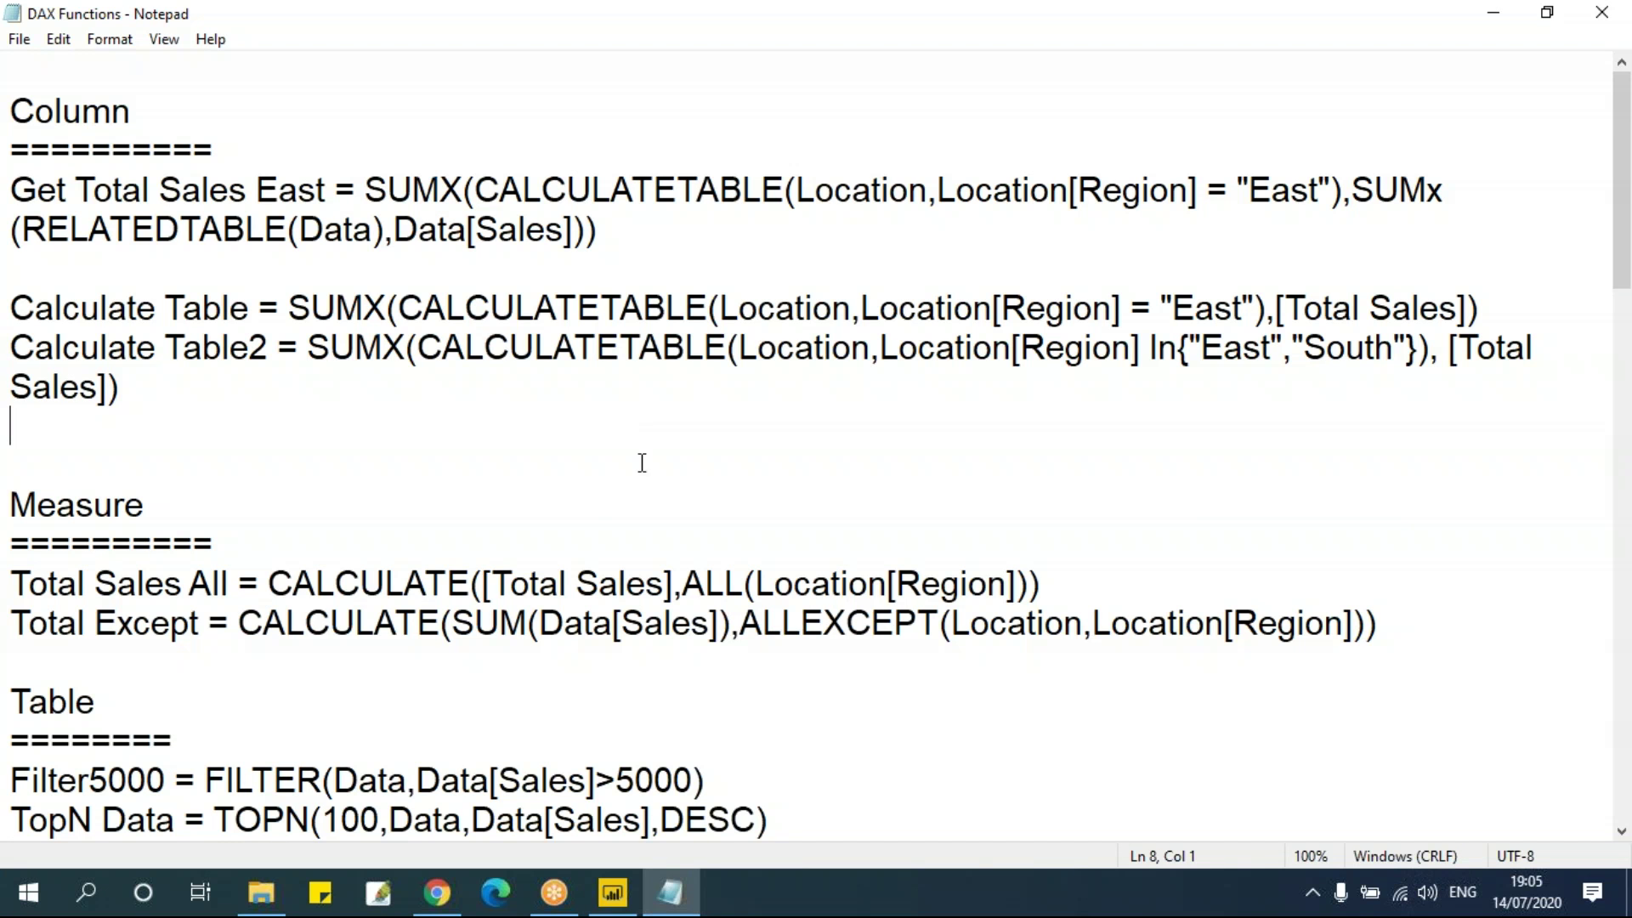
Step: Look through the column, measure and table formulas in the DAX Functions notes, ending at the Get Total Sales East formula
scroll(641, 459, "down", 7)
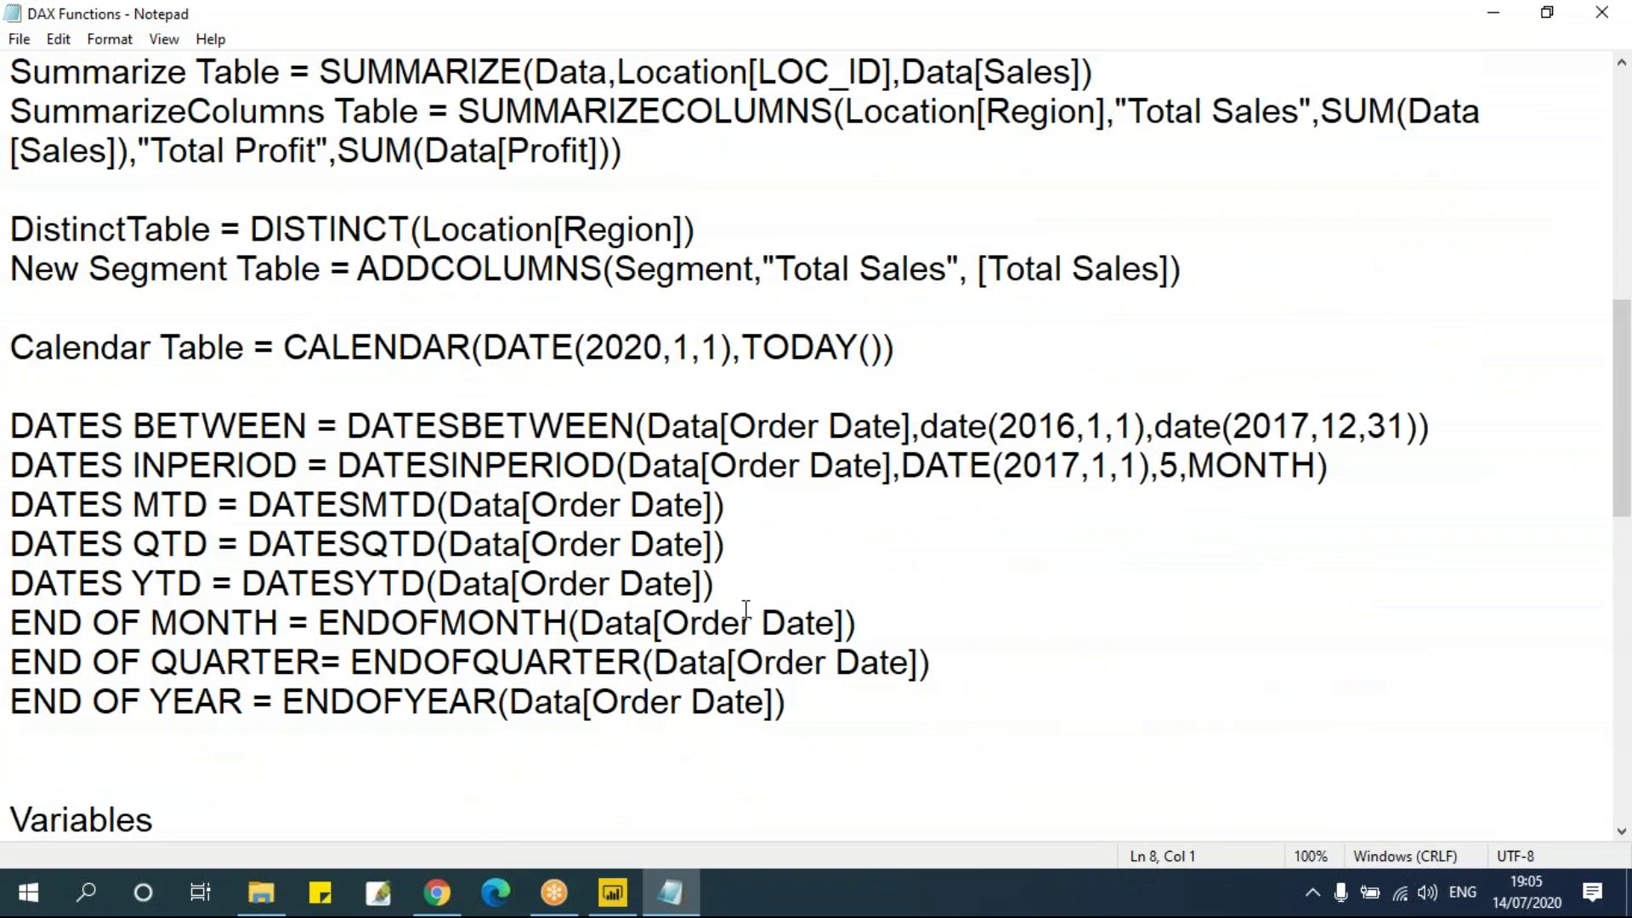
scroll(745, 609, "up", 1)
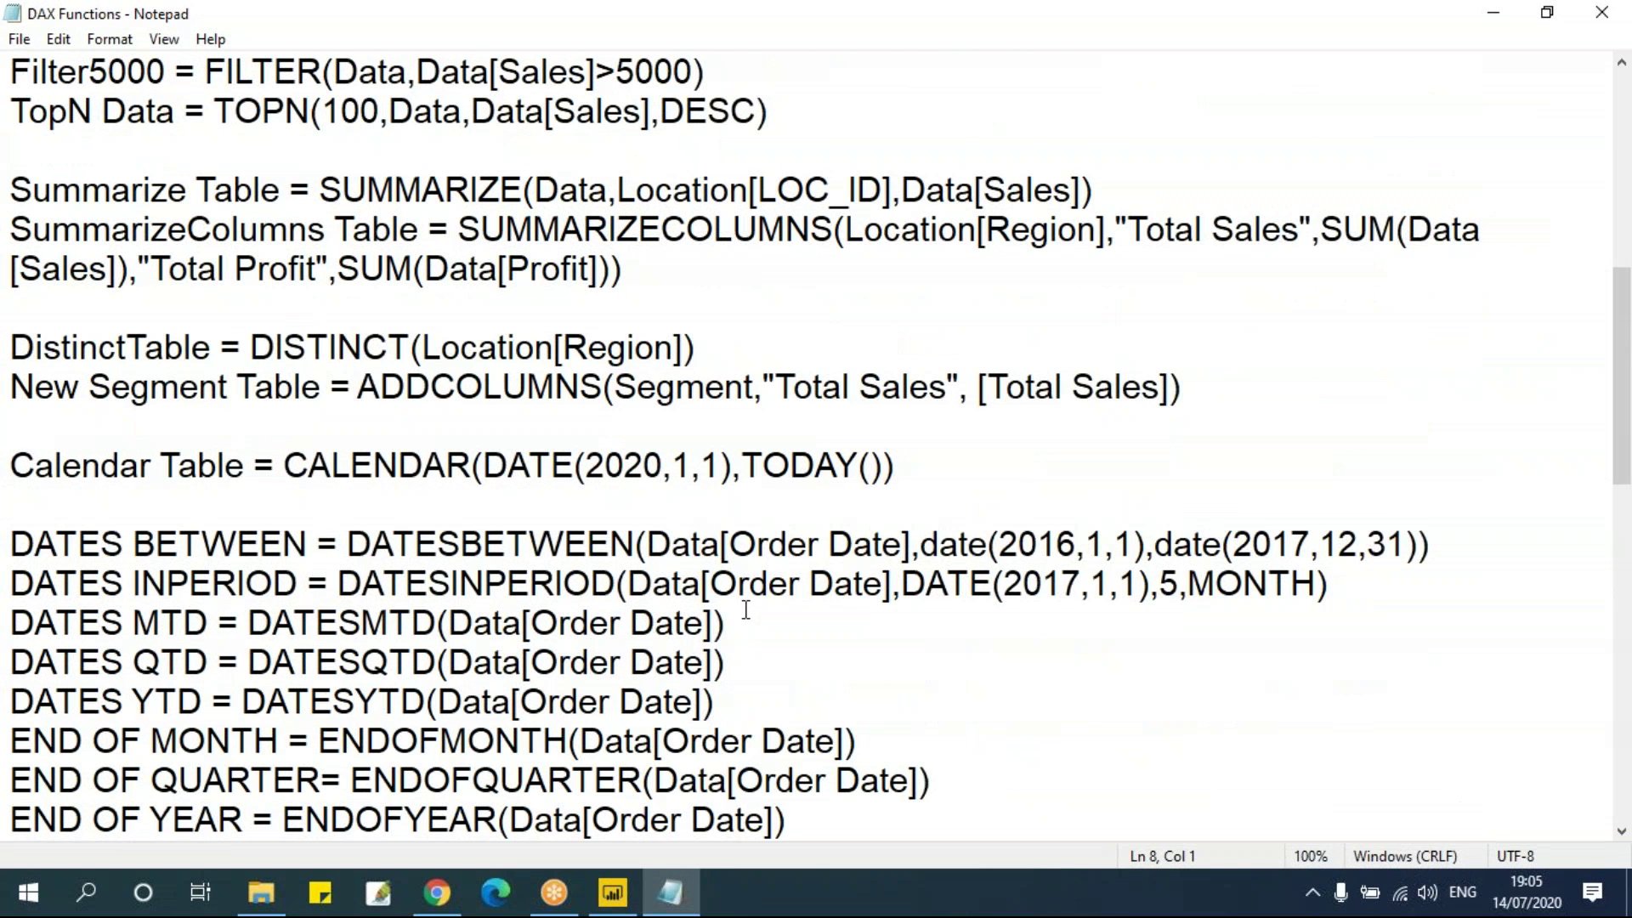
scroll(746, 610, "up", 6)
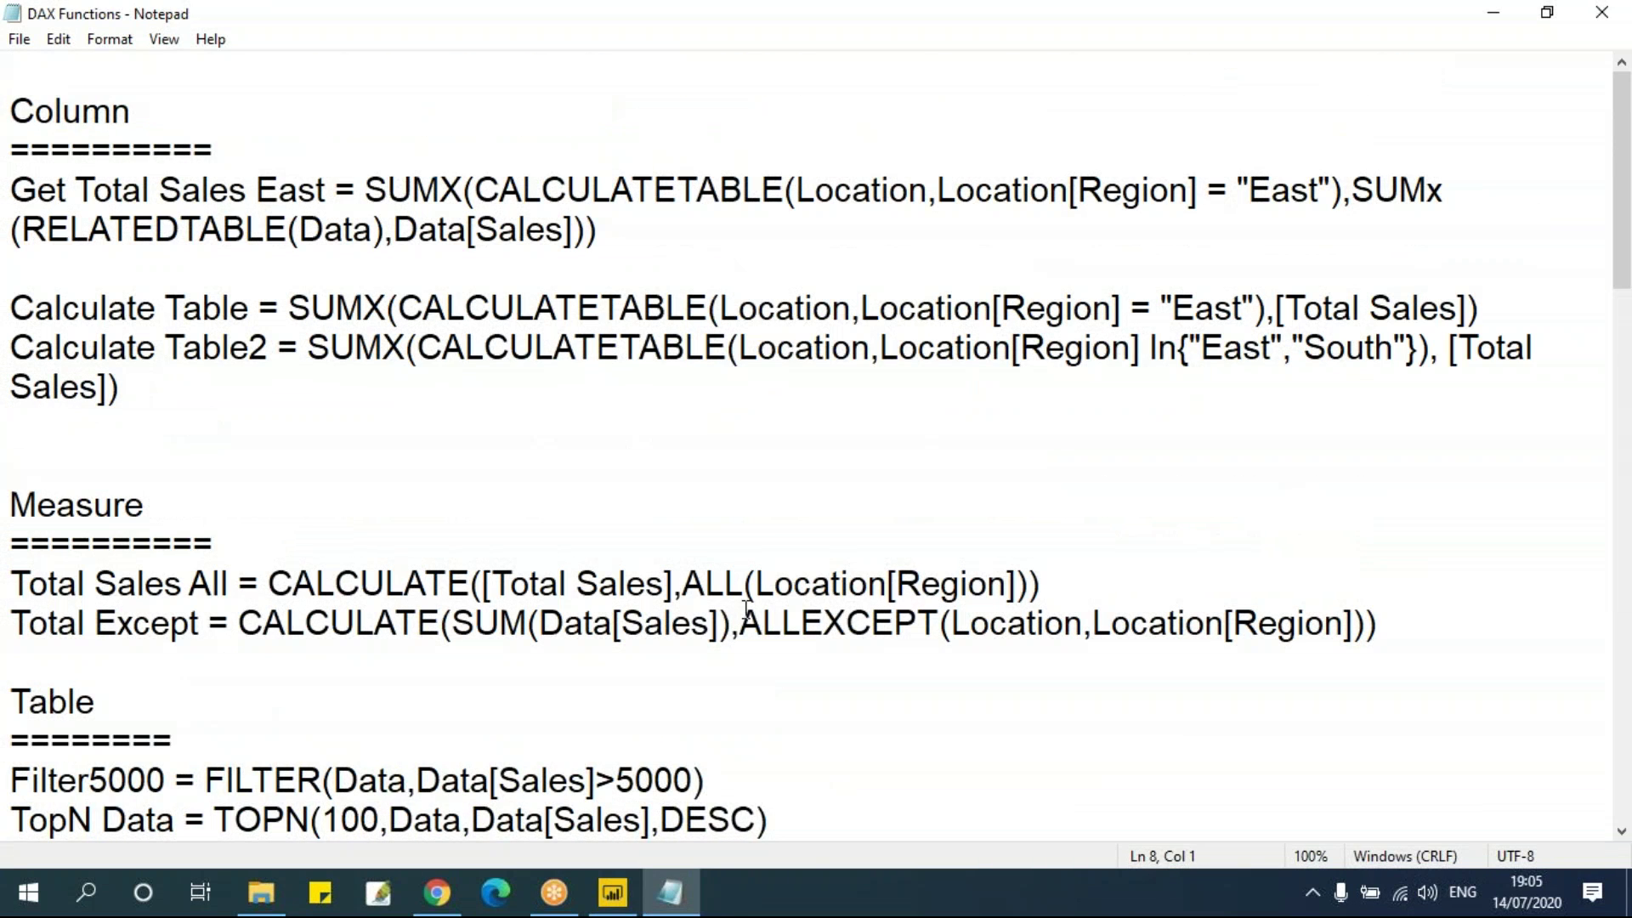
left_click(649, 289)
left_click(634, 200)
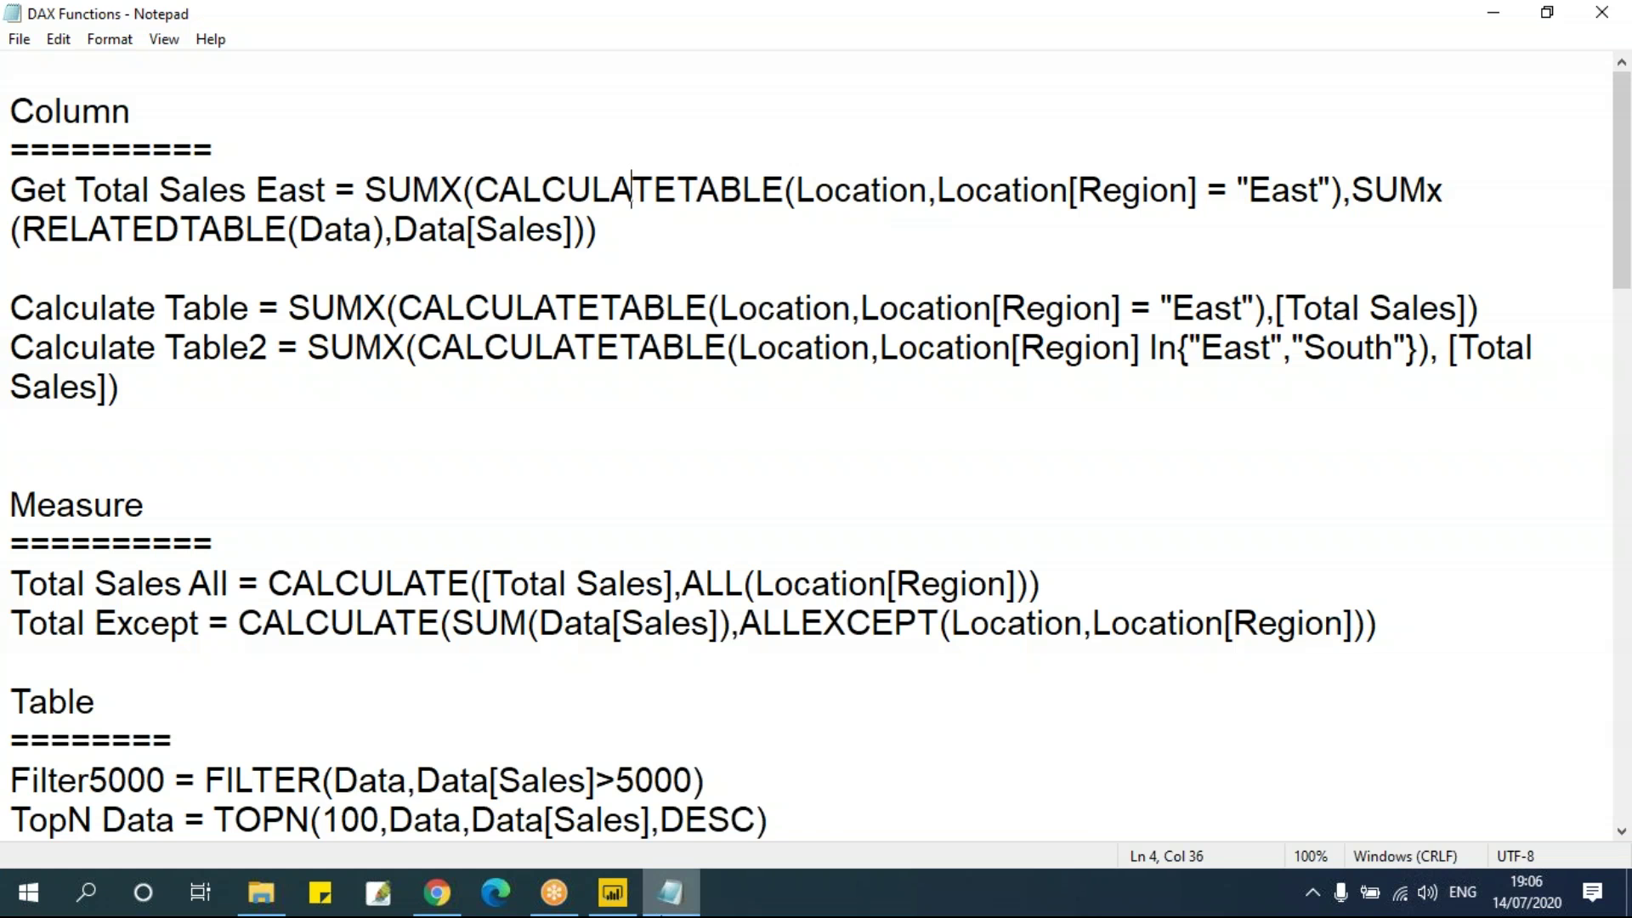
Step: Switch to Power BI Desktop and examine the rows of the Segment, ShipMode and Data tables in Data view
mouse_move(628, 897)
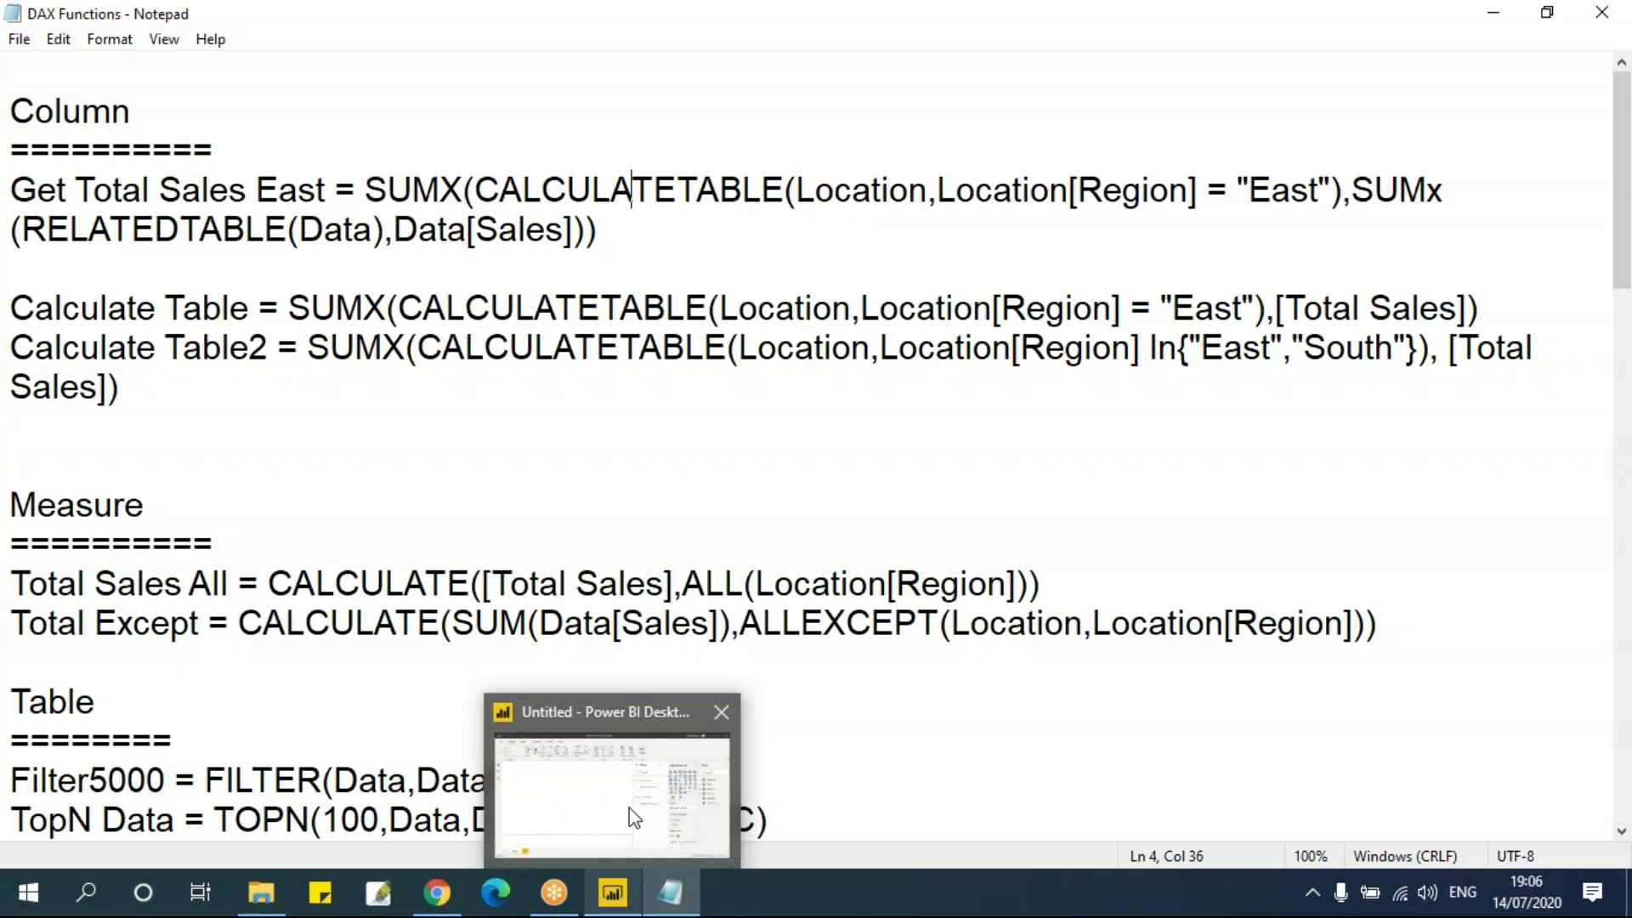
left_click(629, 812)
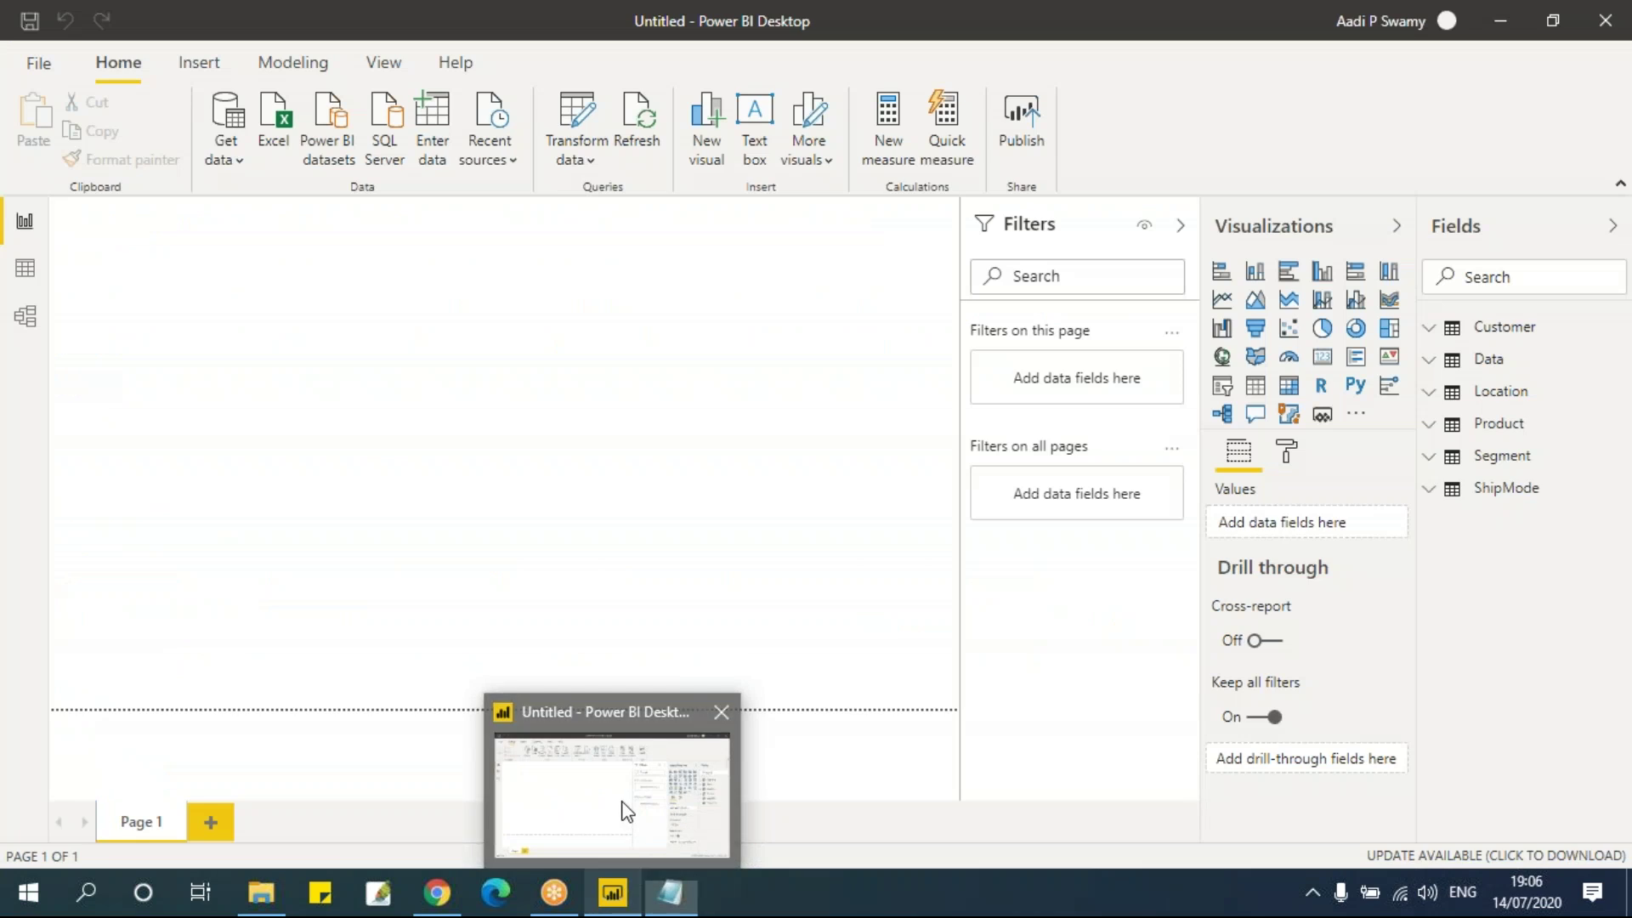
left_click(1490, 473)
left_click(1488, 458)
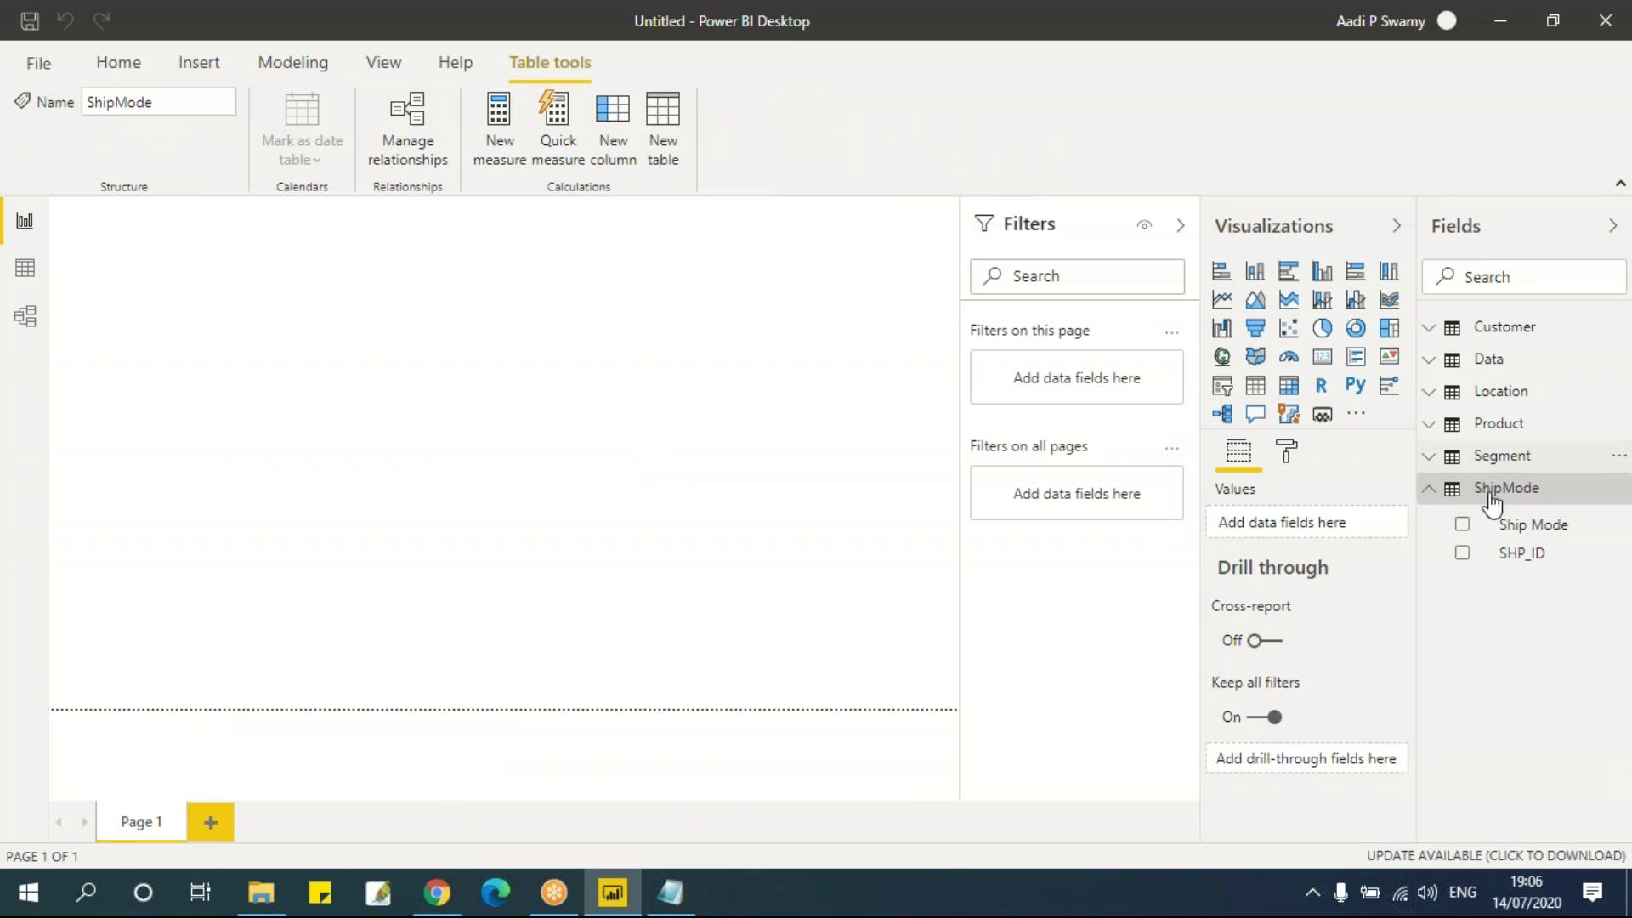
left_click(25, 269)
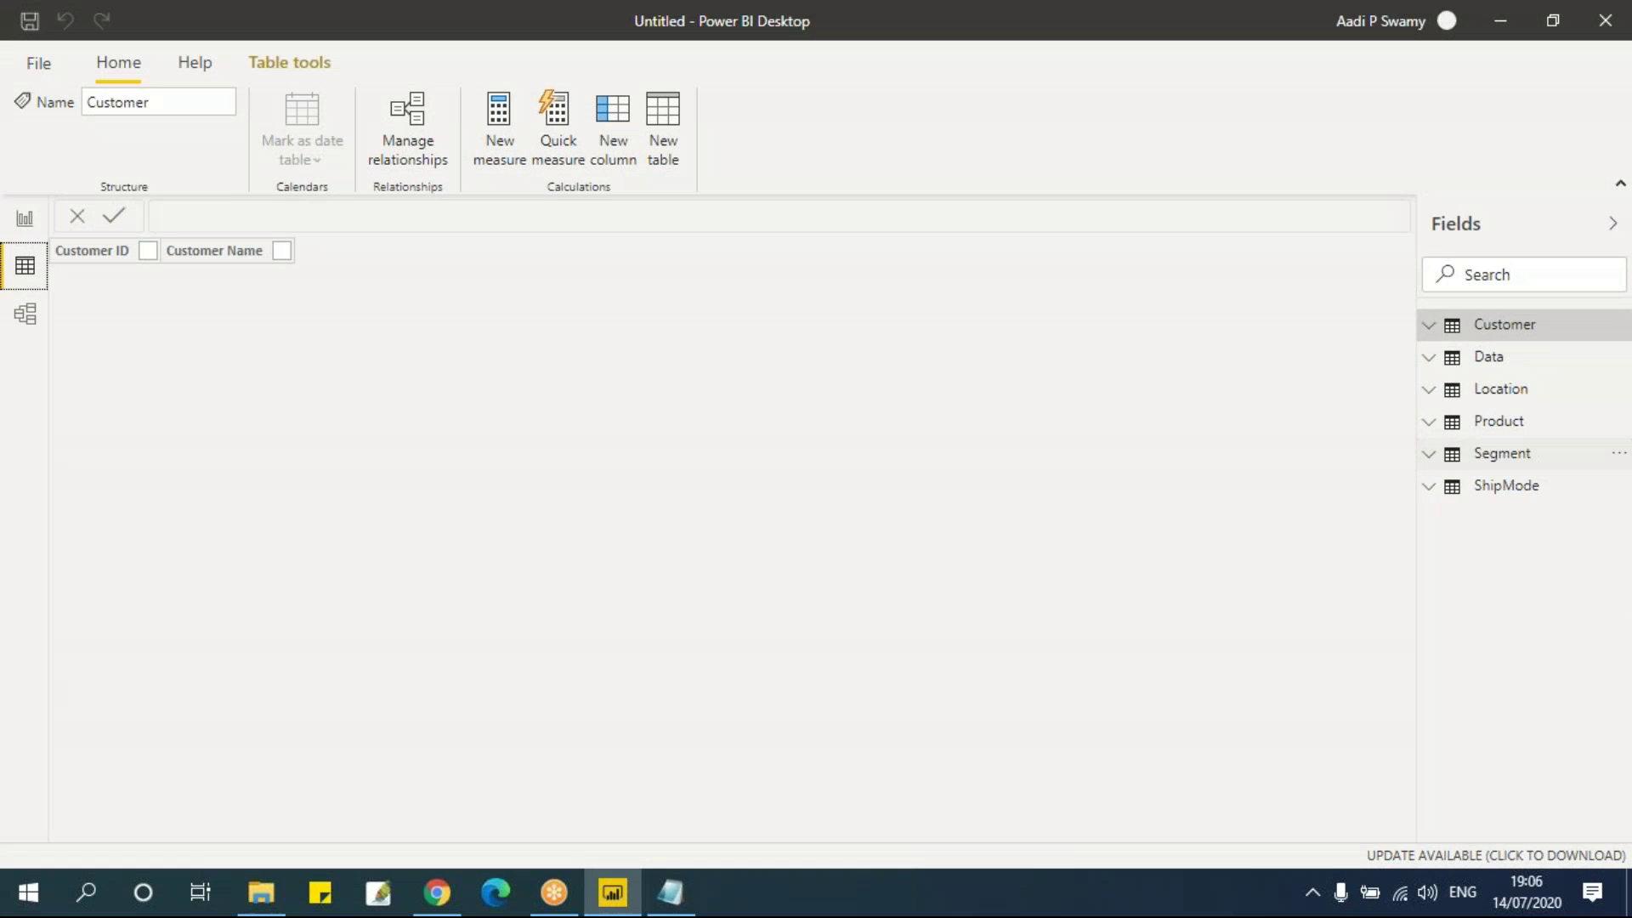
left_click(1494, 459)
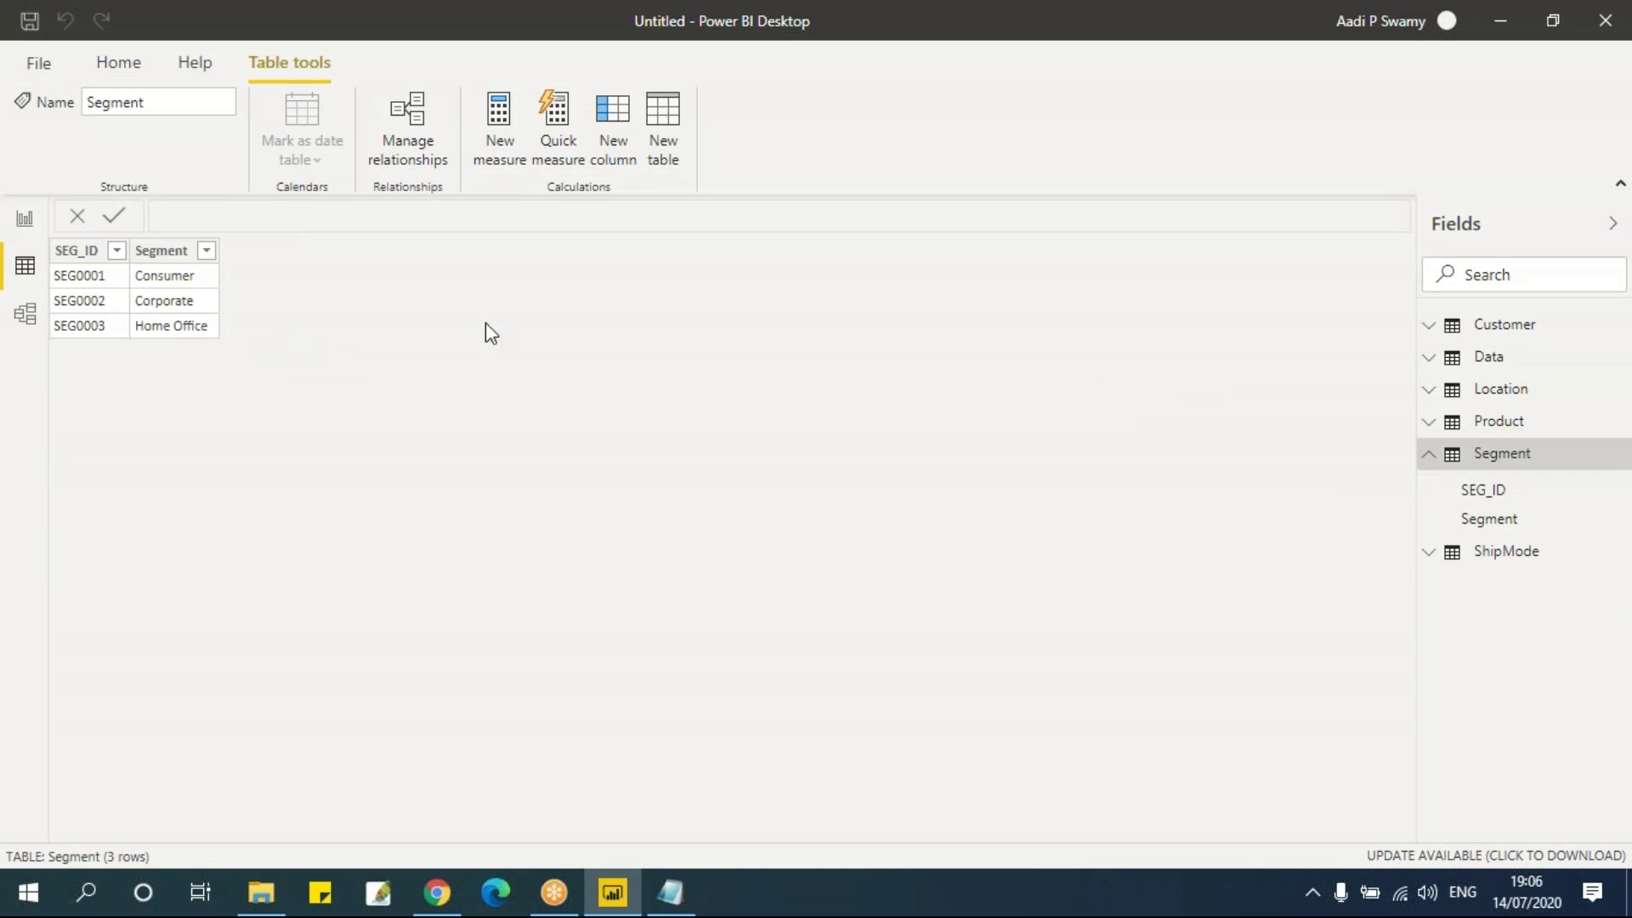
left_click(1530, 554)
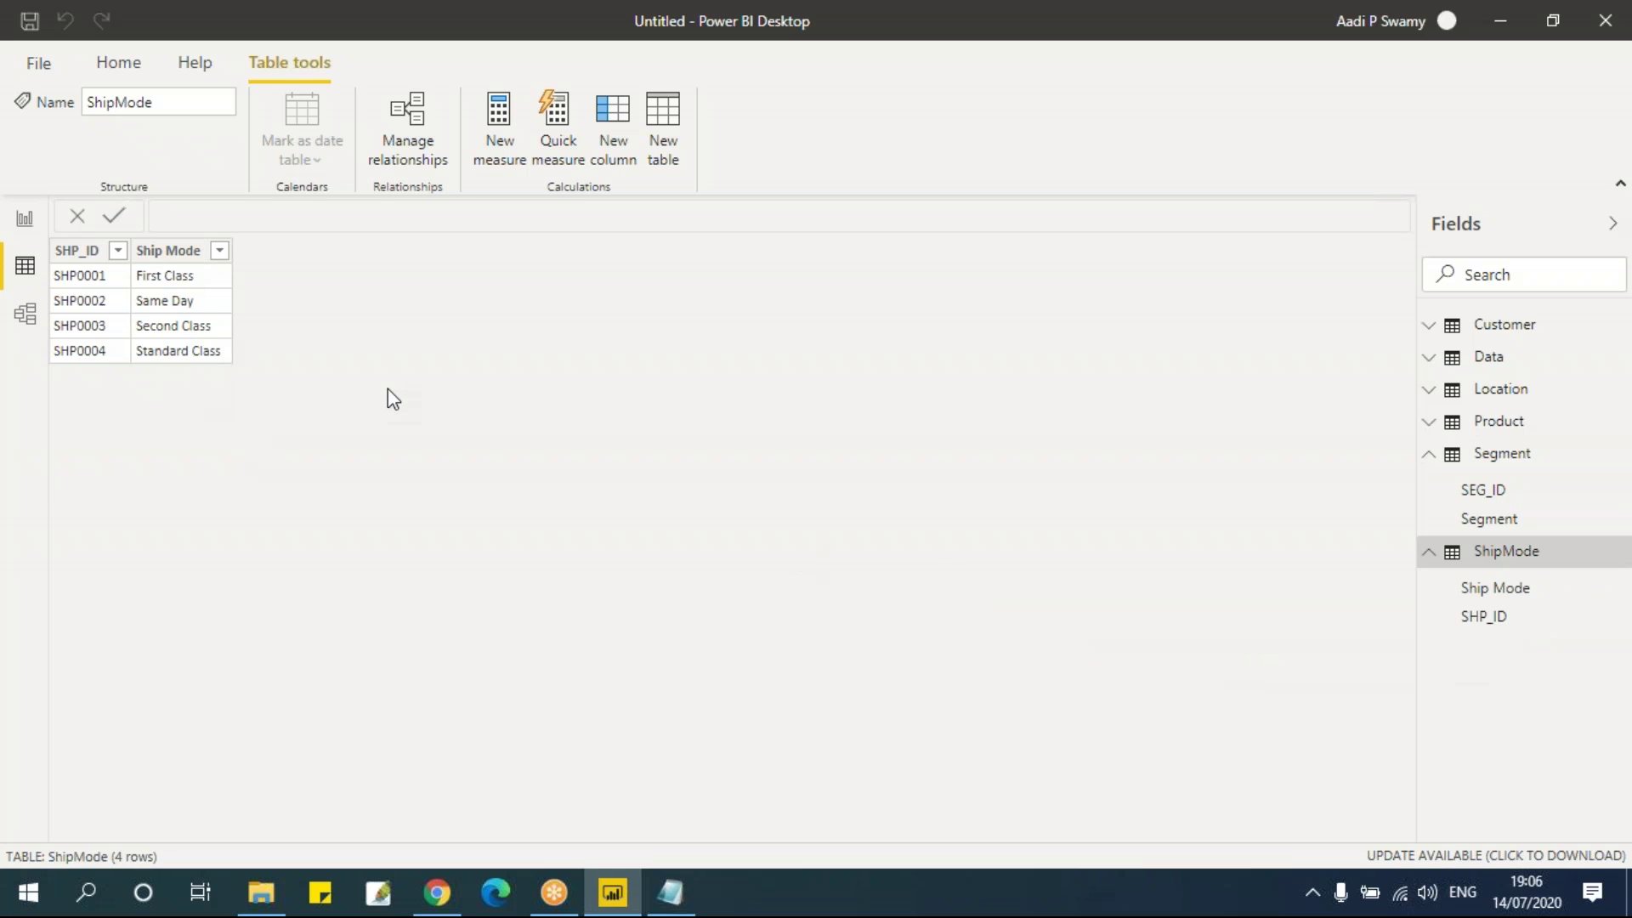
left_click(1435, 364)
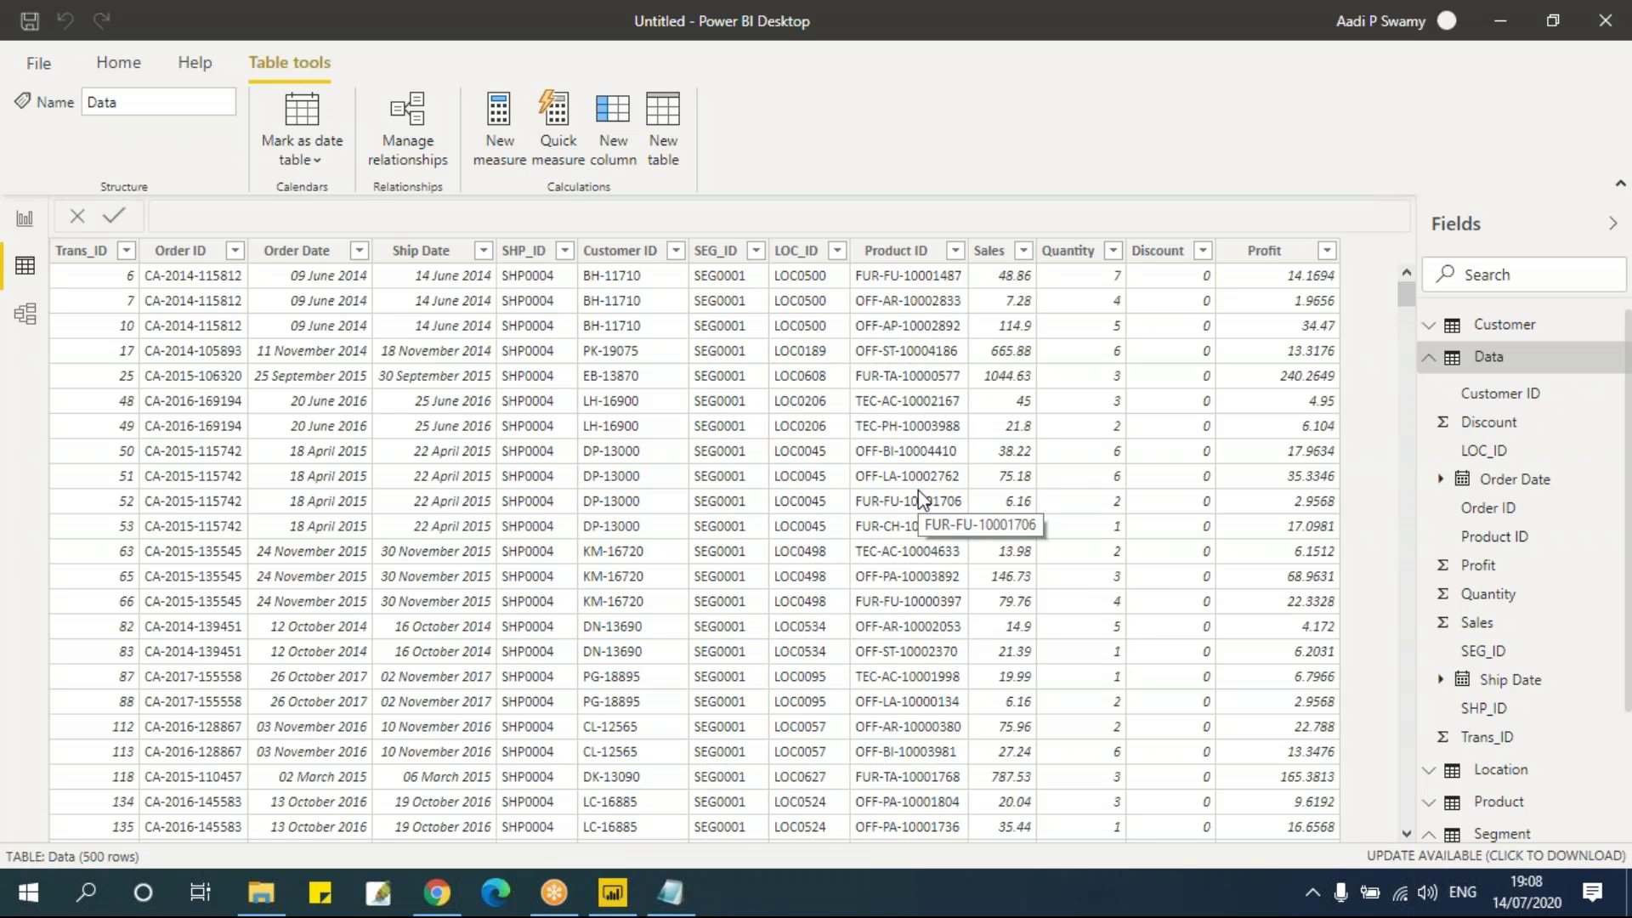
left_click(1430, 357)
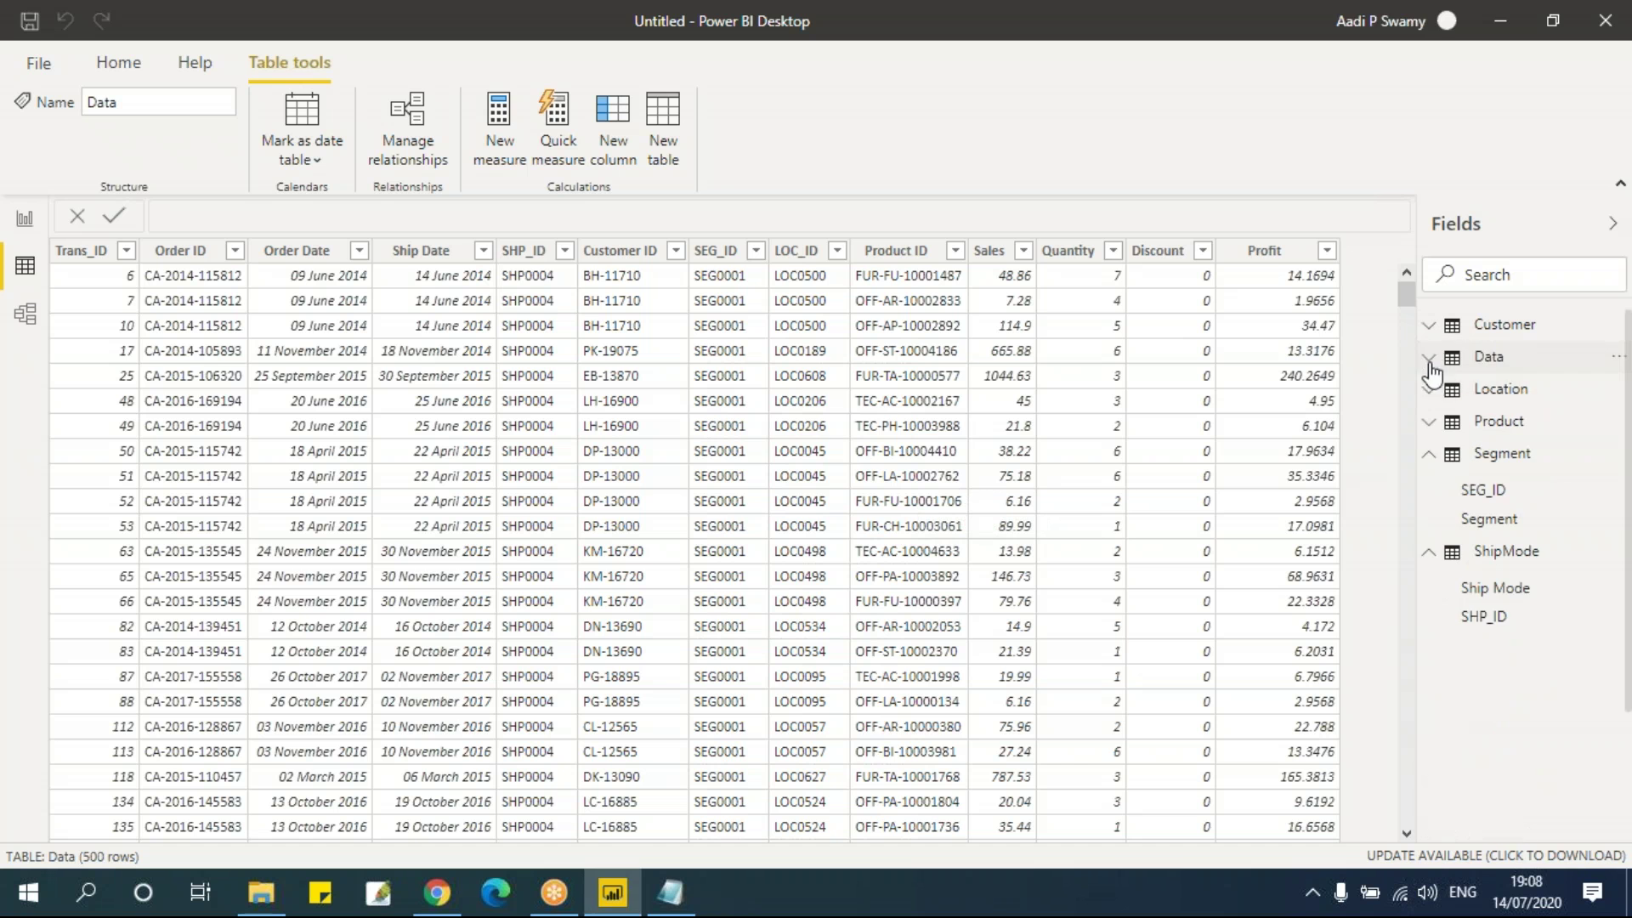
Step: Switch to the DAX Functions notes in Notepad and highlight CALCULATETABLE in the Get Total Sales East formula
left_click(670, 893)
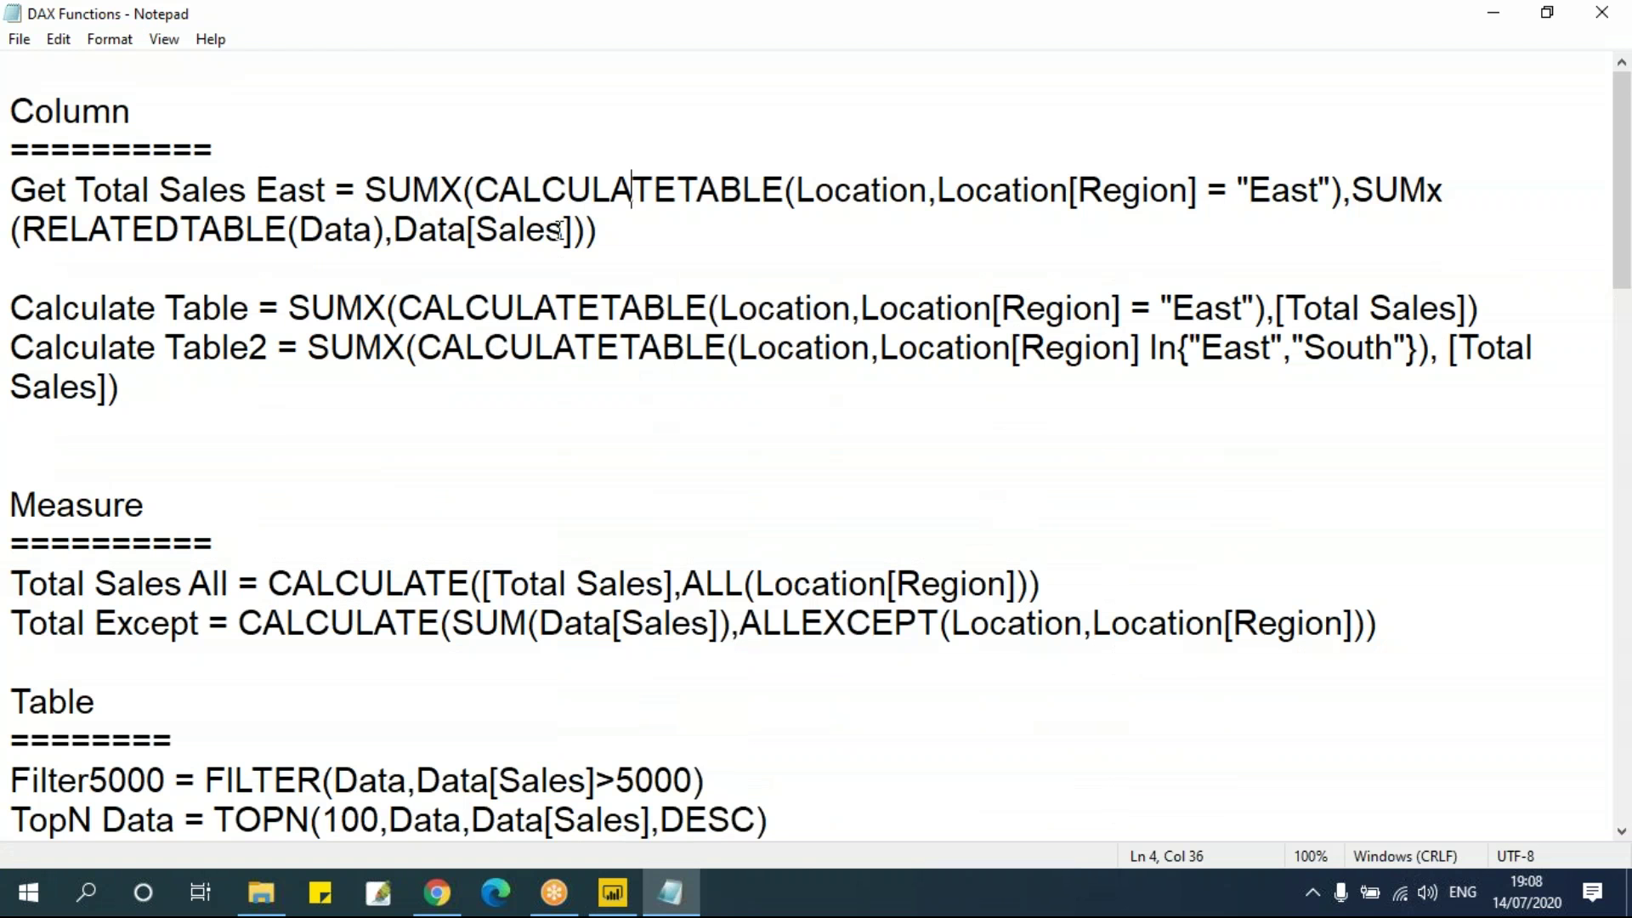
left_click_drag(479, 189, 782, 189)
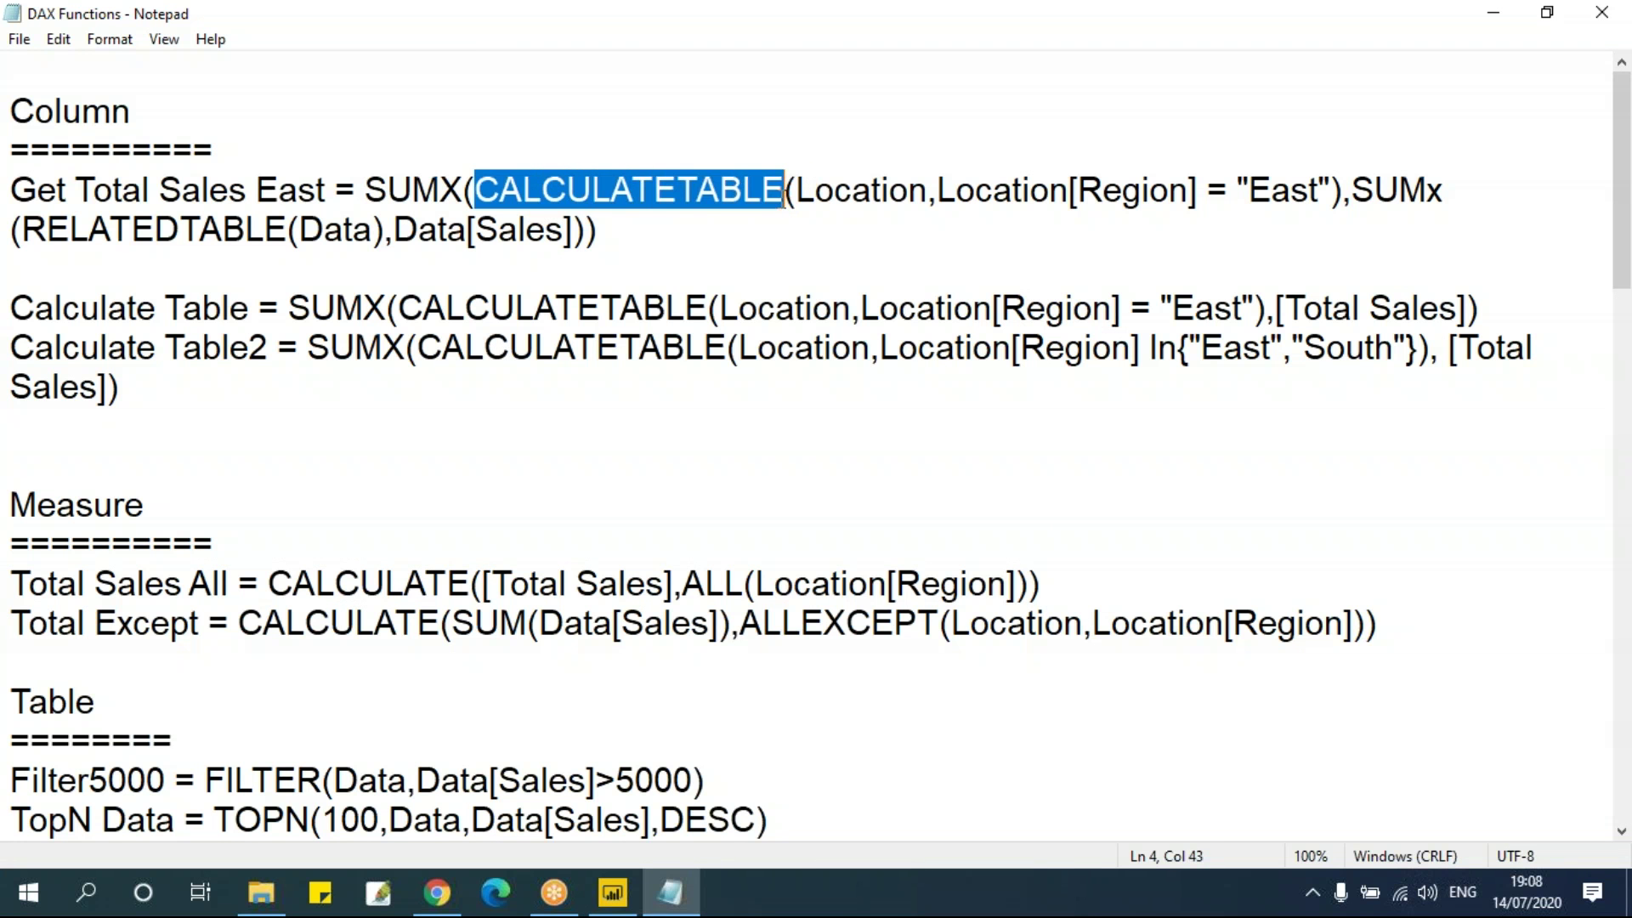
left_click(762, 238)
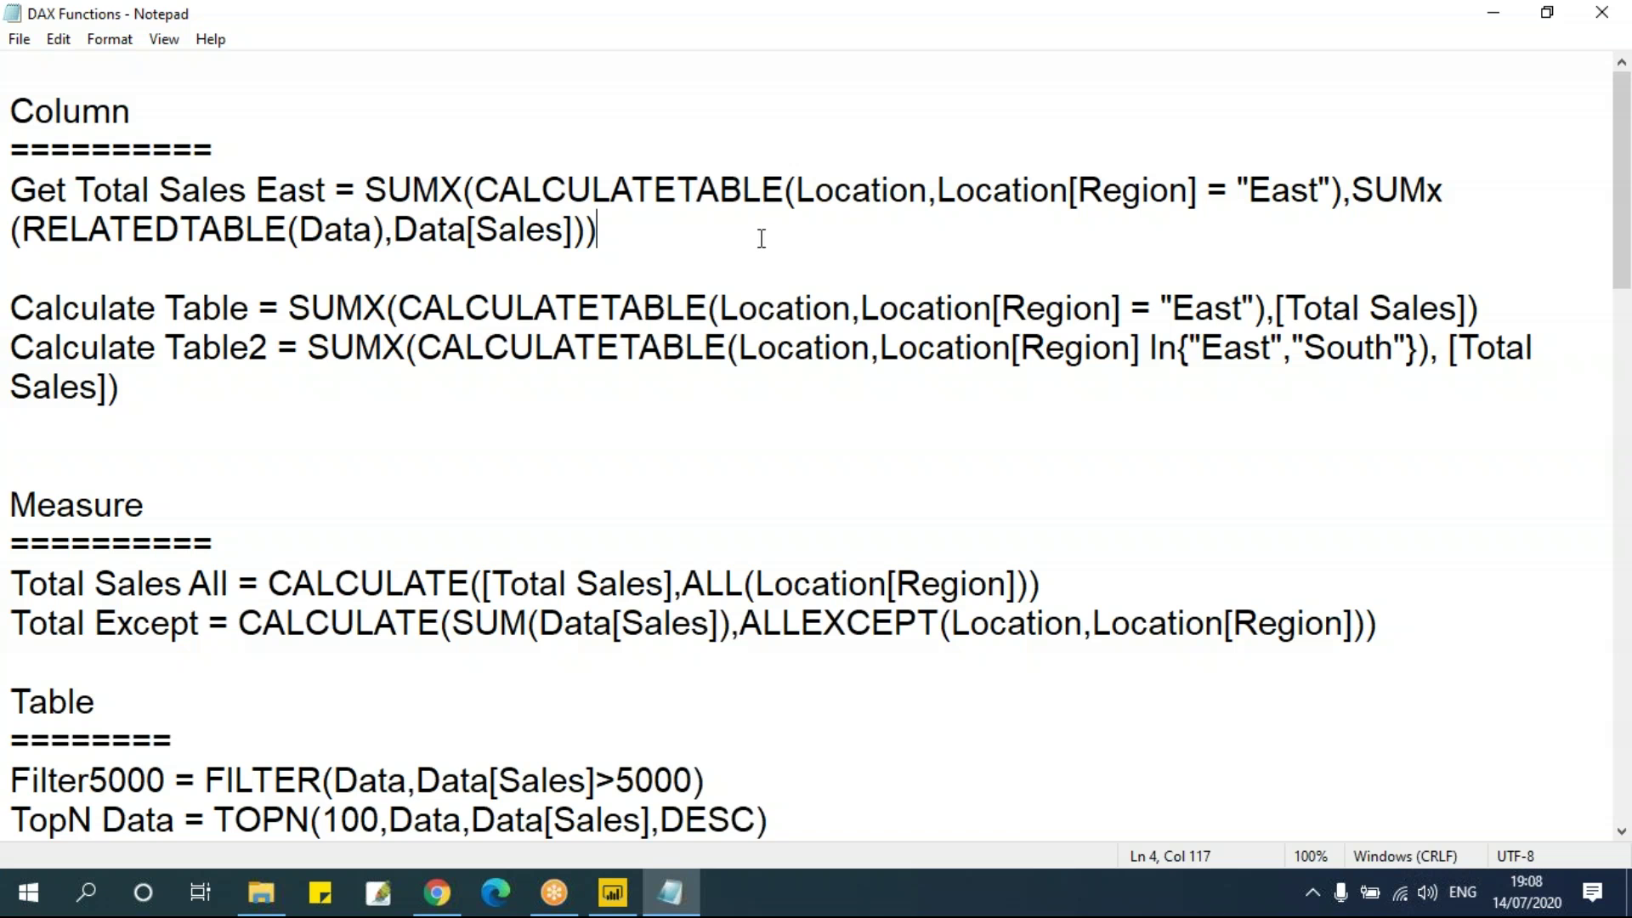
Step: Switch to Power BI Desktop, add a calculated column to the ShipMode table and start its formula with "Get Total Sales Easat = SUMX("
key("alt+Tab")
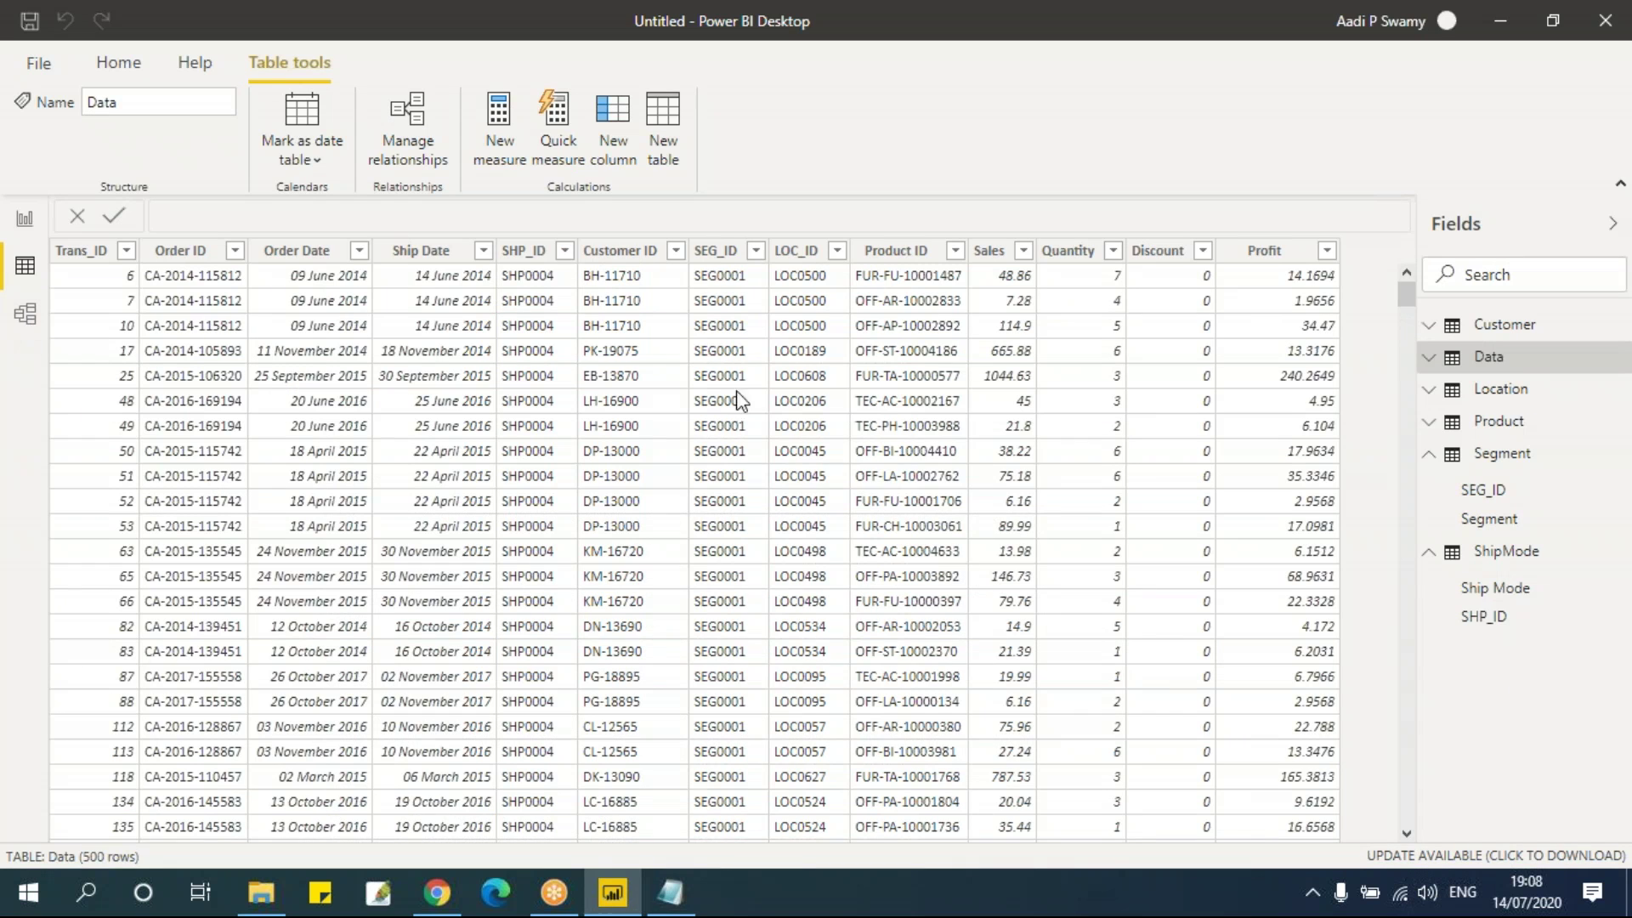
left_click(1507, 552)
left_click(1513, 454)
left_click(1509, 488)
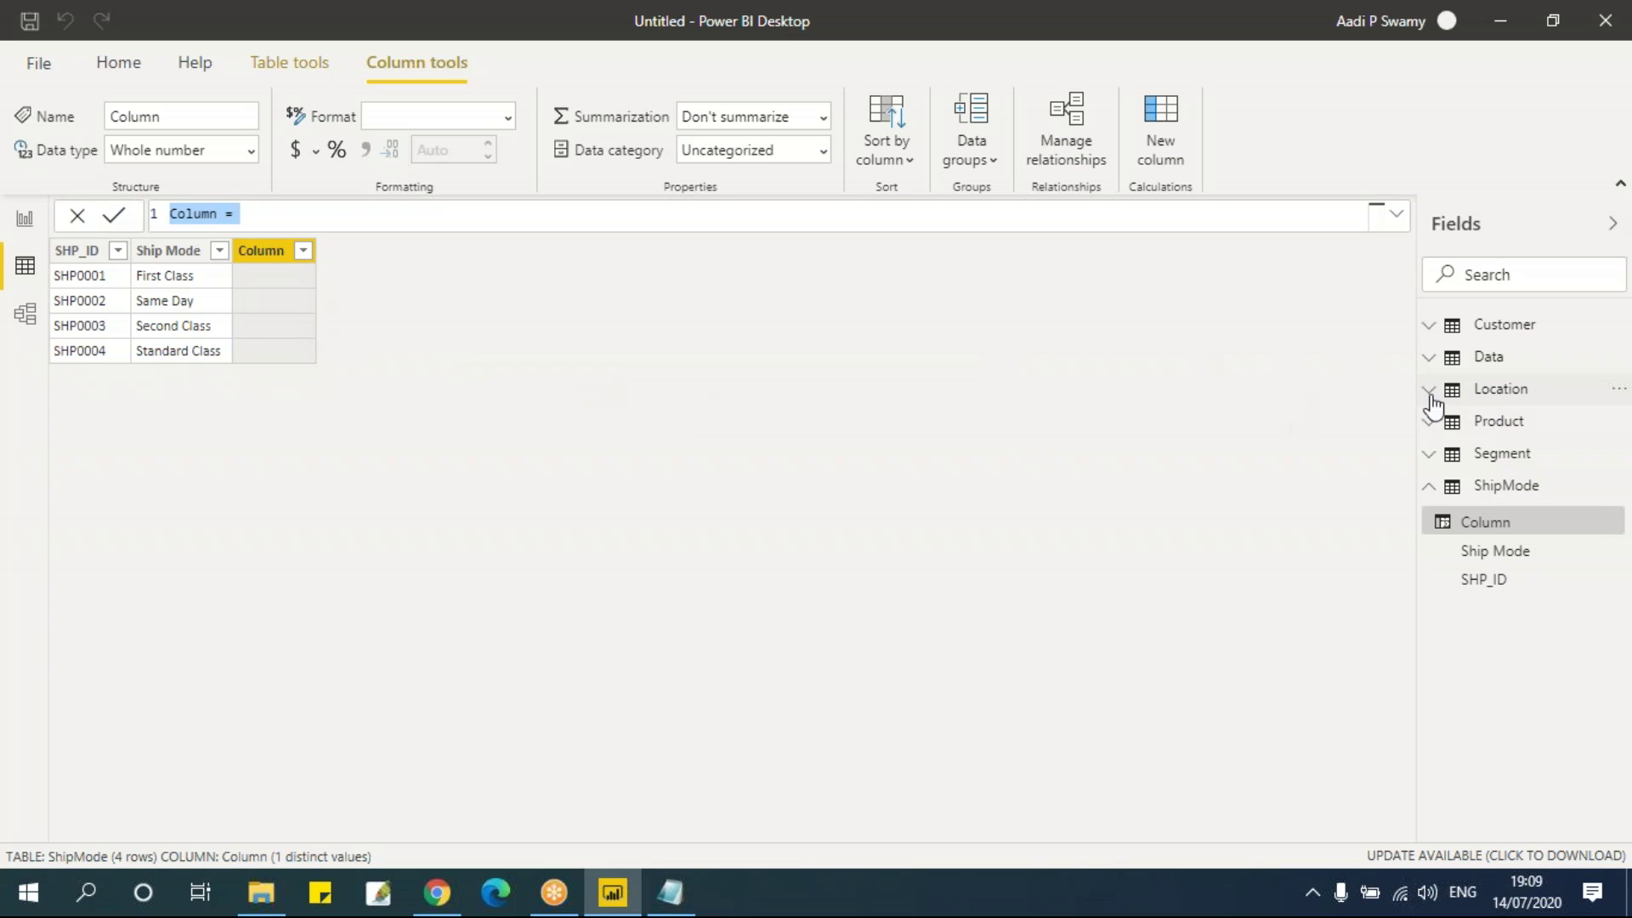
left_click_drag(284, 217, 170, 213)
type("Get")
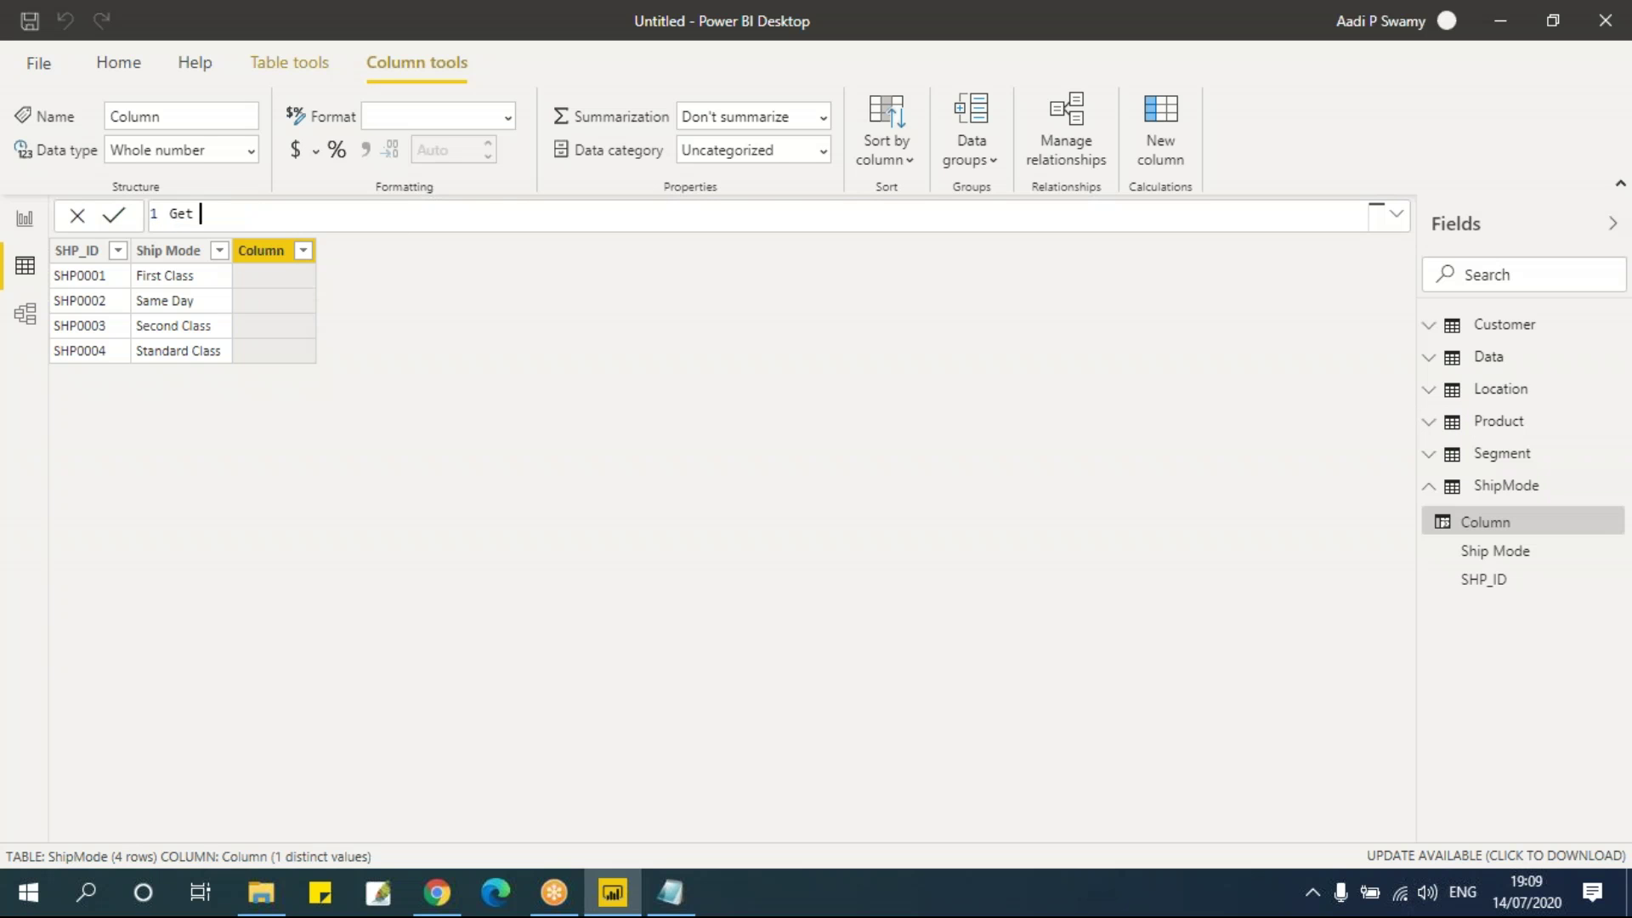
type(" Total Sales Easat = sumx")
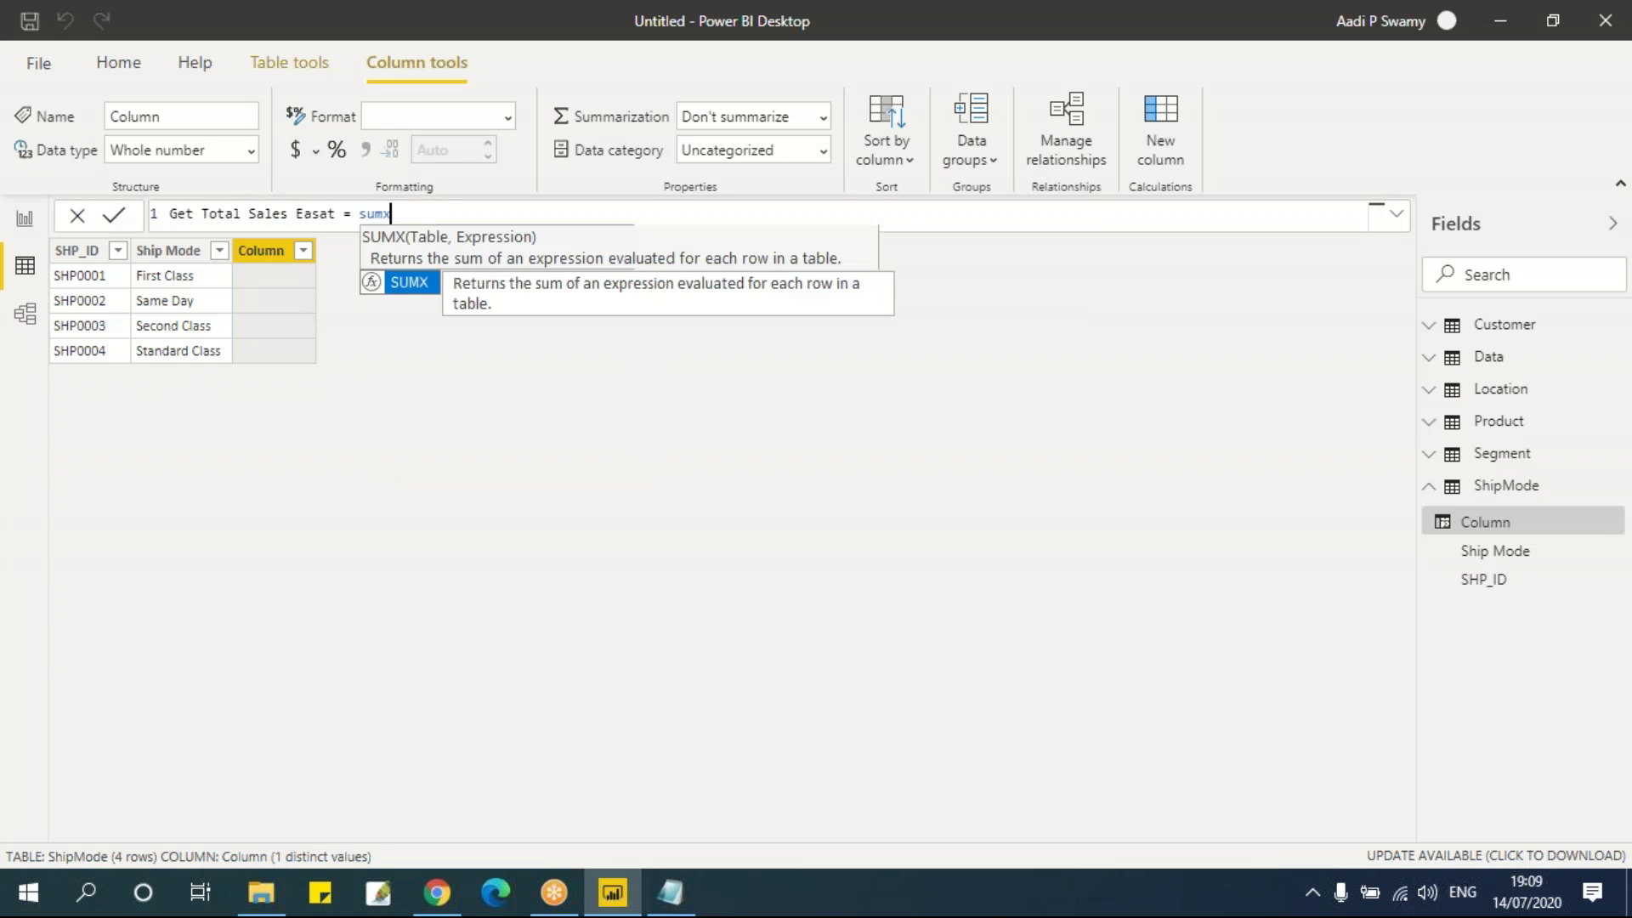
key("Tab")
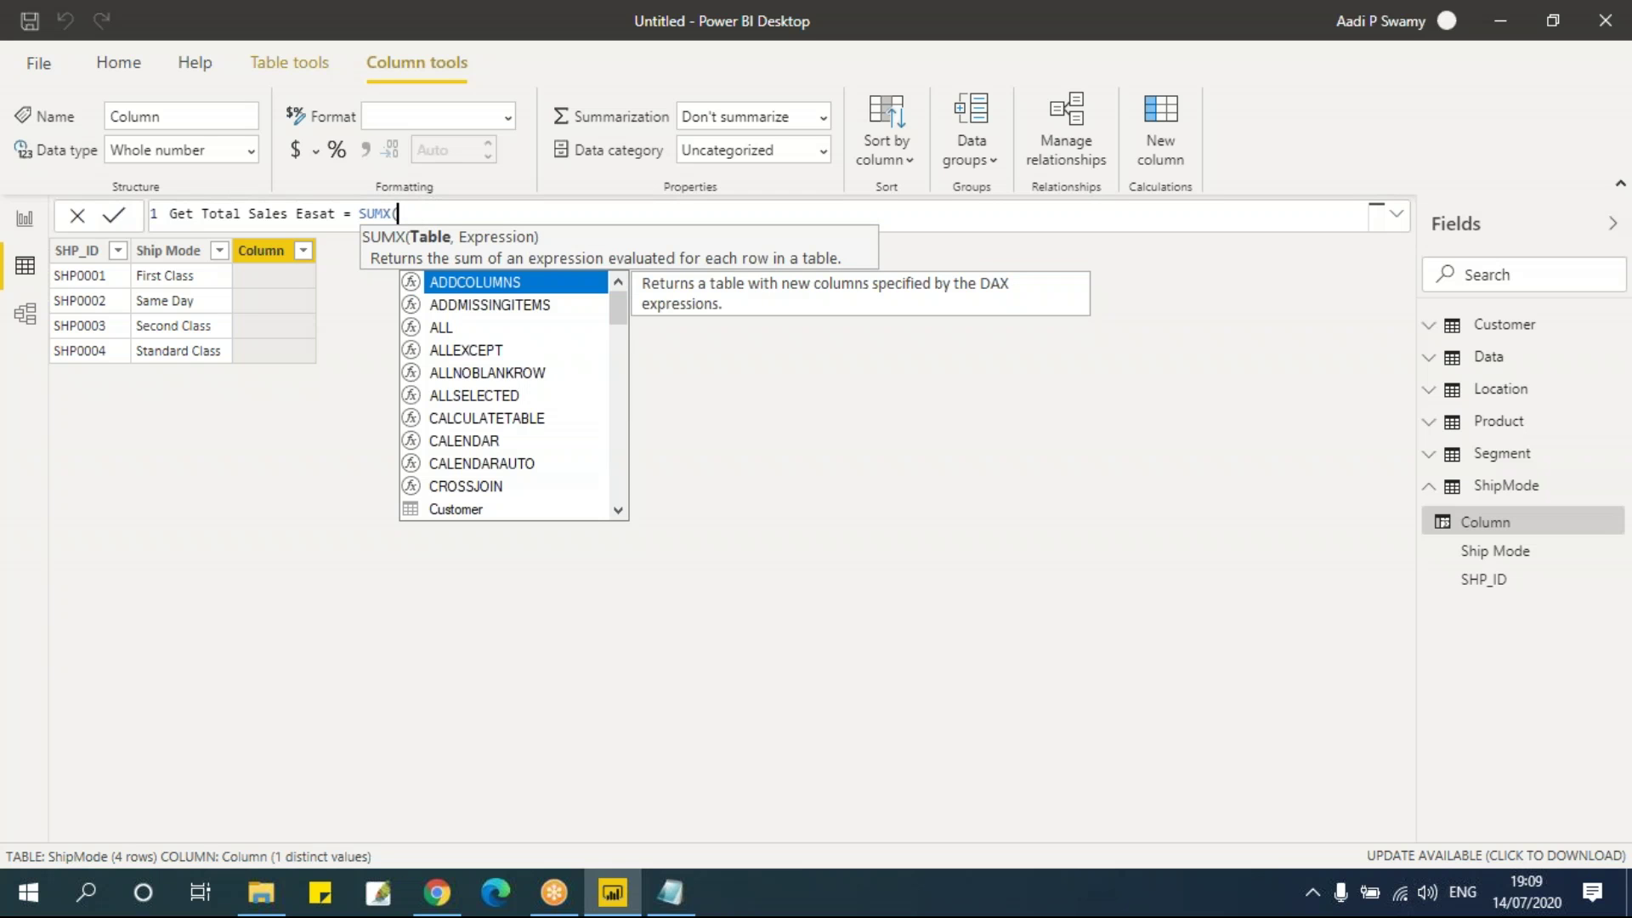
Step: Enter CALCULATETABLE(Location,Location[Region] = "East") as the table argument of SUMX in the column formula
type("CAL")
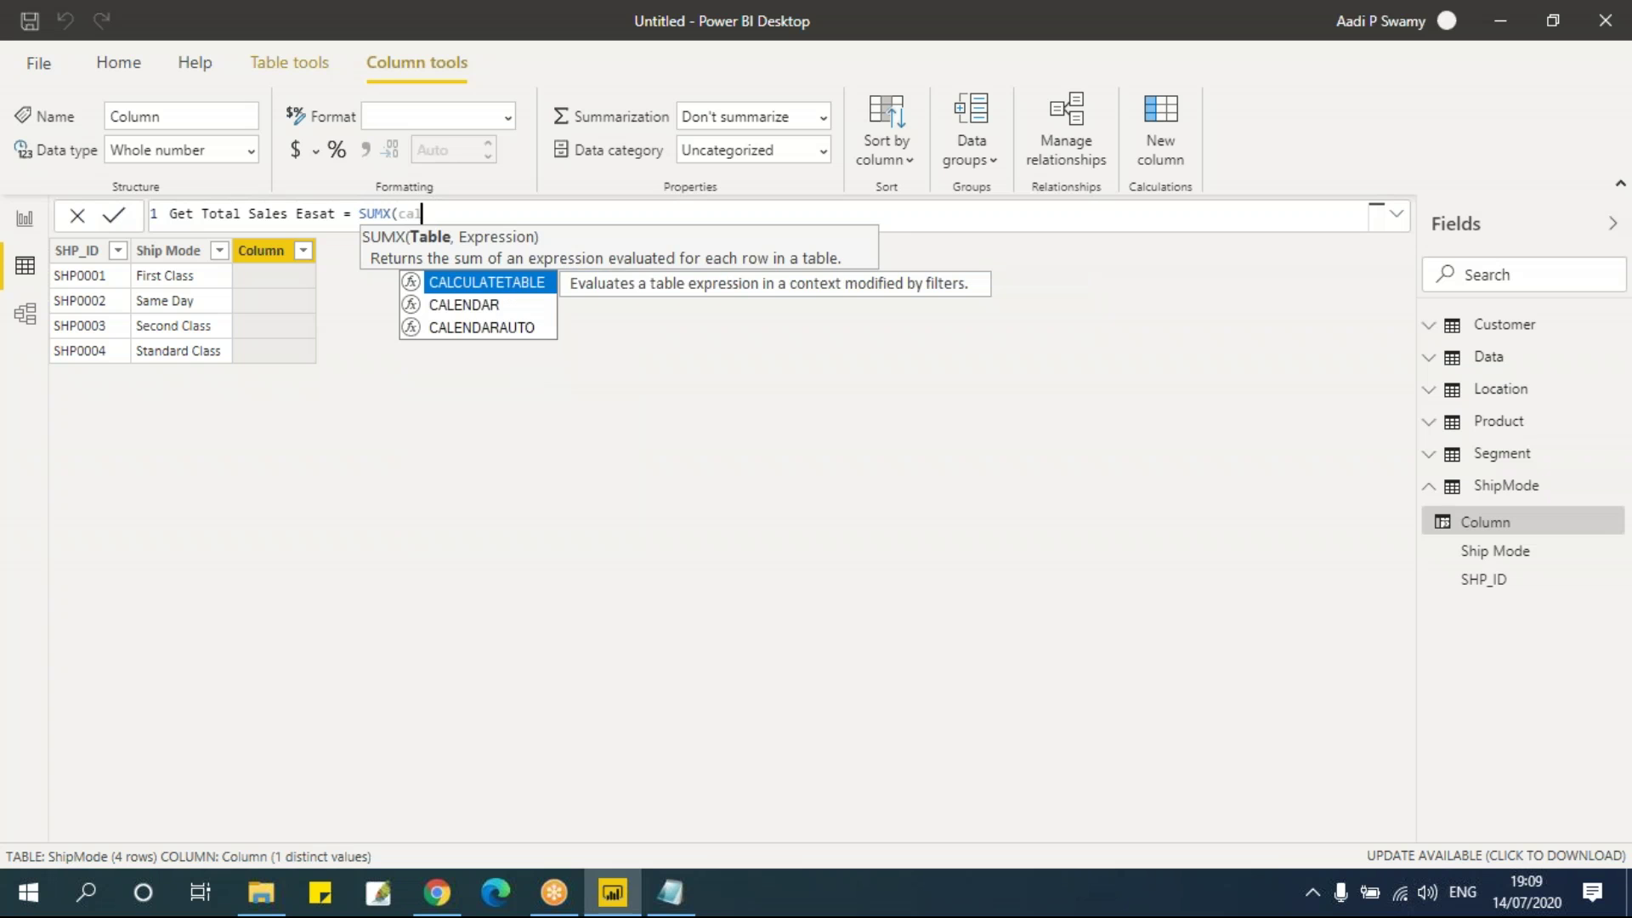
key("Tab")
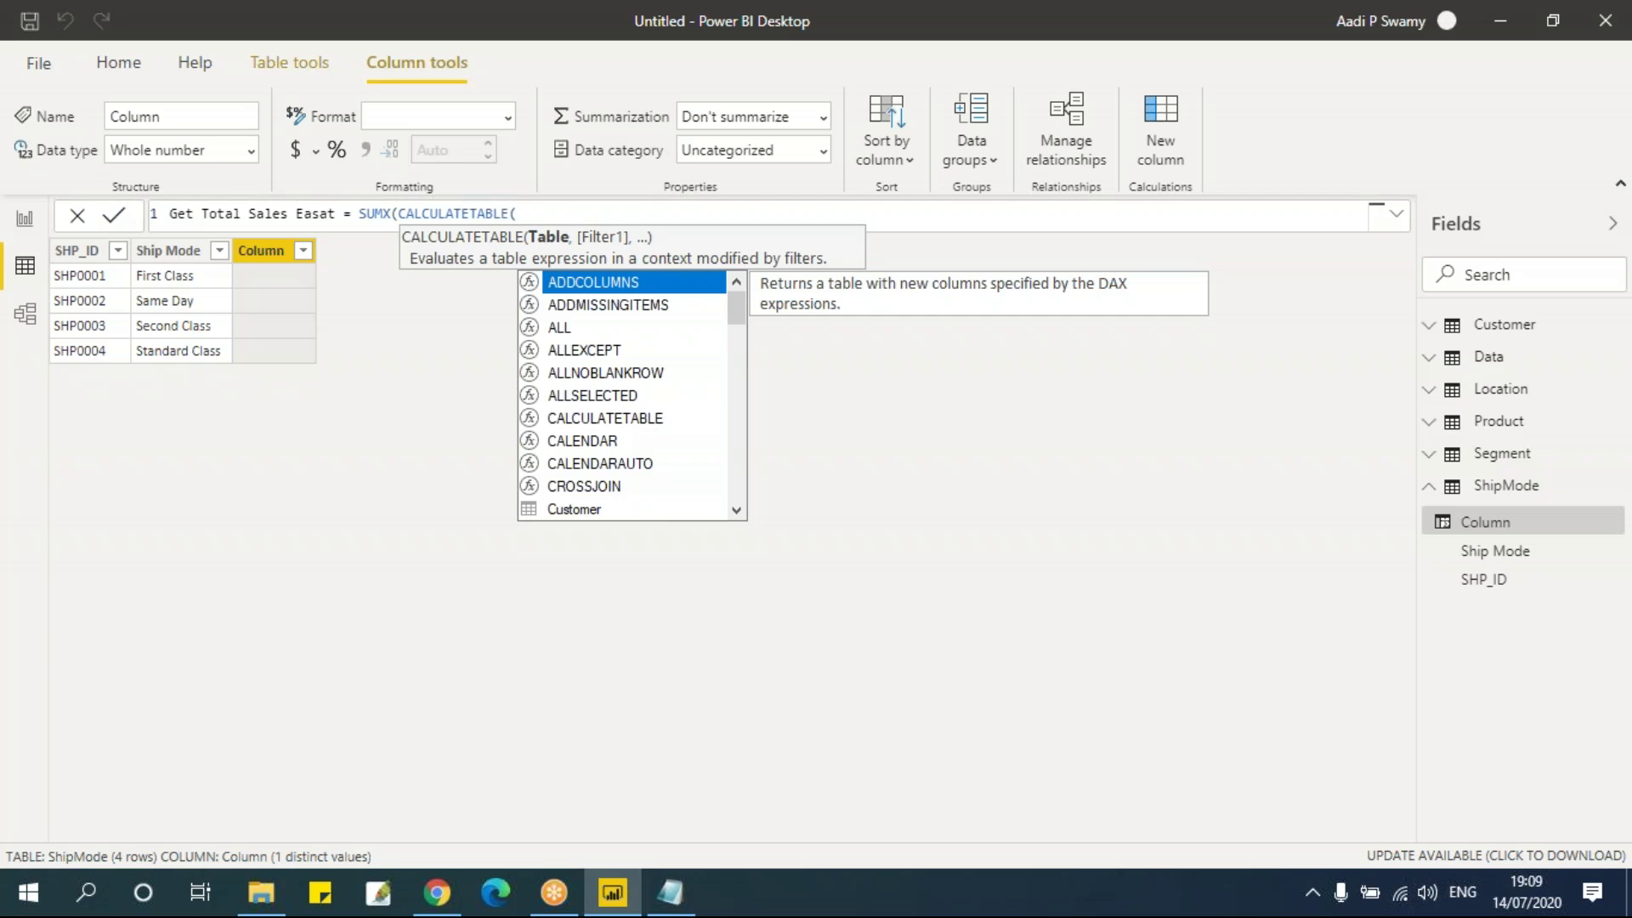
type("loc")
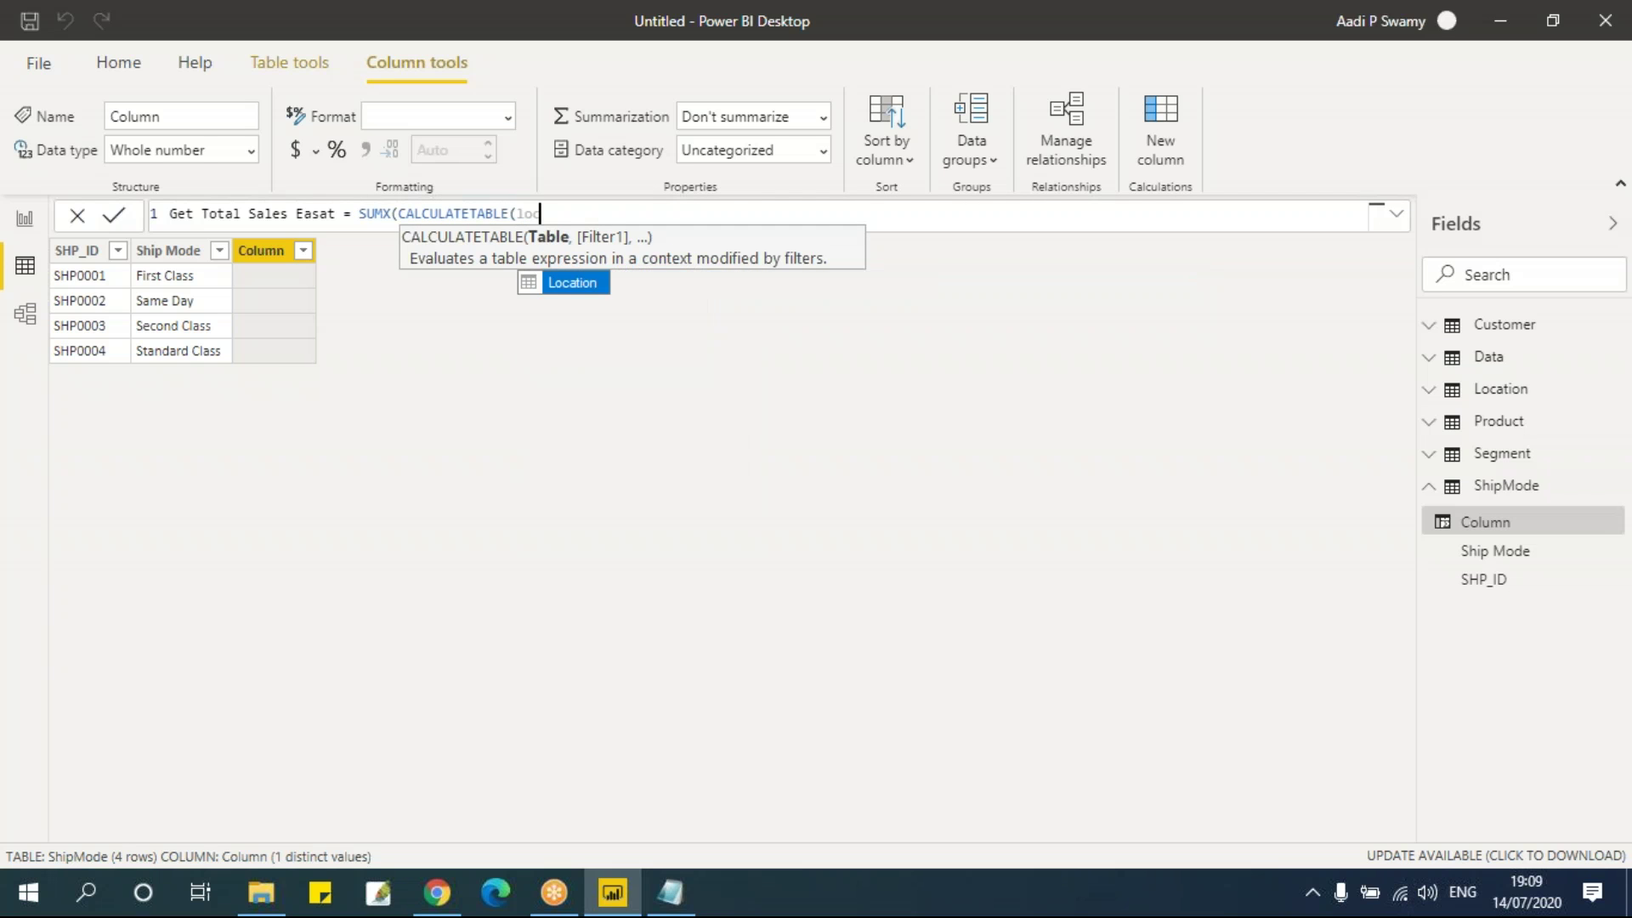
key("Tab")
type(",lo")
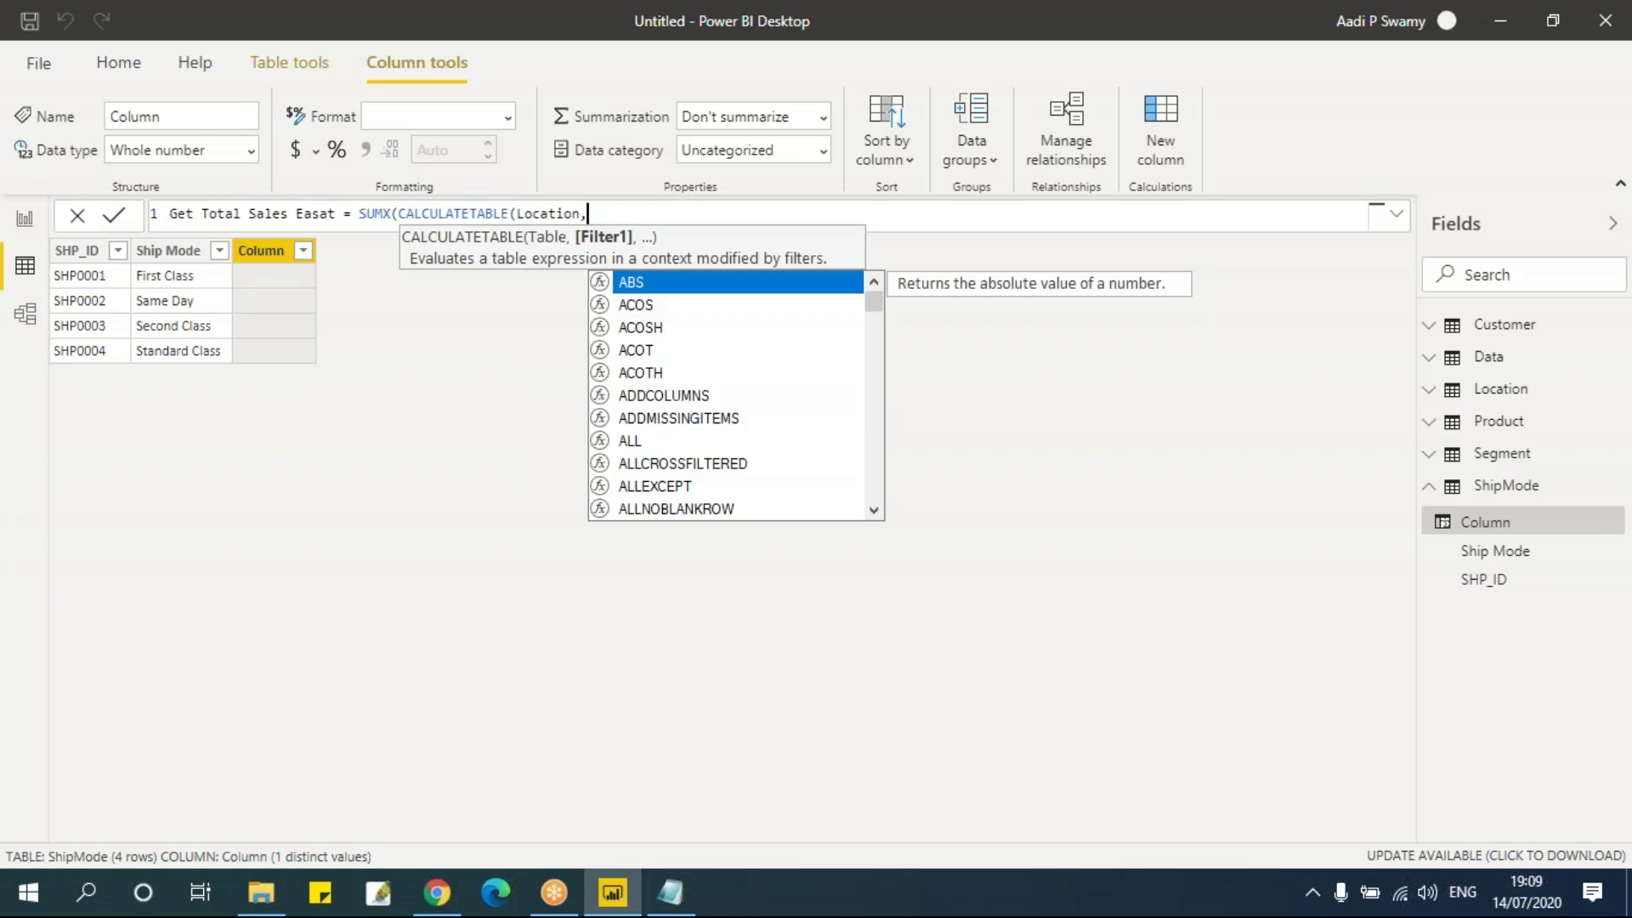
key("Tab")
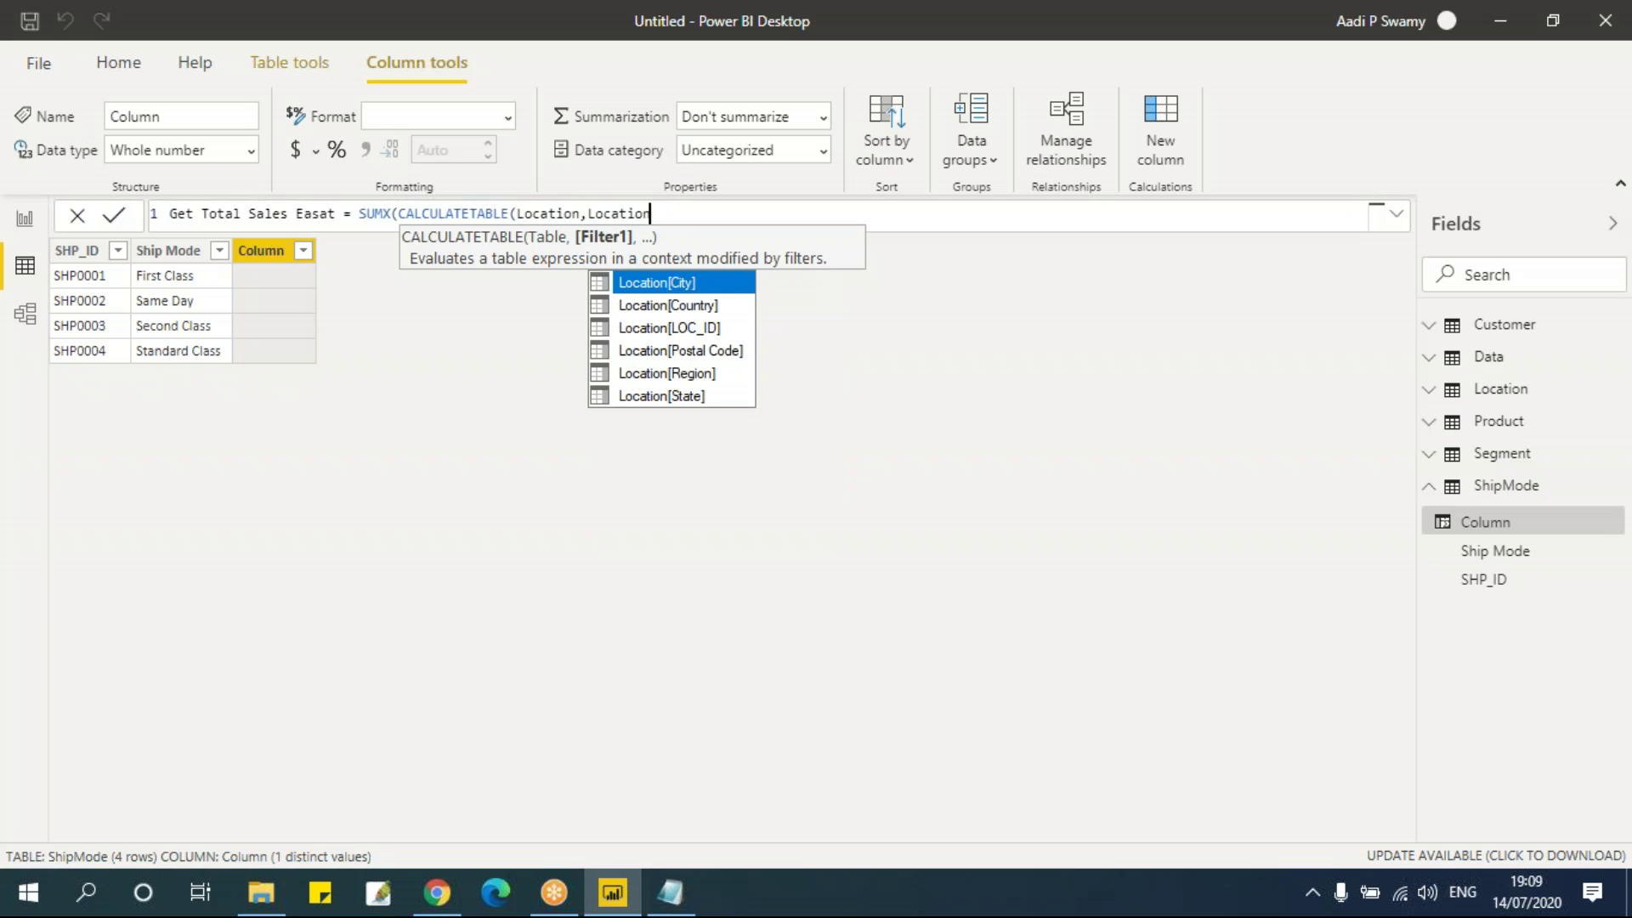
key("Down")
key("Down")
key("Down")
key("Down")
key("Tab")
type("= ")
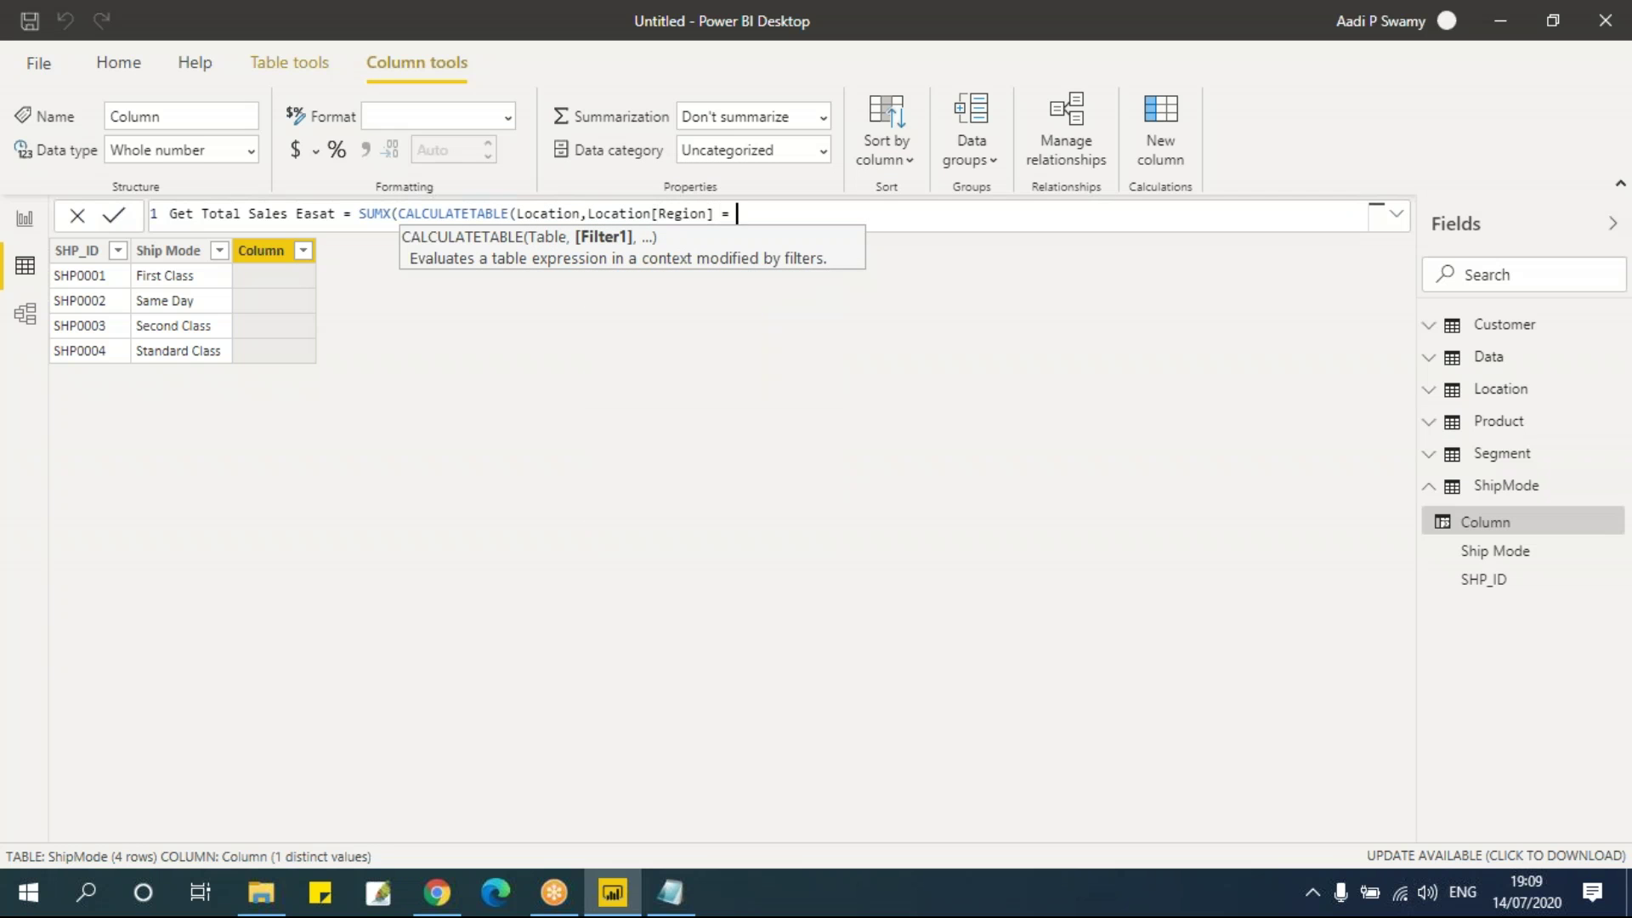
type("\"East\")")
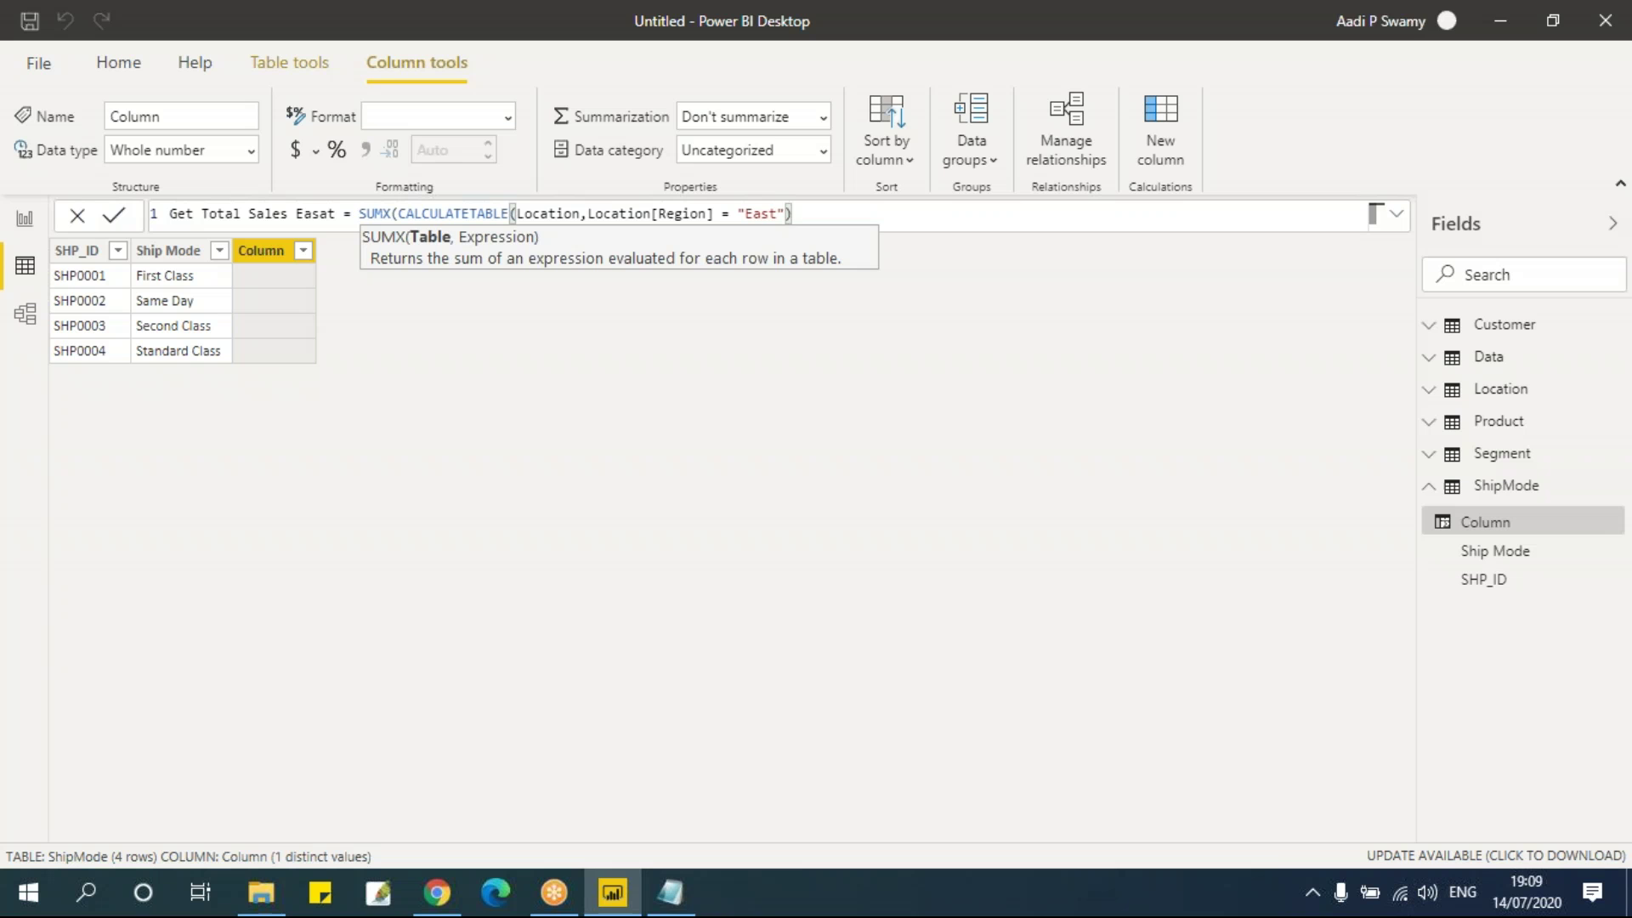
type(",")
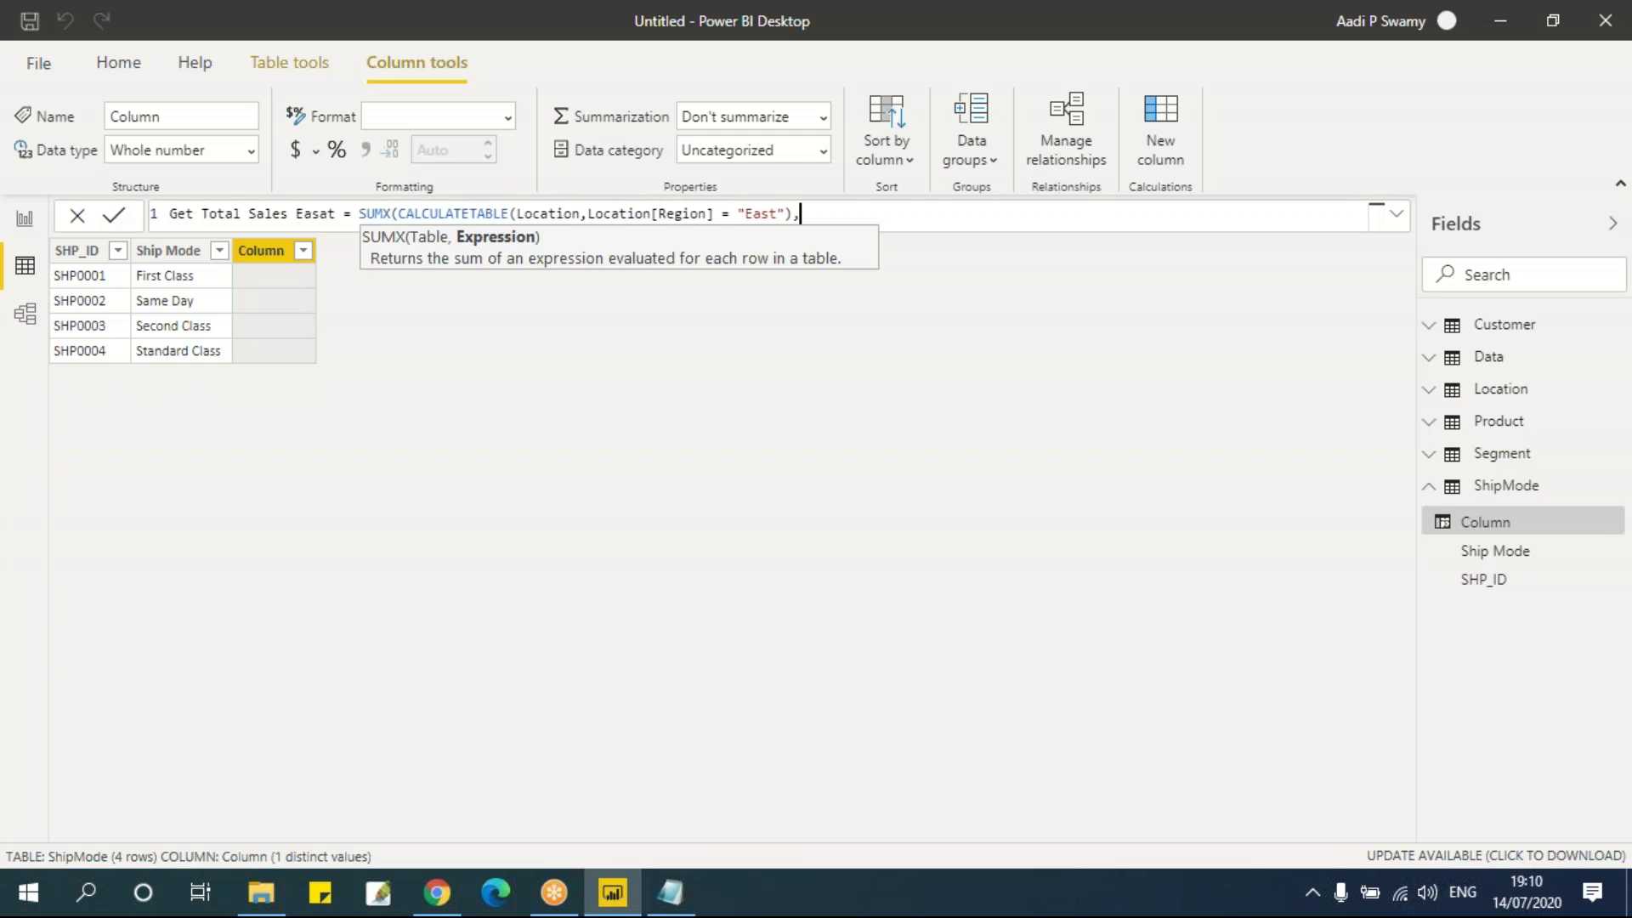
type("sam")
key("BackSpace")
key("BackSpace")
type("am")
key("BackSpace")
key("BackSpace")
key("BackSpace")
key("Left")
key("Right")
Step: Complete the column formula with SUMX(Data,Data[Sales])) as the expression and commit it
type("sum")
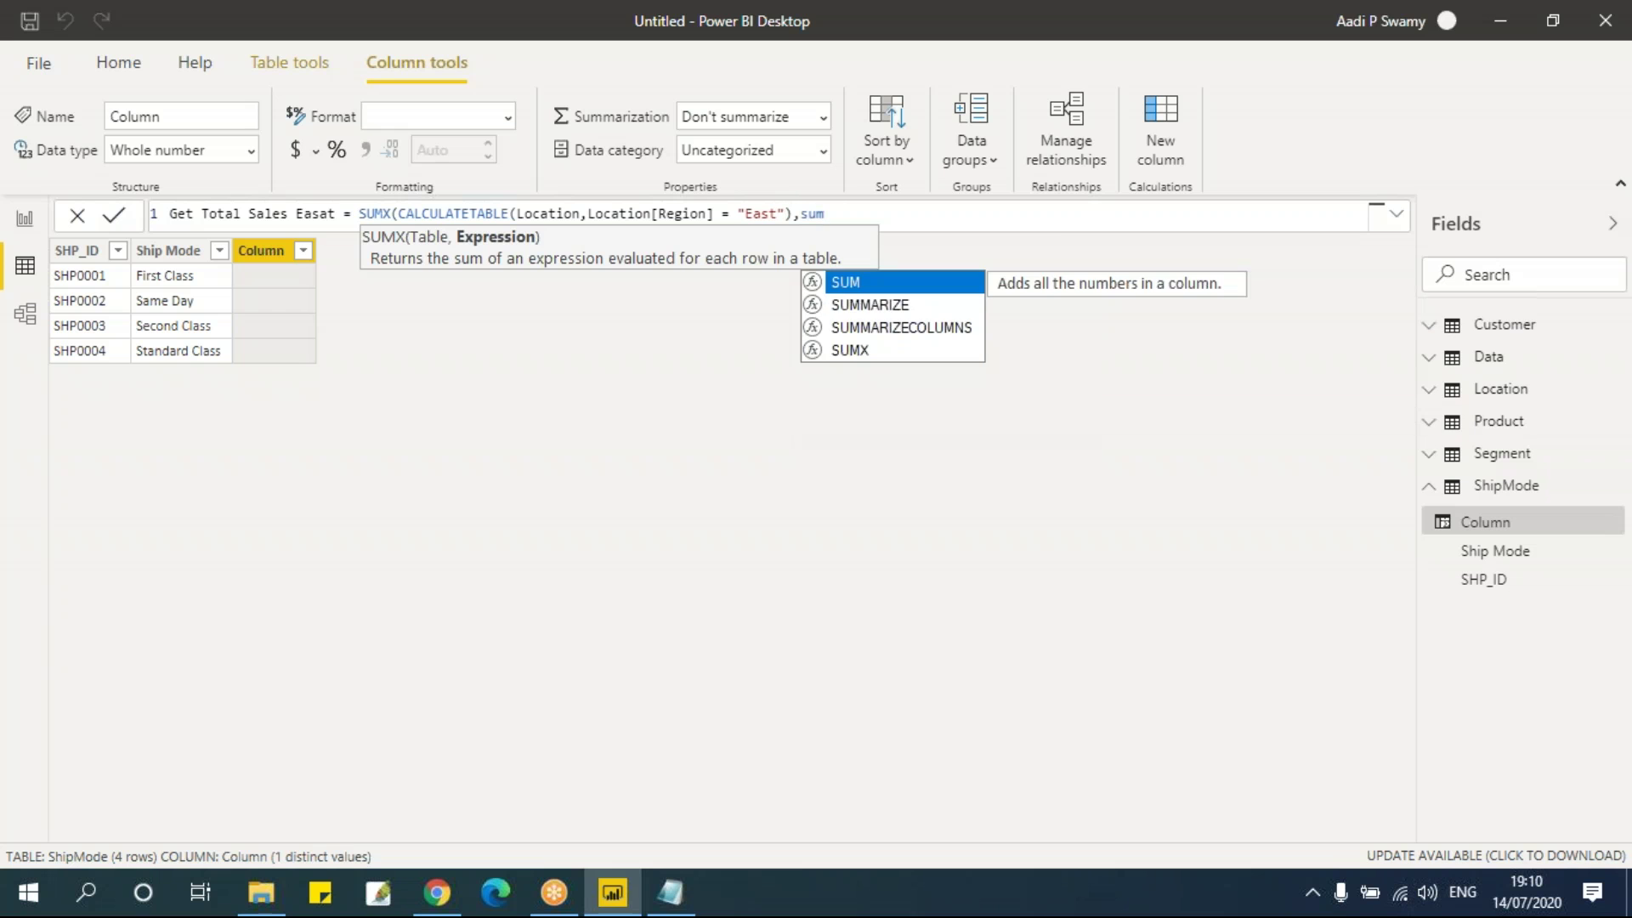
key("Down")
key("Down")
key("Down")
key("Tab")
type("(")
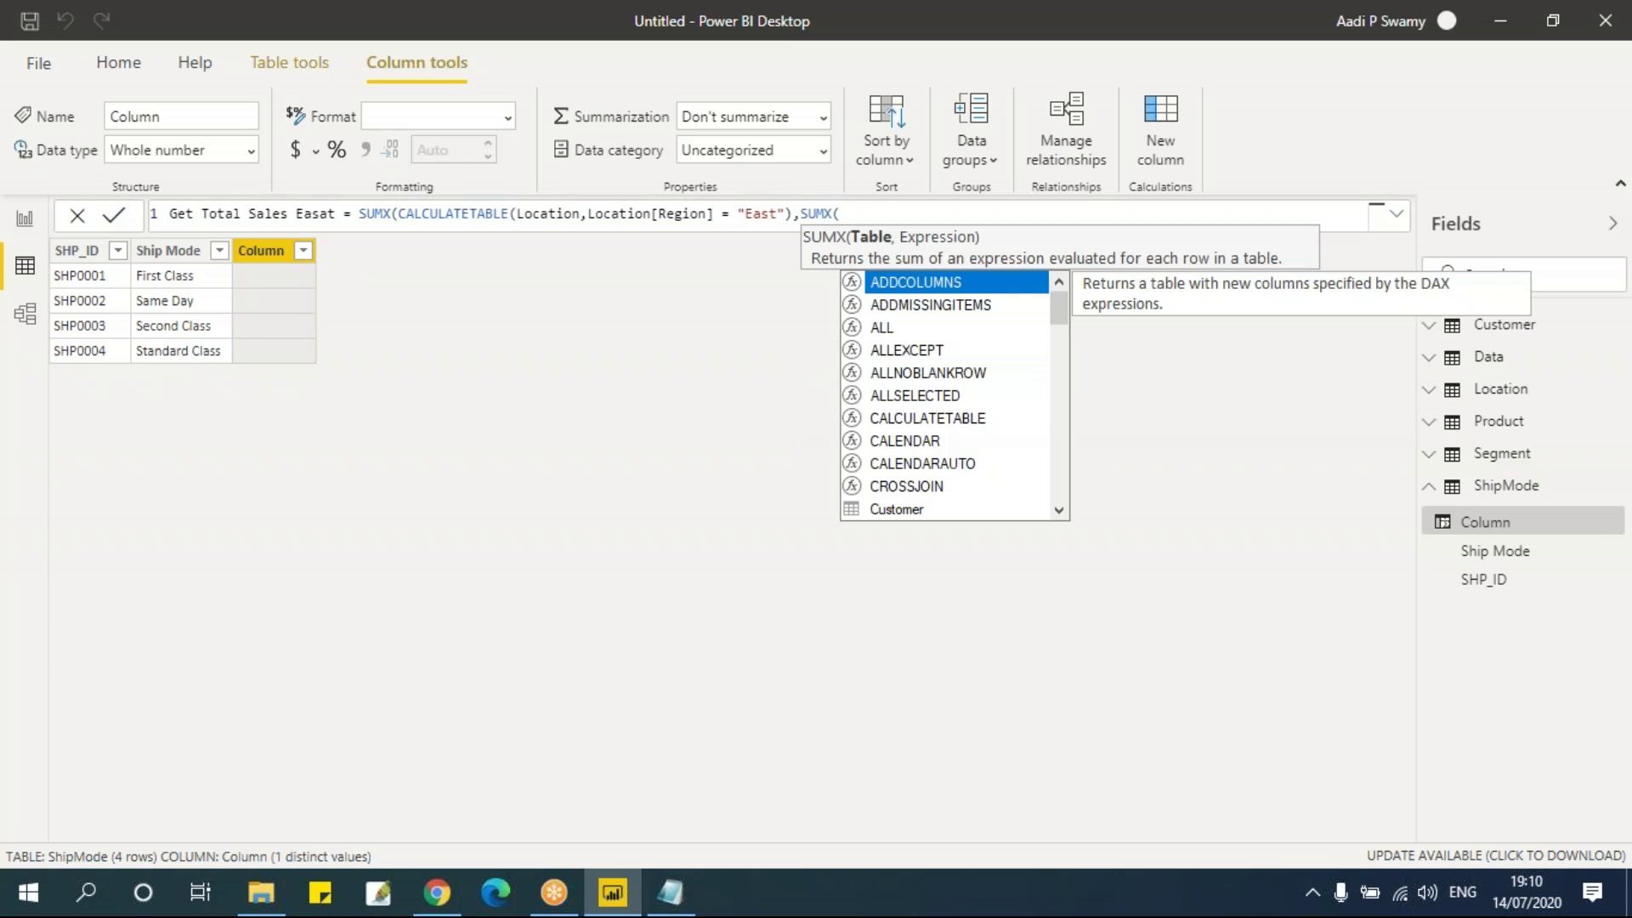
type("dat")
key("Tab")
type(",")
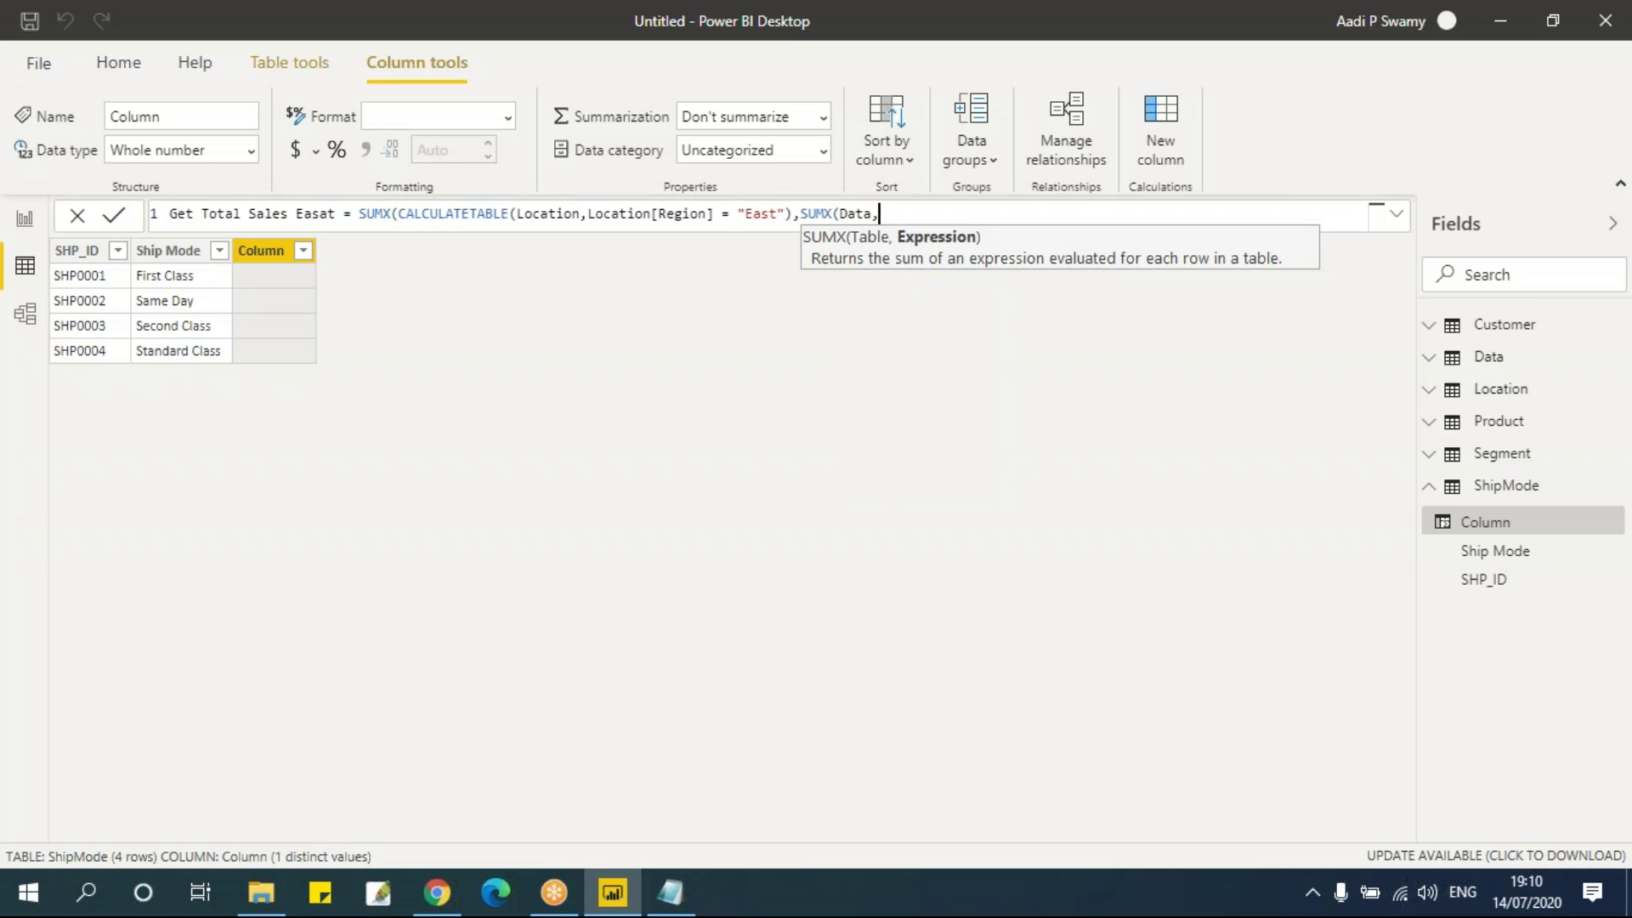
type("sa")
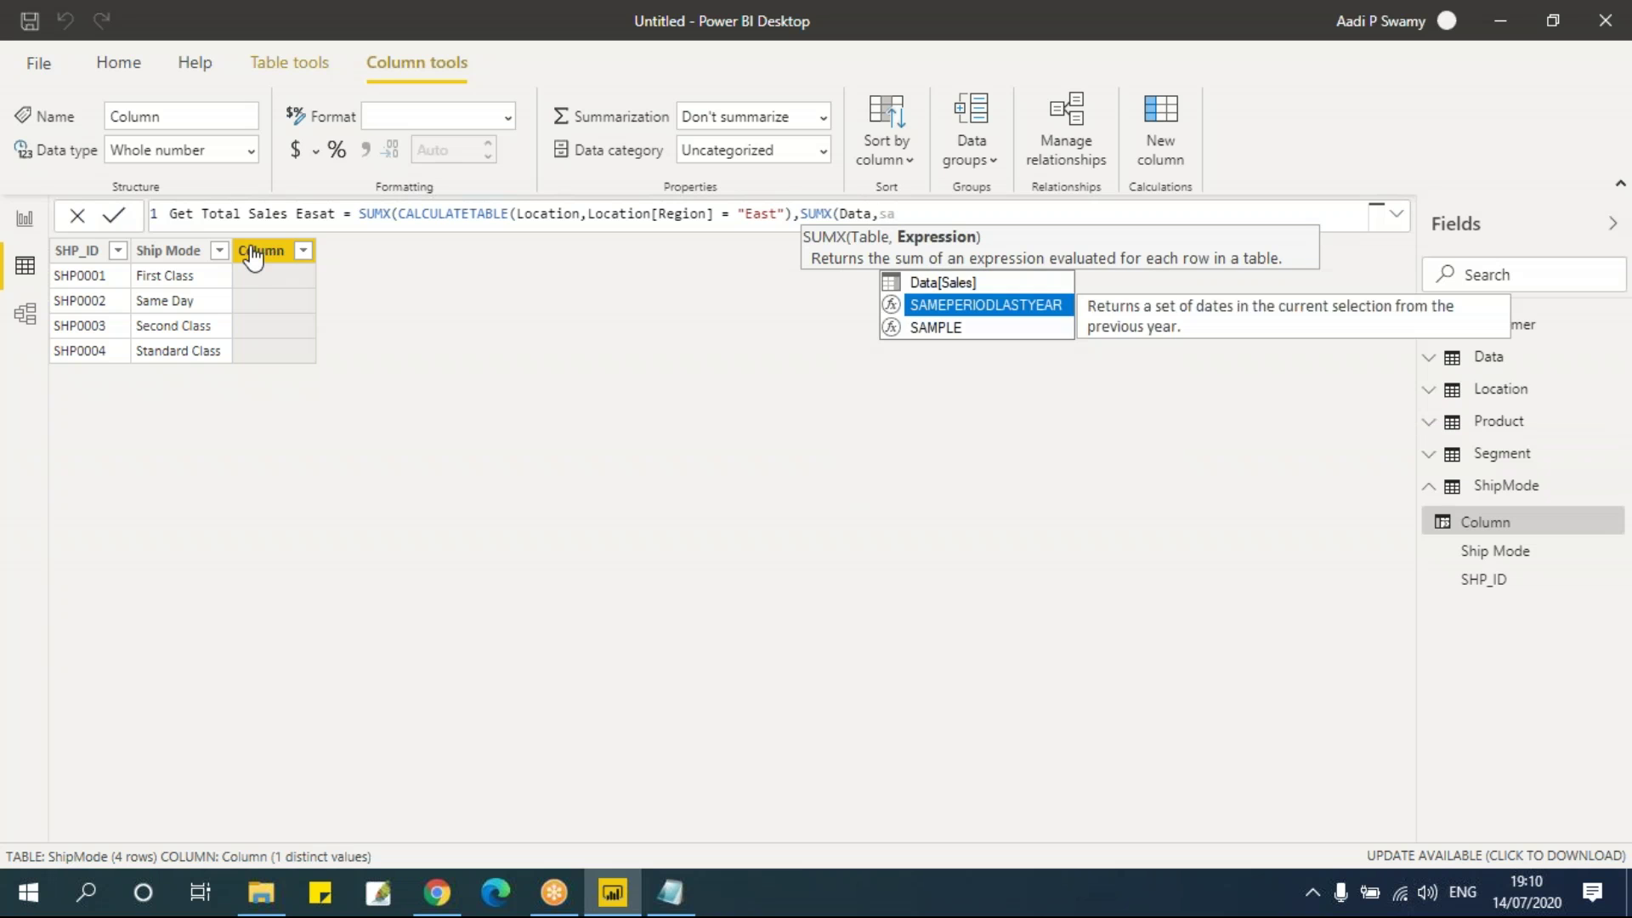
key("Tab")
type("))")
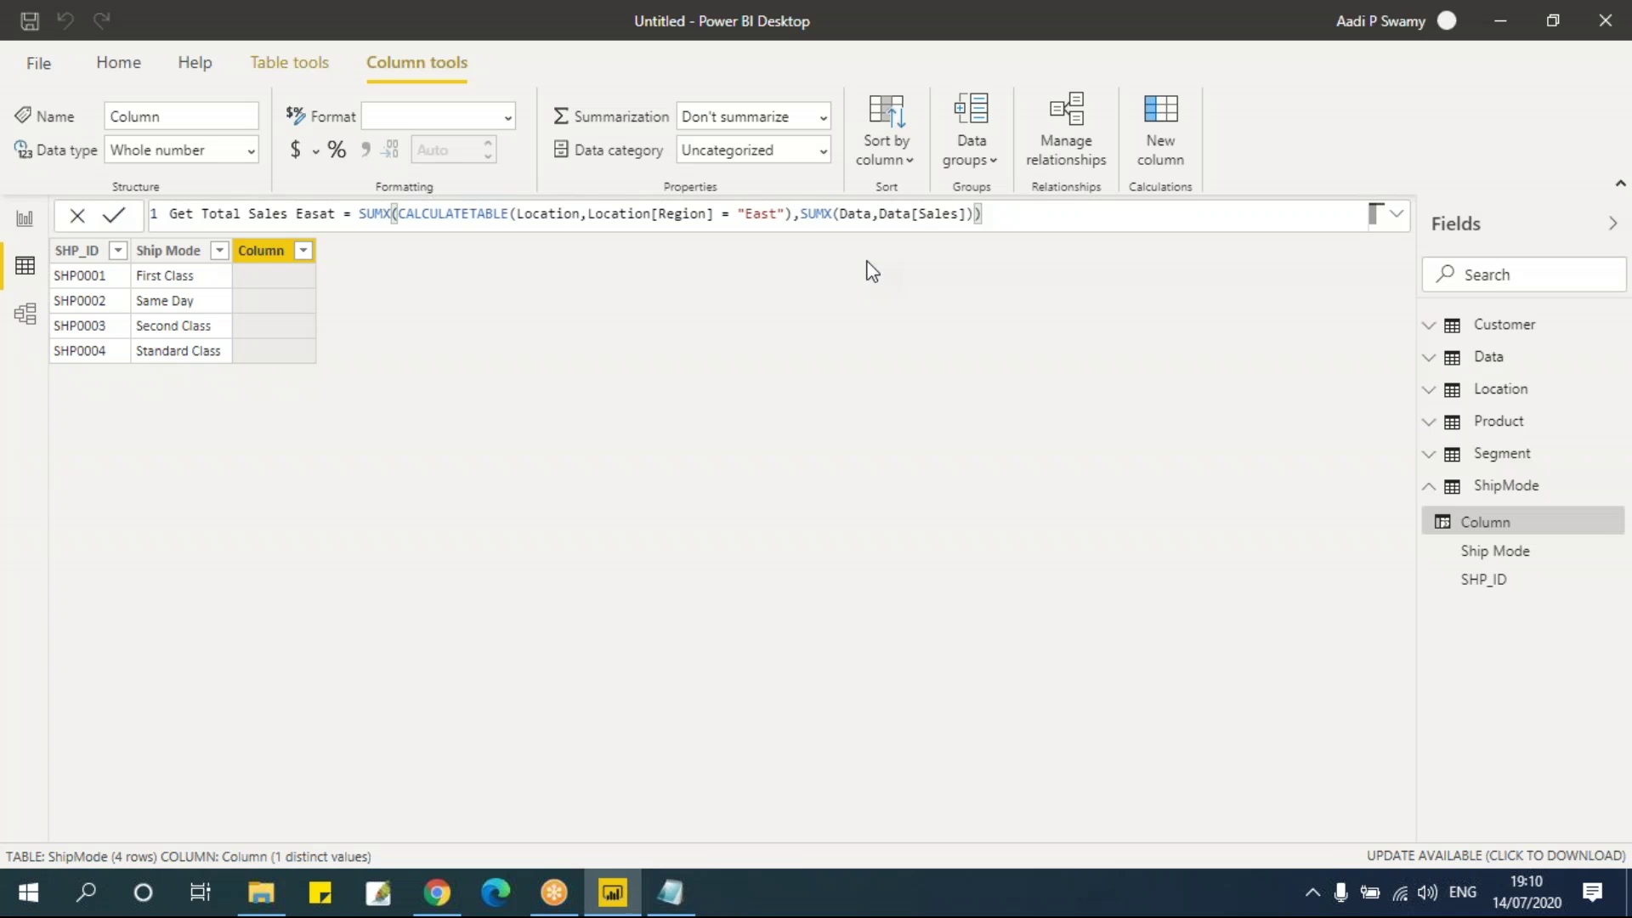
key("Return")
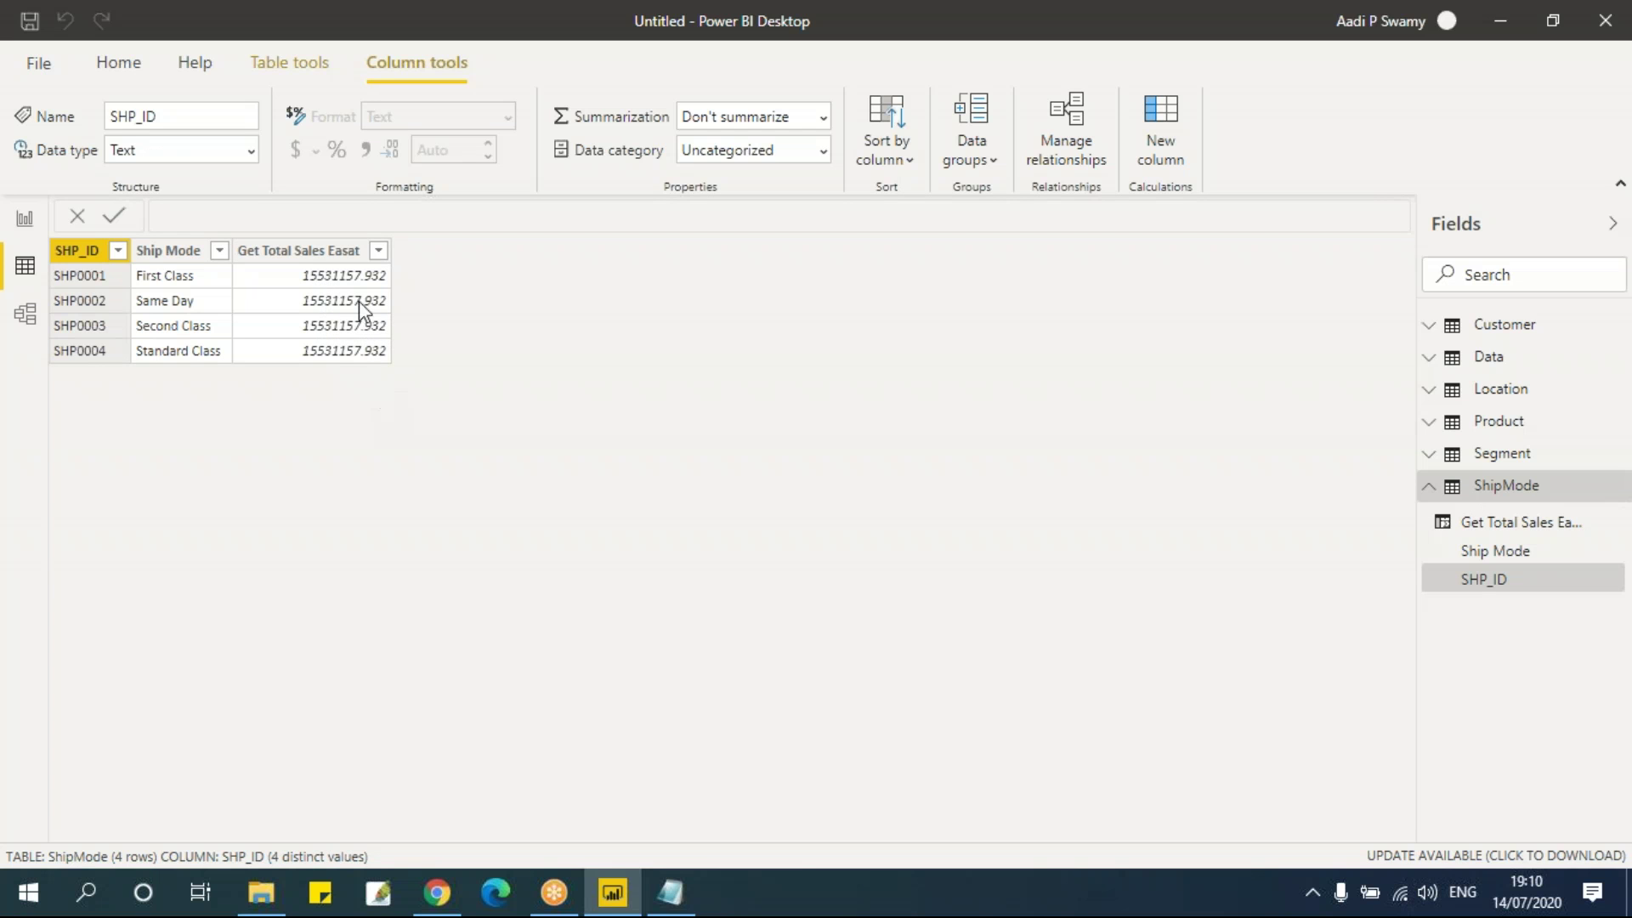
Step: Highlight SUMX(Data,Data[Sales]) in the Get Total Sales Easat formula and compare it with the Get Total Sales East formula in the Notepad notes
left_click(320, 250)
left_click(415, 213)
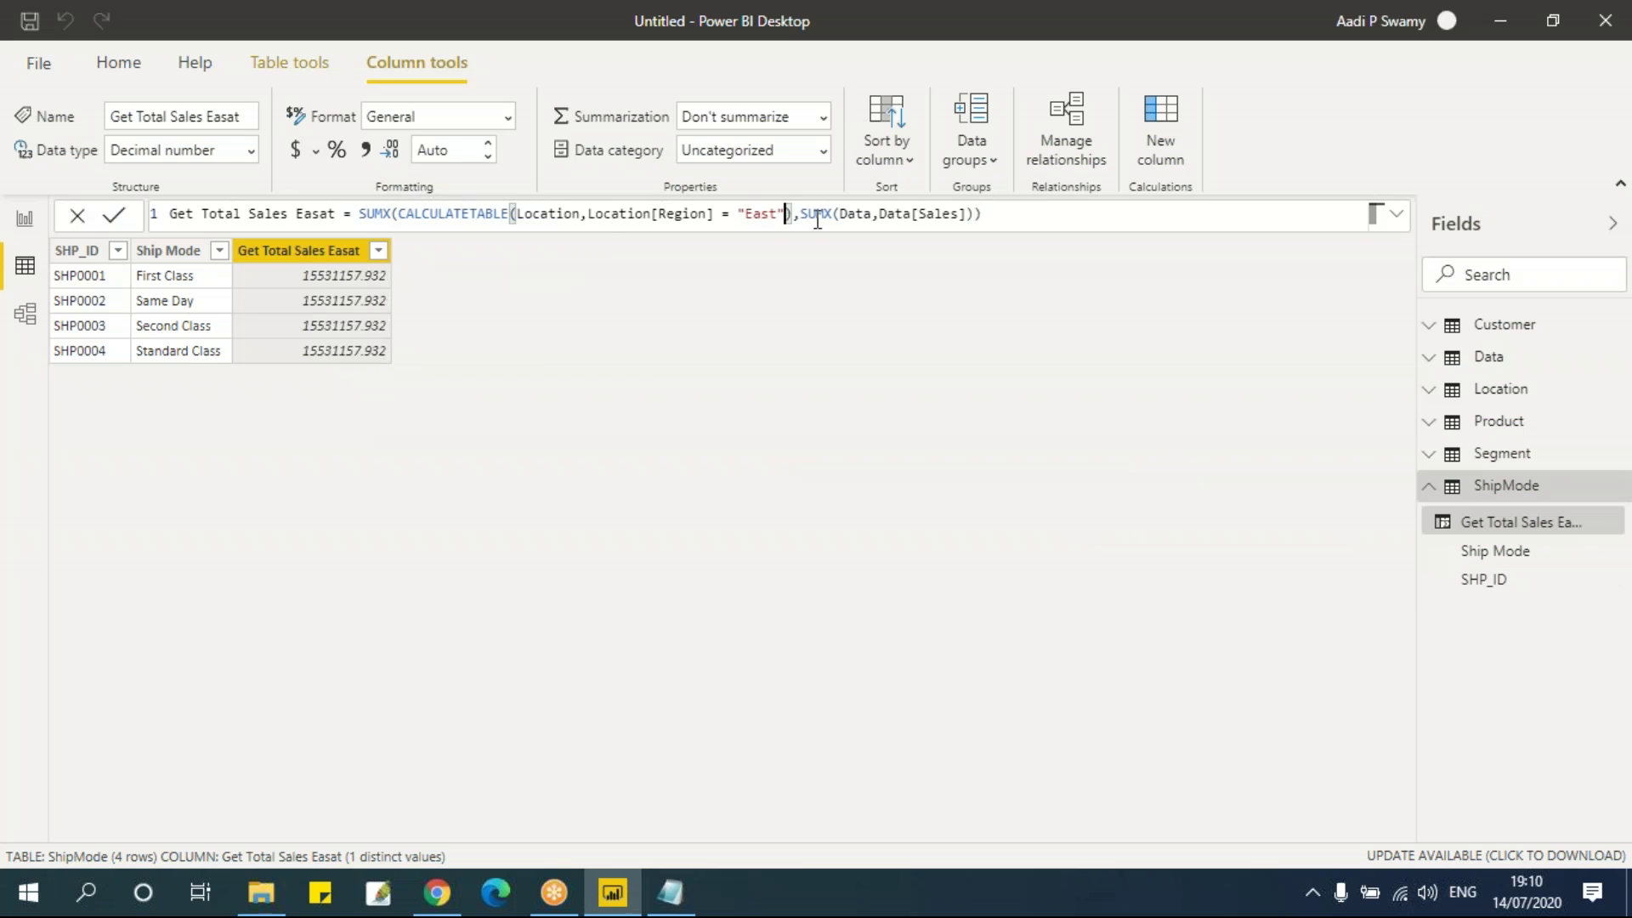
left_click_drag(800, 214, 974, 215)
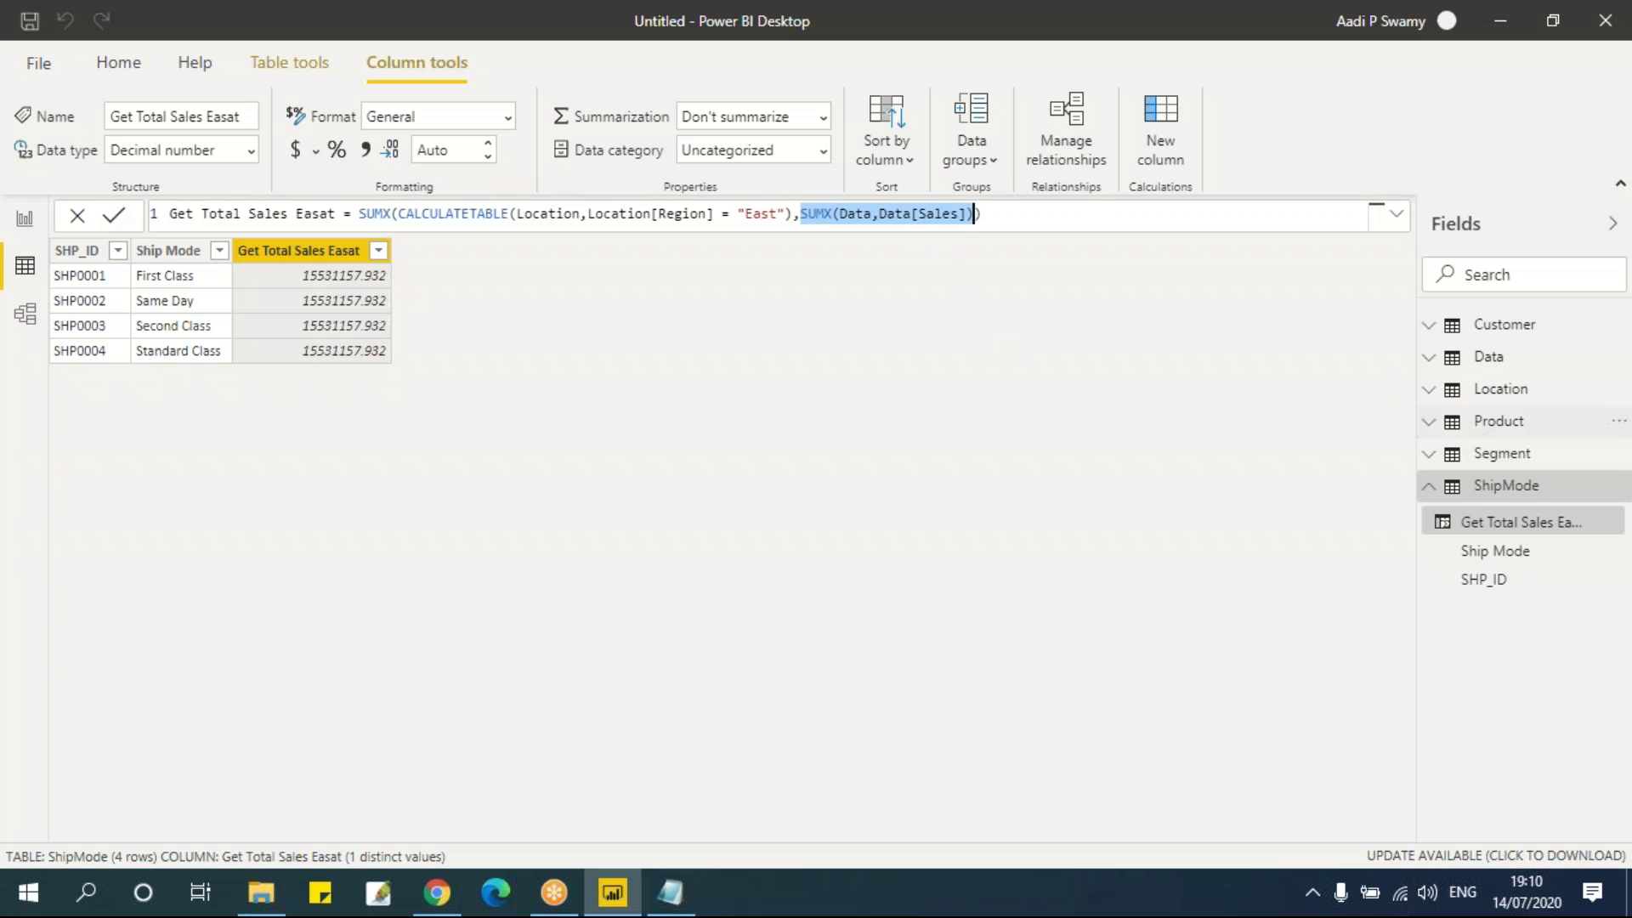
key("alt+Tab")
left_click(1046, 308)
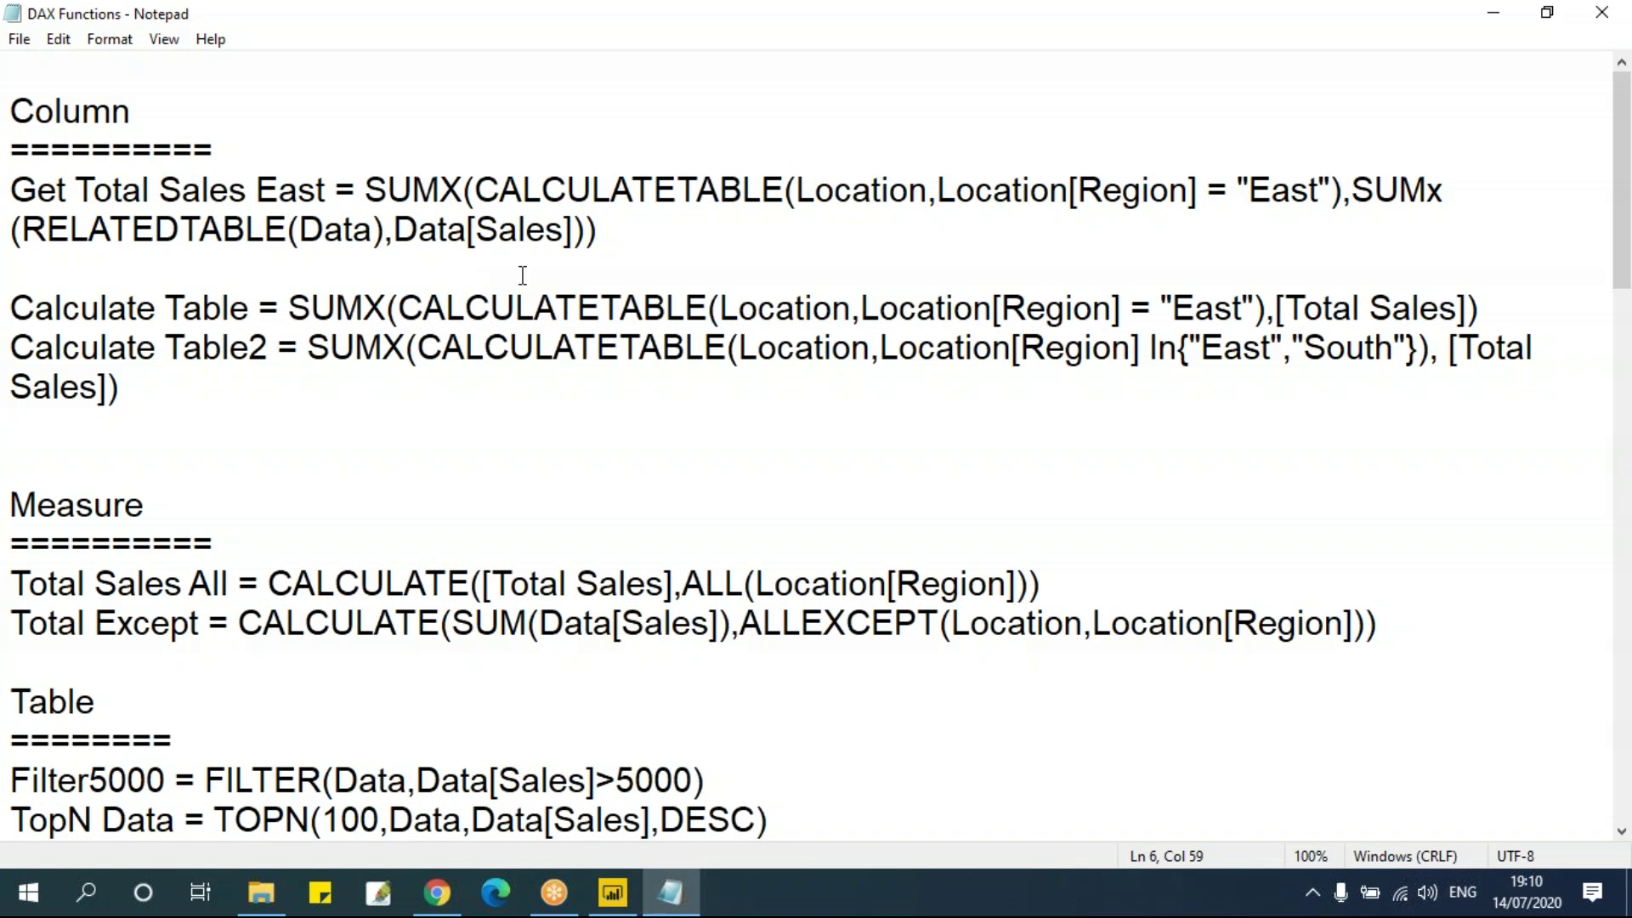
Step: Switch to Power BI Desktop, change the inner expression to SUMX(RELATEDTABLE(Data),Data[Sales]) and commit the column formula
key("alt+Tab")
left_click(872, 216)
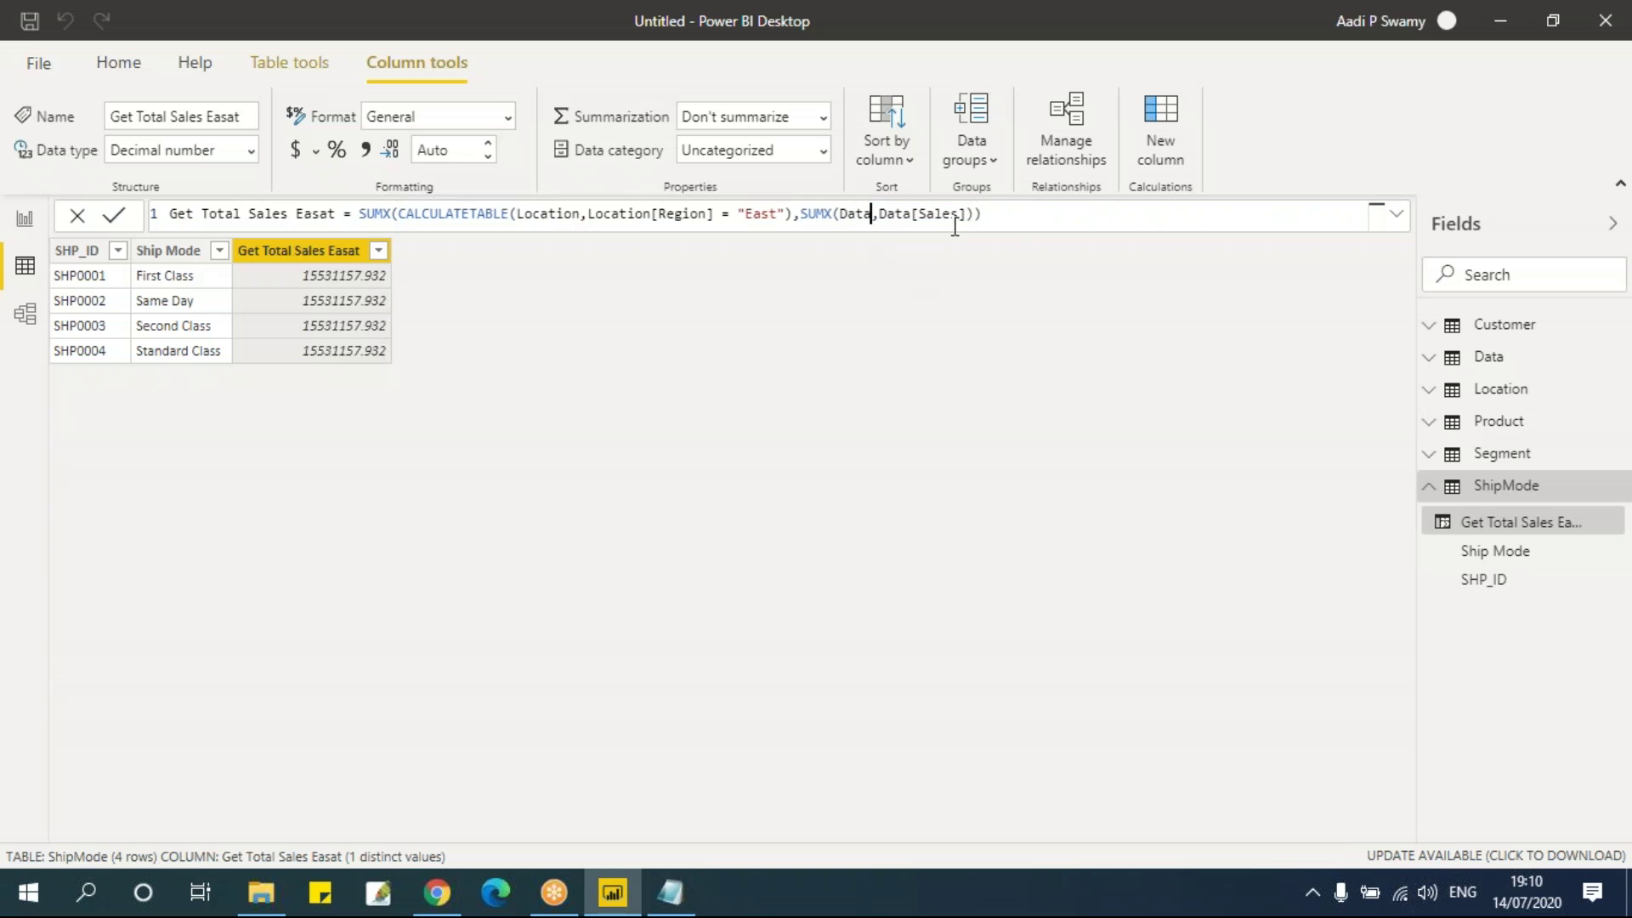
left_click(1010, 216)
left_click(845, 216)
double_click(849, 213)
key("Left")
type("(e")
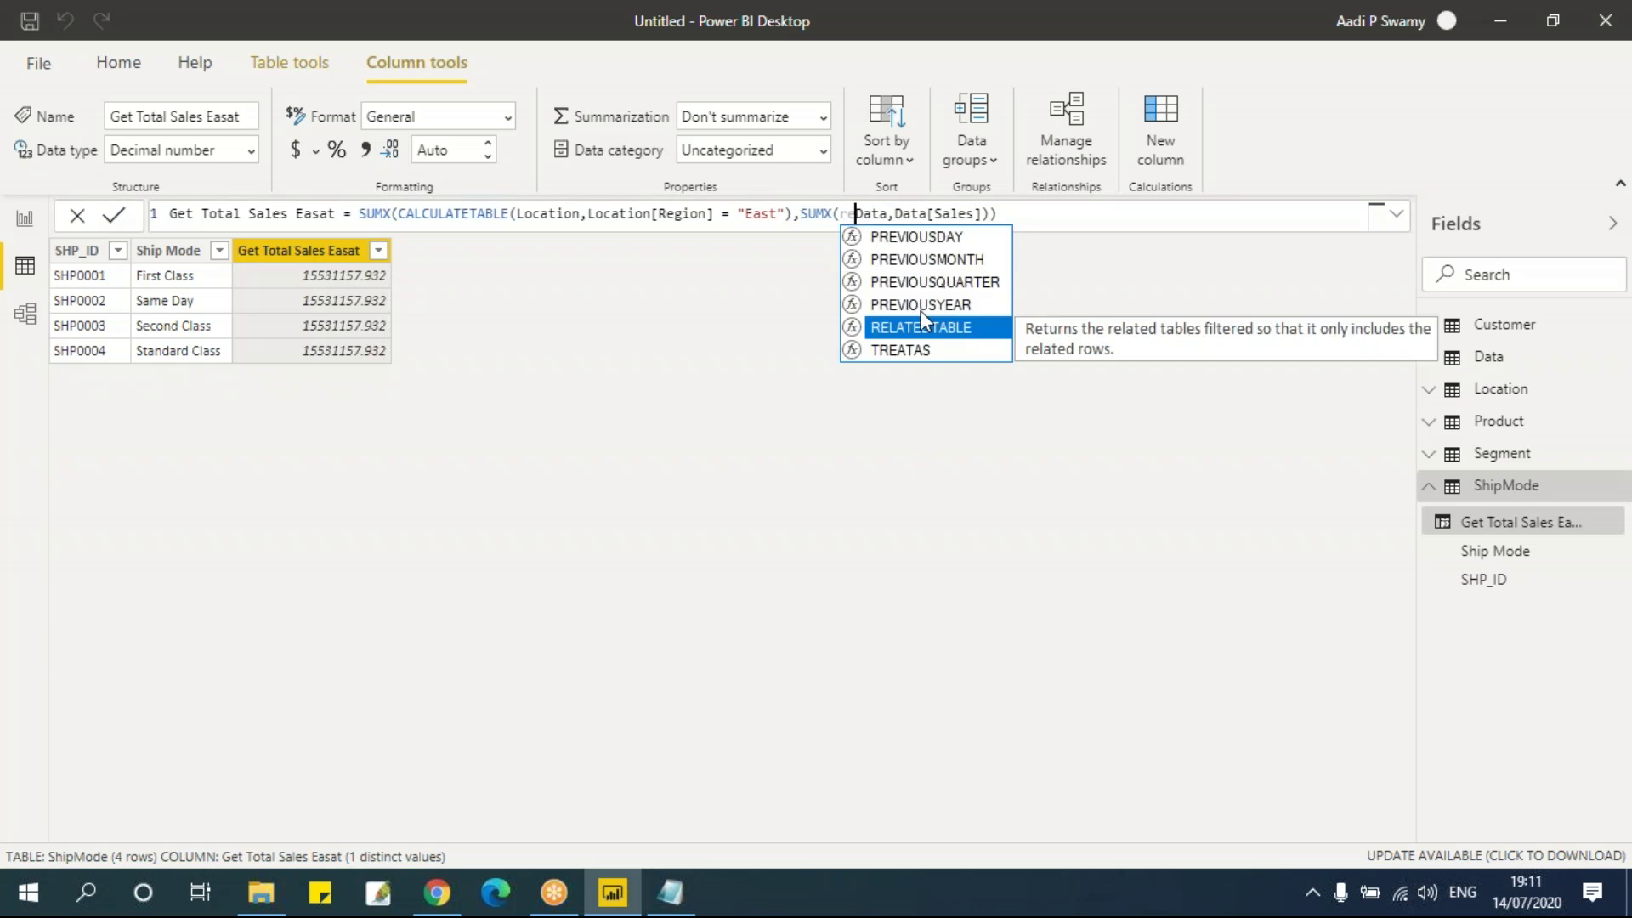
key("Tab")
key("Right")
key("Right")
key("Right")
key("Right")
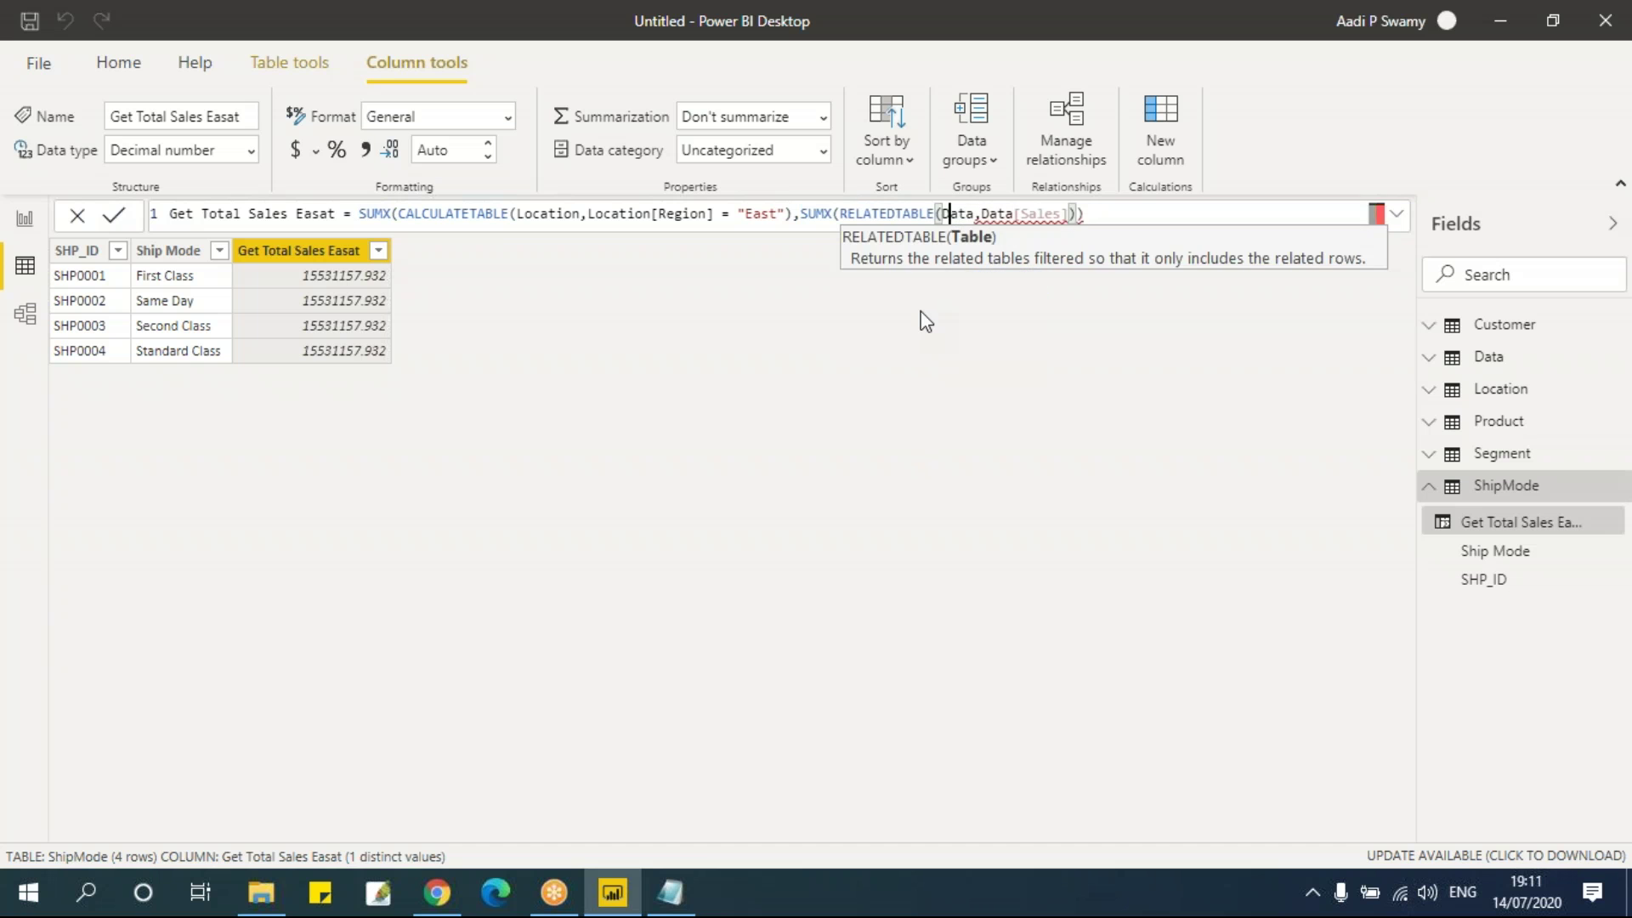
type(")")
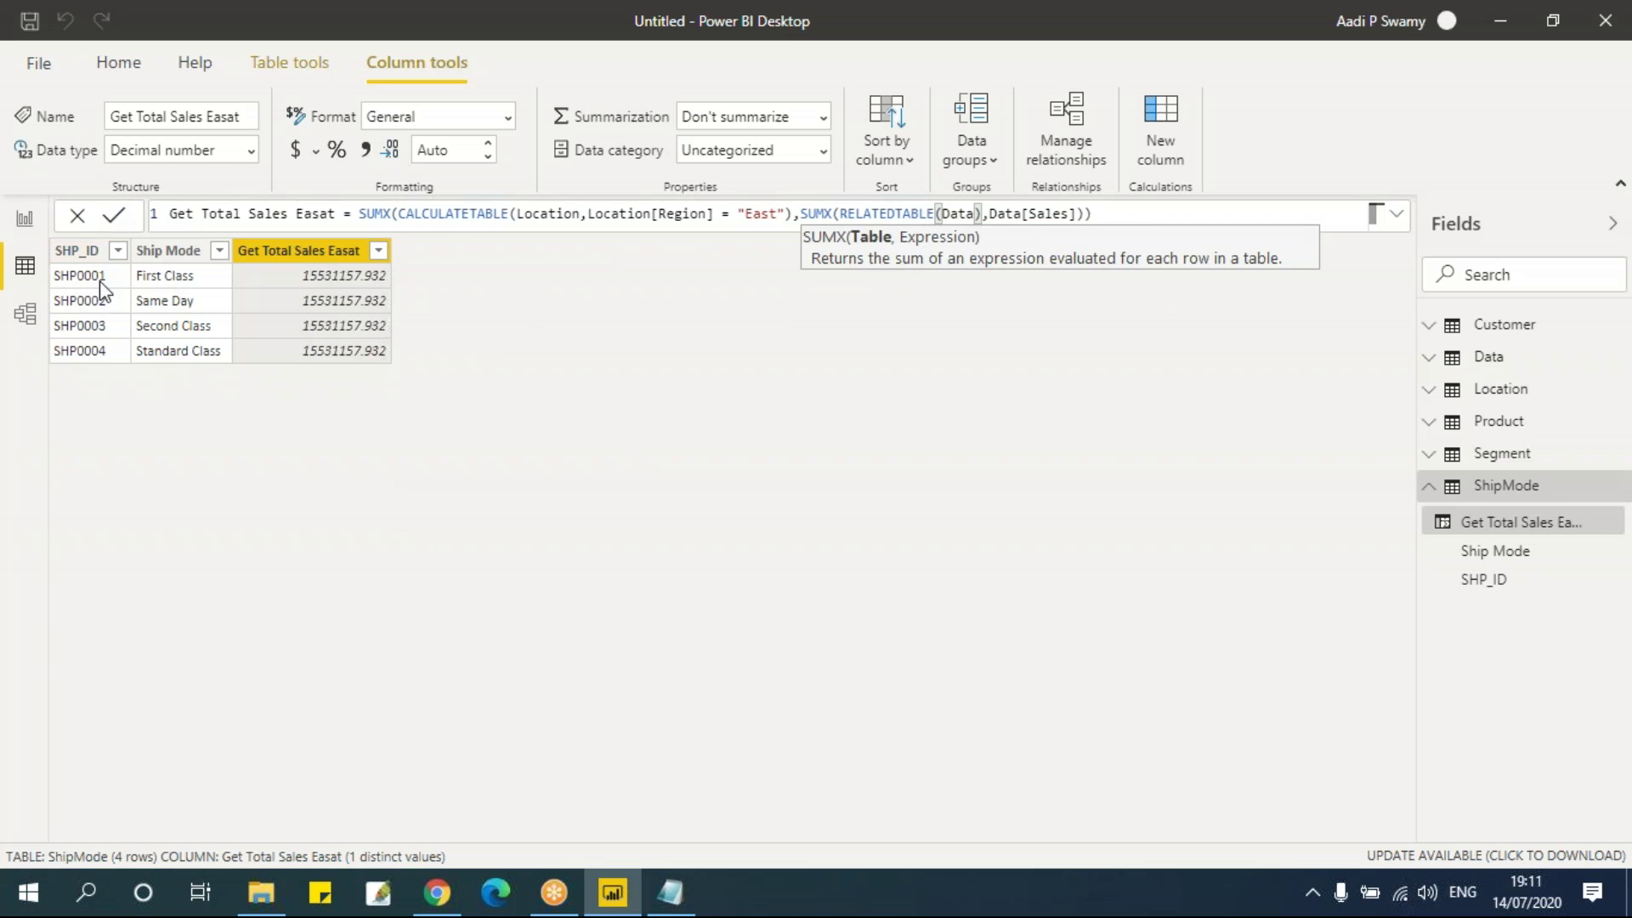
left_click(364, 456)
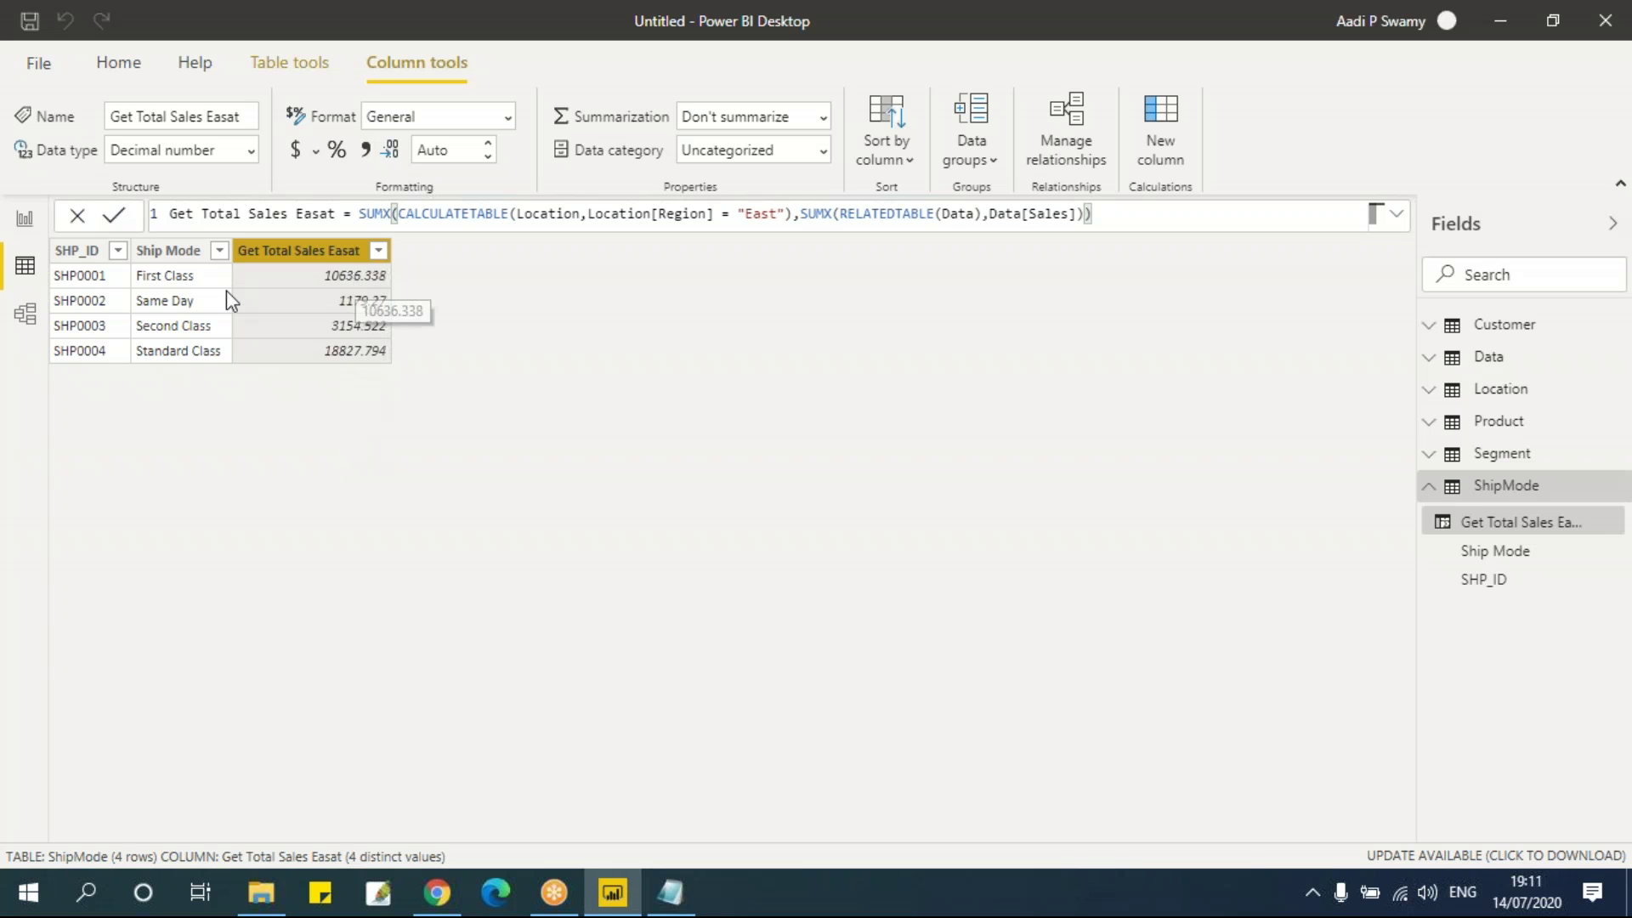
Step: Correct the calculated column's name in the formula to Get Total Sales East
left_click(774, 213)
left_click(324, 213)
key("BackSpace")
Step: Set the Location[Region] filter value in CALCULATETABLE to "West" and commit the formula
left_click(767, 213)
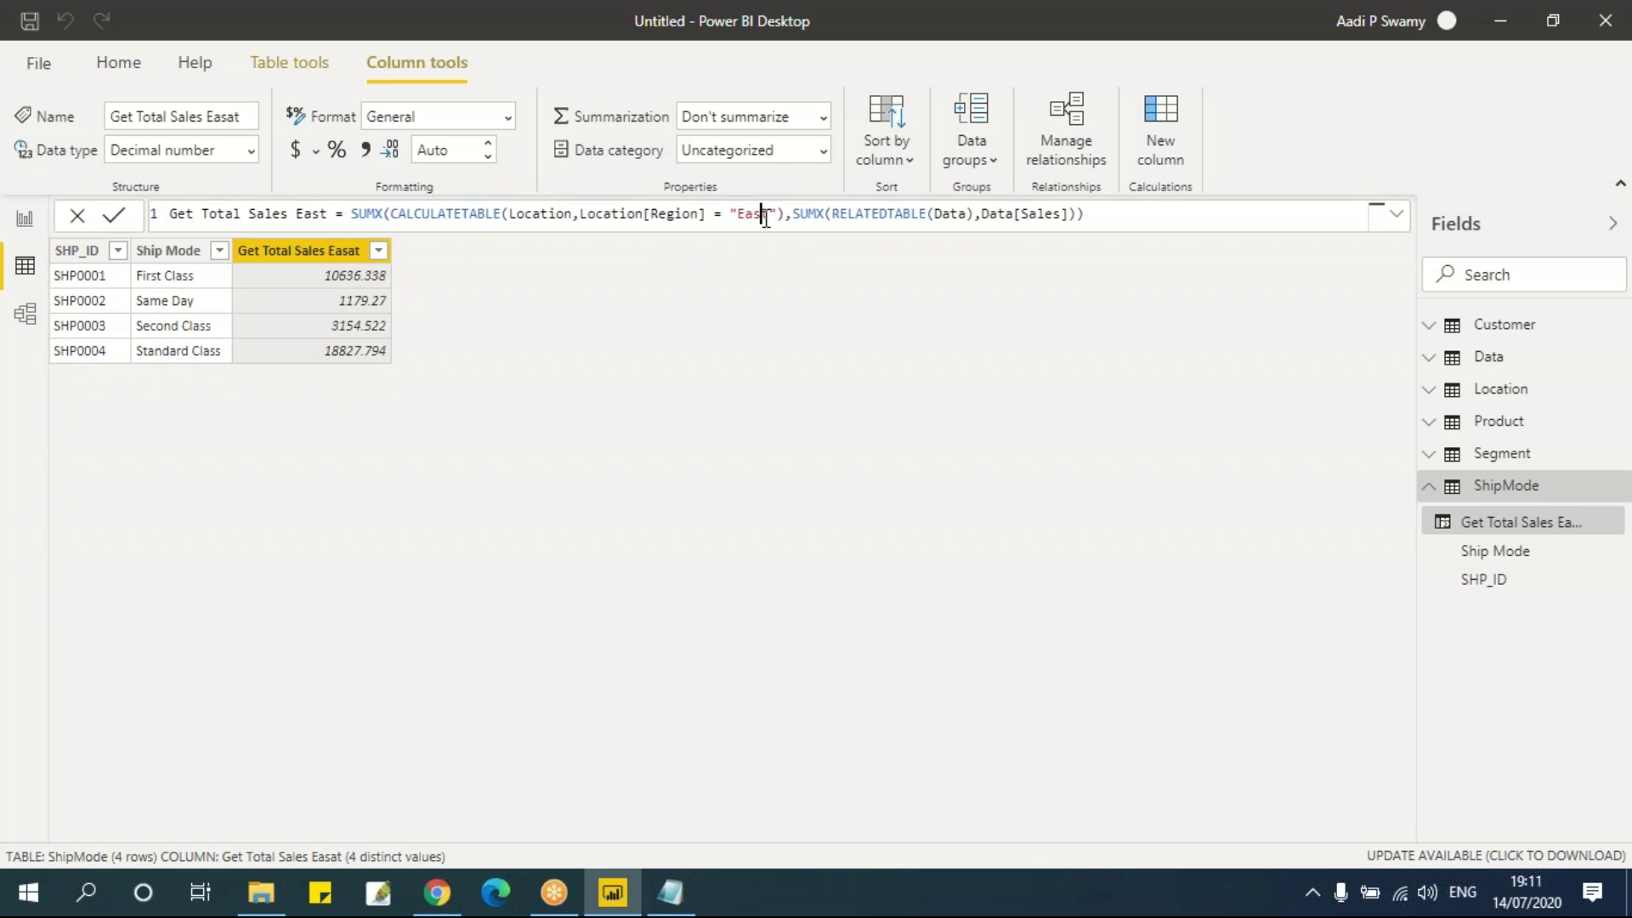
key("BackSpace")
key("BackSpace")
key("BackSpace")
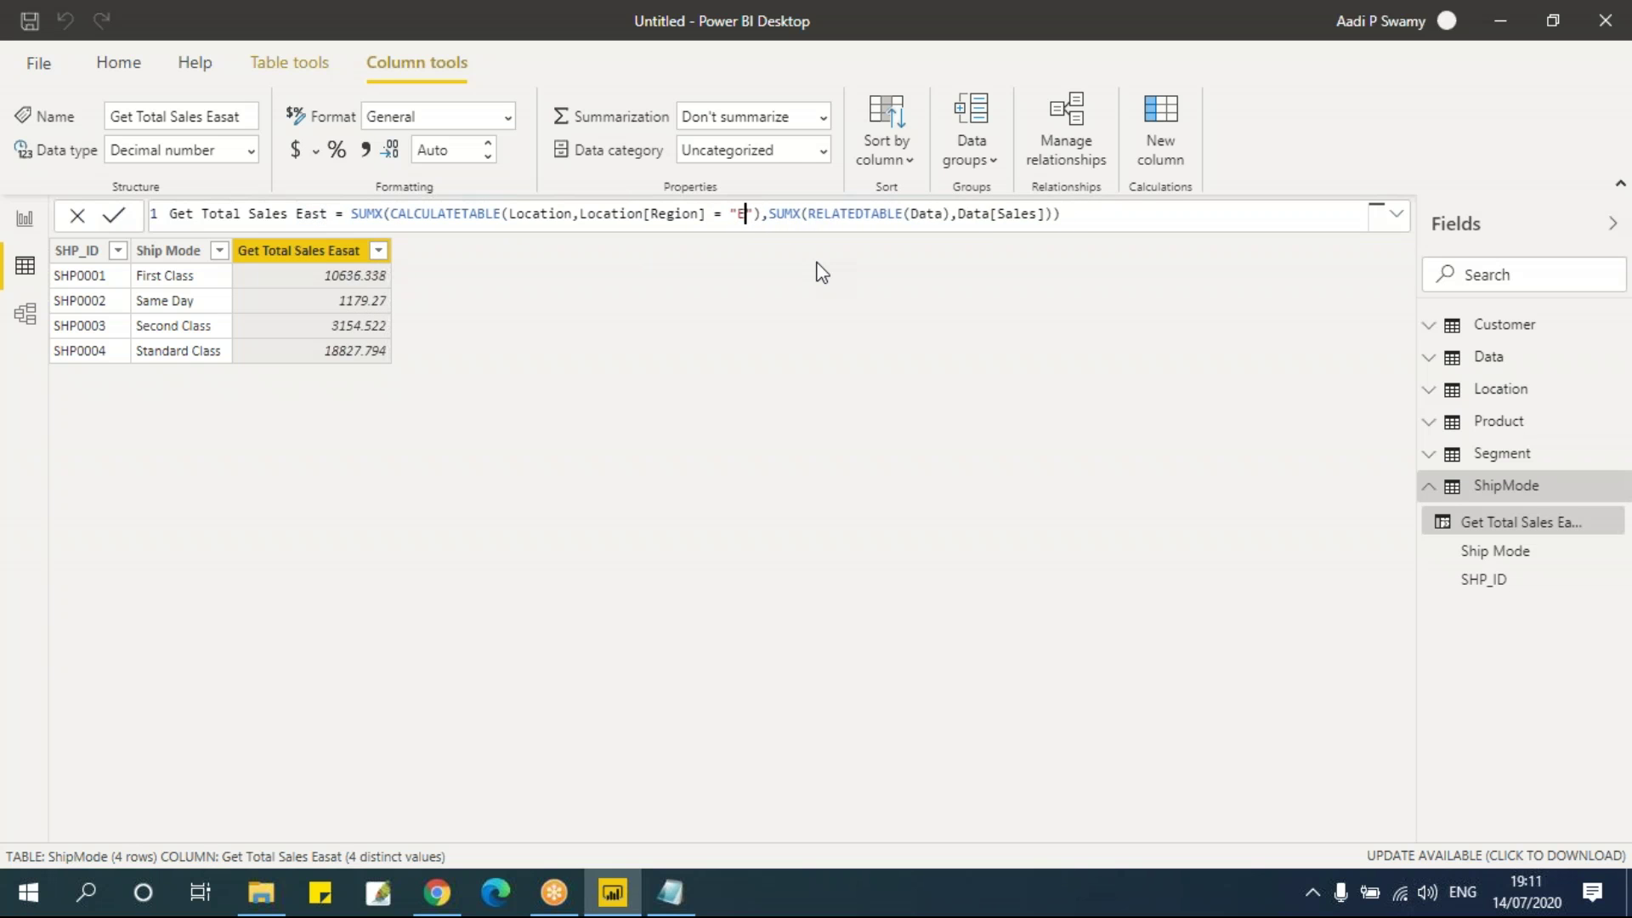
key("BackSpace")
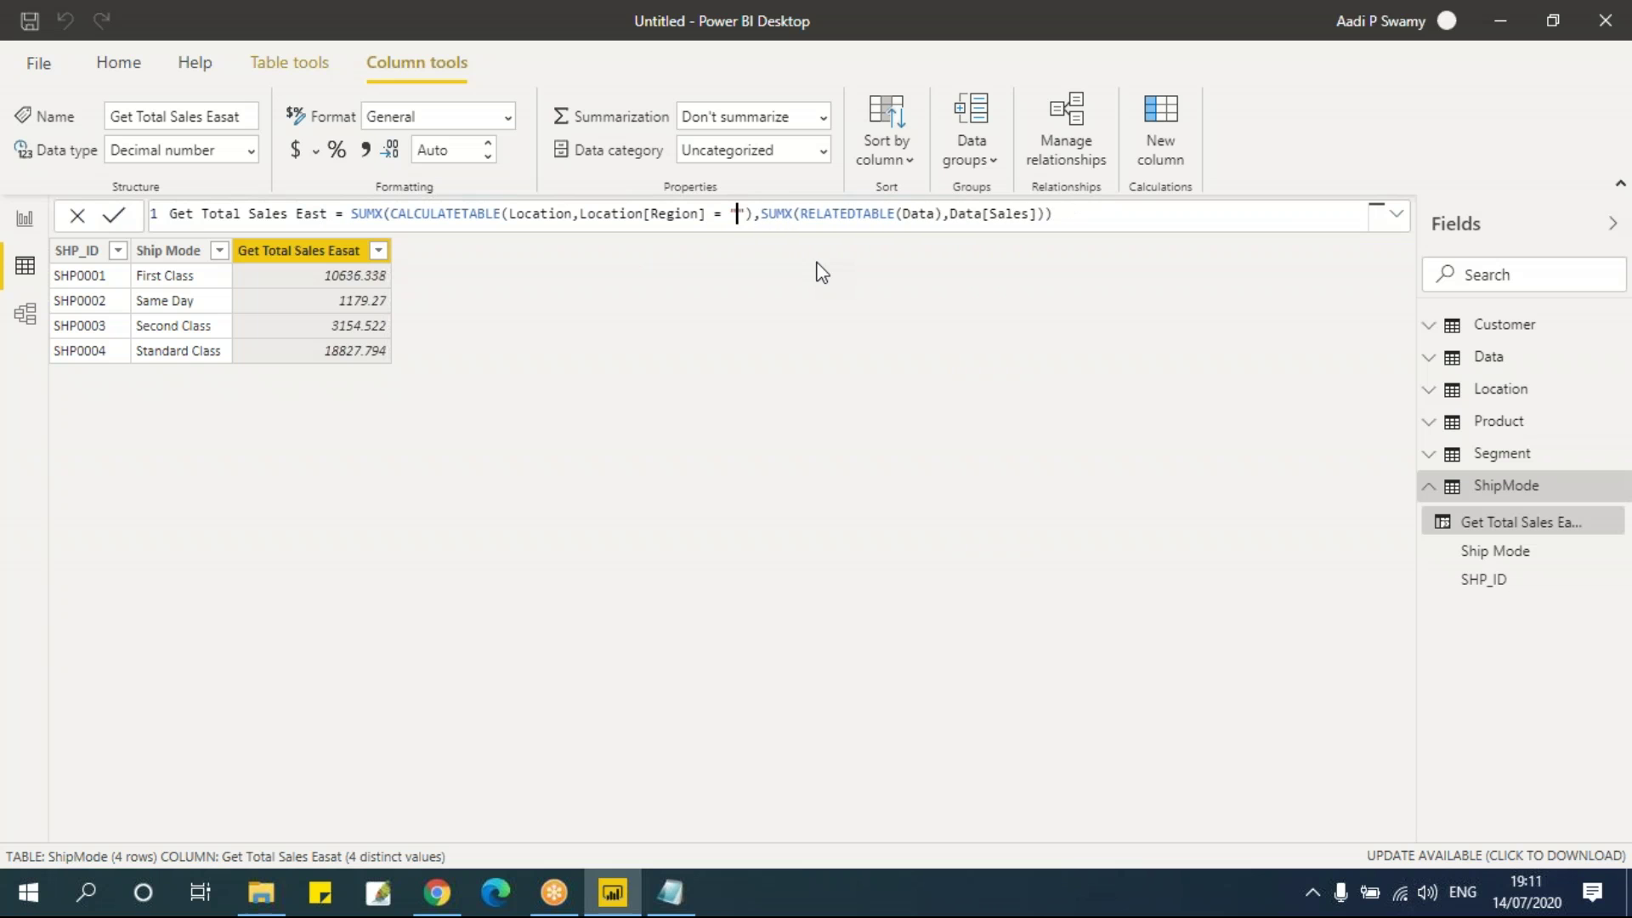
type("West")
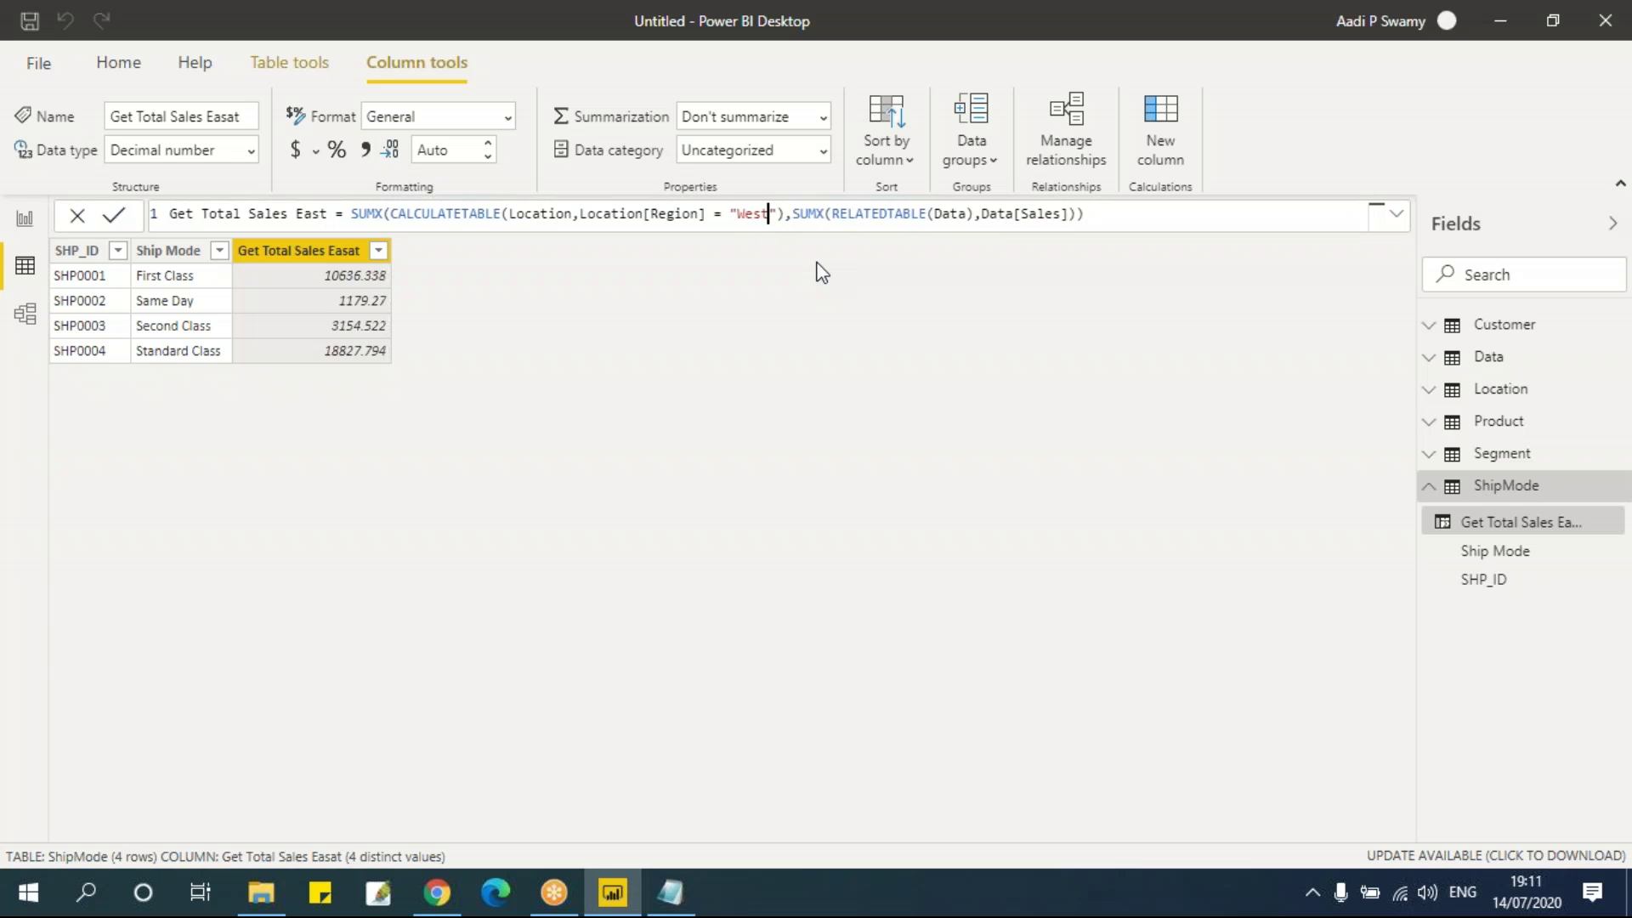
key("Return")
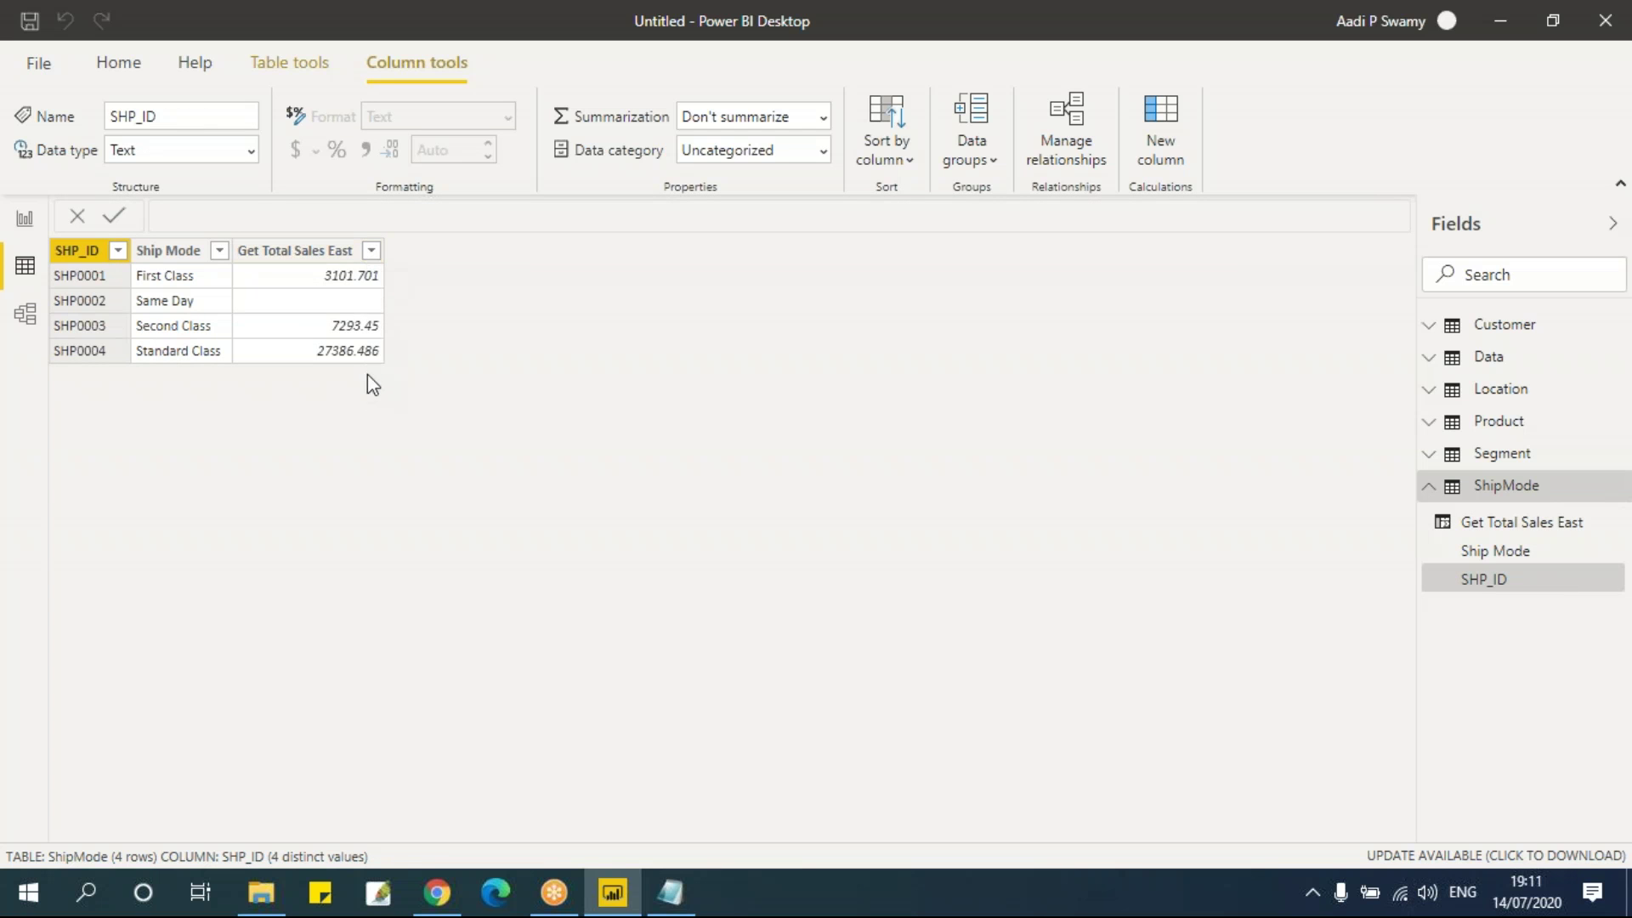
Step: Set the Location[Region] filter value in the Get Total Sales East formula to "Central" and commit it
left_click(306, 251)
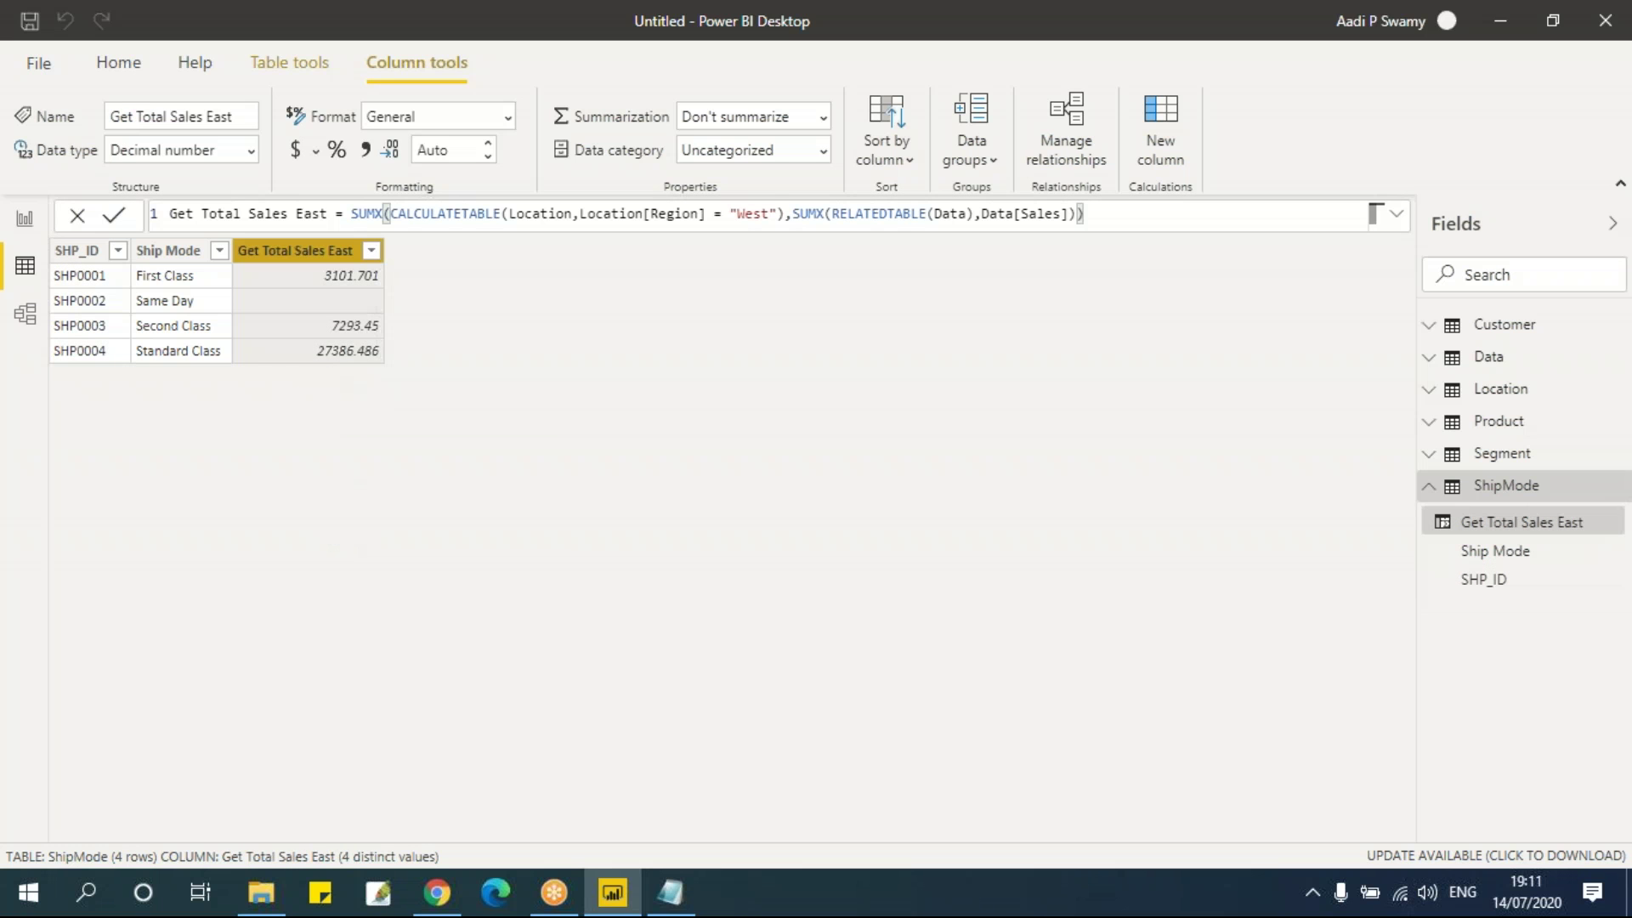
double_click(768, 214)
key("BackSpace")
key("BackSpace")
key("BackSpace")
key("BackSpace")
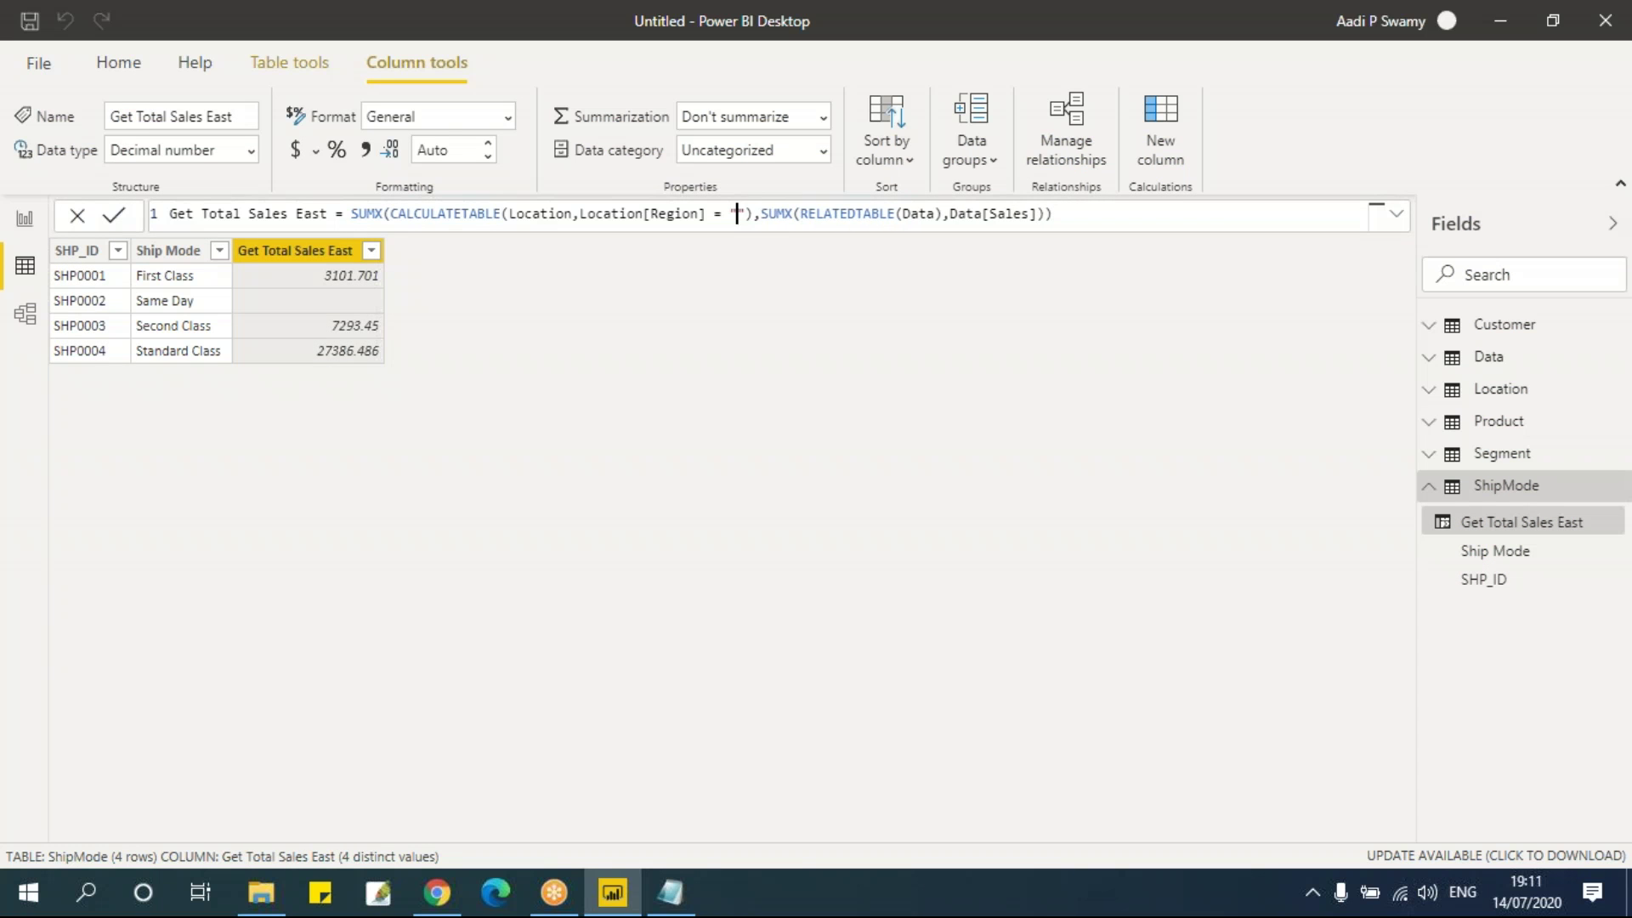
type("So")
key("BackSpace")
key("BackSpace")
type("Center")
key("BackSpace")
key("BackSpace")
type("ral")
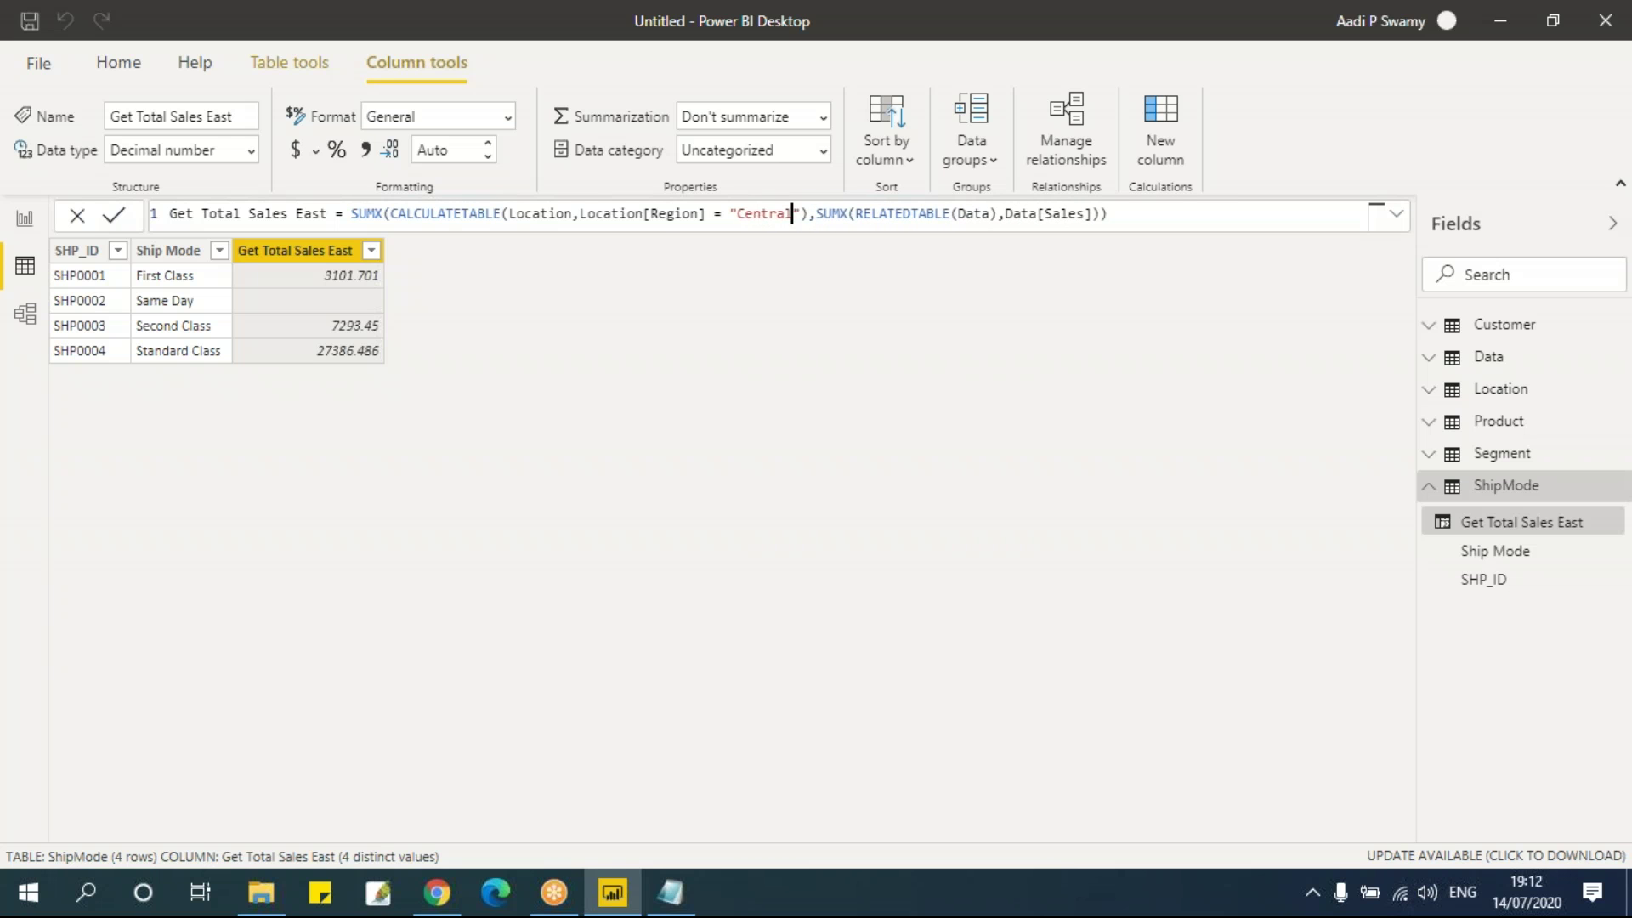
key("Return")
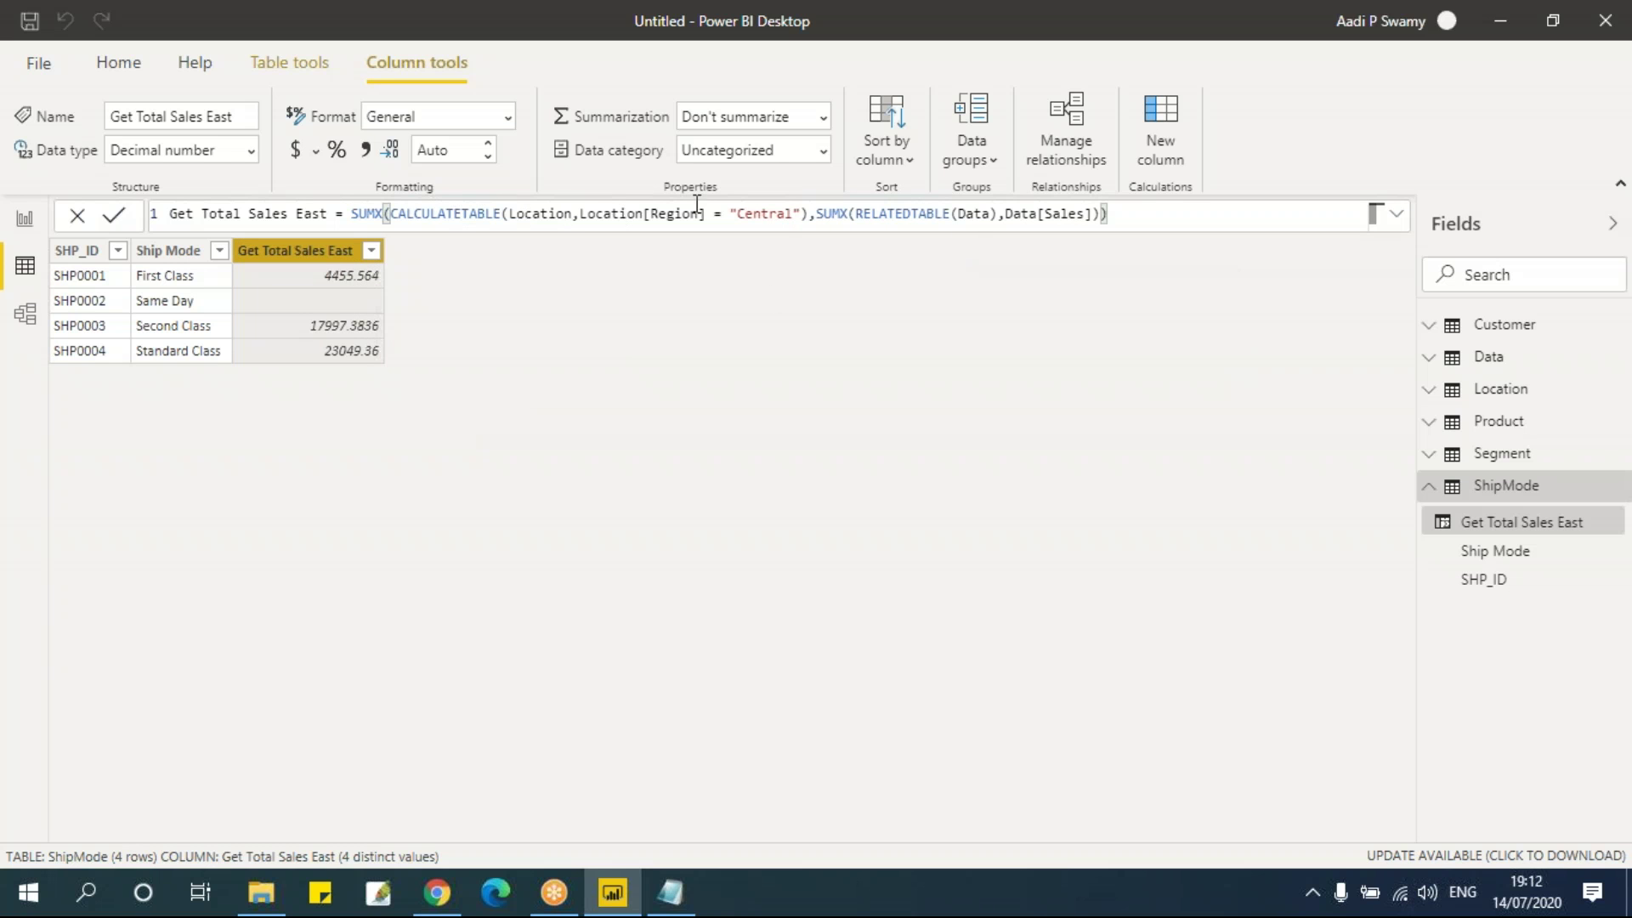
Step: Change the CALCULATETABLE filter condition to Location[Region] In {"East,Central"} and commit the formula
double_click(438, 214)
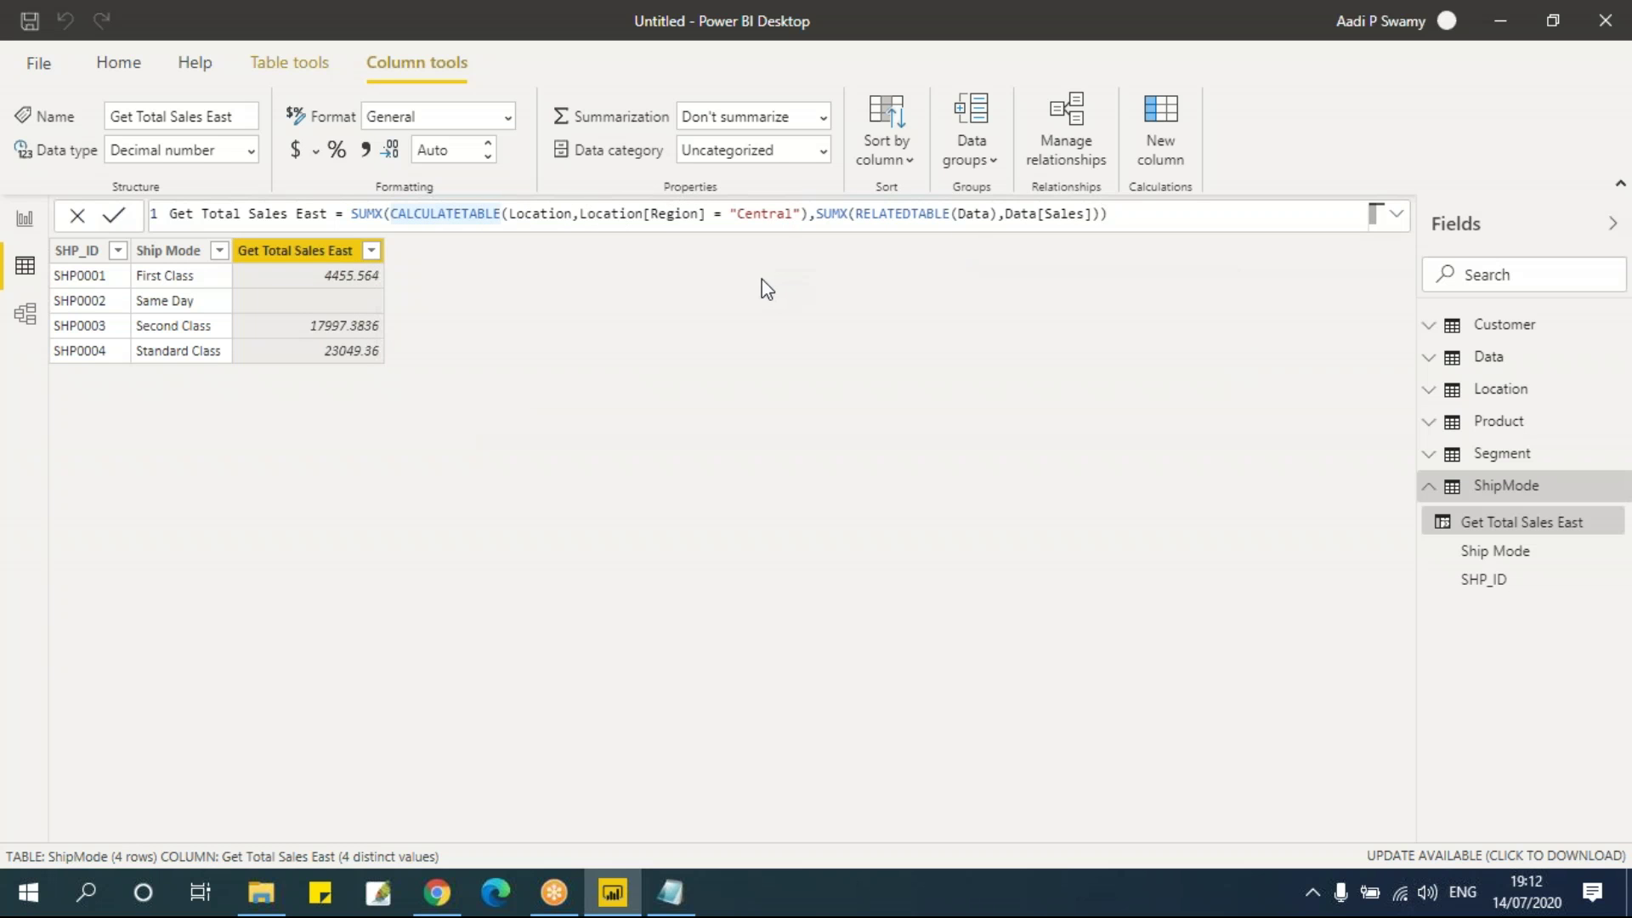
left_click(740, 220)
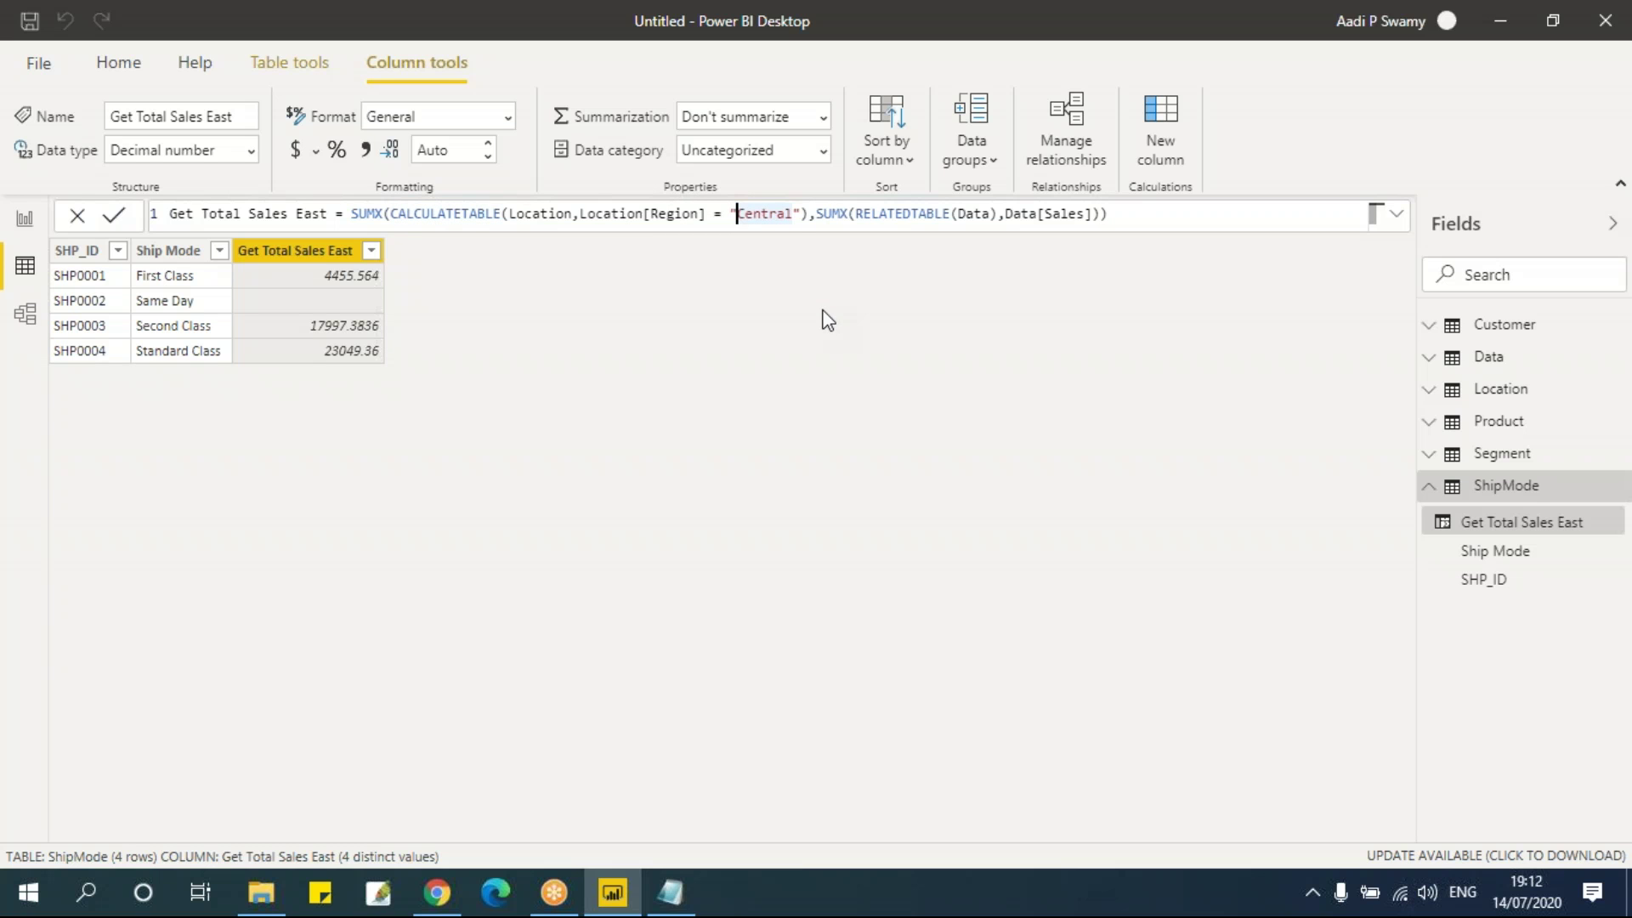
left_click(722, 221)
key("BackSpace")
type("In {")
key("Right")
key("Right")
type("East,")
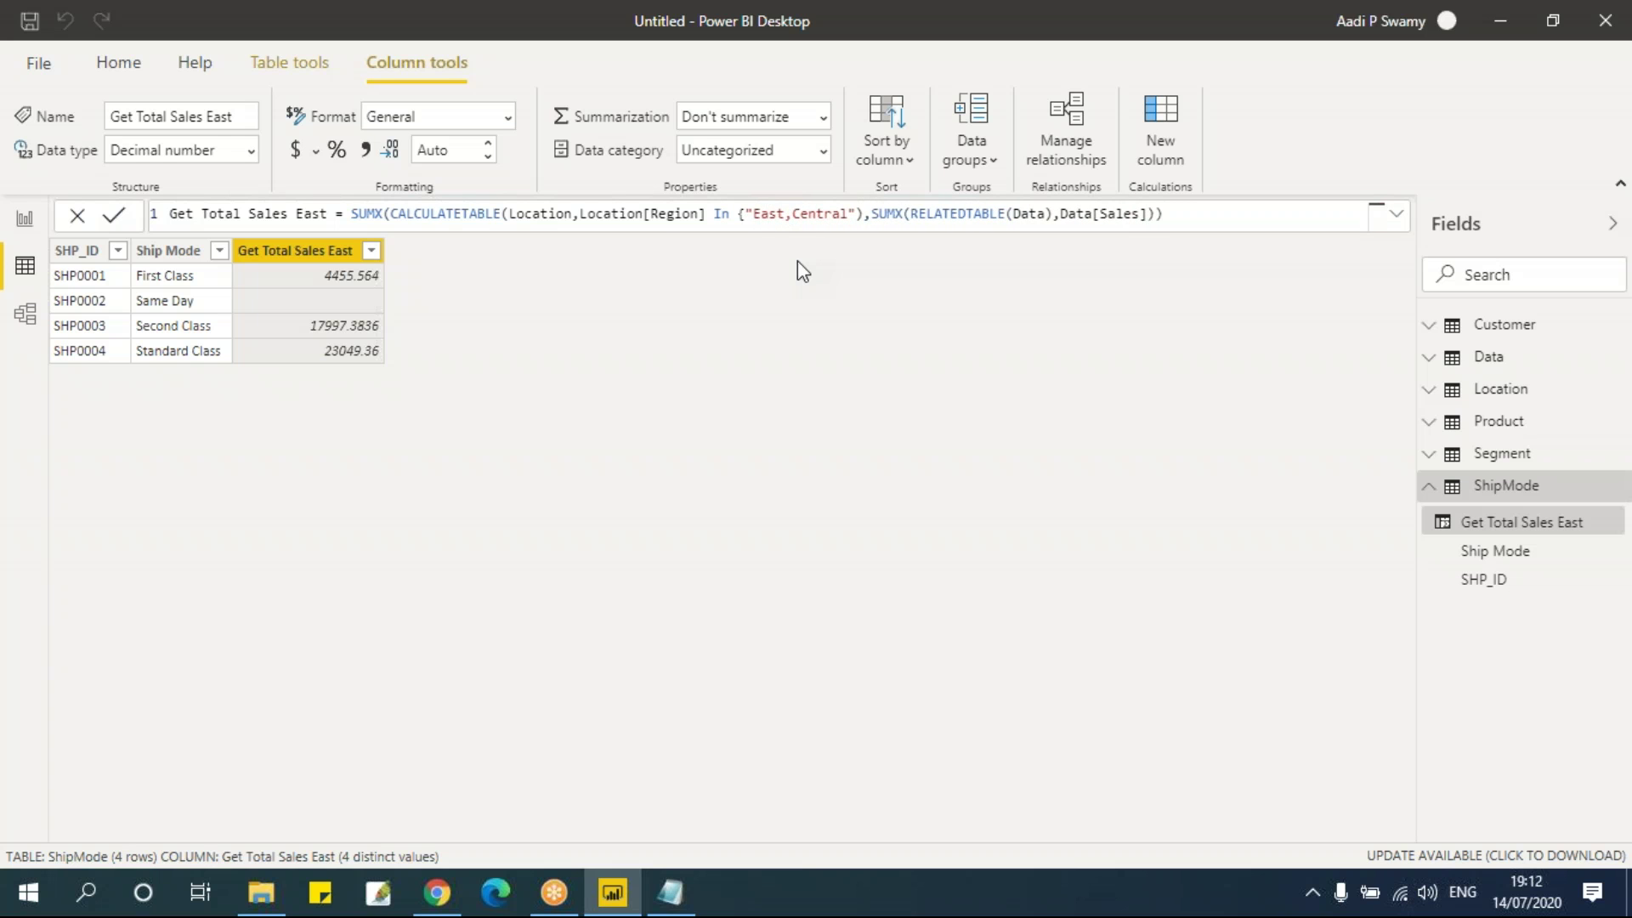
key("Right")
key("Right")
key("Right")
key("Right")
key("Right")
type("}")
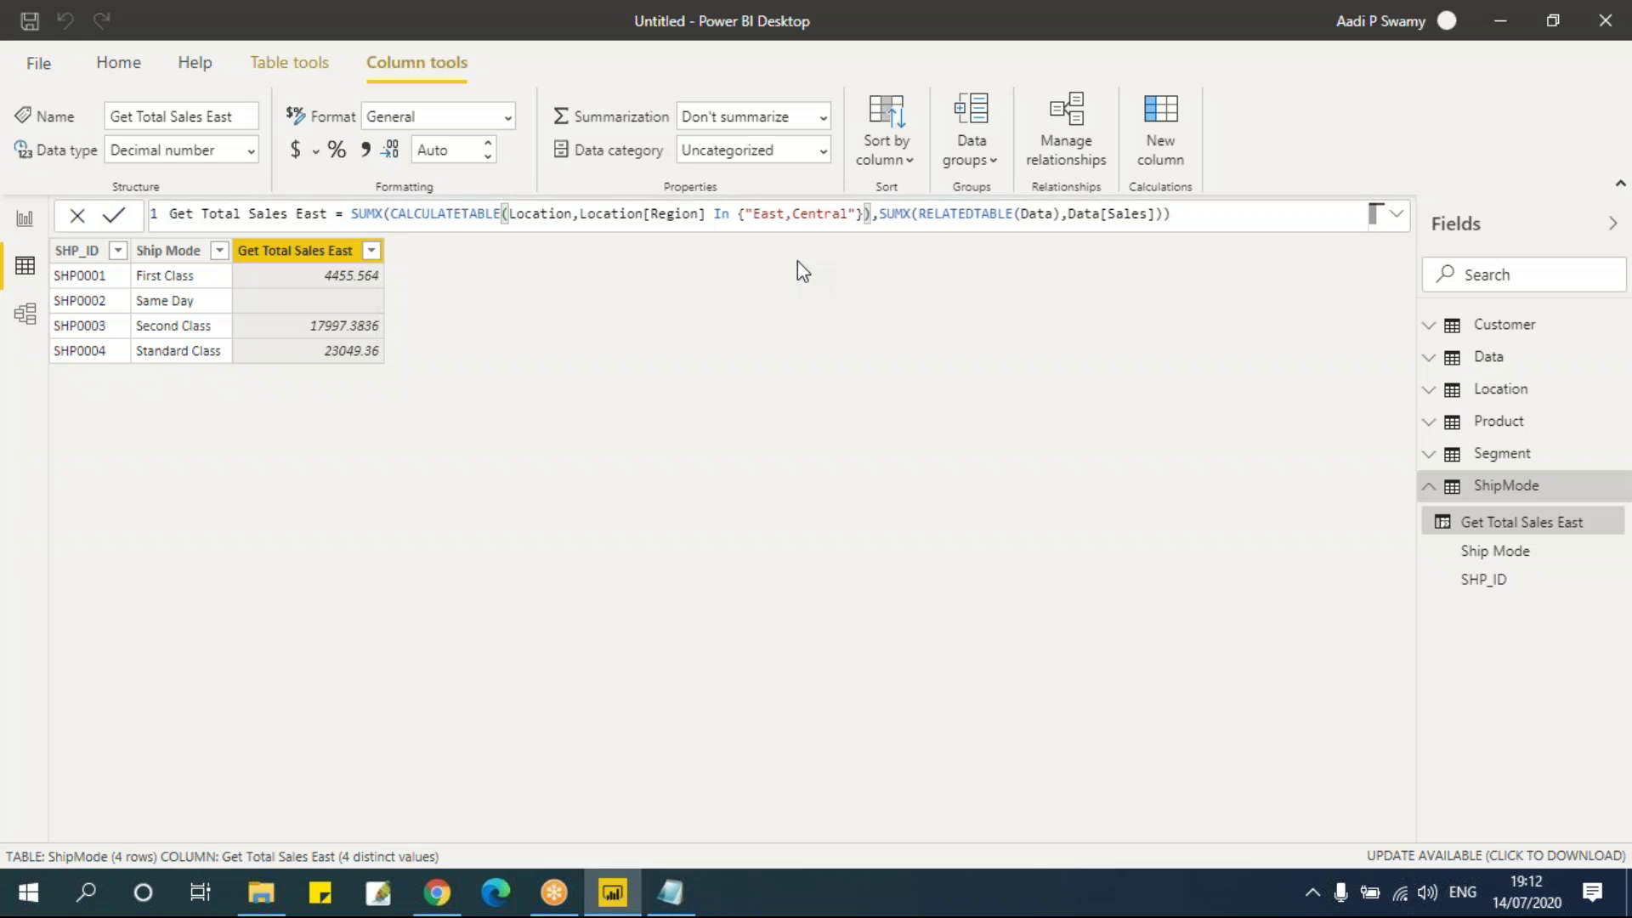
key("Return")
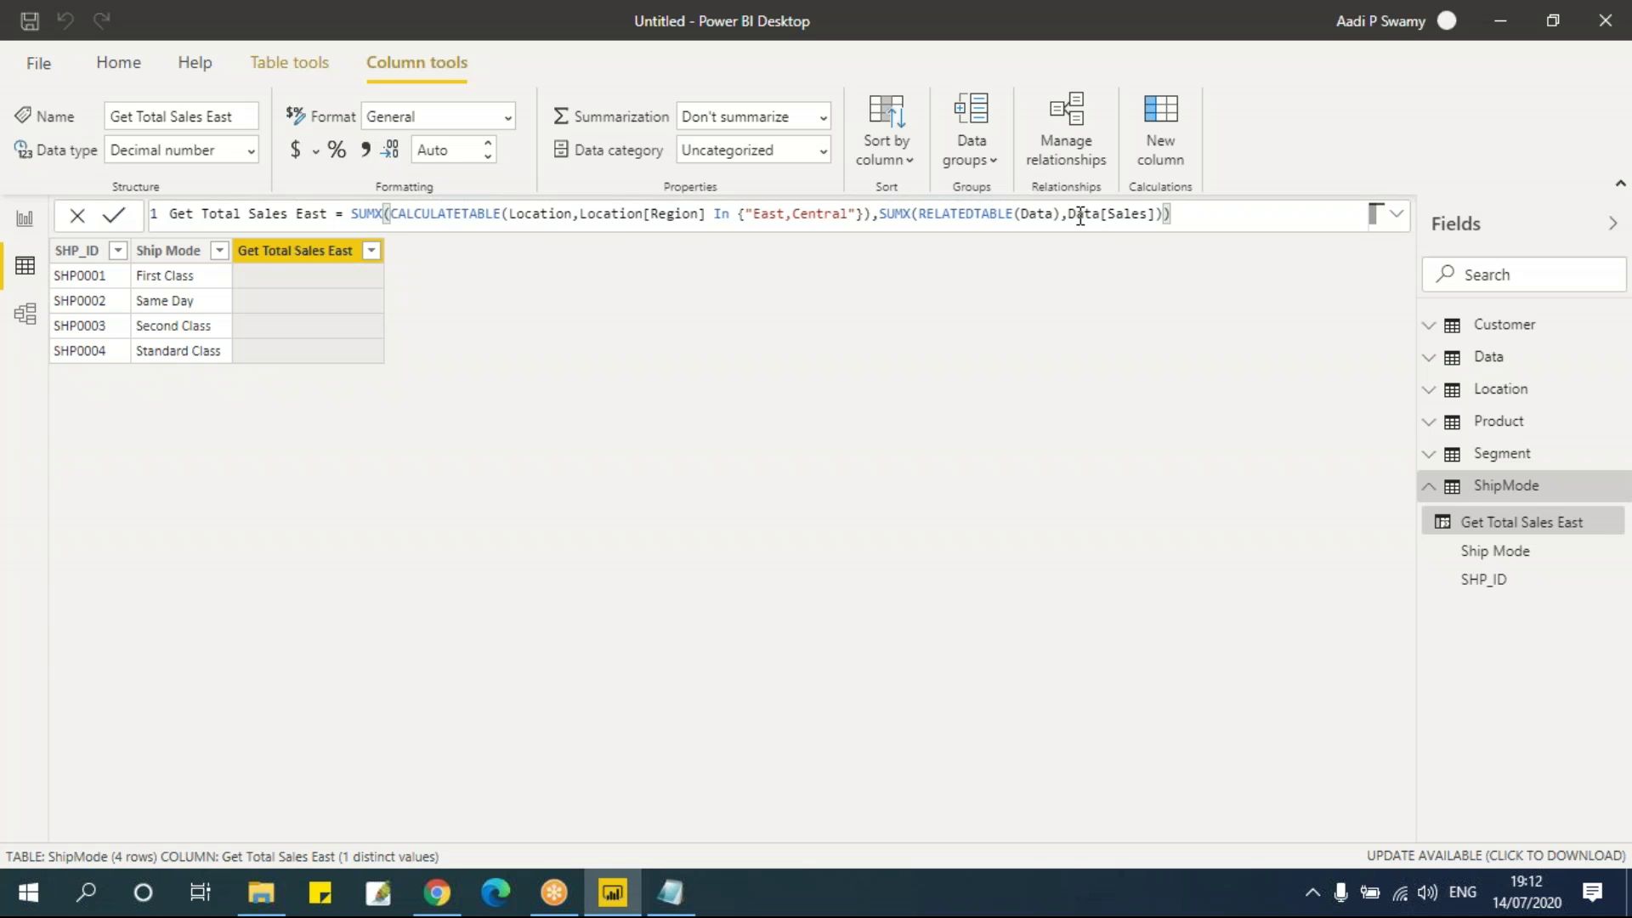
Step: Replace Central with North in the region list so it reads {"East,North"}, and commit the formula
left_click(848, 213)
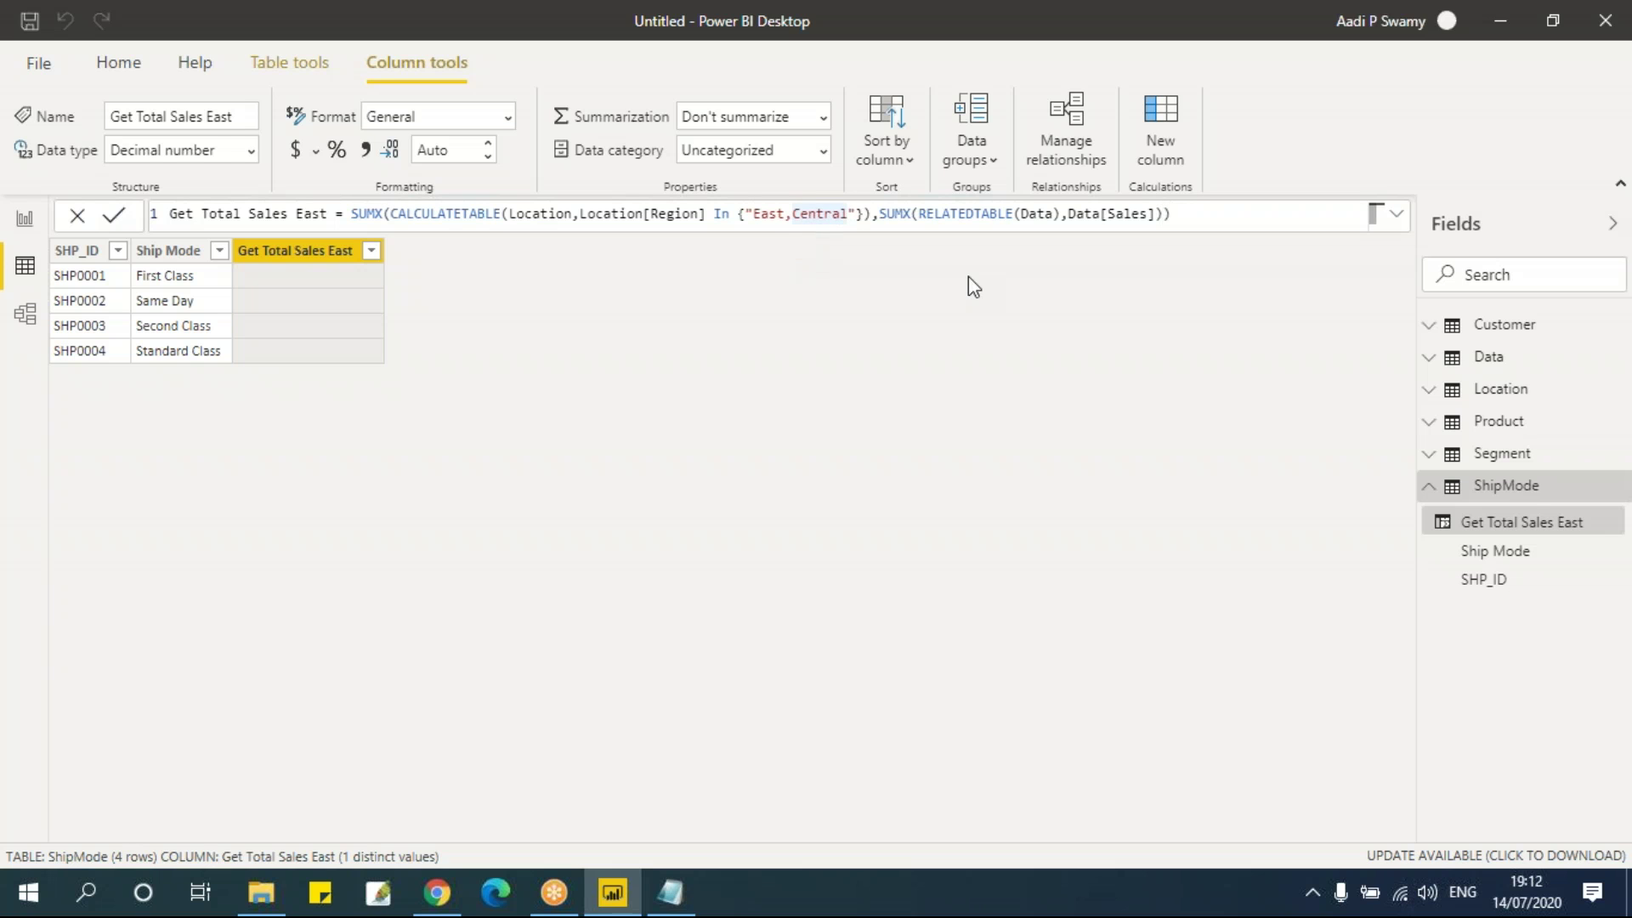
key("BackSpace")
key("BackSpace")
key("BackSpace")
key("BackSpace")
key("BackSpace")
key("BackSpace")
key("BackSpace")
type("NC")
key("BackSpace")
key("BackSpace")
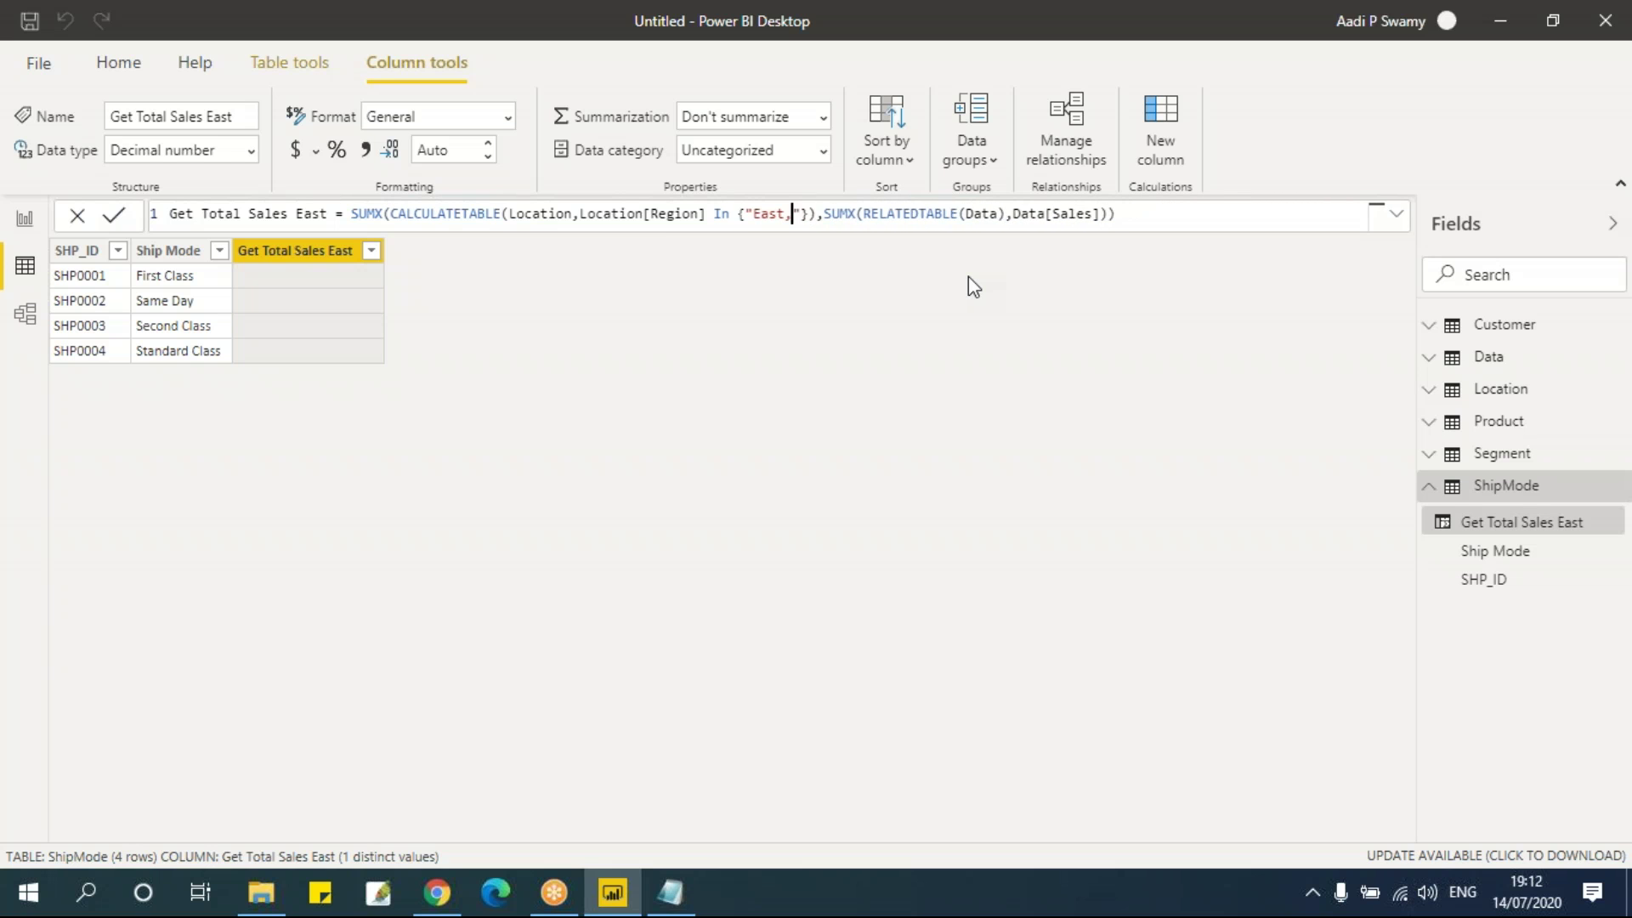
type("North")
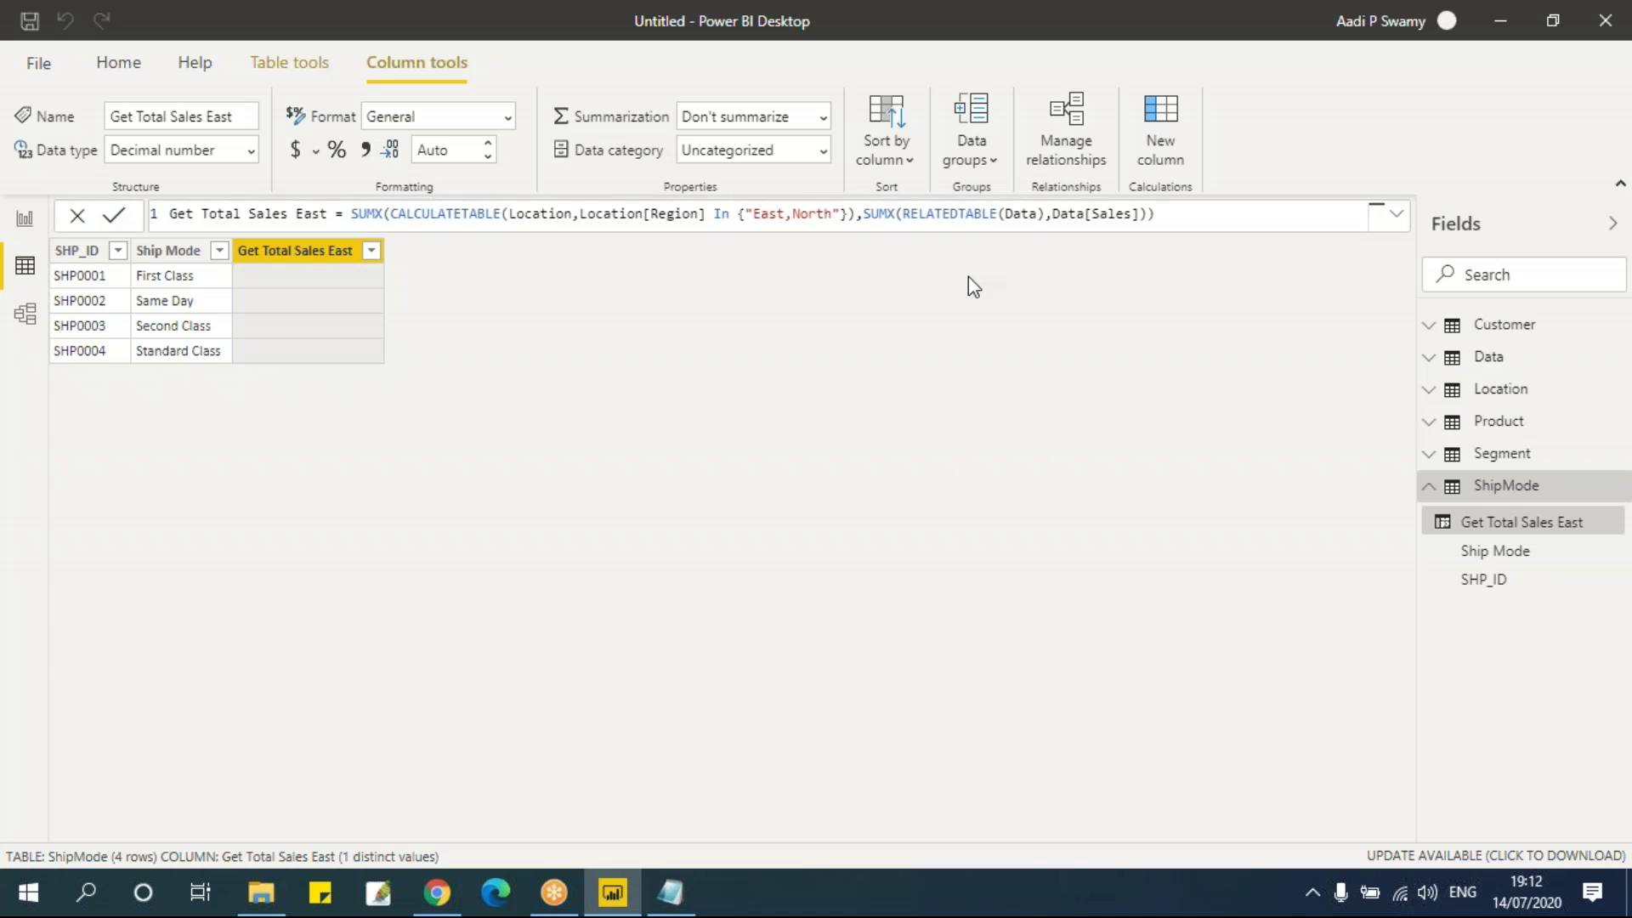
key("Return")
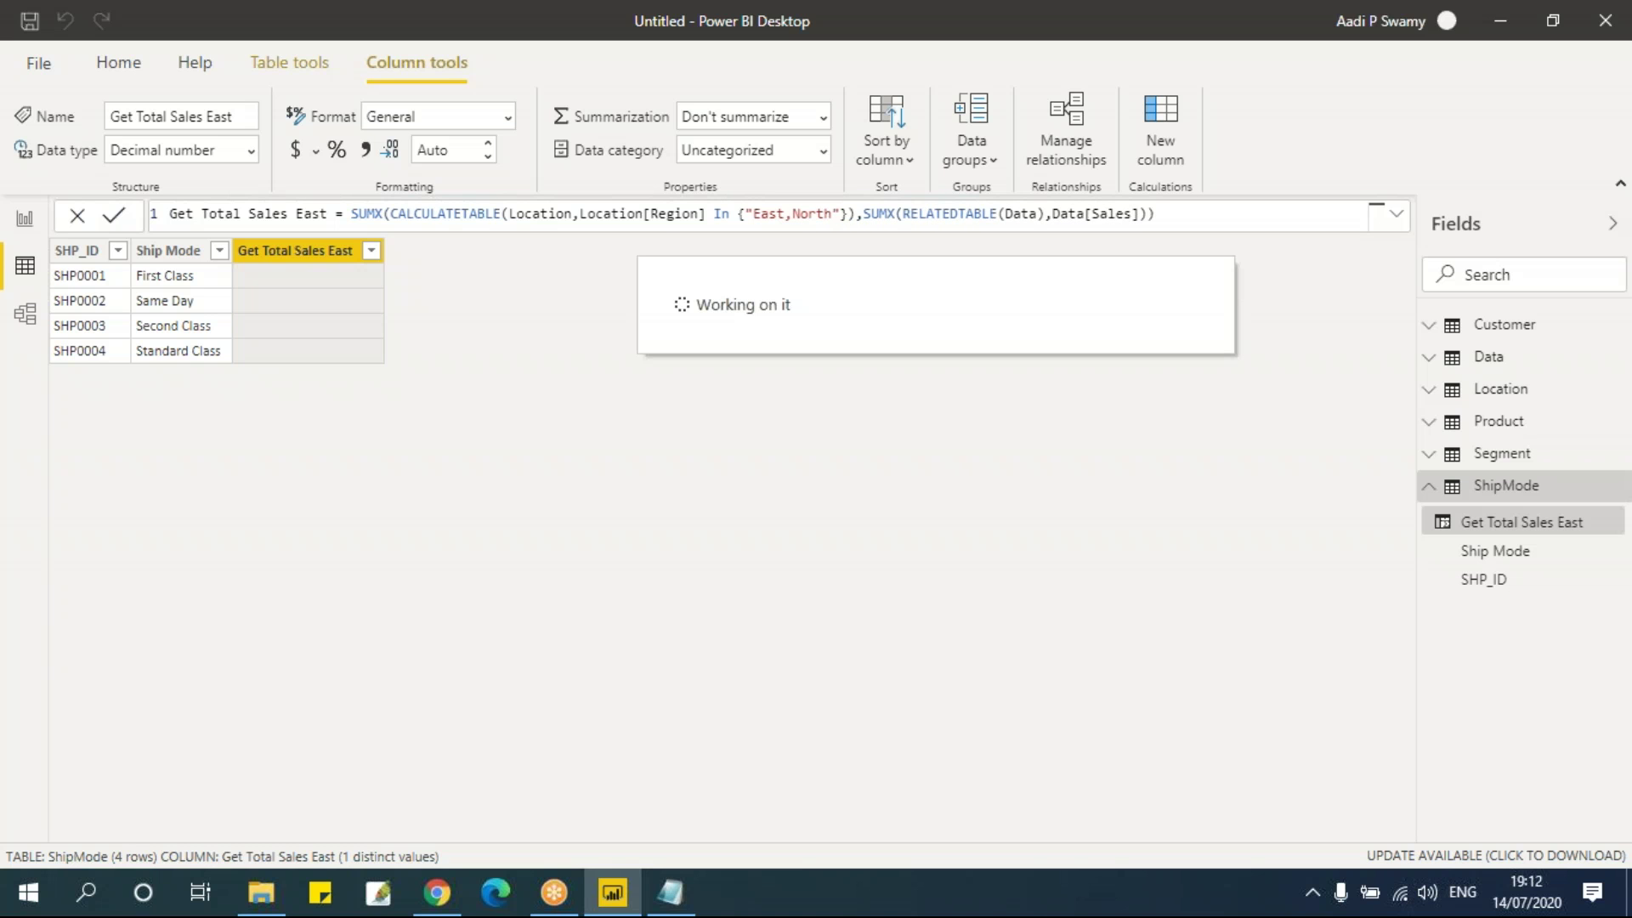
Step: Reduce the region list in the In condition to {"East"} only and commit the formula
left_click(1157, 213)
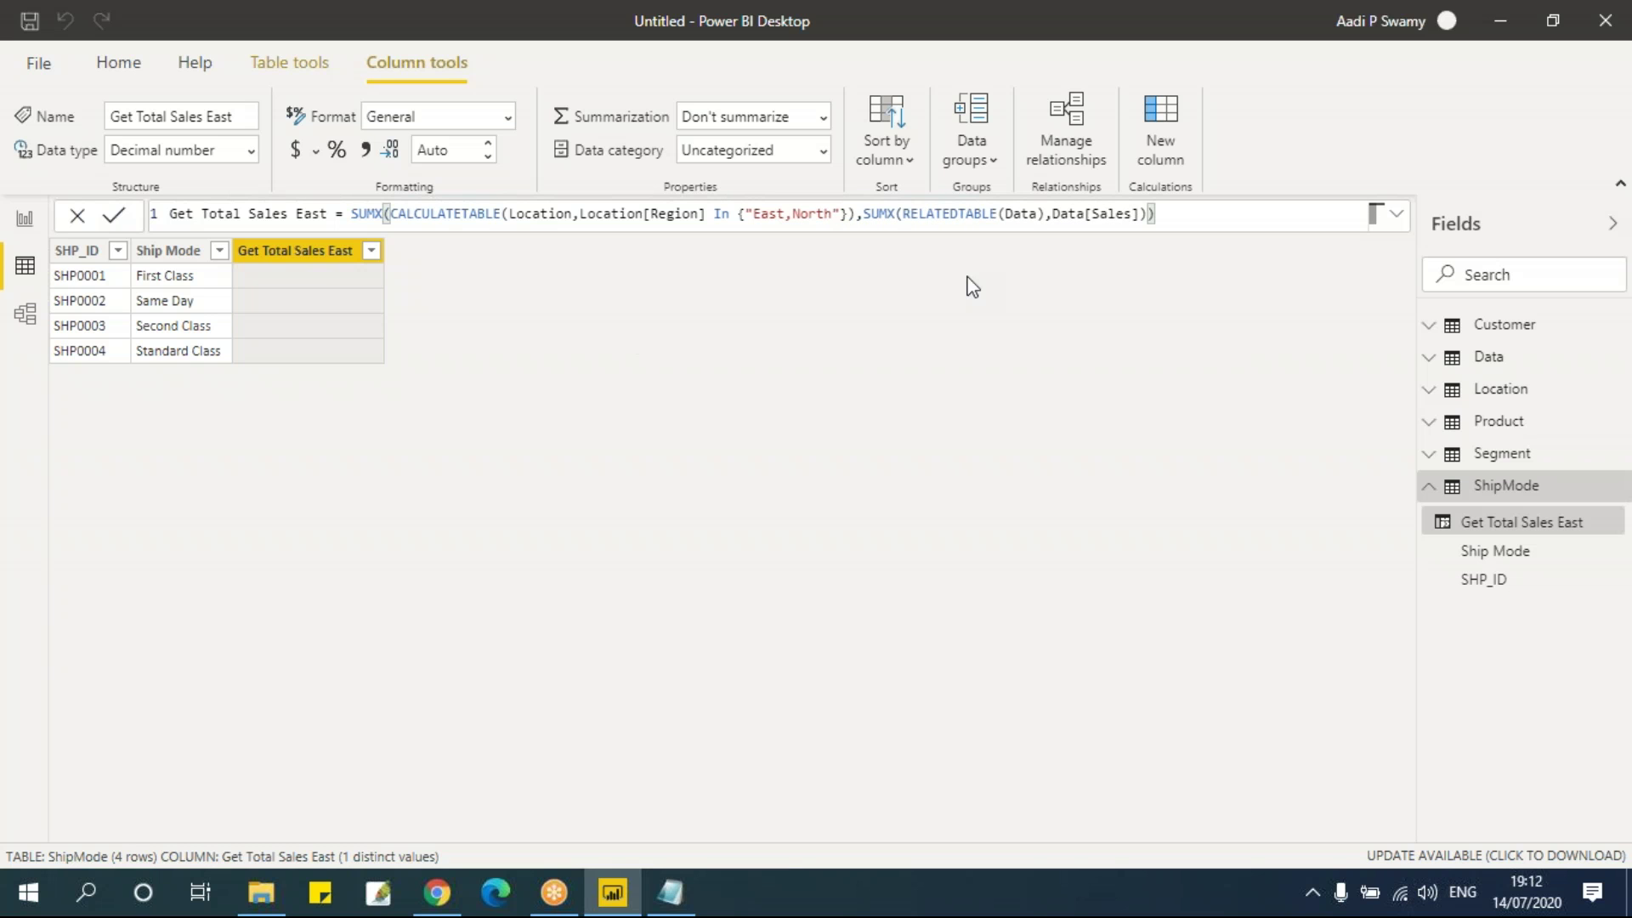
double_click(812, 213)
type("Nor")
key("BackSpace")
key("BackSpace")
key("BackSpace")
key("BackSpace")
key("BackSpace")
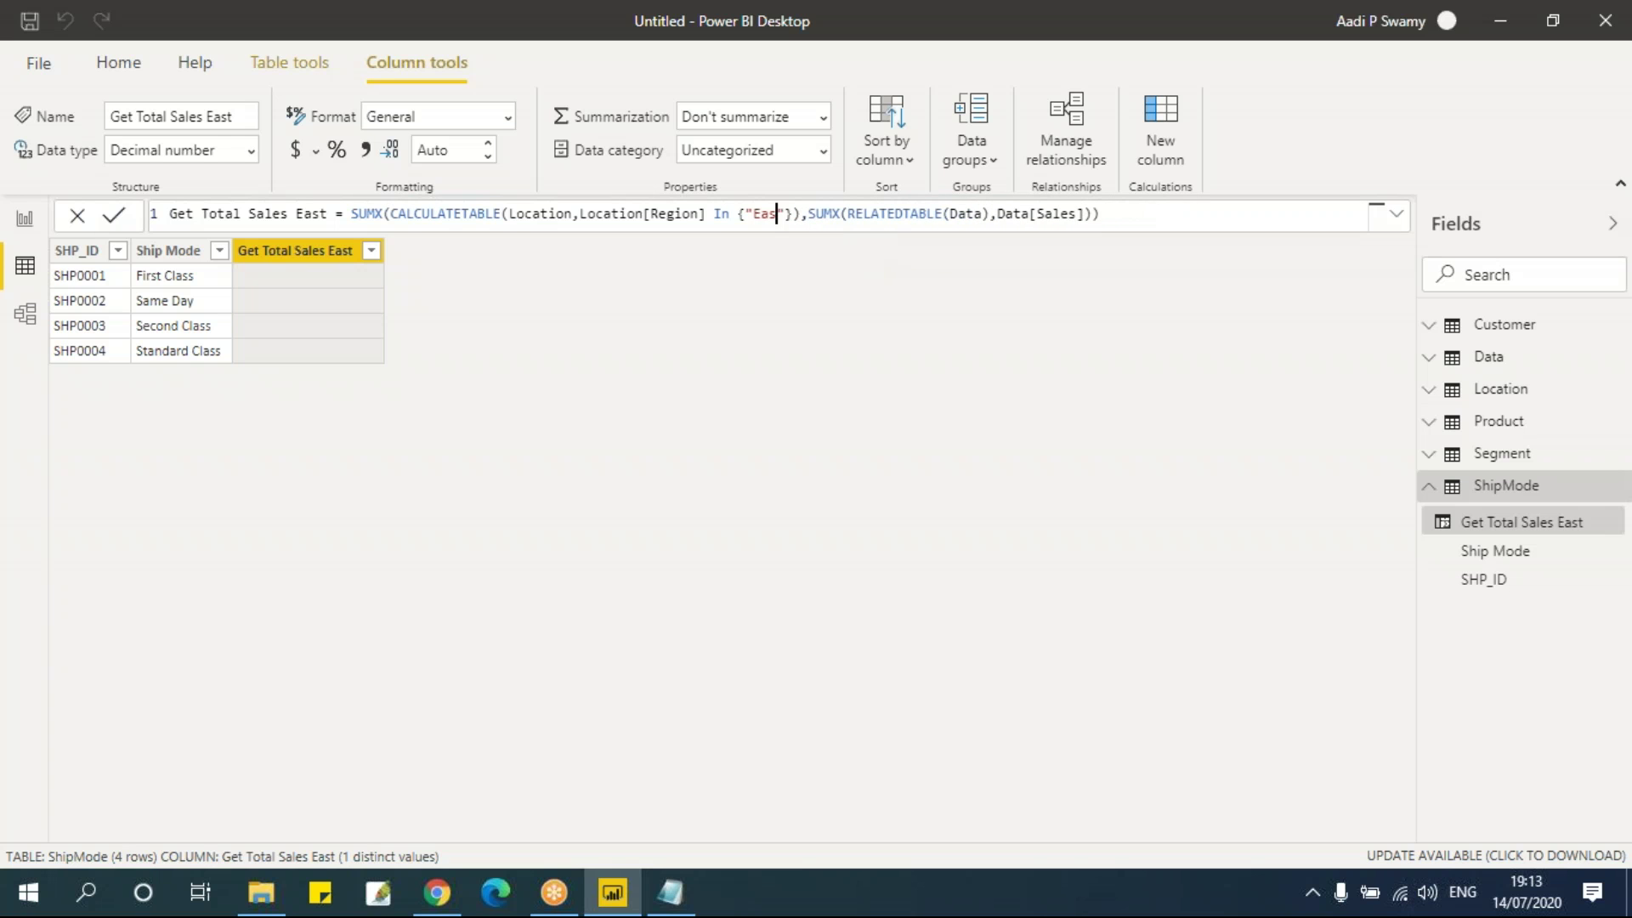
type("t")
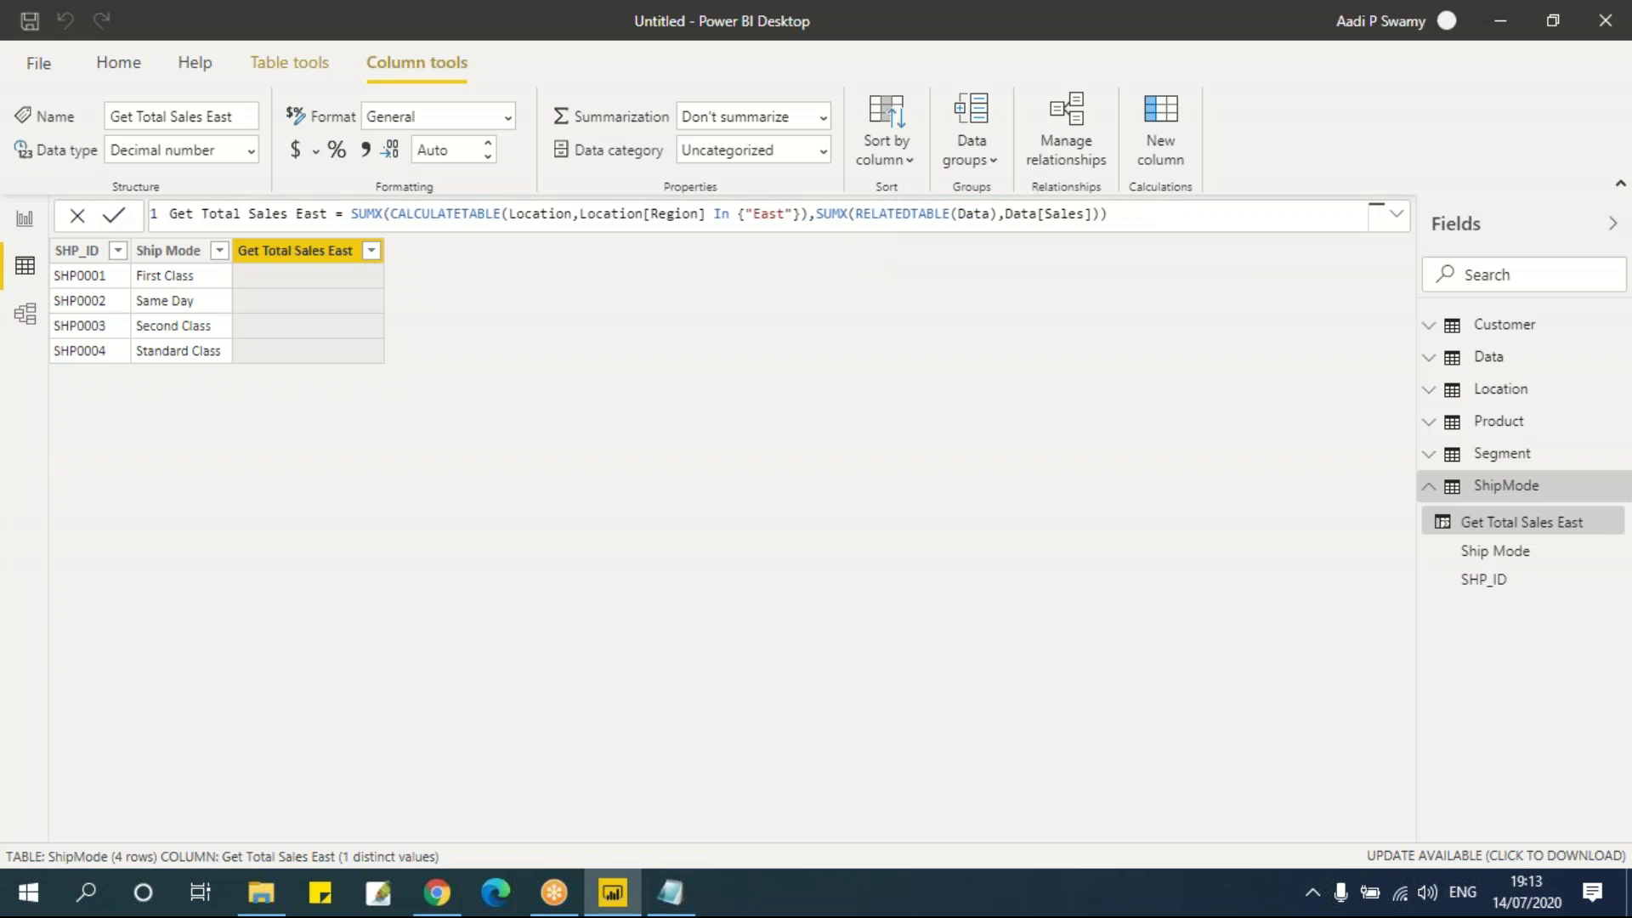
key("Return")
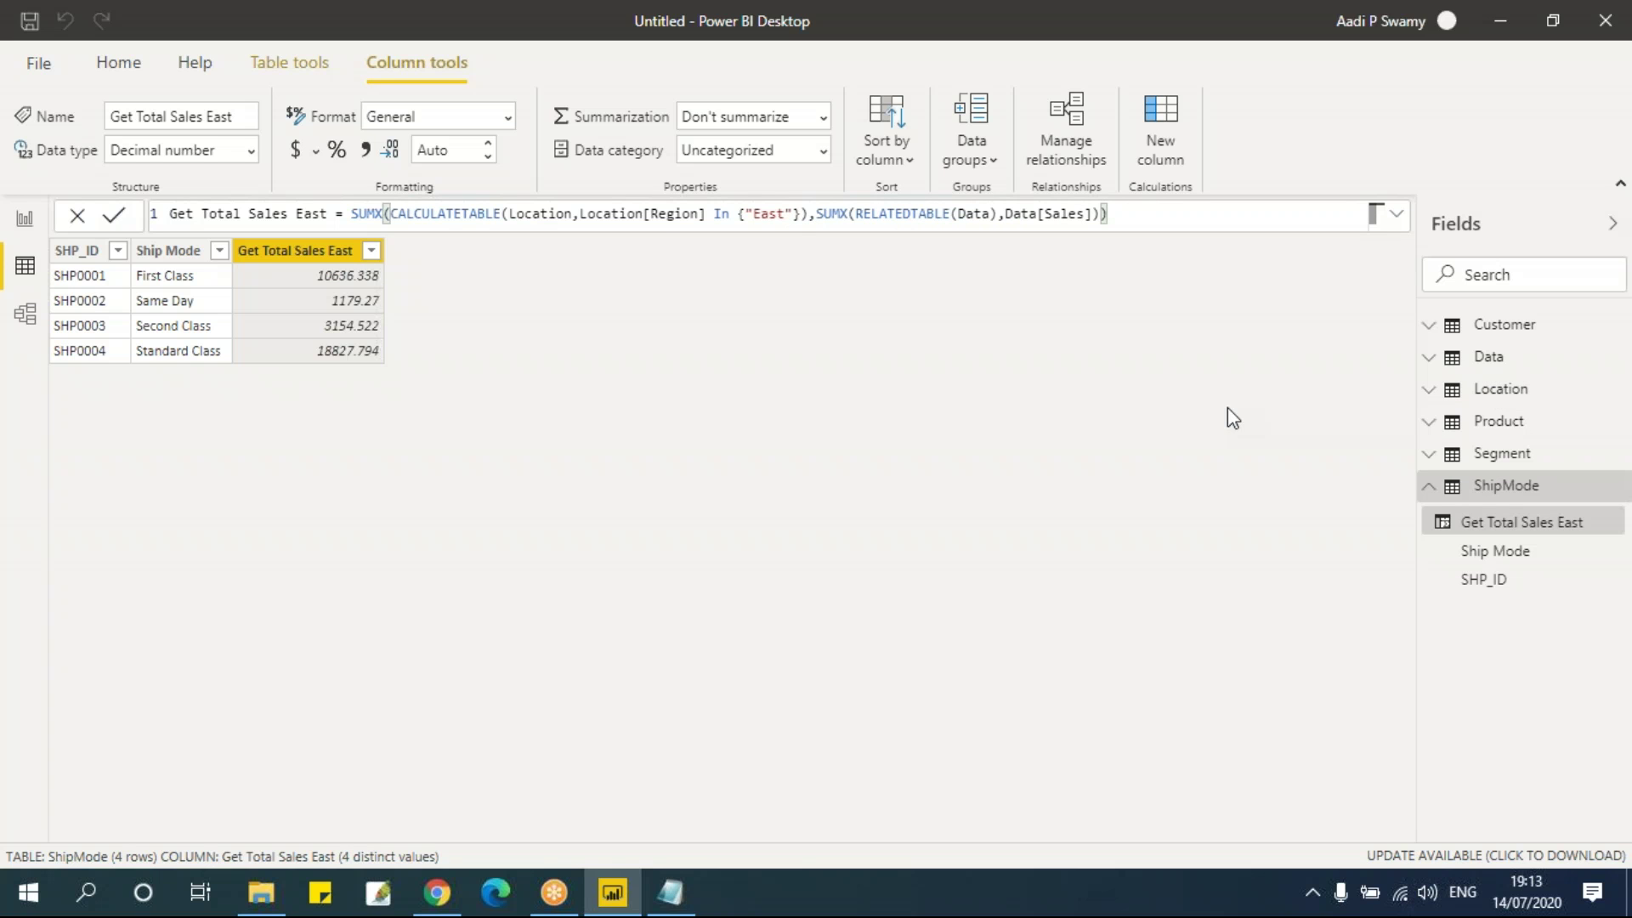
Step: Add South to the region list so it reads {"East,South"}, and commit the formula
left_click(785, 214)
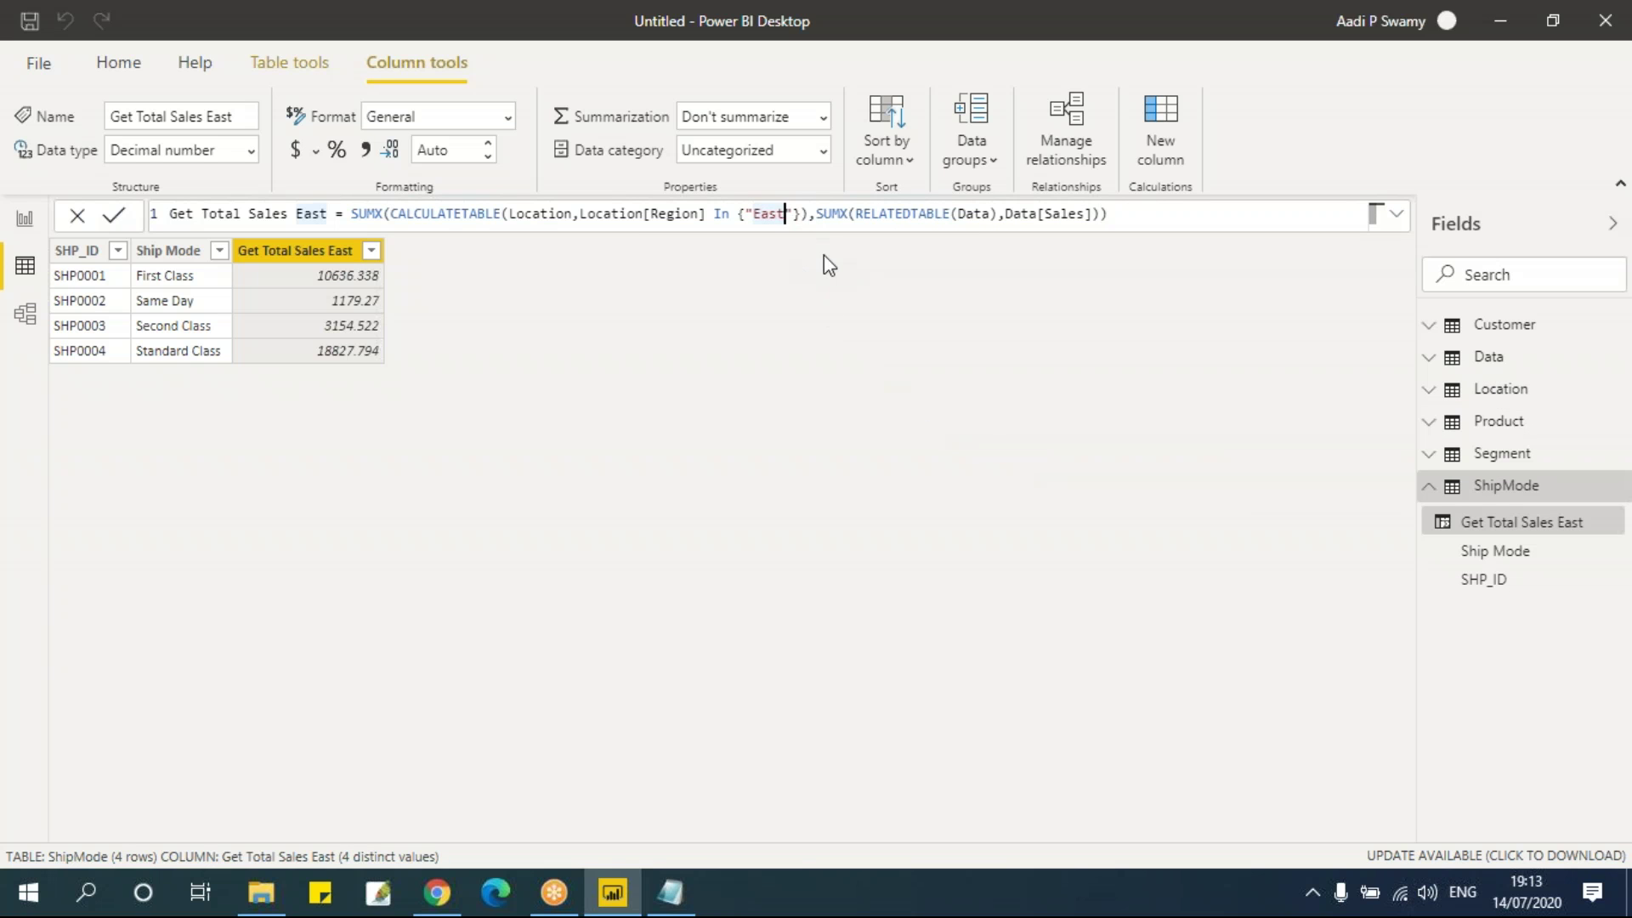
type(",South")
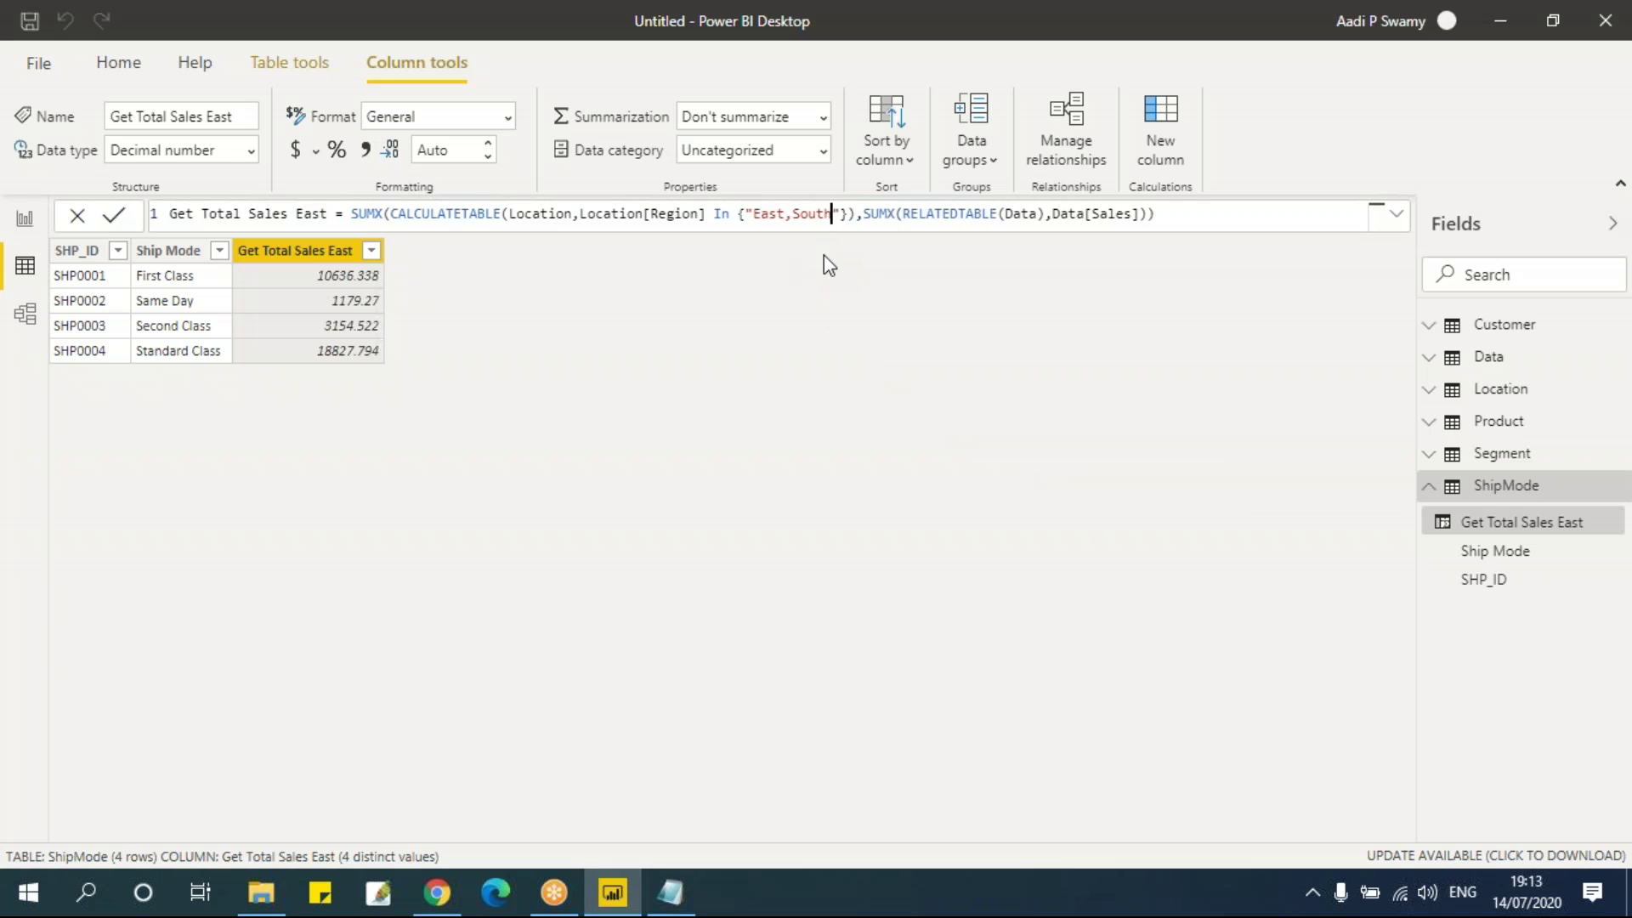
key("Return")
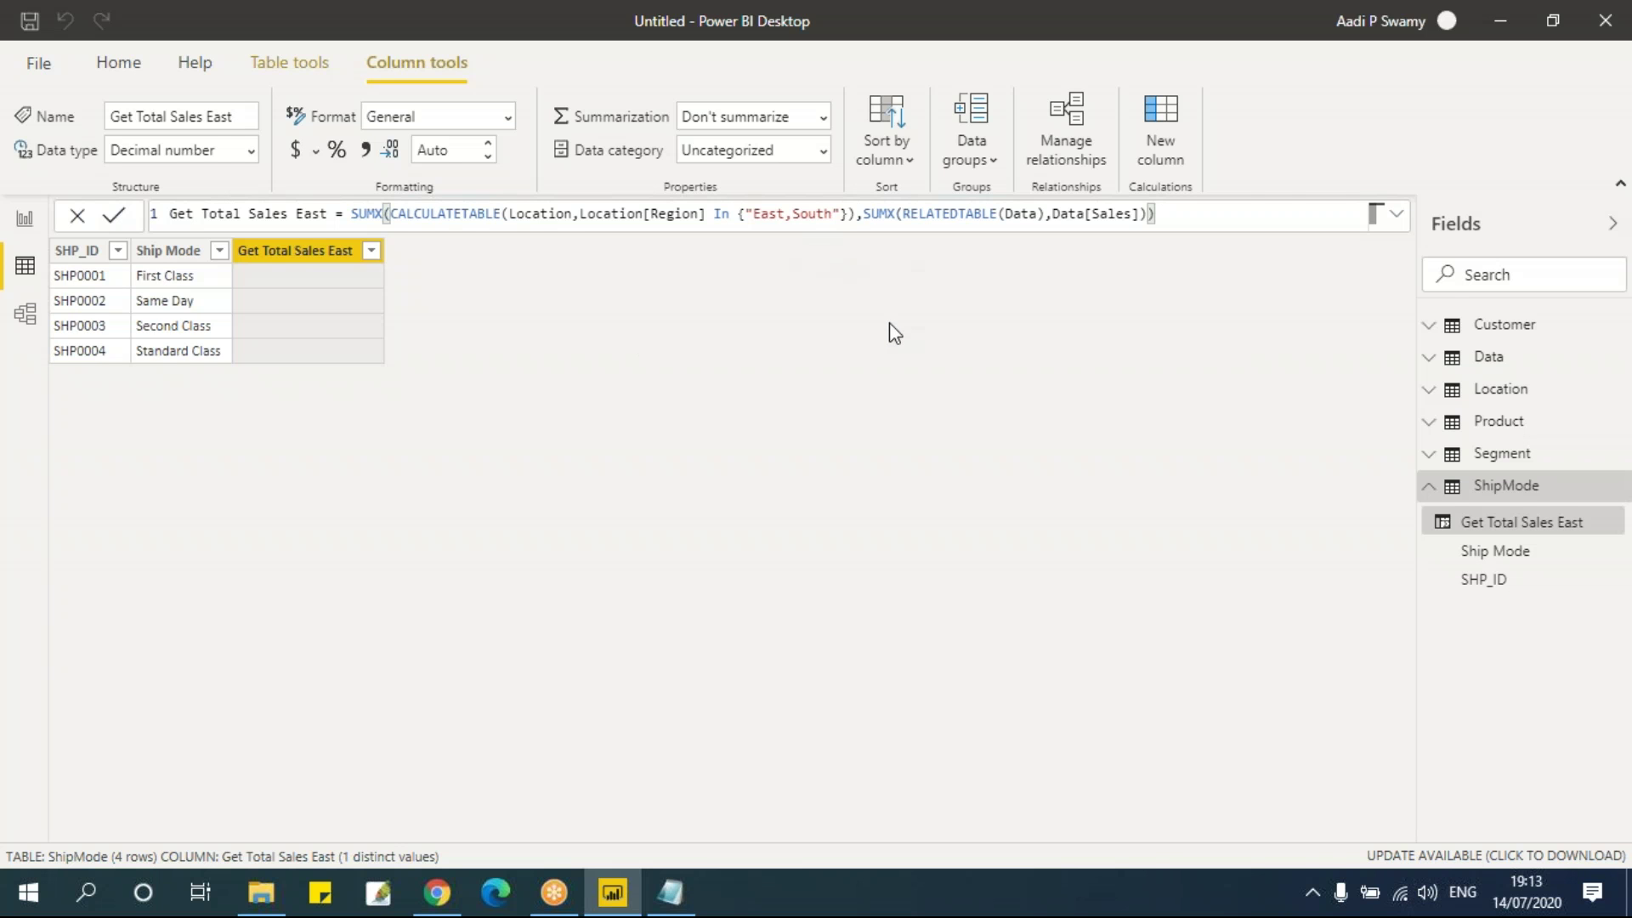
Step: Check the Calculate Table2 formula's In list syntax in the DAX Functions notes in Notepad, and return to Power BI Desktop
key("alt+Tab")
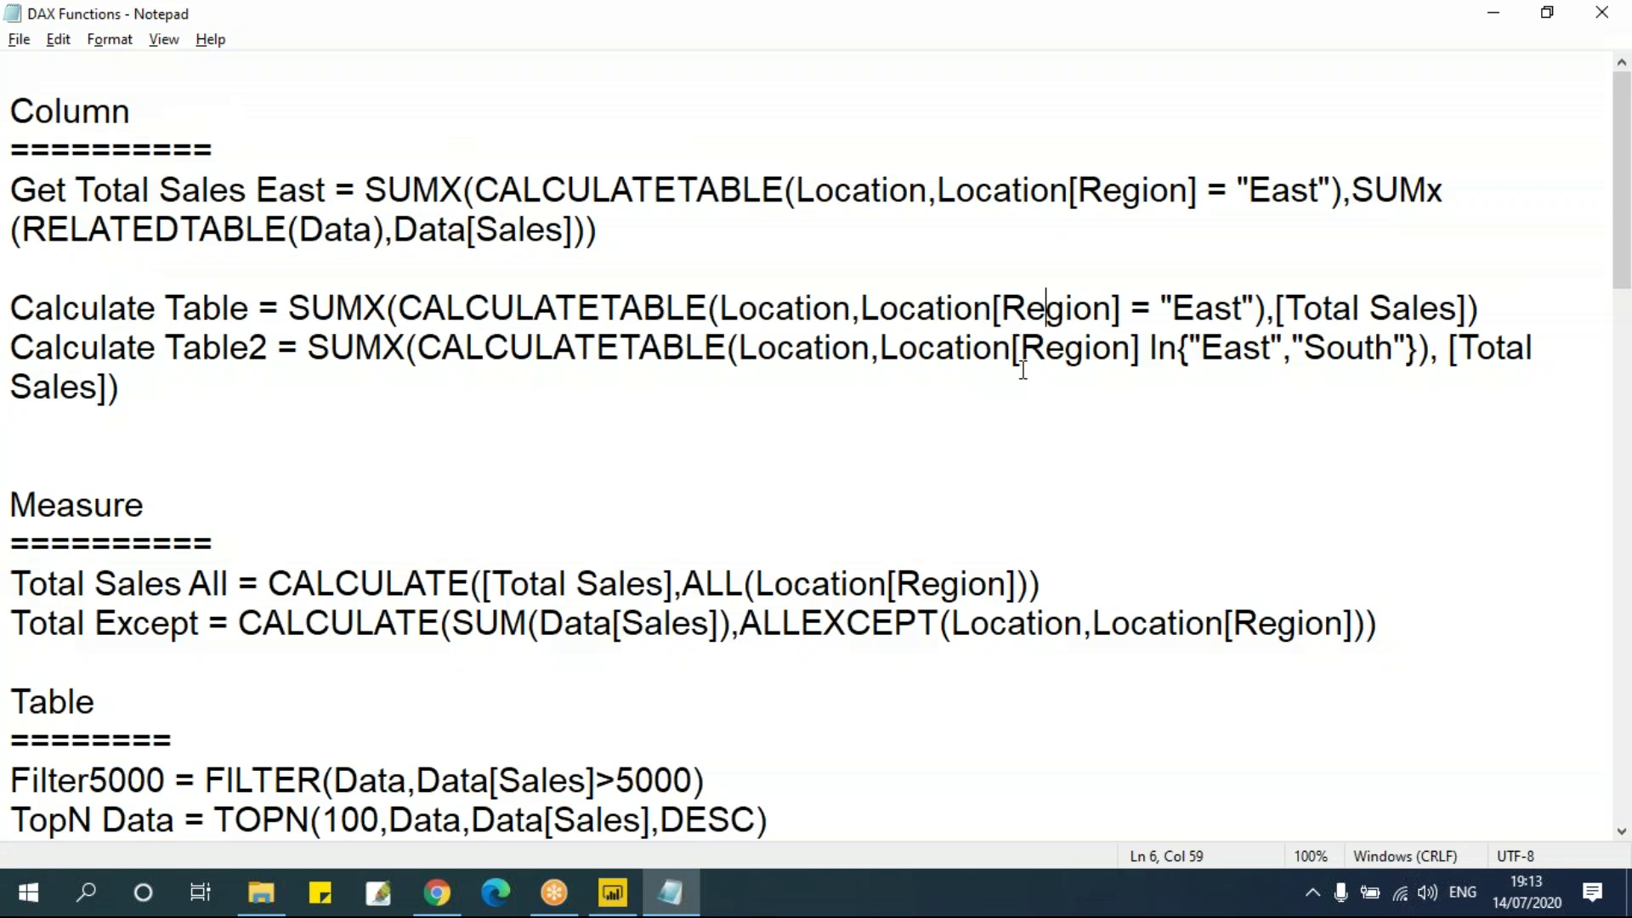
left_click(810, 360)
key("alt+Tab")
key("super+Tab")
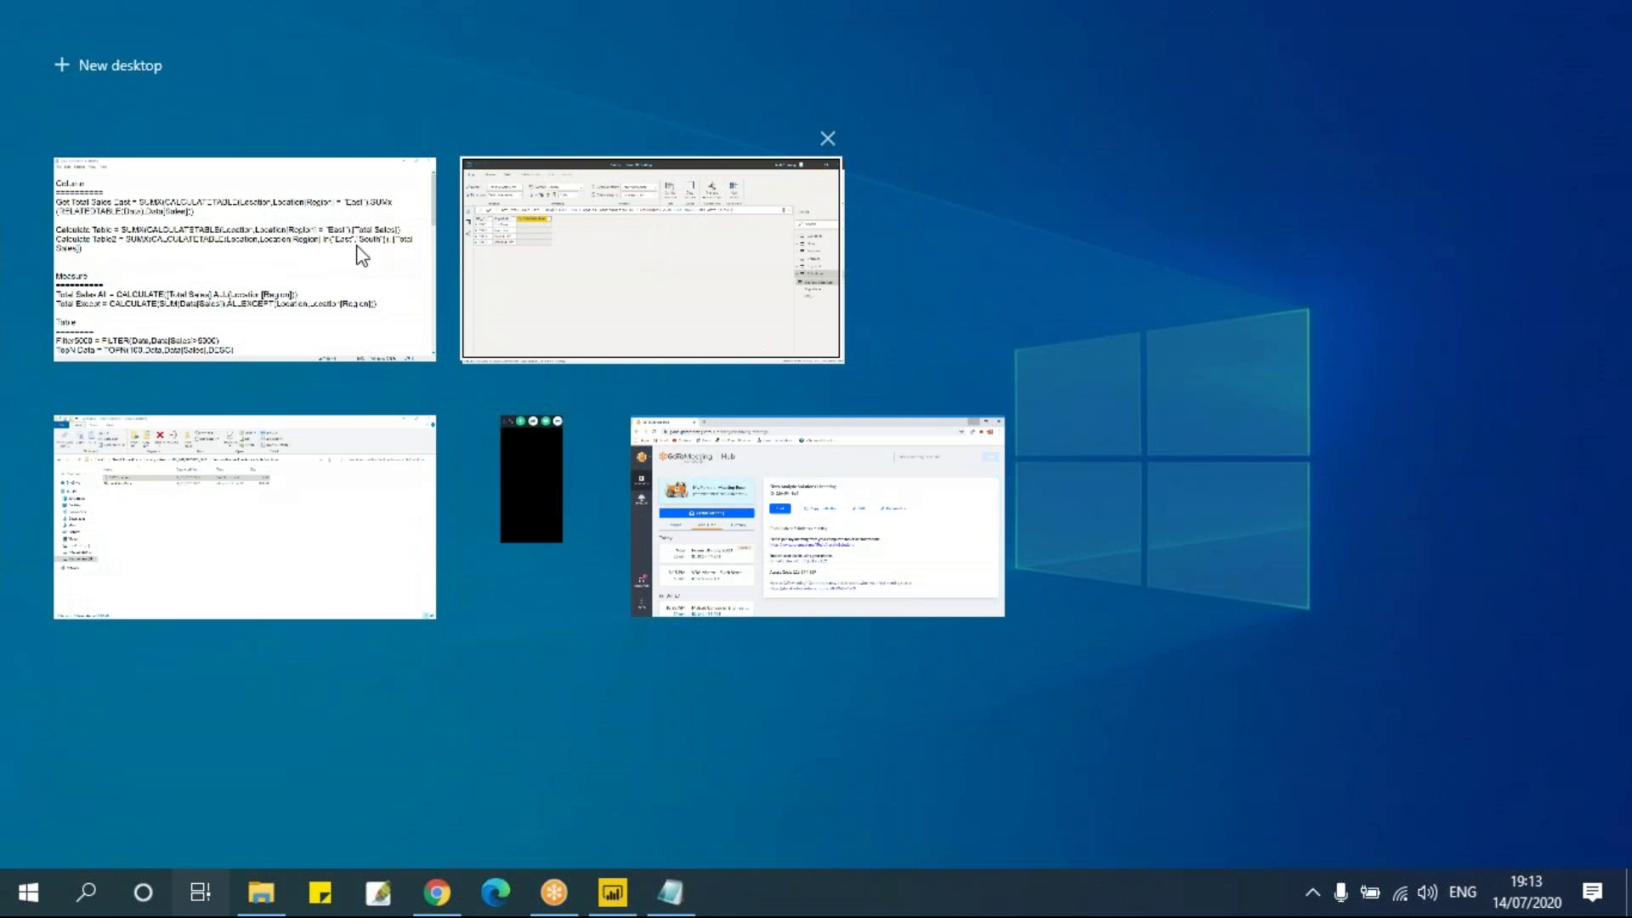
left_click(419, 268)
key("alt+Tab")
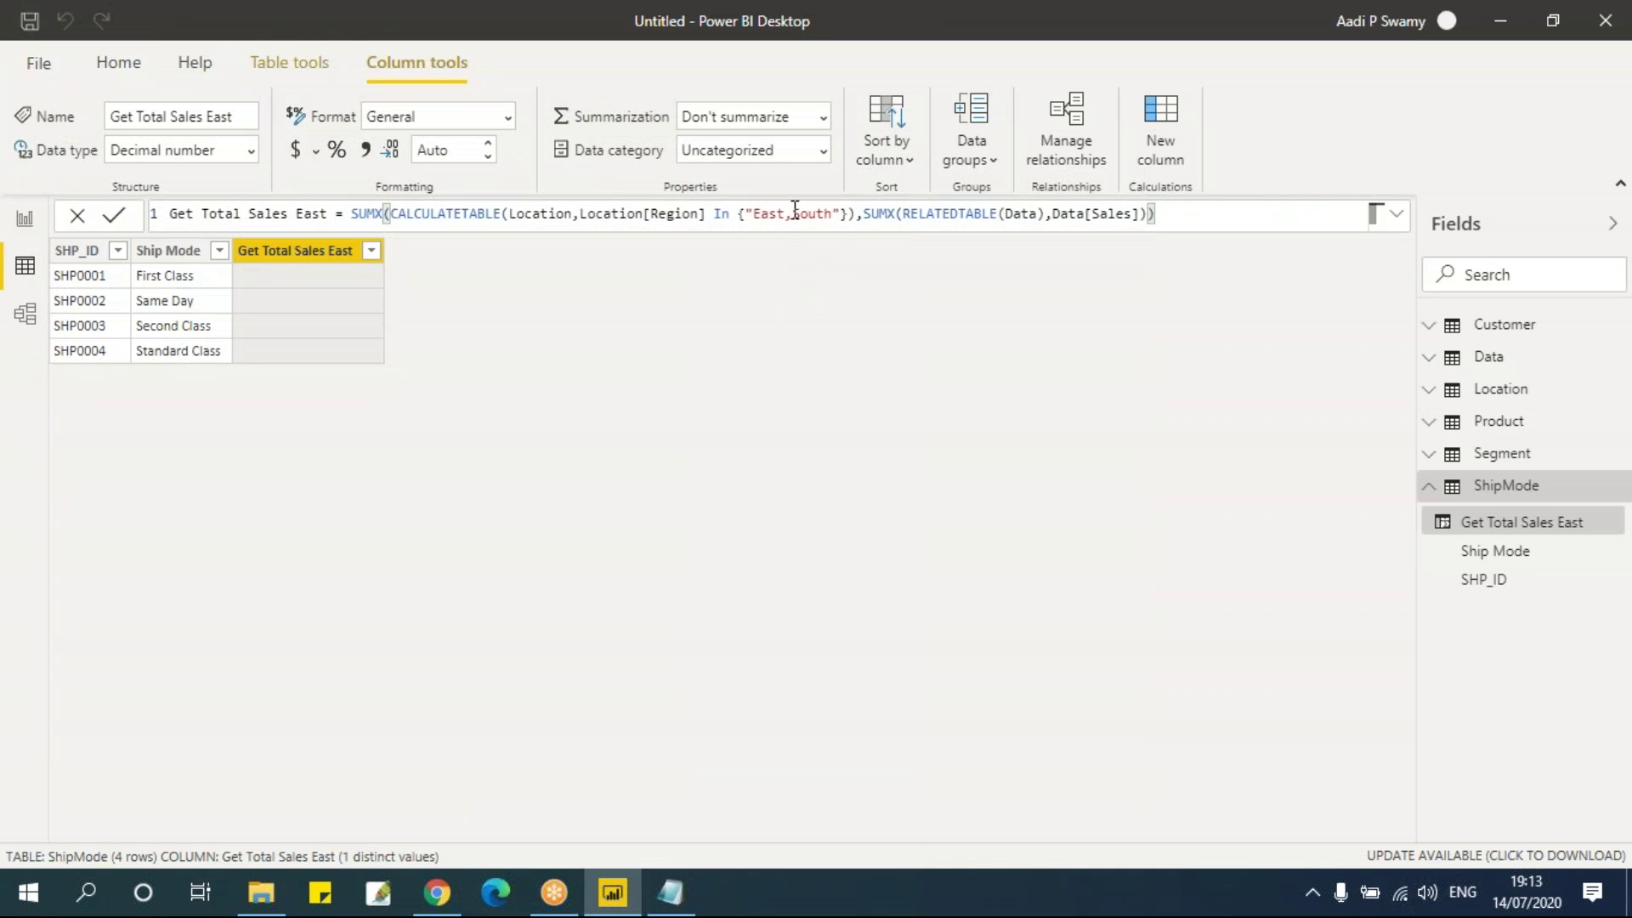
Step: Highlight the inner SUMX(RELATEDTABLE(Data),Data[Sales]) expression in the Get Total Sales East formula to examine it
left_click_drag(864, 213, 1149, 214)
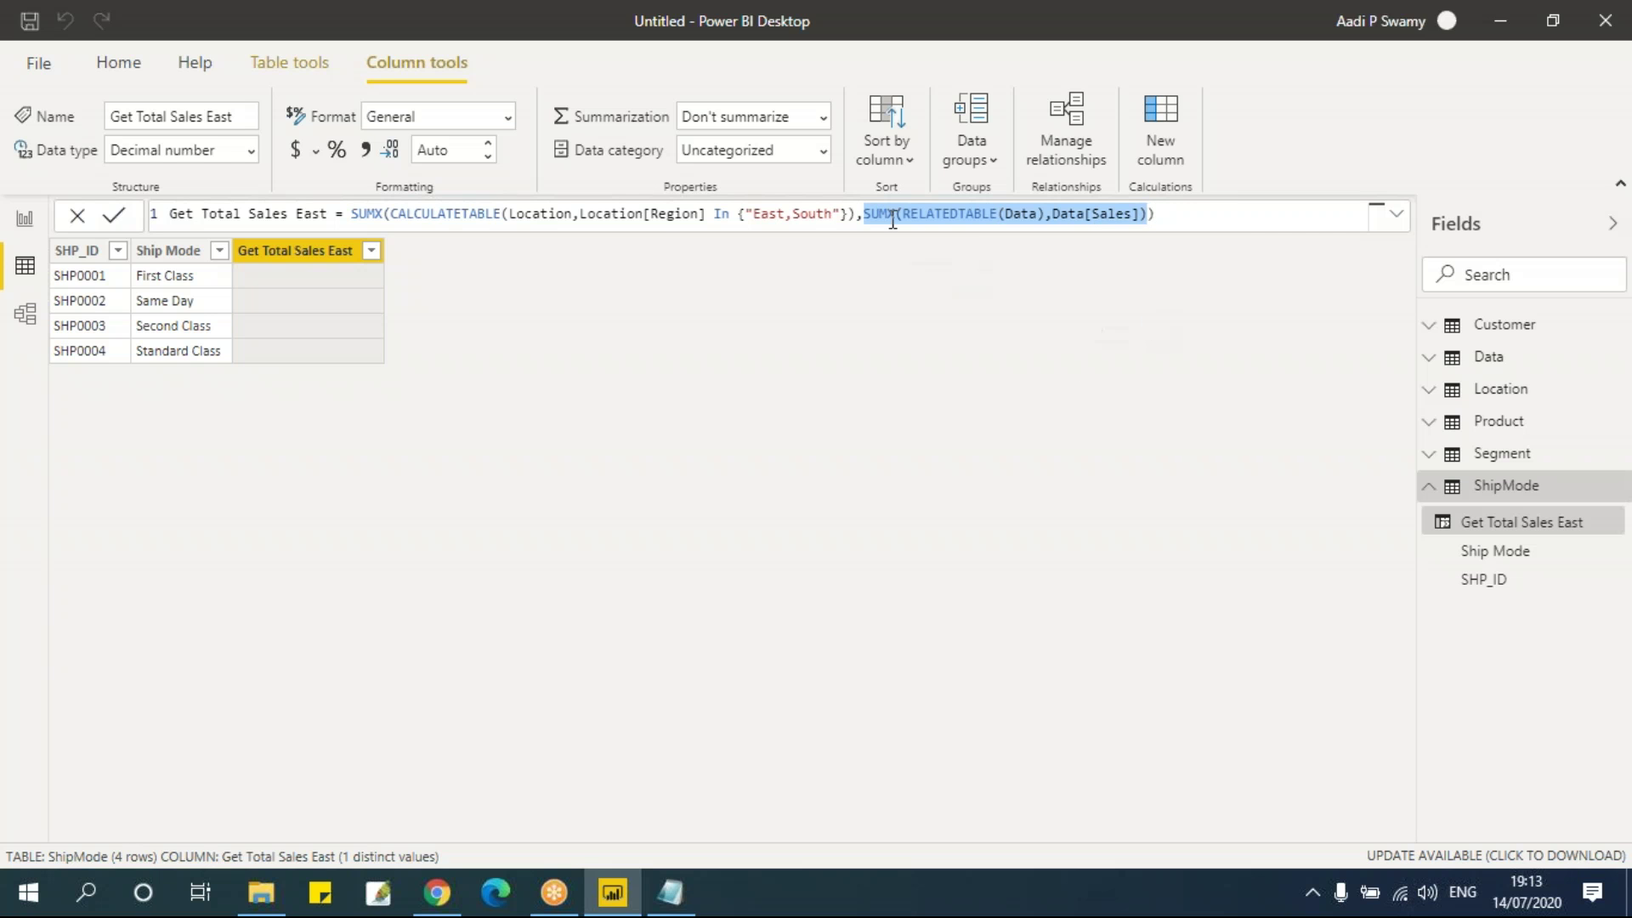
left_click(866, 214)
key("shift+Home")
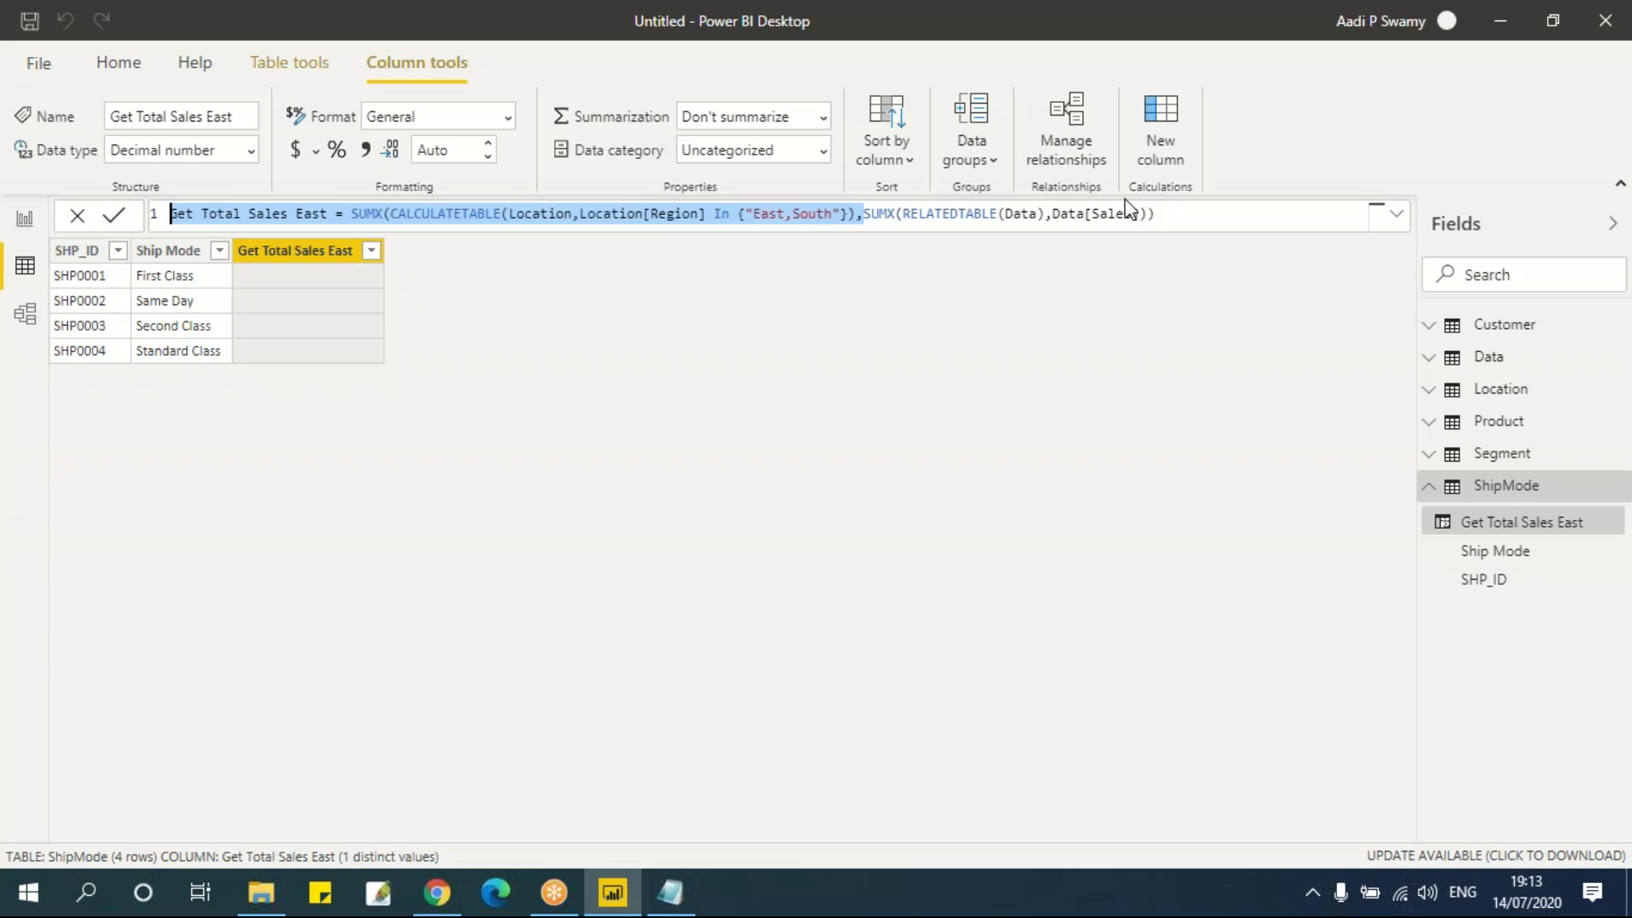
left_click(1146, 214, "shift")
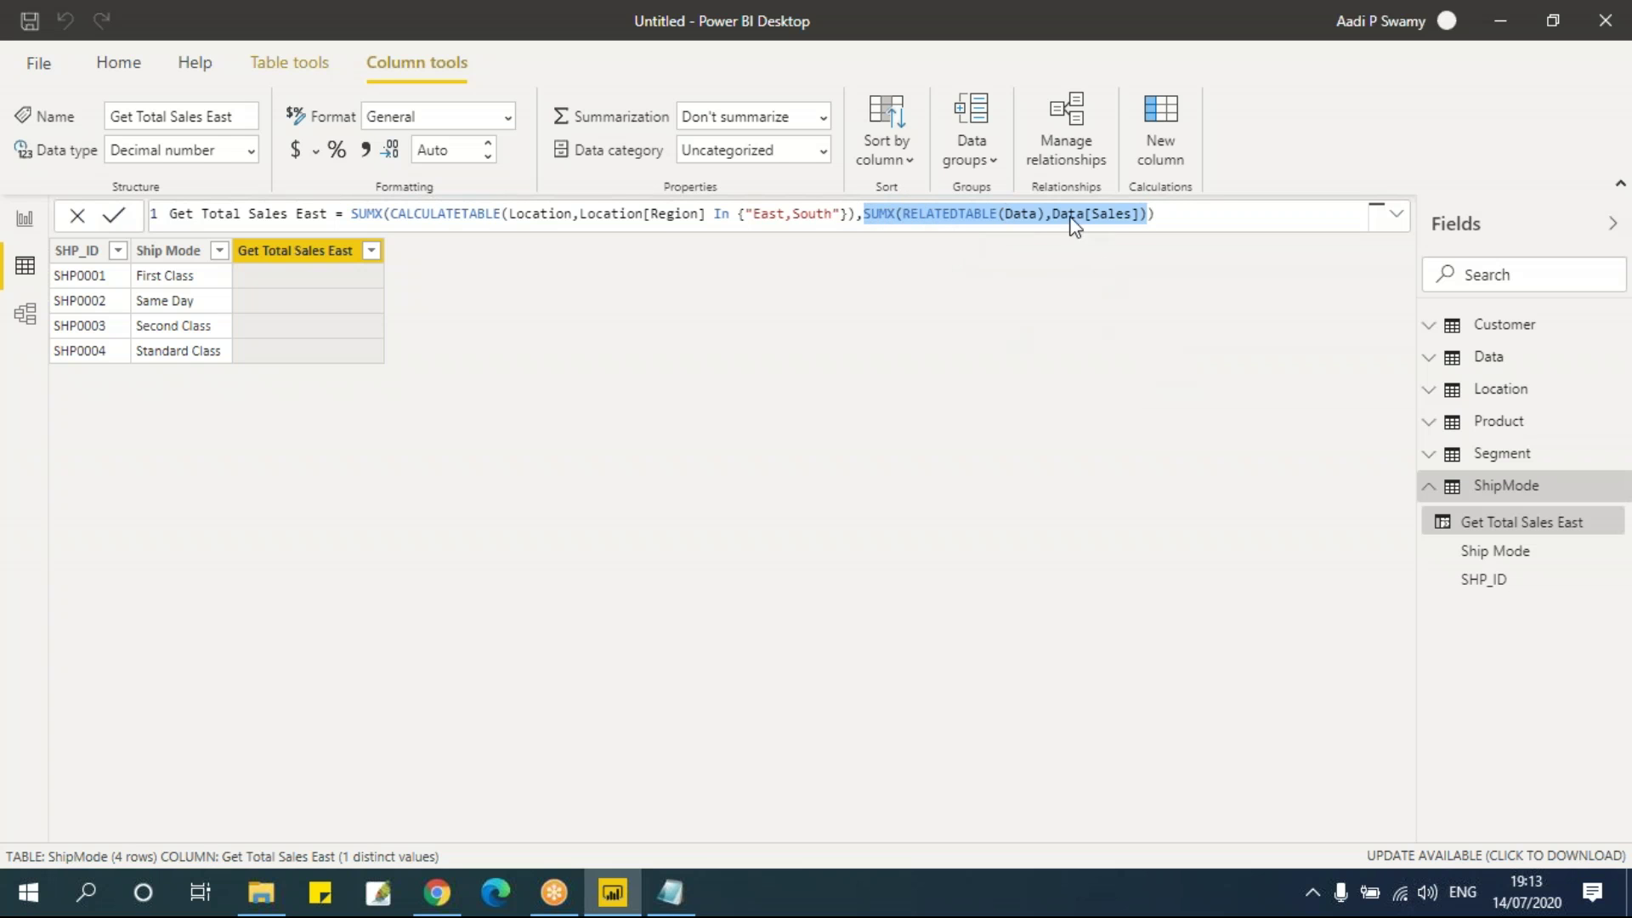
Step: Create a measure in the Data table with the formula Total Sales = SUM(Data[Sales])
left_click(1494, 367)
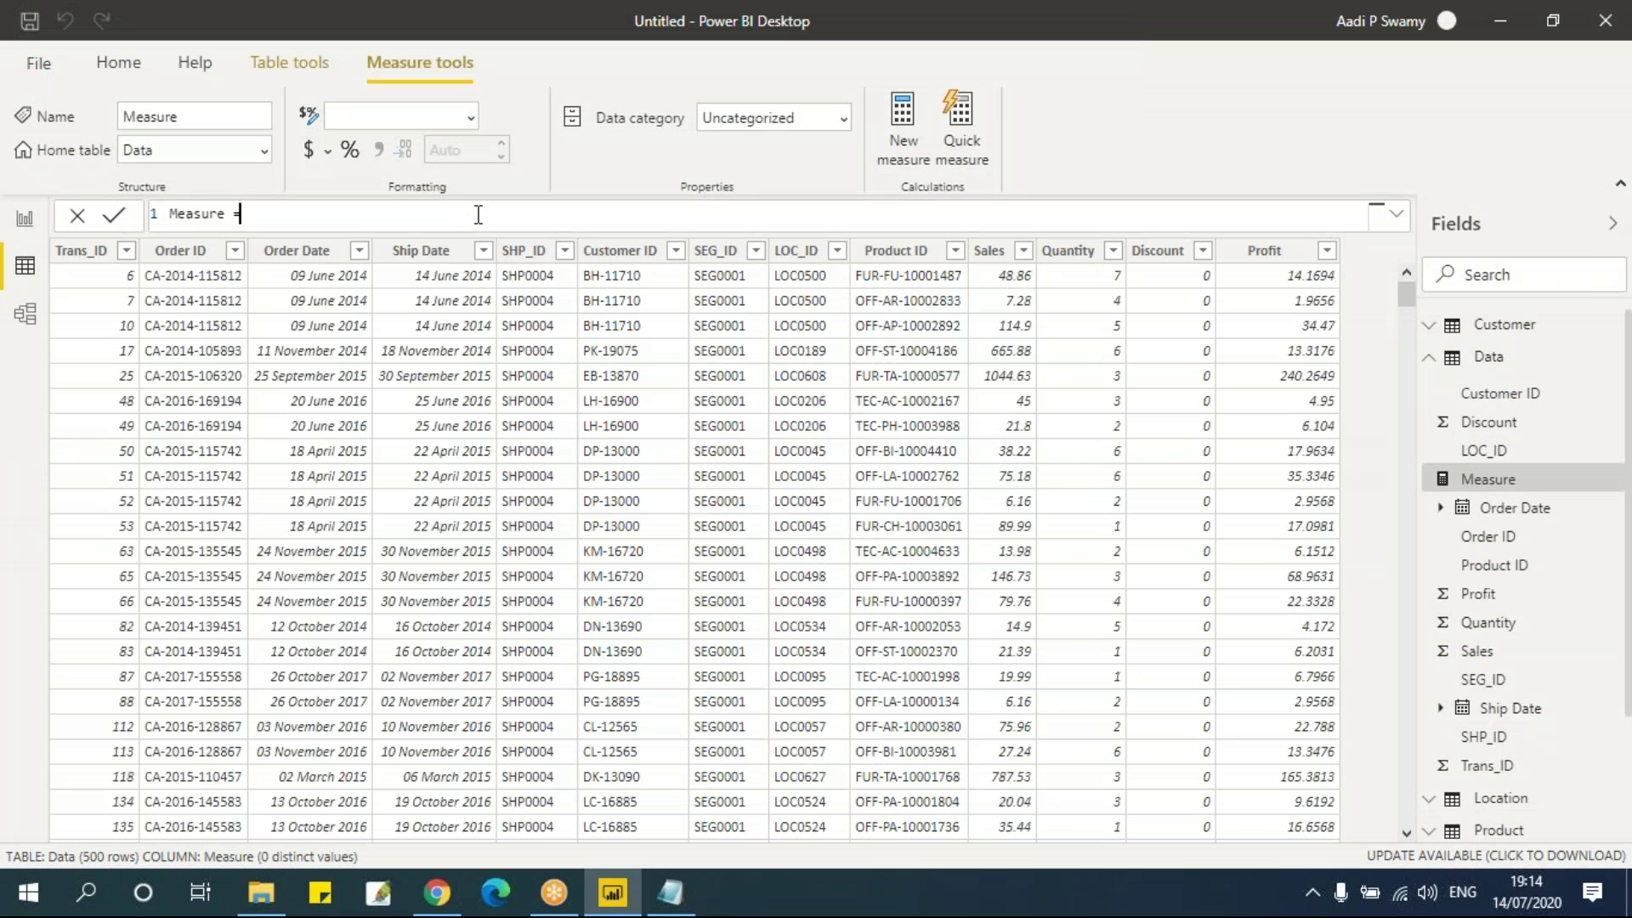
key("ctrl+a")
key("BackSpace")
type("Total Sales = s")
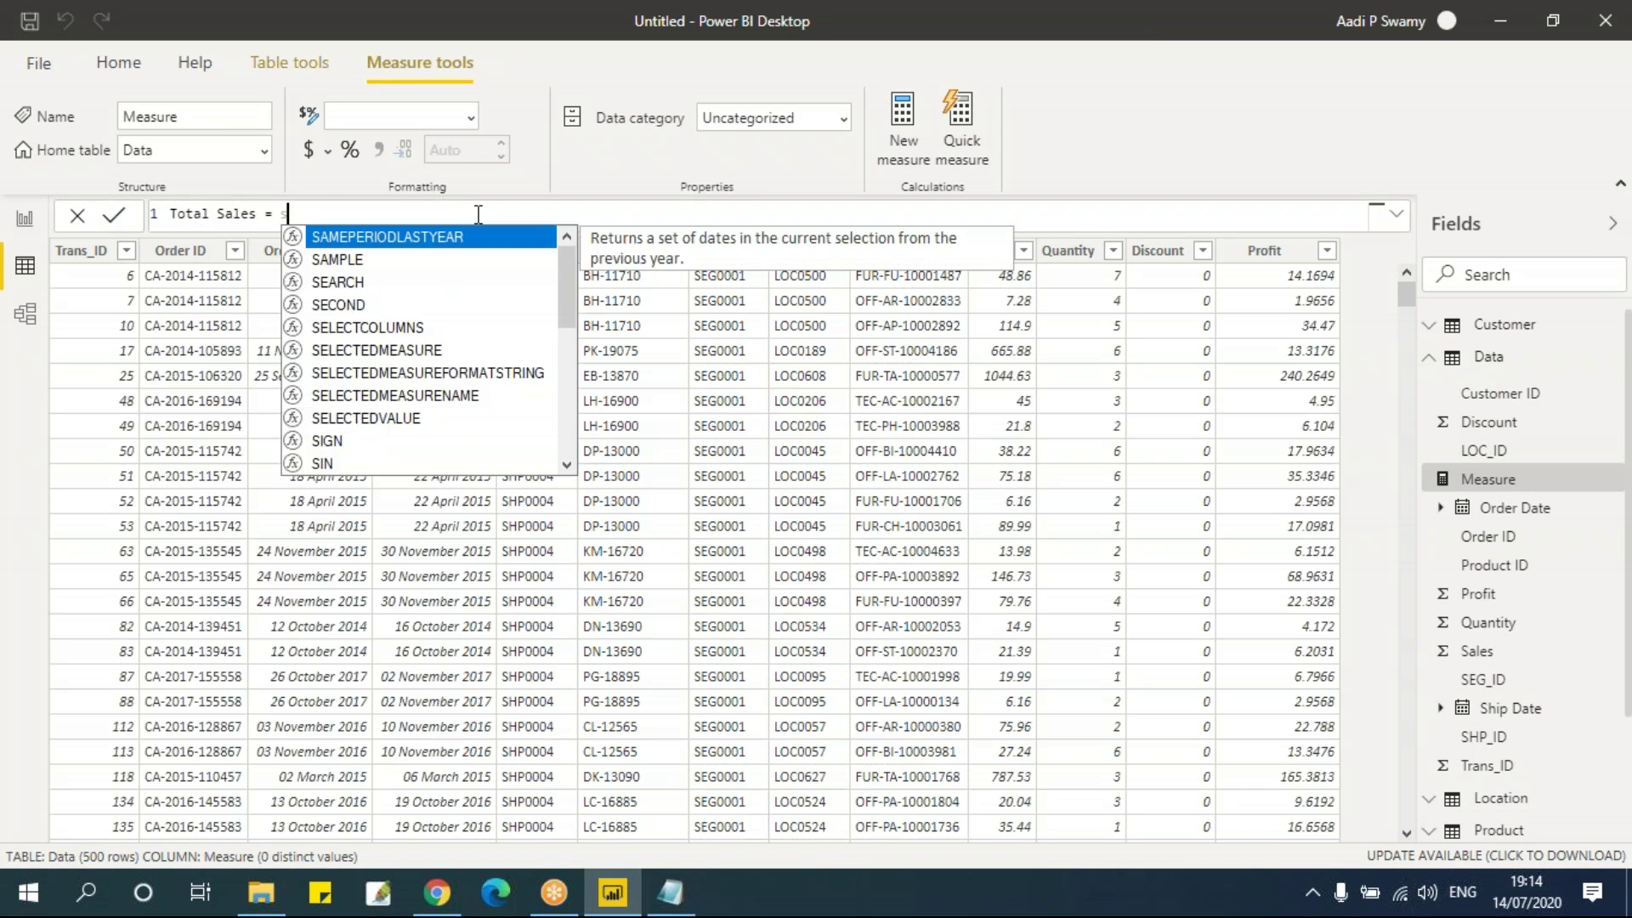
type("um(Data[Sales]")
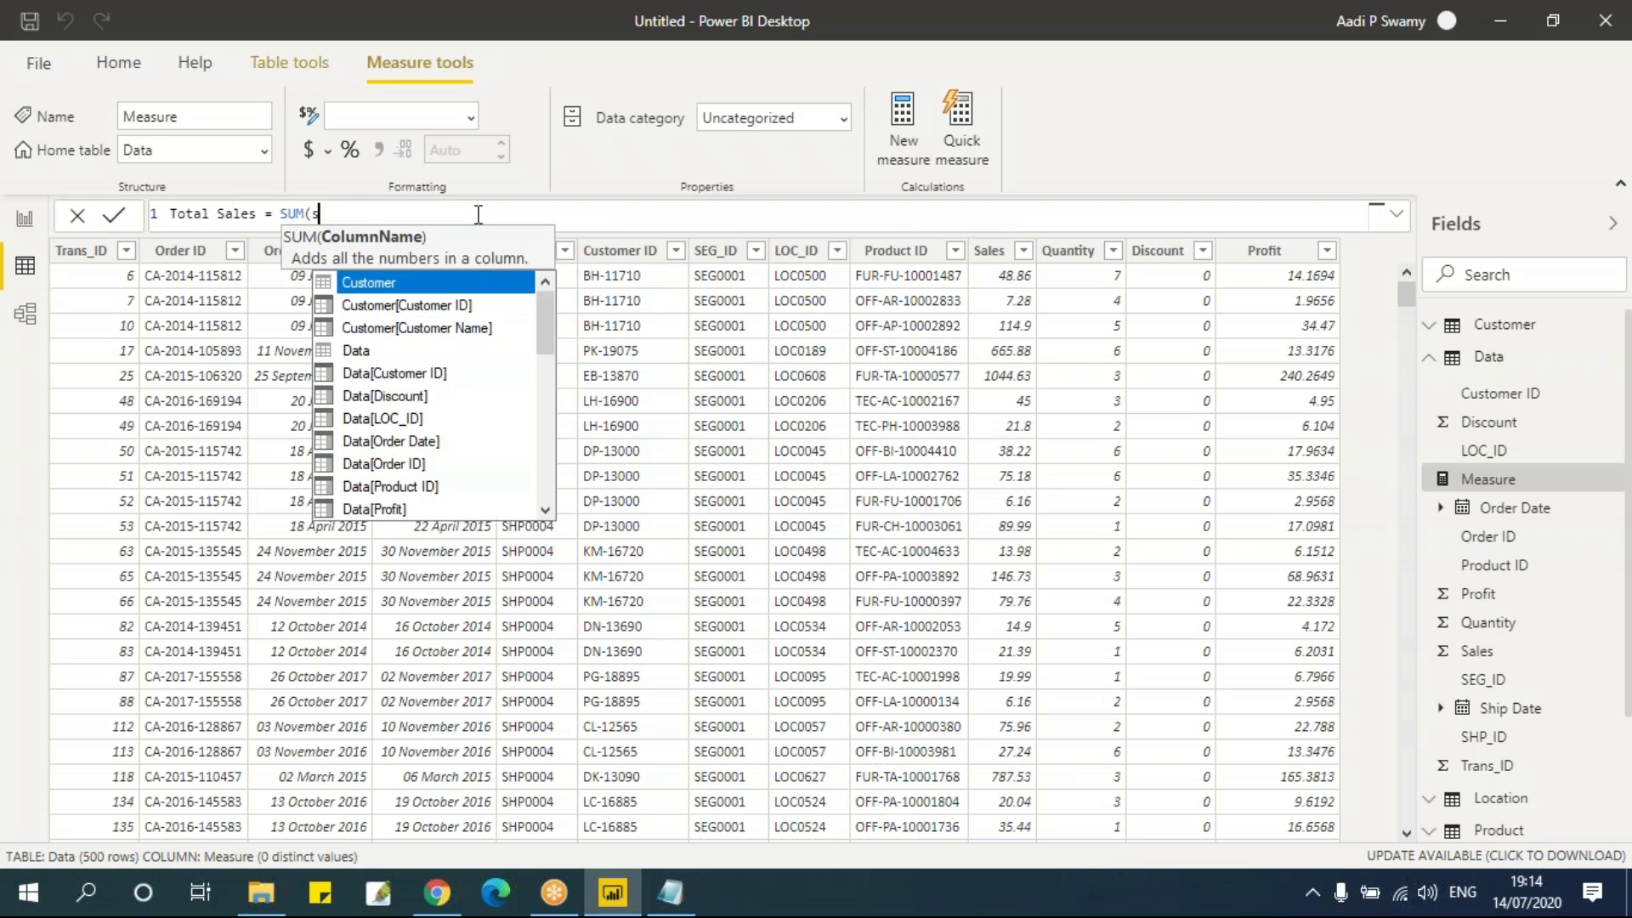
type(")")
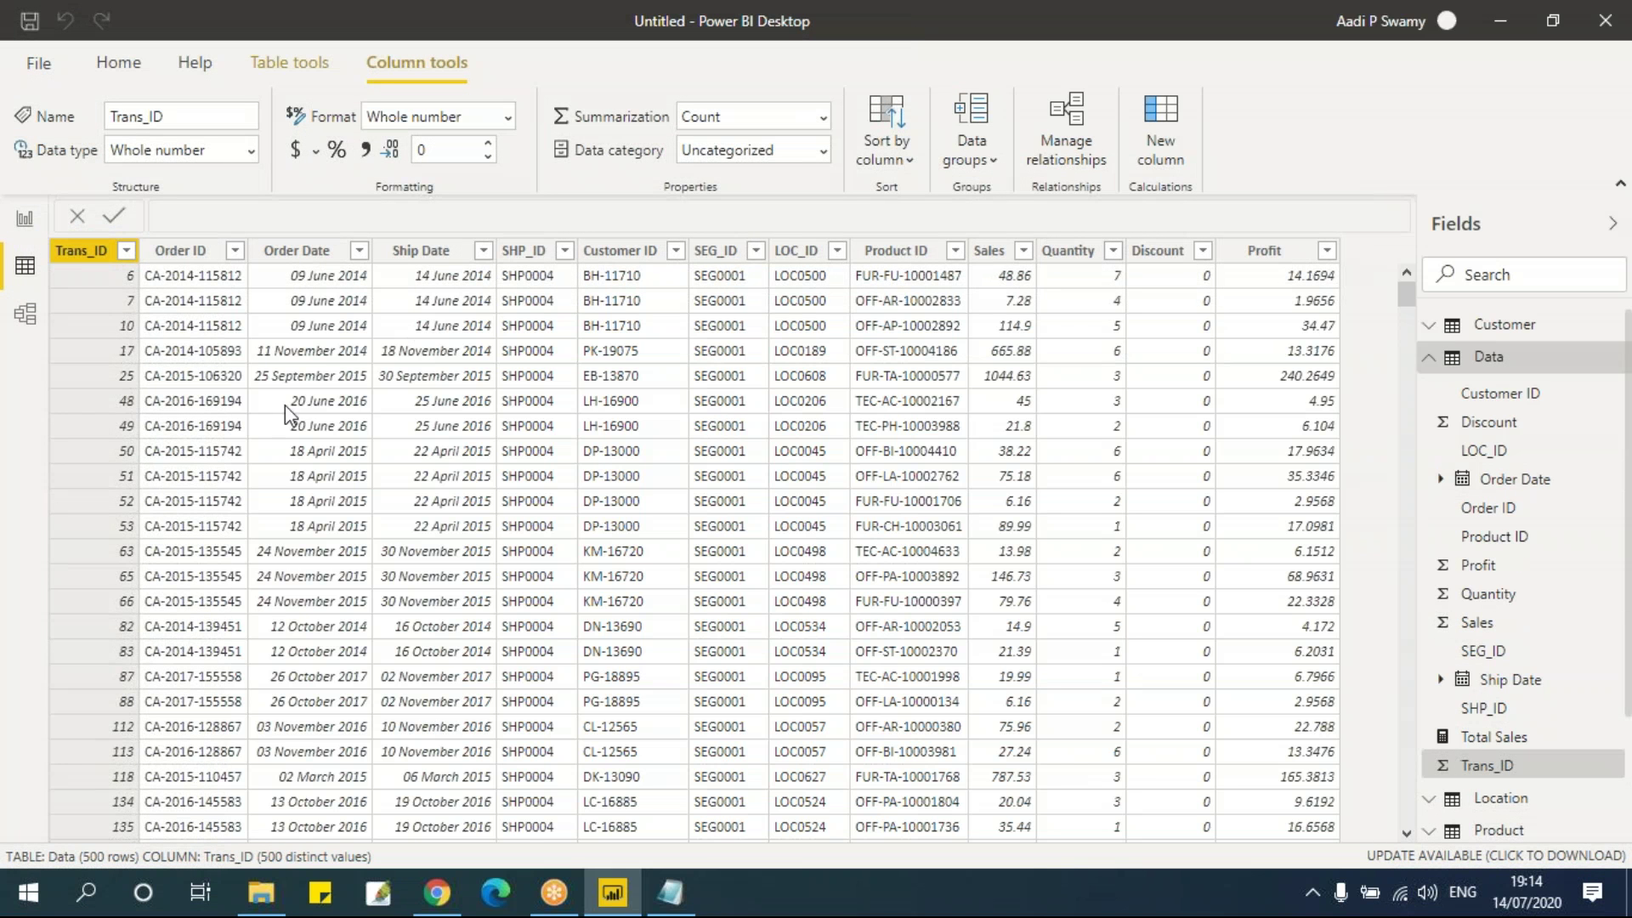
Step: Reduce the region list in the ShipMode column Get Total Sales East to {"East"}
left_click(1430, 360)
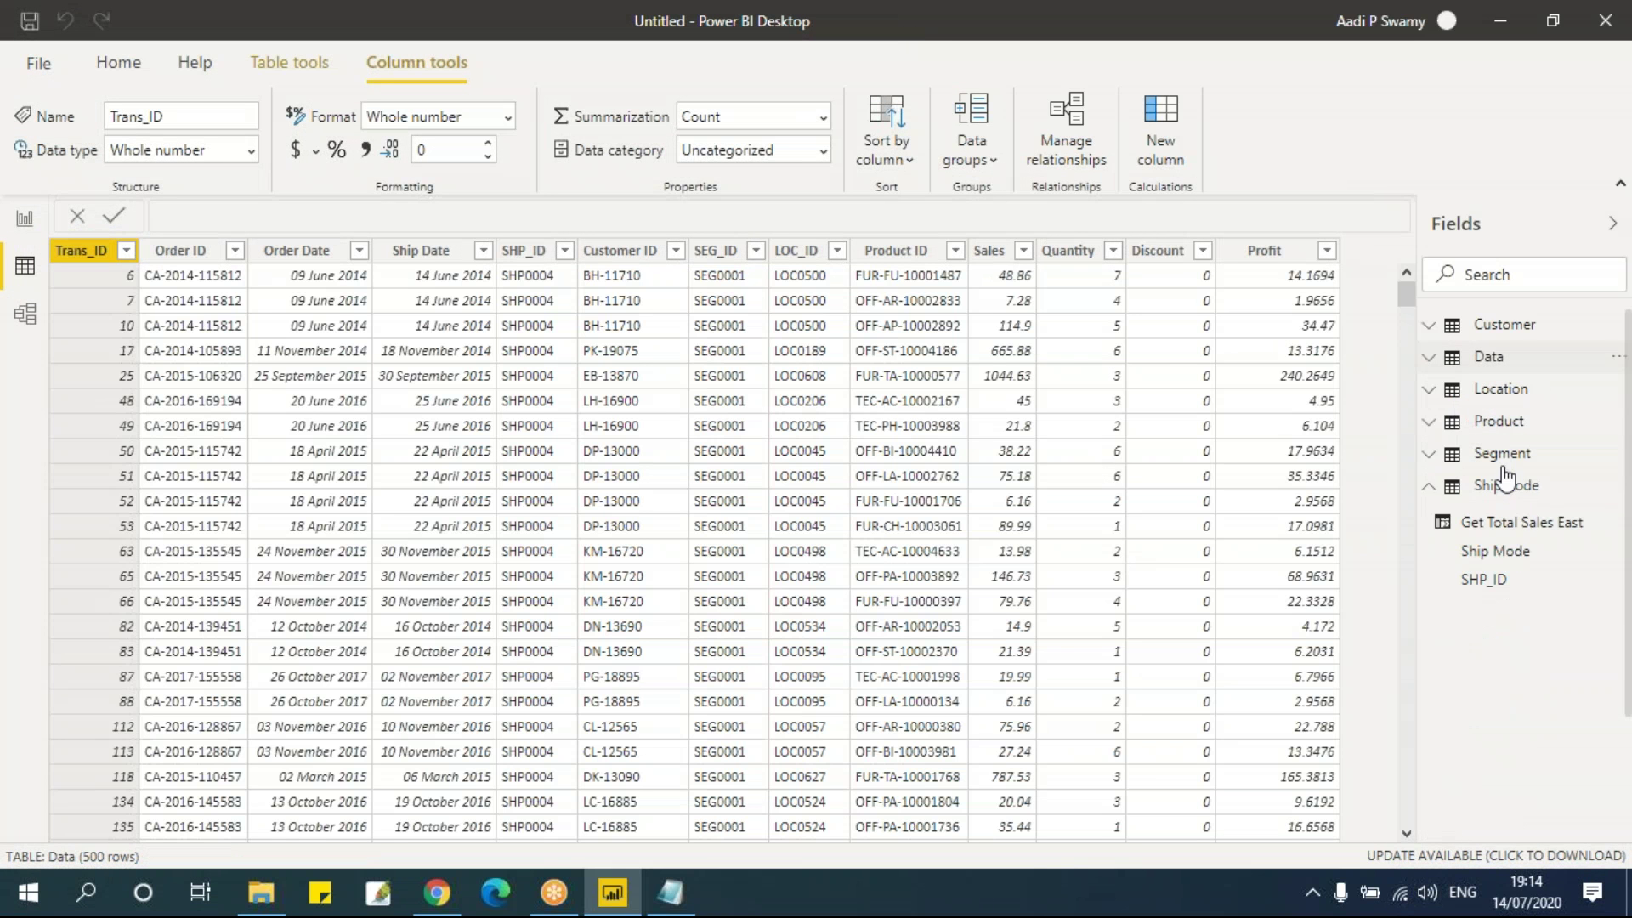
left_click(1513, 488)
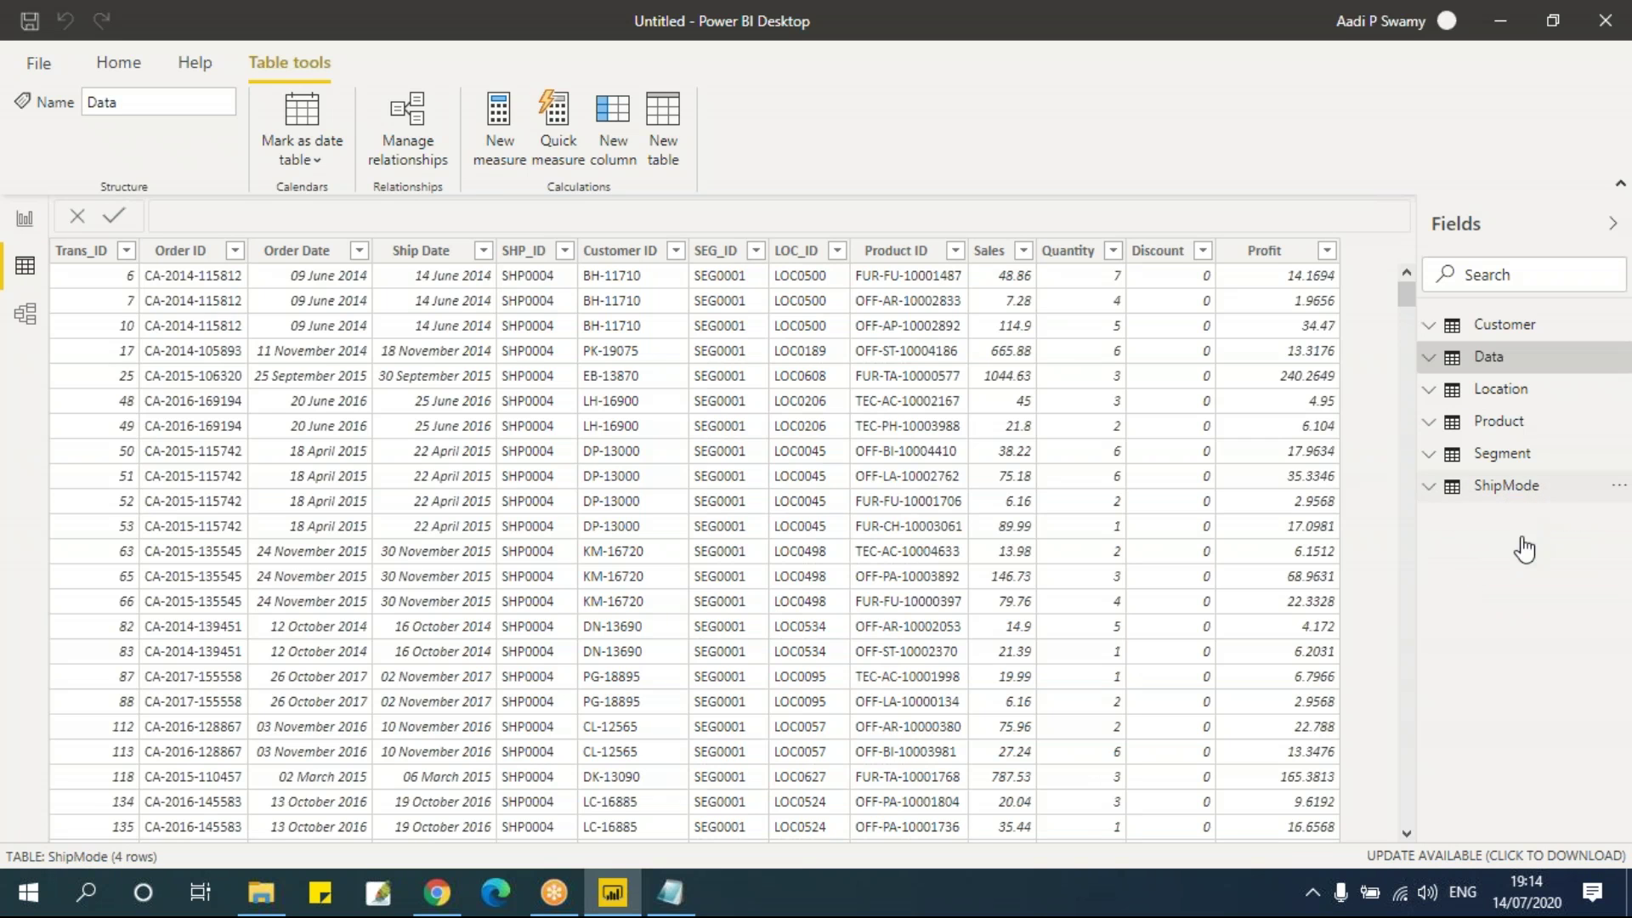
left_click(317, 257)
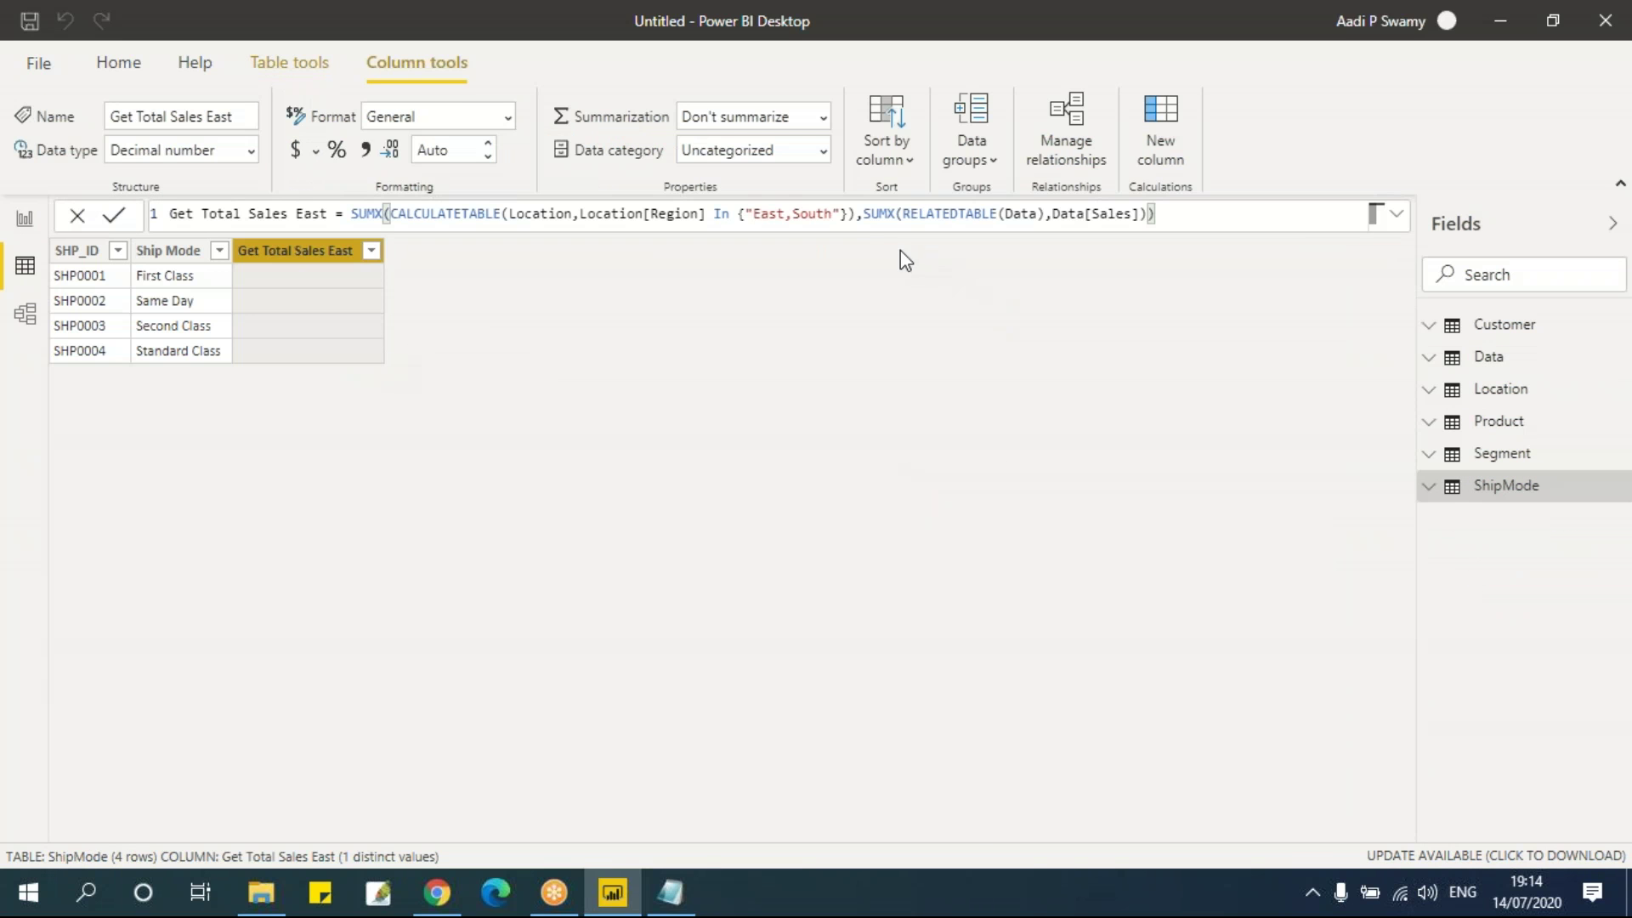
left_click(832, 213)
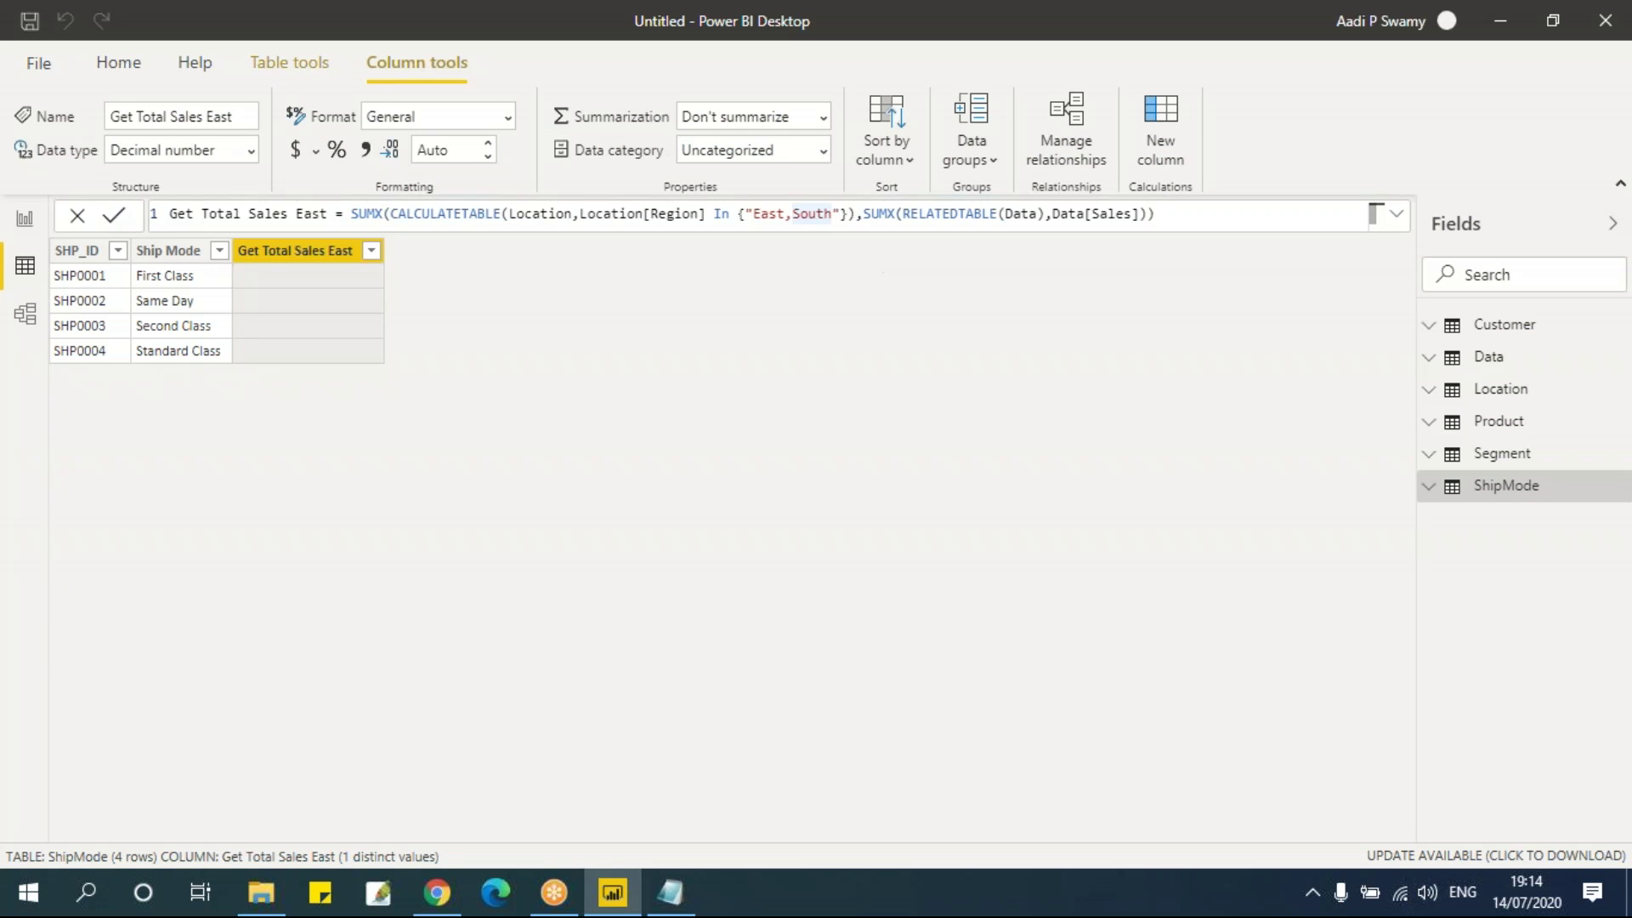
key("BackSpace")
key("BackSpace")
key("BackSpace")
key("BackSpace")
key("BackSpace")
key("BackSpace")
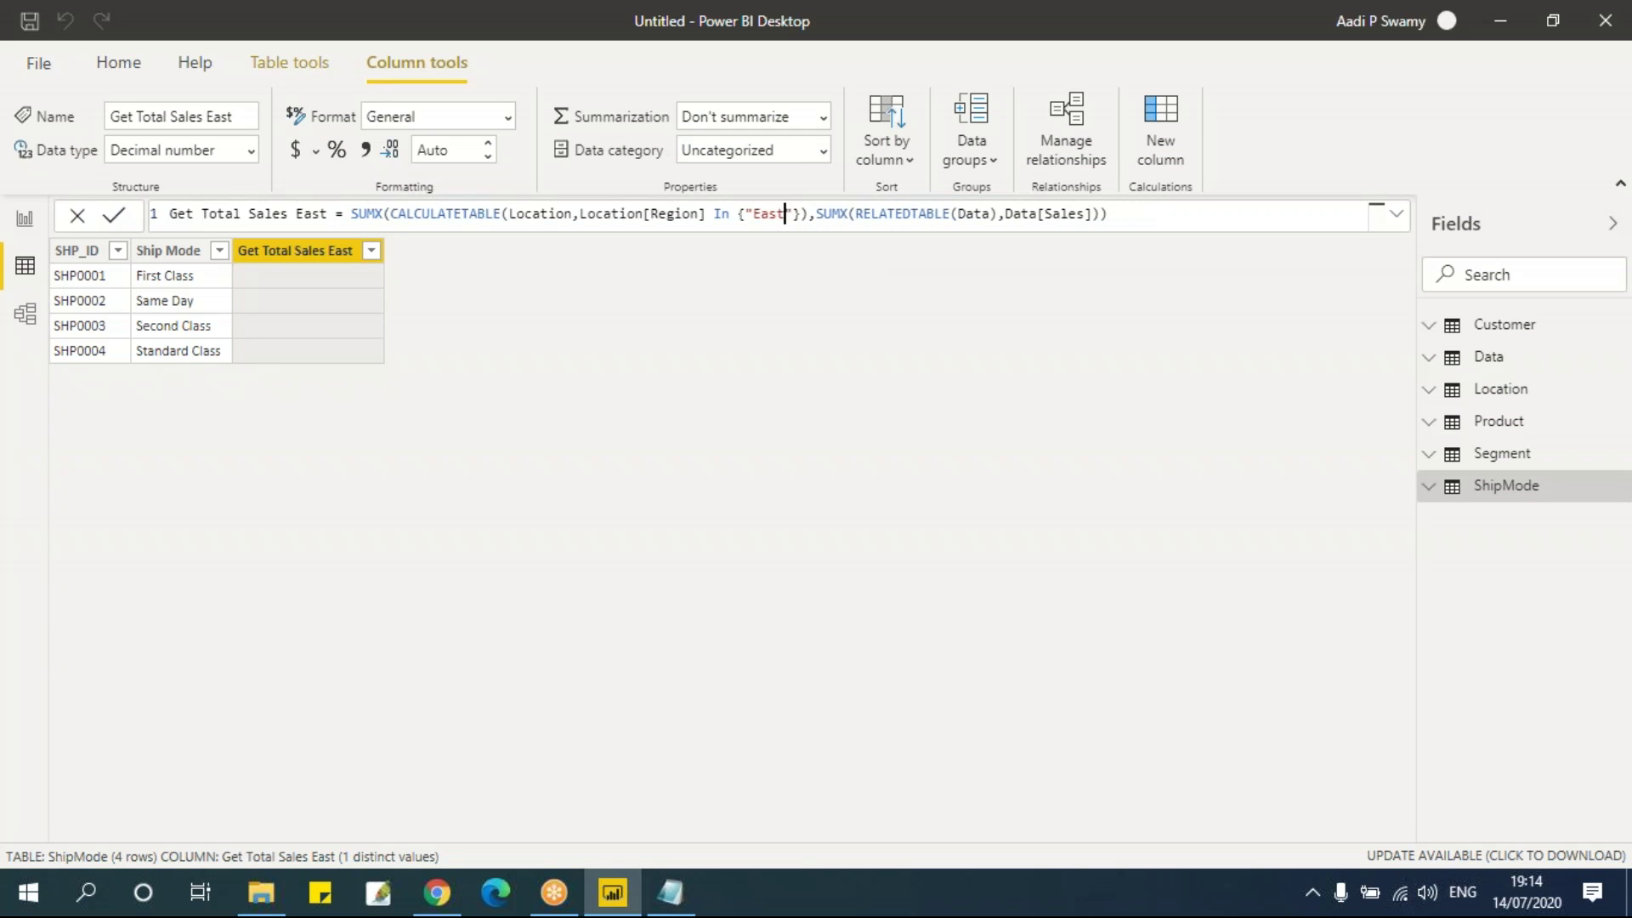
Step: Copy the whole Get Total Sales East formula and commit the edited column
left_click(817, 214)
left_click_drag(873, 210, 116, 228)
key("ctrl+c")
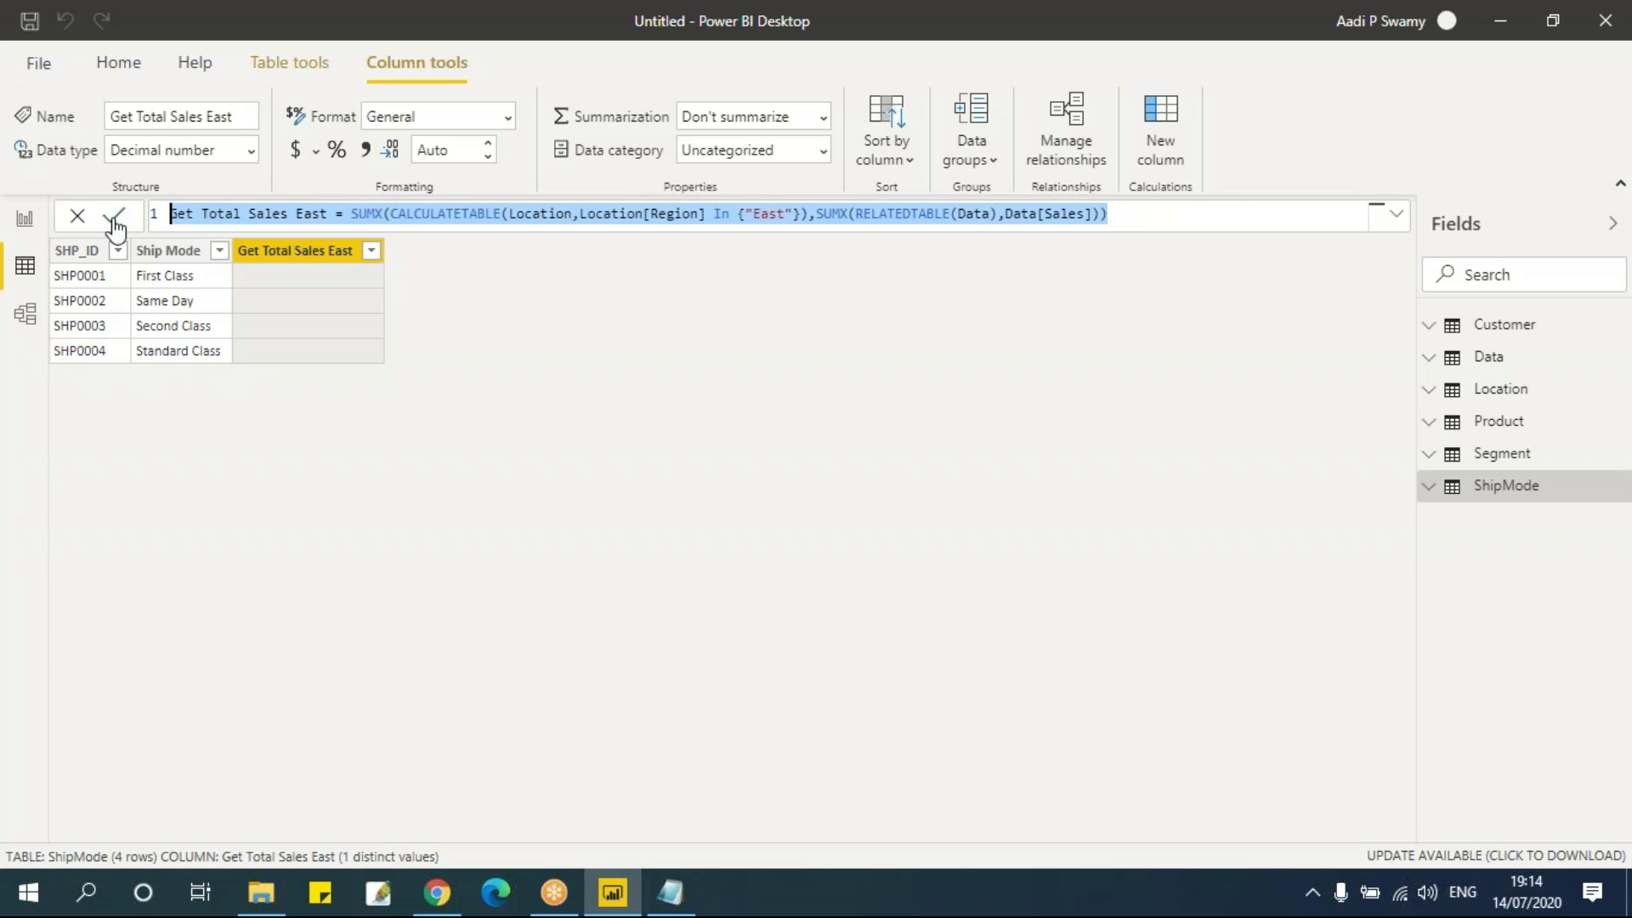
left_click(490, 280)
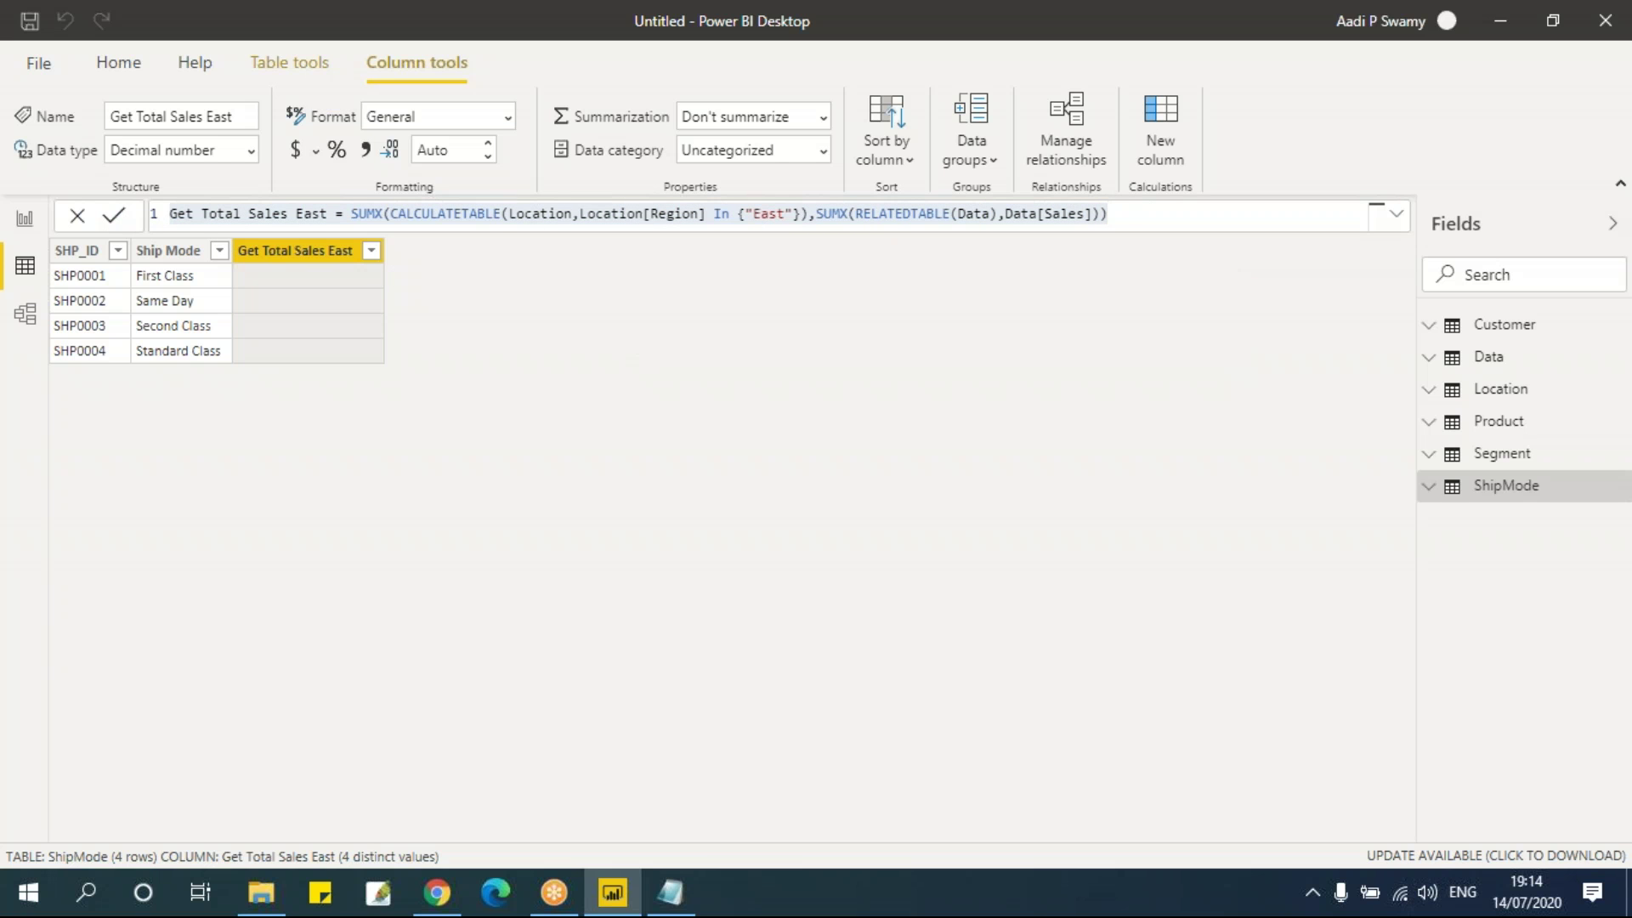
Step: Add a calculated column to ShipMode from the copied formula and name it Get Total Sales East Measure
left_click(289, 62)
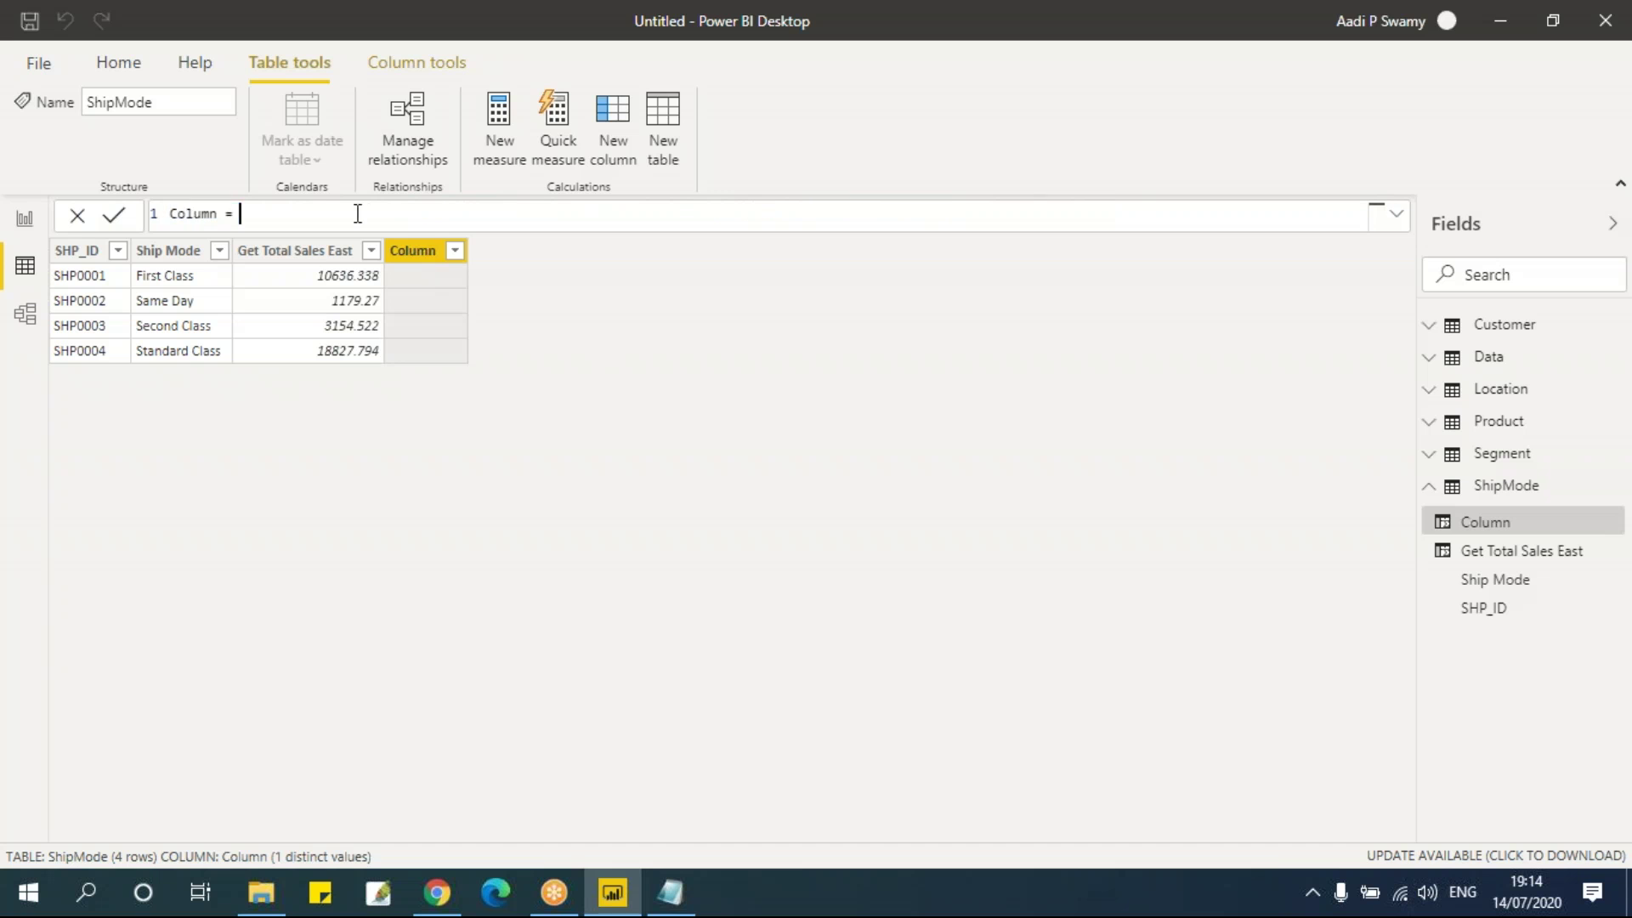
key("ctrl+v")
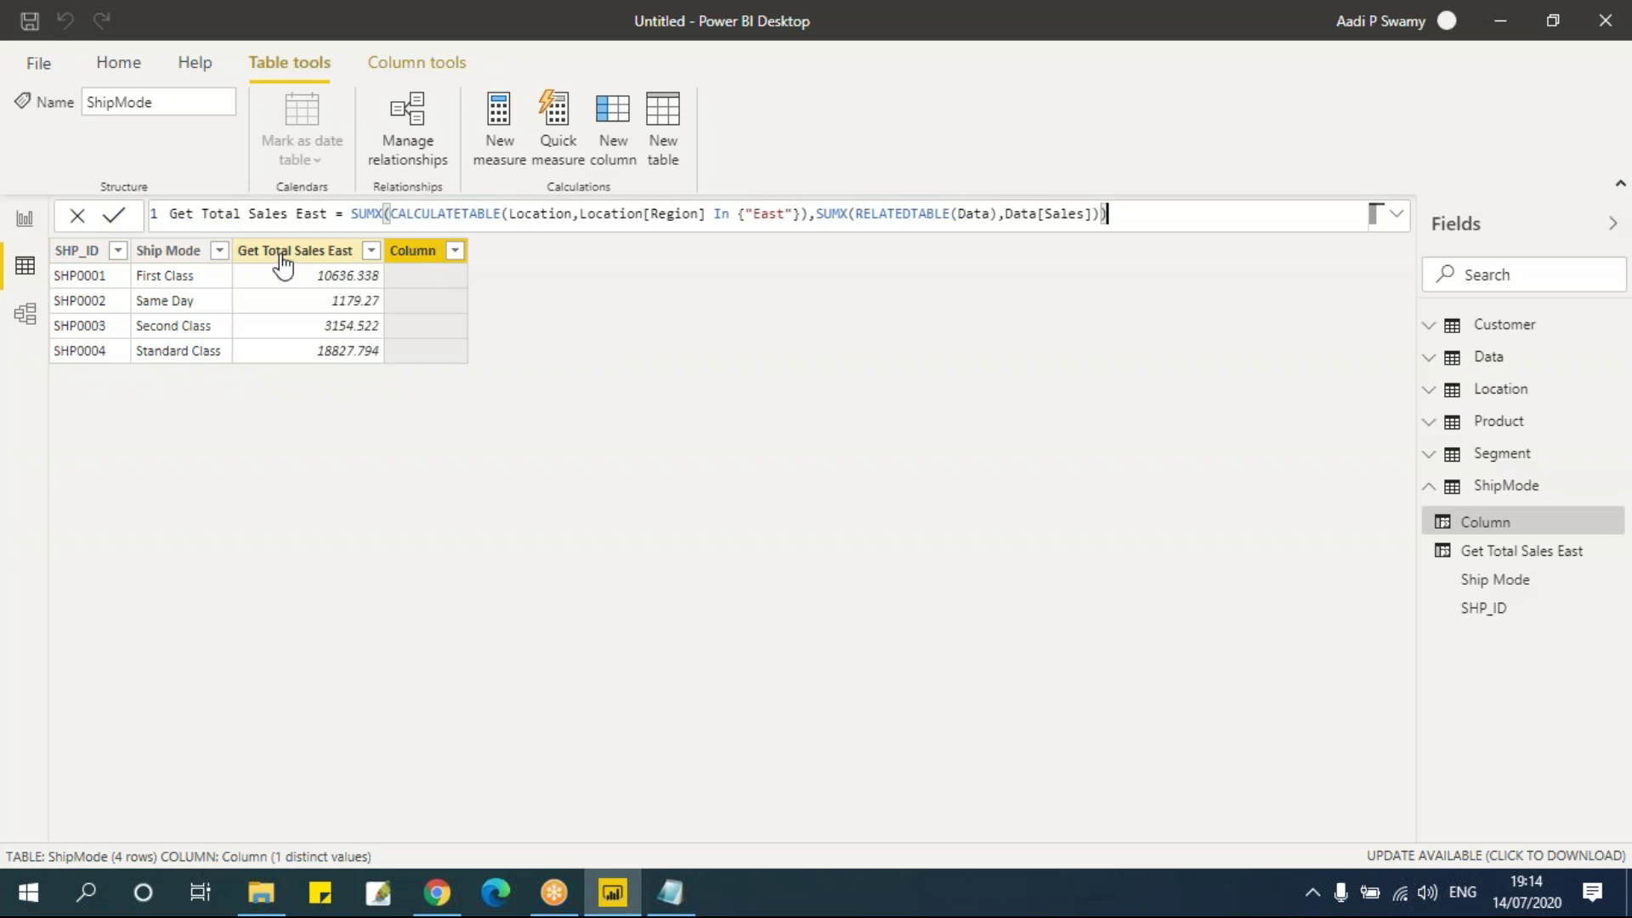
left_click(327, 214)
type("Measure")
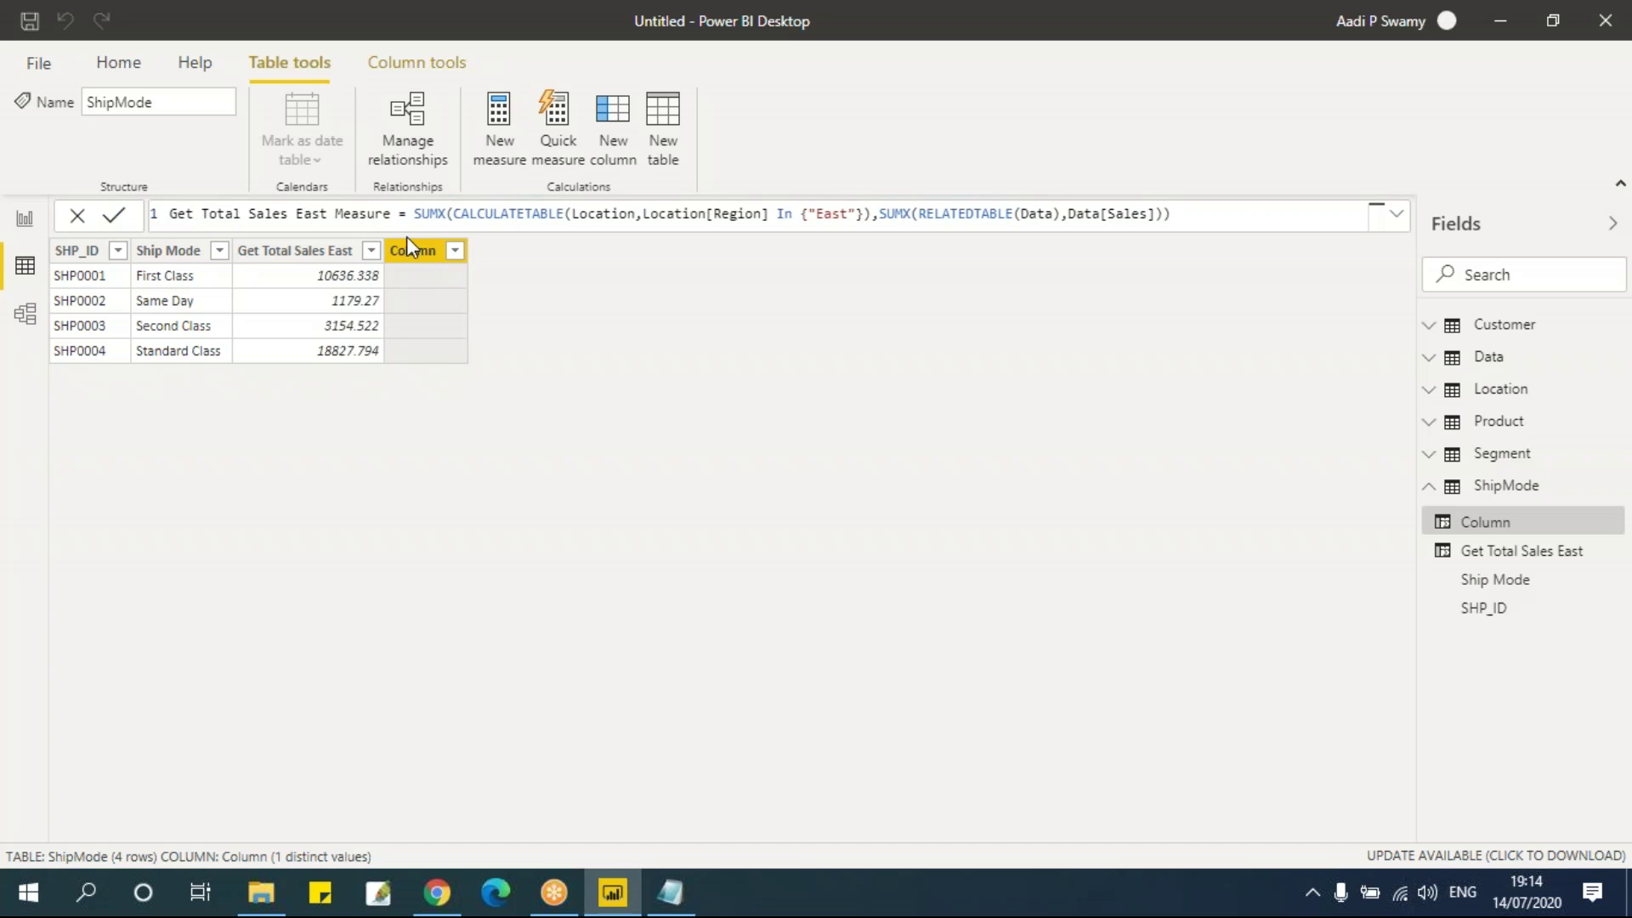
Step: Replace the inner SUMX(RELATEDTABLE(Data),Data[Sales]) in the new column's formula with the [Total Sales] measure and commit it
left_click_drag(879, 213, 1162, 214)
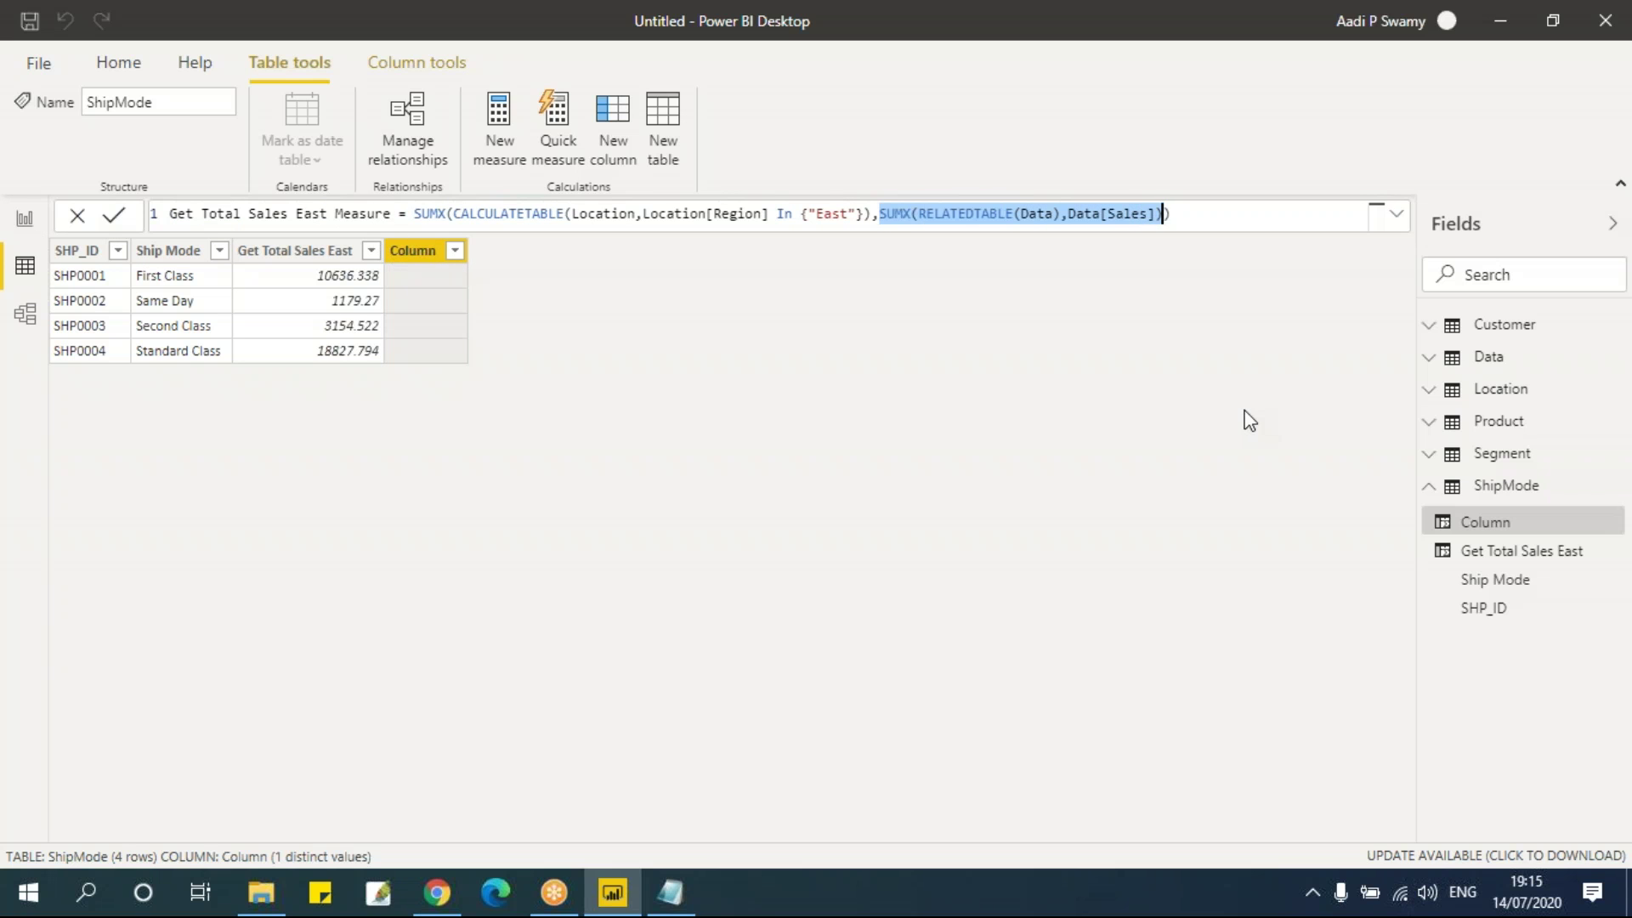
type("tota")
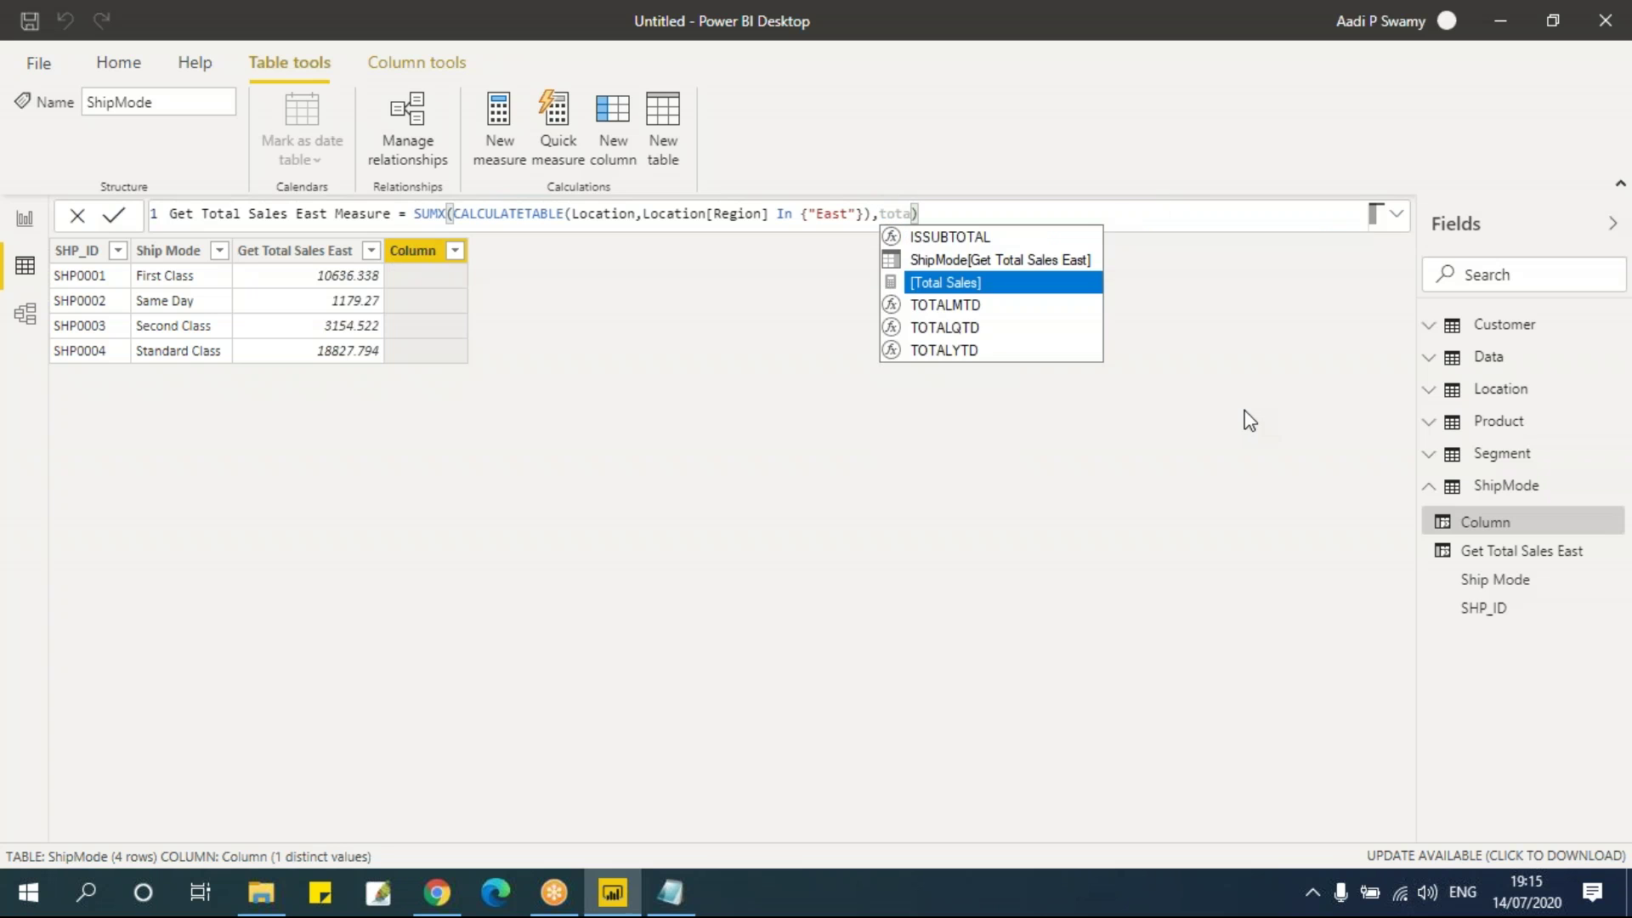
key("Tab")
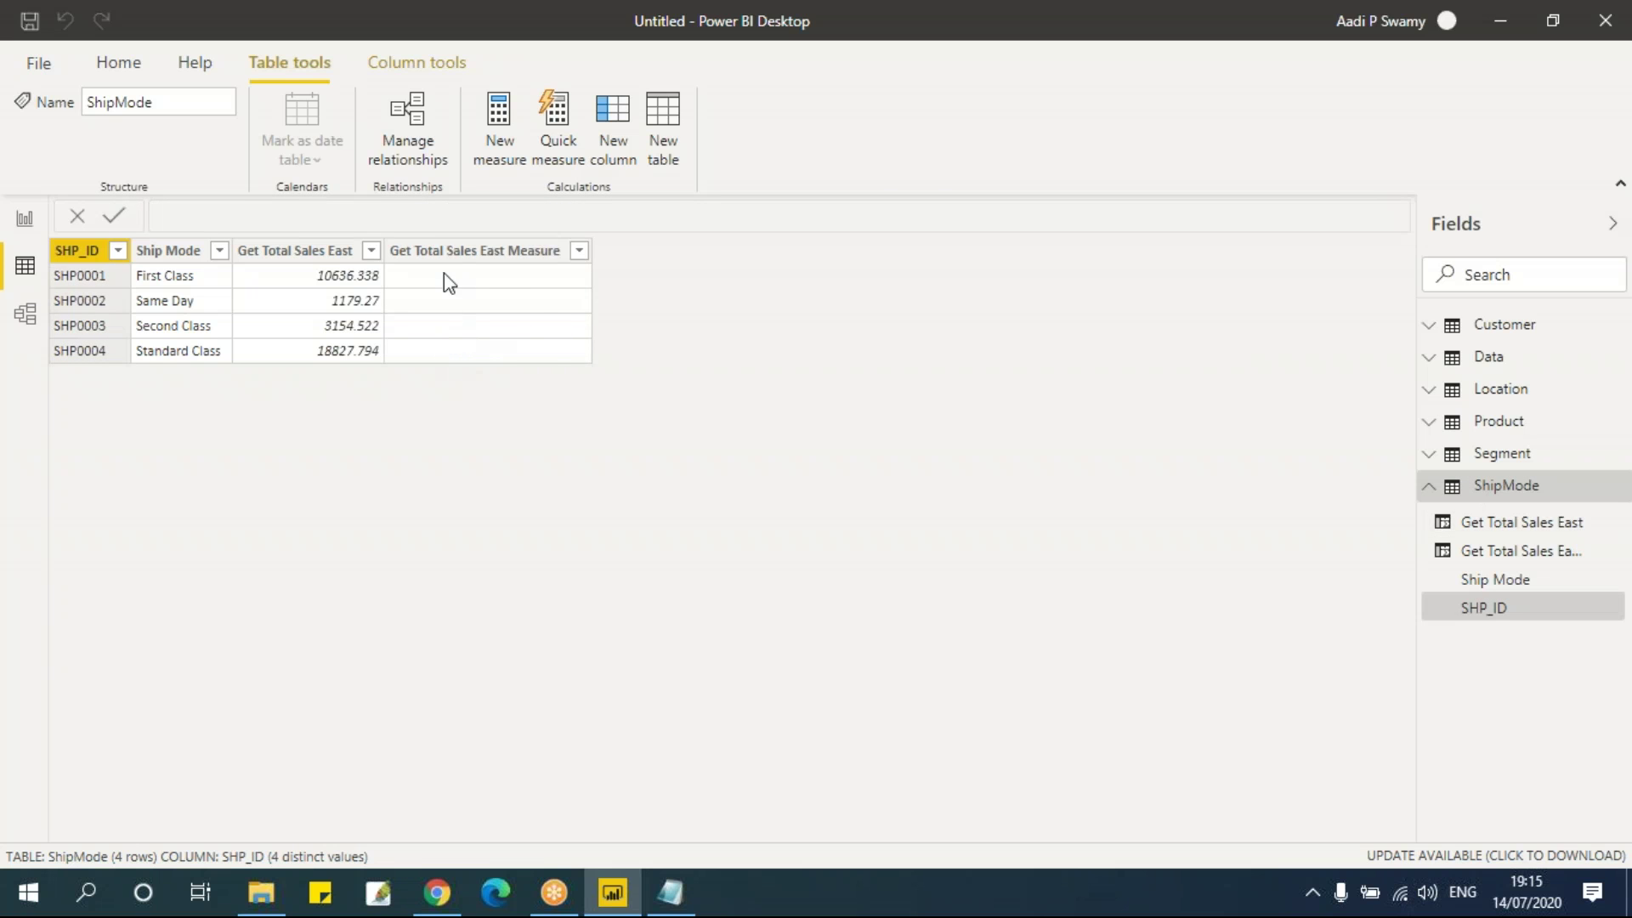
Step: Compare the formulas of the two ShipMode sales columns, and consult the Measure section of the DAX Functions notes in Notepad
left_click(336, 250)
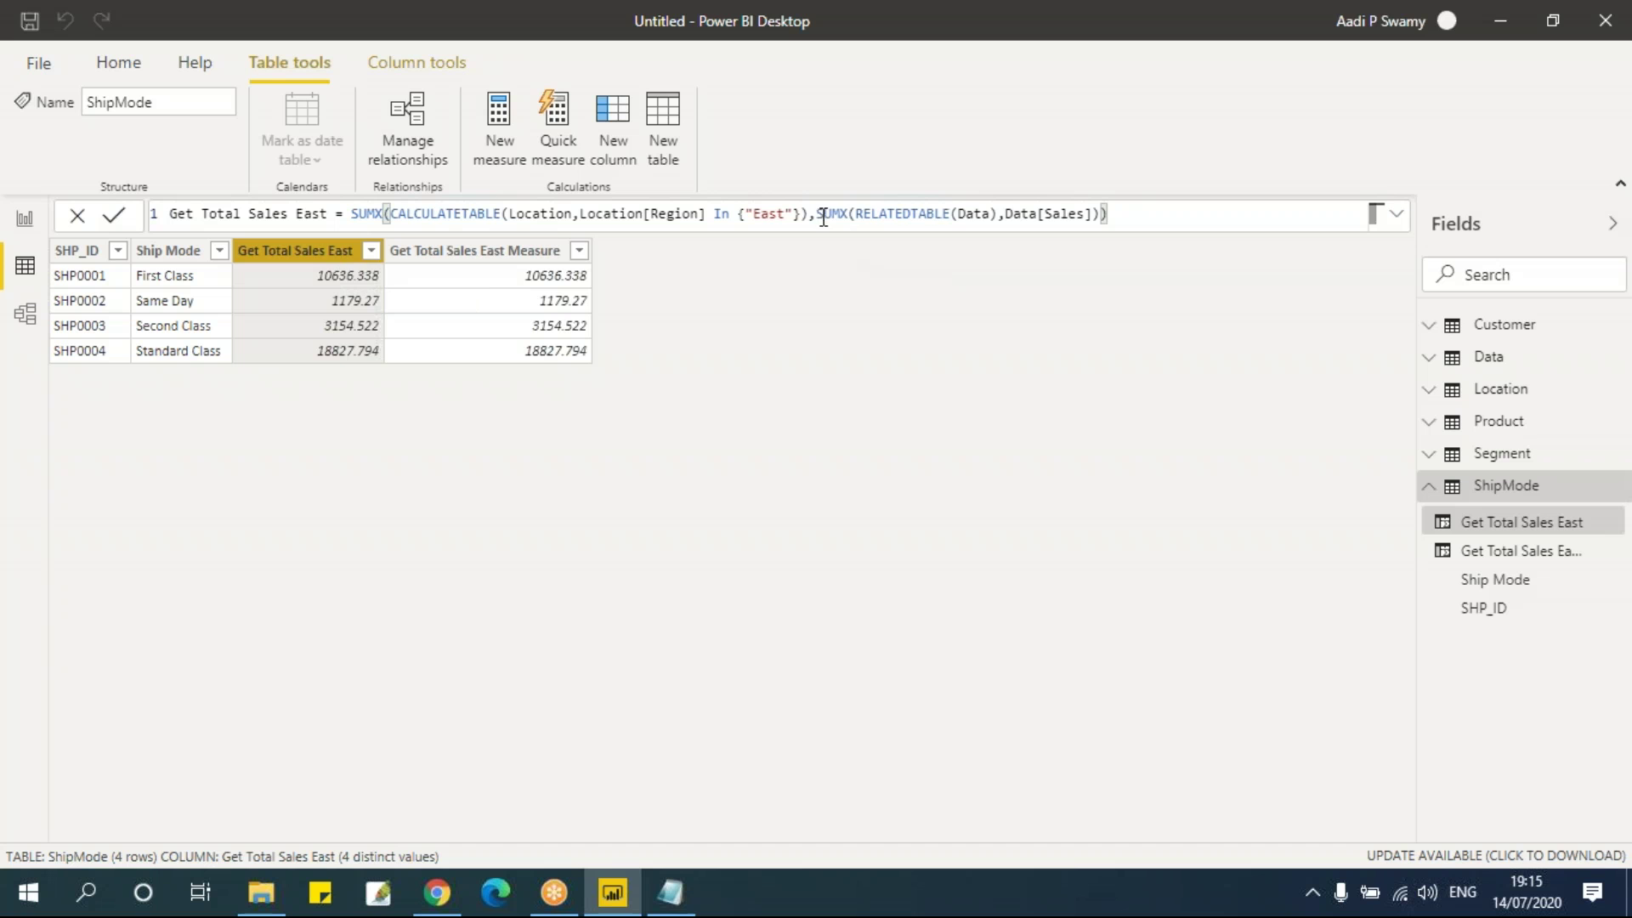
left_click_drag(820, 213, 1101, 214)
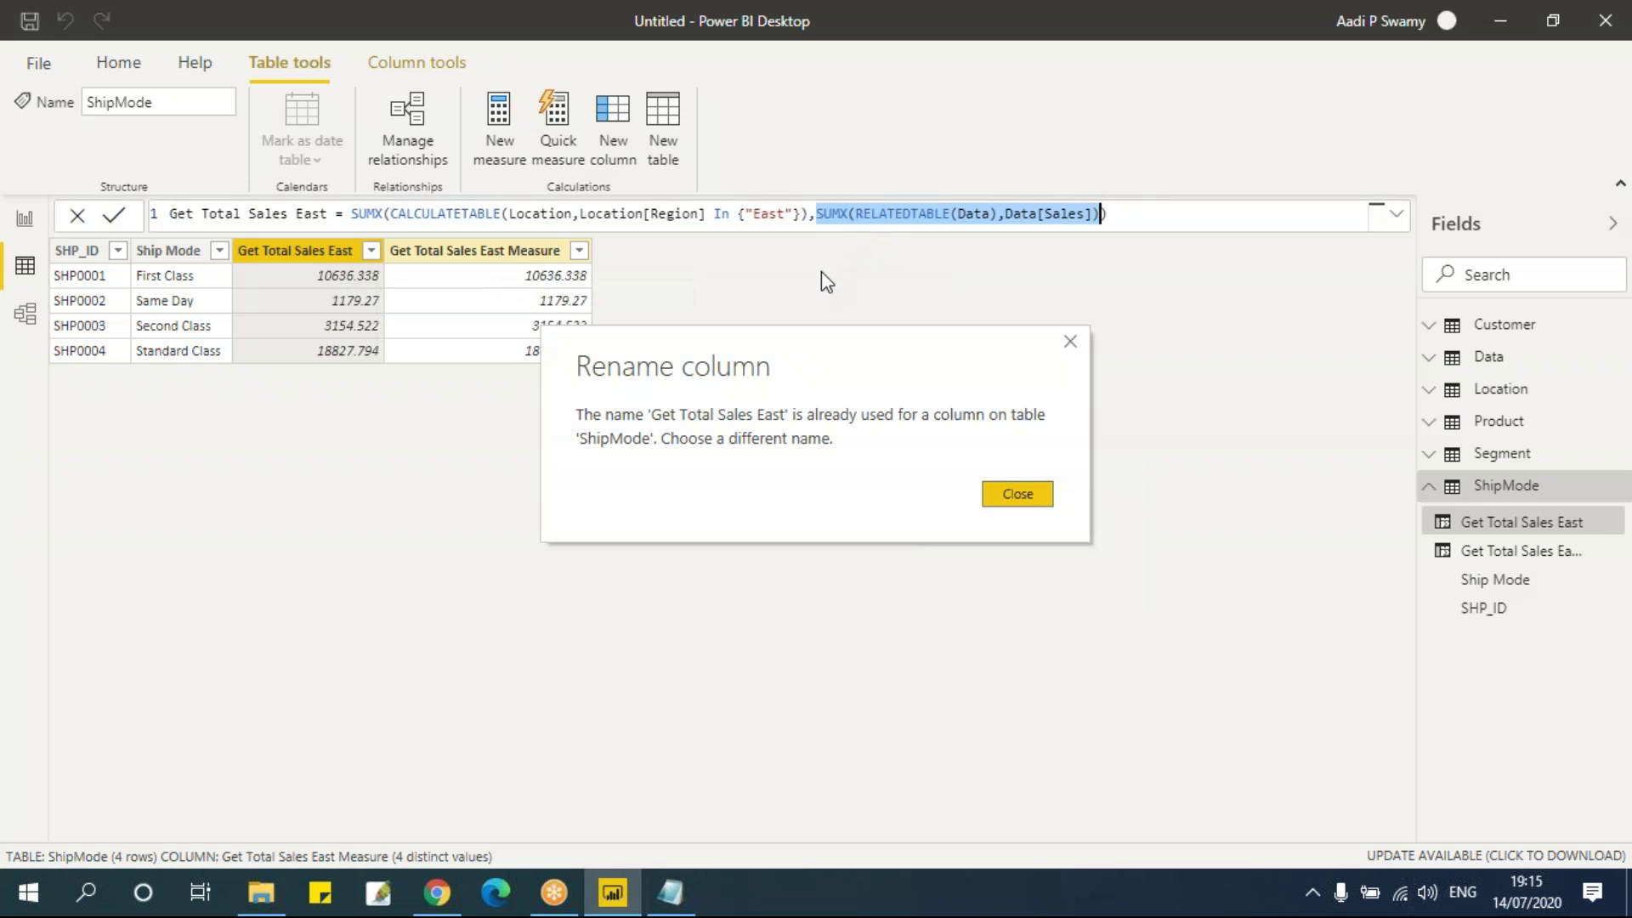
left_click(1069, 342)
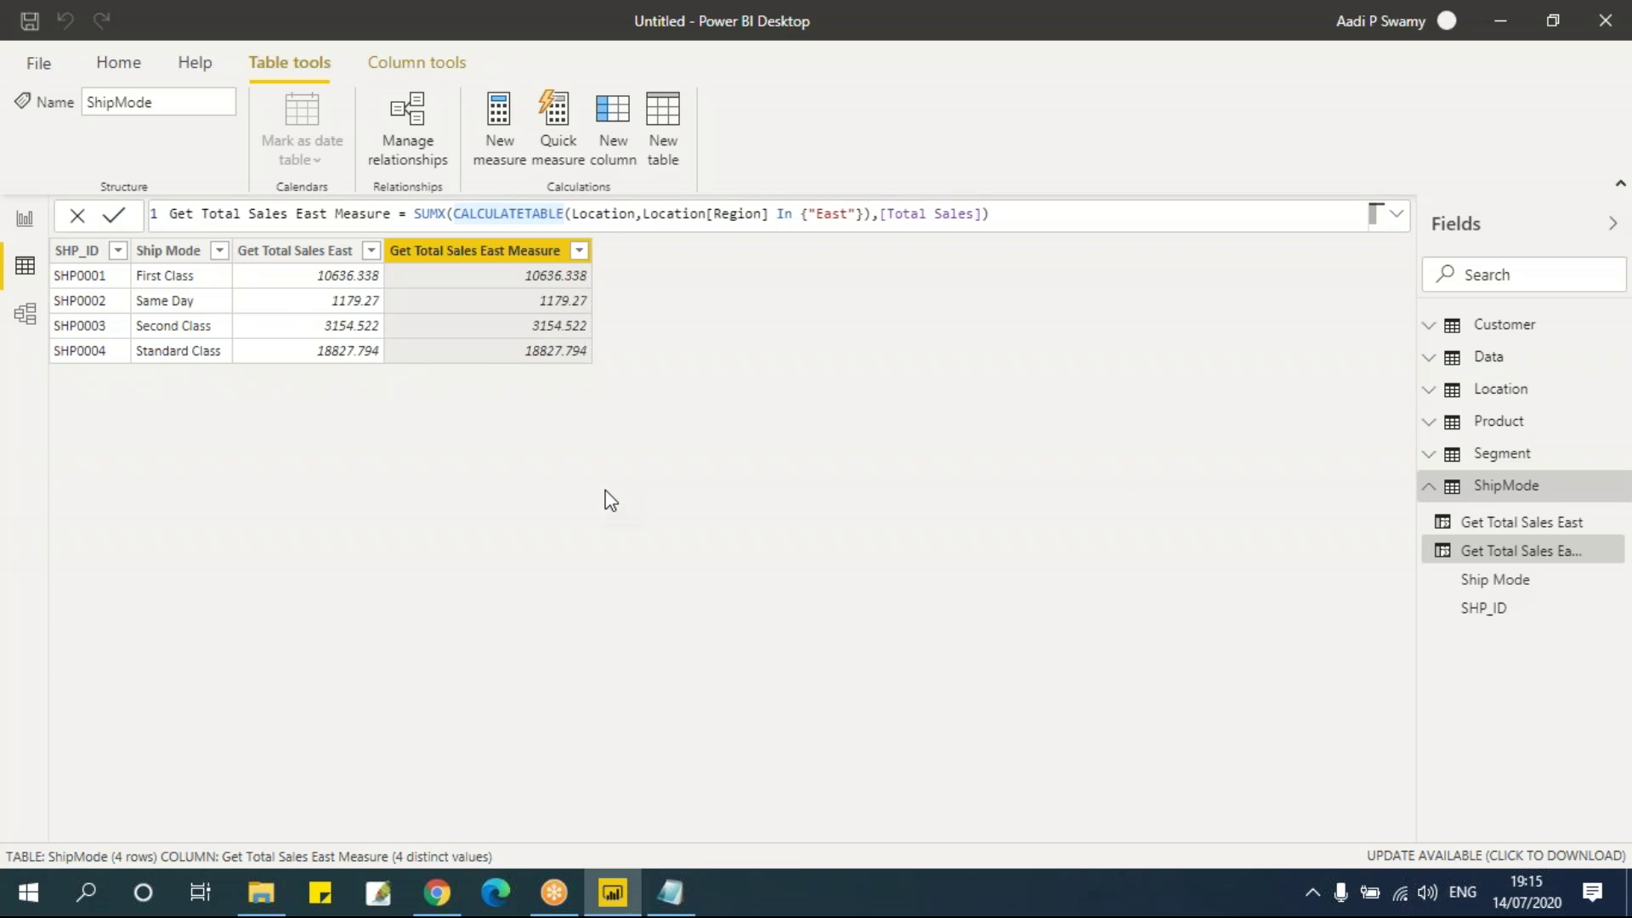
key("alt+Tab")
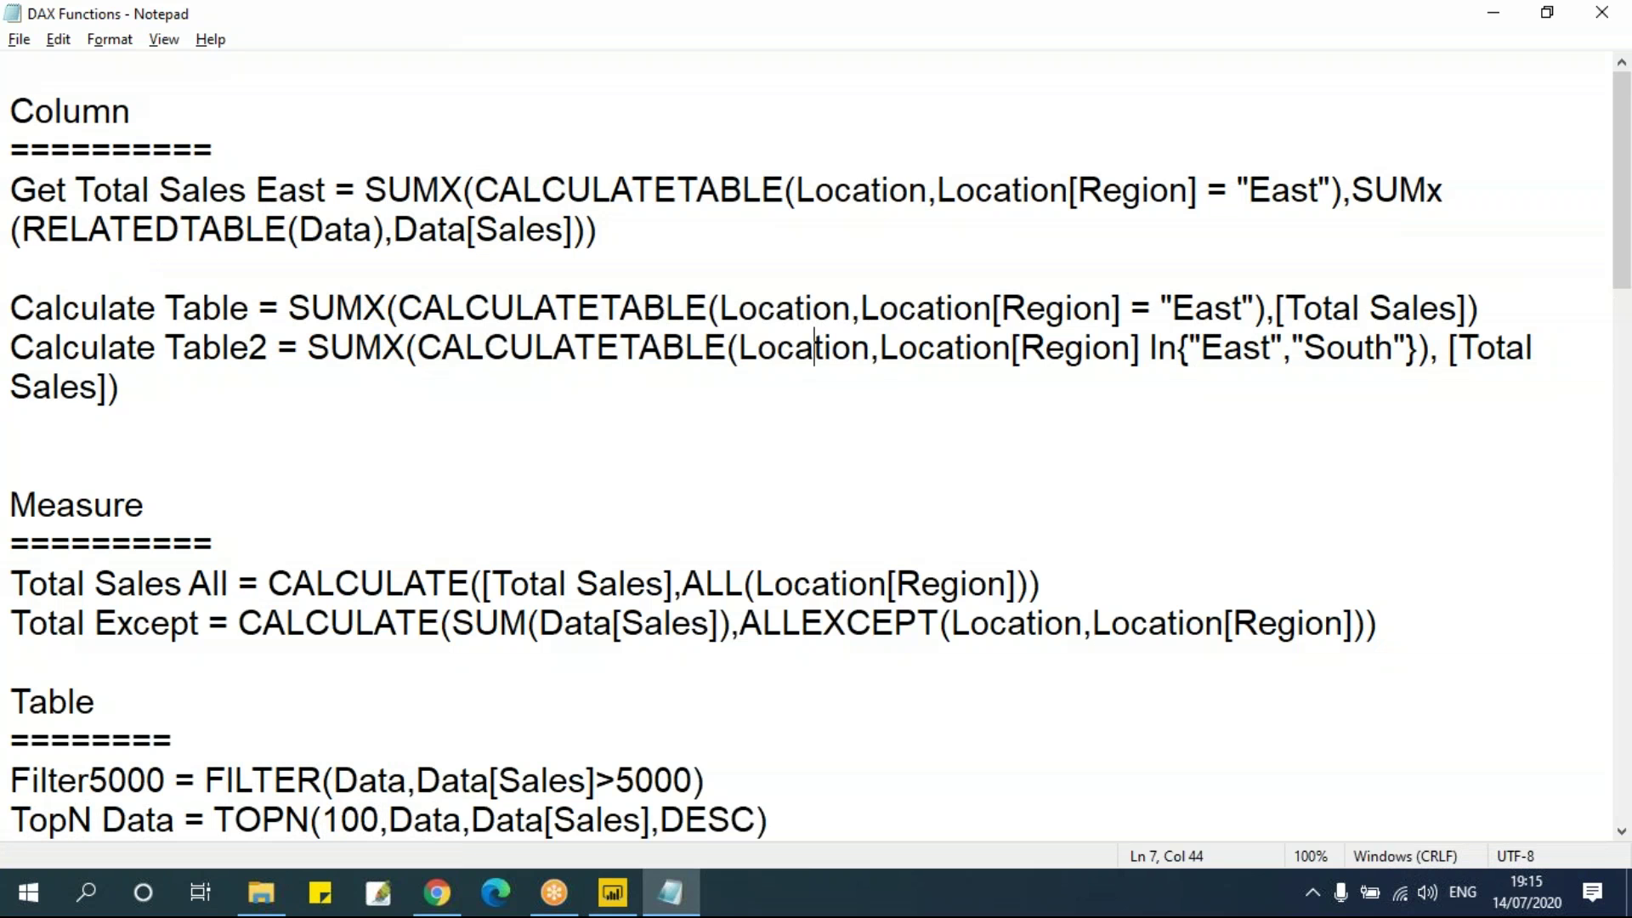
left_click(630, 595)
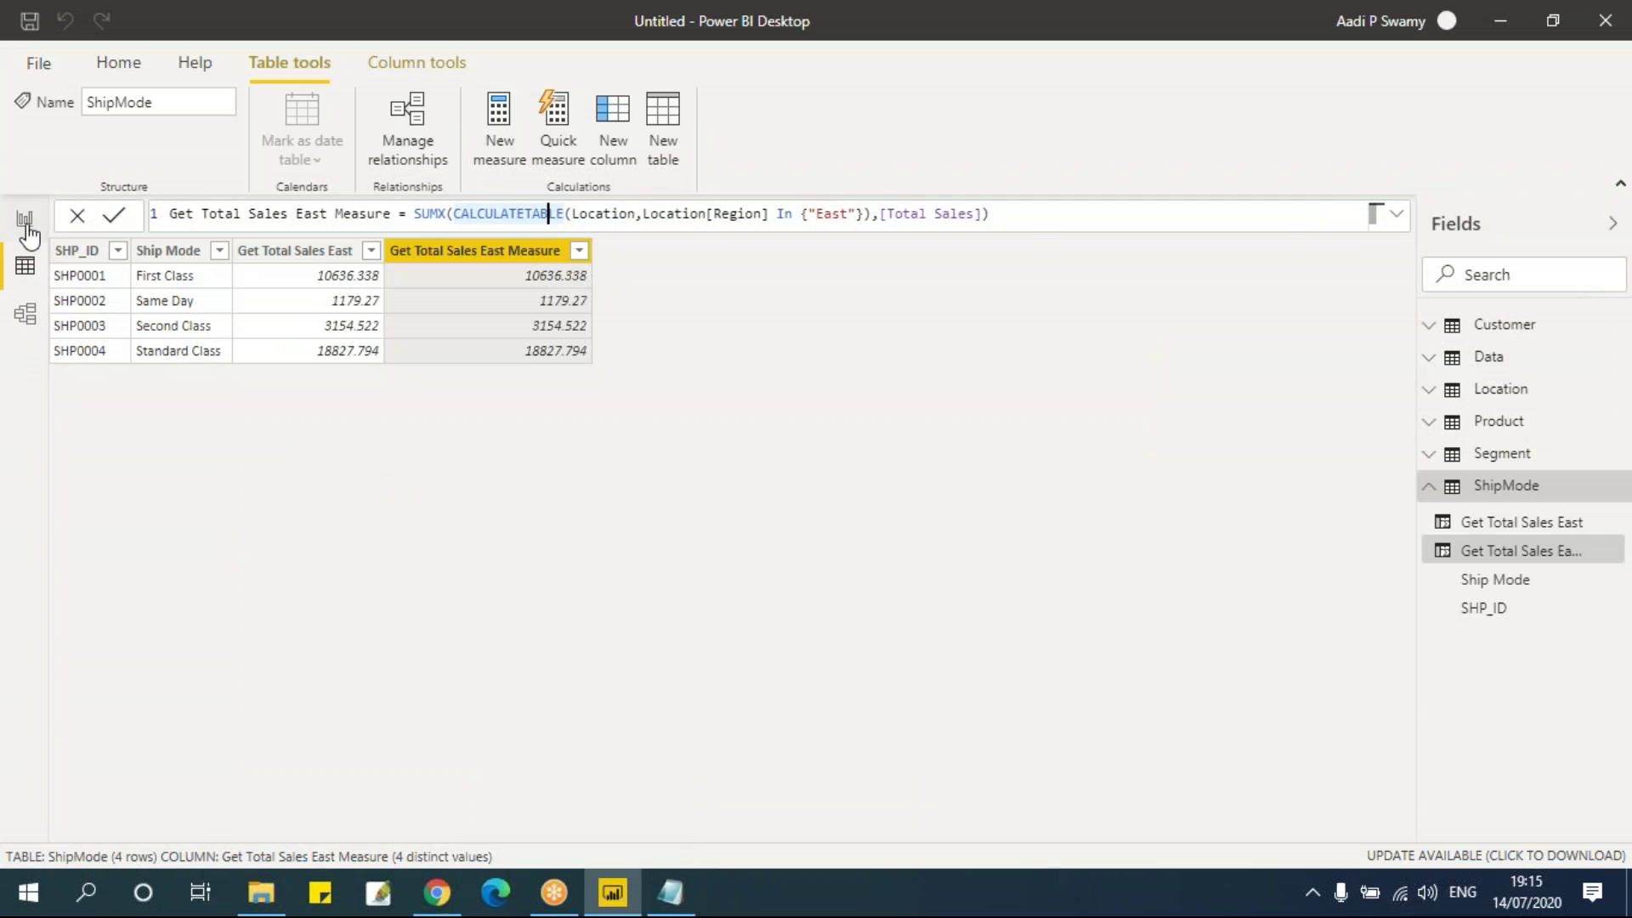
Step: Build a table visual on the Page 1 report canvas showing Region from Location and Sales from Data
left_click(26, 227)
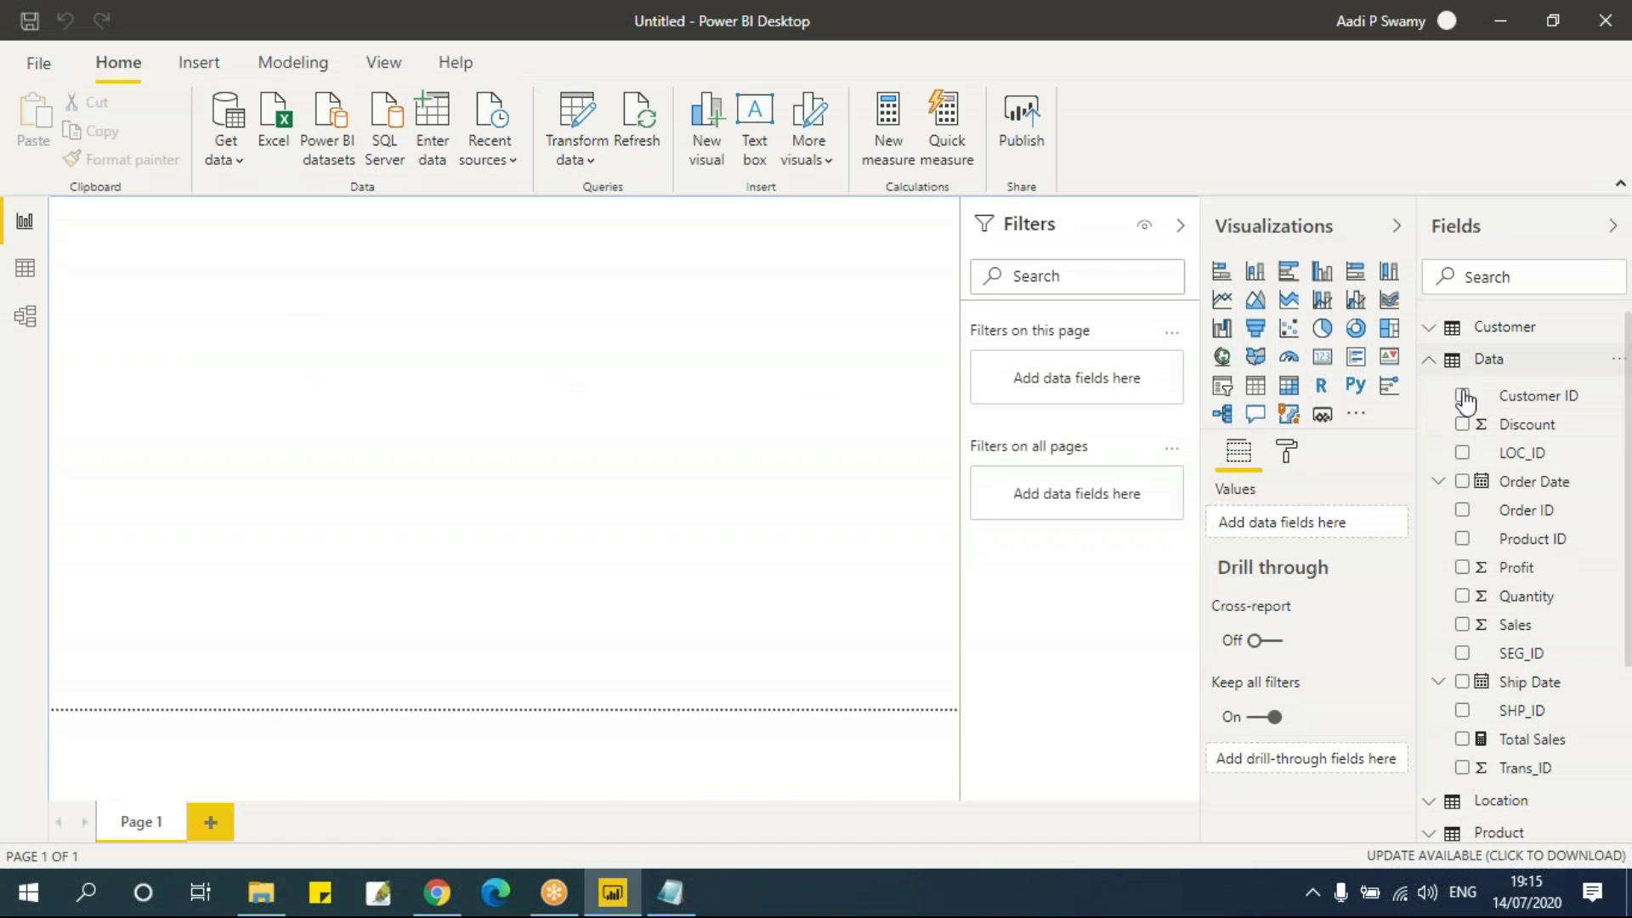
left_click(1436, 368)
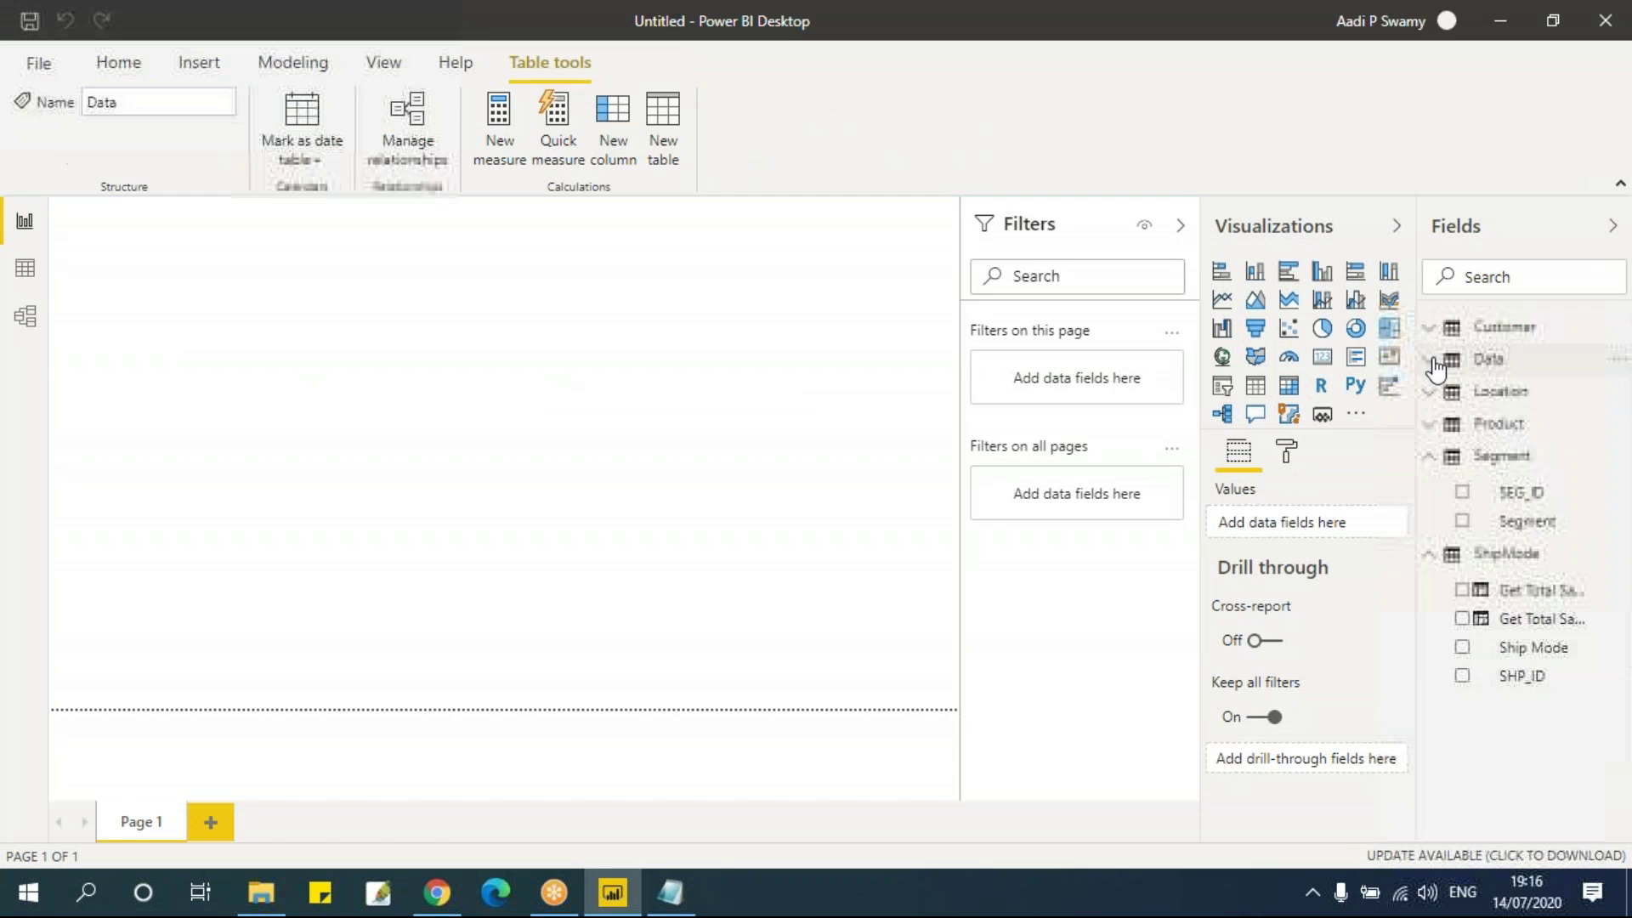
left_click(1442, 459)
left_click(1433, 396)
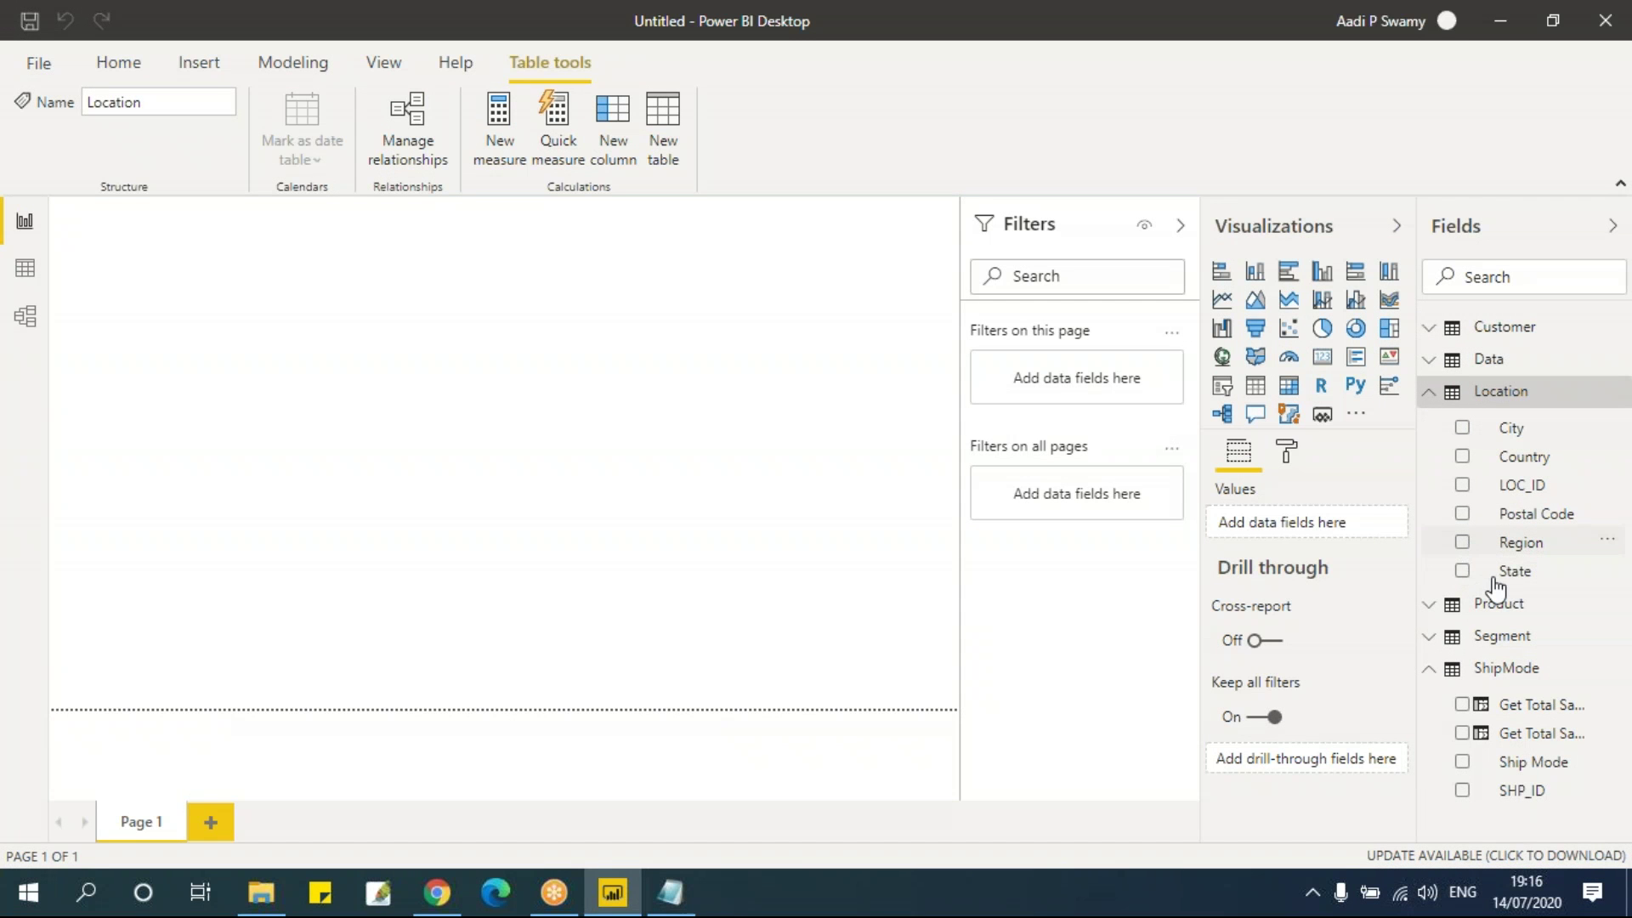
left_click(1463, 544)
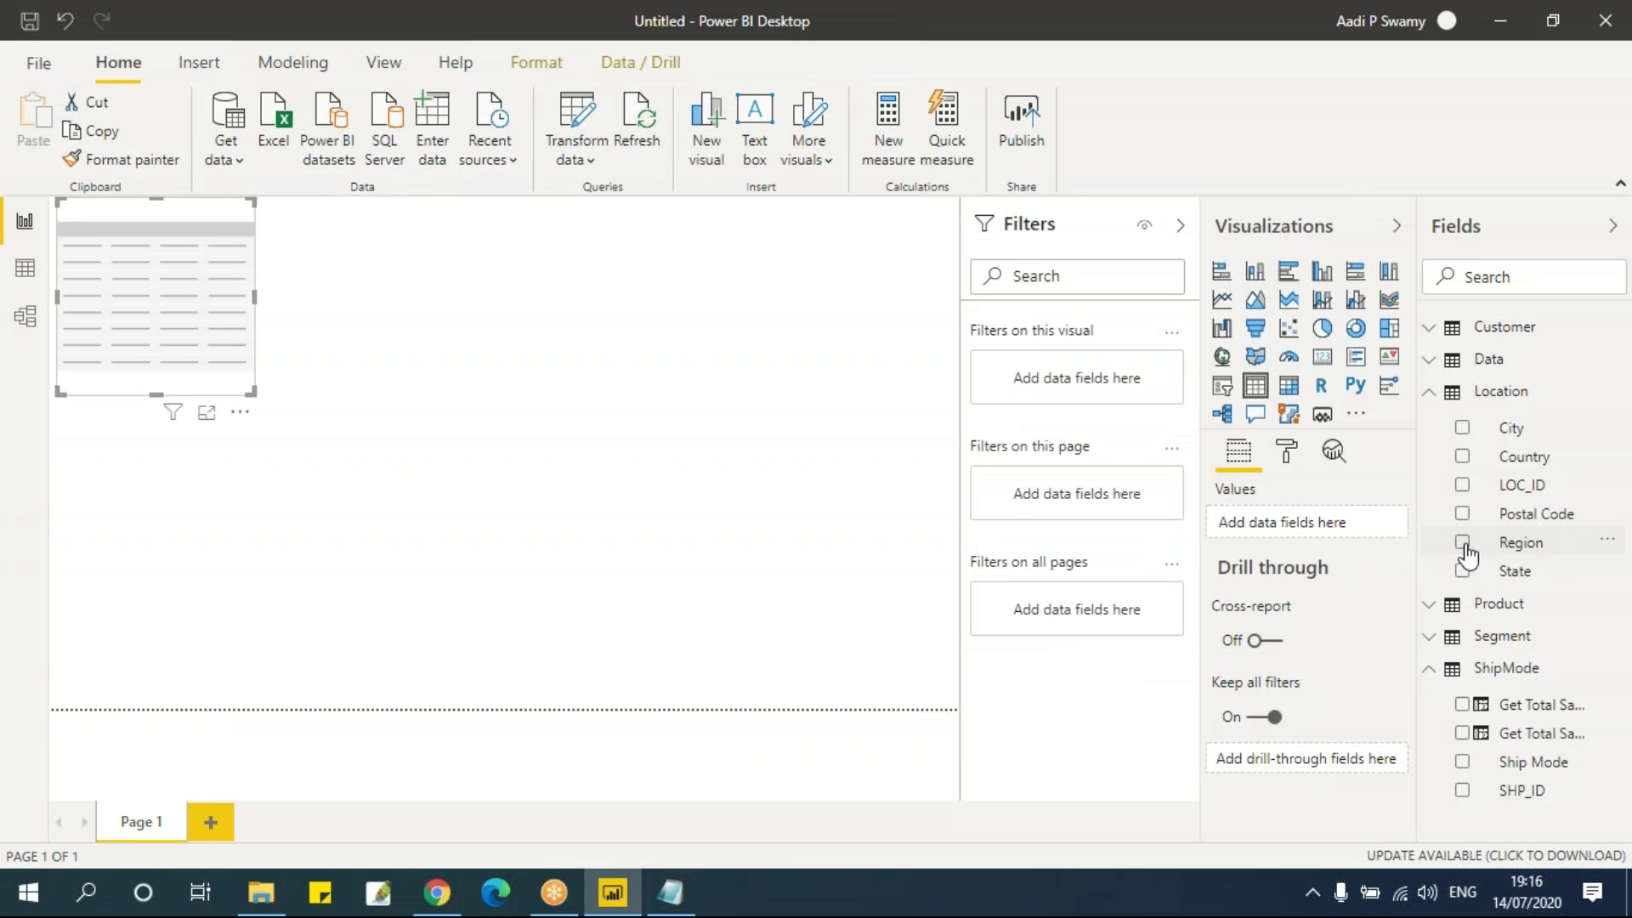
left_click(1431, 389)
left_click(1432, 364)
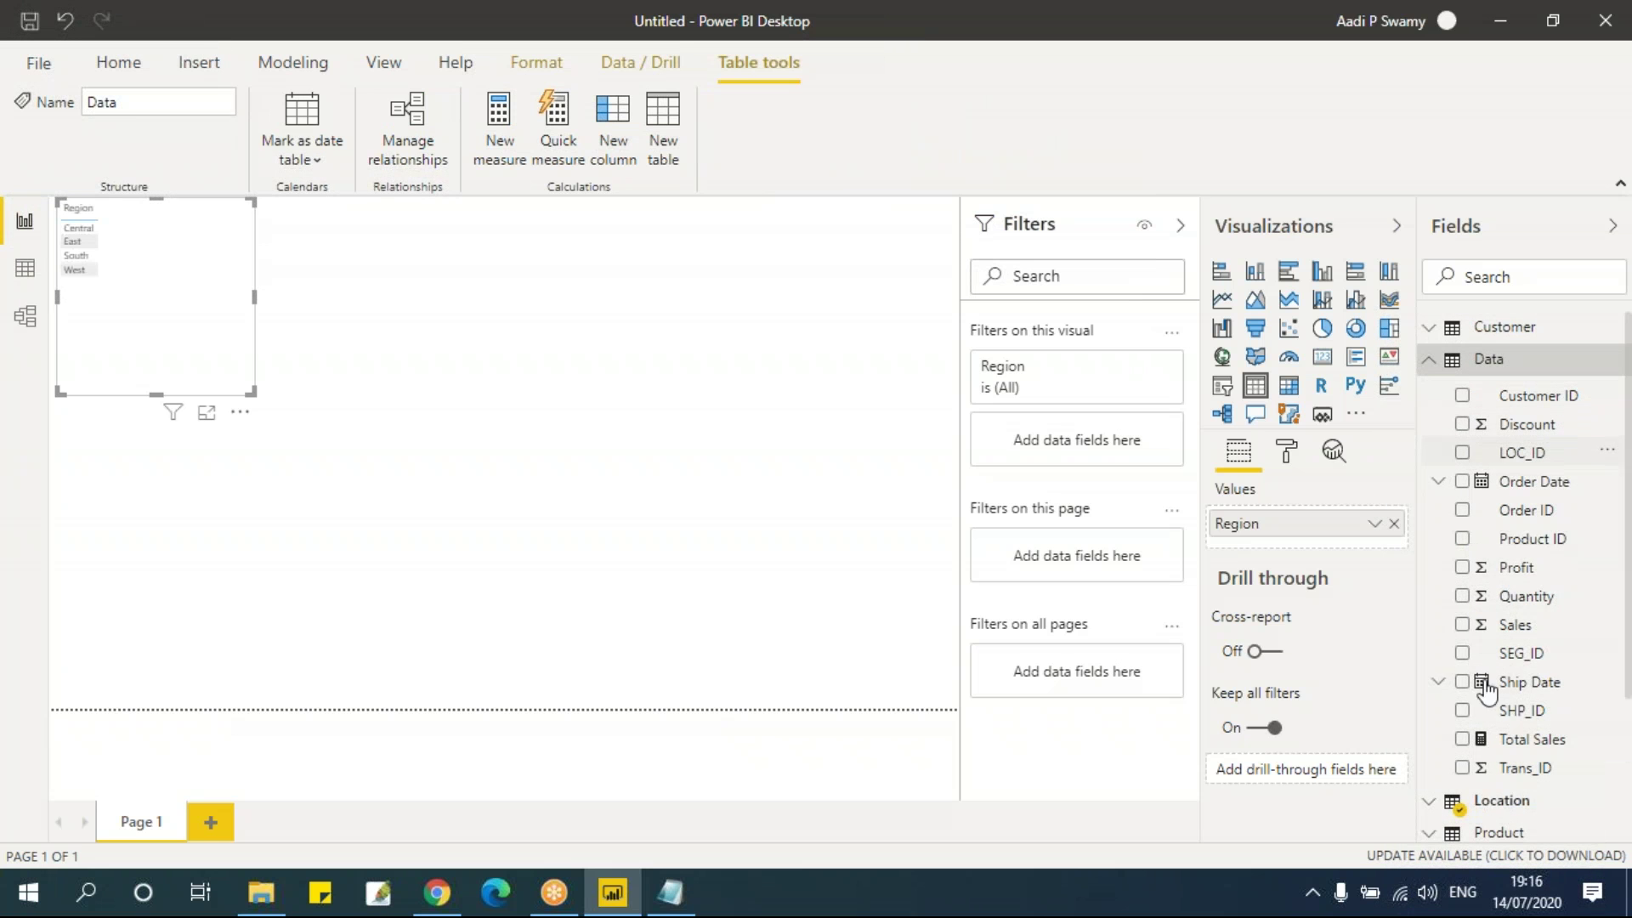
left_click(1462, 625)
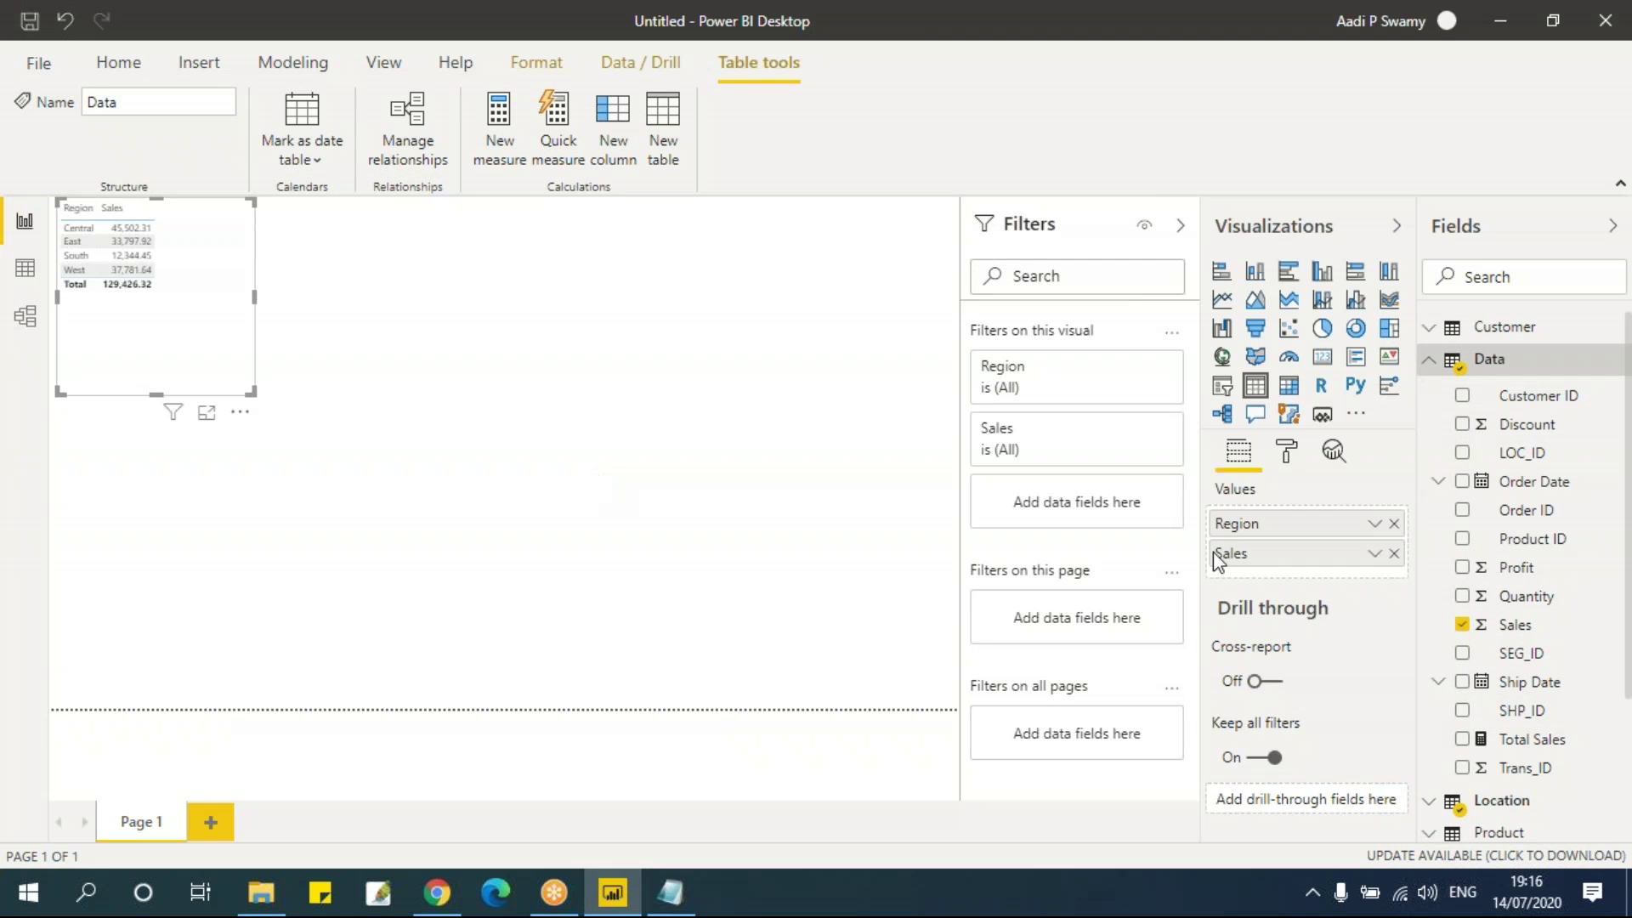
Step: Set the text size of the Region and Sales table visual's column headers to 20 pt
left_click(1286, 451)
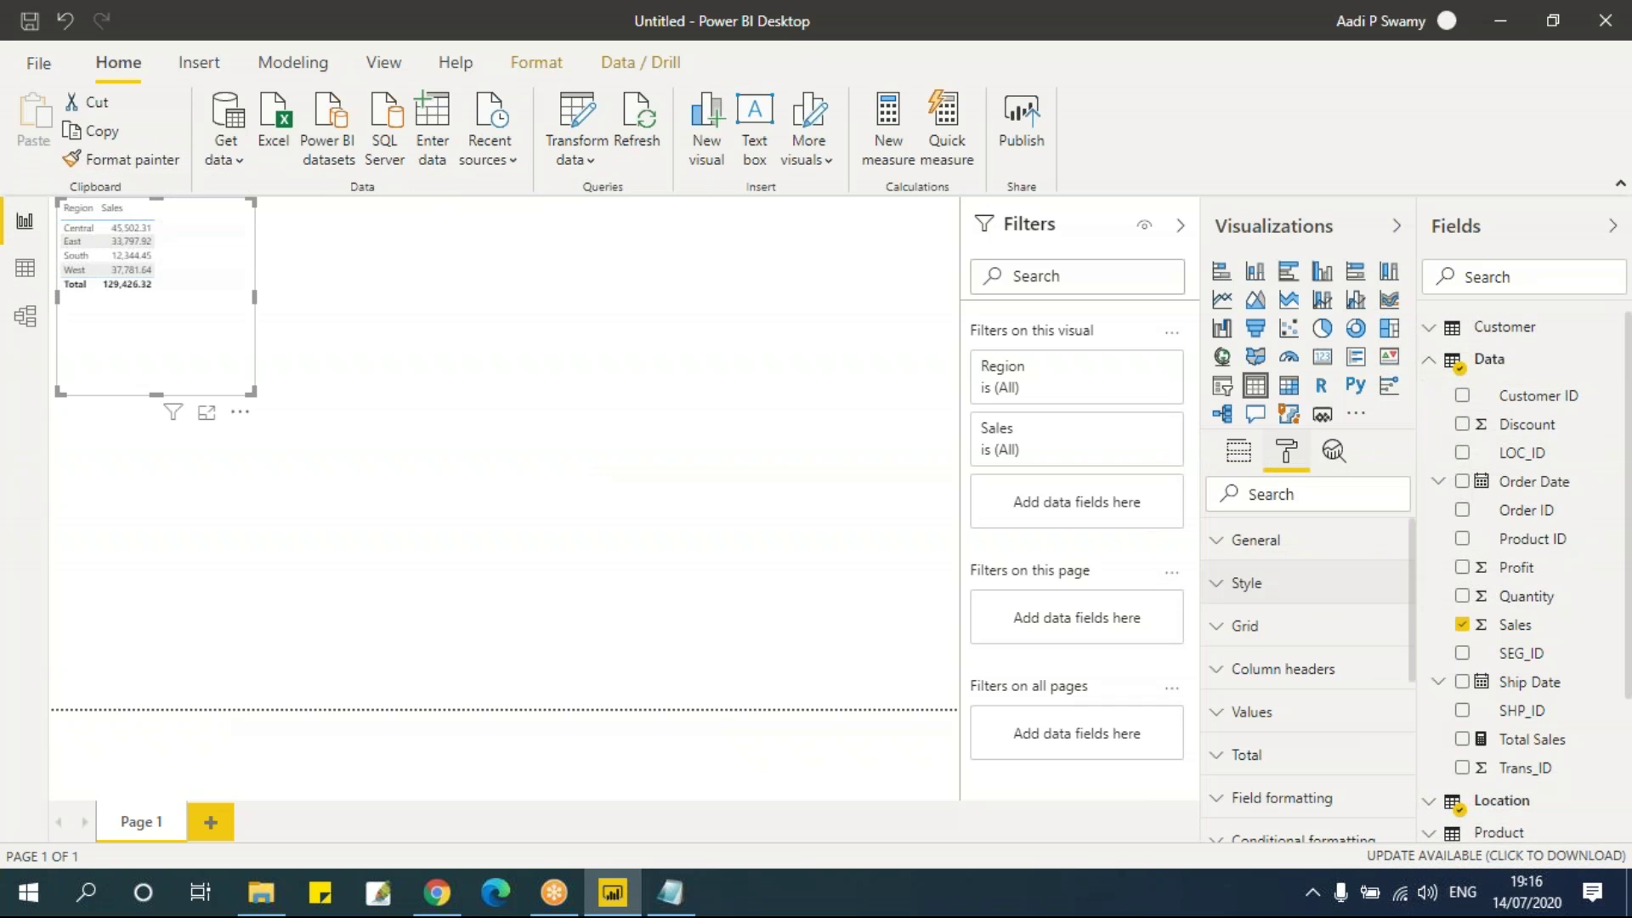
left_click(1296, 684)
scroll(1298, 689, "down", 5)
left_click(1241, 655)
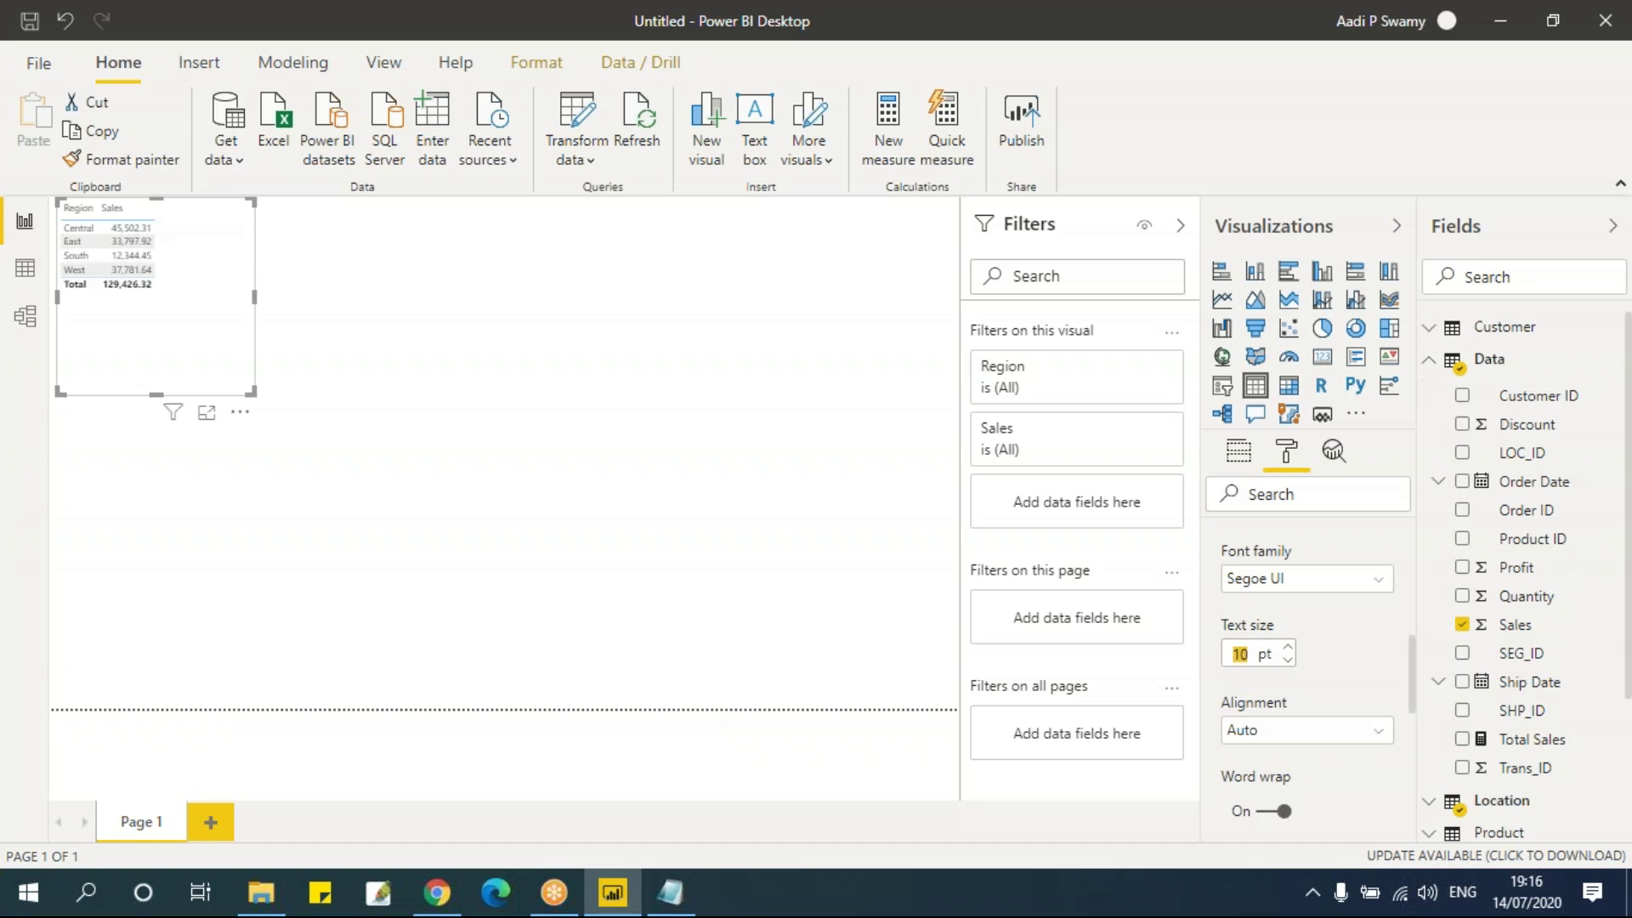
type("20")
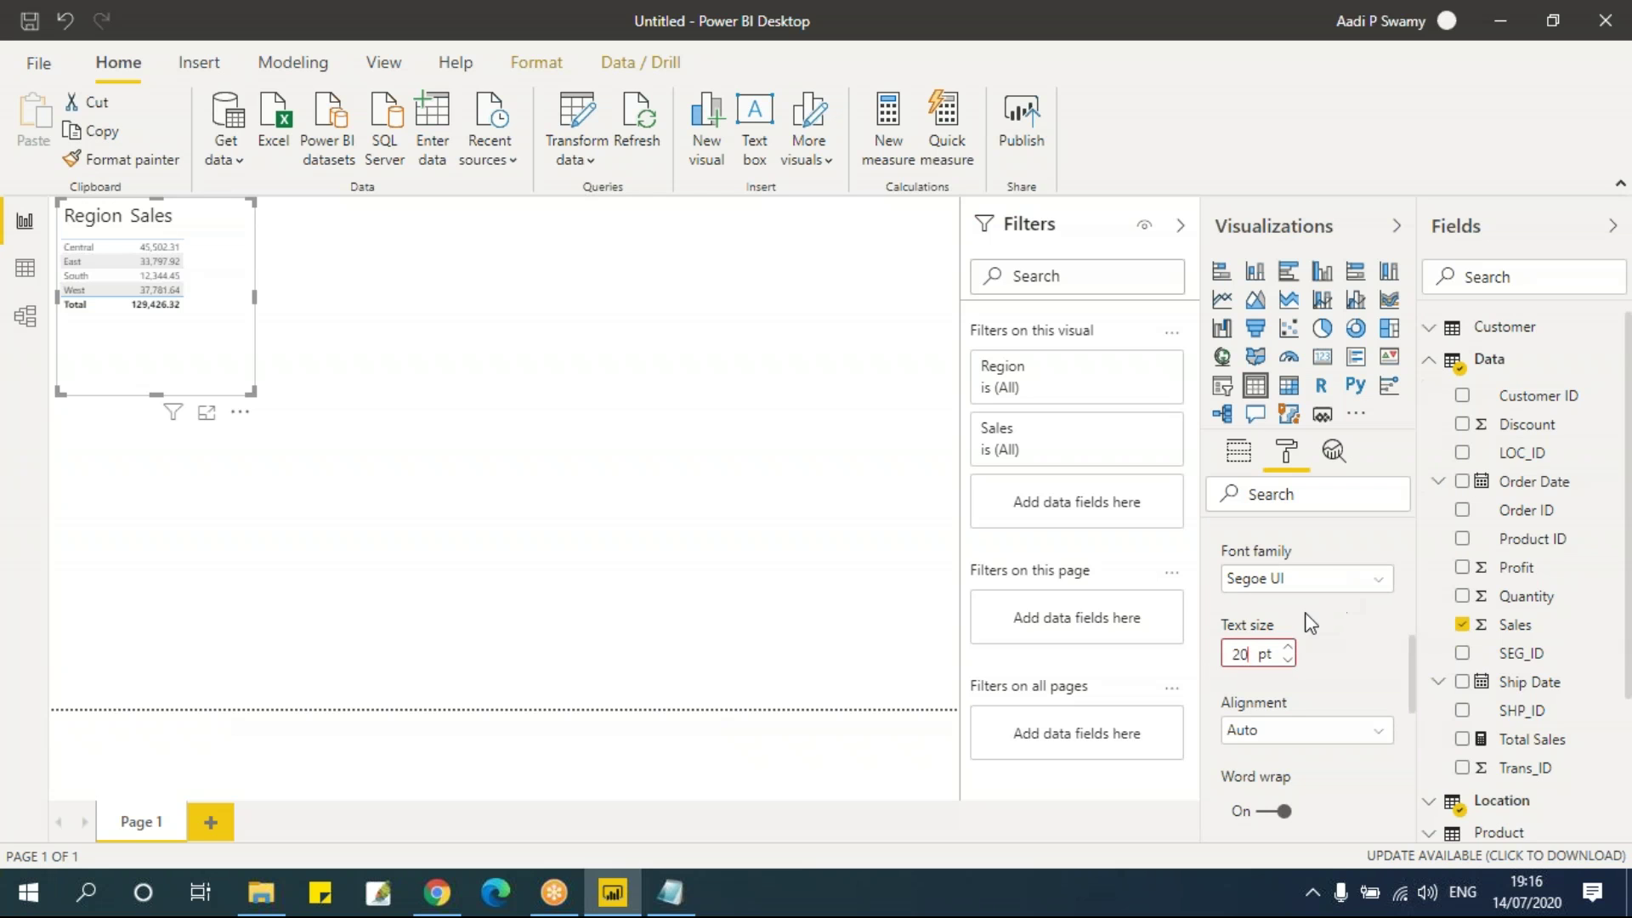
Step: Set the text size of the table visual's values to 20 pt and enlarge the visual on the canvas
scroll(1323, 607, "up", 5)
left_click(1324, 671)
scroll(1327, 672, "down", 2)
left_click(1275, 599)
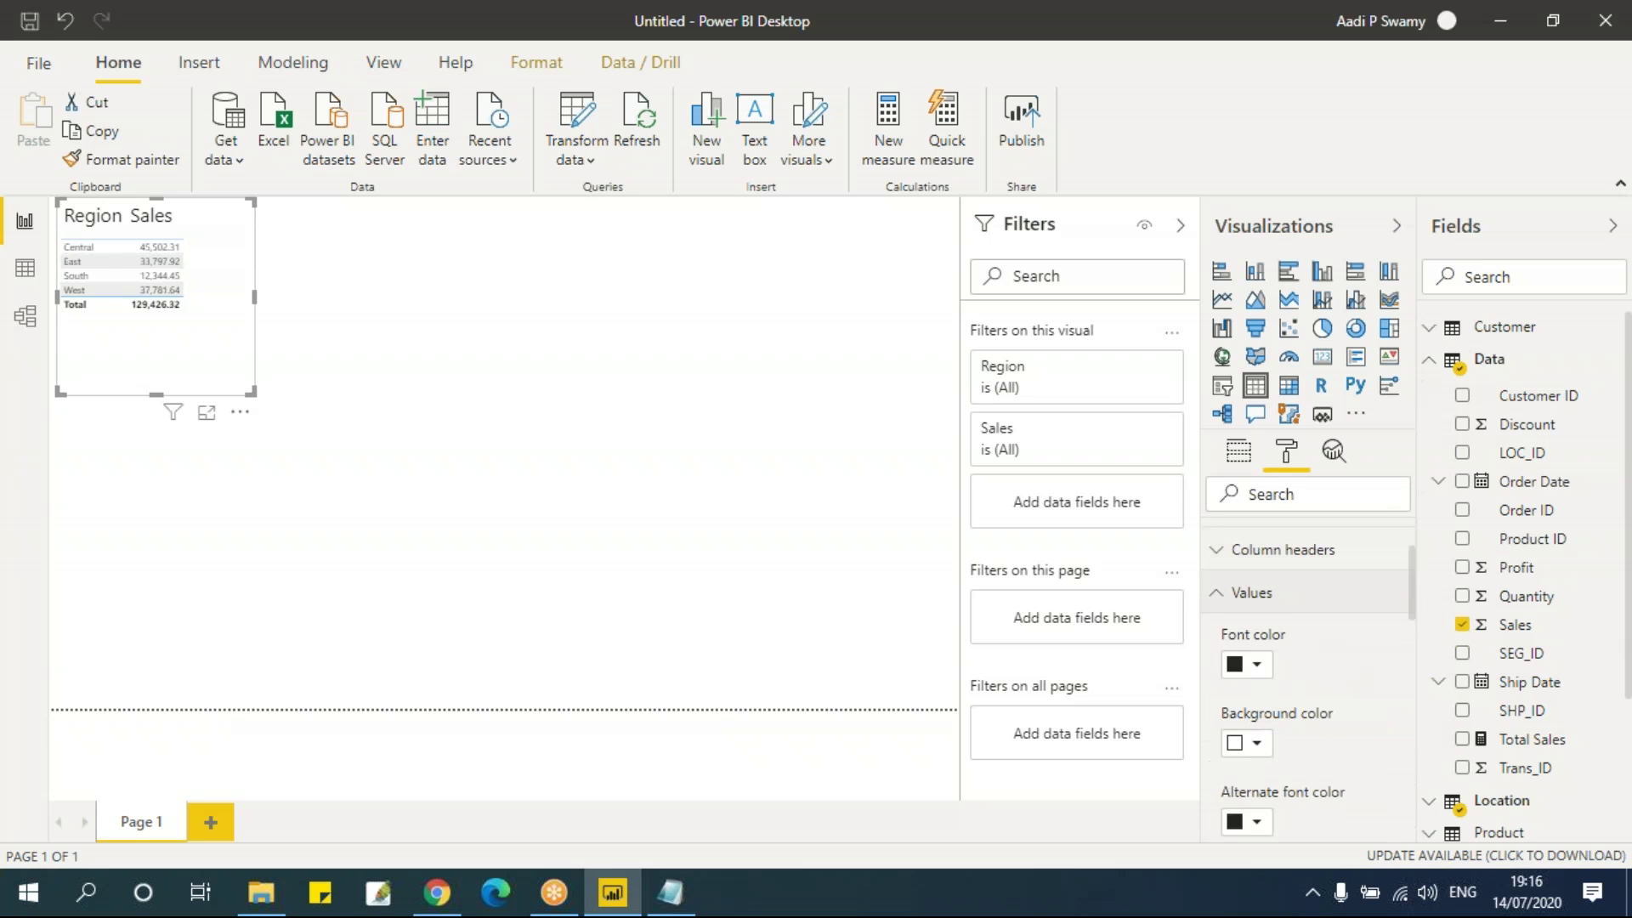
scroll(1309, 663, "down", 1)
scroll(1309, 671, "down", 5)
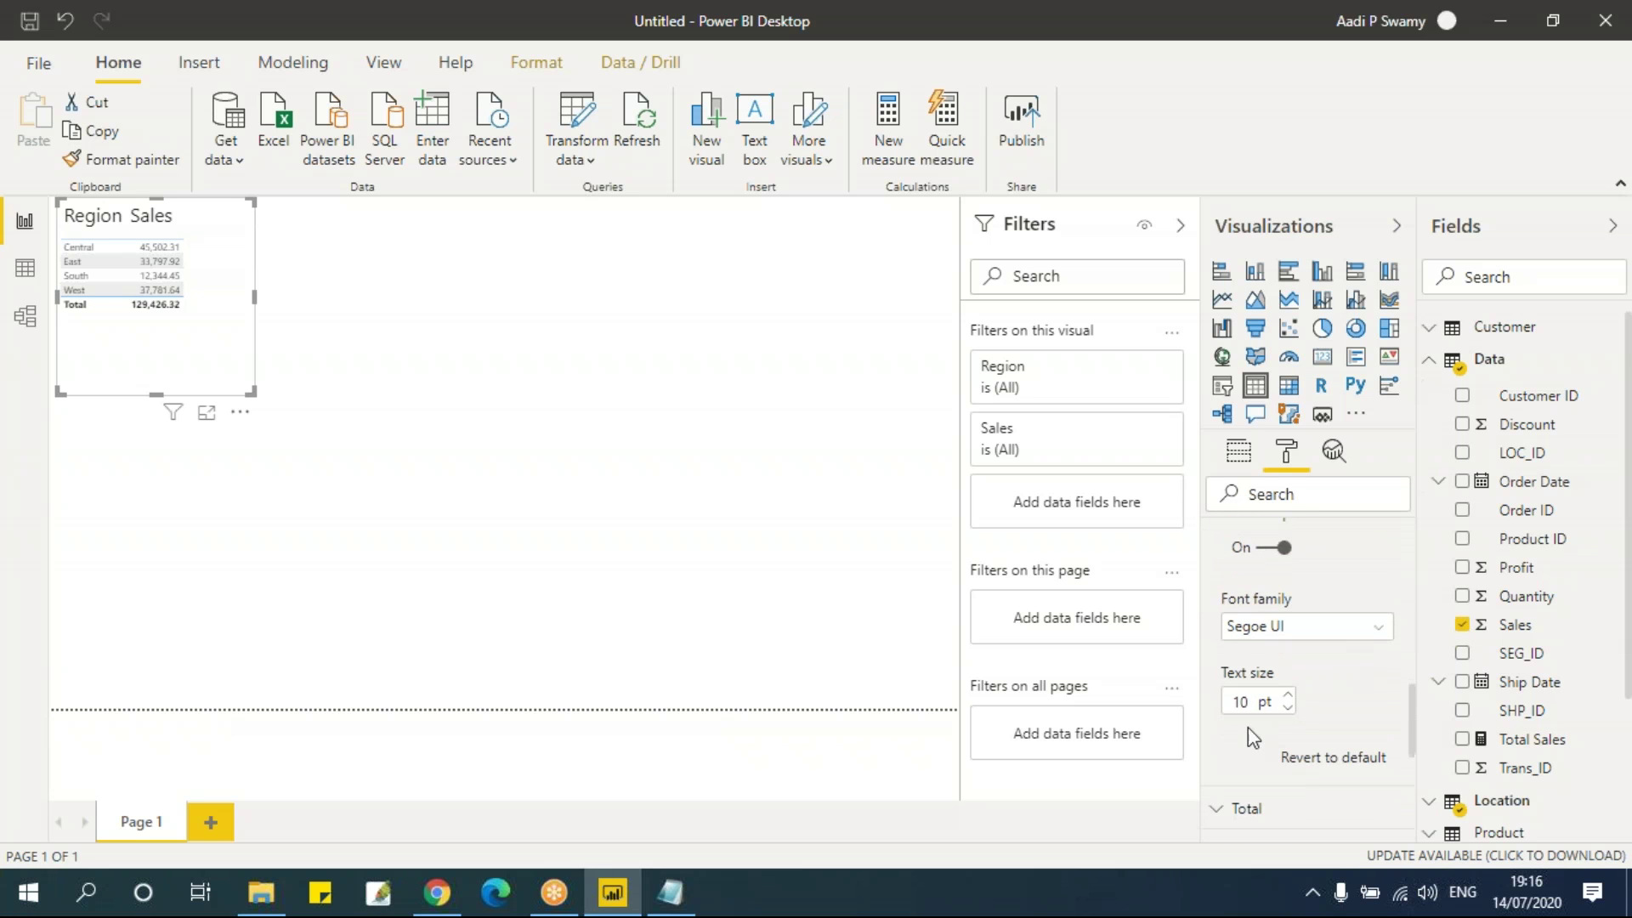
double_click(1247, 704)
type("2")
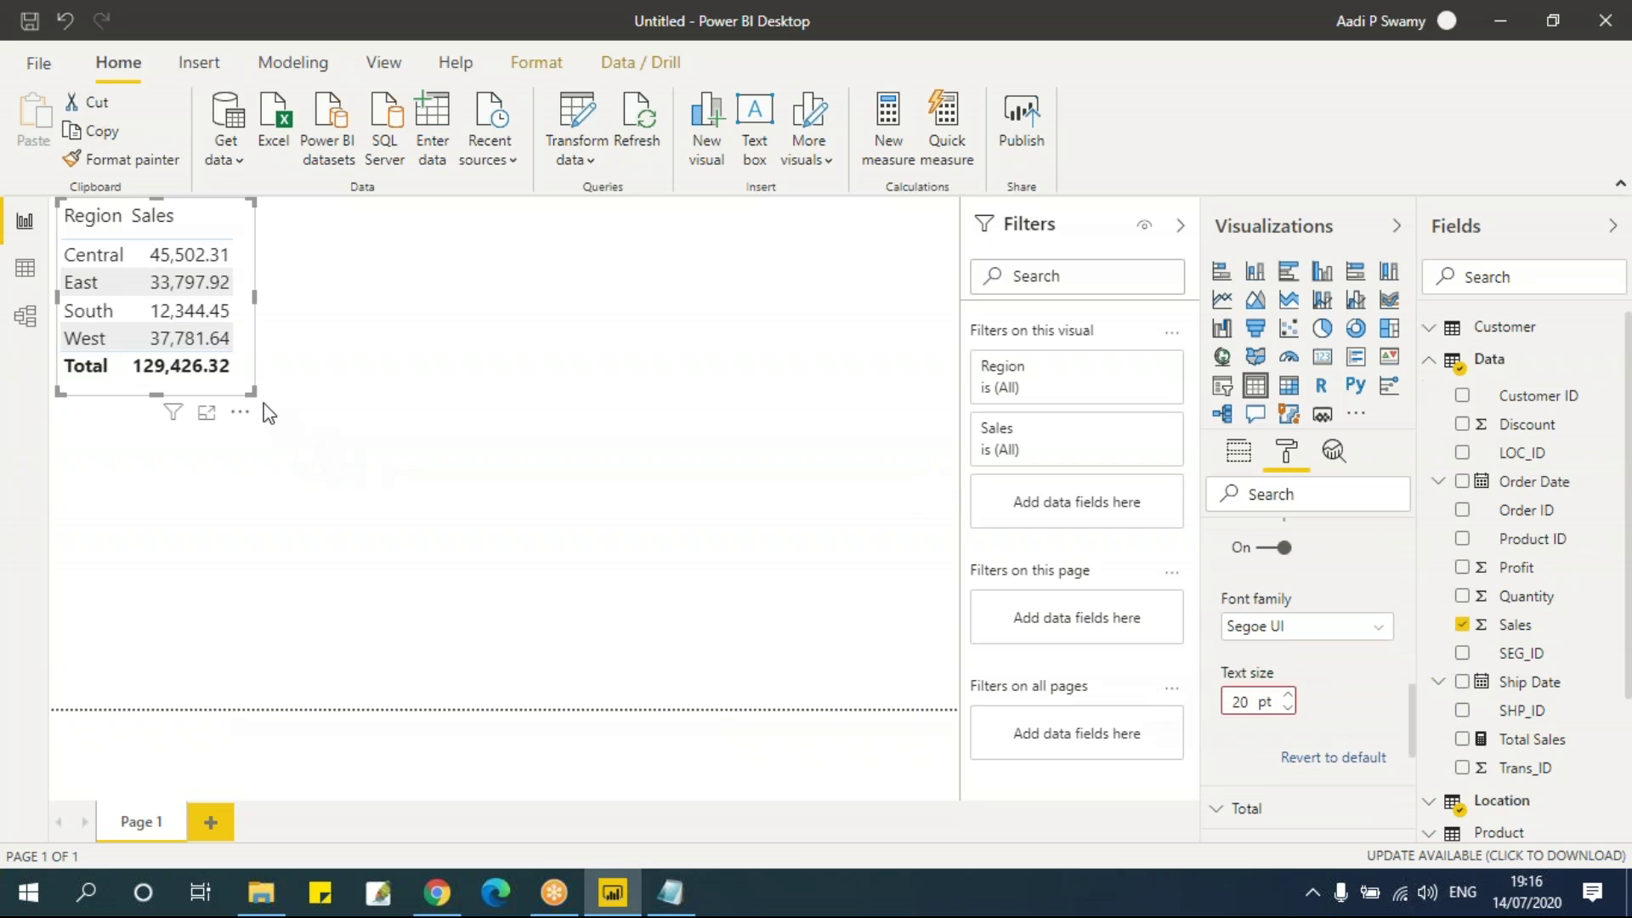
left_click_drag(253, 393, 361, 470)
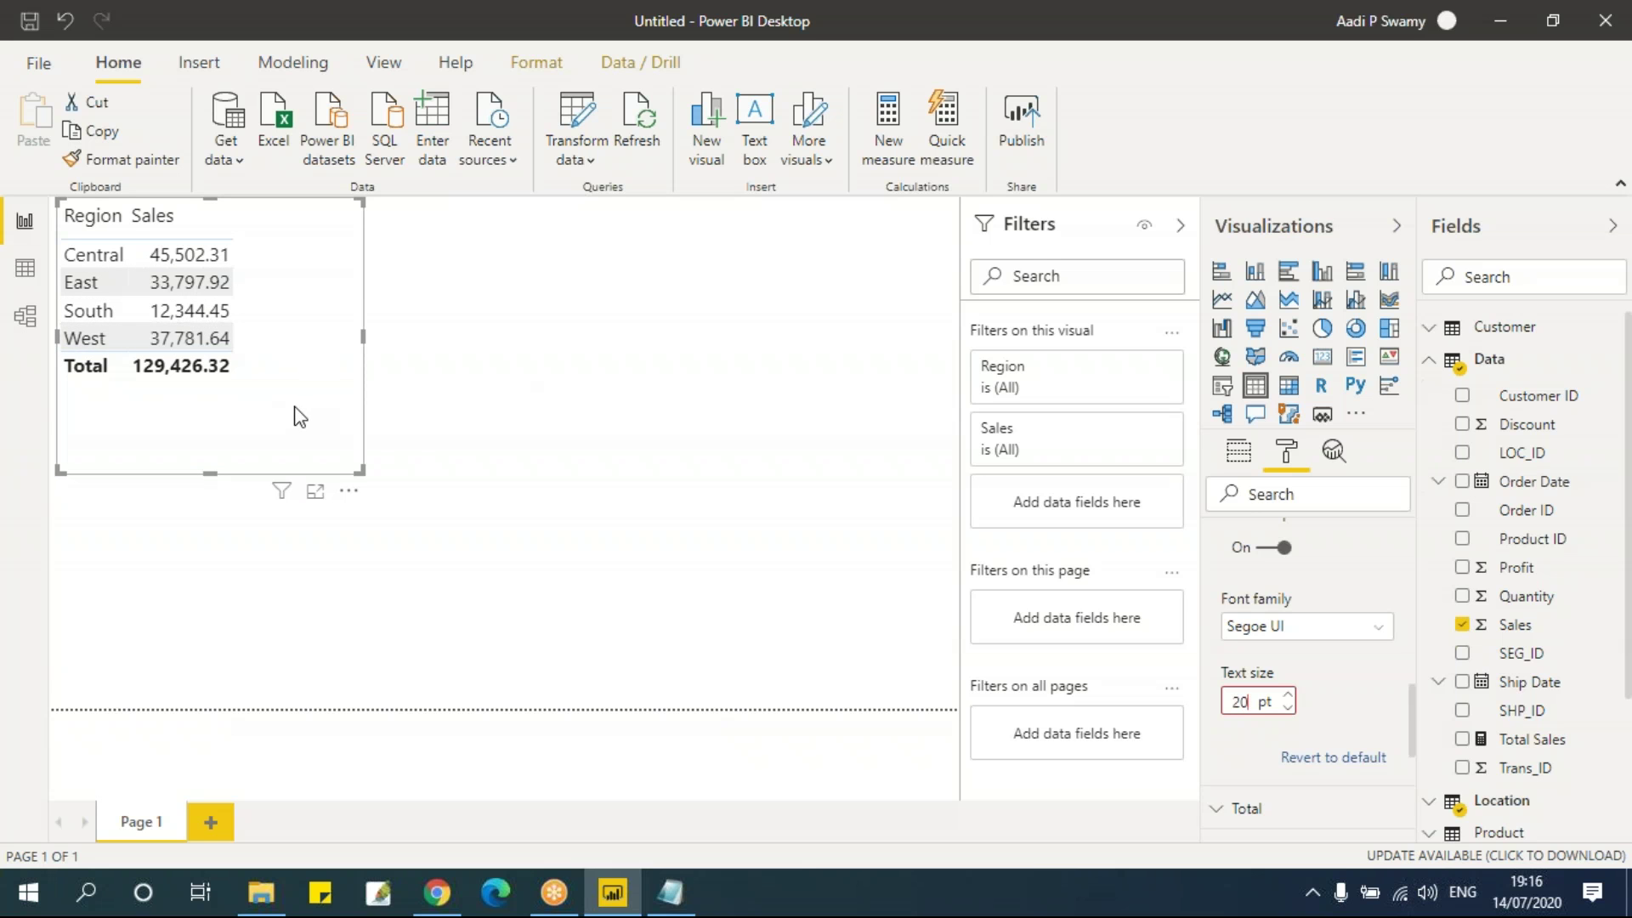
Step: Check the DAX Functions notes in Notepad, and open the Segment table in Power BI's Data view
key("alt+Tab")
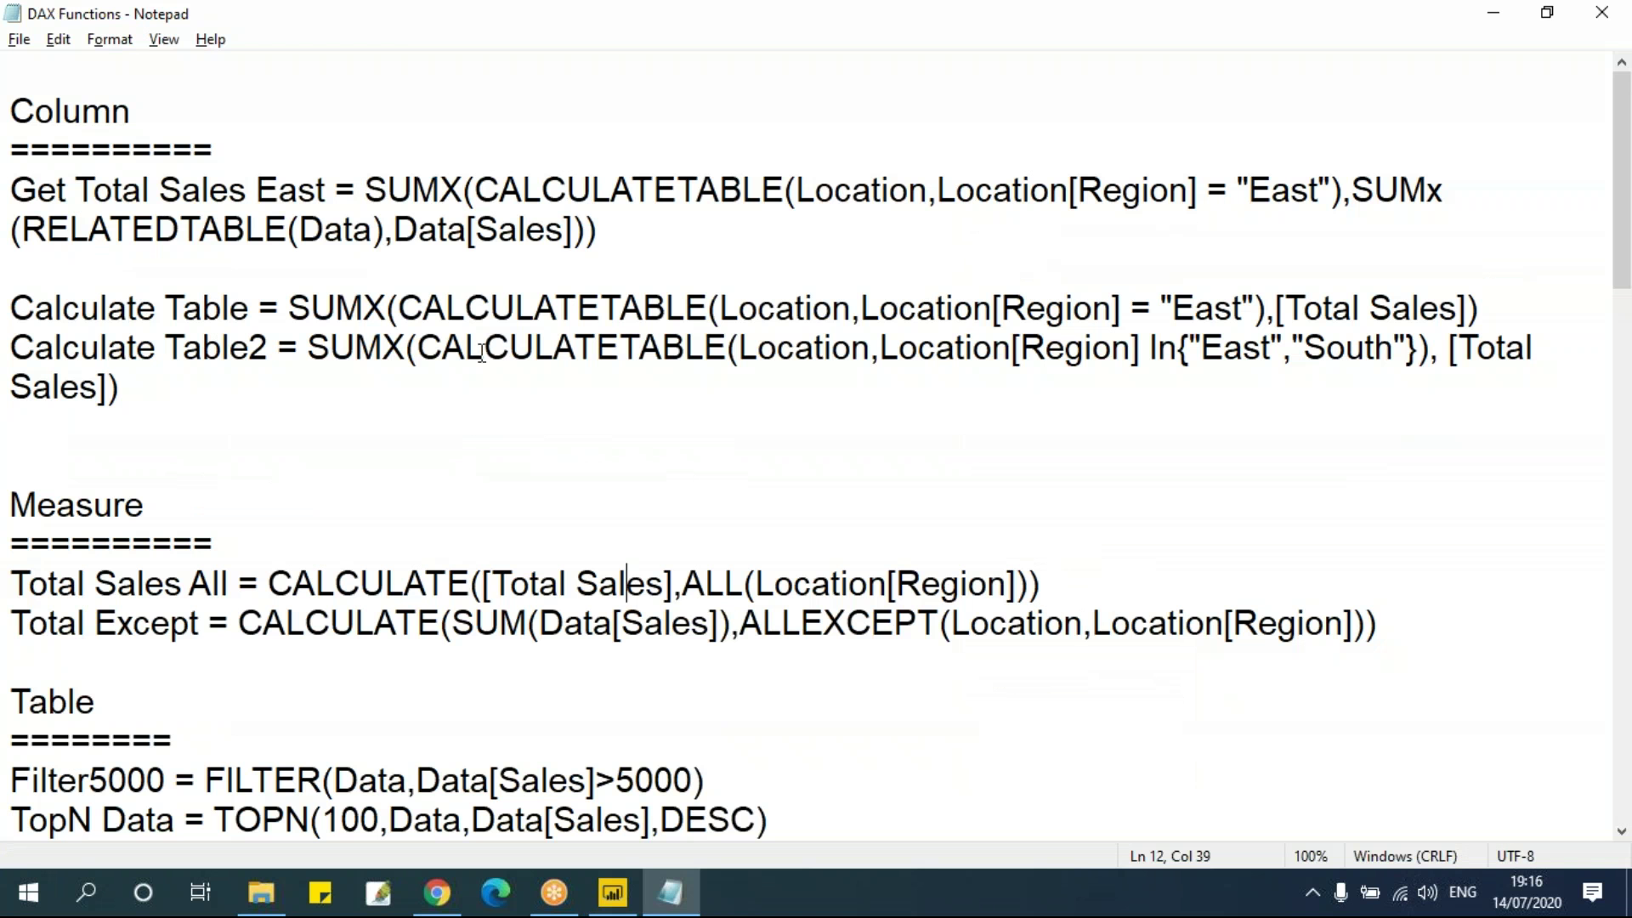
key("alt+Tab")
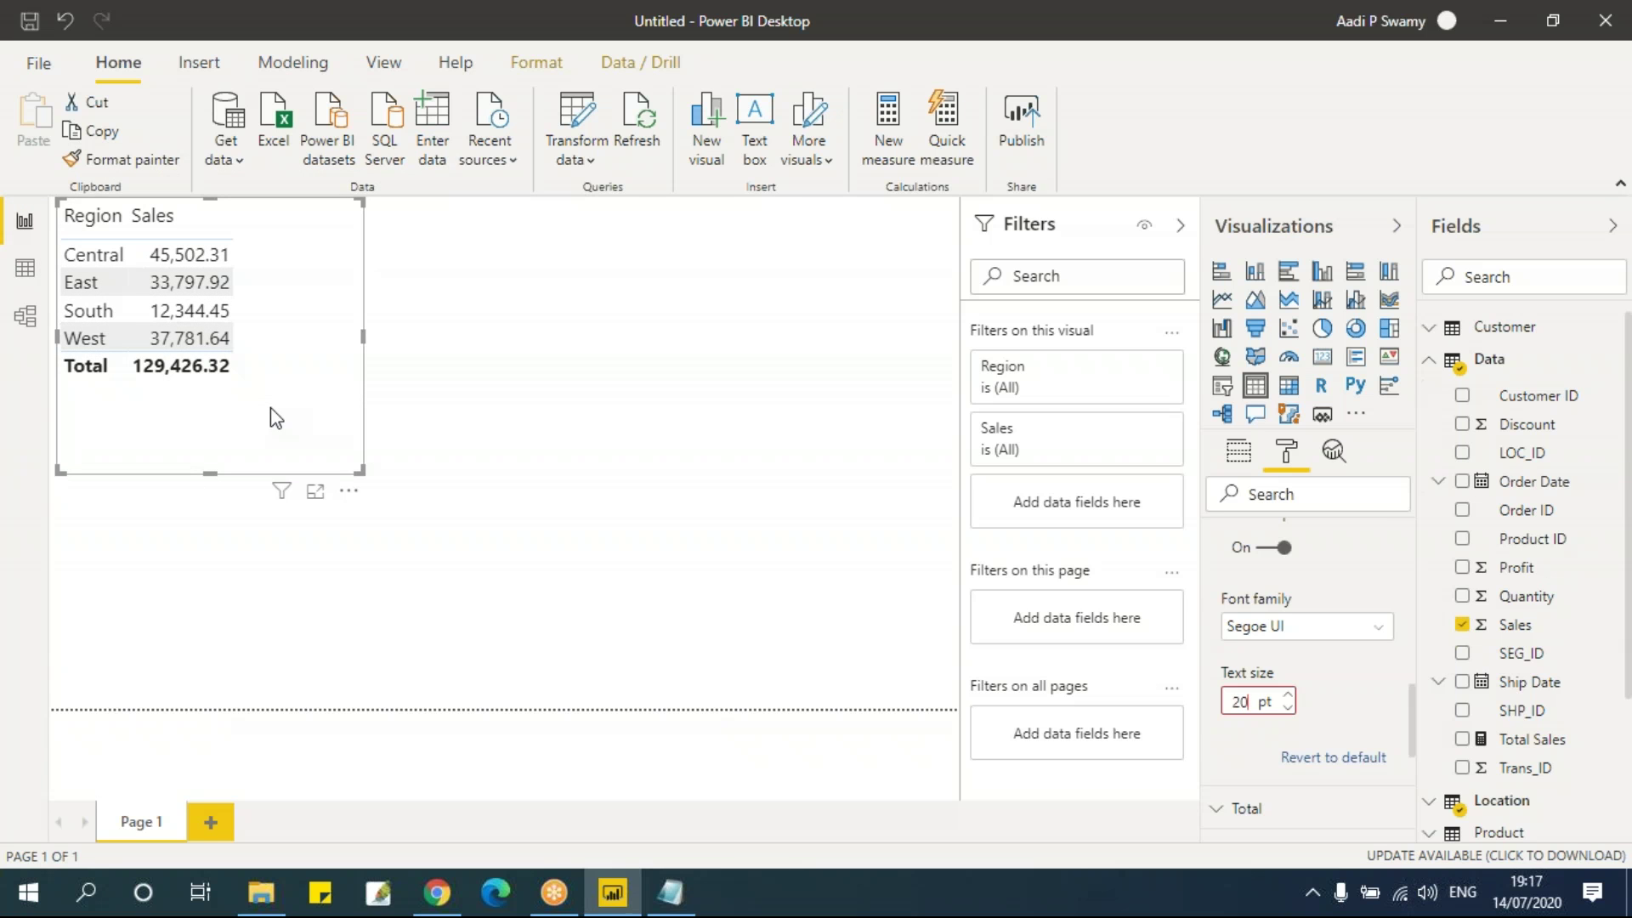
left_click(1431, 362)
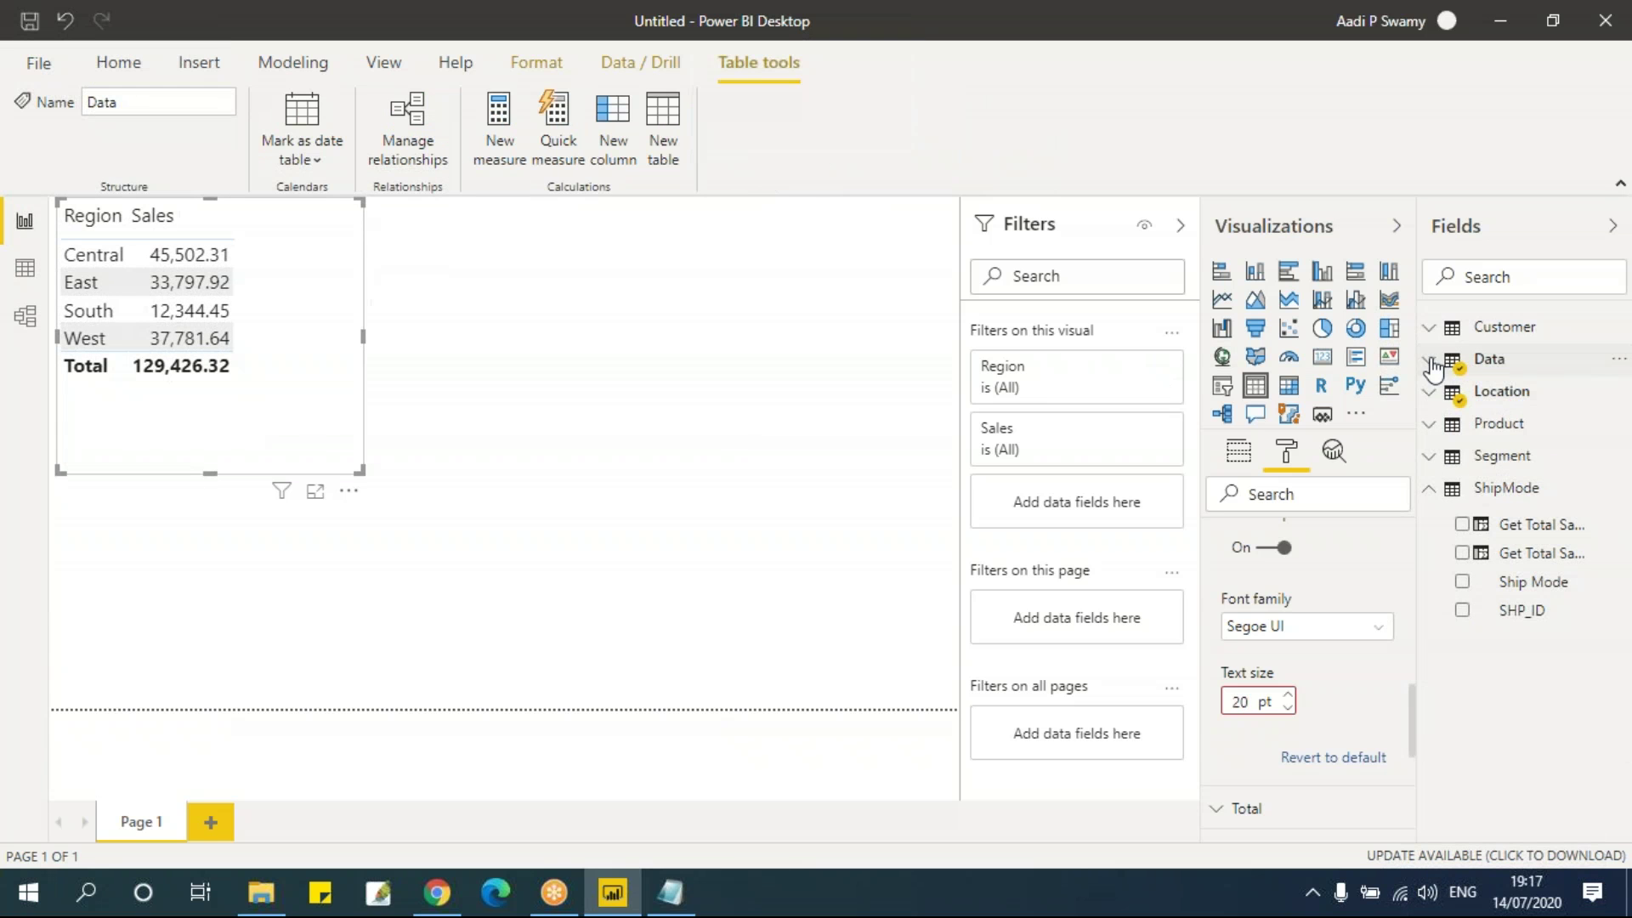
left_click(1503, 459)
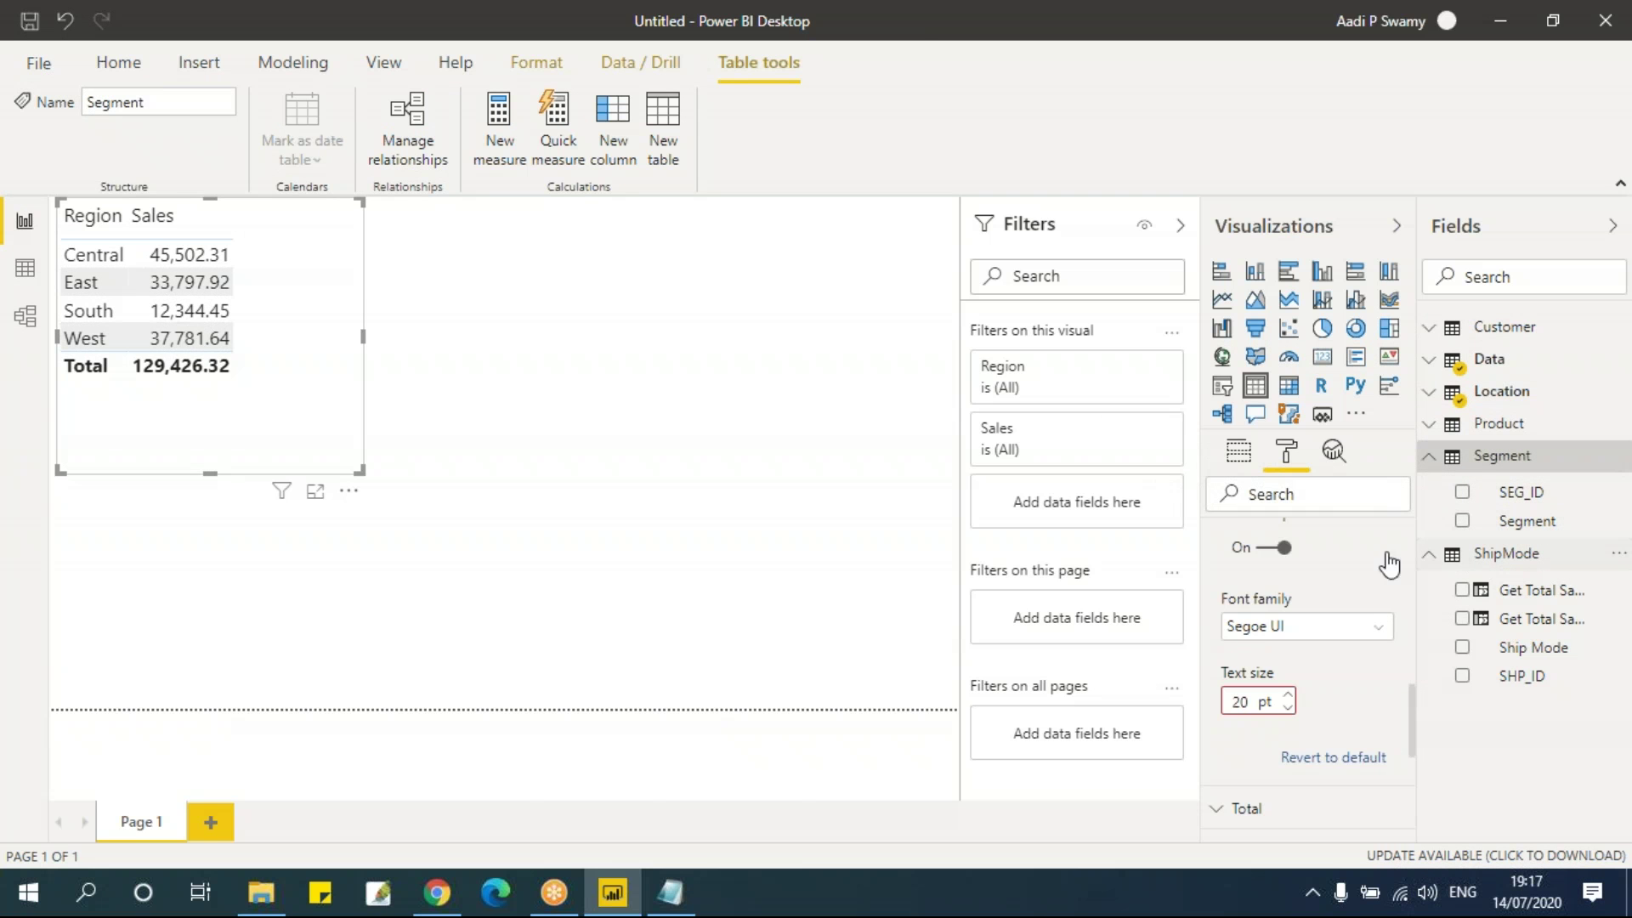
left_click(25, 268)
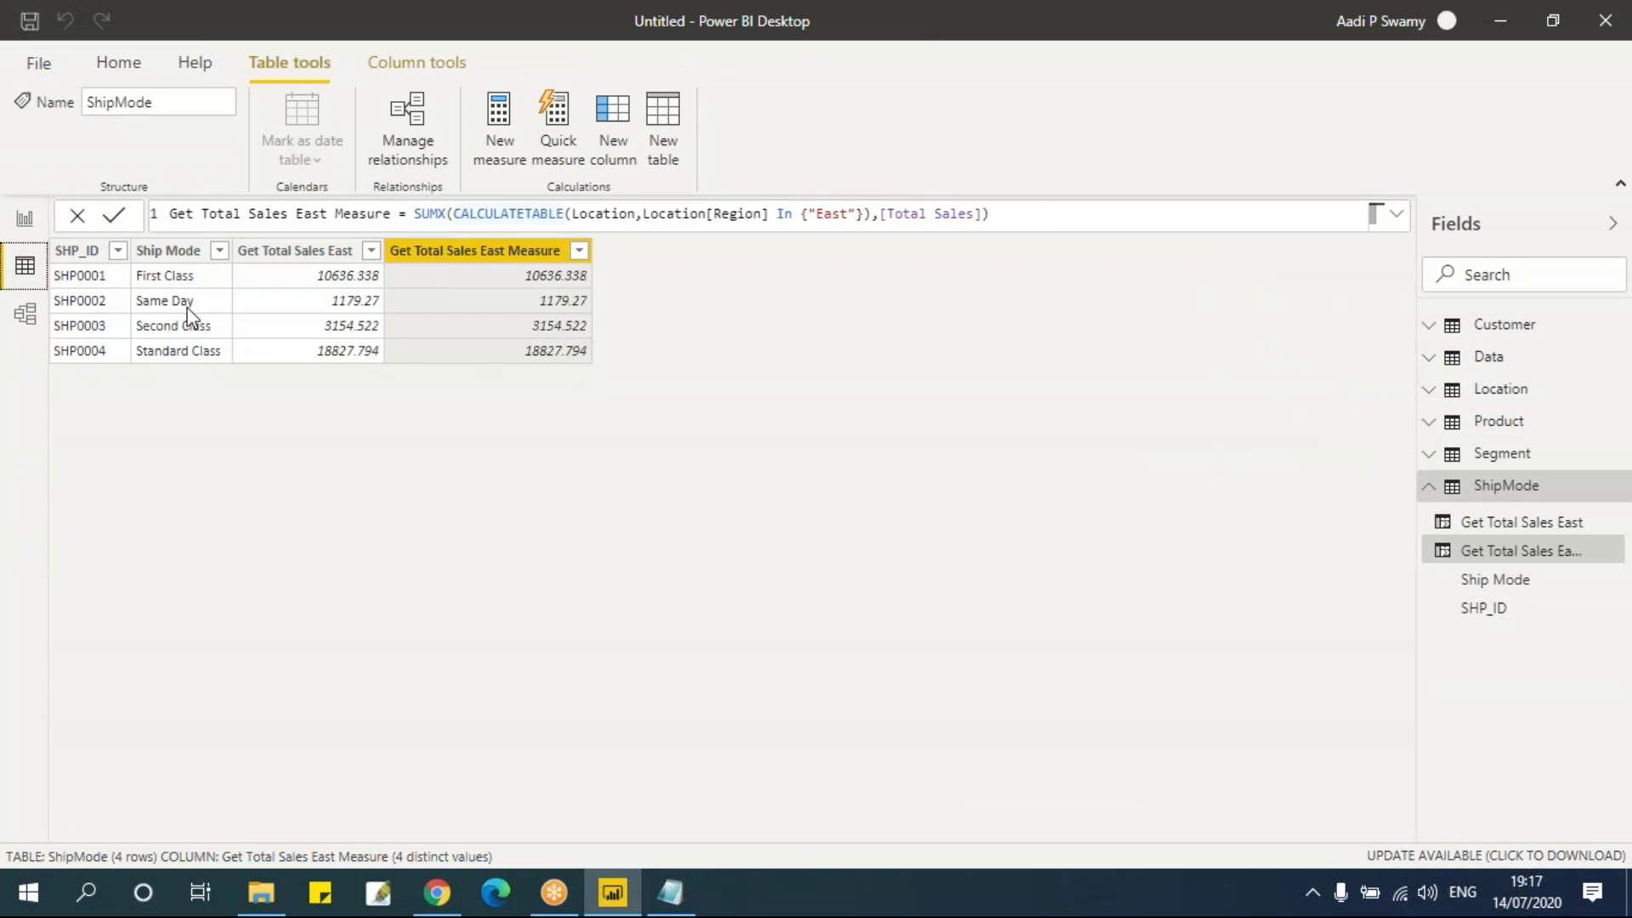
left_click(1429, 485)
left_click(1503, 456)
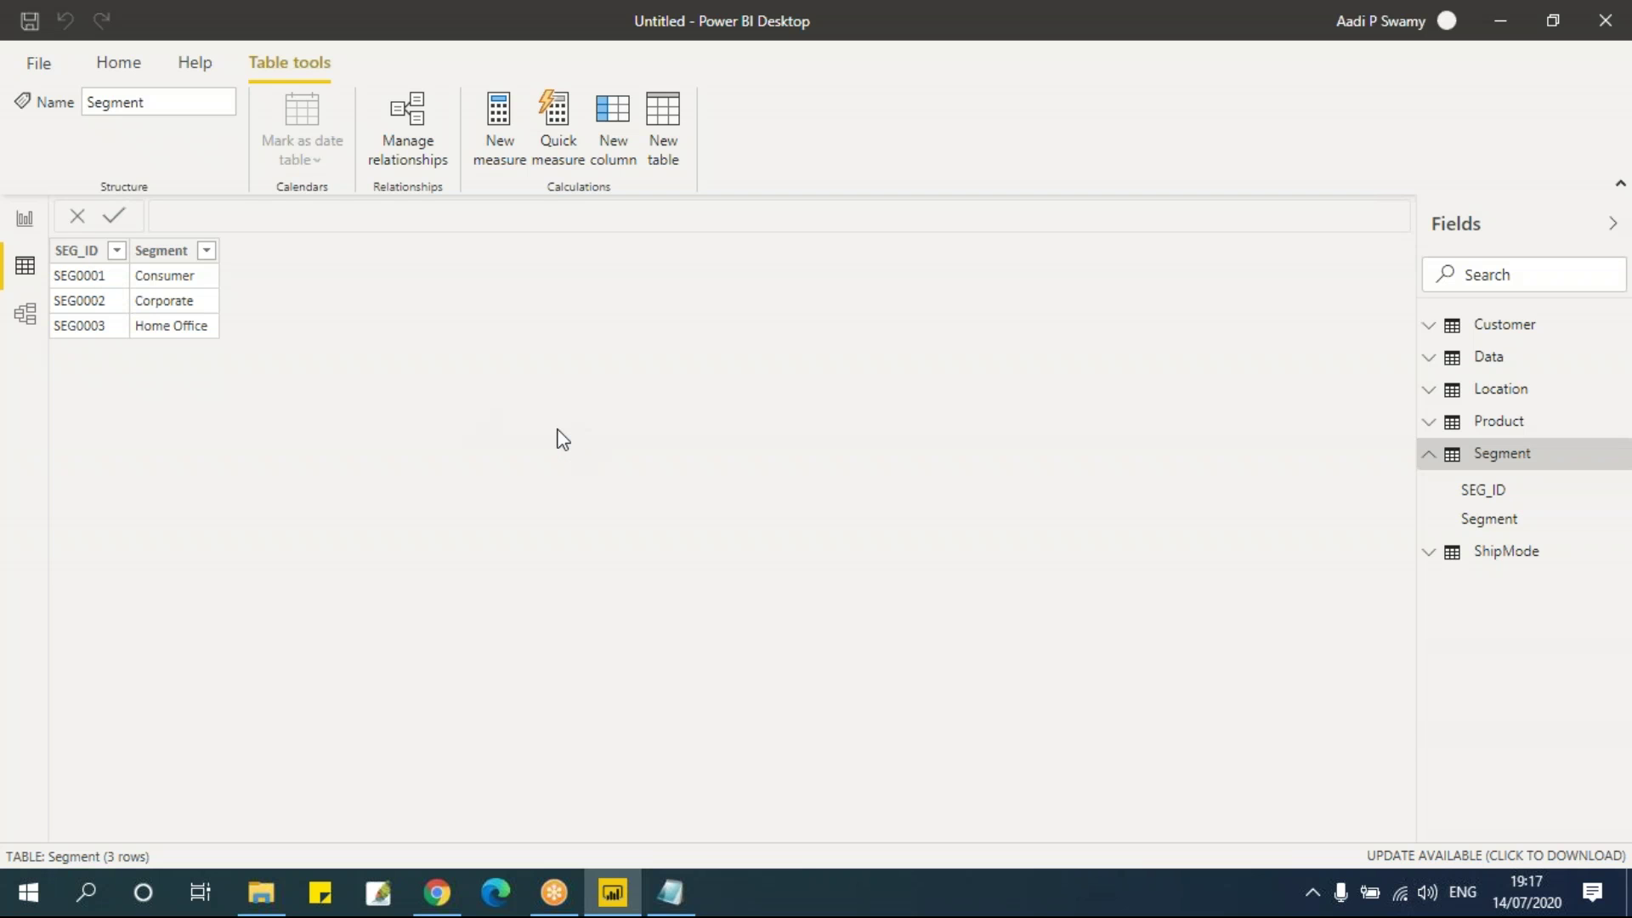
Step: Switch to Notepad and examine the ALL(Location[Region]) argument of the Total Sales All measure
key("alt+Tab")
left_click(745, 583)
left_click_drag(686, 574, 1034, 585)
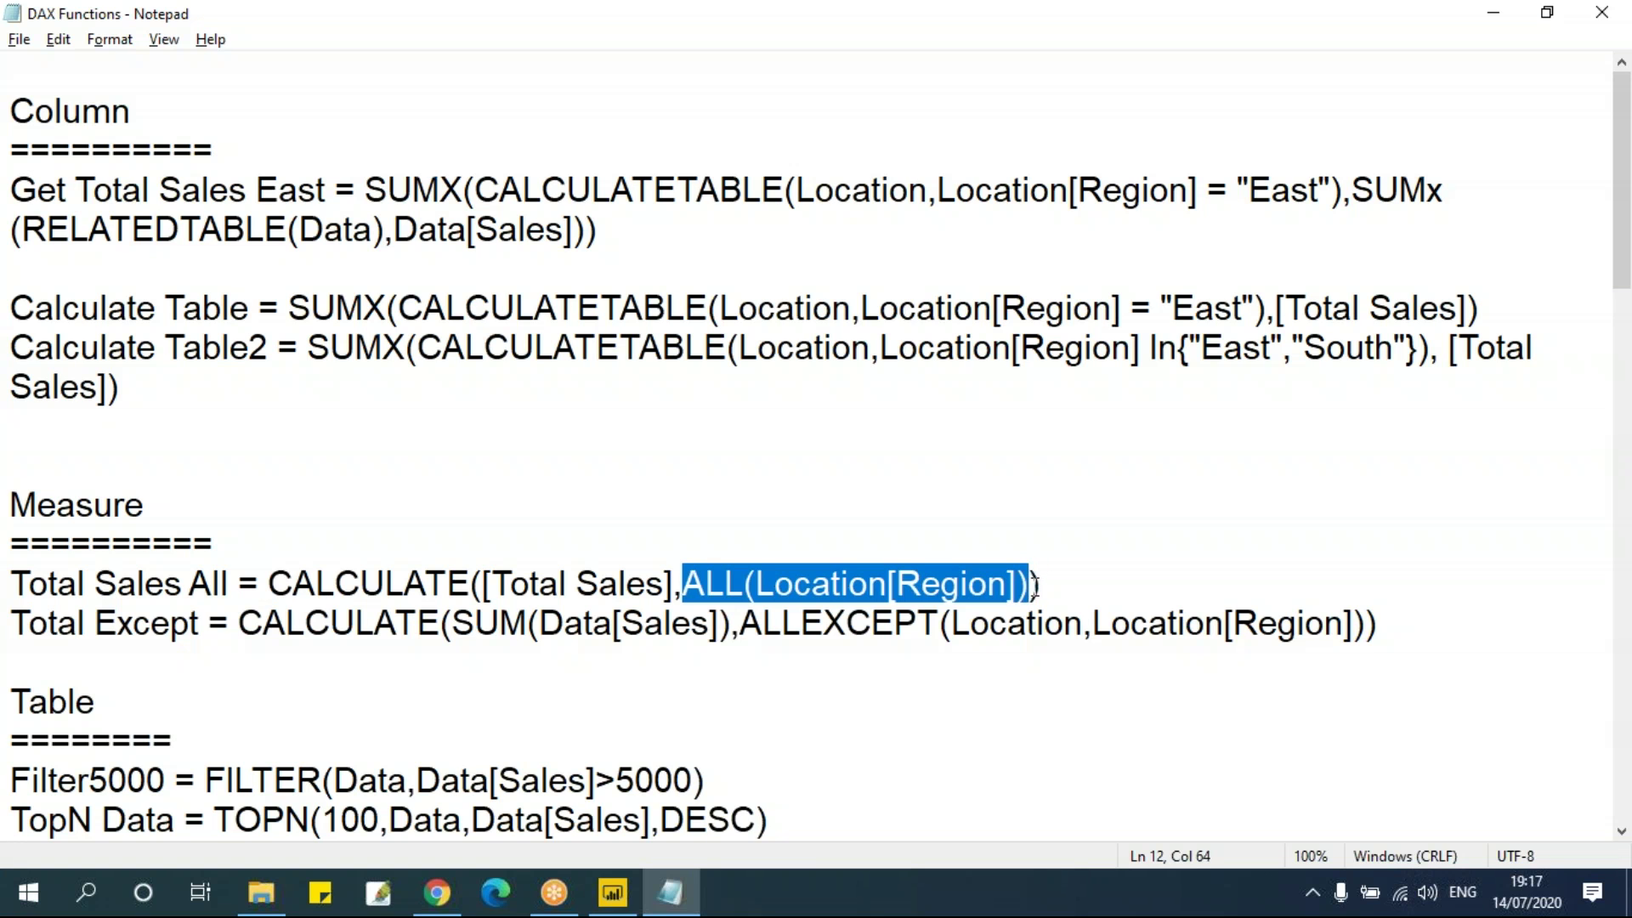
left_click(810, 585)
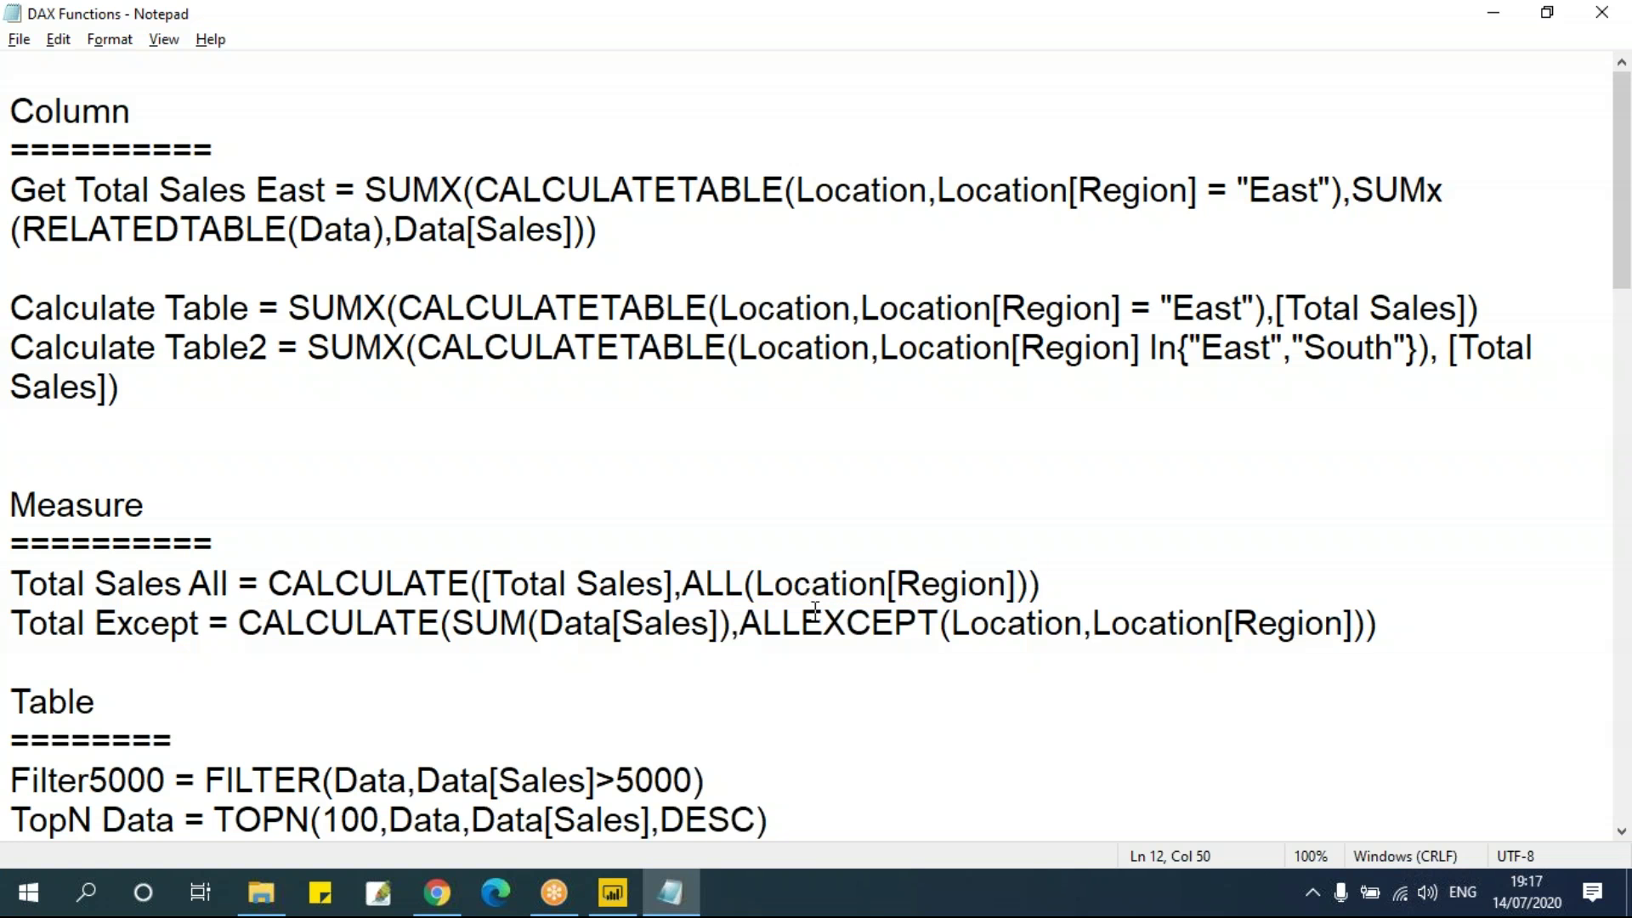
Step: Back on the Power BI report page, add State from Location between Region and Sales in the table visual, and enlarge the visual
key("alt+Tab")
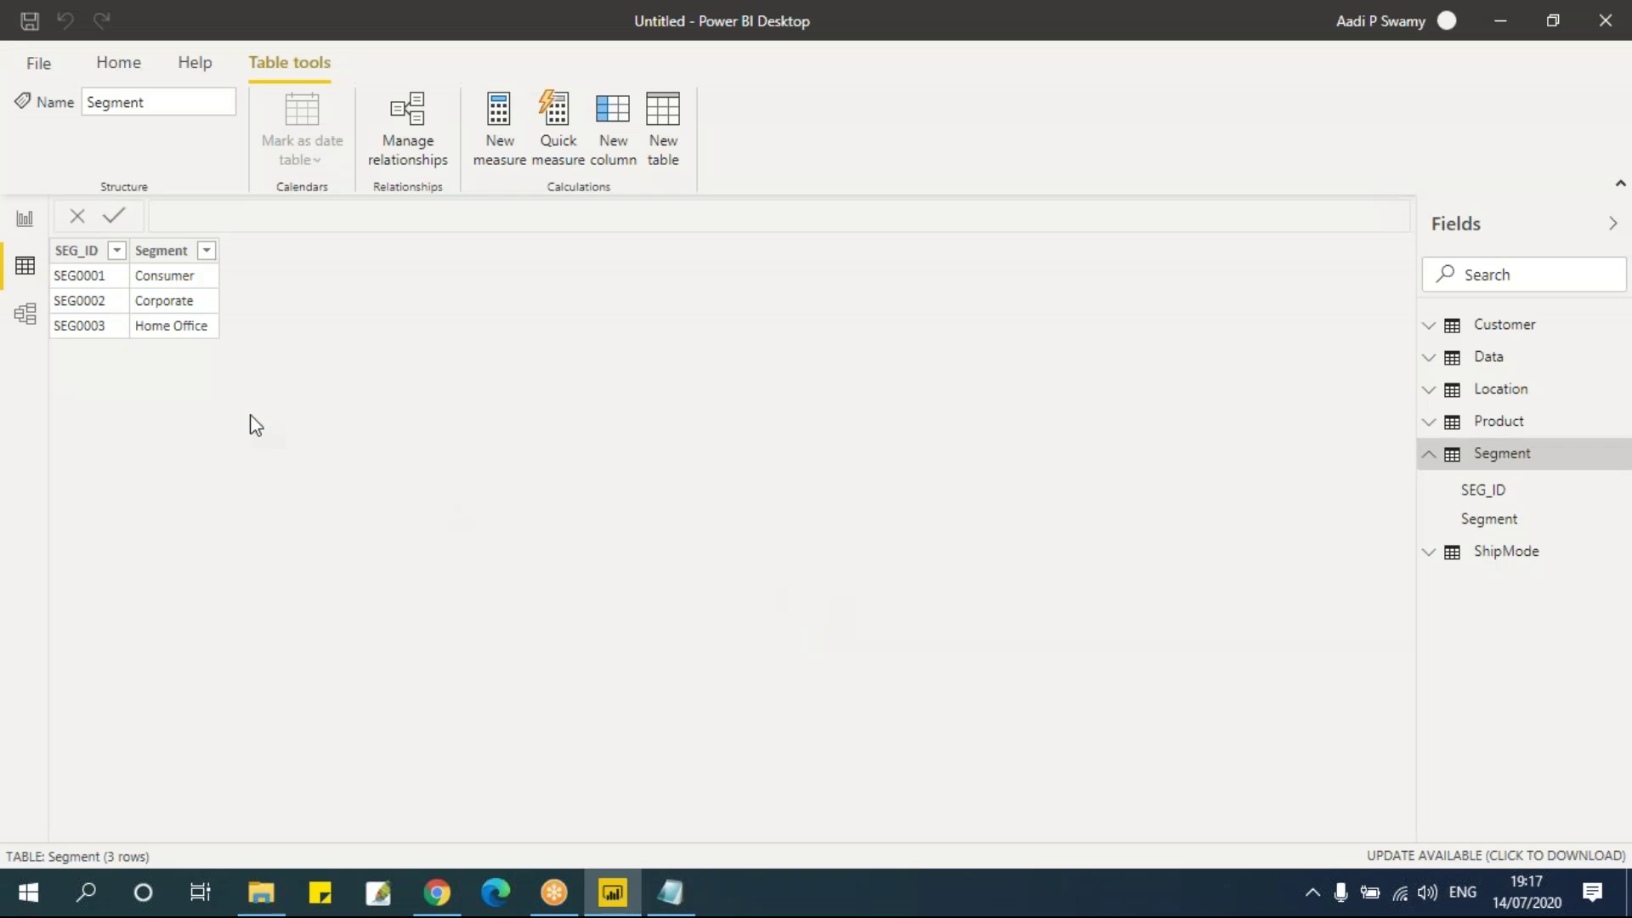
left_click(25, 218)
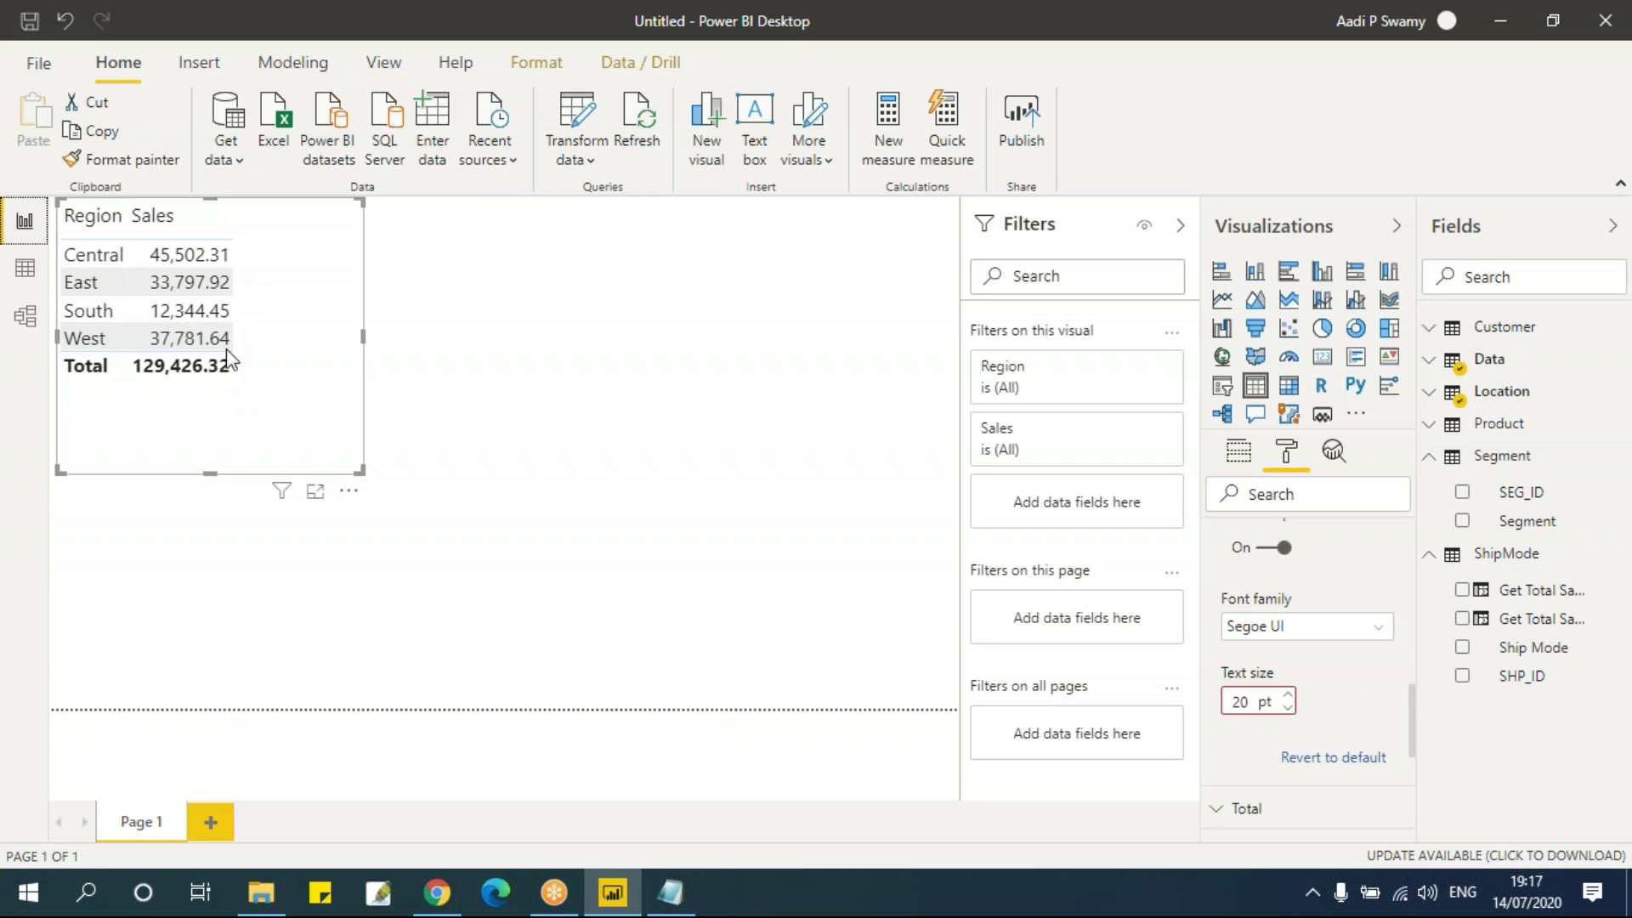
left_click(1449, 456)
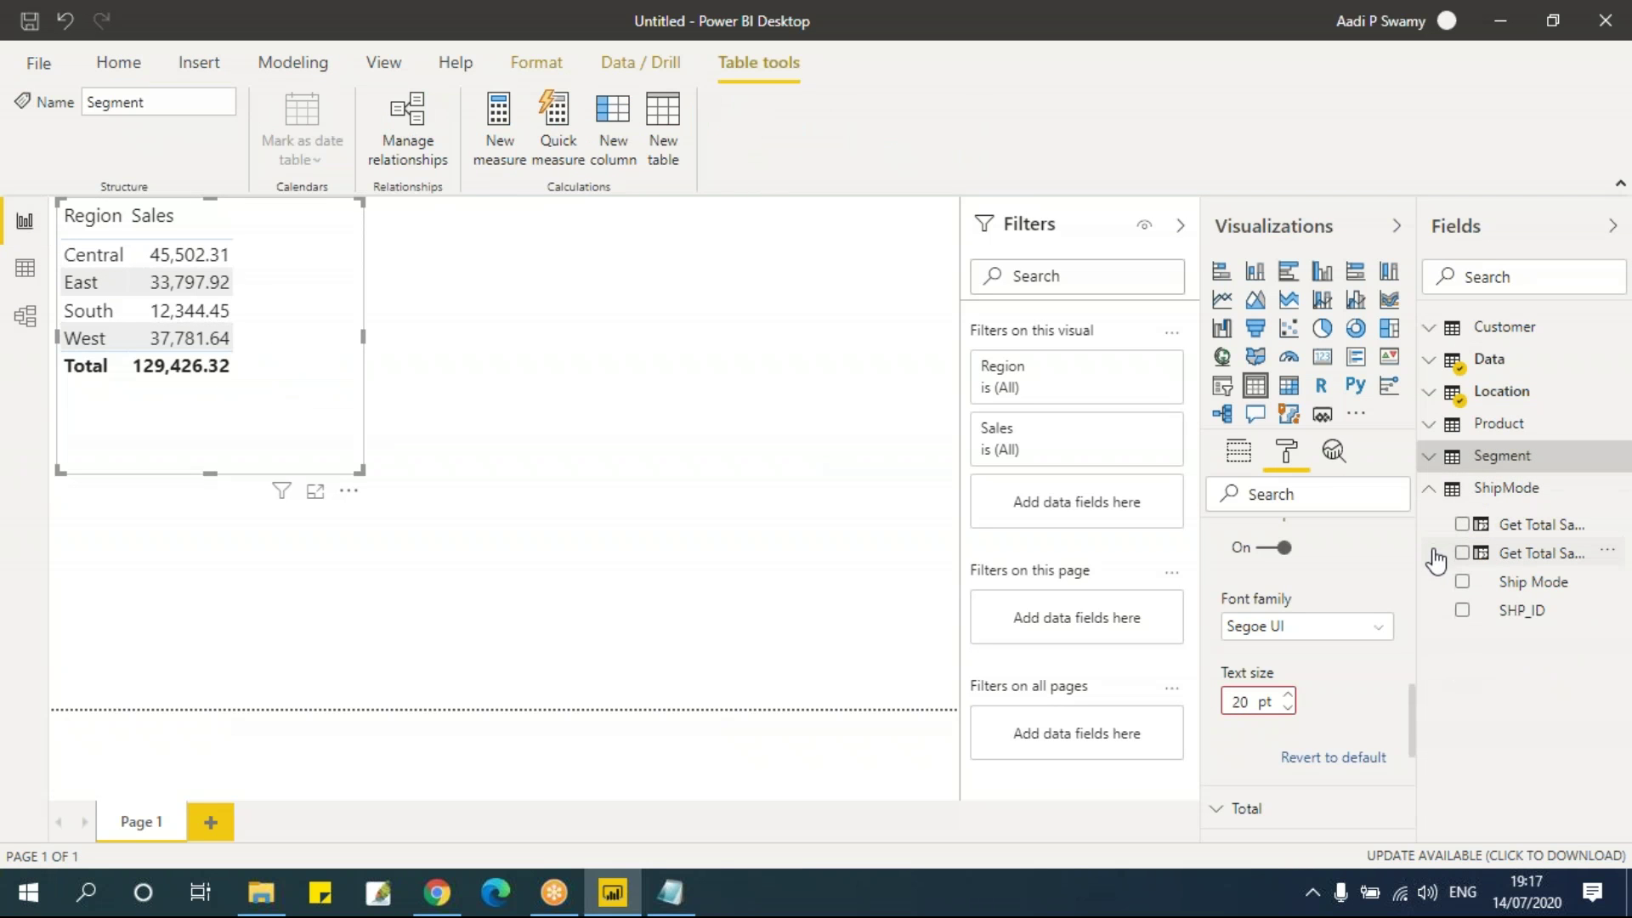
left_click(1521, 524)
left_click(1430, 488)
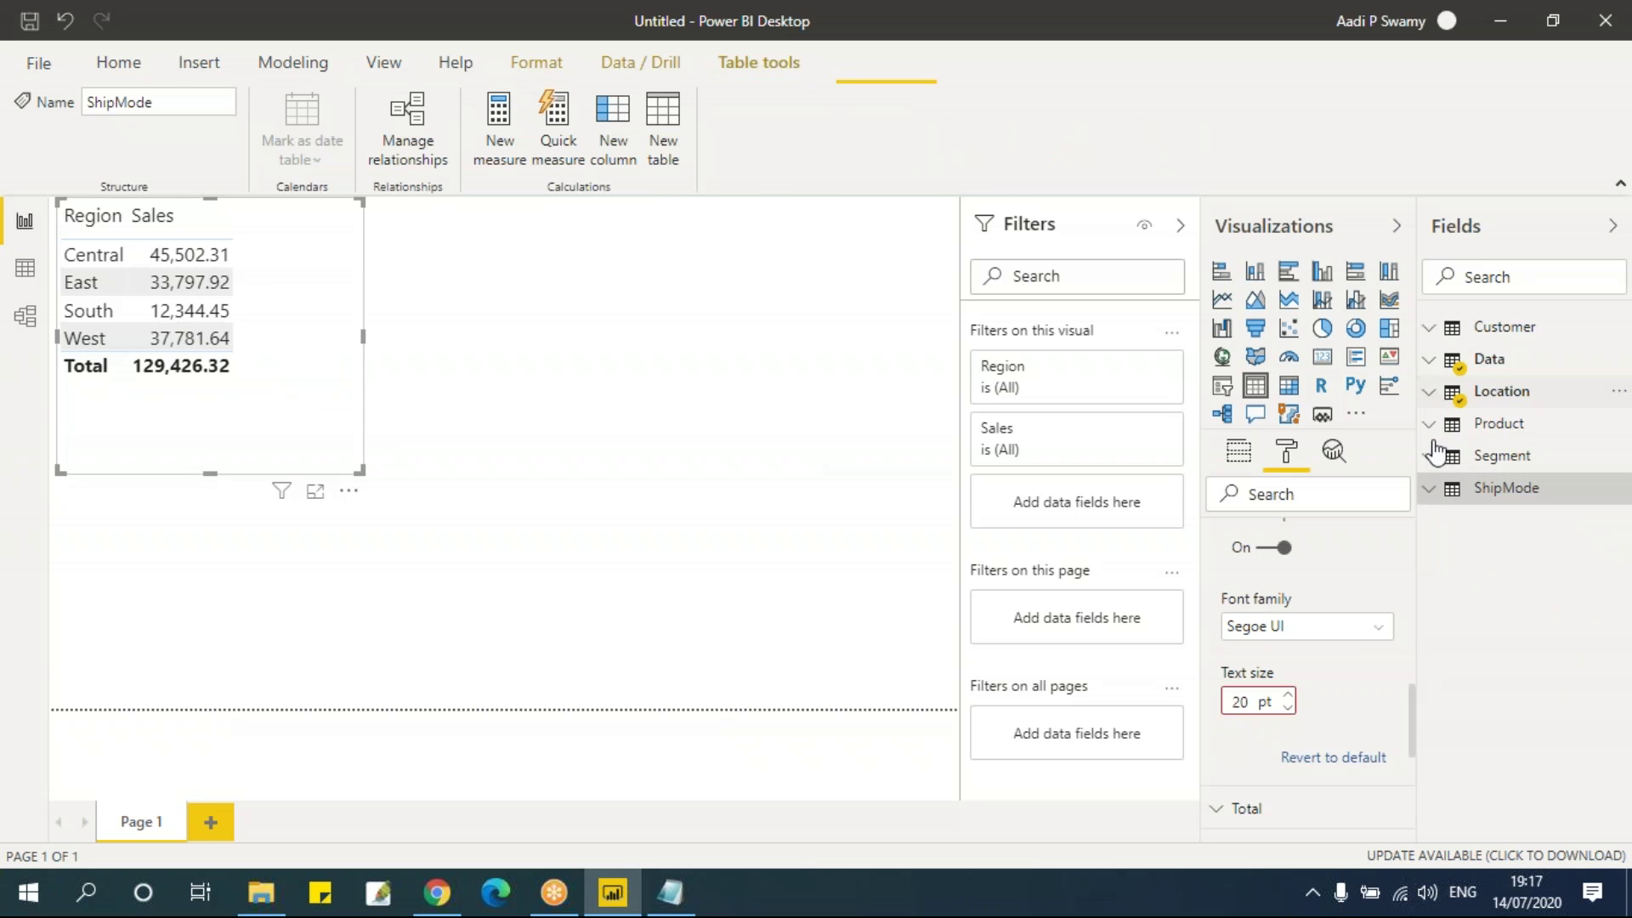
left_click(1501, 391)
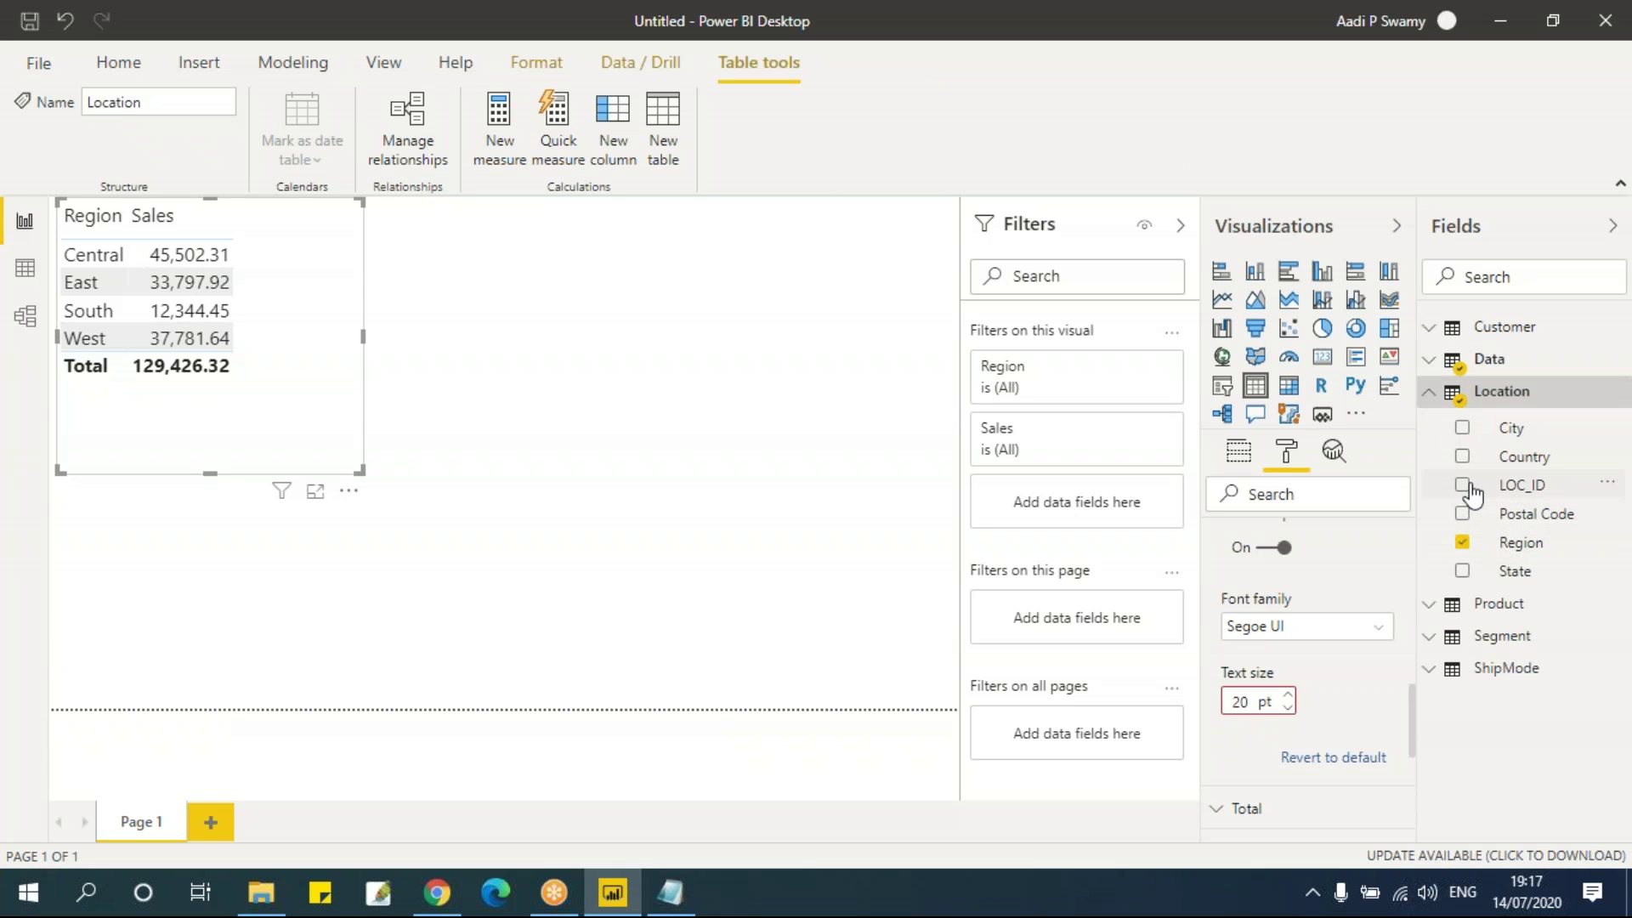
left_click(1462, 572)
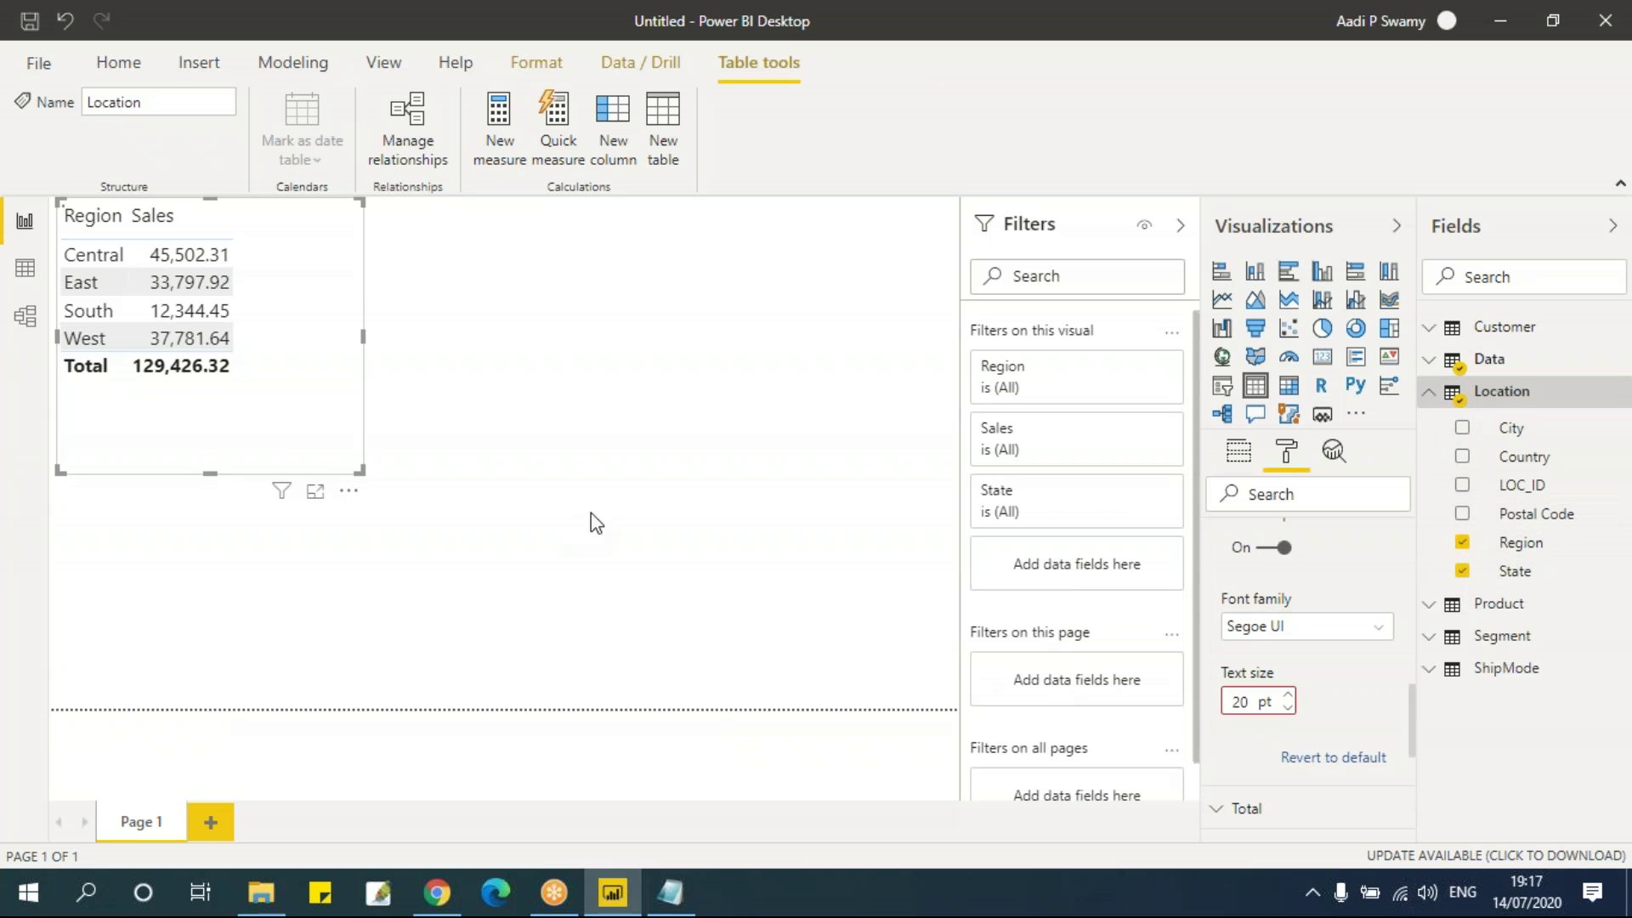
left_click_drag(361, 469, 557, 690)
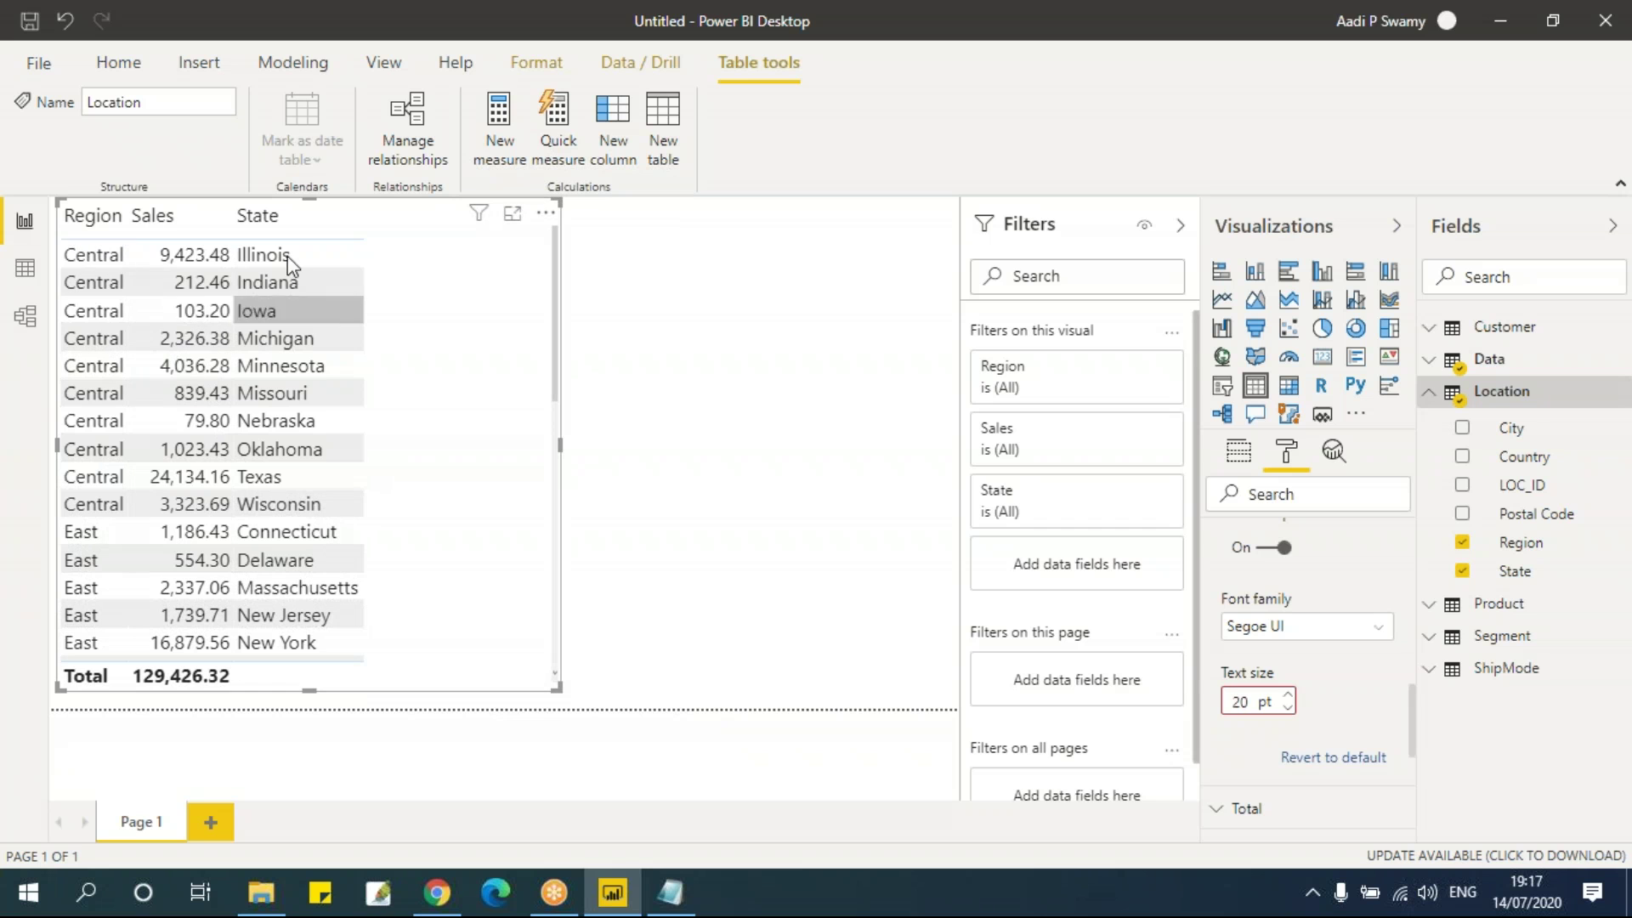
left_click(1241, 454)
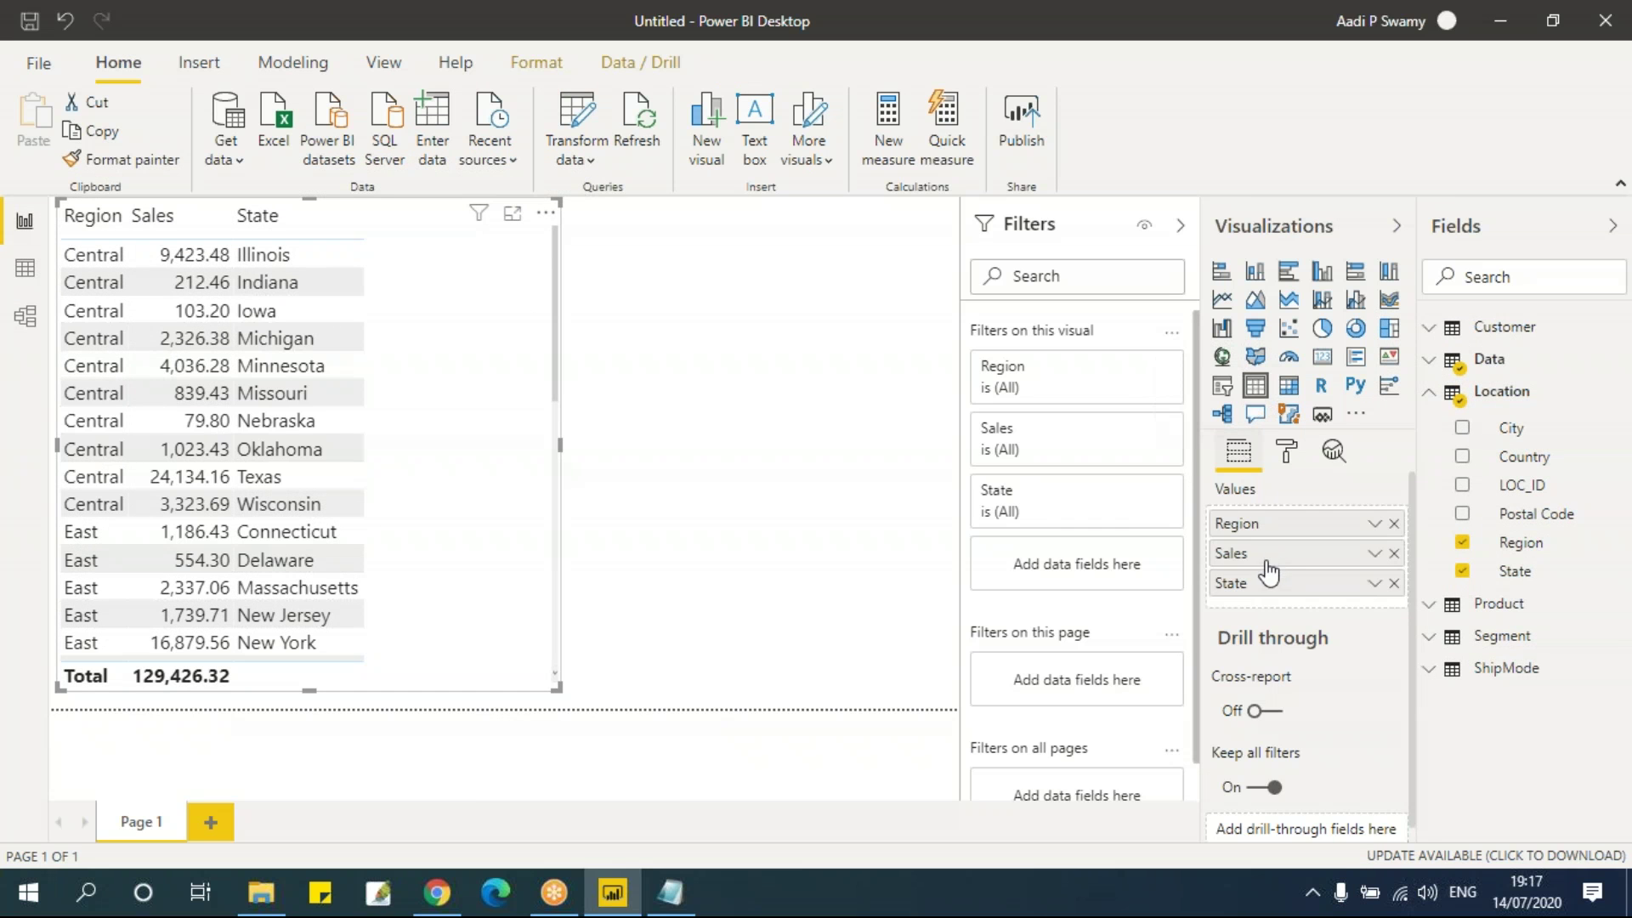
left_click_drag(1260, 554, 1254, 595)
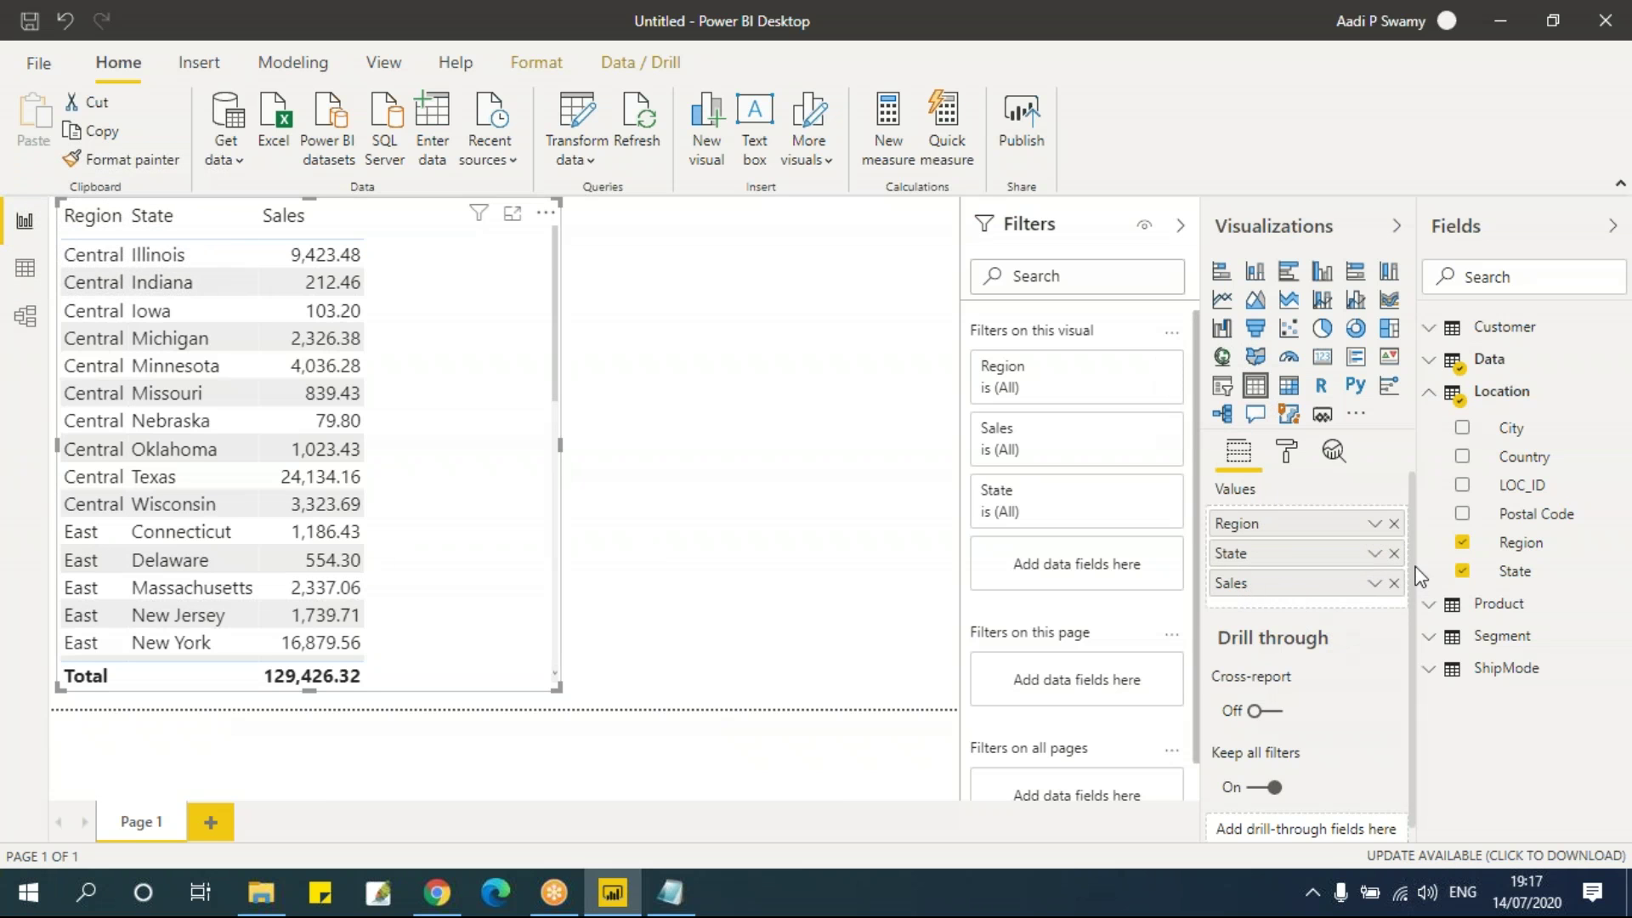
Step: Remove State from the table visual to view sales by region, and add it back between Region and Sales
left_click(1394, 554)
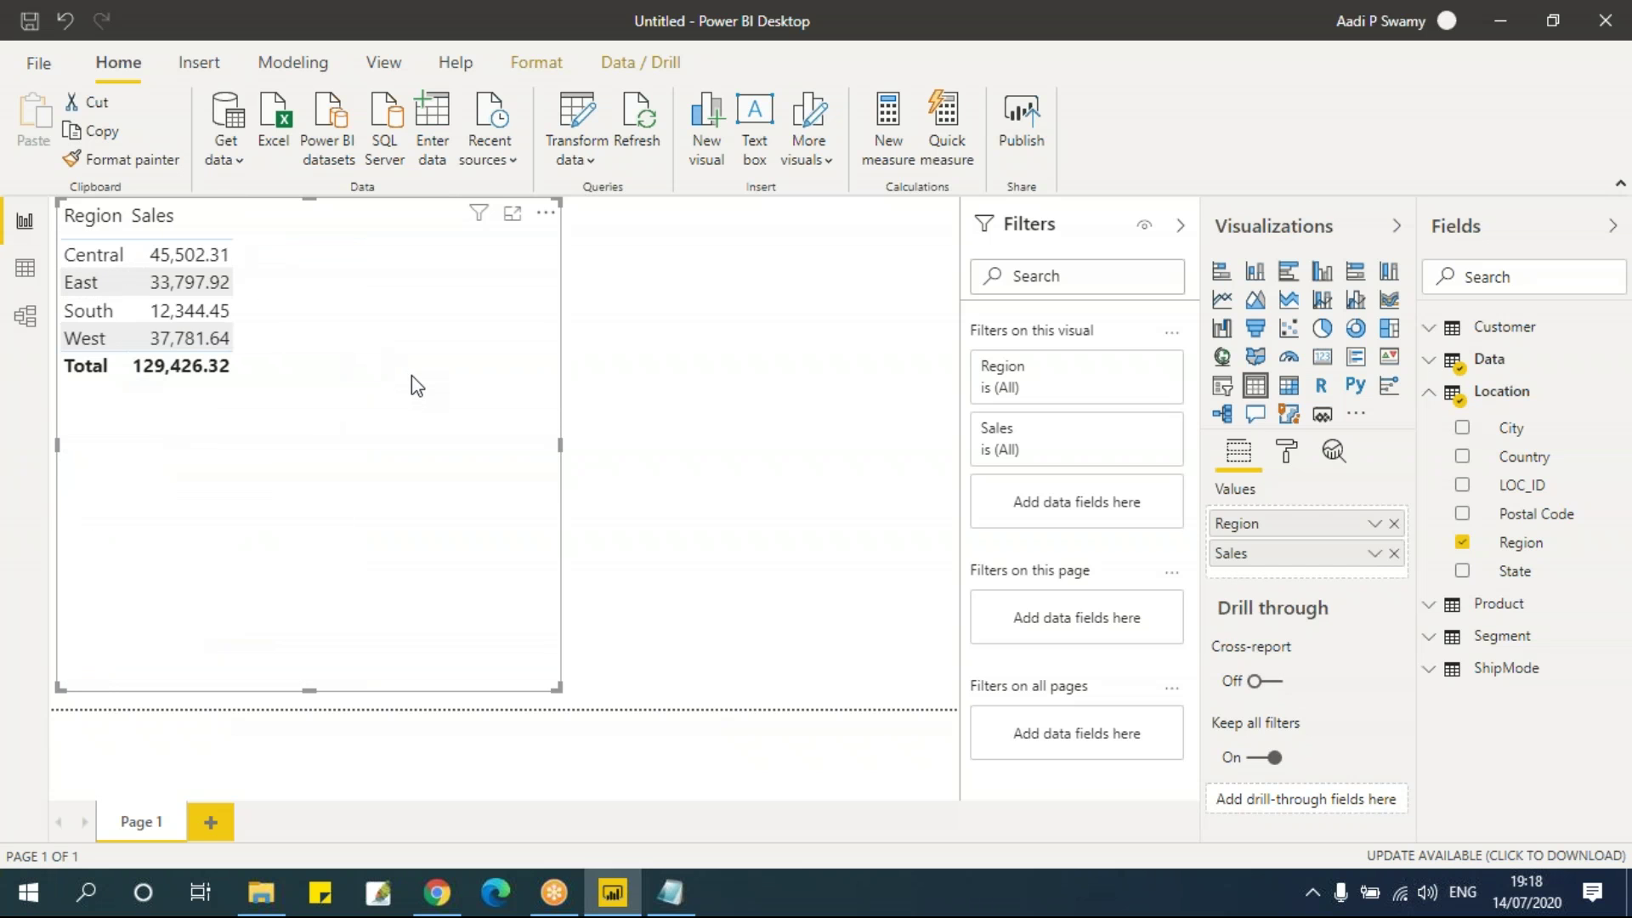
left_click(1463, 573)
left_click_drag(1324, 589, 1312, 557)
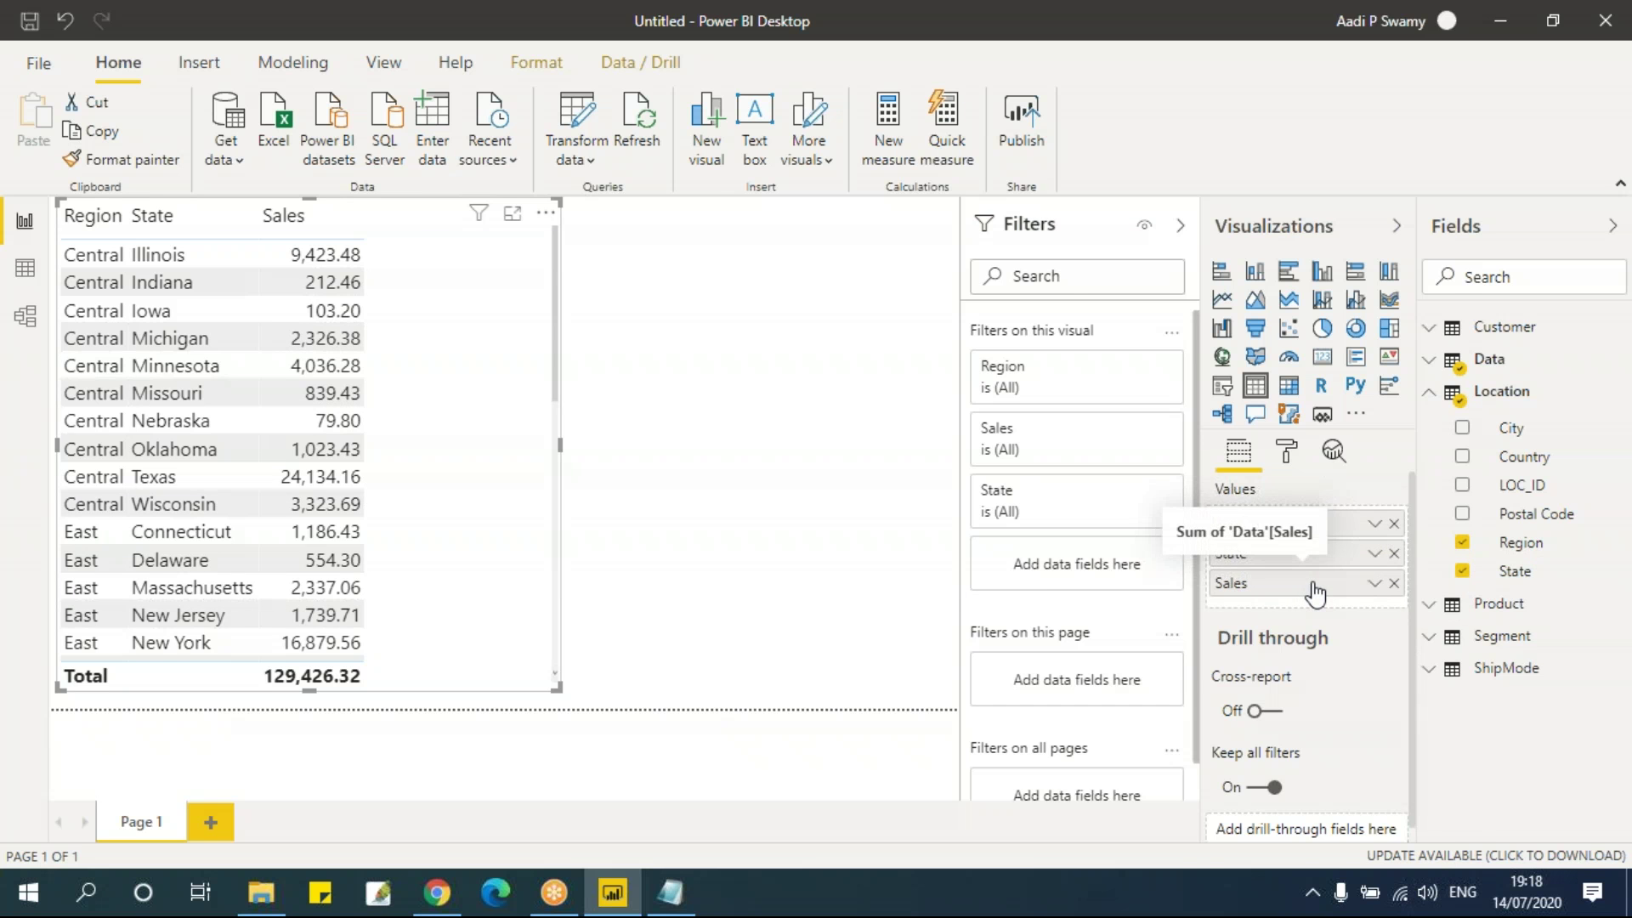
Step: Switch to Notepad and compare the ALL and ALLEXCEPT arguments in the Total Sales All and Total Except measures
key("alt+Tab")
left_click(470, 583)
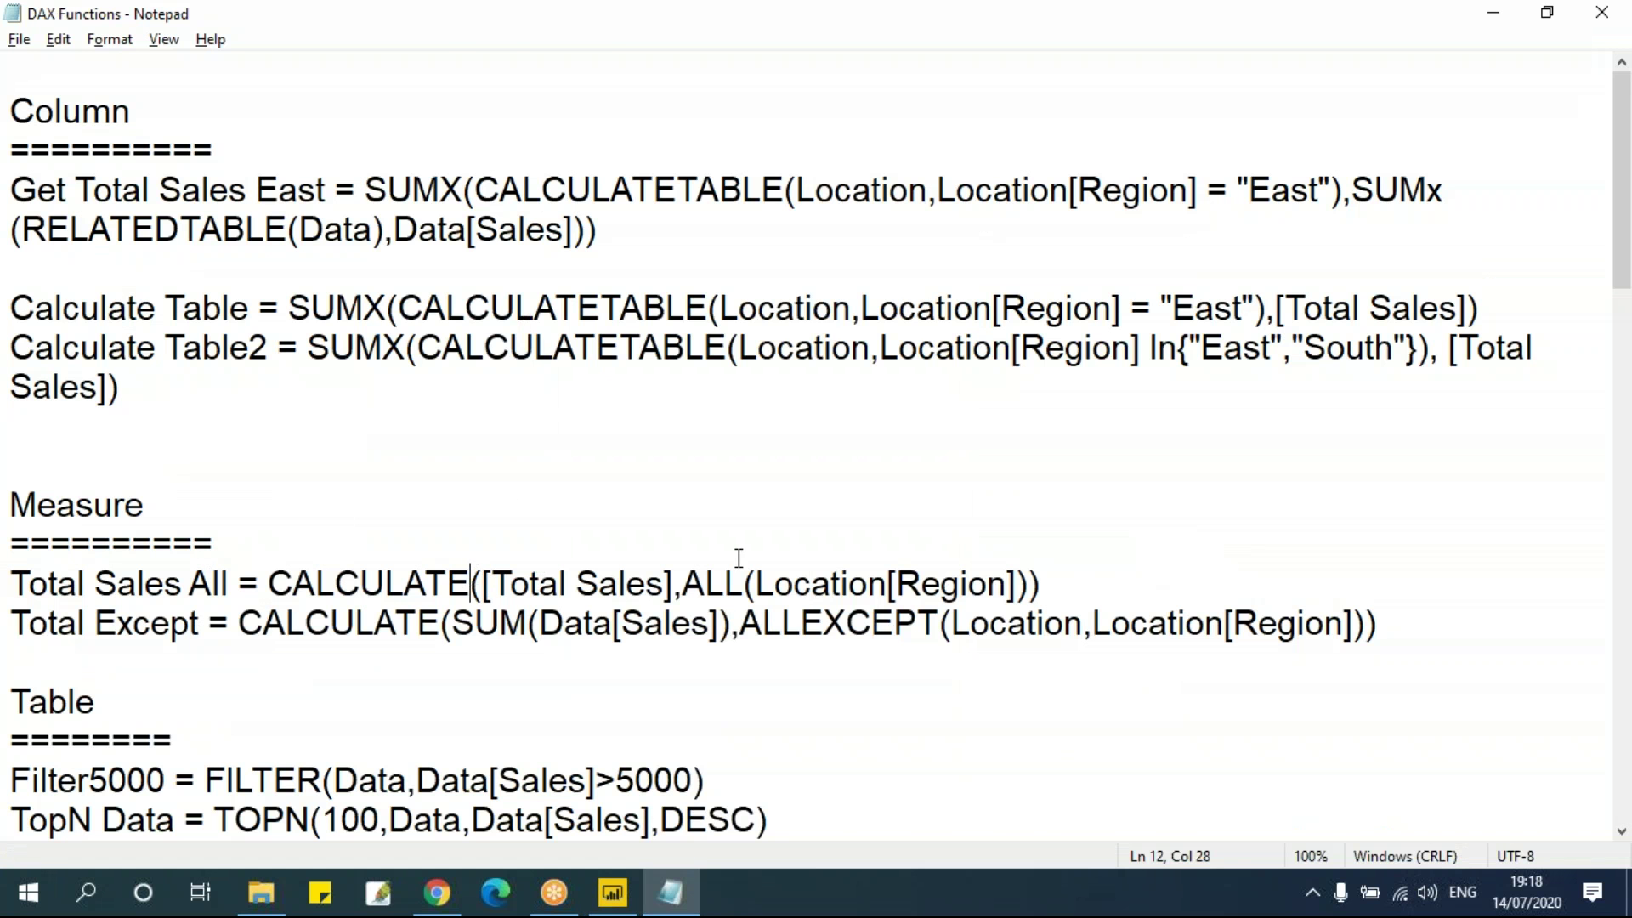
scroll(736, 563, "down", 2)
left_click_drag(684, 356, 744, 355)
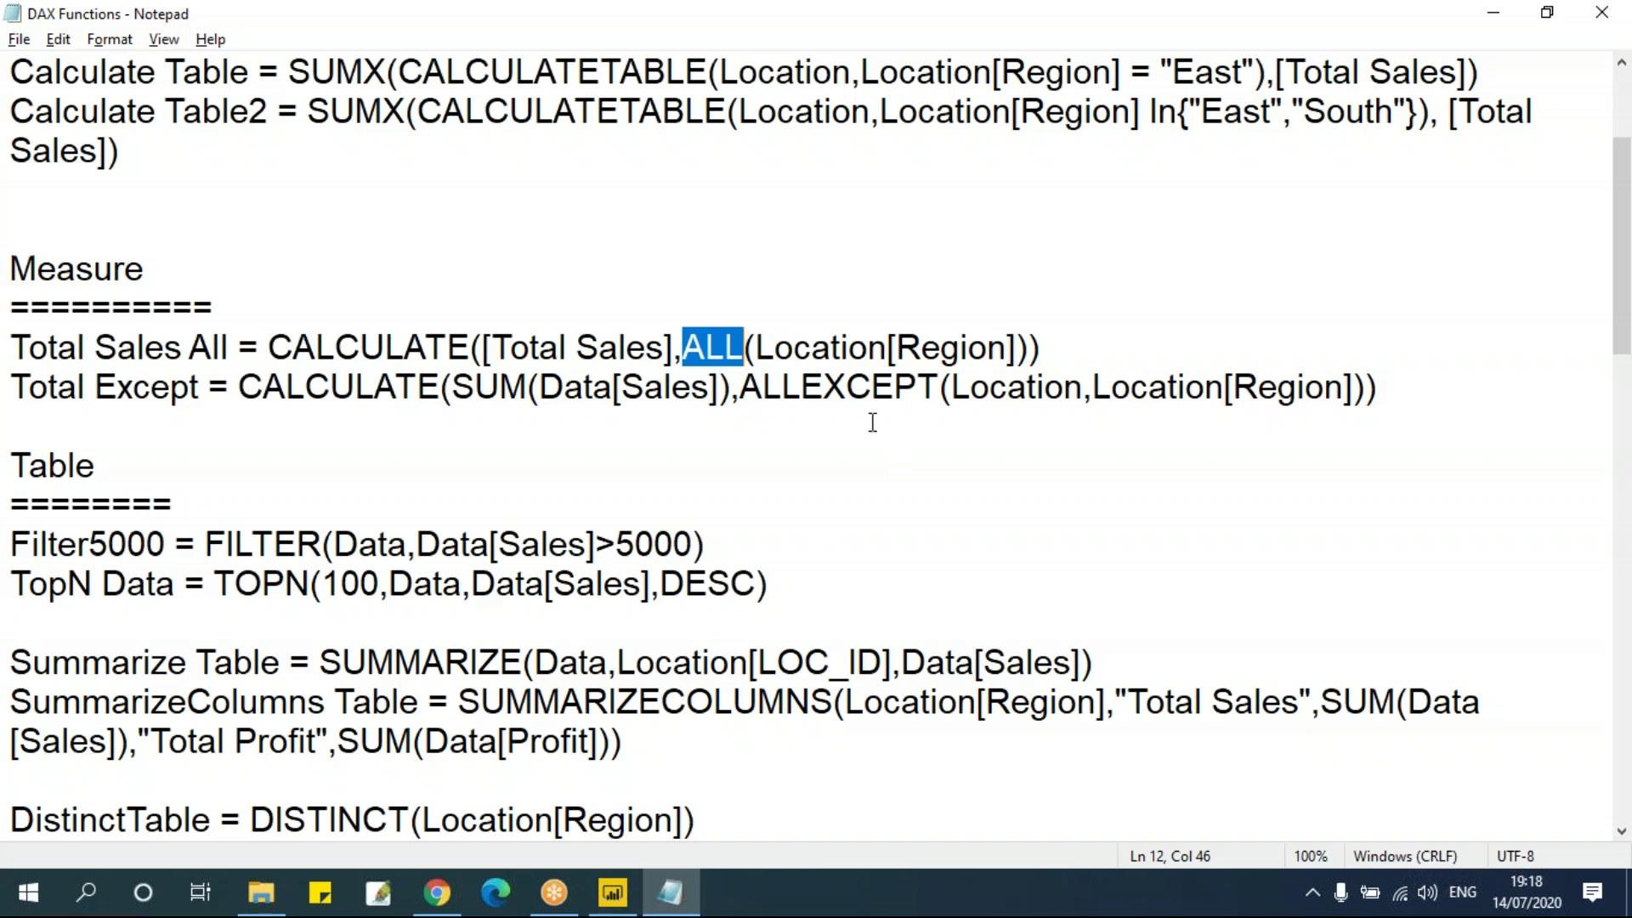
left_click_drag(757, 351, 1009, 357)
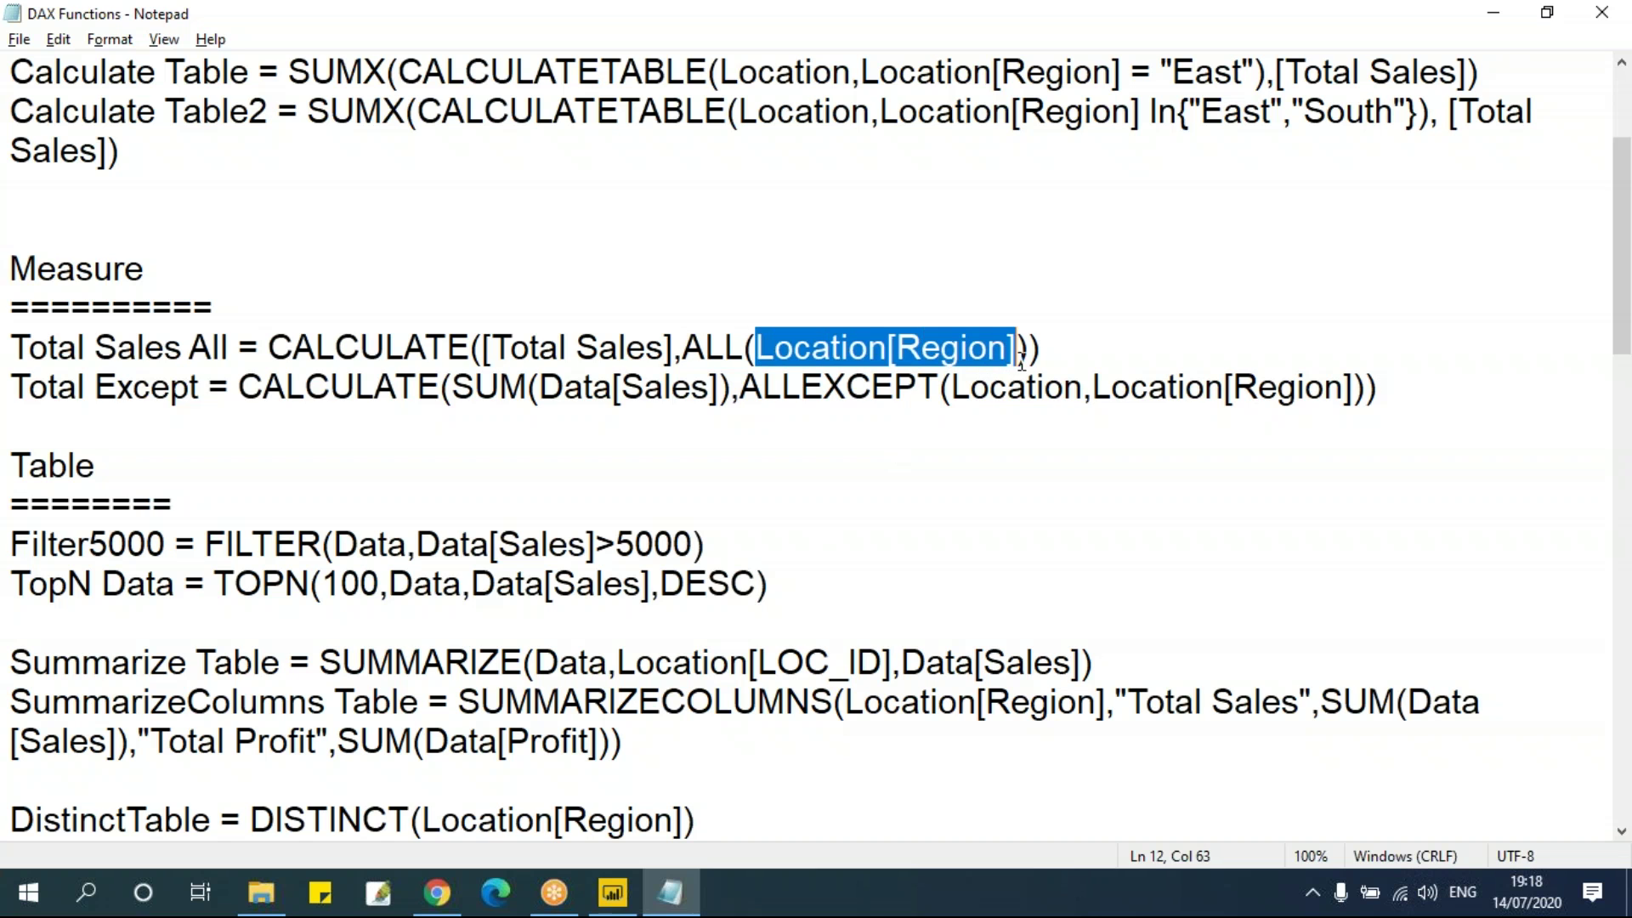
left_click(825, 393)
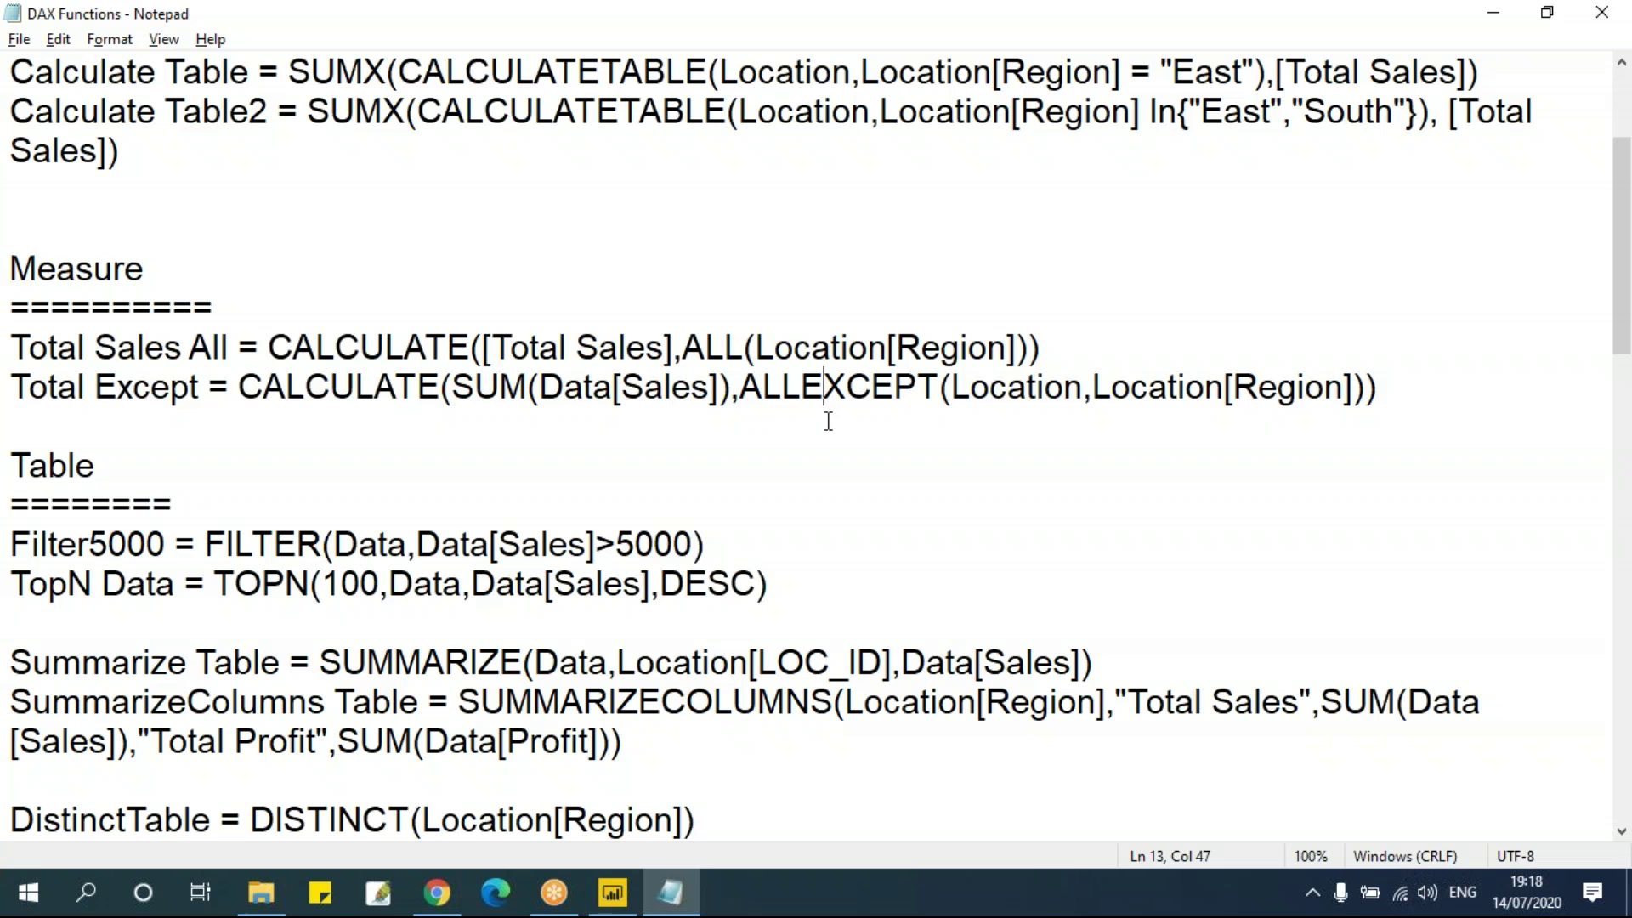
Step: Switch to Power BI's Data view and start a new measure in the Segment table
key("alt+Tab")
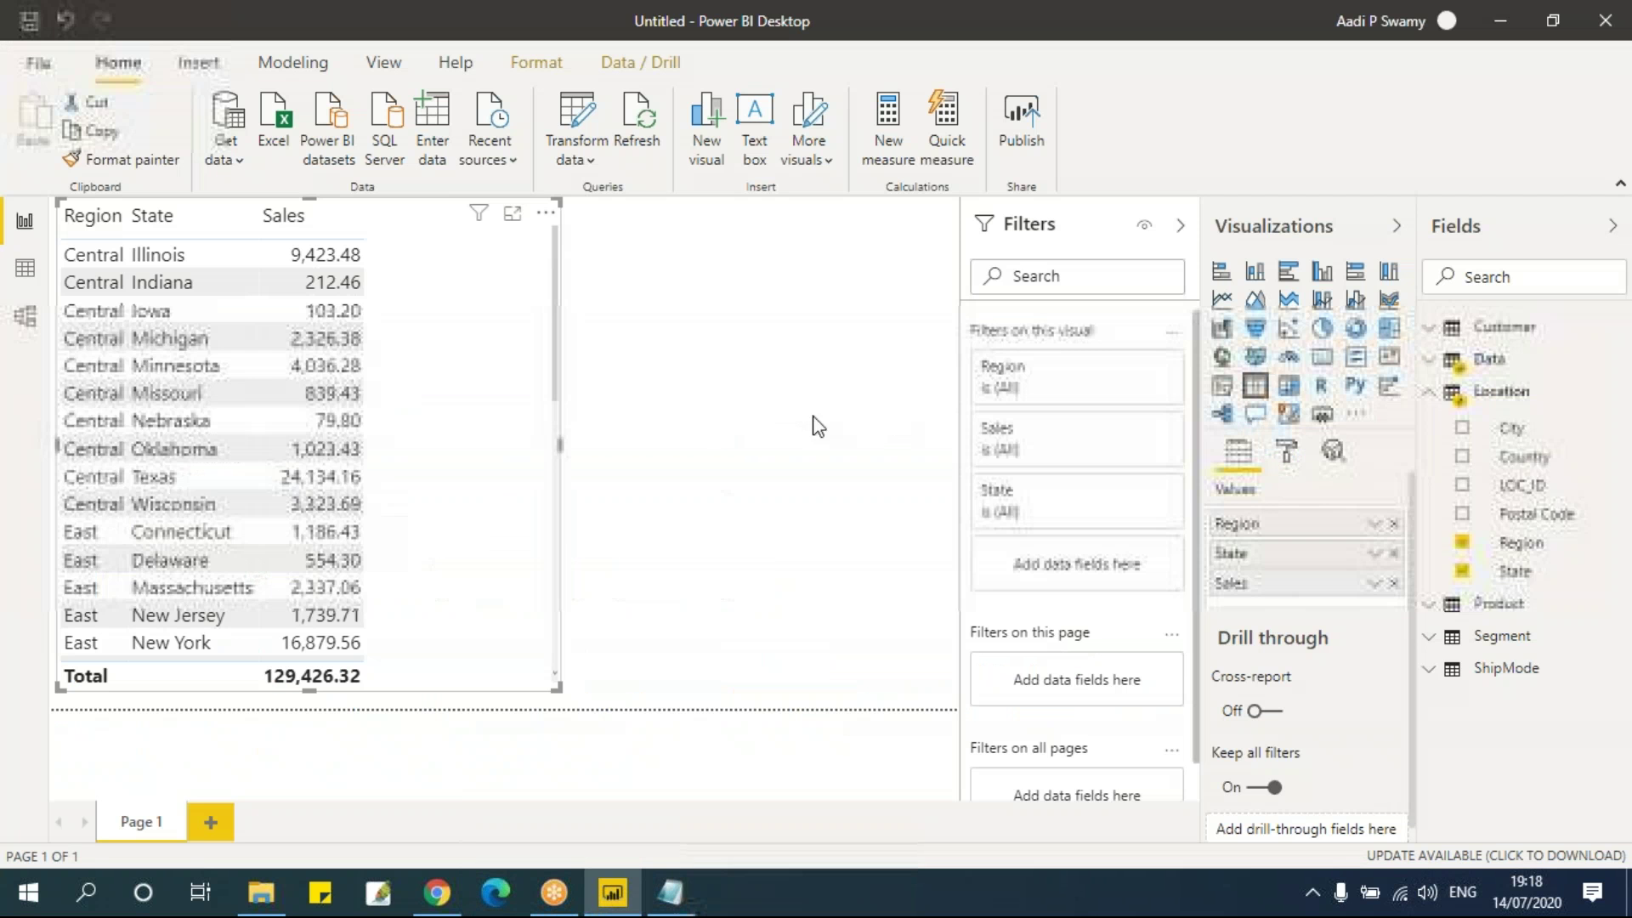
left_click(24, 265)
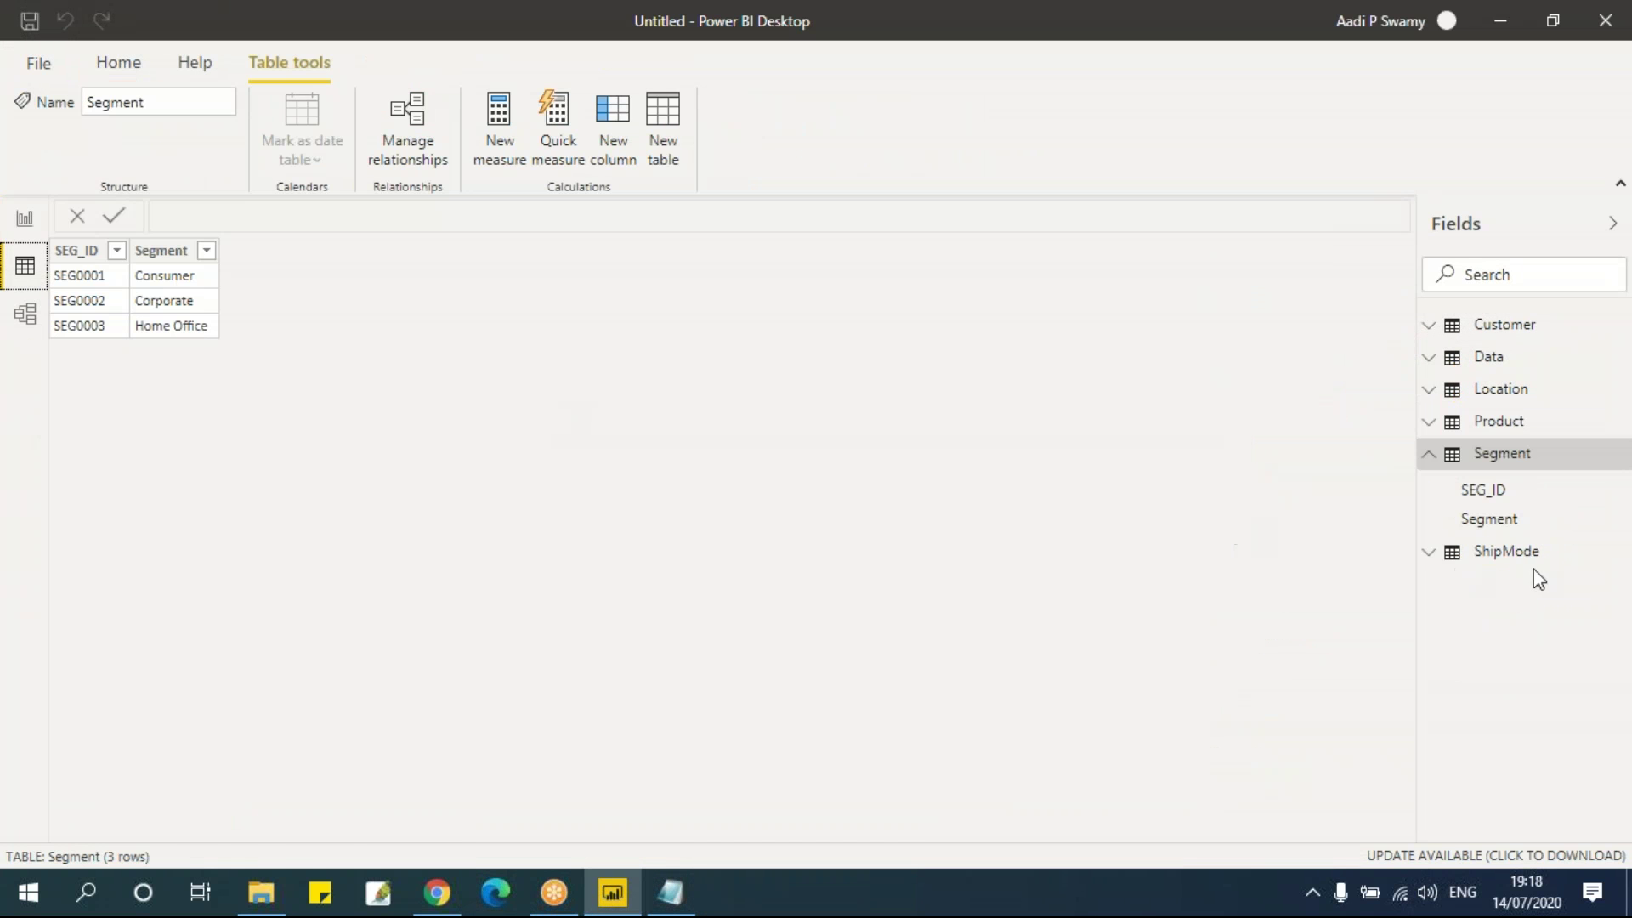
left_click(613, 128)
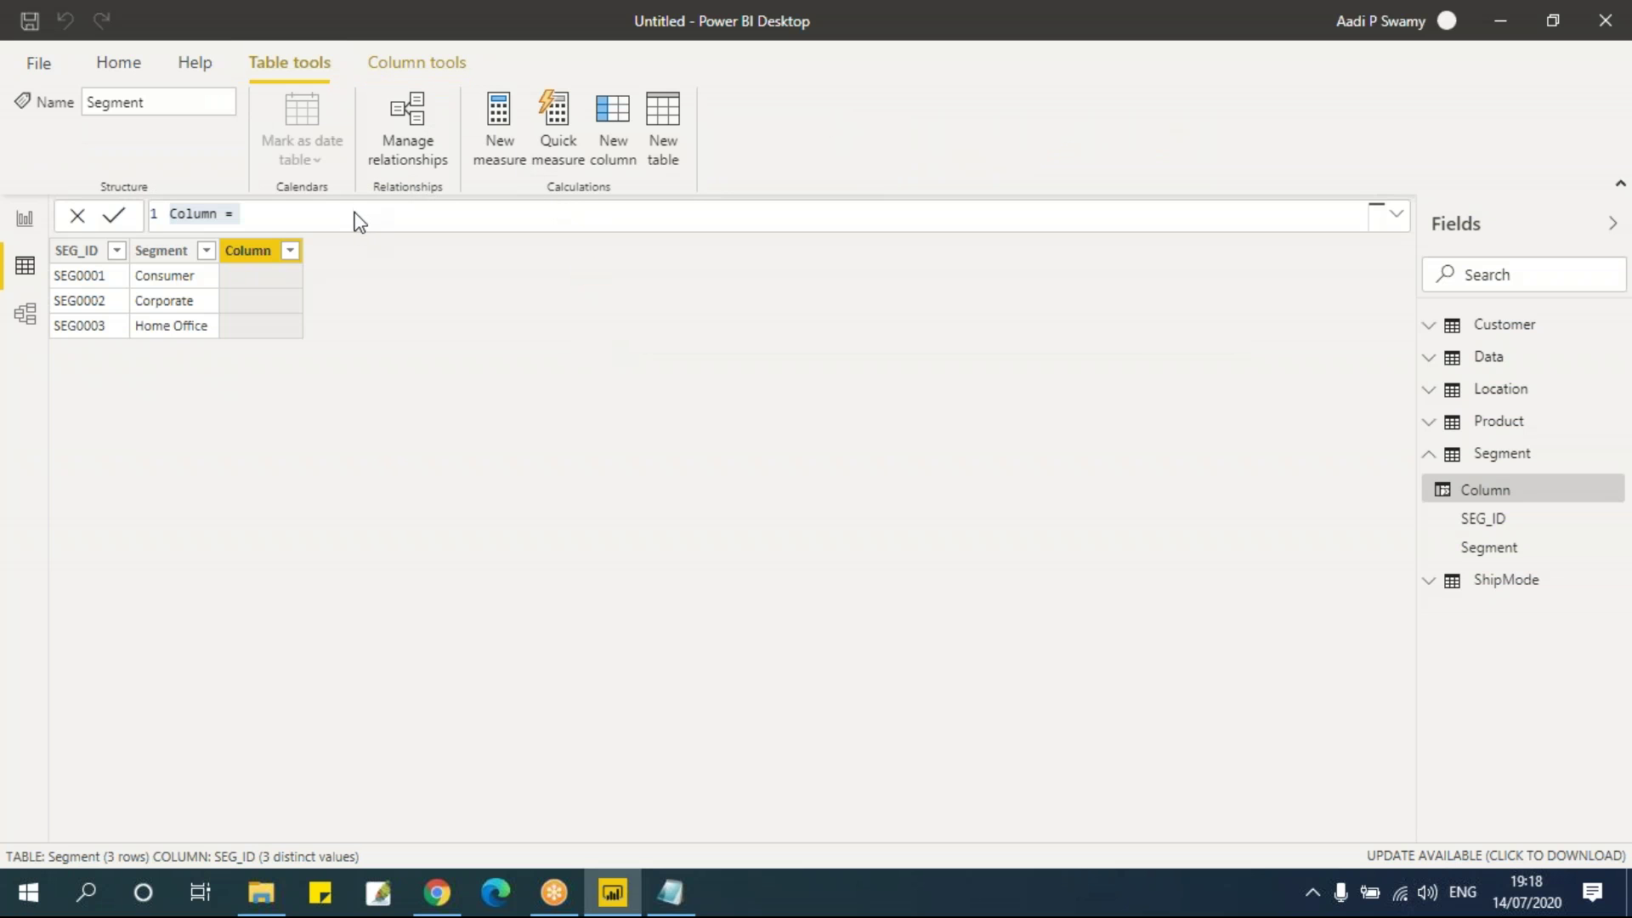
key("Escape")
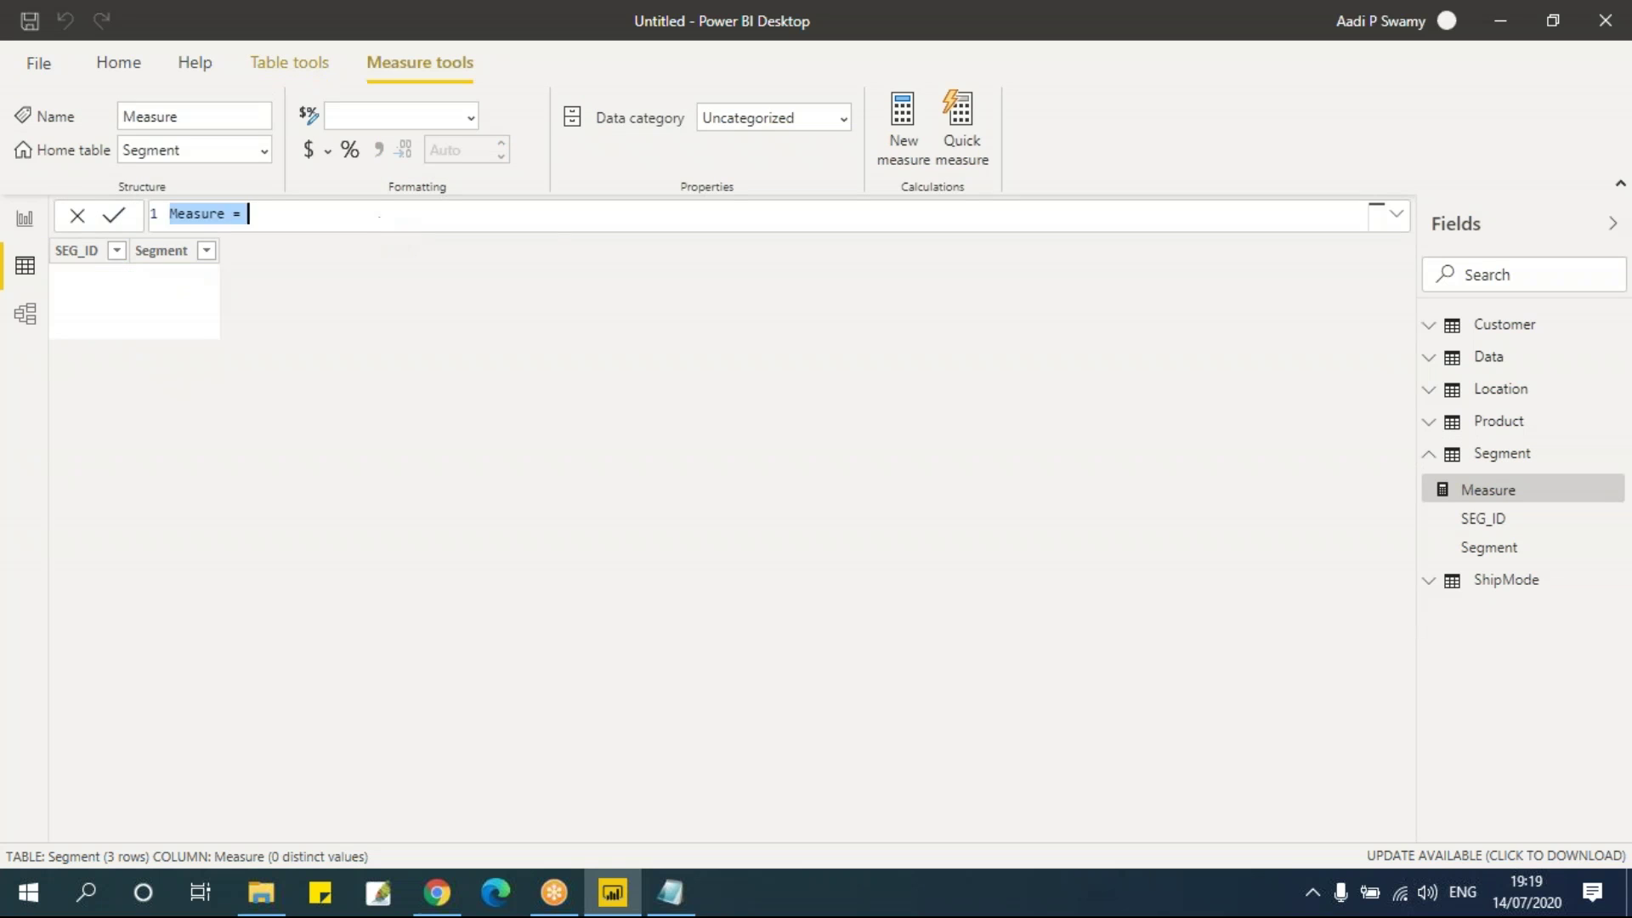
double_click(197, 214)
left_click(294, 212)
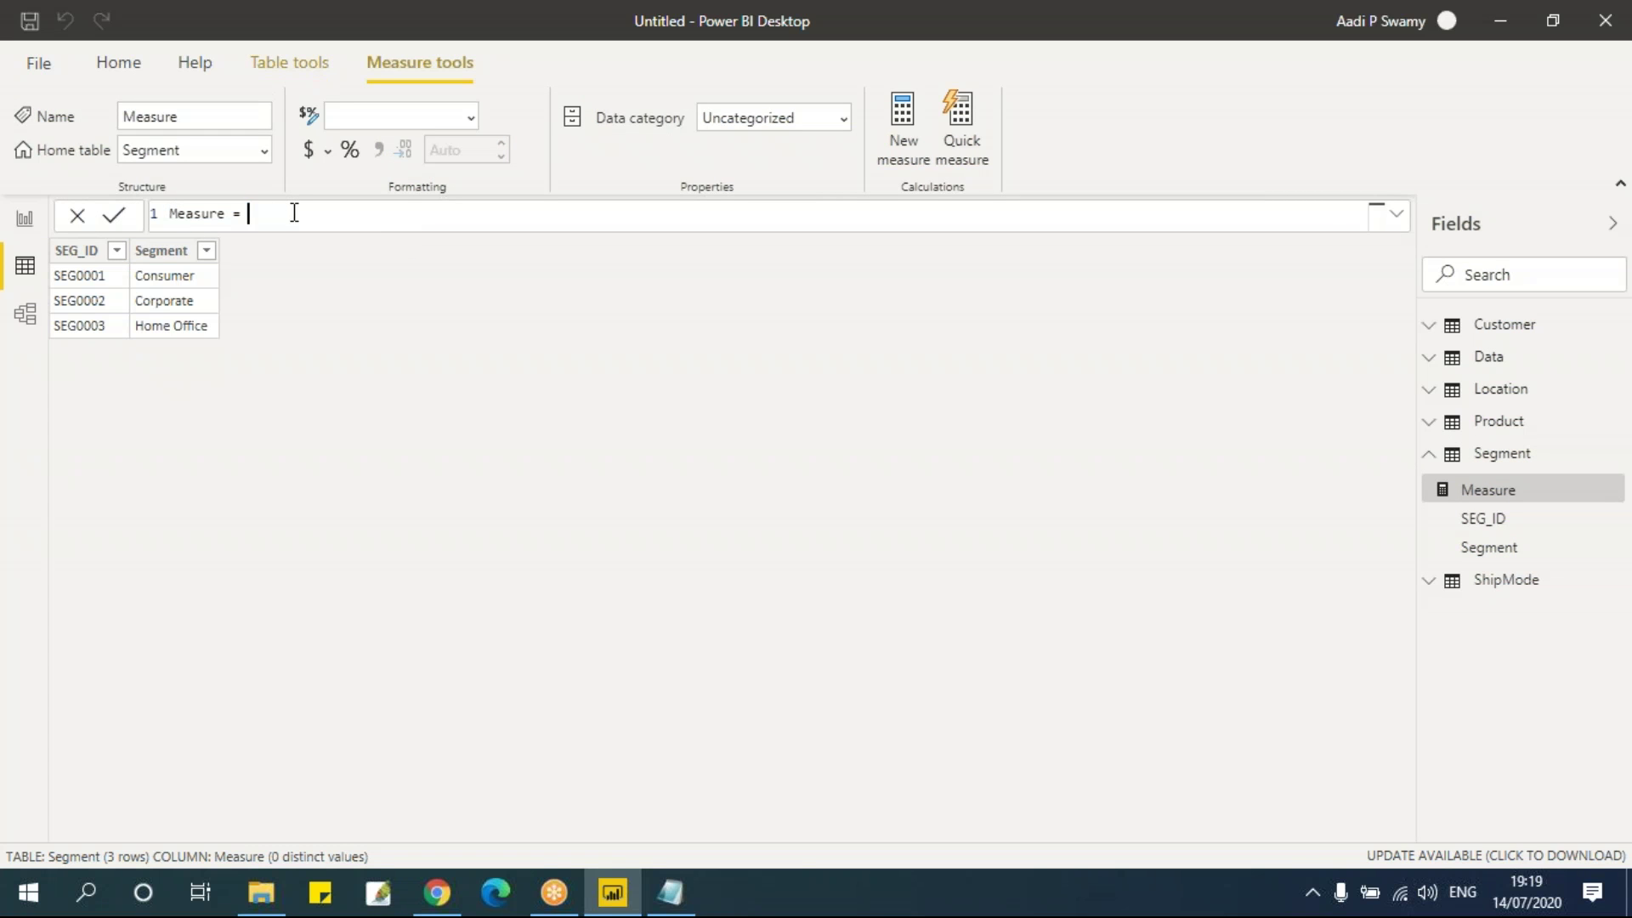
Step: Name the new measure Total Sales Calculate All and begin its formula with the CALCULATE function
key("BackSpace")
key("BackSpace")
key("BackSpace")
key("BackSpace")
key("BackSpace")
key("BackSpace")
key("BackSpace")
key("BackSpace")
key("BackSpace")
type("Total Sales Calcua")
key("BackSpace")
type("late All = CALCULATE(")
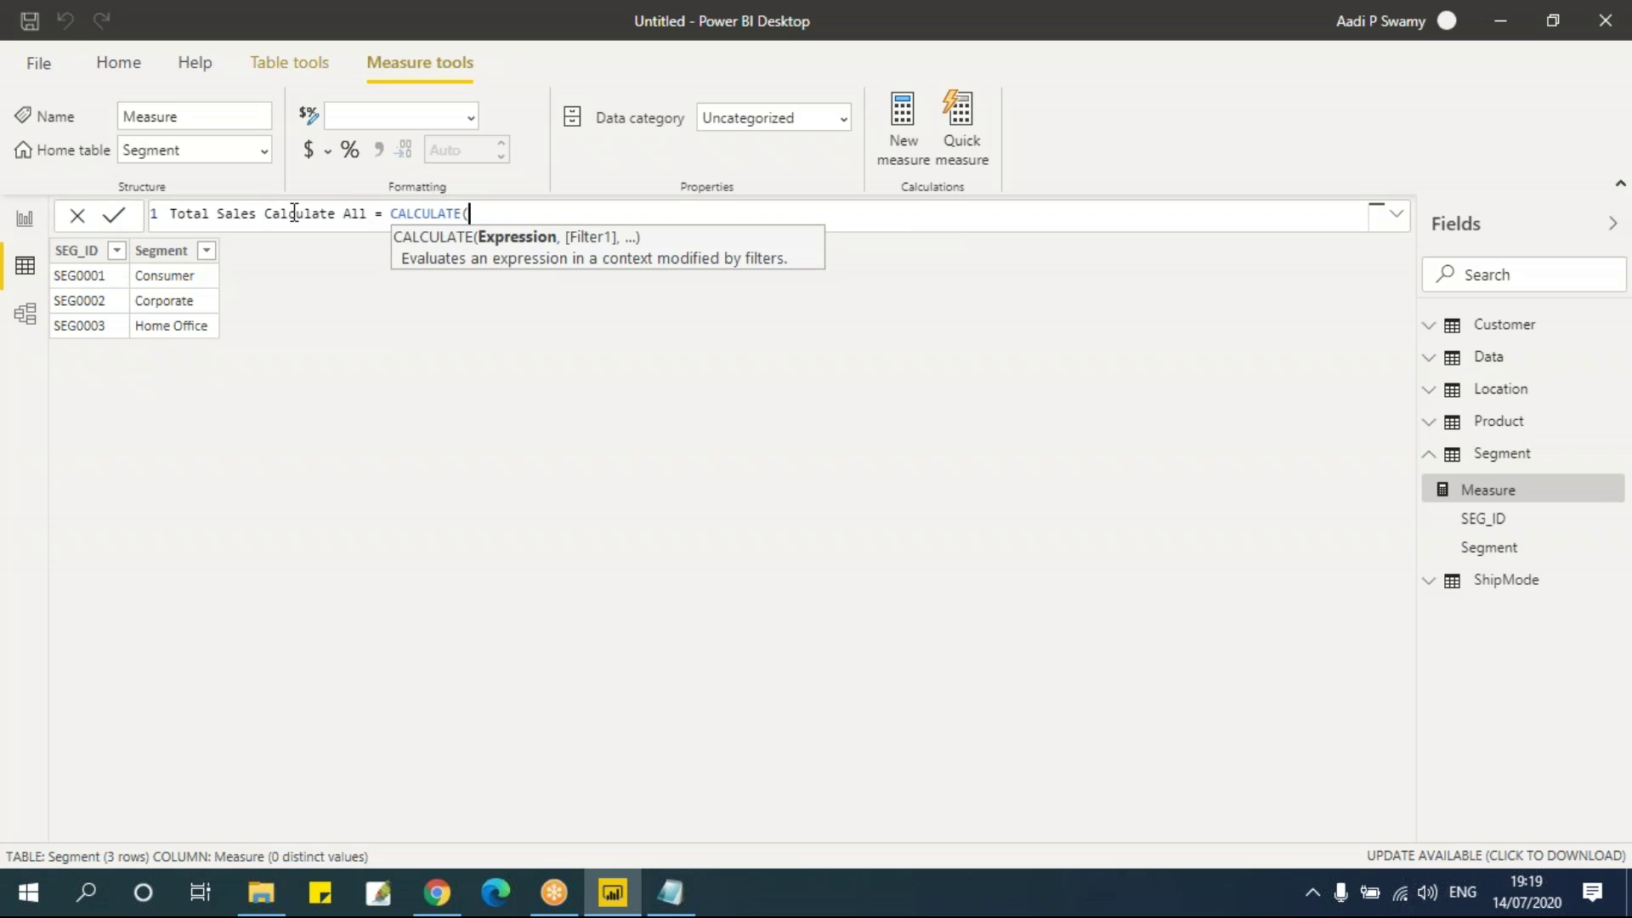
Step: Use the [Total Sales] measure as the expression argument of CALCULATE
type("to")
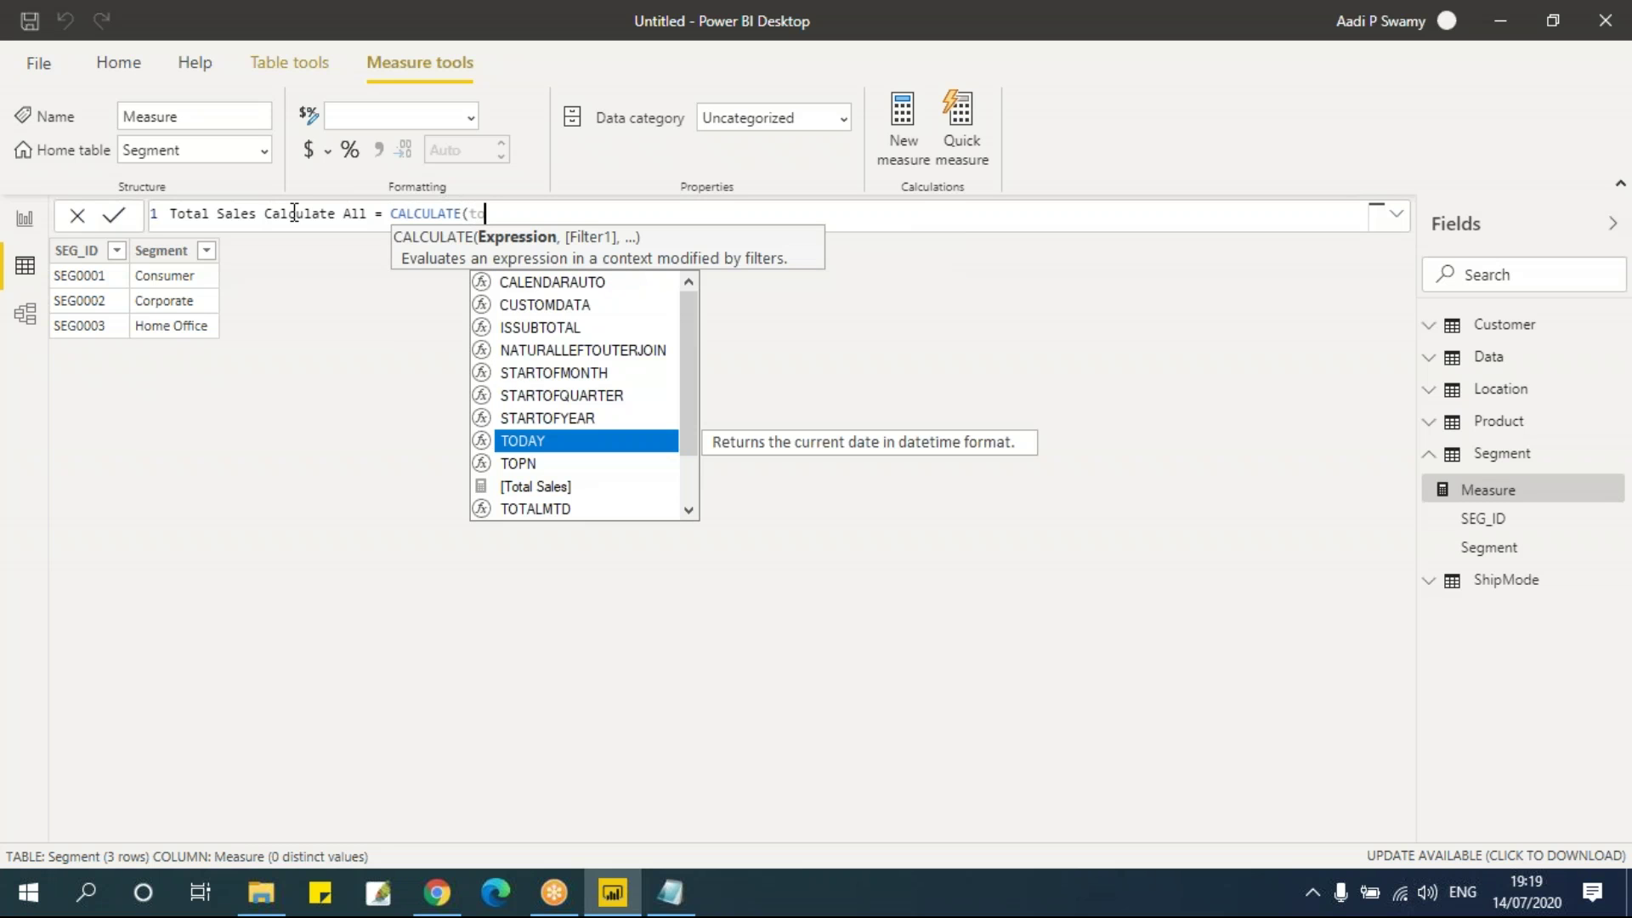
key("Down")
key("Down")
key("Tab")
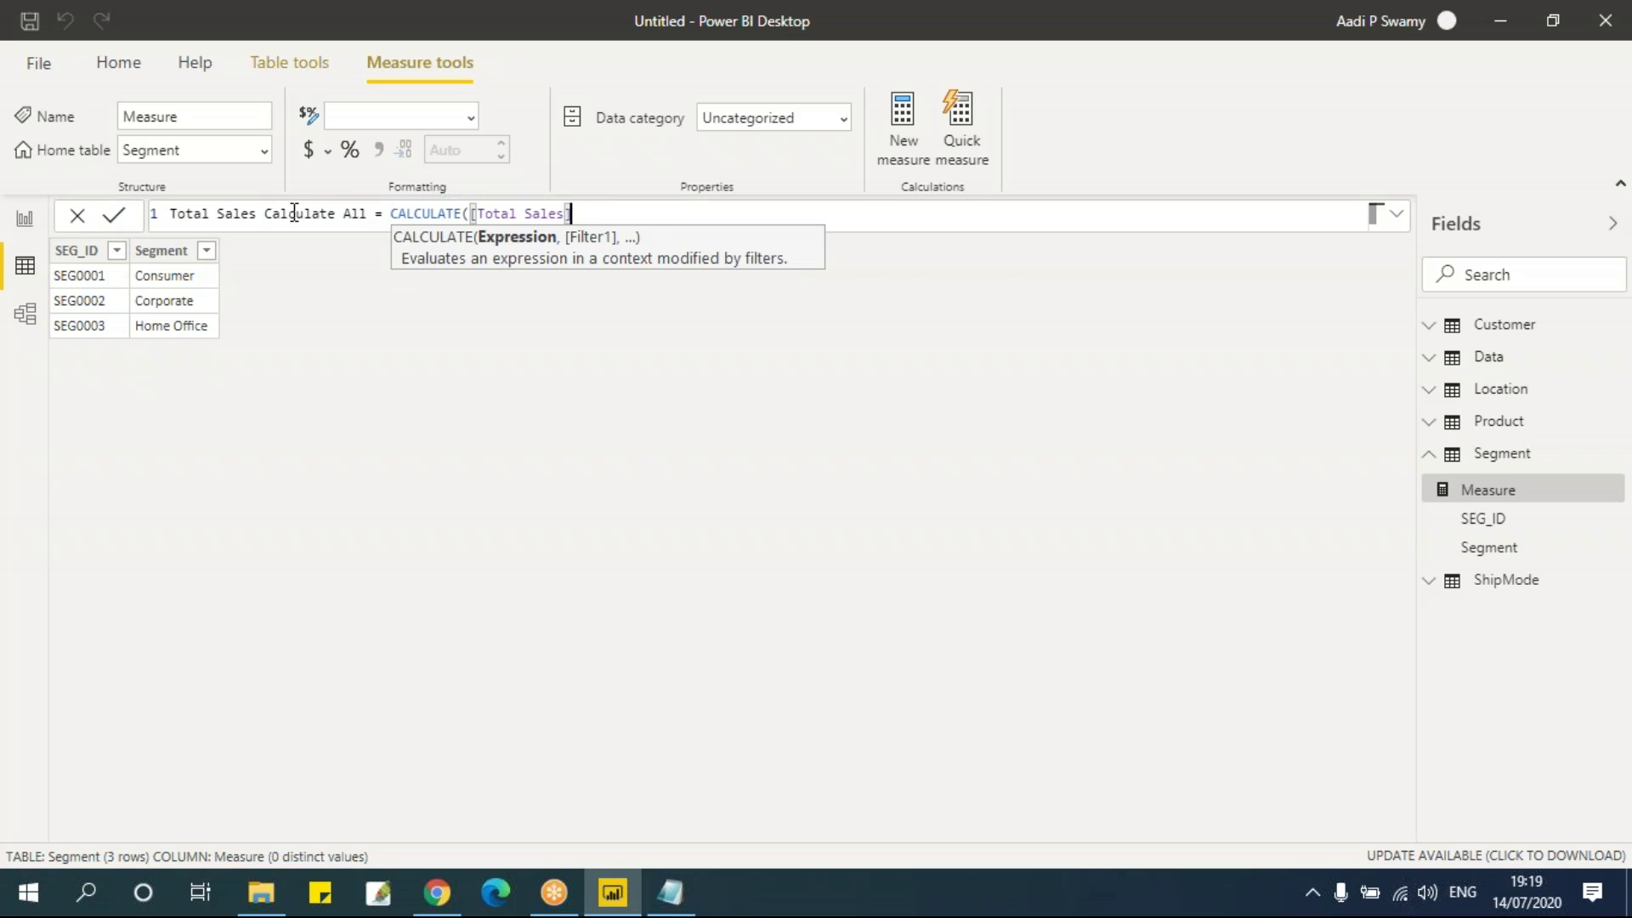
type(",")
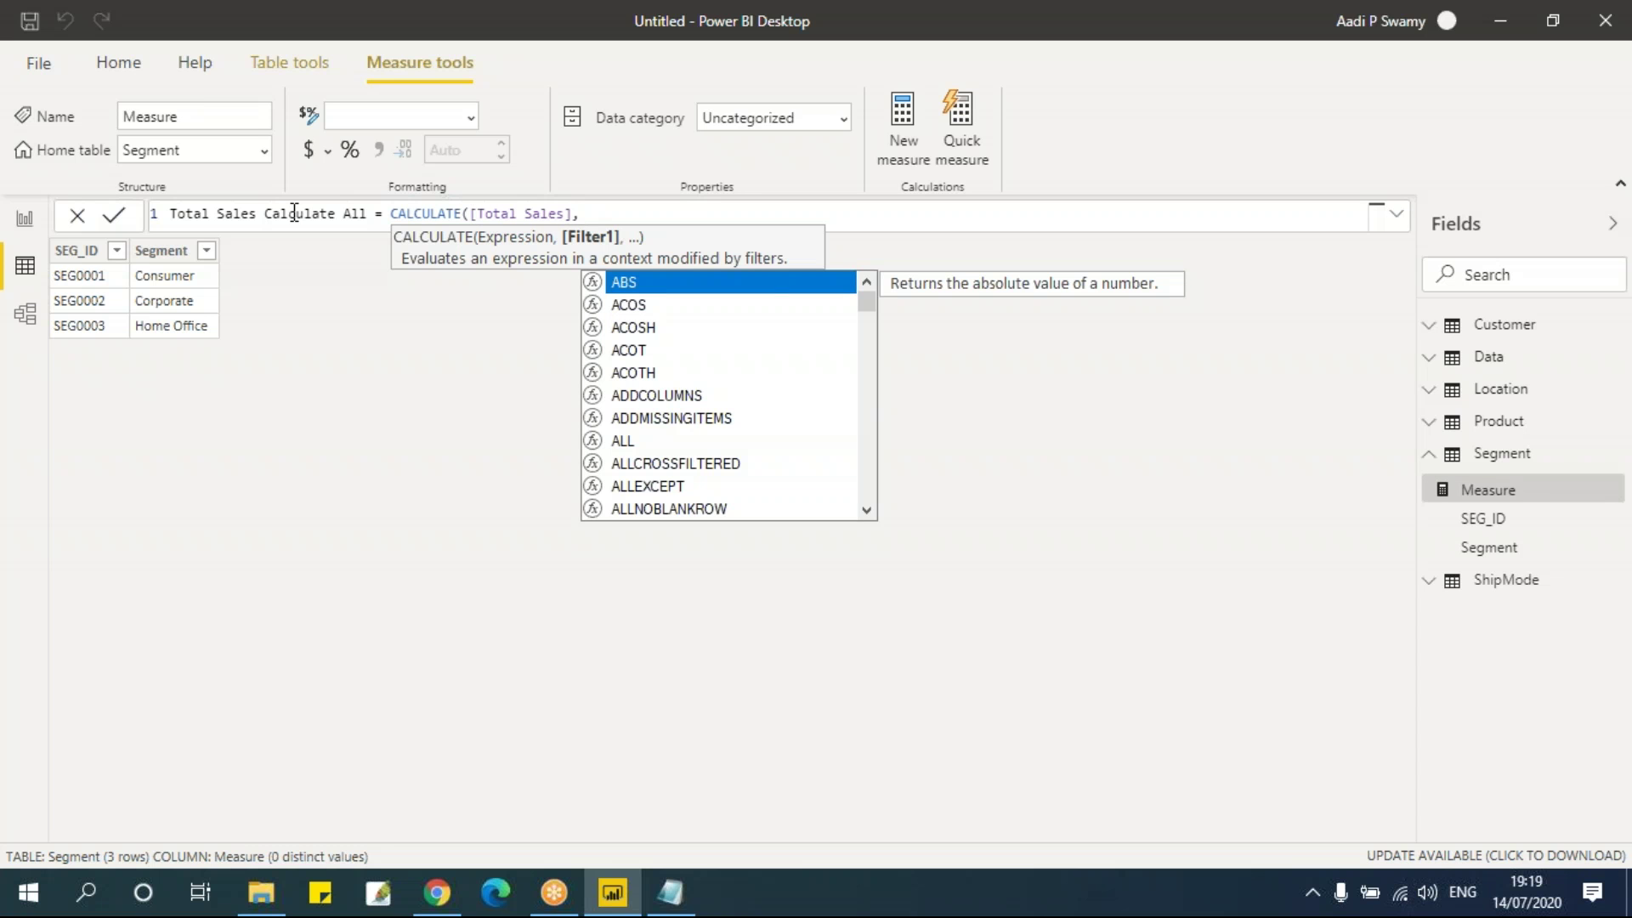
Step: Add ALL(Location[Region]) as the filter argument, close the CALCULATE formula and commit the measure
type("all")
key("Tab")
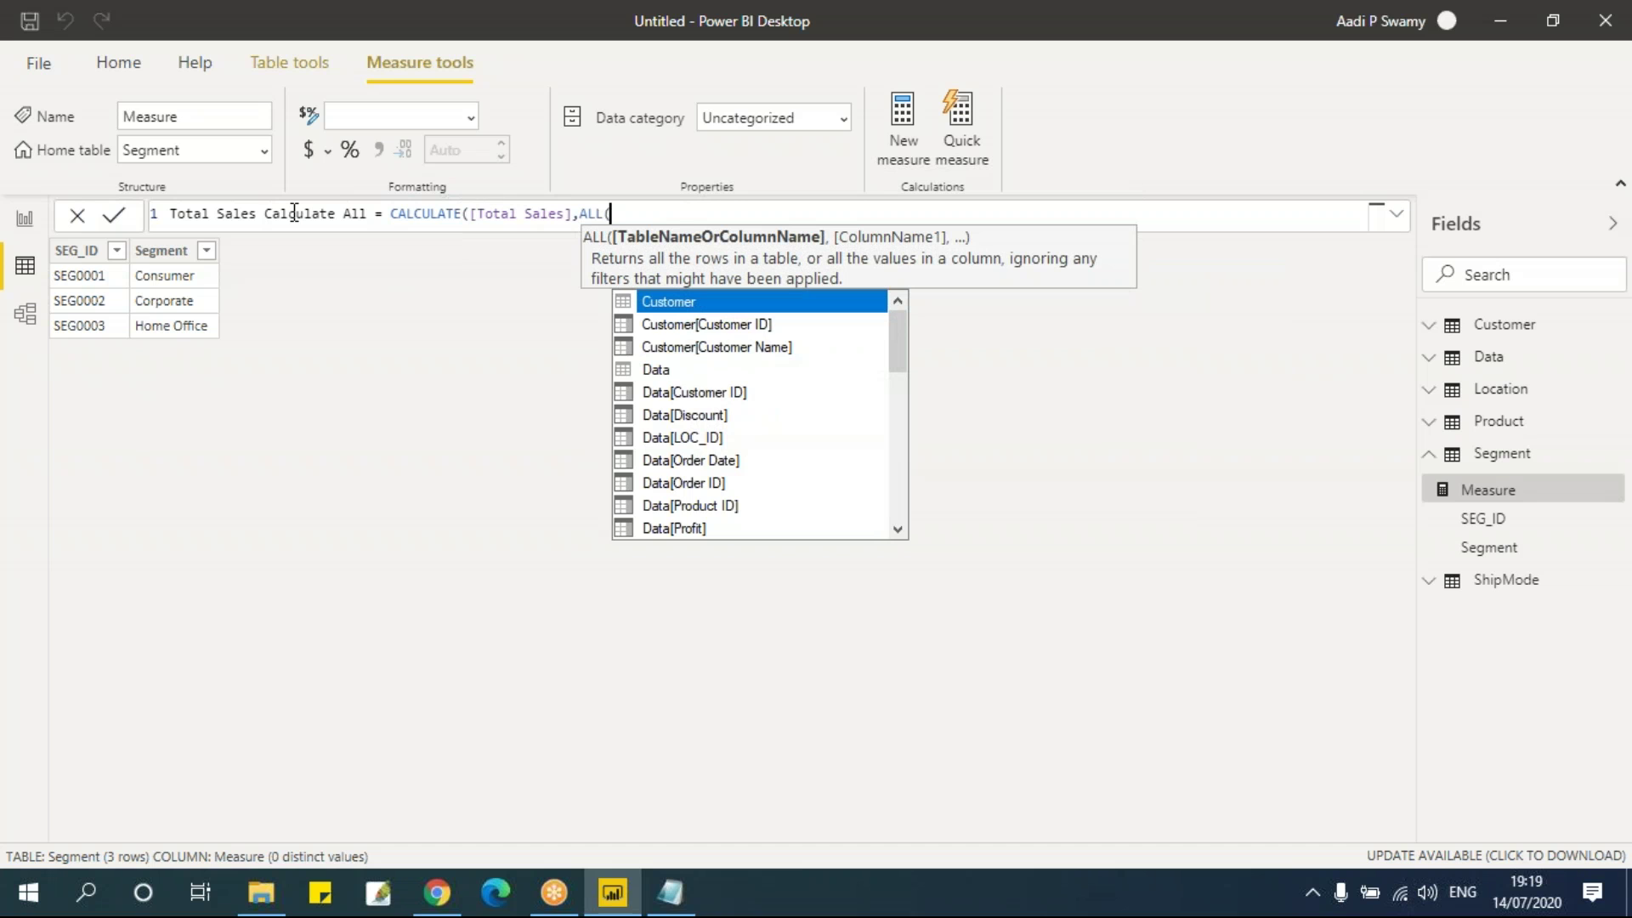
type("loc")
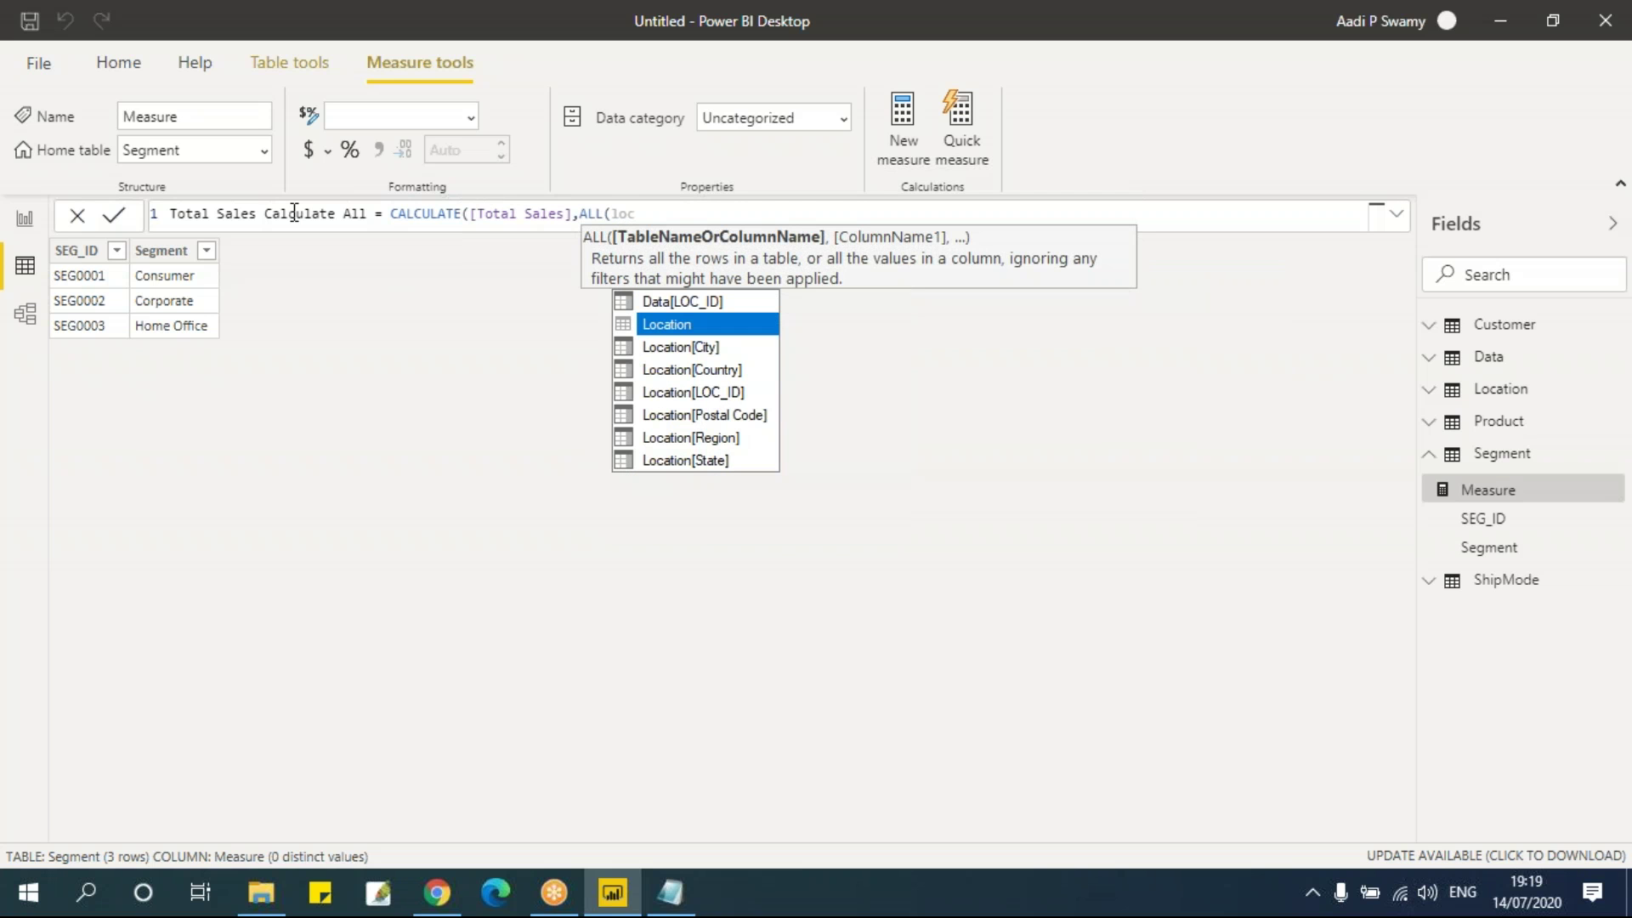
key("Down")
key("Down")
key("Down")
key("Down")
key("Down")
key("Tab")
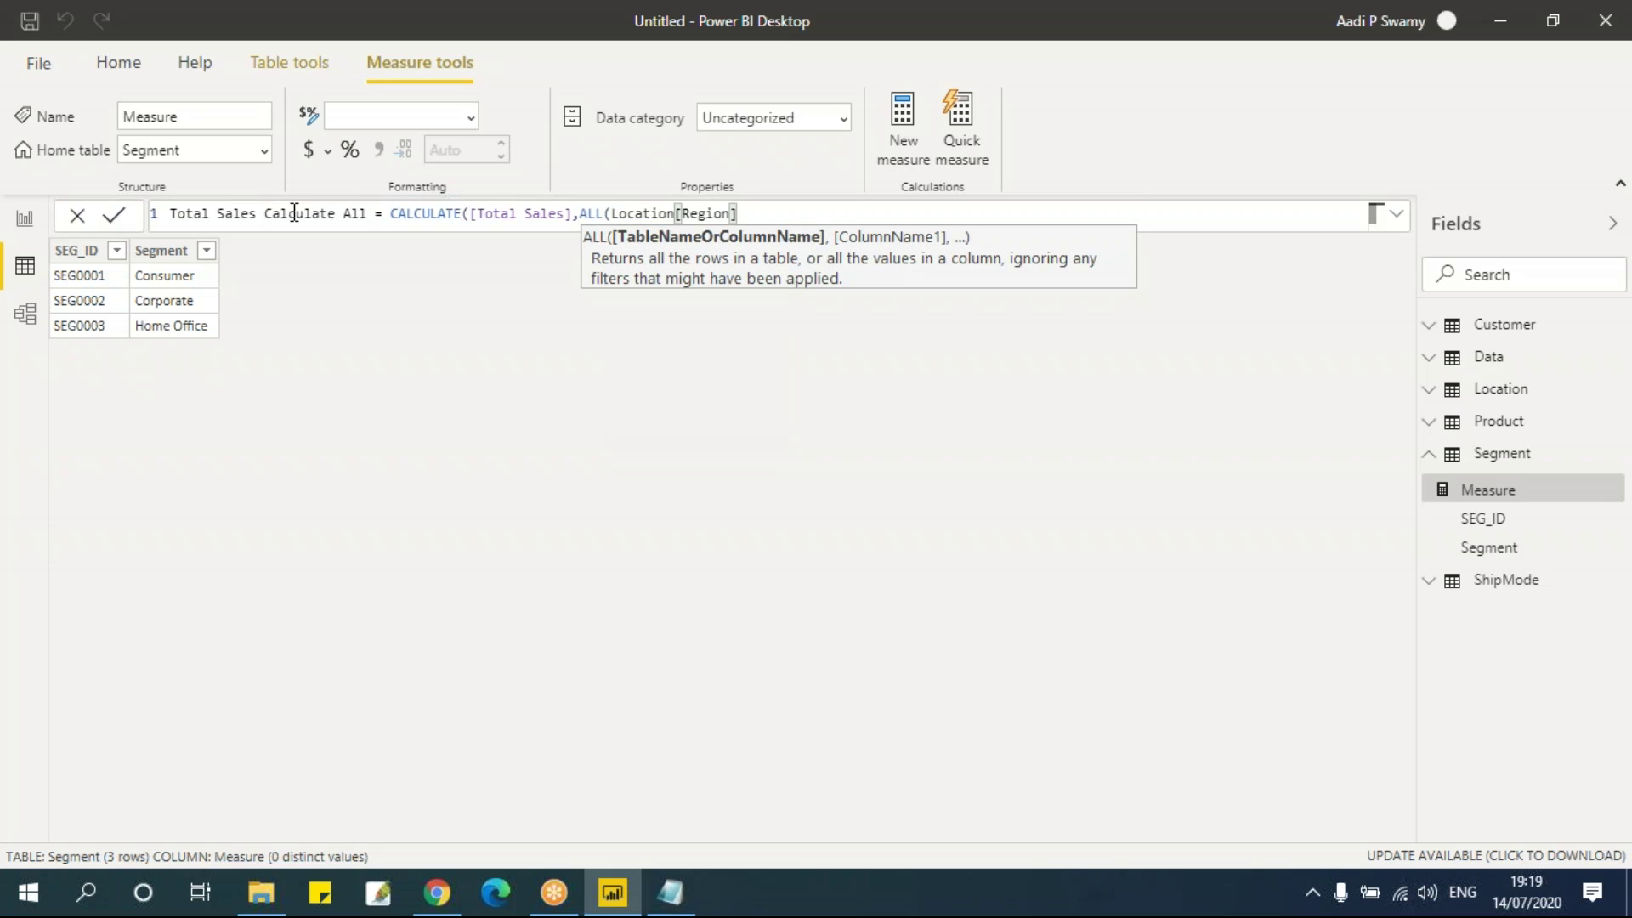
type(")")
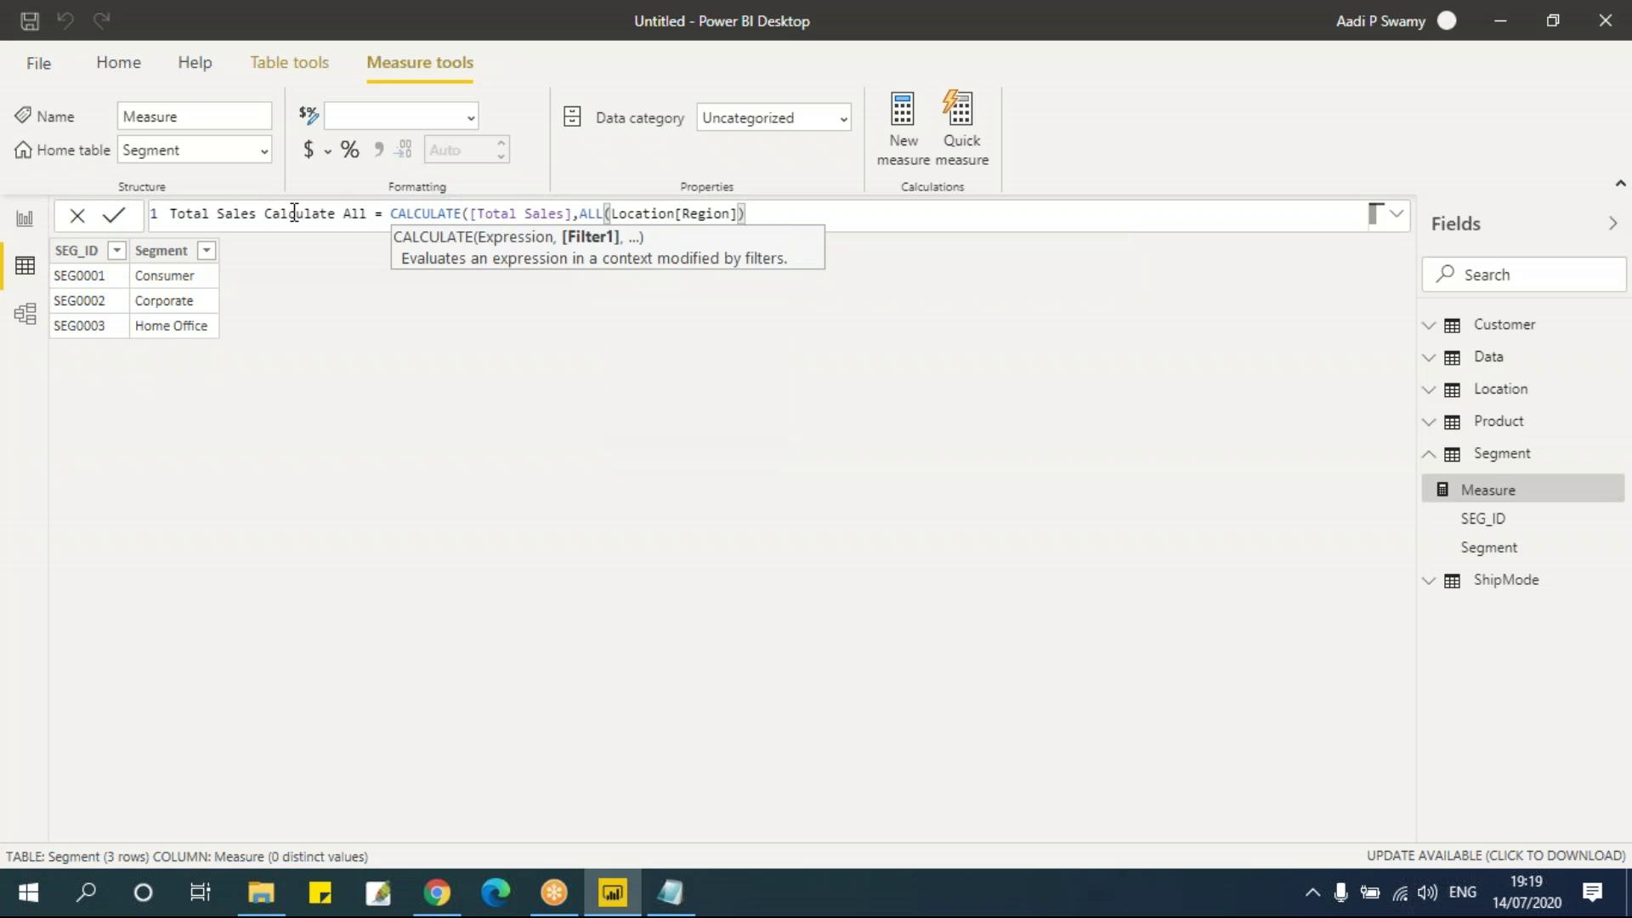
type(")")
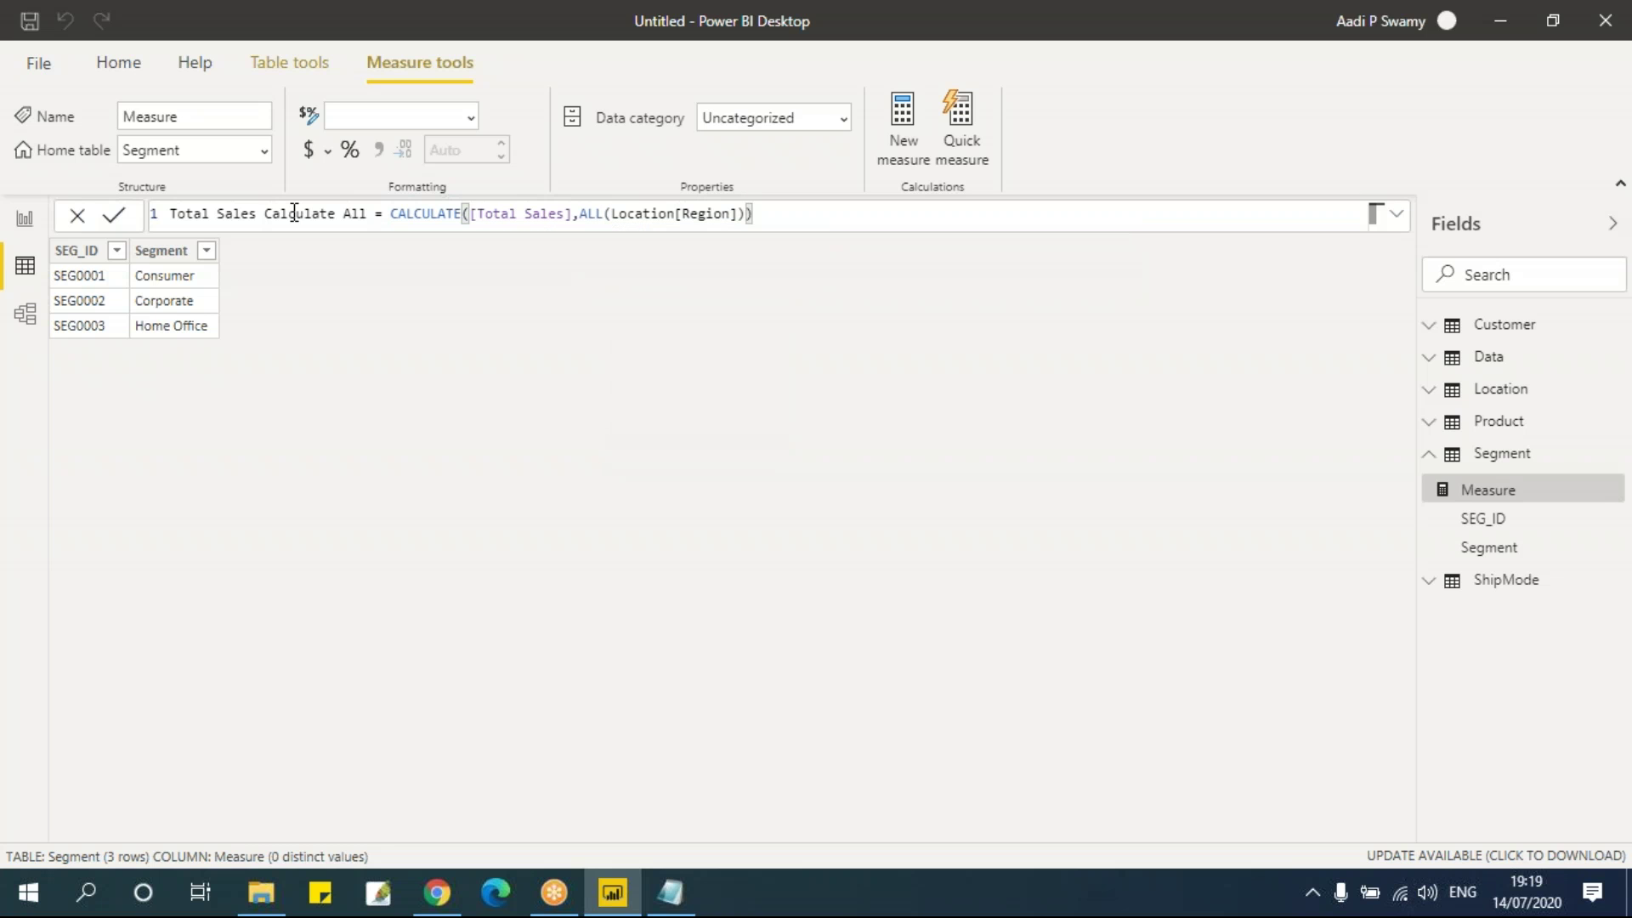
key("Return")
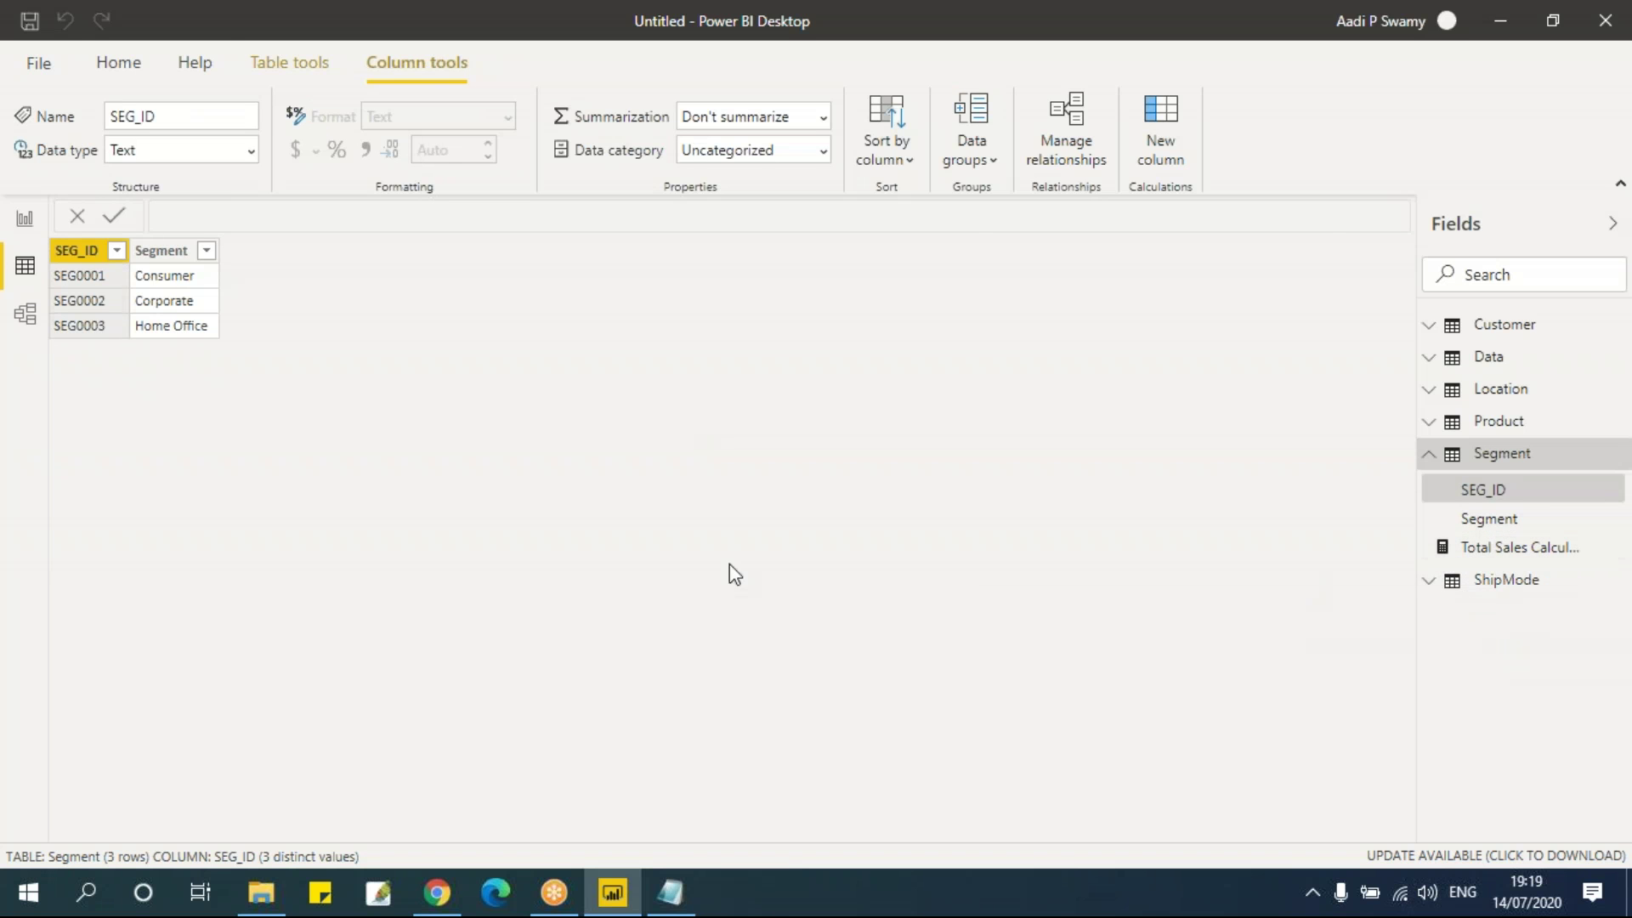
Step: In the Report view, remove State from the table visual and add the Total Sales Calculate All measure
left_click(25, 222)
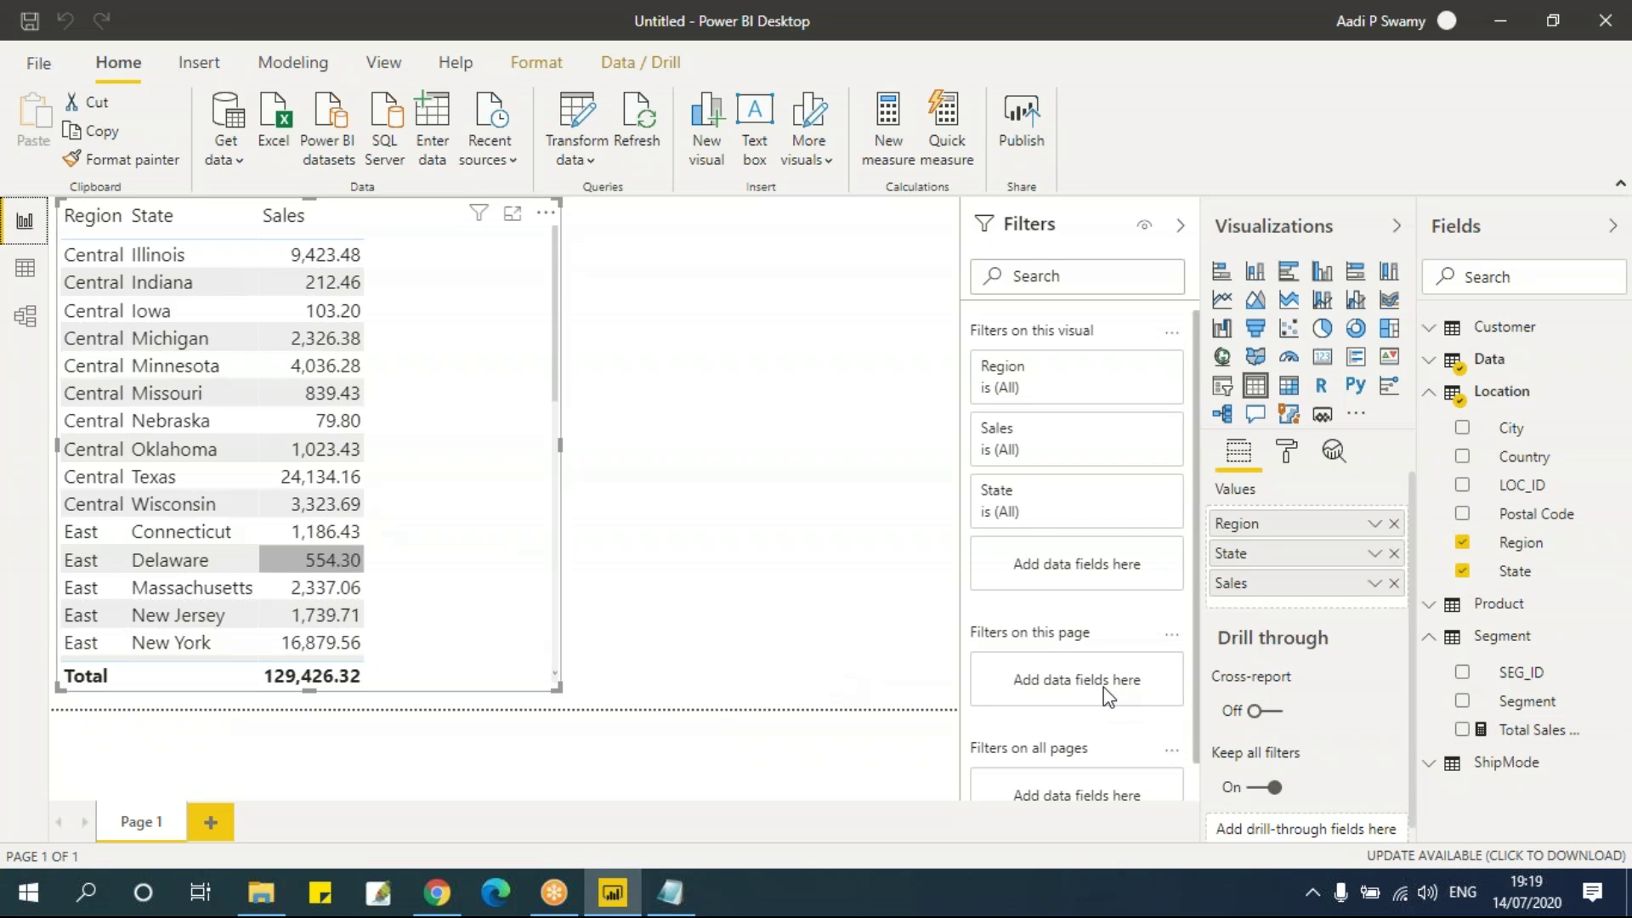
left_click(1394, 553)
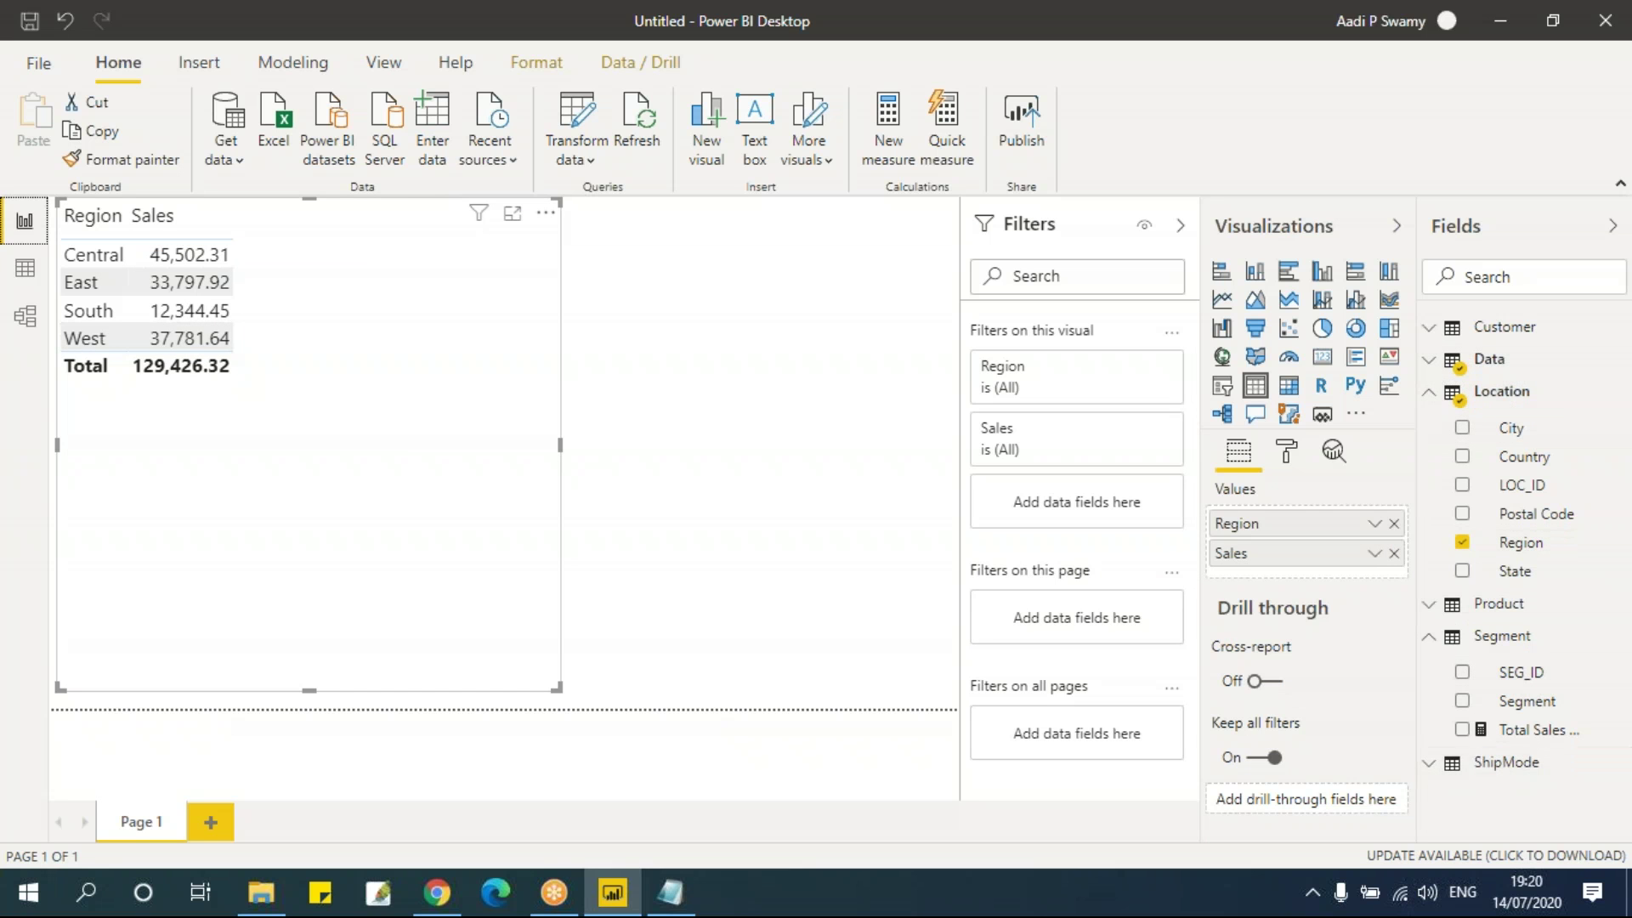
left_click(1462, 730)
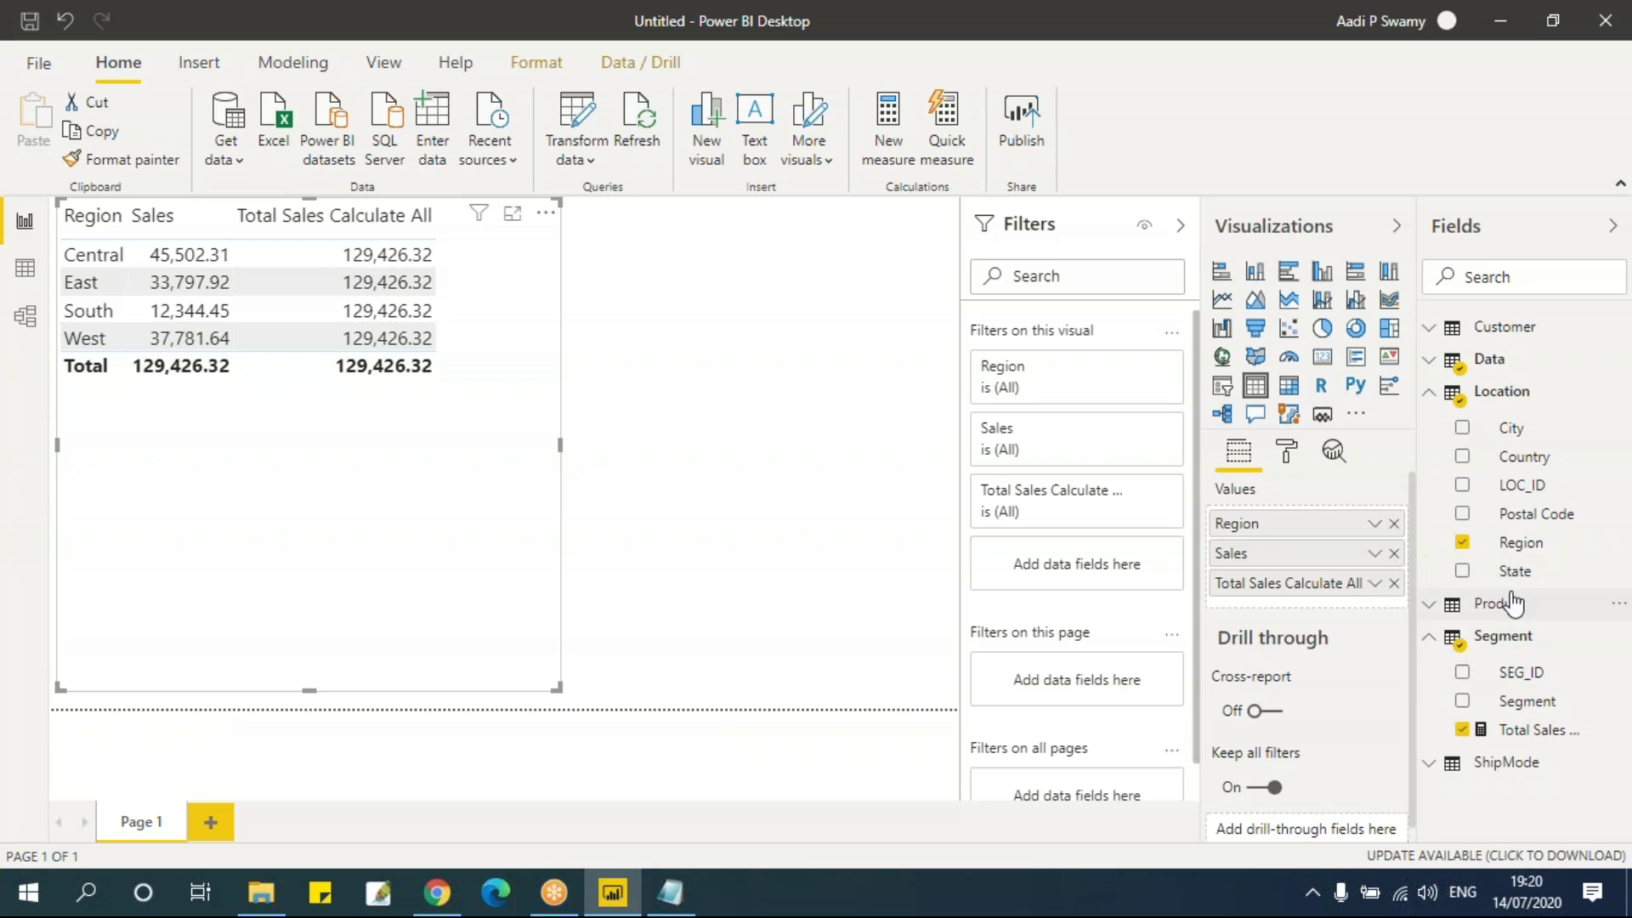
Step: Add State from Location between Region and Sales in the table visual, and widen the visual to fit all columns
left_click_drag(1511, 572, 1292, 553)
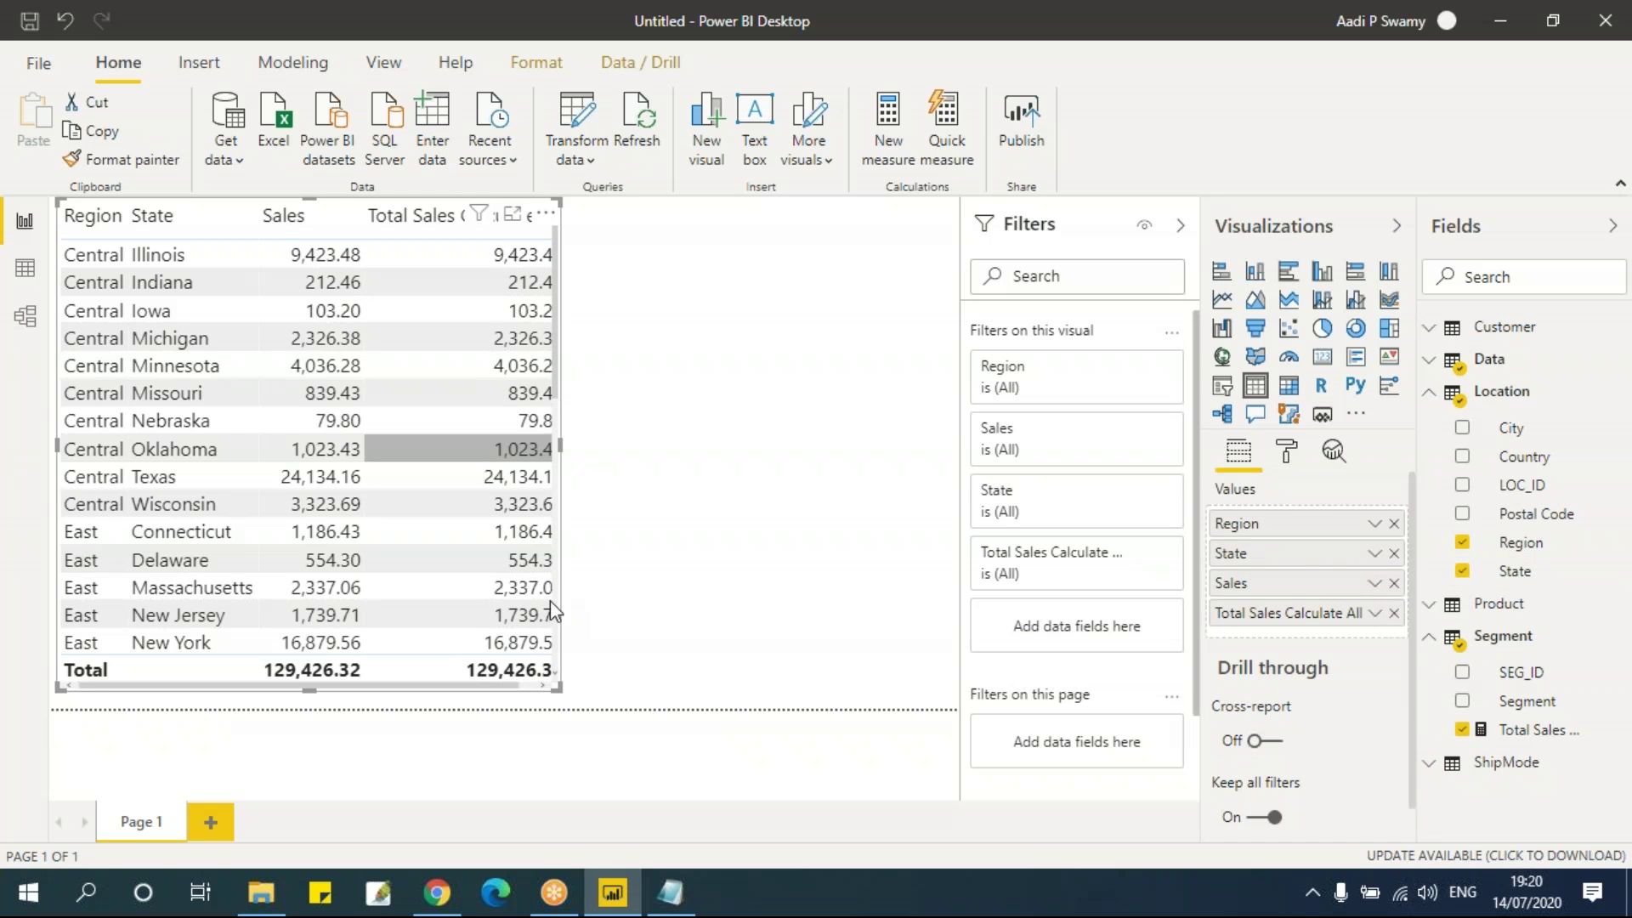
left_click_drag(563, 690, 689, 712)
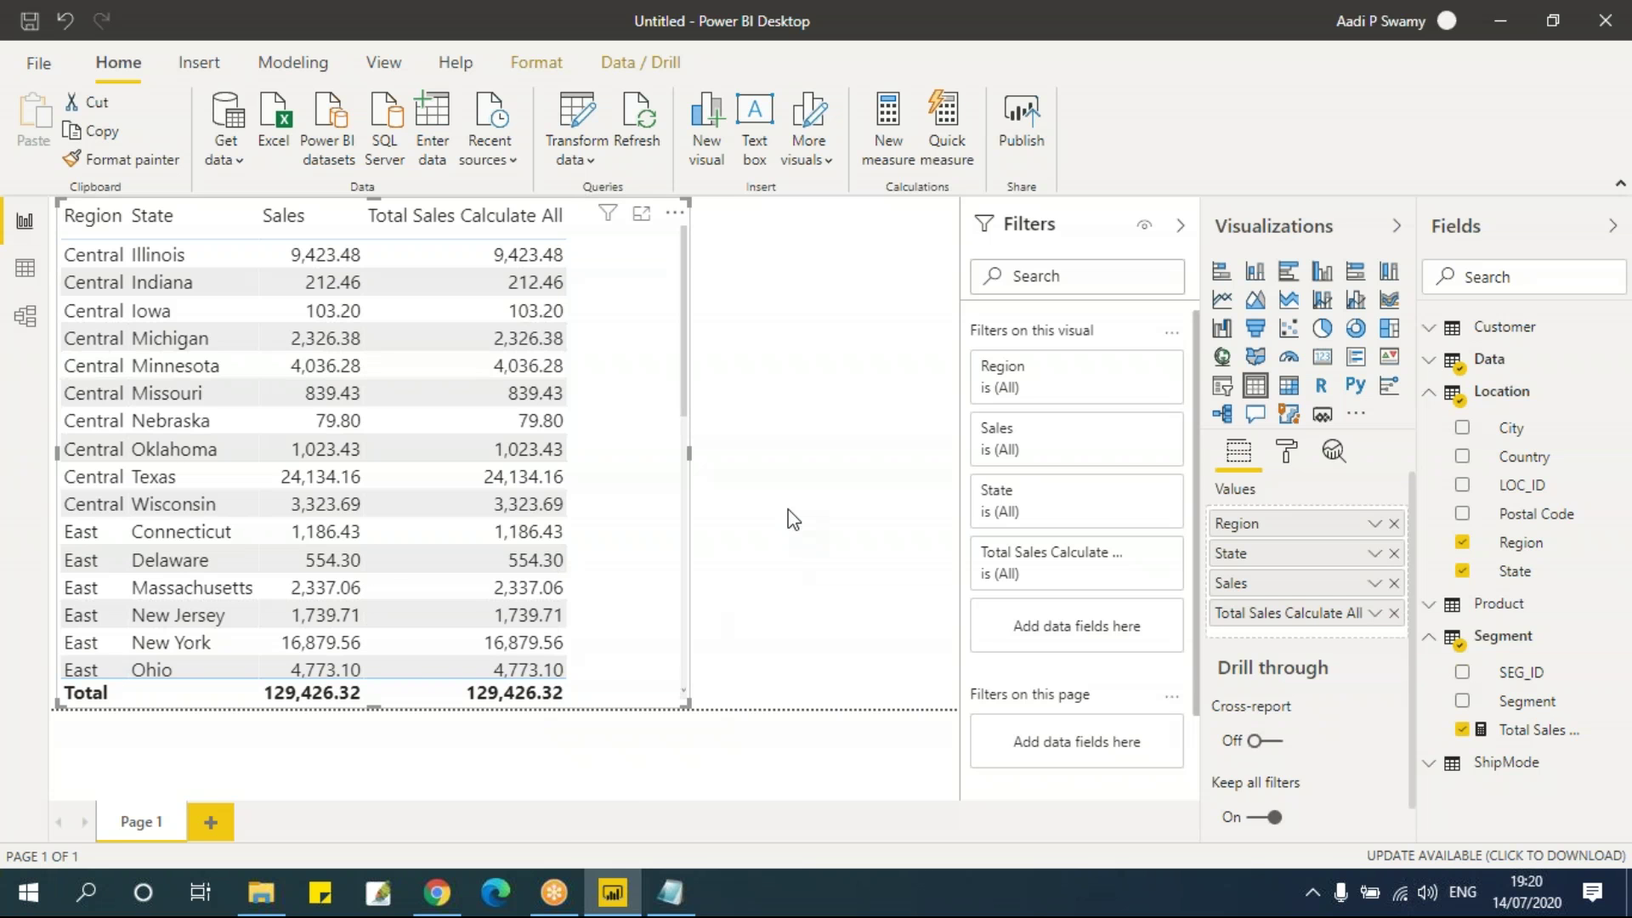
Step: Switch to Notepad and review the ALL function and its Location[Region] argument in the Total Sales All measure
key("alt+Tab")
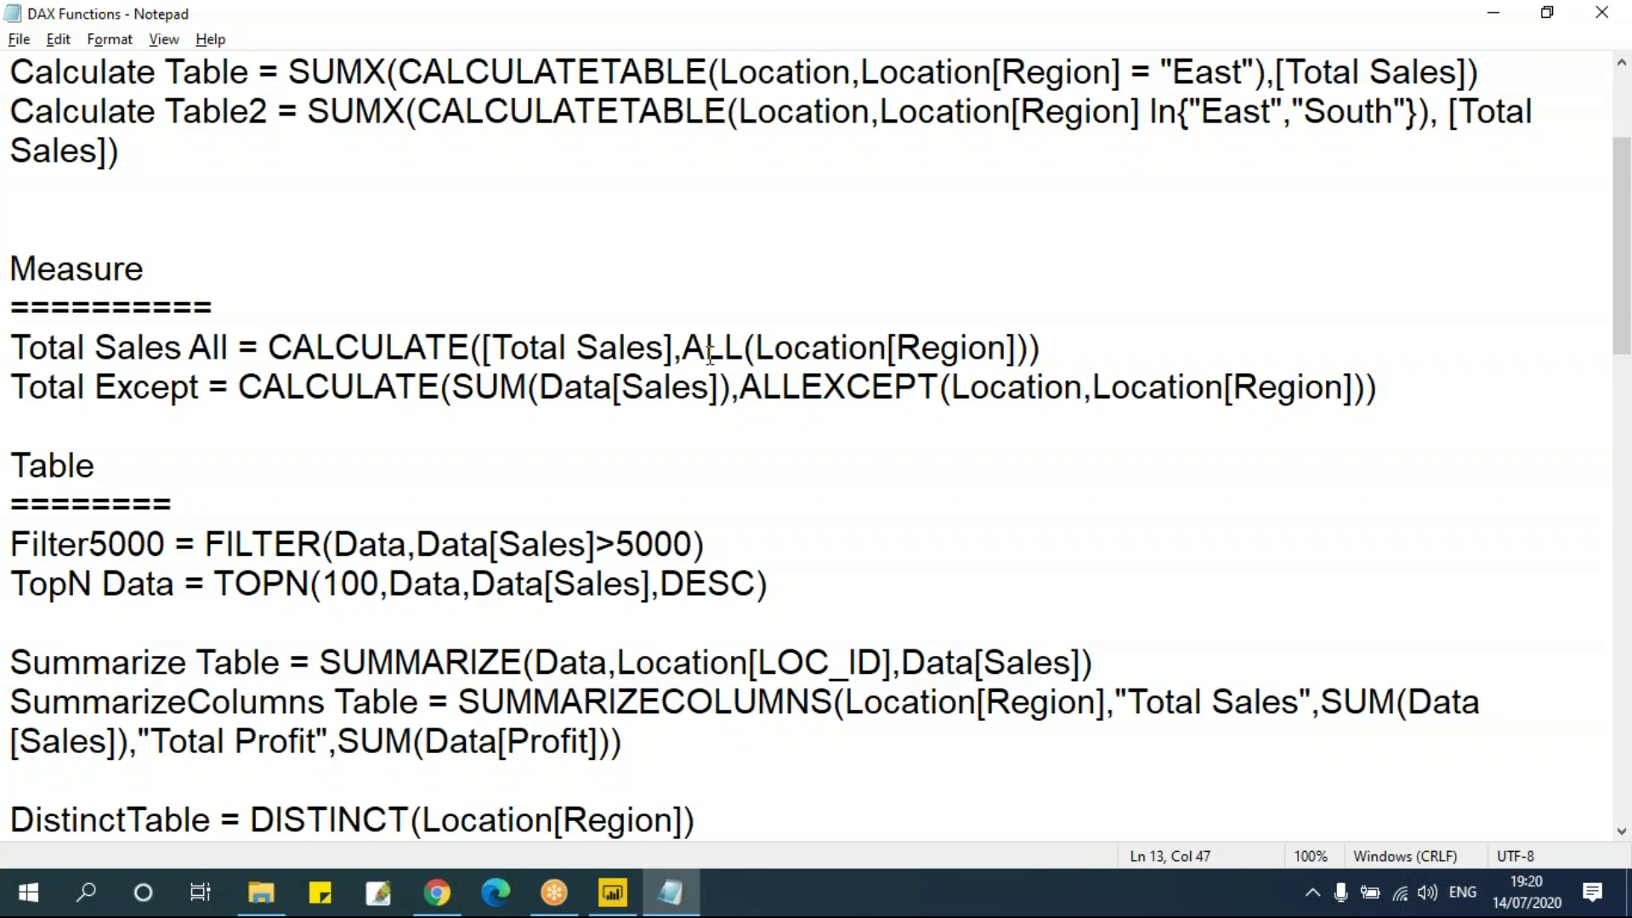
left_click_drag(682, 347, 755, 349)
left_click(1018, 349)
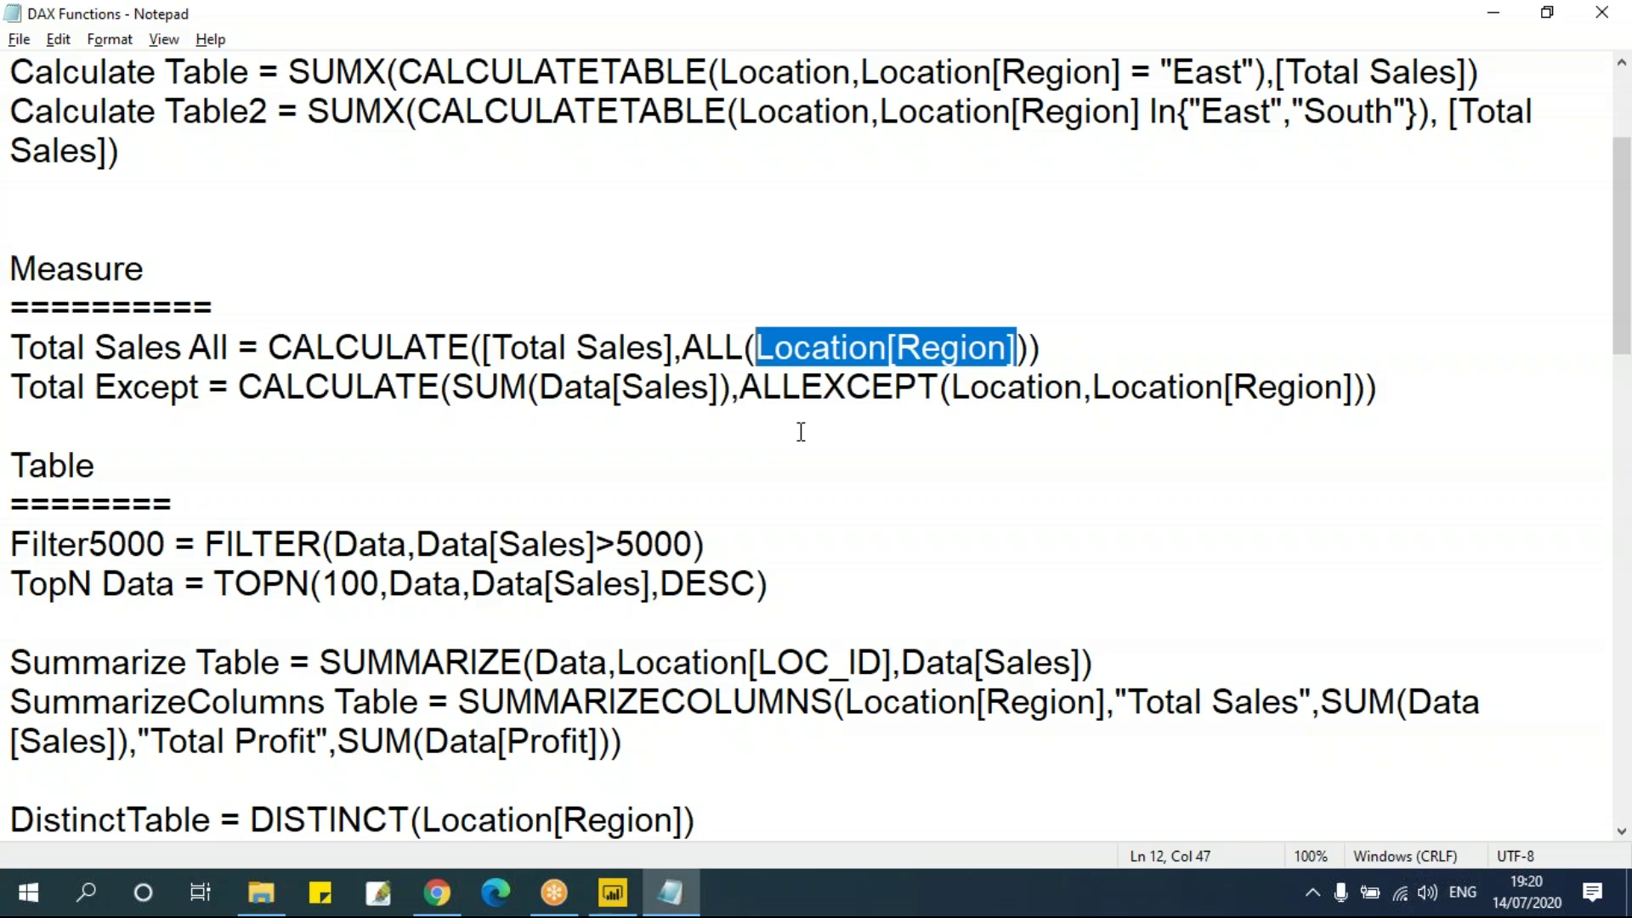
Step: Back in Power BI, remove State from the table visual and check the Total Sales Calculate All values per region
key("alt+Tab")
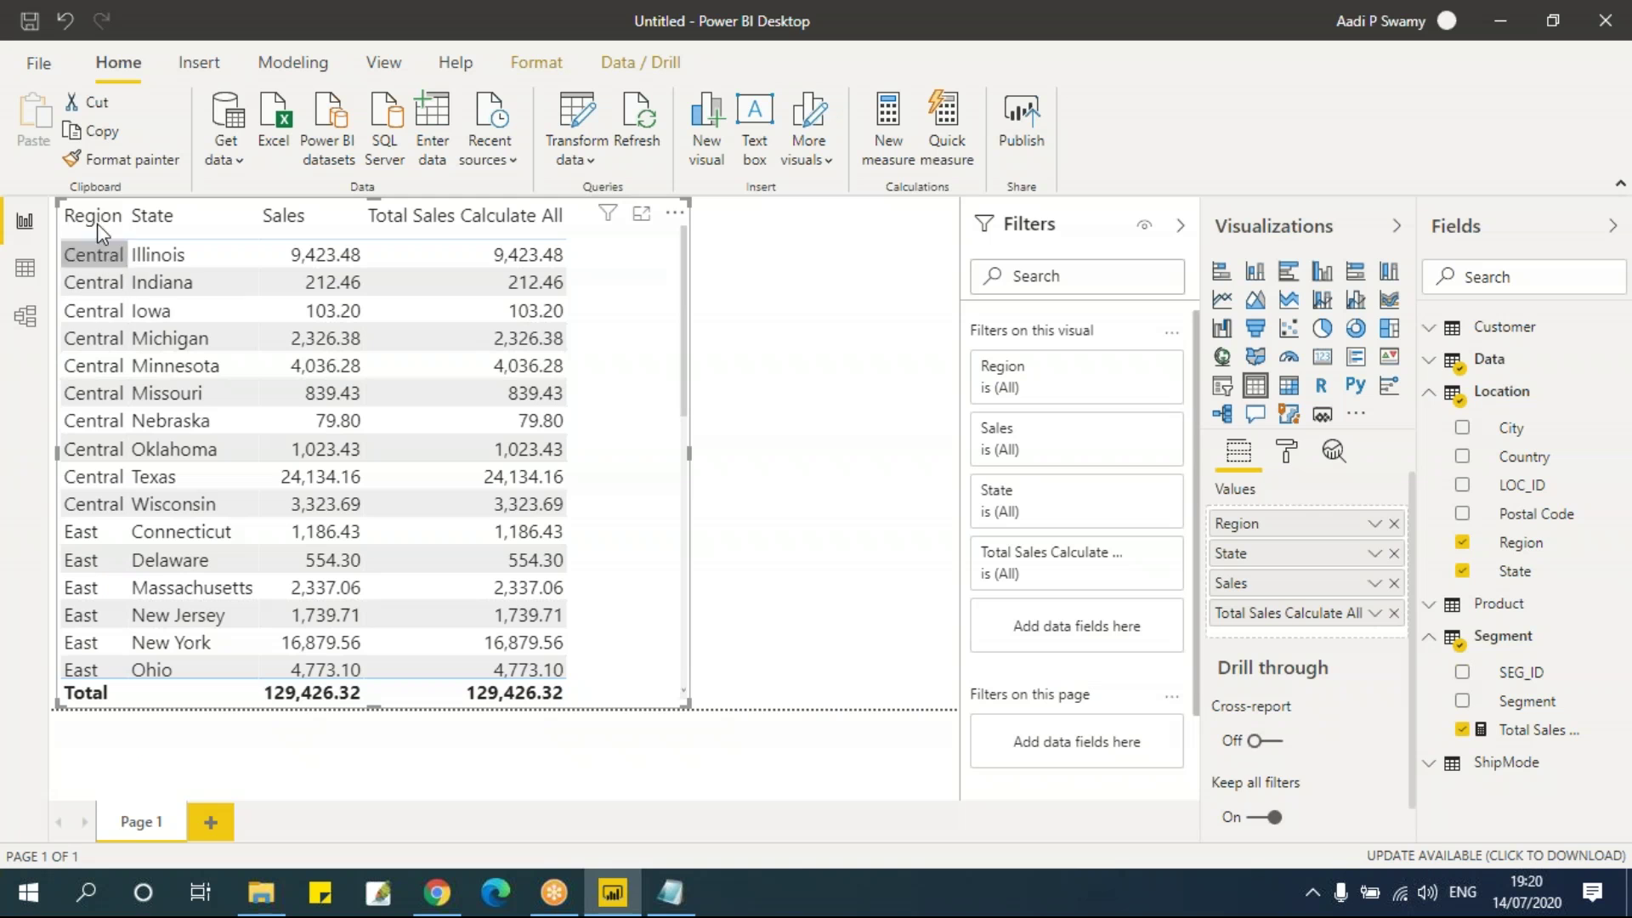
left_click(1394, 553)
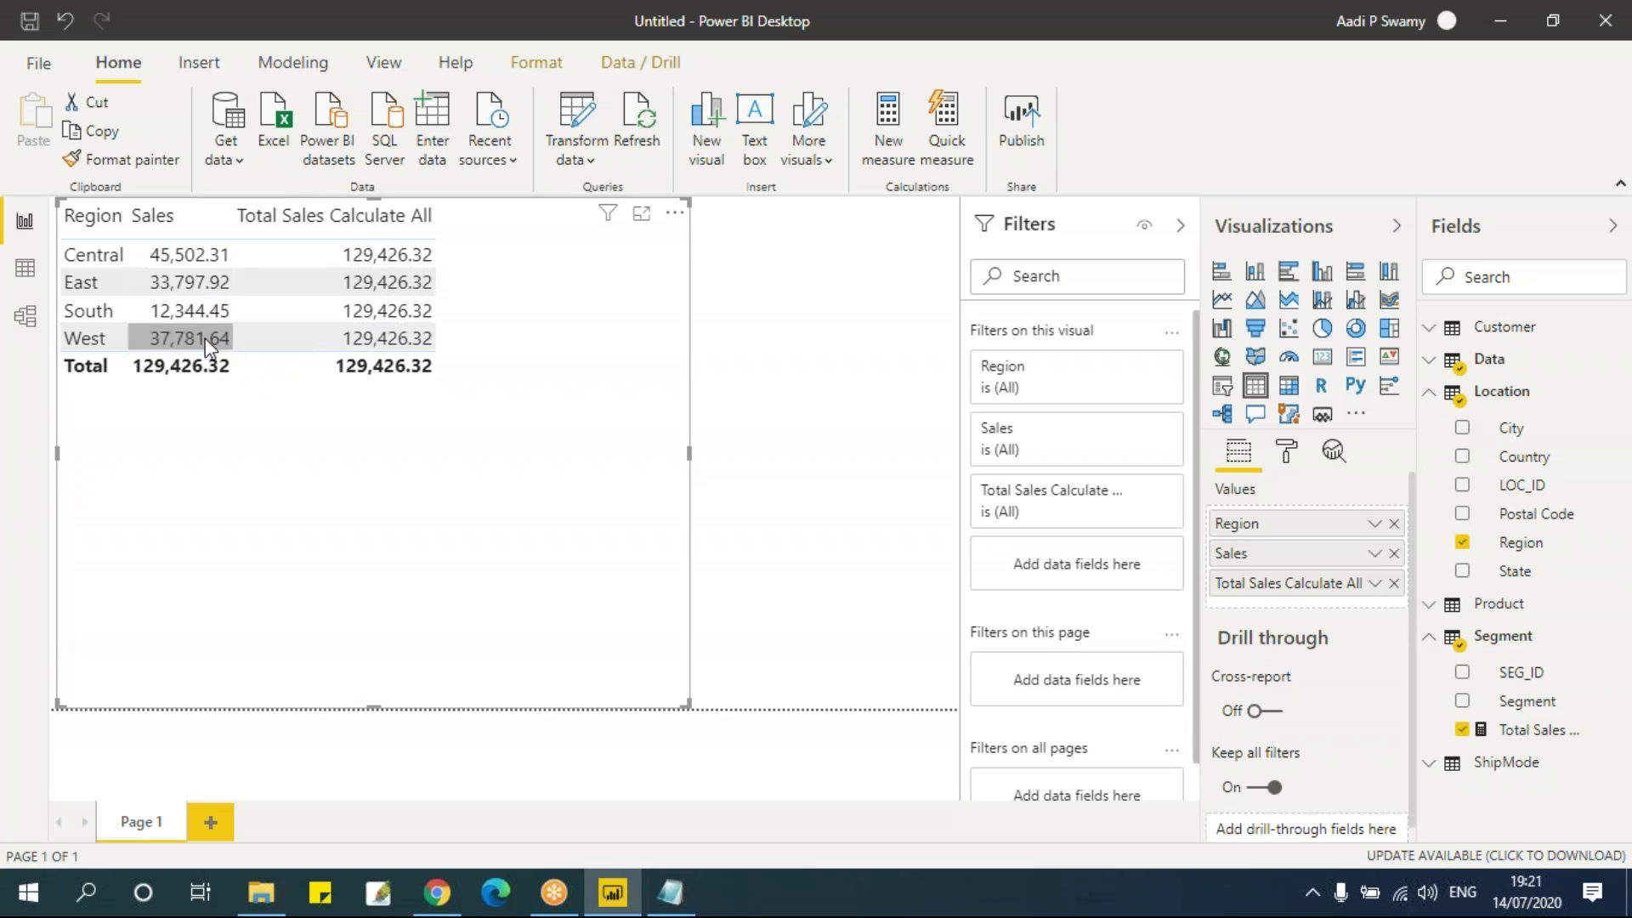
left_click(353, 217)
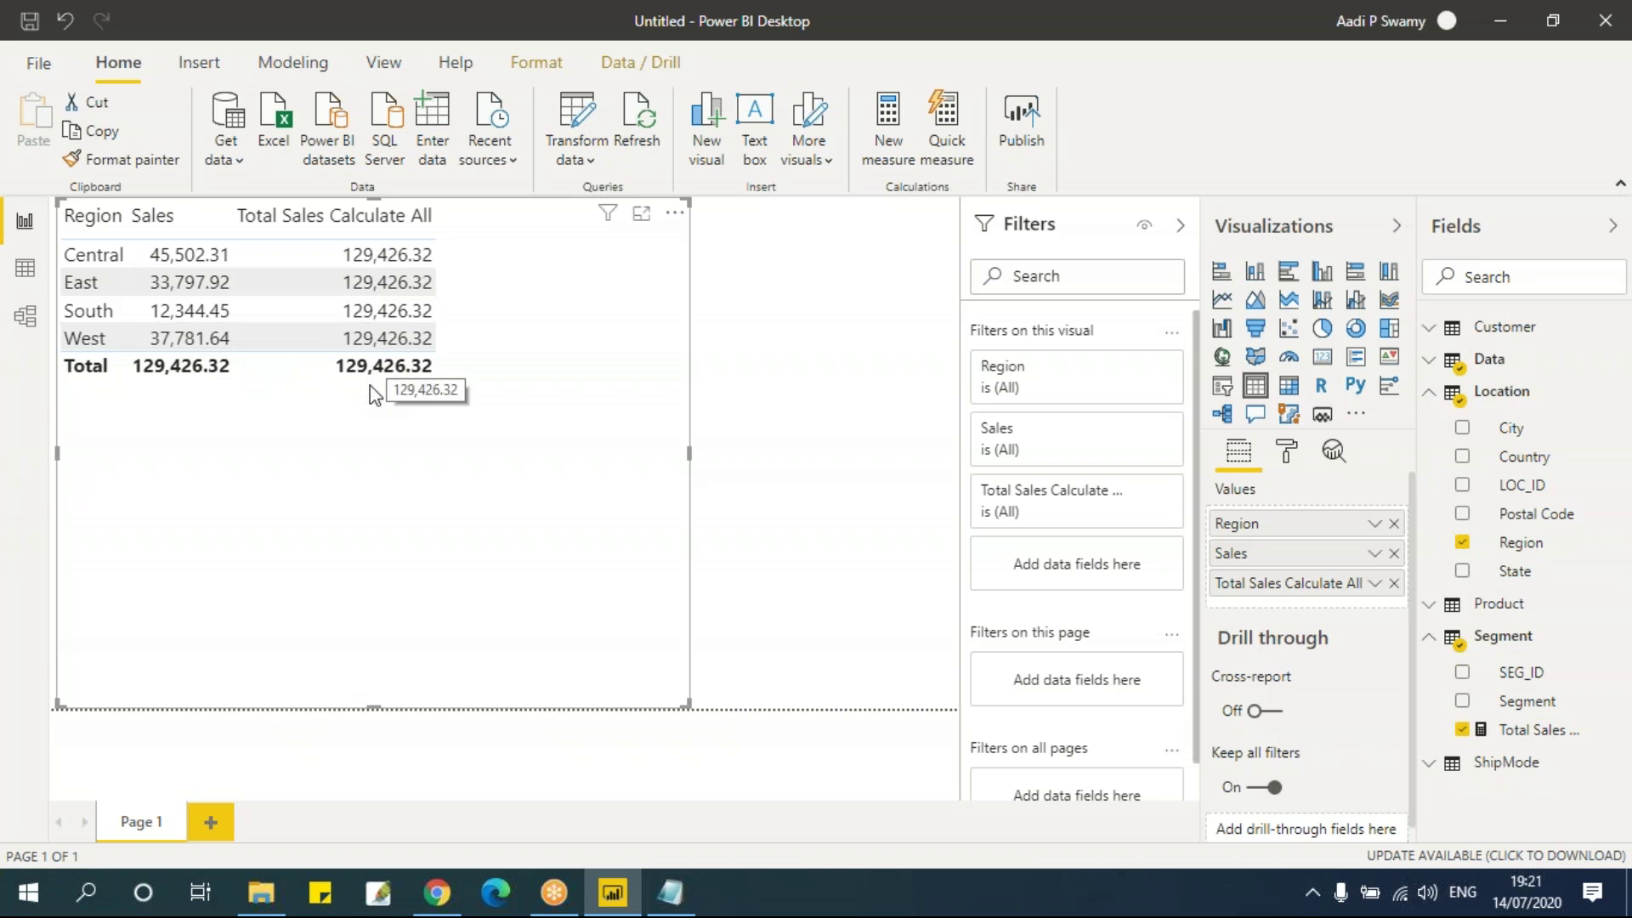
Step: Add the Total Sales measure from Data to the table visual and compare it with Total Sales Calculate All
left_click(1433, 380)
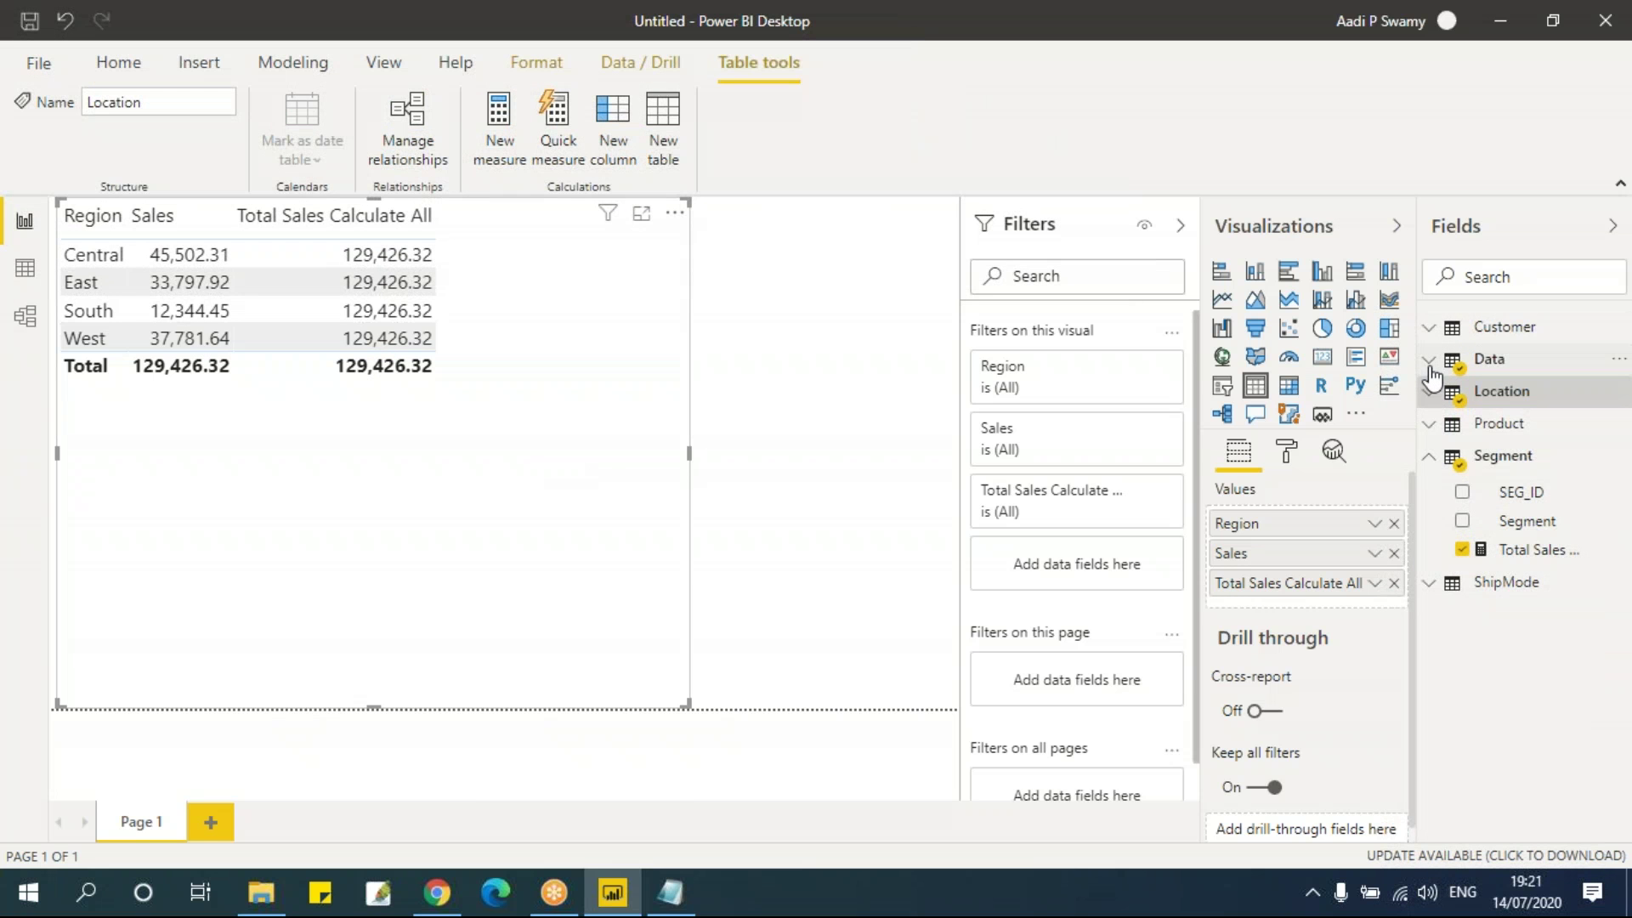
left_click(1432, 368)
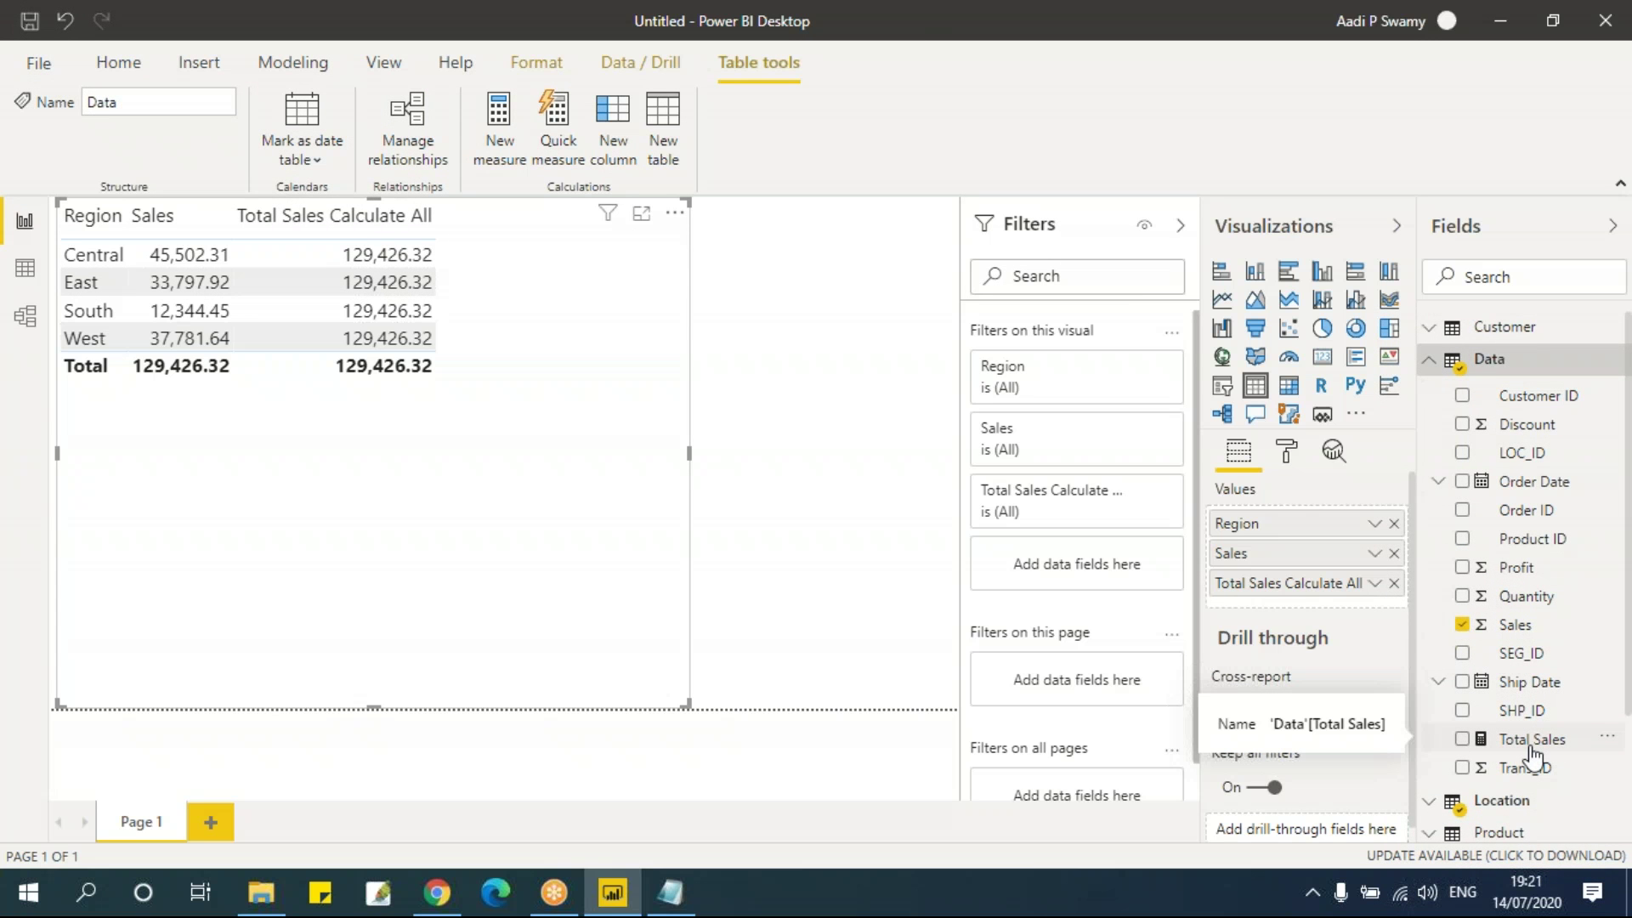
left_click(1464, 741)
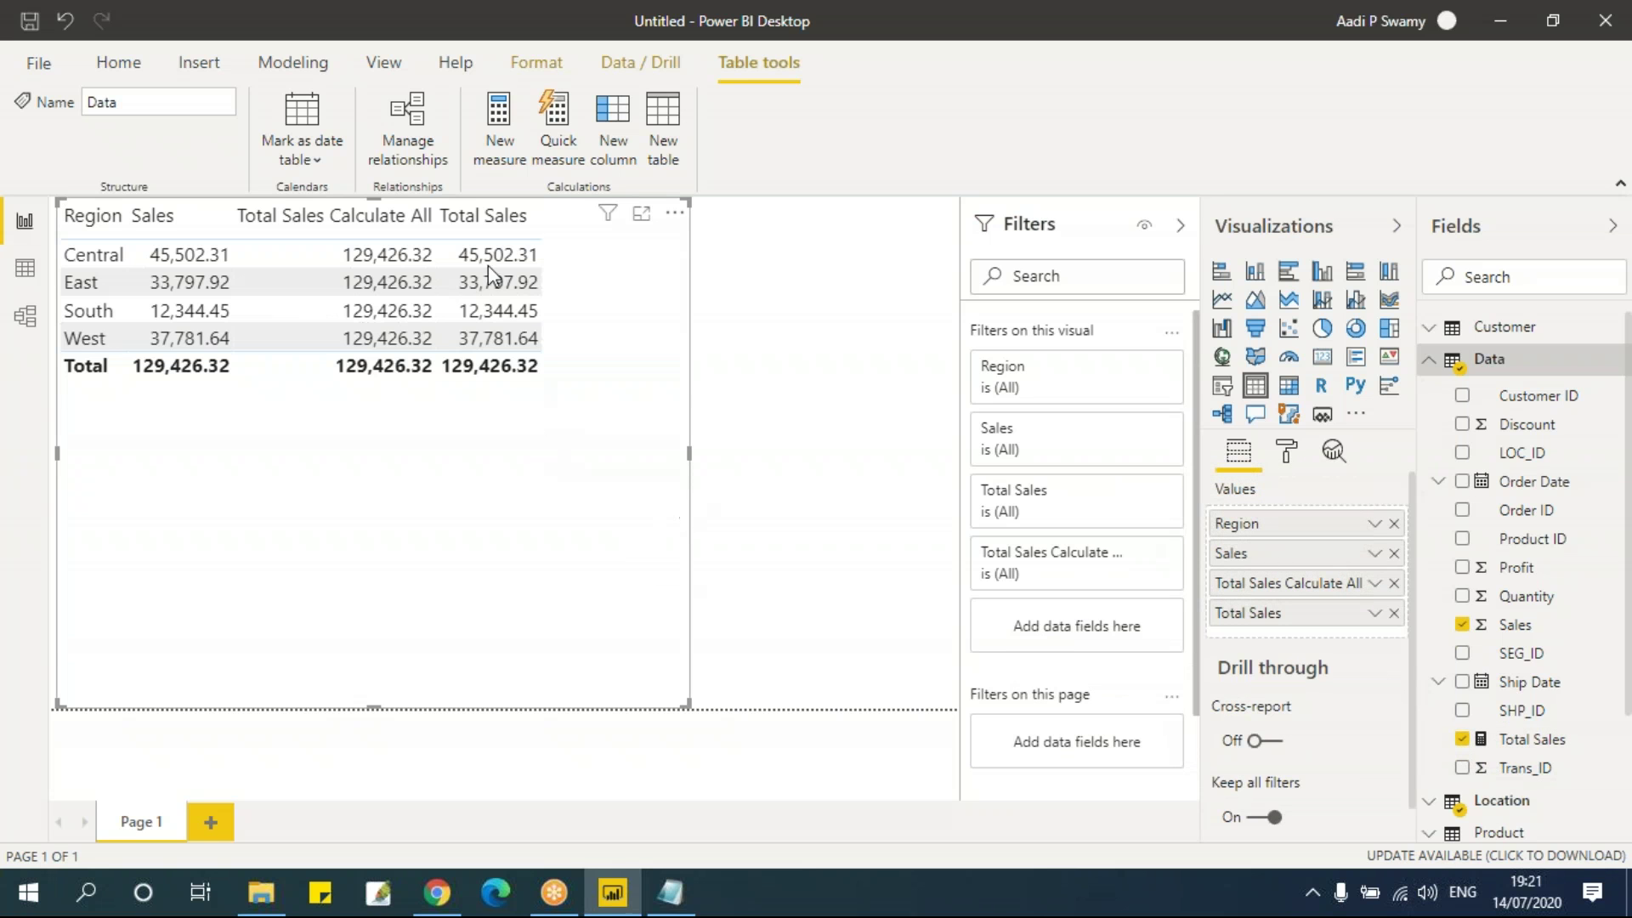
left_click(488, 250)
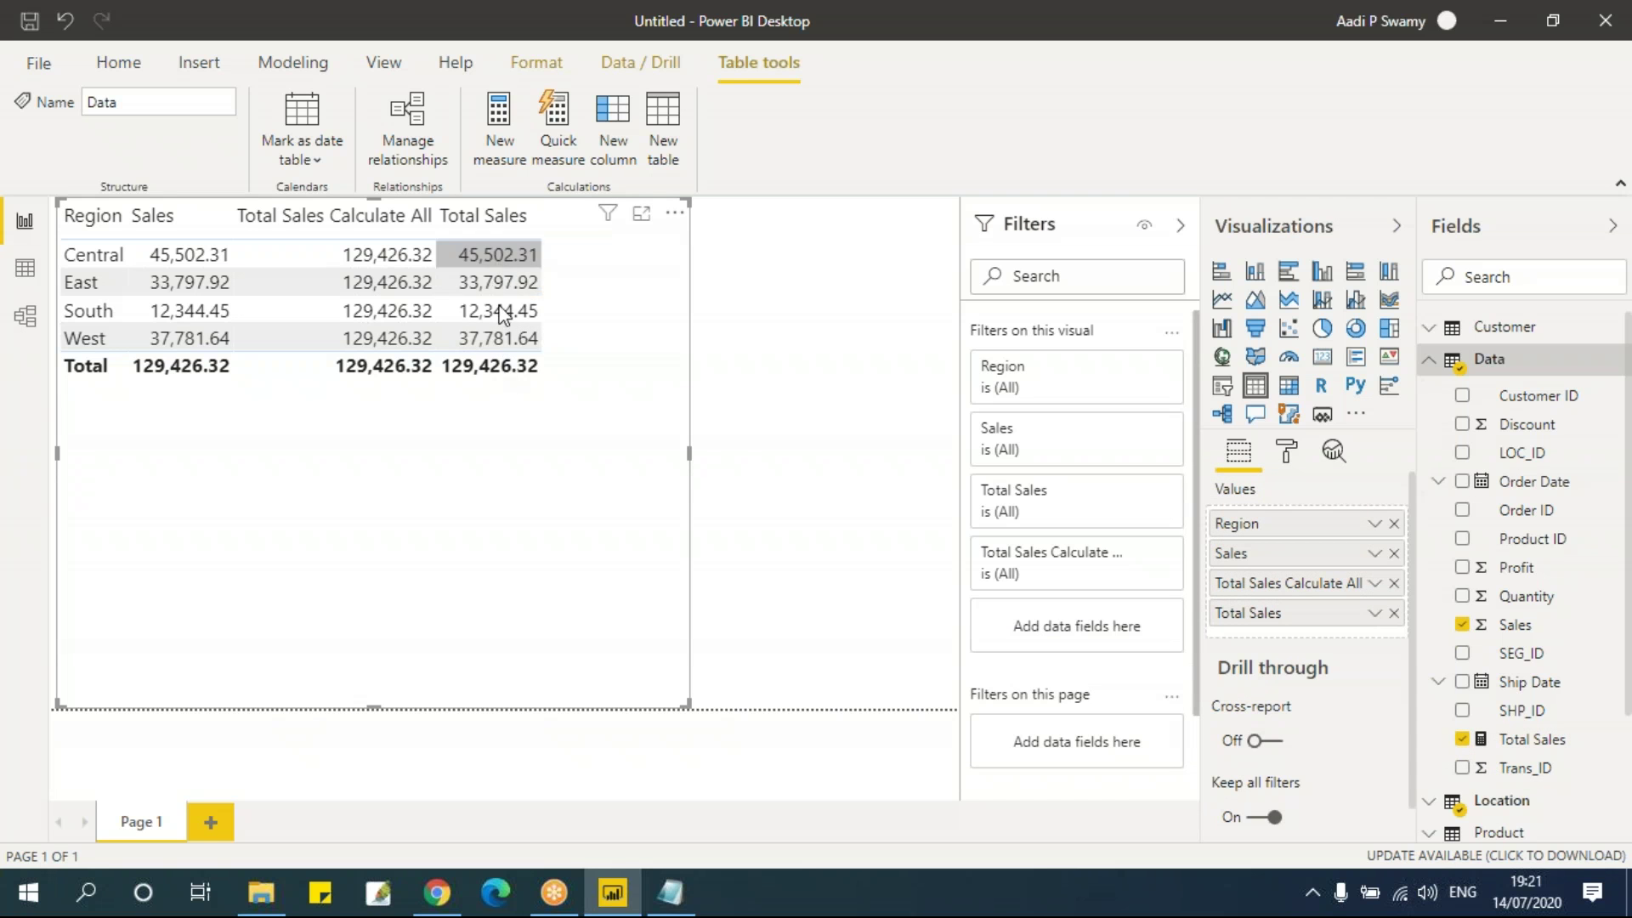
left_click(386, 257)
left_click(385, 263)
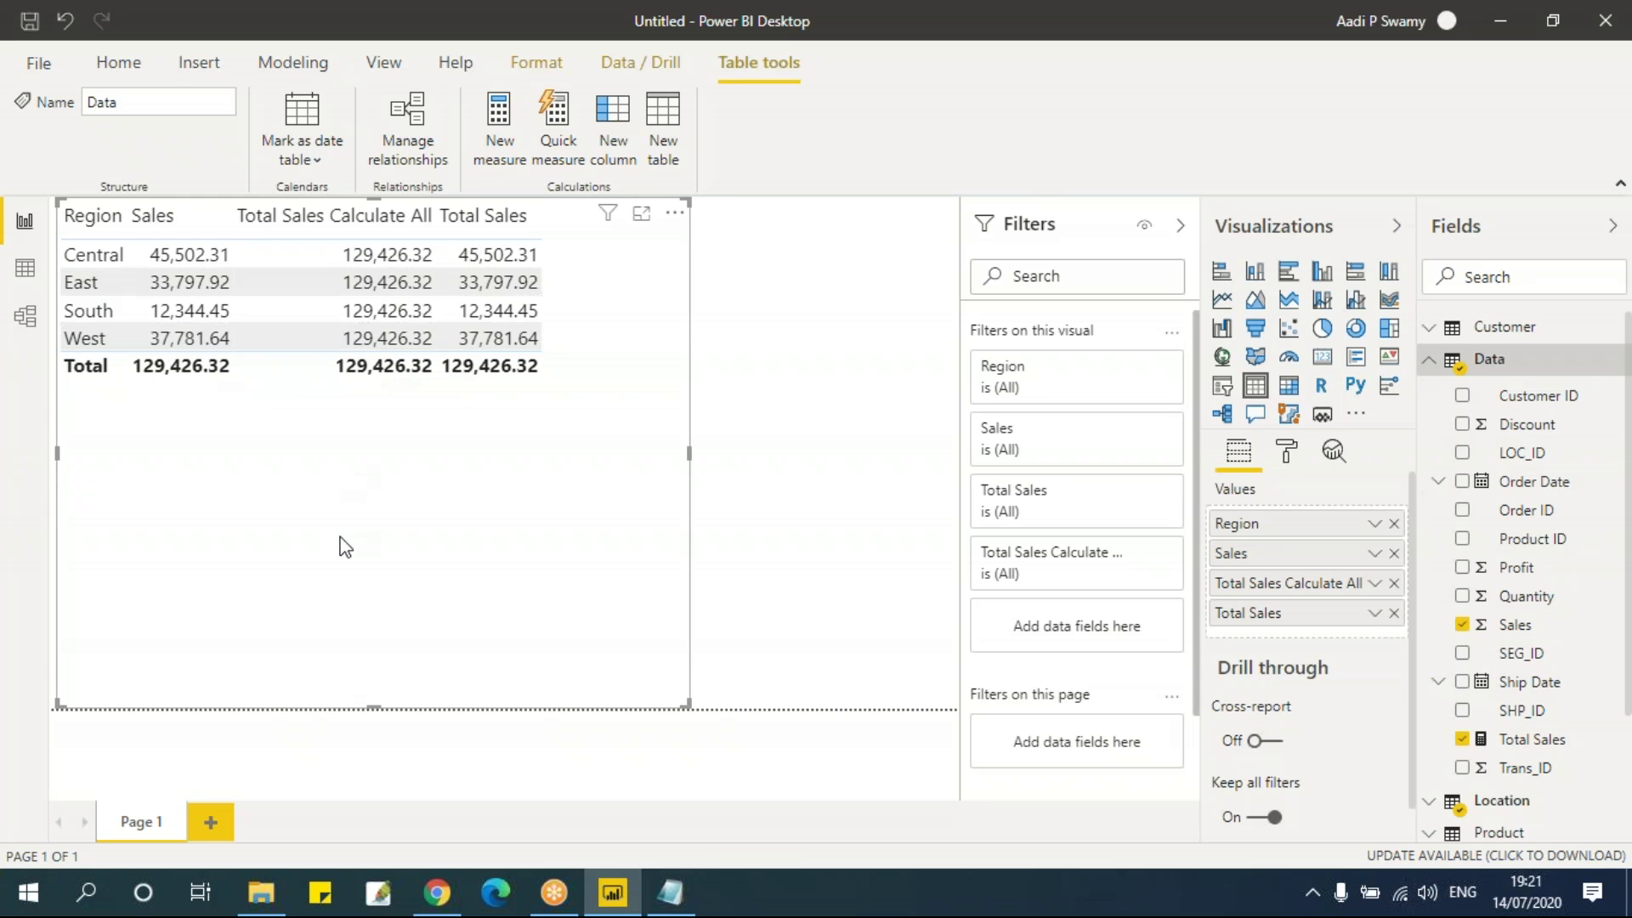
Step: Switch to Notepad and compare the ALL filter of Total Sales All with the ALLEXCEPT filter of Total Except
key("alt+Tab")
left_click(386, 347)
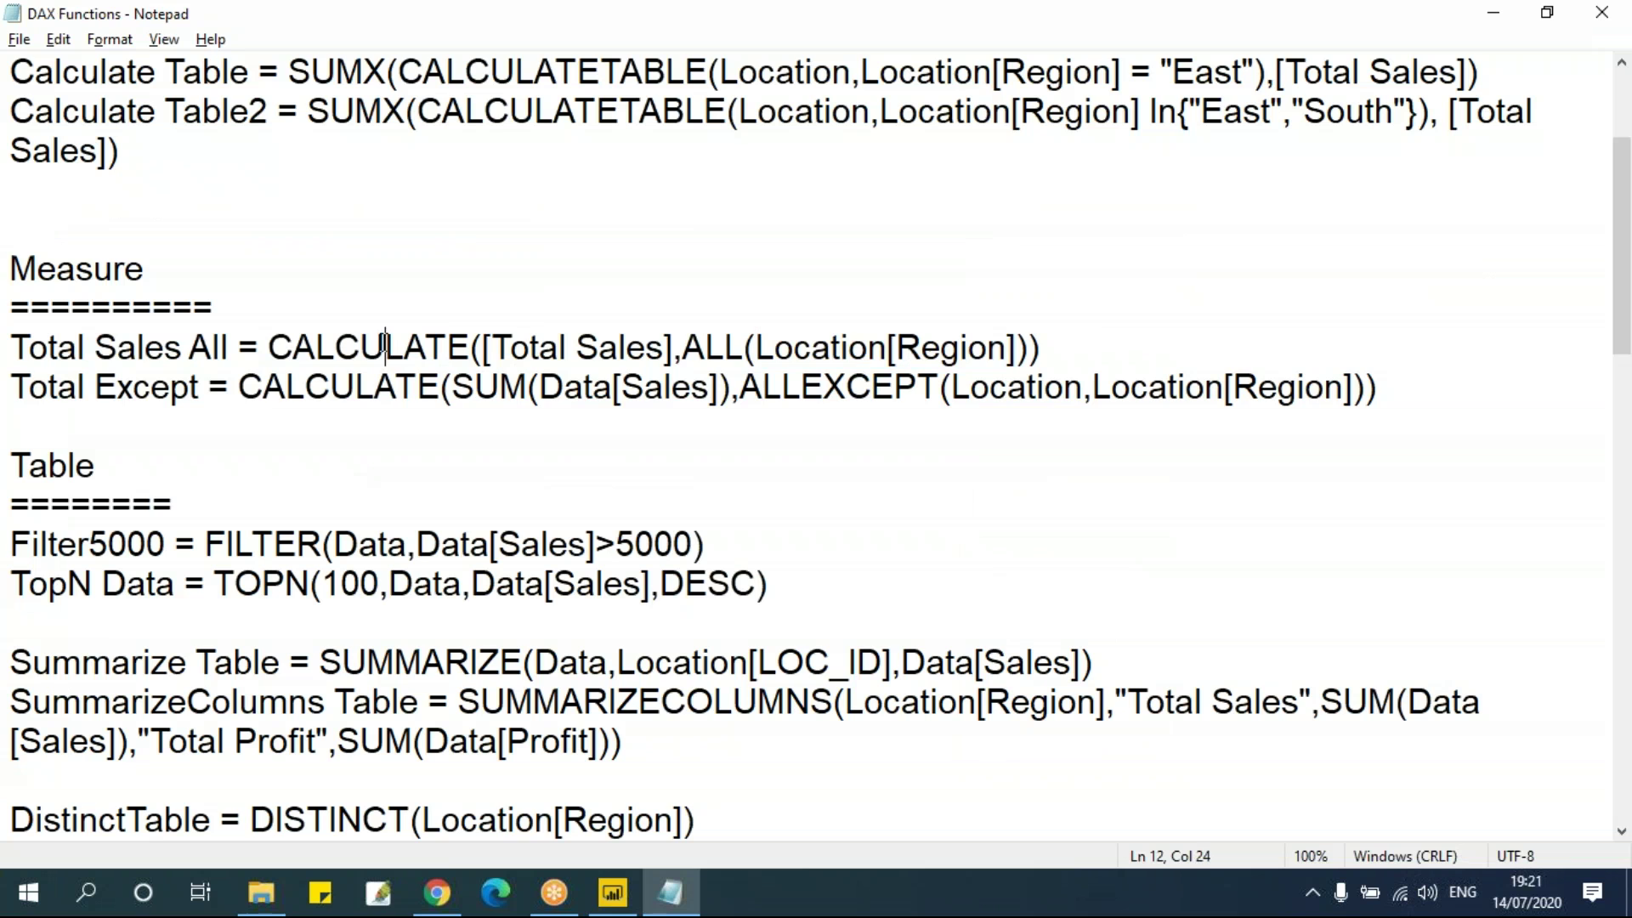
left_click_drag(683, 346, 745, 346)
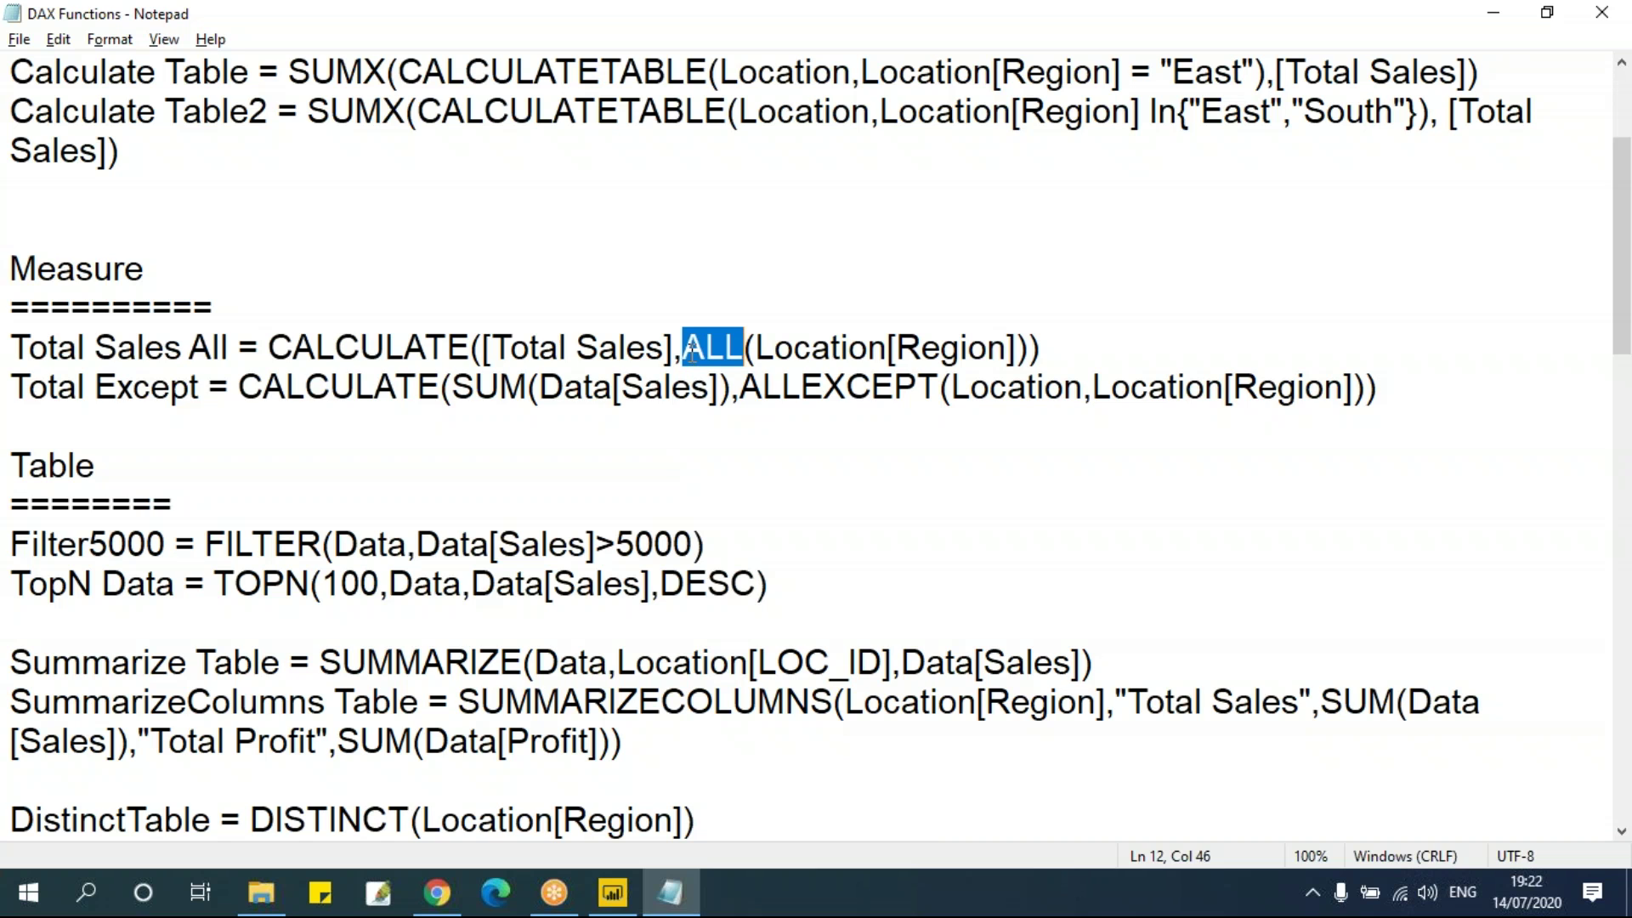
left_click(693, 387)
left_click(711, 387)
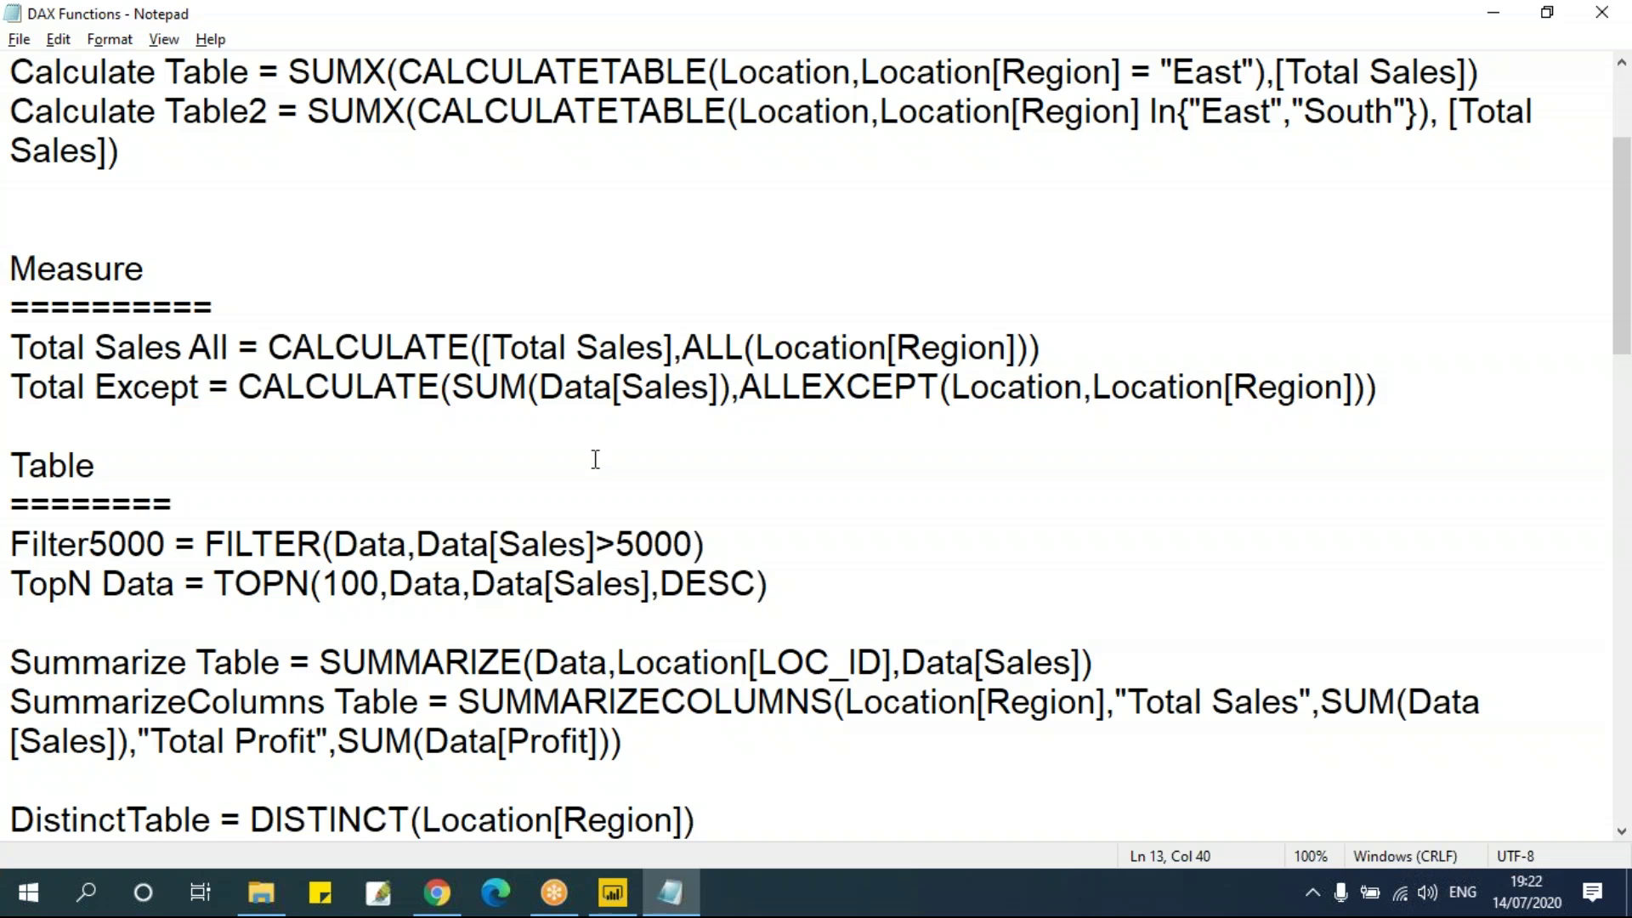
left_click_drag(682, 347, 1030, 349)
left_click(894, 348)
left_click_drag(740, 387, 940, 388)
left_click(1027, 388)
Step: Switch to Power BI and start a new measure in the Segment table from the Data view
key("alt+Tab")
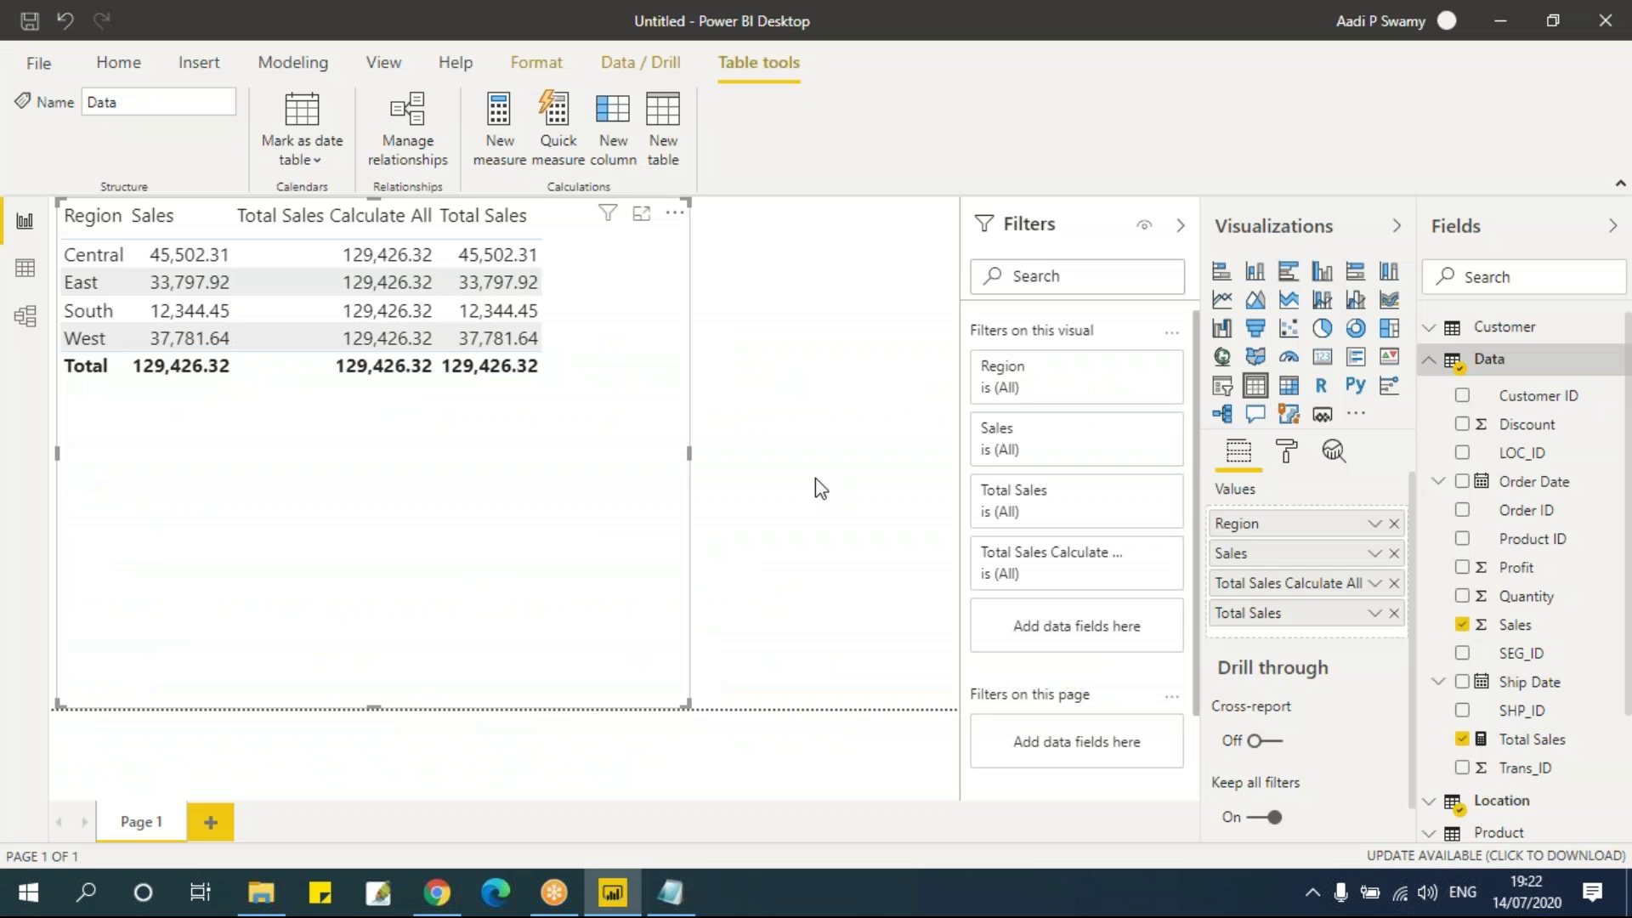
left_click(1450, 366)
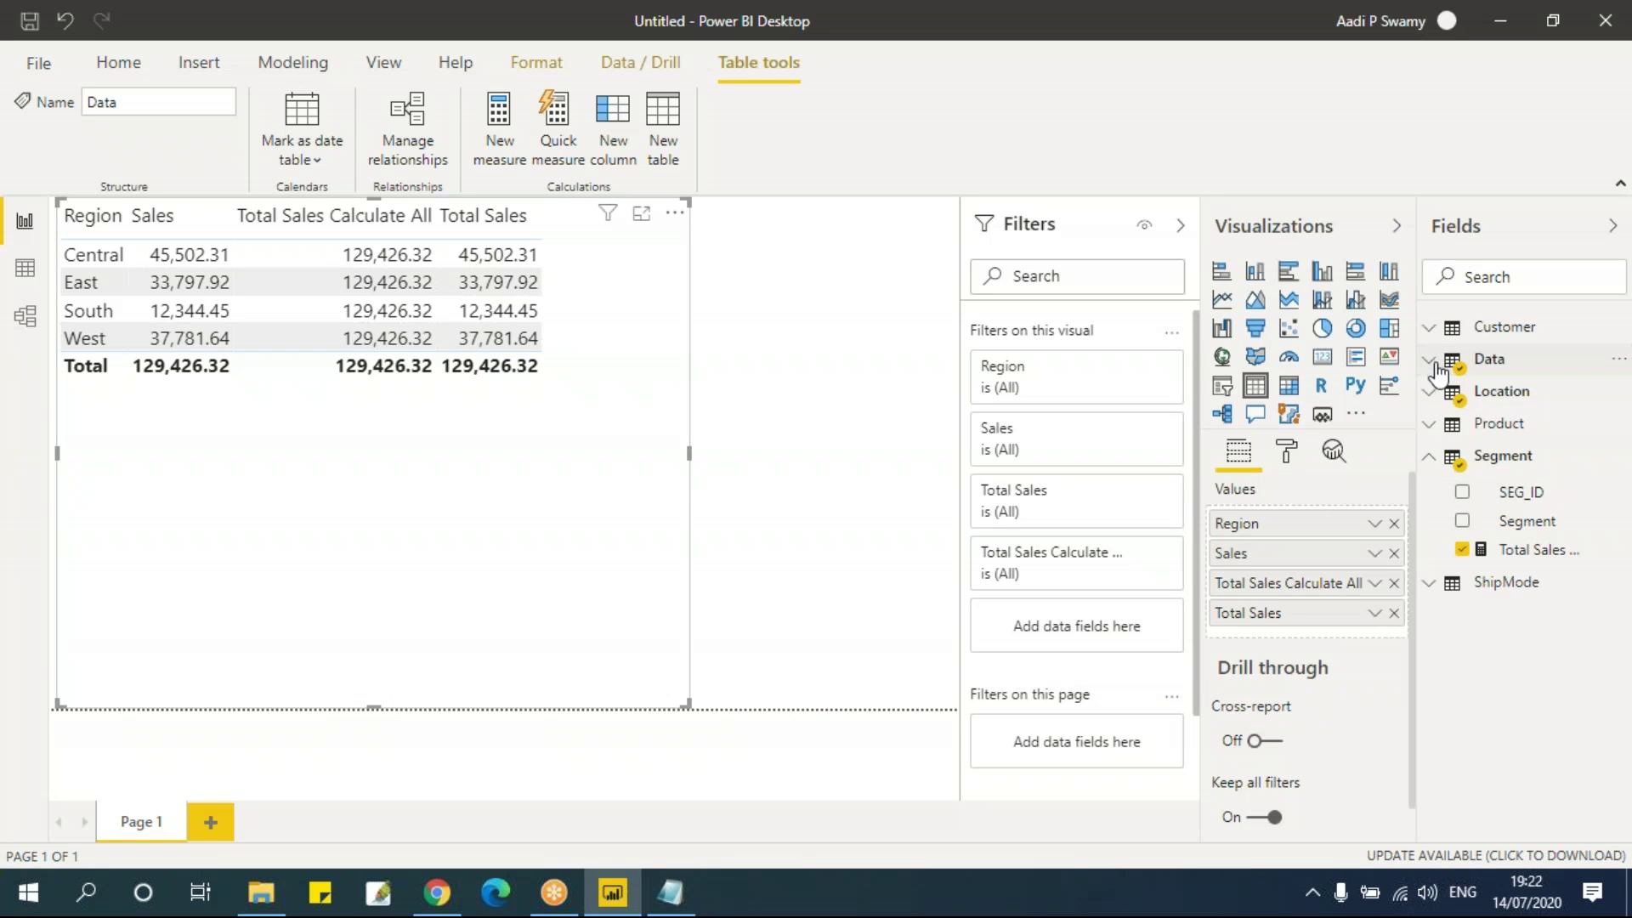
left_click(1505, 459)
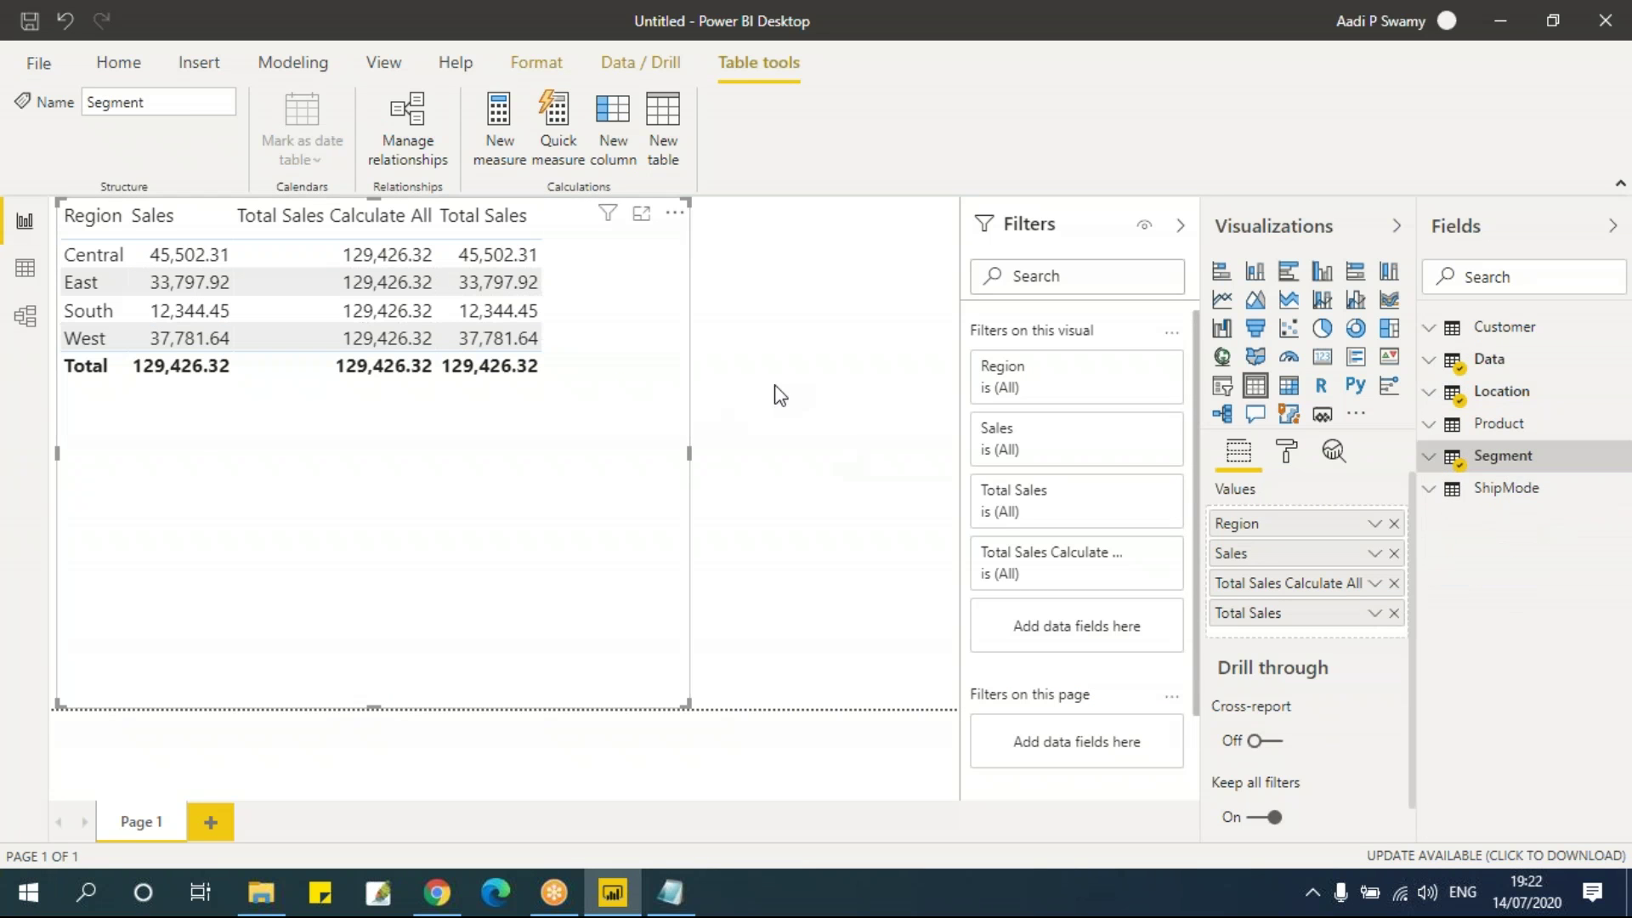
left_click(25, 268)
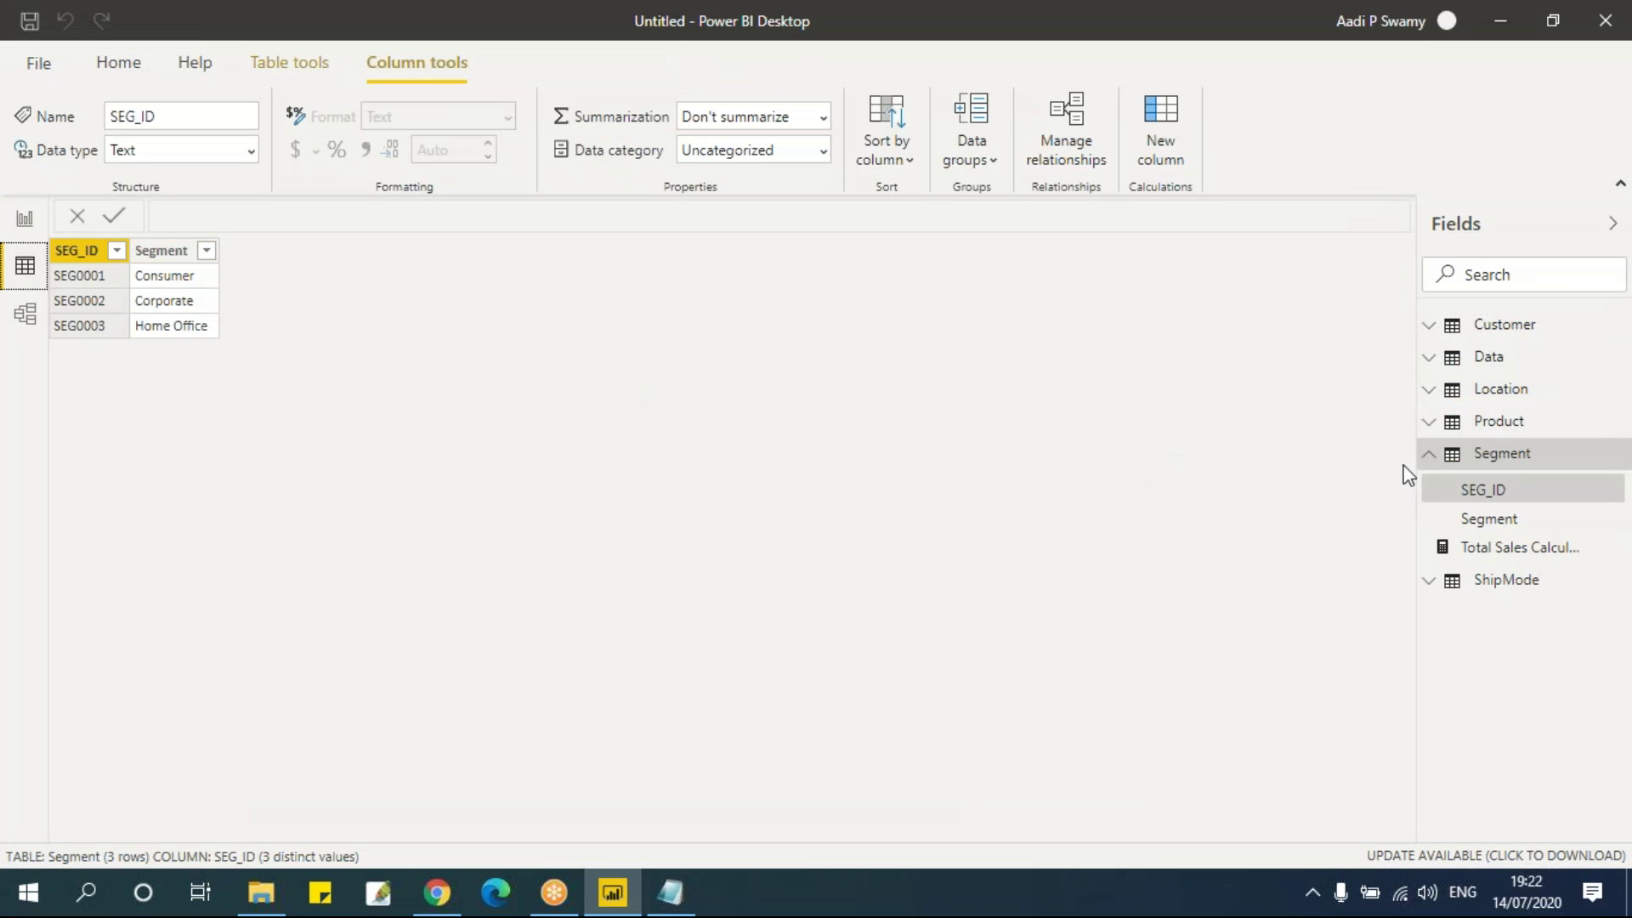
left_click(1494, 456)
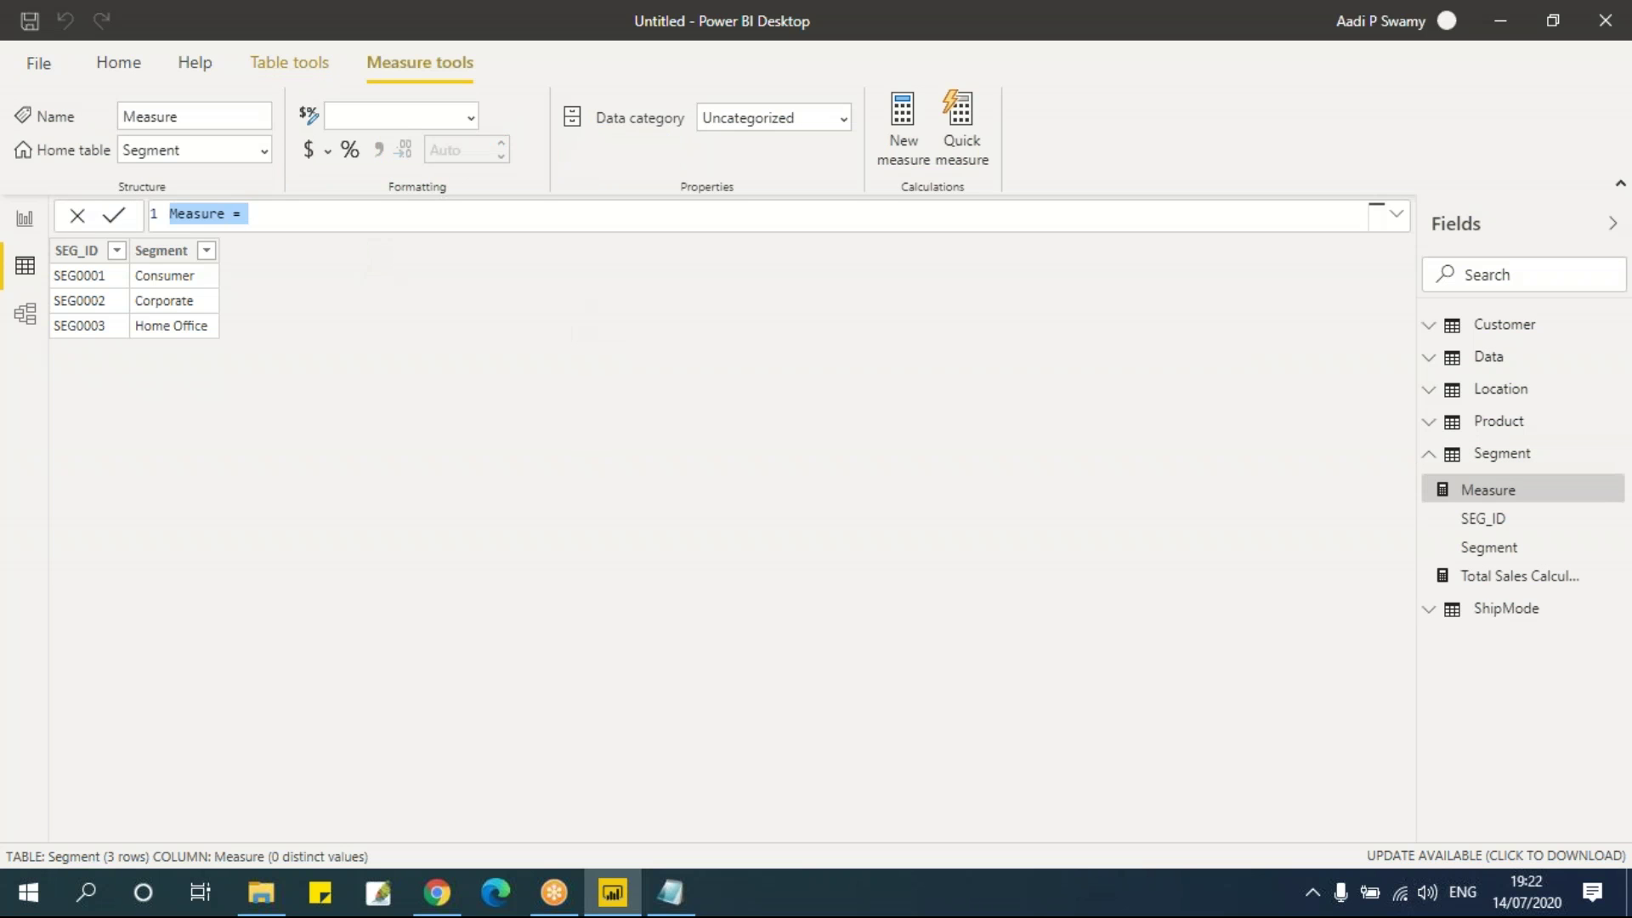
left_click(352, 220)
Step: Switch to Notepad and compare the [Total Sales] expression of Total Sales All with the SUM(Data[Sales]) expression of Total Except
key("alt+Tab")
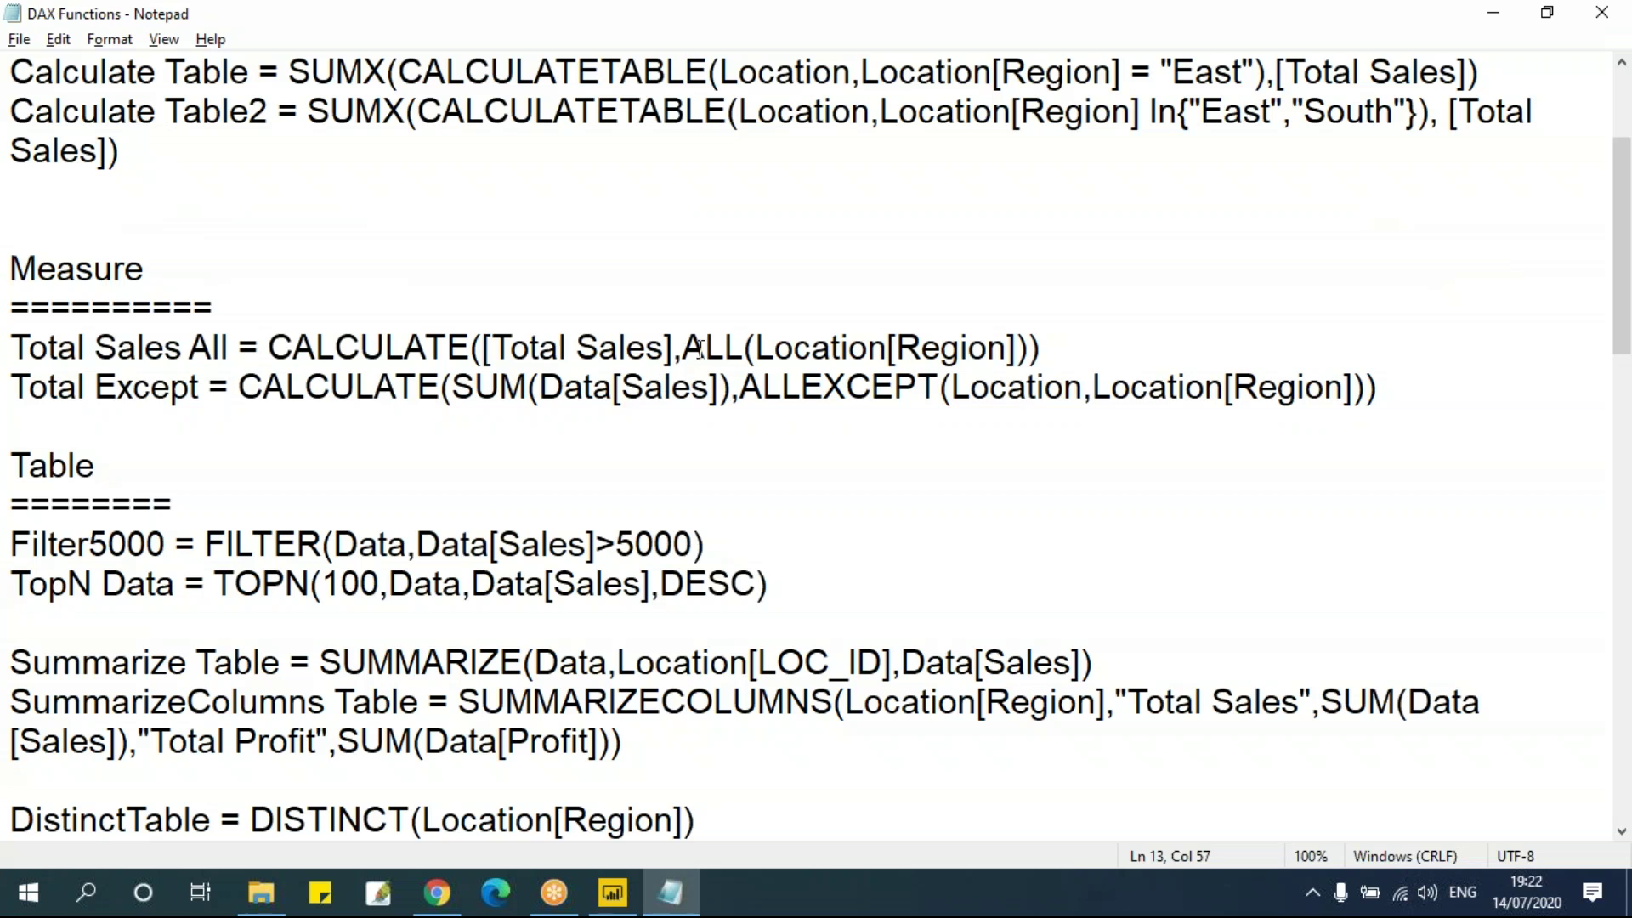
left_click_drag(481, 351, 676, 349)
left_click(585, 389)
left_click_drag(456, 389, 733, 388)
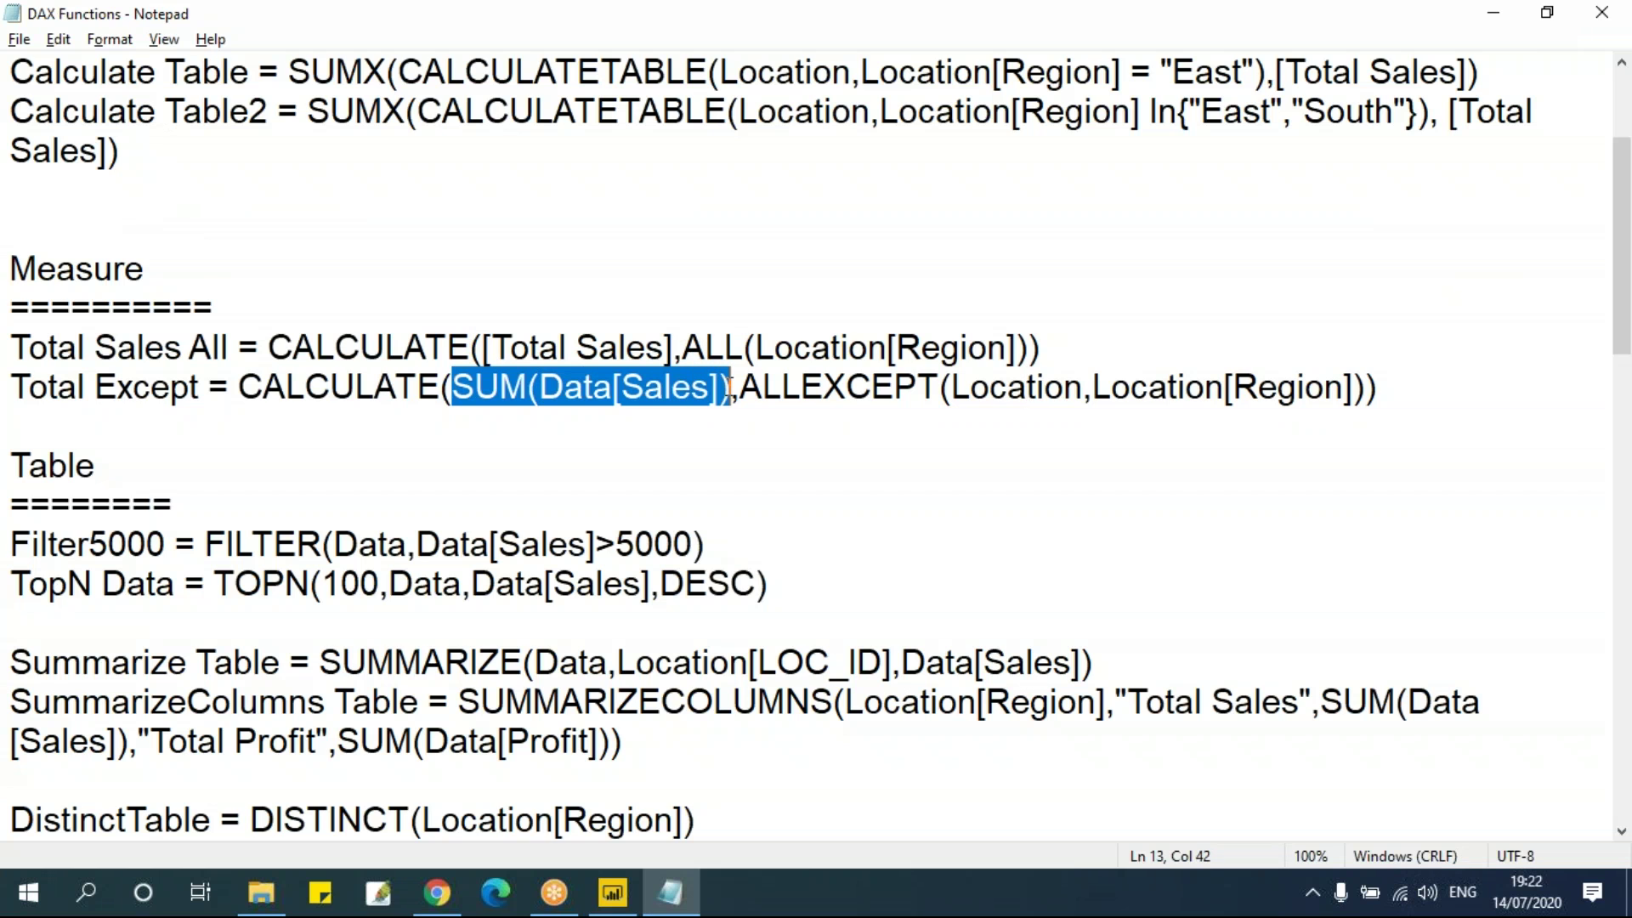
left_click(558, 347)
left_click_drag(471, 348, 676, 348)
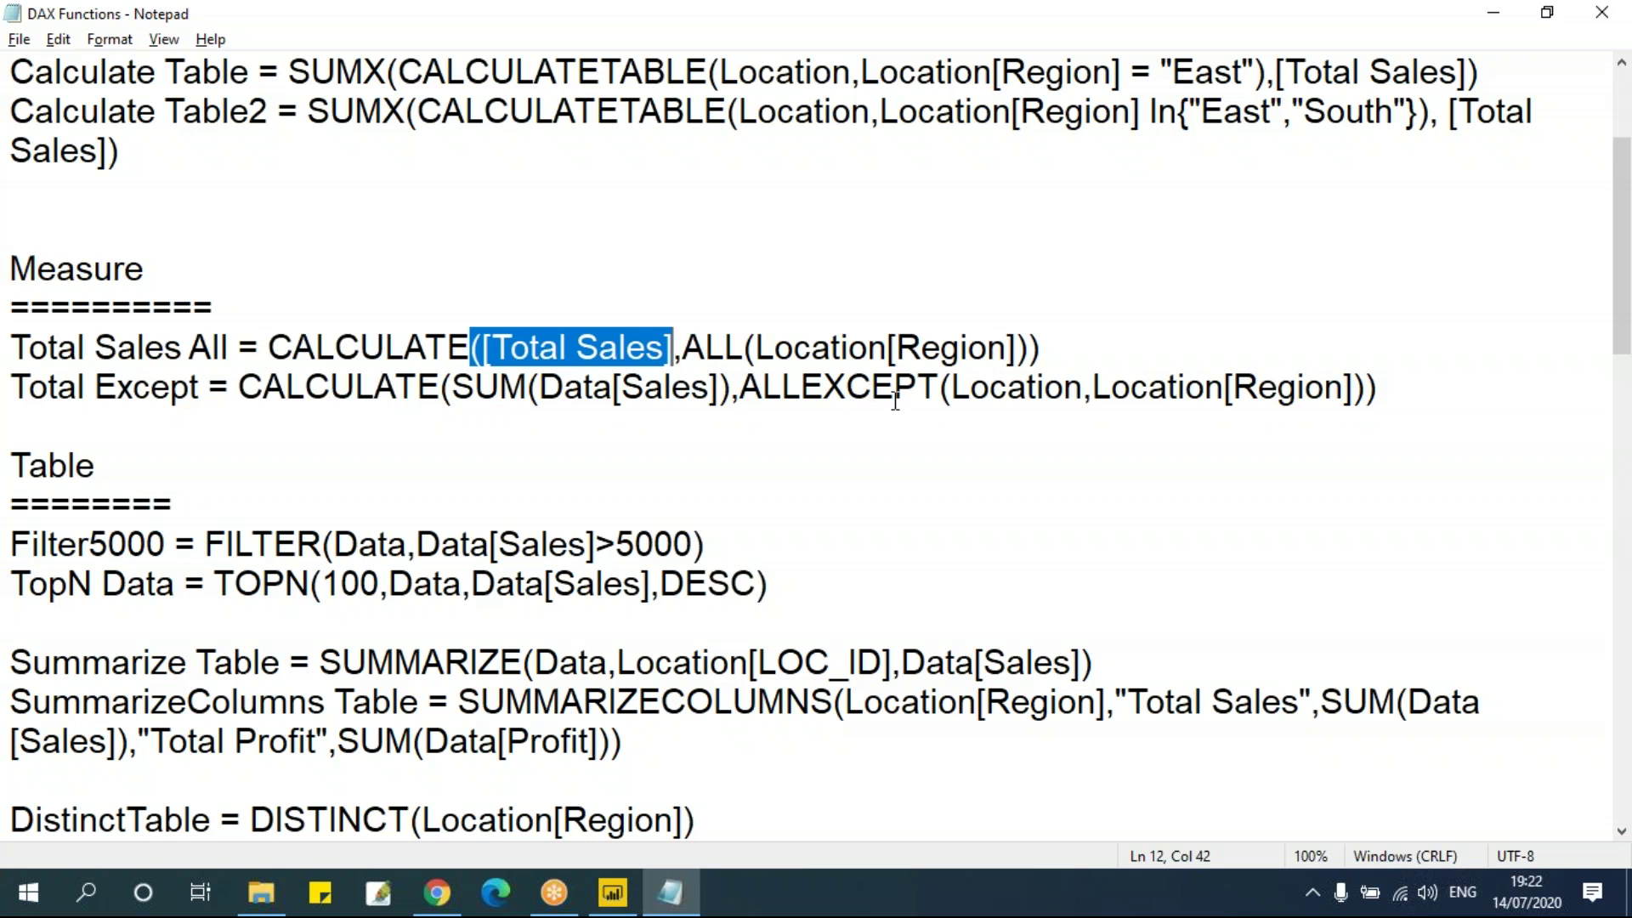
Step: Back in Power BI, name the new measure Total Sales Except and begin its CALCULATE formula with the [Total Sales] expression
key("alt+Tab")
key("ctrl+a")
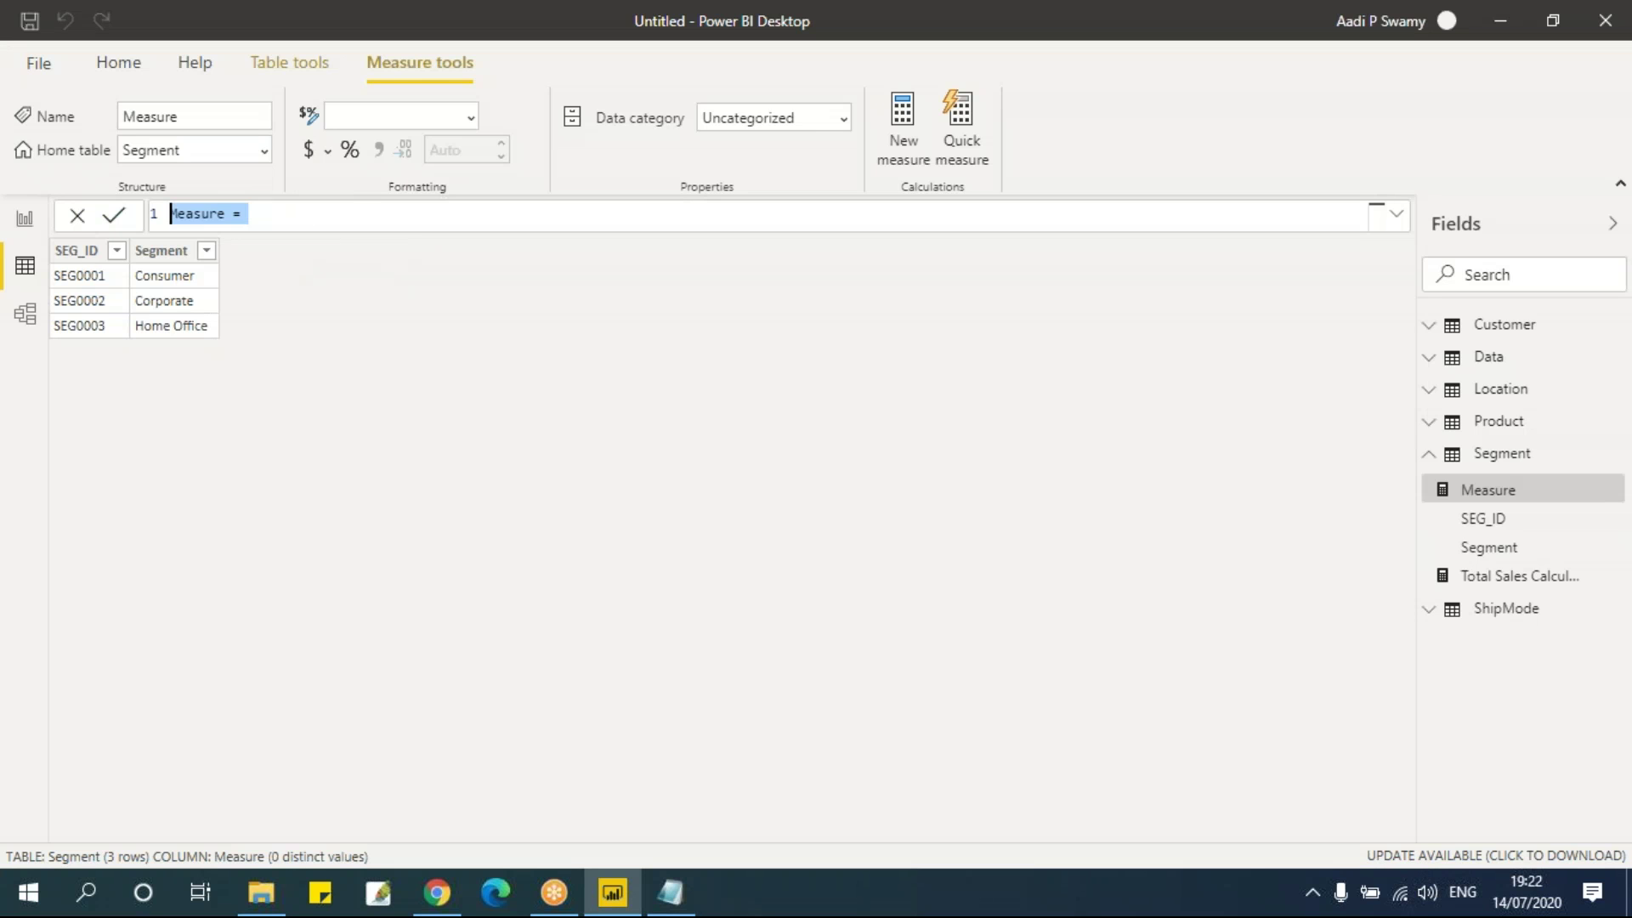
type("Total Sales")
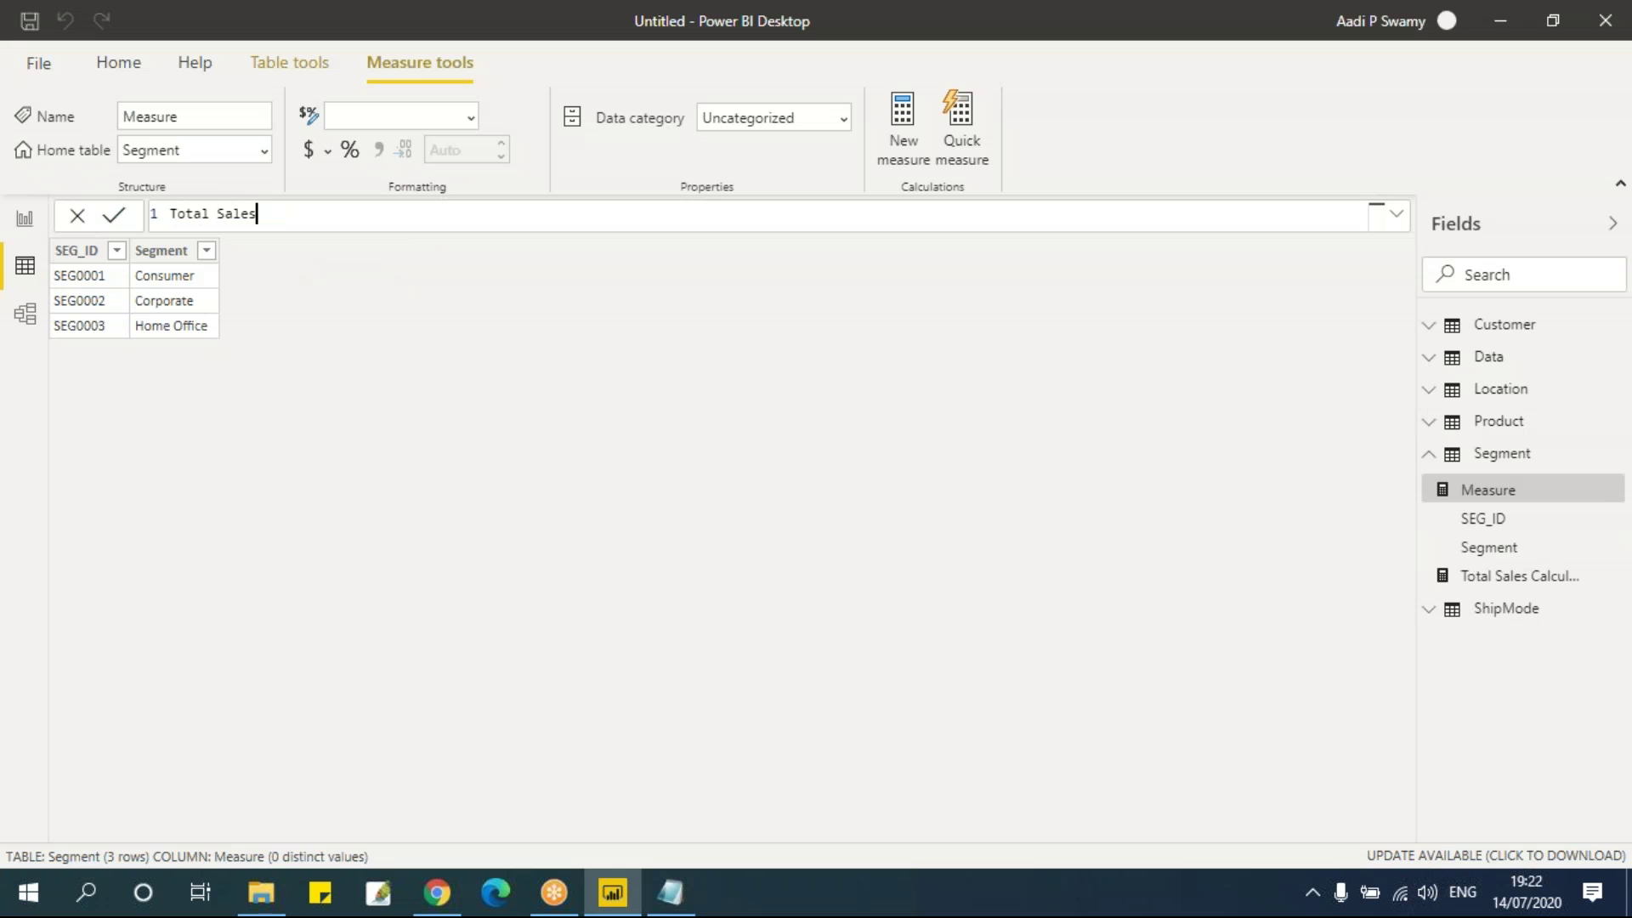
type(" Except  = CALCULATE(")
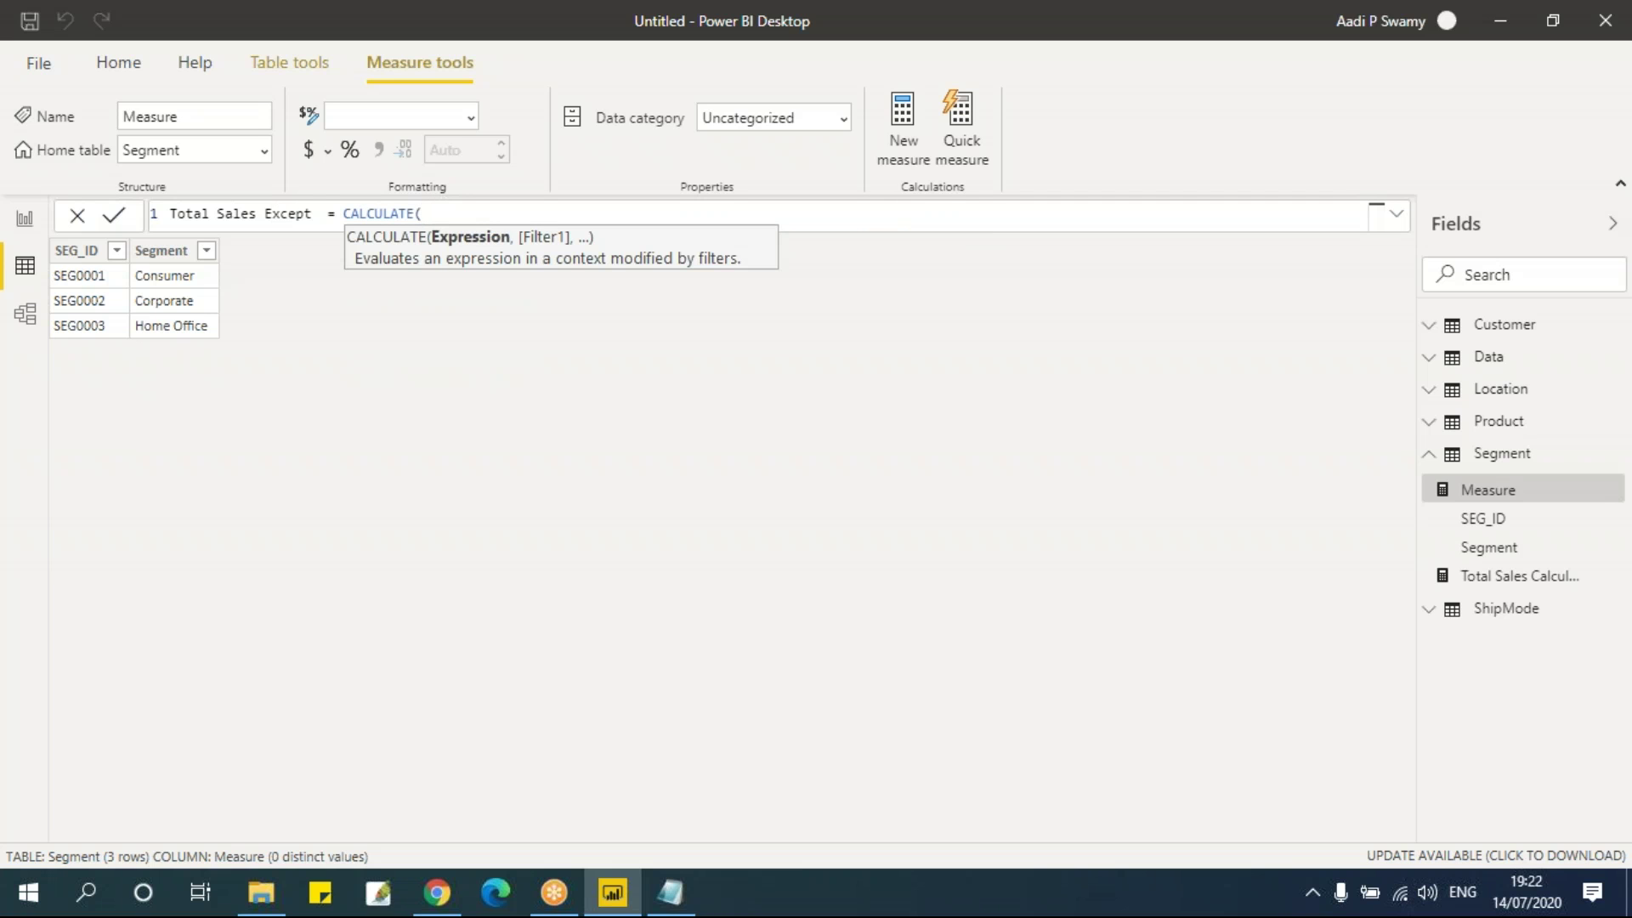
type("tot")
key("Tab")
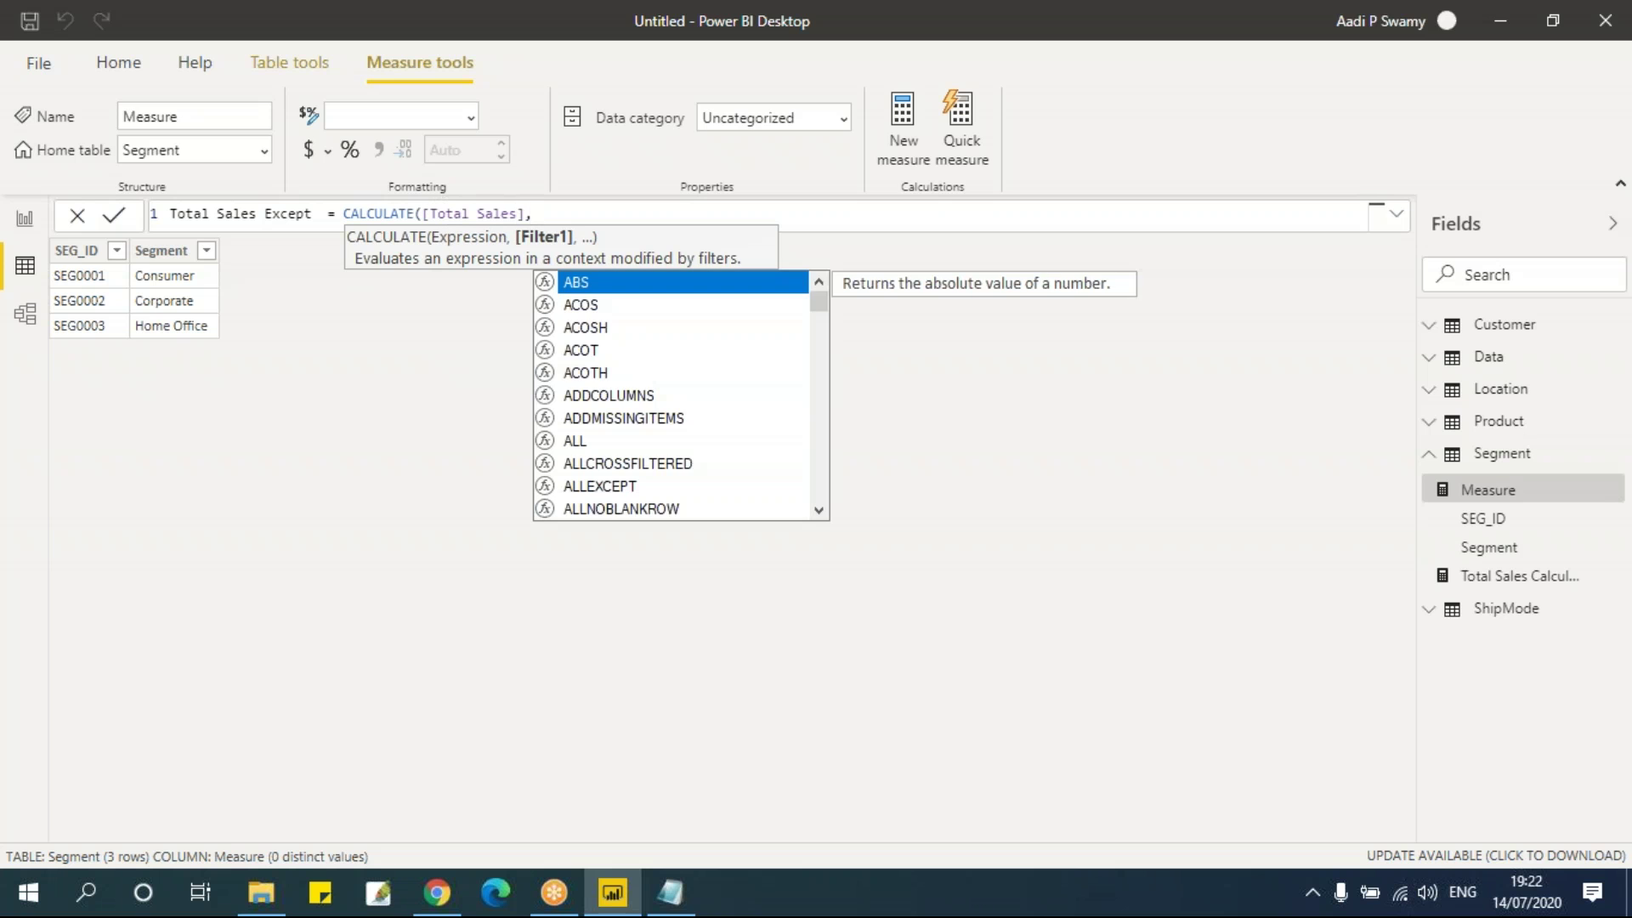
Step: Add the ALLEXCEPT function as the CALCULATE filter, with Location as its table argument
type("all")
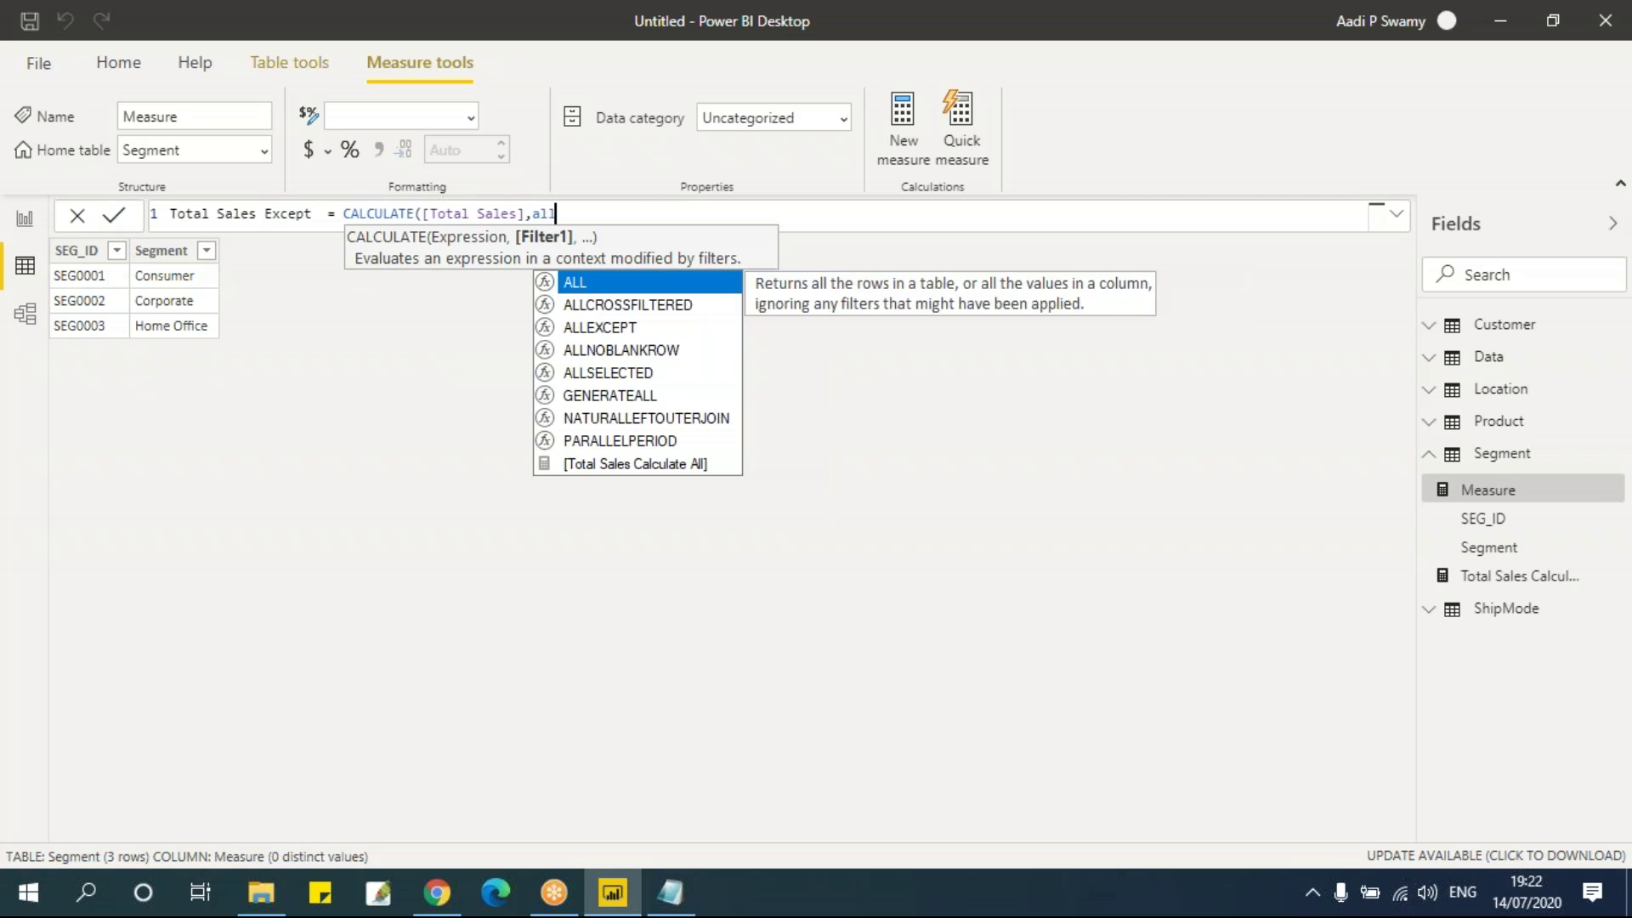
key("Down")
key("Down")
key("Tab")
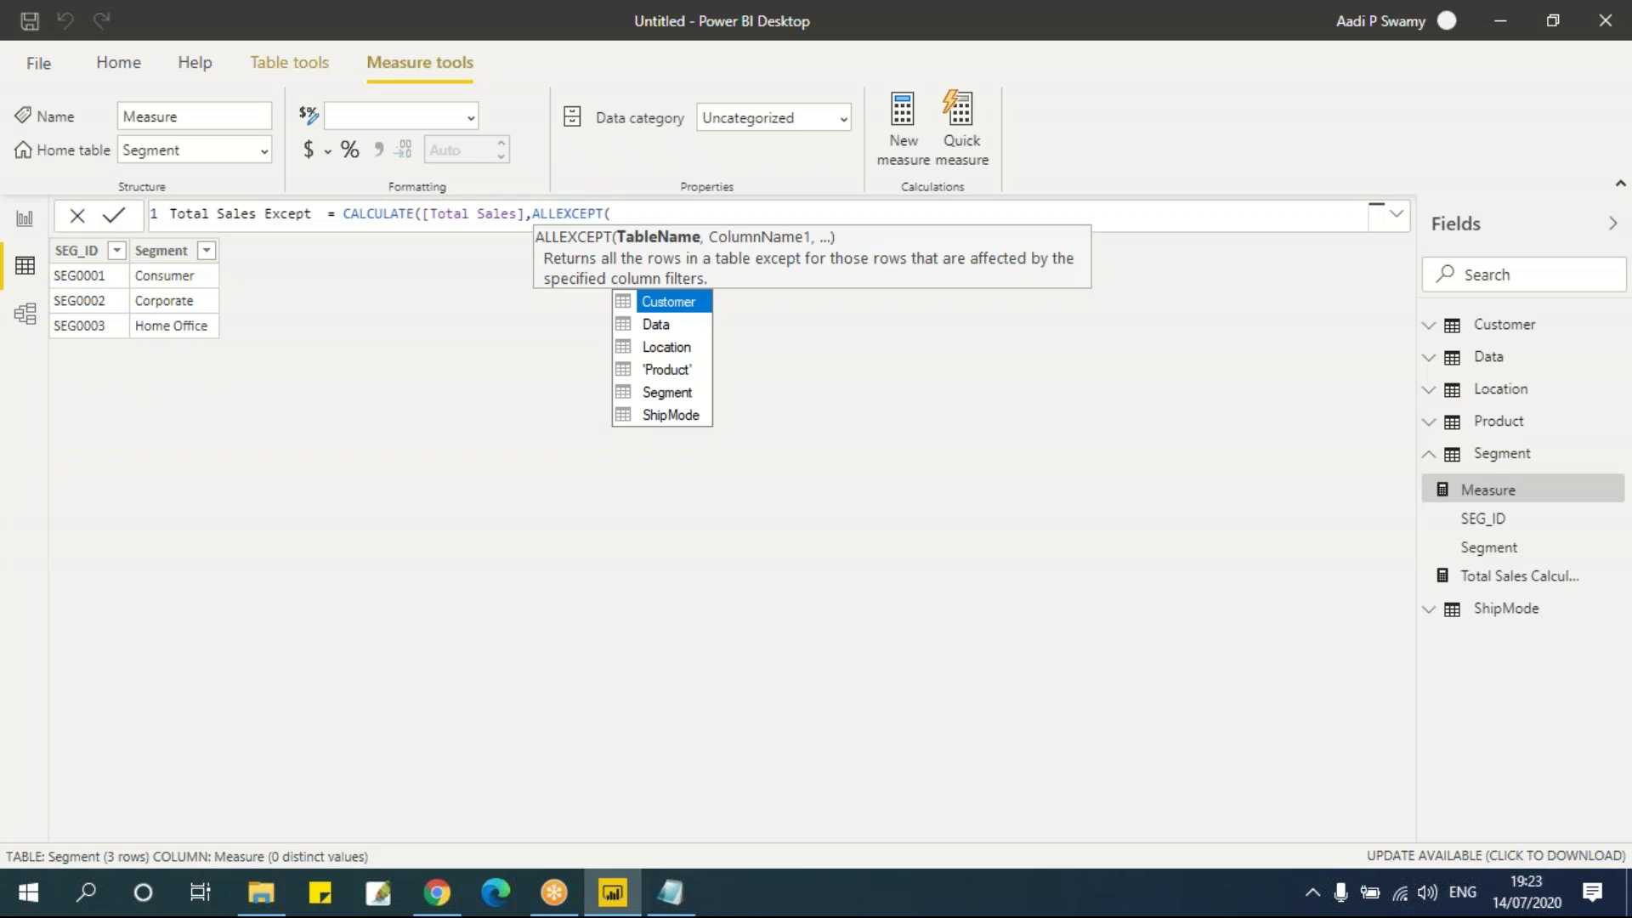
key("Down")
key("Down")
key("Down")
key("Up")
key("Tab")
type(",")
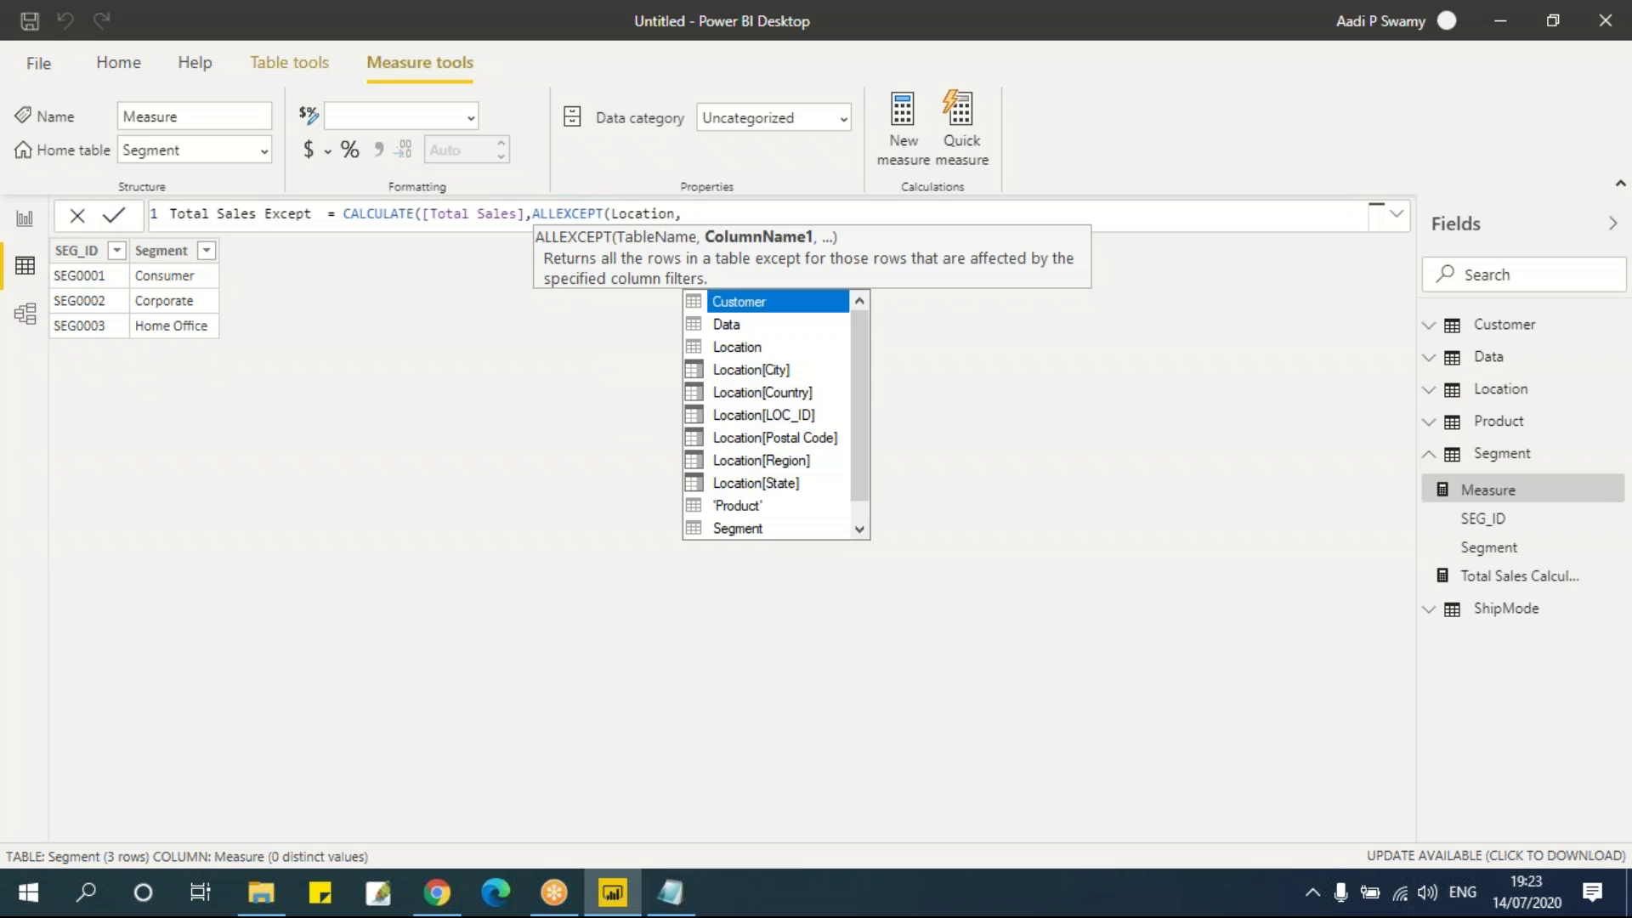
Step: Add Location[Region] as the ALLEXCEPT column, close both functions and commit the Total Sales Except measure
key("Down")
key("Down")
key("Down")
key("Down")
key("Down")
key("Down")
key("Down")
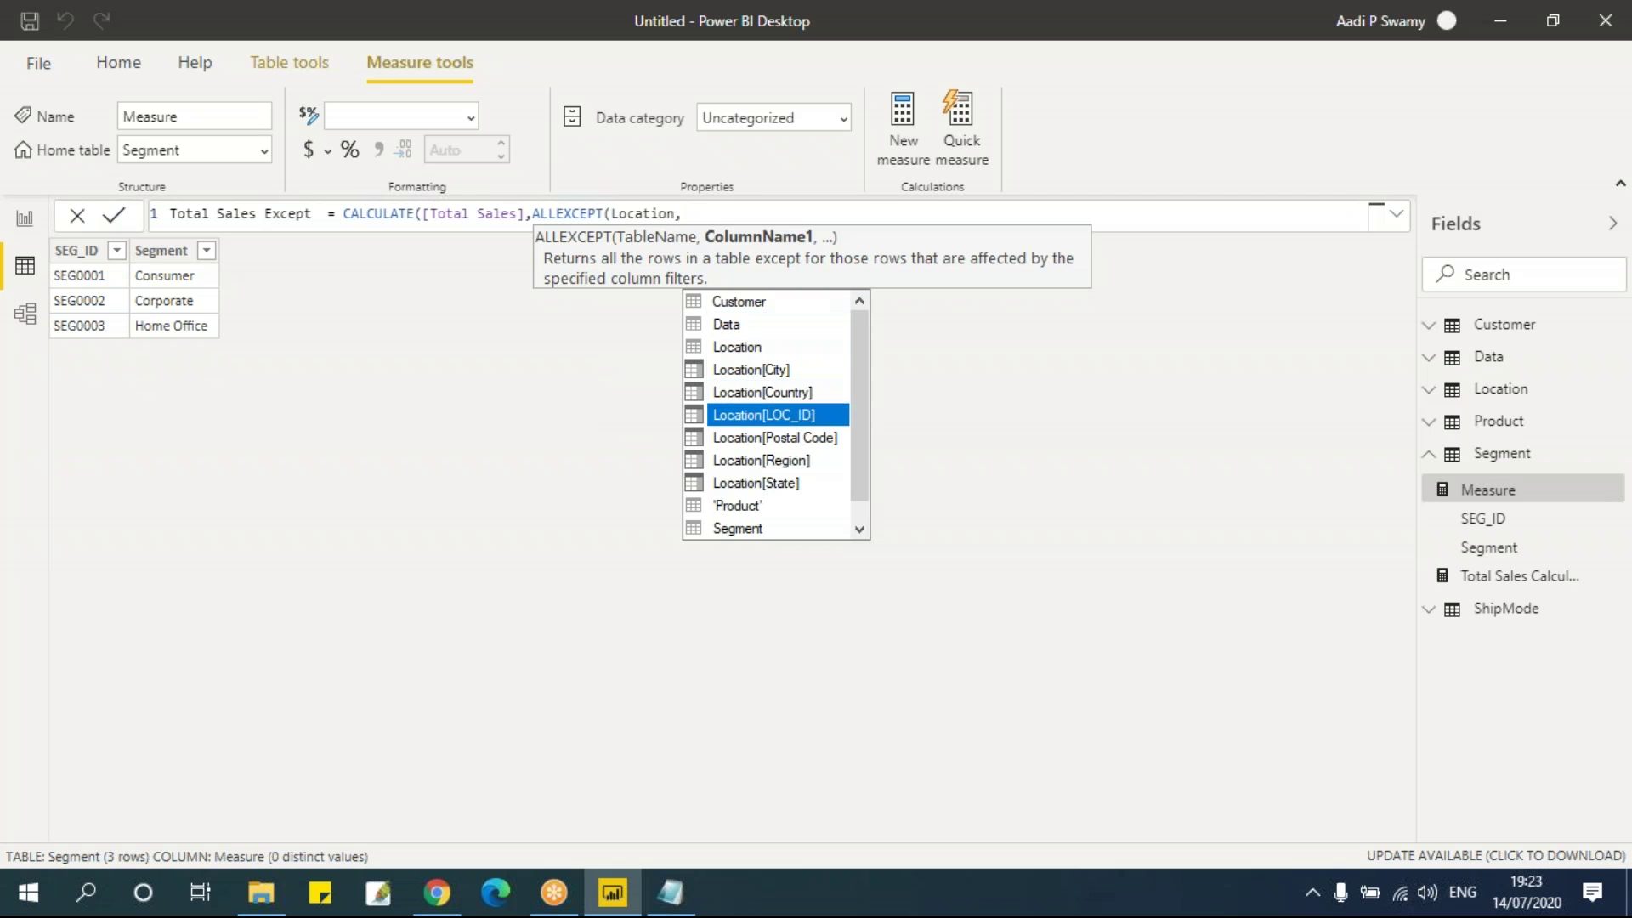
key("Tab")
type(")")
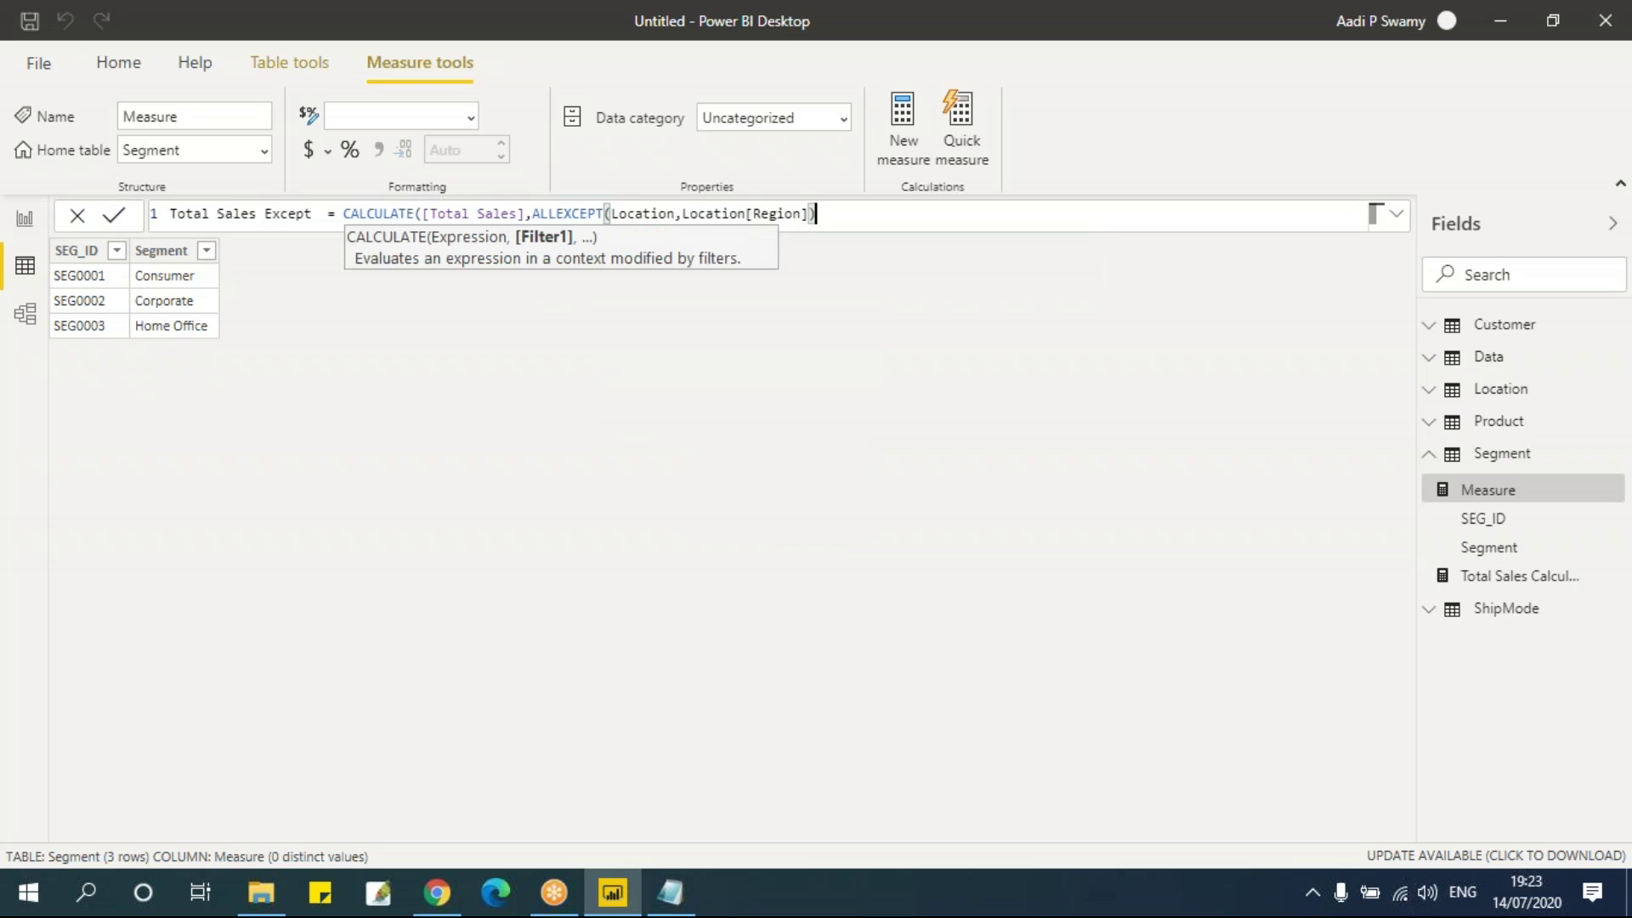
type(")")
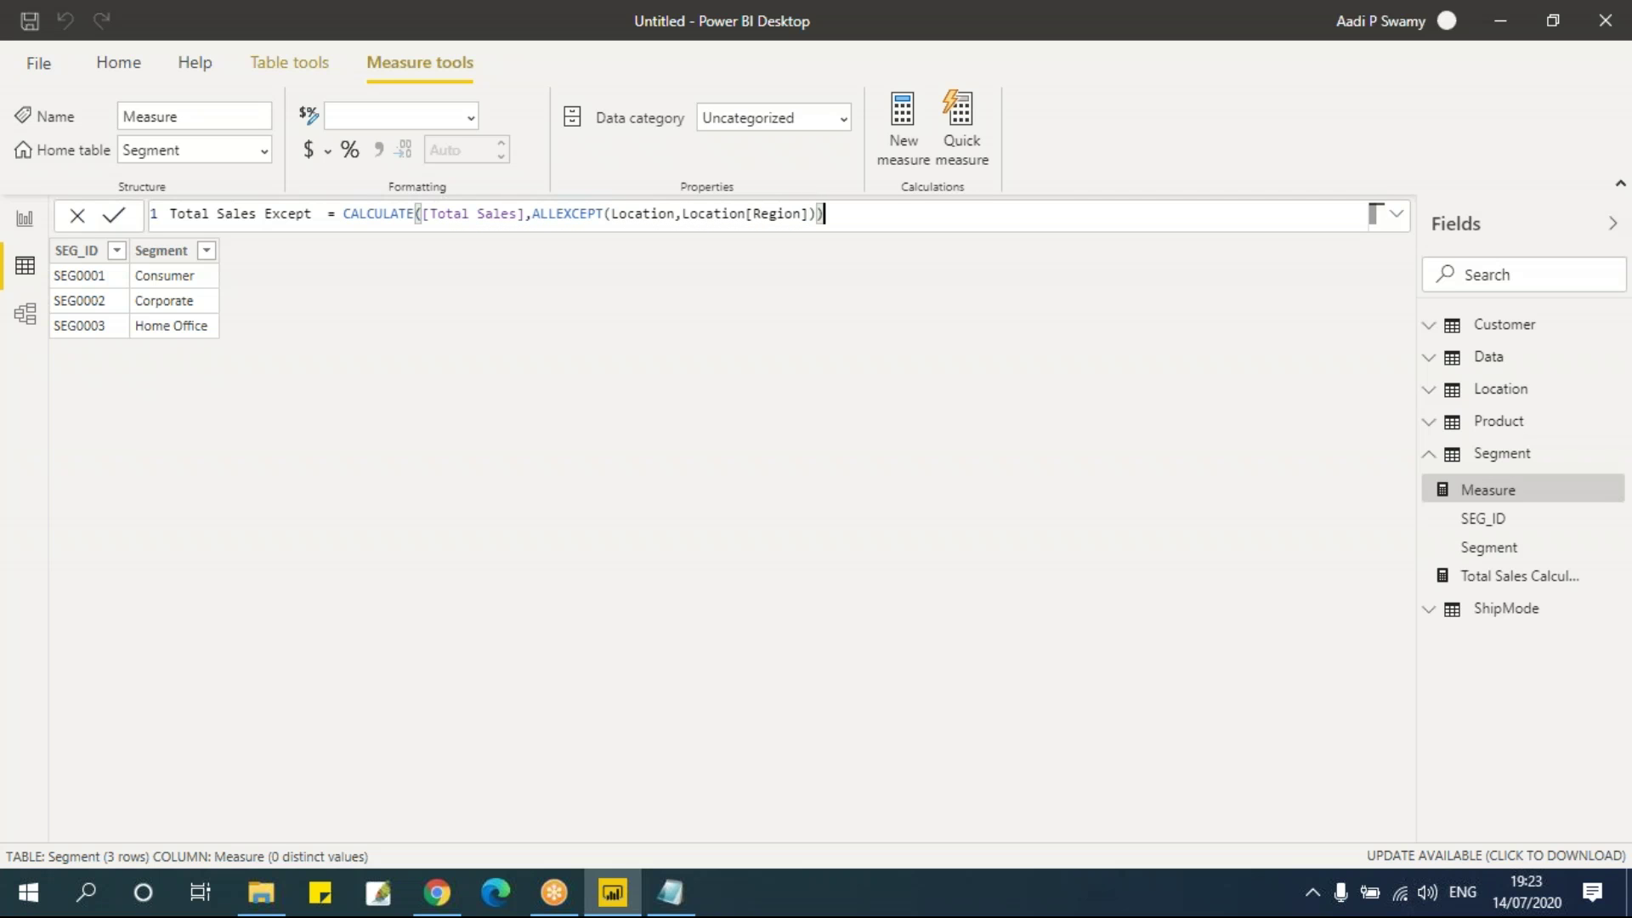
key("Return")
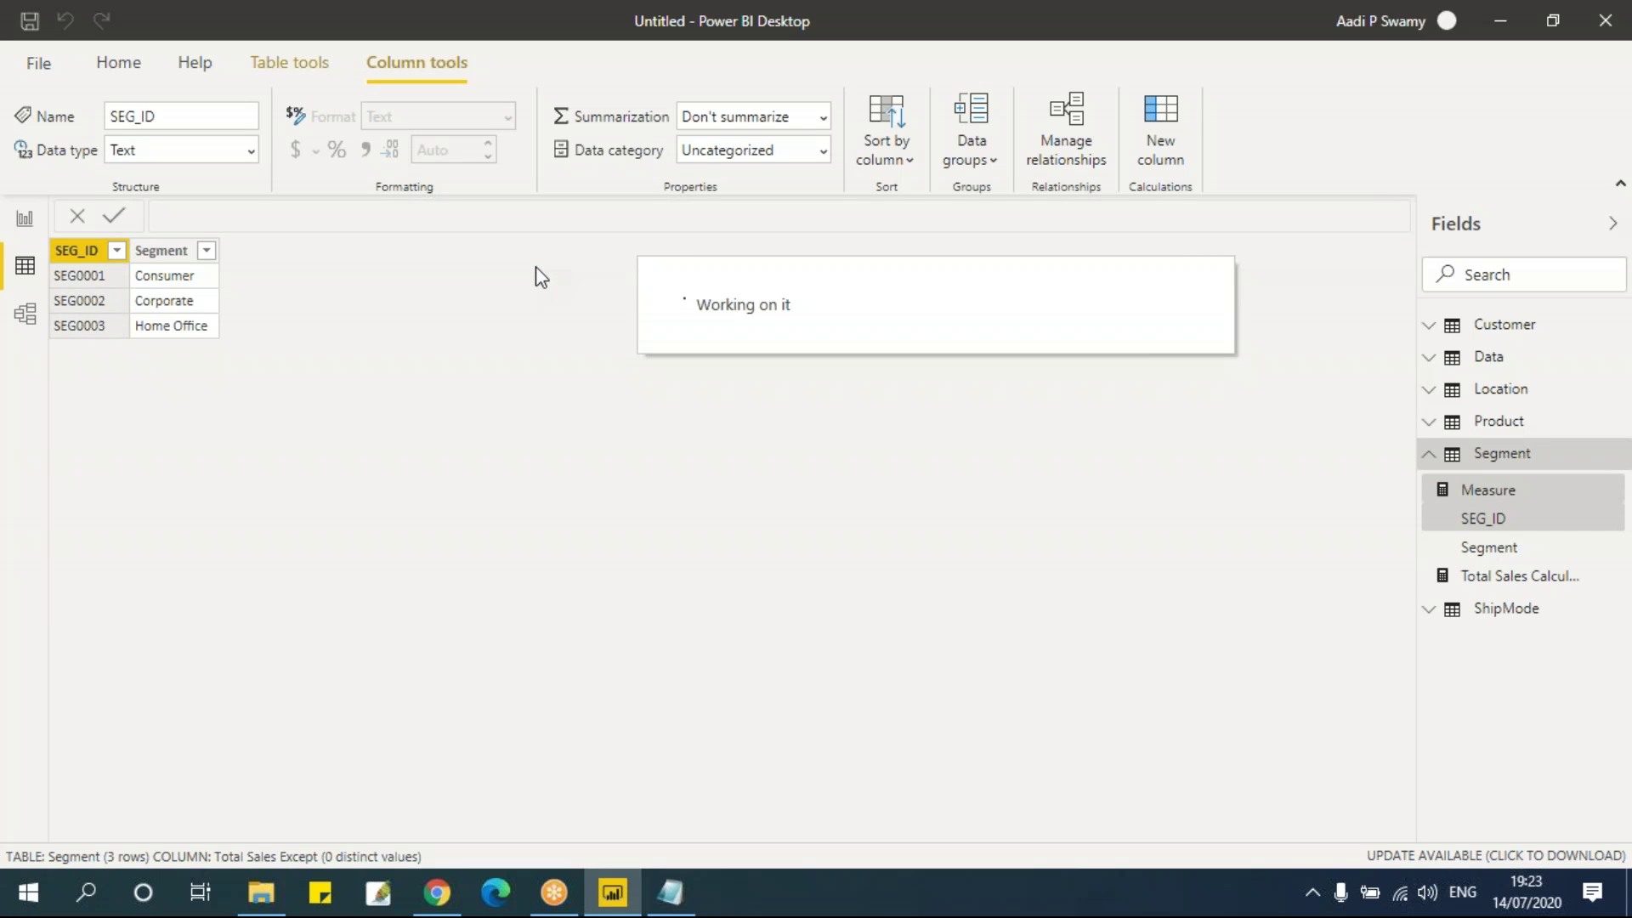
Step: Return to the report view and shrink the Page 1 table visual to fit its rows
left_click(26, 221)
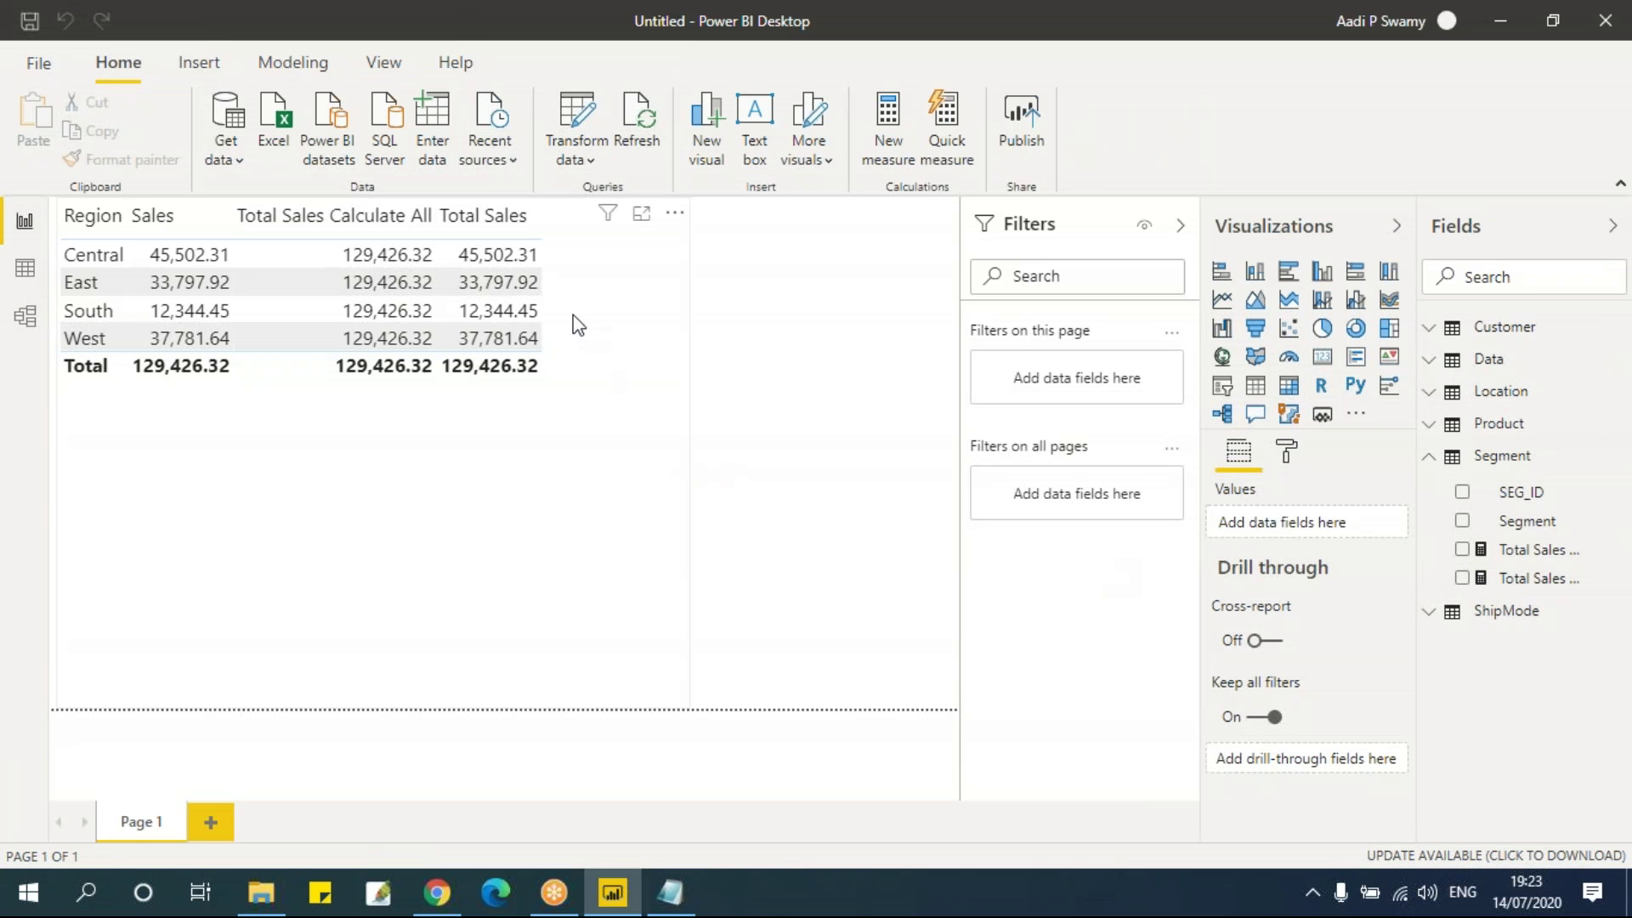
left_click(691, 707)
left_click_drag(691, 707, 558, 396)
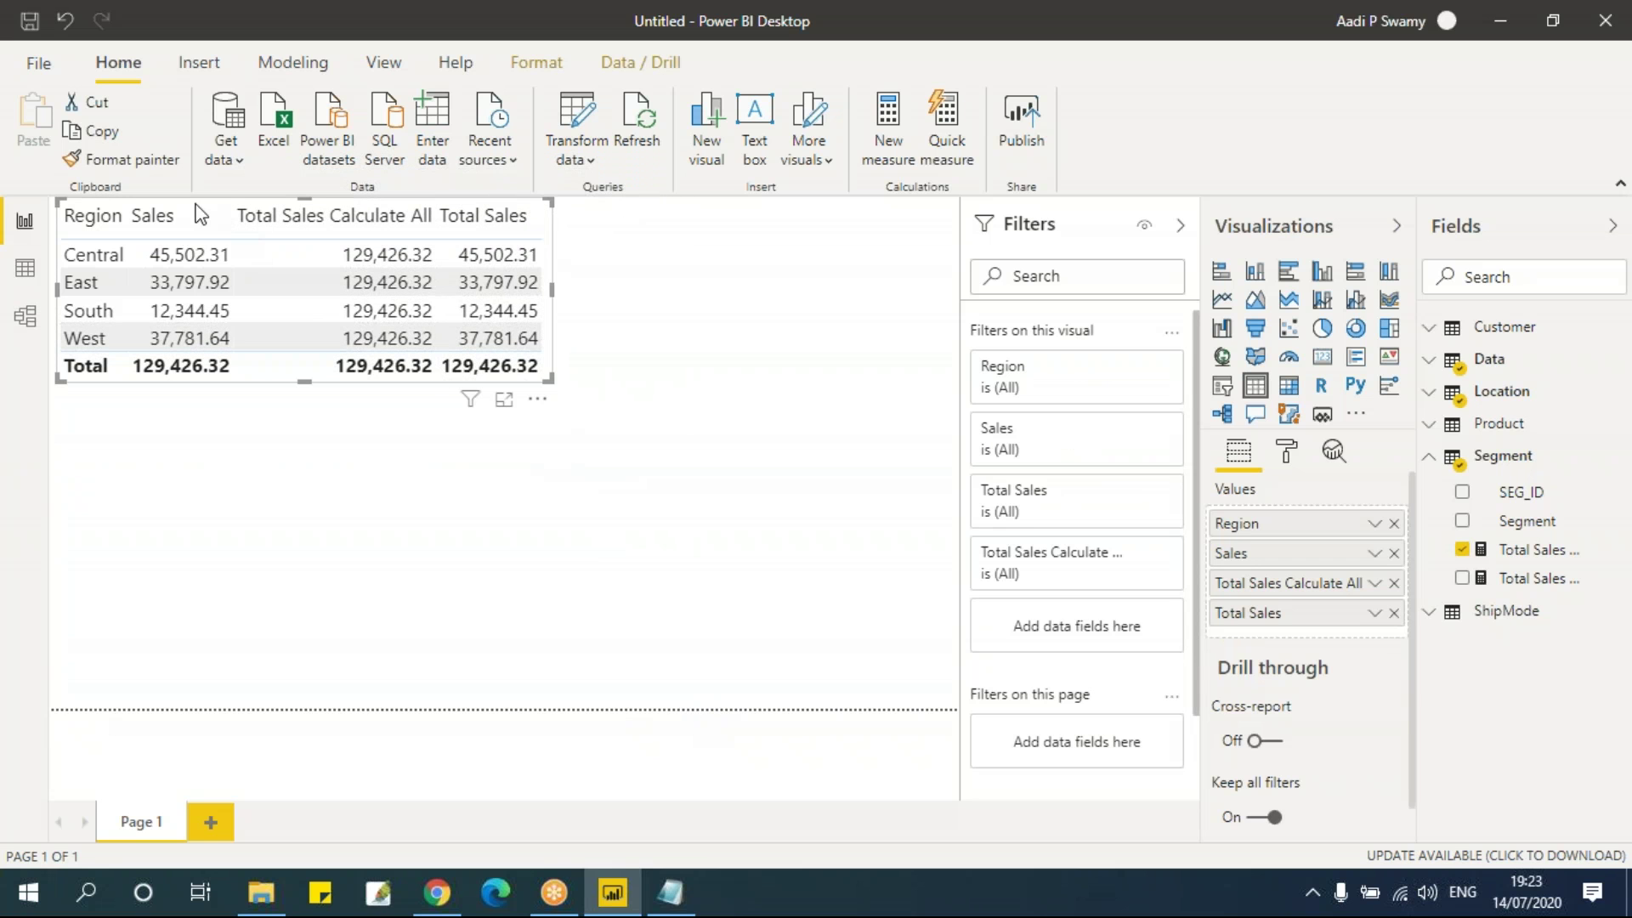
Step: Copy the table visual to a new report page and enlarge the pasted copy
left_click(317, 283)
left_click(296, 383)
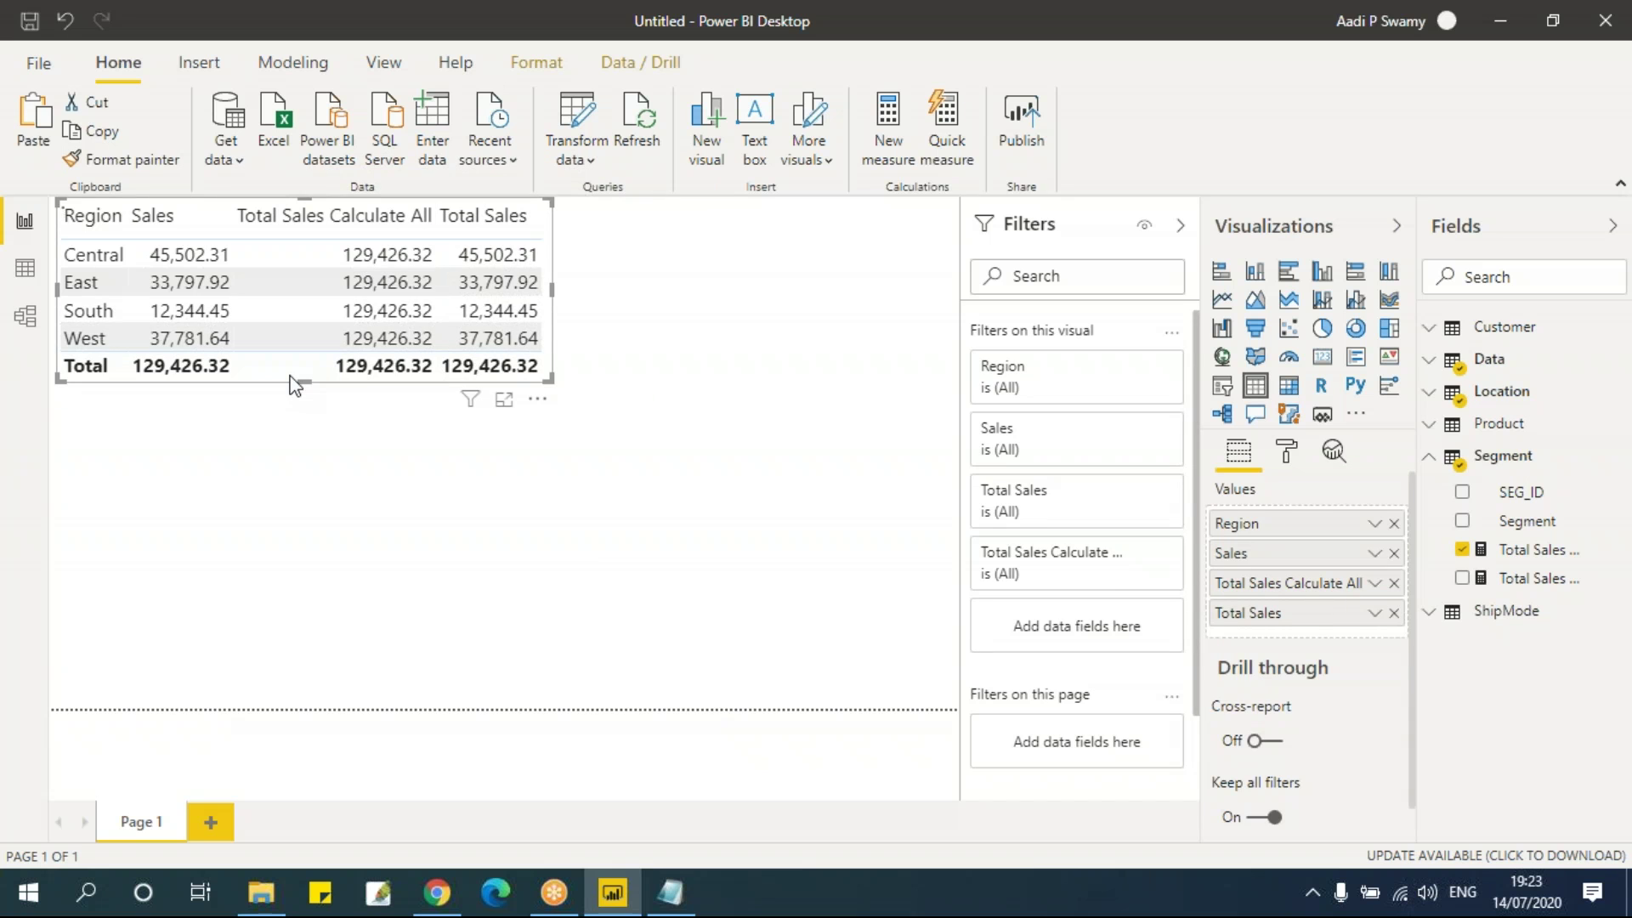
left_click(211, 829)
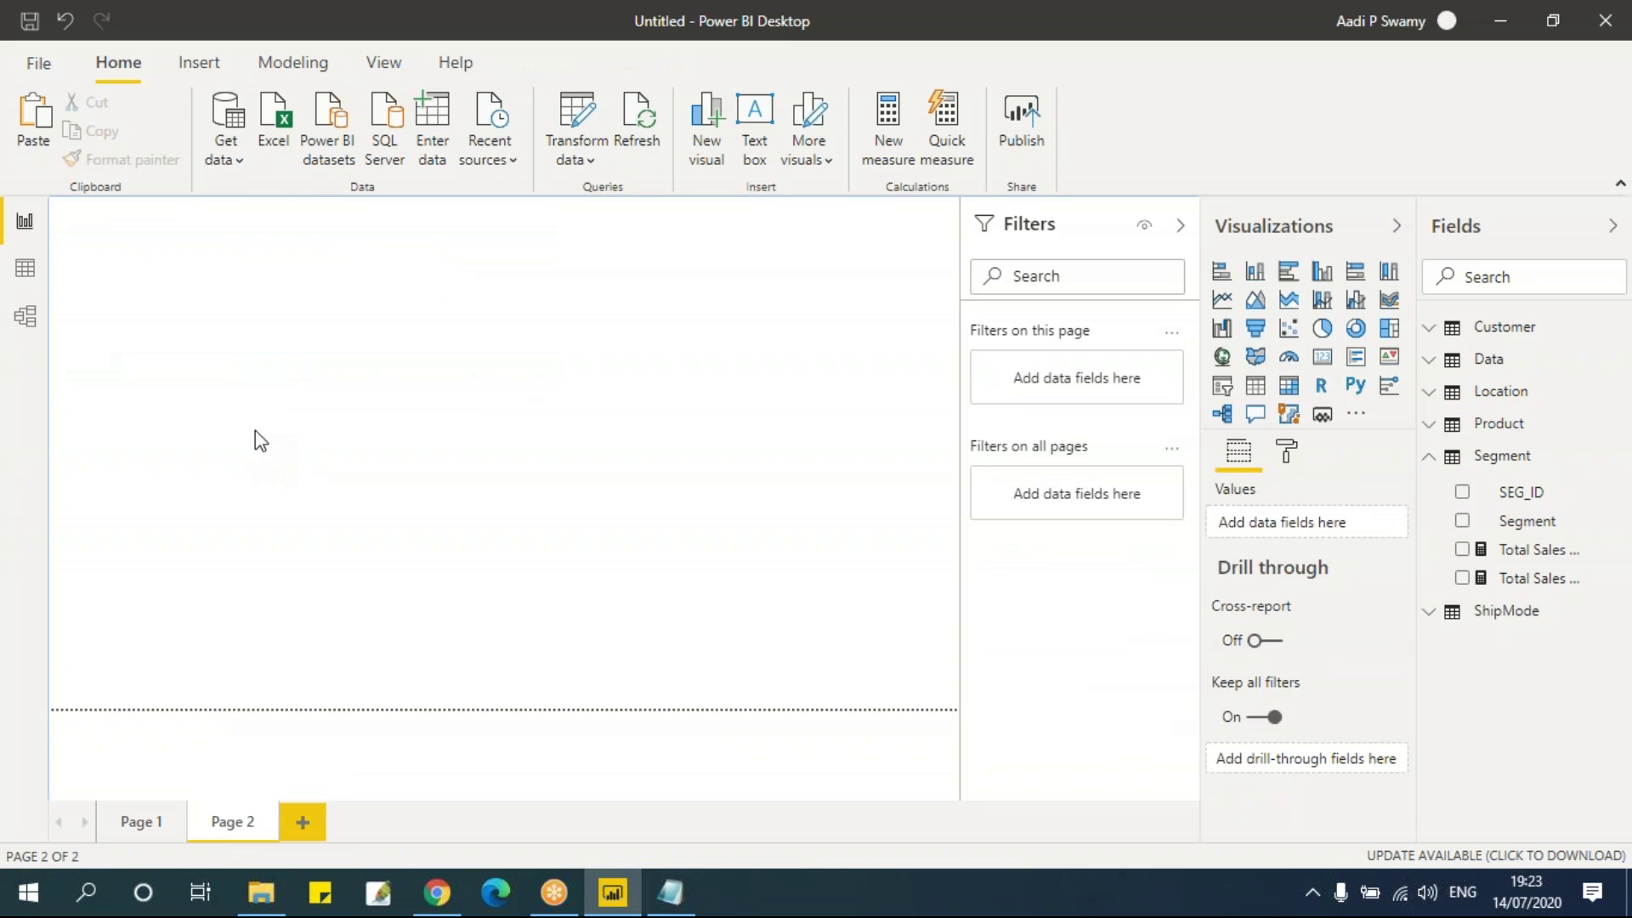
key("ctrl+v")
left_click_drag(552, 380, 659, 542)
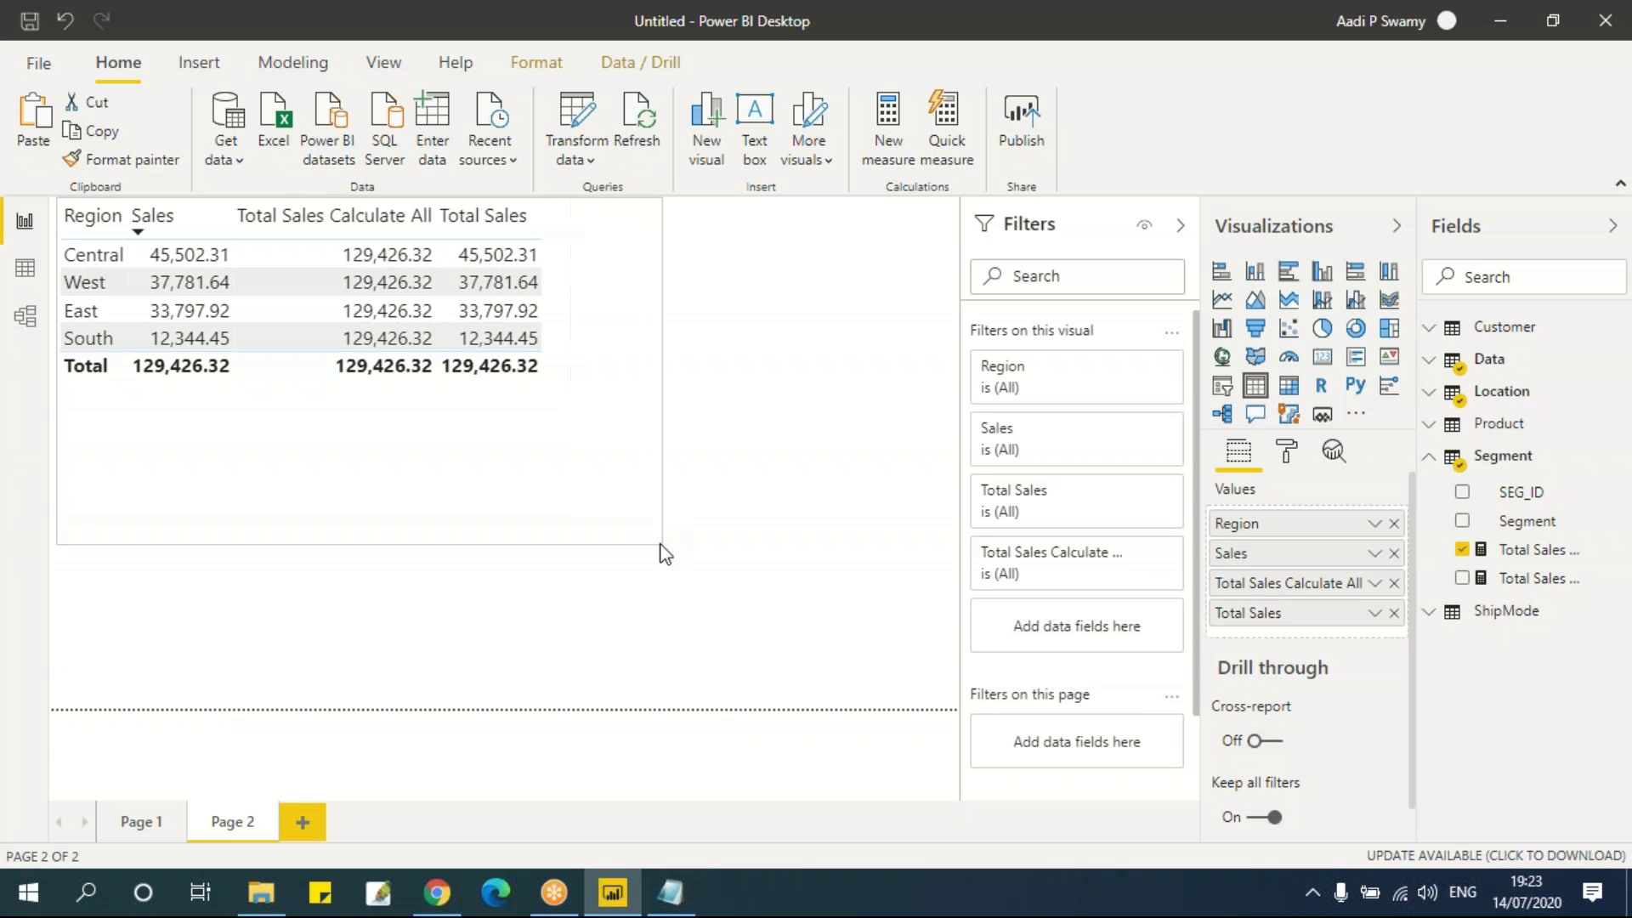
Step: Replace Sales, Total Sales Calculate All and Total Sales in the Page 2 table with the Total Sales Except measure
left_click(1395, 553)
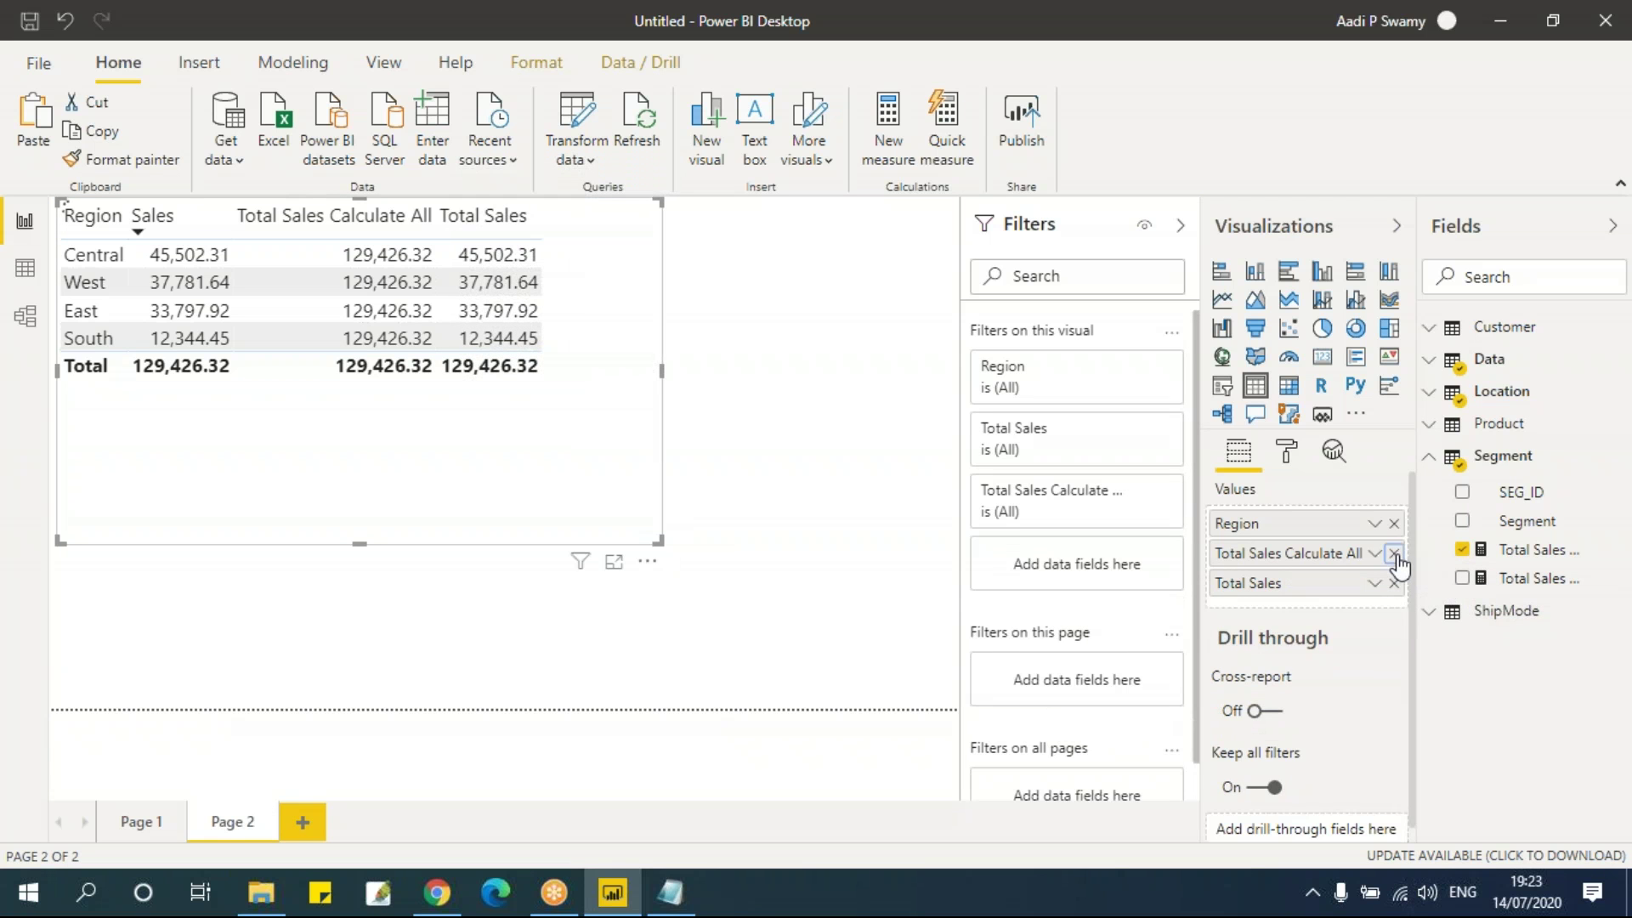
left_click(1394, 553)
left_click(1394, 554)
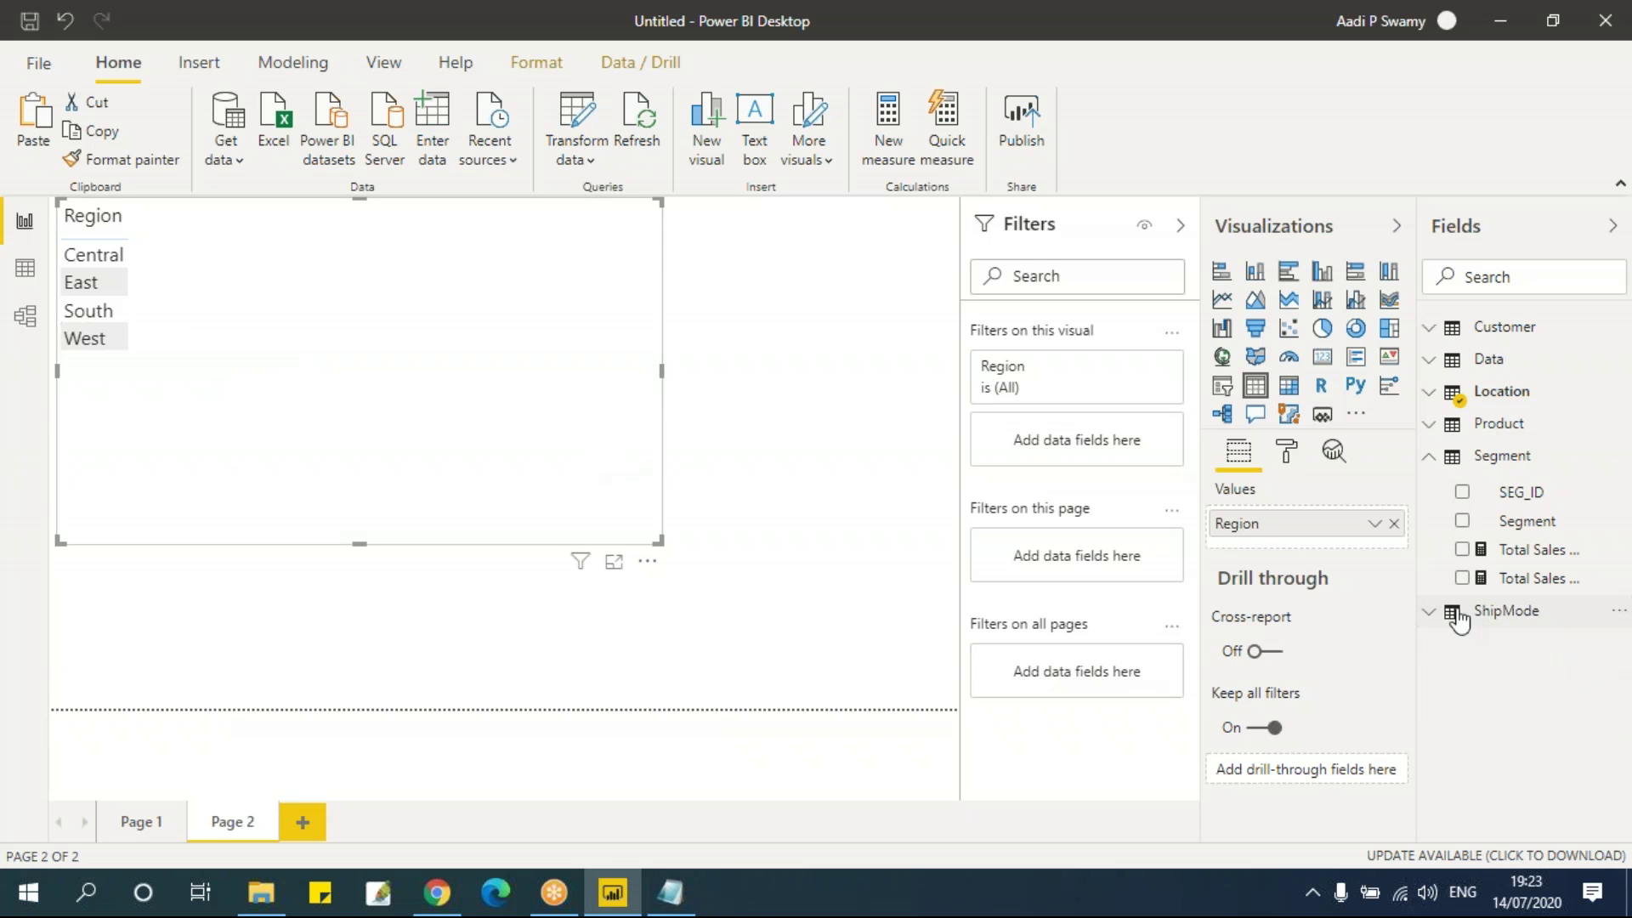
left_click_drag(1420, 573, 1357, 578)
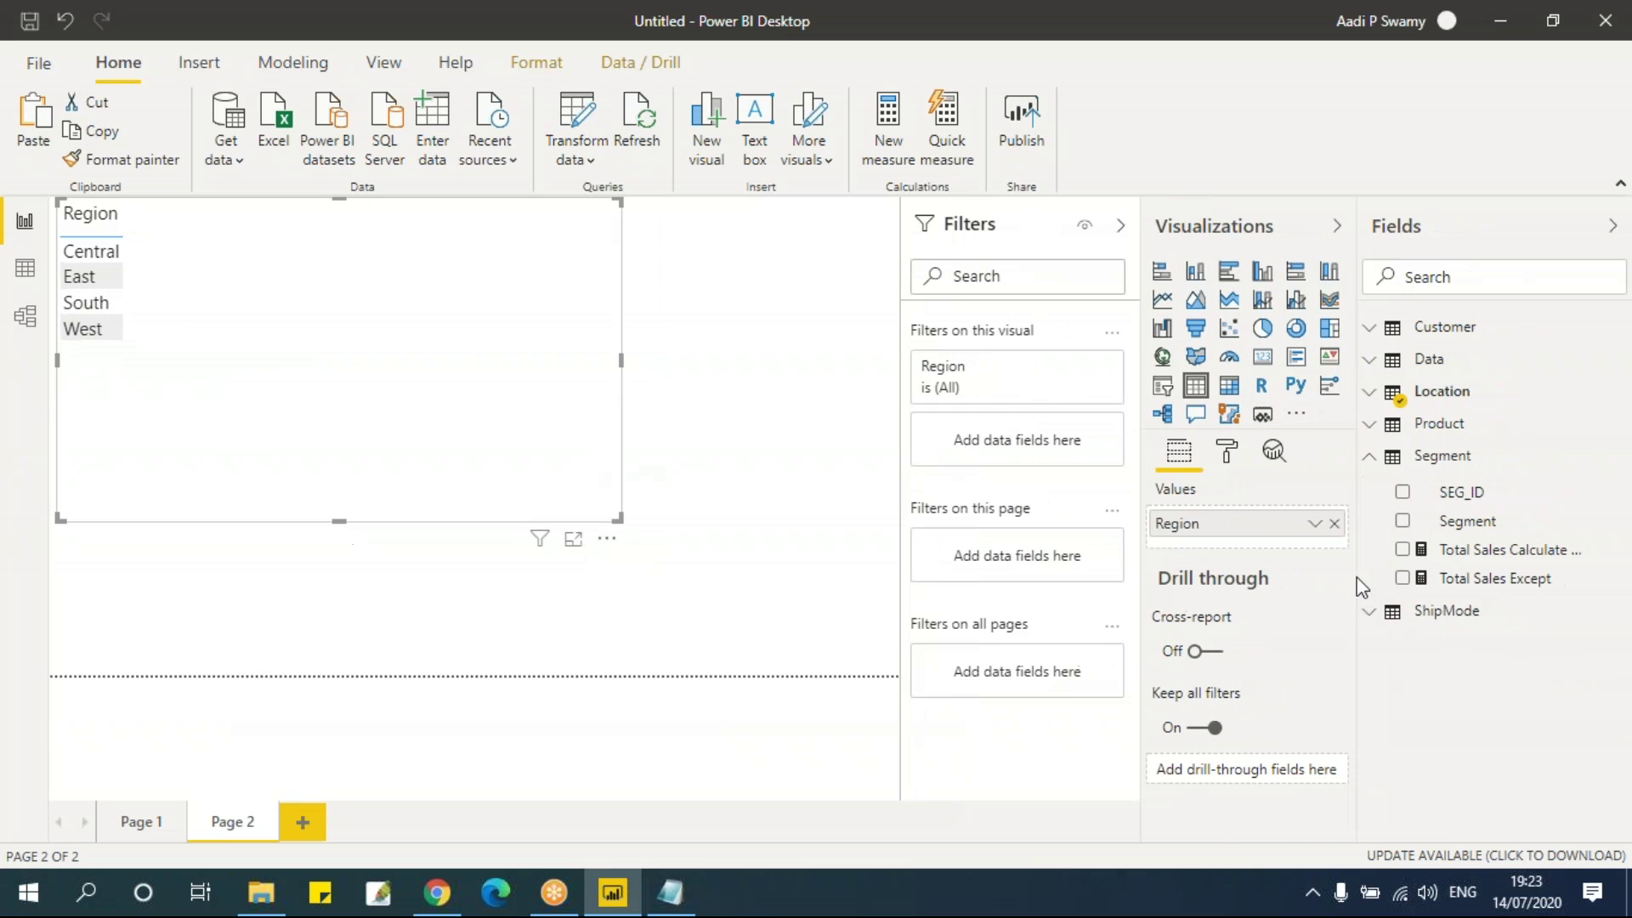
left_click(1403, 578)
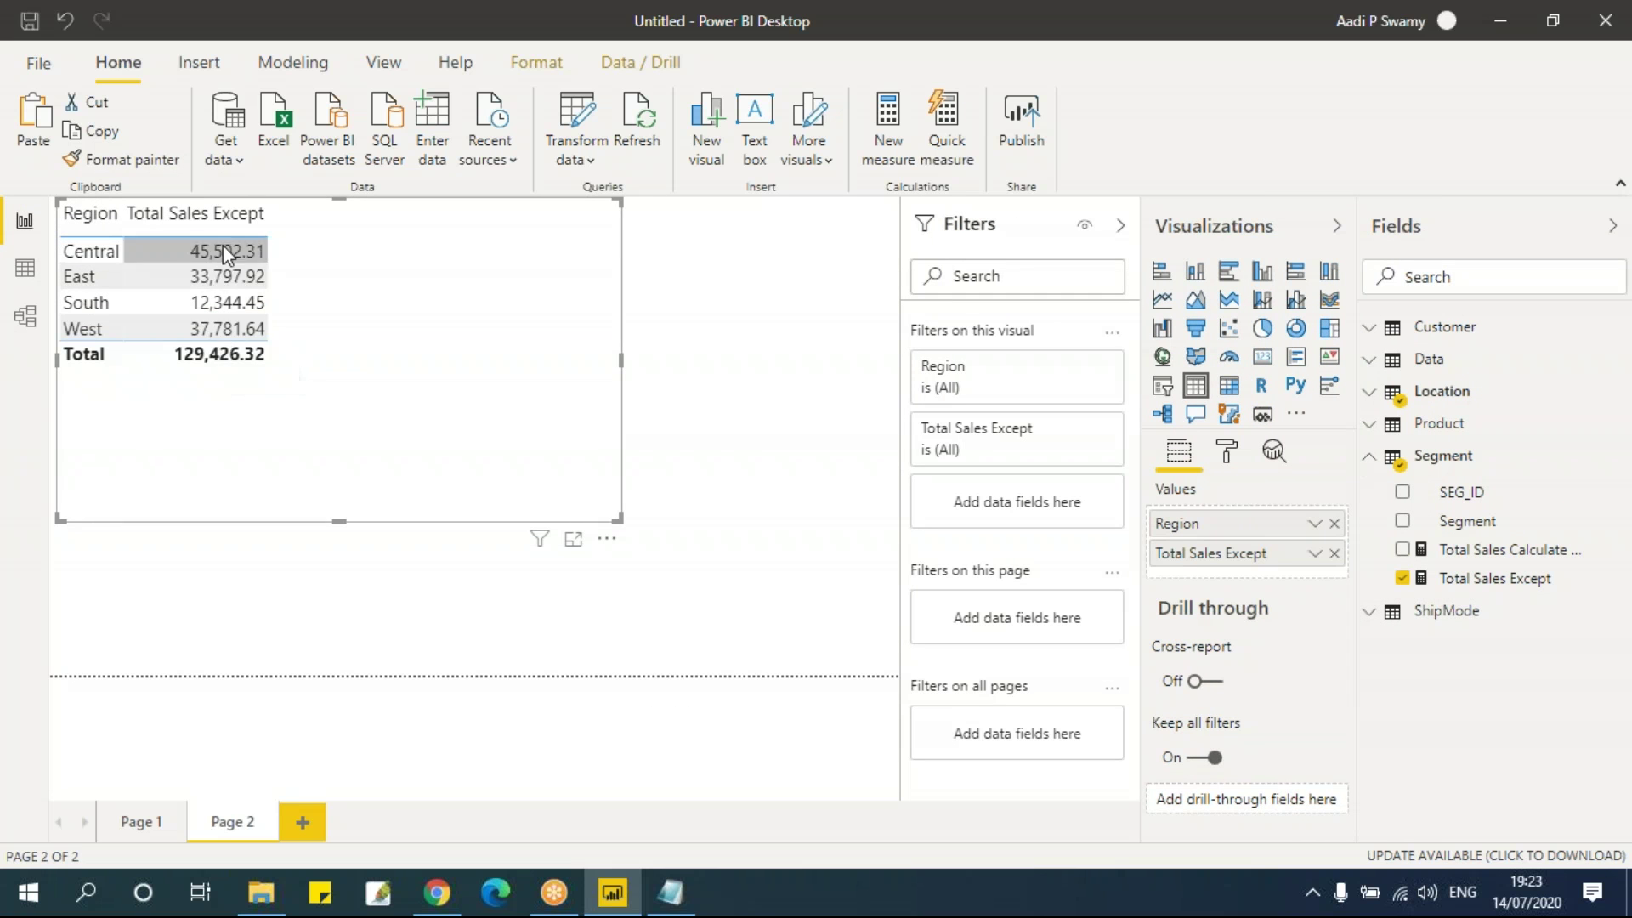
Step: Add Sales from Data to the table visual and compare it with Total Sales Except per region
left_click(1370, 458)
left_click(1374, 366)
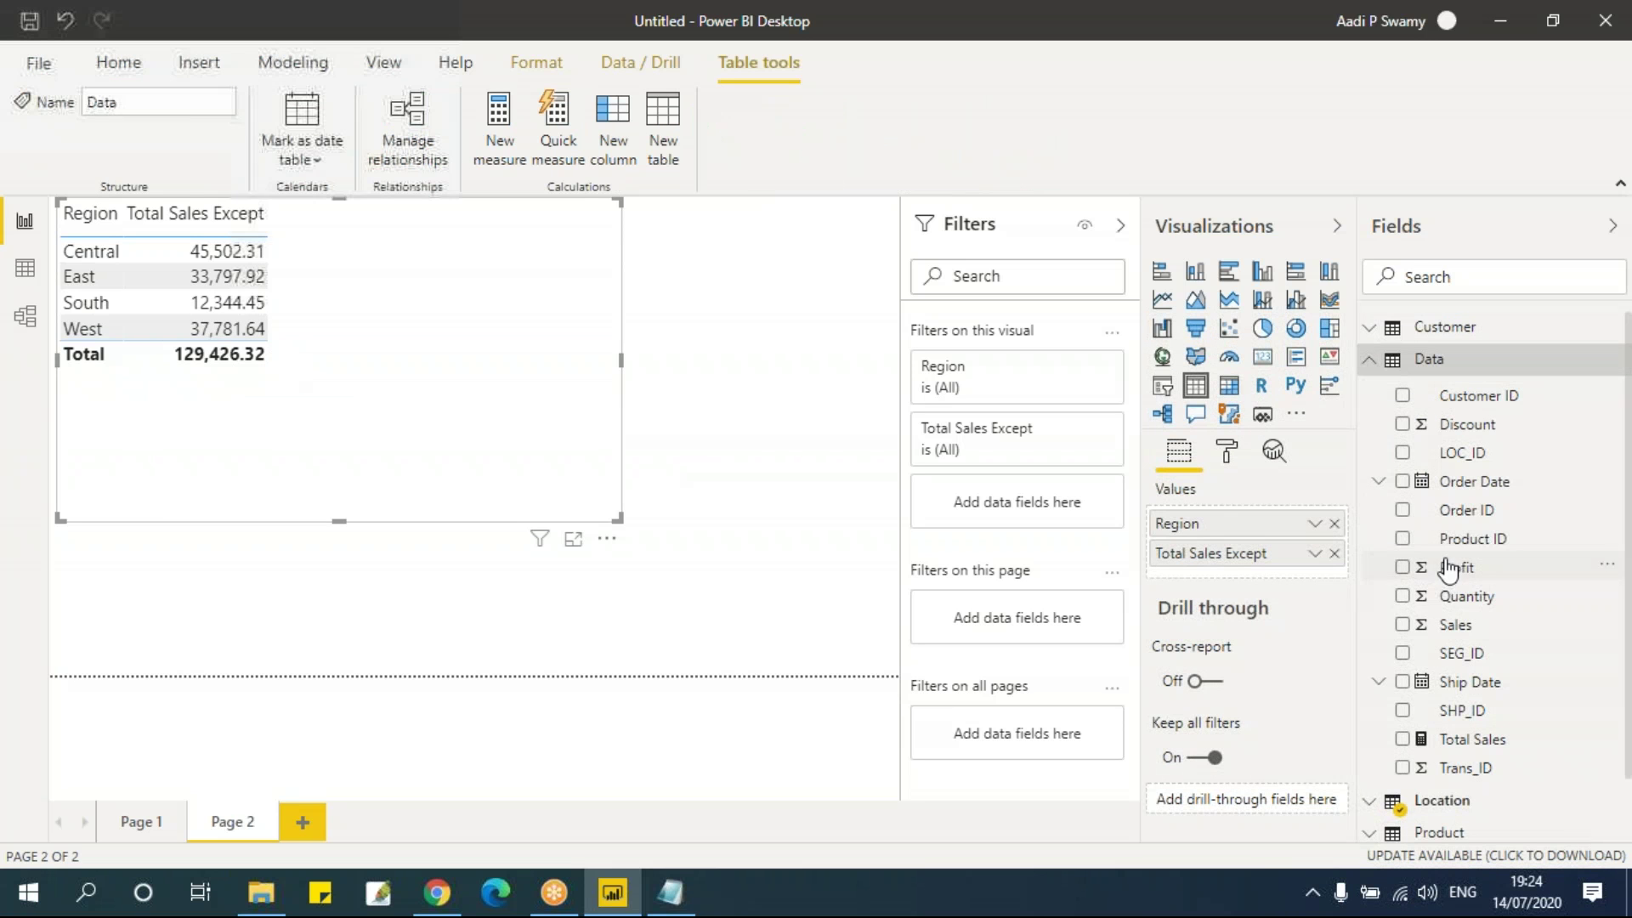
left_click(1403, 624)
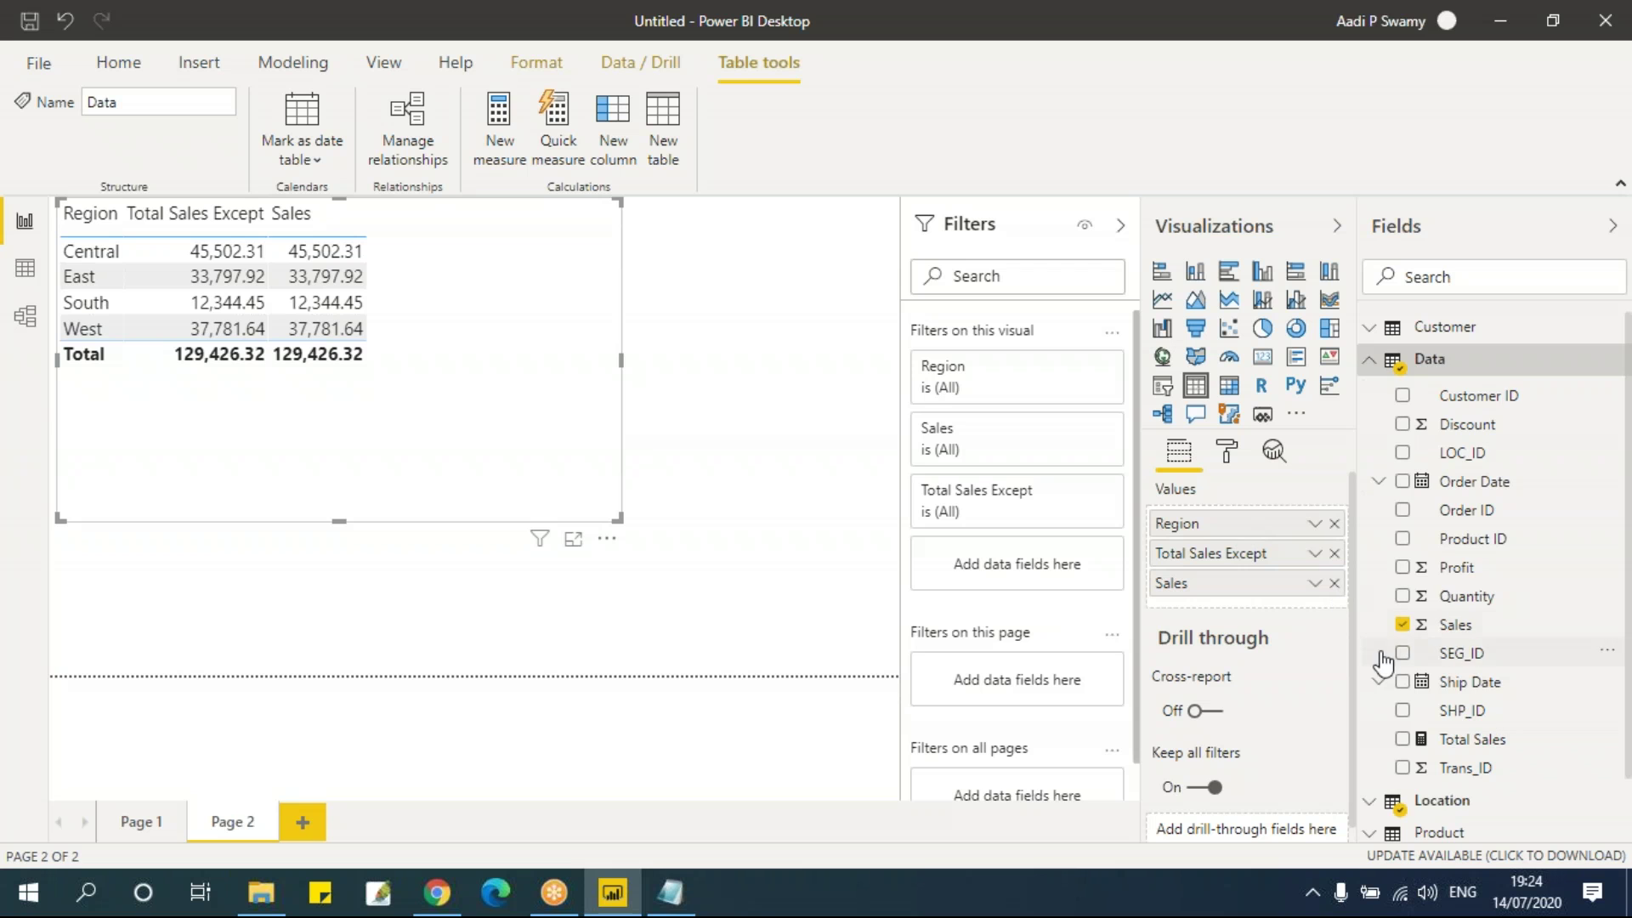
left_click(1371, 361)
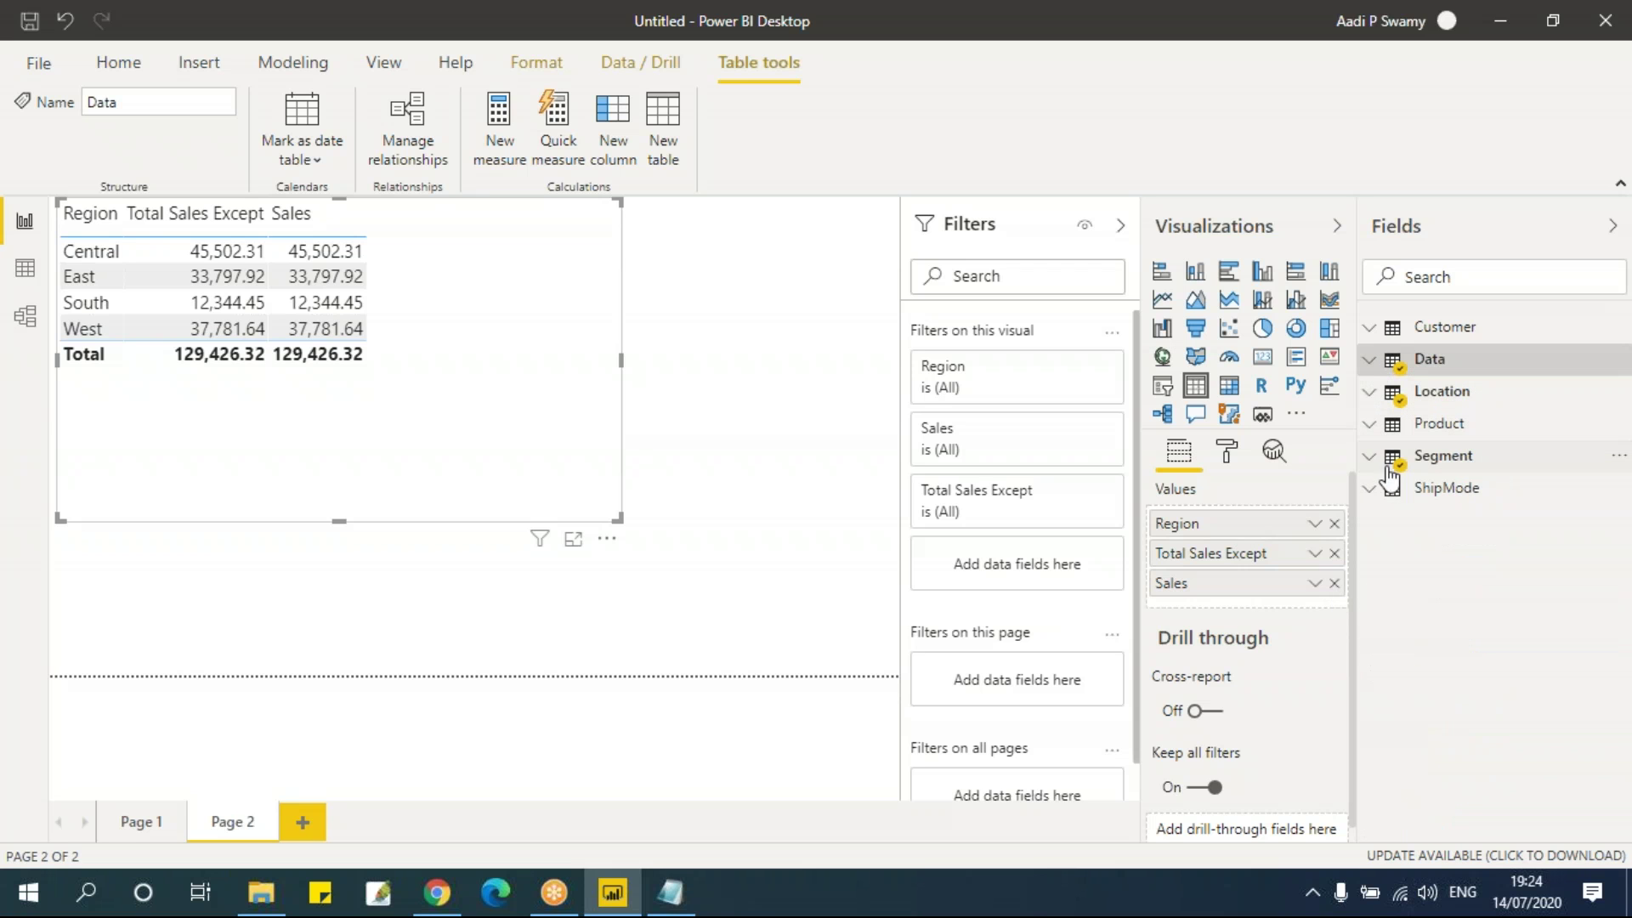
Step: Insert State from Location after Region in the table, enlarge the visual and compare Total Sales Except with Sales per state
left_click(1371, 393)
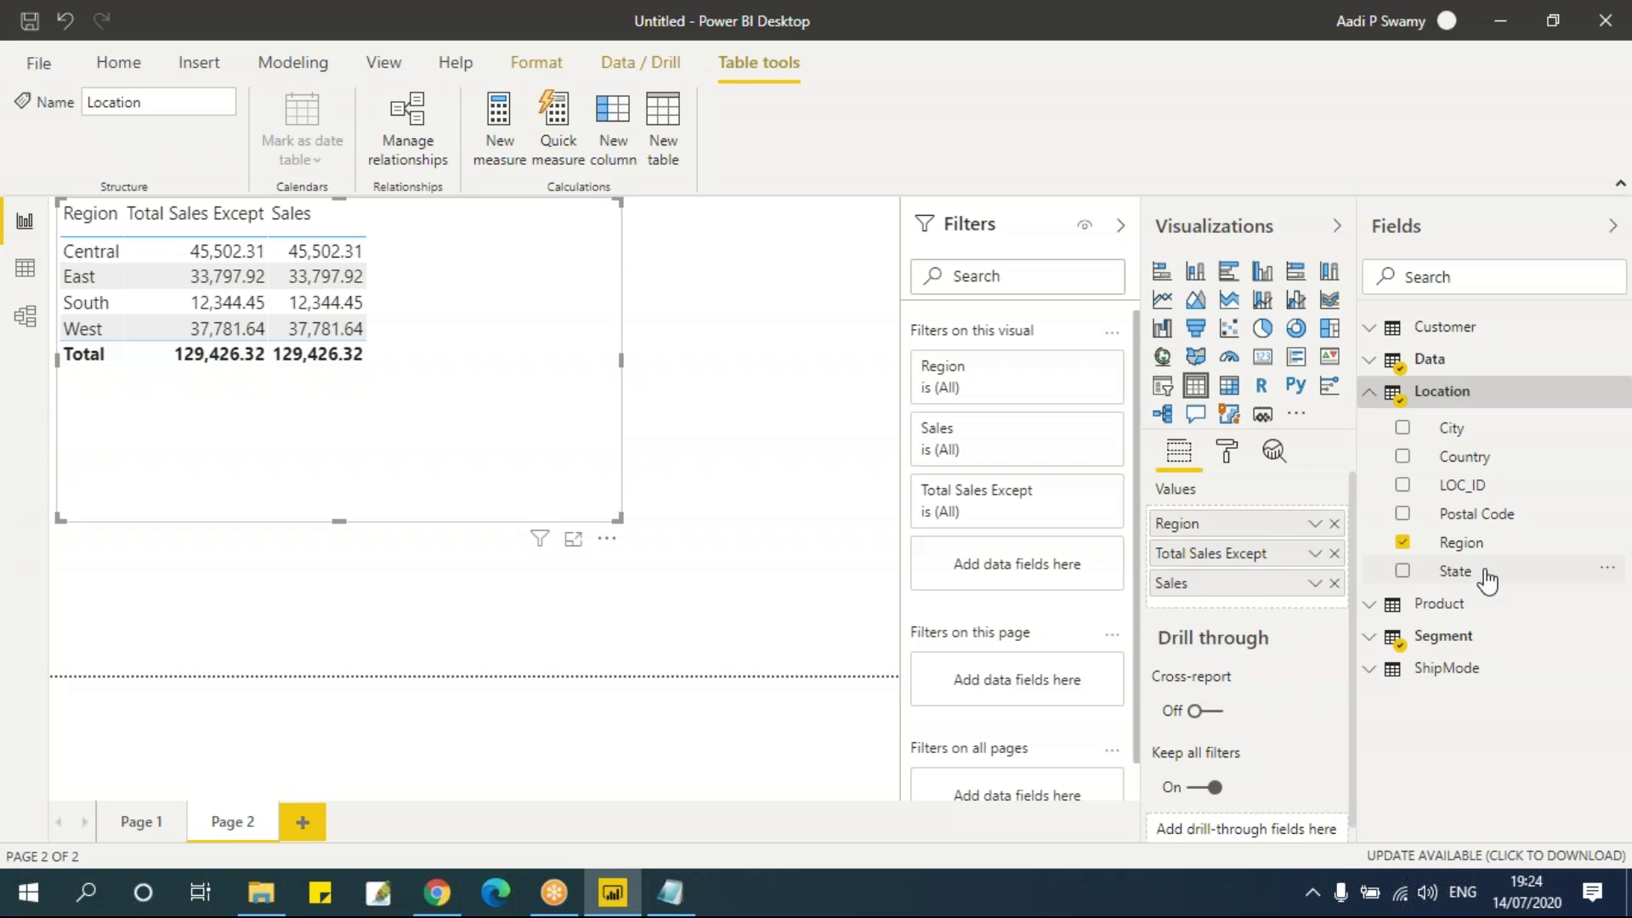
left_click_drag(1405, 575, 1264, 544)
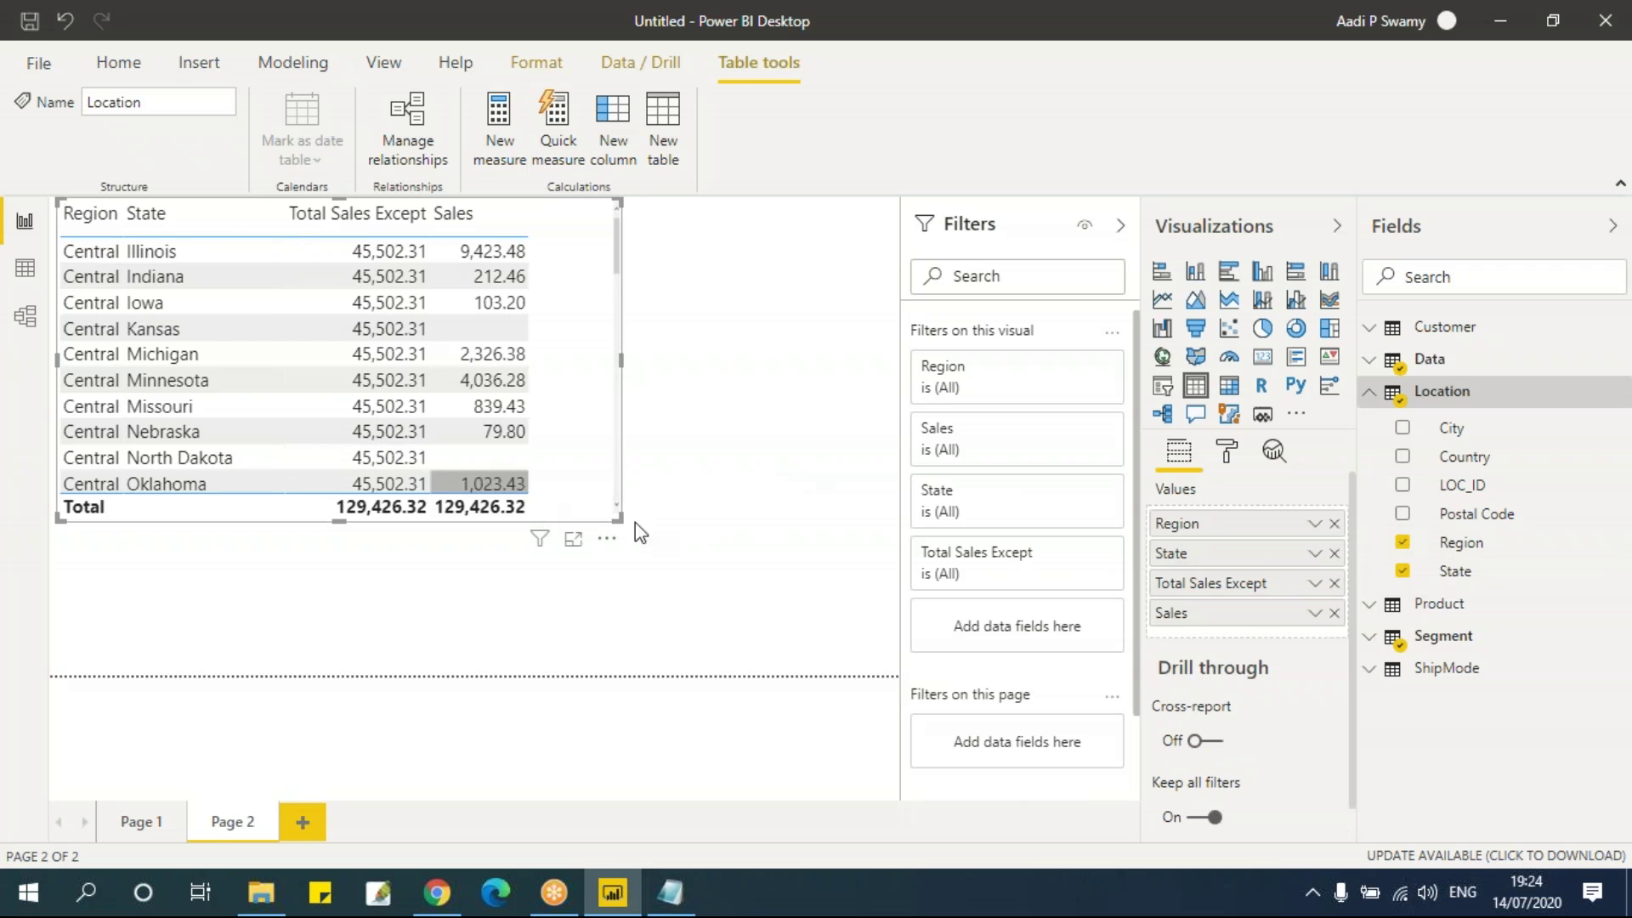
left_click_drag(620, 518, 743, 656)
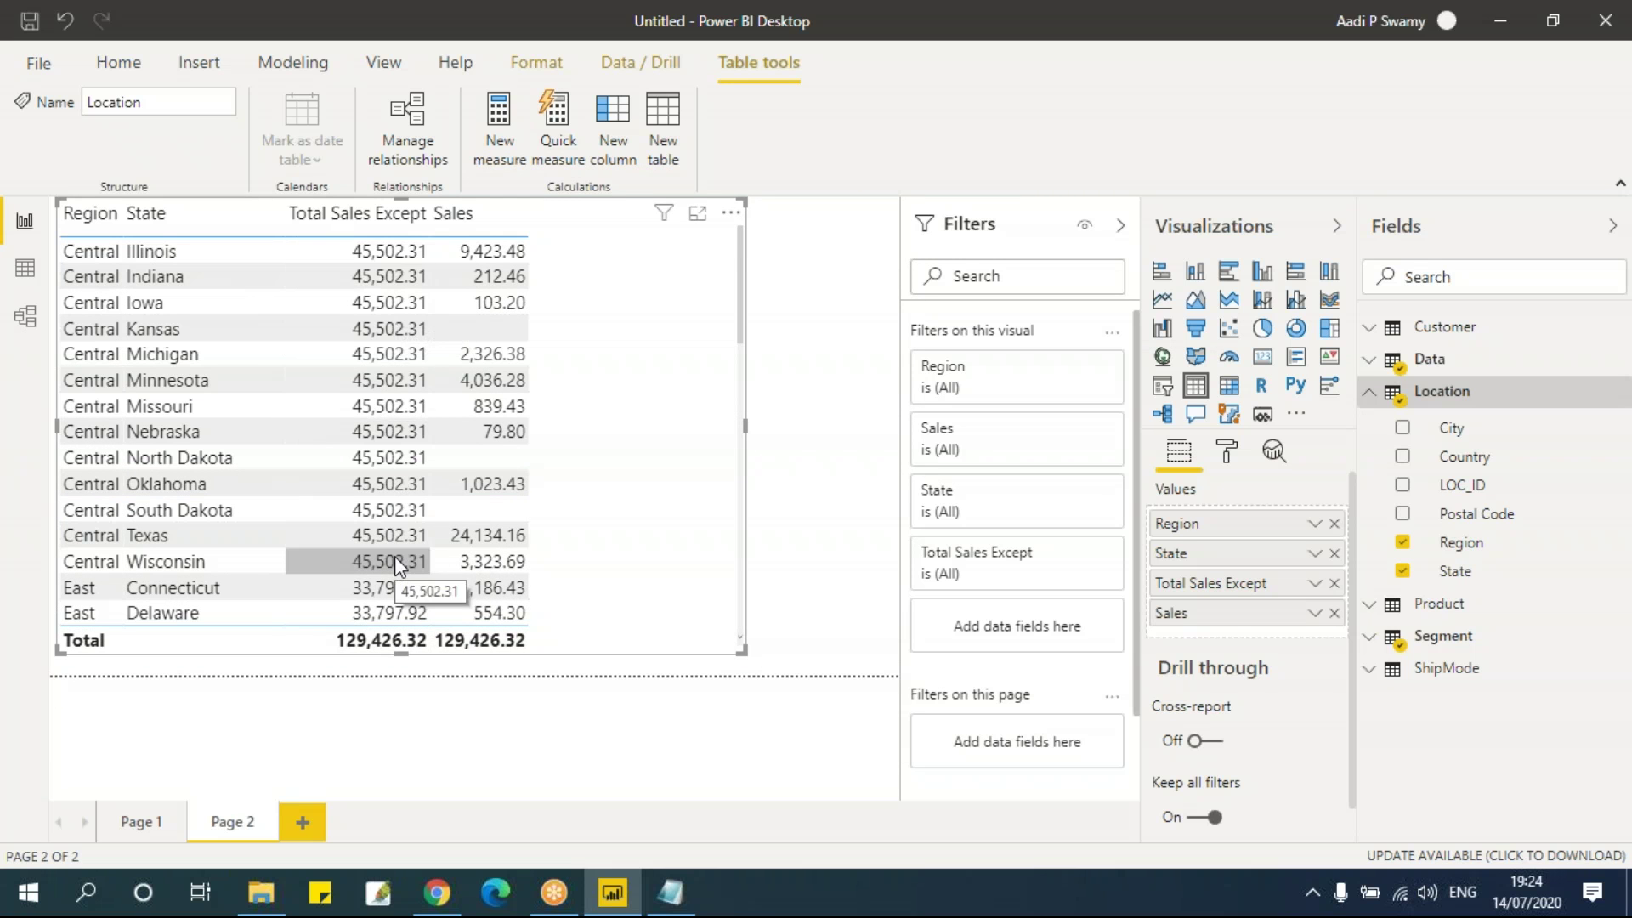
scroll(394, 561, "down", 1)
scroll(395, 561, "down", 1)
scroll(395, 555, "down", 1)
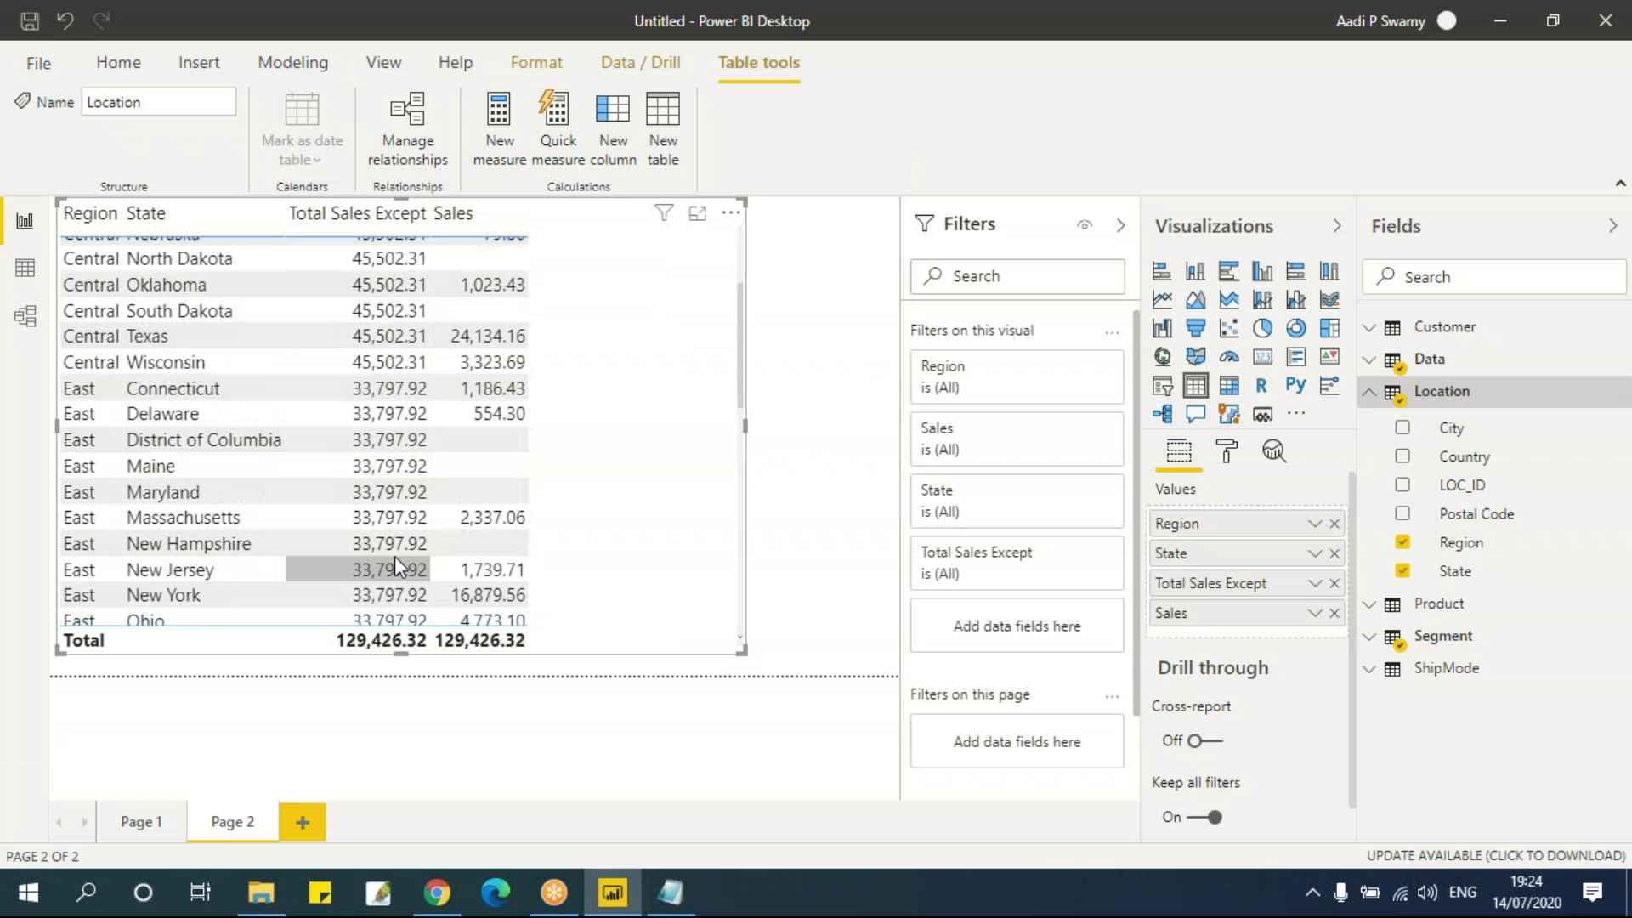
Step: Remove Region from the table visual and compare Total Sales Except with Sales for each state
left_click(1333, 524)
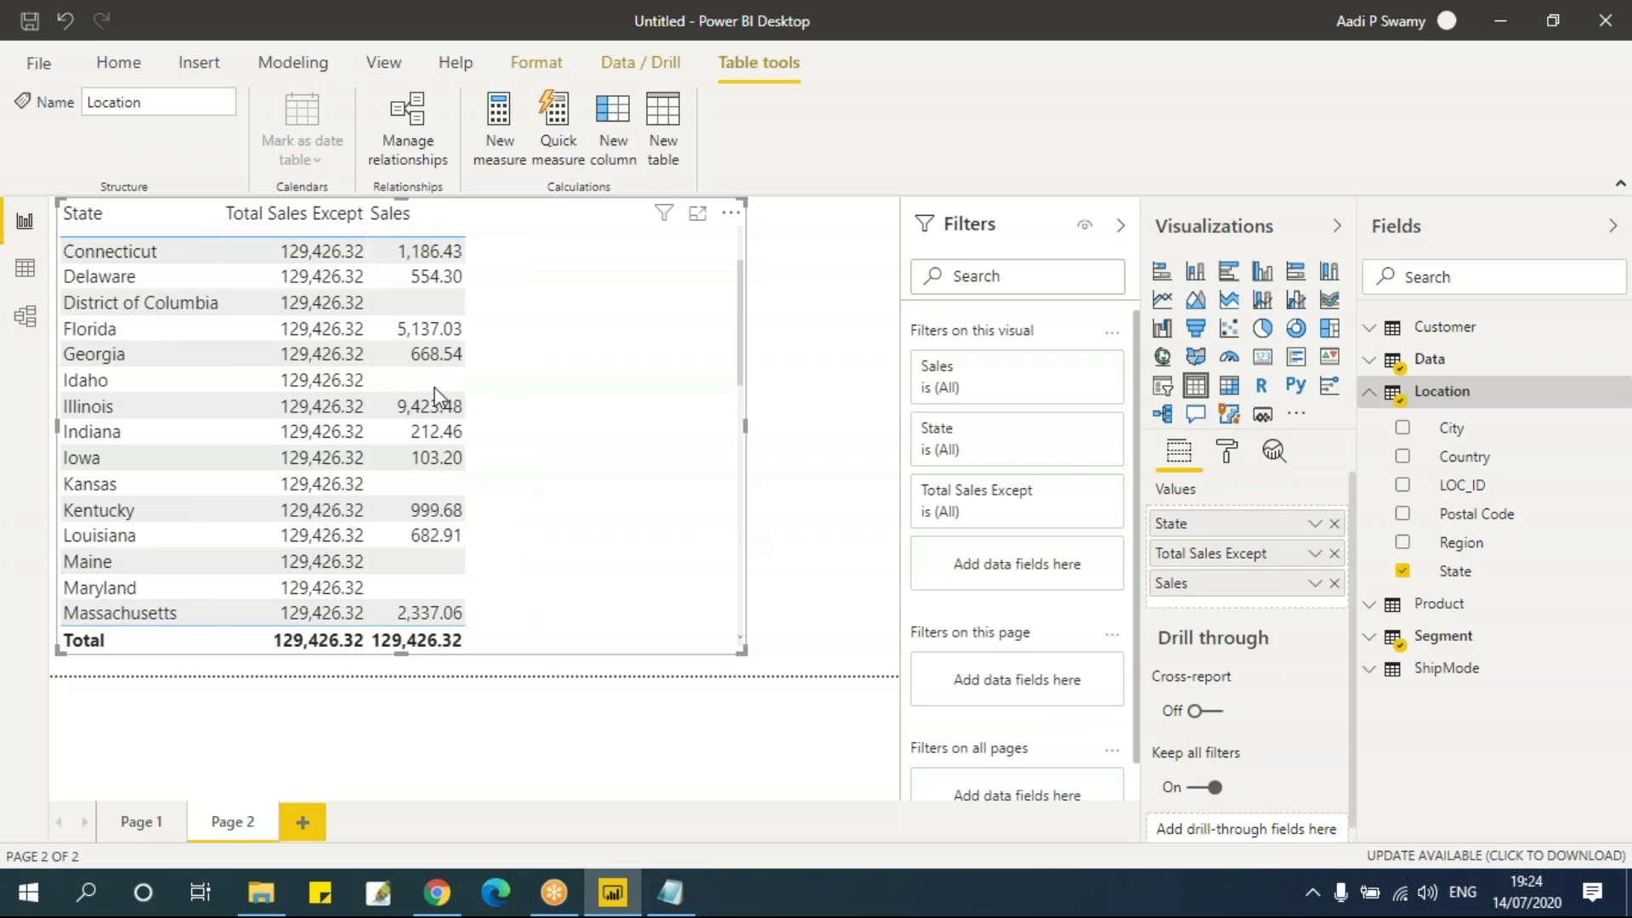
scroll(321, 578, "down", 4)
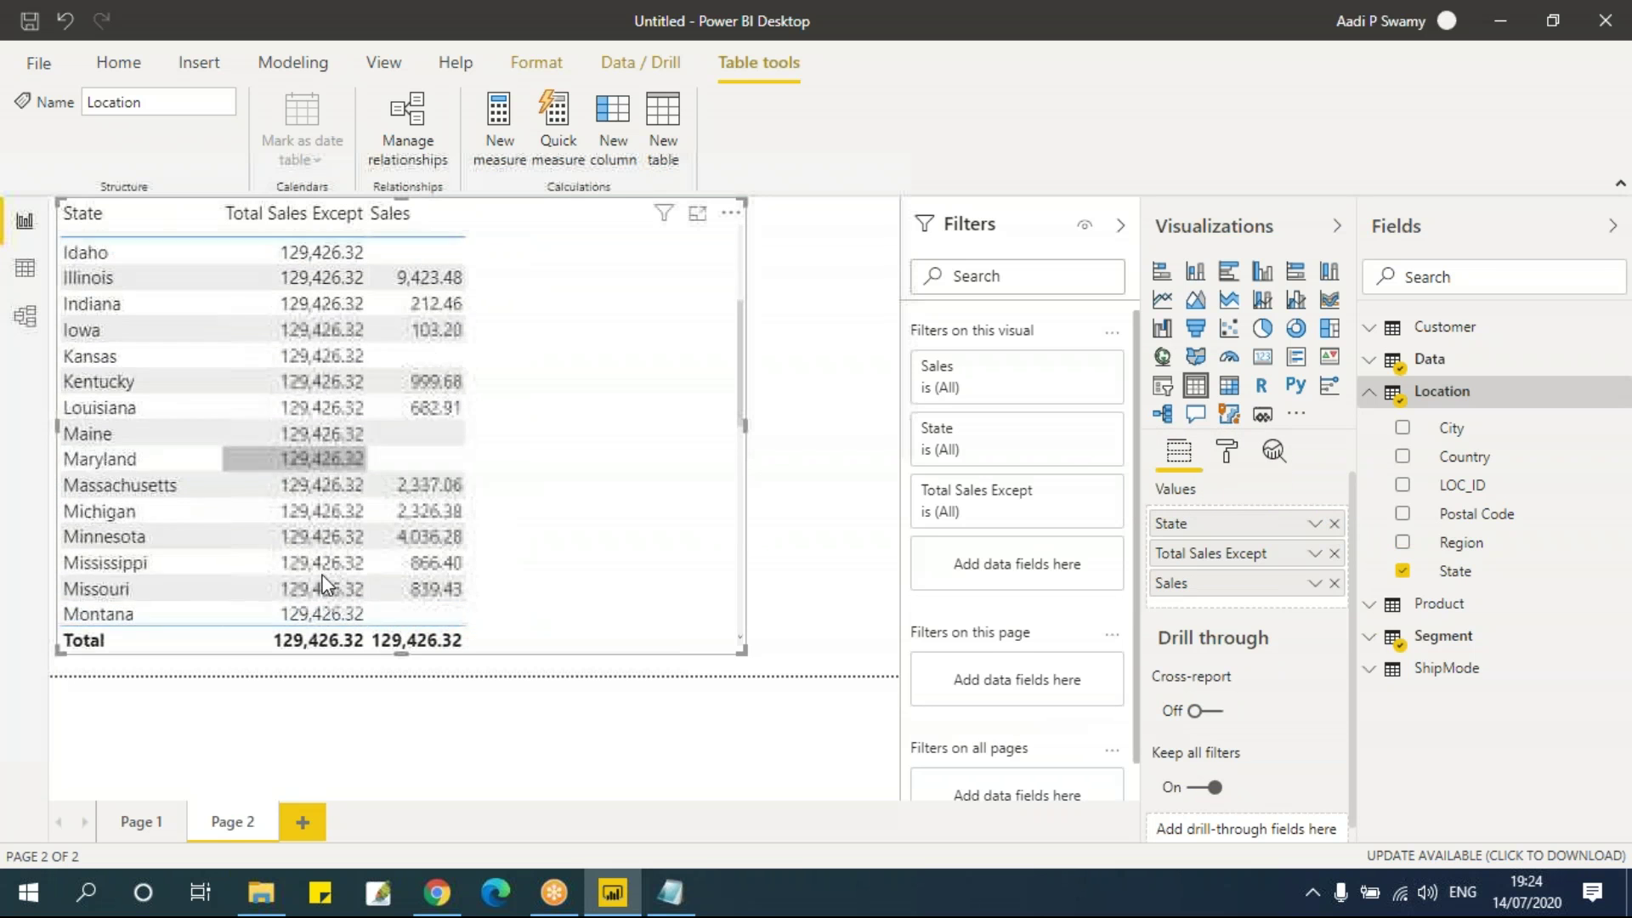
scroll(321, 580, "down", 7)
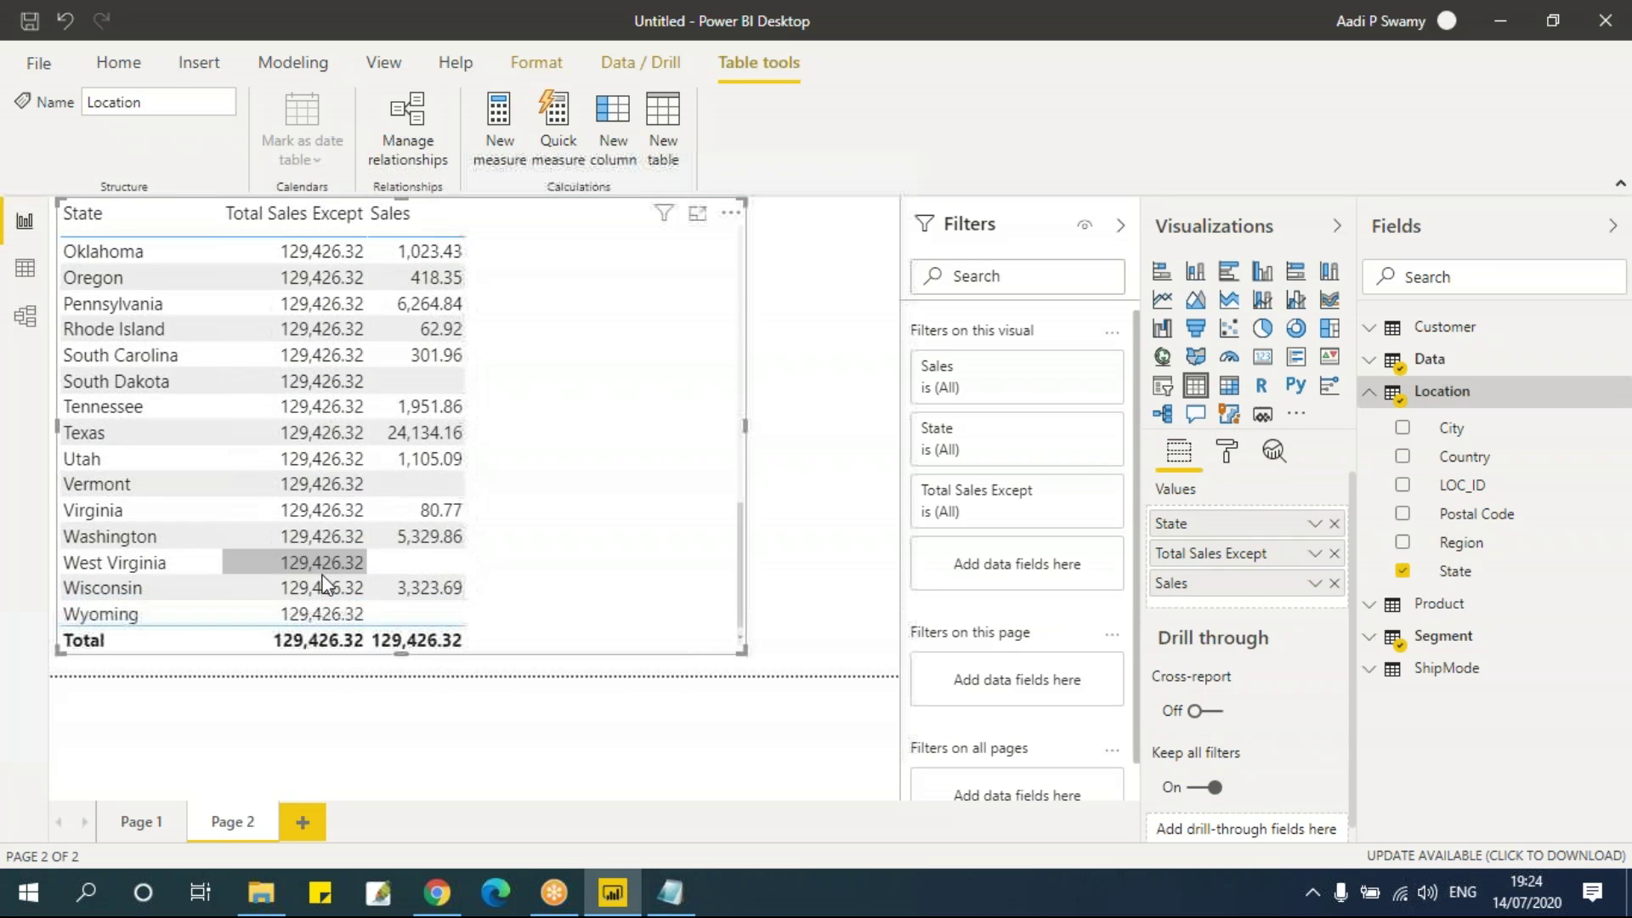
scroll(323, 585, "up", 12)
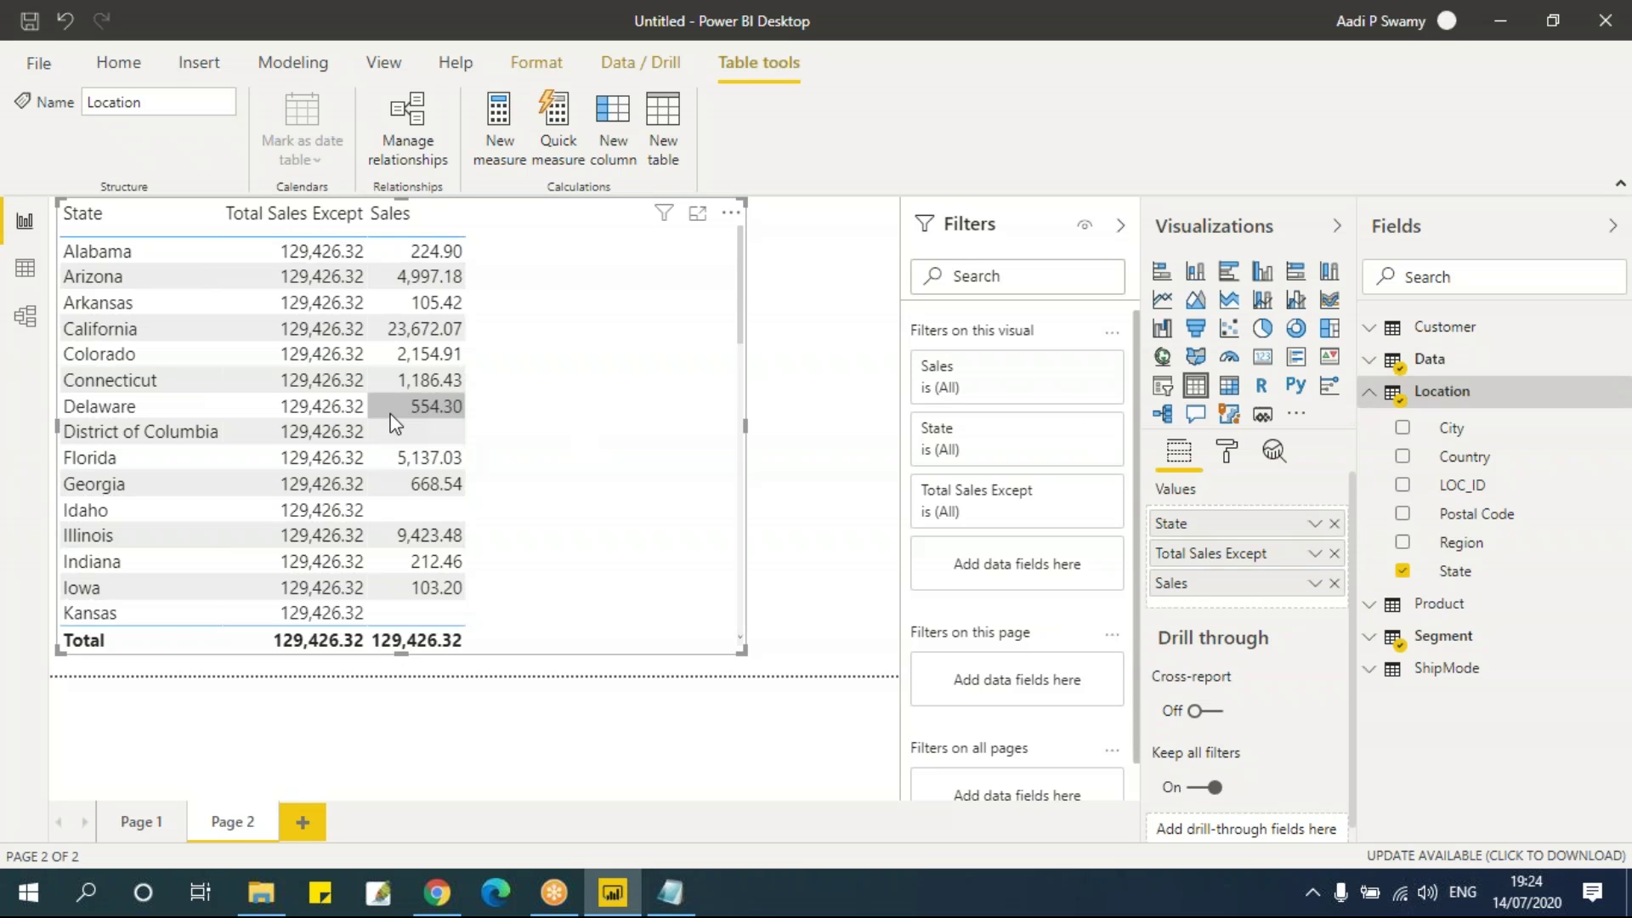
Step: Add Region from Location back to the table before State and sort the rows ascending by Region
left_click_drag(1475, 553, 1248, 515)
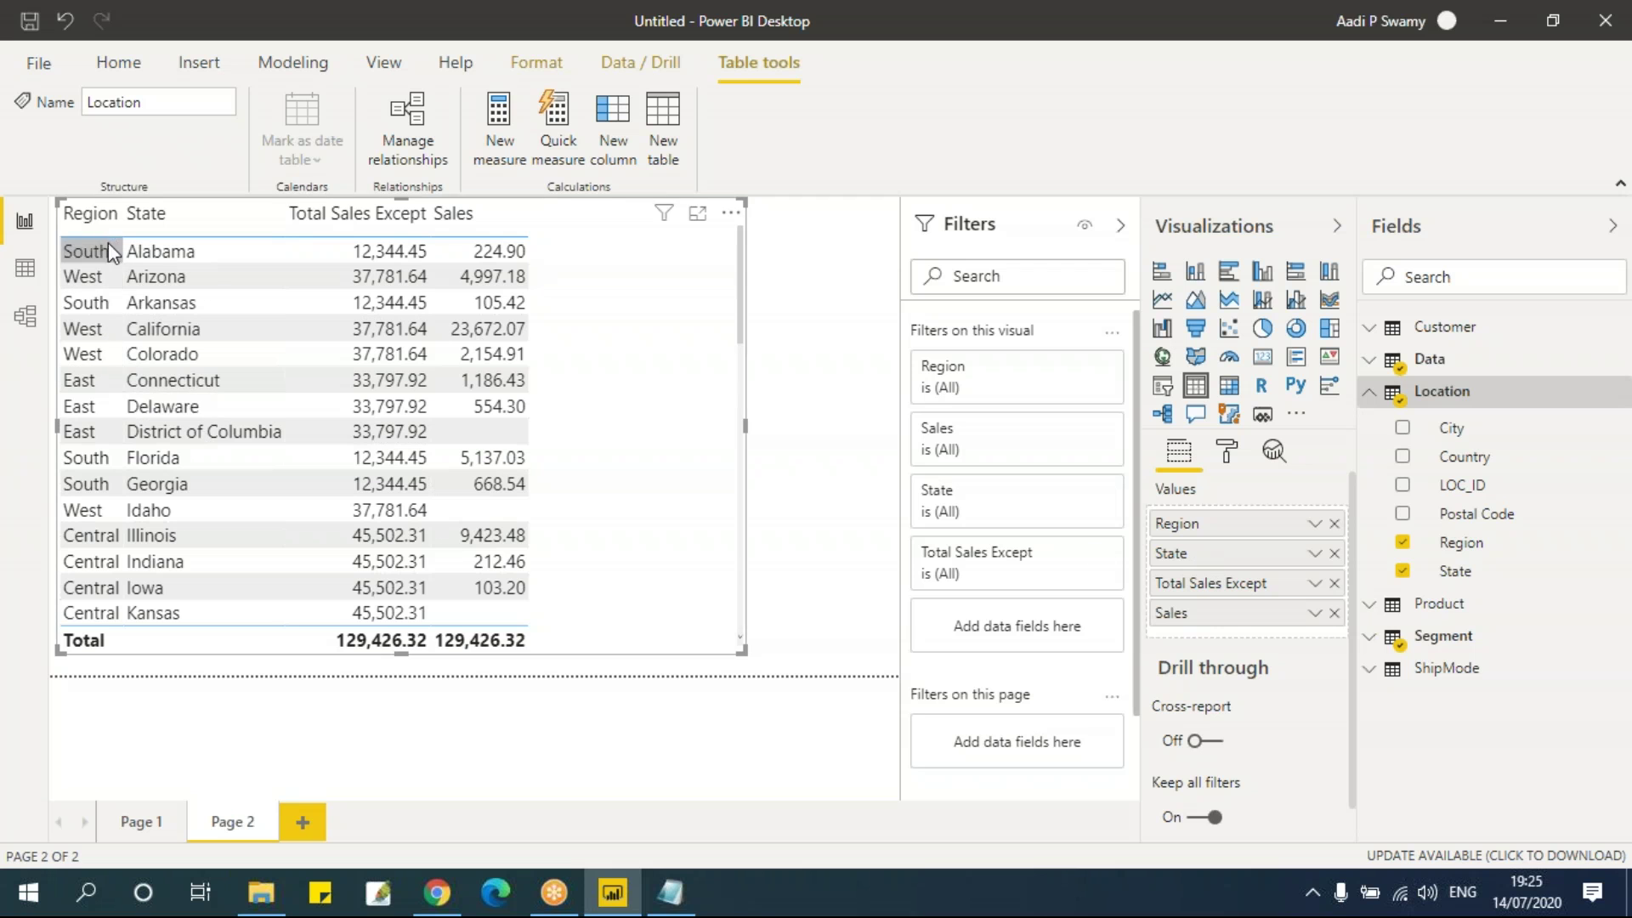
left_click(730, 215)
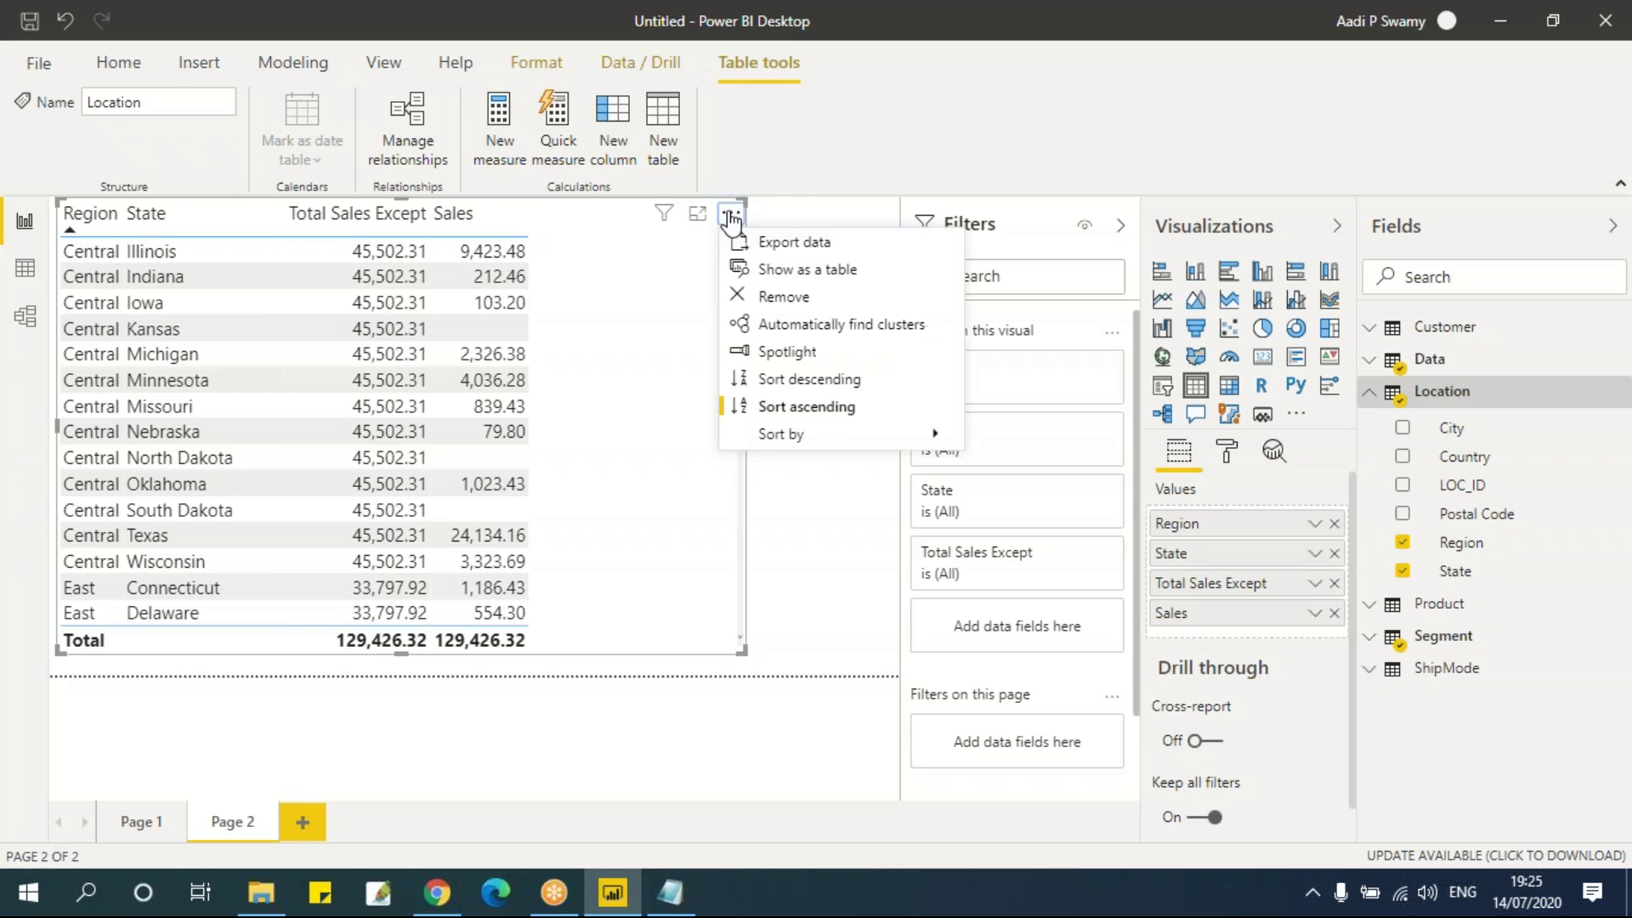
left_click(819, 406)
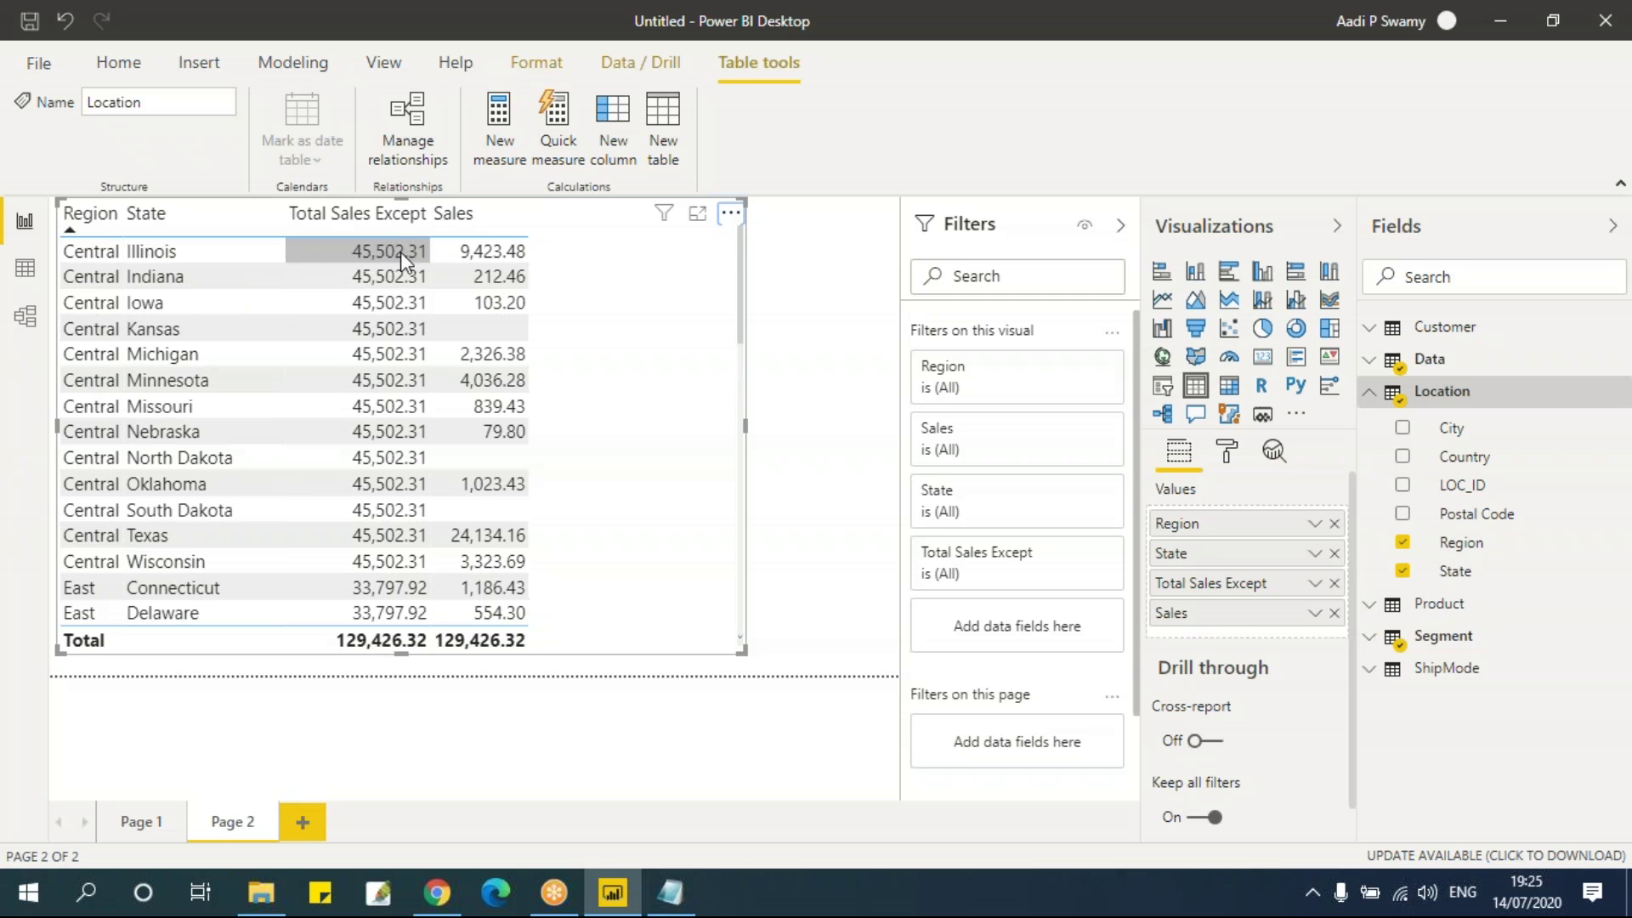
Step: Examine Total Sales Except against Sales for the states in the Central, East, South and West regions
scroll(393, 558, "down", 2)
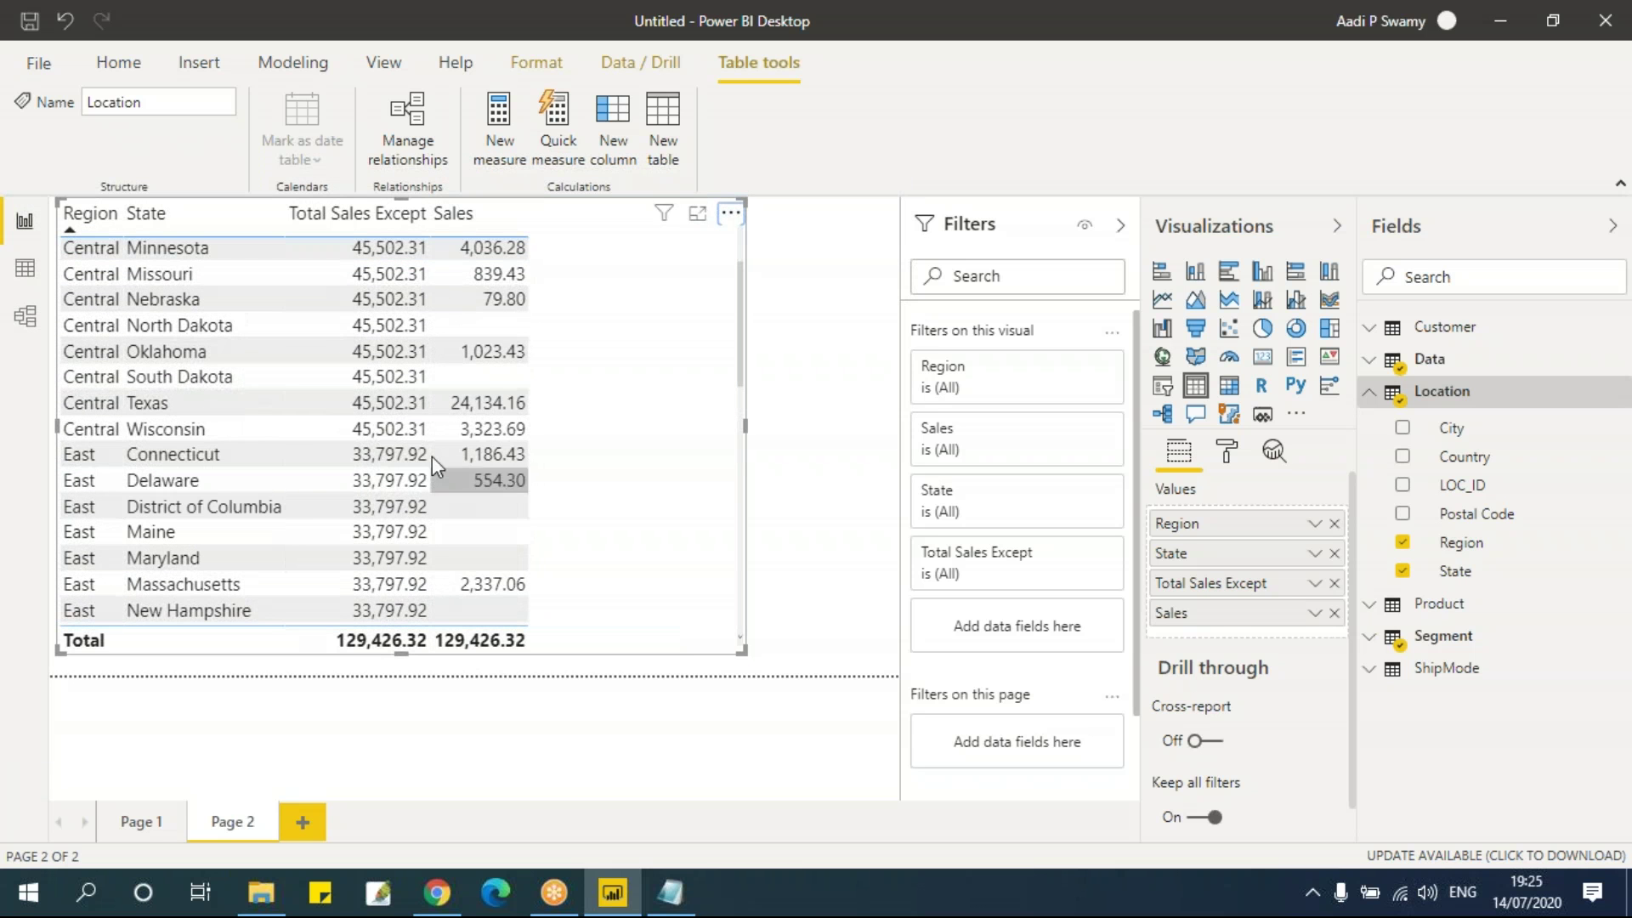
scroll(412, 570, "down", 4)
scroll(411, 569, "down", 3)
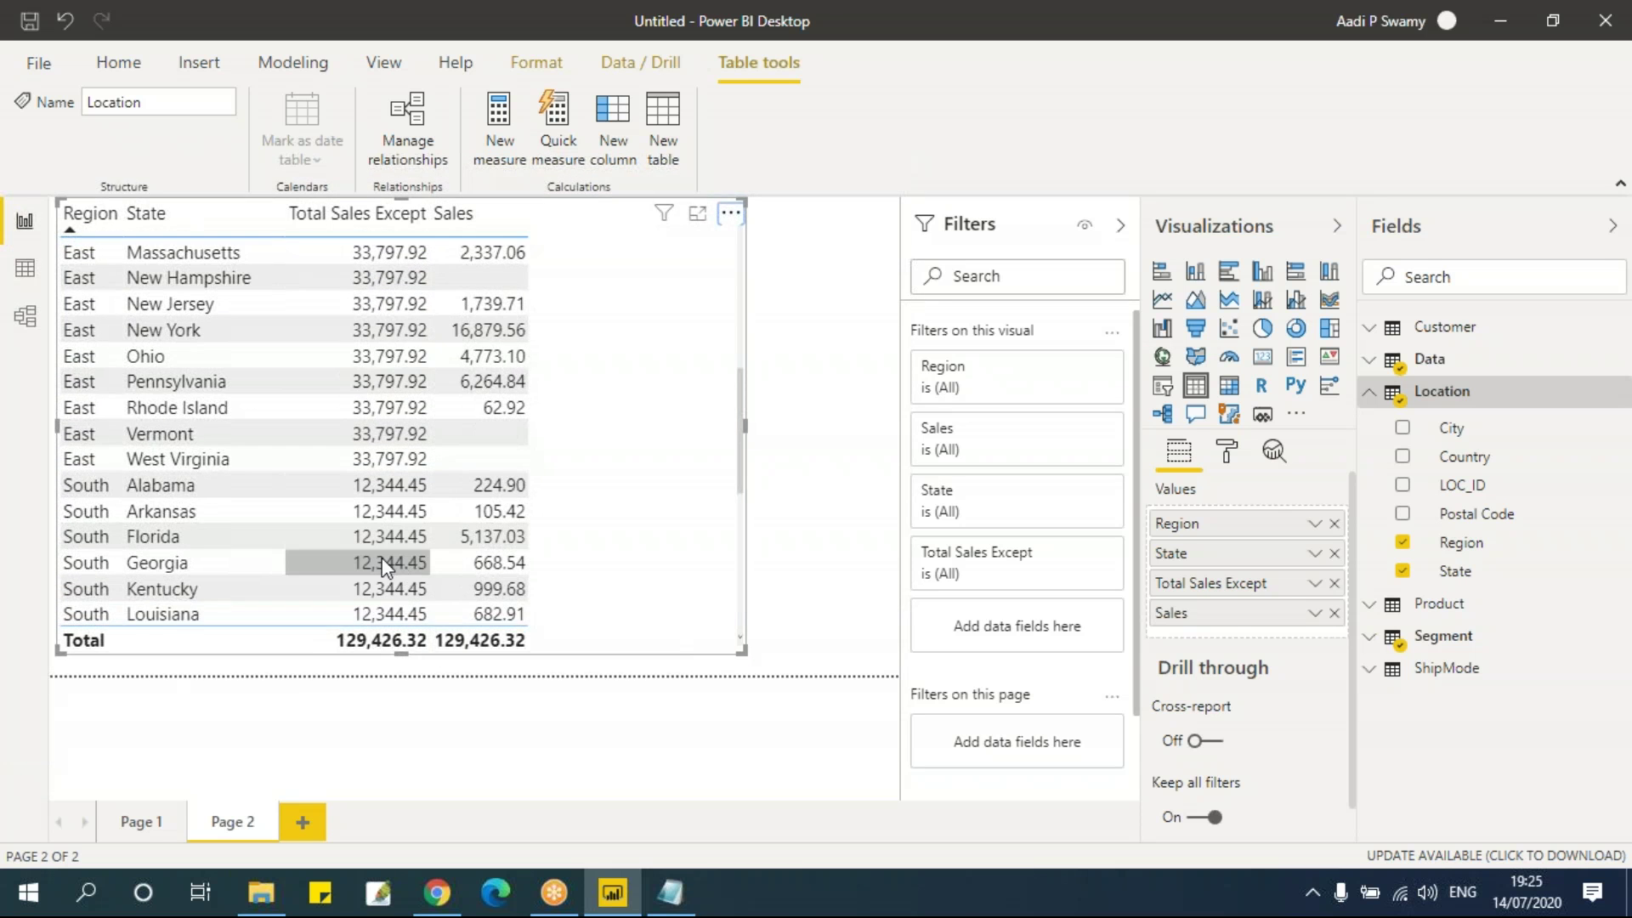
scroll(410, 551, "down", 5)
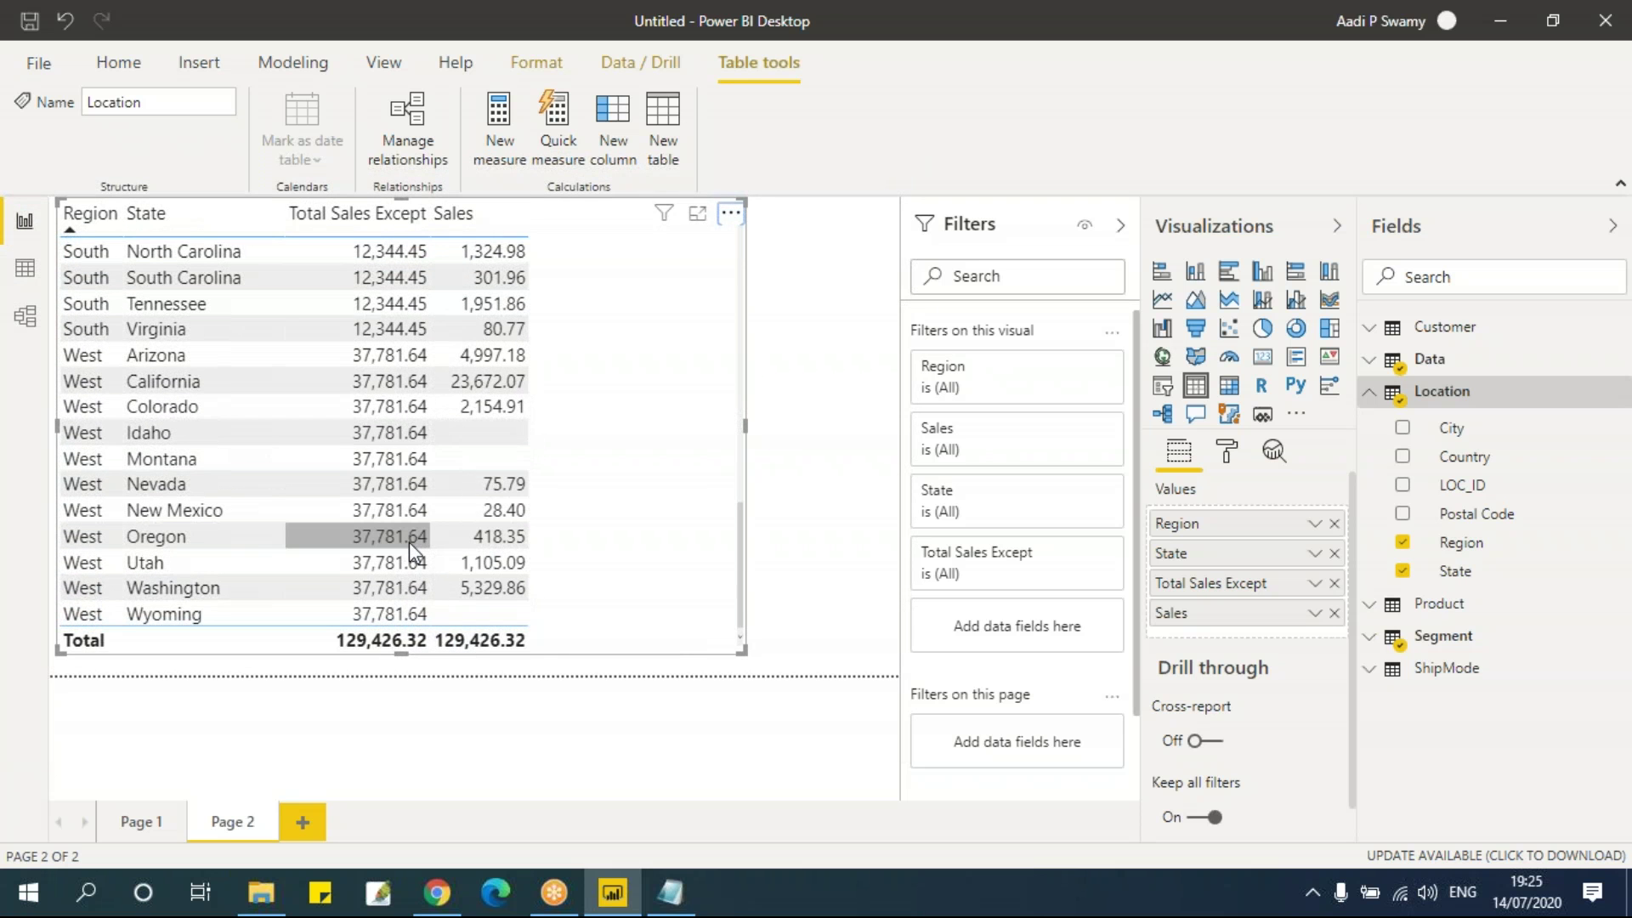
scroll(410, 543, "up", 9)
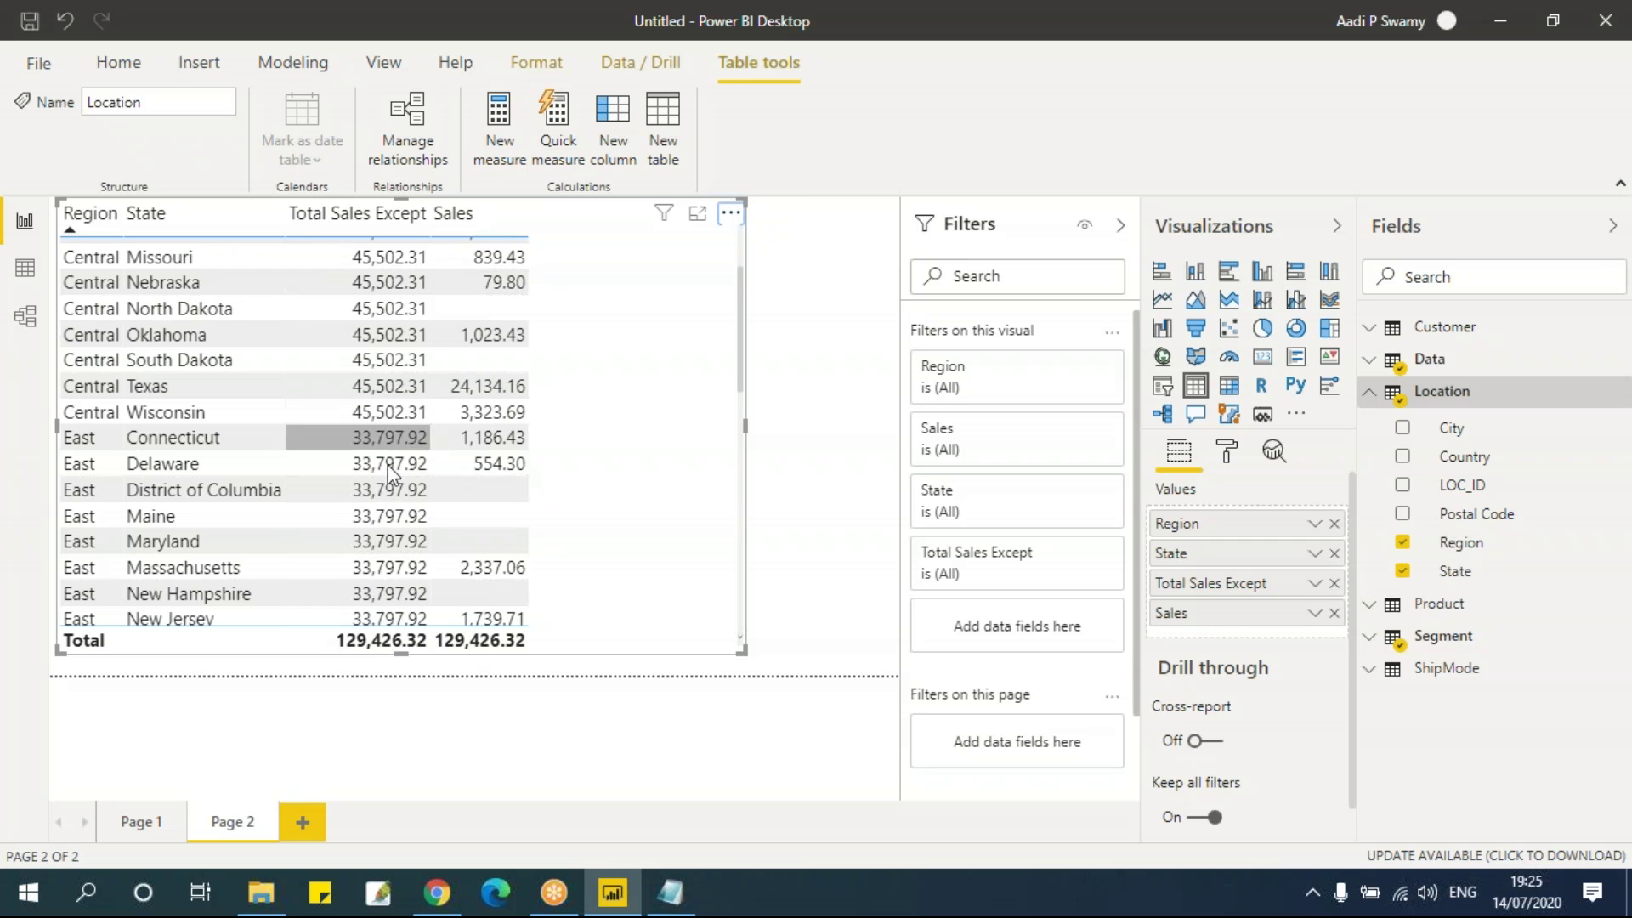
scroll(483, 466, "up", 3)
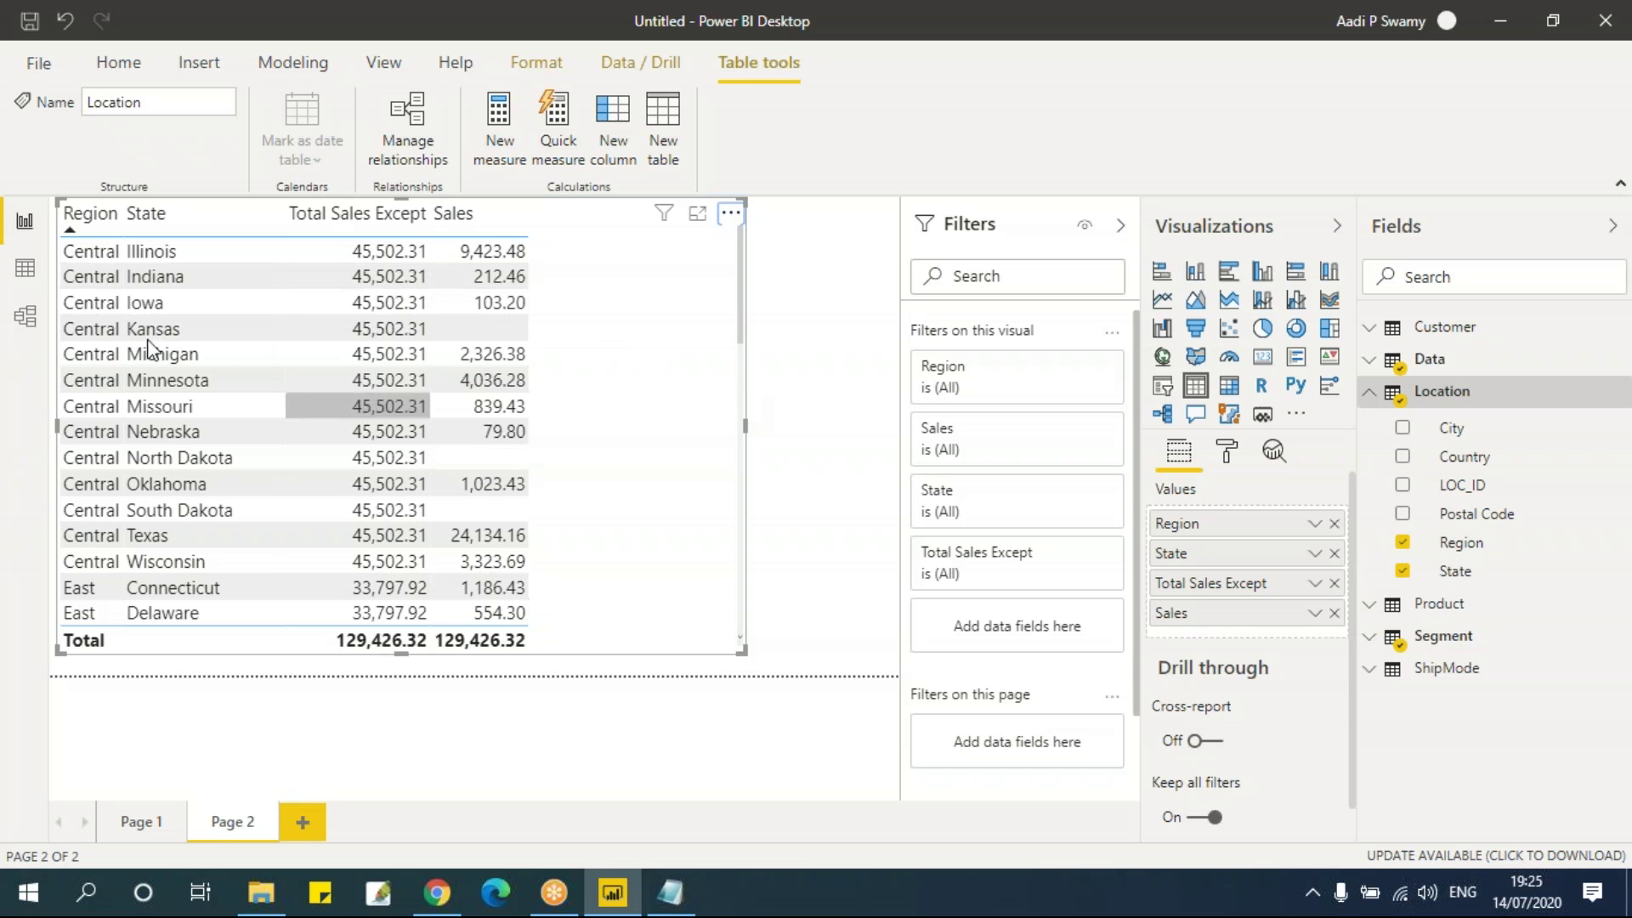
Step: Switch to the DAX Functions notes in Notepad and review the CALCULATETABLE and CALCULATE formulas down to the Table section
left_click(30, 279)
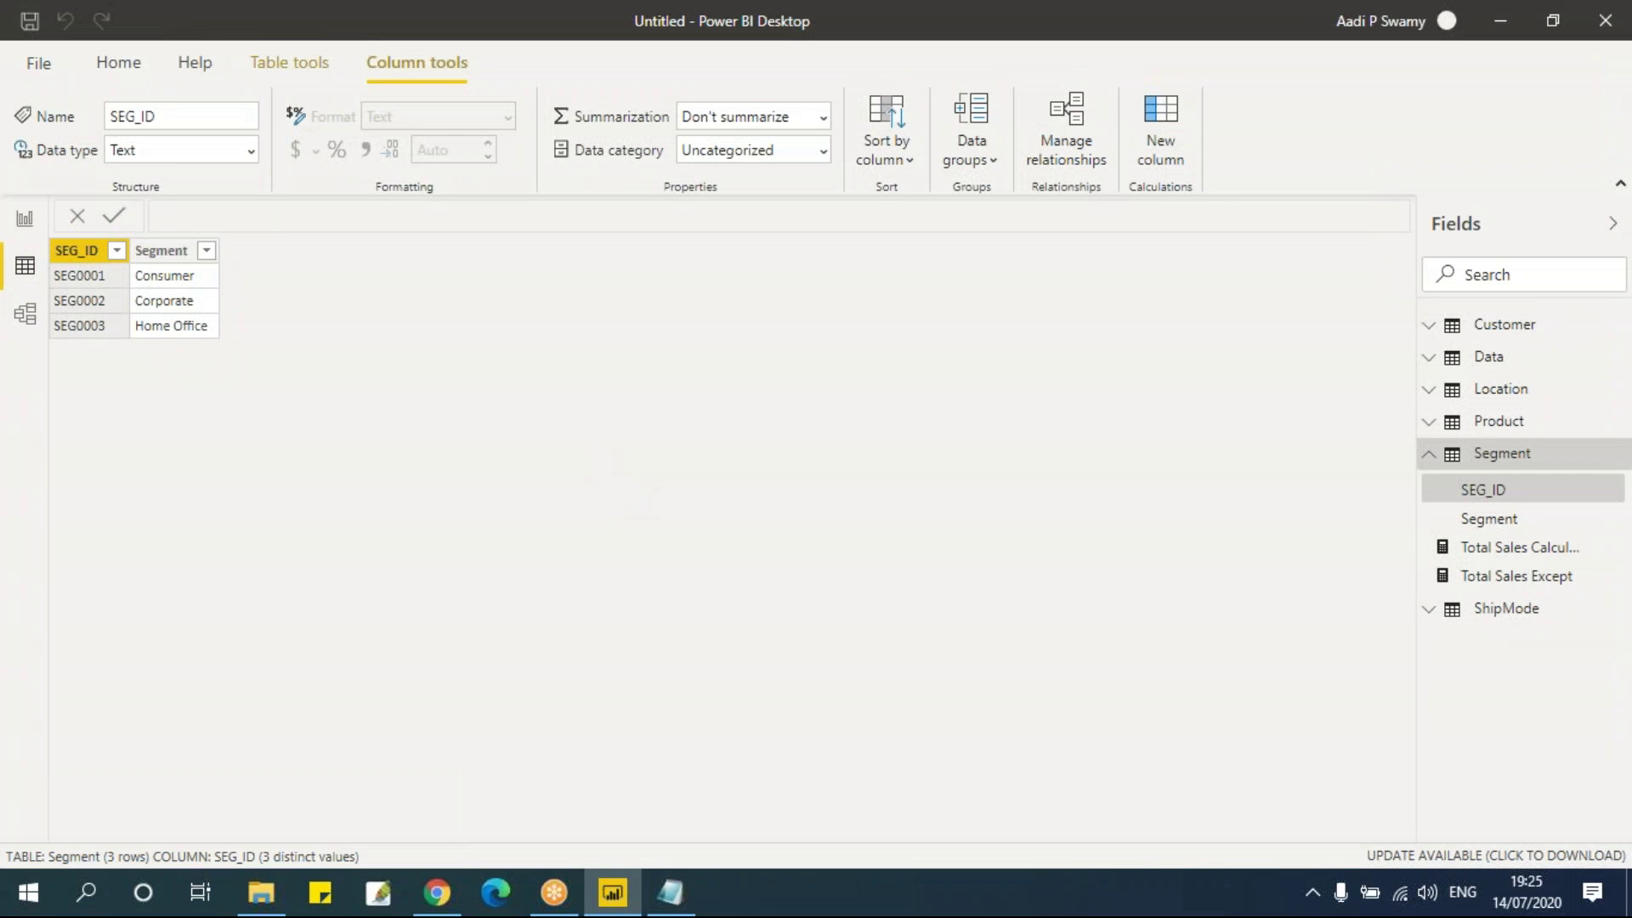
left_click(671, 893)
left_click_drag(478, 191, 816, 190)
left_click(386, 587)
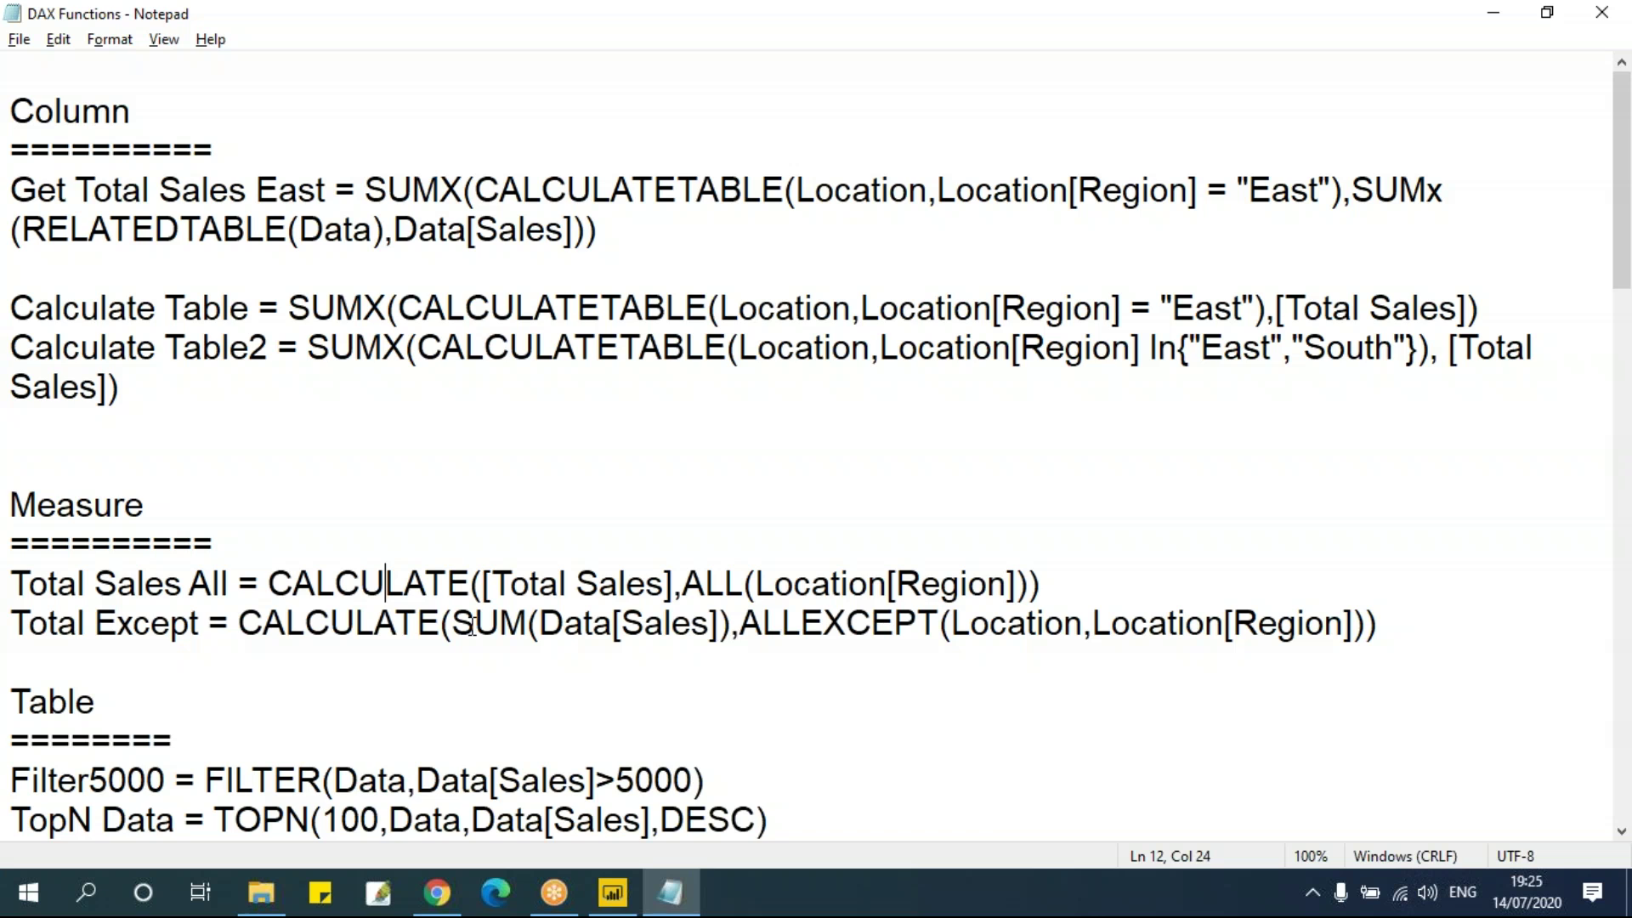
left_click(511, 187)
left_click_drag(474, 189, 761, 188)
left_click(117, 226)
scroll(423, 388, "down", 2)
left_click_drag(259, 348, 452, 347)
left_click(125, 270)
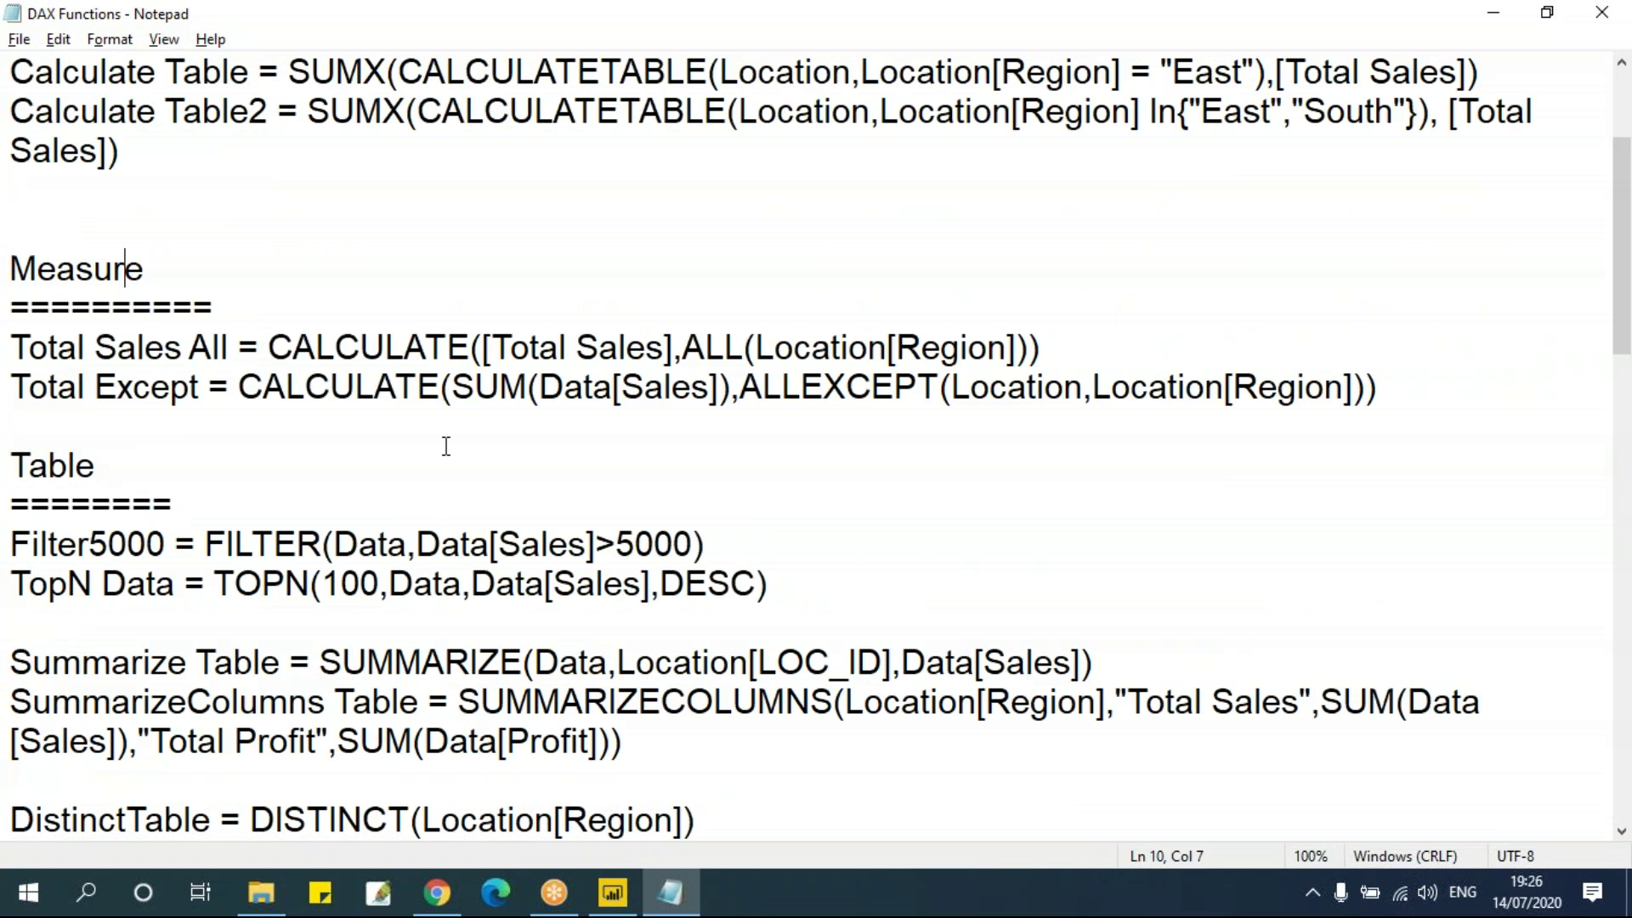
scroll(446, 446, "down", 3)
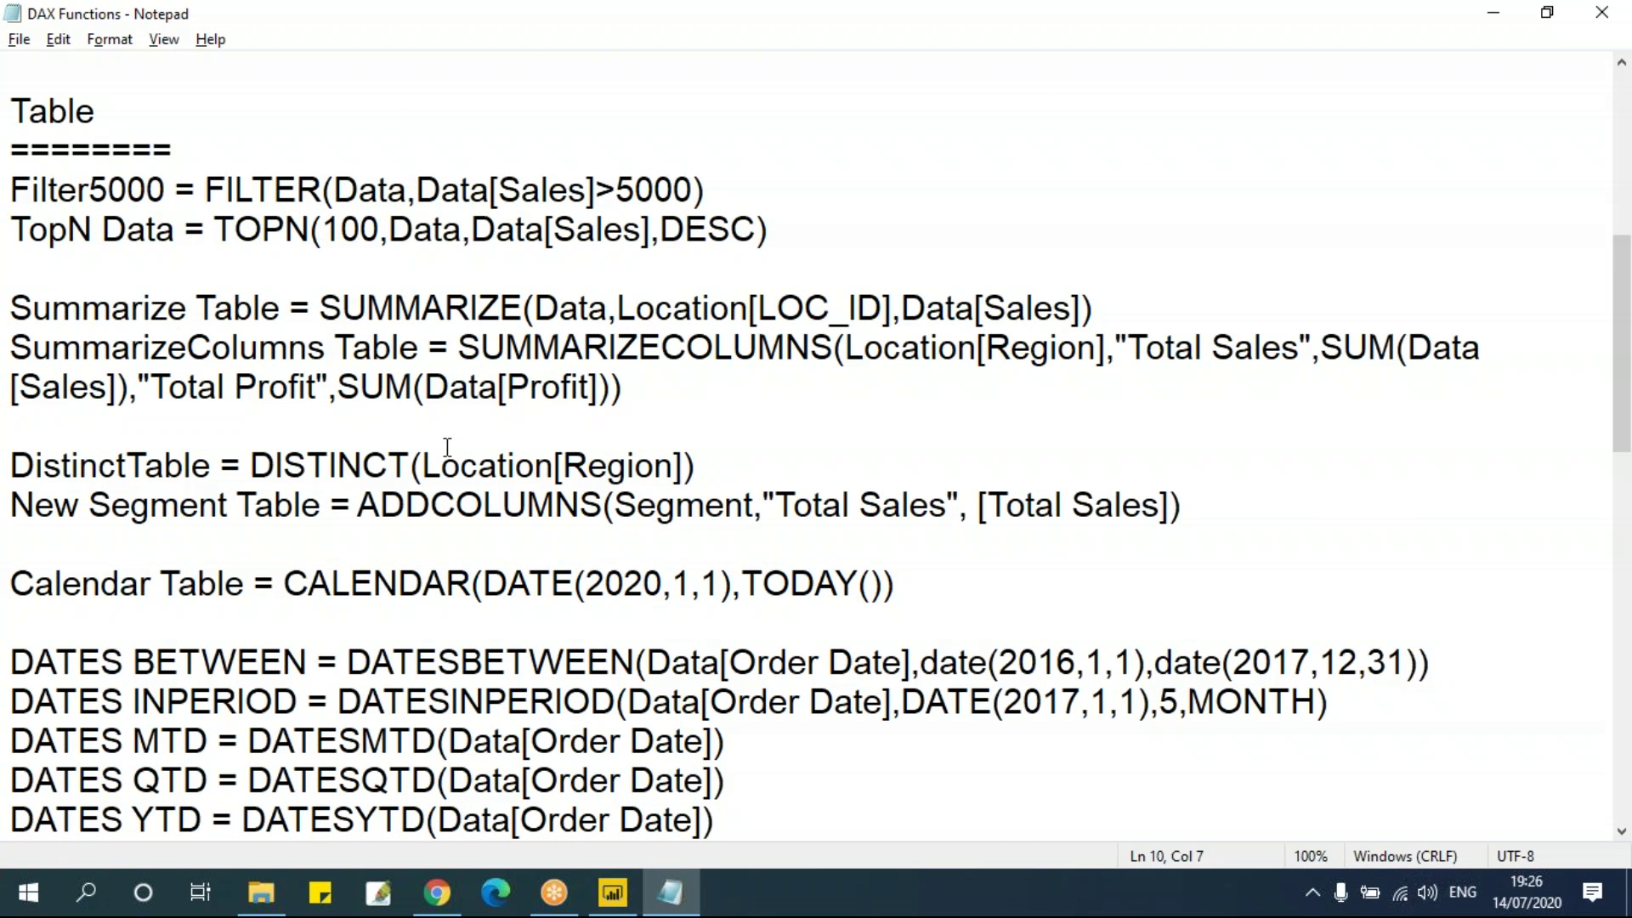
Step: Return to Power BI Desktop and show the Page 2 report with no visual selected
key("alt+Tab")
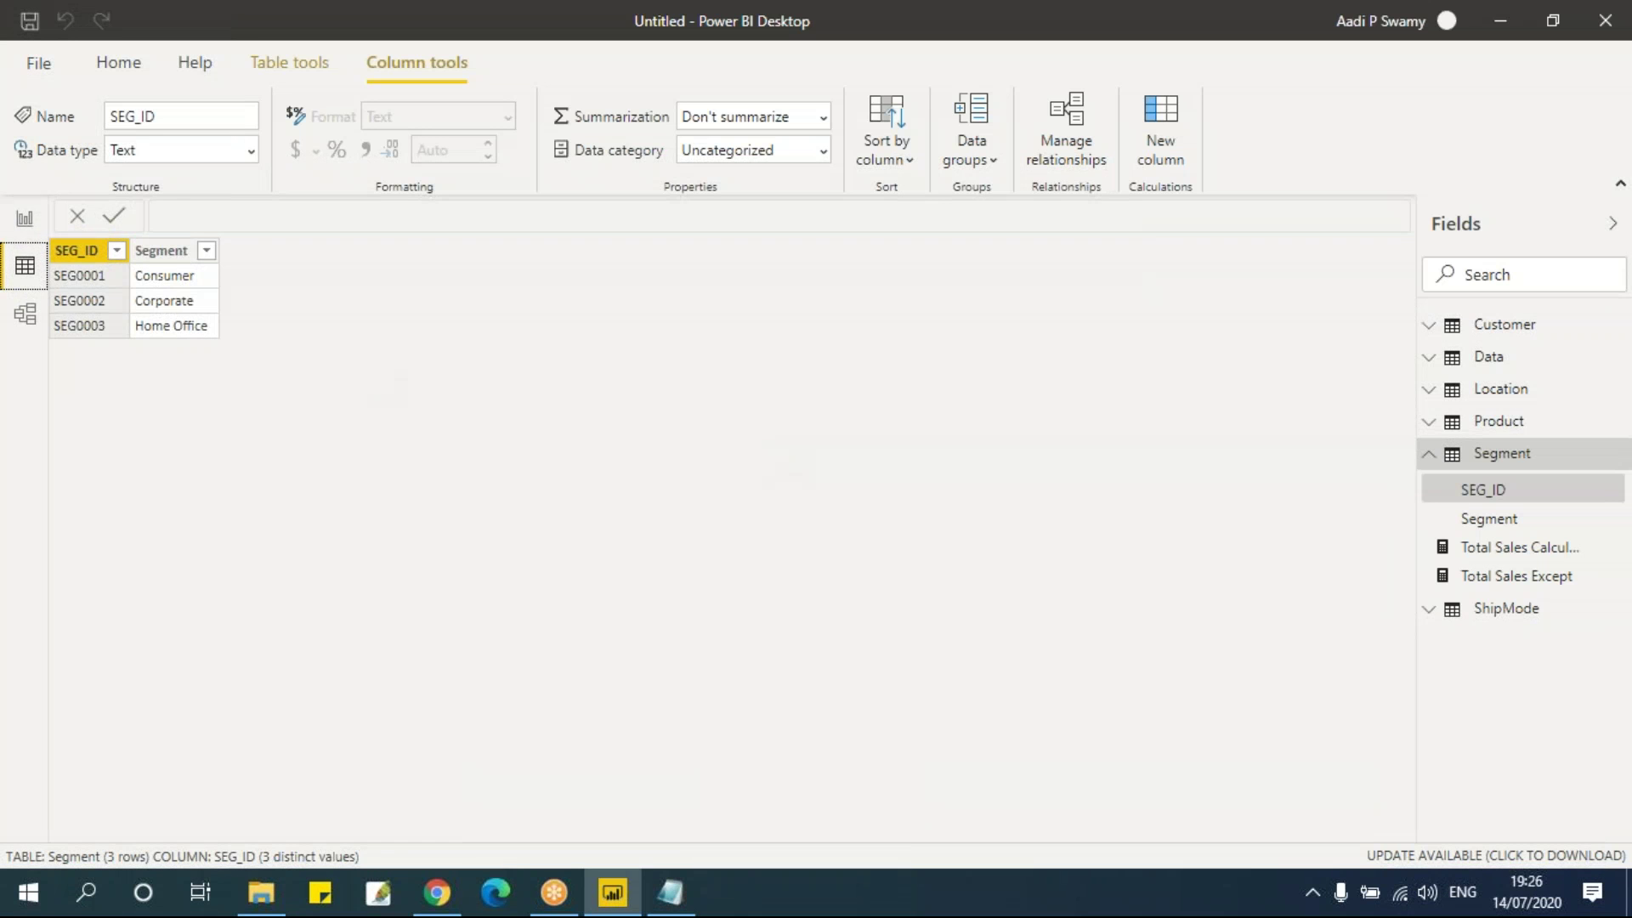
left_click(24, 218)
left_click(1375, 396)
key("Escape")
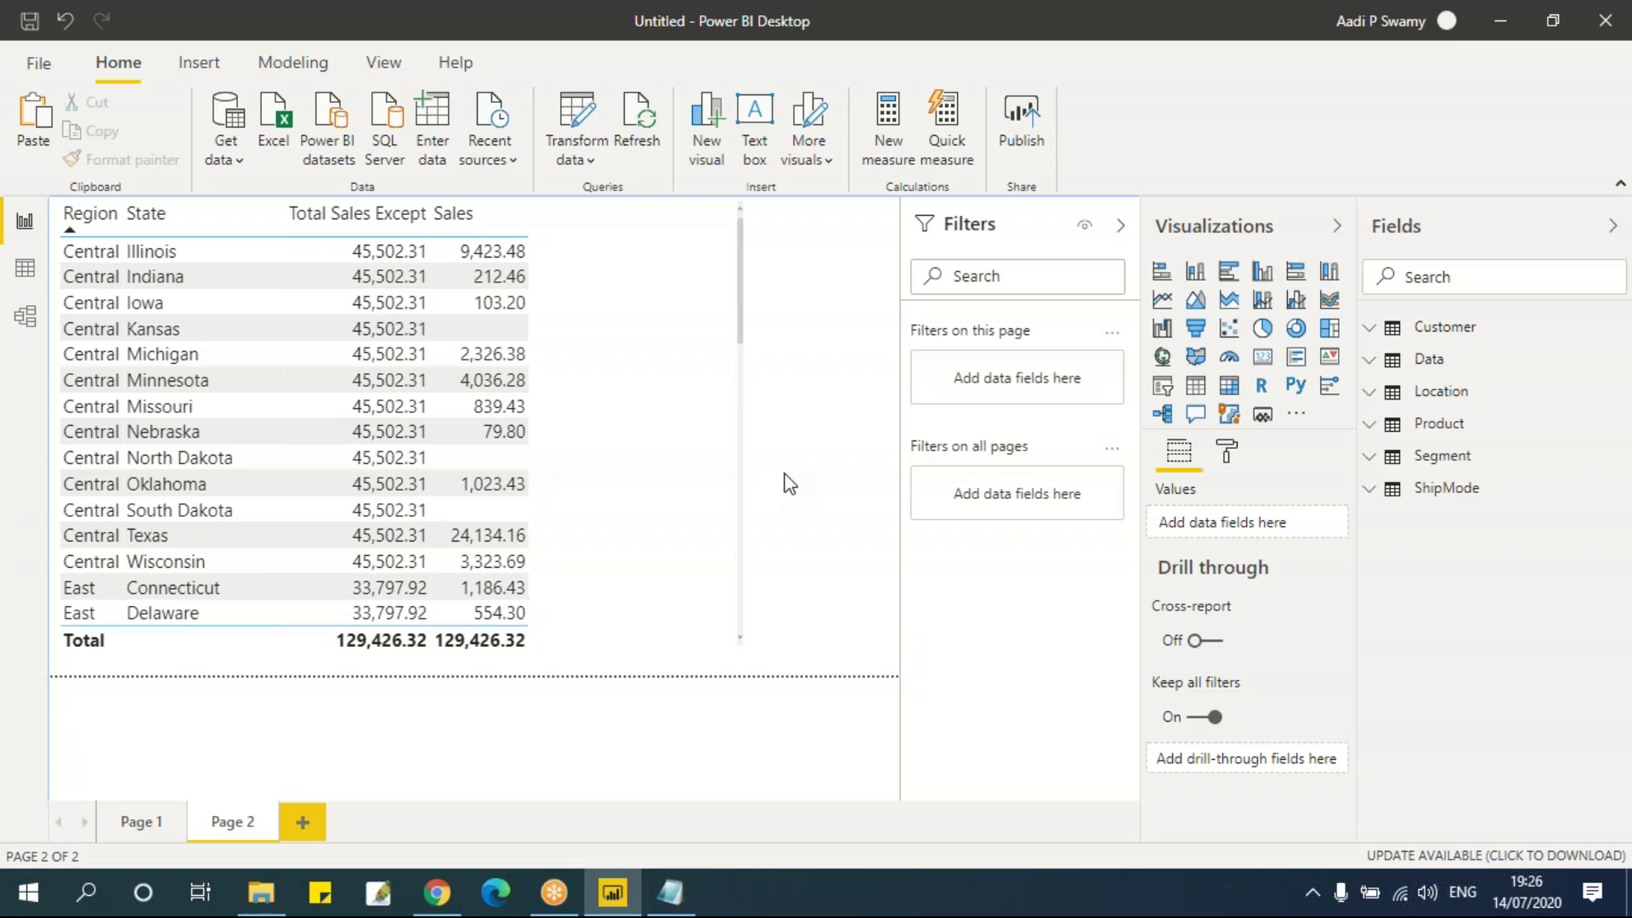
Step: Switch to the DAX Functions notes in Notepad and highlight the Data[Sales]>5000 condition of the Filter5000 formula
key("alt+Tab")
left_click(338, 438)
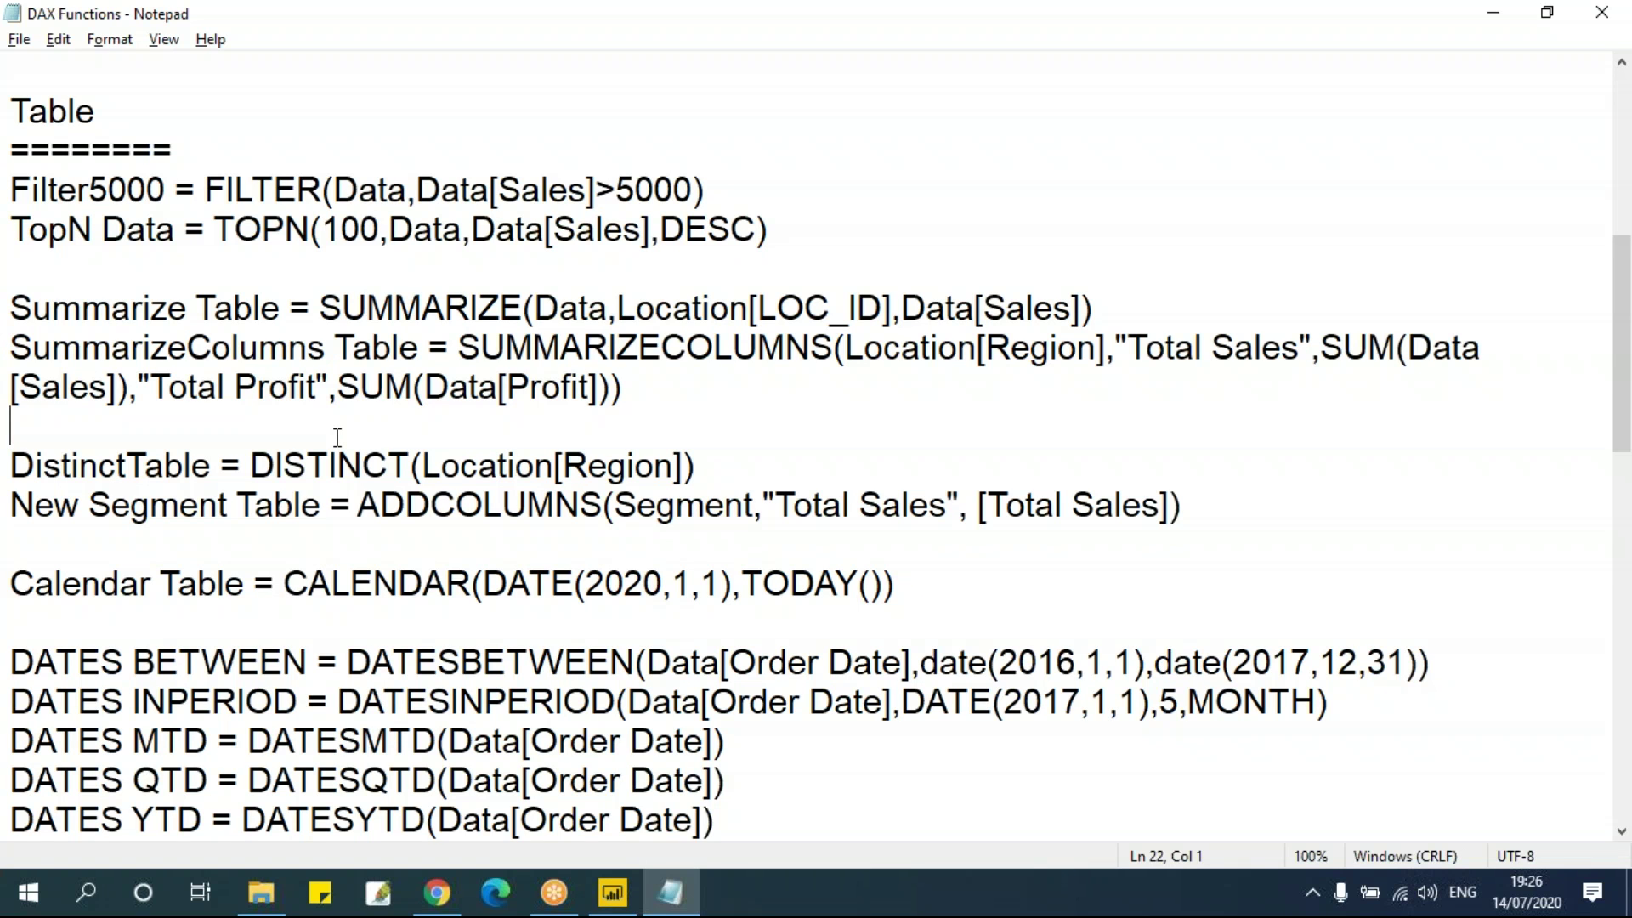
left_click_drag(417, 190, 693, 190)
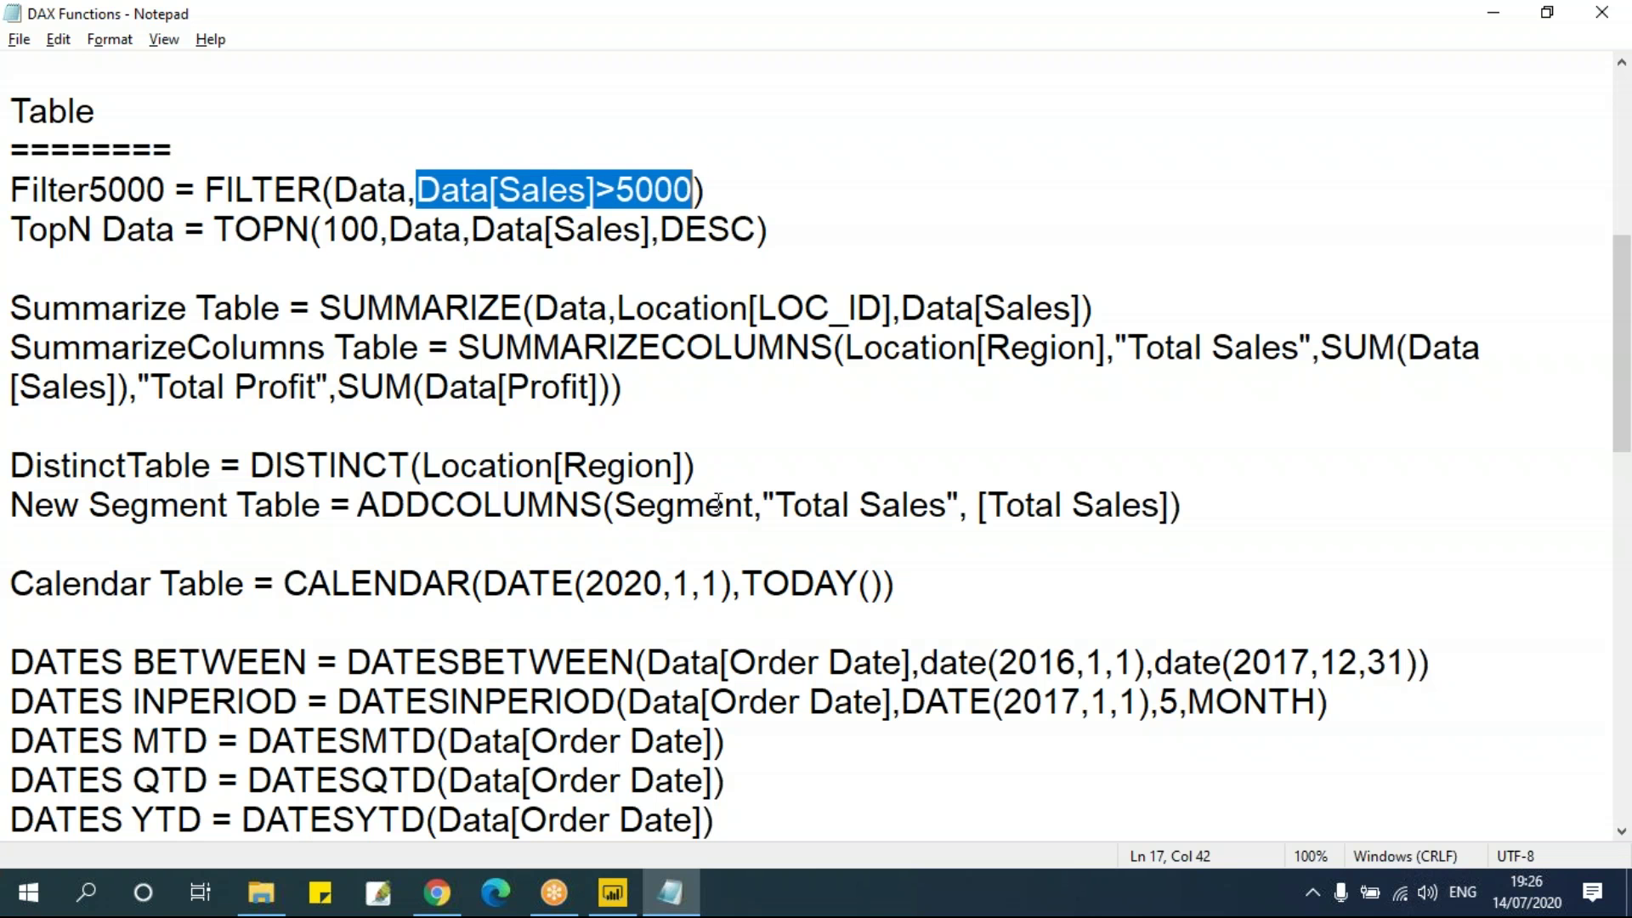
Step: Switch to Power BI Desktop and start a new calculated table named TableSales>5000 from the data view
key("alt+Tab")
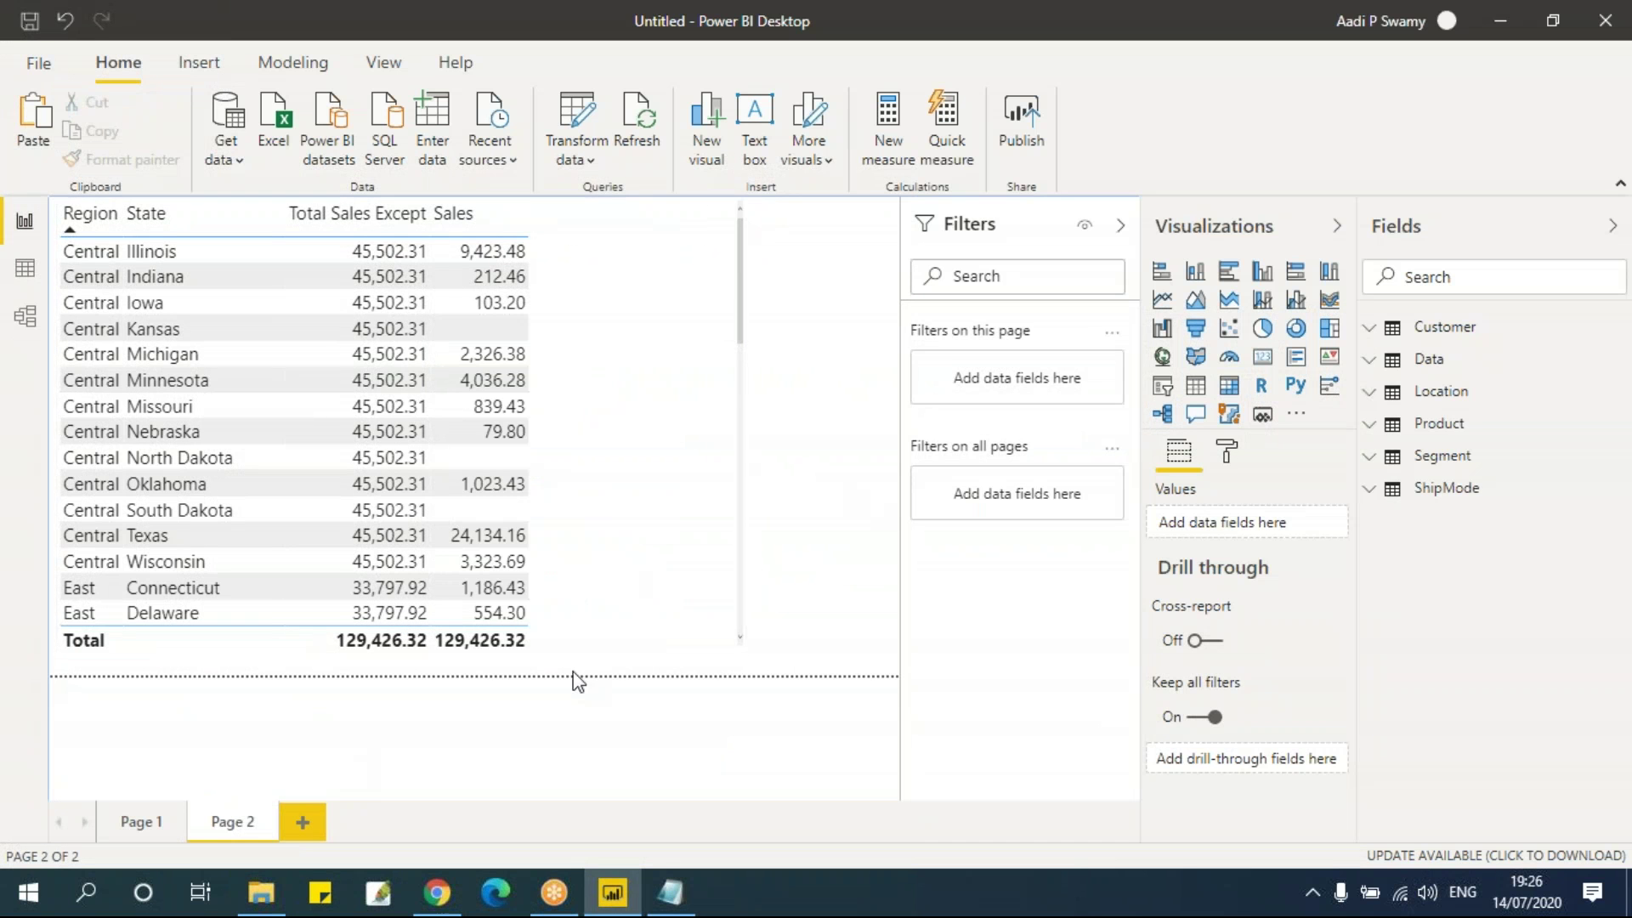
left_click(25, 268)
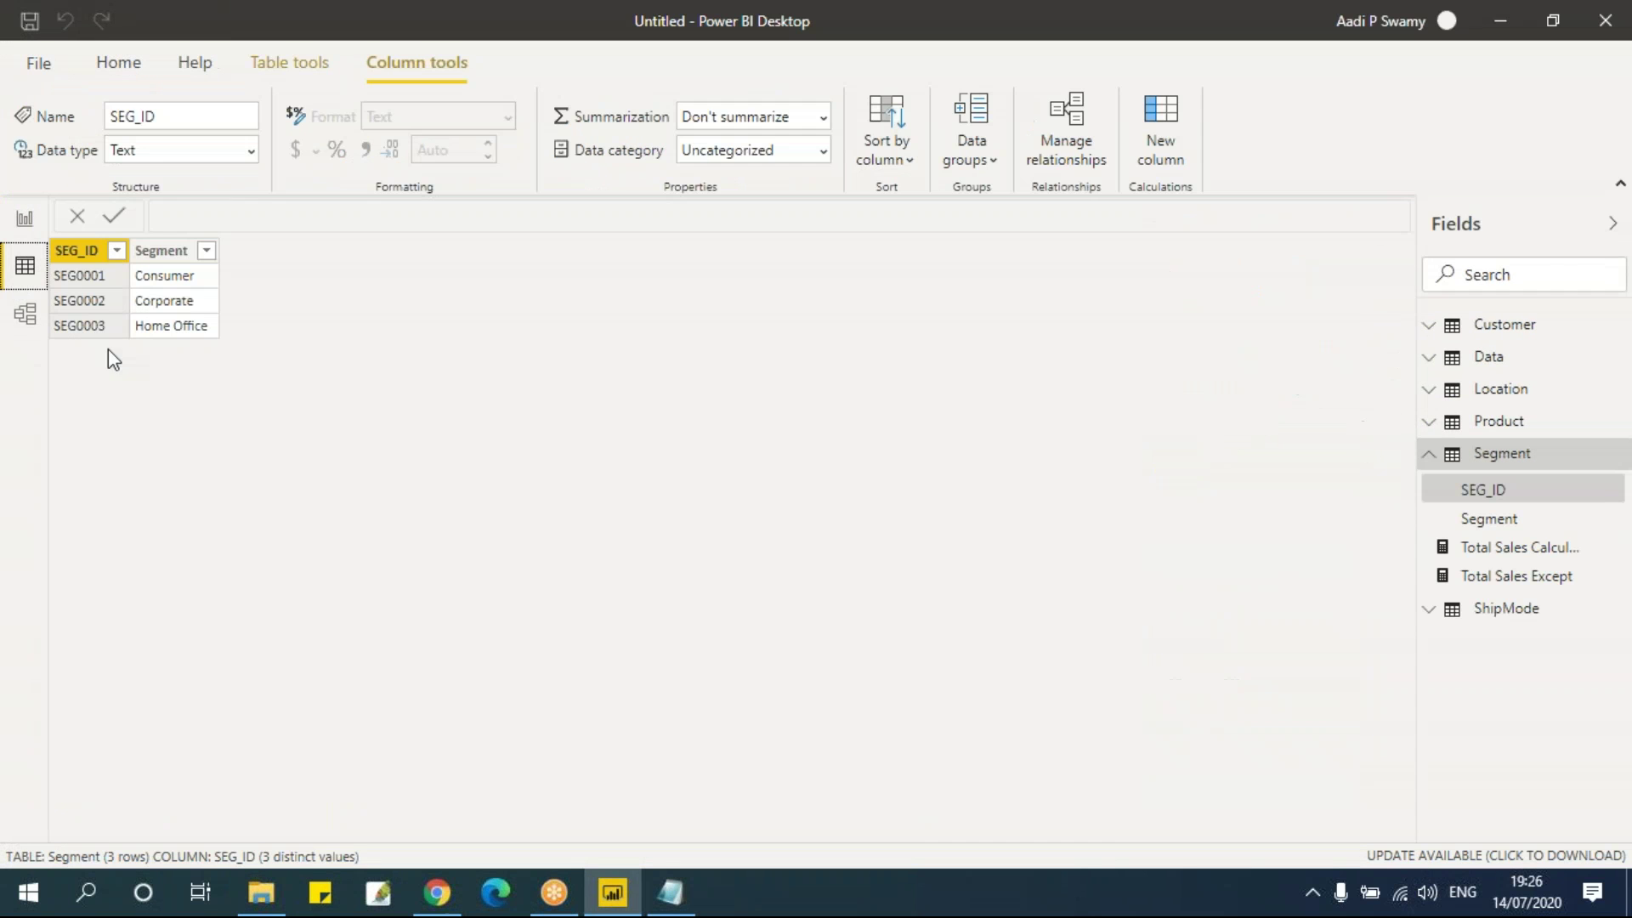
left_click(288, 65)
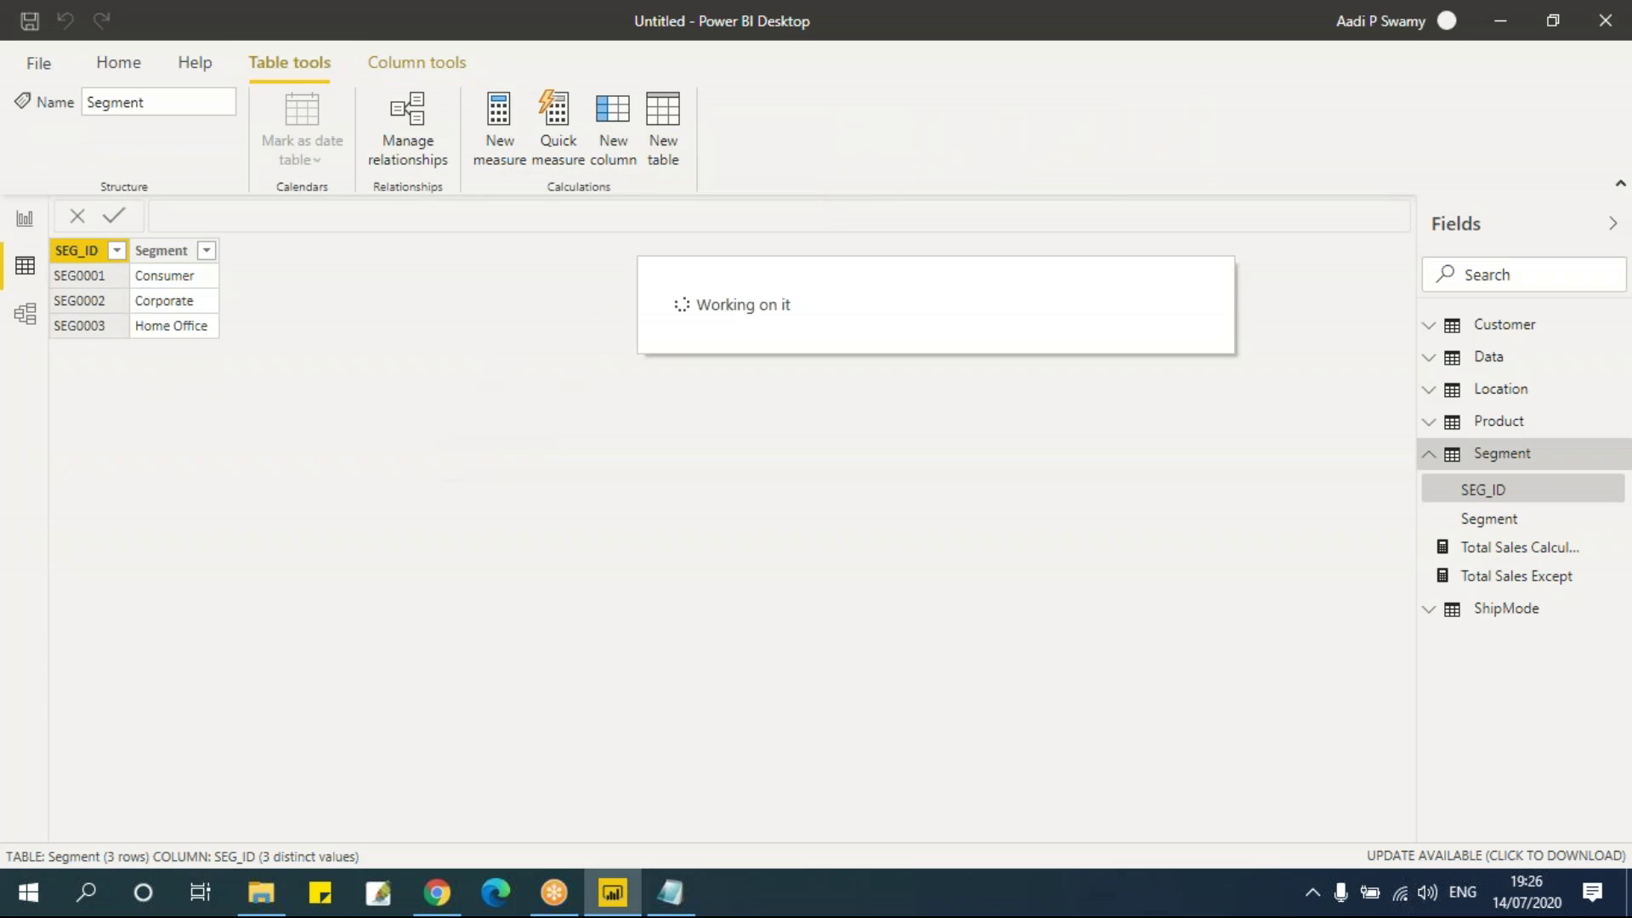
left_click(373, 212)
key("shift+Home")
type("T")
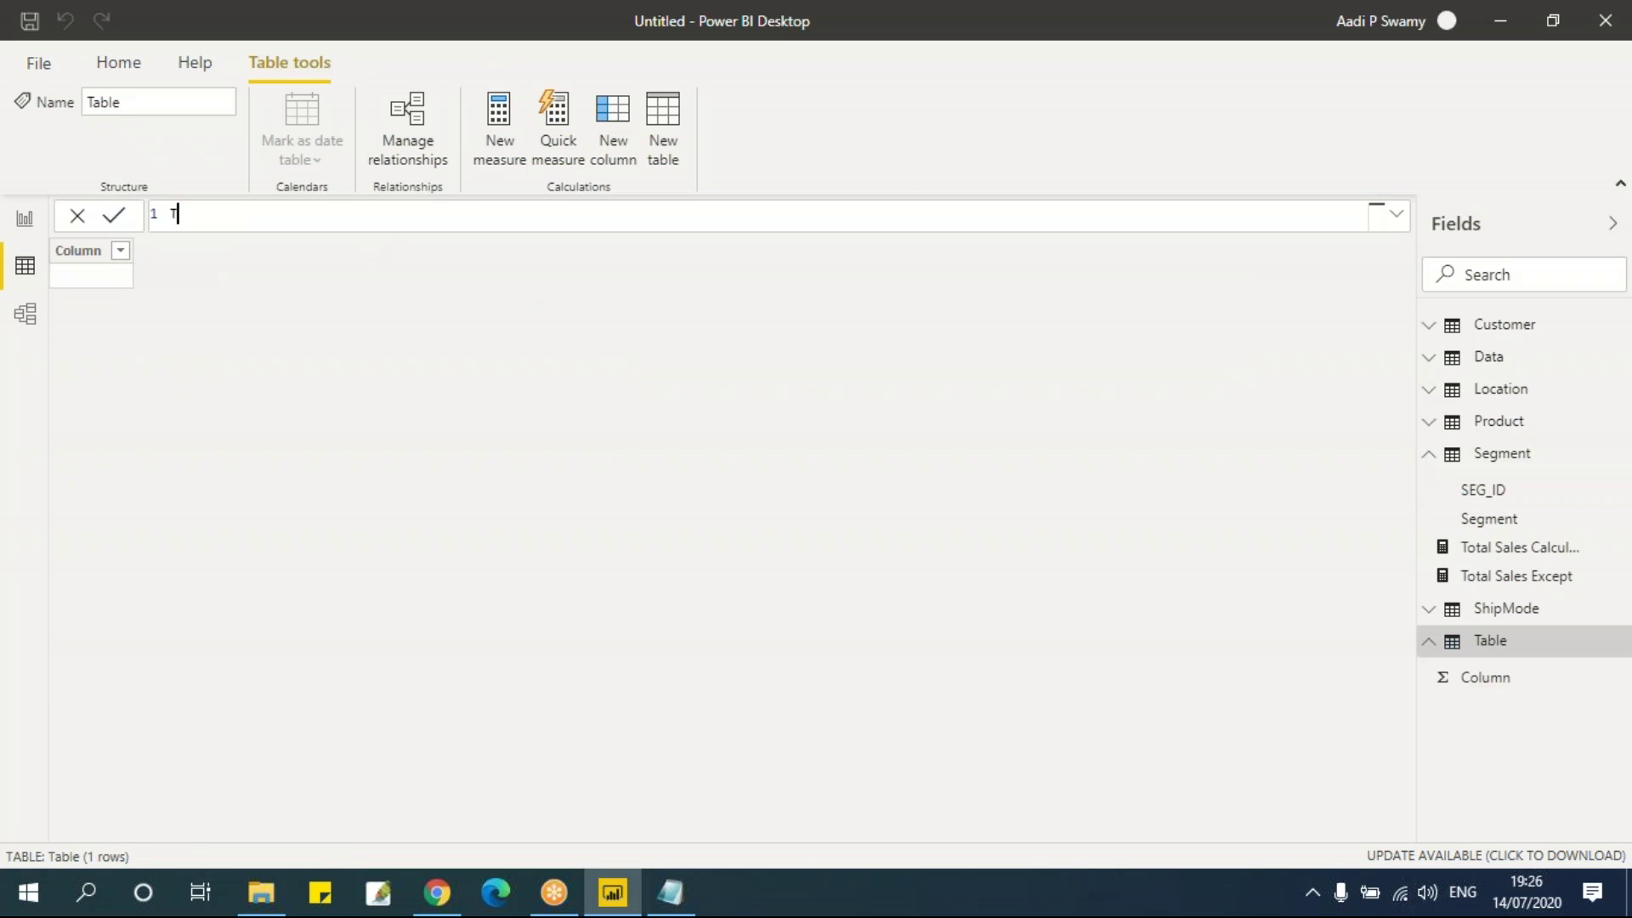
type("ableSales>5000 = ")
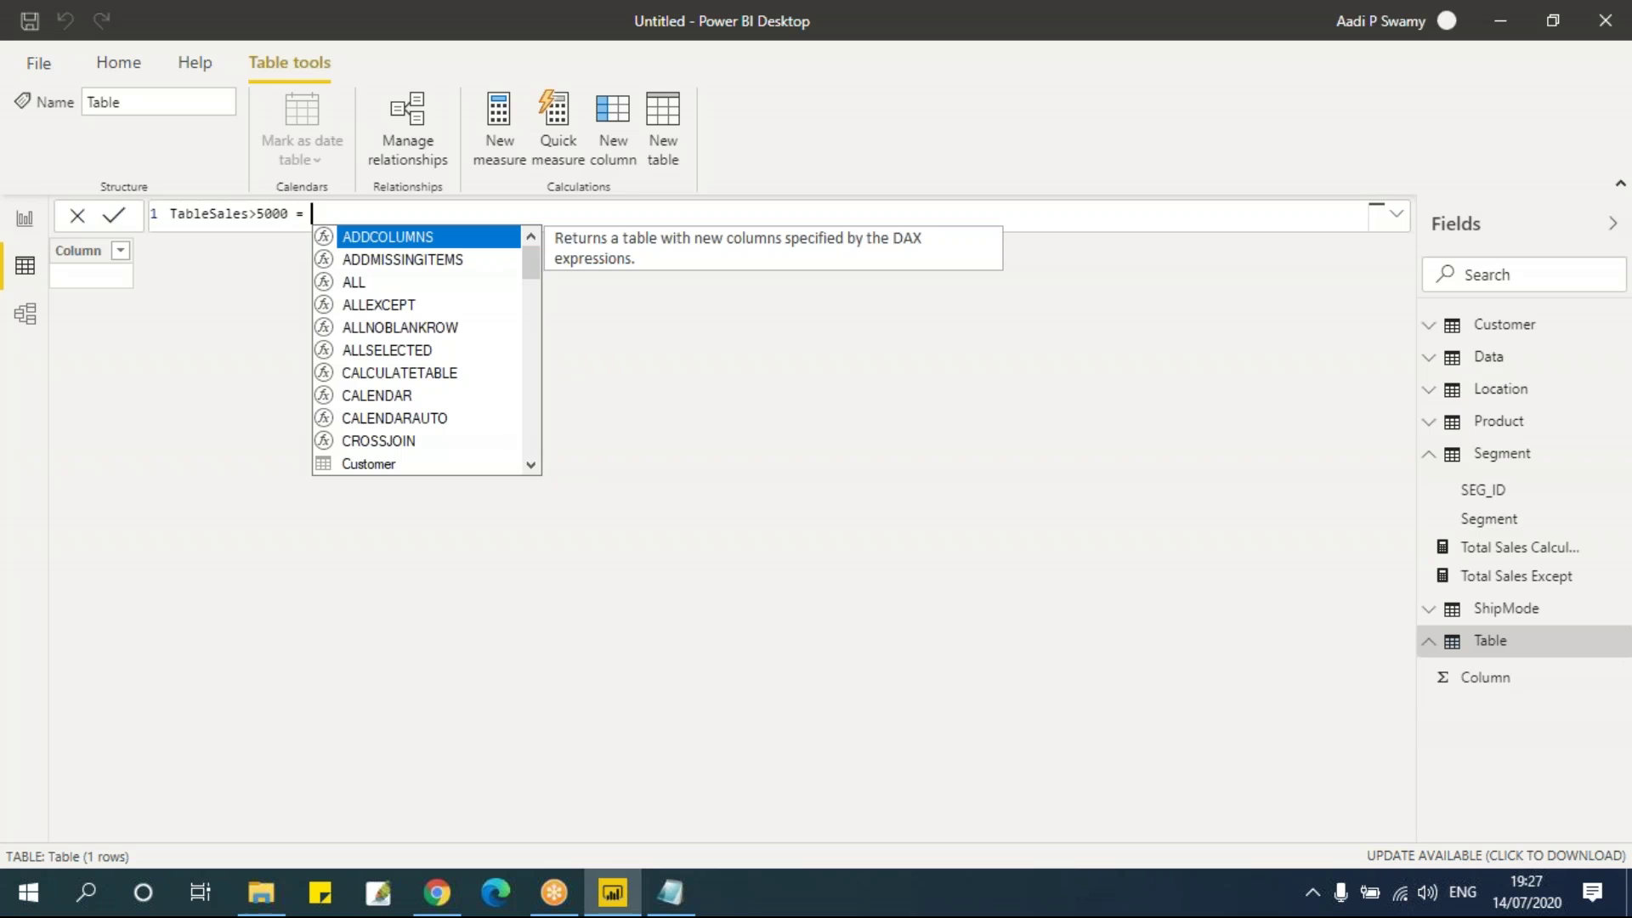
Step: Define the new table as FILTER(Data,Data[Sales]>5000) and commit the formula
type("fil")
key("Tab")
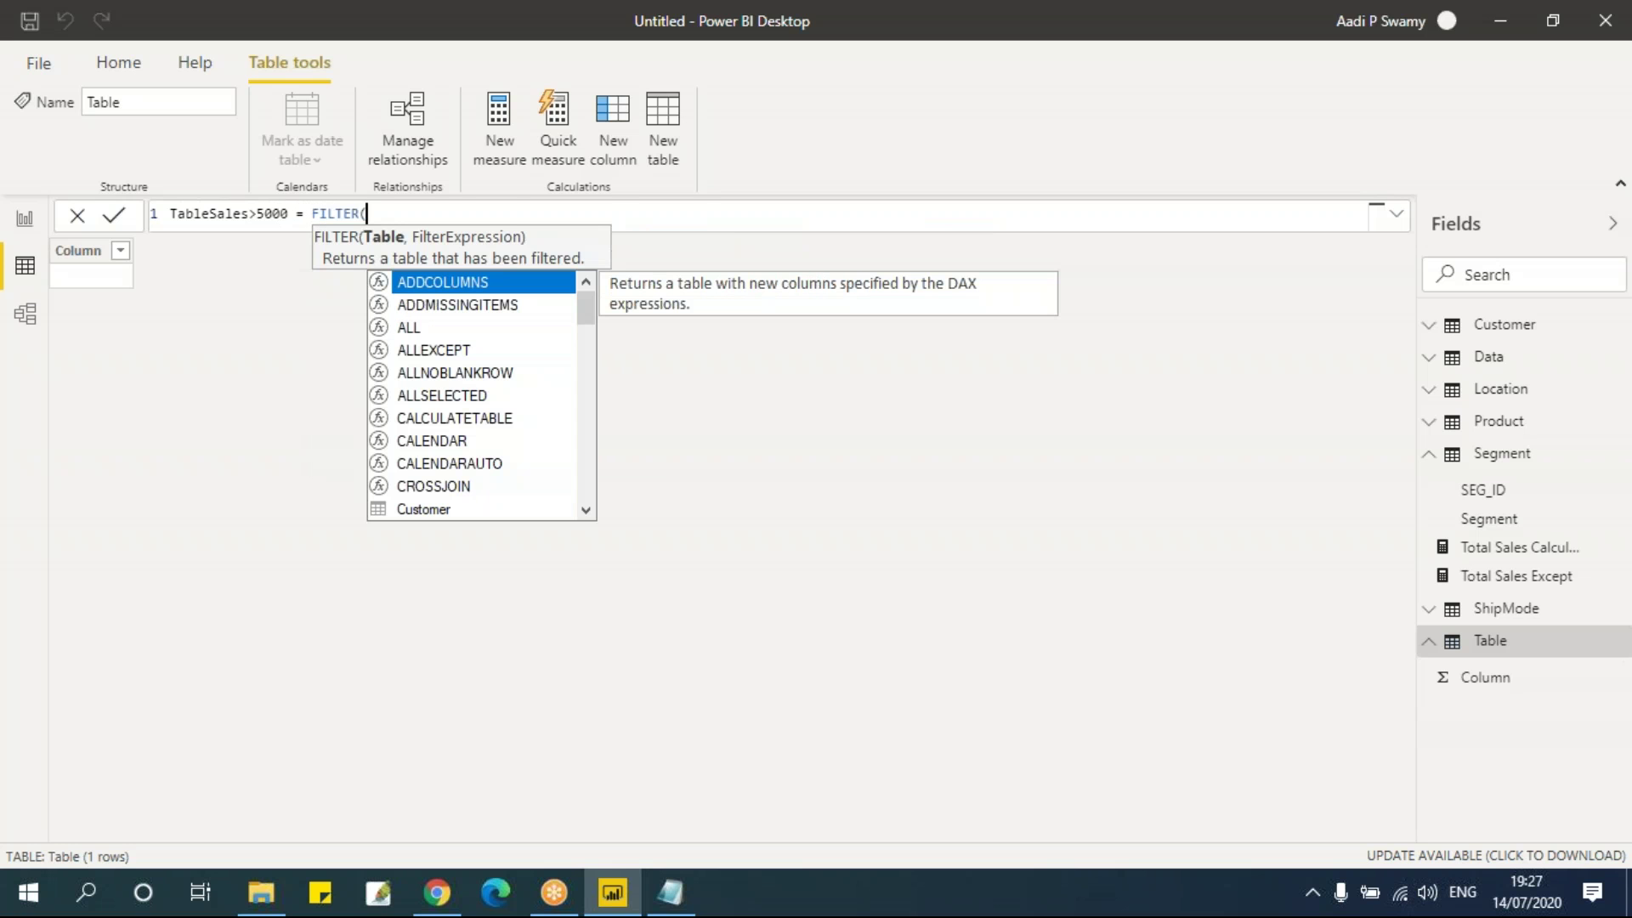
type("Data,")
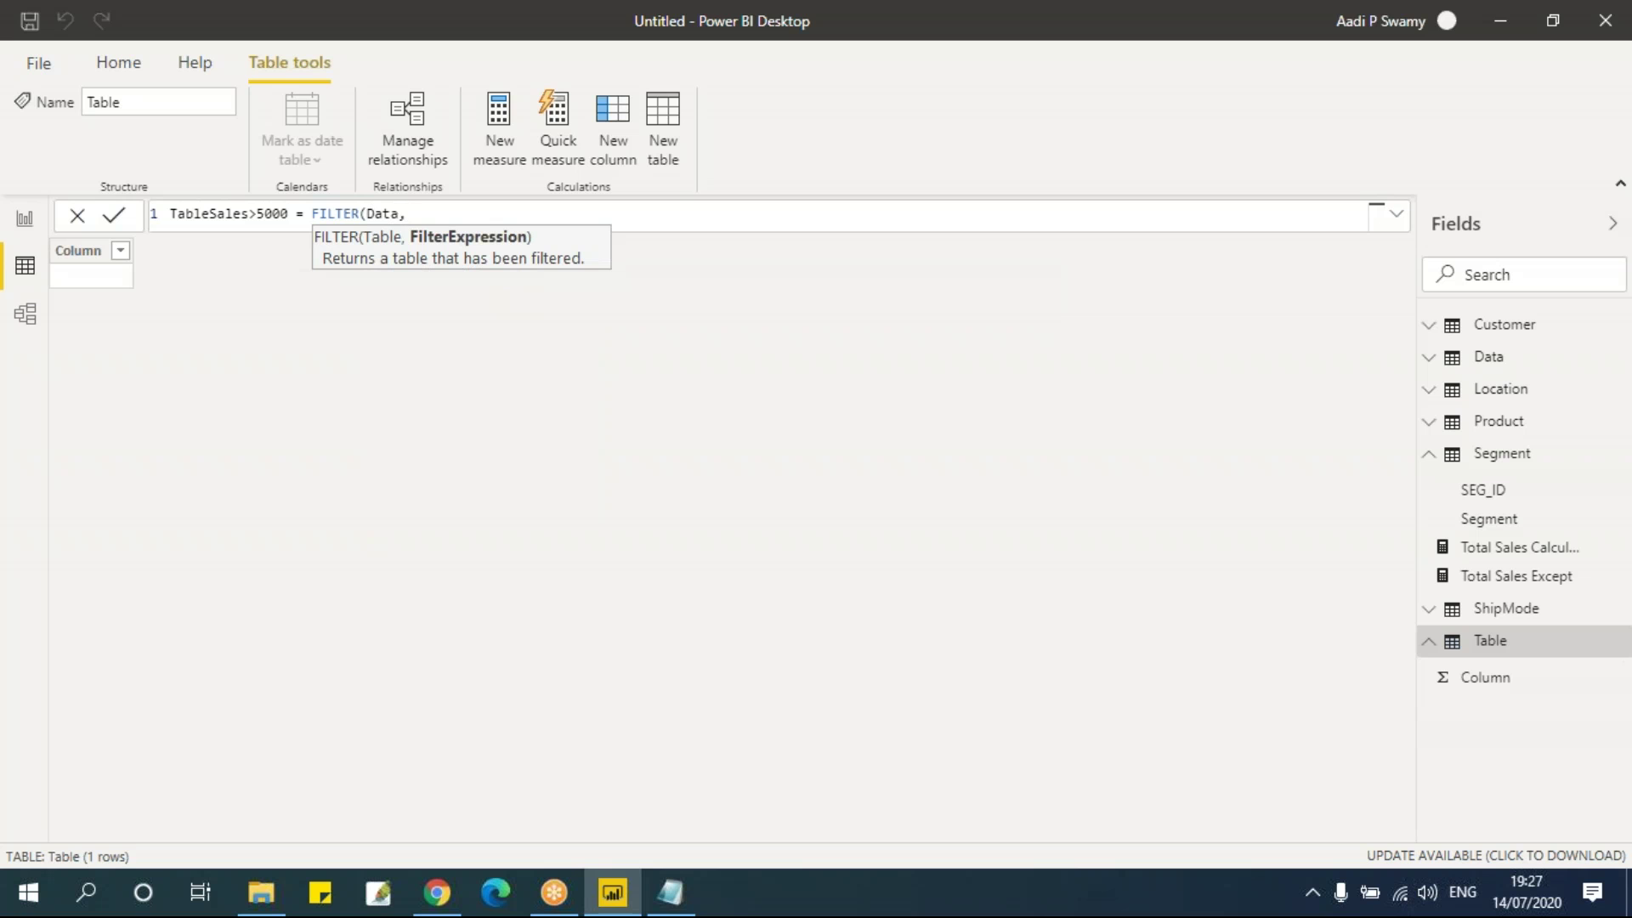
type("sal")
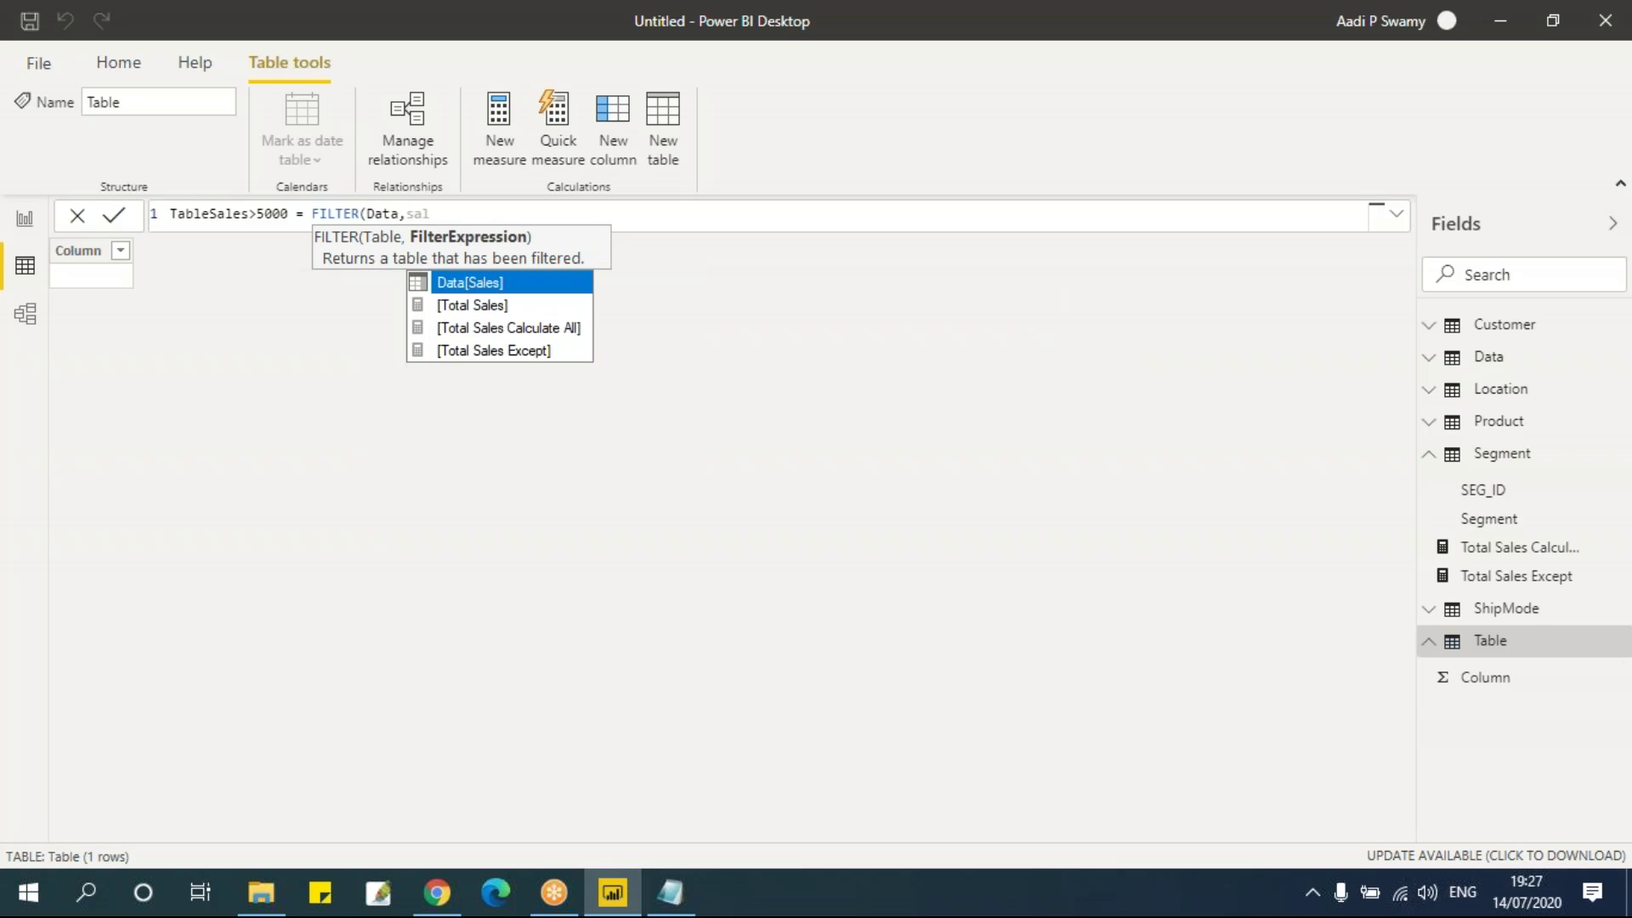
key("Tab")
type(">5000)")
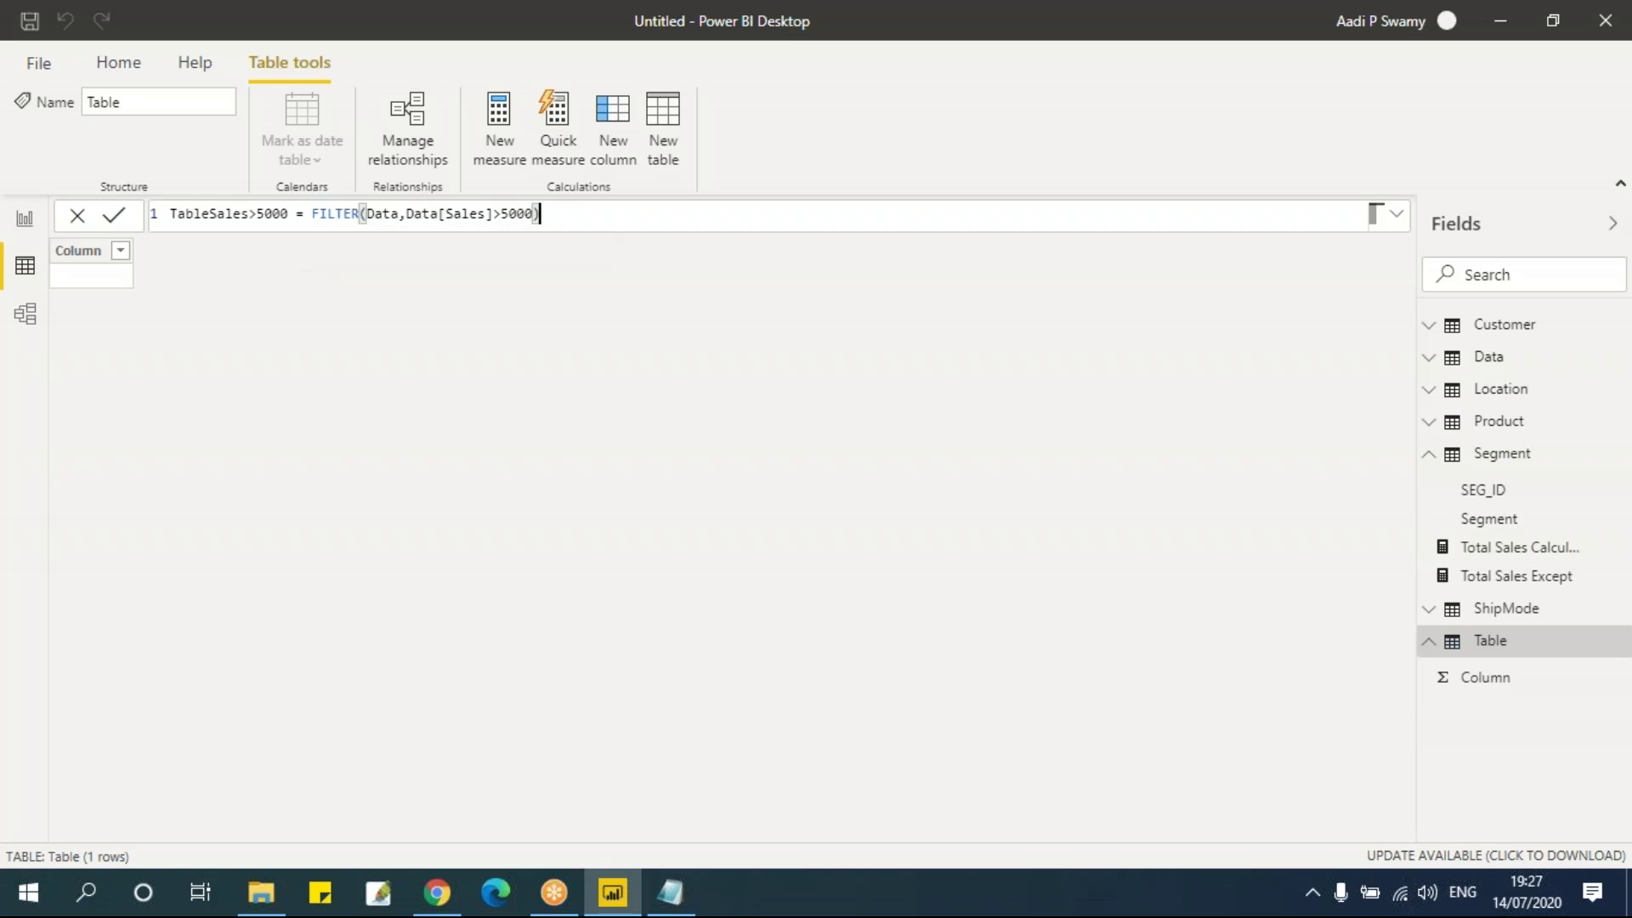
key("Return")
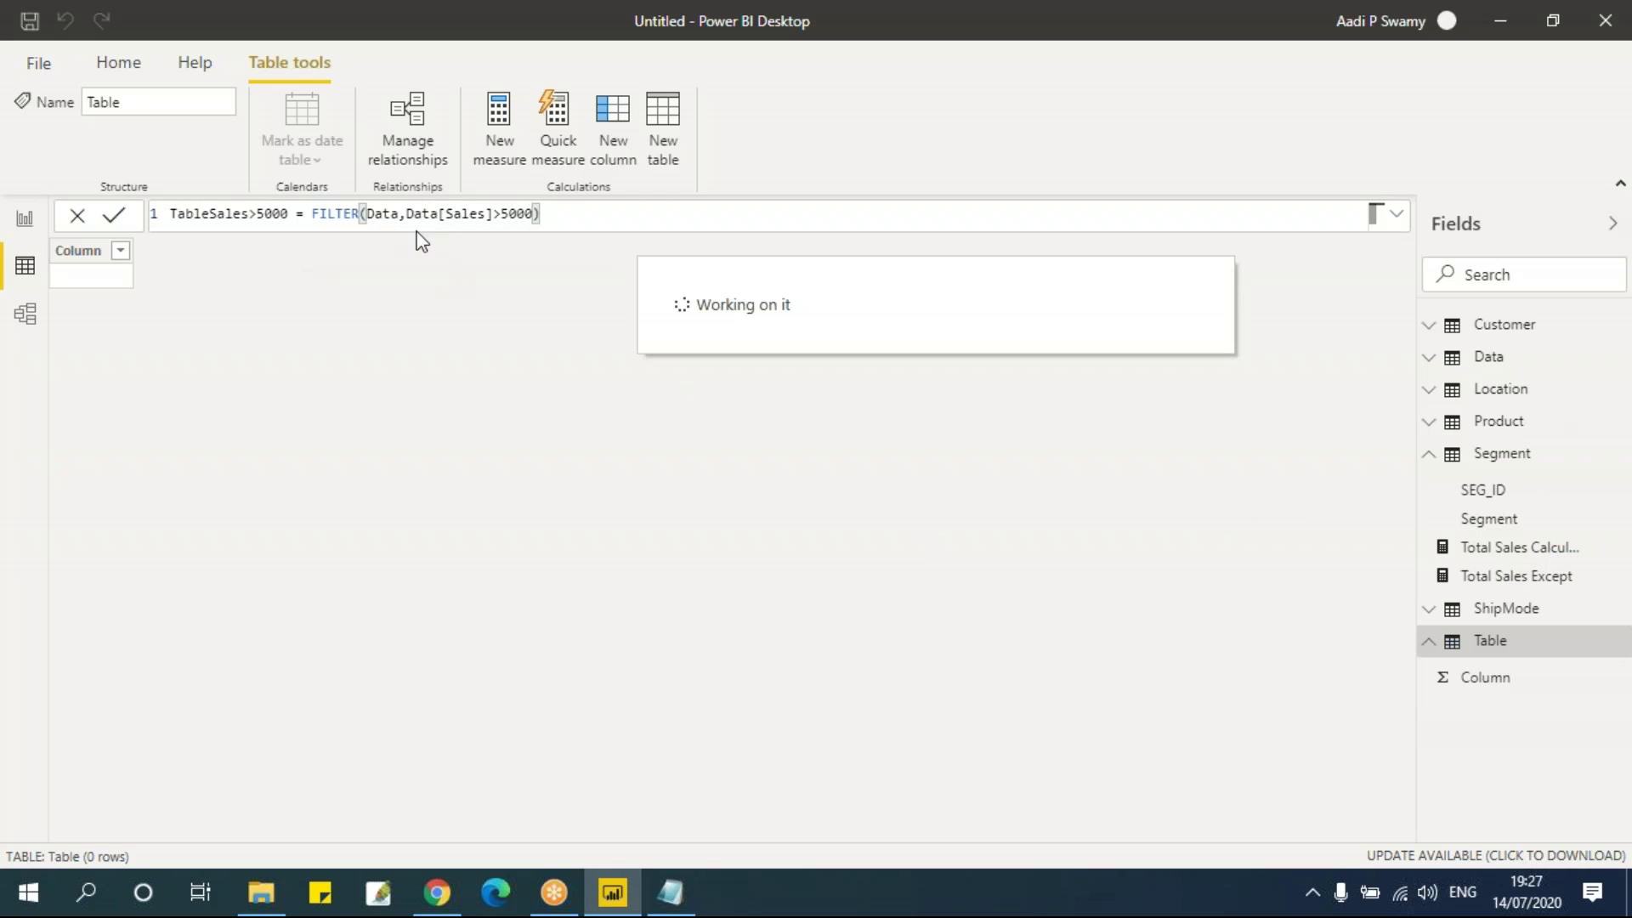
key("Return")
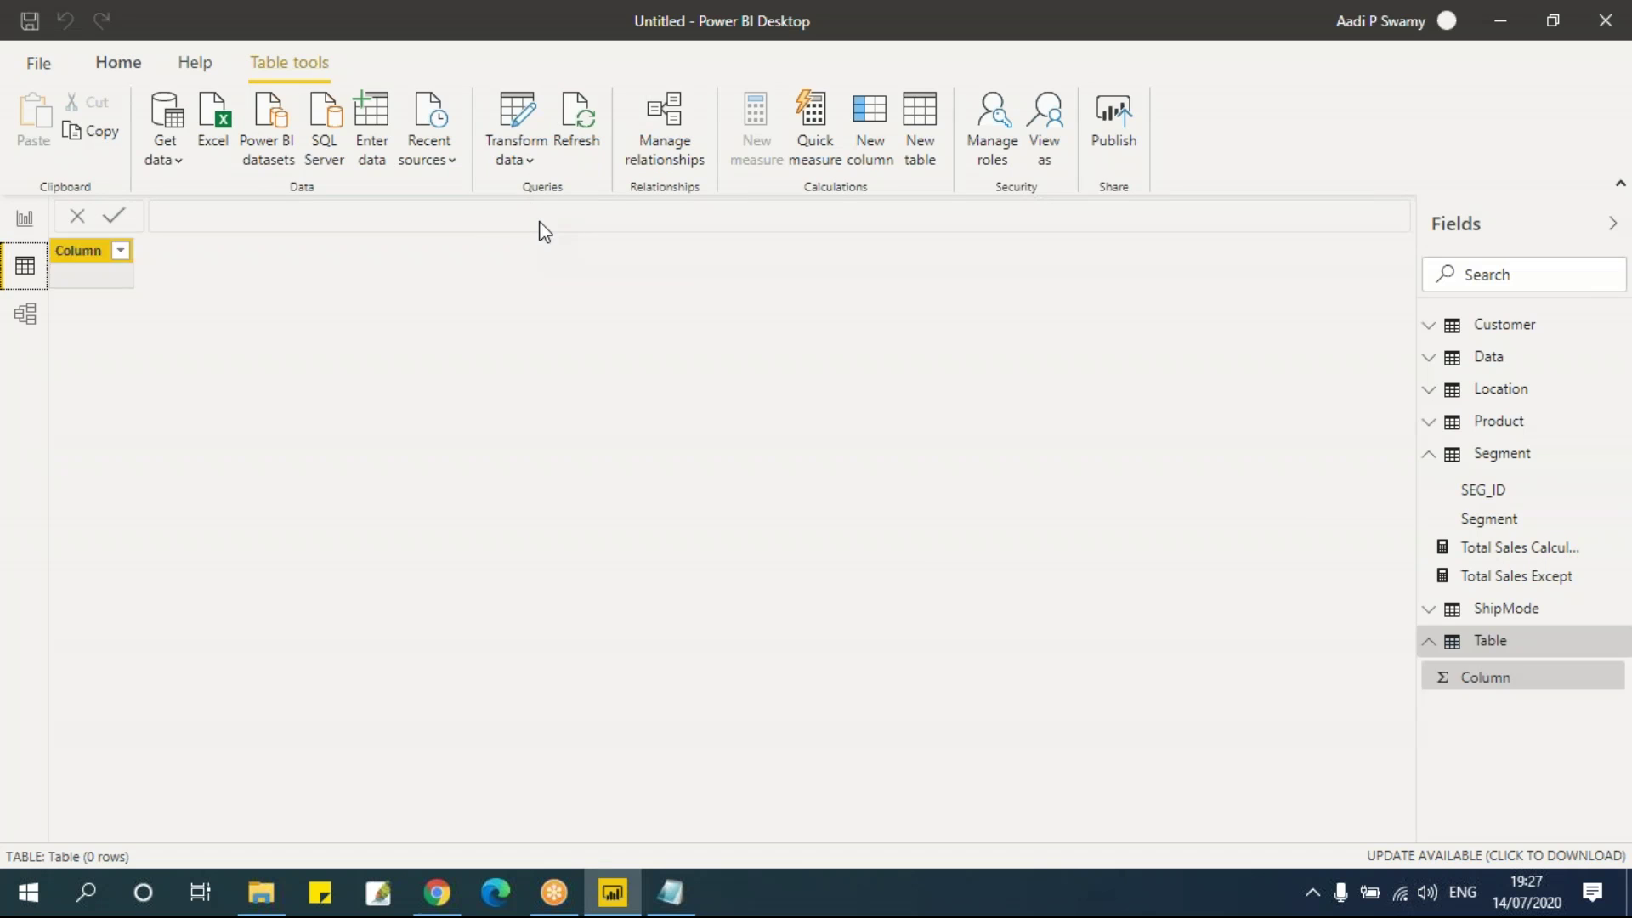
Step: Collapse the expanded tables and examine the filtered rows of TableSales>5000
left_click(1433, 456)
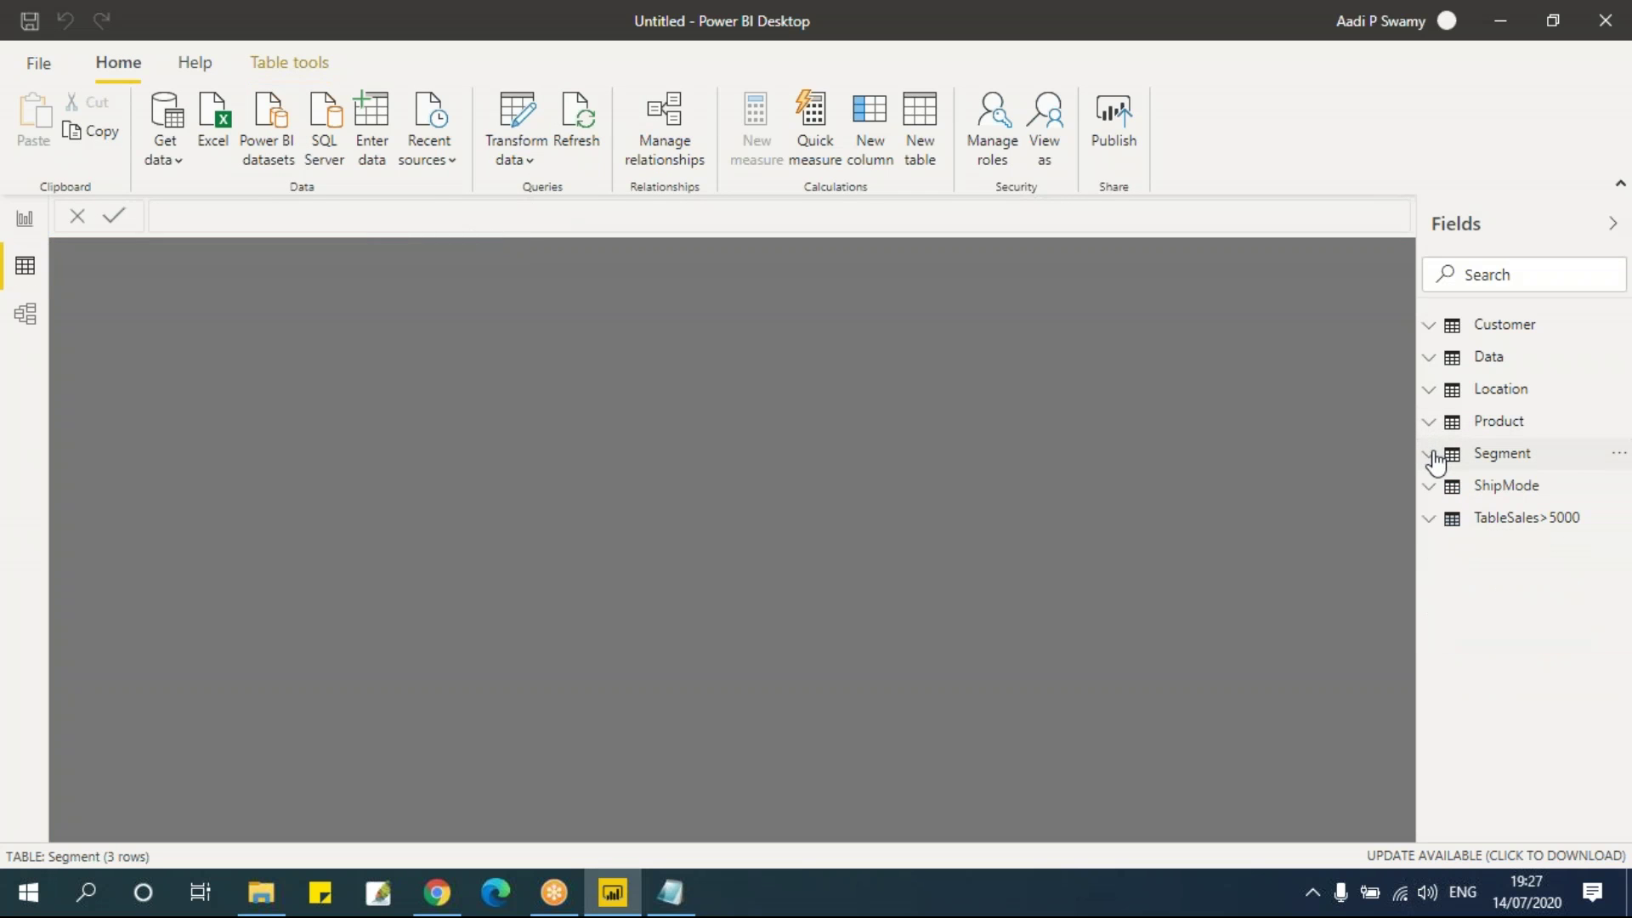
left_click(1536, 532)
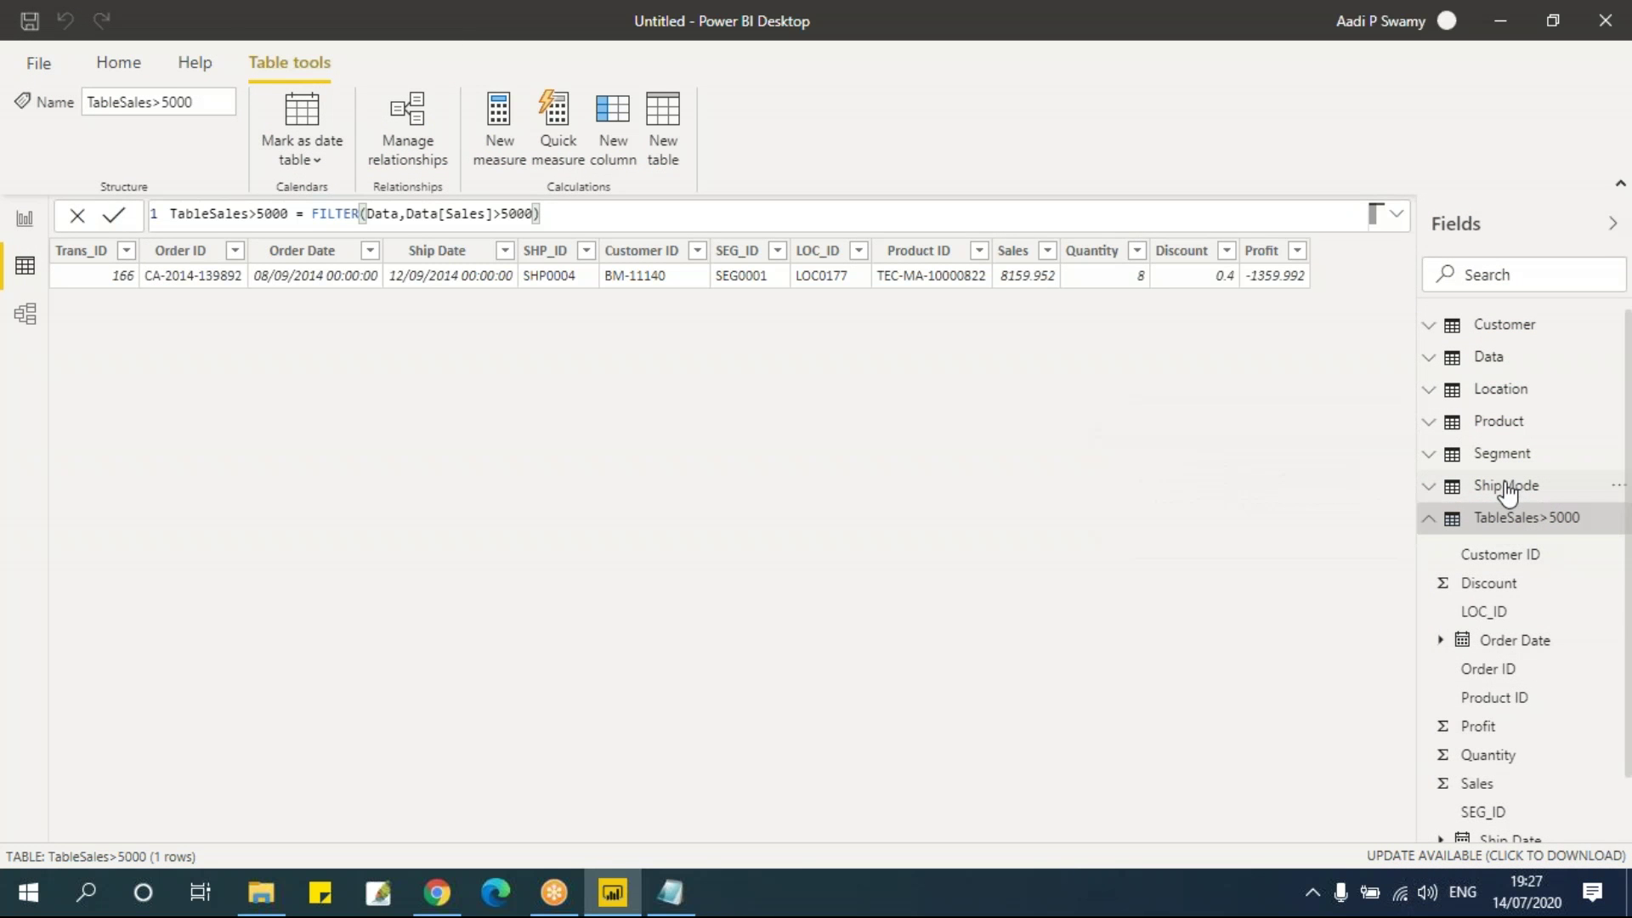
left_click(1468, 489)
left_click(1438, 489)
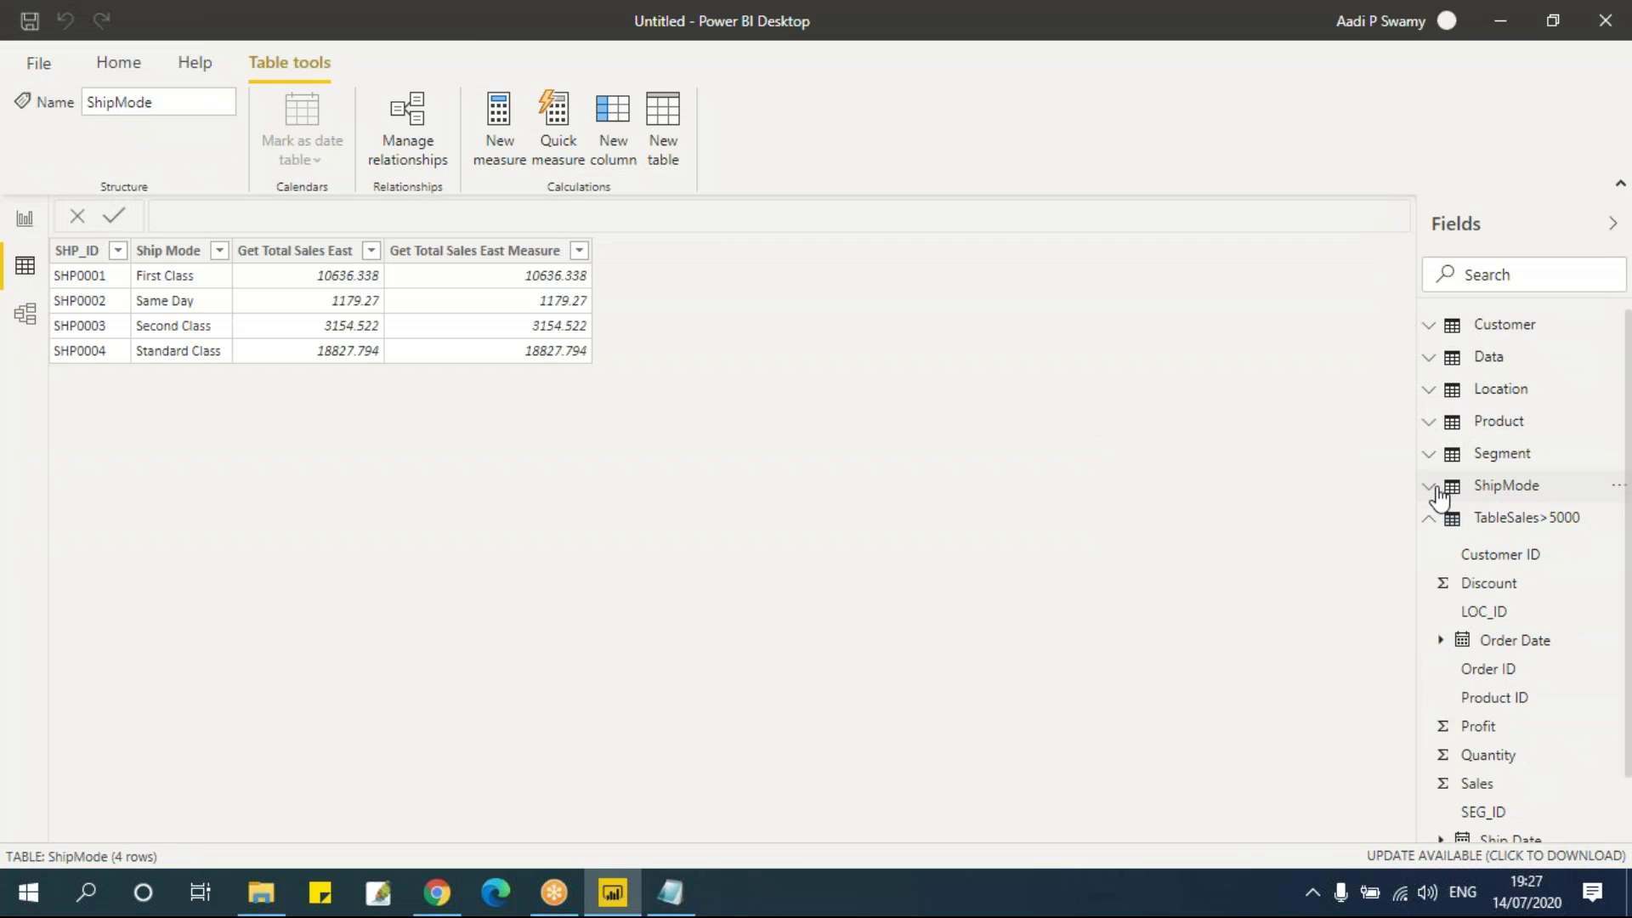
left_click(1523, 518)
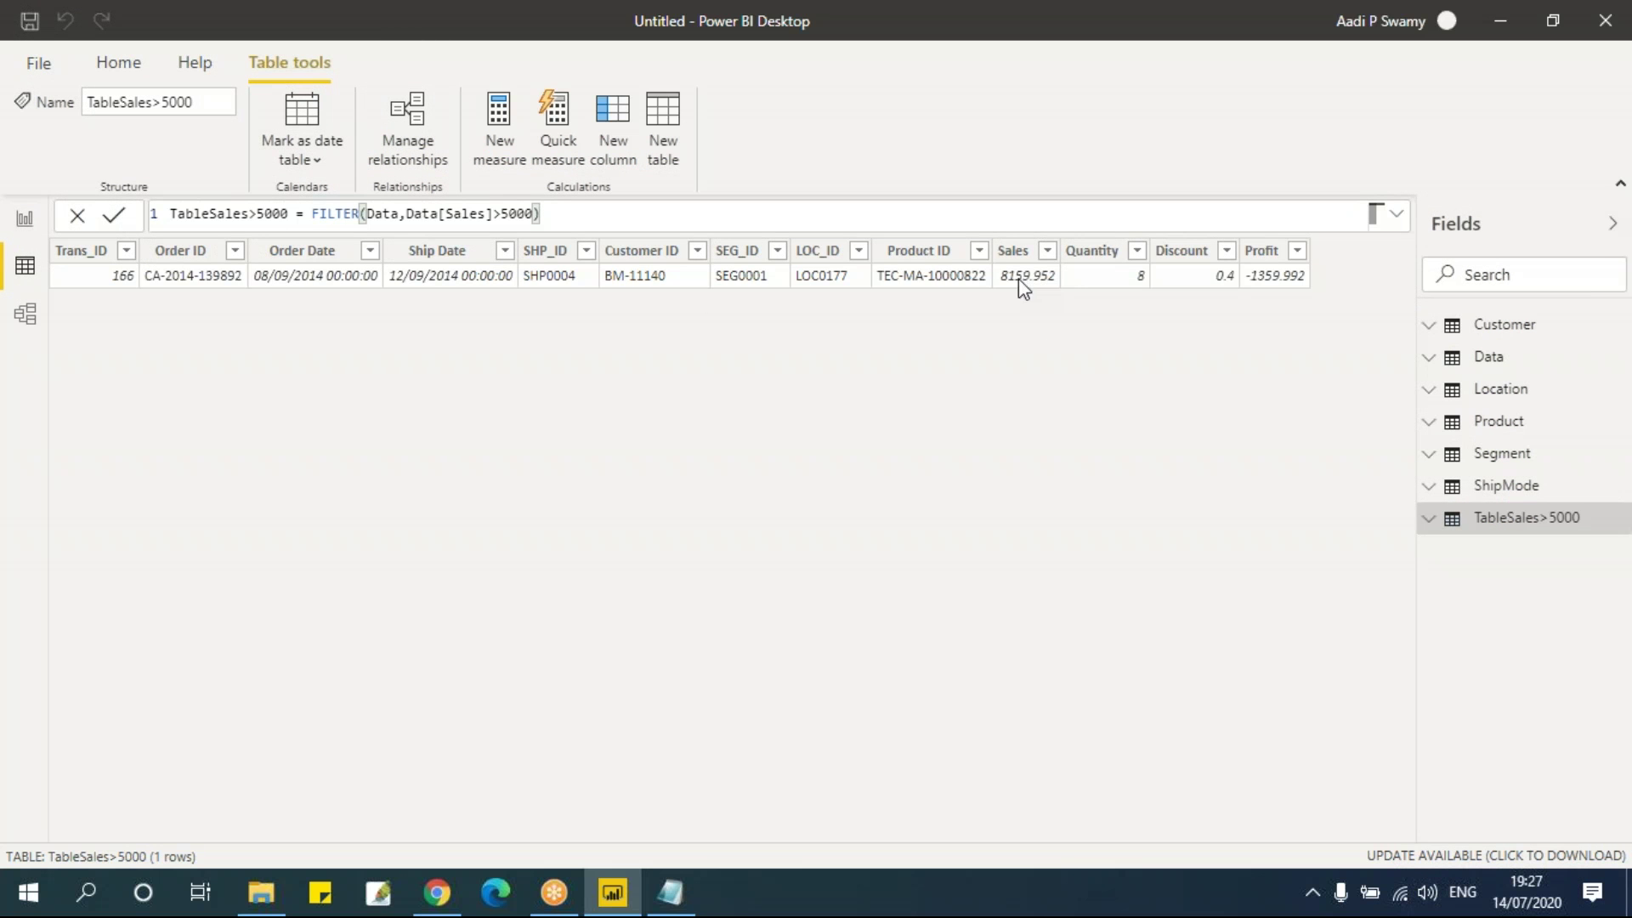
Step: Change the Sales threshold in the TableSales>5000 FILTER formula to 1000 and commit it
key("Left")
key("Left")
key("Left")
key("BackSpace")
type("1")
key("Return")
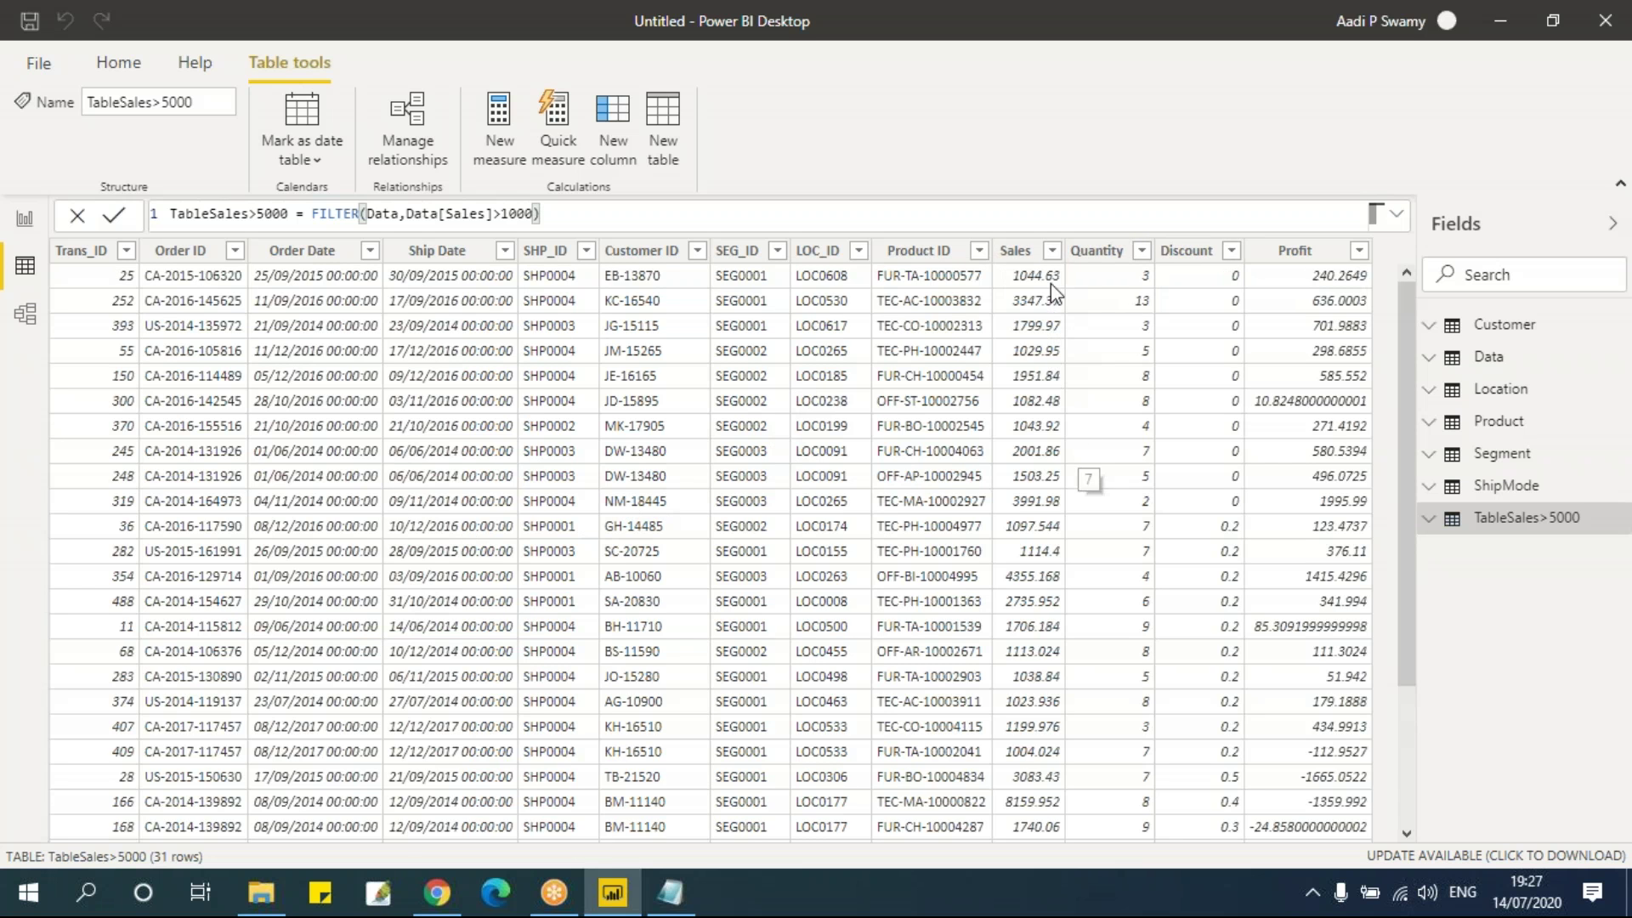
Step: Examine the distinct Sales values in the column's filter list, and close it without applying a filter
left_click(1054, 256)
left_click(1054, 255)
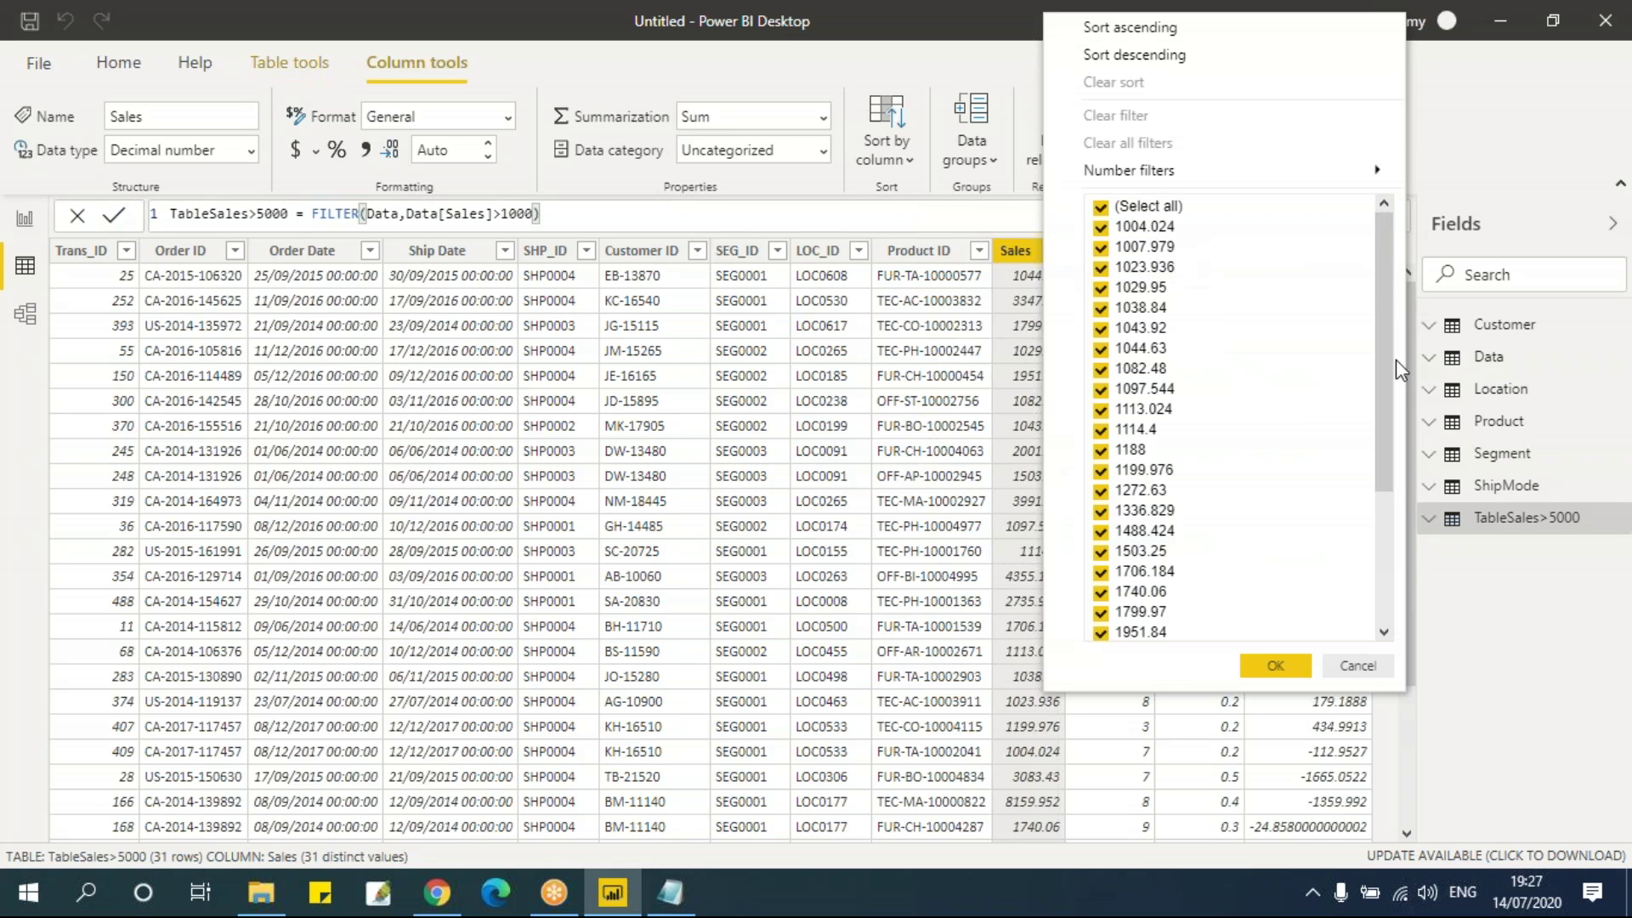
left_click_drag(1388, 460, 1394, 634)
left_click(1358, 666)
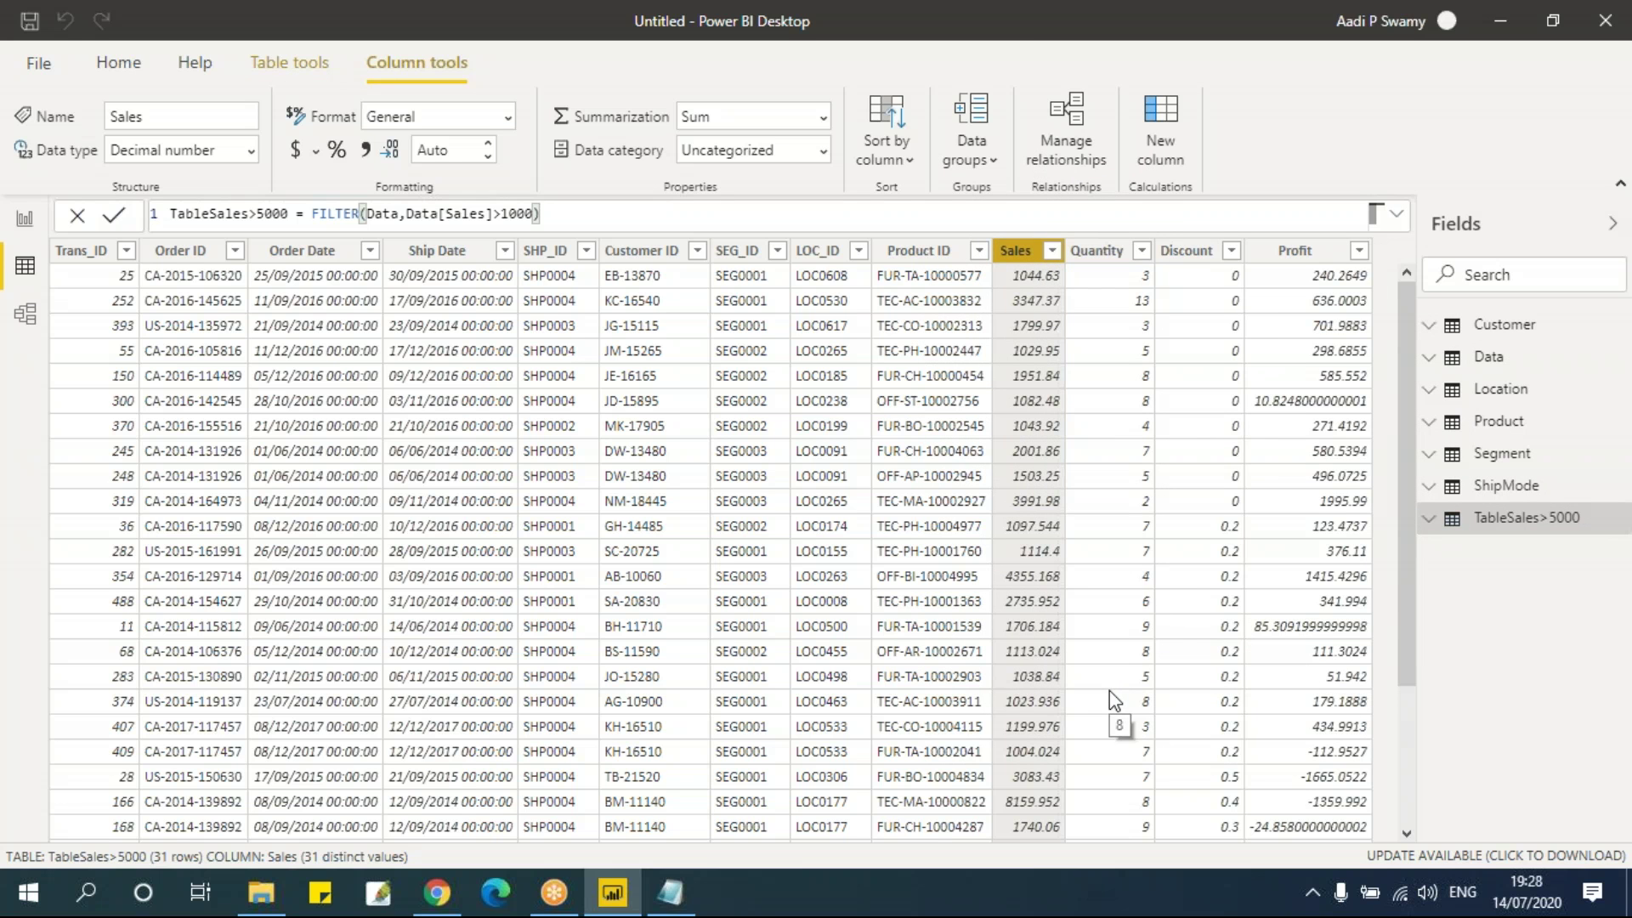
Step: Start a new calculated table and replace its default formula text with the name Top N Values
left_click(26, 264)
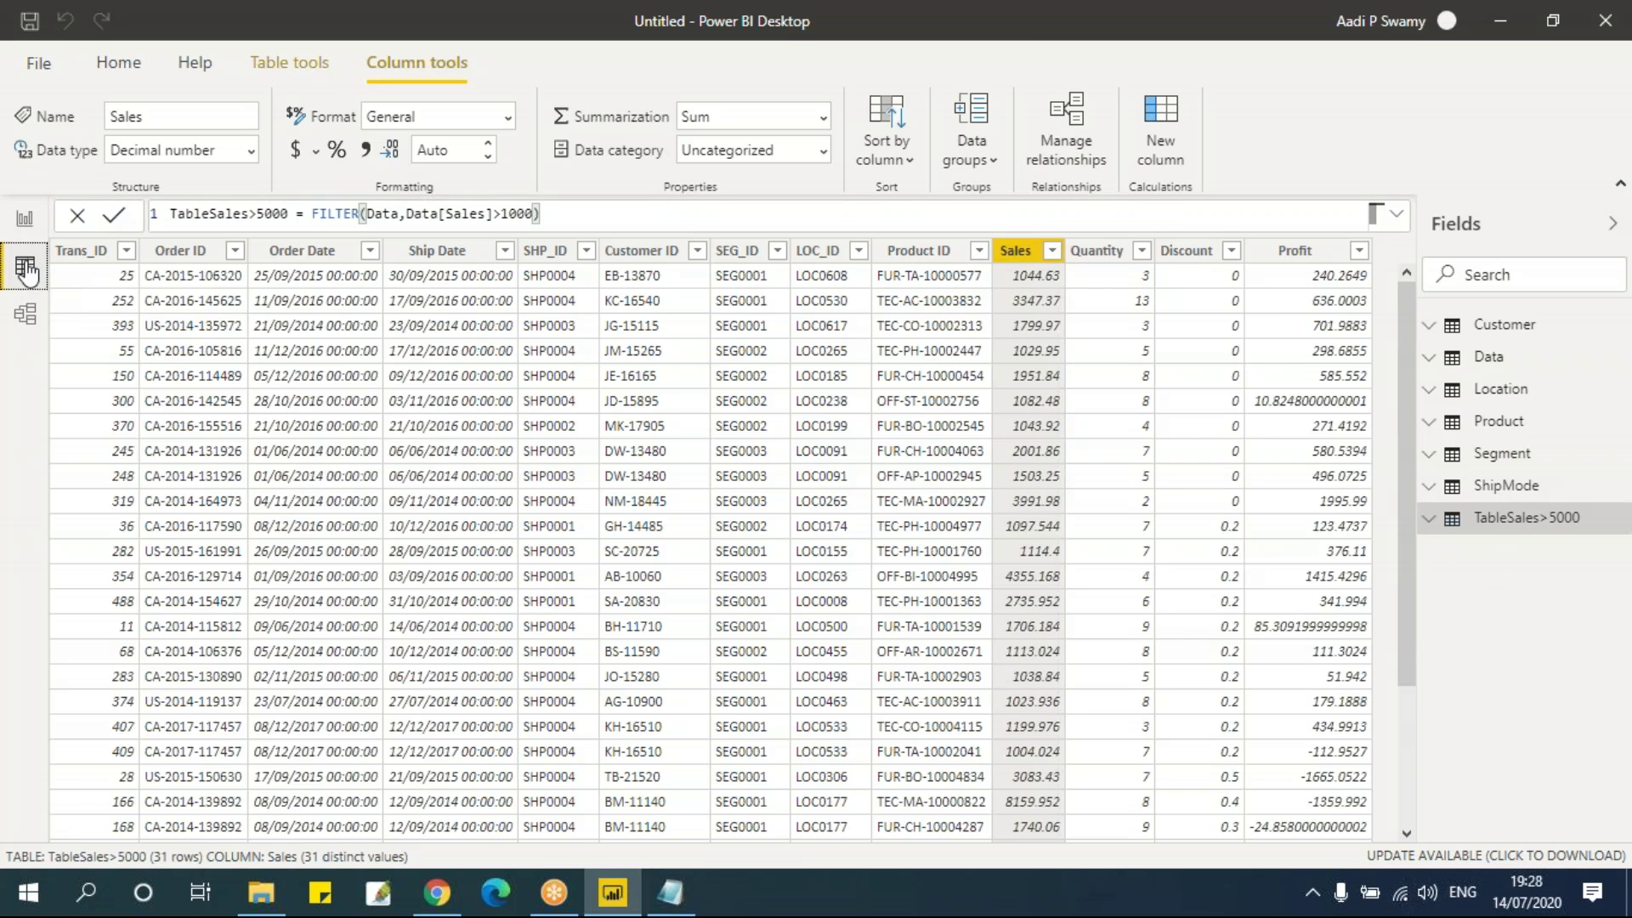
left_click(1436, 524)
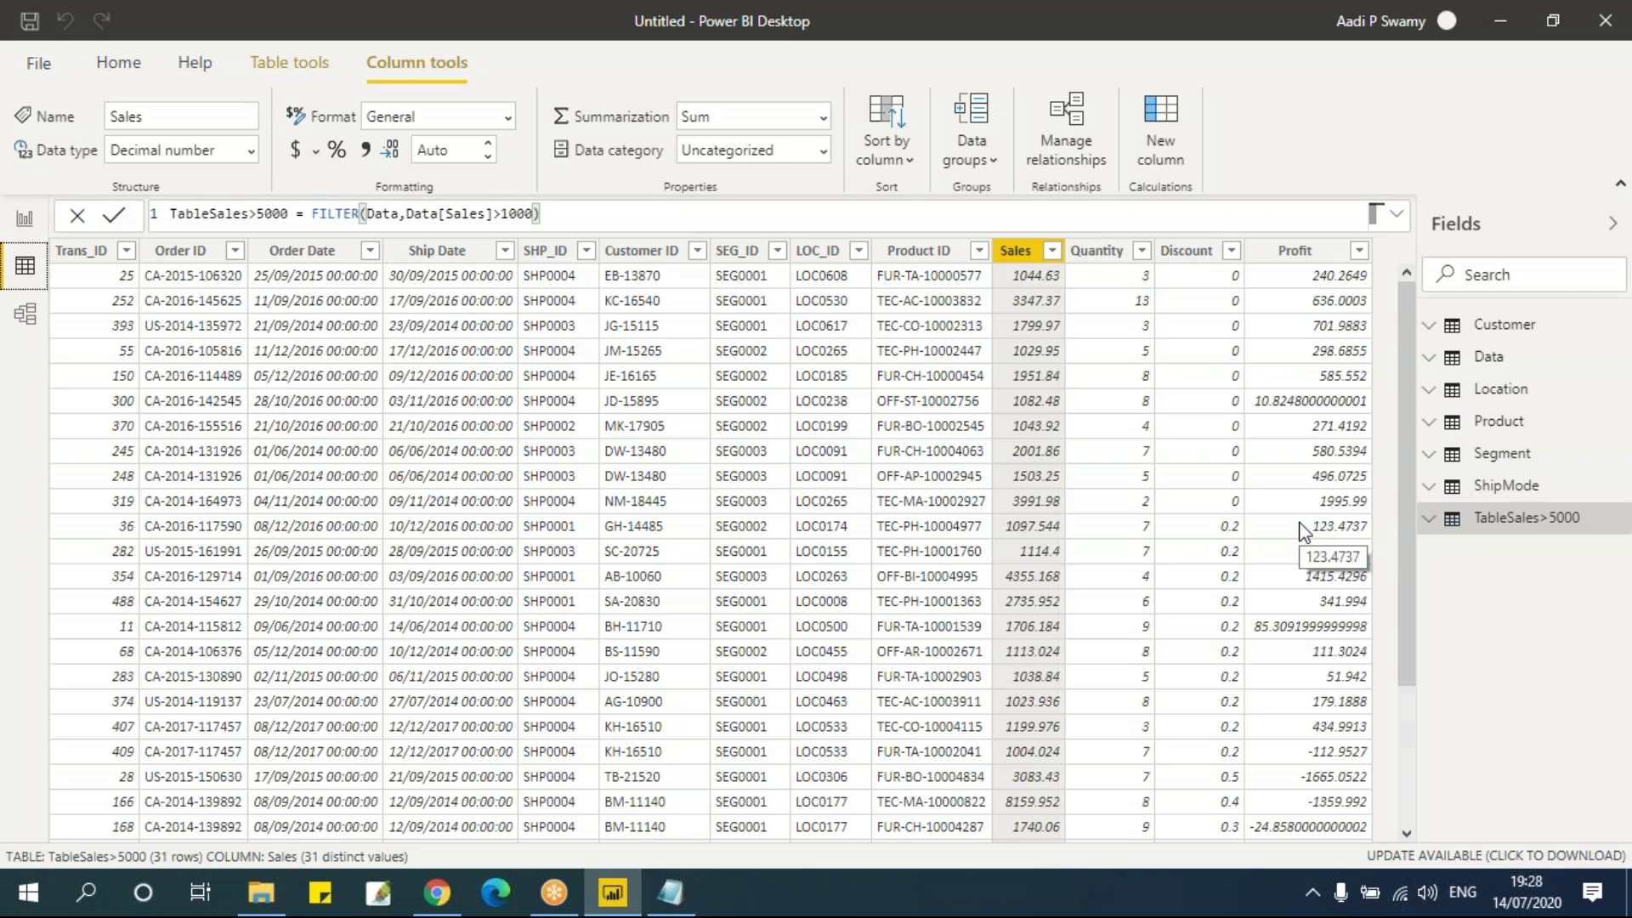
left_click(288, 63)
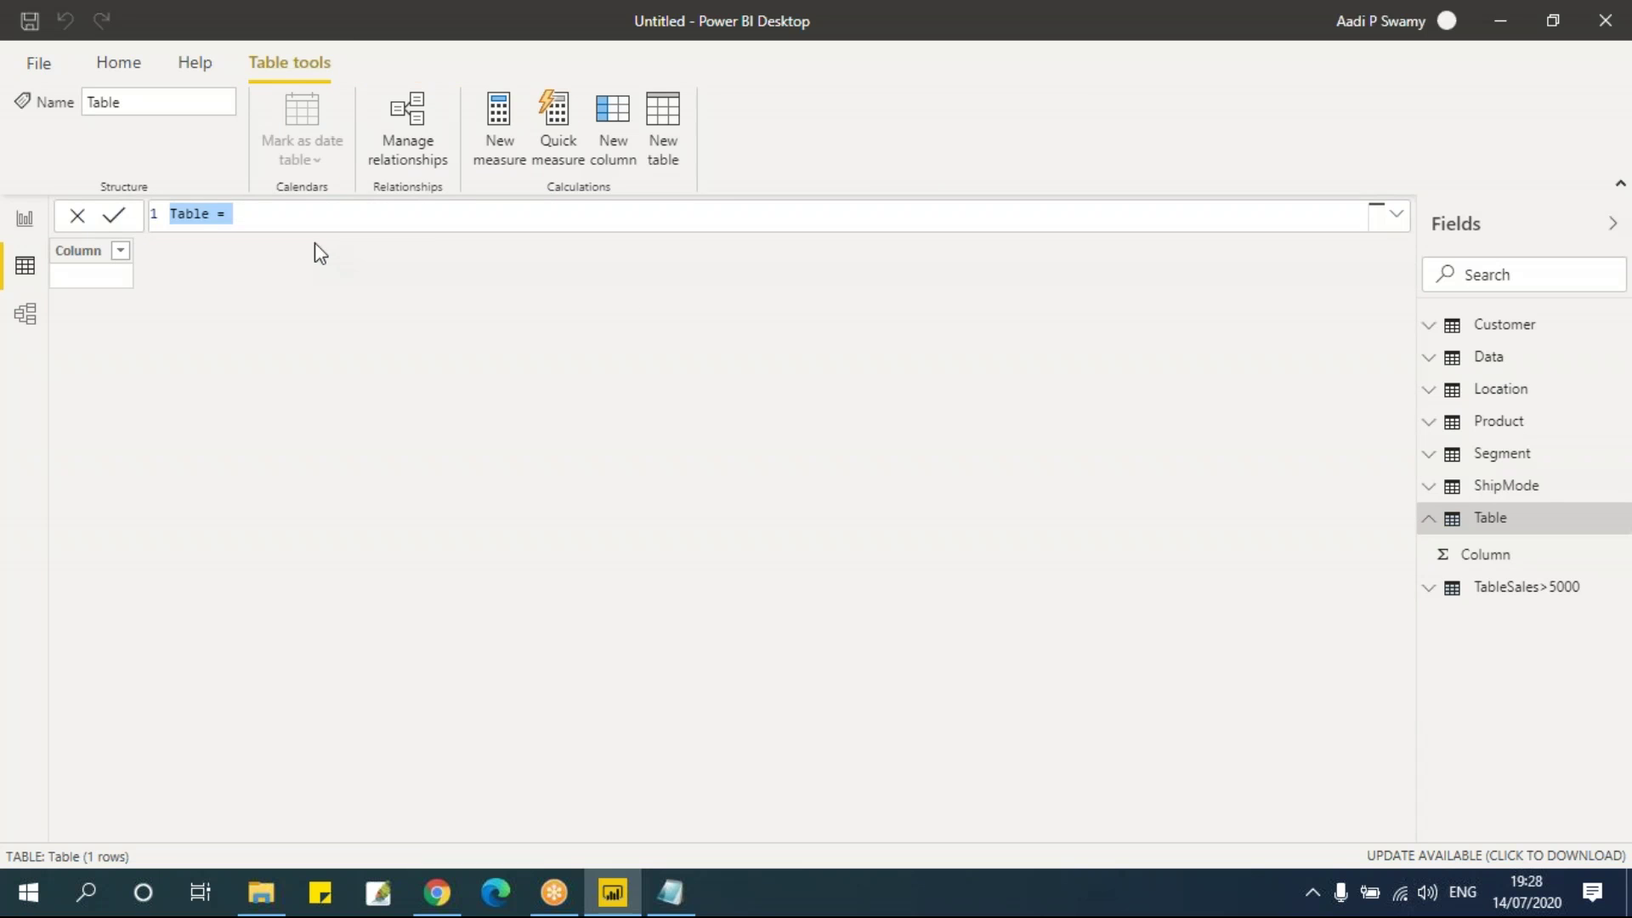
left_click(305, 216)
type("A")
key("BackSpace")
key("ctrl+a")
key("BackSpace")
type("Top N")
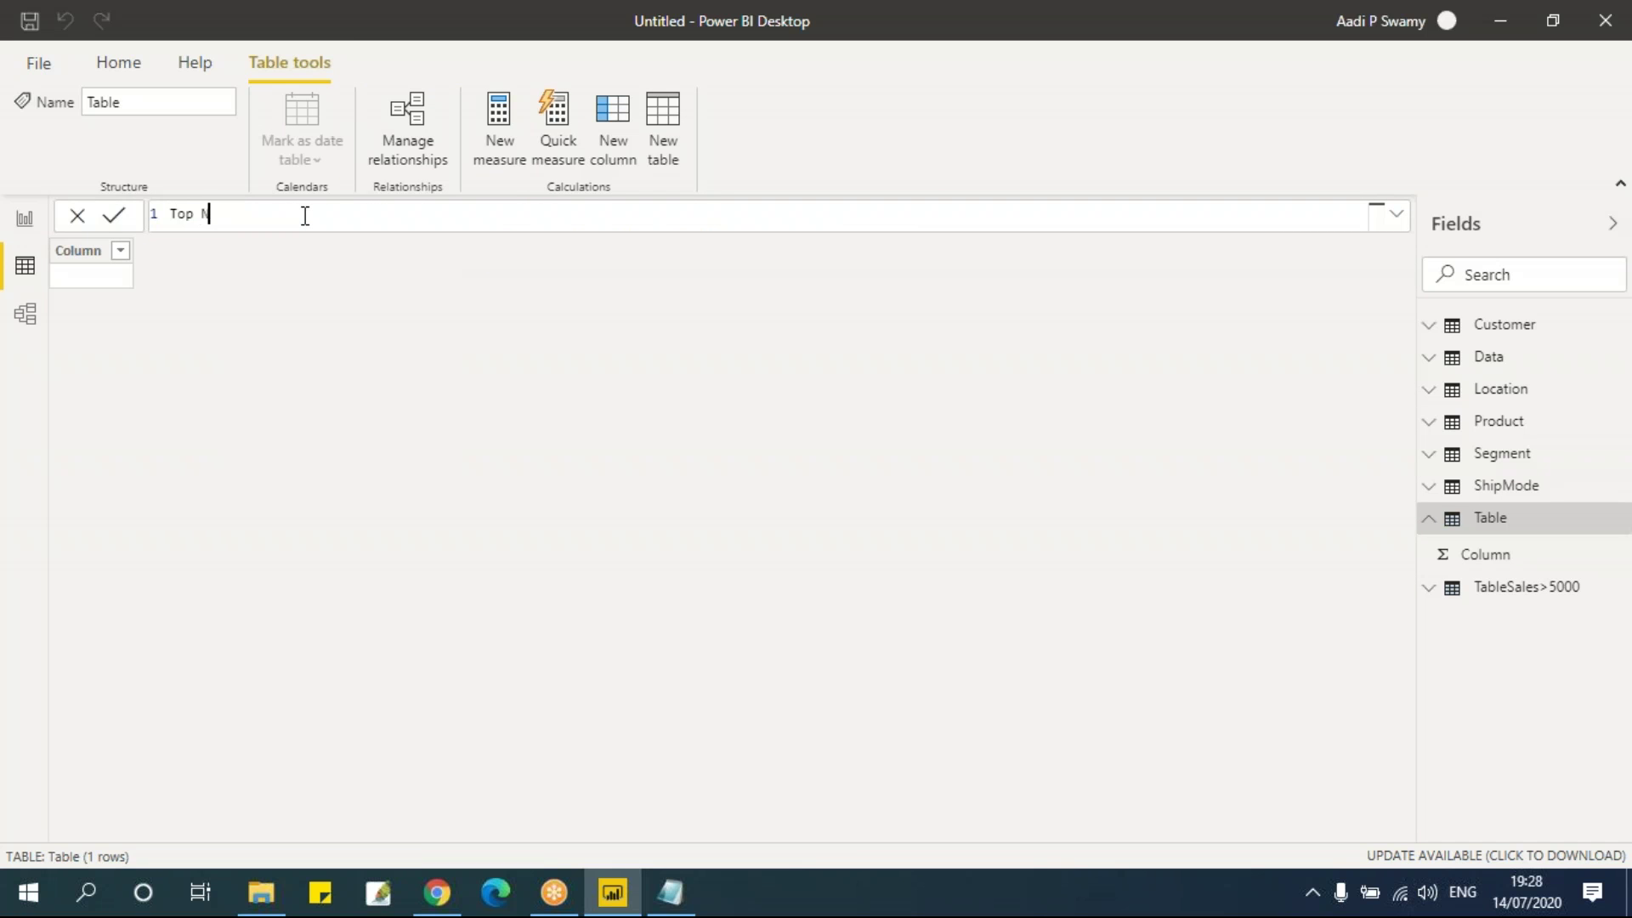
type("aValues = ")
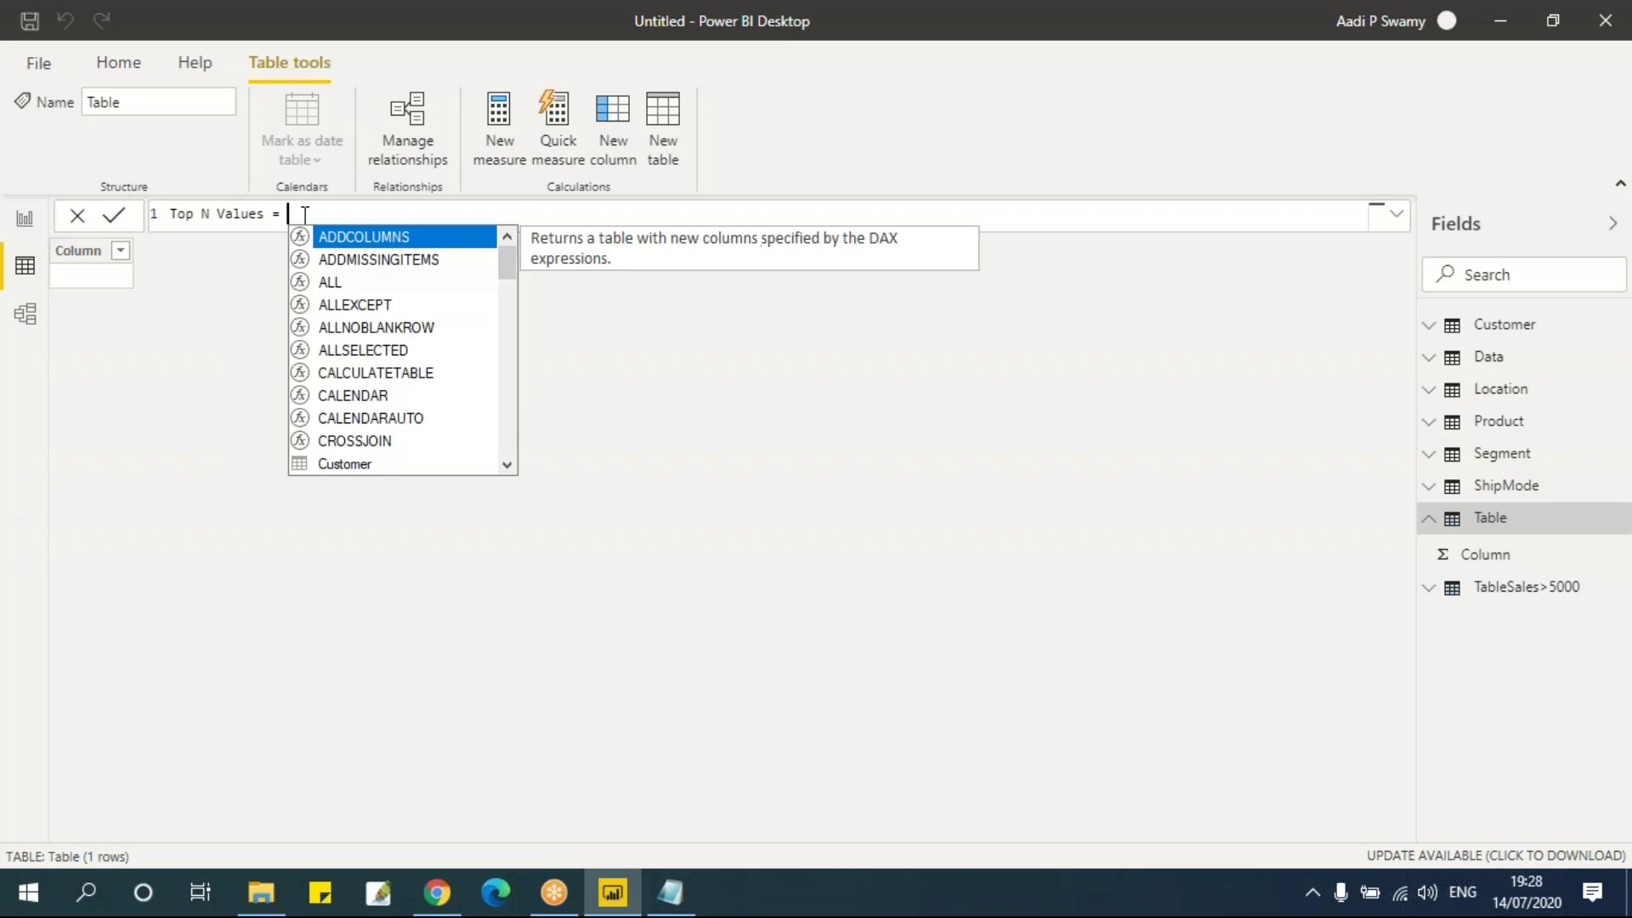
Step: Begin the table's expression with TOPN, using 50 rows of the Data table ordered by Data[Sales]
type("TOPN(")
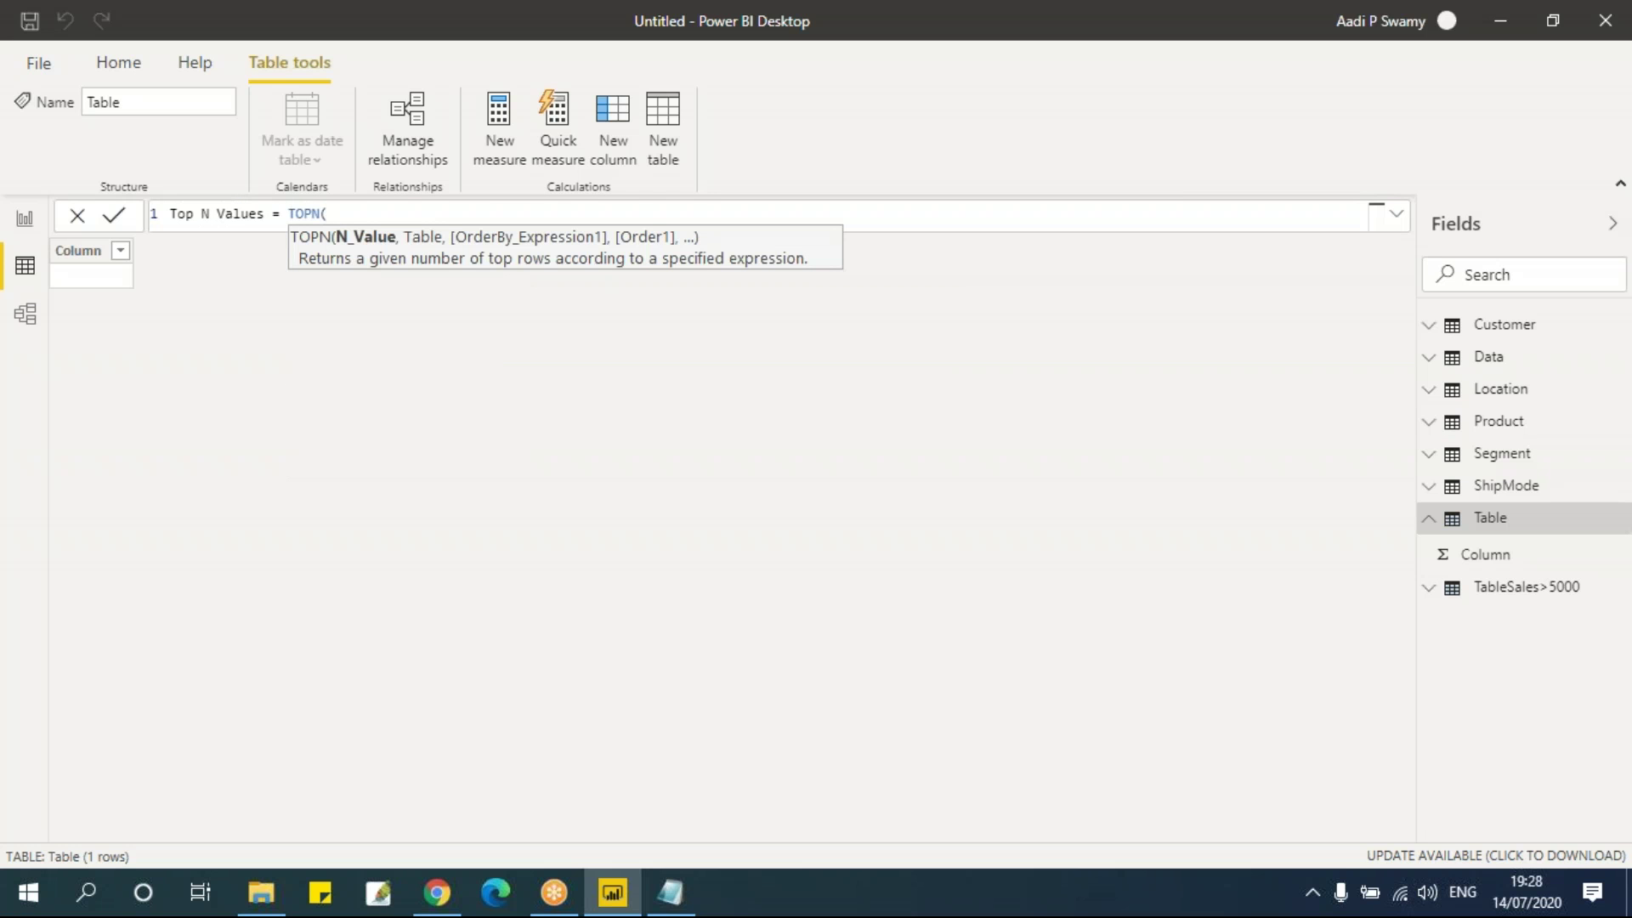
type("50,")
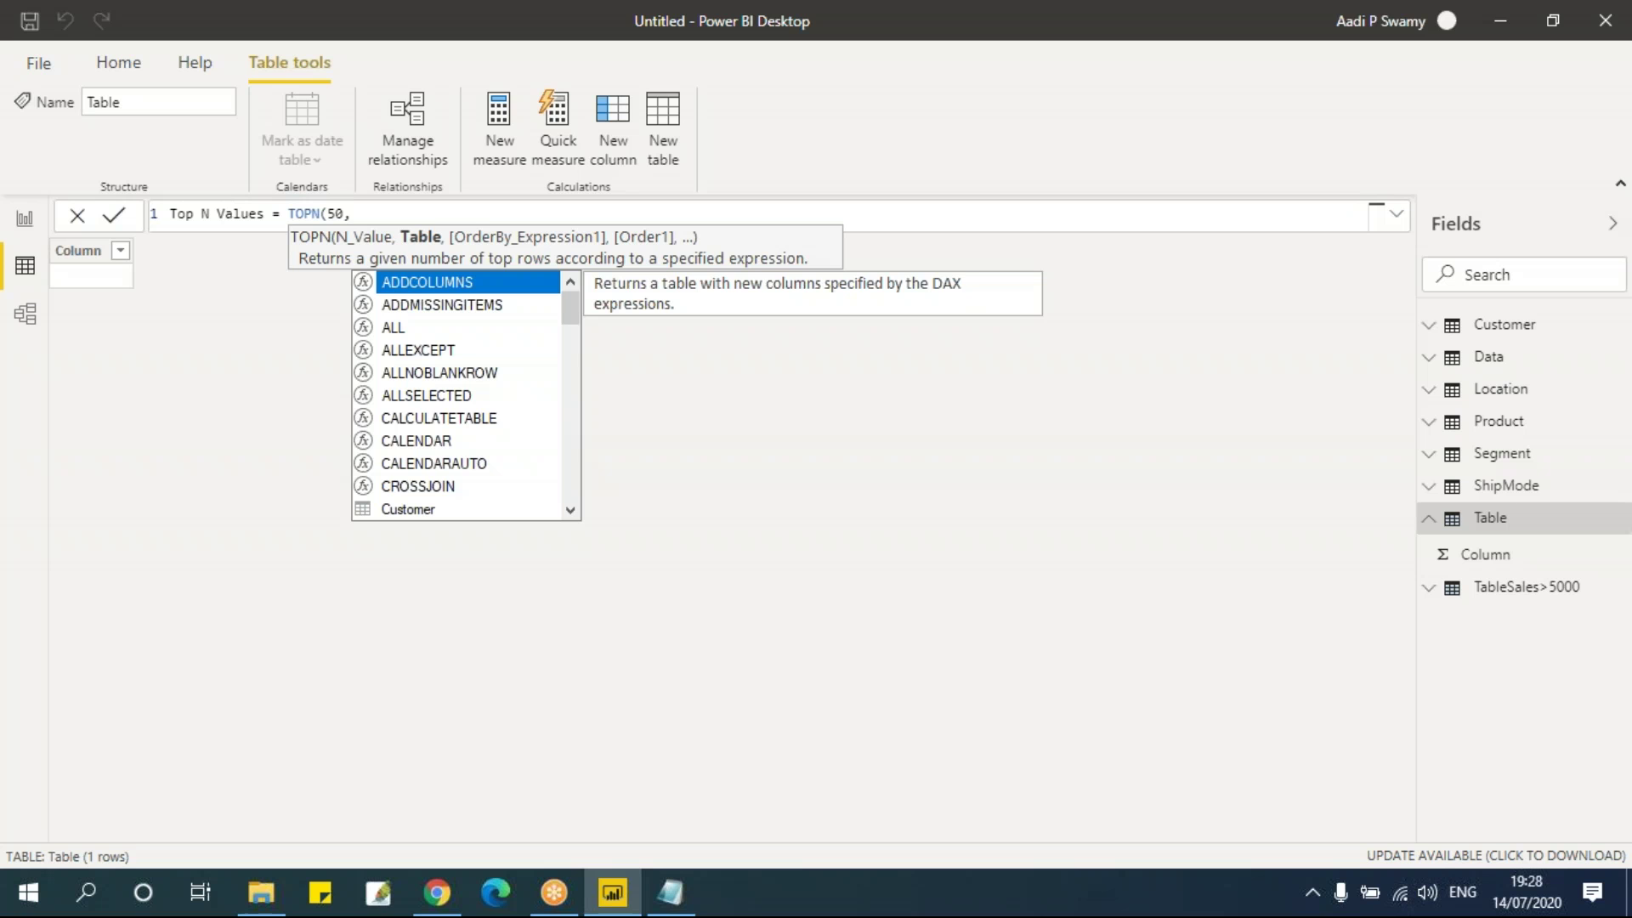
type("Data")
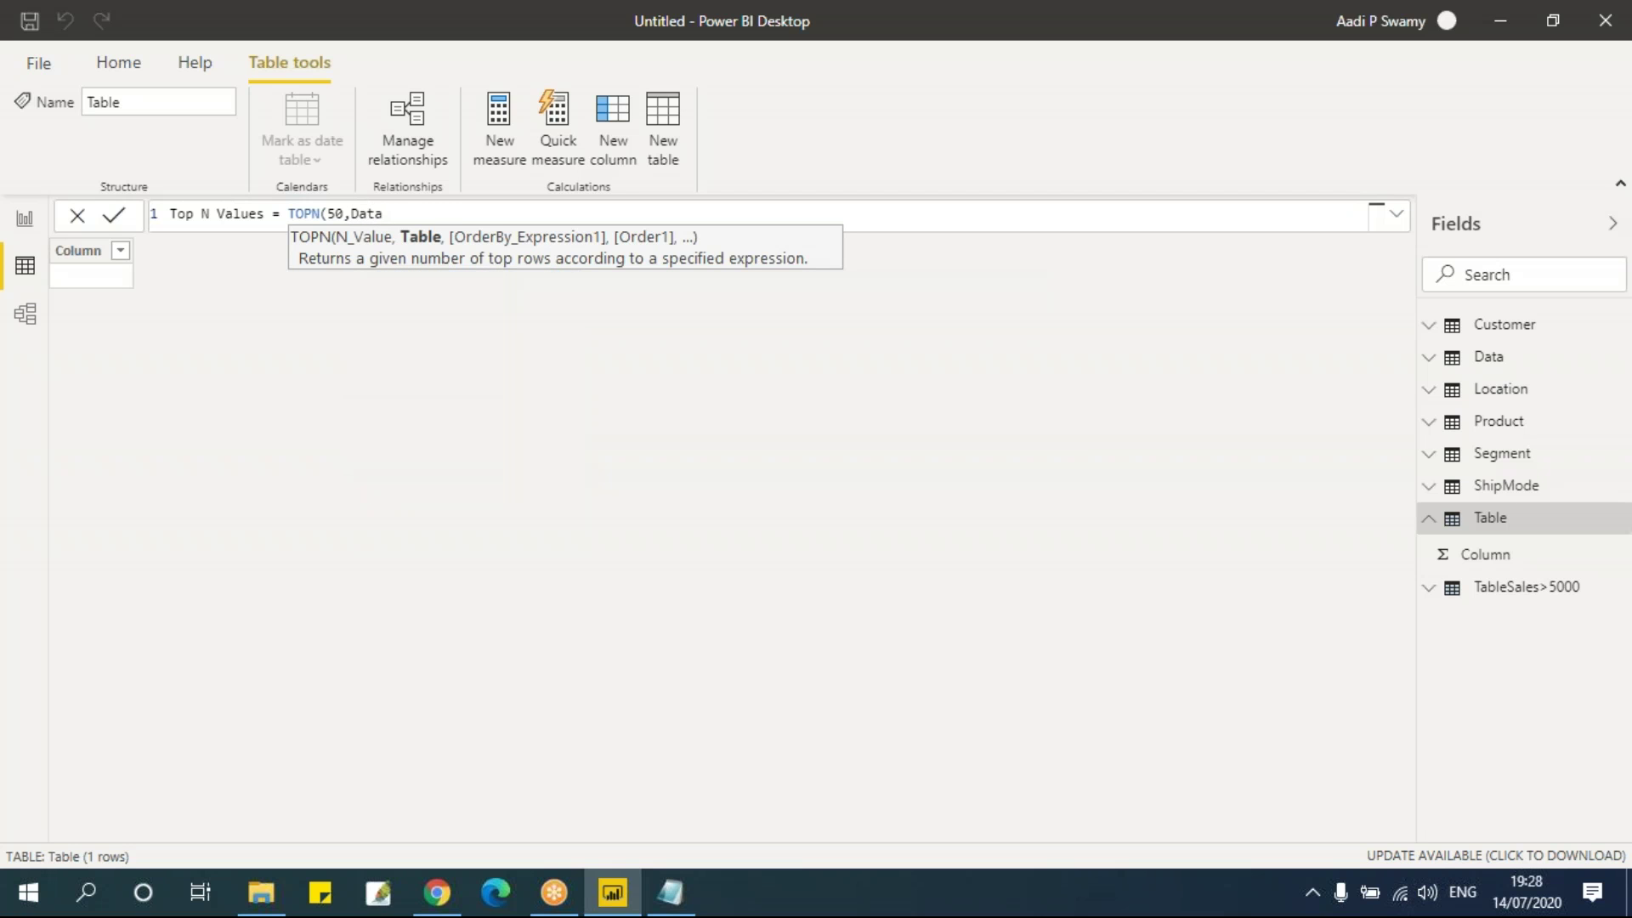
type(",")
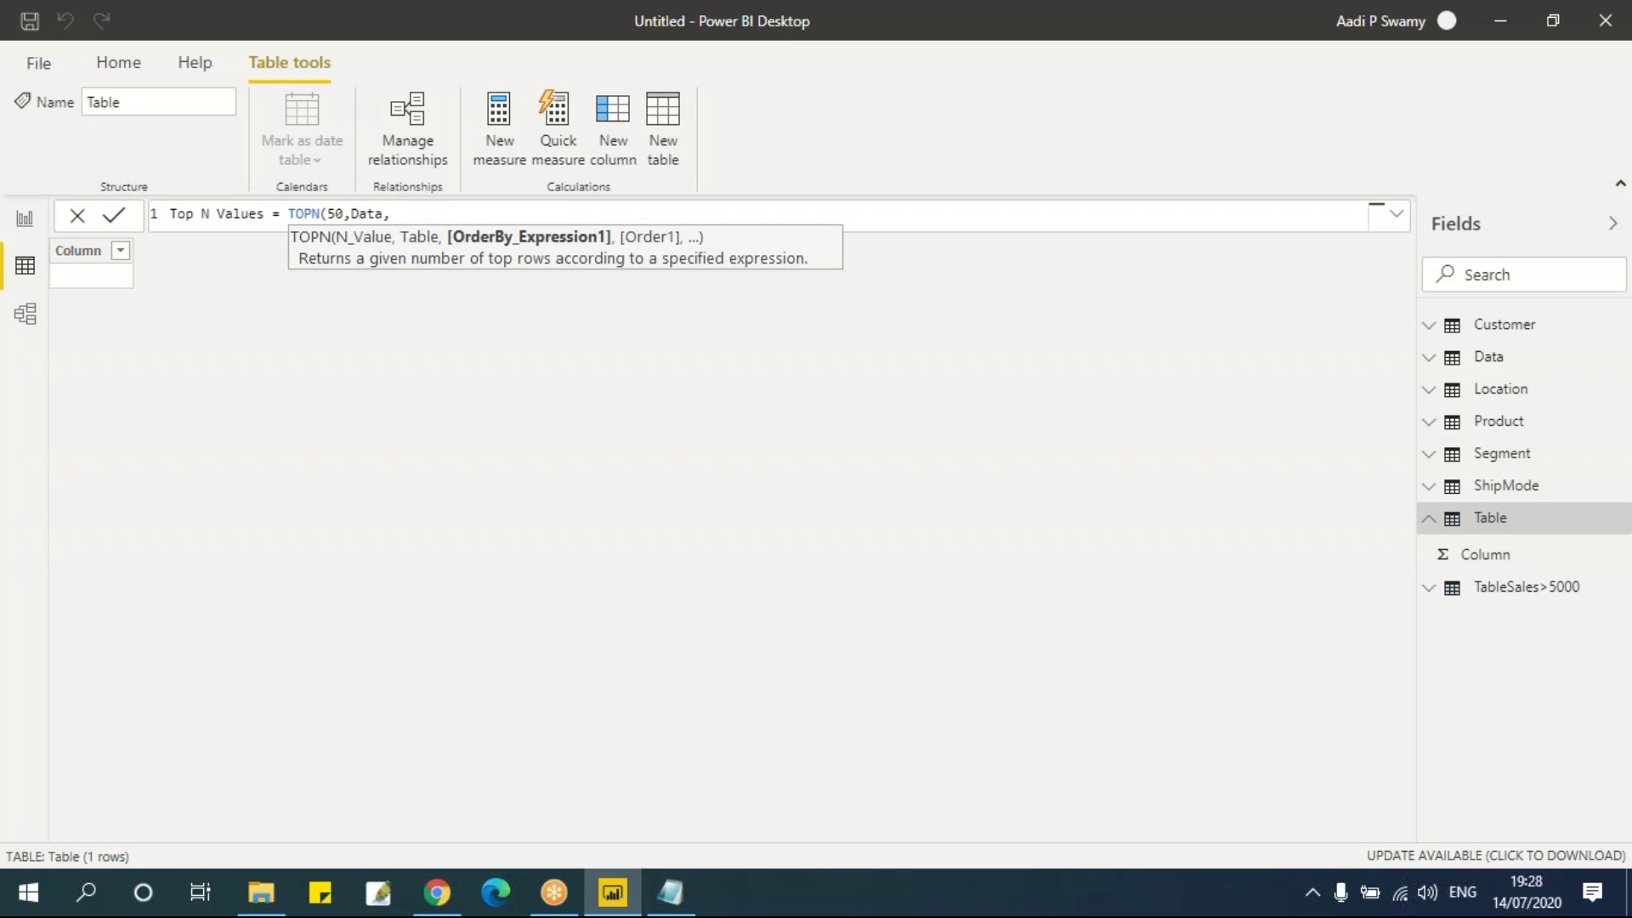
type("sa")
key("Up")
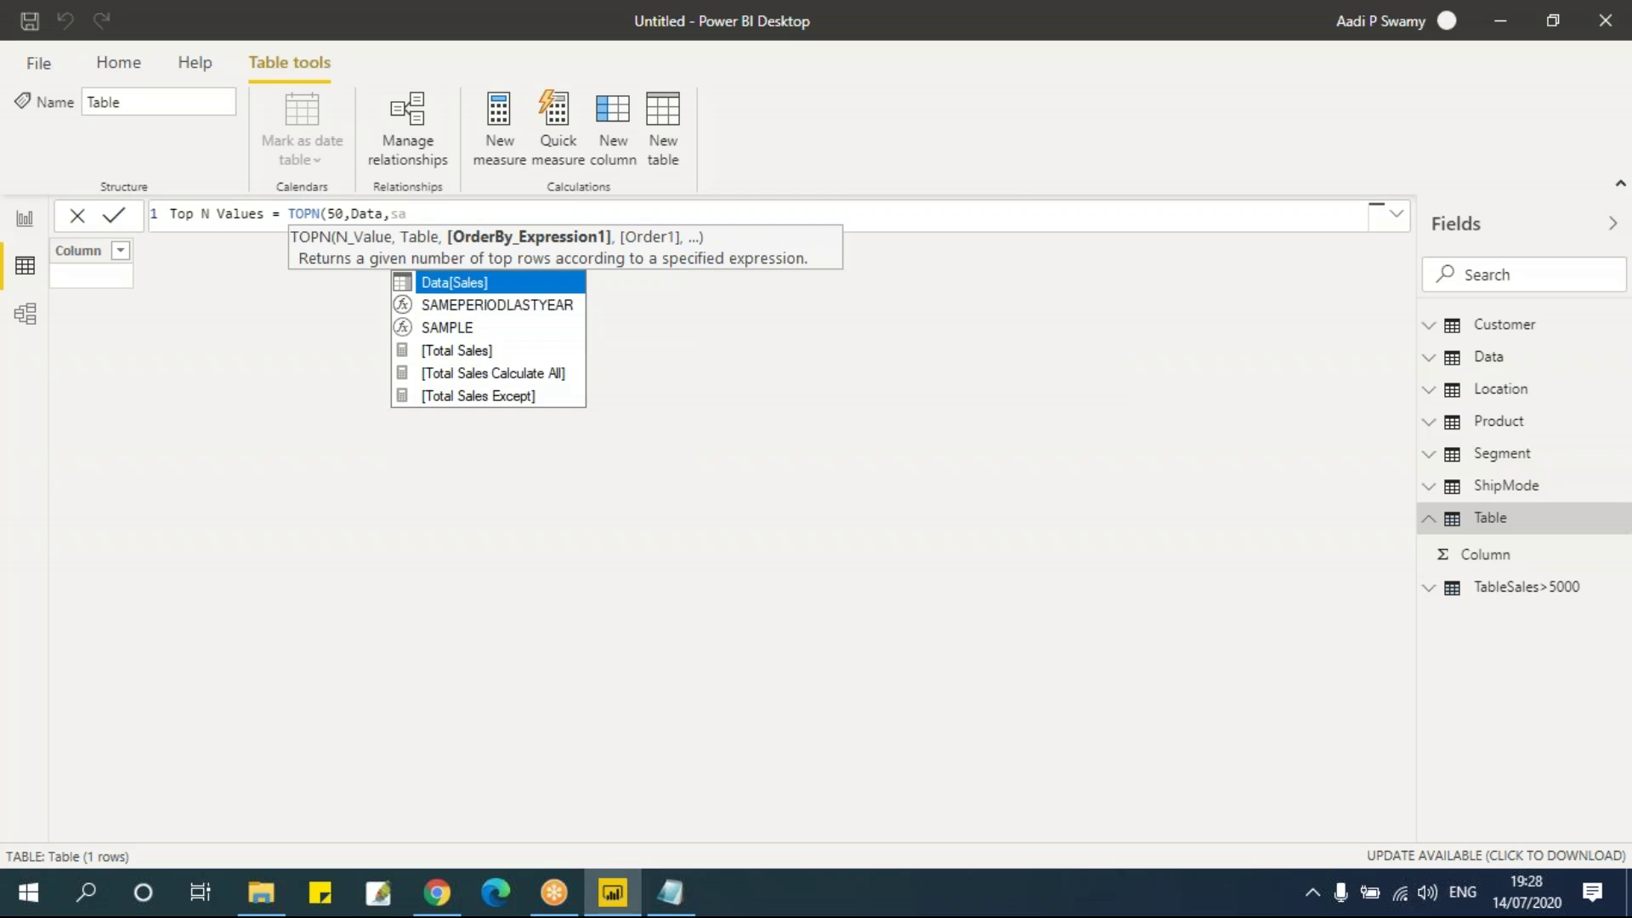
key("Tab")
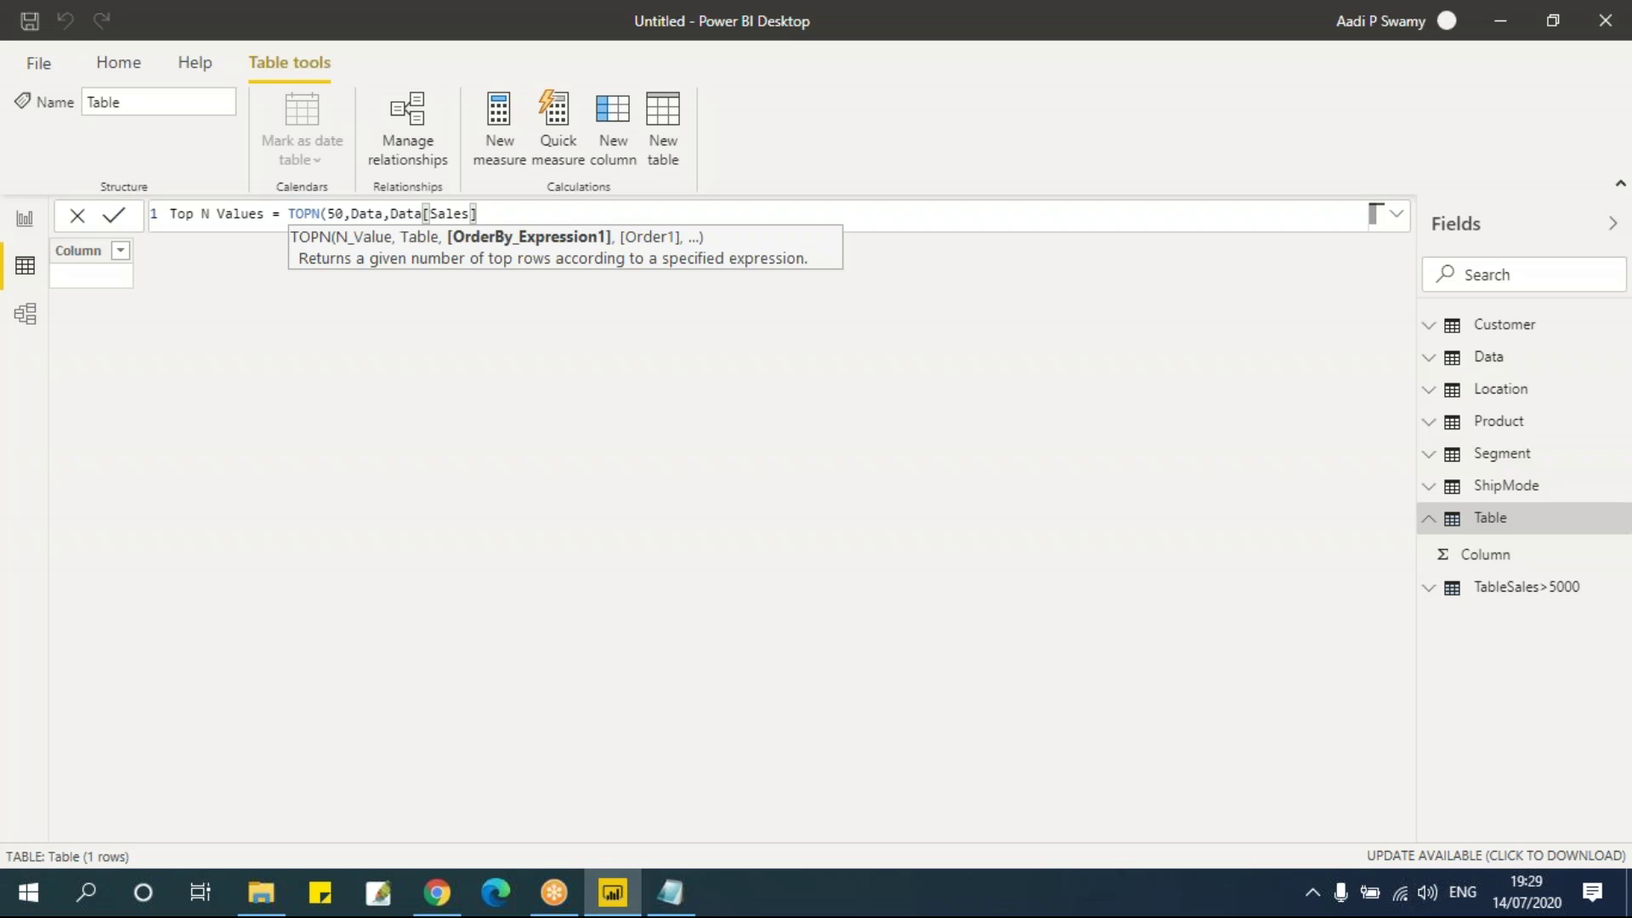
Step: Complete the TOPN formula with DESC order, commit it, and display the Top N Values table's rows
type(",")
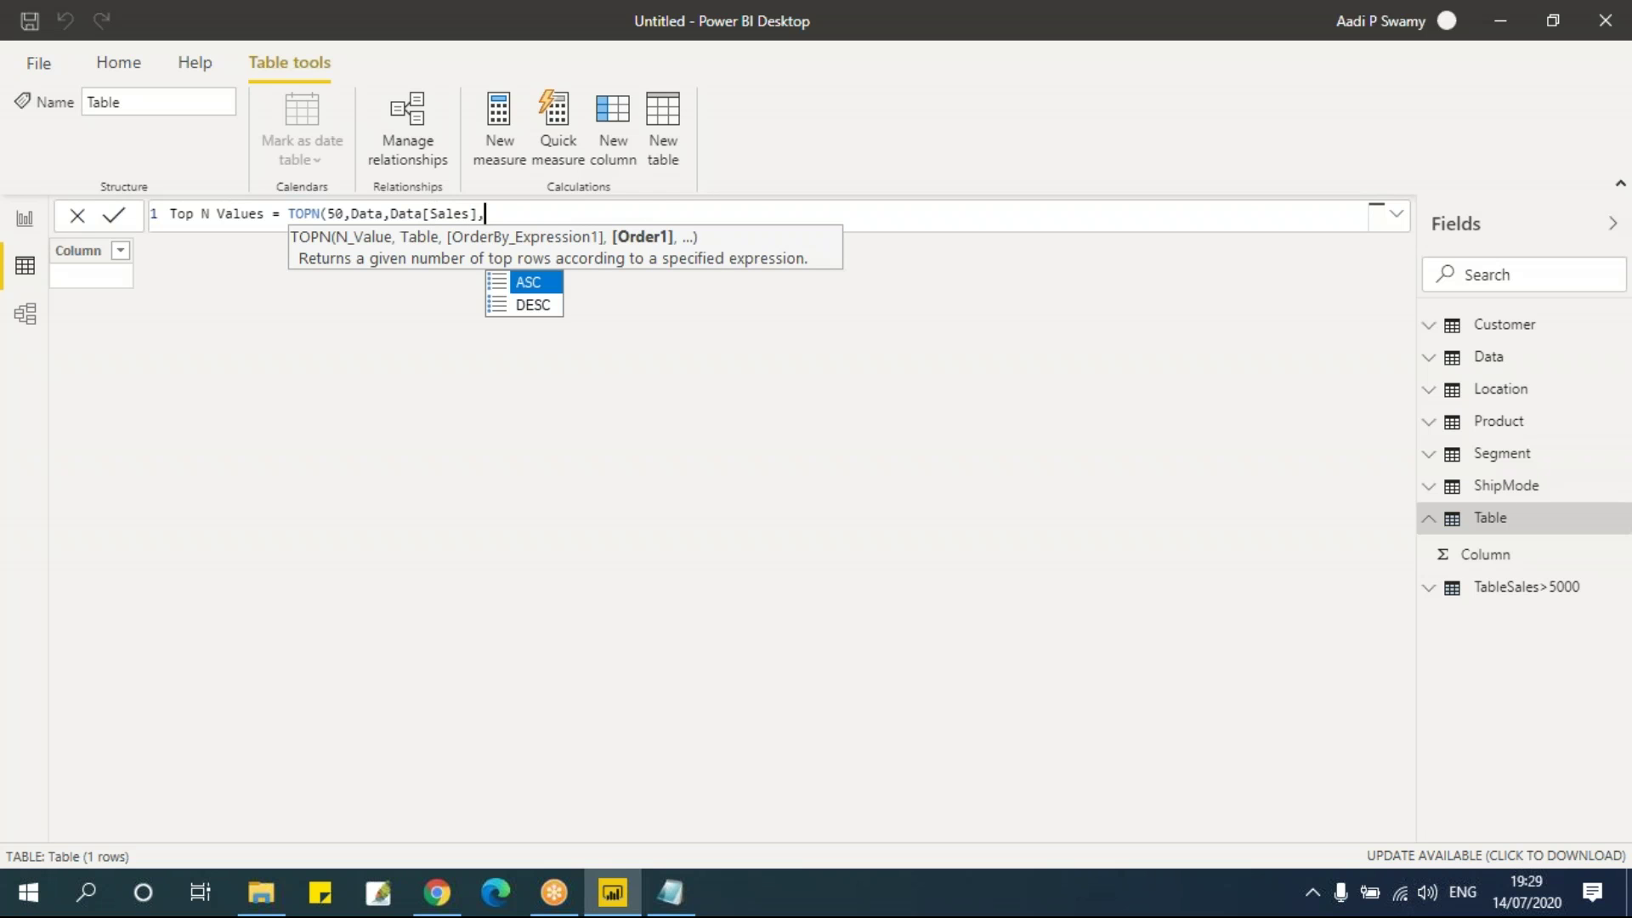
key("Down")
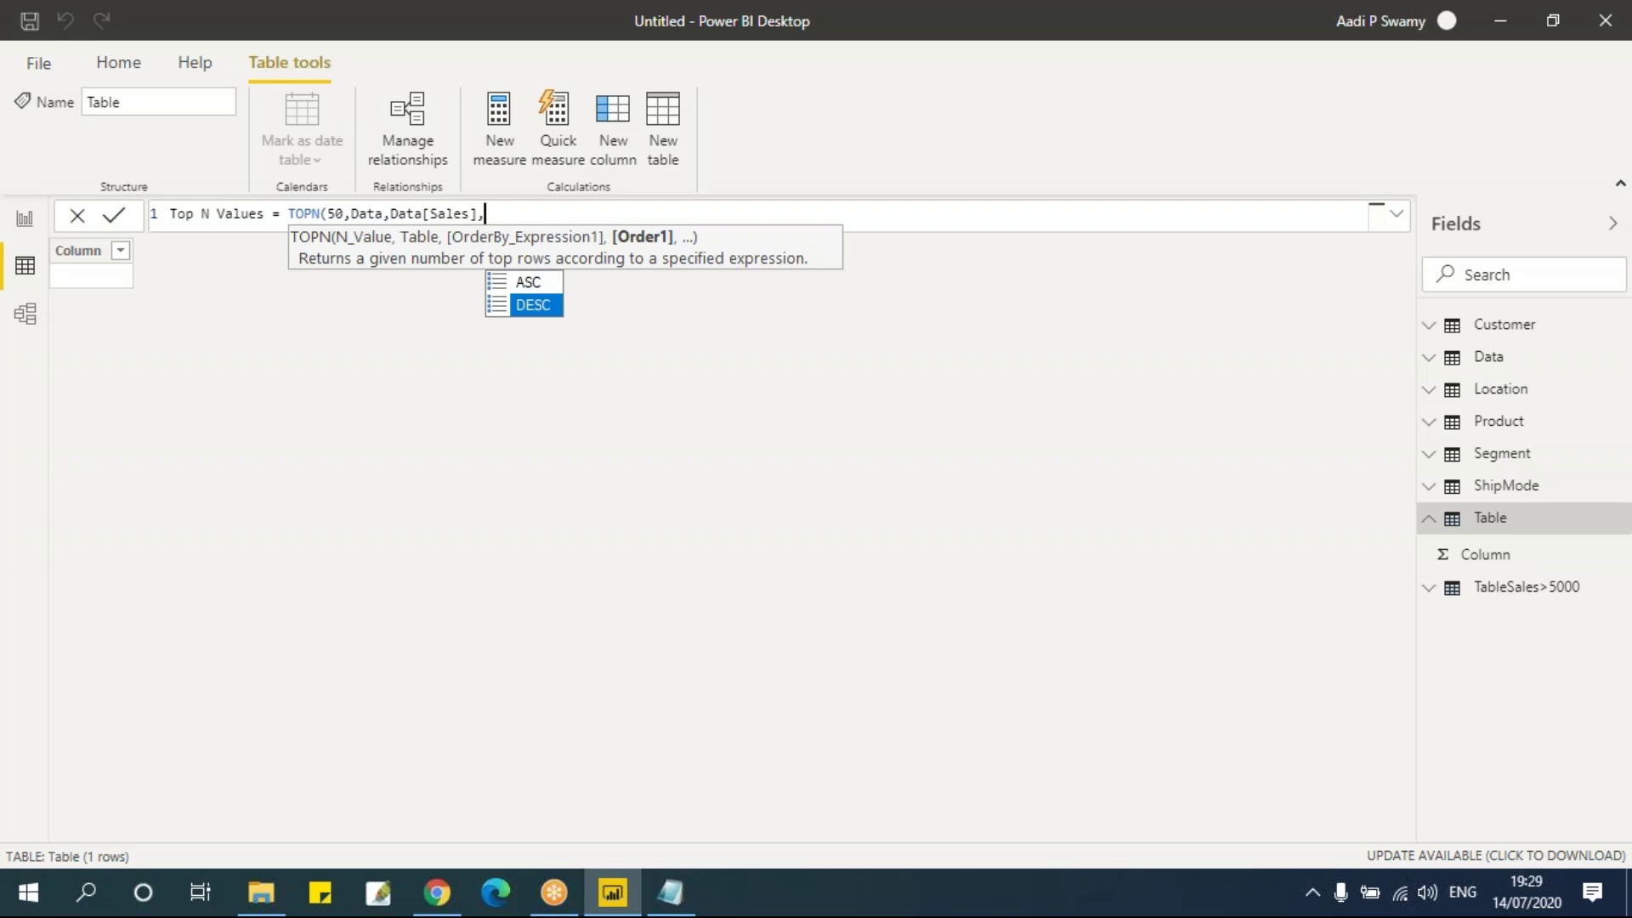
key("Tab")
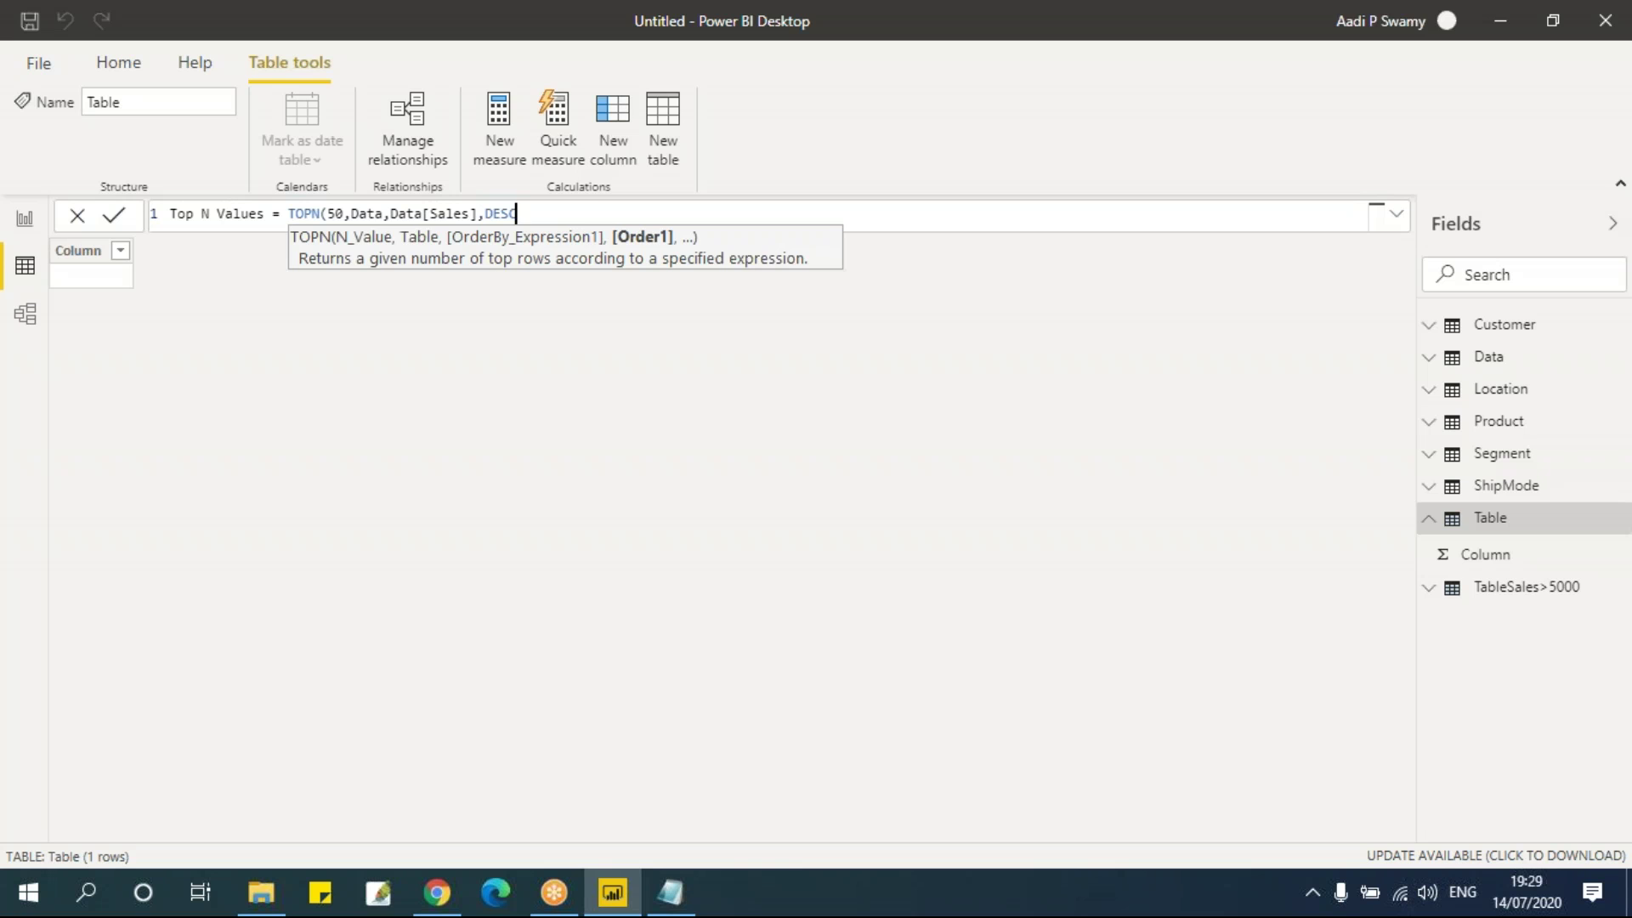
type(")")
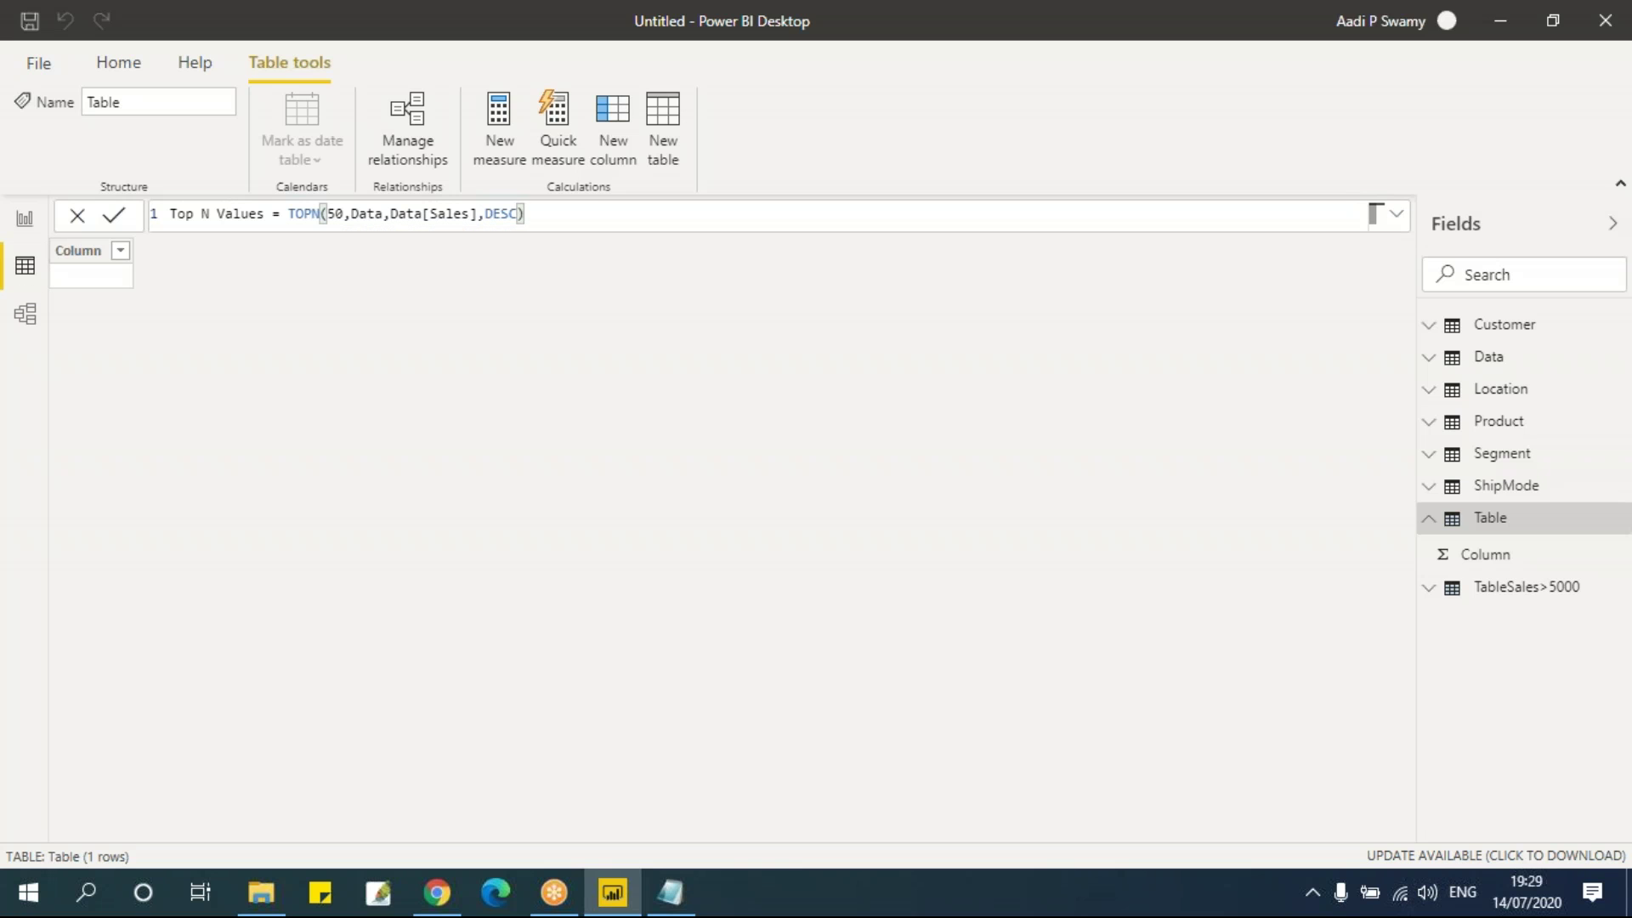
key("Return")
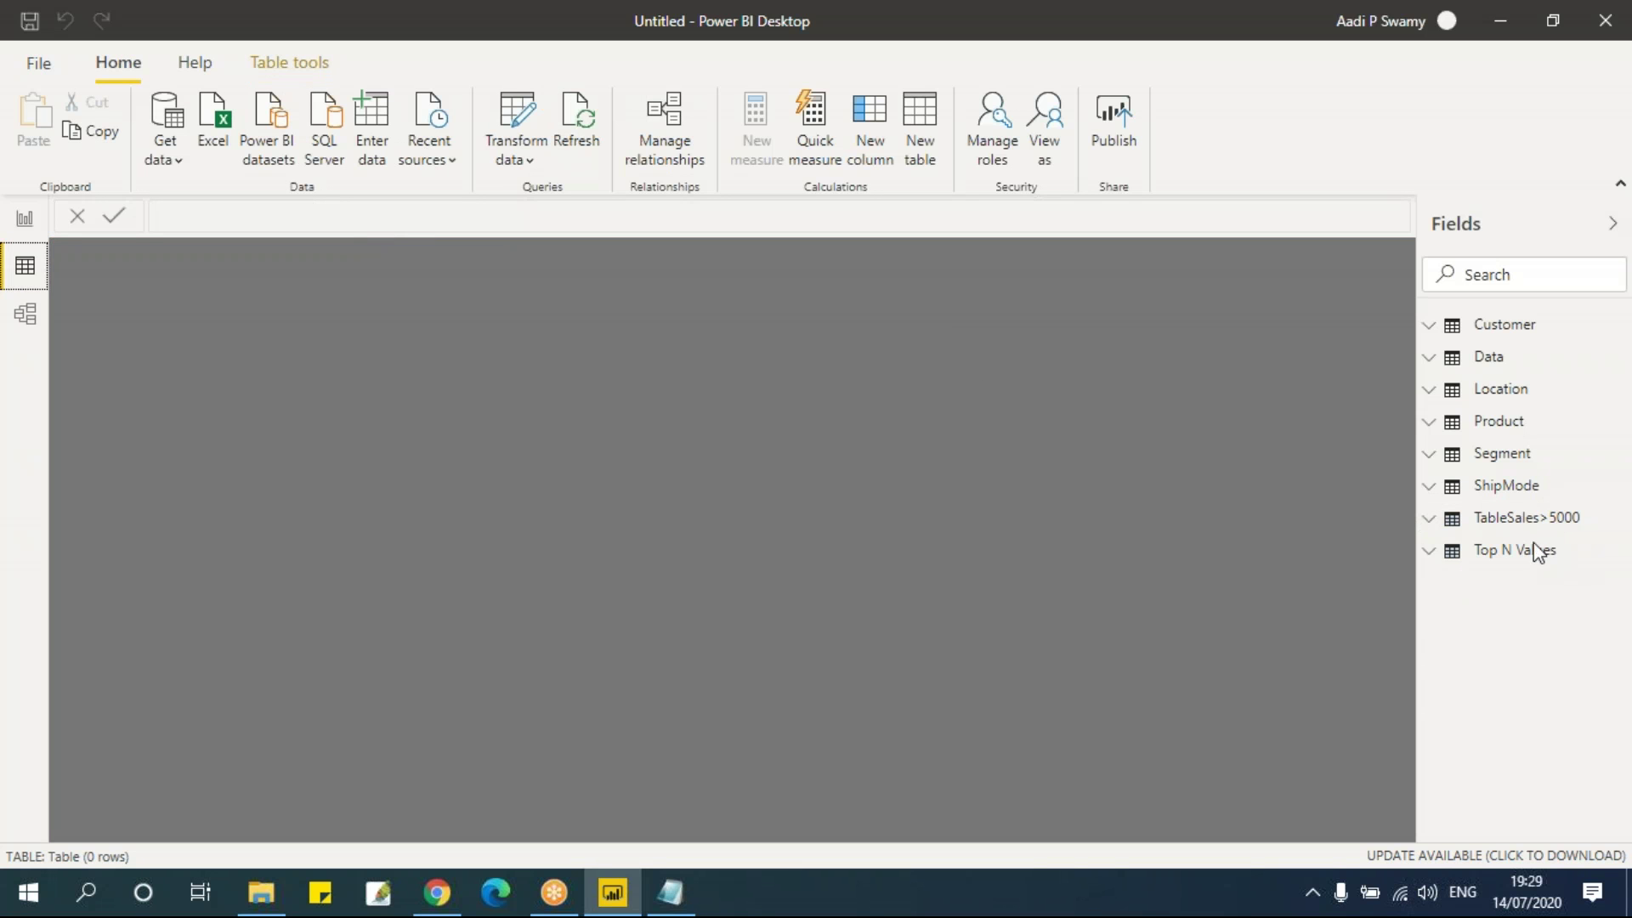
left_click(1520, 553)
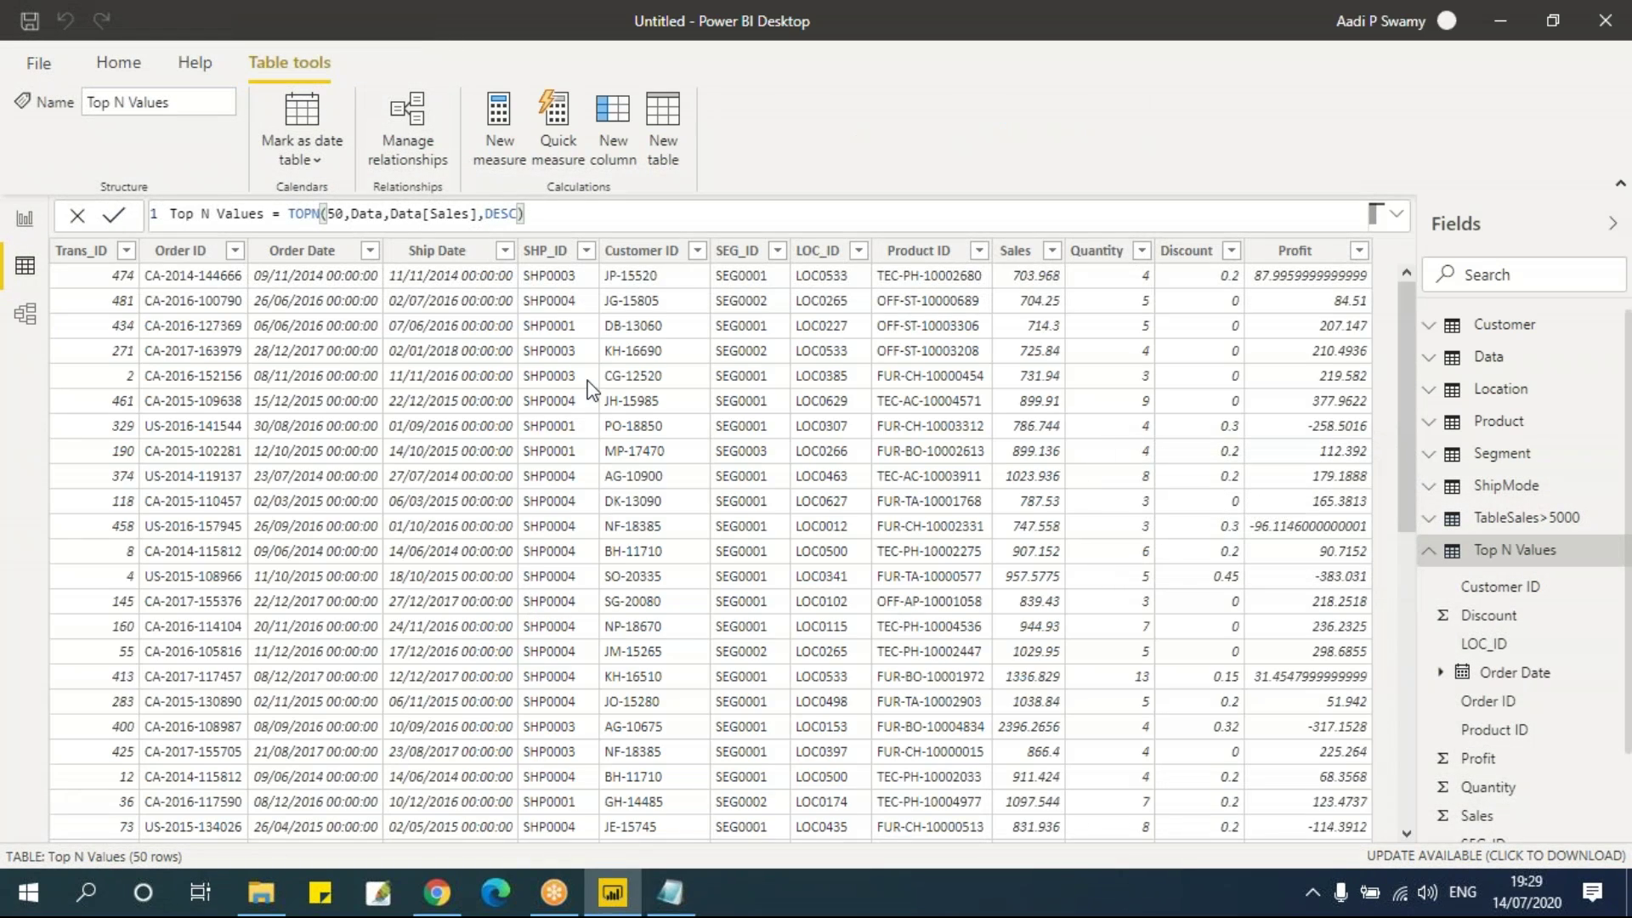
Step: Review the rows of the Top N Values table and the Data table's fields in the report, returning to the table data
scroll(592, 390, "down", 8)
scroll(592, 390, "up", 8)
left_click(24, 219)
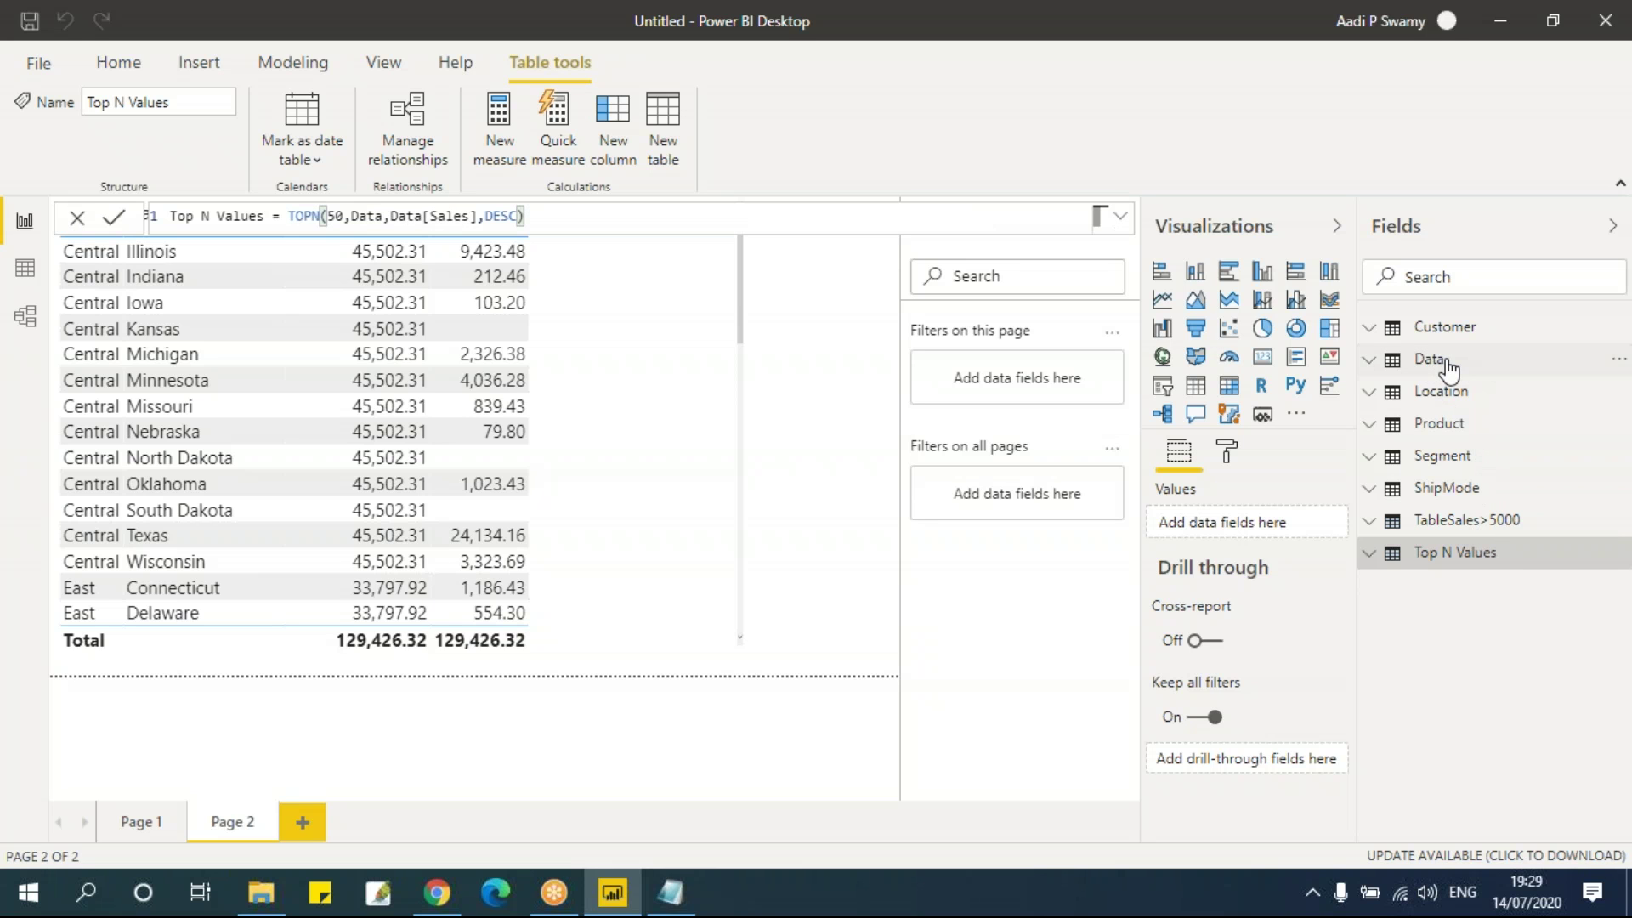
left_click(1449, 364)
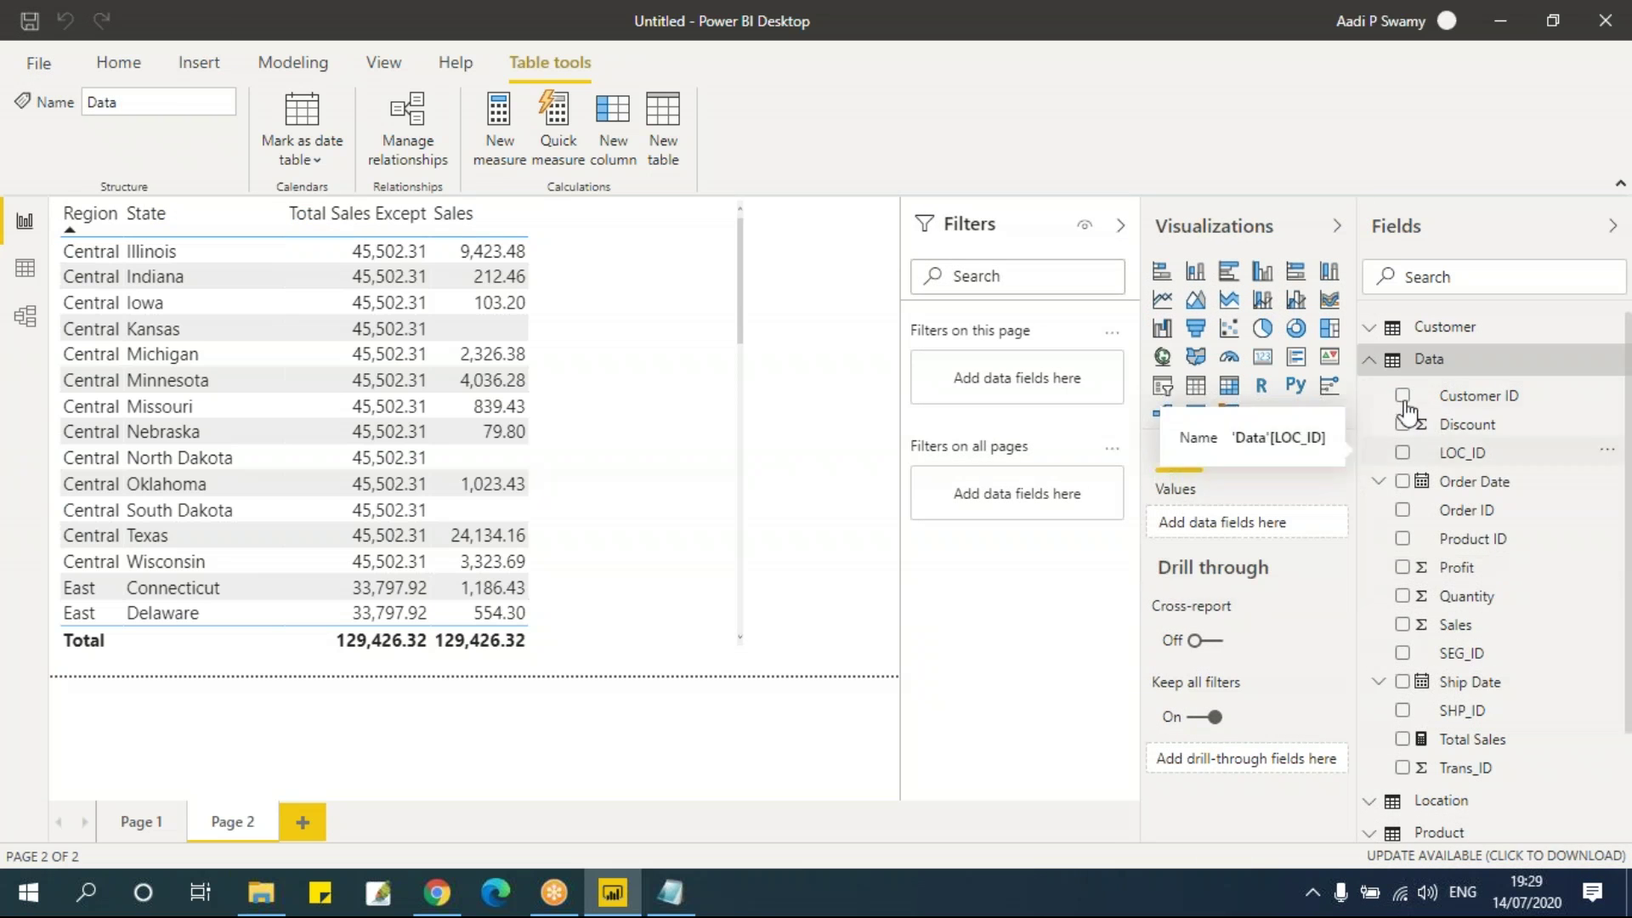
left_click(1469, 367)
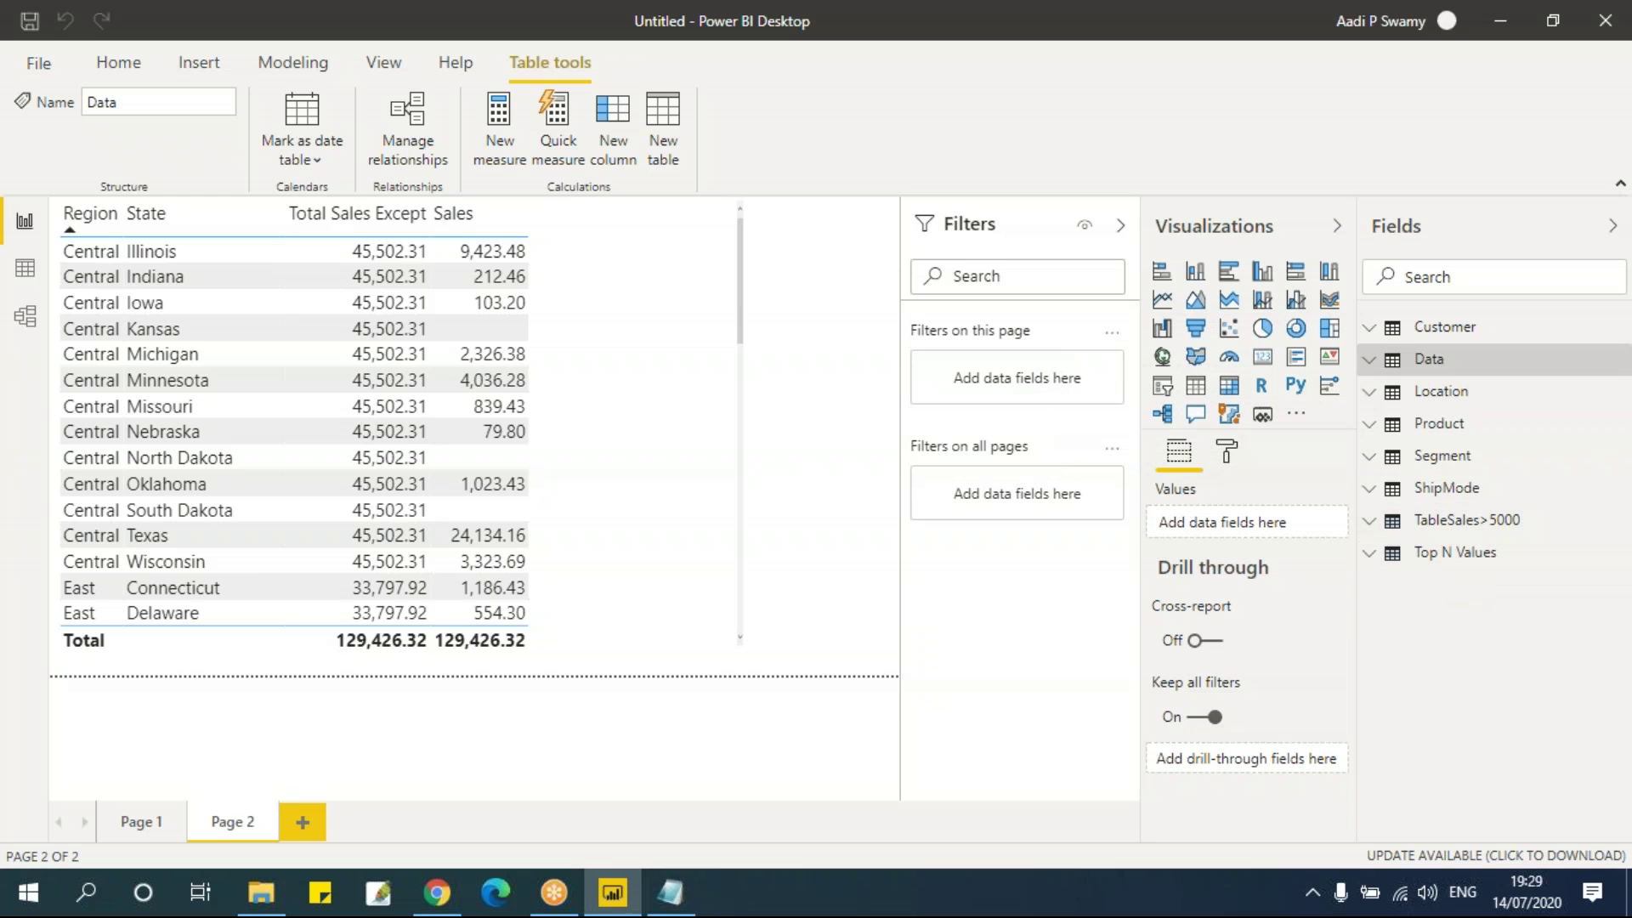
left_click(19, 270)
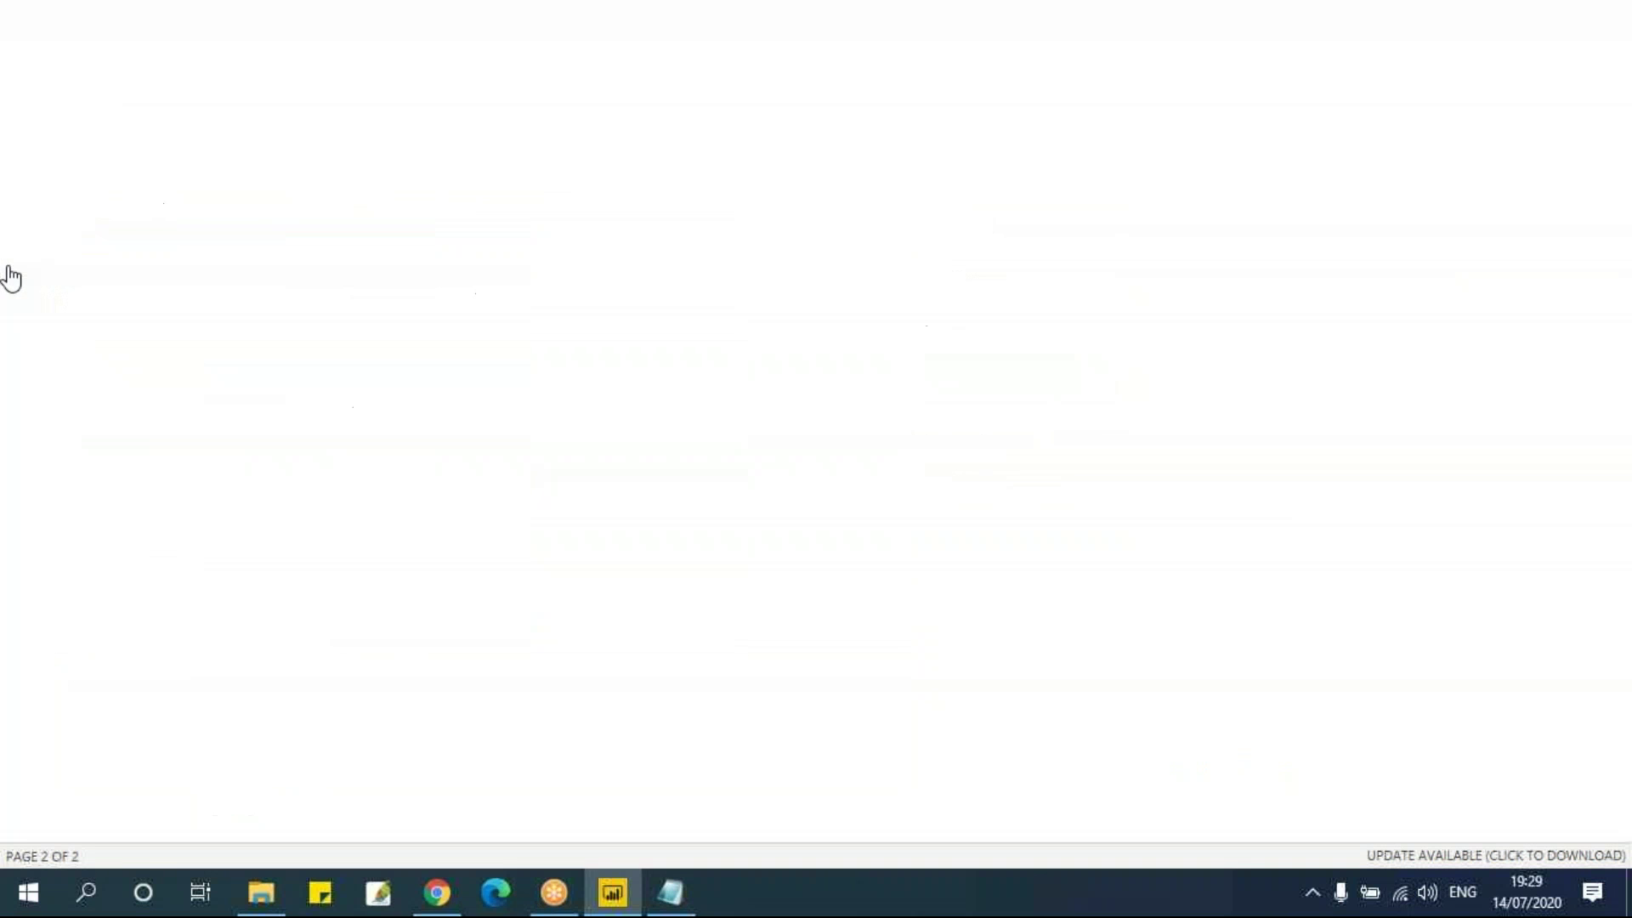
left_click(1428, 552)
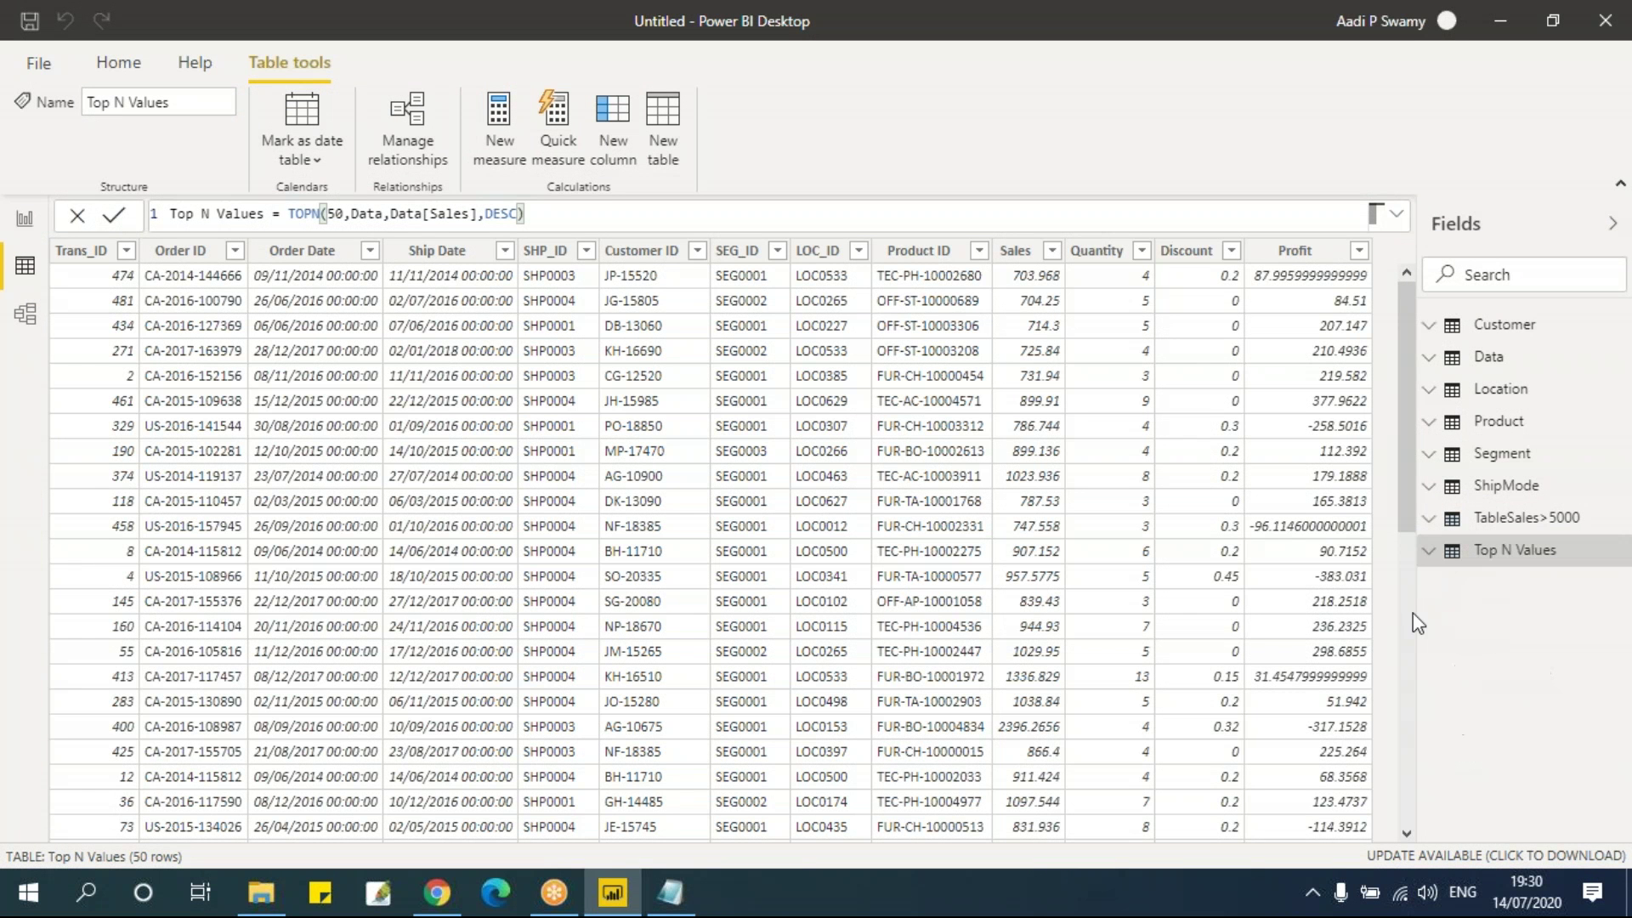
Step: Switch to the DAX Functions notes in Notepad and examine the TOPN and SUMMARIZE example formulas
key("alt+Tab")
left_click(816, 535)
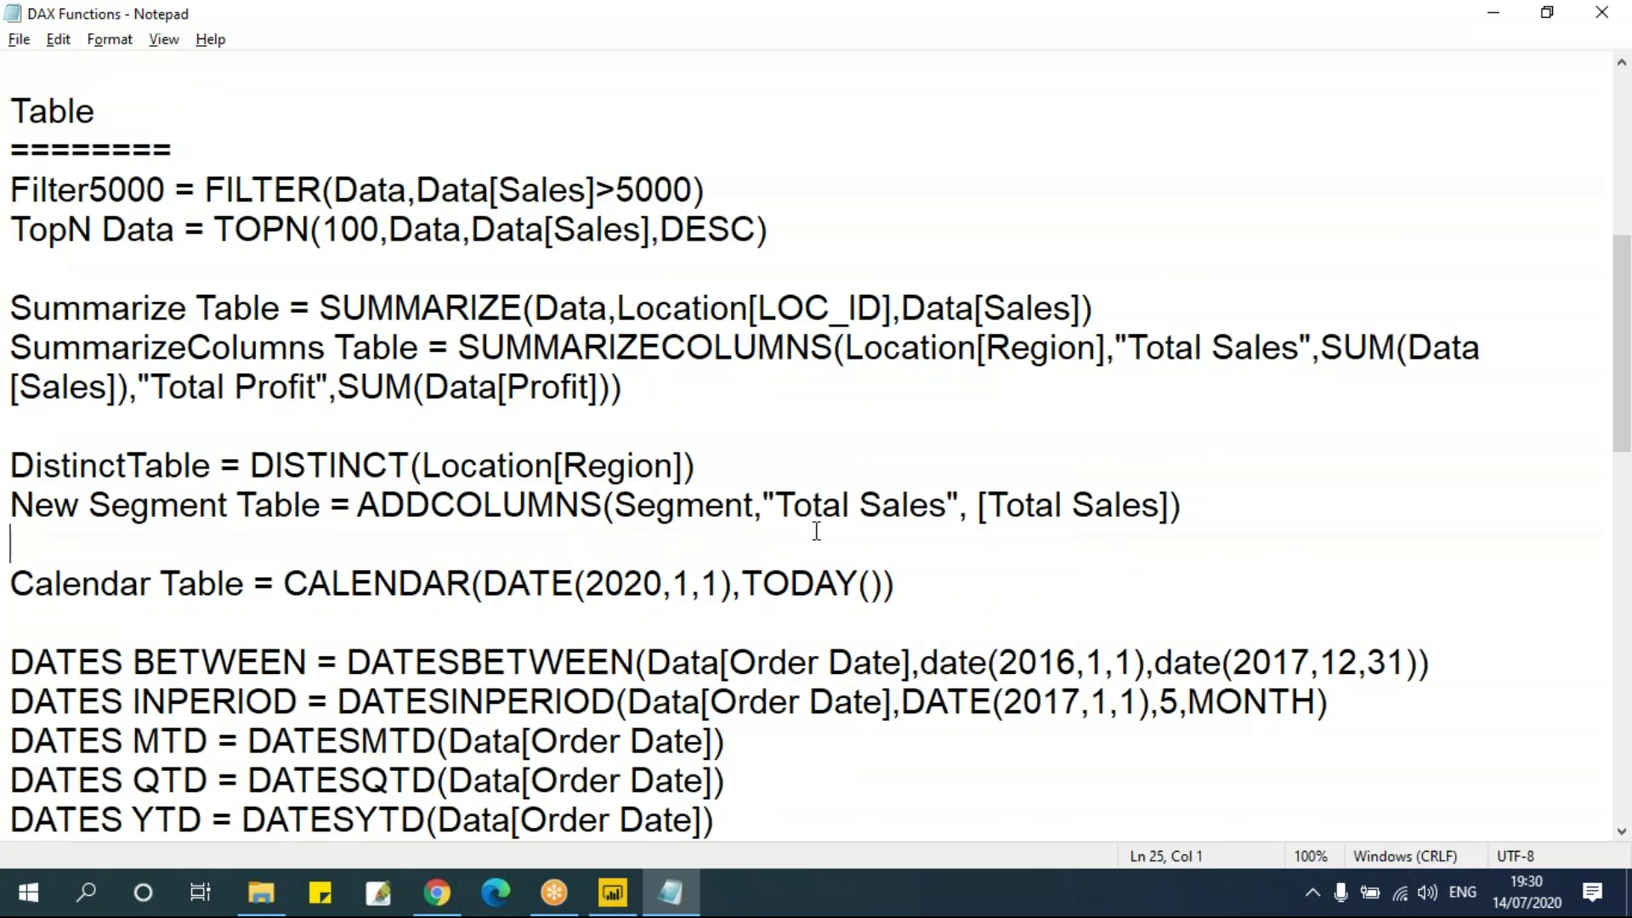
left_click(260, 229)
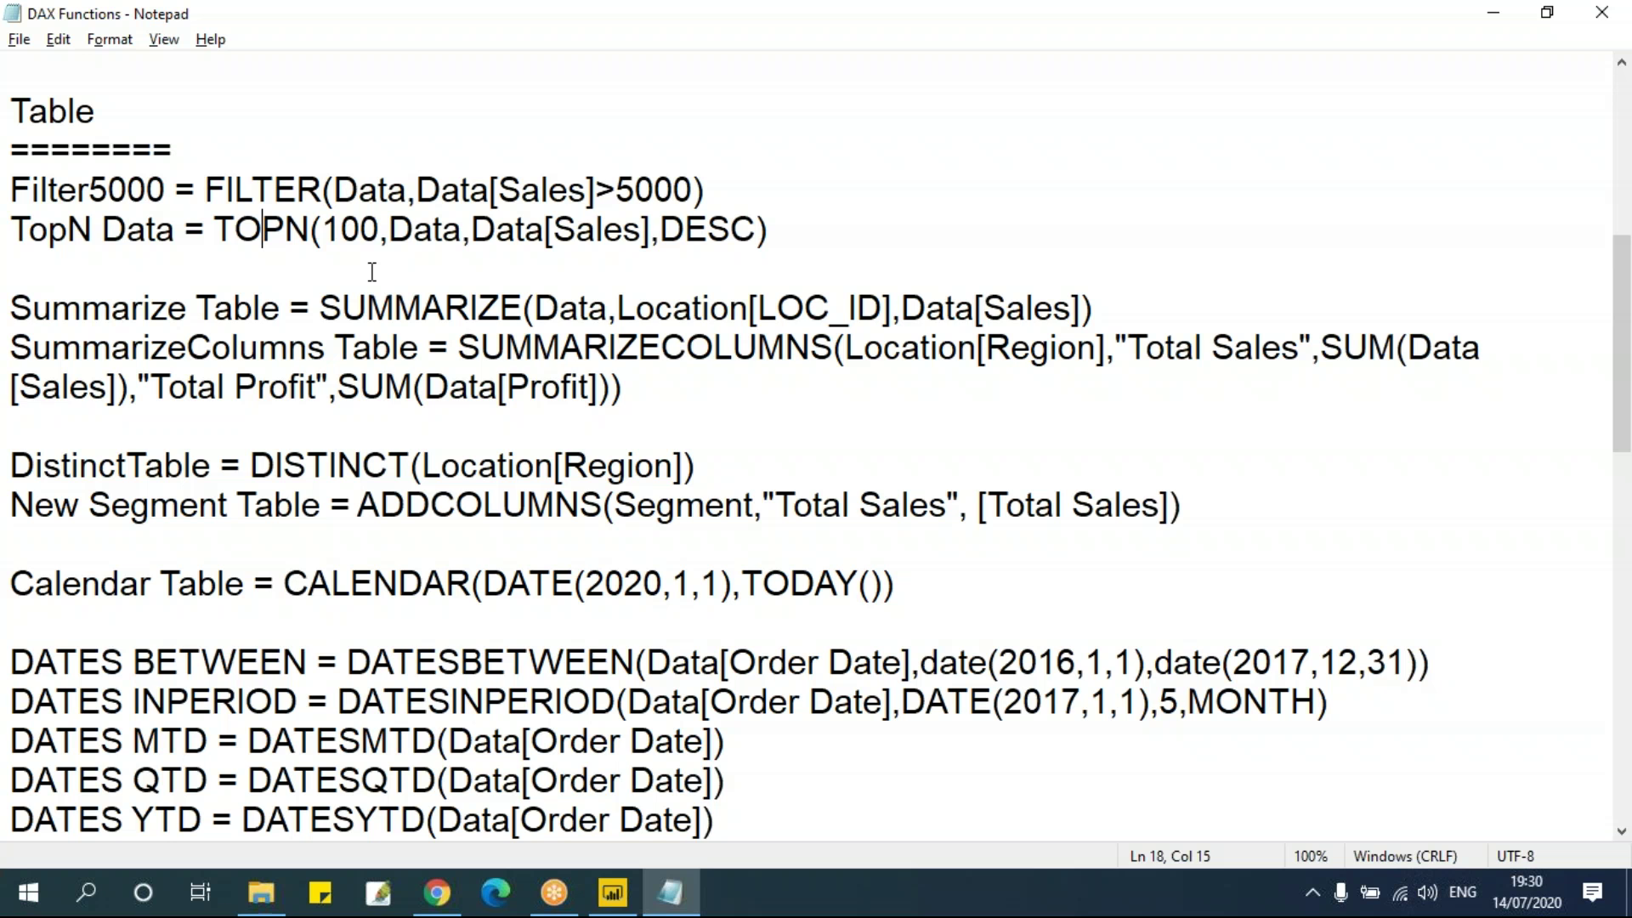
key("alt+Tab")
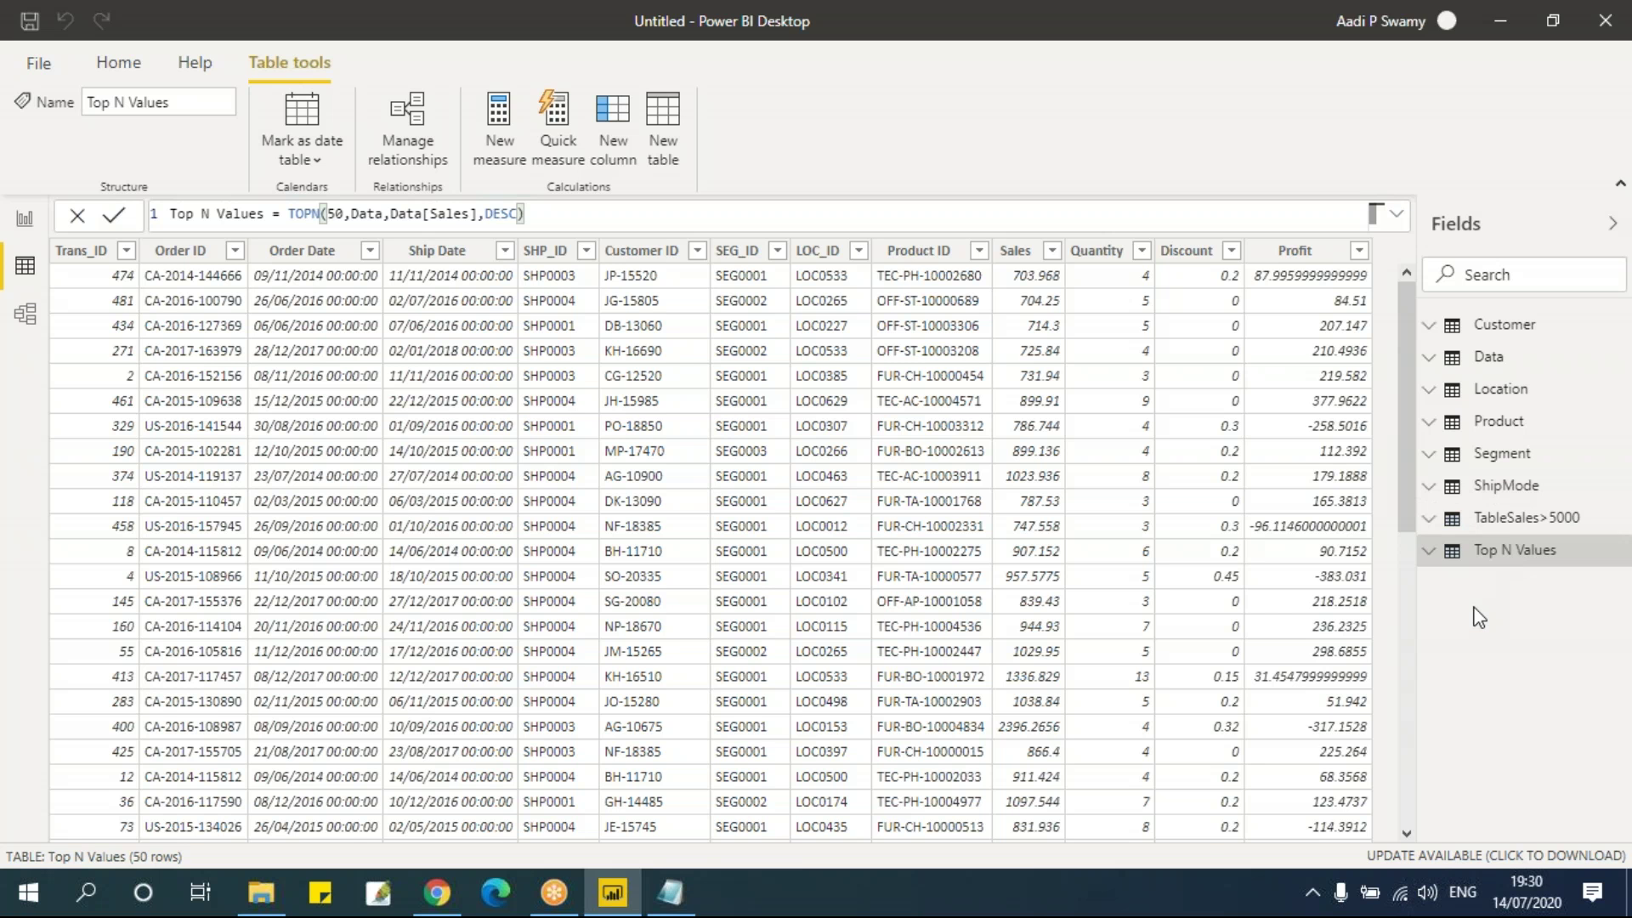
key("alt+Tab")
left_click(442, 319)
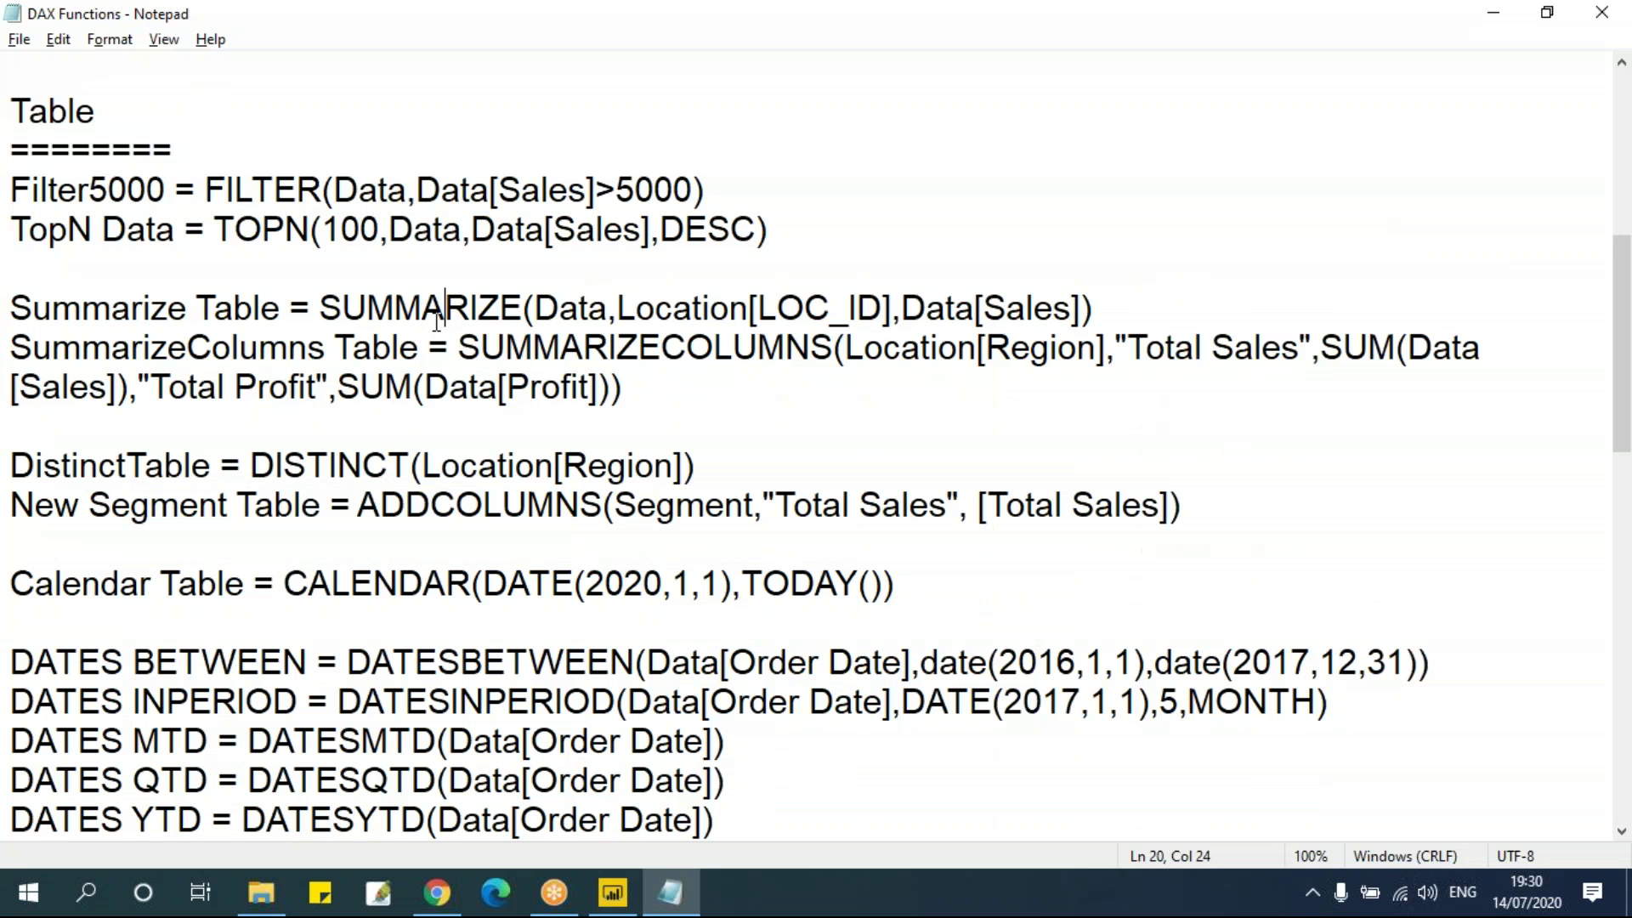
Step: Back in Power BI Desktop, create a calculated table named "Summarize table" and start its SUMMARIZE formula over the Data table
key("alt+Tab")
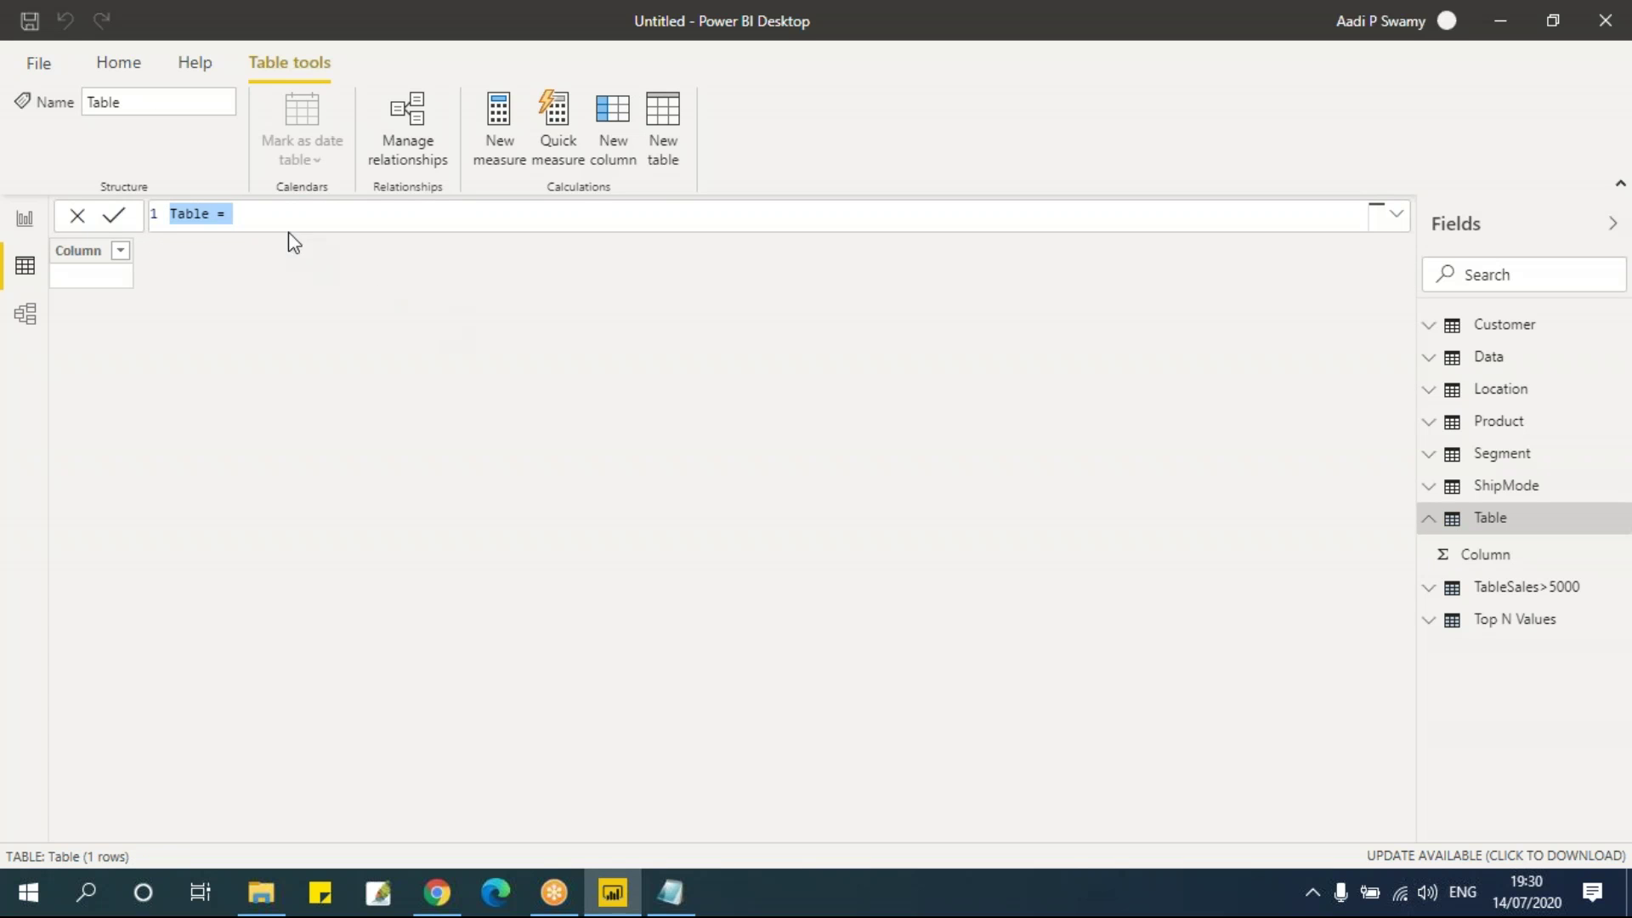
left_click(333, 223)
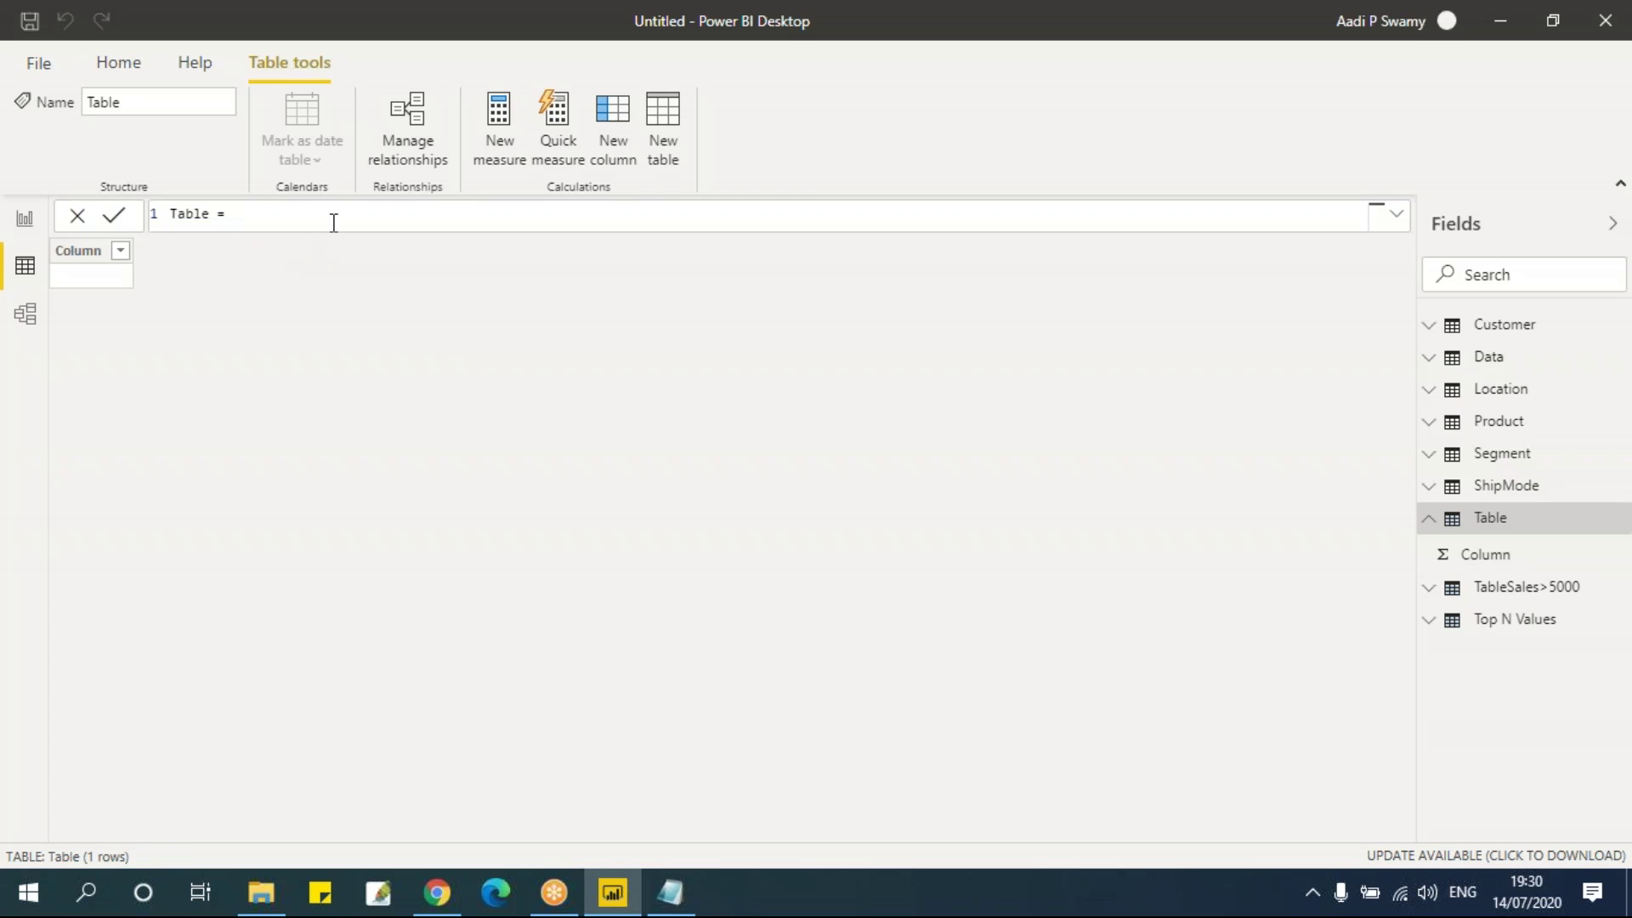
key("BackSpace")
key("BackSpace")
key("BackSpace")
key("BackSpace")
key("BackSpace")
key("BackSpace")
key("BackSpace")
key("BackSpace")
type("Summarize table = ")
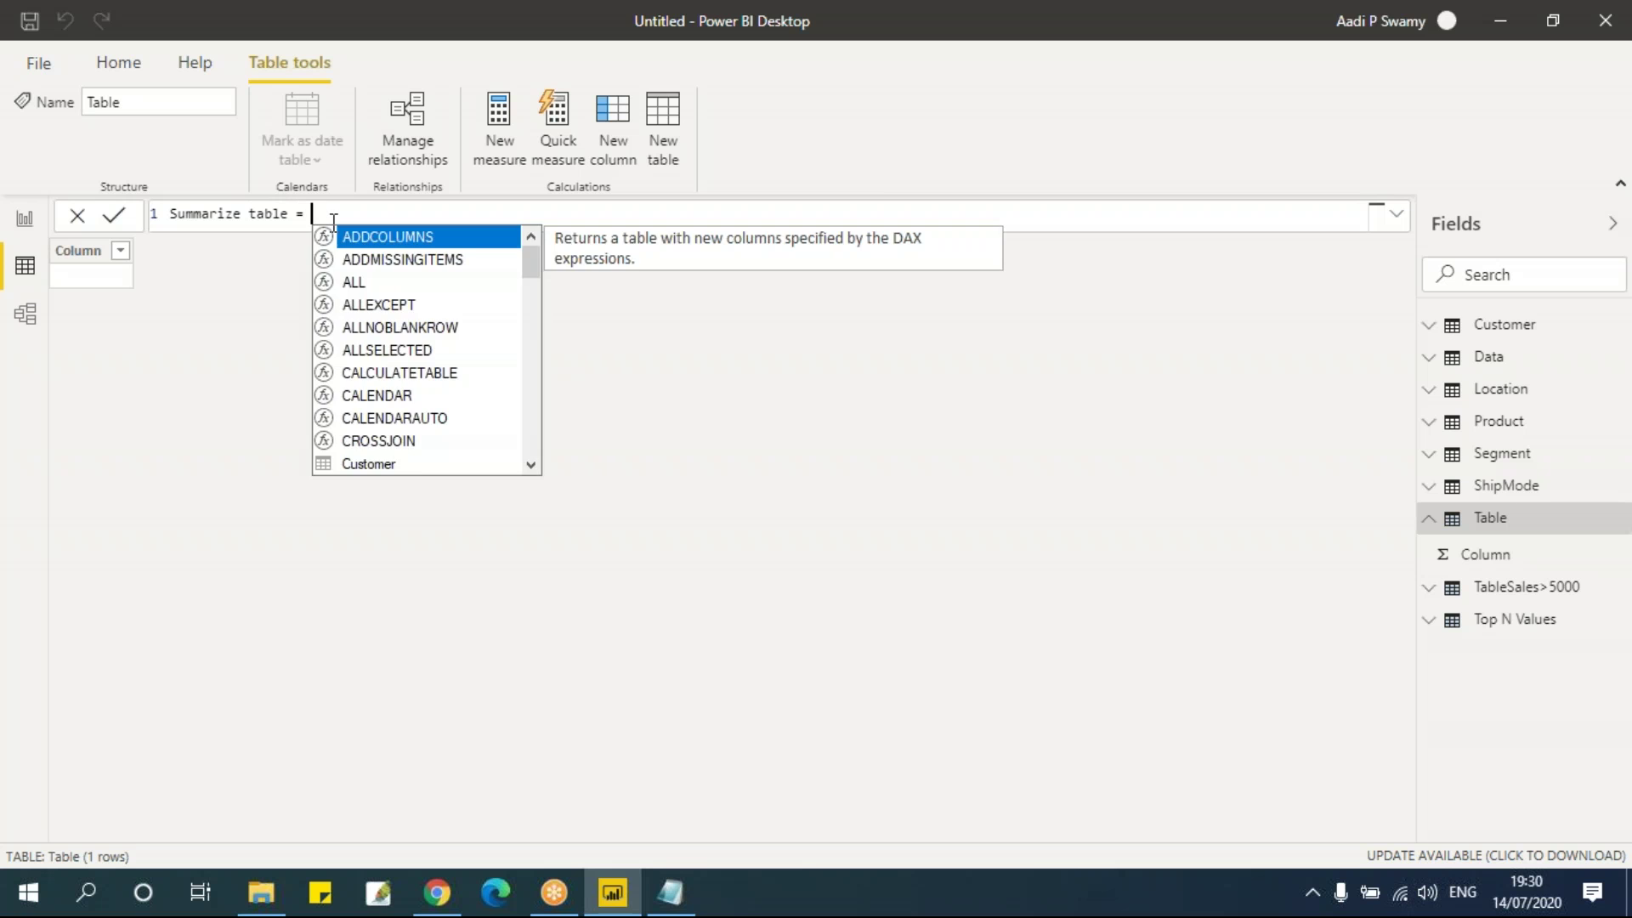
type("sum")
key("Tab")
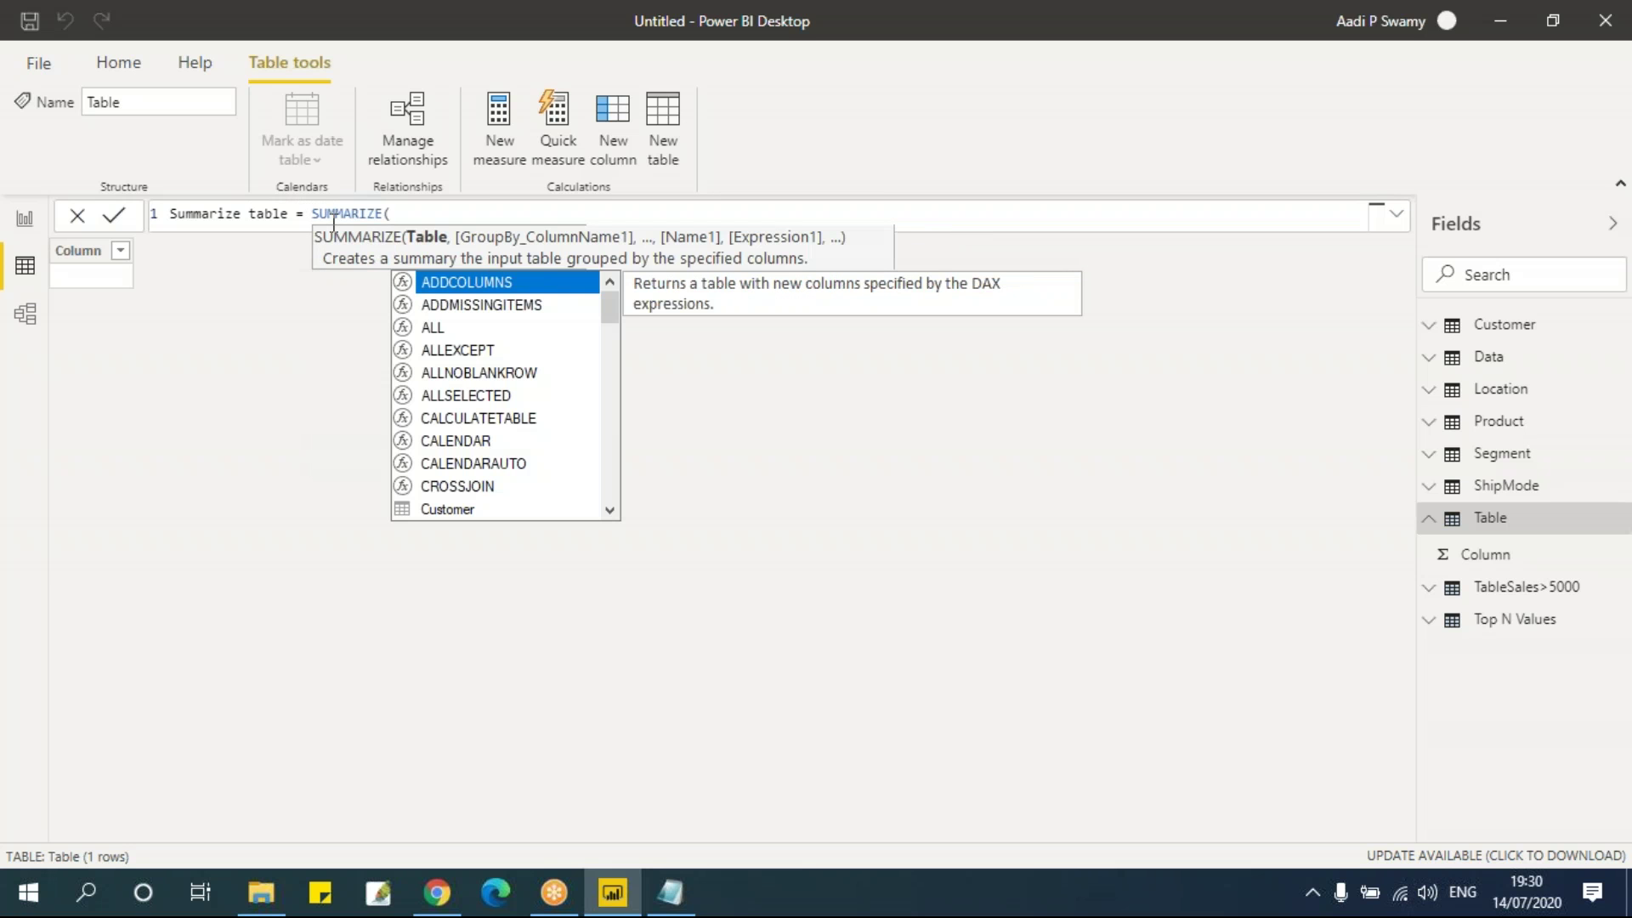
type("d")
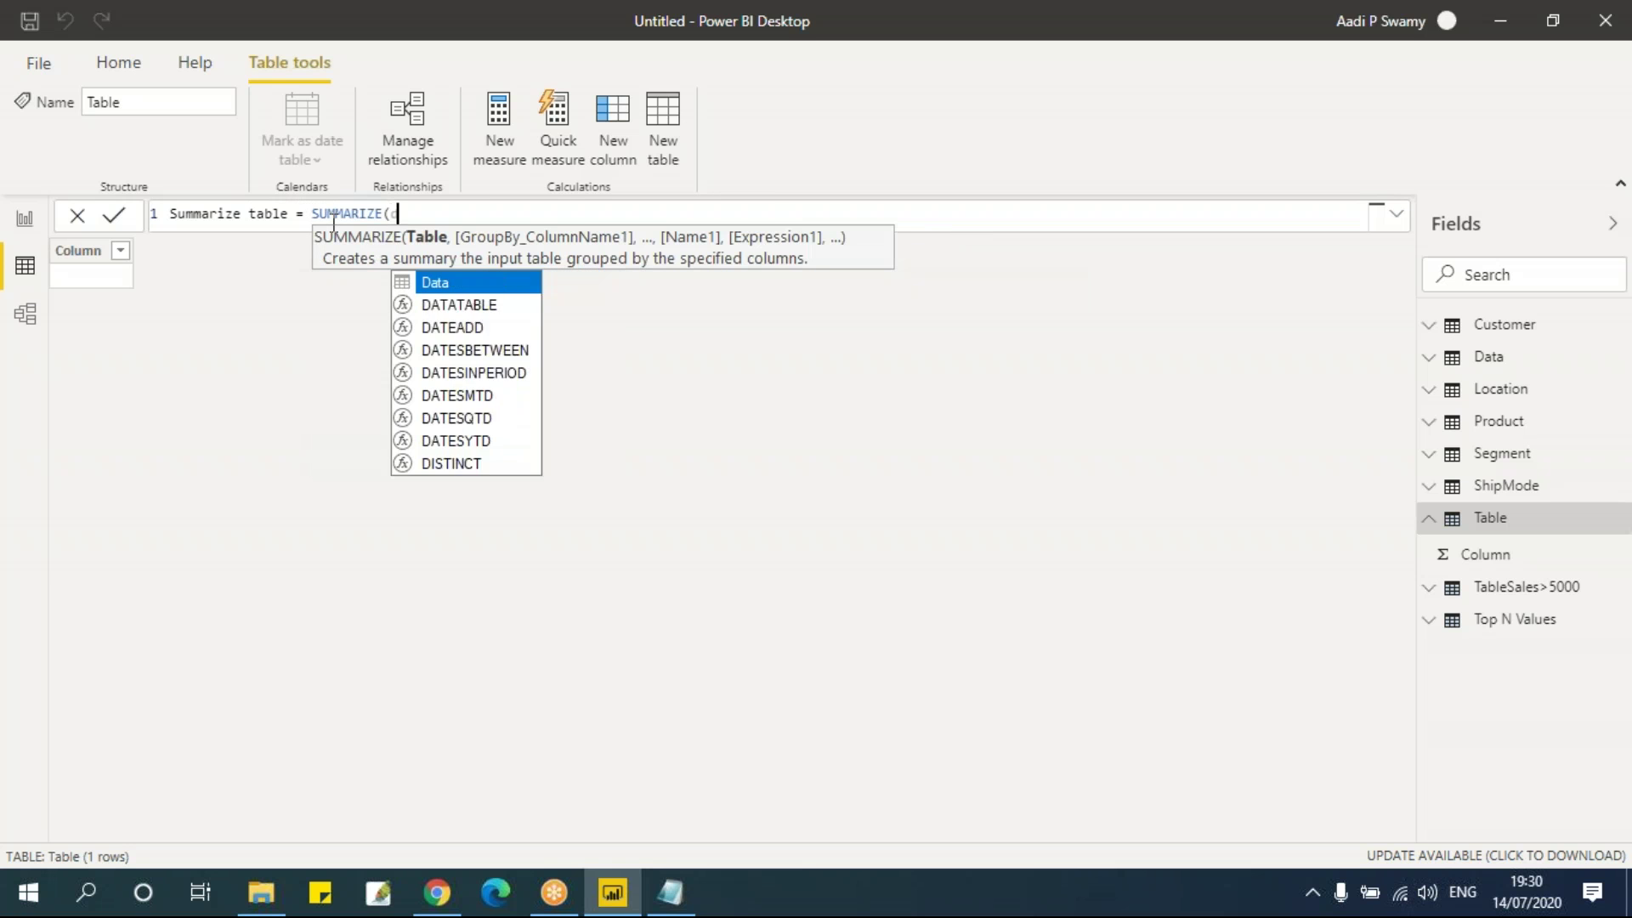
type("ata,")
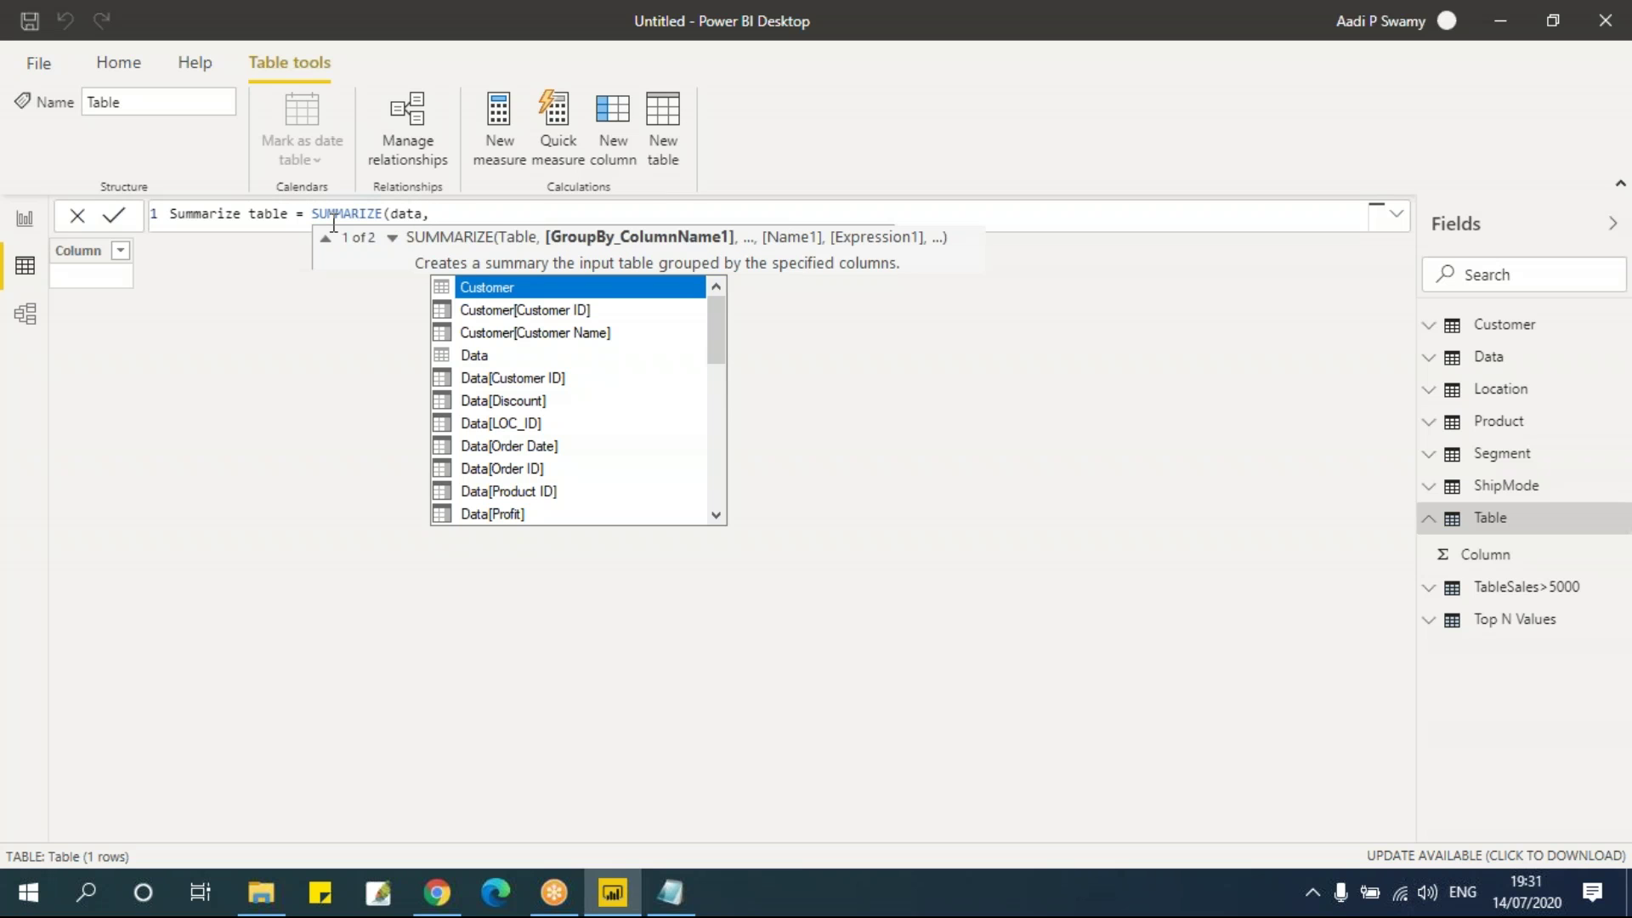
key("Down")
key("Down")
key("Down")
key("Down")
key("Down")
key("Down")
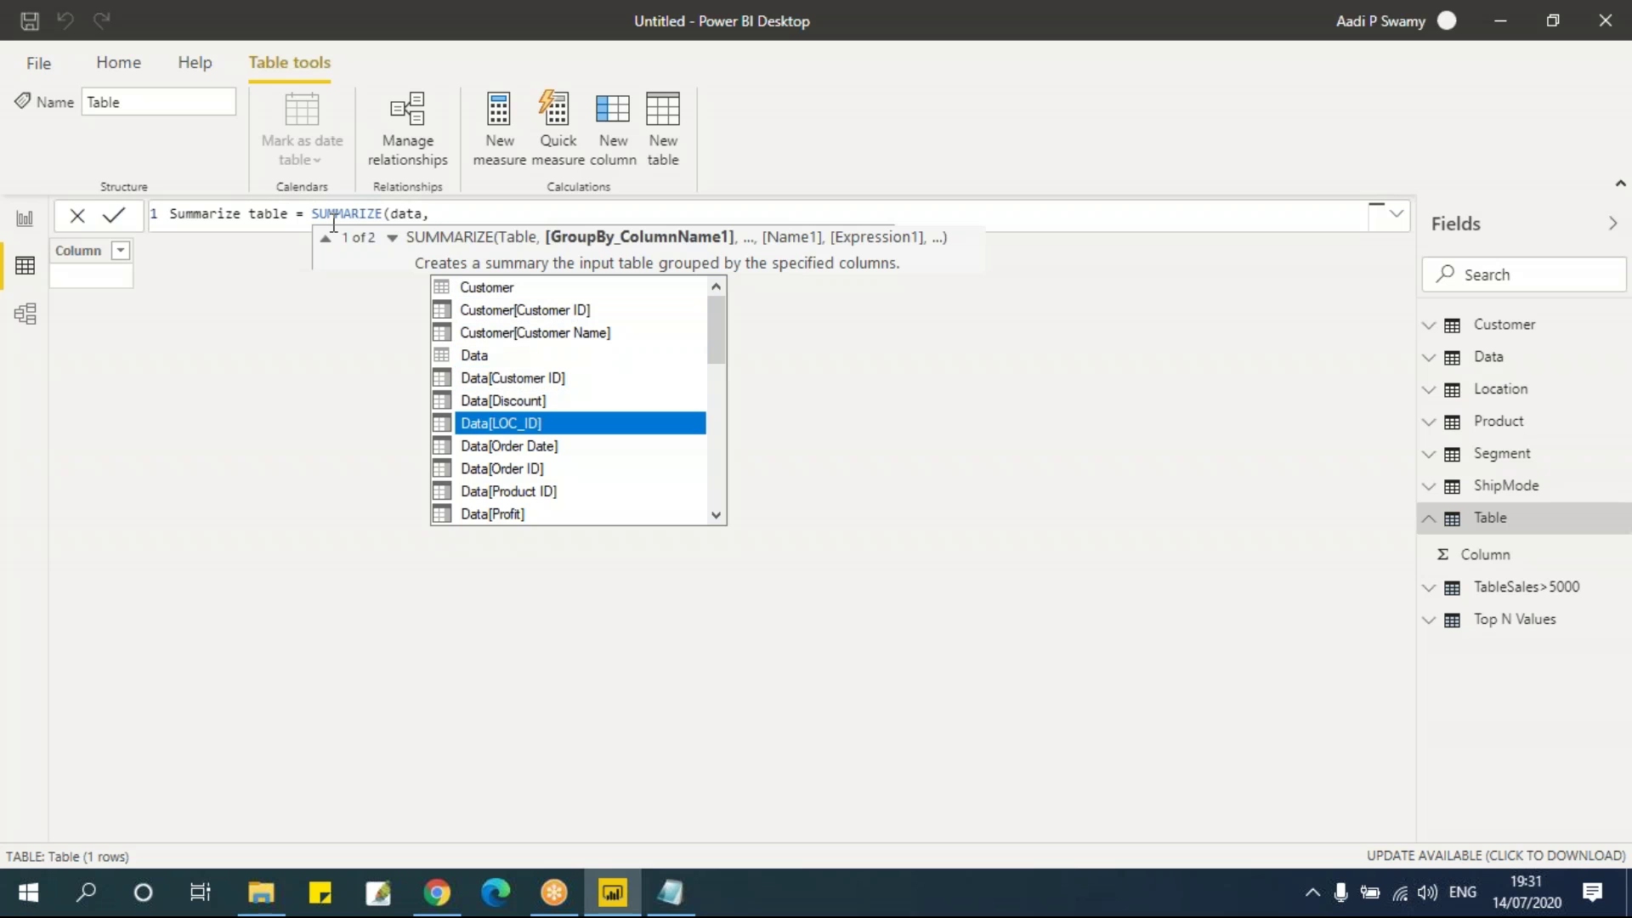
key("Tab")
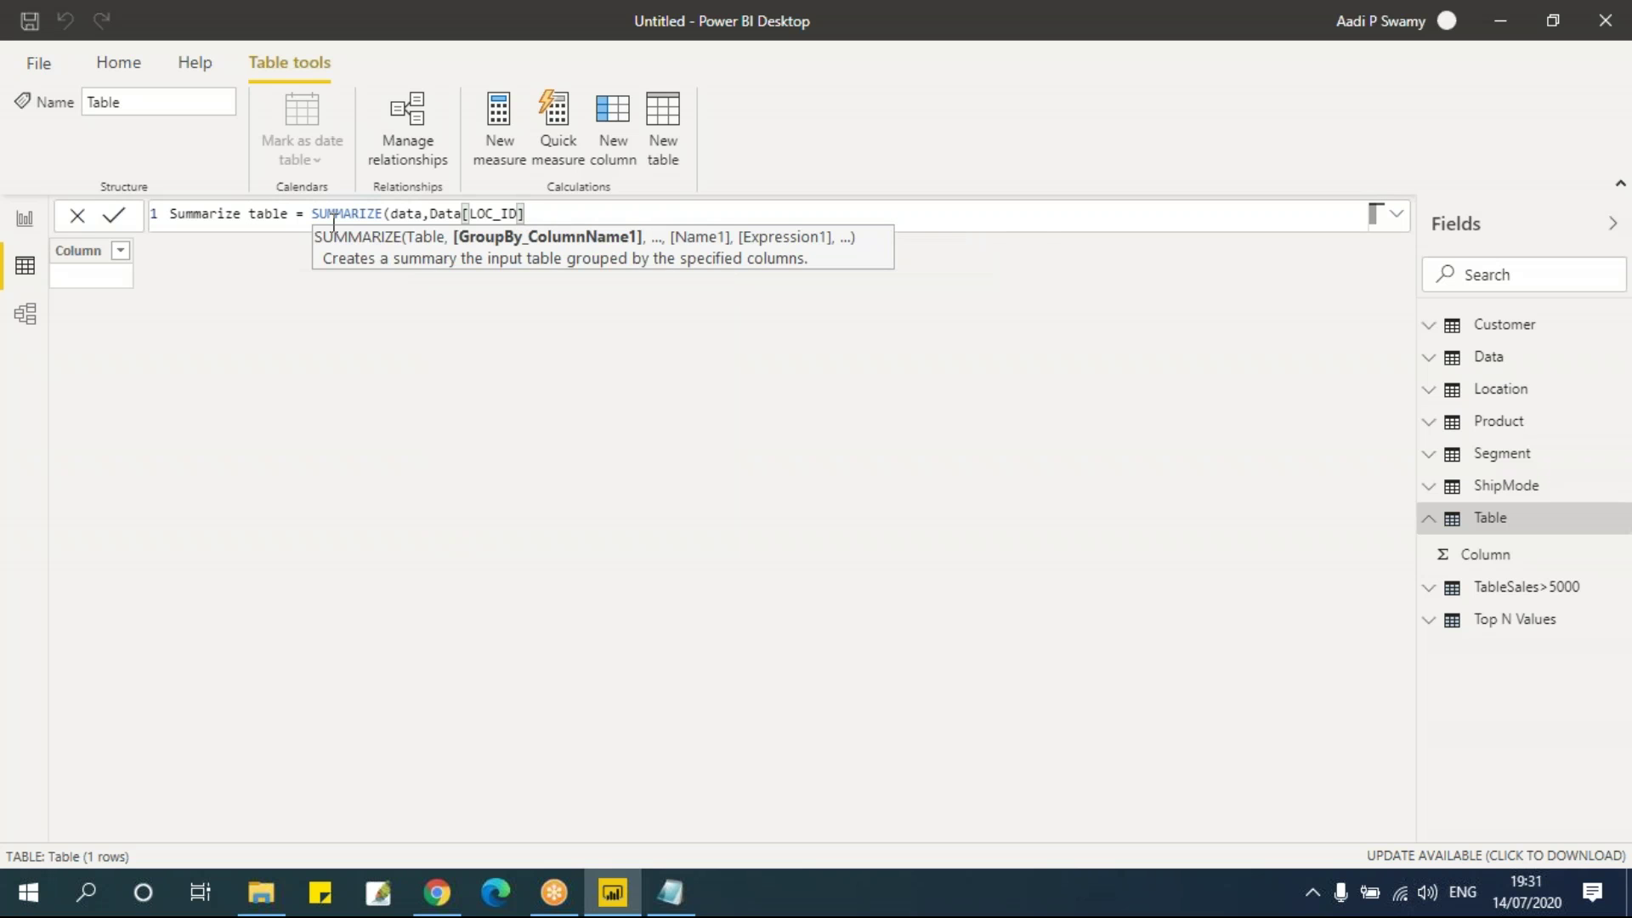
type(",")
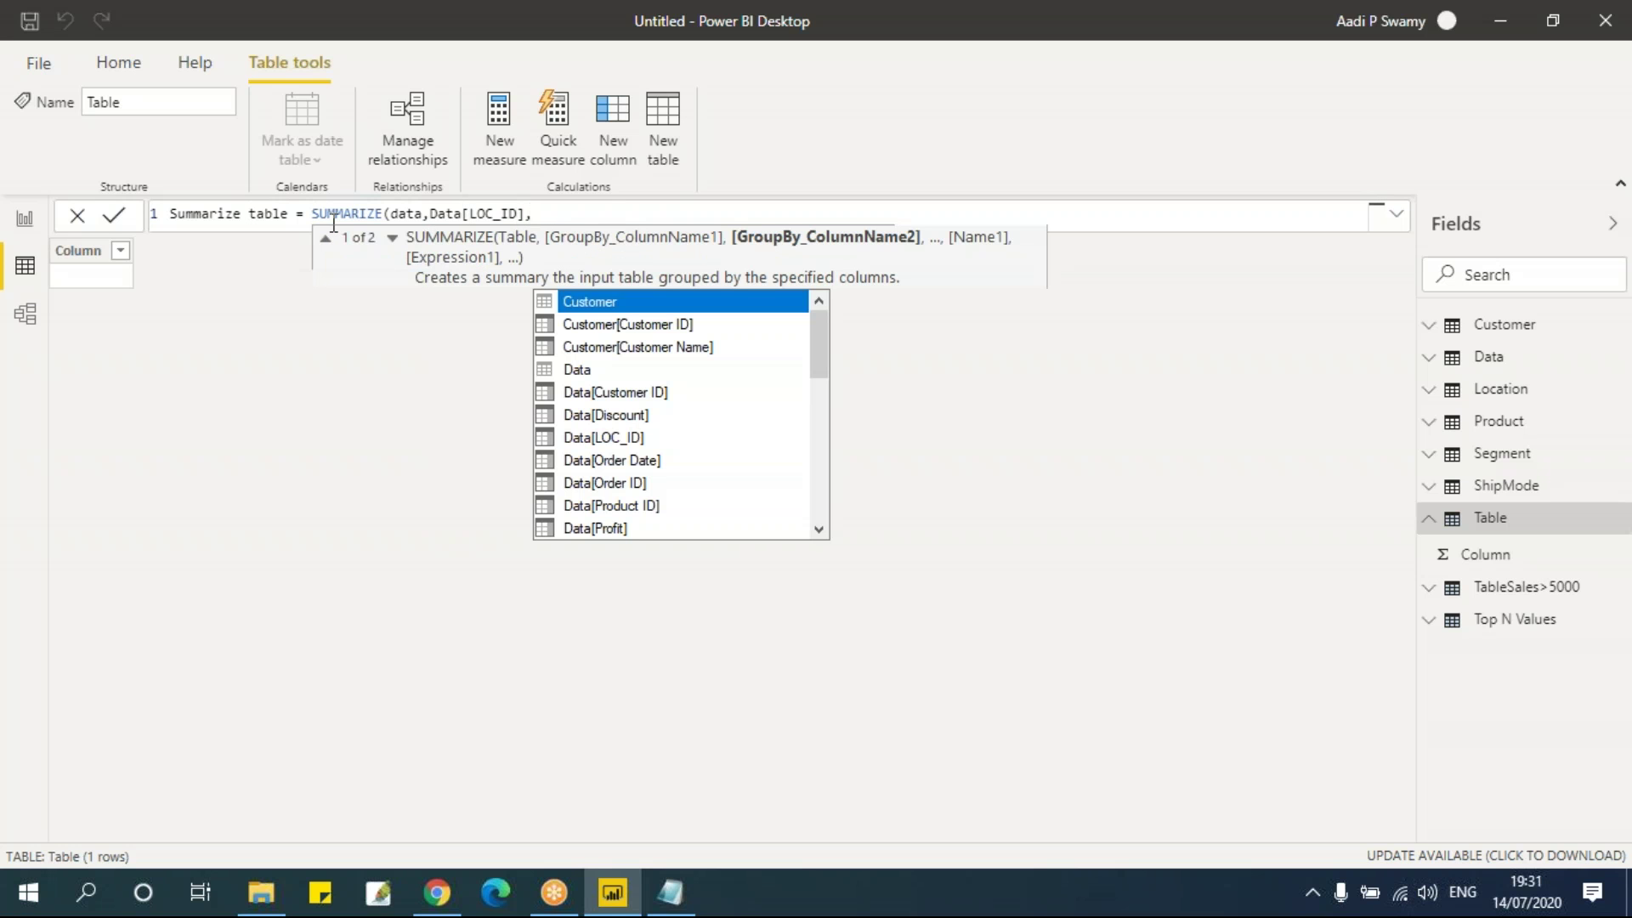
key("BackSpace")
key("BackSpace")
key("BackSpace")
key("BackSpace")
key("BackSpace")
key("BackSpace")
key("BackSpace")
key("BackSpace")
key("BackSpace")
key("BackSpace")
key("BackSpace")
key("BackSpace")
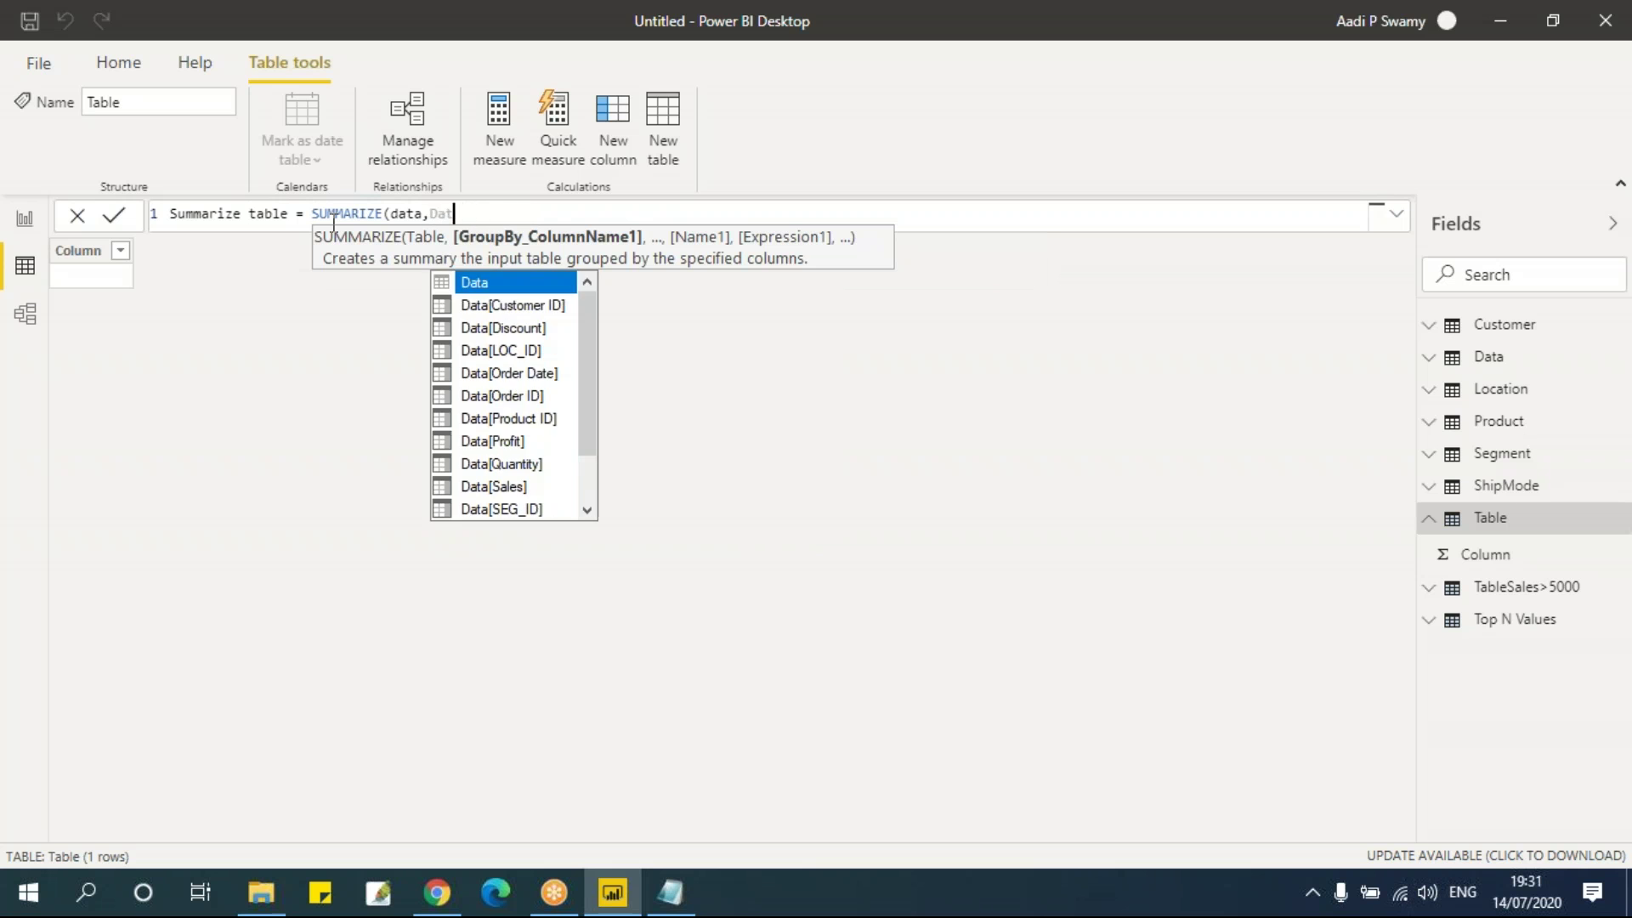
key("BackSpace")
Step: Enter Location[Region] as the first grouping column of the SUMMARIZE formula
type("reg")
key("Tab")
type(",")
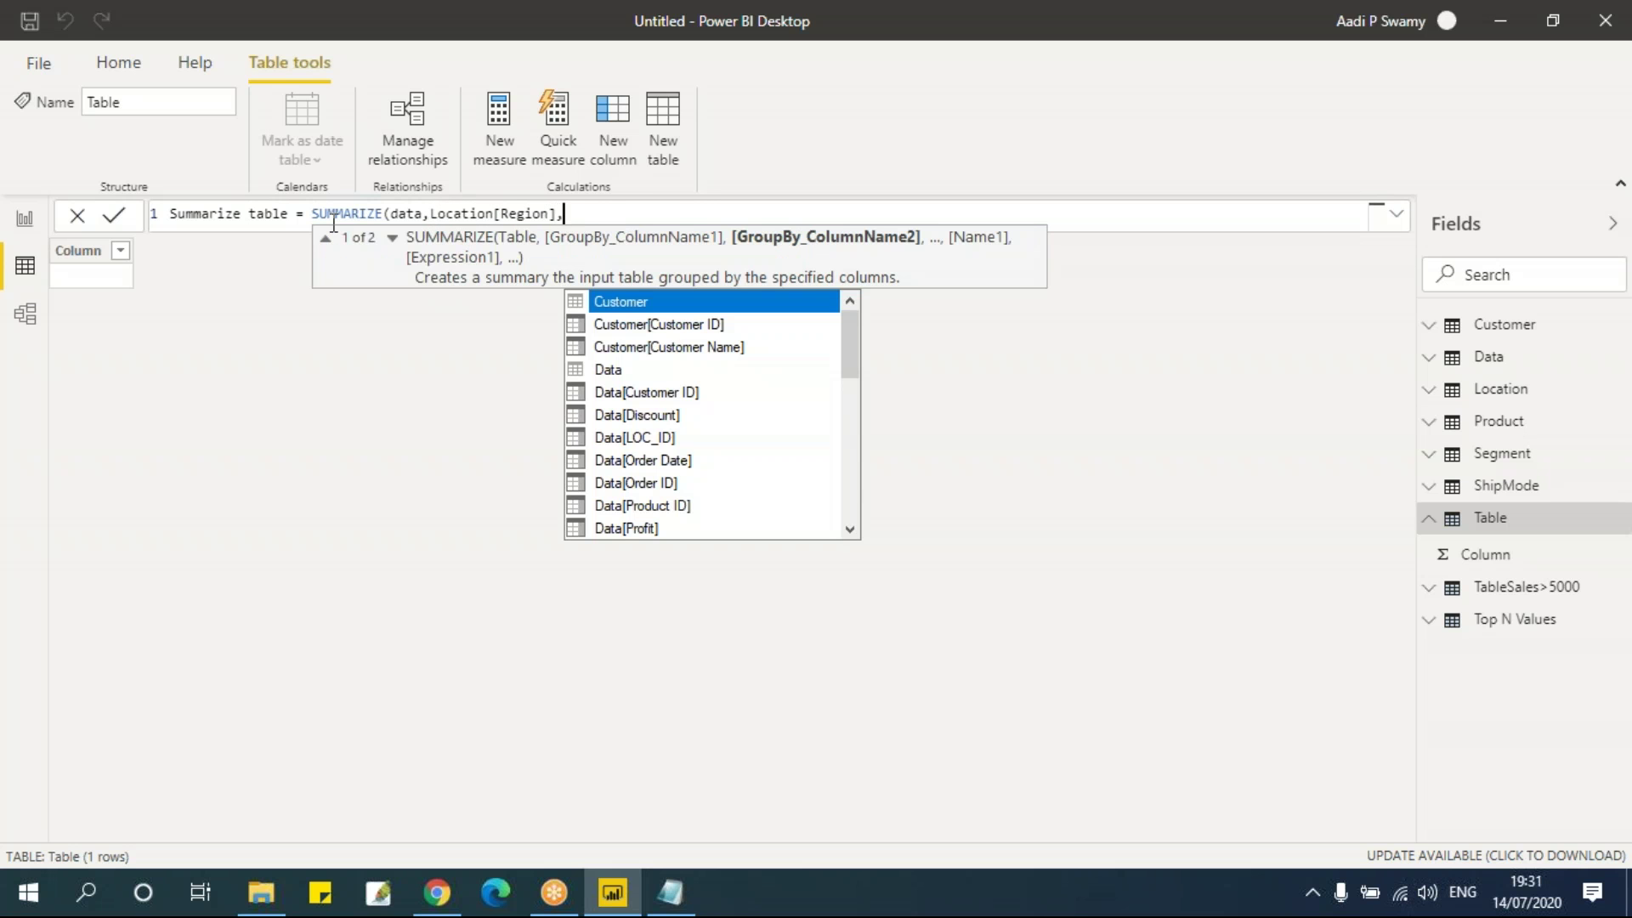
type("shi")
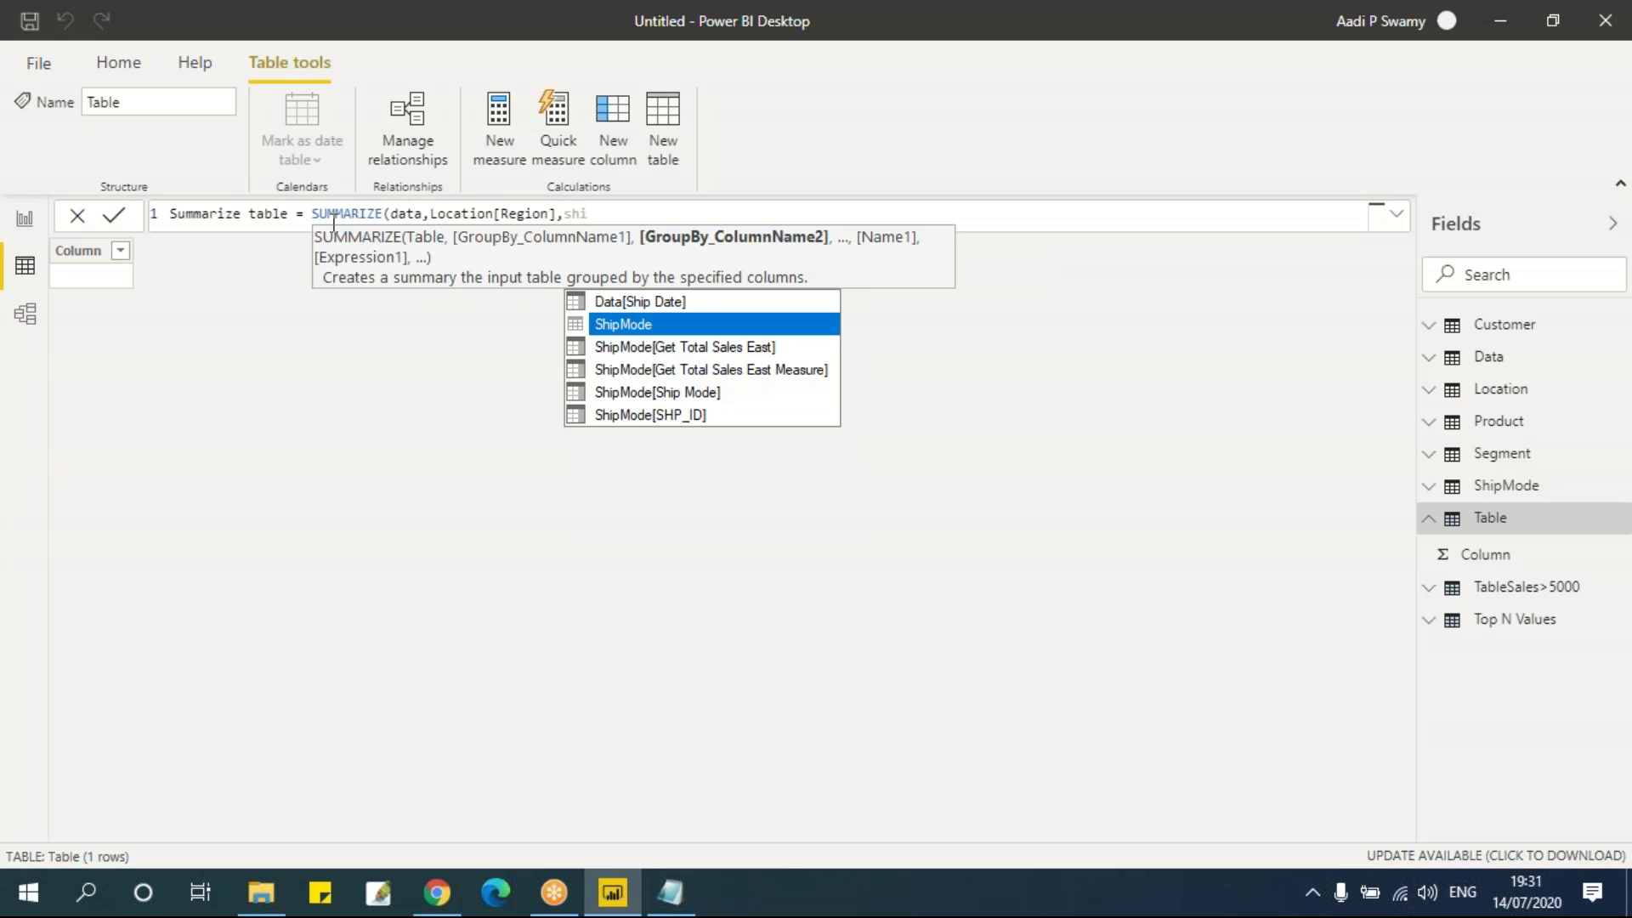
key("BackSpace")
key("BackSpace")
key("BackSpace")
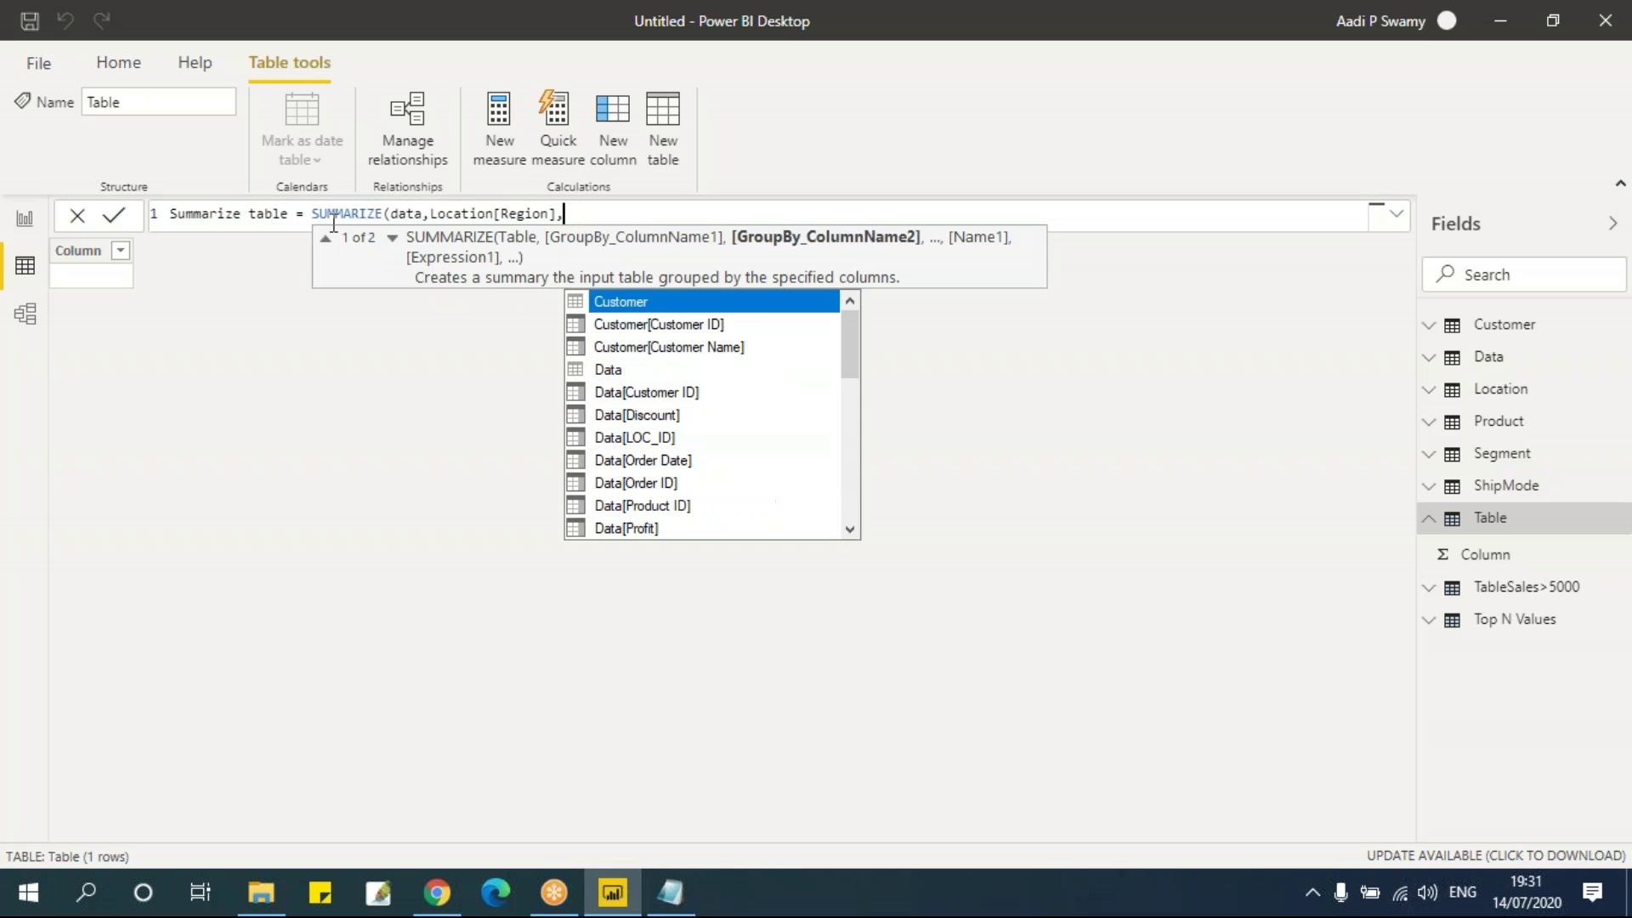
Step: Add Data[Sales] as the second grouping column, commit the formula and display the Summarize table
type("sa")
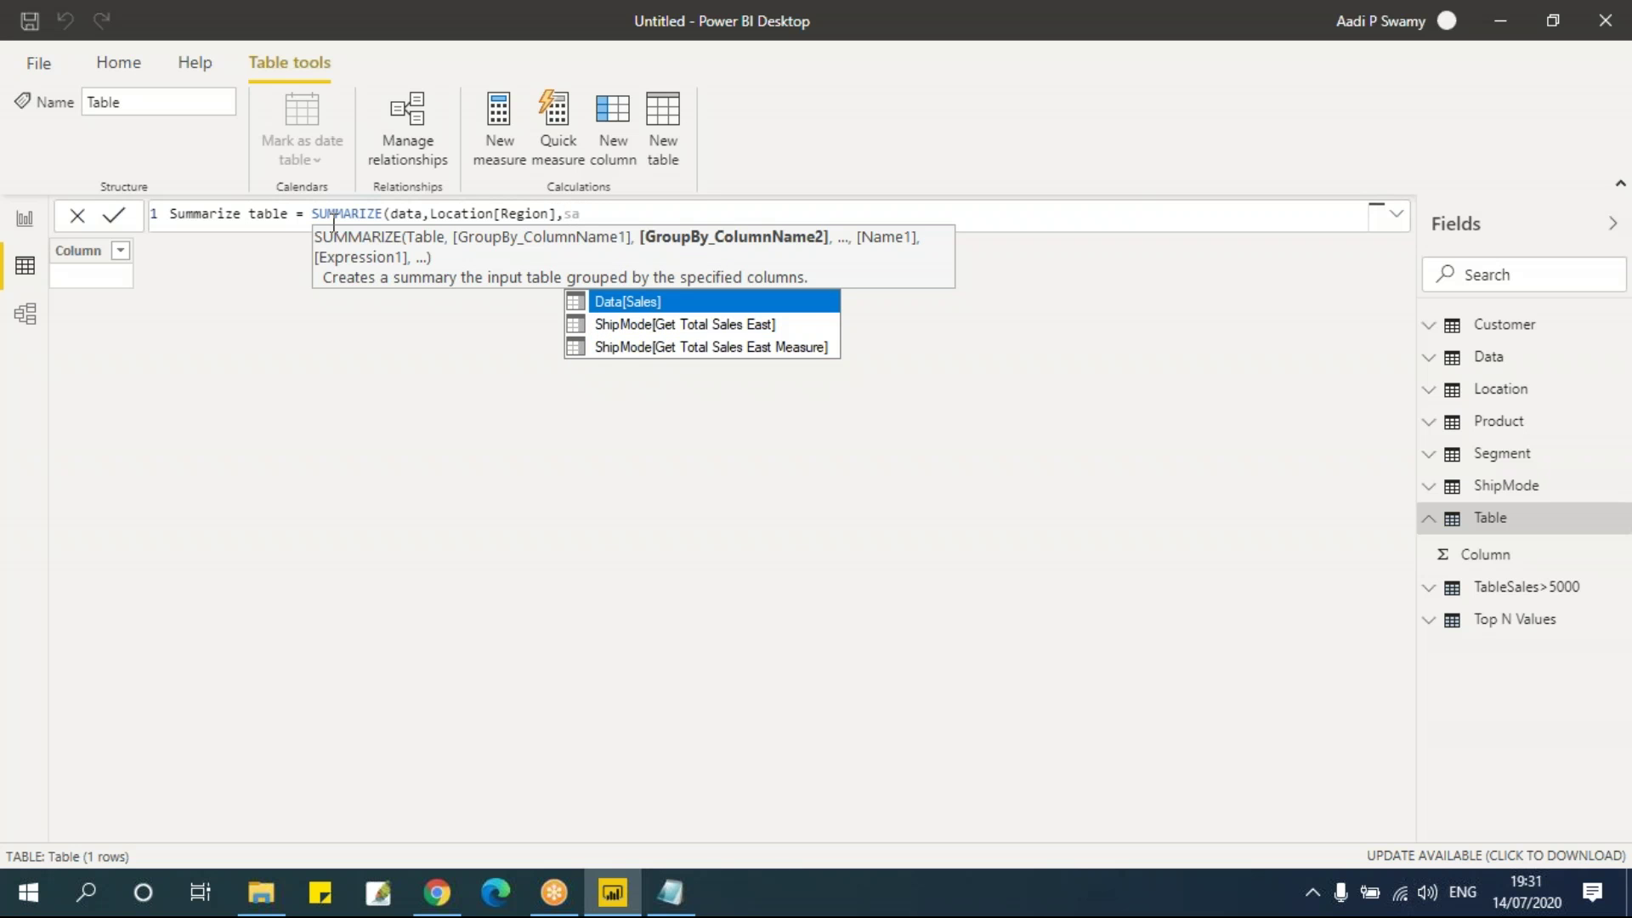
key("Tab")
type(")")
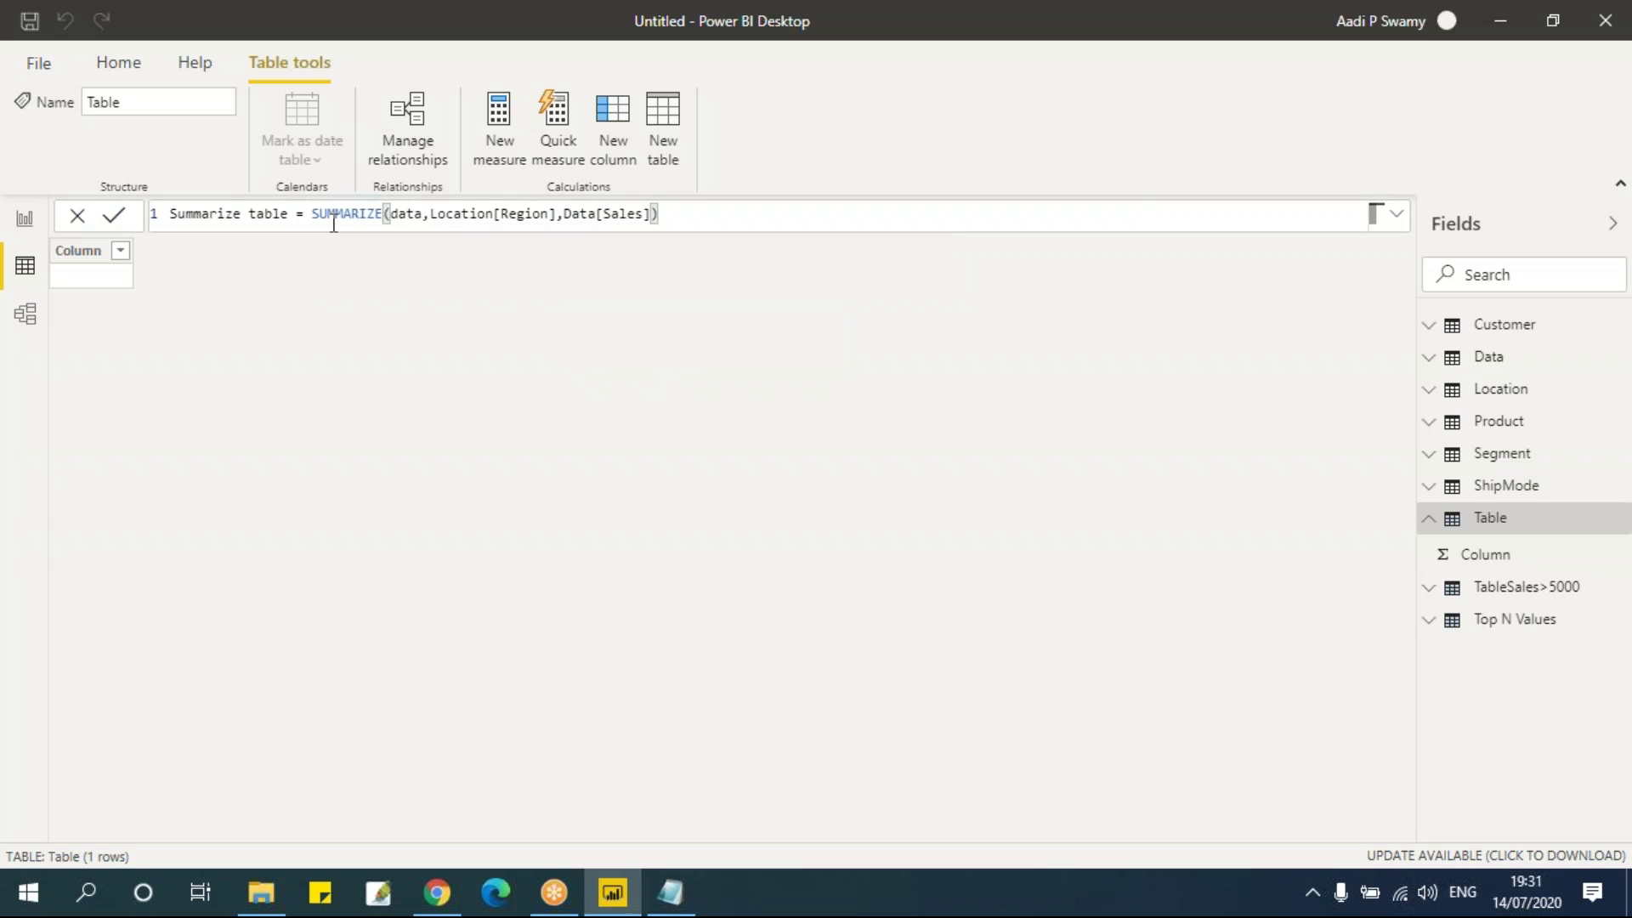
key("Return")
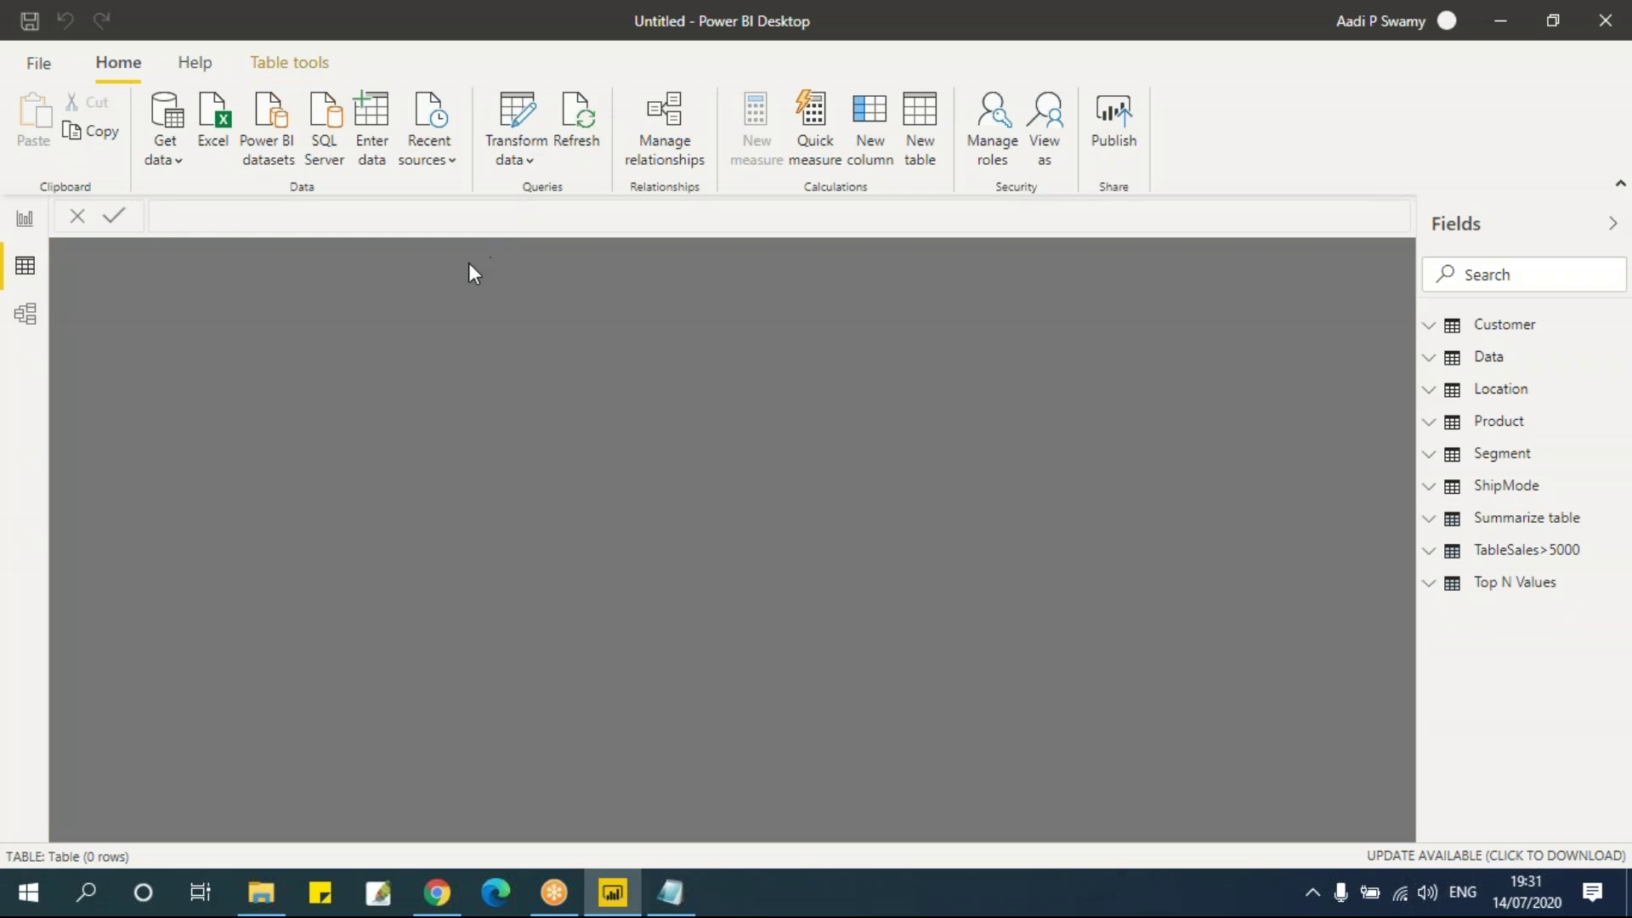
left_click(1554, 520)
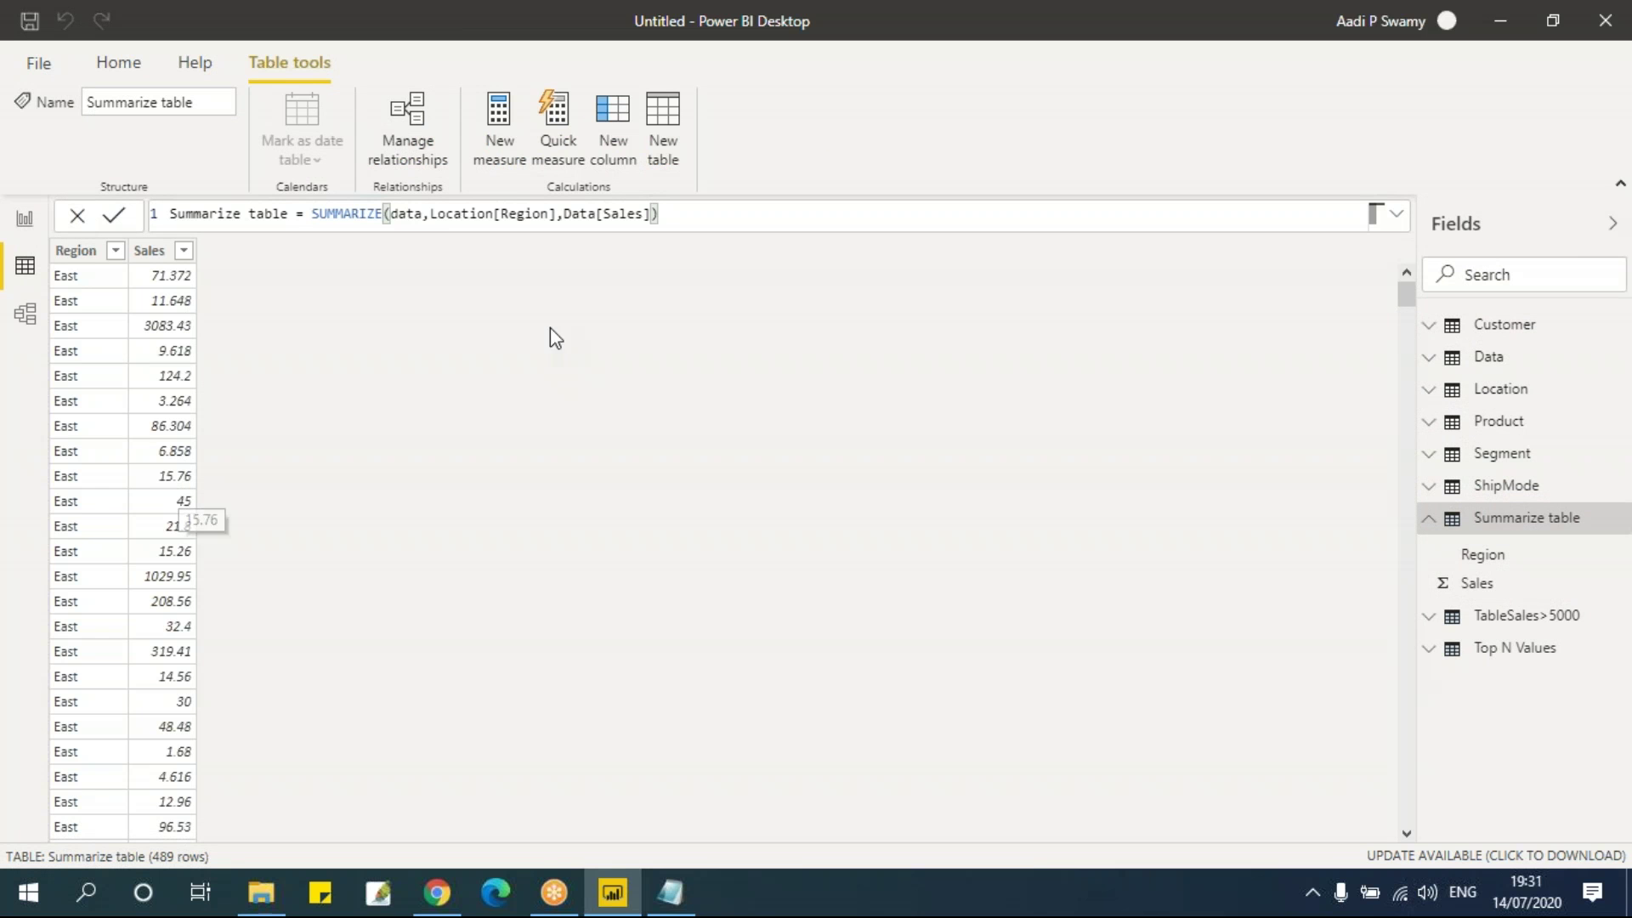
Step: Reopen the SUMMARIZE formula for another grouping argument after Data[Sales]
type(")")
key("Left")
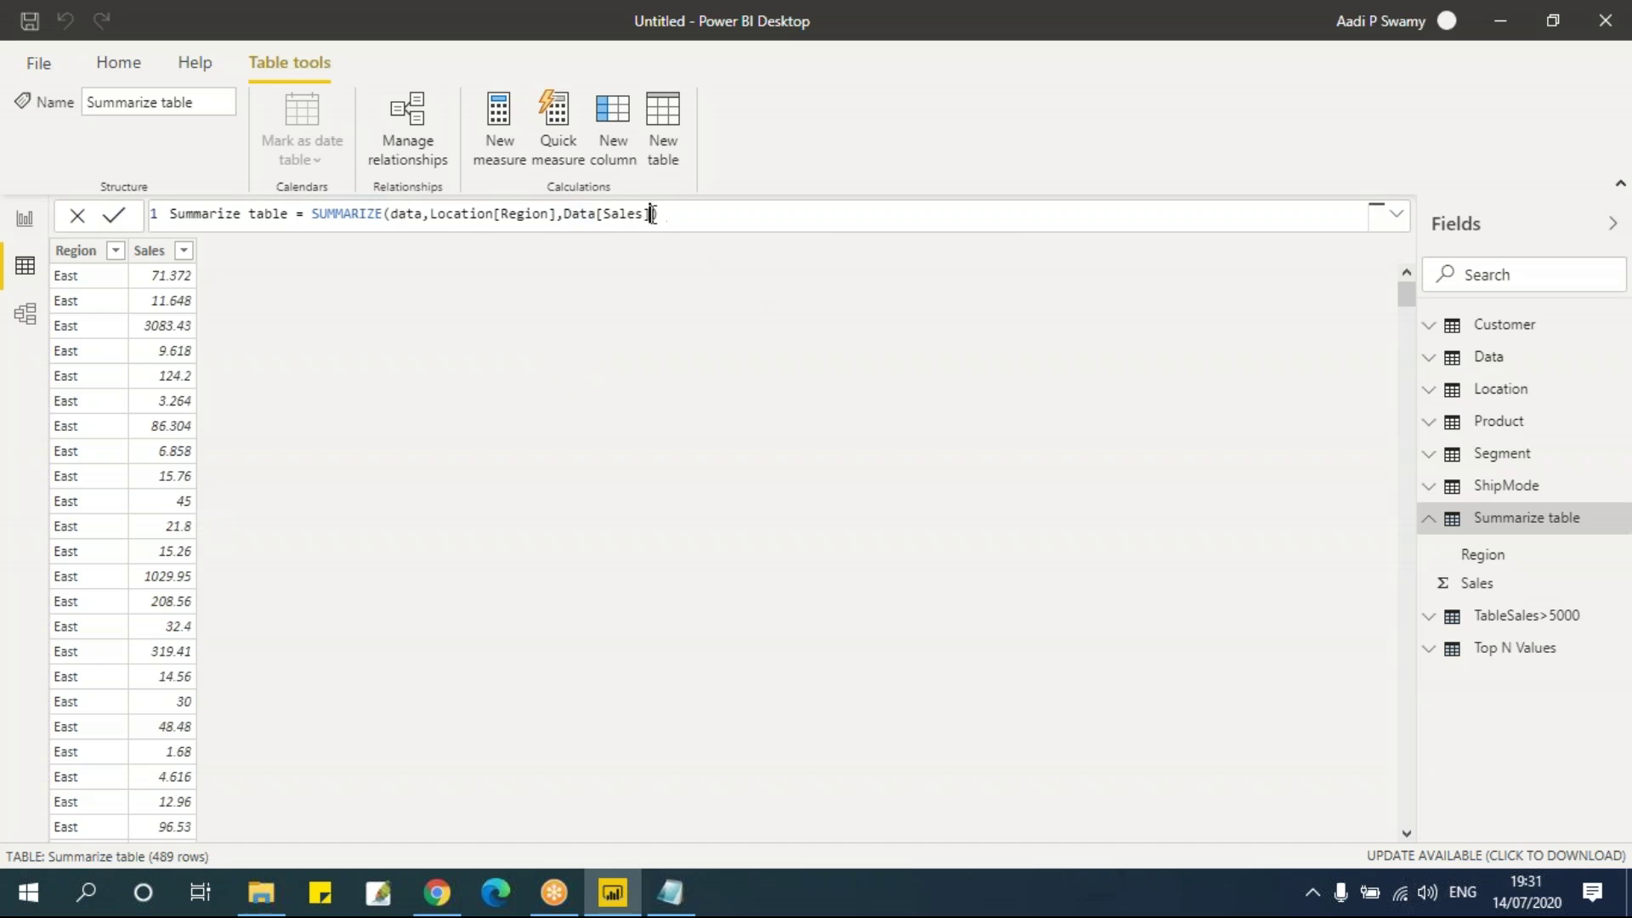
type(",")
type("ship")
type("m")
type("ode")
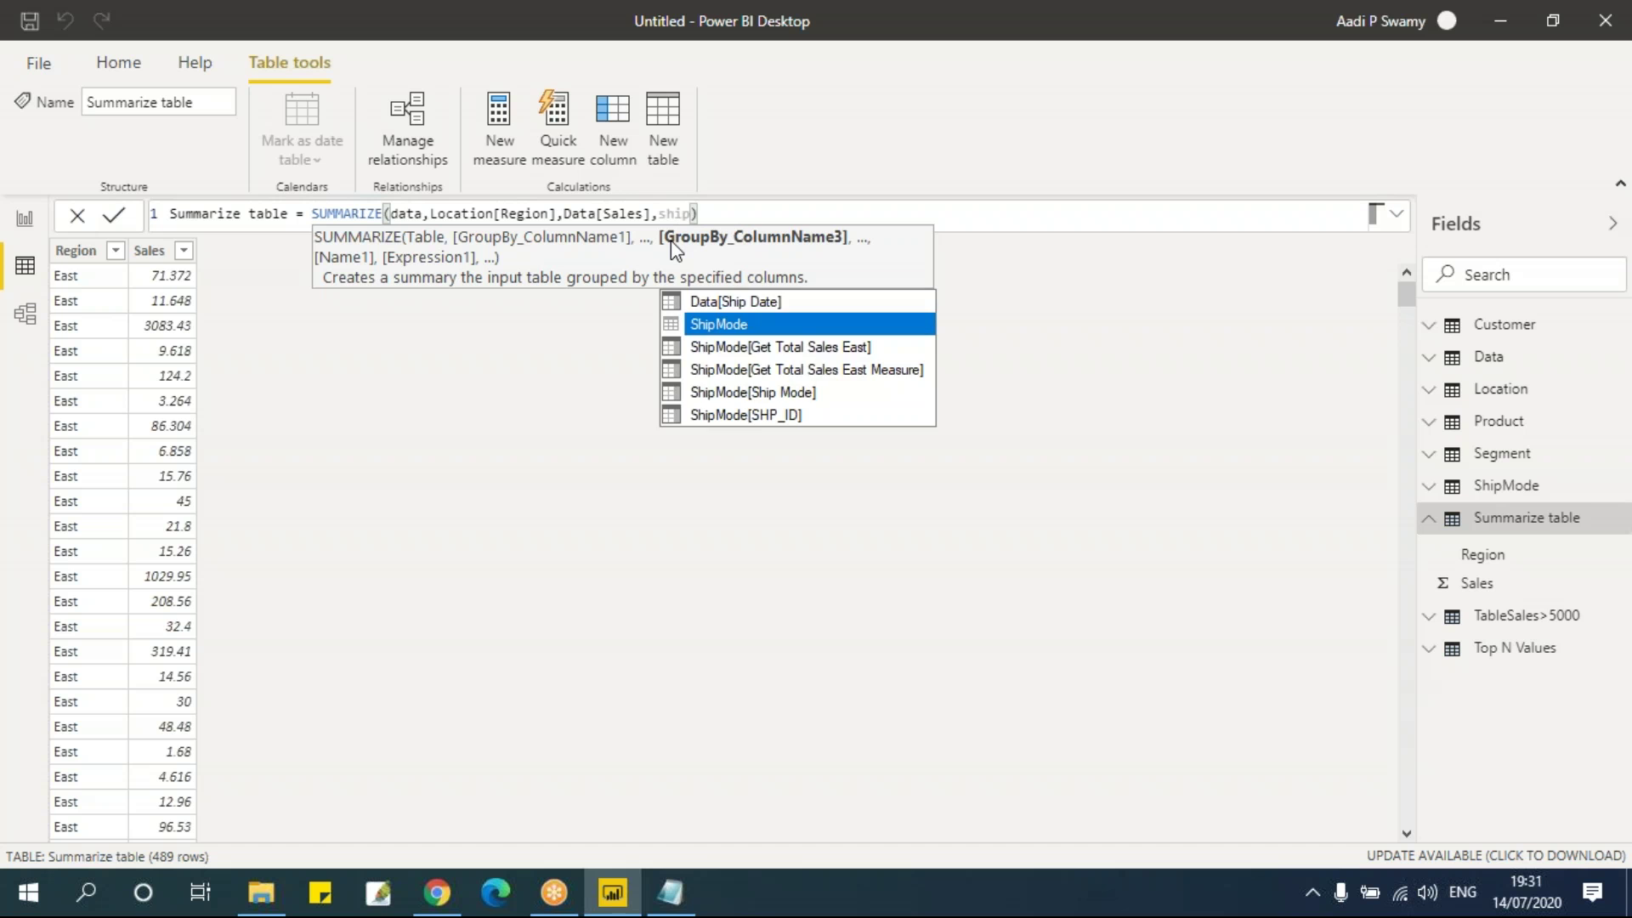
key("BackSpace")
key("BackSpace")
key("BackSpace")
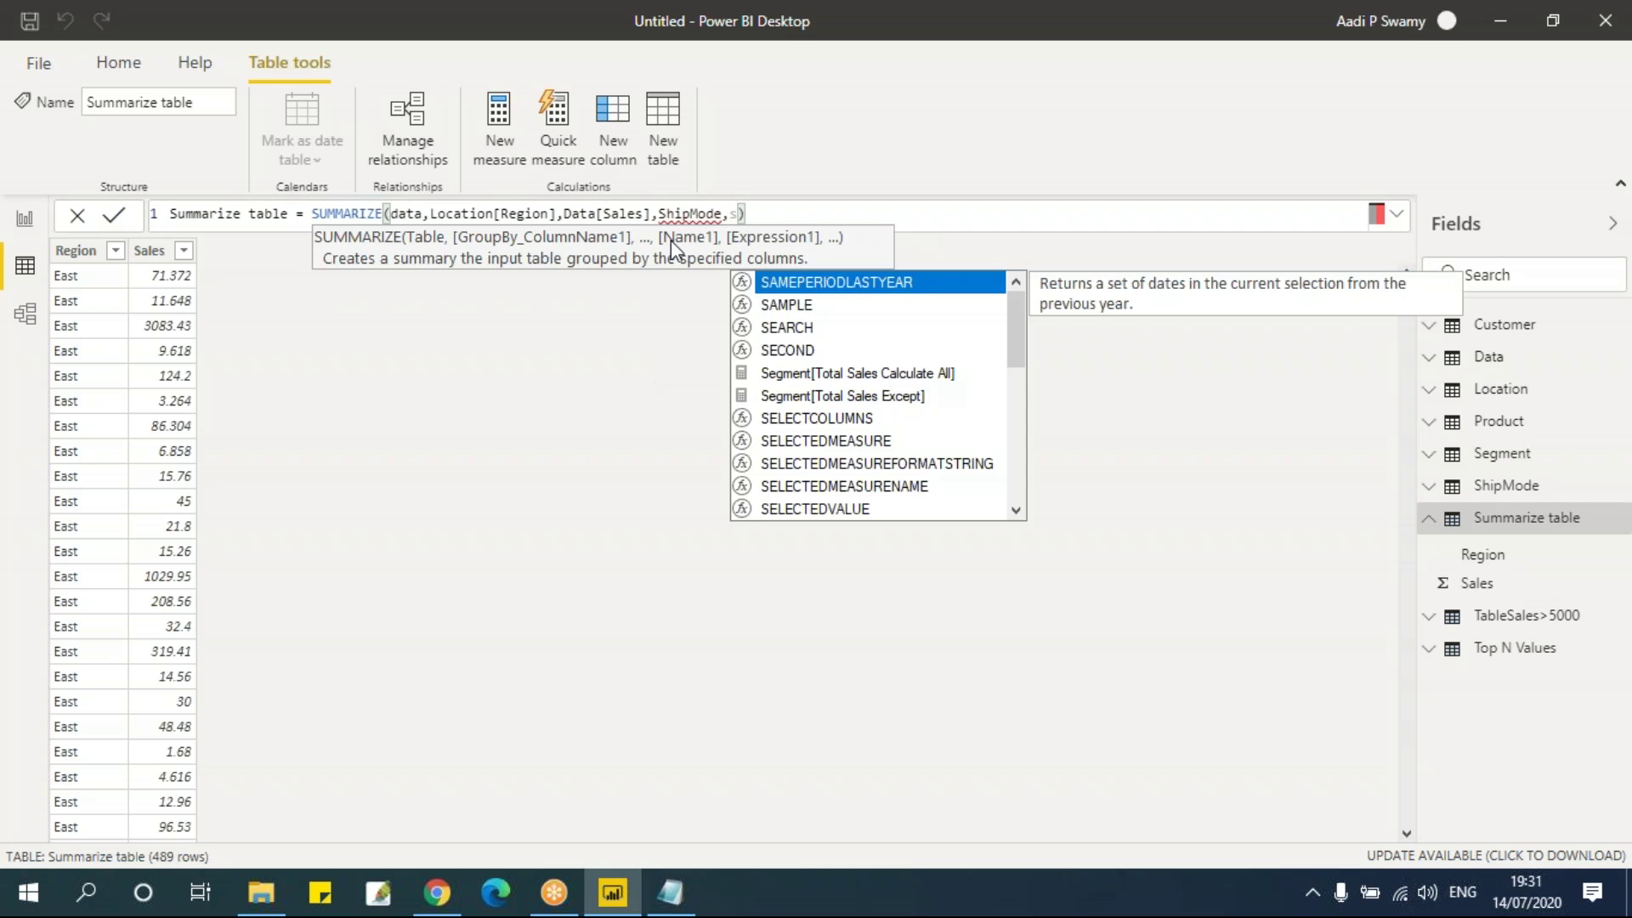
key("BackSpace")
key("BackSpace")
key("BackSpace")
key("BackSpace")
key("BackSpace")
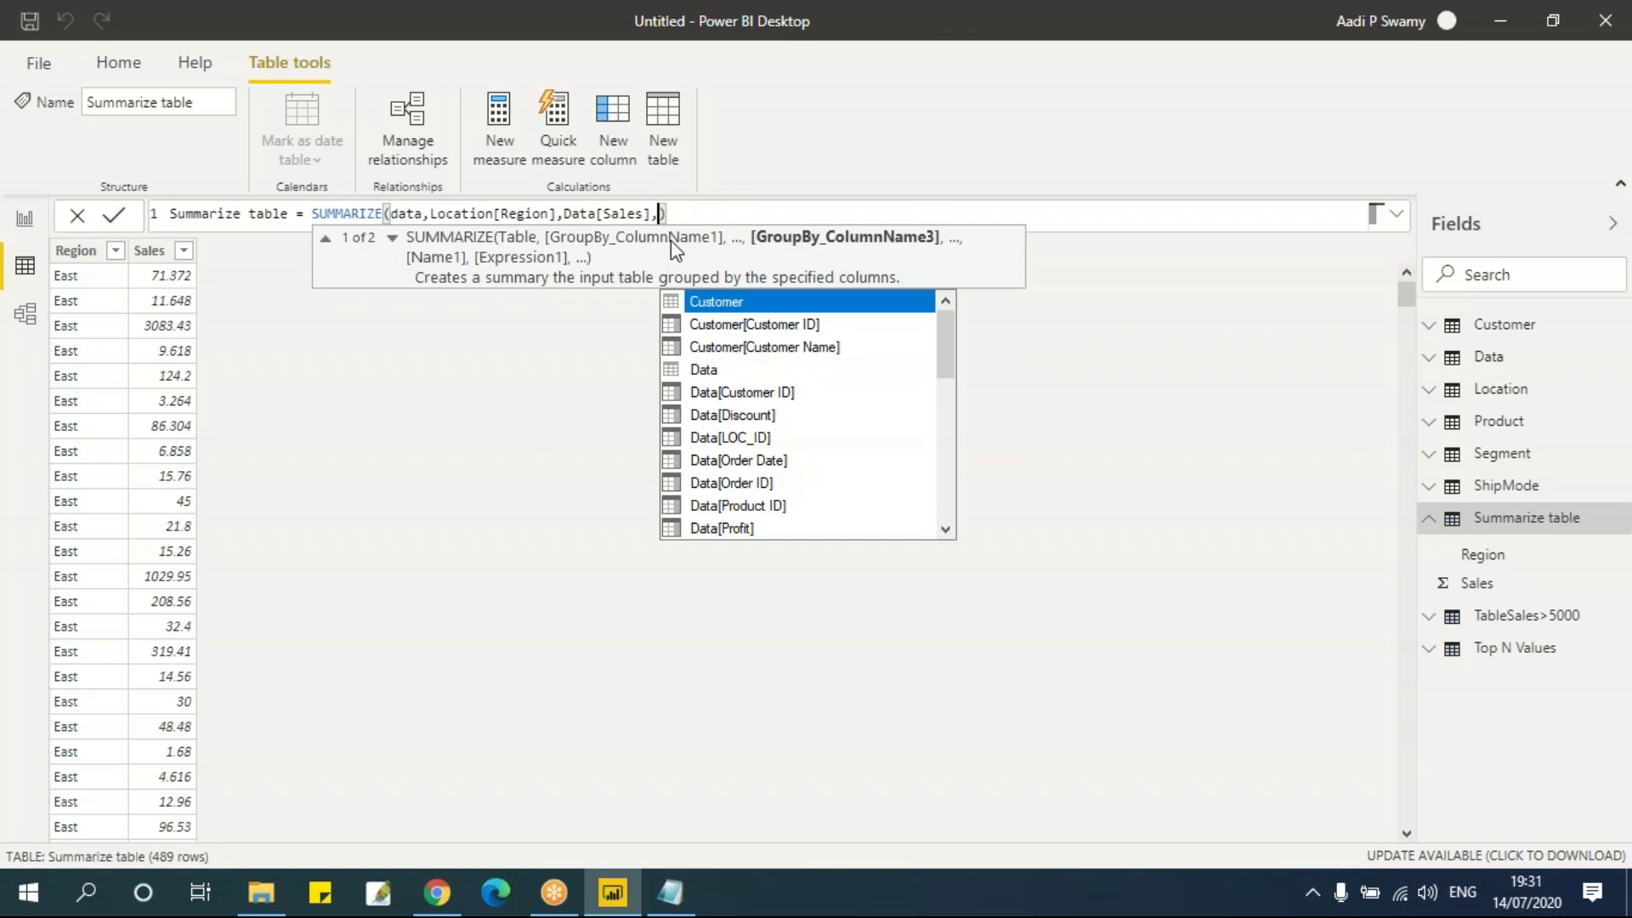
Step: Add ShipMode[Ship Mode] as the third grouping column of the SUMMARIZE formula
type("ship")
key("Down")
key("Up")
key("Up")
key("Down")
key("Down")
key("Down")
key("Down")
key("Tab")
Step: Add Segment[Segment] as the fourth grouping column, commit the formula and collapse the Summarize table's field list
type(",seg")
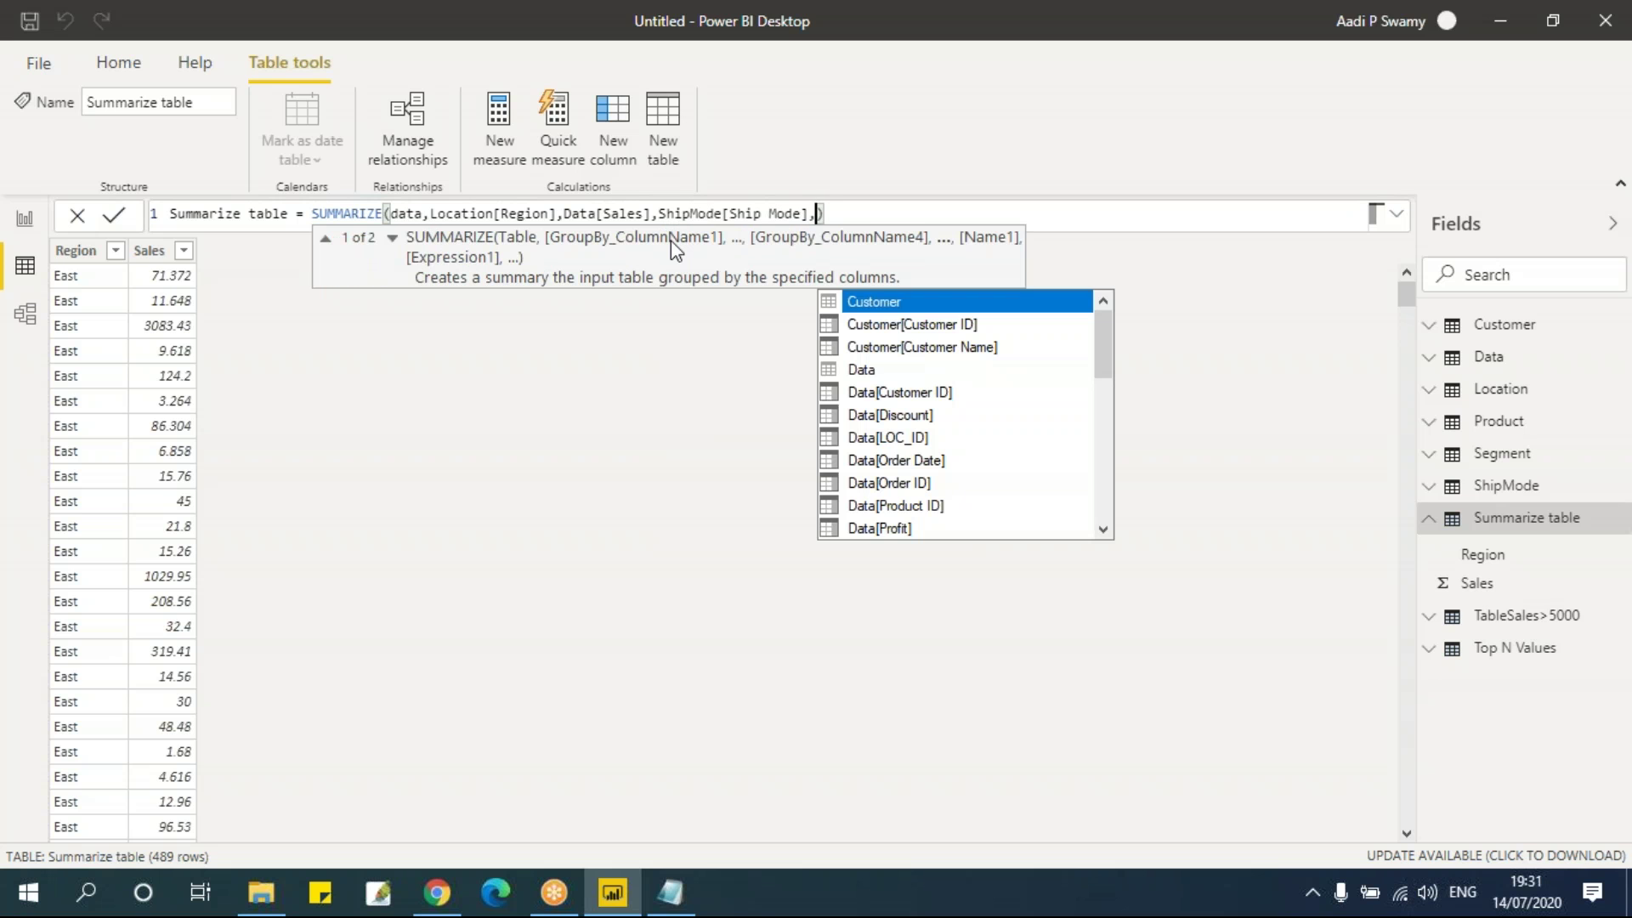
key("Down")
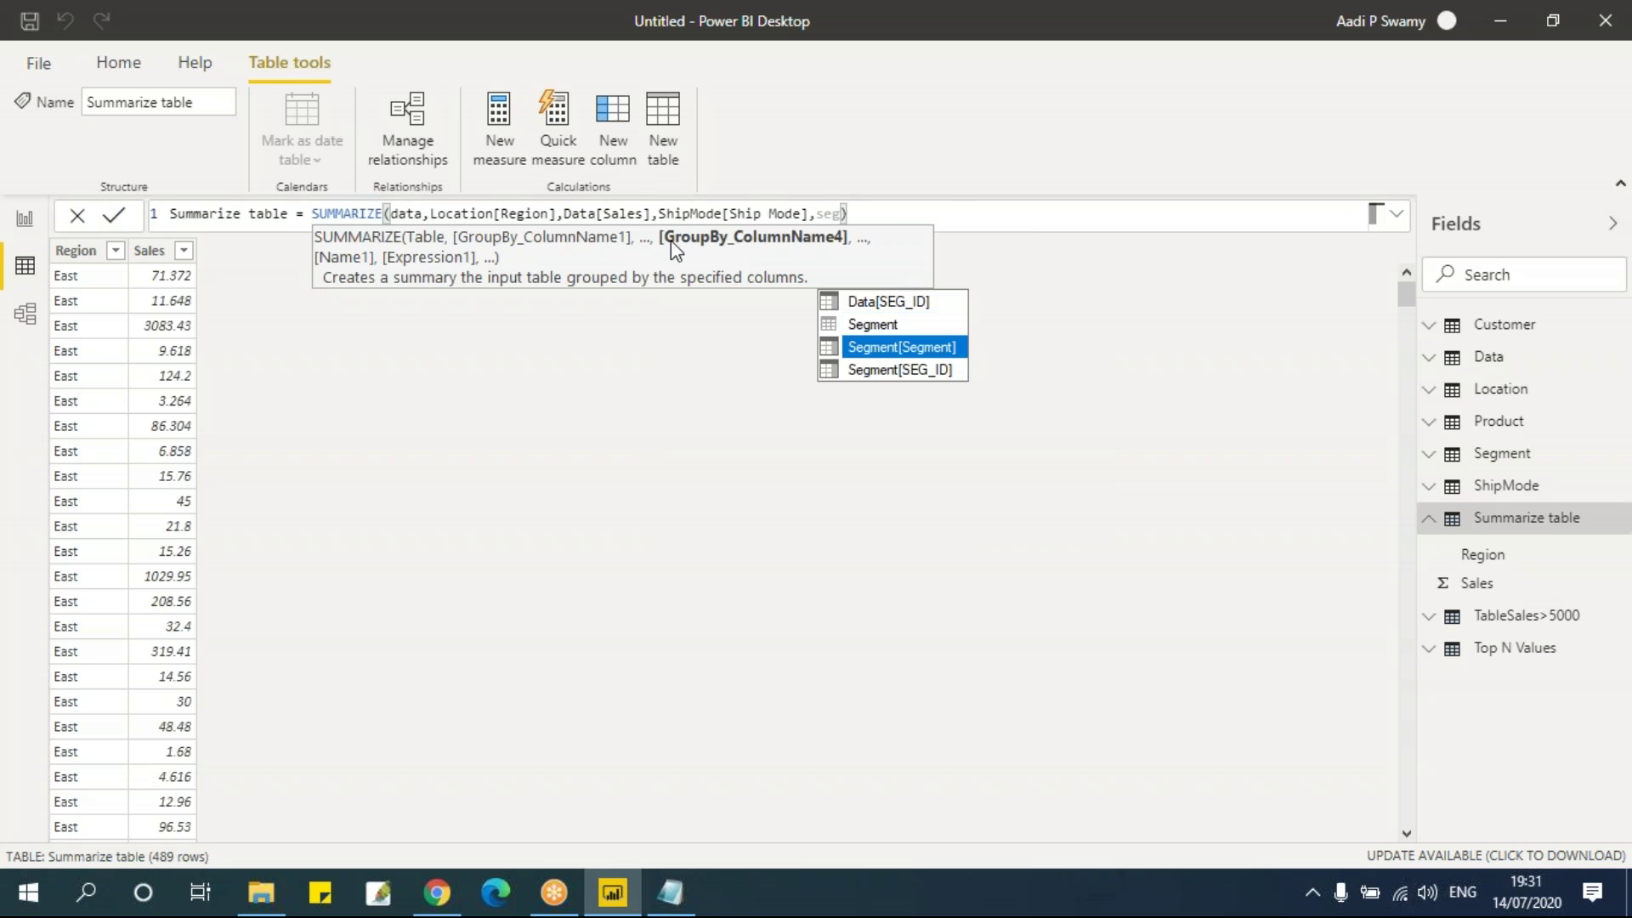
key("Tab")
key("End")
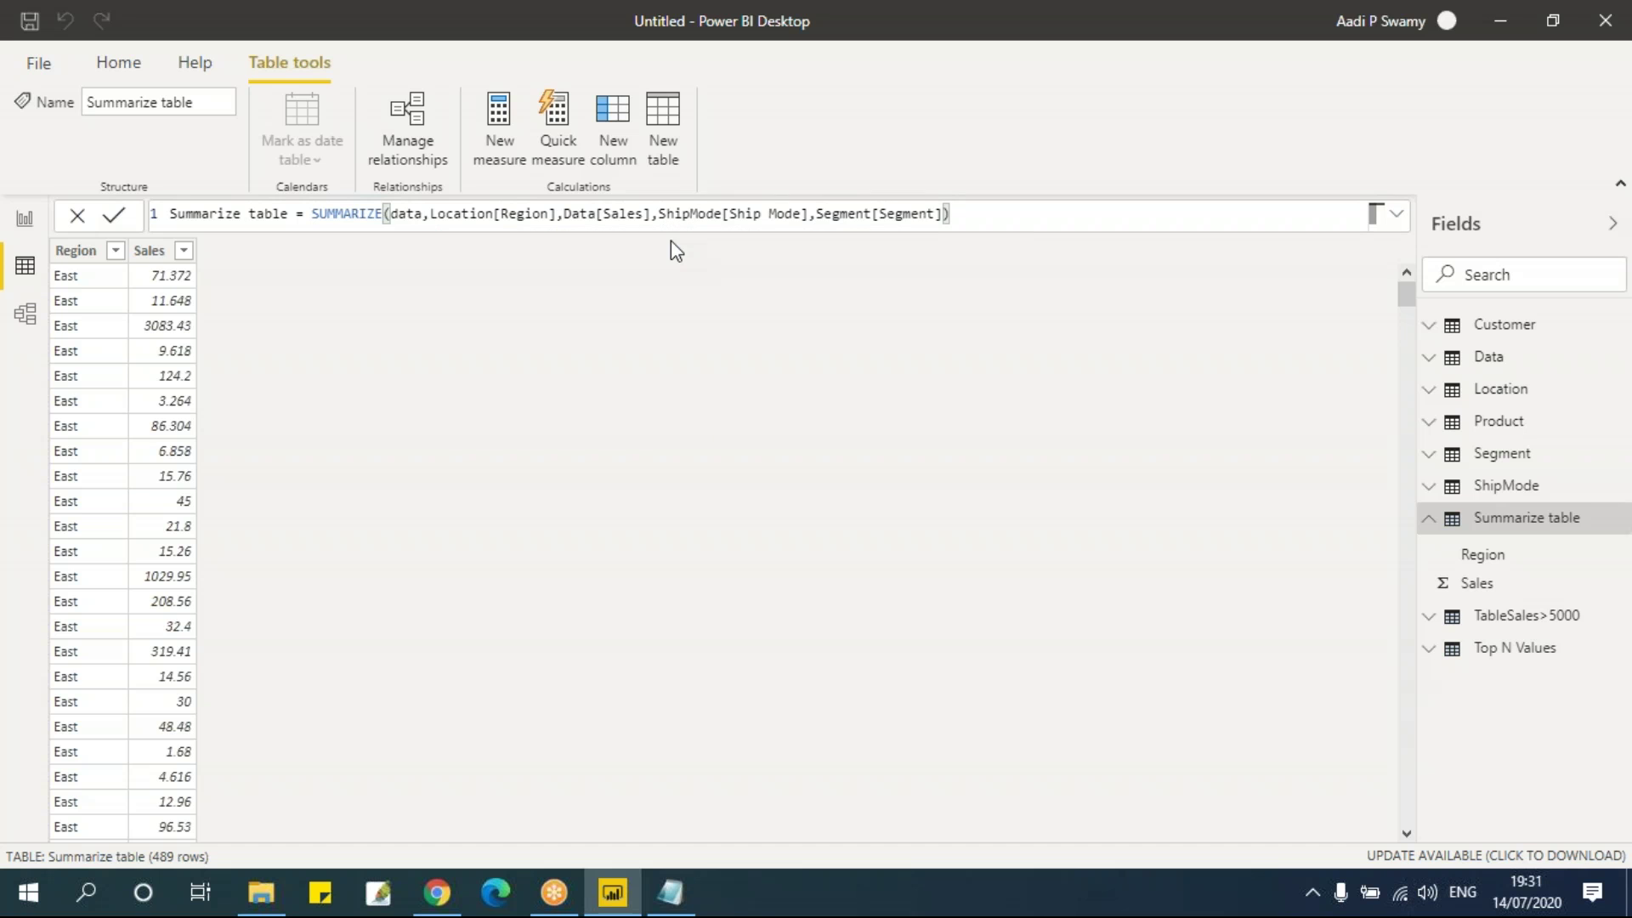
key("Return")
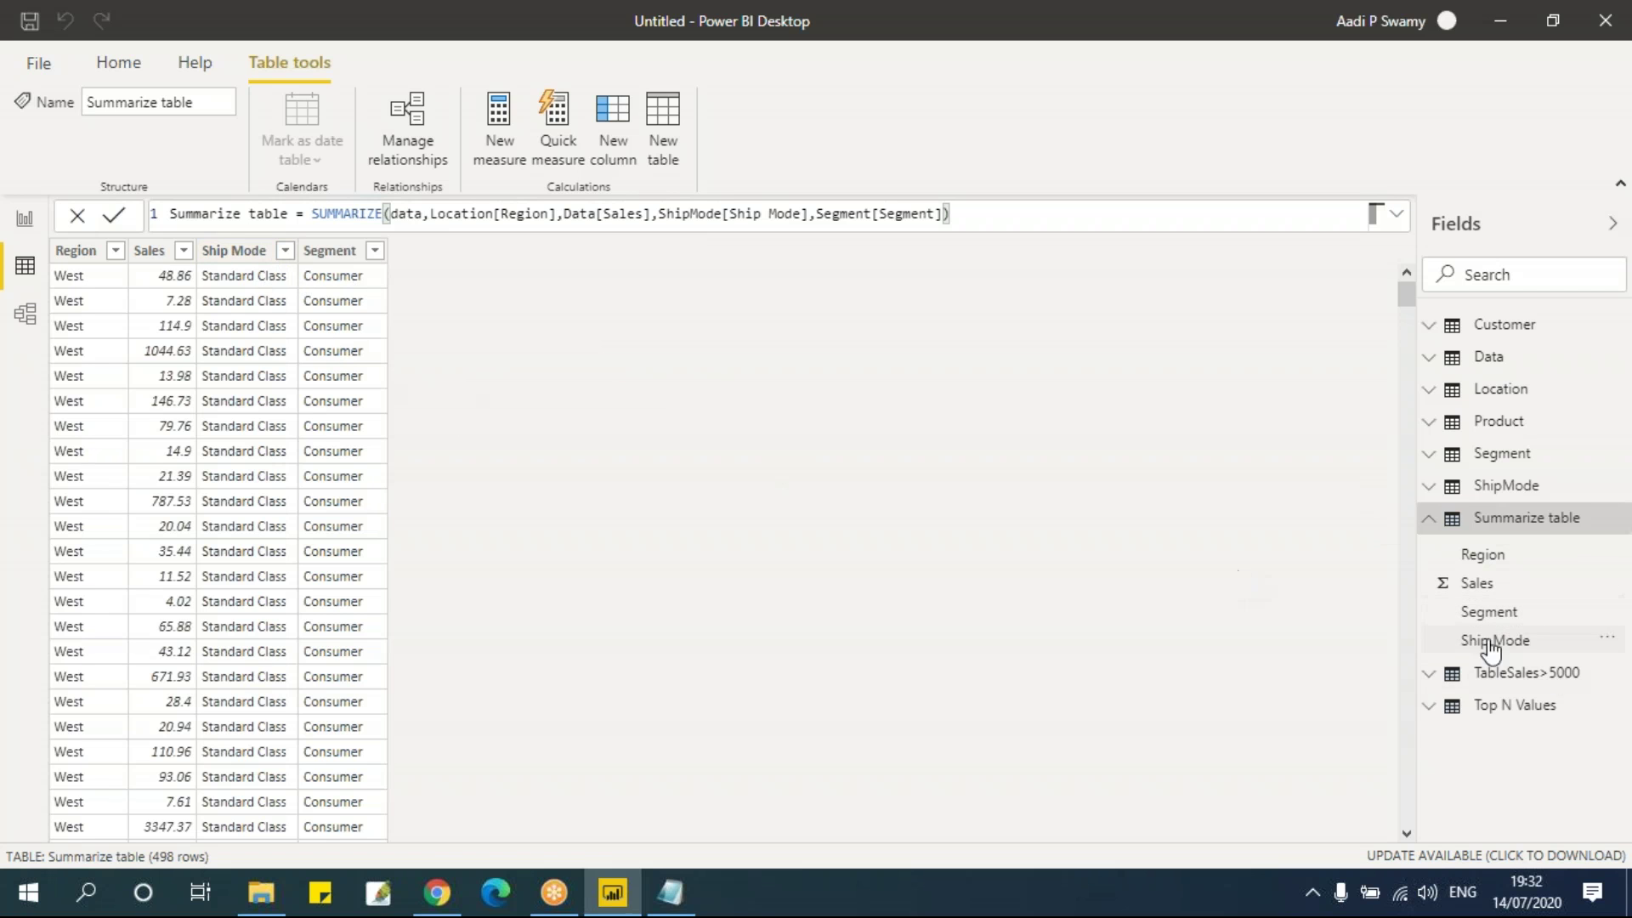
left_click(1430, 520)
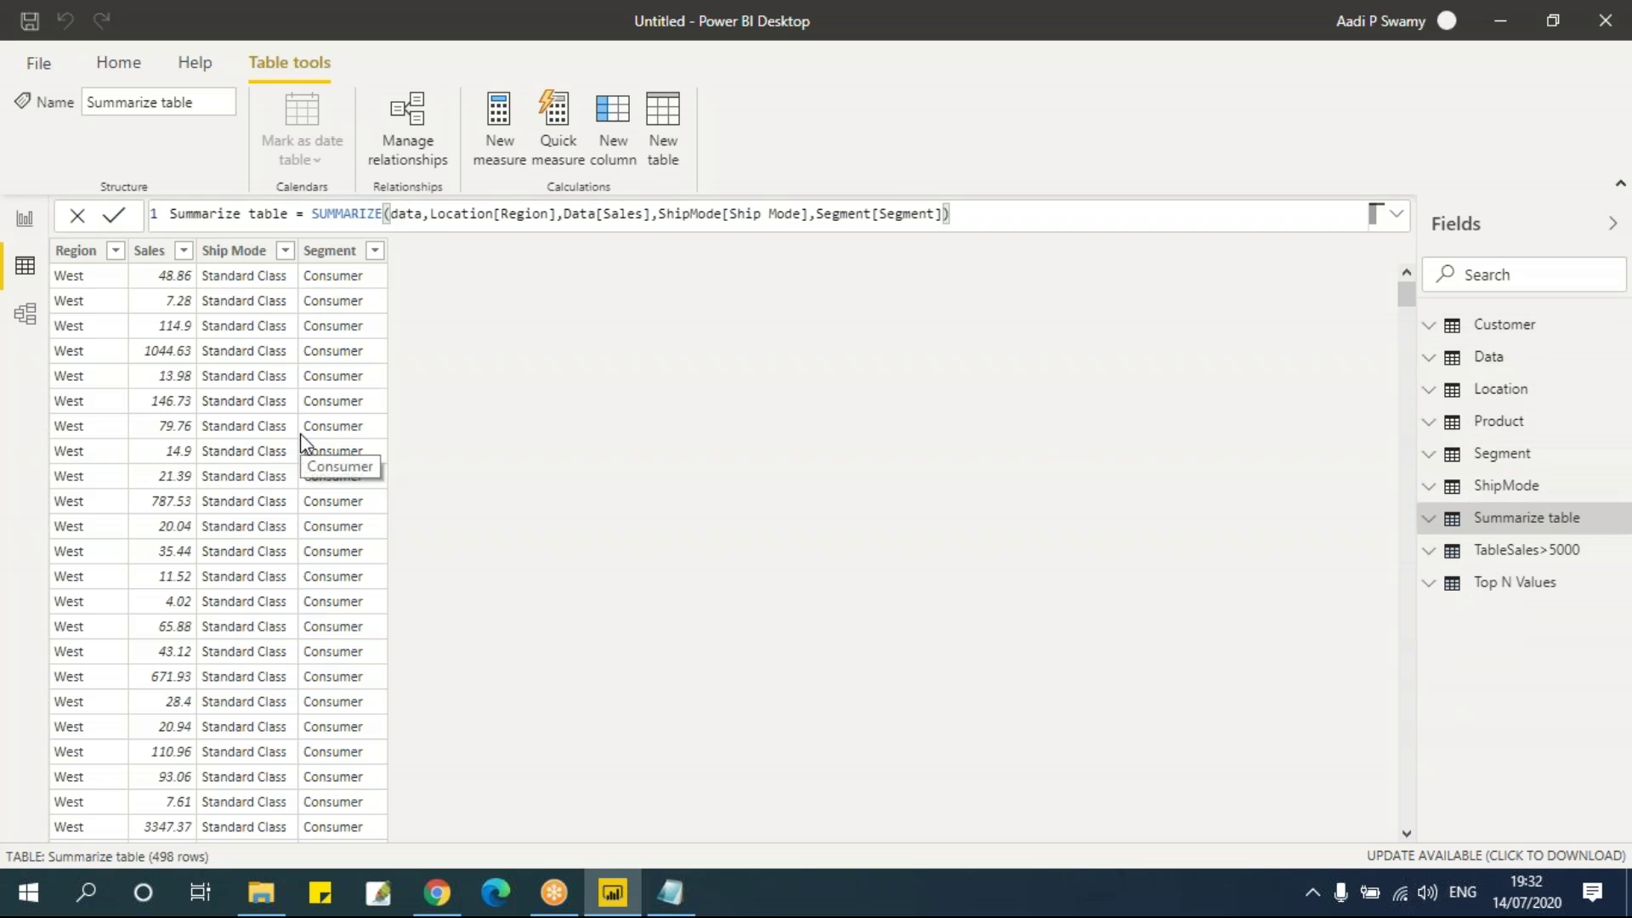
Step: Highlight SUMMARIZE in the formula, consult the table function examples in the Notepad notes, and return to Power BI
left_click_drag(309, 214, 385, 217)
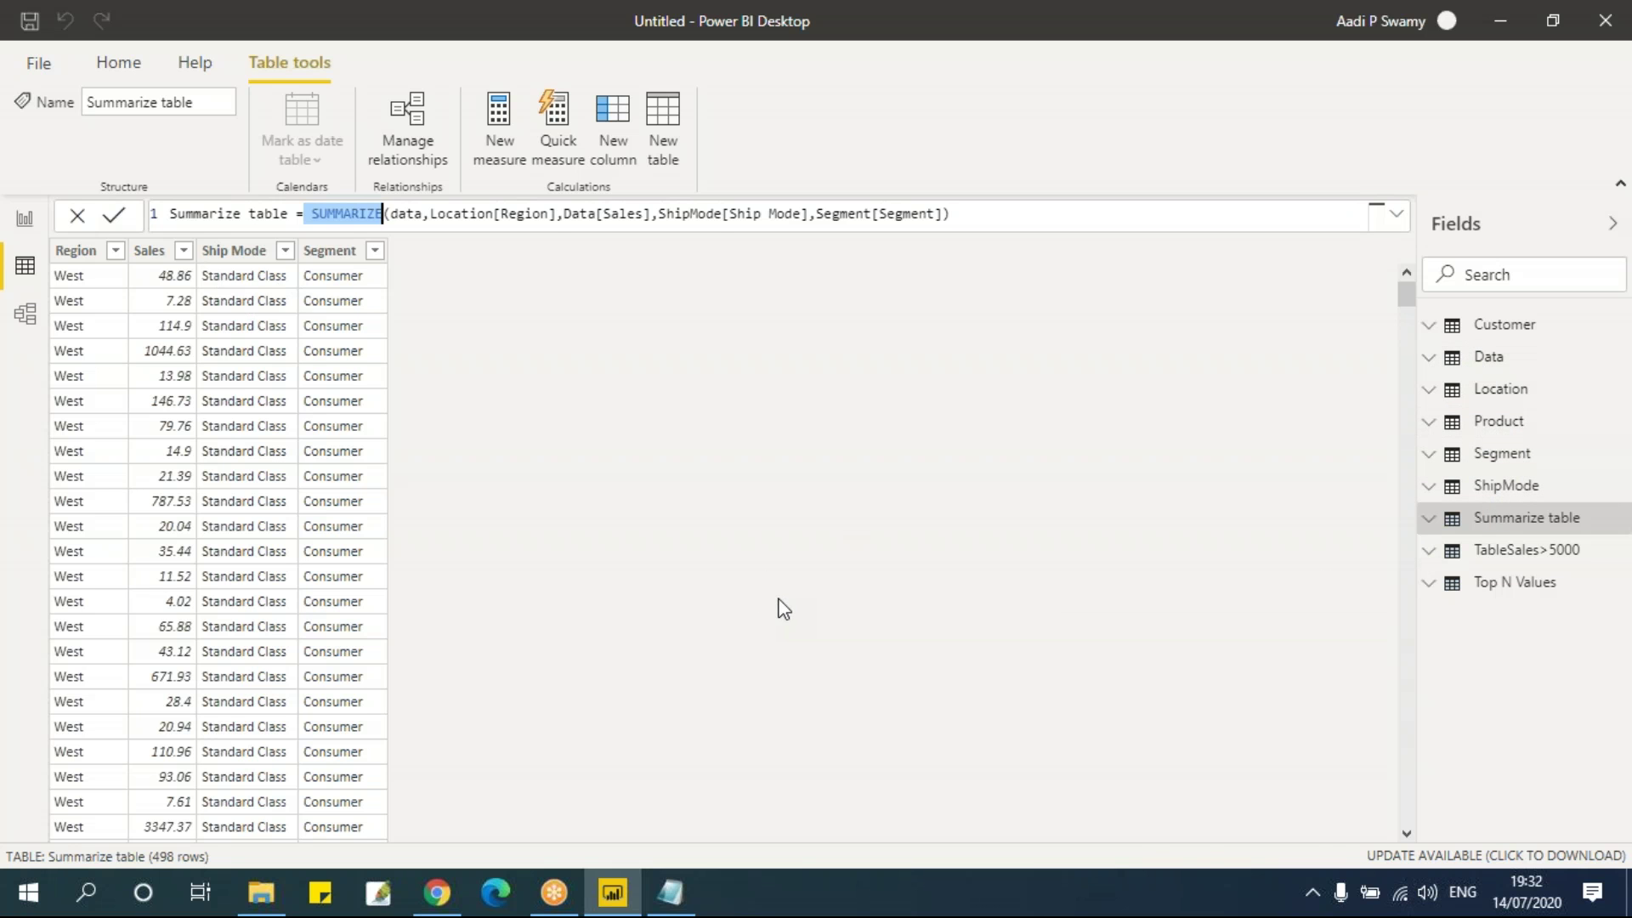
key("alt+Tab")
left_click(577, 555)
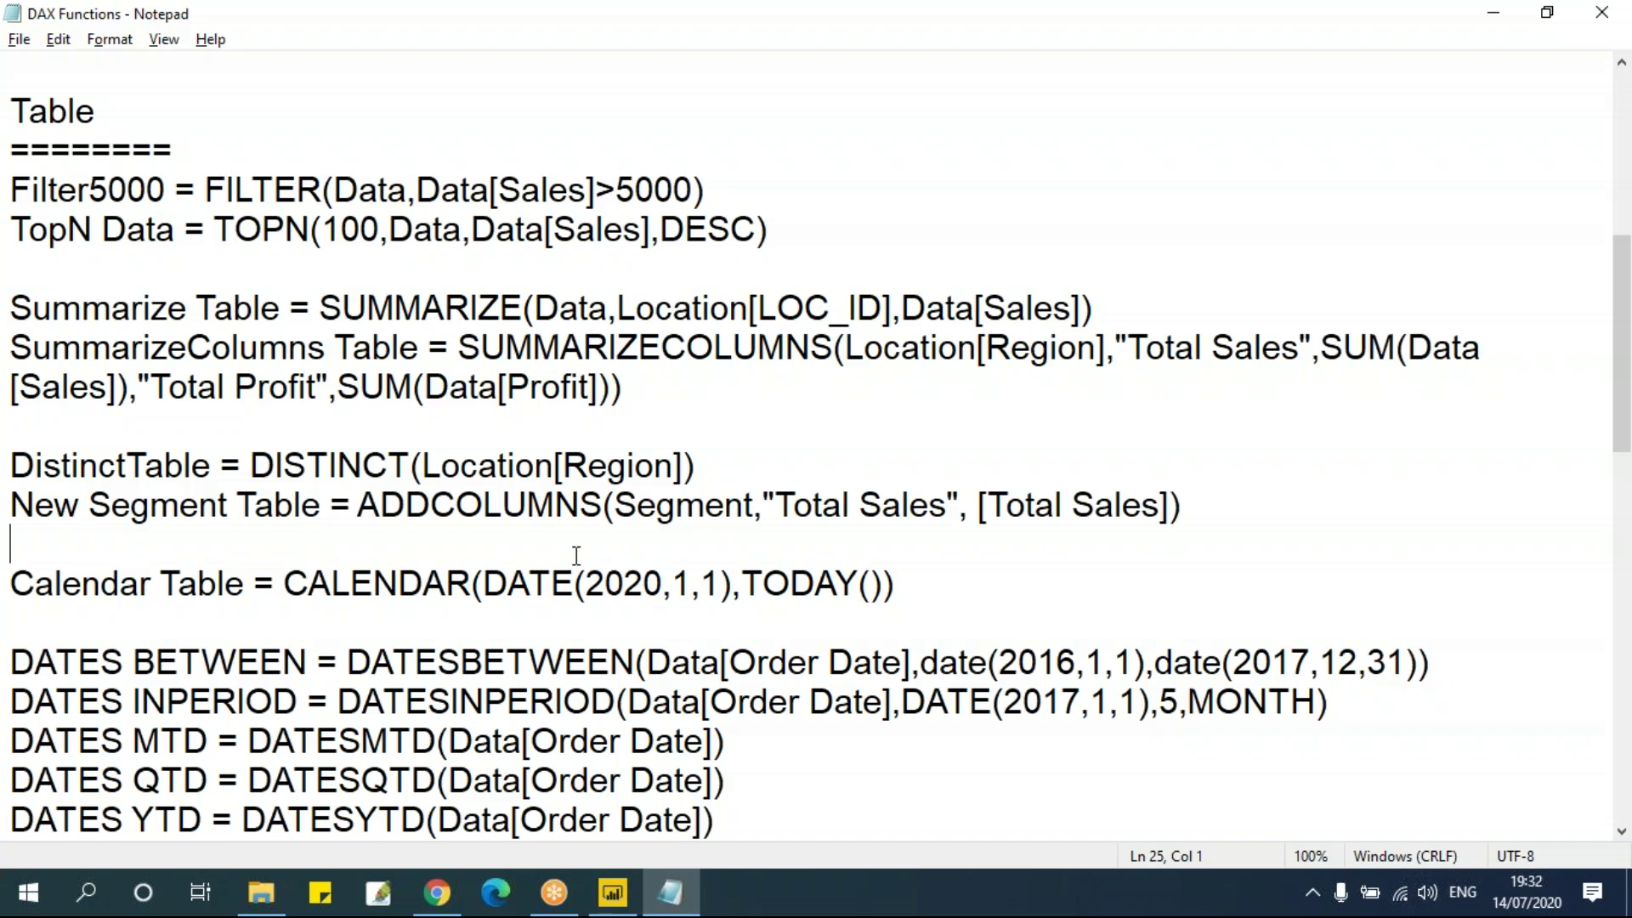
left_click(343, 313)
key("alt+Tab")
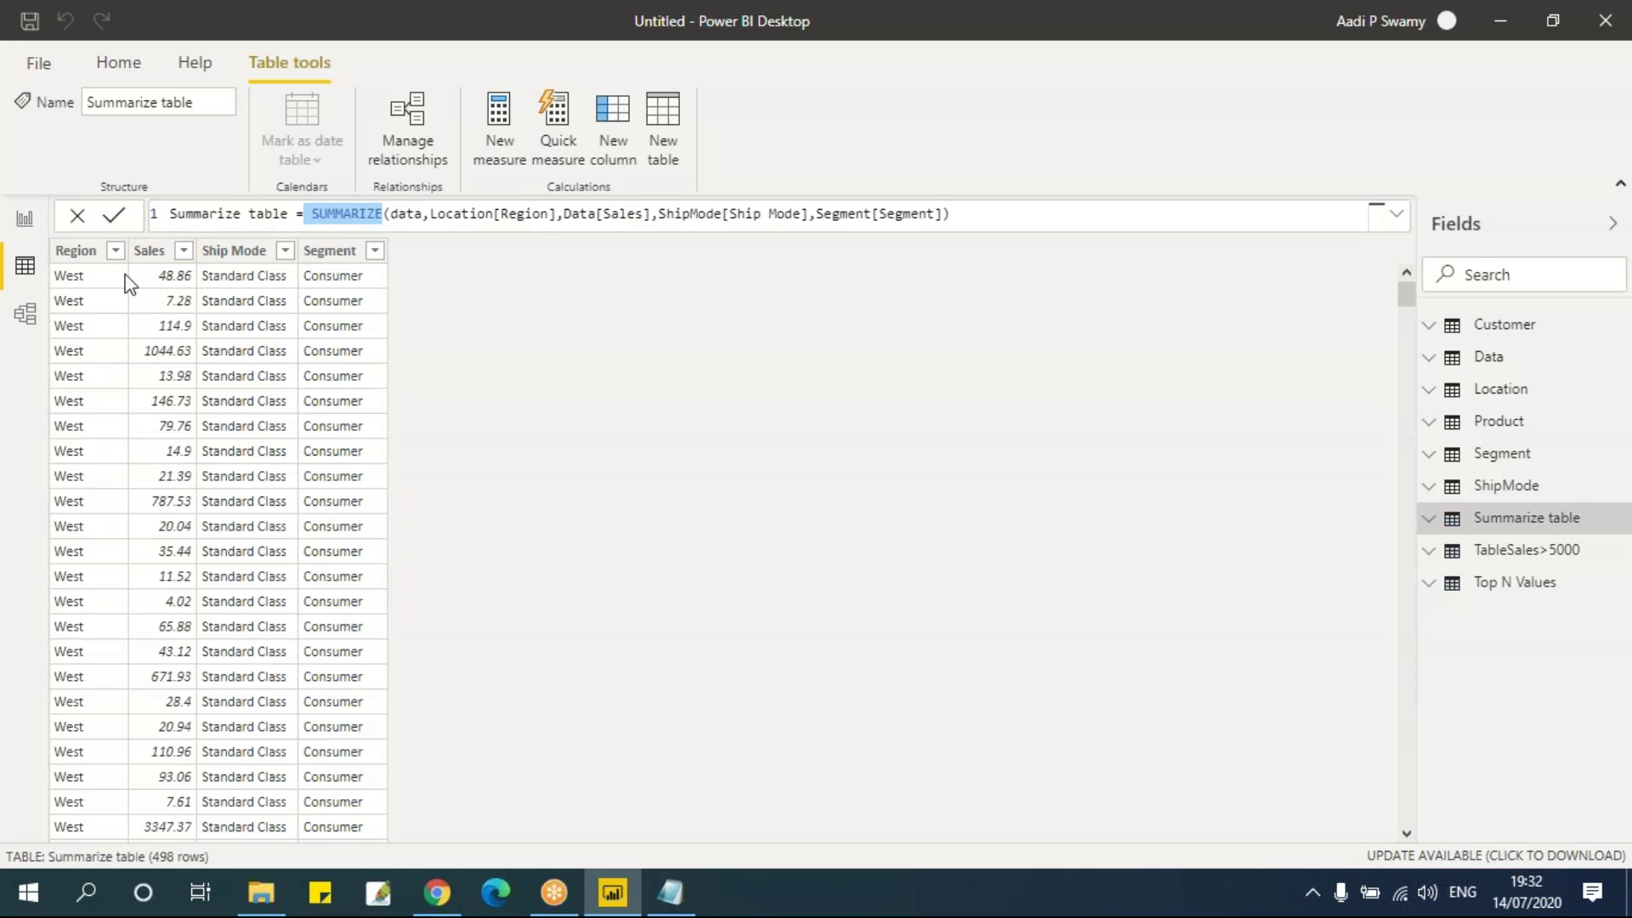
left_click(665, 157)
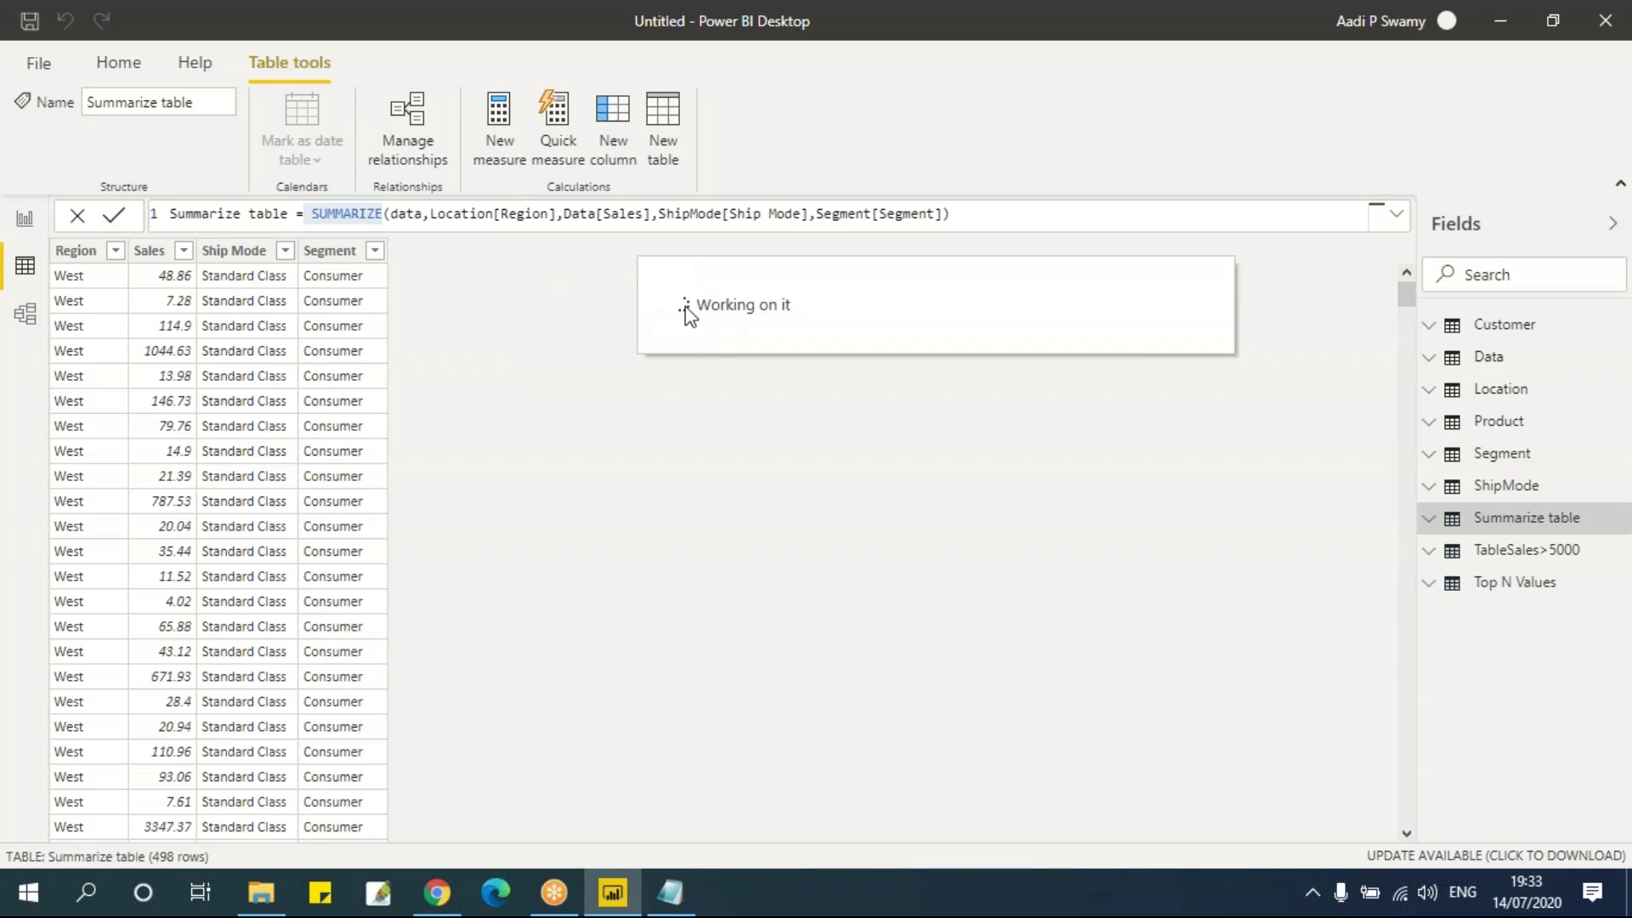
left_click(360, 208)
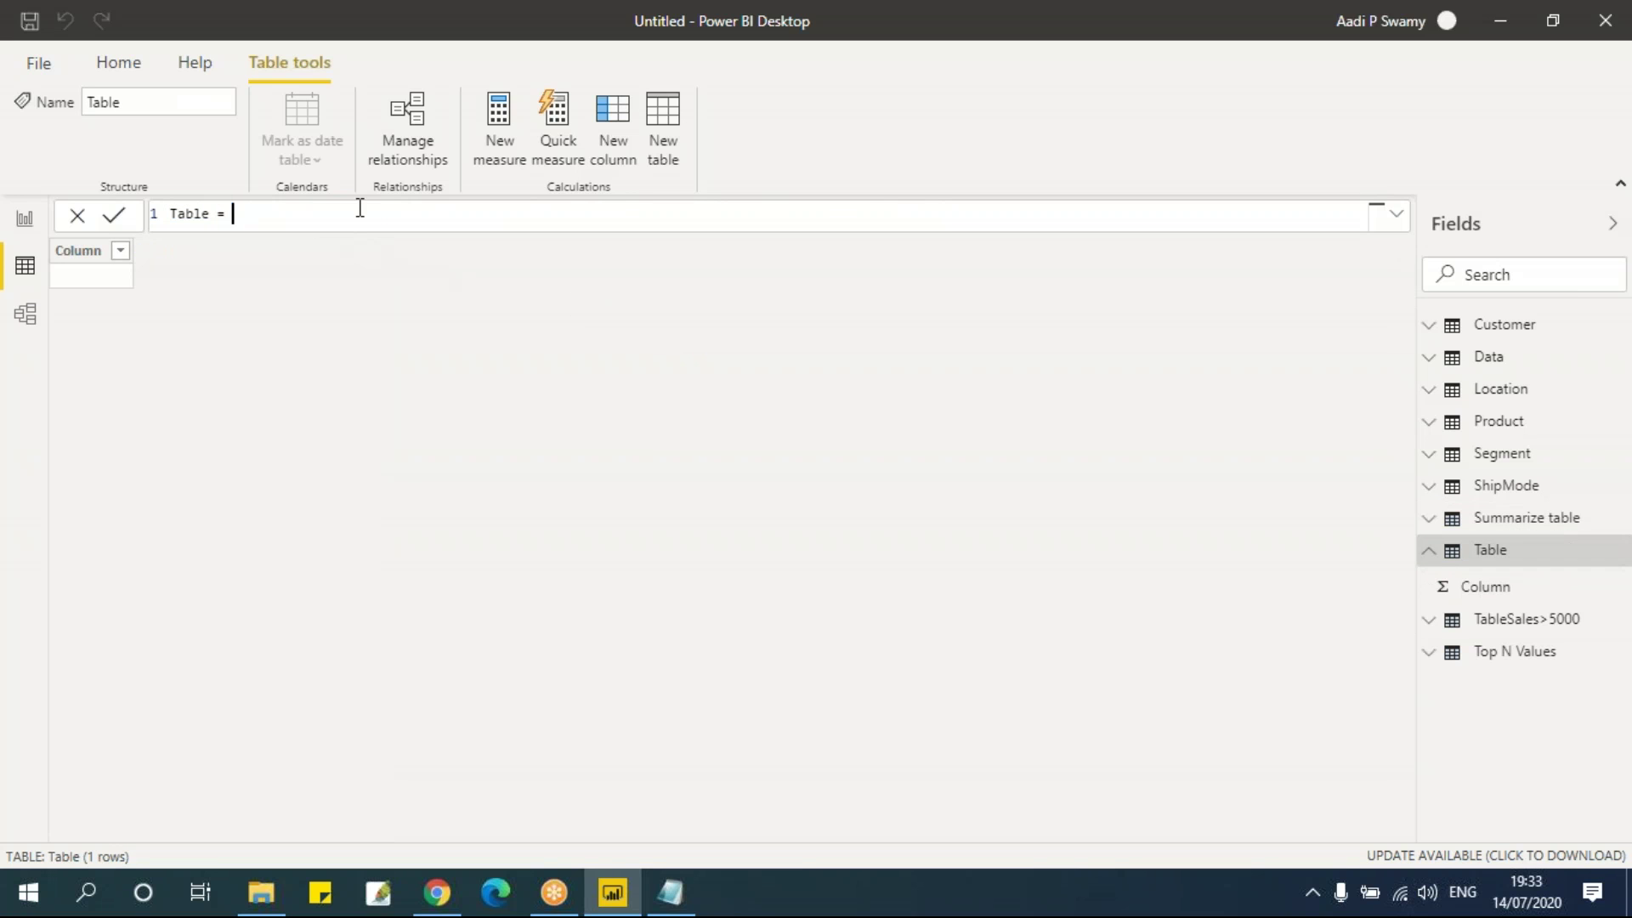
key("ctrl+a")
key("BackSpace")
type("Summarize COL")
key("BackSpace")
key("BackSpace")
type("olumns = su")
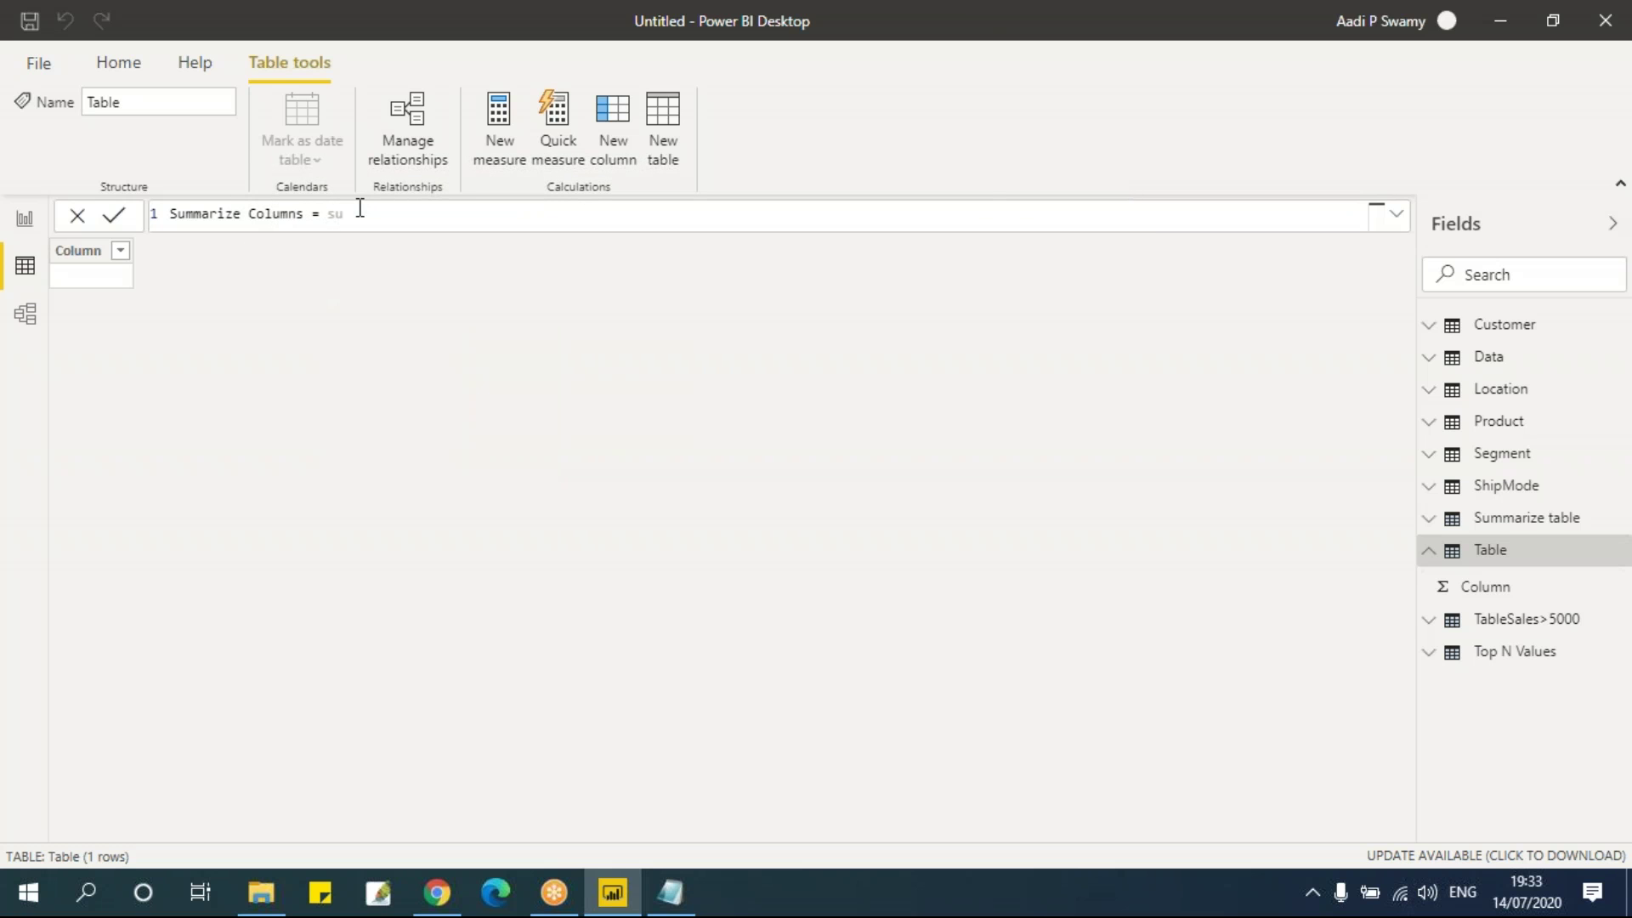
key("BackSpace")
key("BackSpace")
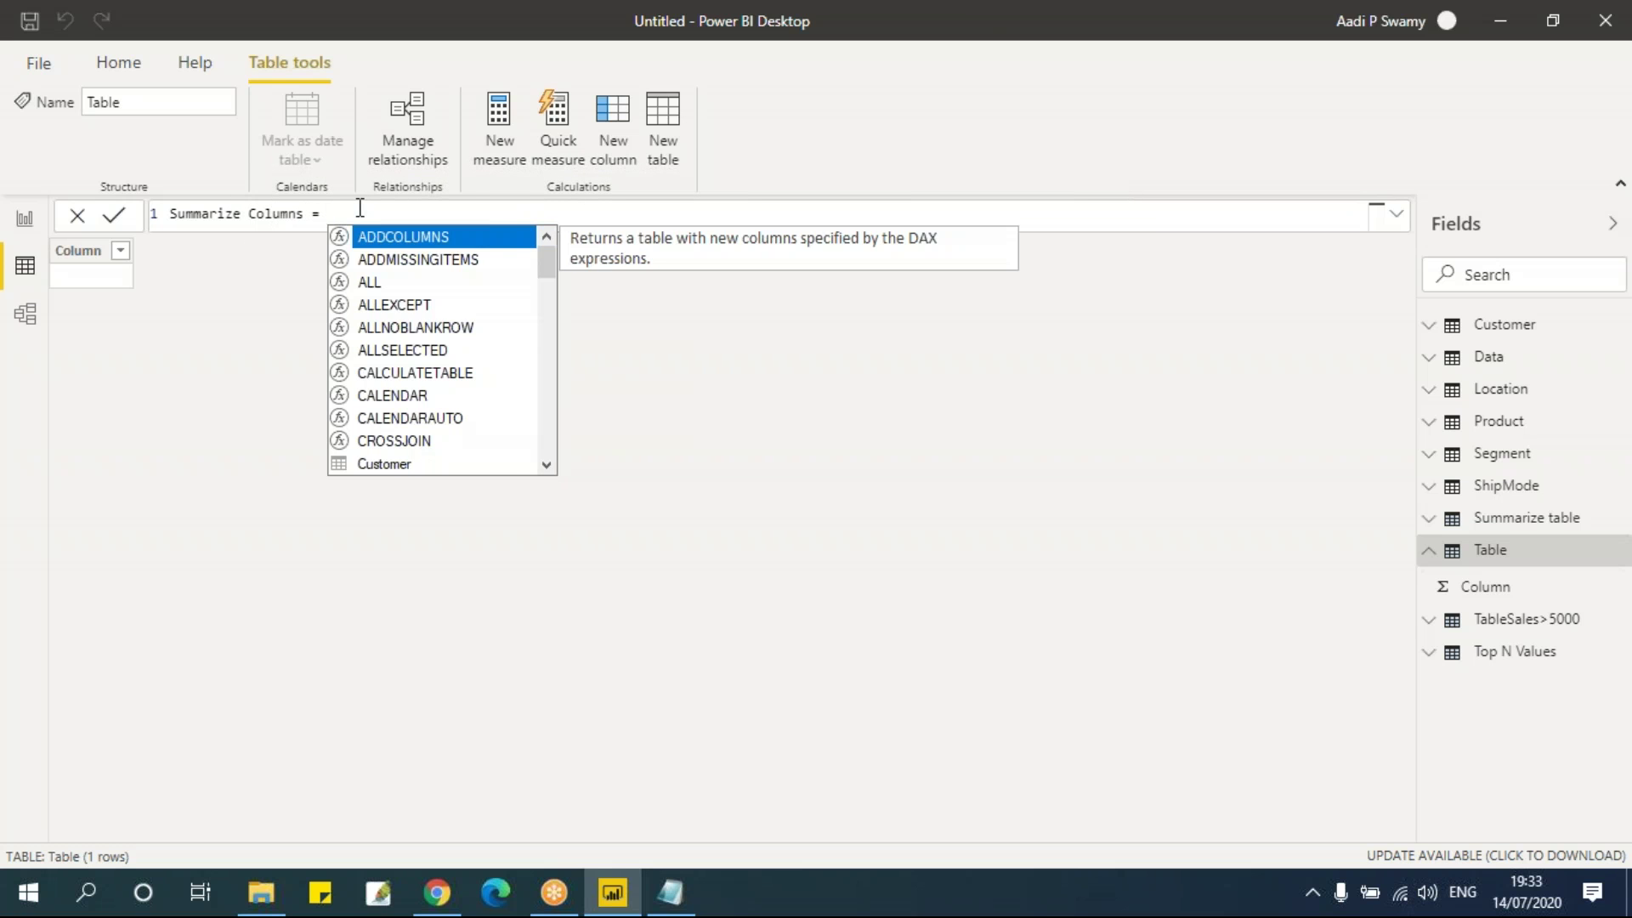
type("s")
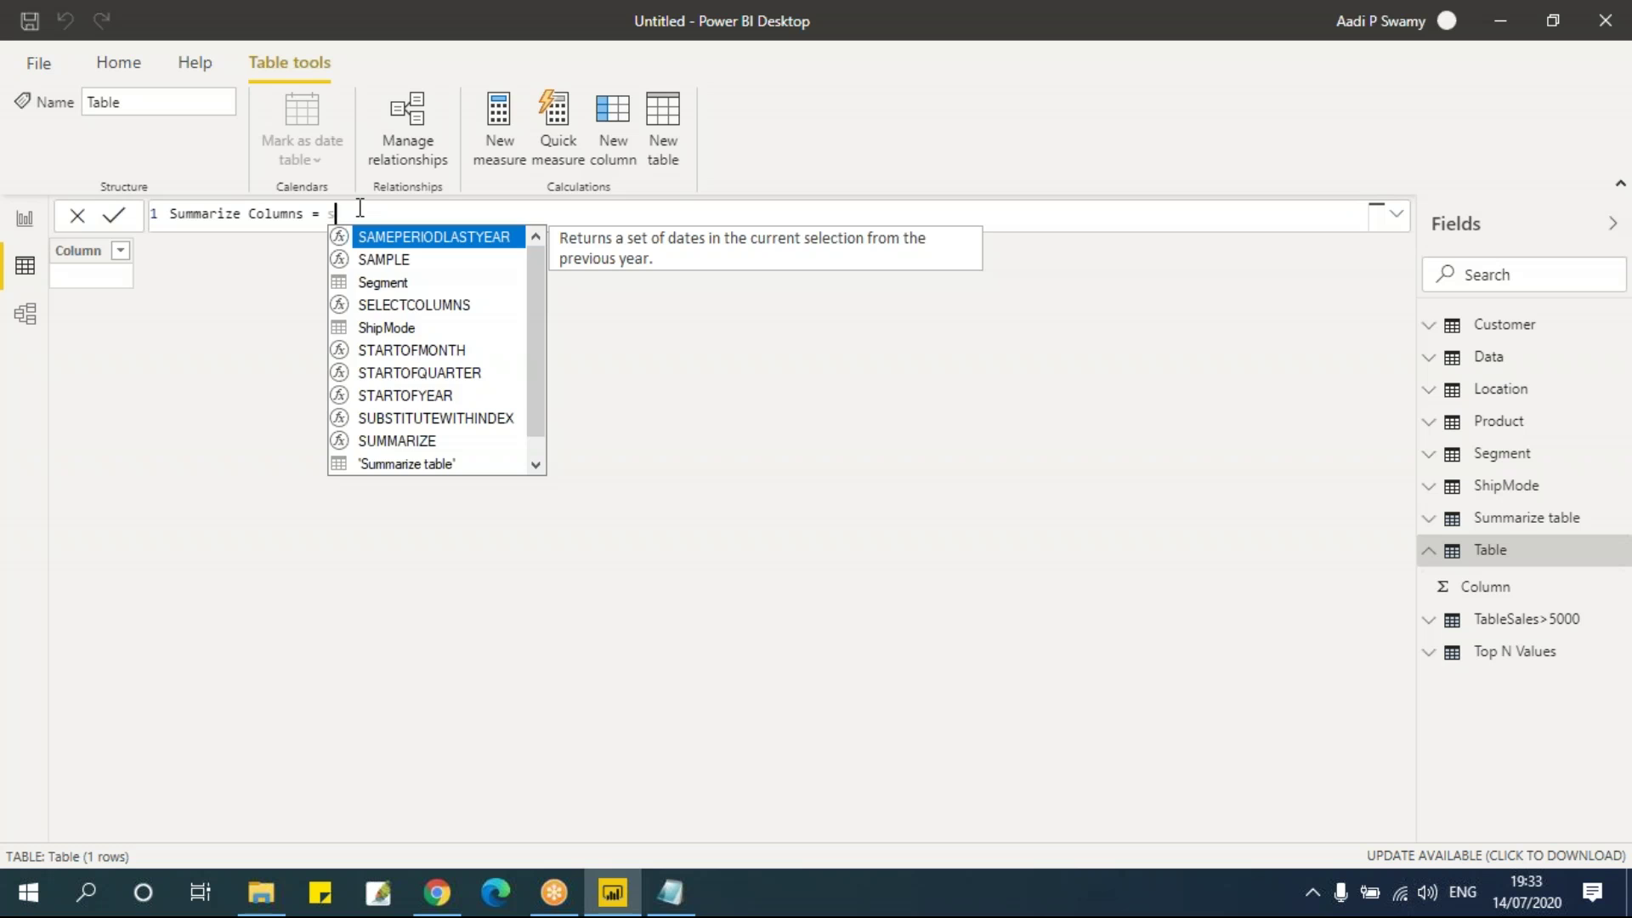
key("Escape")
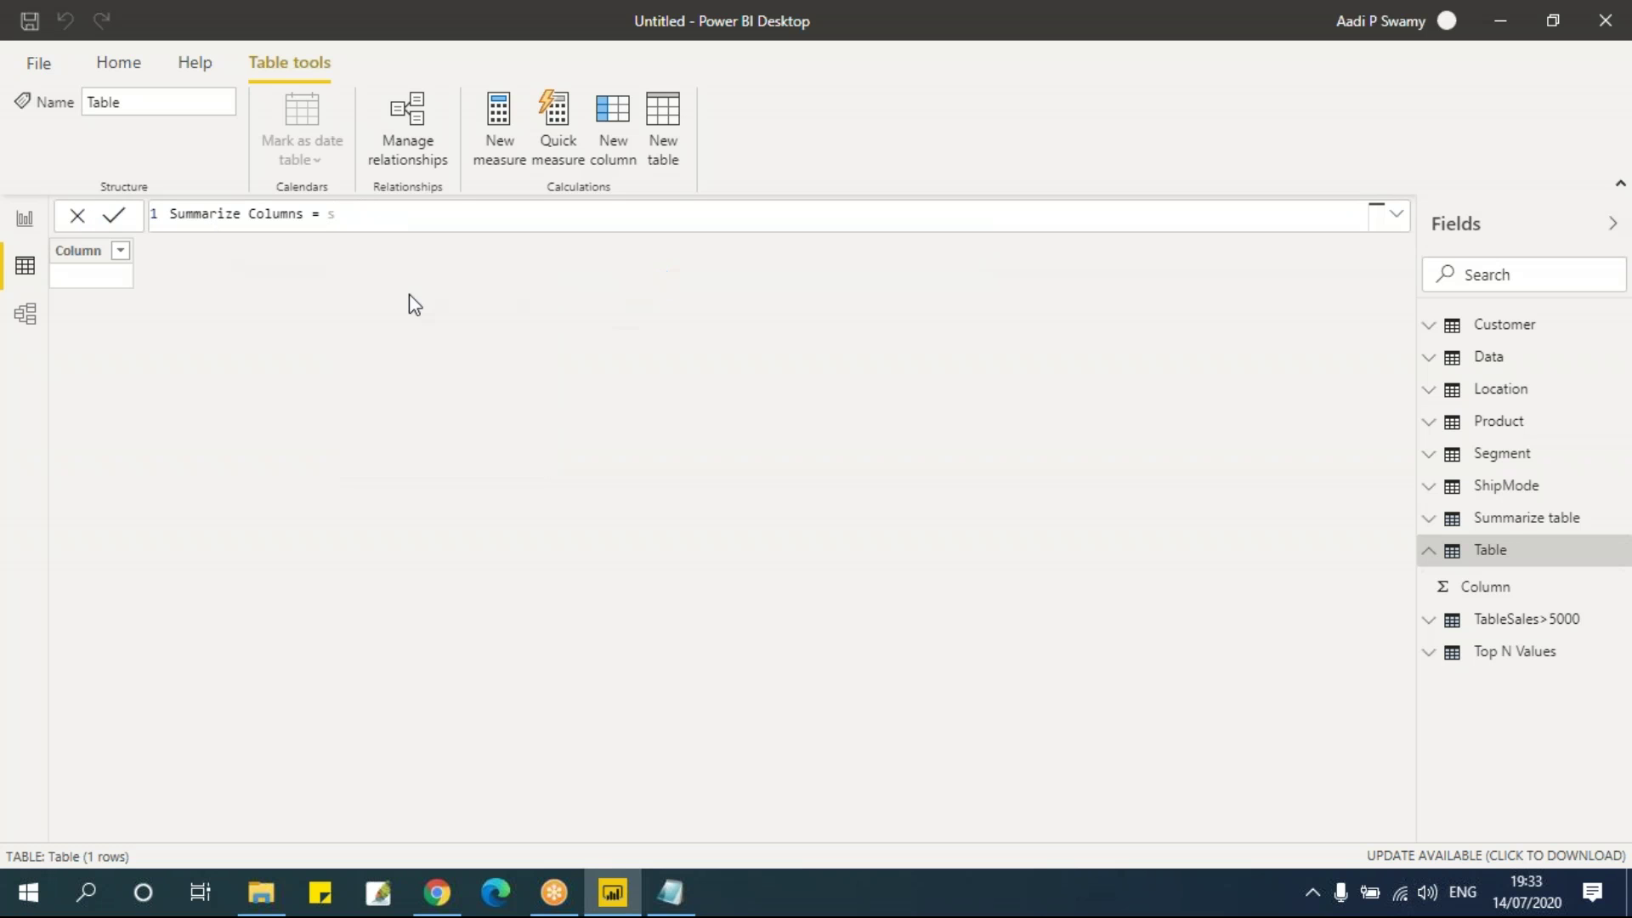
key("Return")
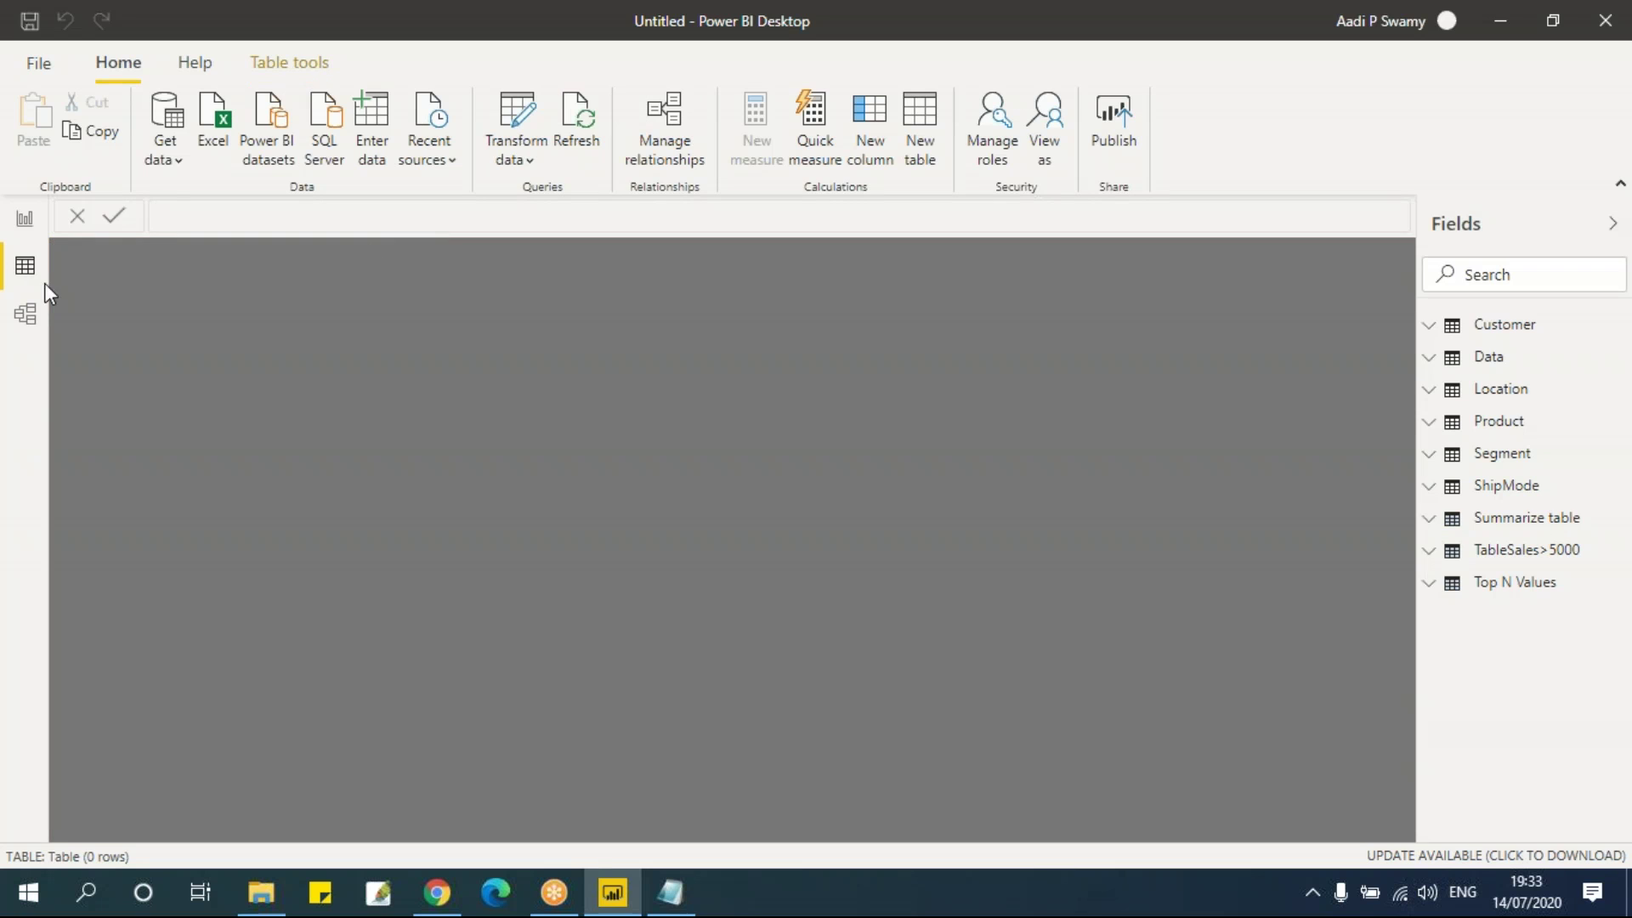
Step: Create a new calculated table and name it Summarize Column in its formula
left_click(44, 285)
left_click(287, 65)
left_click(665, 151)
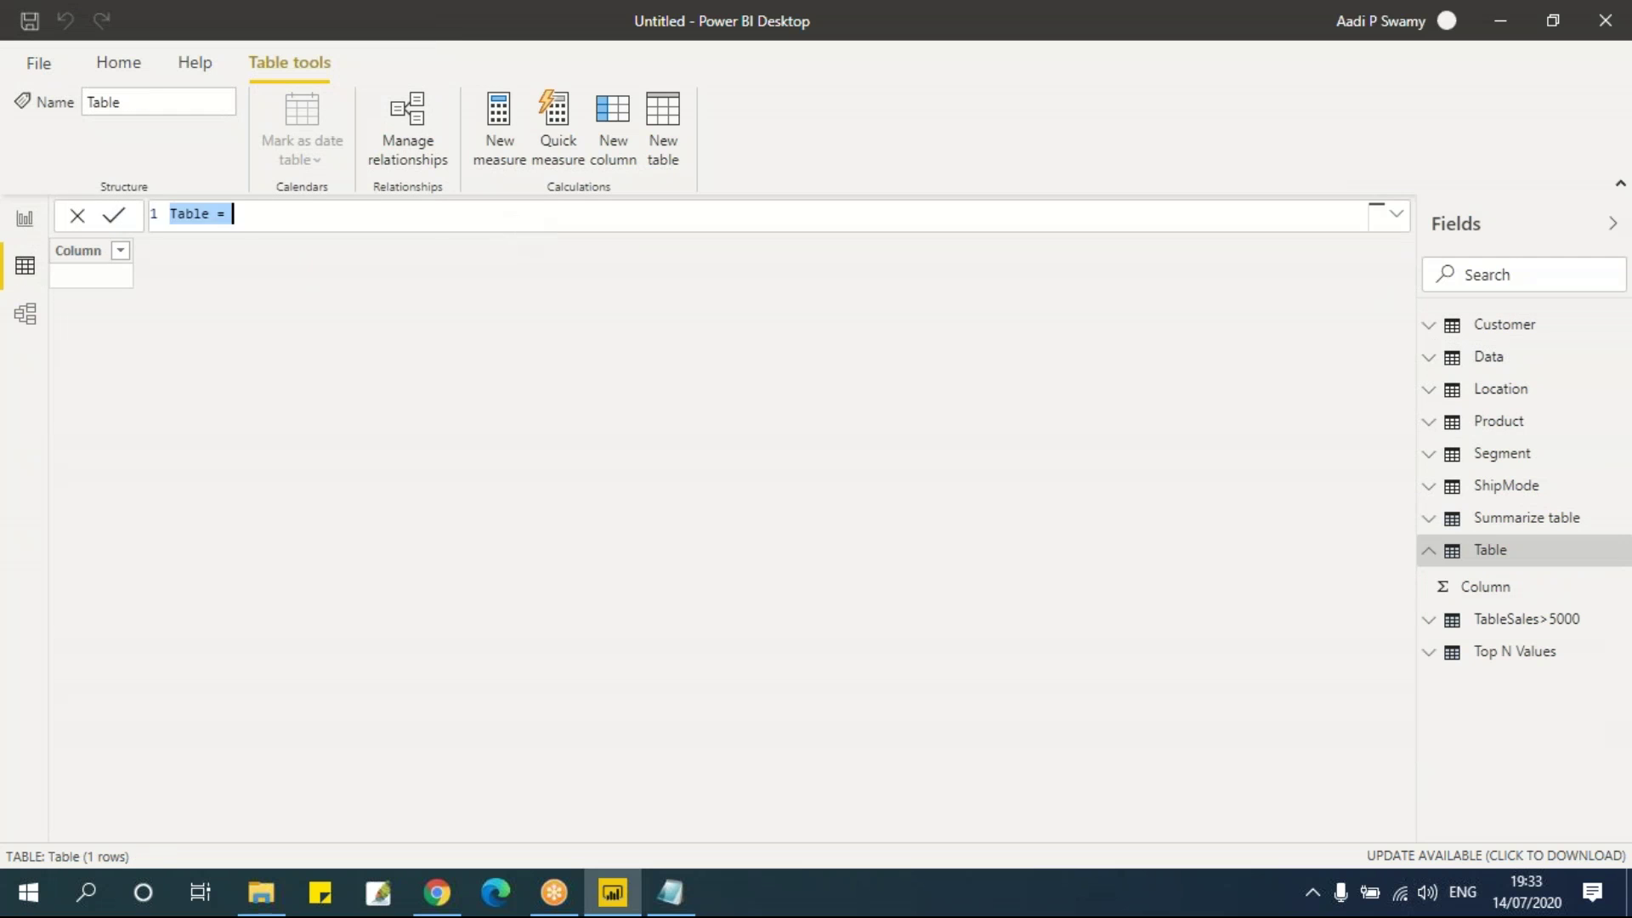
left_click(233, 213)
key("BackSpace")
key("BackSpace")
key("BackSpace")
key("BackSpace")
key("BackSpace")
key("BackSpace")
key("BackSpace")
type("Summarize ")
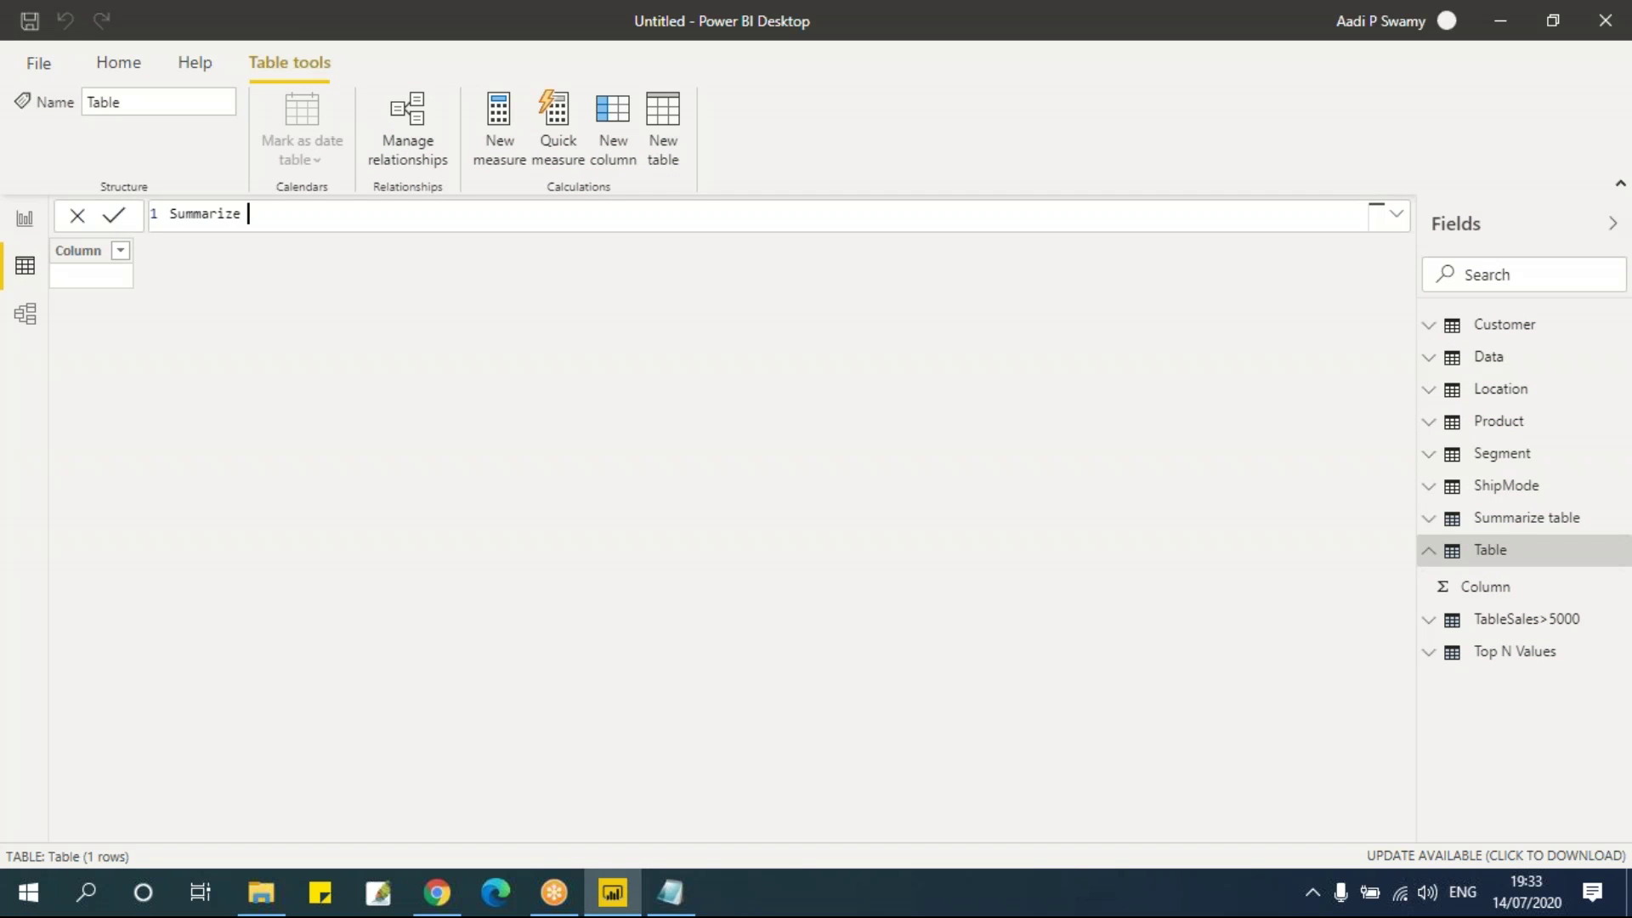
type("COLUM")
key("BackSpace")
key("BackSpace")
key("BackSpace")
key("BackSpace")
type("olumn = ")
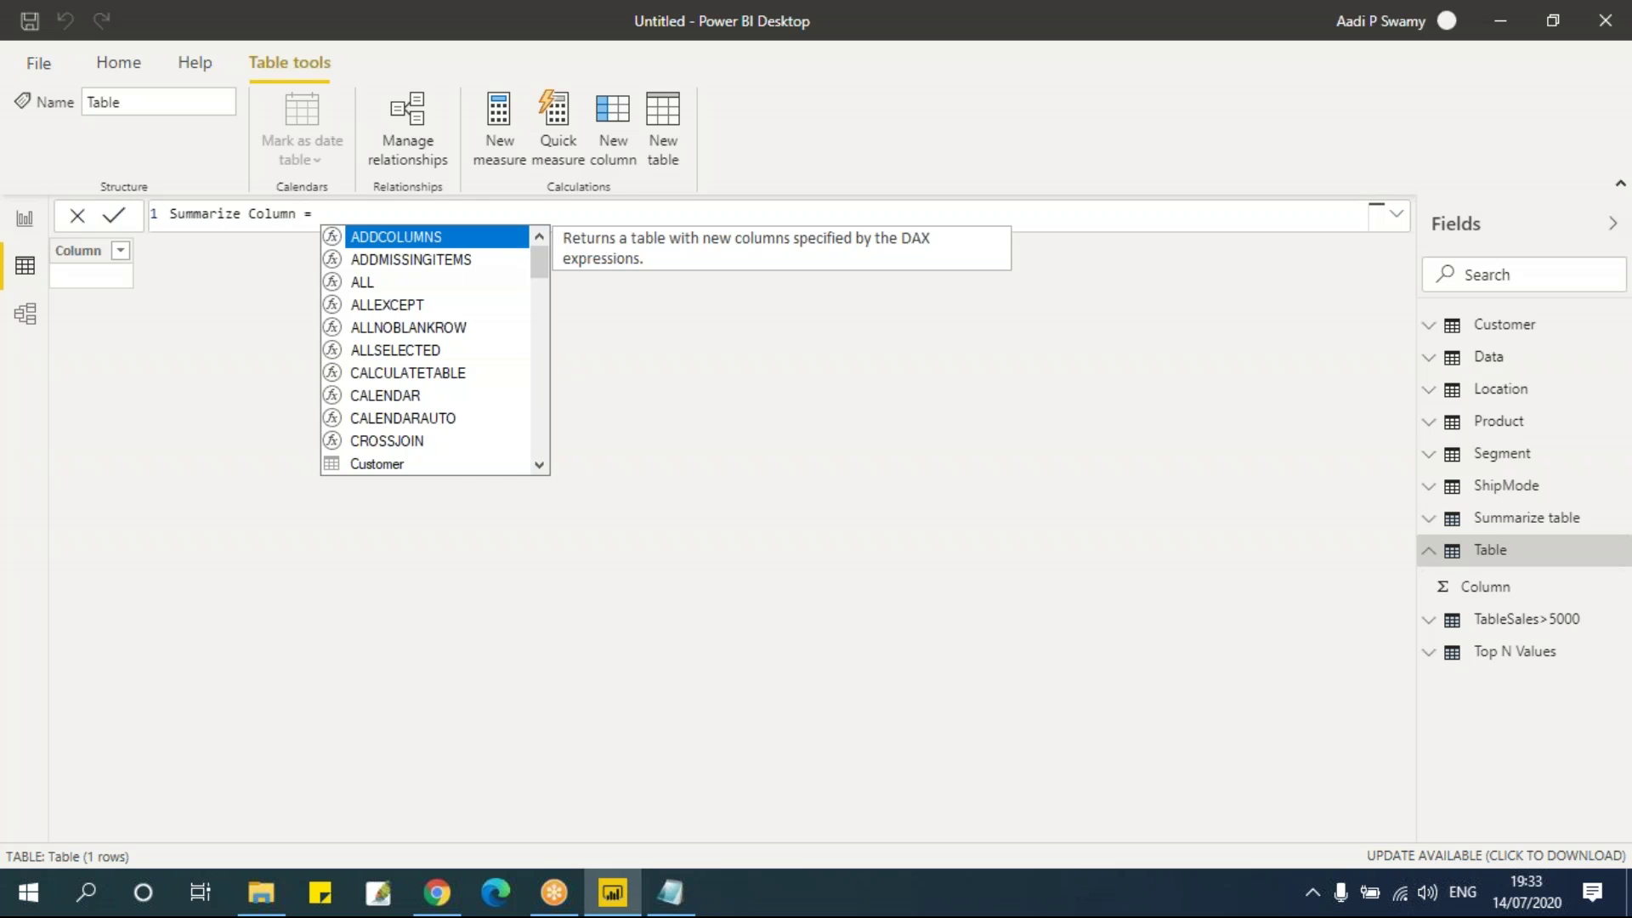
Step: Begin the Summarize Column formula with SUMMARIZECOLUMNS and Location[Region] as the grouping column
type("sum")
key("Down")
key("Down")
key("Tab")
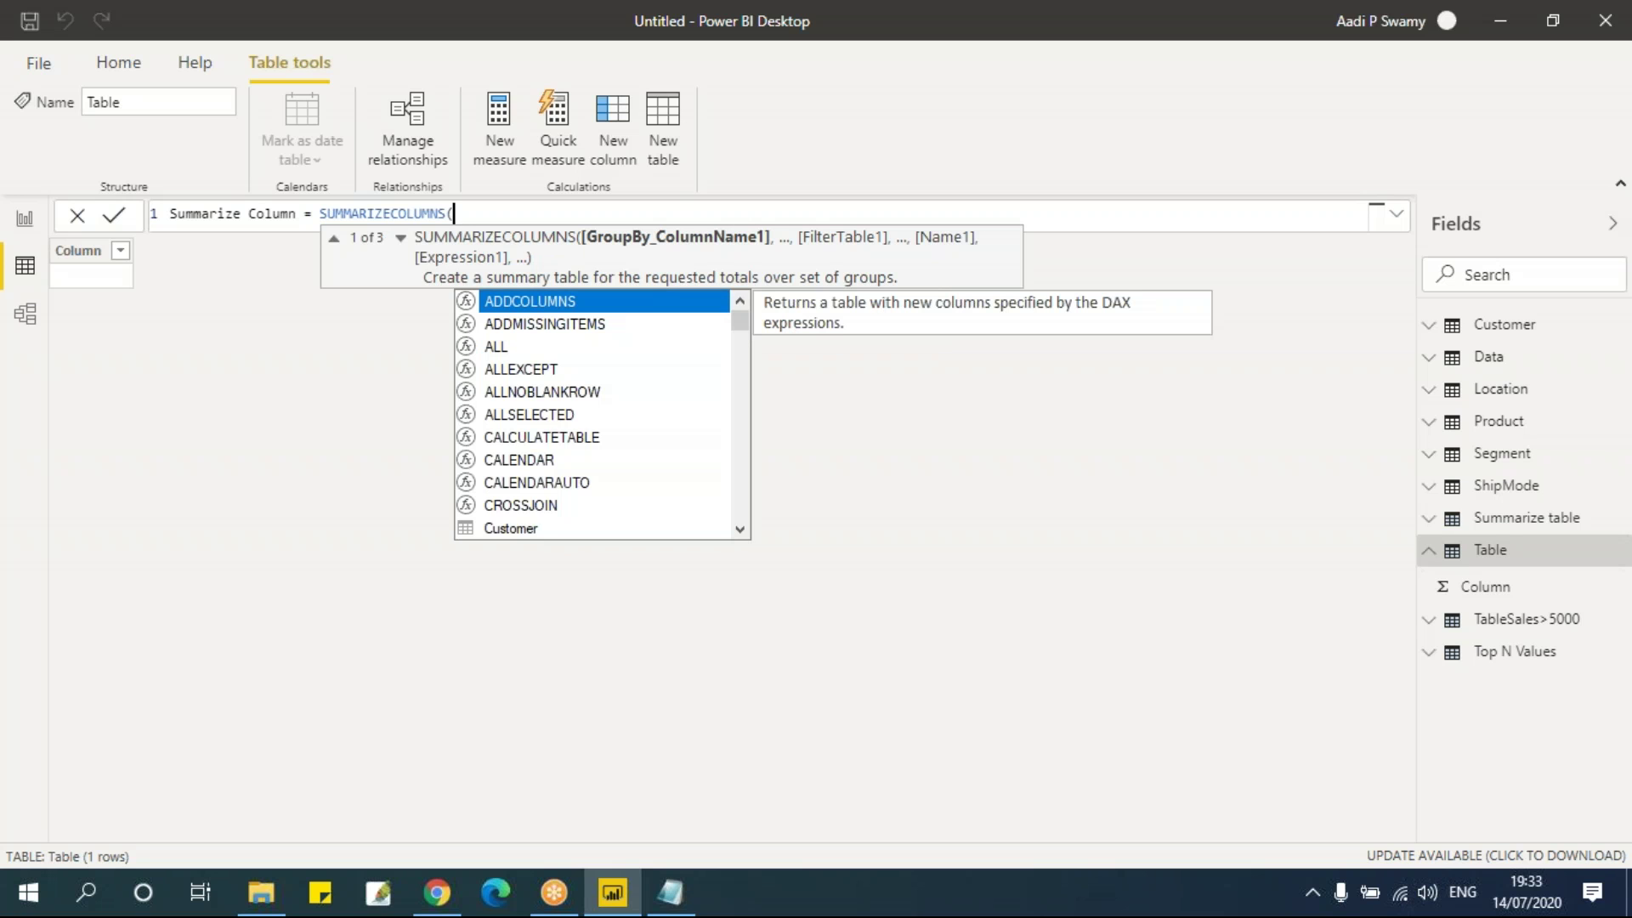
type("reg")
key("Tab")
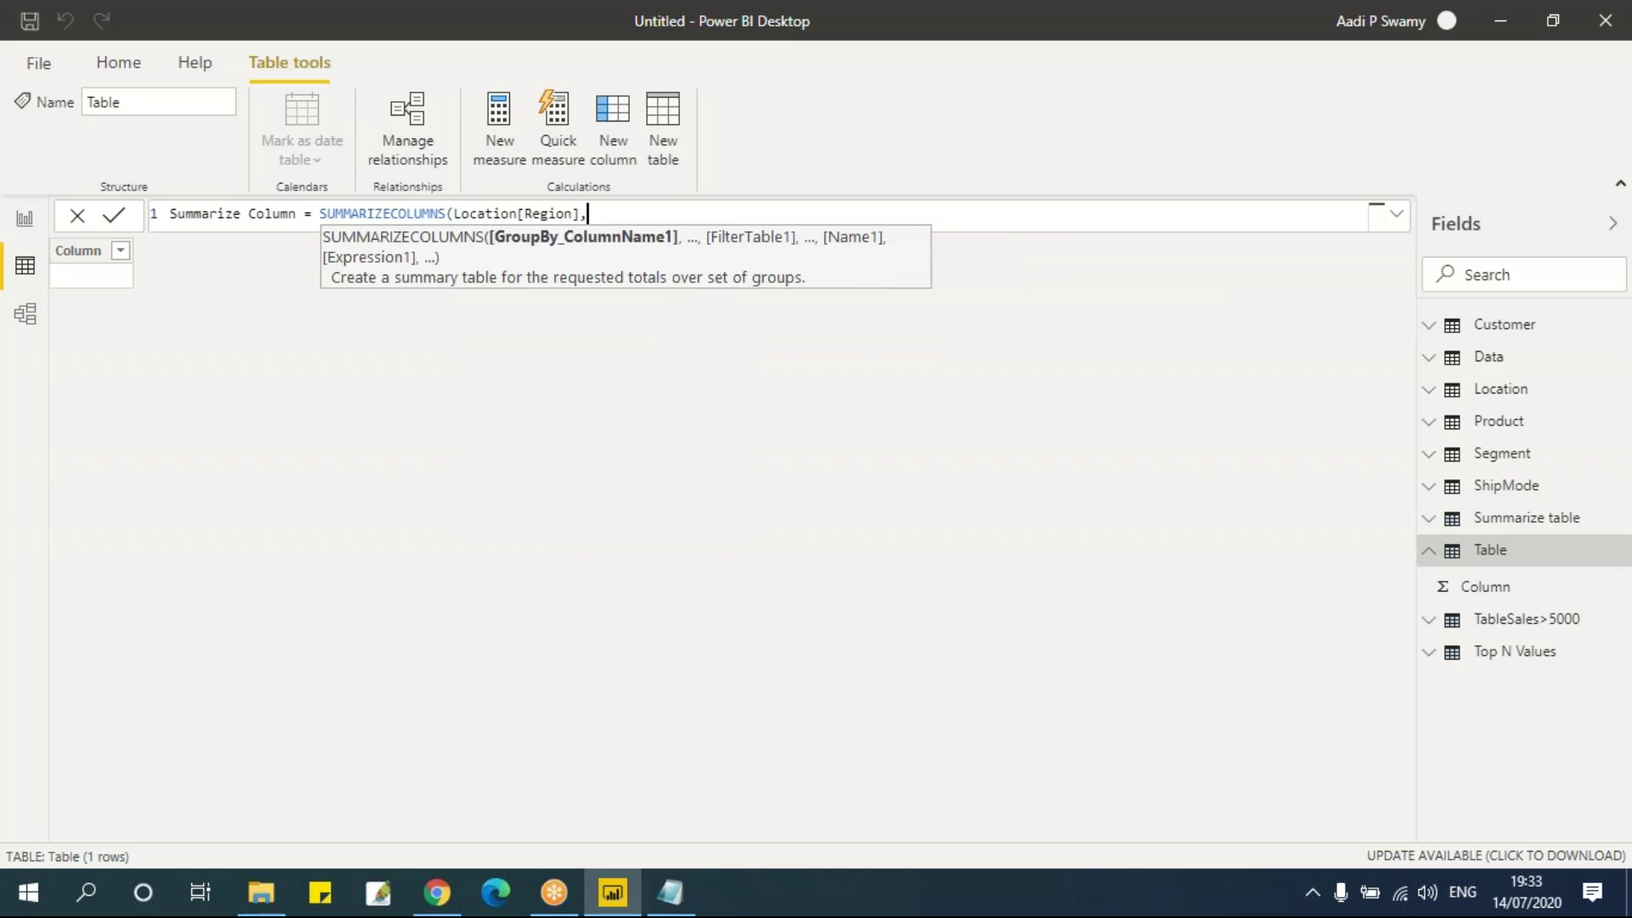
type(",")
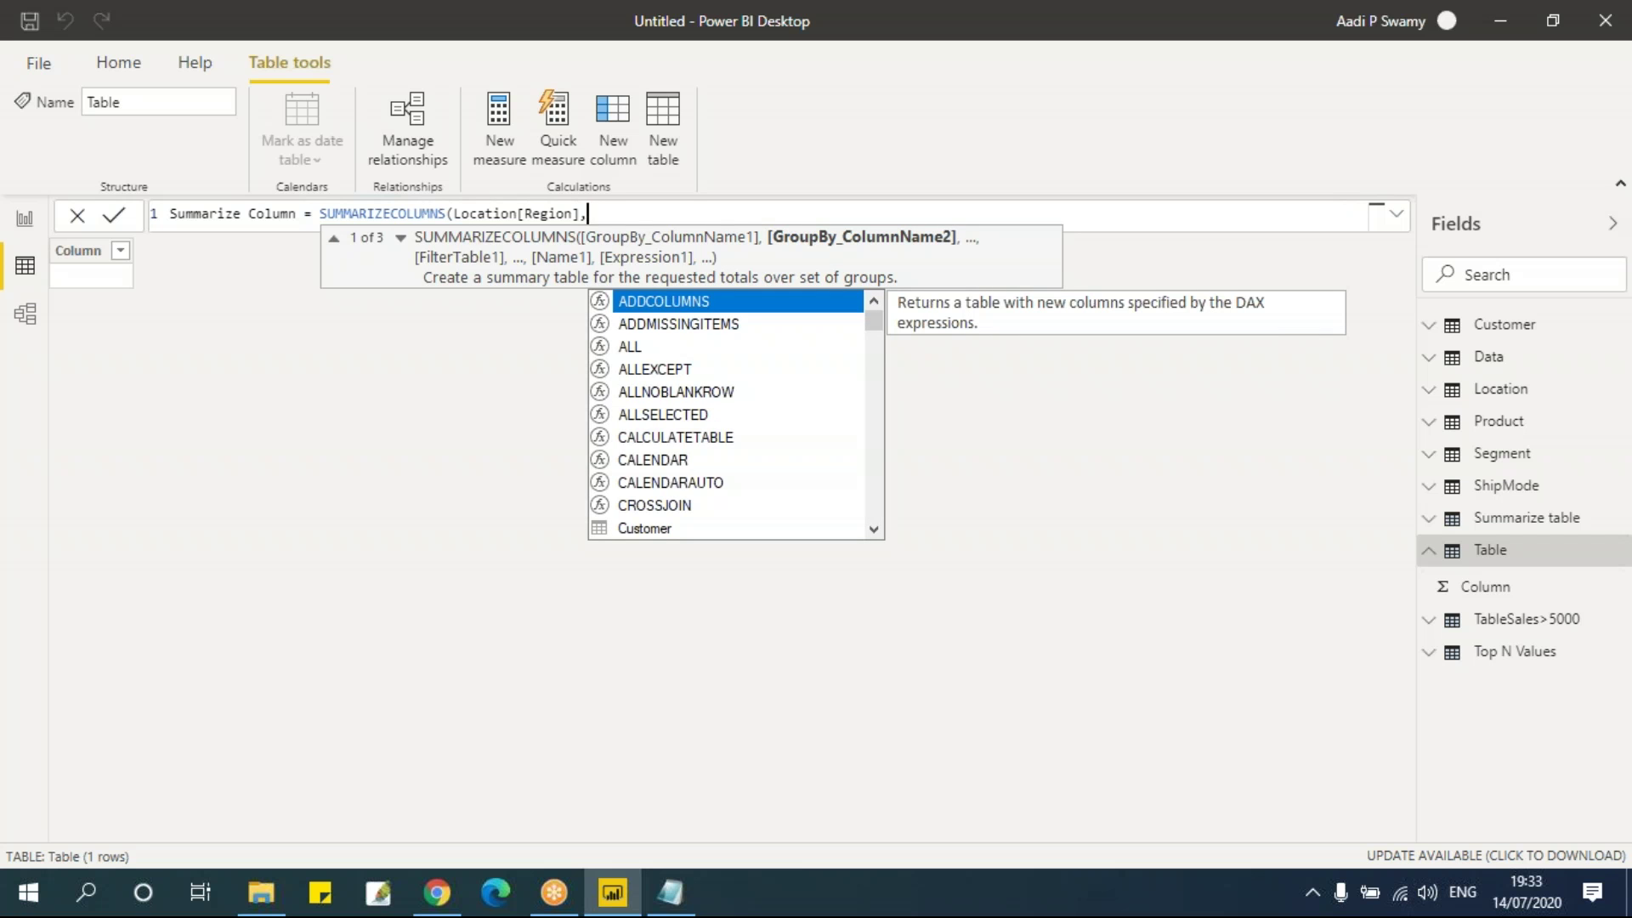
Step: Add a column named "Total Sales" calculated as SUM of Data[Sales] to the SUMMARIZECOLUMNS formula
type("\"Total Sales\"")
type(",")
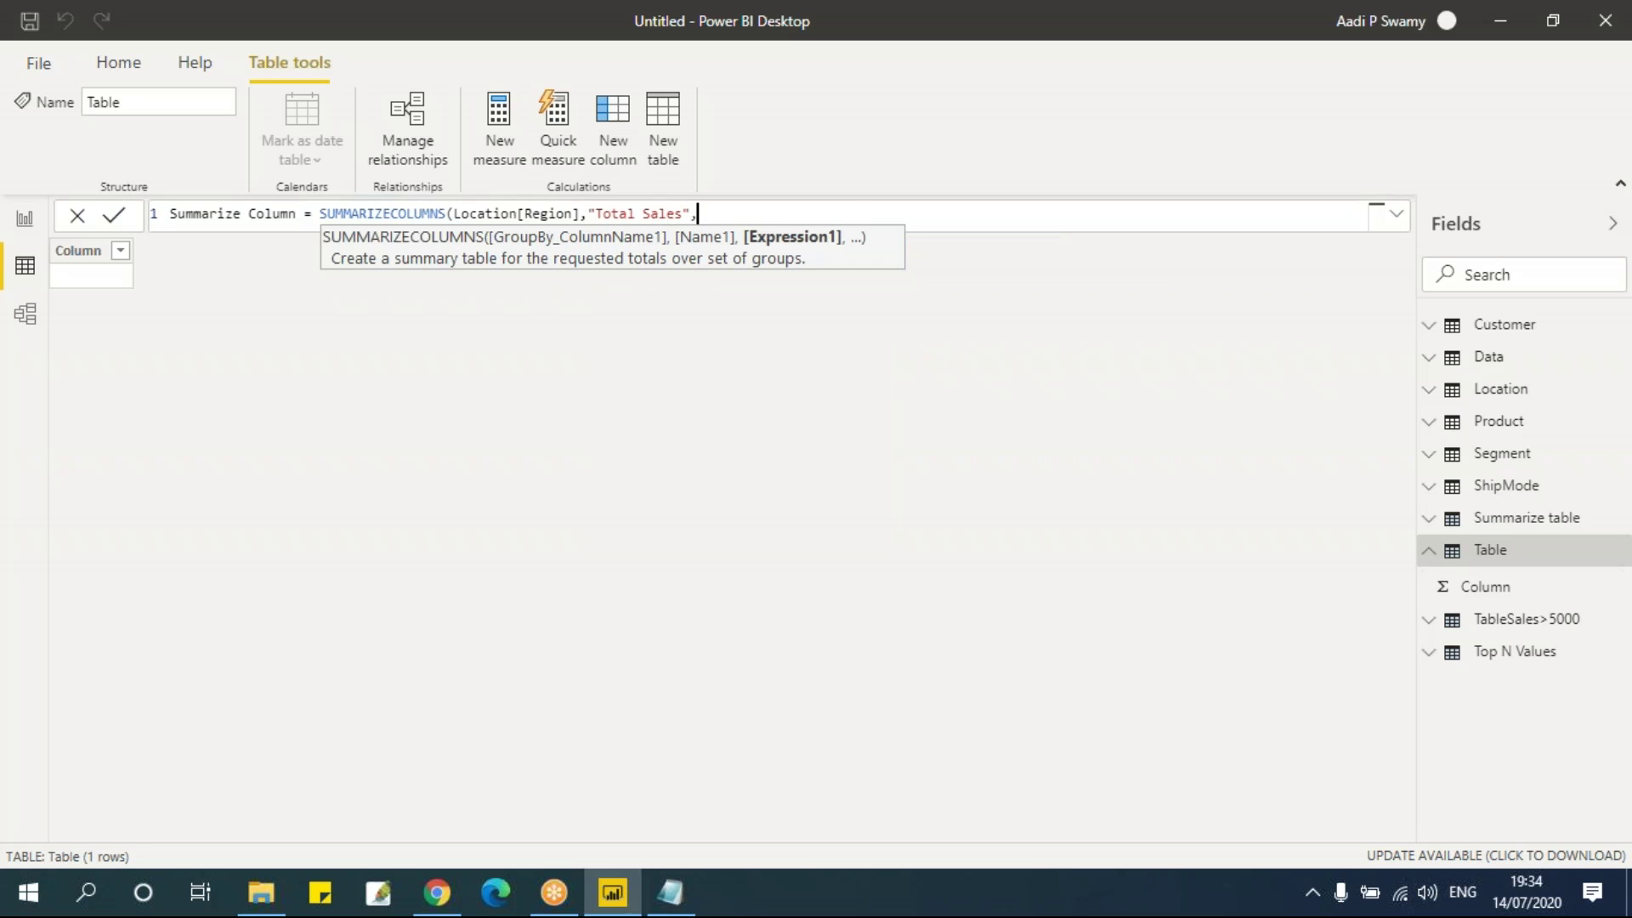
type("SUM(sal")
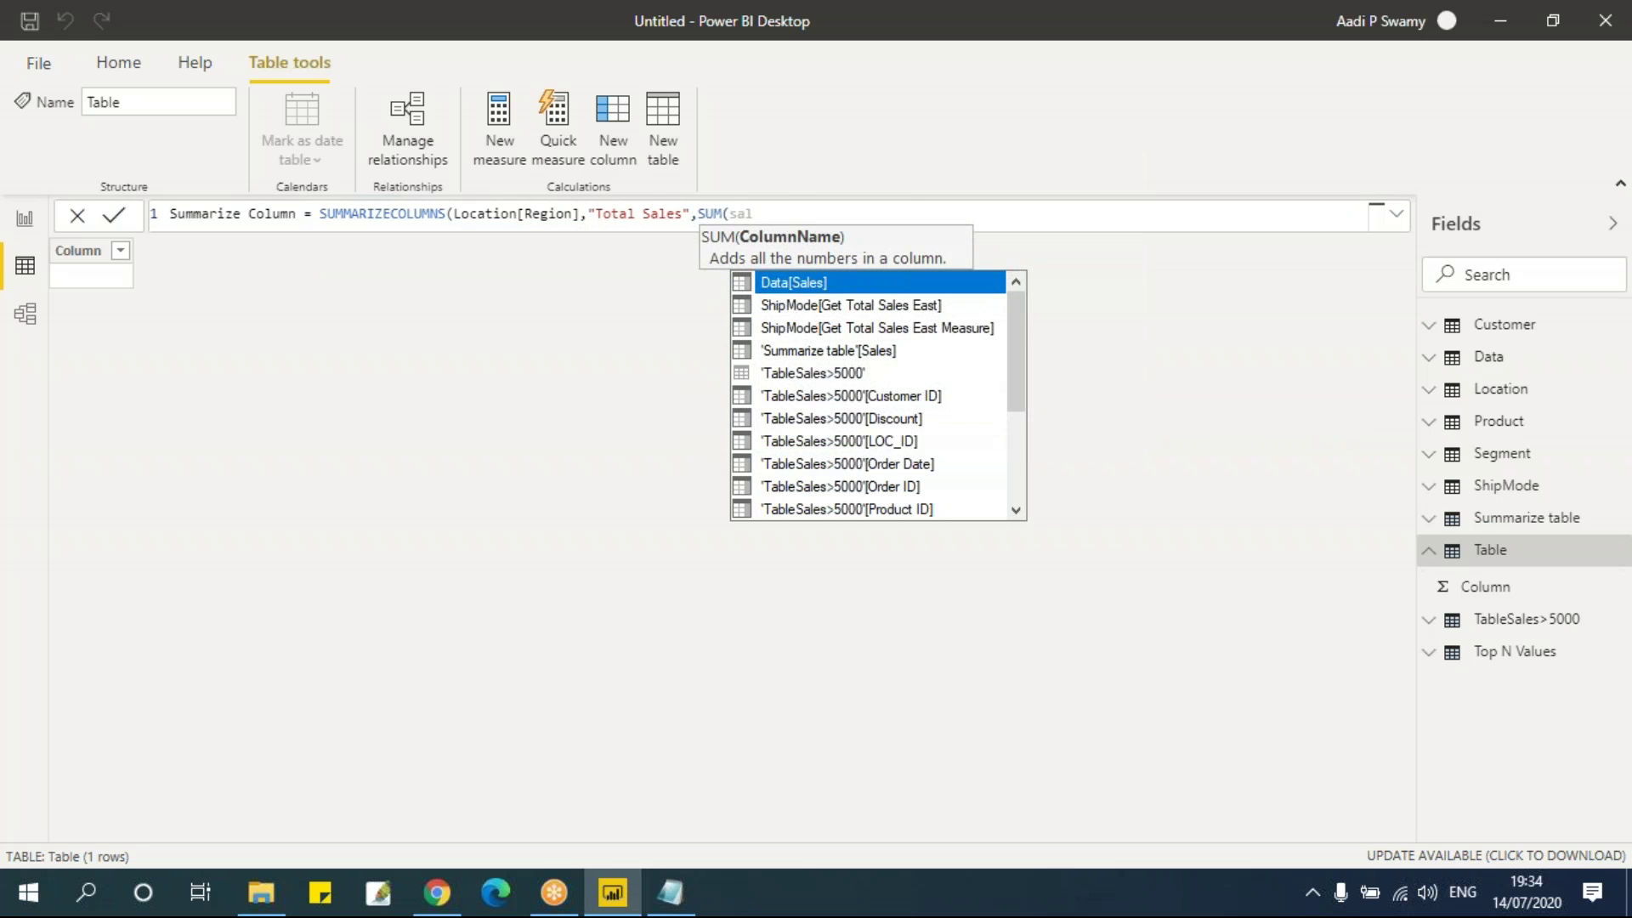
key("Tab")
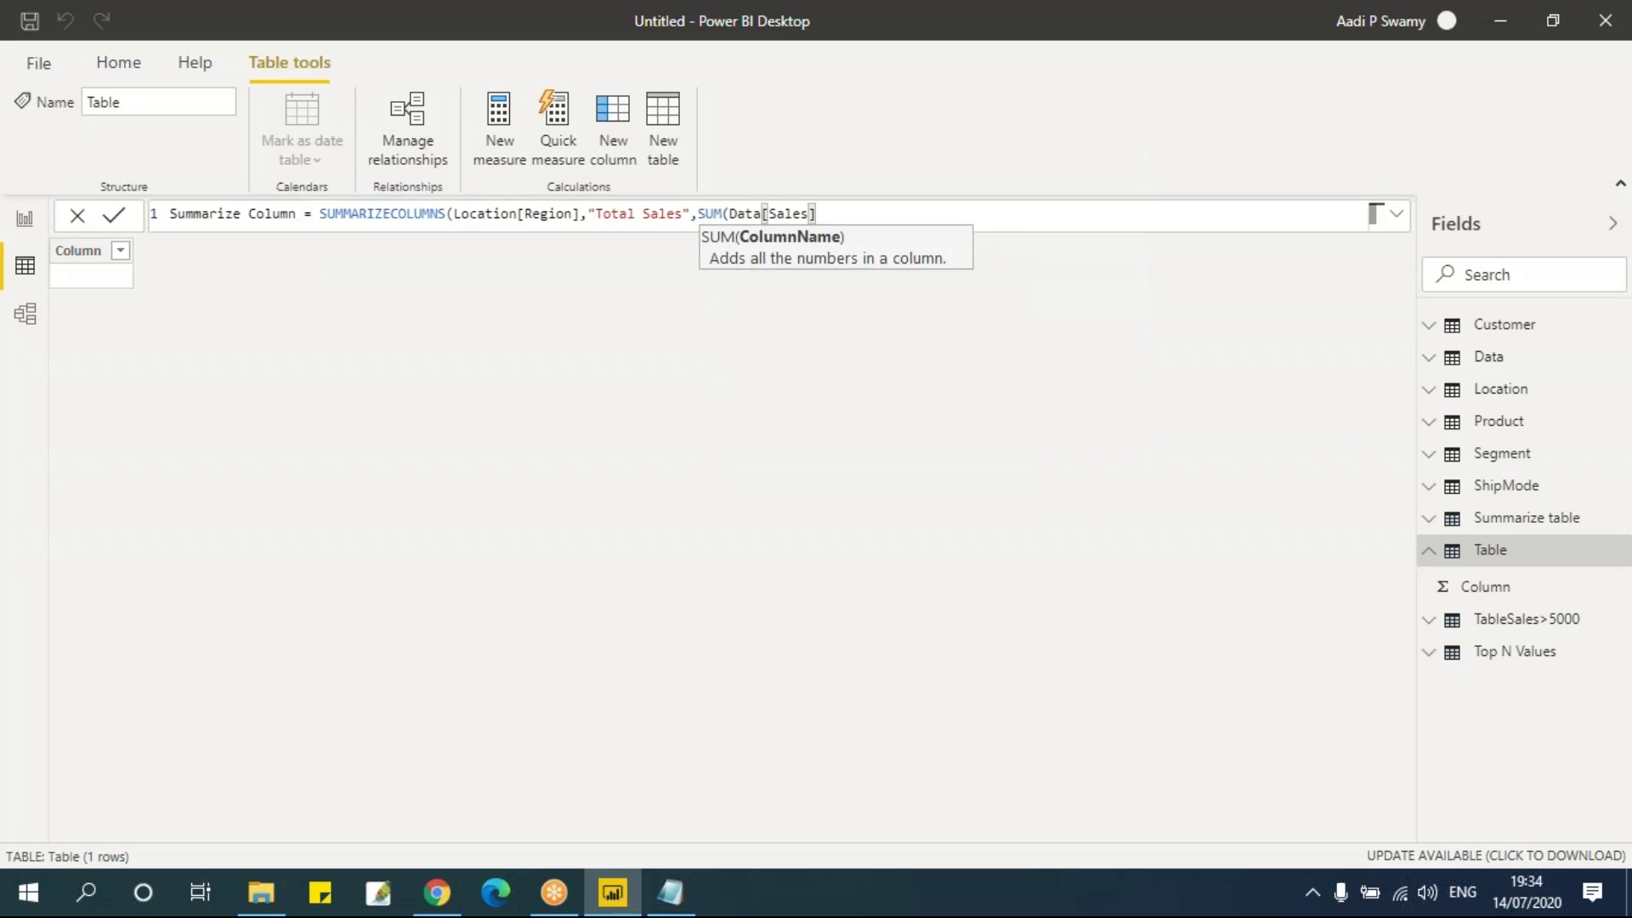
Step: Add a "Total Profit" column calculated as SUM(Data[Profit]), commit the formula and display the Summarize Column table
type("),\"Total Prof")
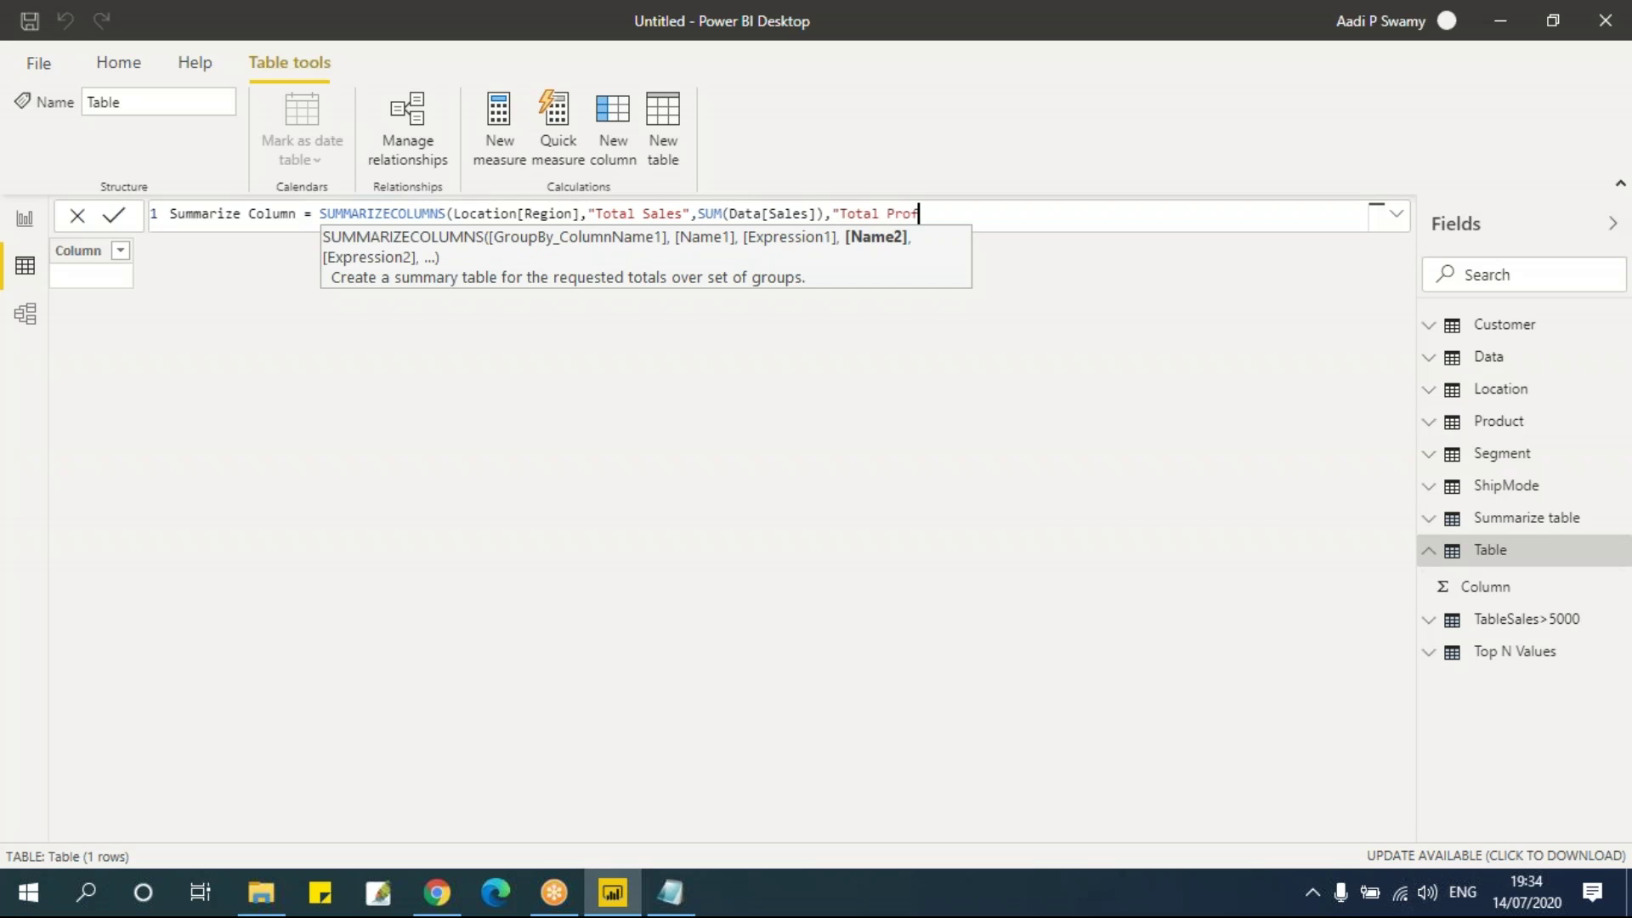
type("it\",")
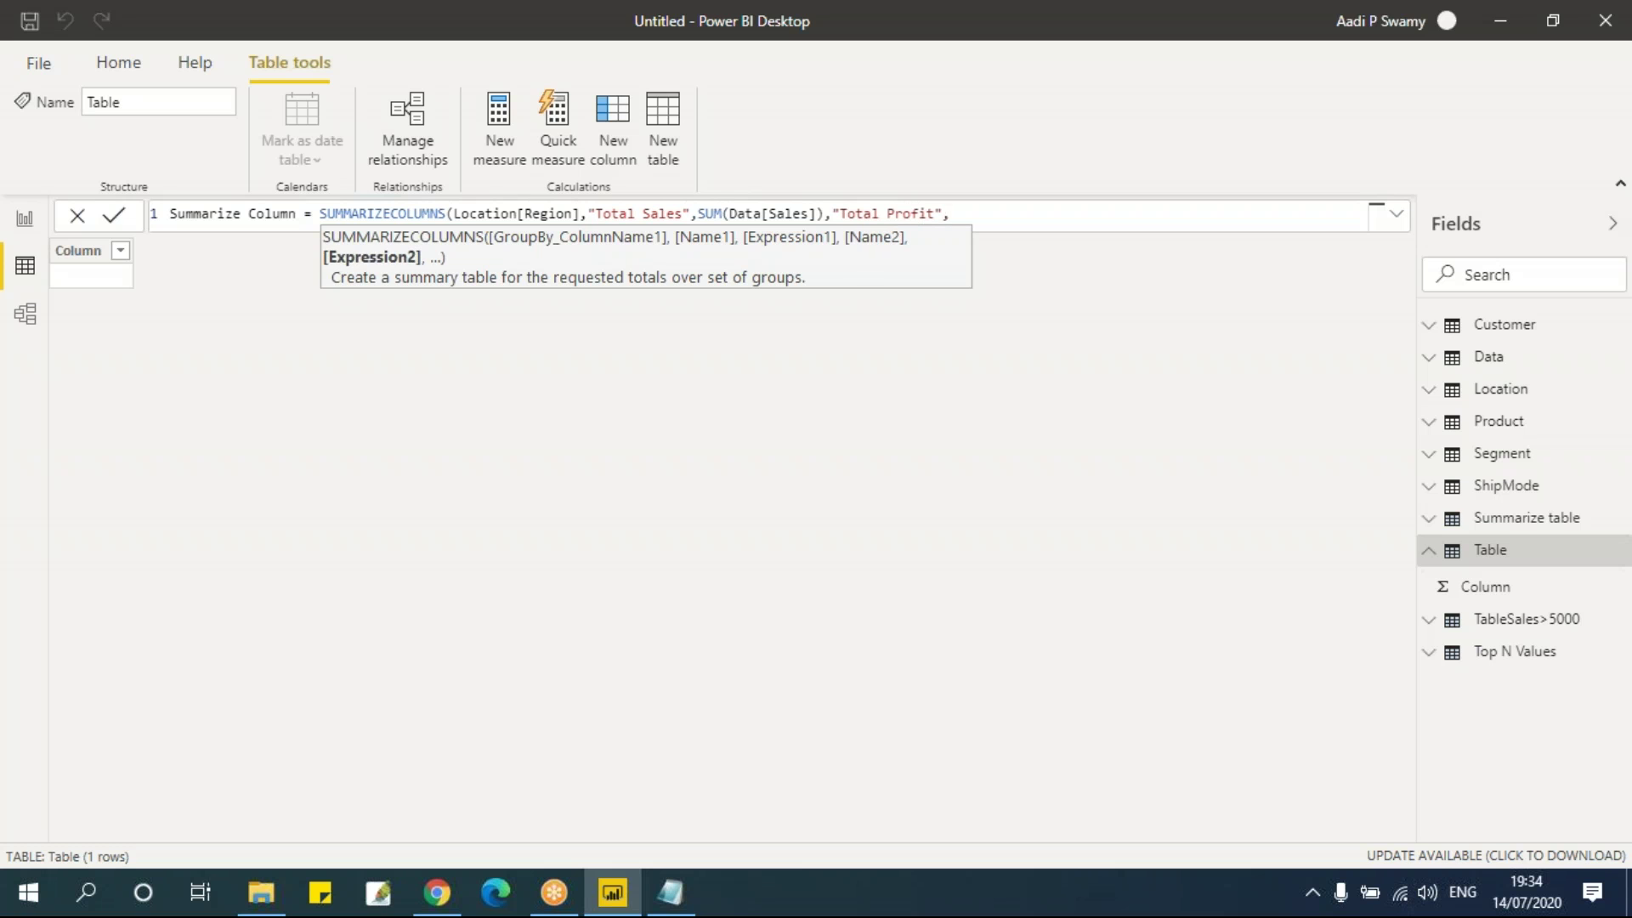
type("sum")
key("Tab")
type("profi")
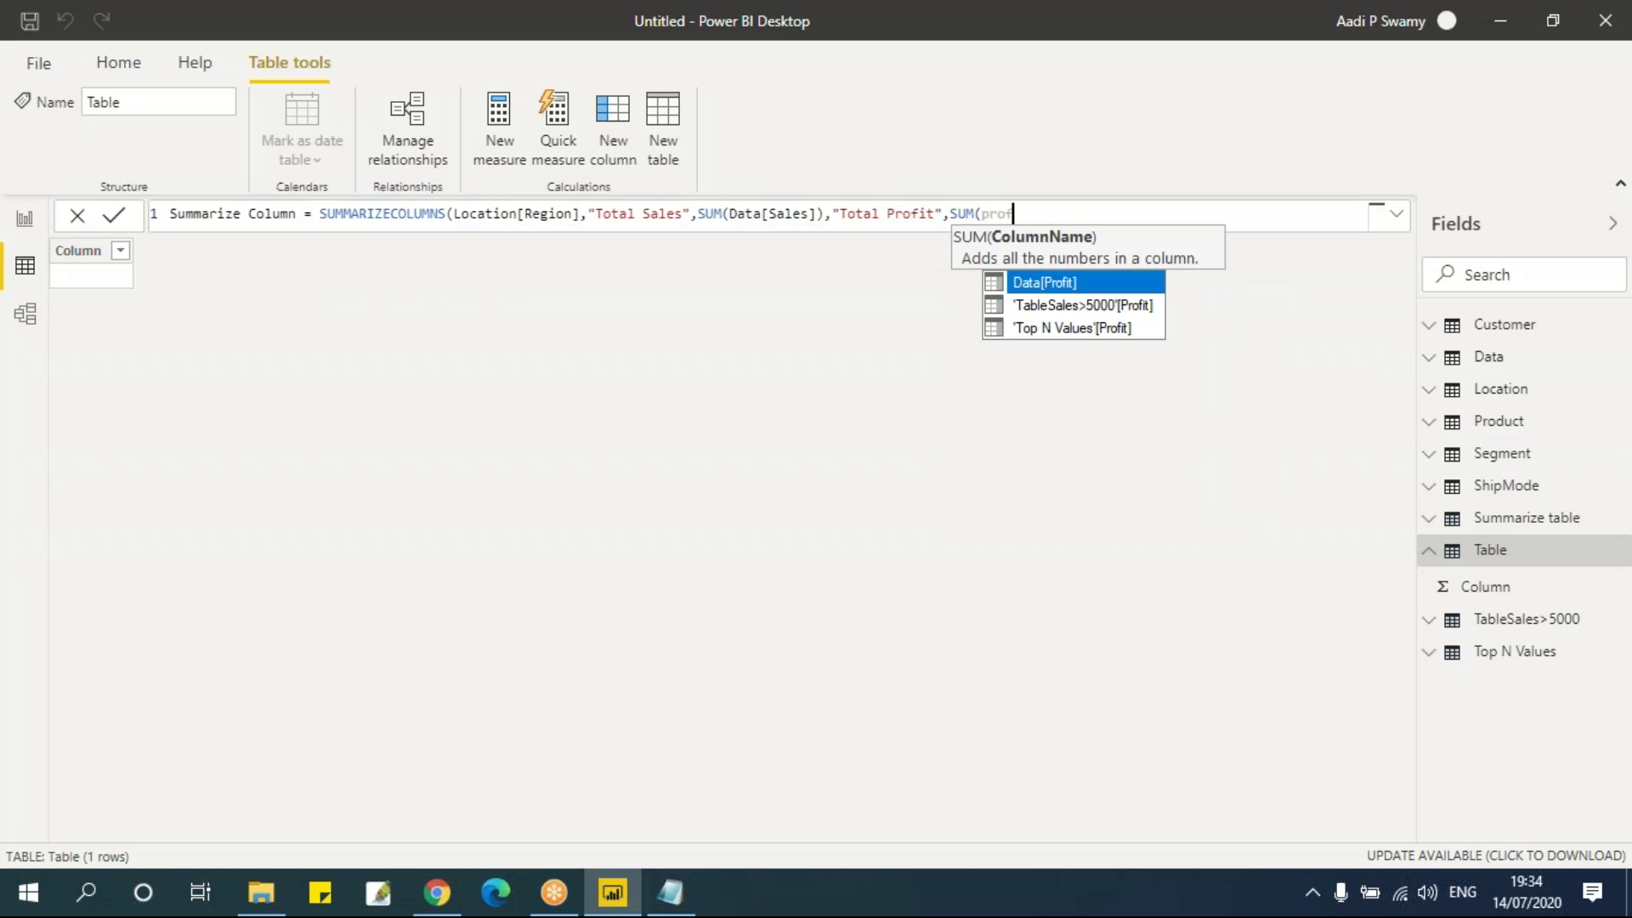
key("Tab")
type("))")
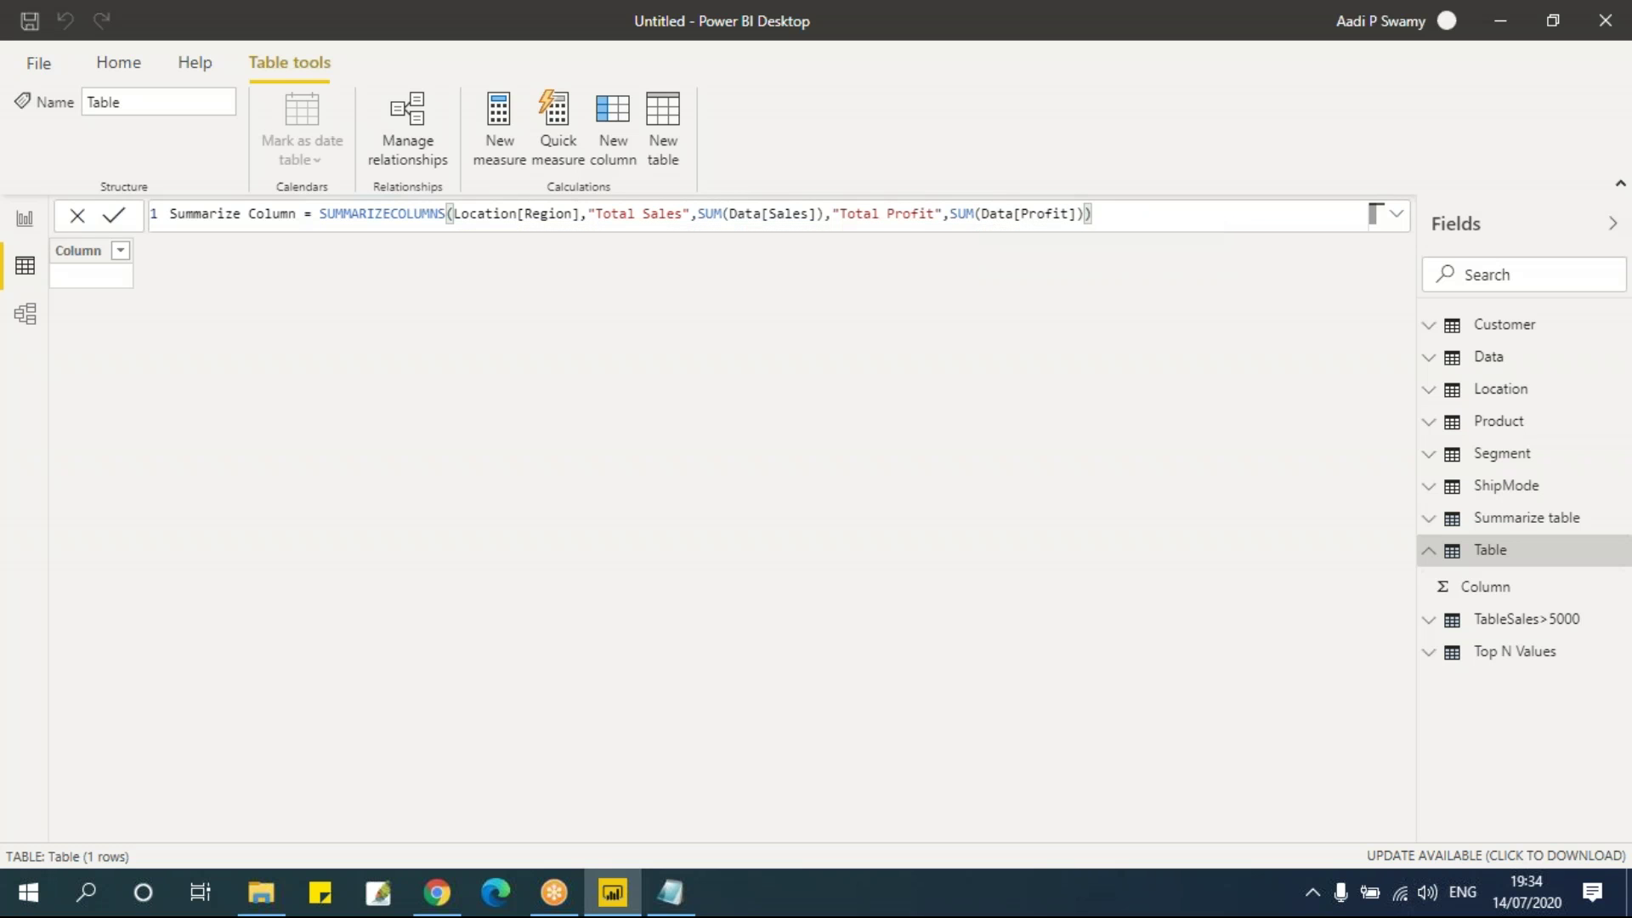
key("Return")
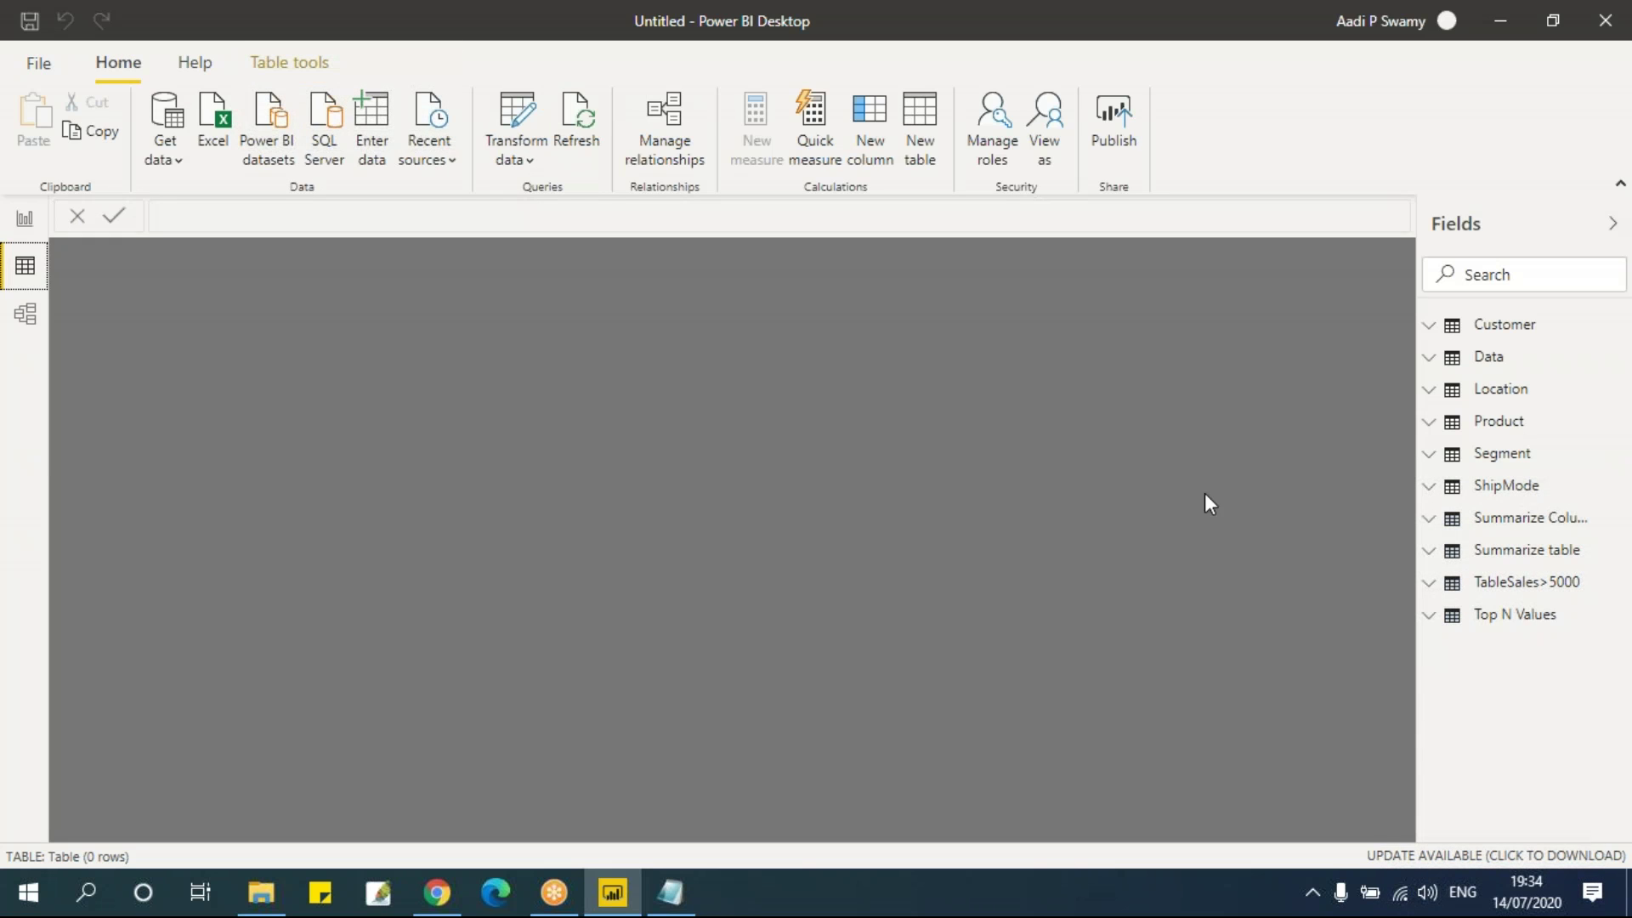
left_click(1552, 520)
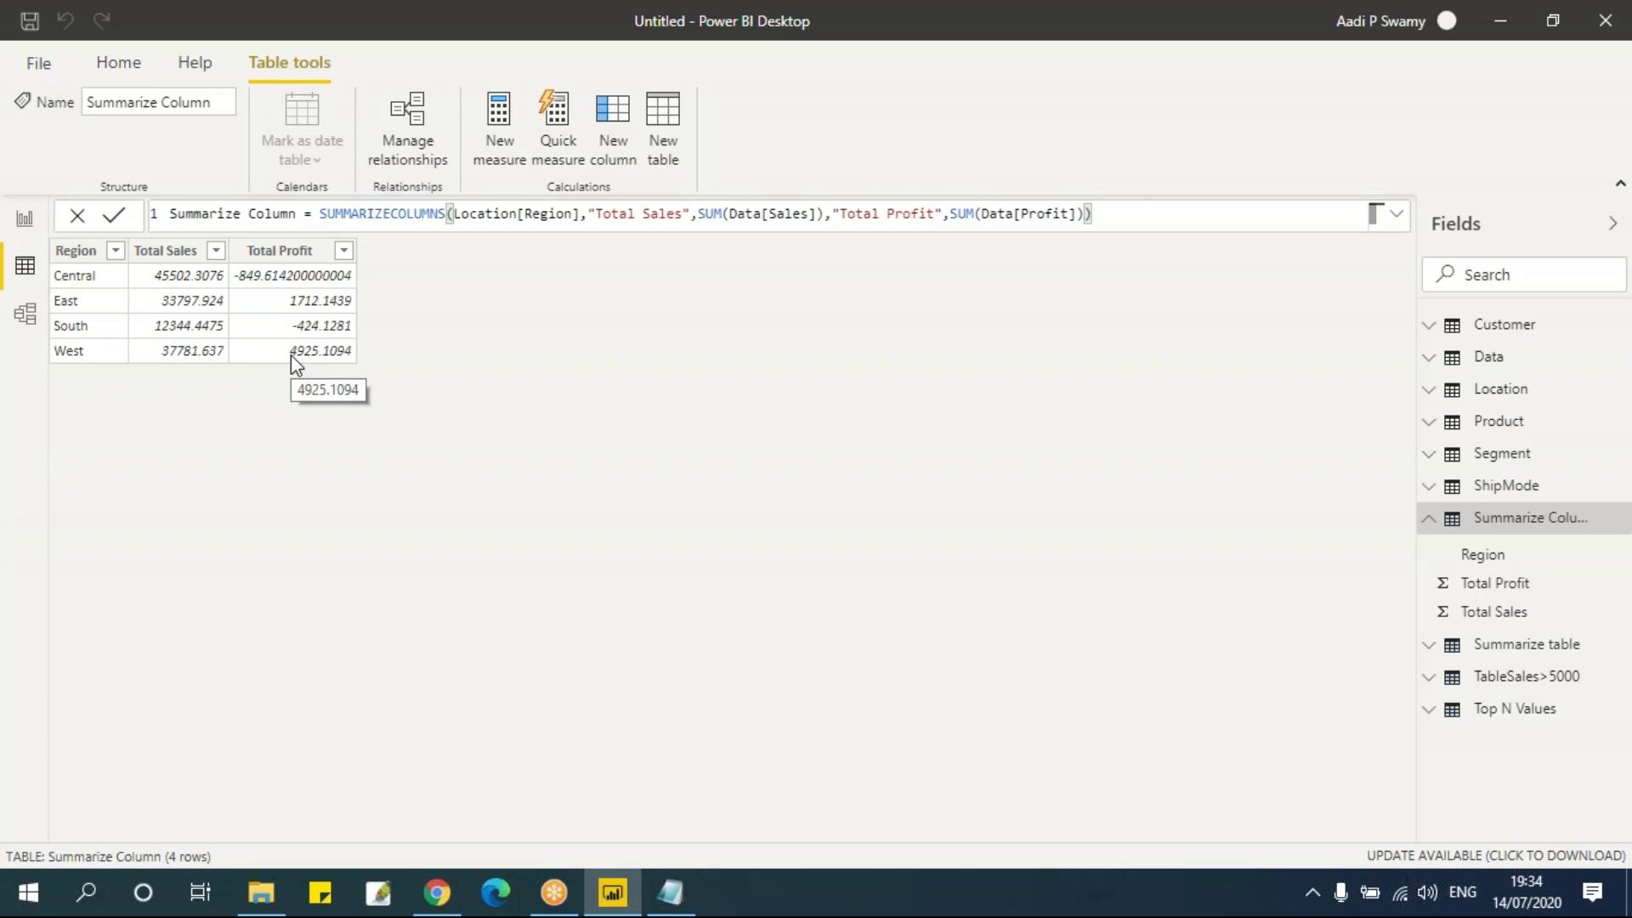
Step: Consult the formulas following SUMMARIZECOLUMNS in the Notepad notes and display the Location table in Power BI
key("alt+Tab")
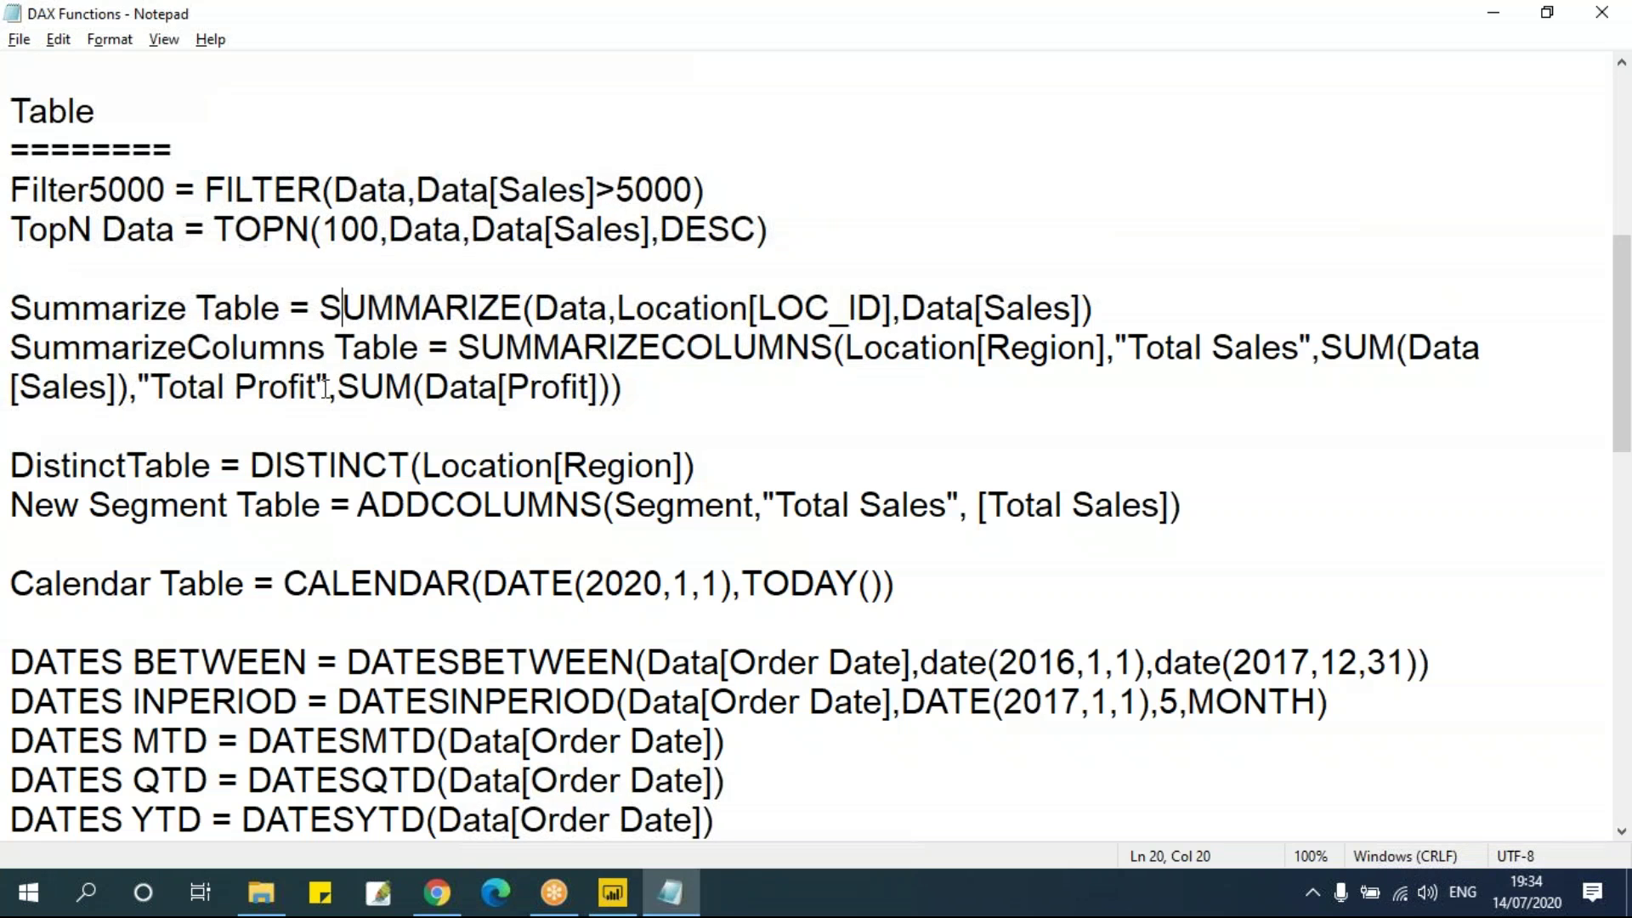
left_click(533, 347)
scroll(654, 411, "down", 1)
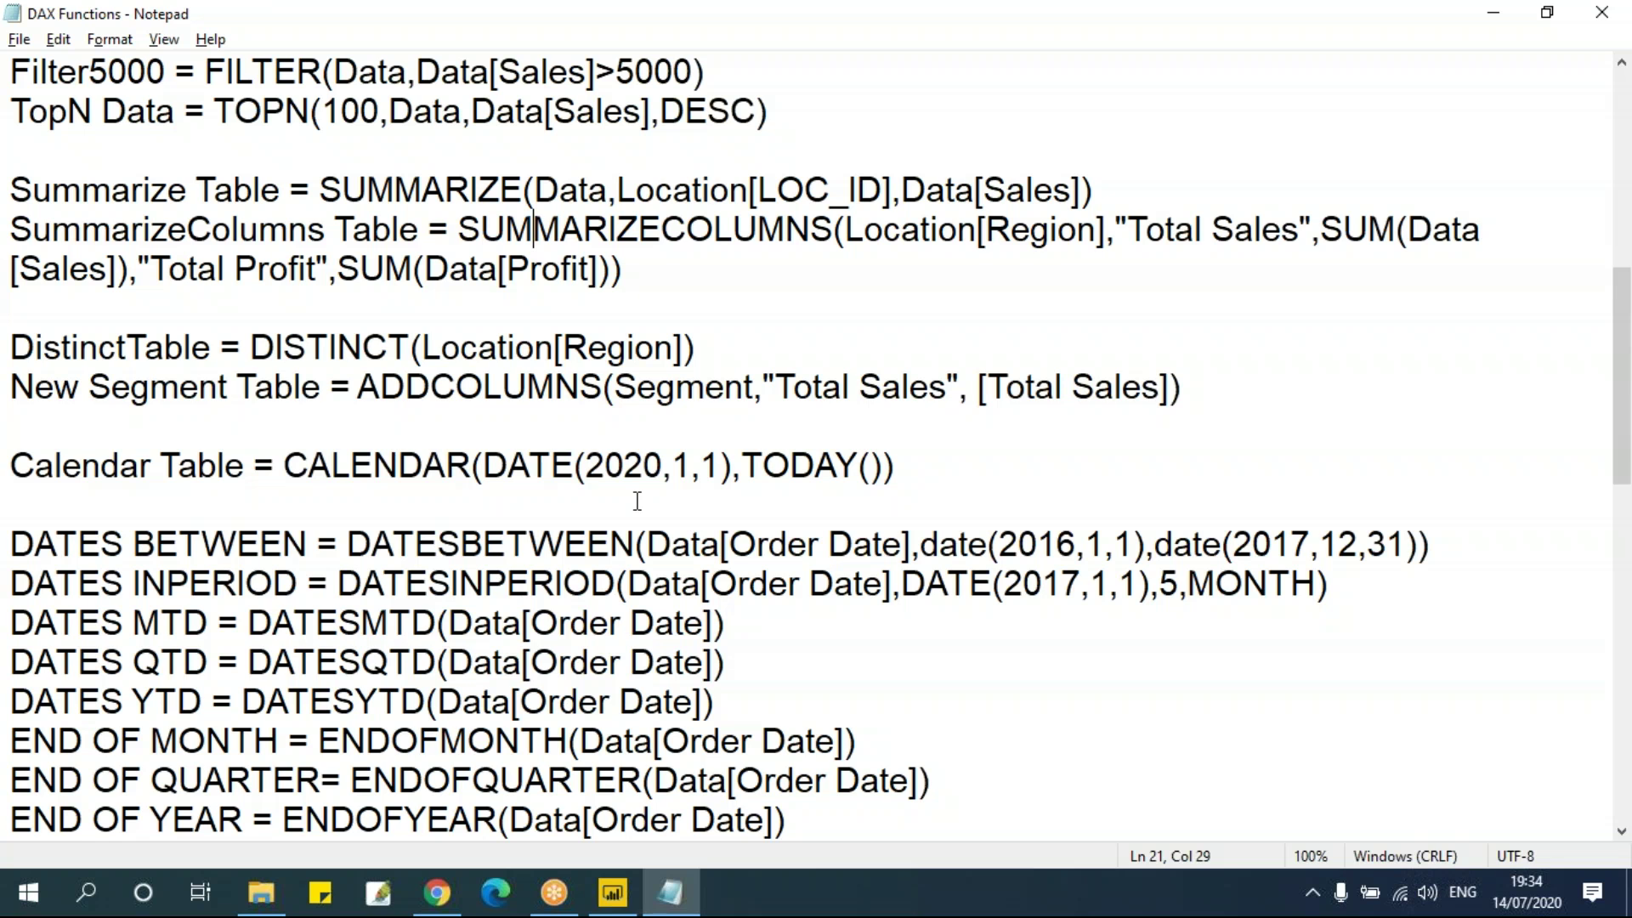
key("alt+Tab")
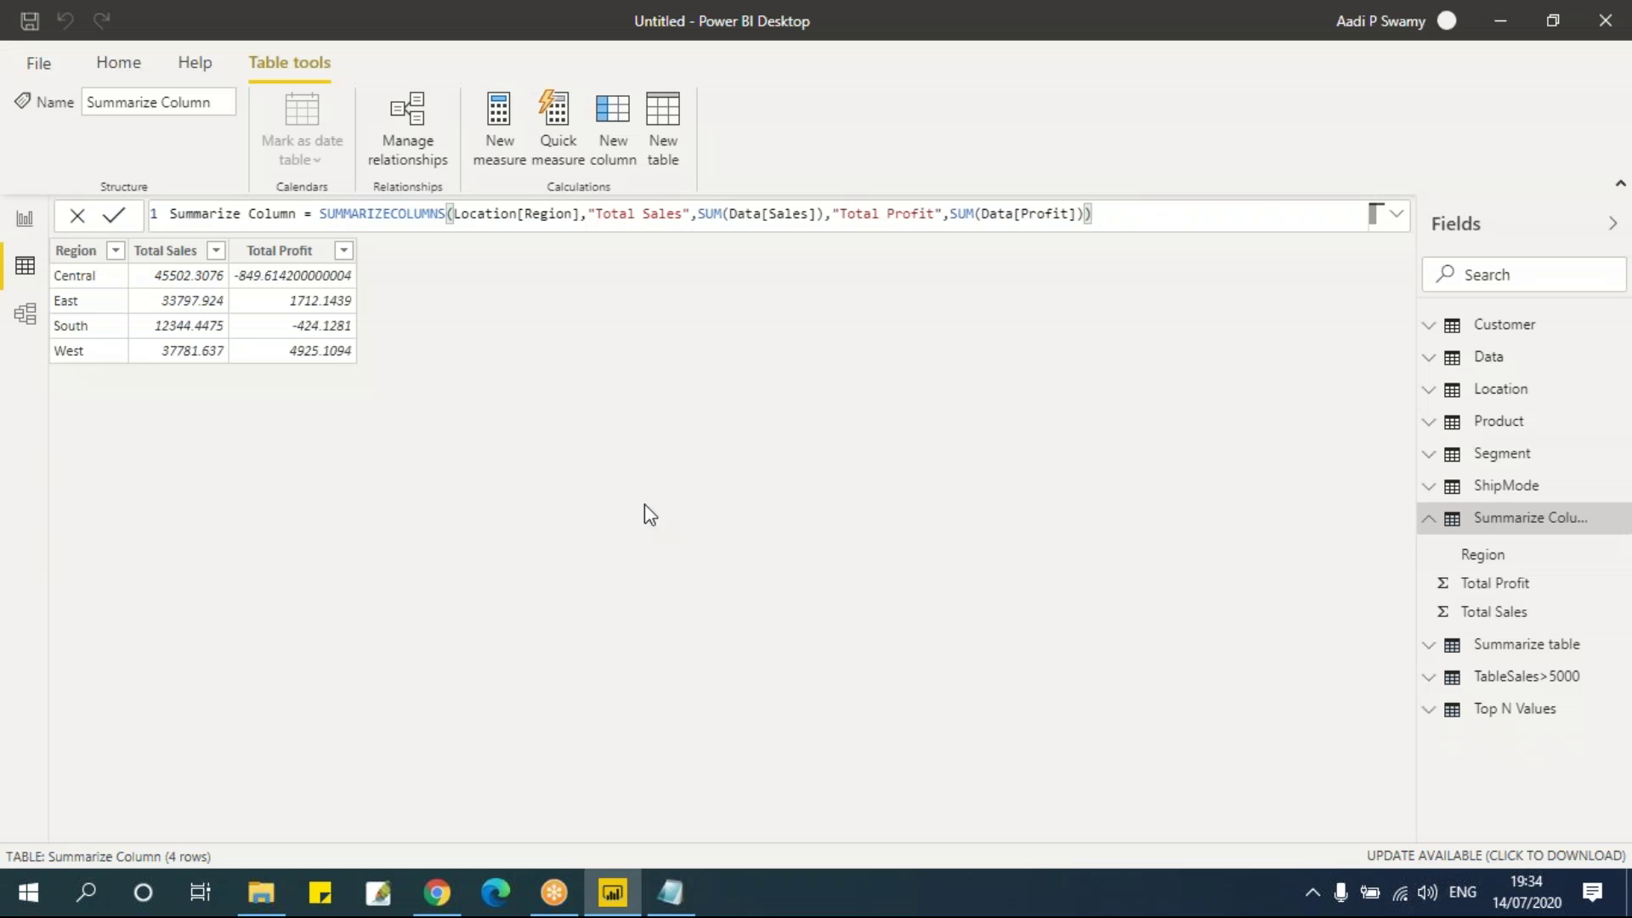
left_click(1445, 522)
left_click(1500, 394)
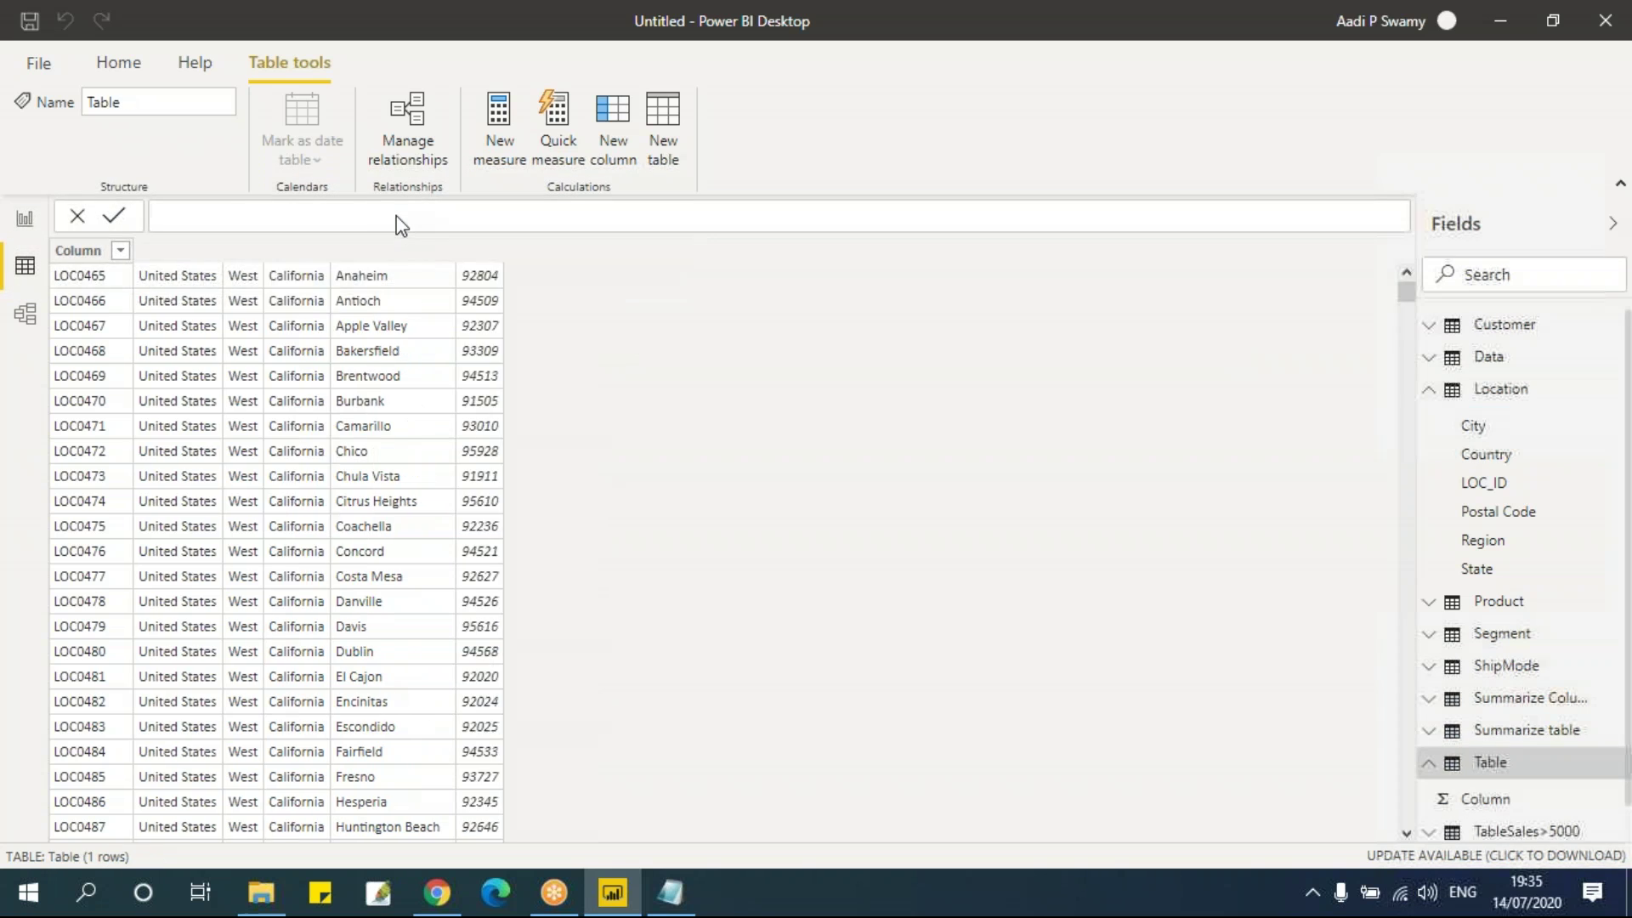
Step: Create a new calculated table and name it Unique Regions in its formula
key("BackSpace")
key("BackSpace")
key("BackSpace")
key("BackSpace")
key("BackSpace")
key("BackSpace")
key("BackSpace")
key("BackSpace")
type("Unio")
type("ue ")
type("Regions = ")
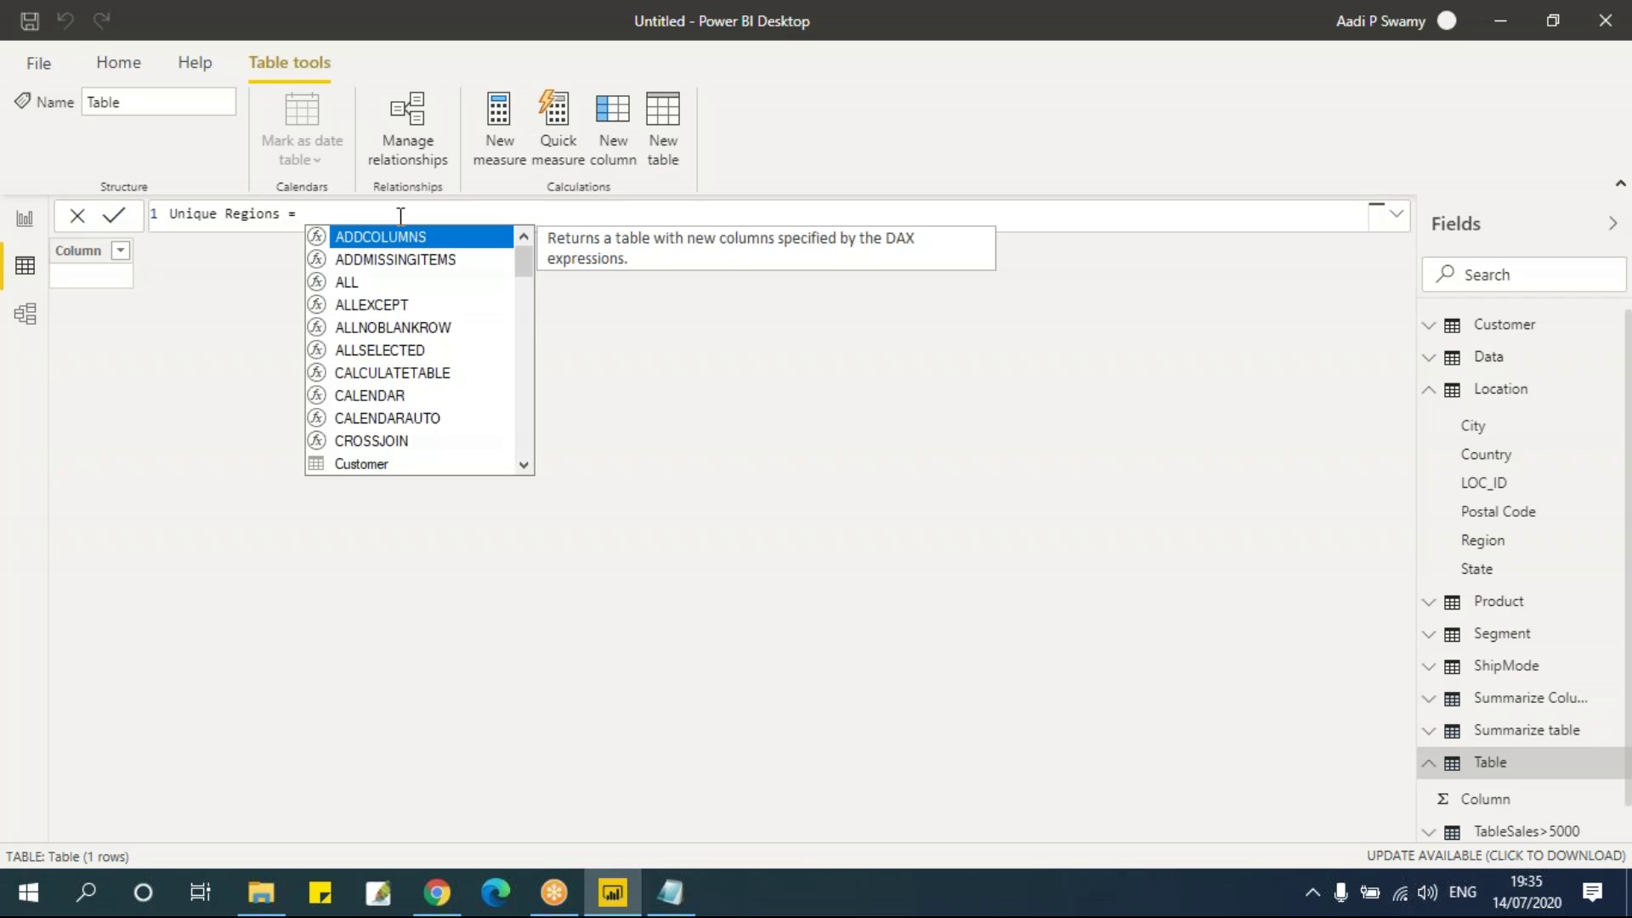
Step: Define Unique Regions as DISTINCT(Location[Region]), commit the formula and collapse the Location table's field list
type("dis")
key("Tab")
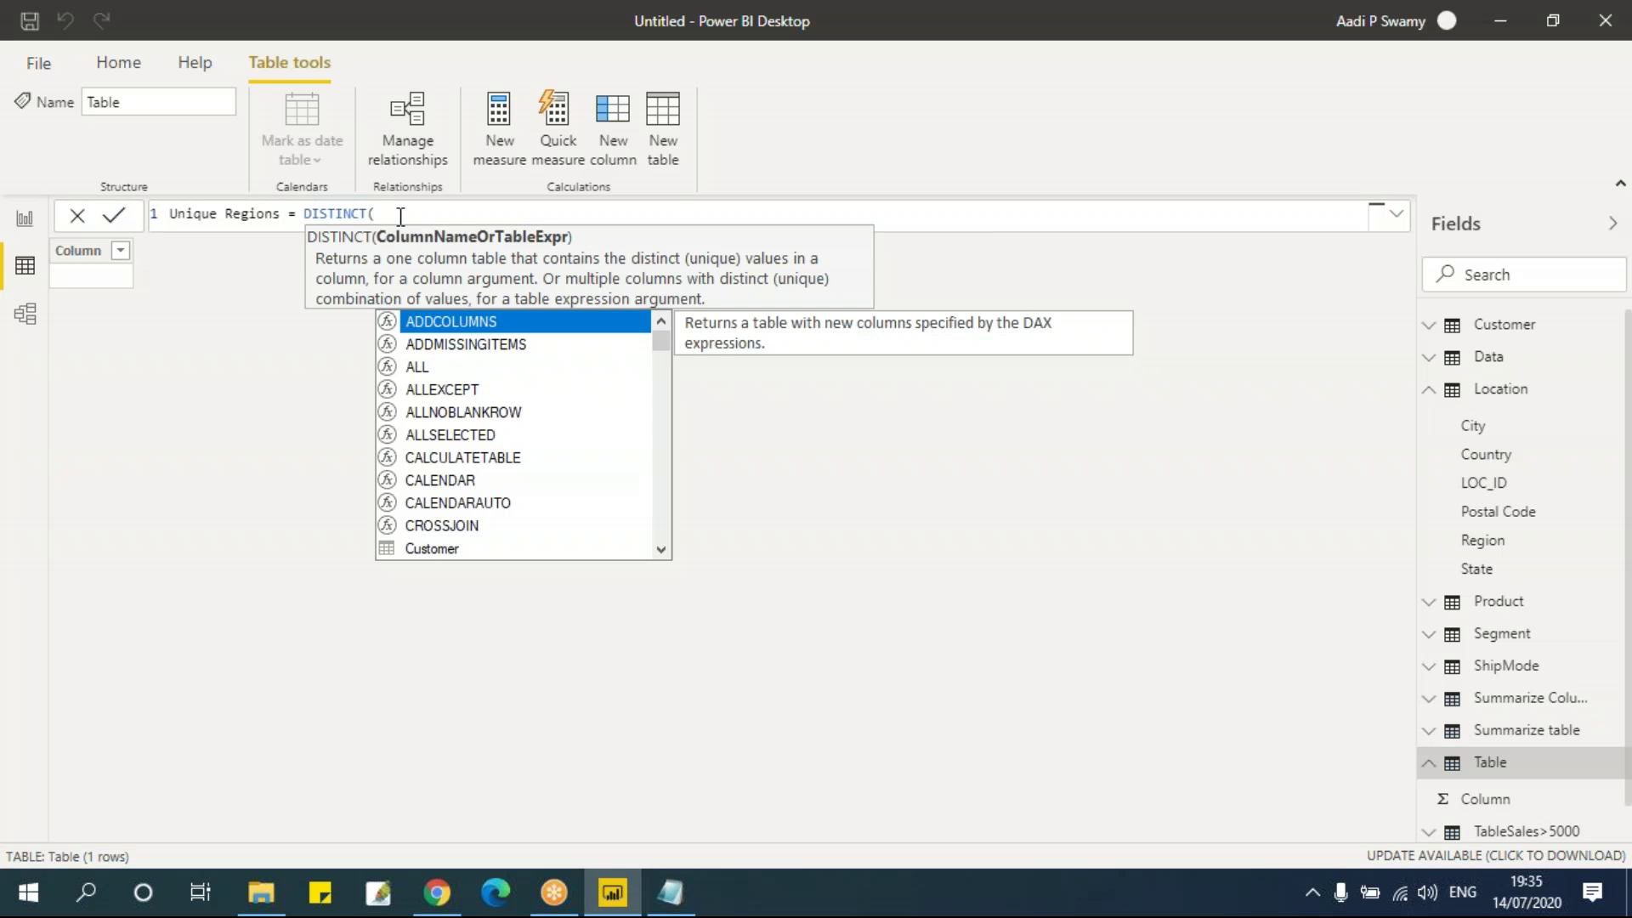
type("regi")
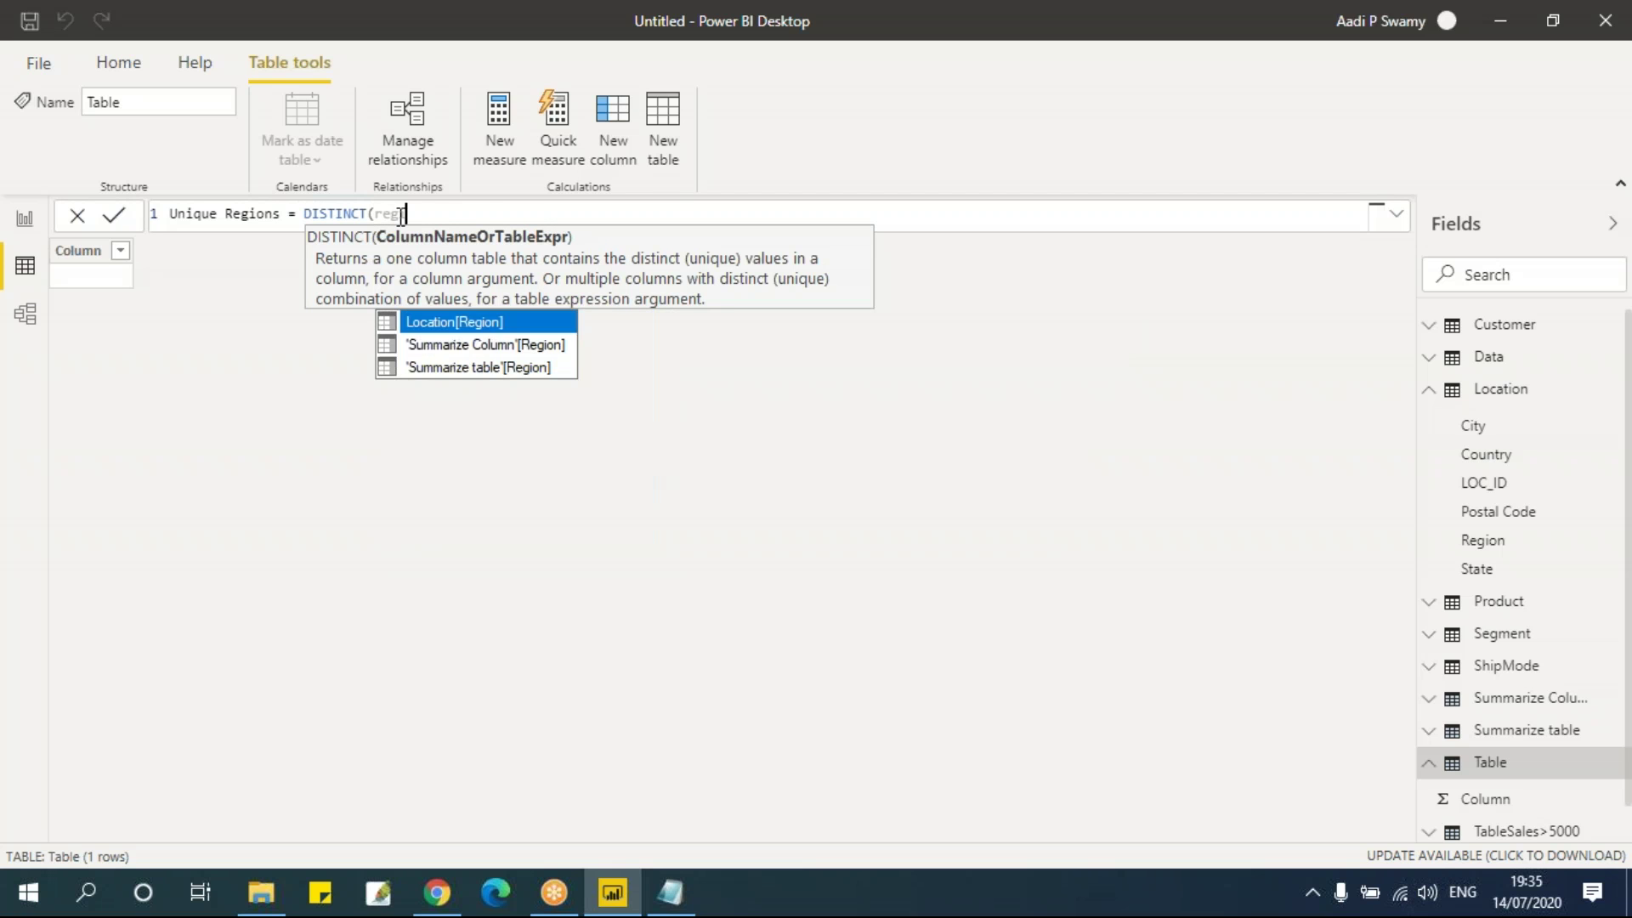
key("Tab")
type(")")
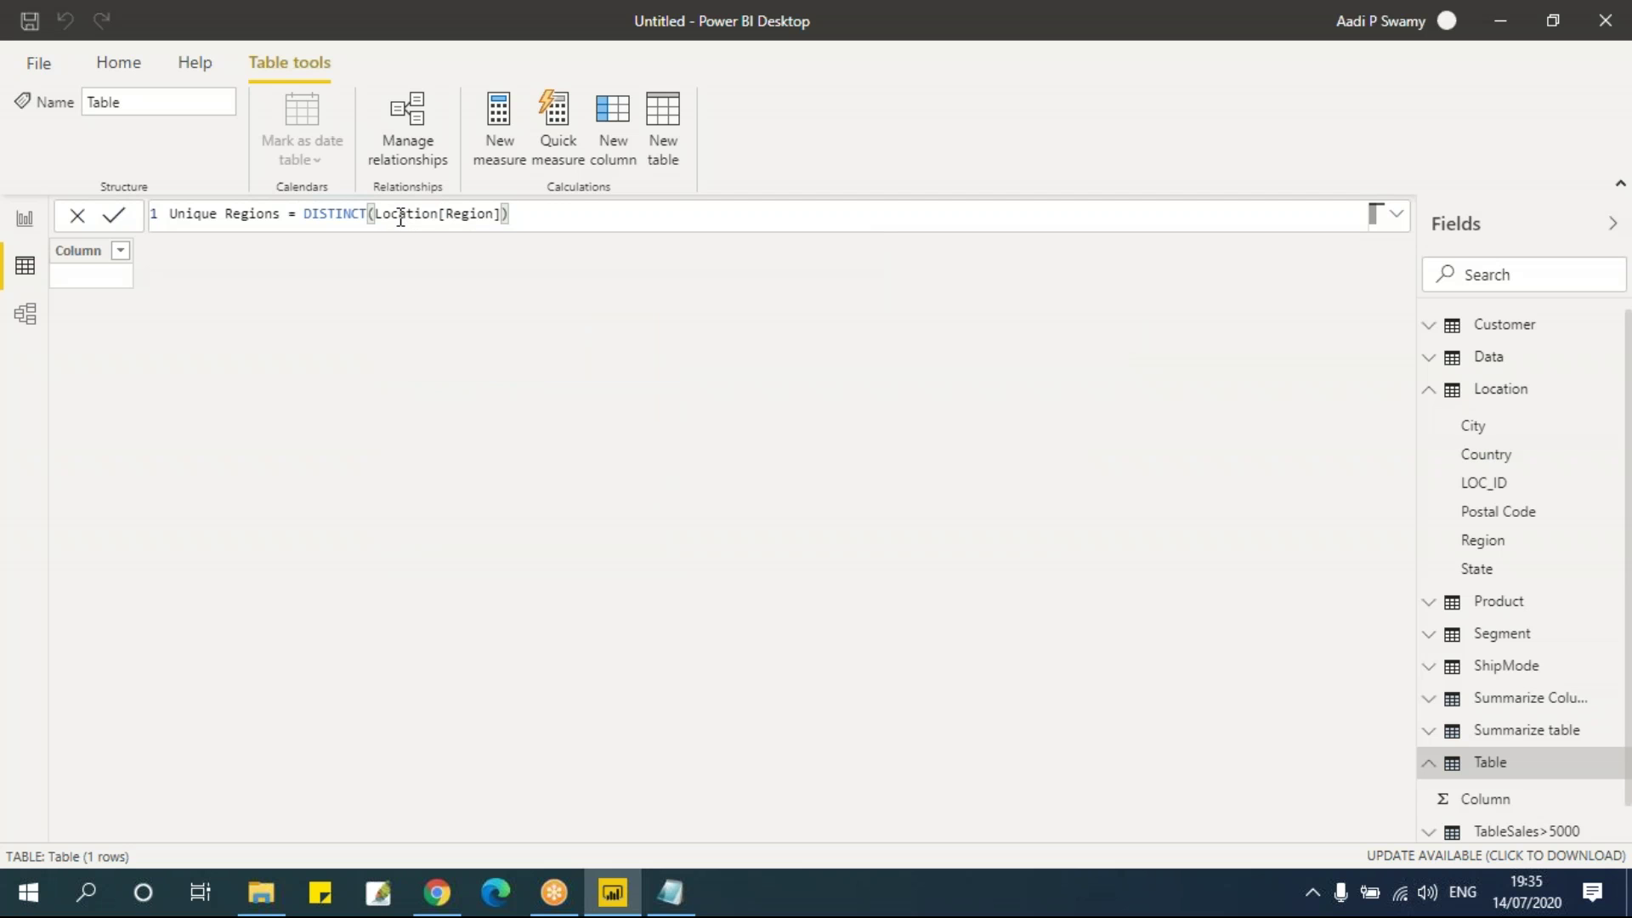
key("Return")
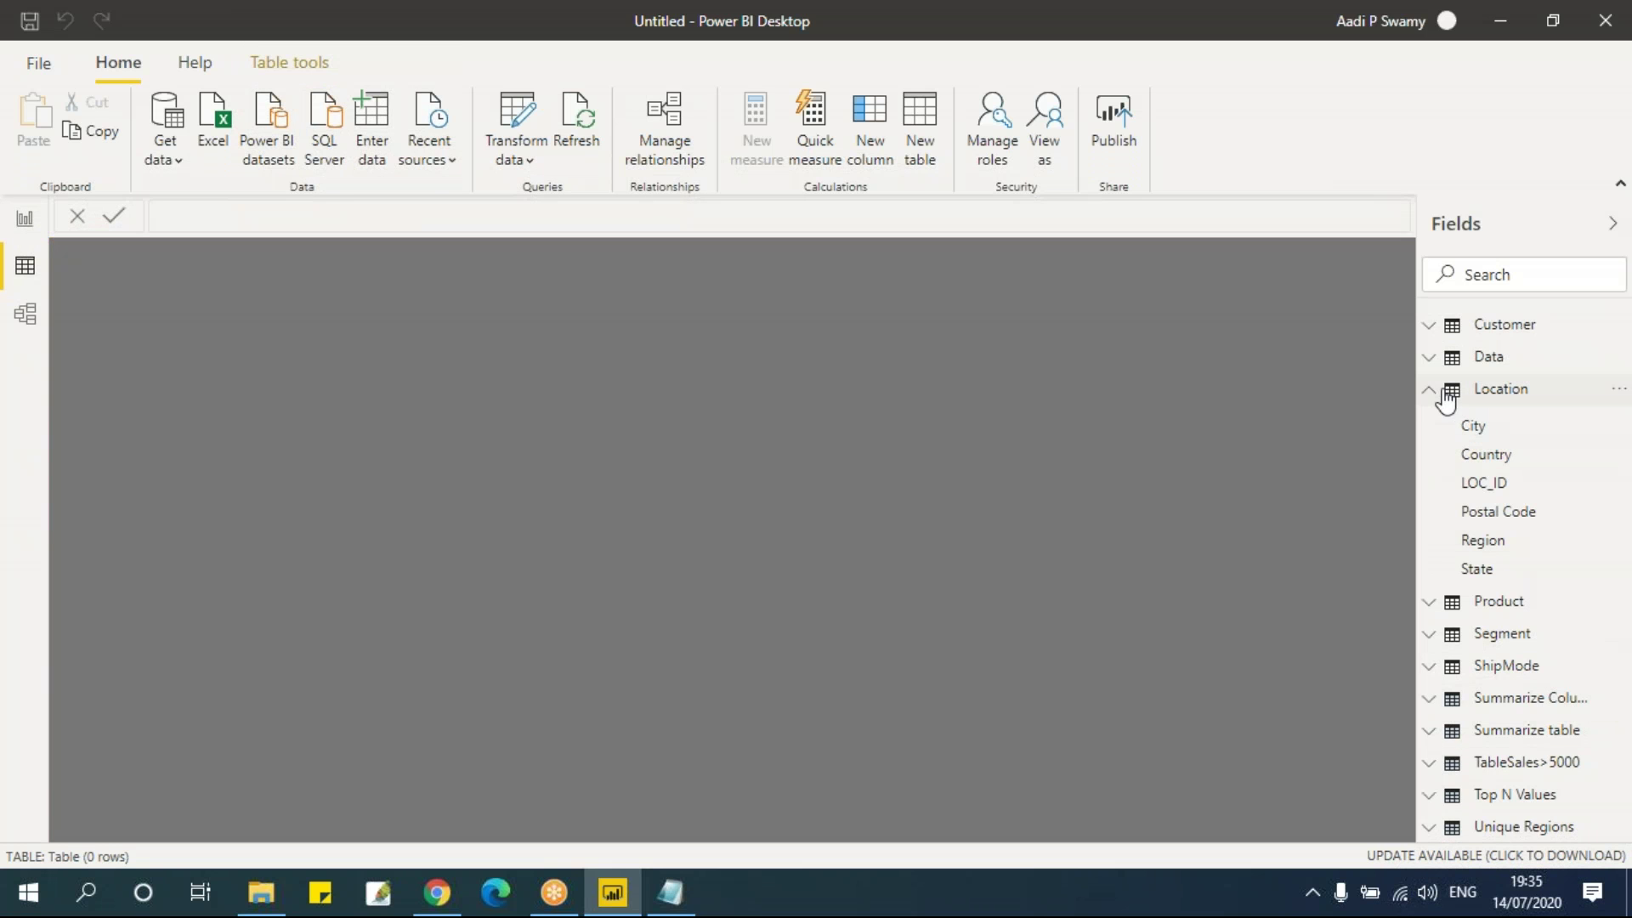
left_click(1431, 390)
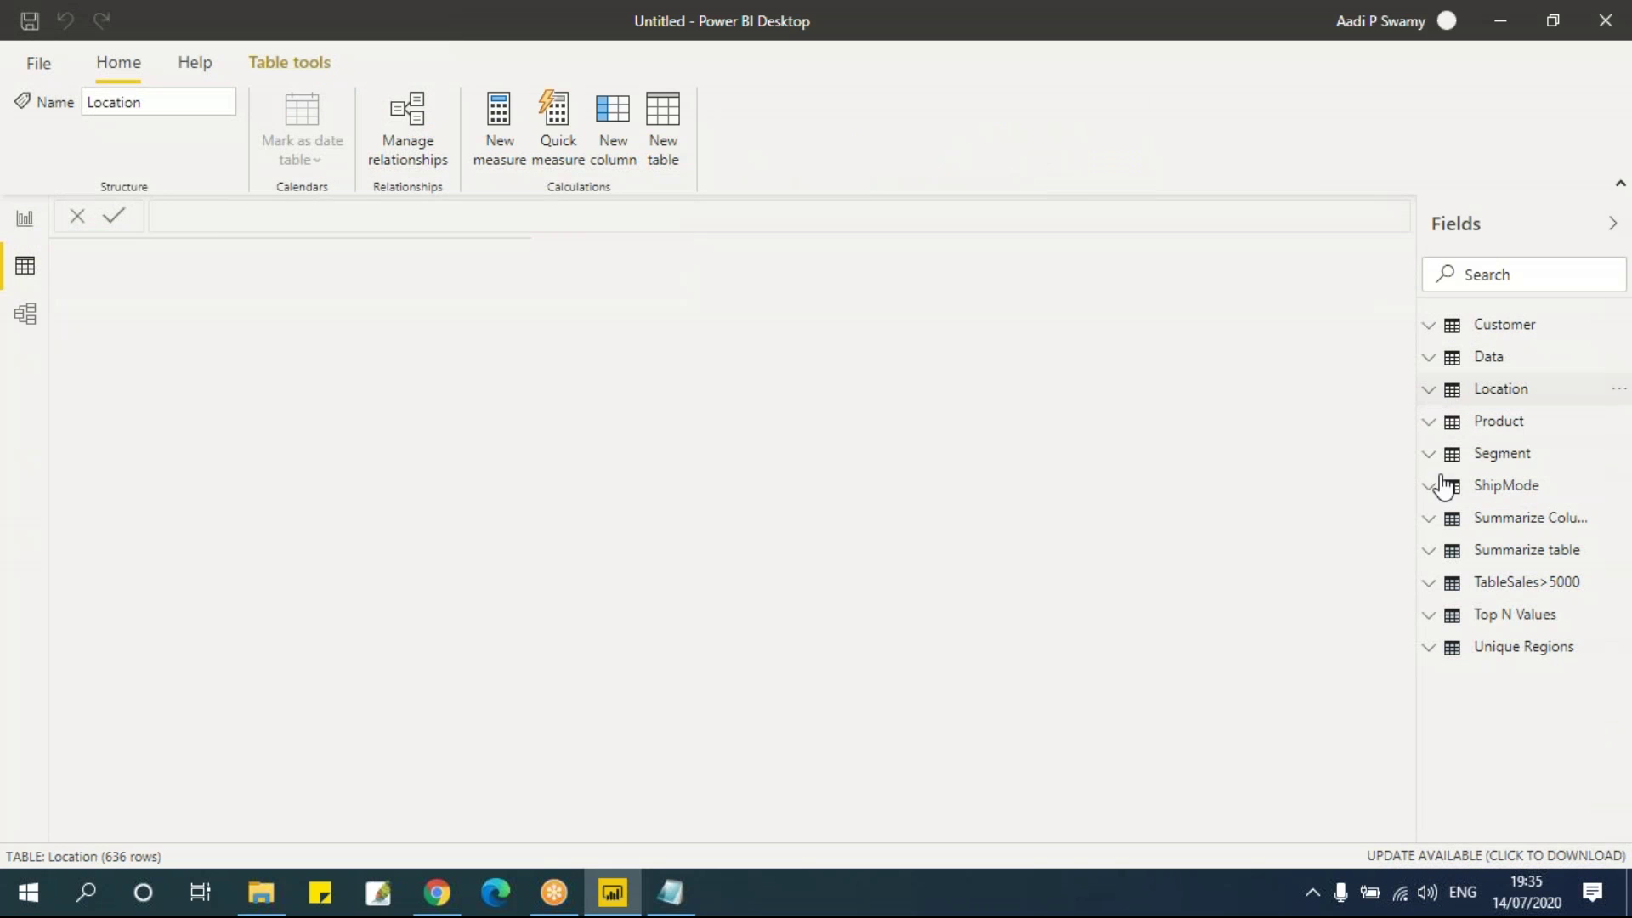
Step: Display the Unique Regions table and compare the ADDCOLUMNS and SUMMARIZECOLUMNS formulas in the Notepad notes
left_click(1532, 649)
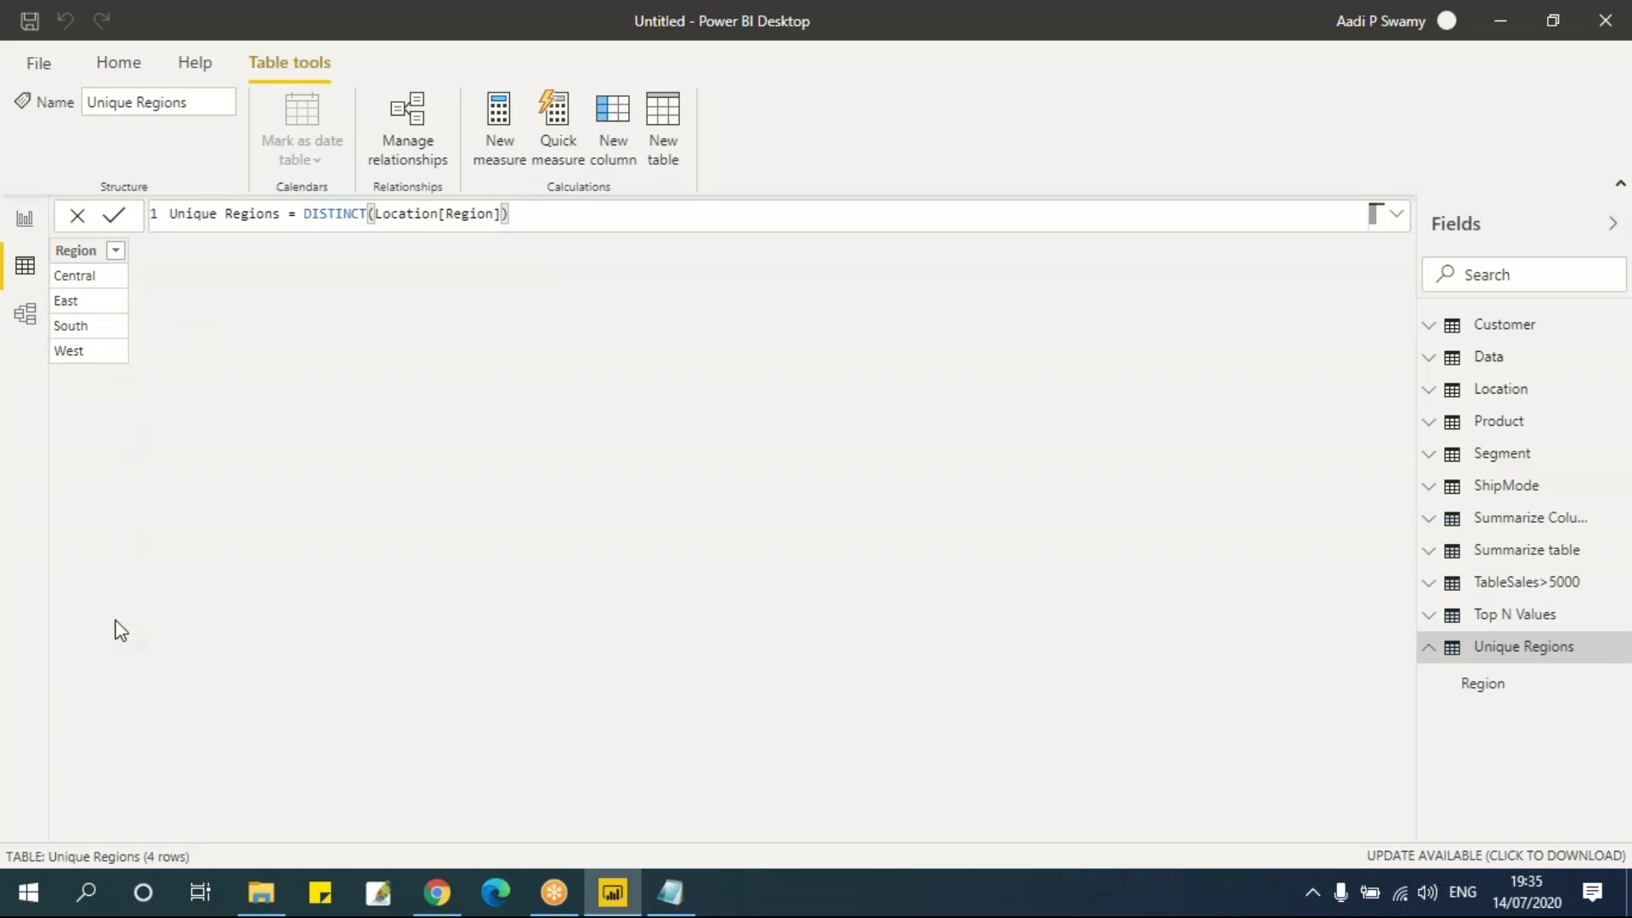
key("alt+Tab")
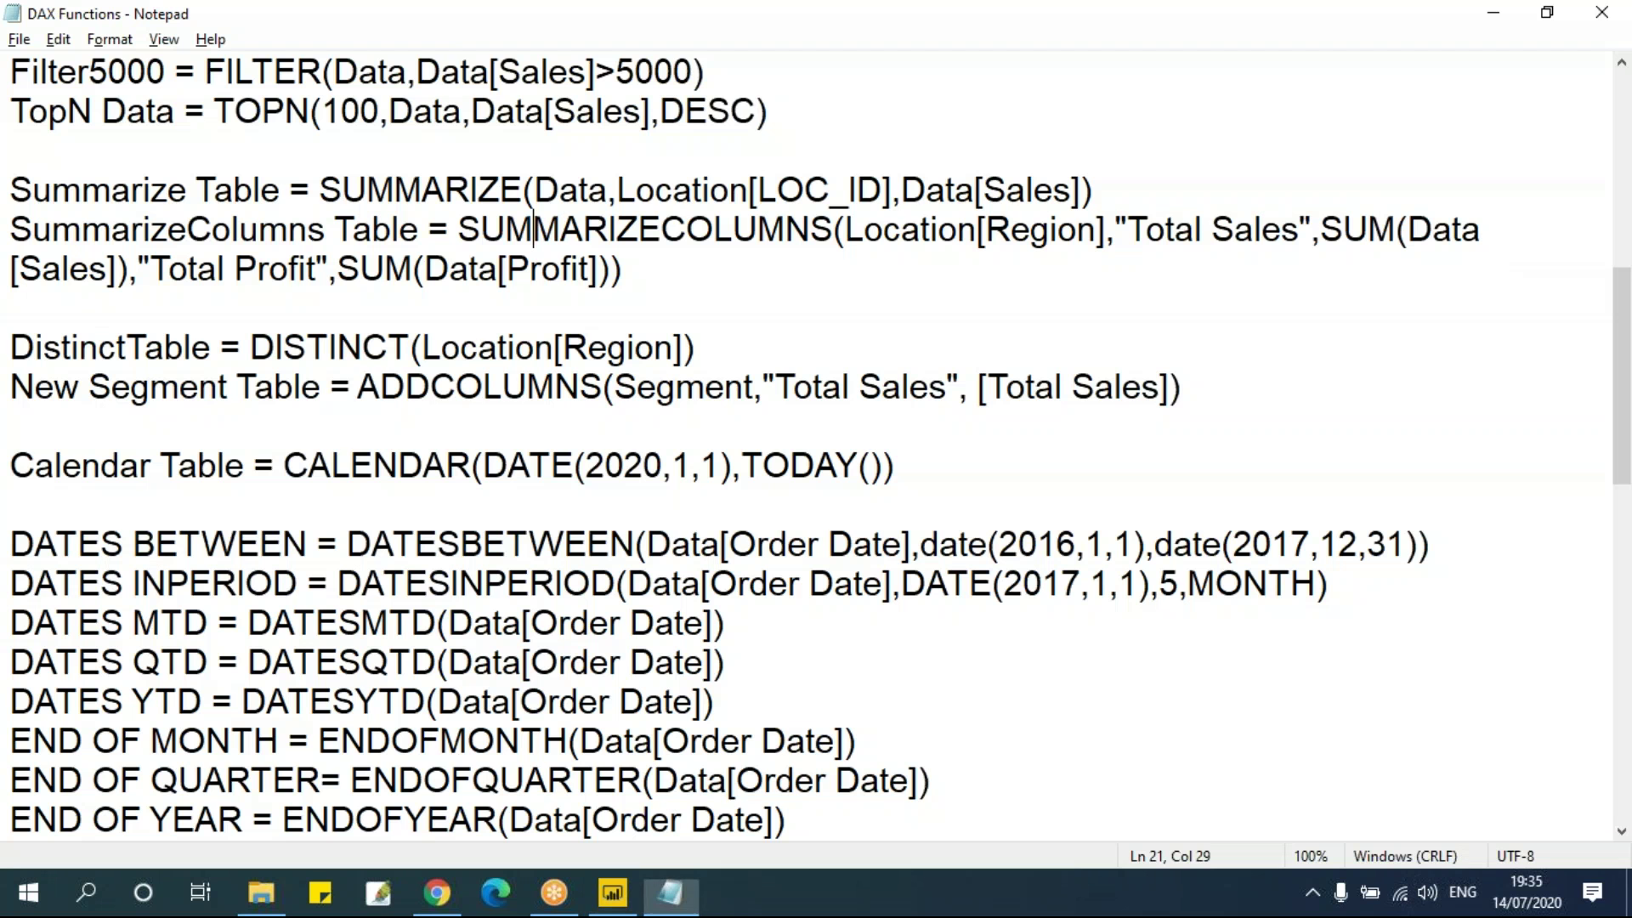
left_click(564, 430)
left_click(357, 387)
left_click_drag(357, 387, 602, 396)
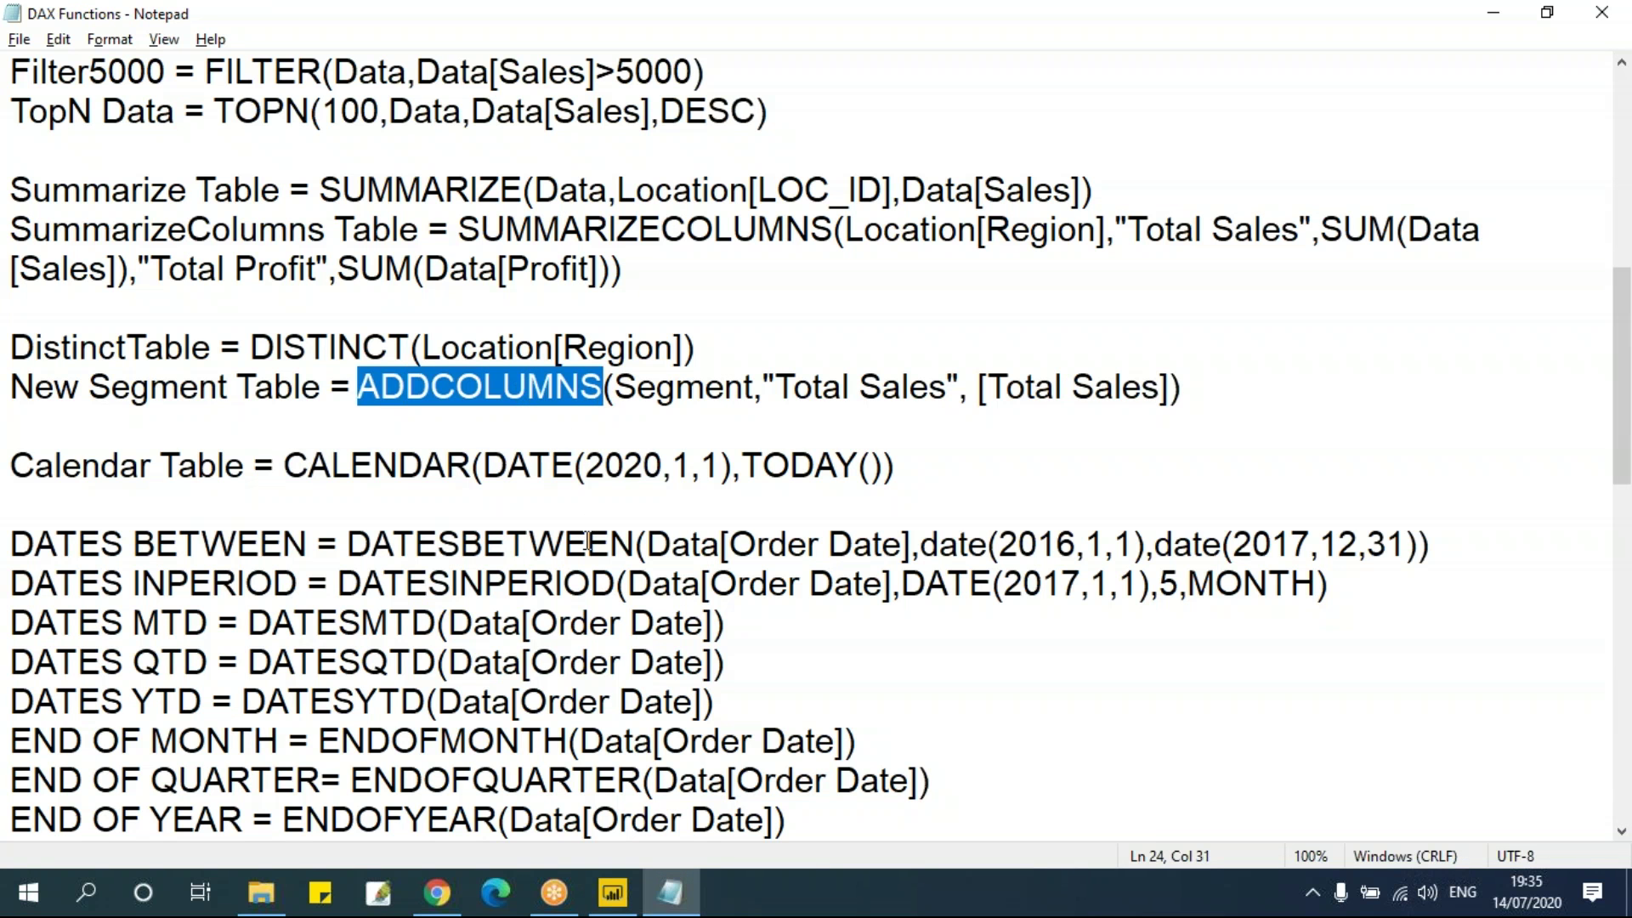
double_click(566, 232)
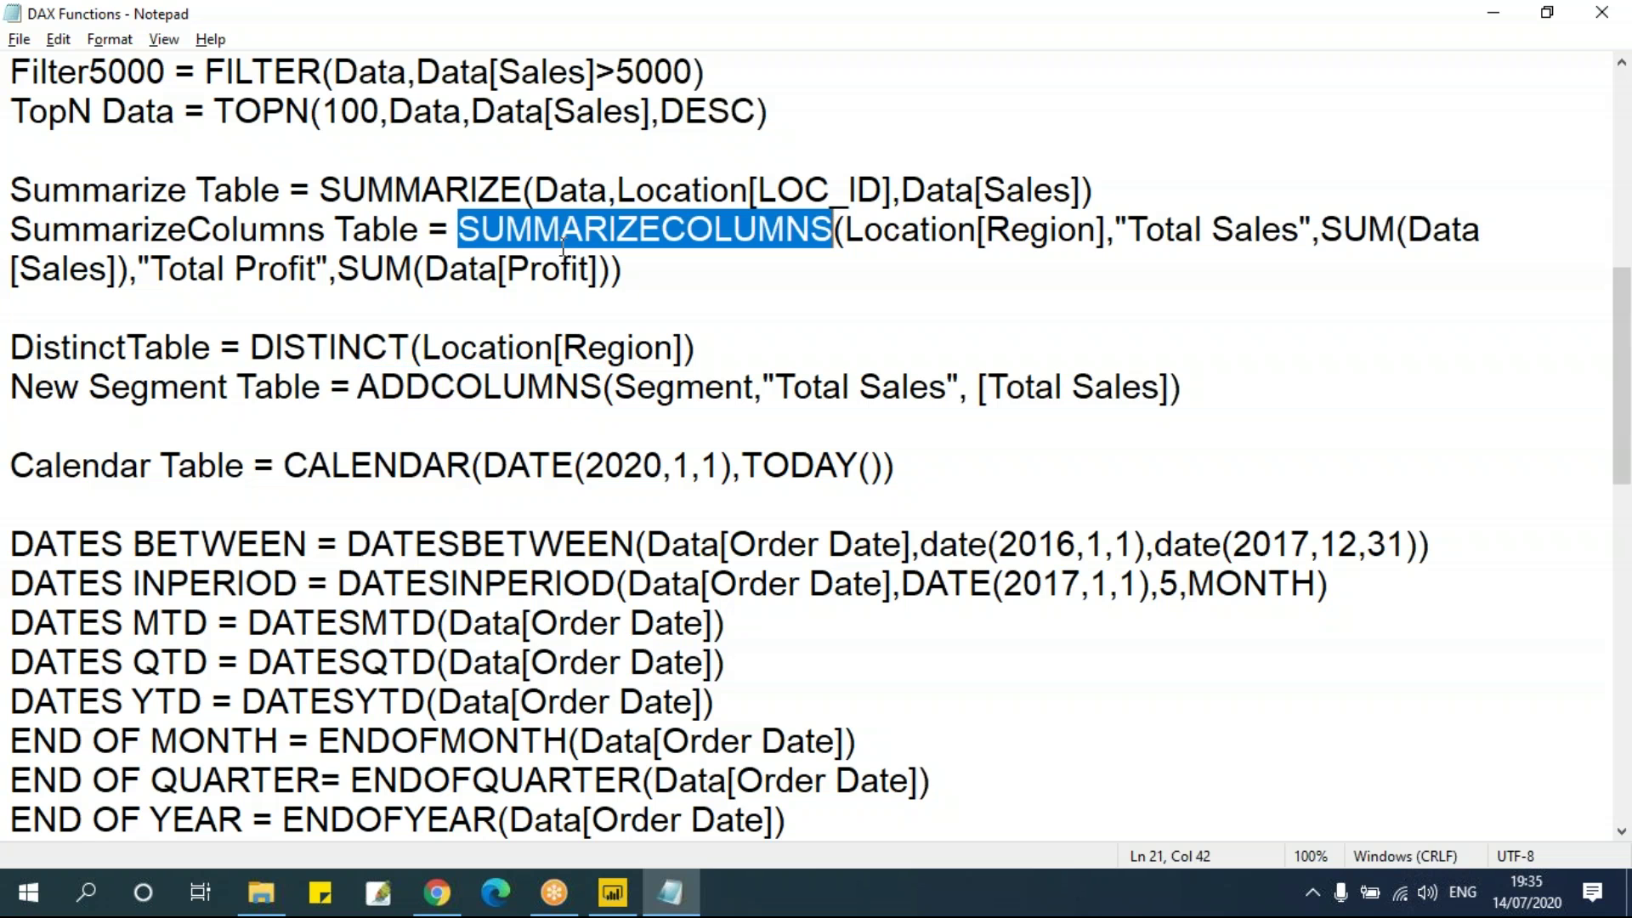
left_click(503, 384)
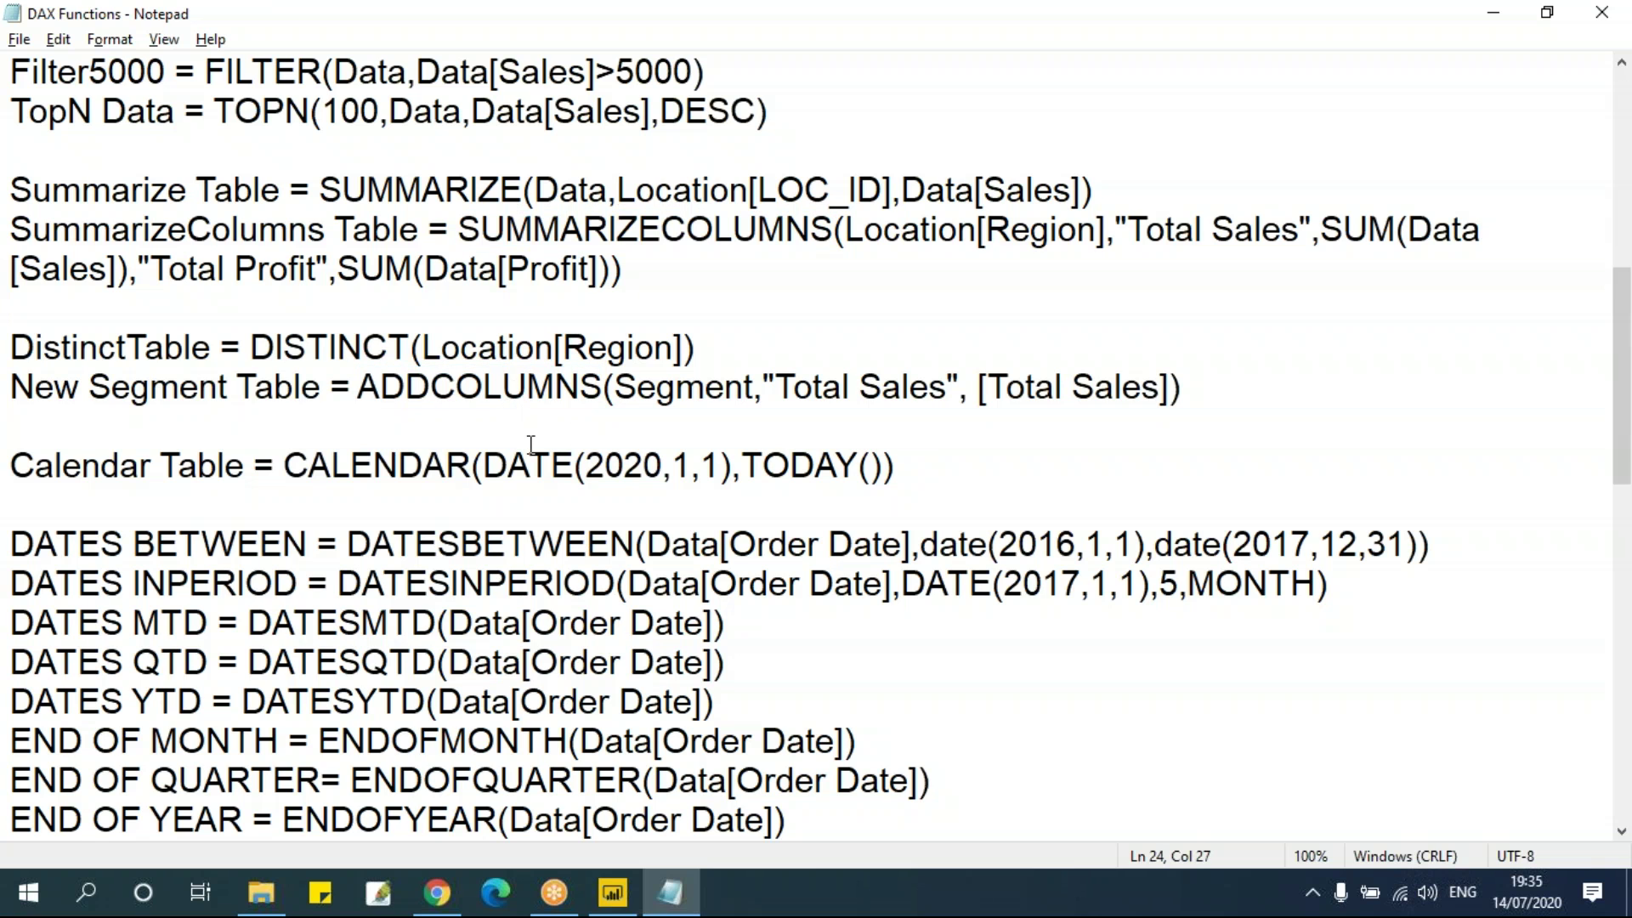
key("alt+Tab")
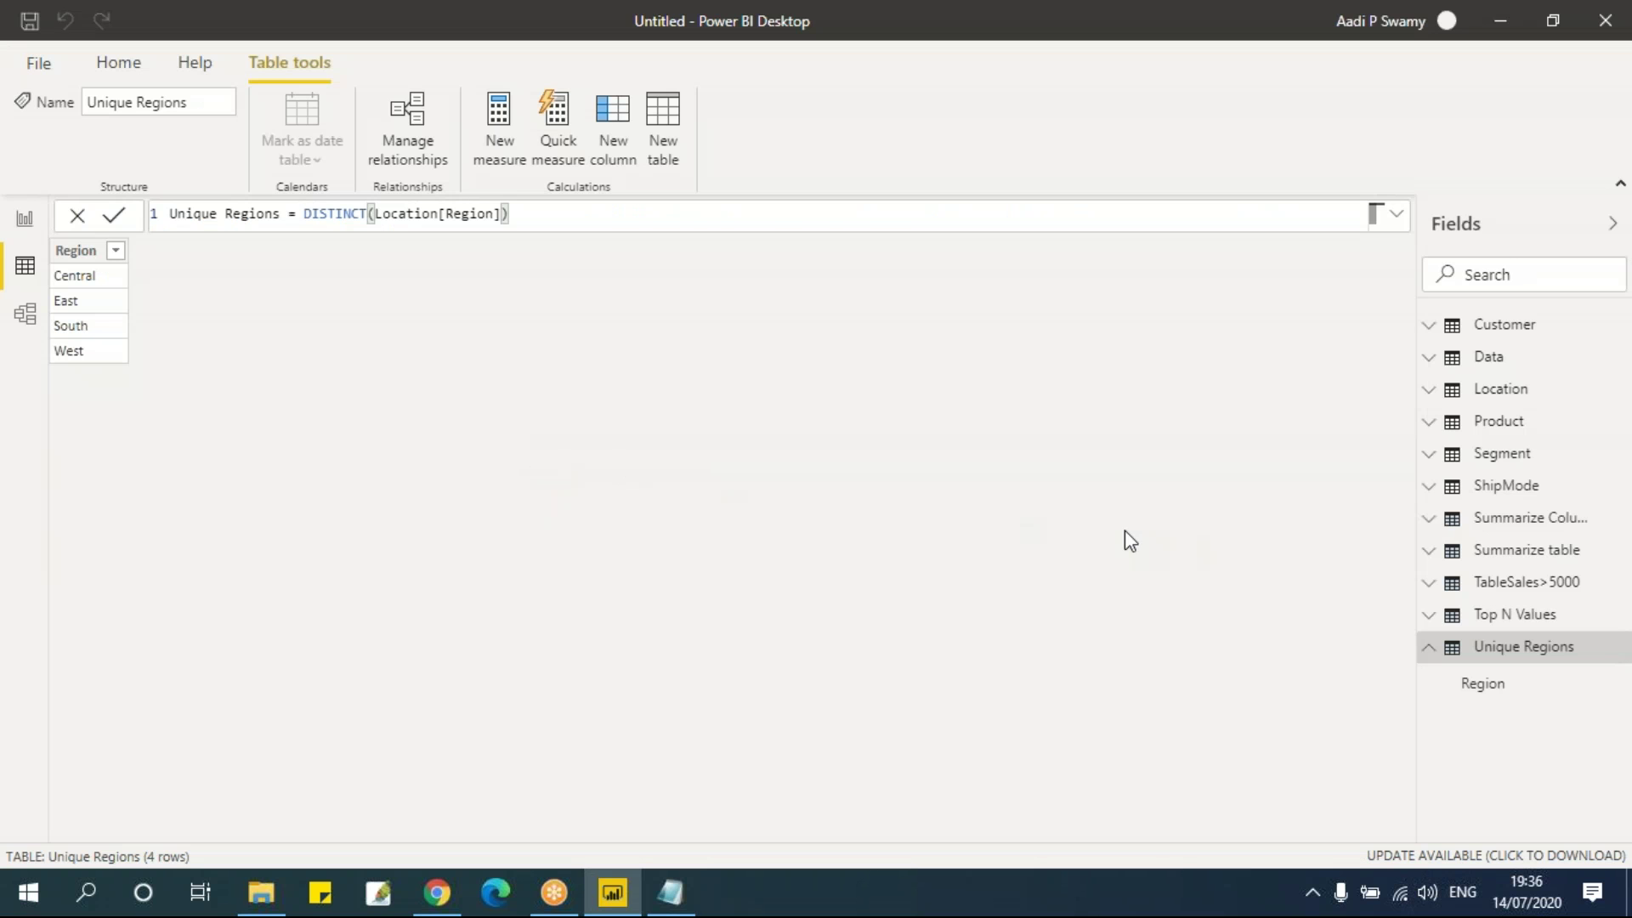
key("alt+Tab")
left_click(733, 228)
double_click(732, 228)
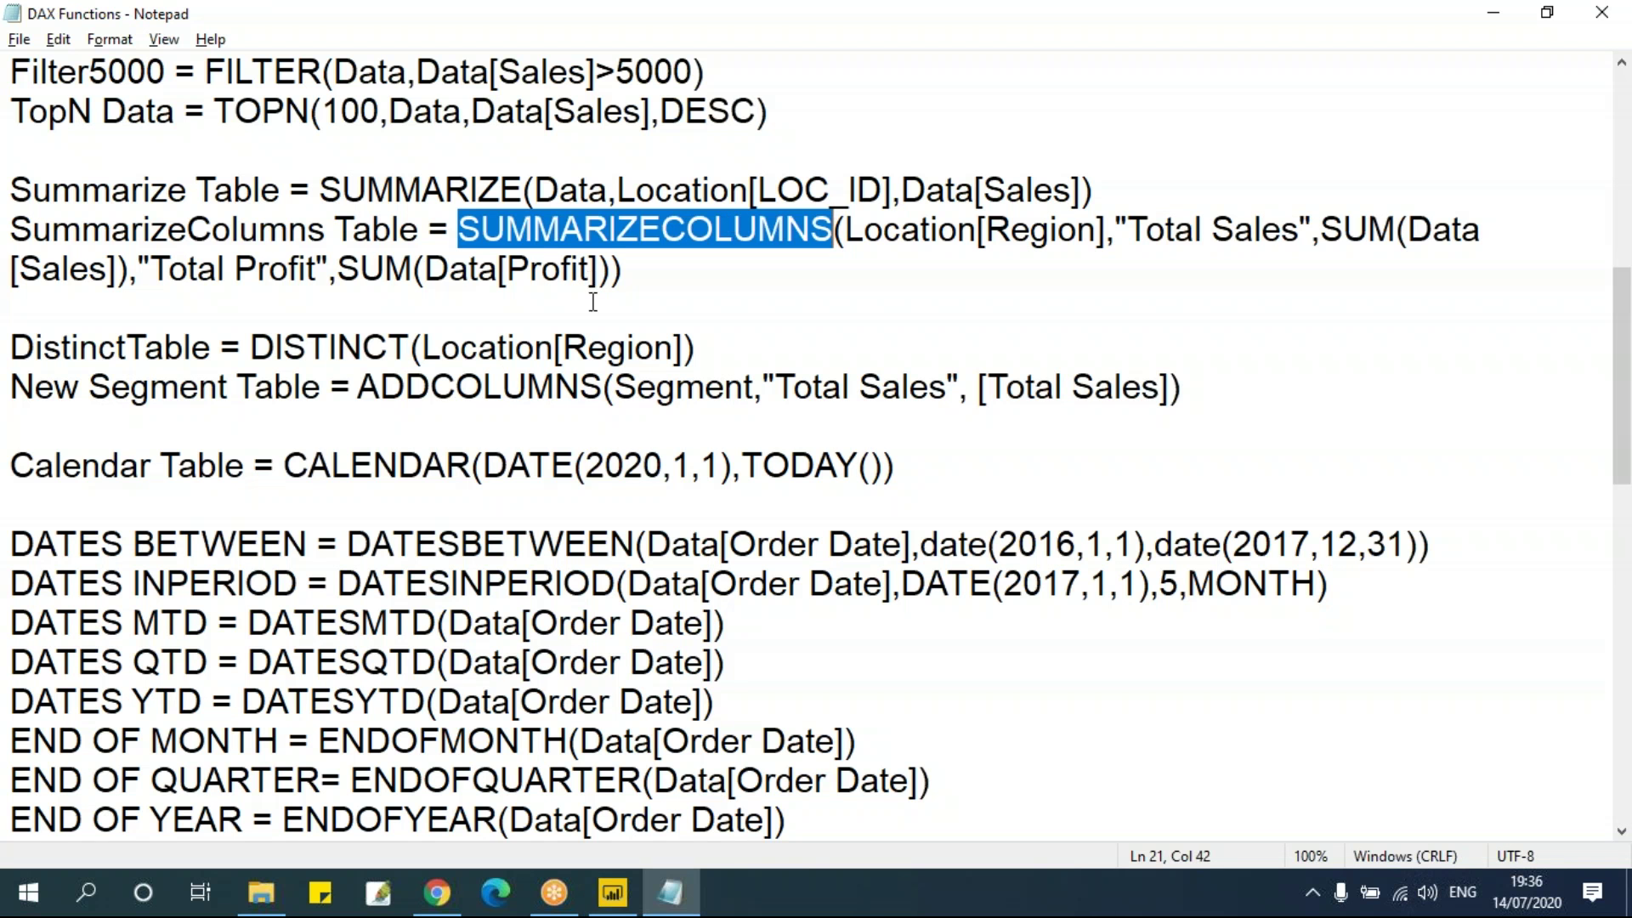
left_click(528, 386)
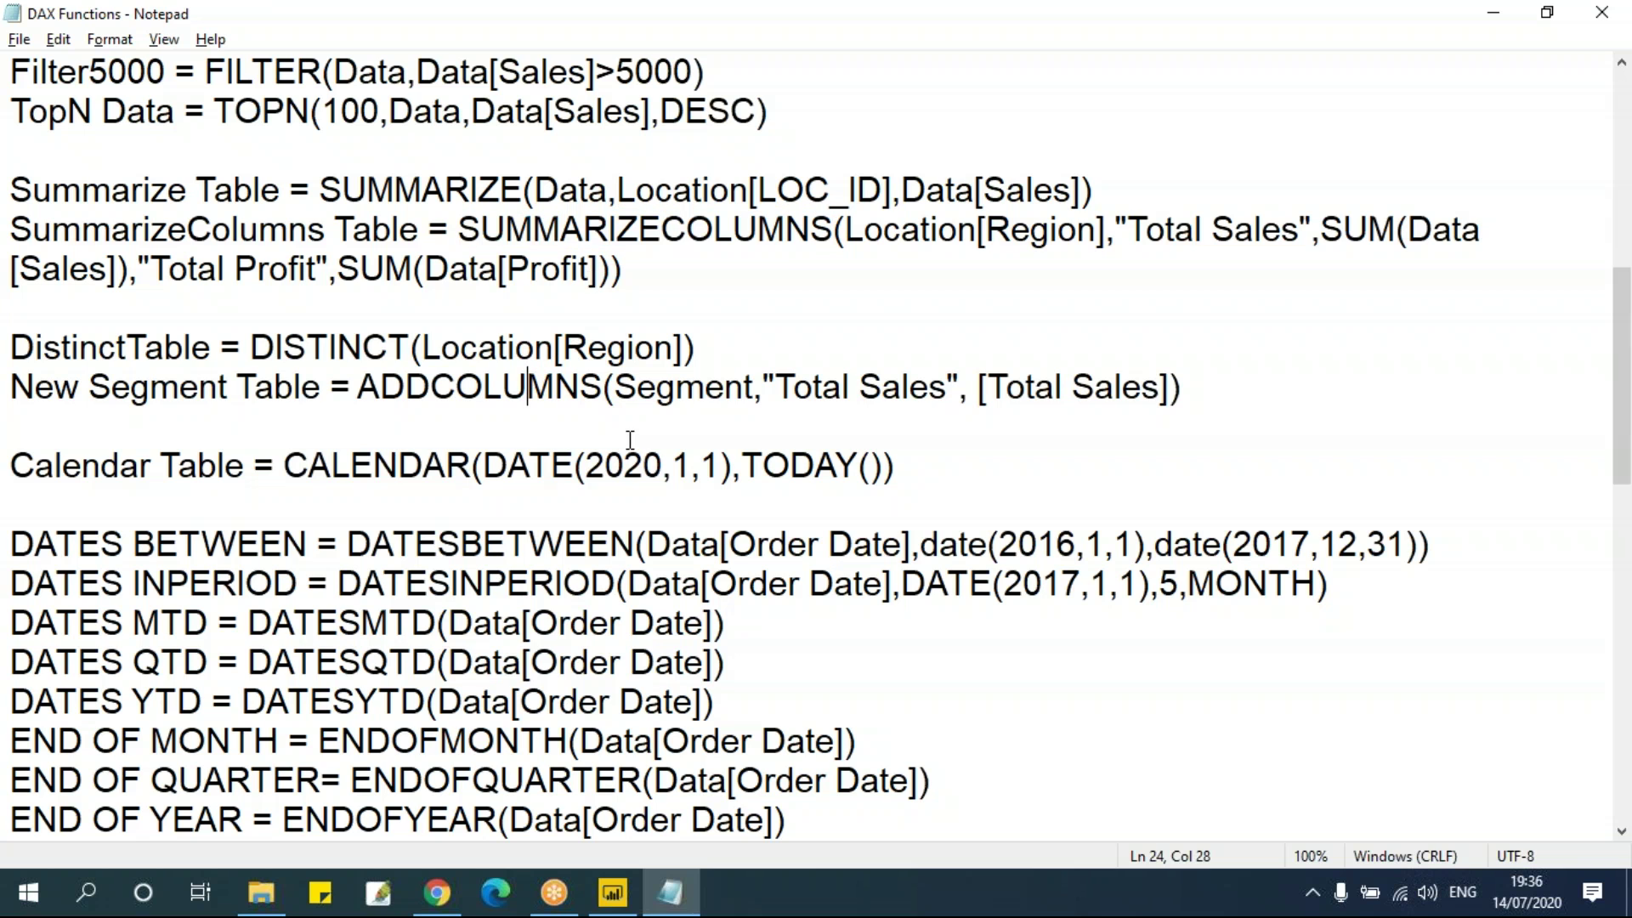
Step: Switch back to Power BI, add a new calculated table and dismiss the rename error dialog
key("alt+Tab")
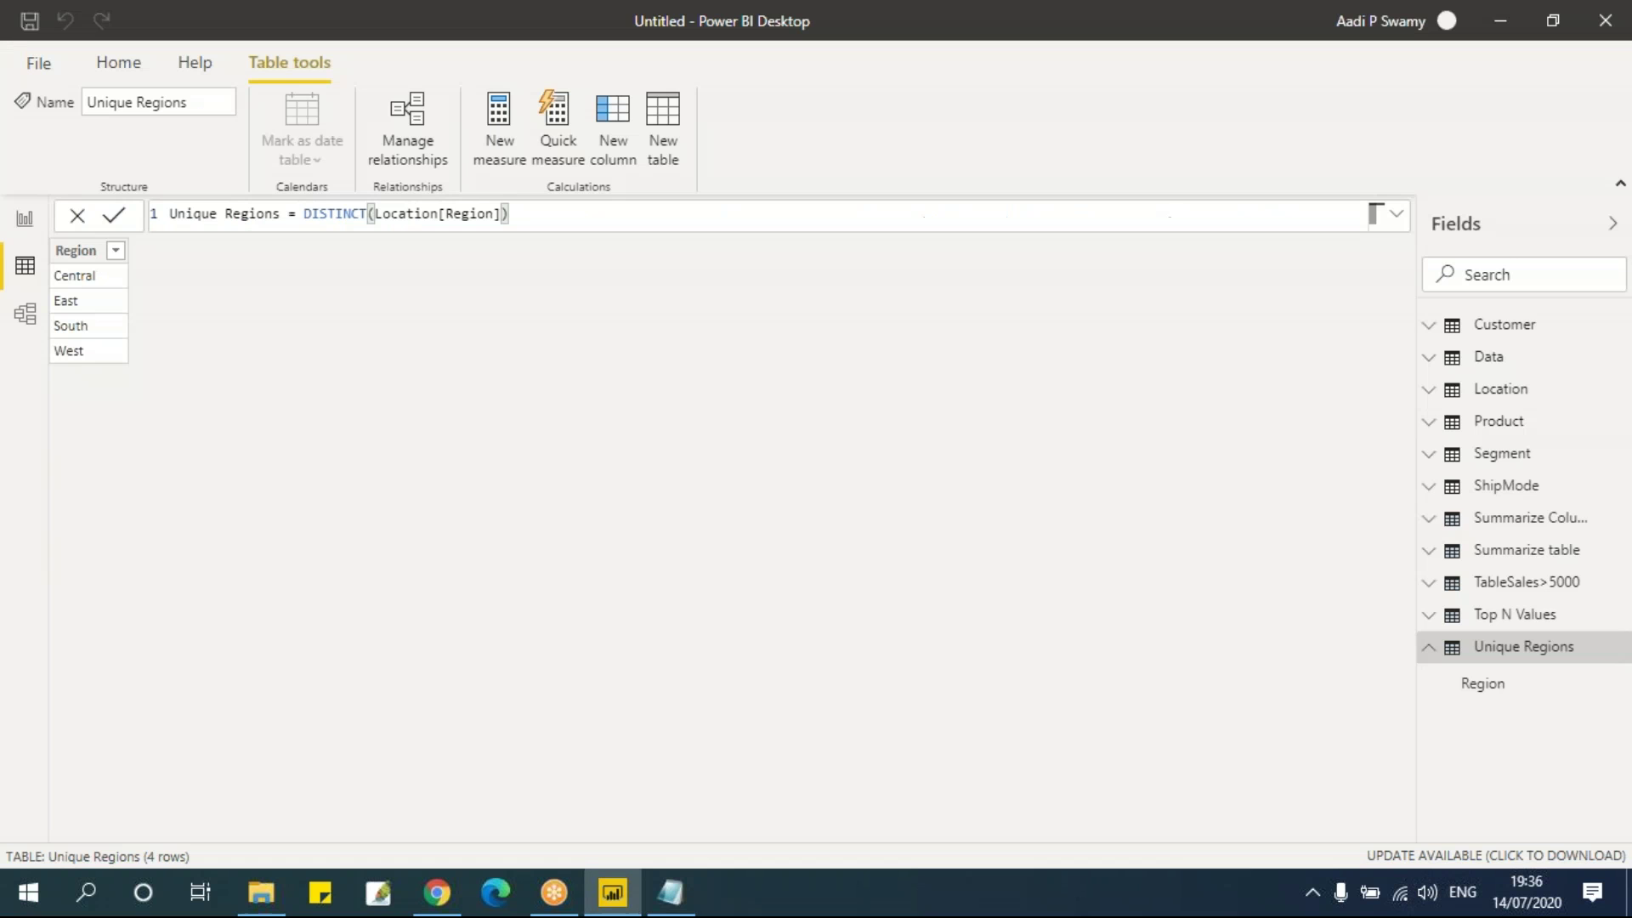
left_click(25, 266)
key("Return")
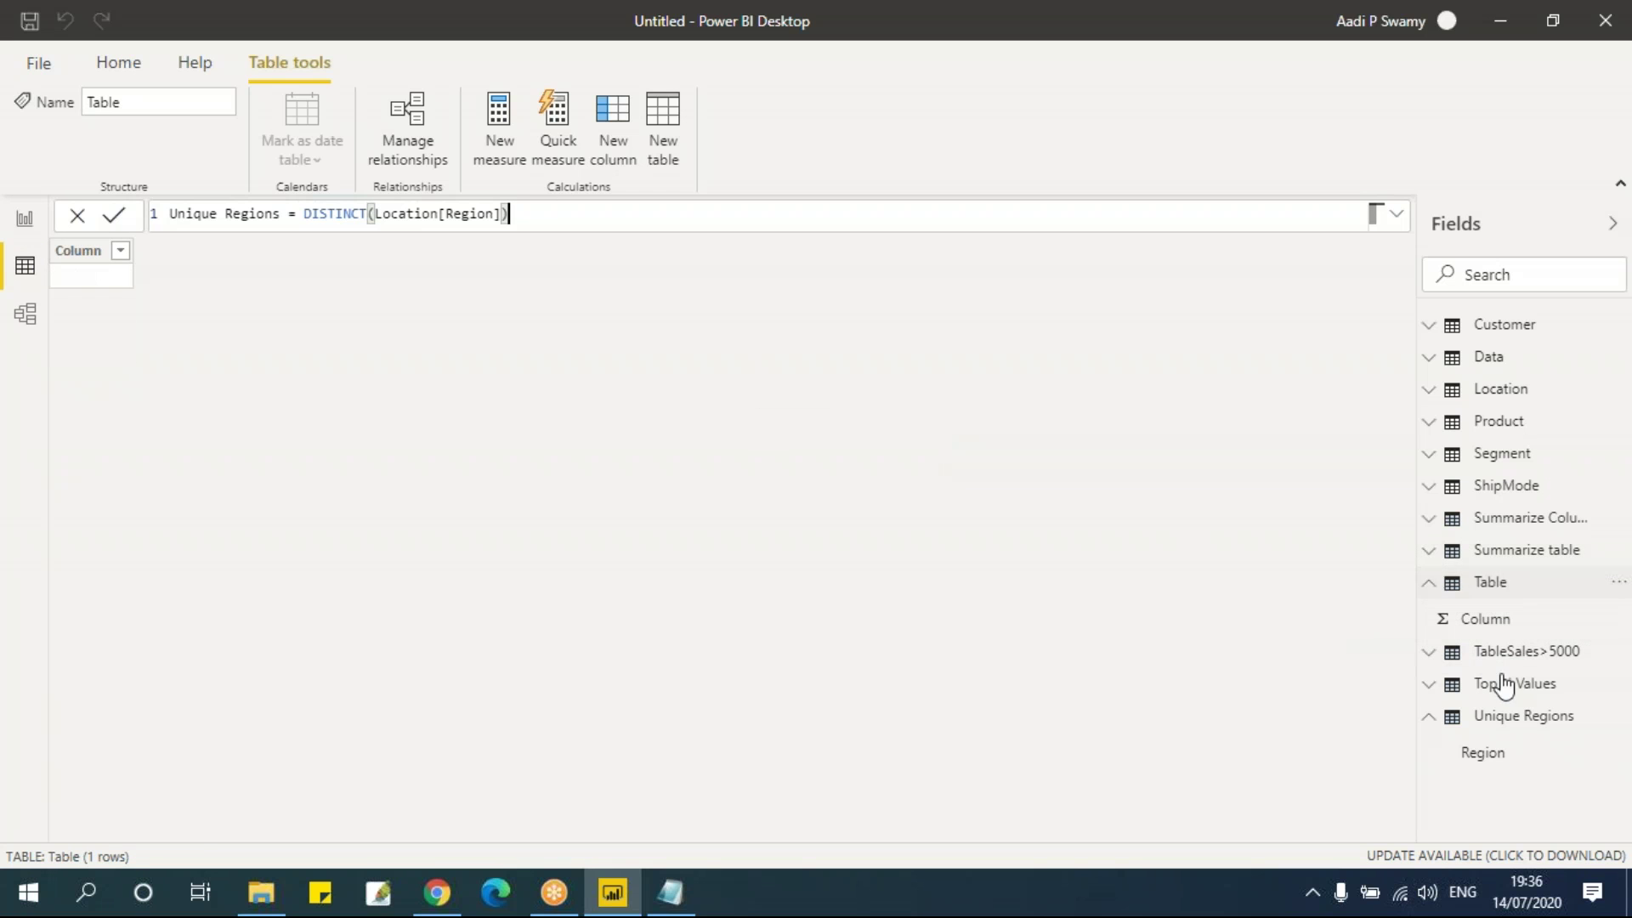
left_click(25, 265)
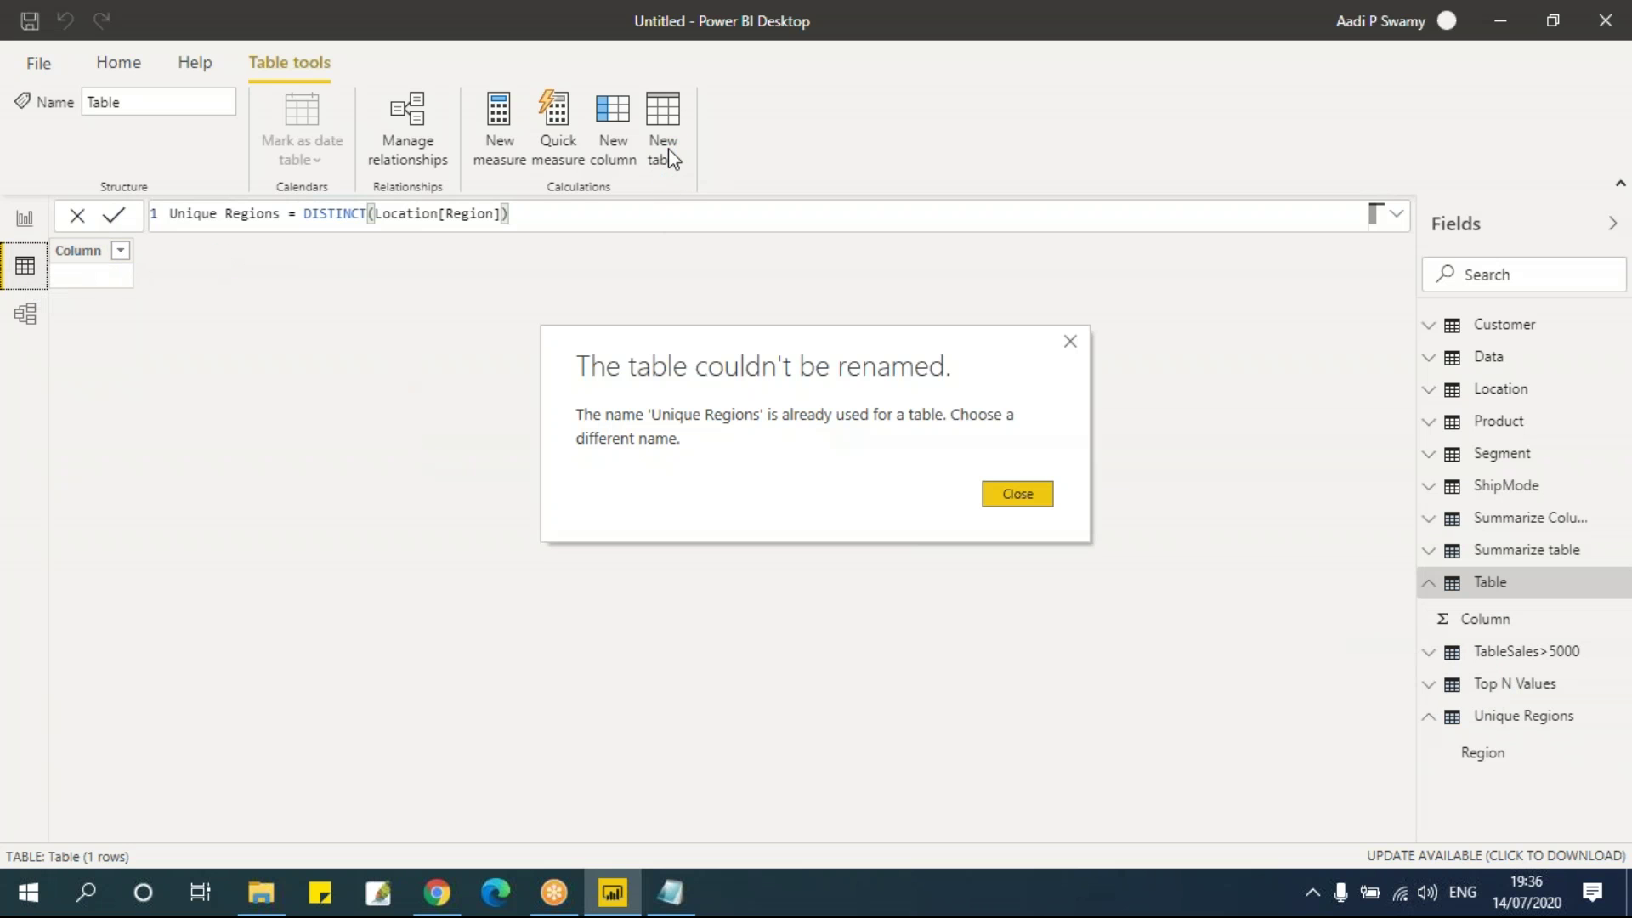
left_click(994, 497)
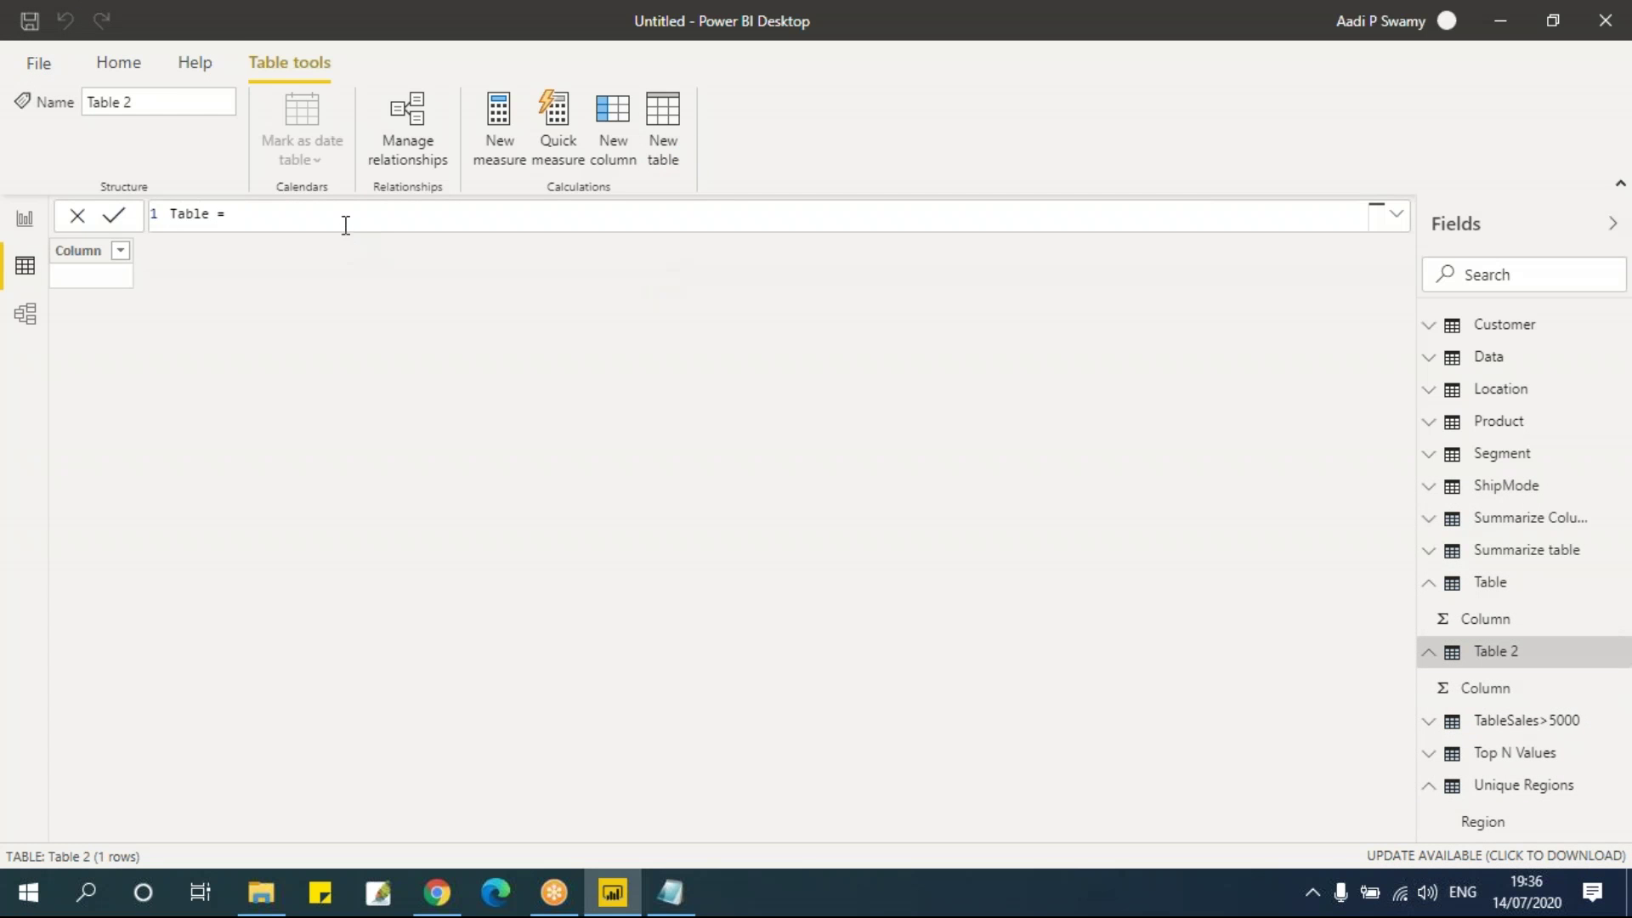
Step: Name the new table Add Columns to Table and begin its formula with ADDCOLUMNS on the Segment table
key("BackSpace")
key("BackSpace")
key("BackSpace")
key("BackSpace")
key("BackSpace")
key("BackSpace")
key("BackSpace")
key("BackSpace")
type("Add COlumn")
key("BackSpace")
key("BackSpace")
key("BackSpace")
key("BackSpace")
key("BackSpace")
type("olumns to Table = add")
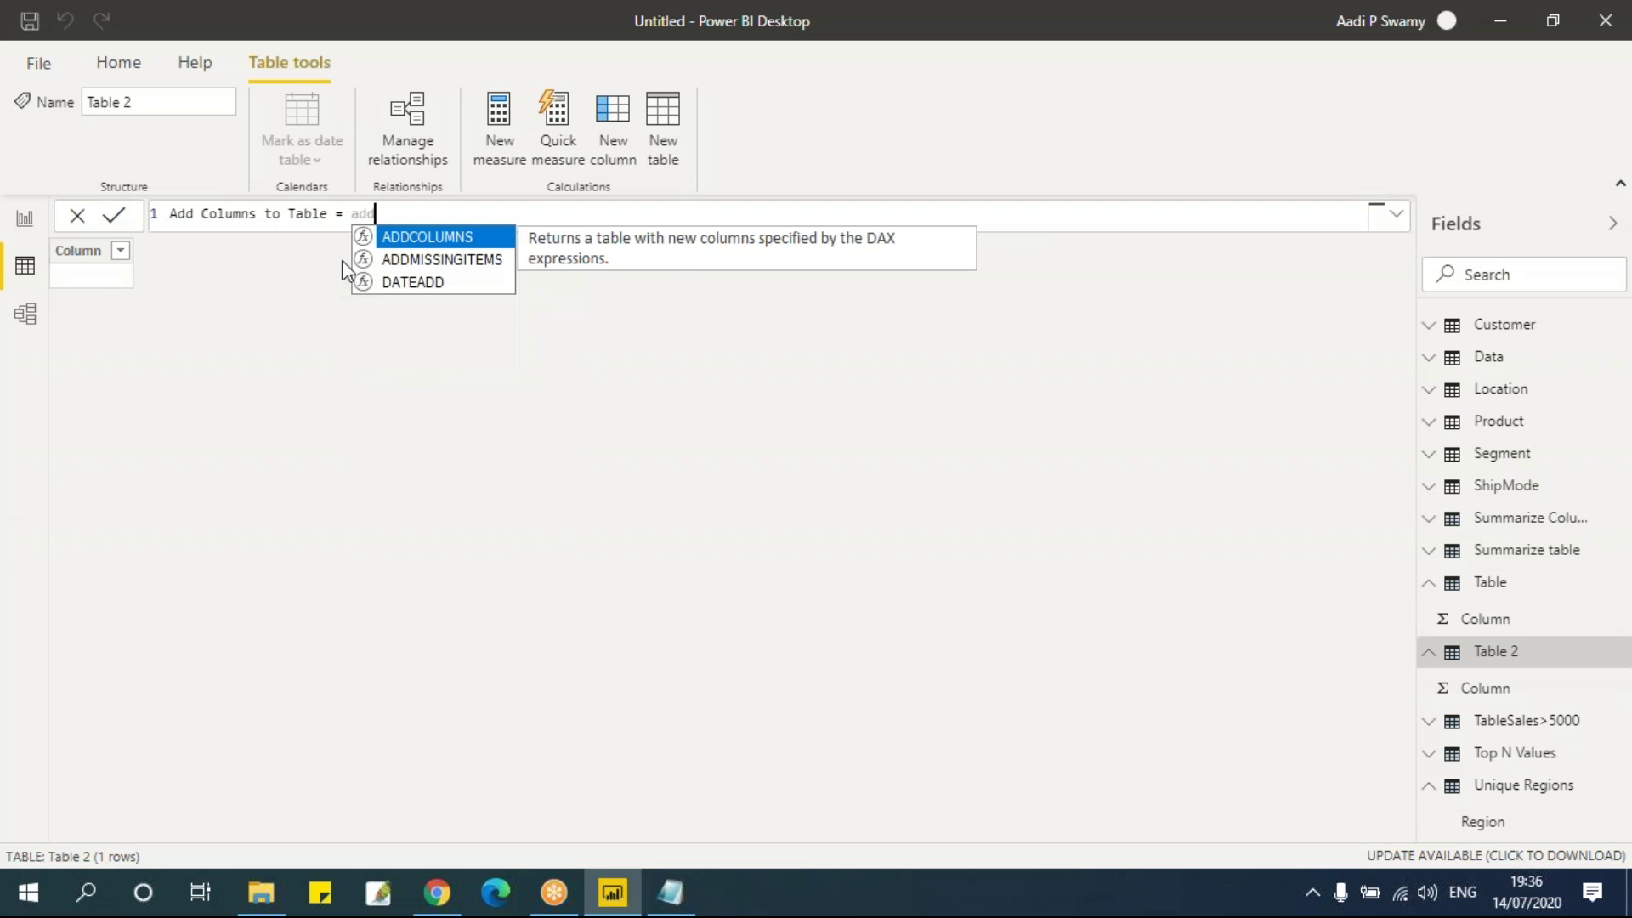
key("Tab")
type("se")
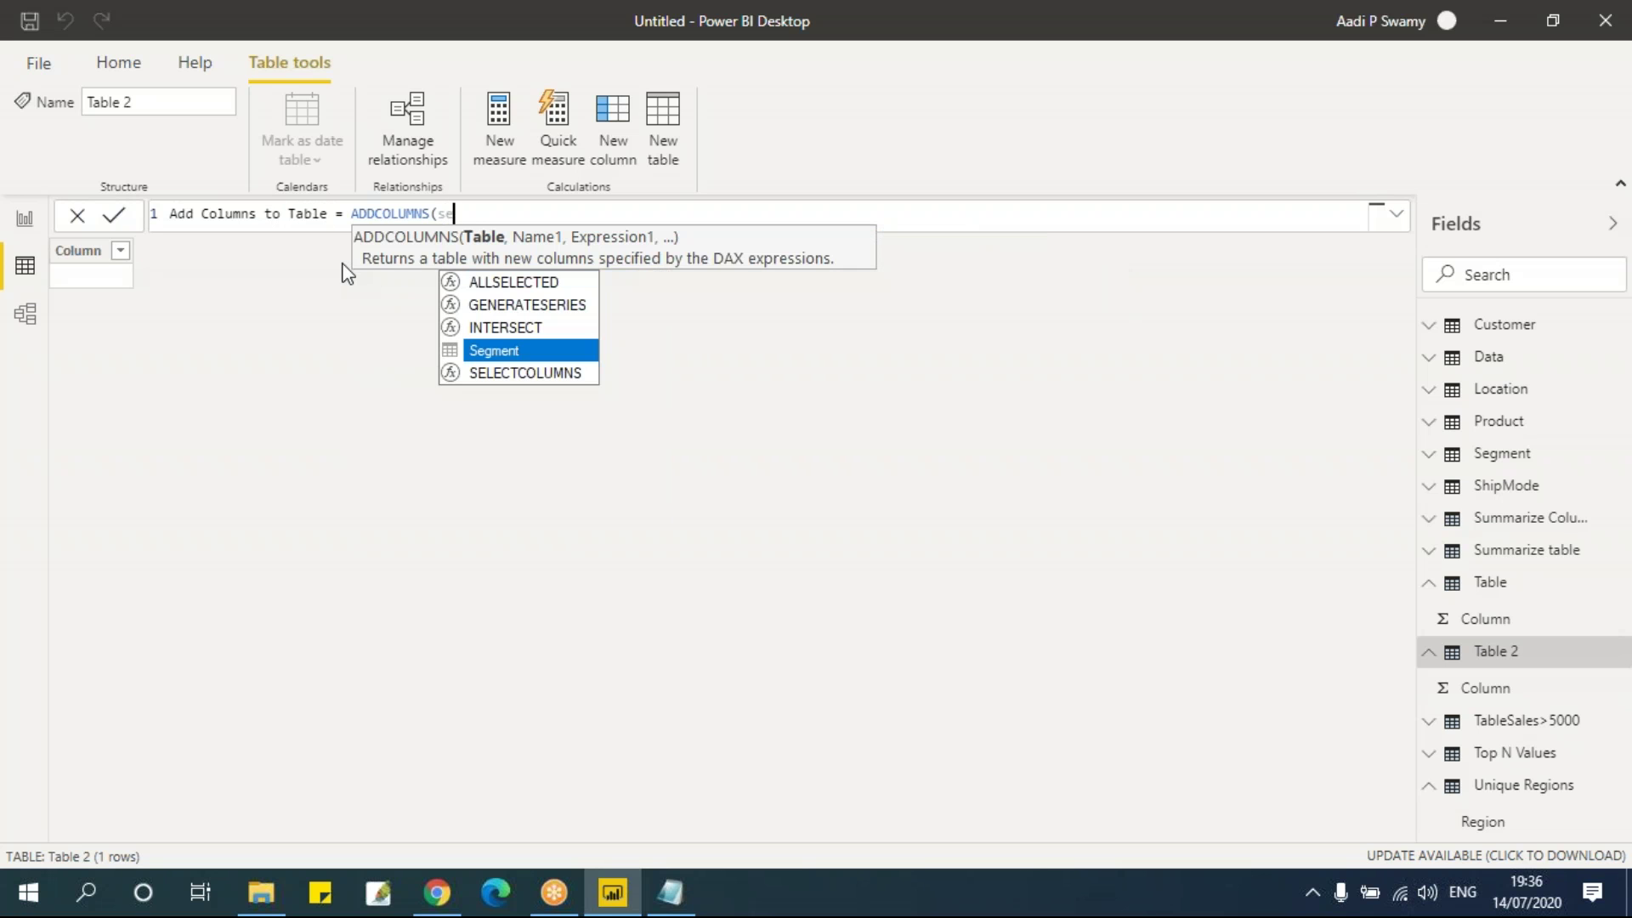
key("Tab")
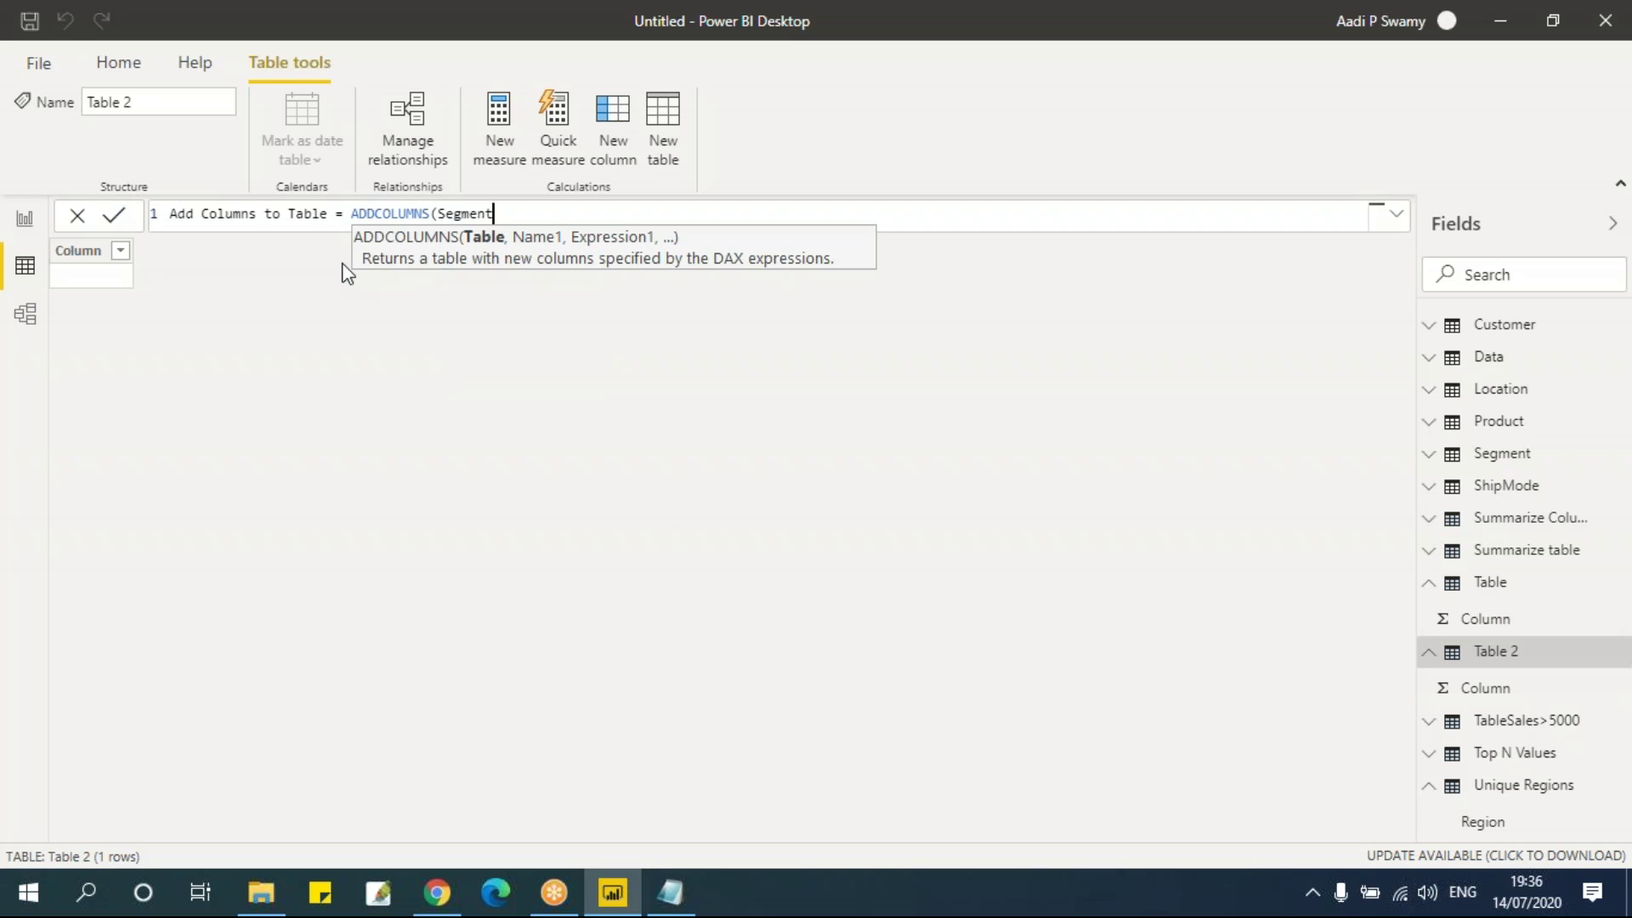
type(",")
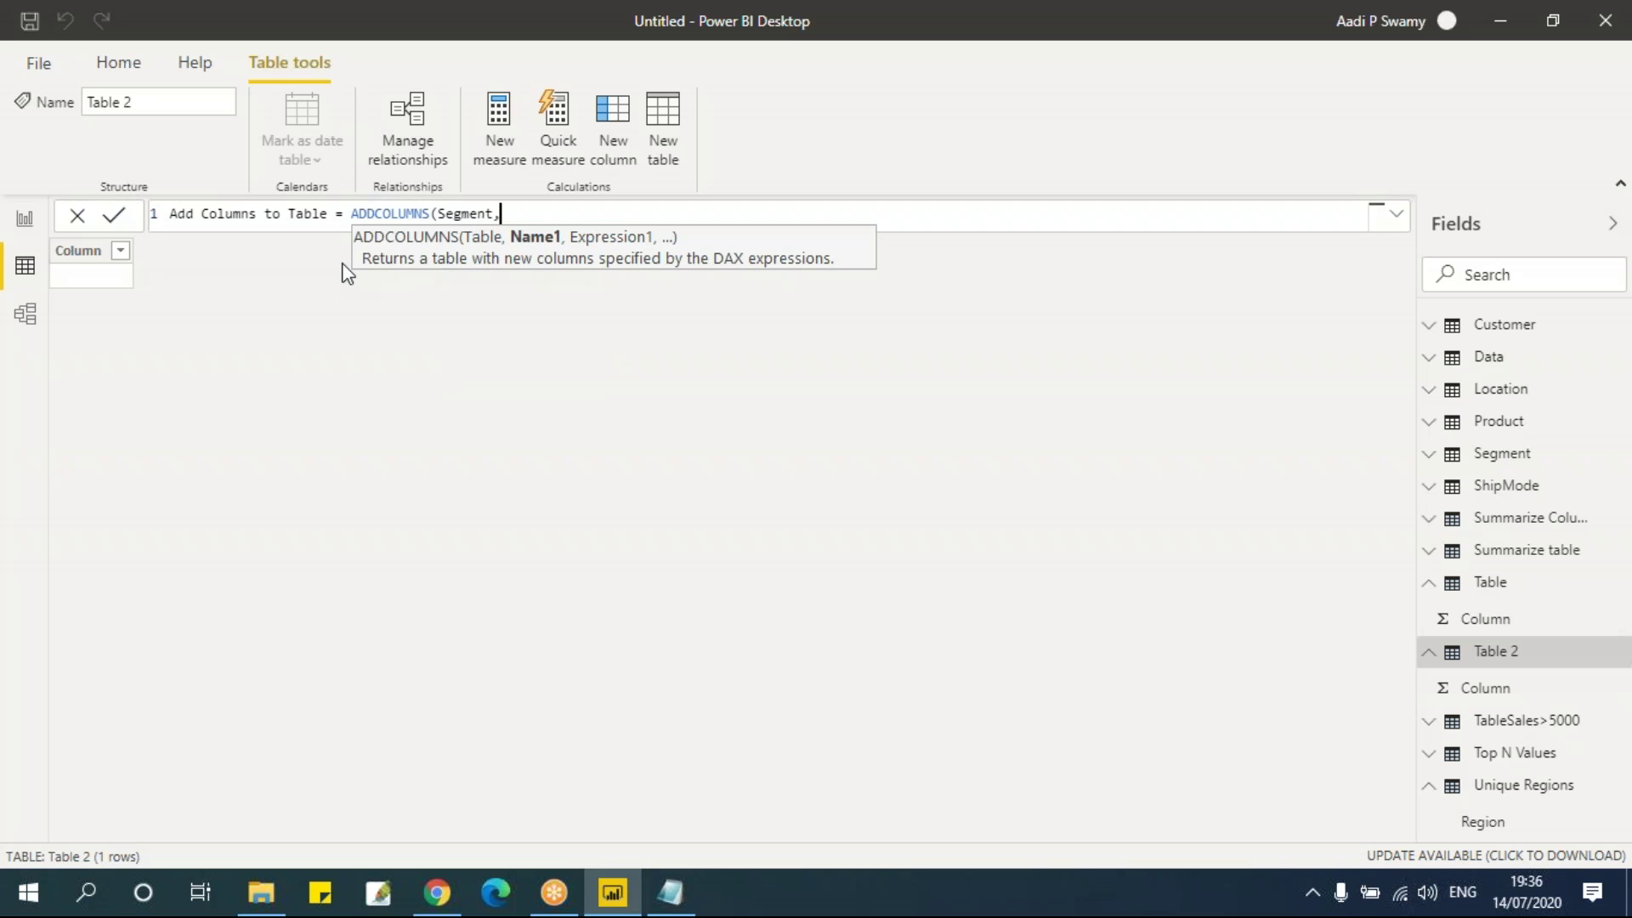
Step: Enter "New Total Sales" as the name of the column added by the ADDCOLUMNS formula
type("\"Total Sales\"")
key("Left")
key("Left")
key("Left")
key("Left")
key("Left")
key("Left")
key("Left")
type("New")
key("Right")
key("Right")
key("Right")
key("Right")
key("Right")
key("Right")
key("Right")
key("Right")
key("Right")
key("Right")
key("Right")
key("Right")
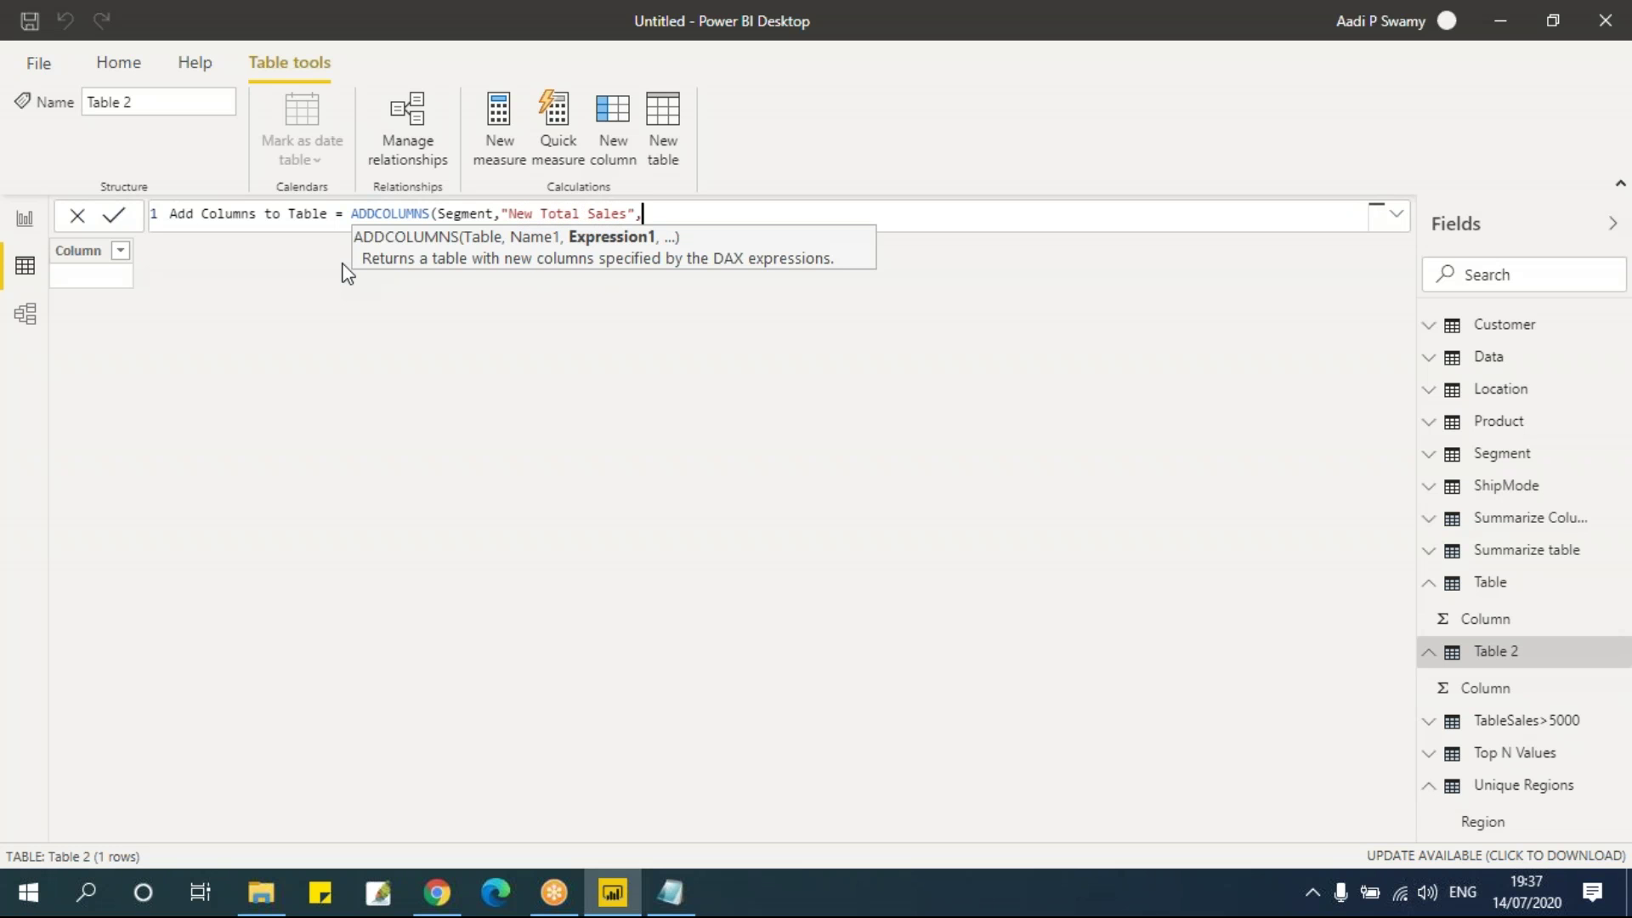
Step: Define the added column's expression as SUM(Data[Sales]), close the ADDCOLUMNS formula and commit it
type("SUM(")
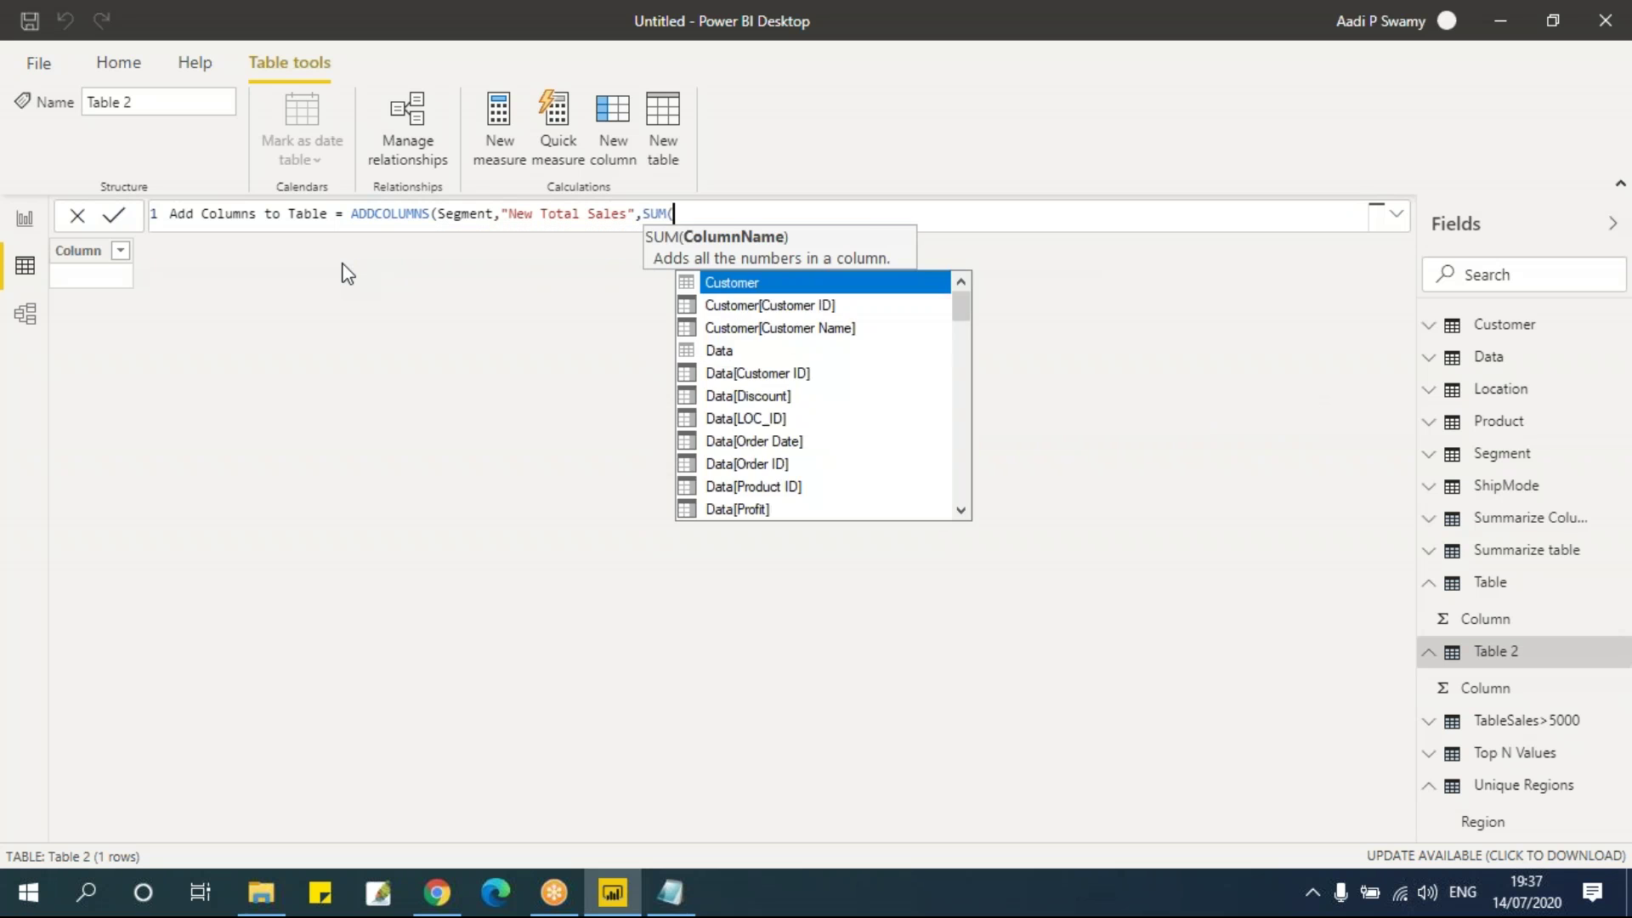
type("data[sales")
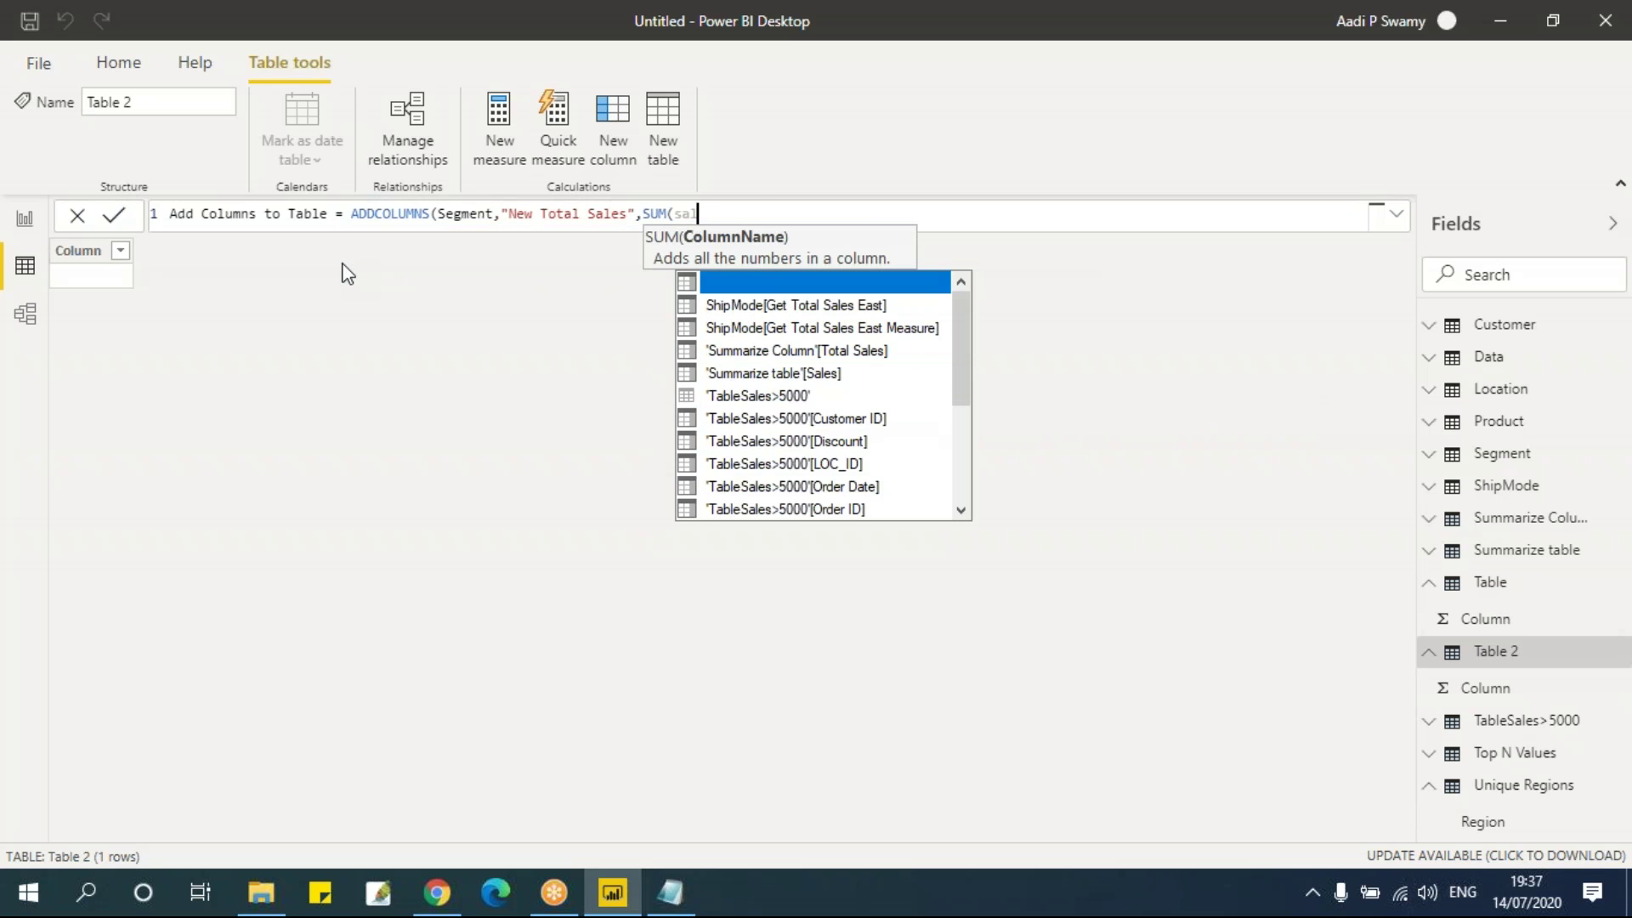
key("Tab")
type("))")
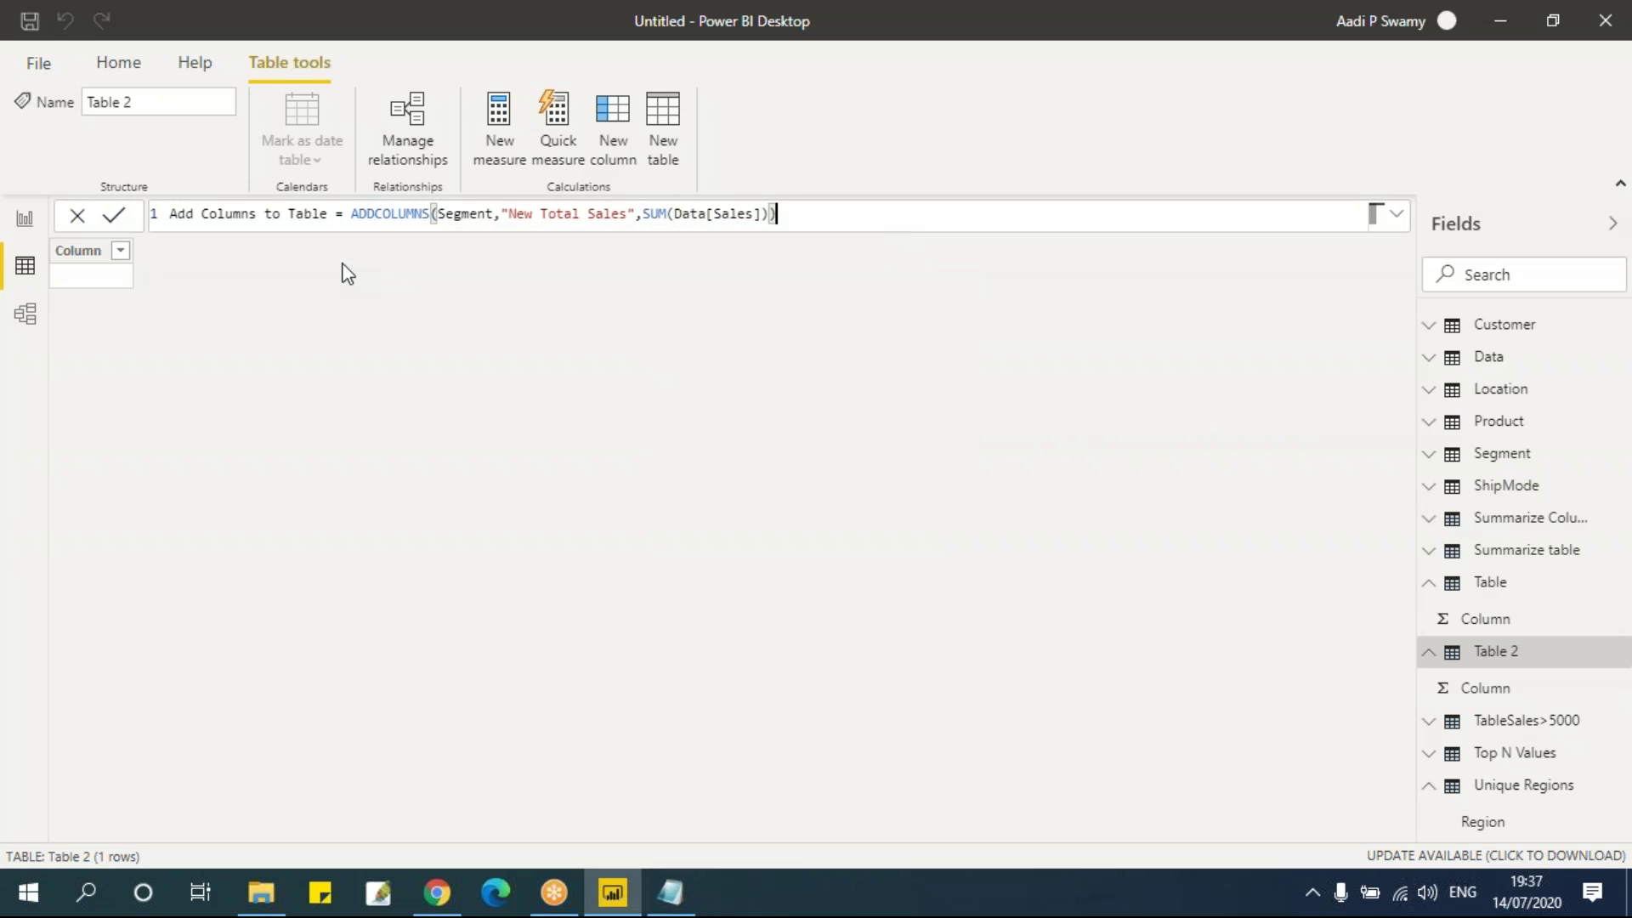
key("Return")
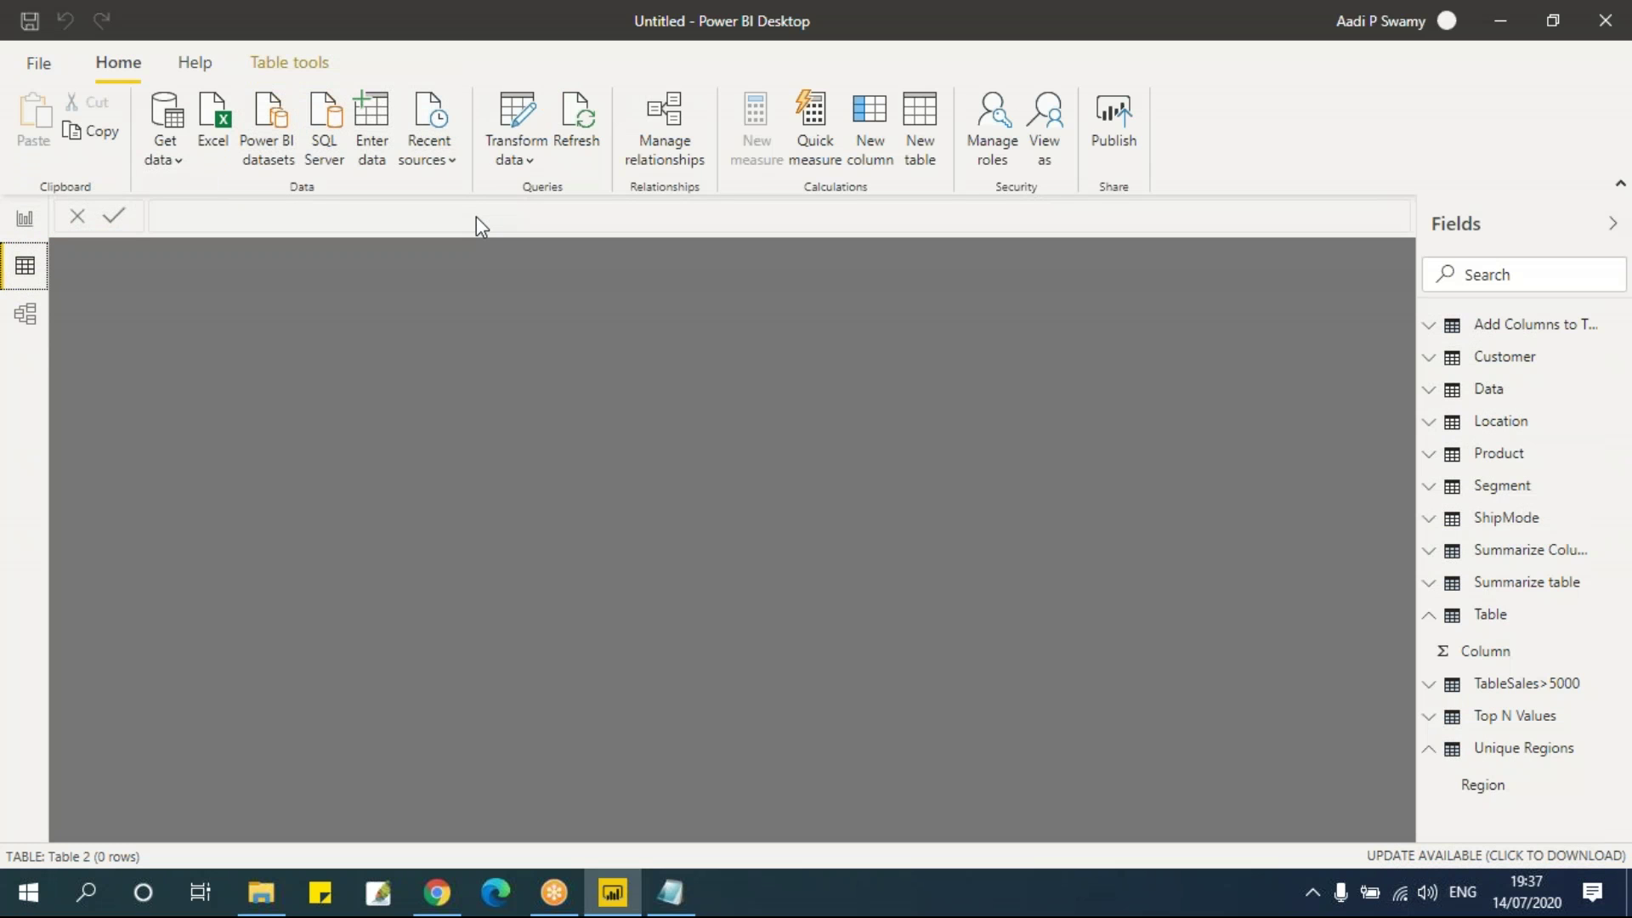
Step: Collapse the Unique Regions field list, delete the leftover empty Table and display Add Columns to Table
left_click(1437, 755)
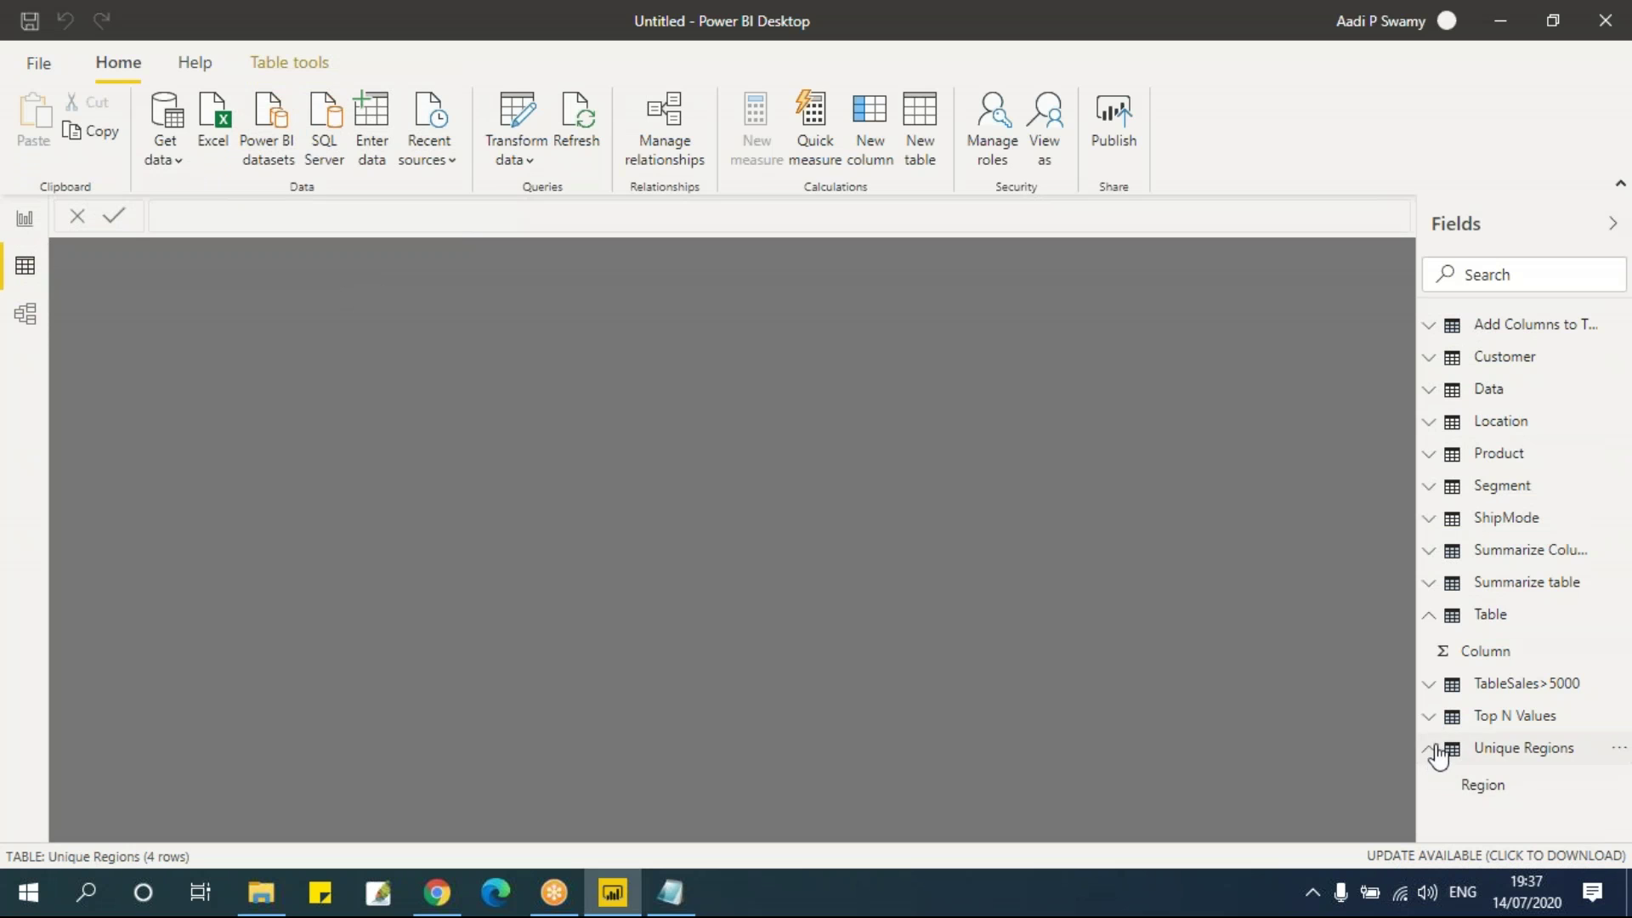
left_click(1435, 623)
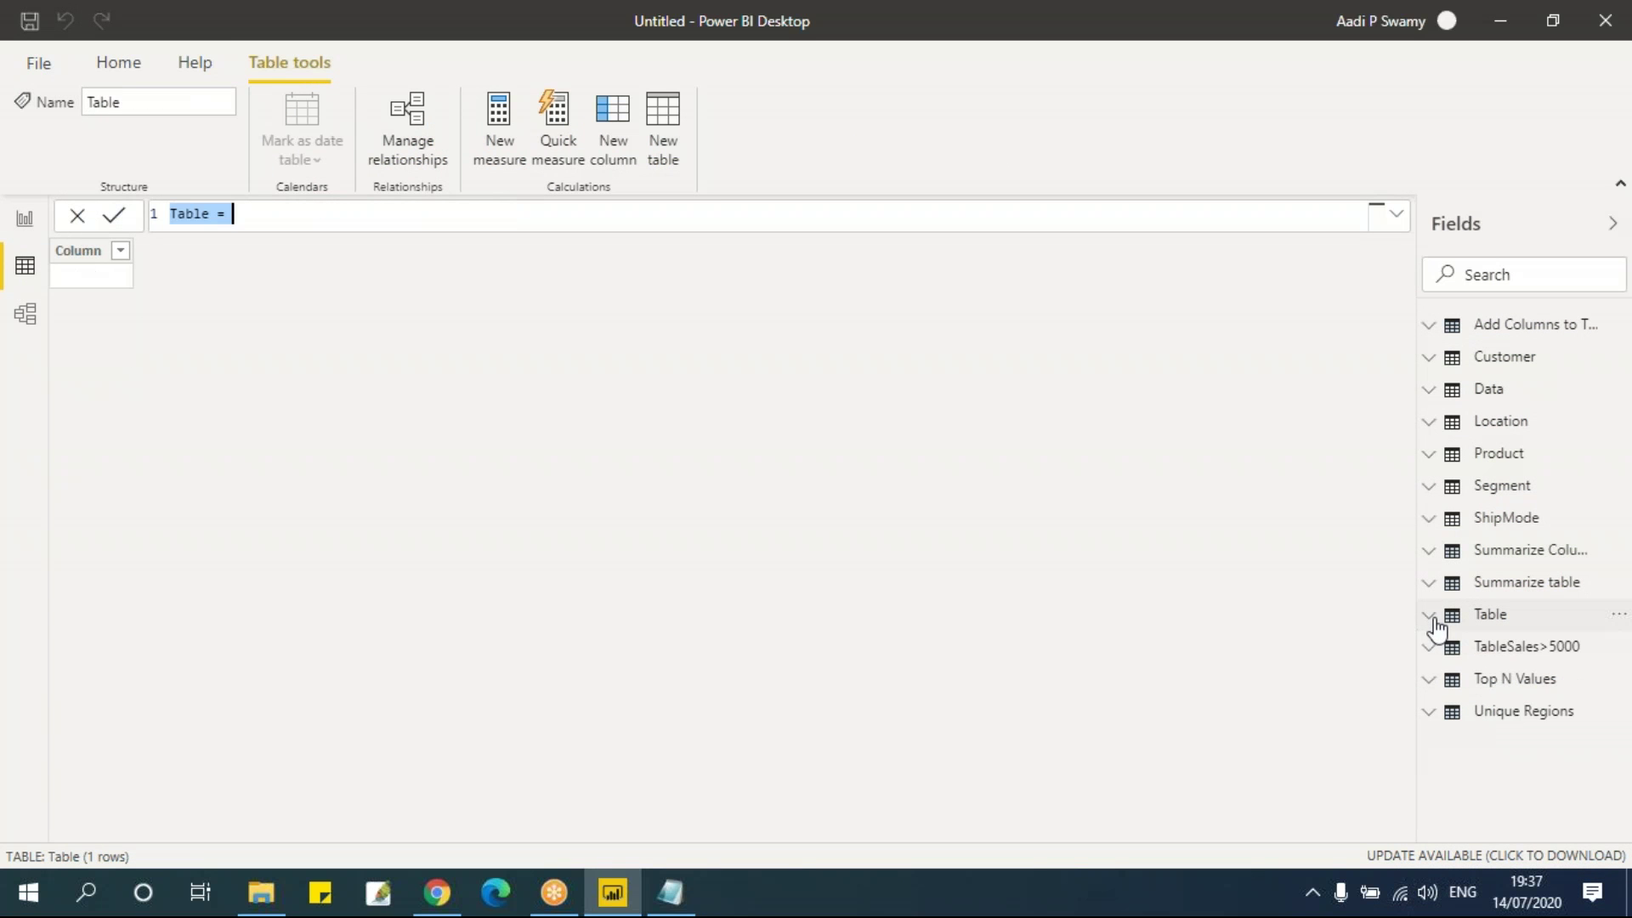
left_click(1498, 331)
key("Return")
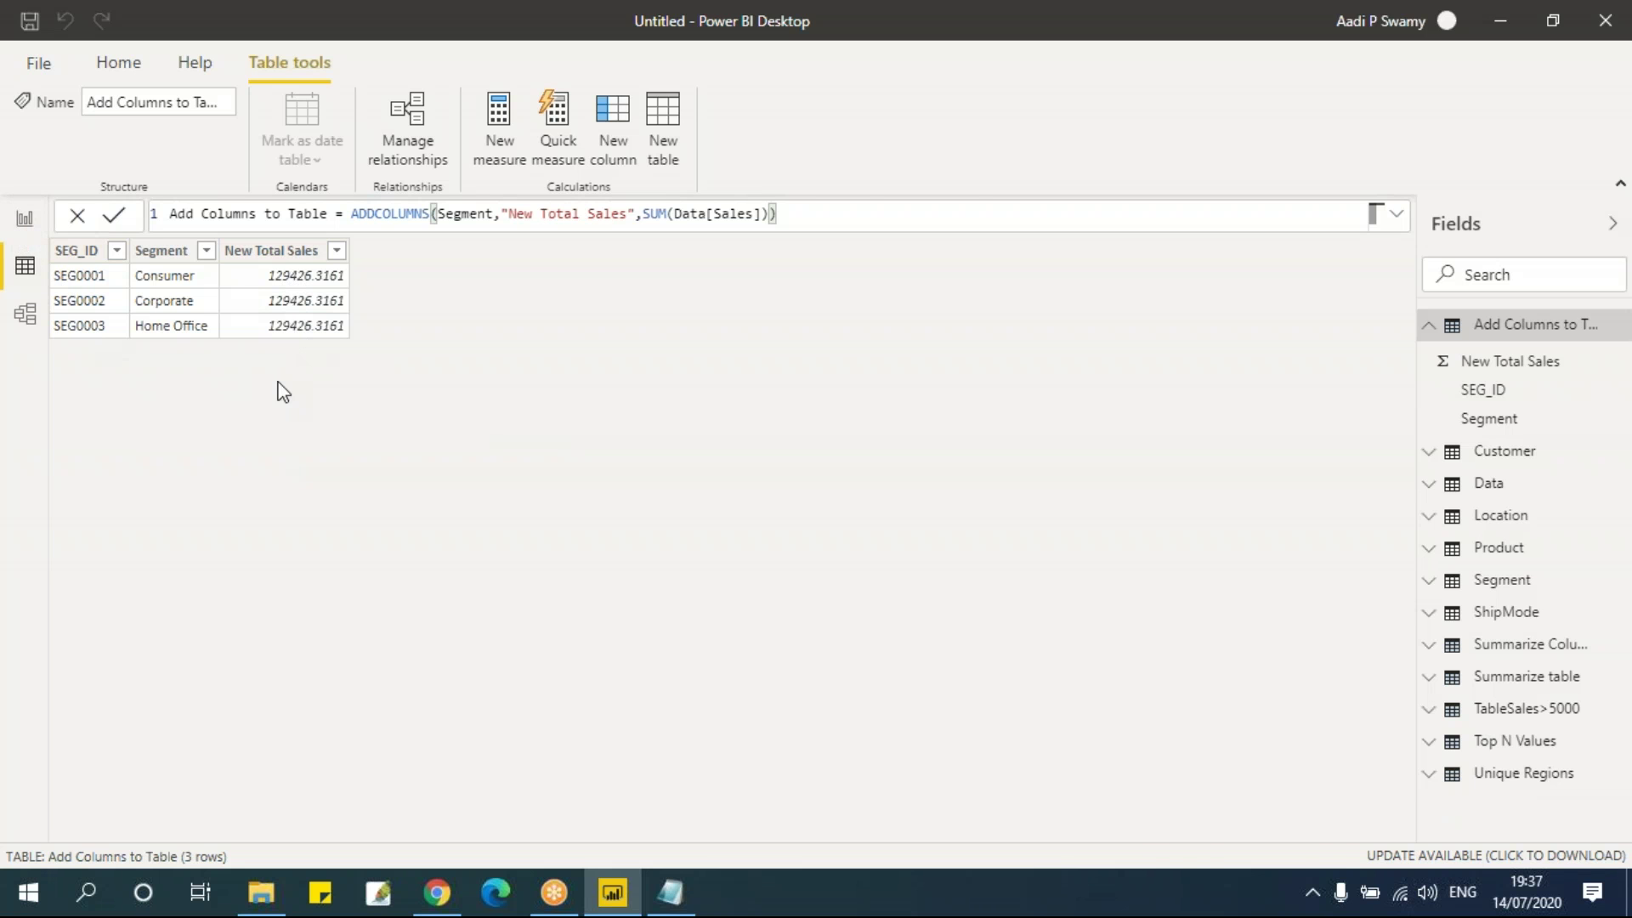
Step: Review the arguments of the SUMMARIZECOLUMNS and ADDCOLUMNS formulas in the Notepad notes
key("alt+Tab")
left_click(557, 389)
left_click(561, 230)
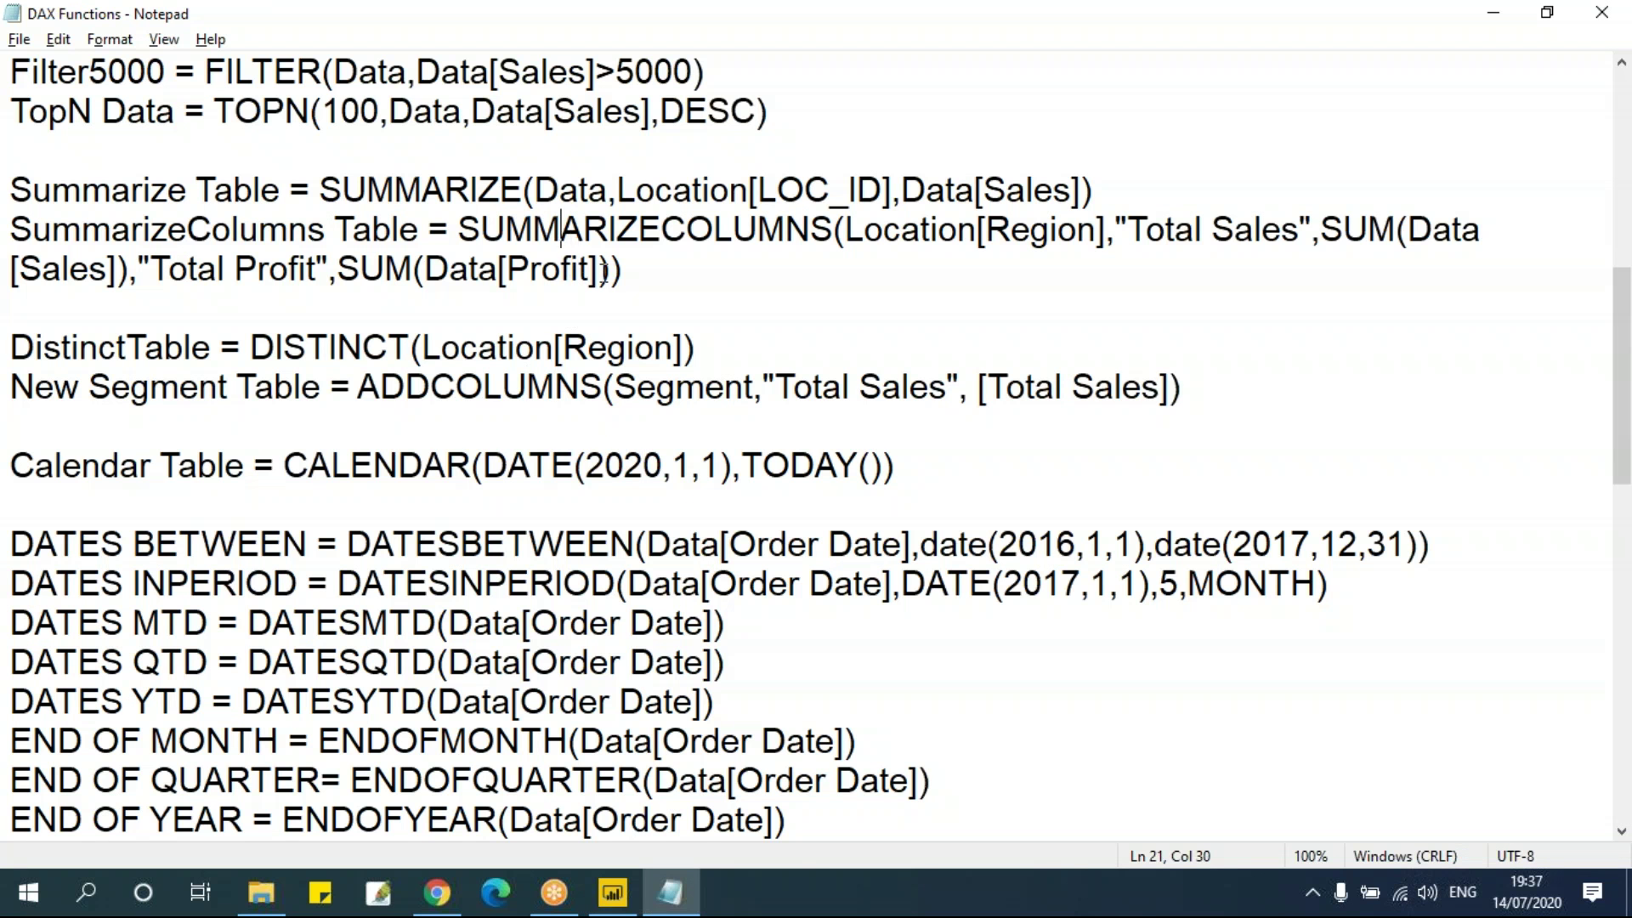
left_click_drag(458, 230, 808, 230)
key("End")
left_click_drag(603, 387, 860, 387)
left_click_drag(614, 388, 768, 392)
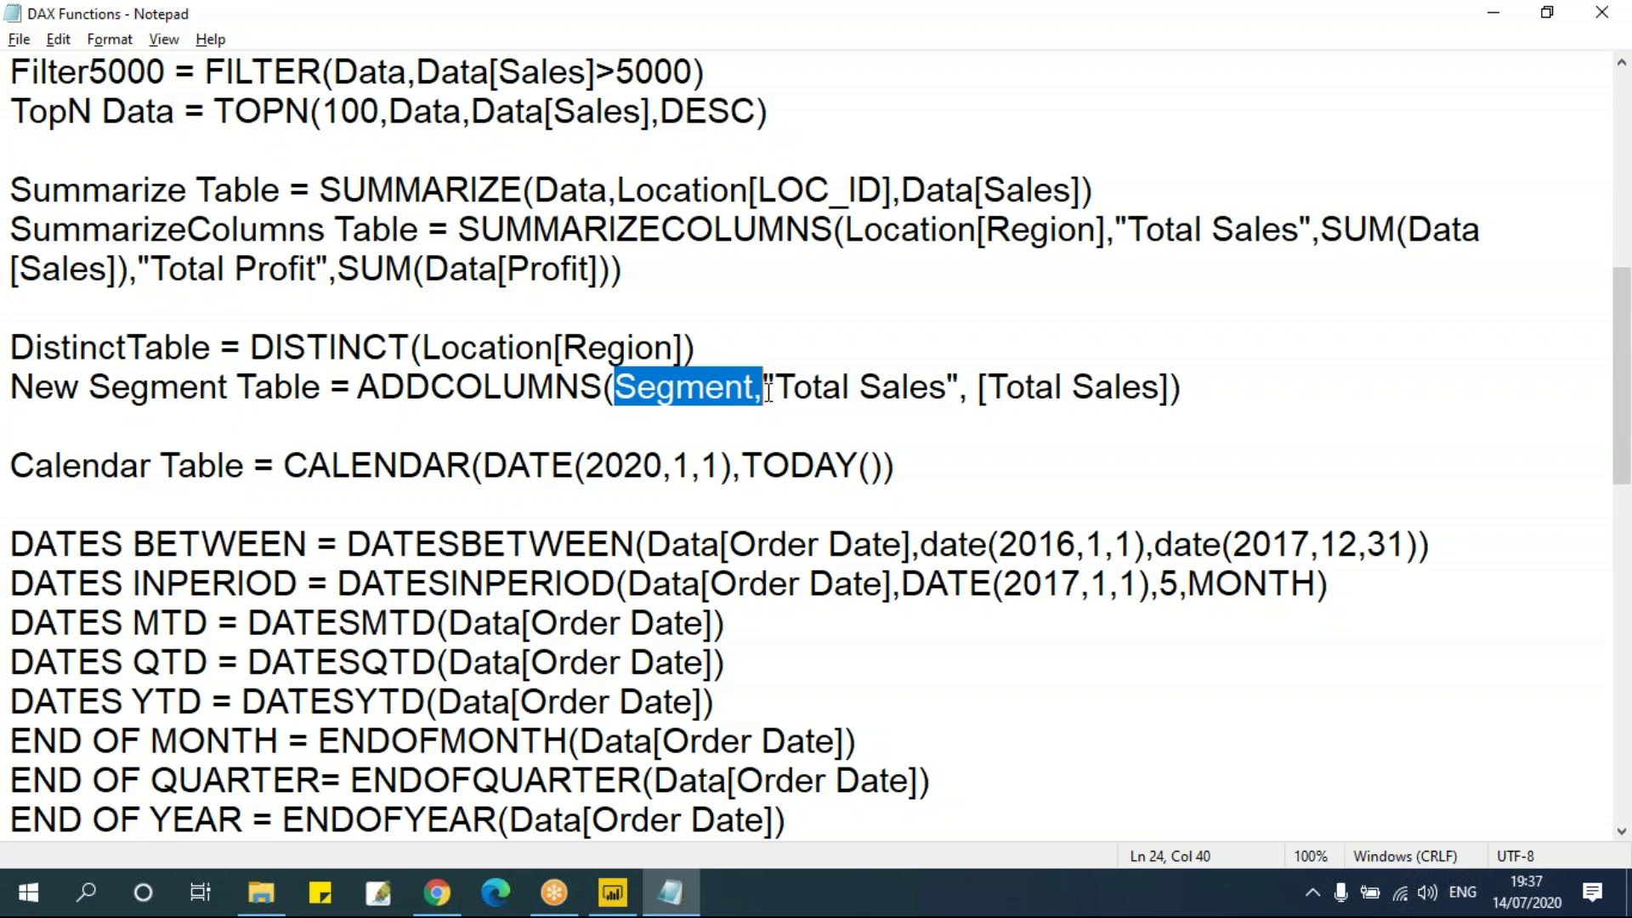
left_click(417, 353)
left_click_drag(1208, 395, 754, 389)
left_click_drag(608, 393, 13, 191)
left_click(271, 308)
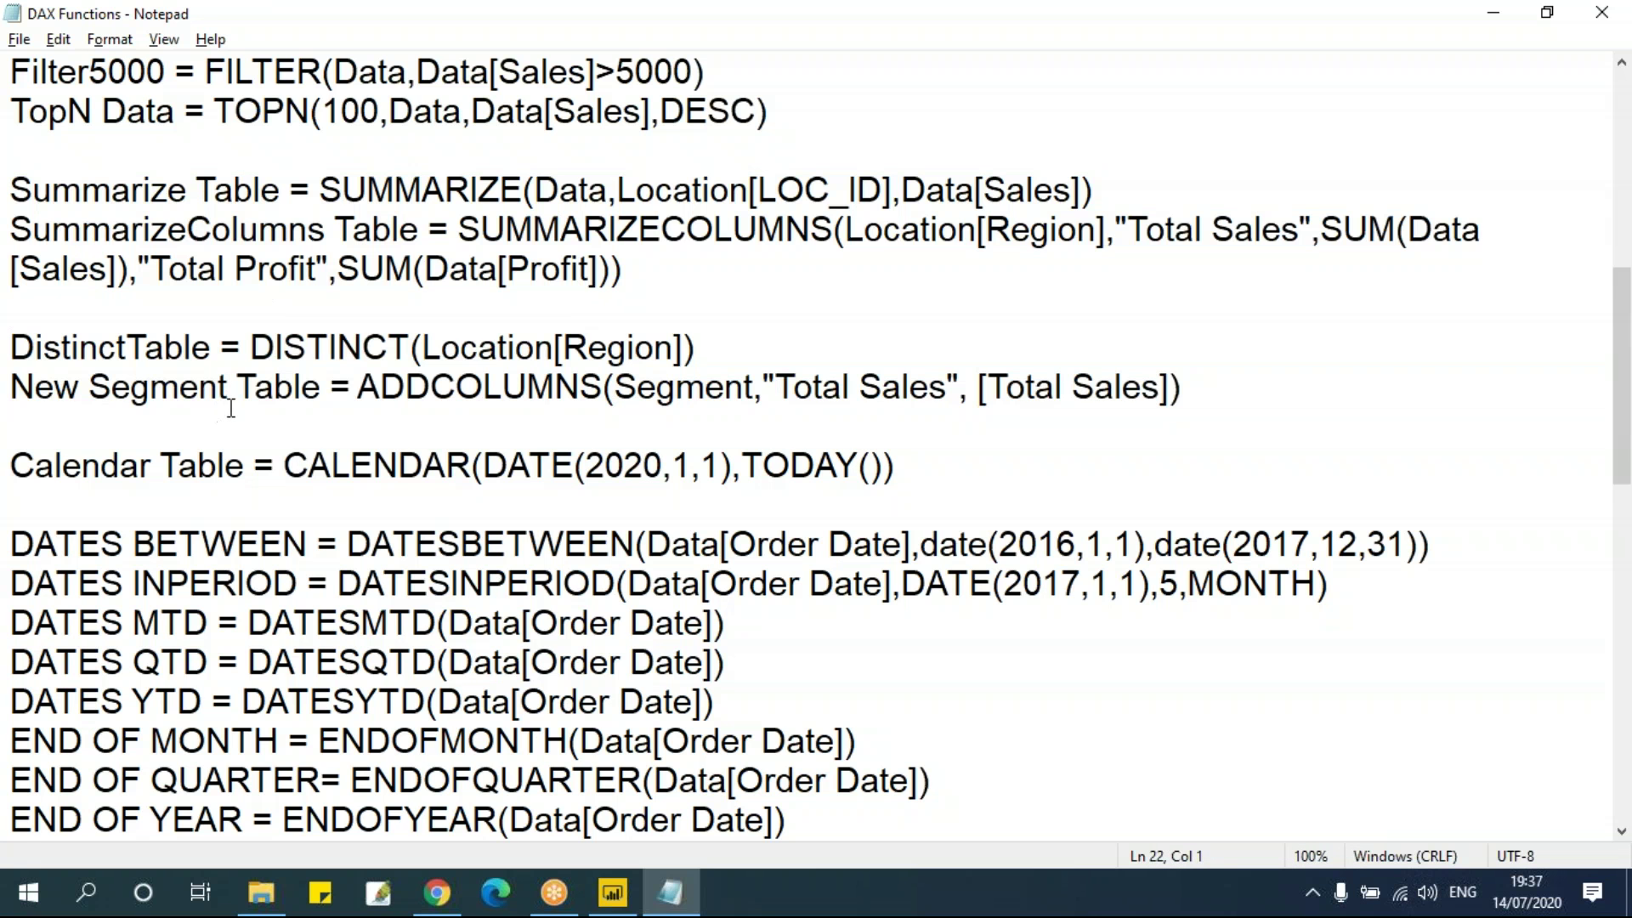
Step: Examine the date function formulas in the notes, focusing on CALENDAR and its DATE(2020,1,1) start argument
scroll(496, 488, "down", 1)
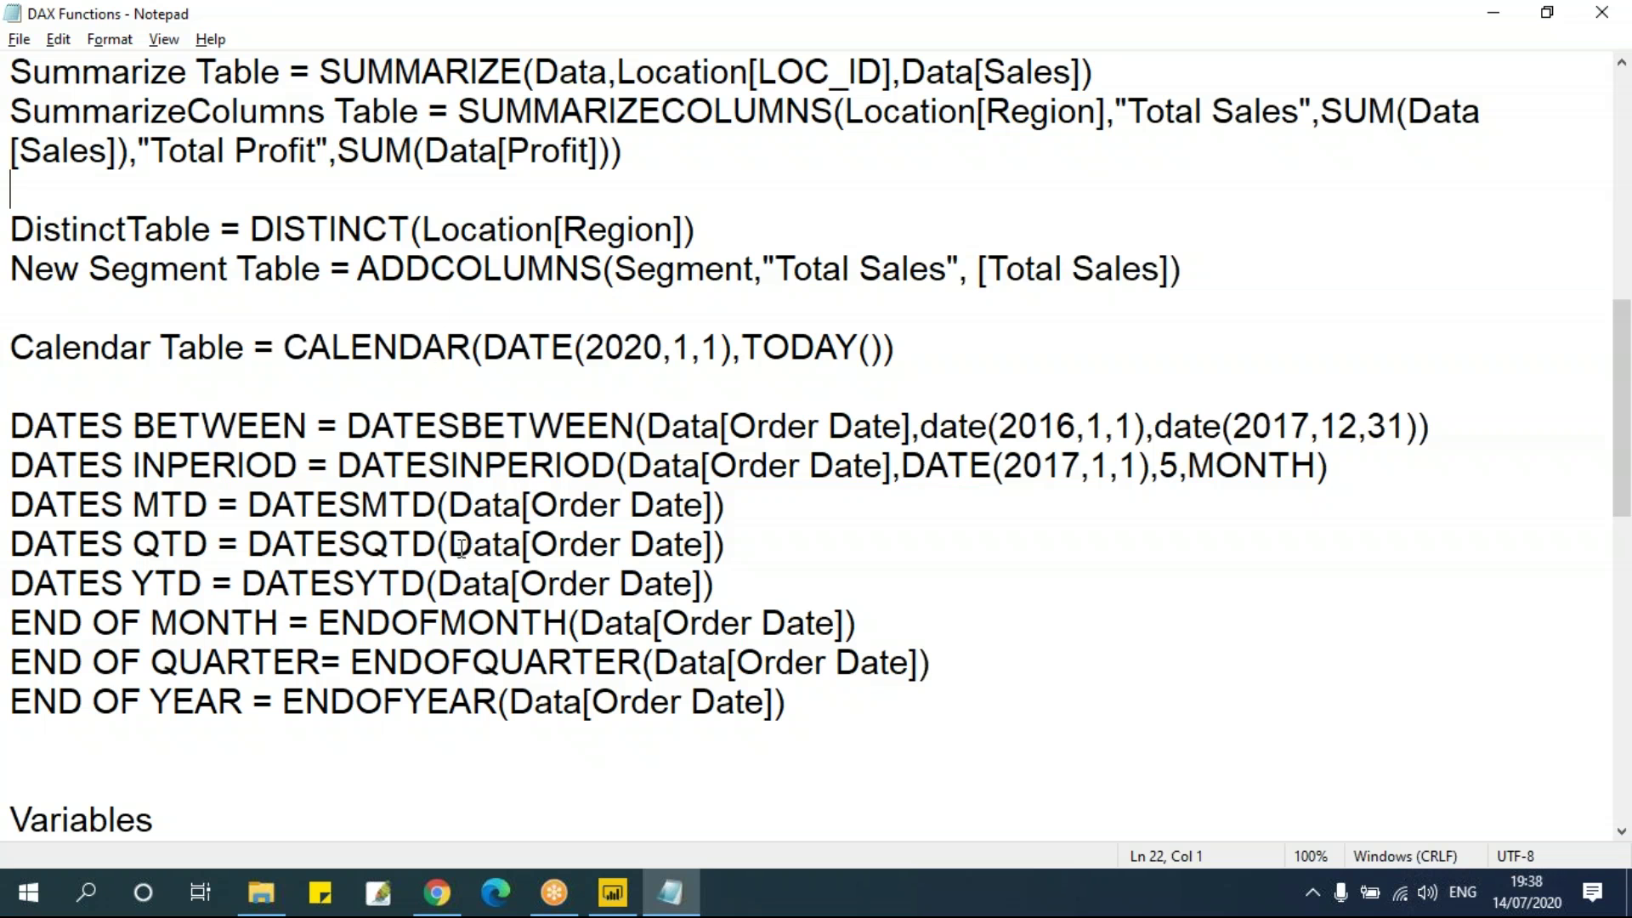
left_click_drag(789, 703, 12, 426)
left_click(385, 384)
left_click_drag(284, 349, 472, 349)
left_click(470, 448)
left_click_drag(483, 347, 734, 355)
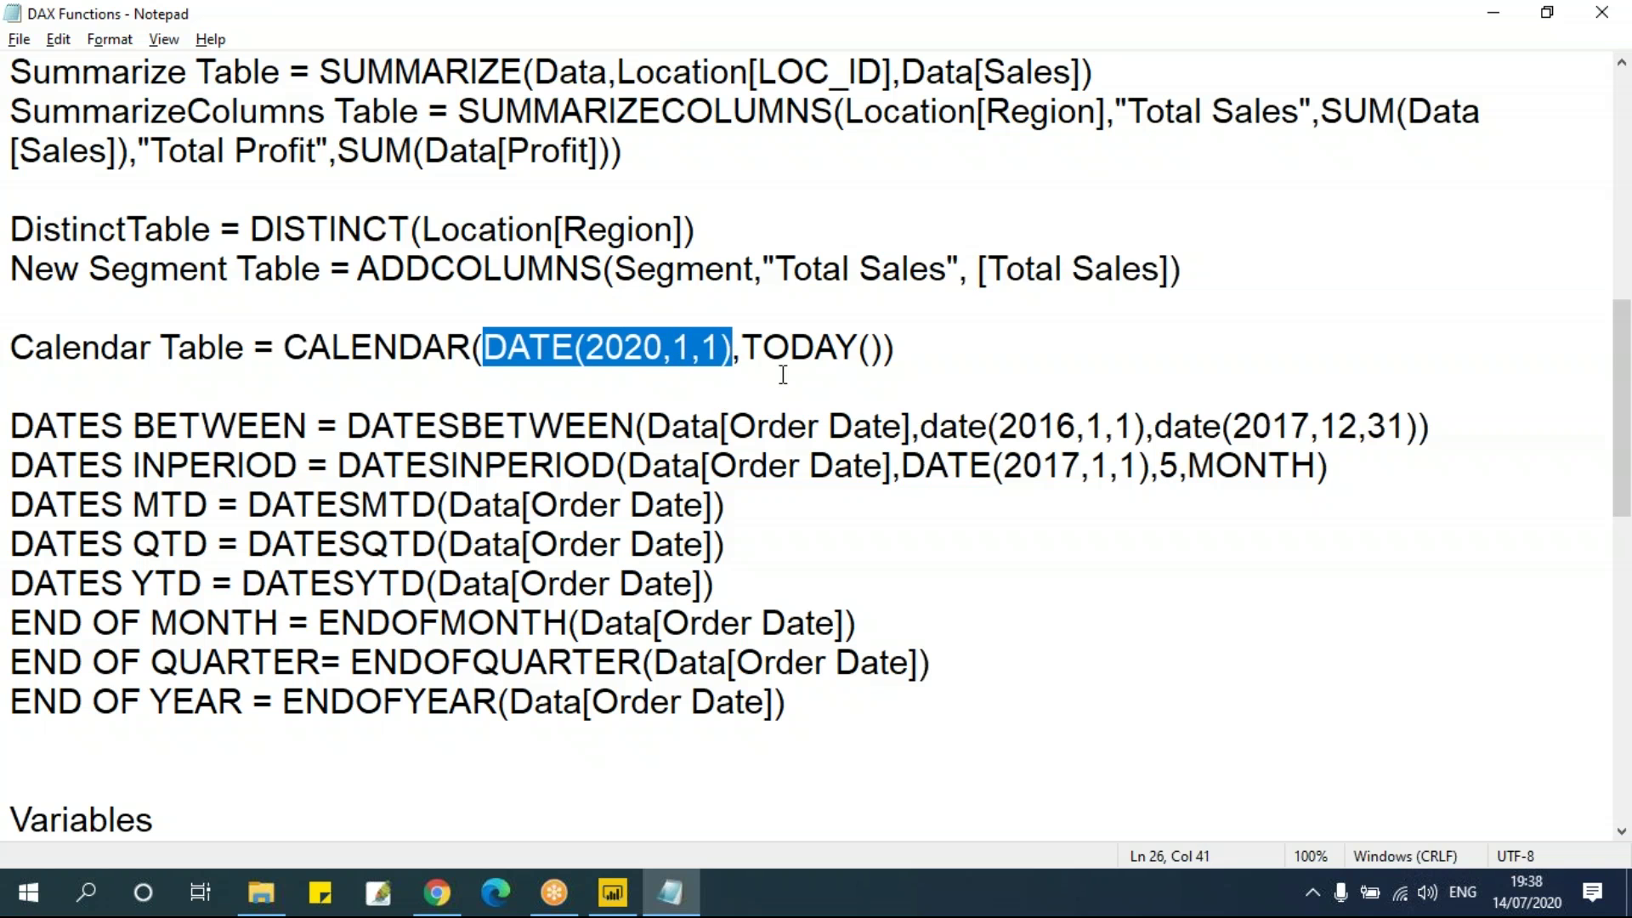
Step: Create a new calculated table in Power BI named Create Calendar and begin its formula with the CALENDAR function
key("alt+Tab")
left_click(23, 271)
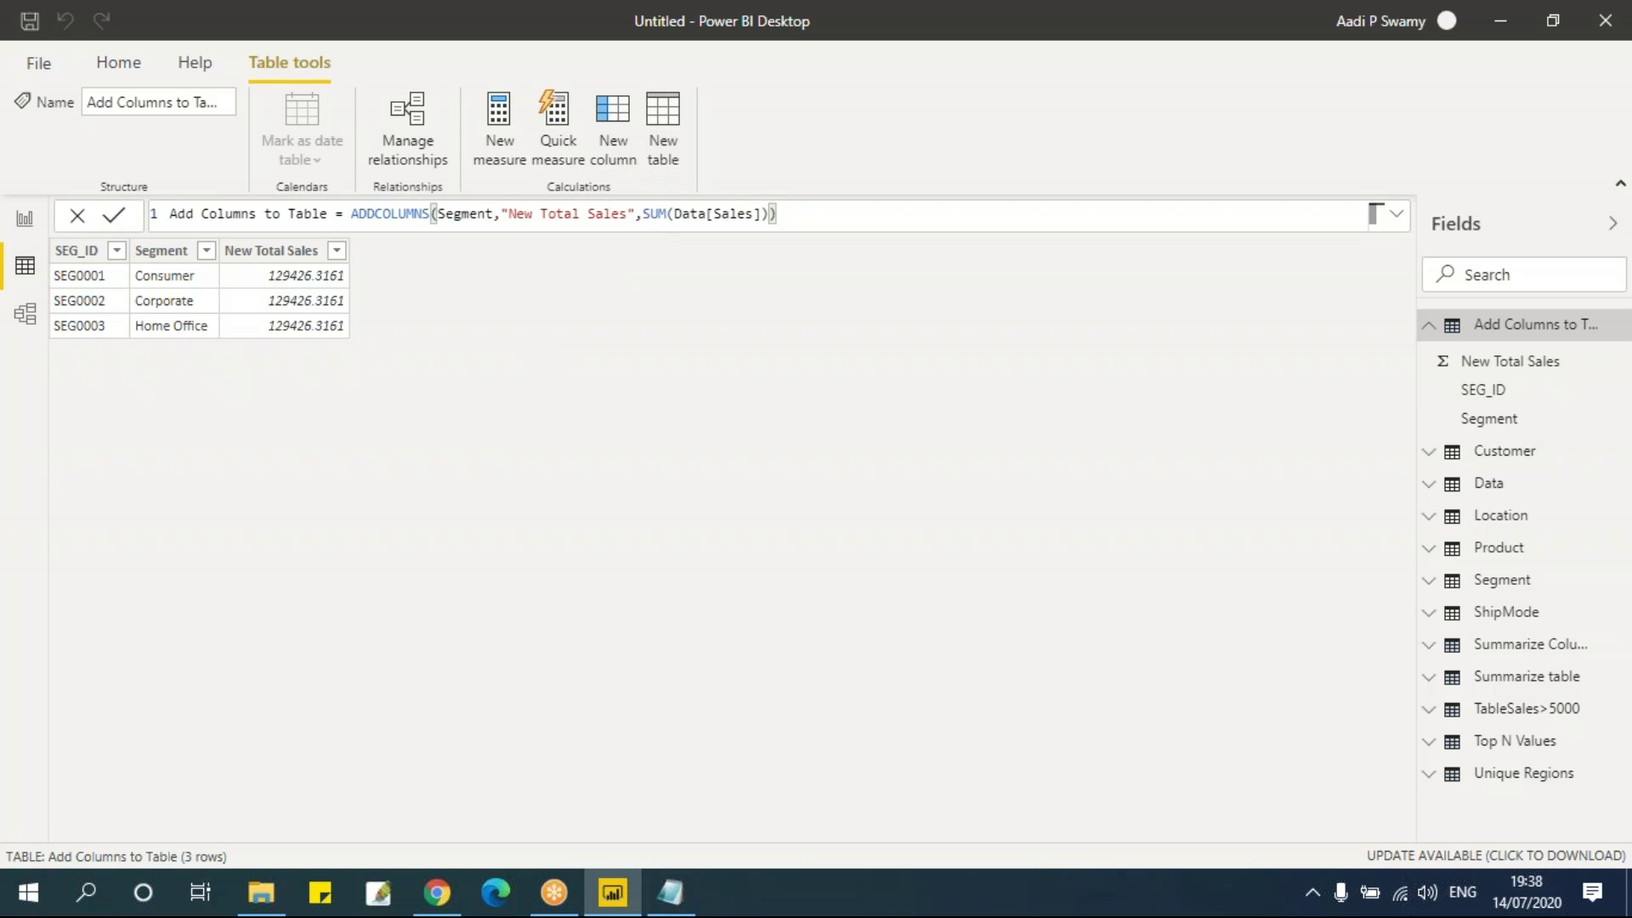
key("Return")
left_click(268, 219)
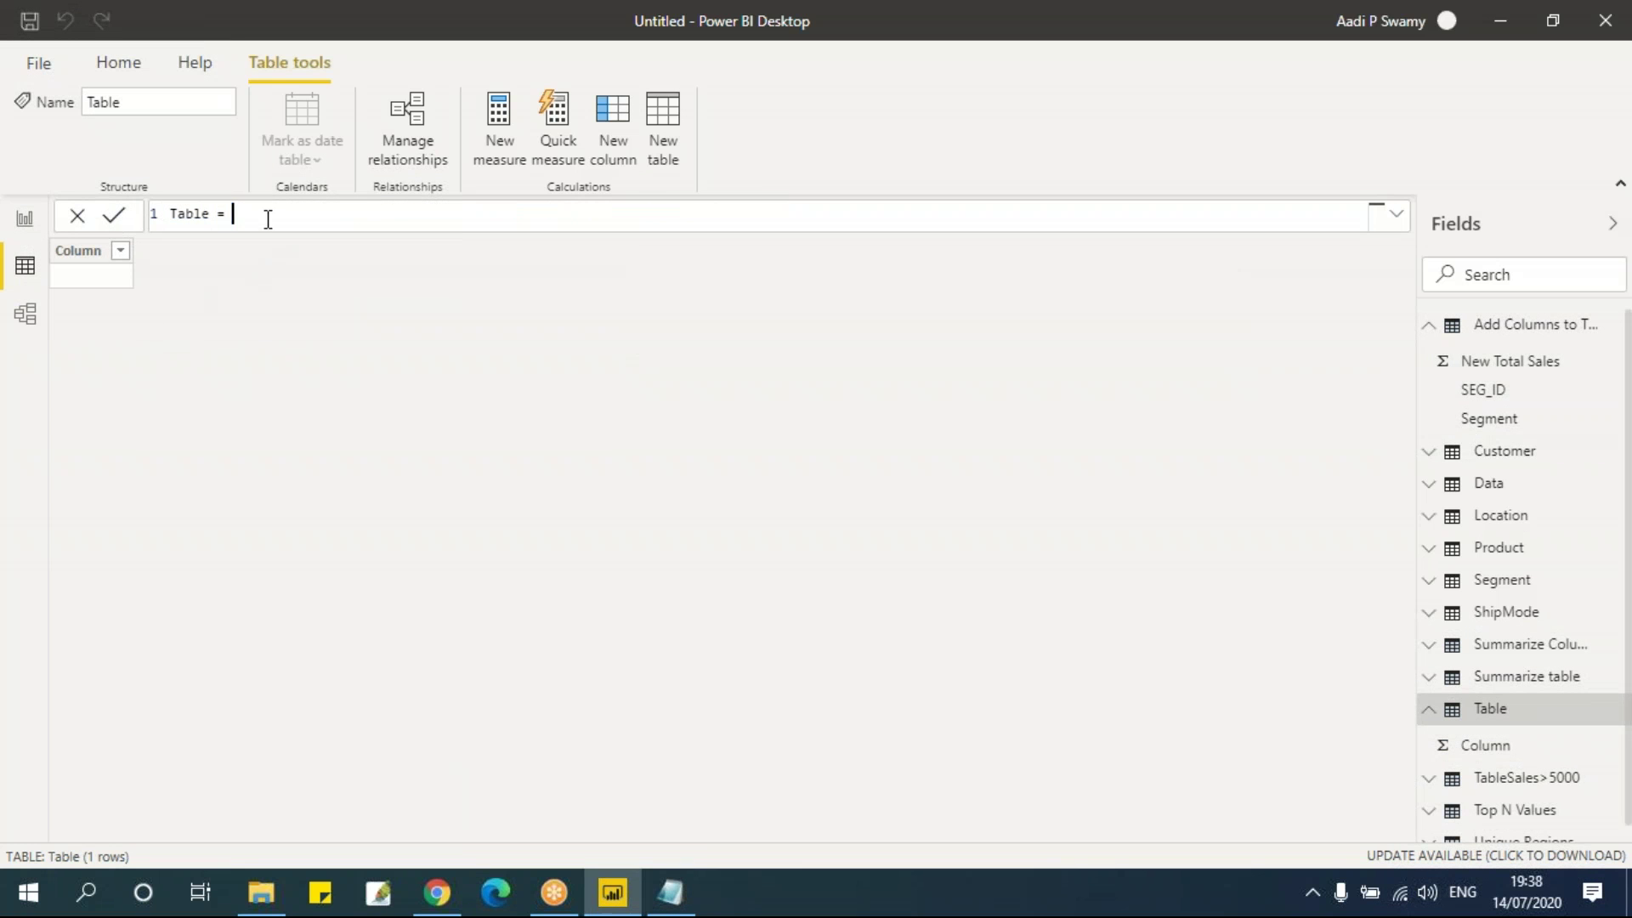
key("BackSpace")
key("BackSpace")
key("BackSpace")
key("BackSpace")
key("BackSpace")
key("BackSpace")
key("BackSpace")
key("BackSpace")
type("Create Calendar = ca")
key("Down")
key("Tab")
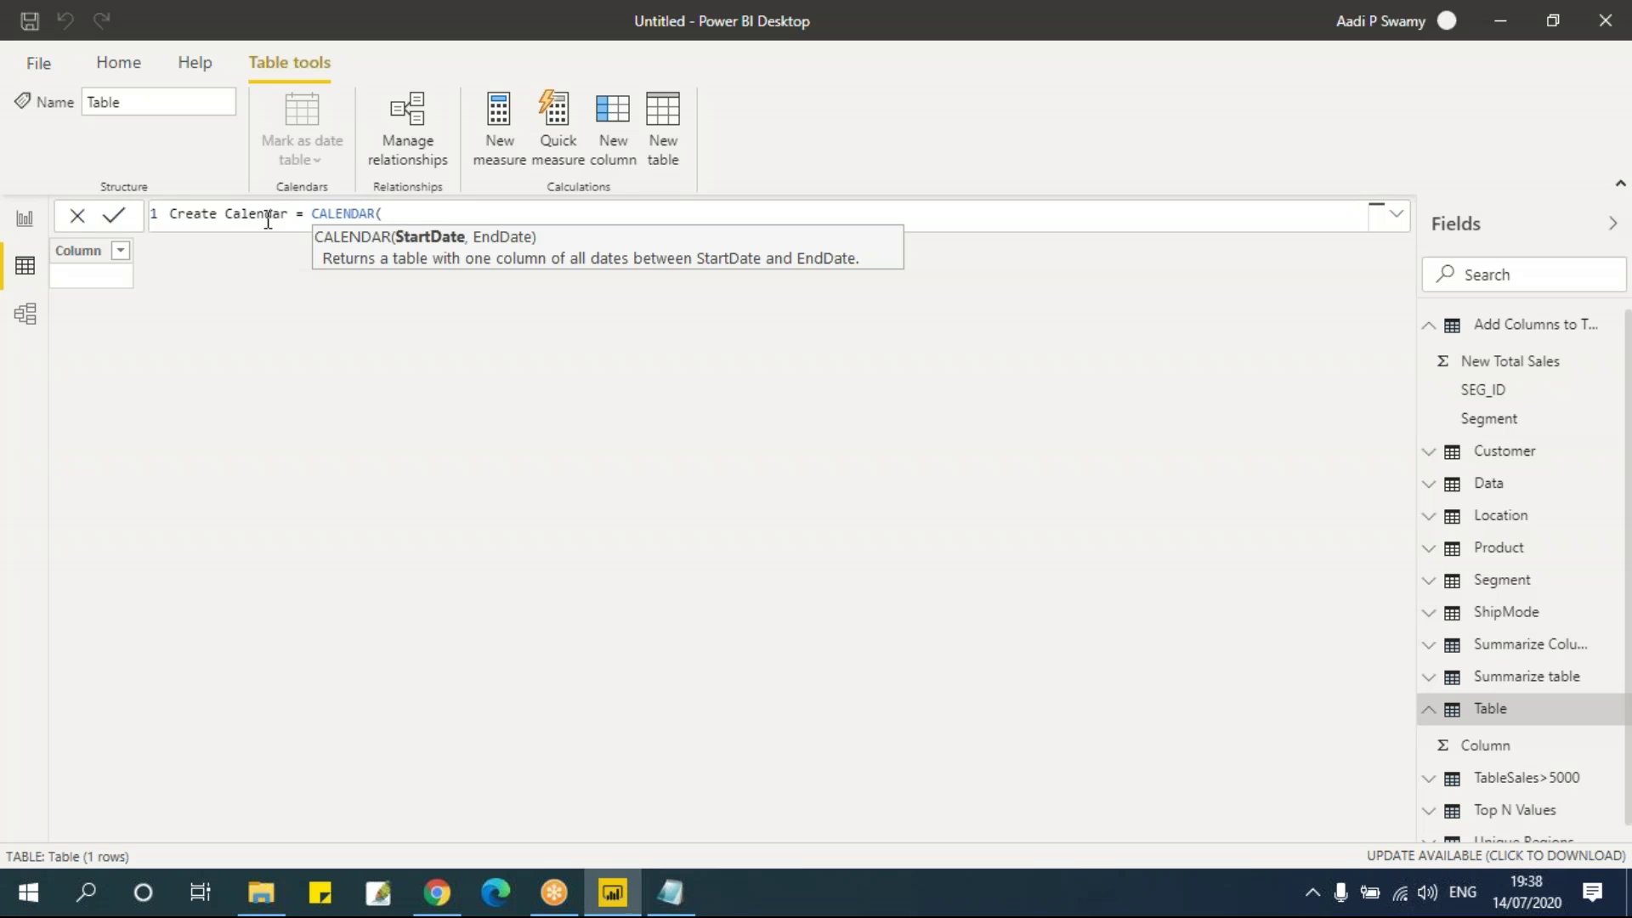
Step: Set the CALENDAR function's start date to DATE(2020,1,1) and continue to the end date argument
type("DATE(")
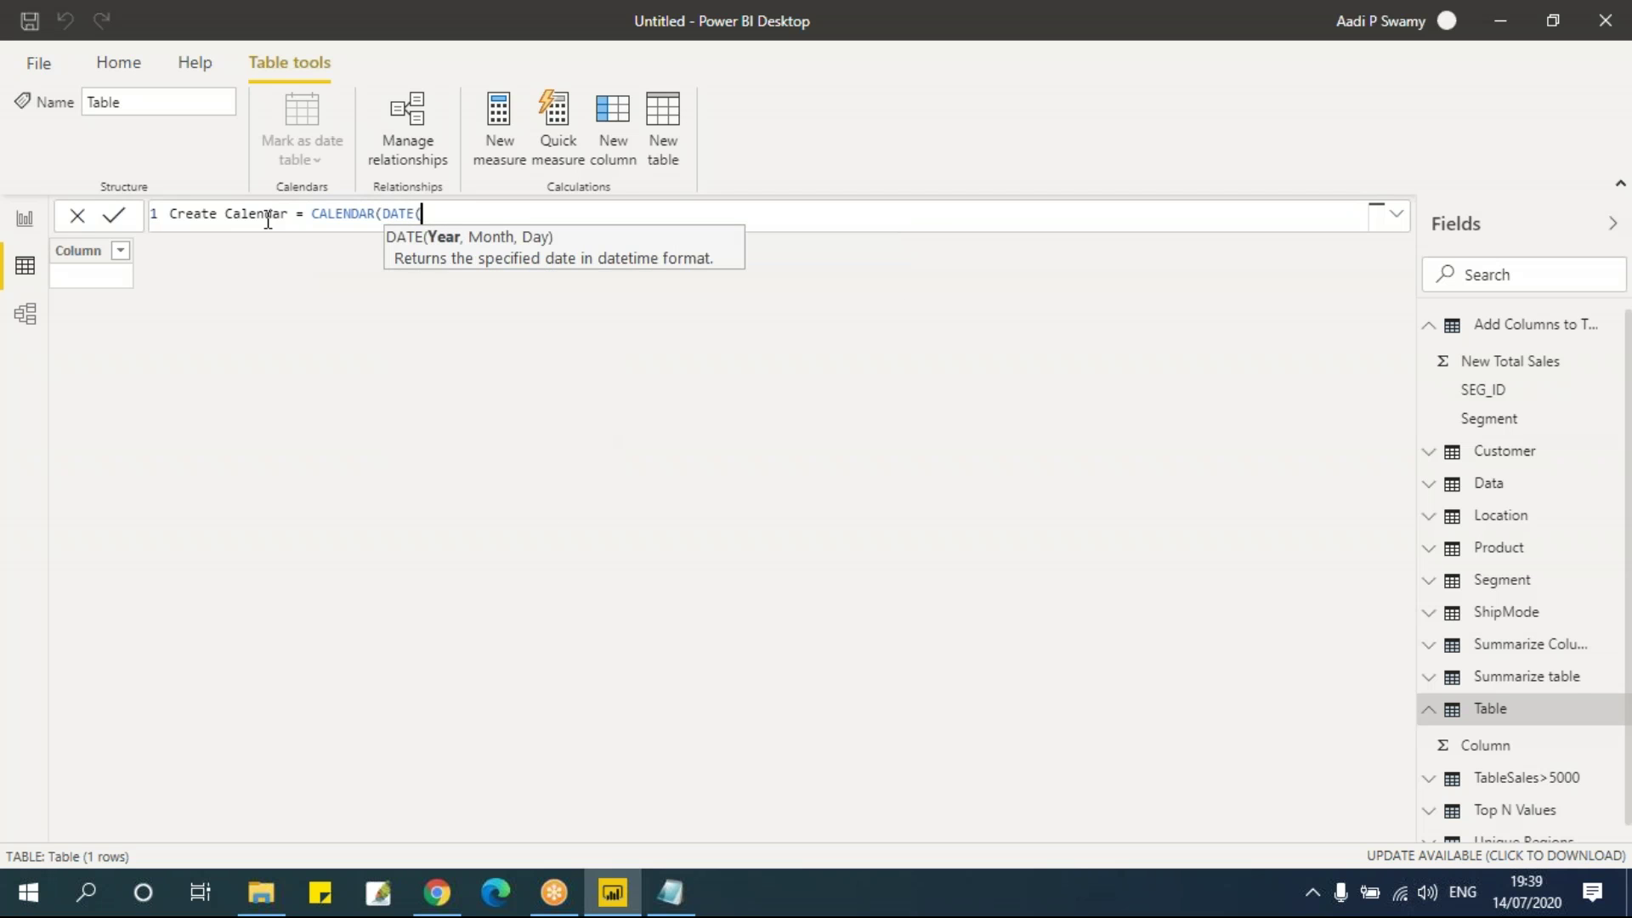
type("2020,1,1)")
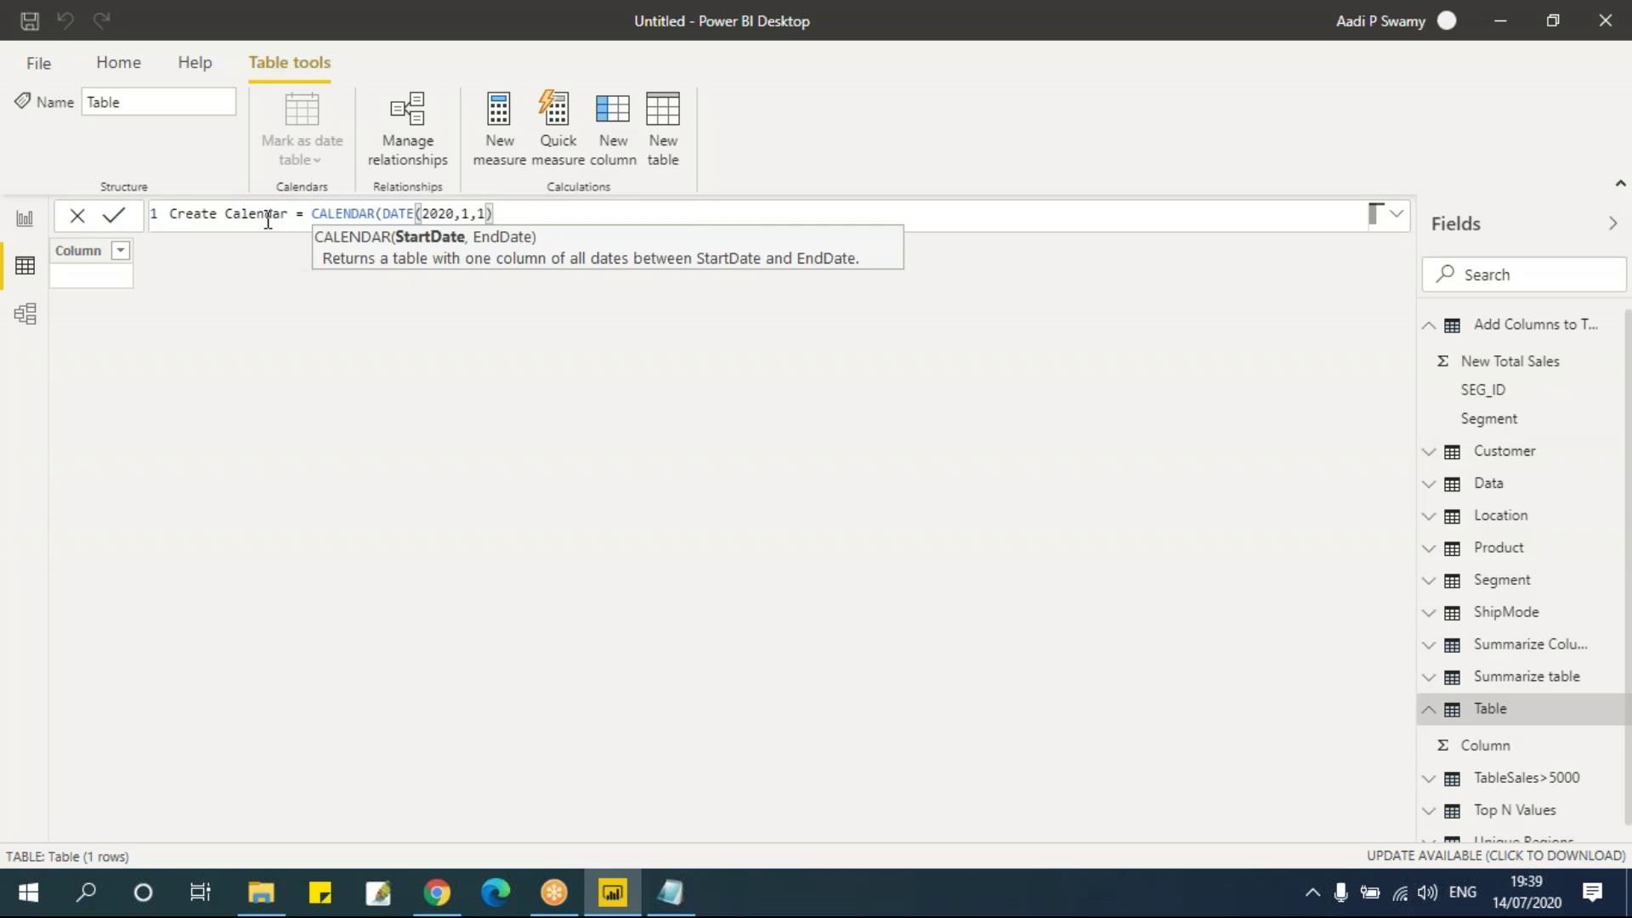
type(",")
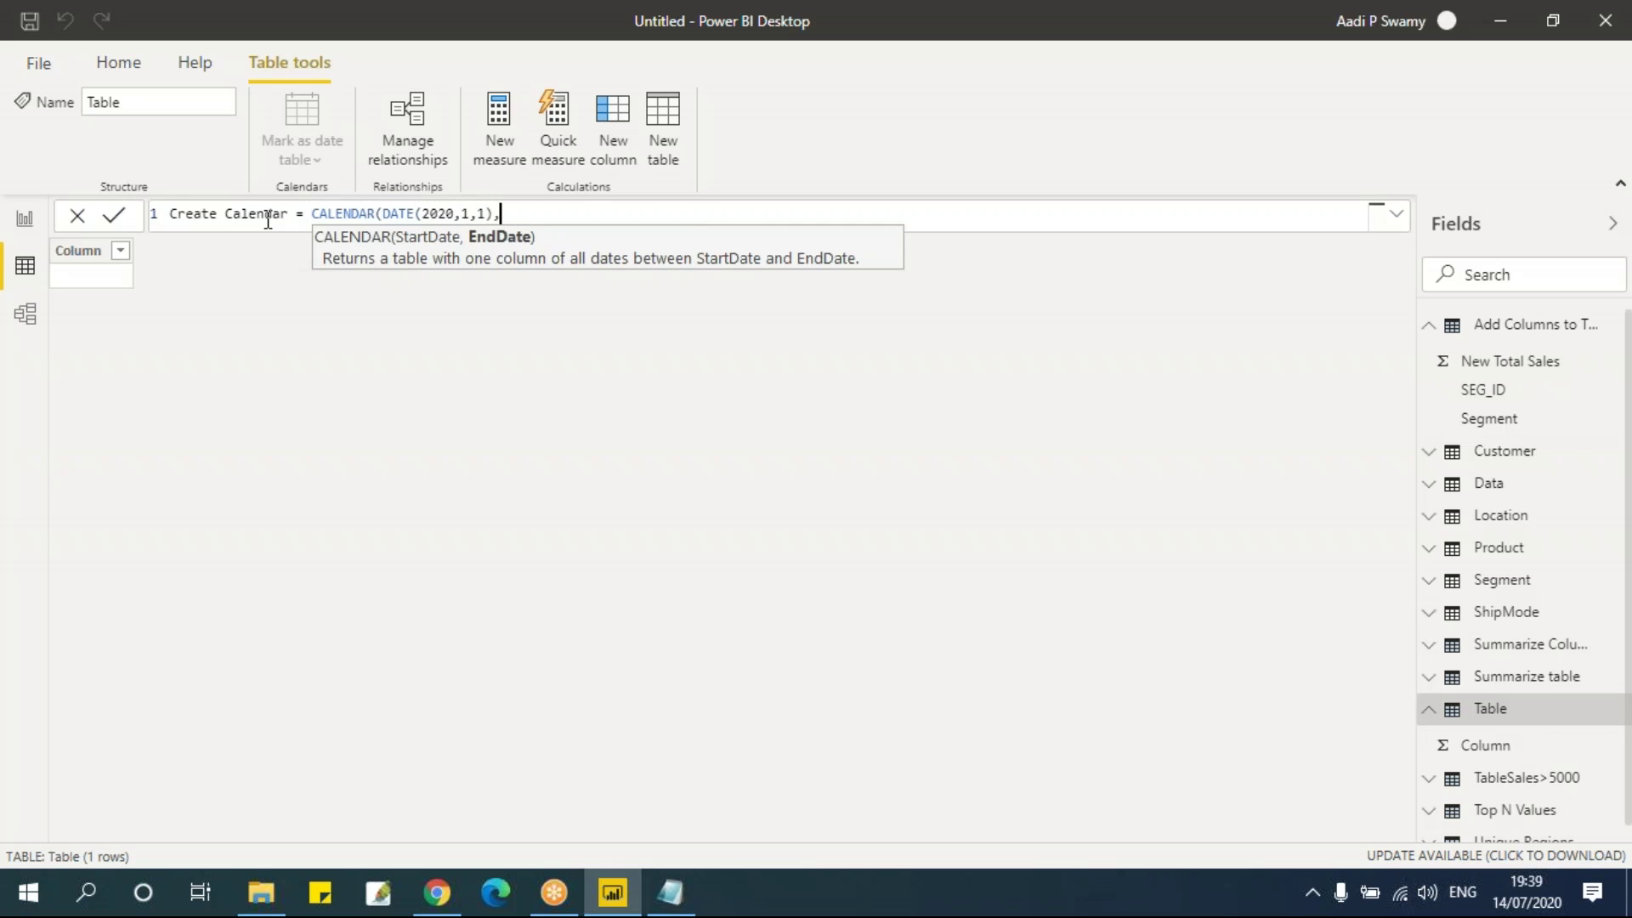
Step: Complete the CALENDAR formula with today() as the end date and commit the Create Calendar table
type("t")
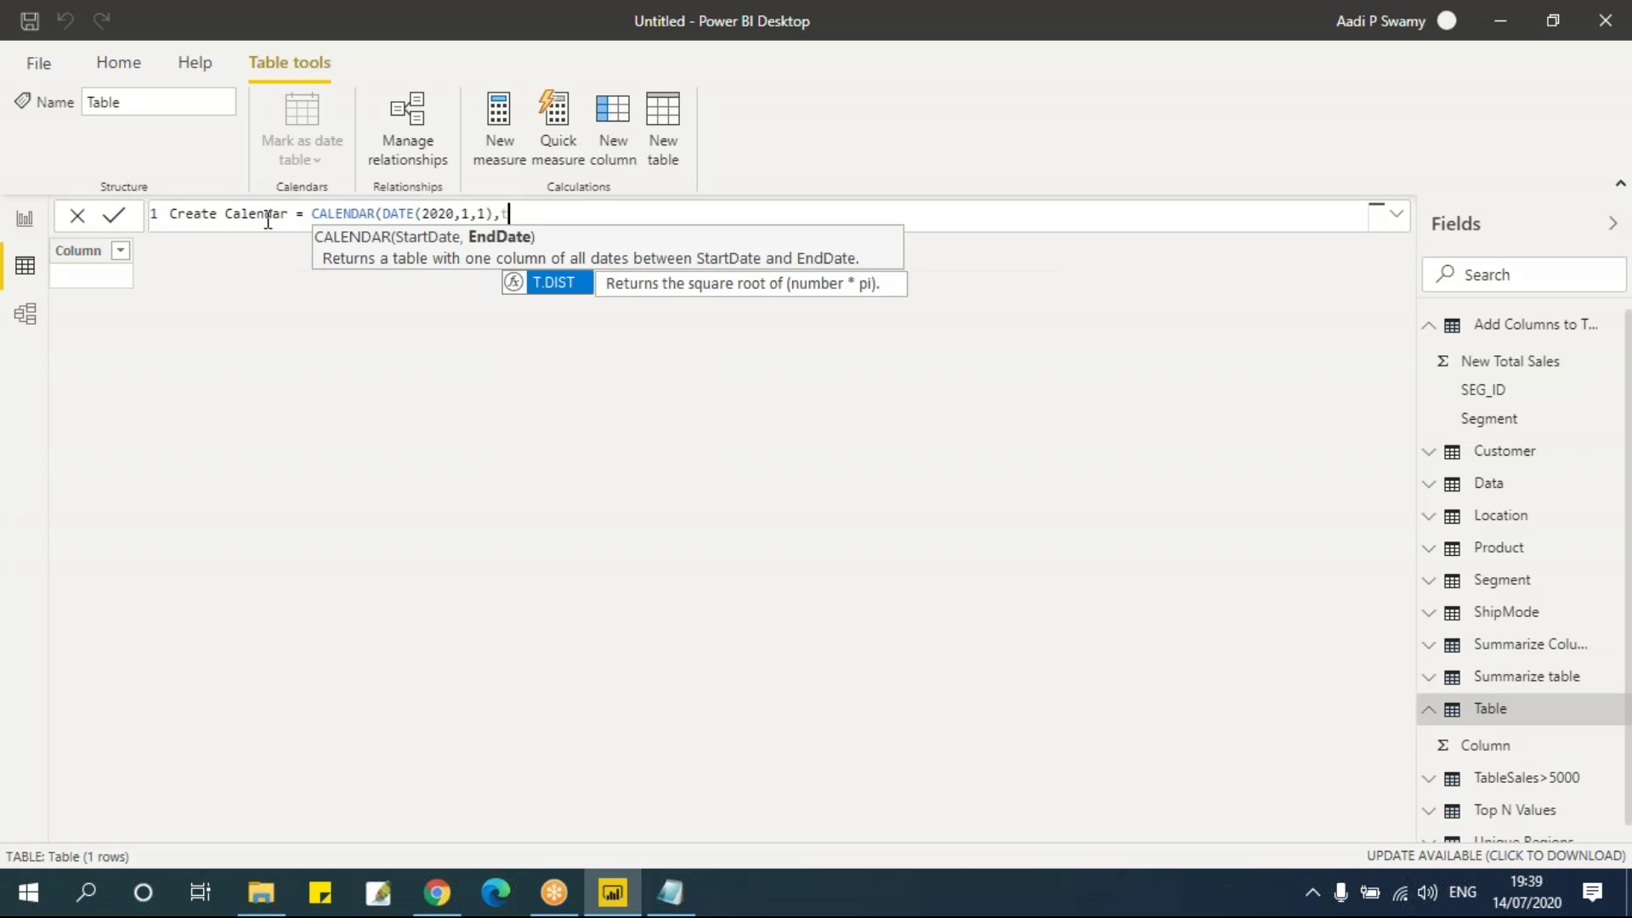
type("oday(")
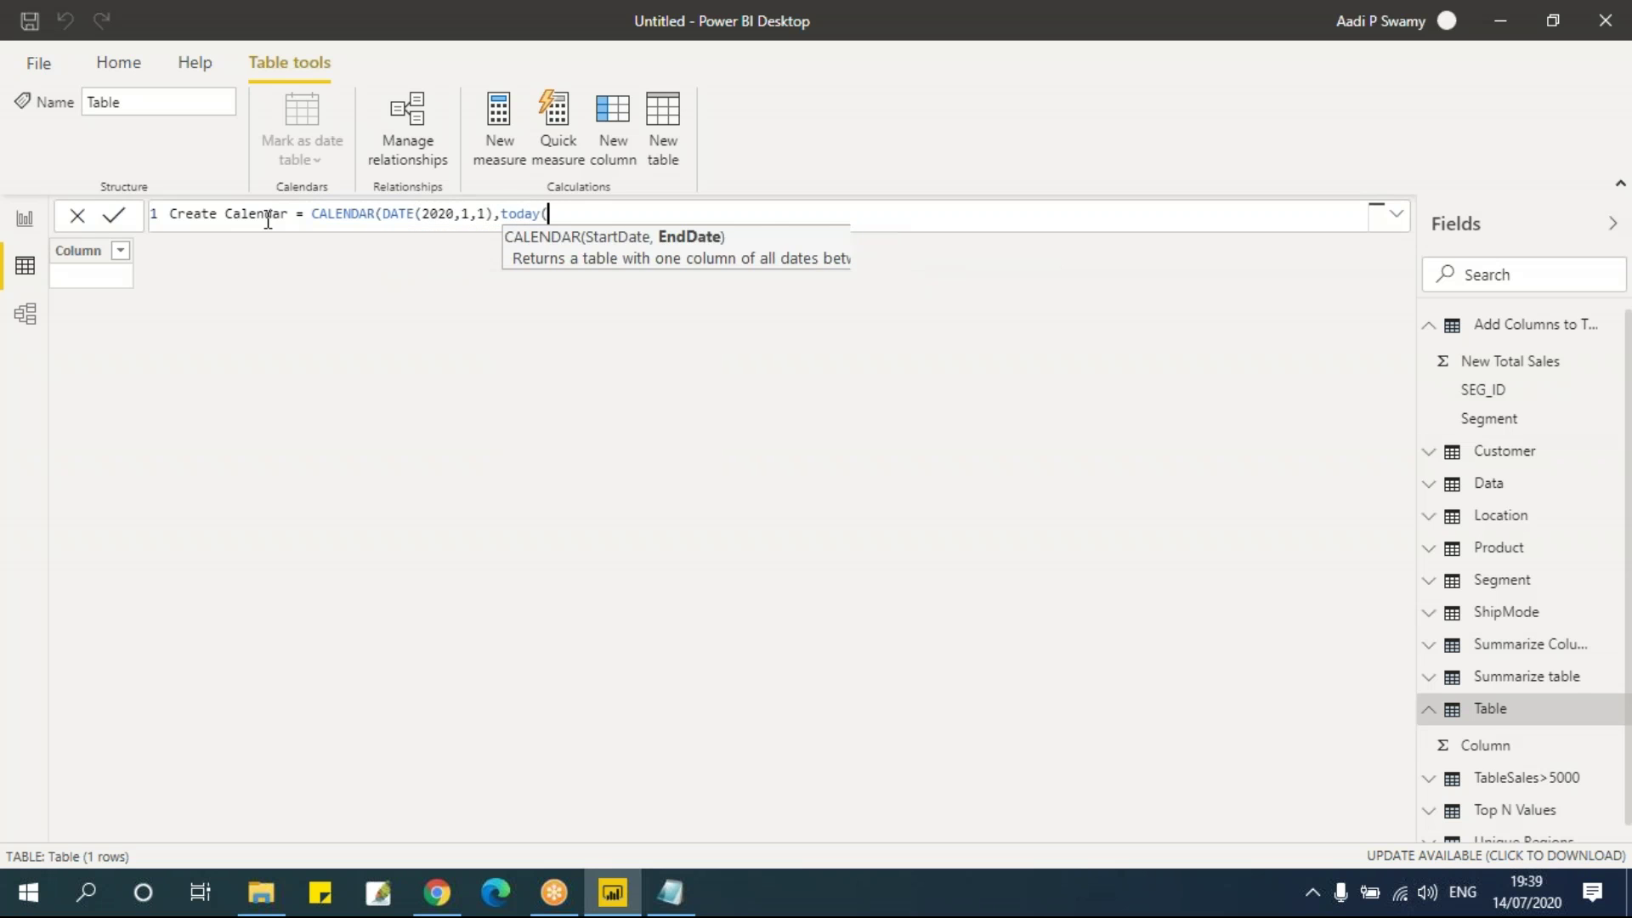
type("))")
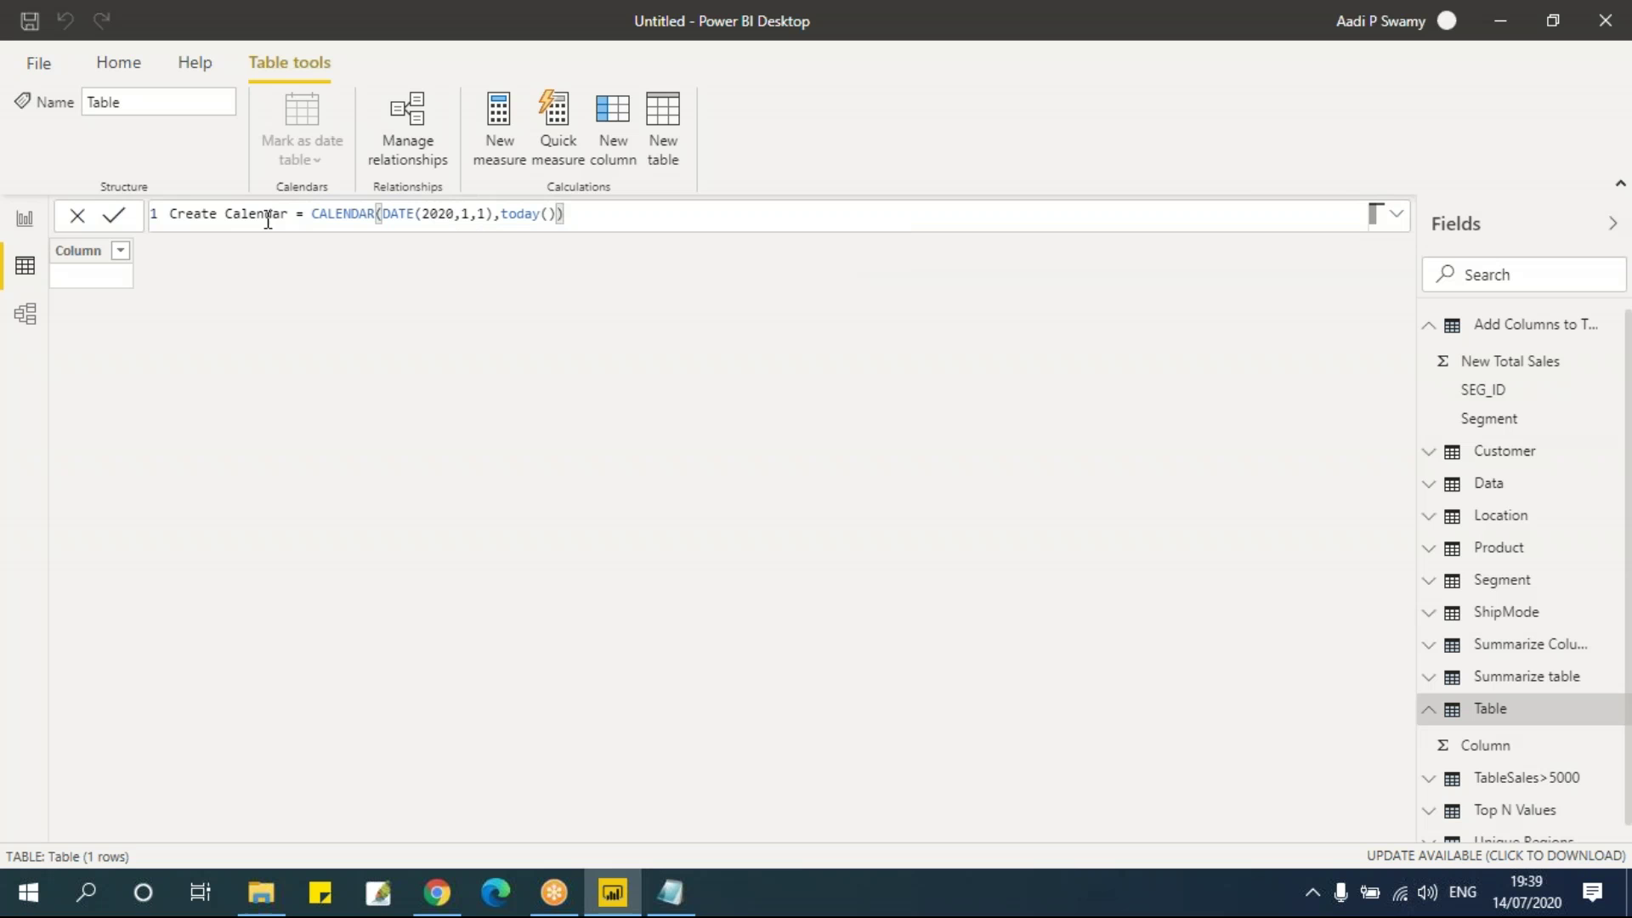
key("Return")
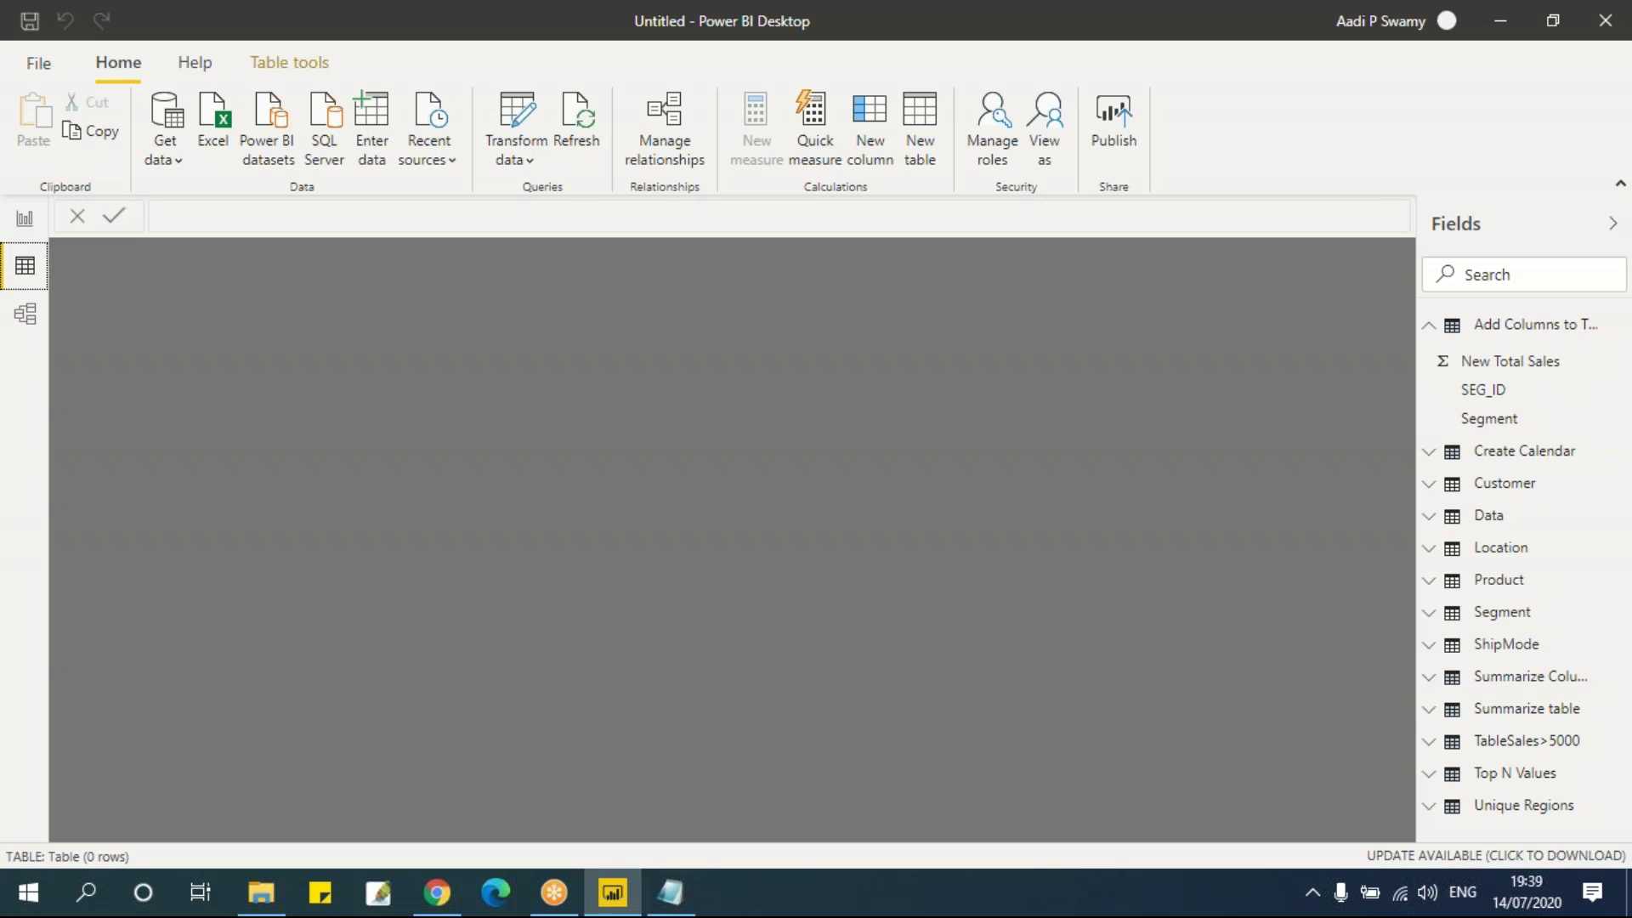
Step: Display the Create Calendar table and examine its Date column from the first row to the last
left_click(1436, 333)
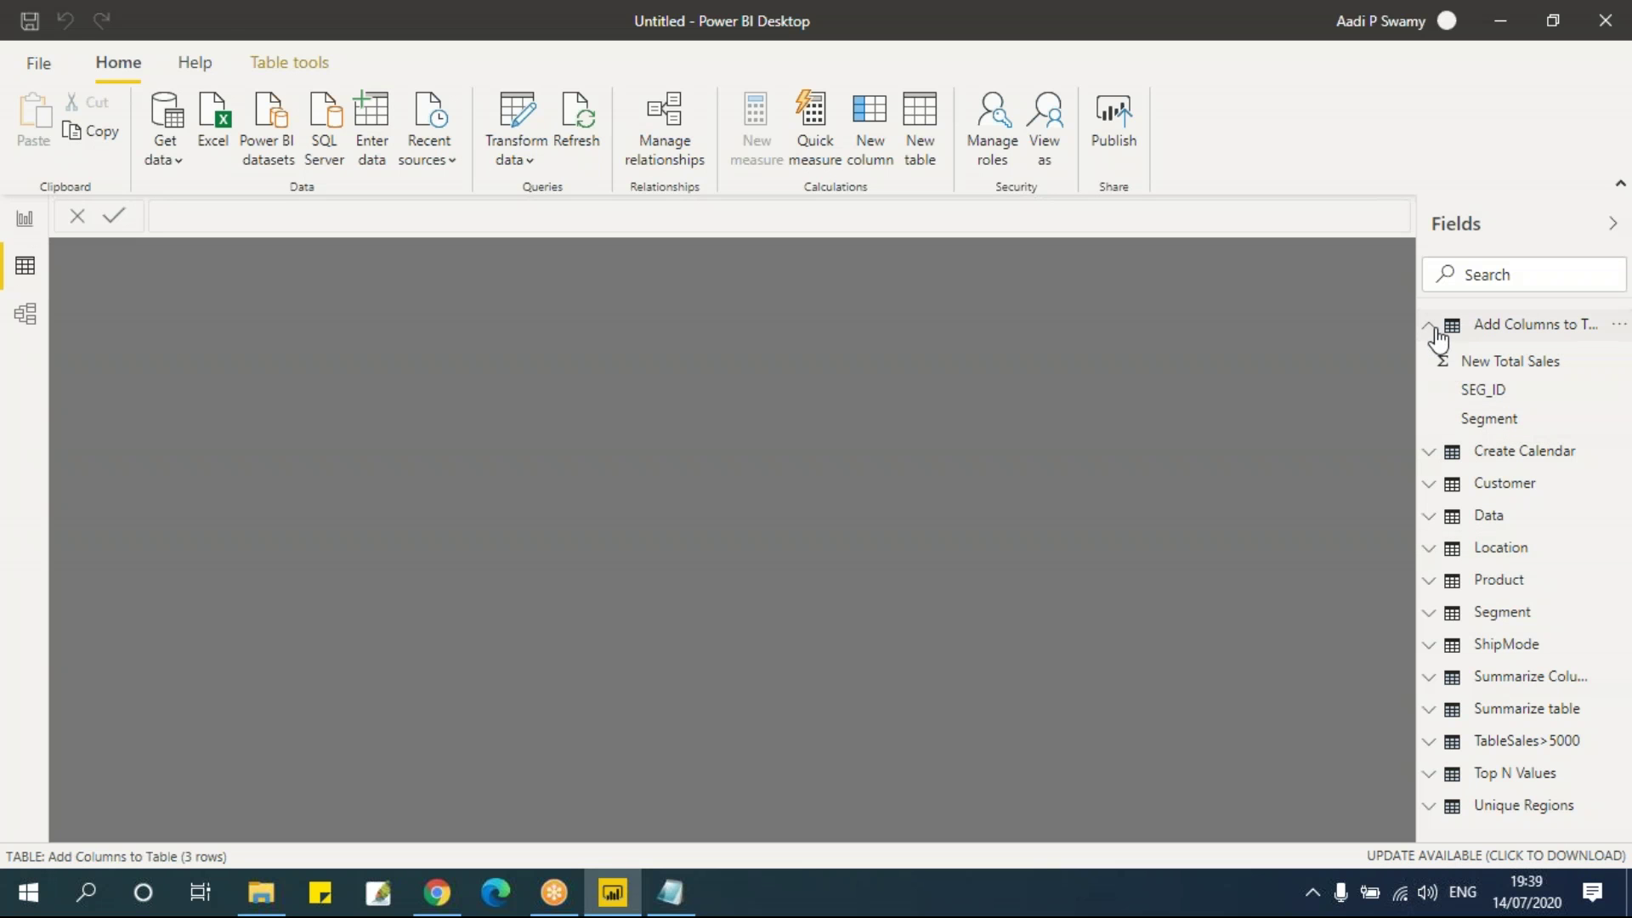
left_click(1428, 330)
left_click(1530, 364)
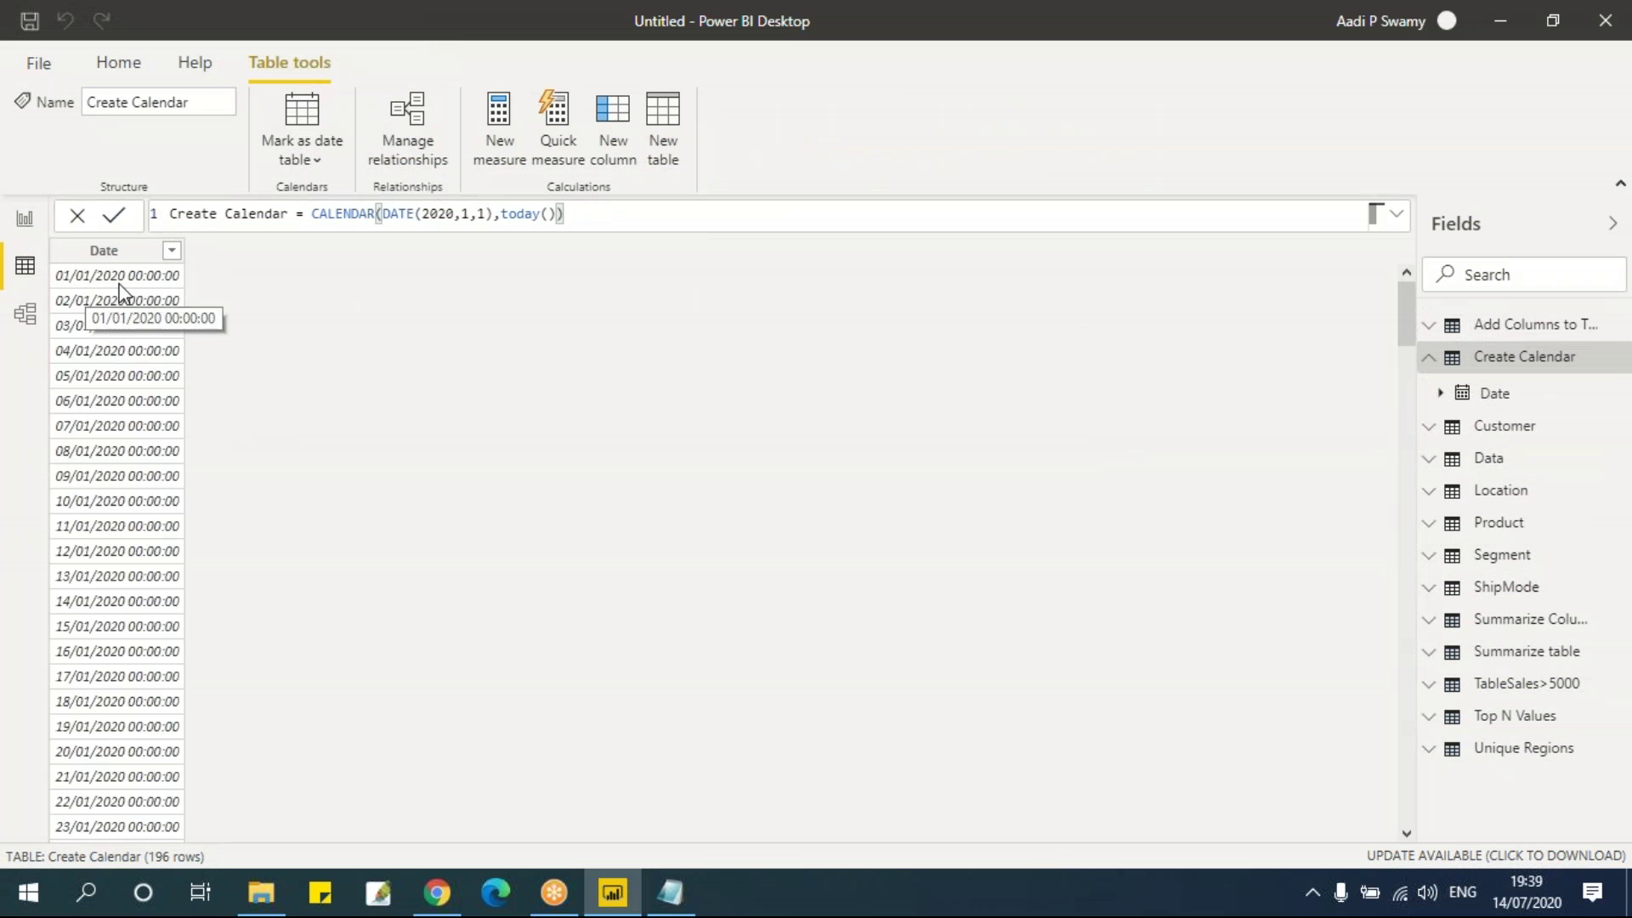
scroll(164, 436, "down", 20)
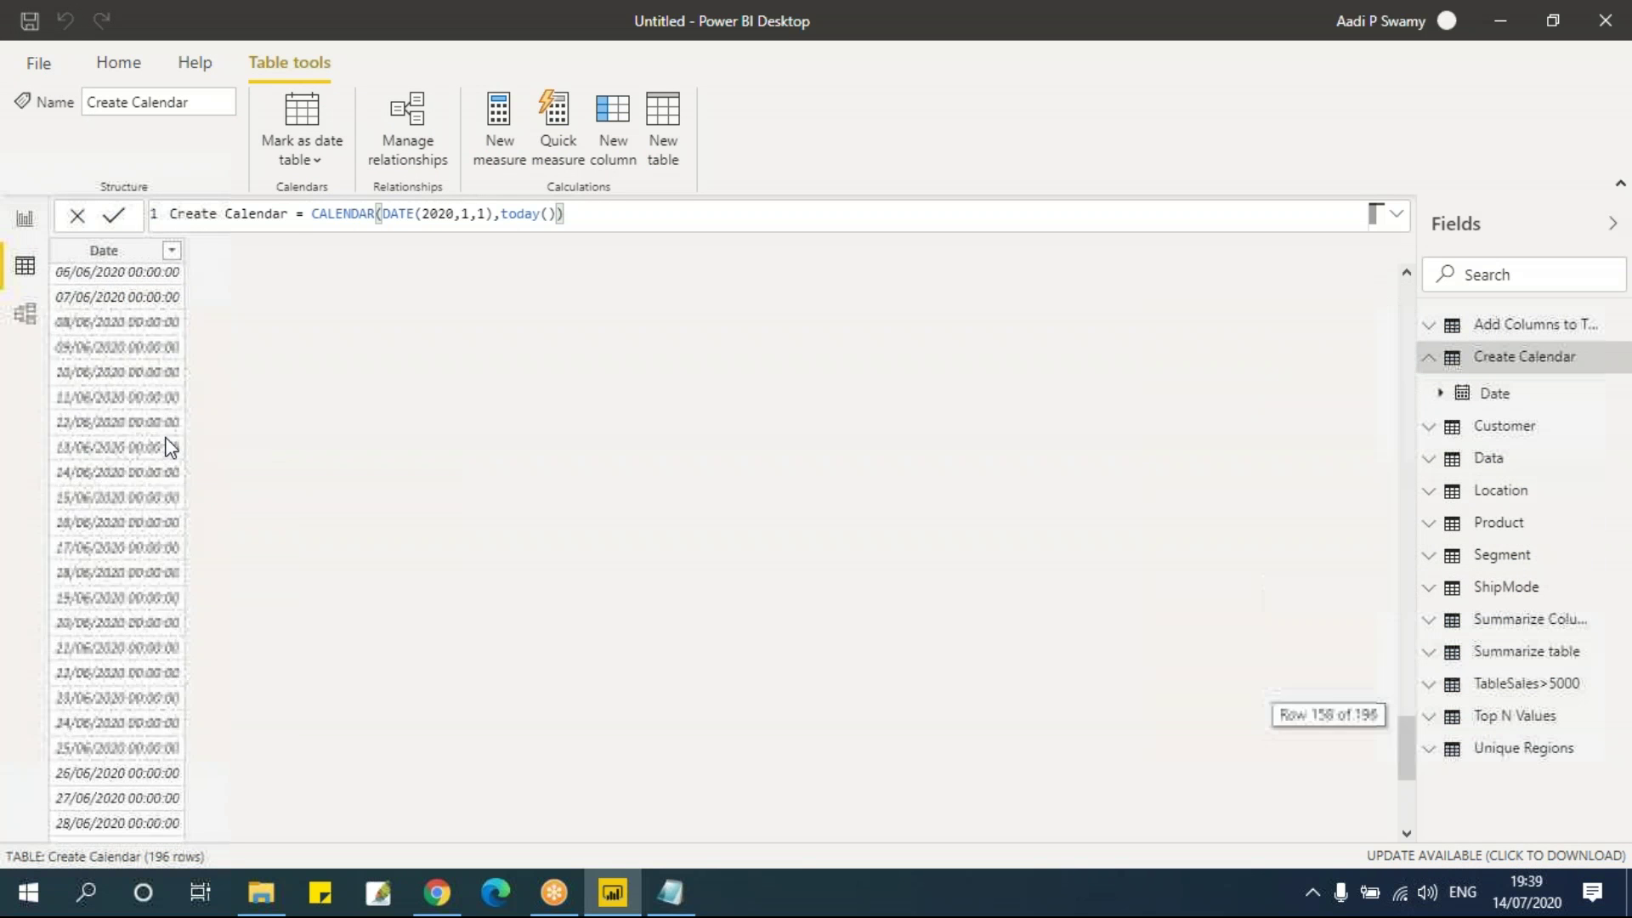
scroll(170, 446, "down", 5)
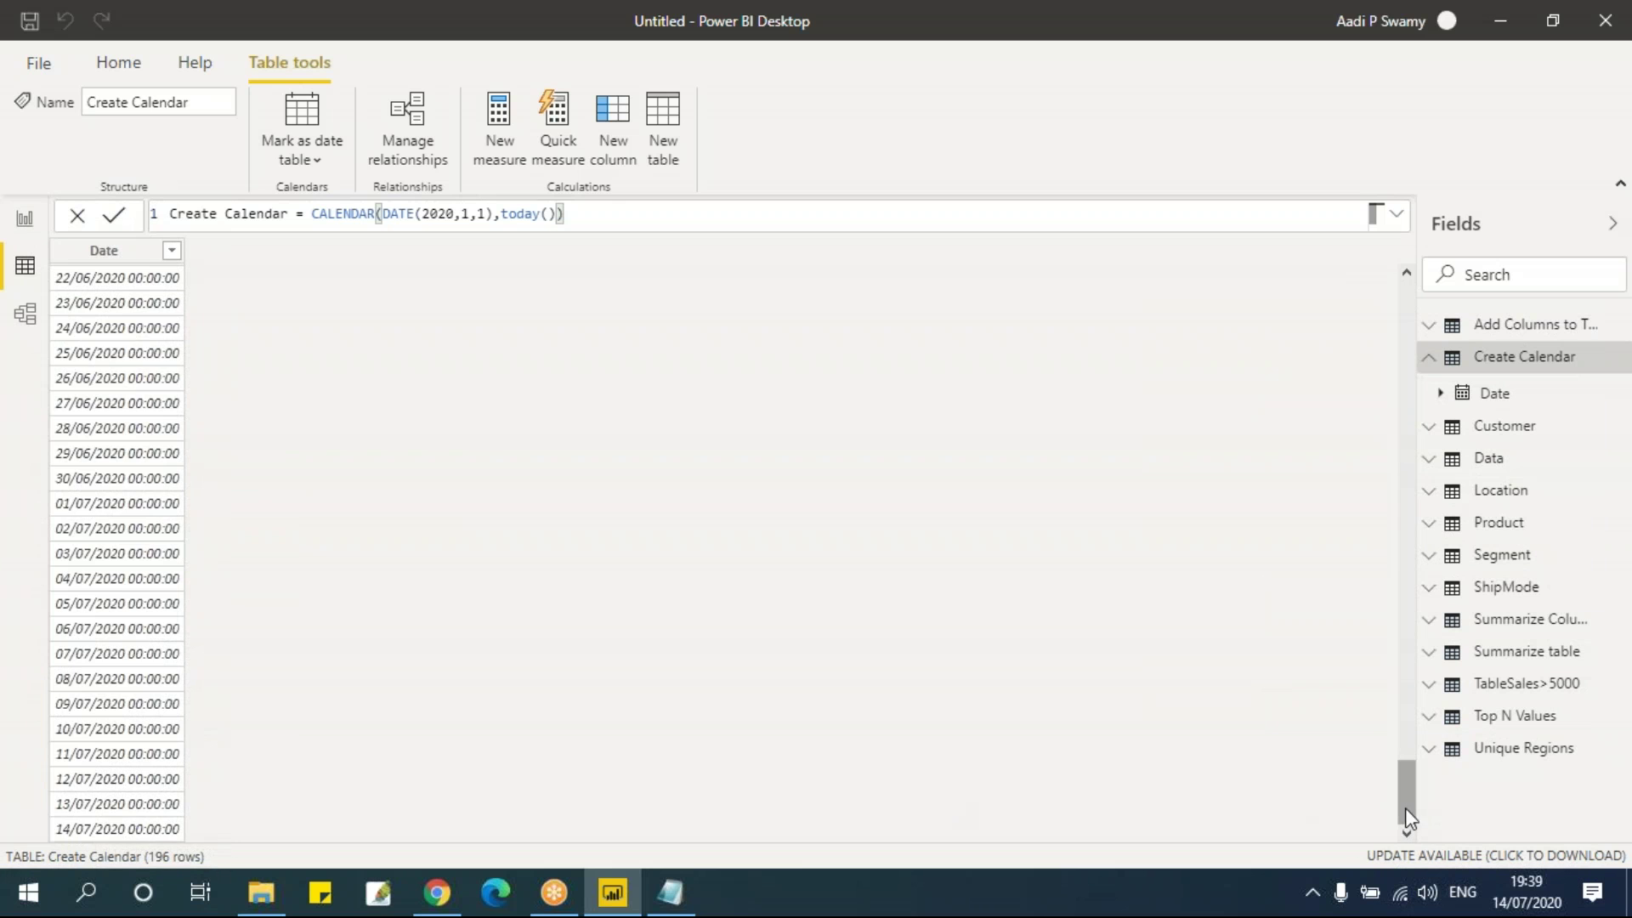
left_click_drag(1405, 818, 1405, 340)
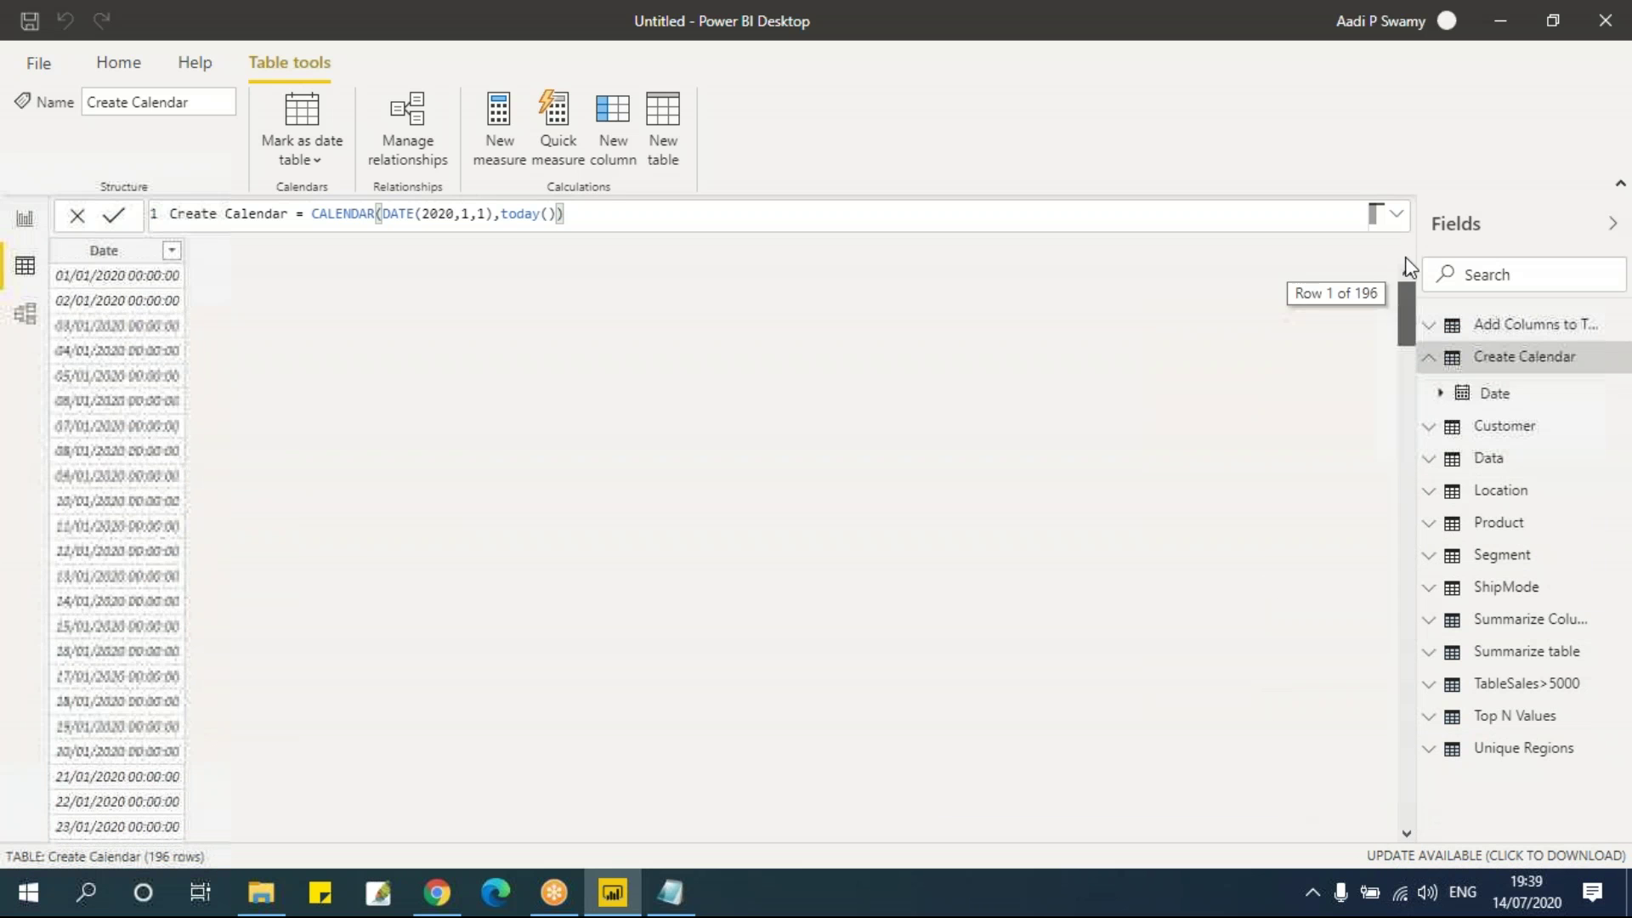
Step: Set the start date in the Create Calendar formula to DATE(2020,7,1) and commit it
left_click(473, 212)
key("BackSpace")
type("7")
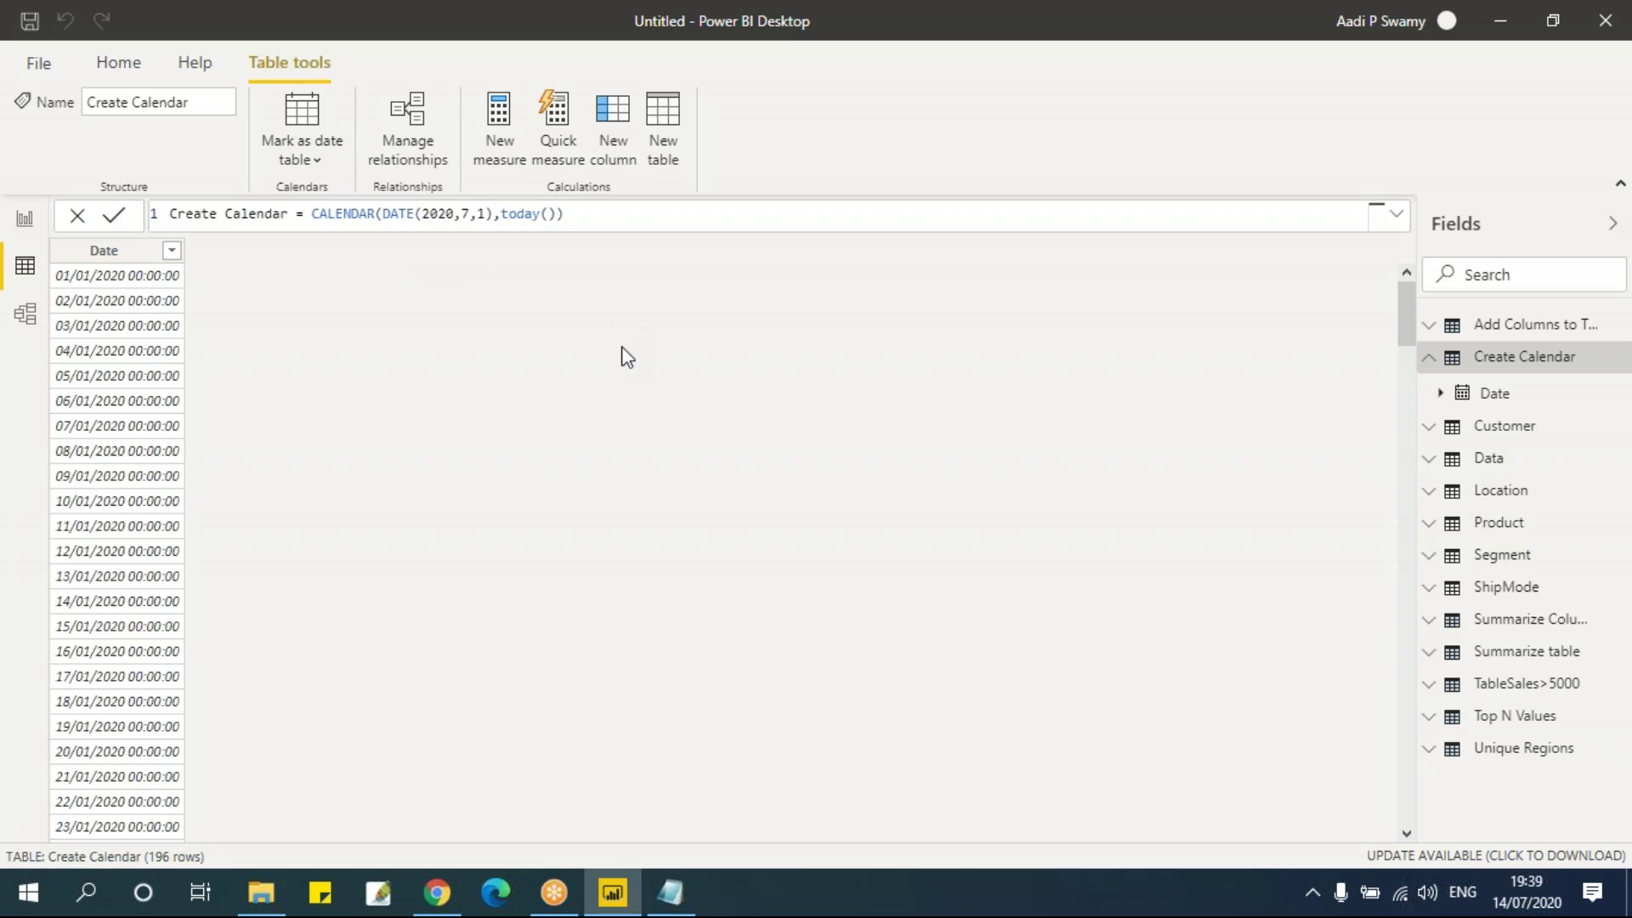
key("Return")
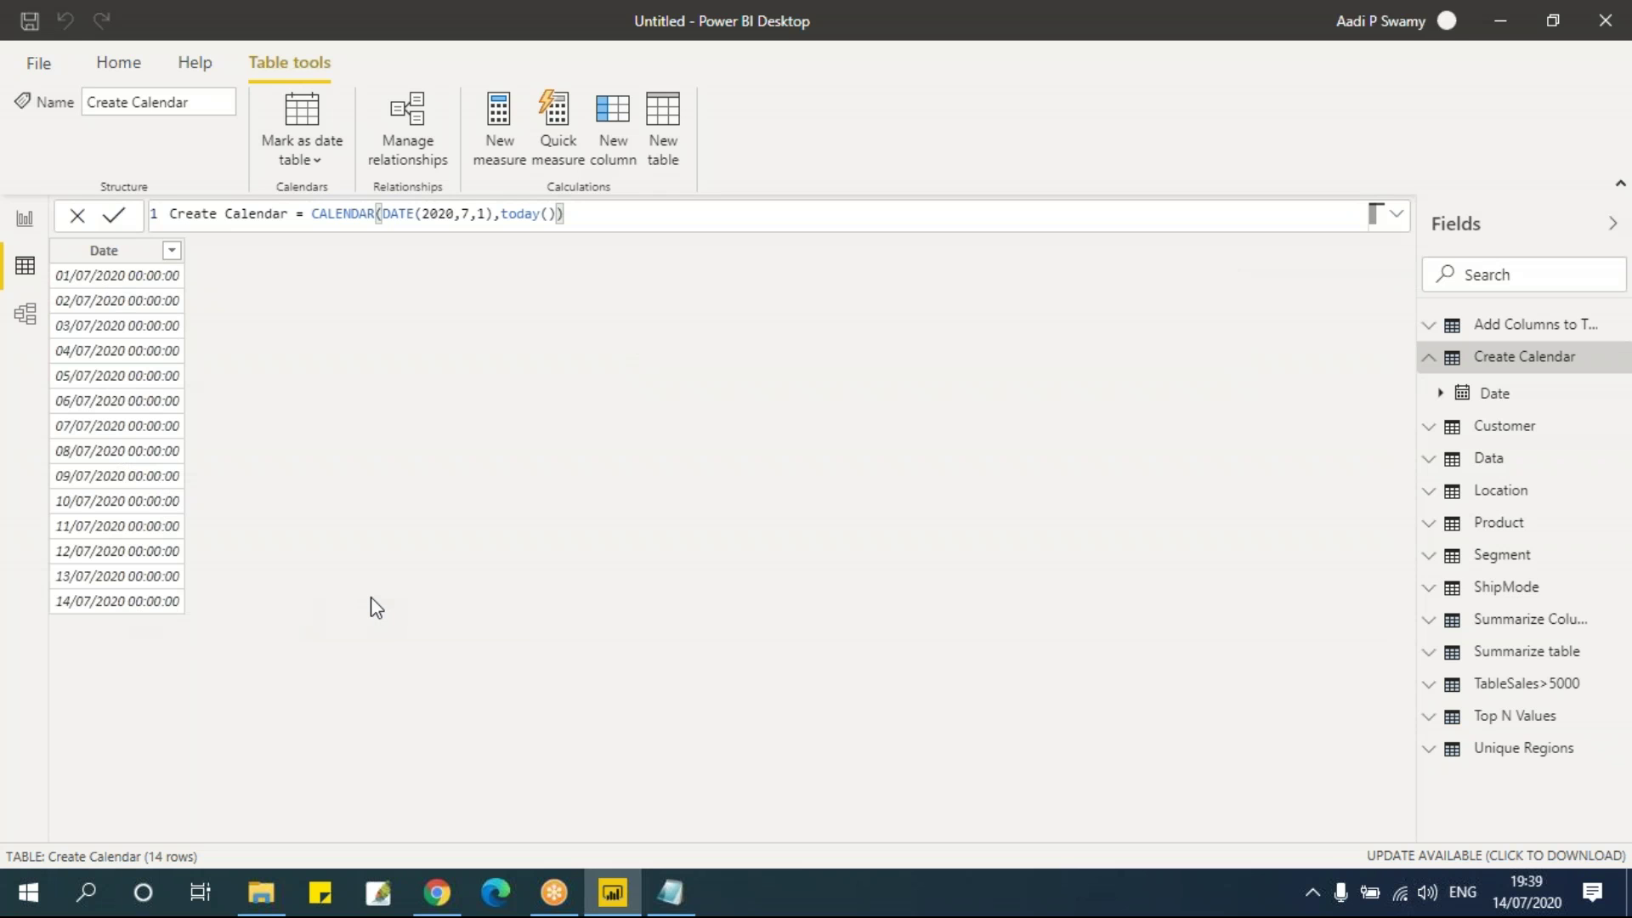
left_click(435, 212)
left_click(541, 214)
Step: Switch to the Notepad notes and examine the DATESBETWEEN formula against the CALENDAR formula
key("alt+Tab")
left_click(573, 507)
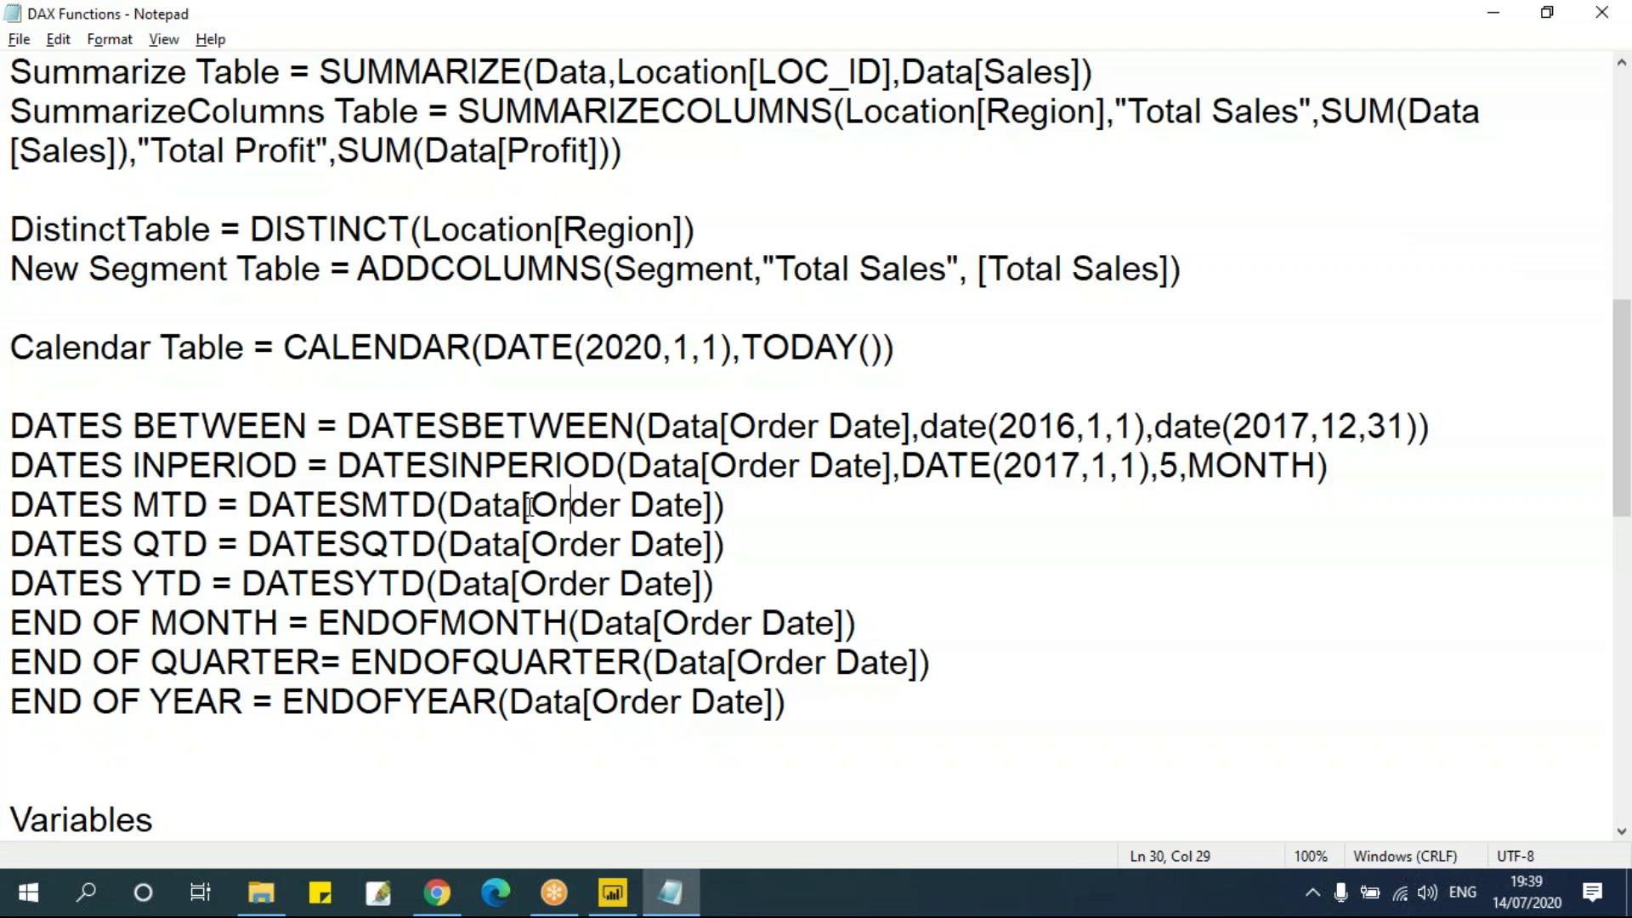
left_click_drag(342, 427, 634, 426)
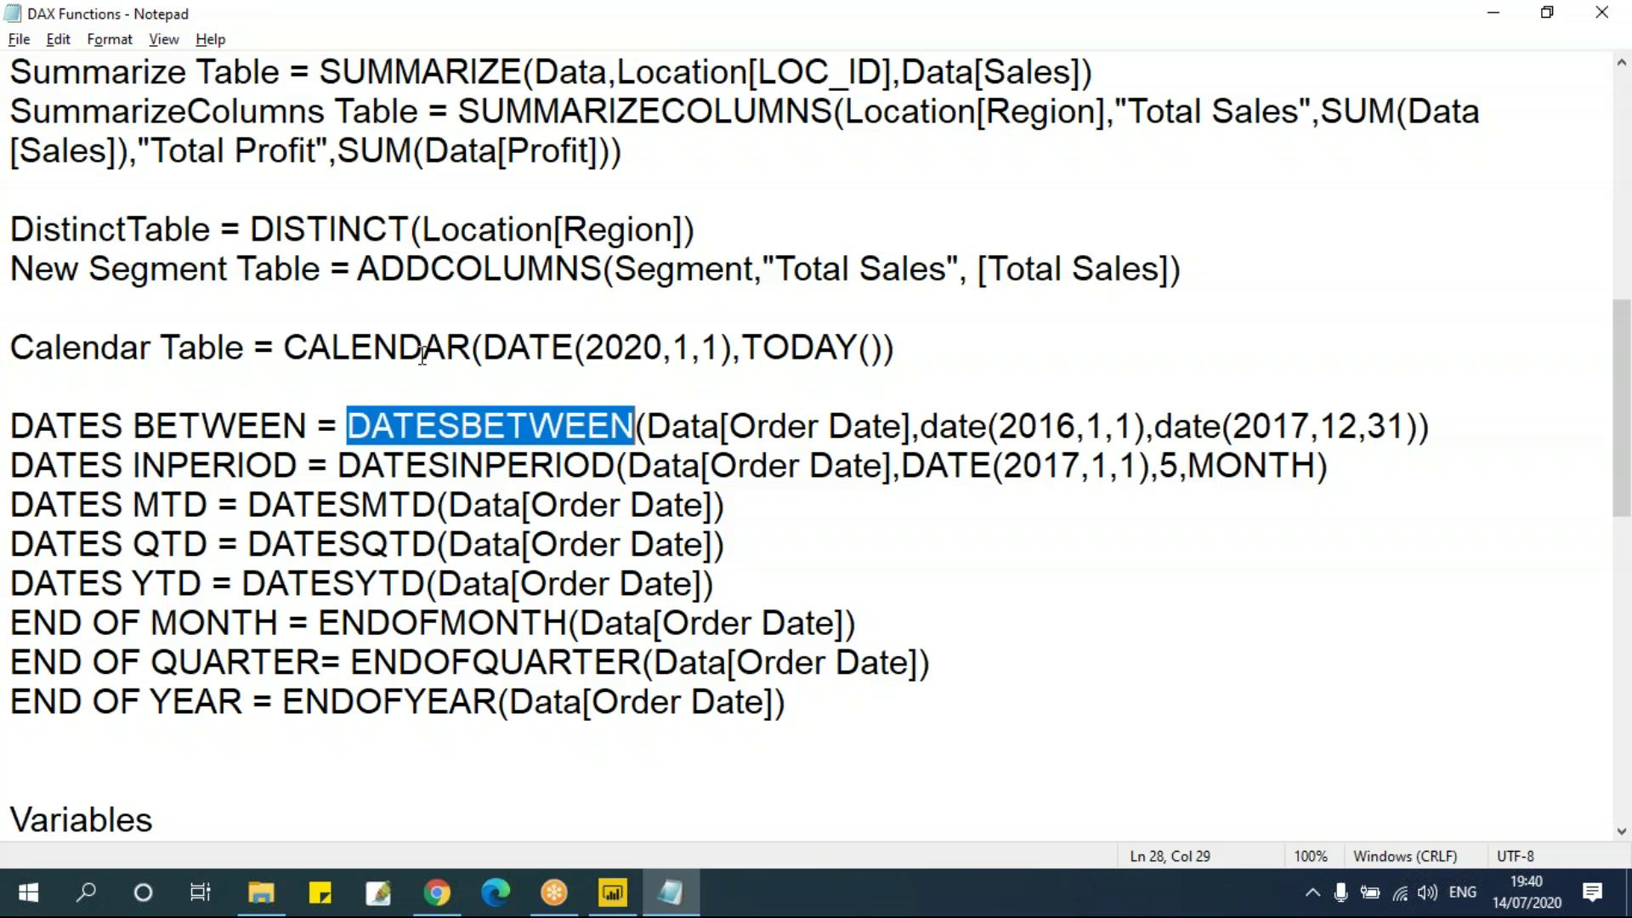
left_click(423, 352)
left_click(730, 433)
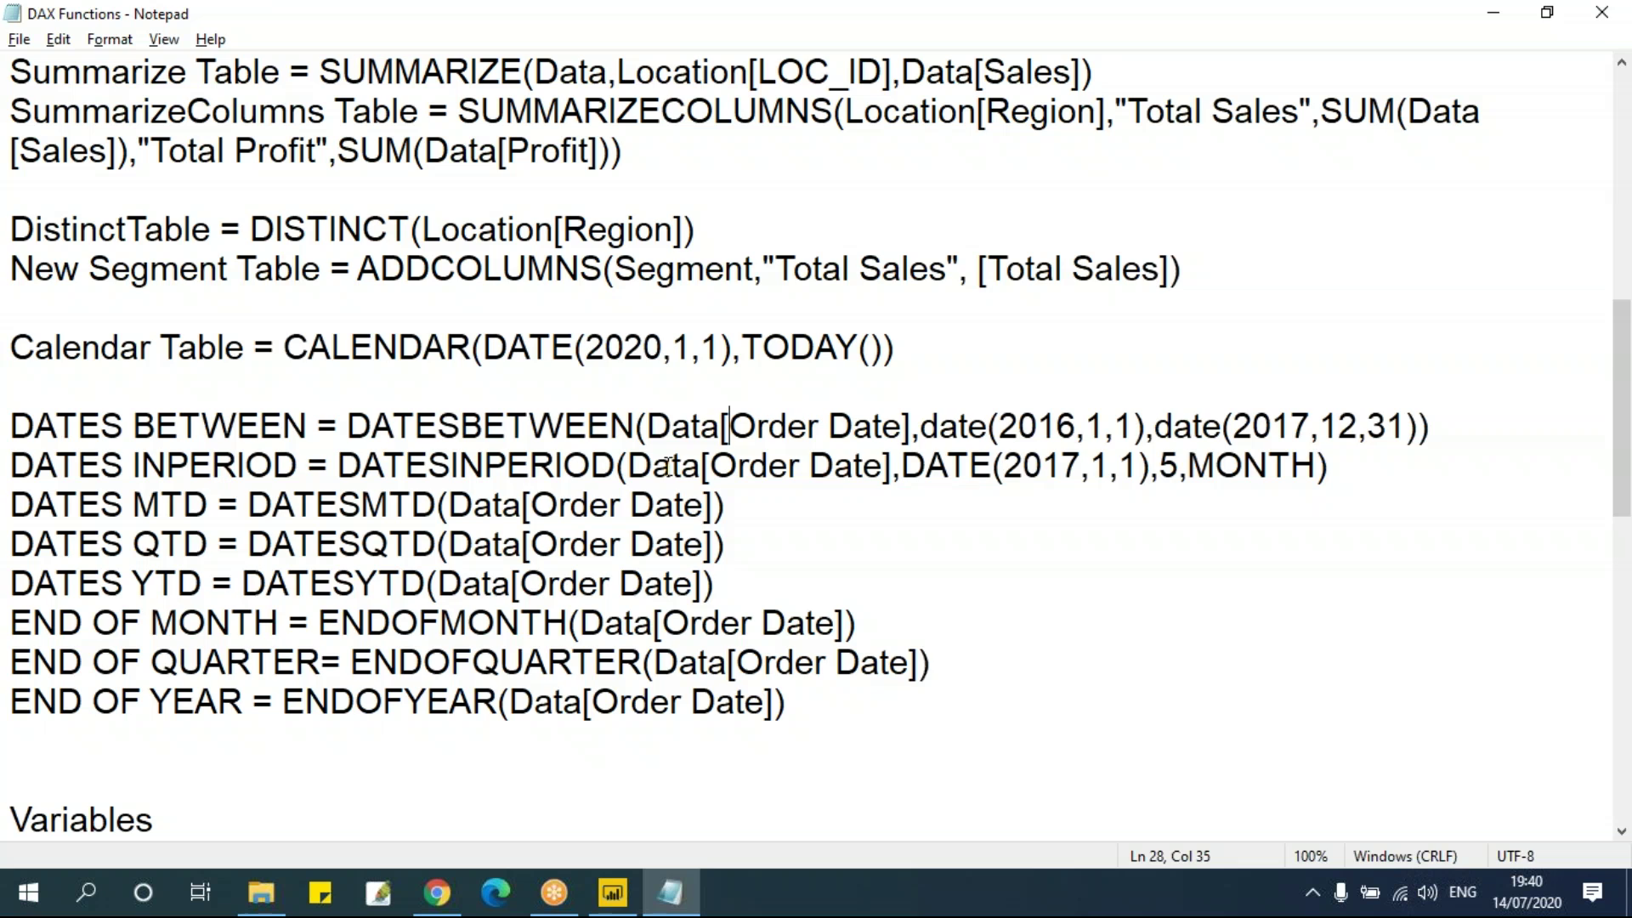
Step: Switch to Power BI, display the Data table and select its Order Date column
key("alt+Tab")
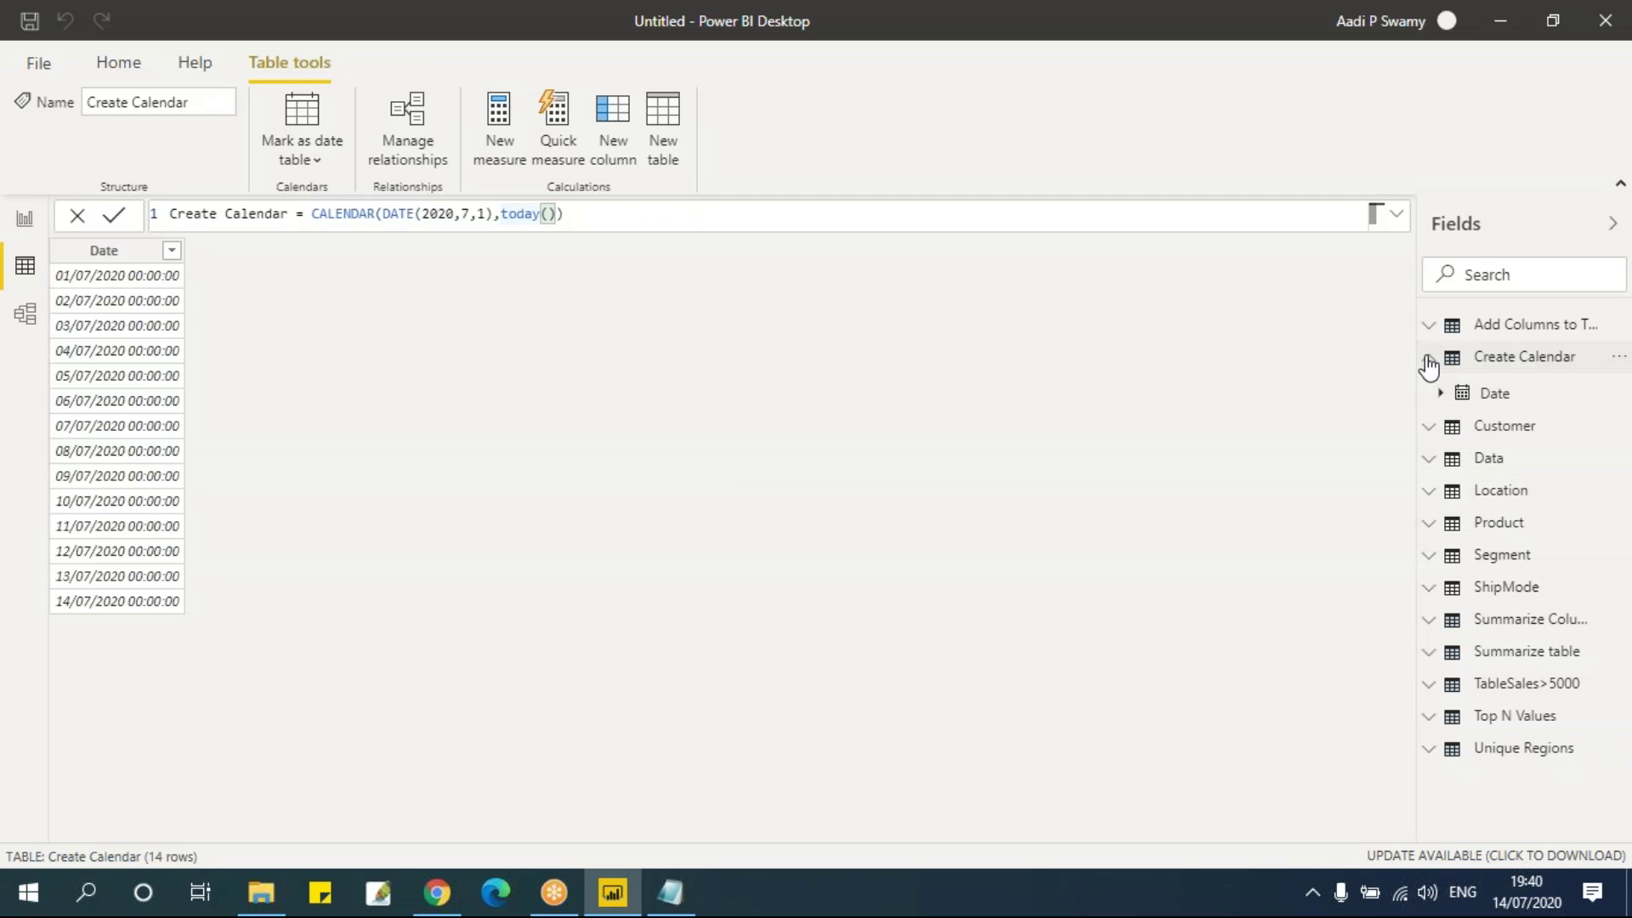
left_click(1489, 425)
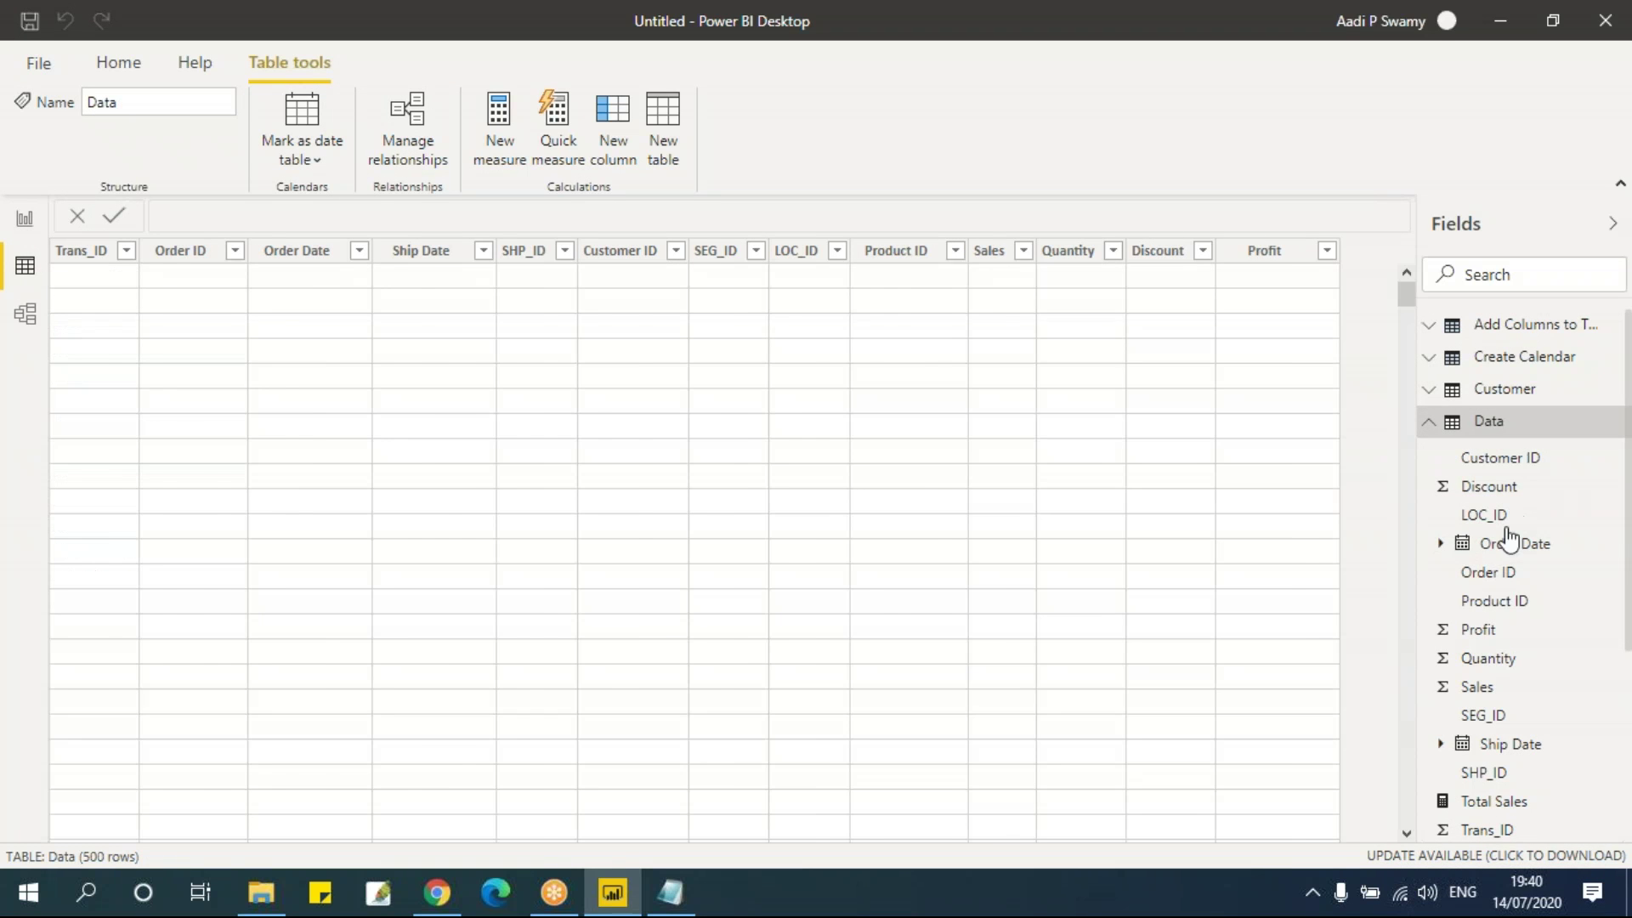
left_click(1508, 554)
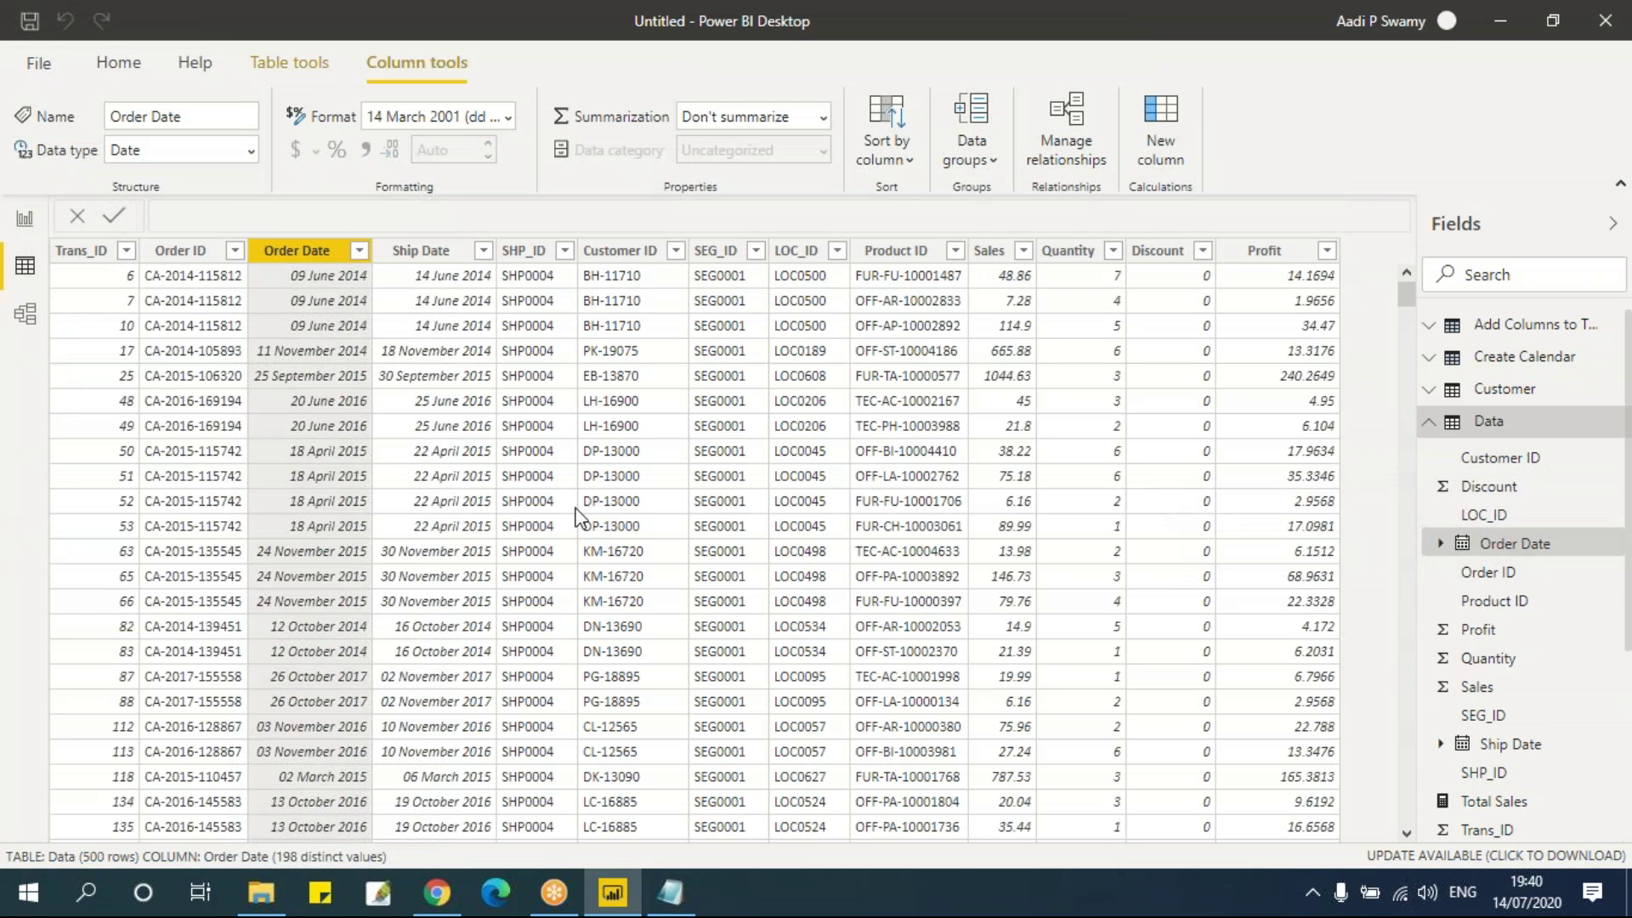
Step: Return to the Notepad notes and examine the Data[Order Date] argument of the DATESBETWEEN formula
key("alt+Tab")
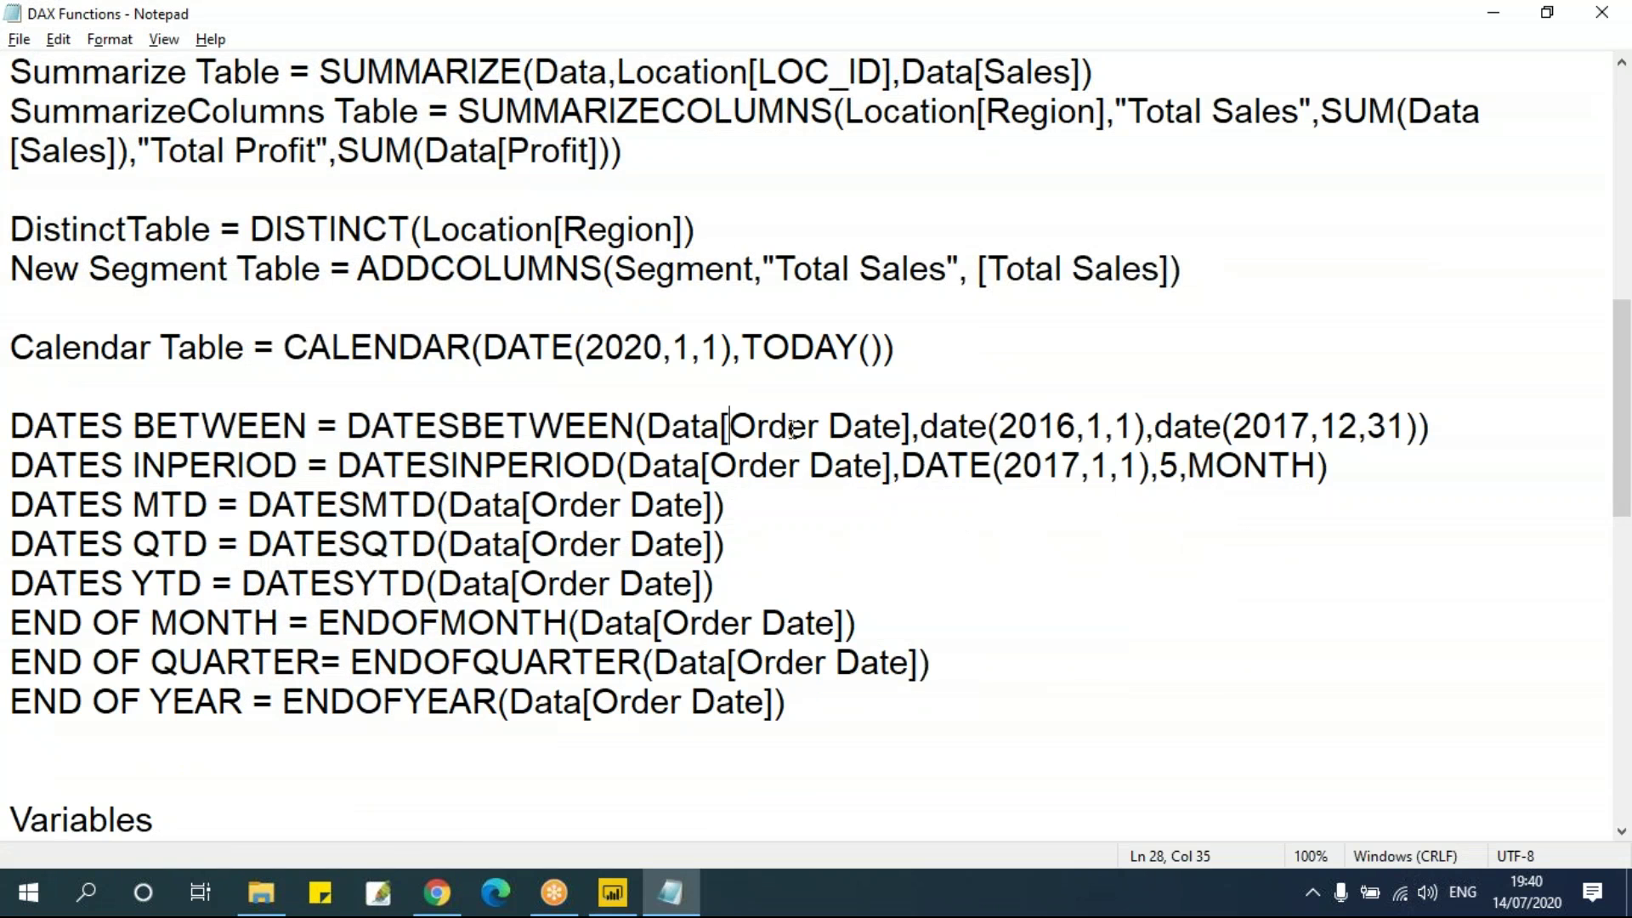
left_click_drag(650, 425, 910, 425)
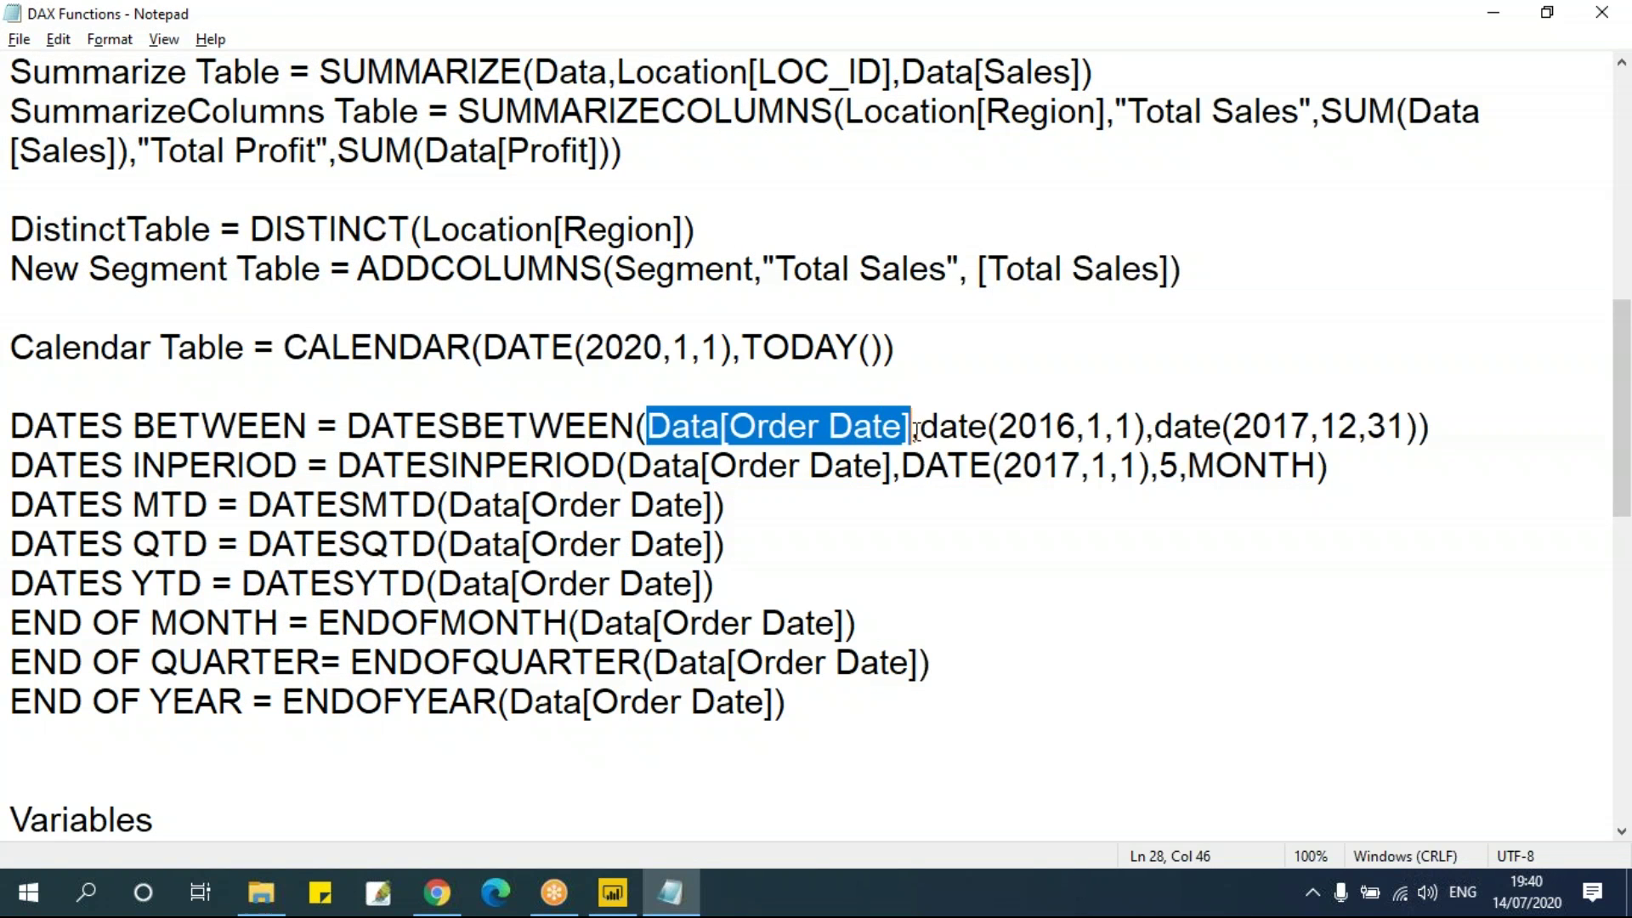
left_click_drag(649, 425, 721, 434)
left_click(728, 429)
key("shift+Home")
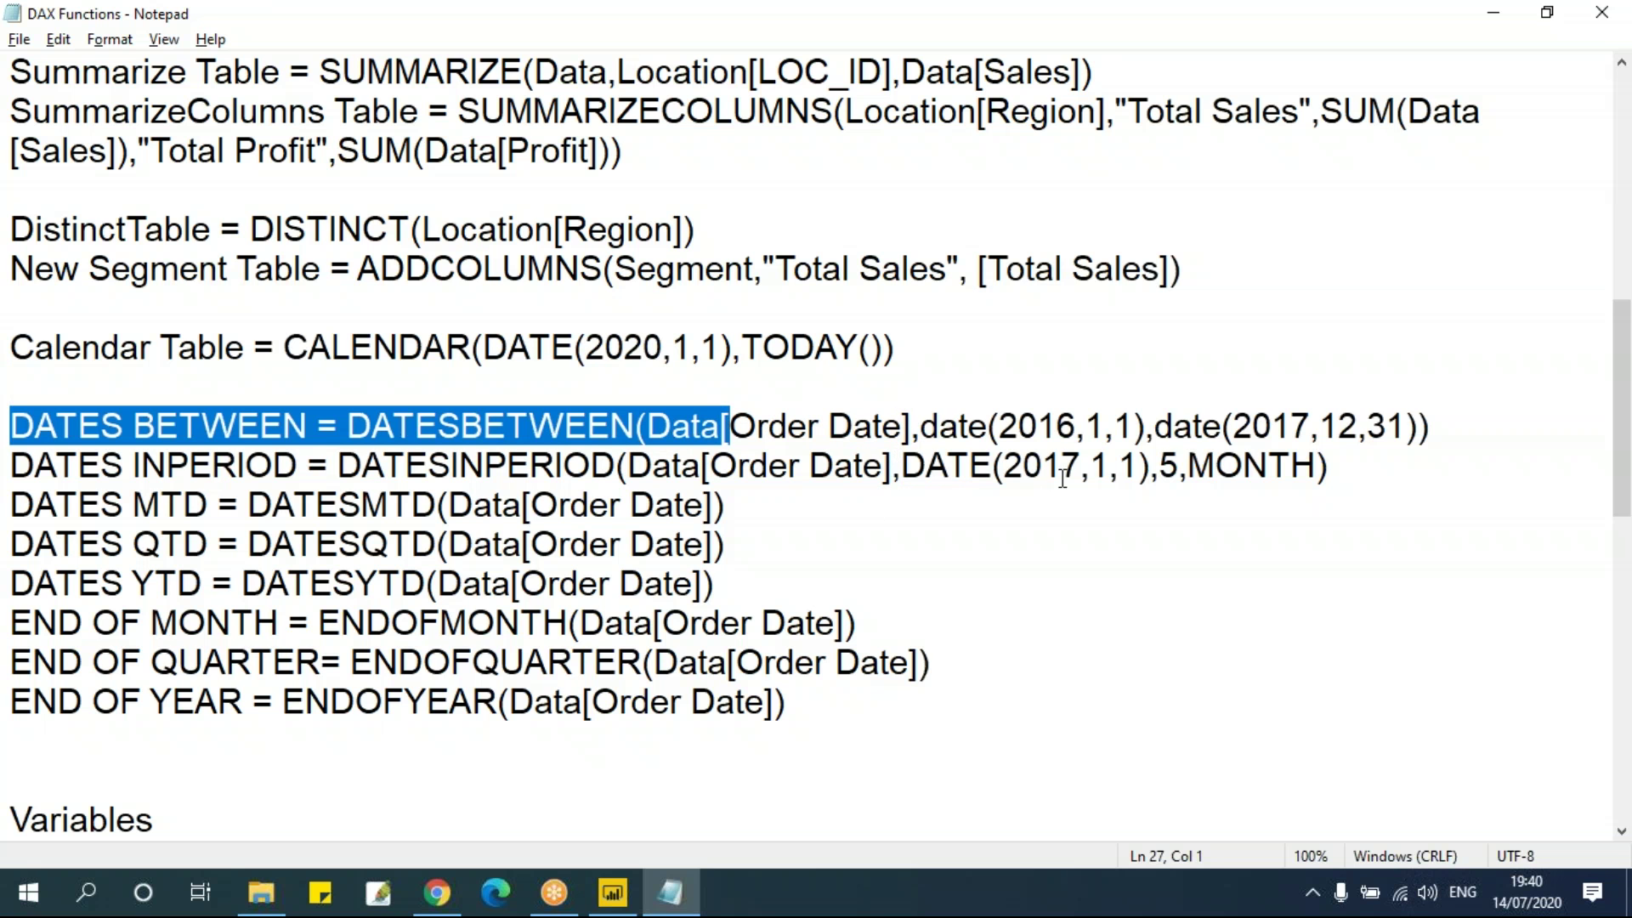
Step: Switch to Power BI and sort the Data table by Order Date in ascending order
key("alt+Tab")
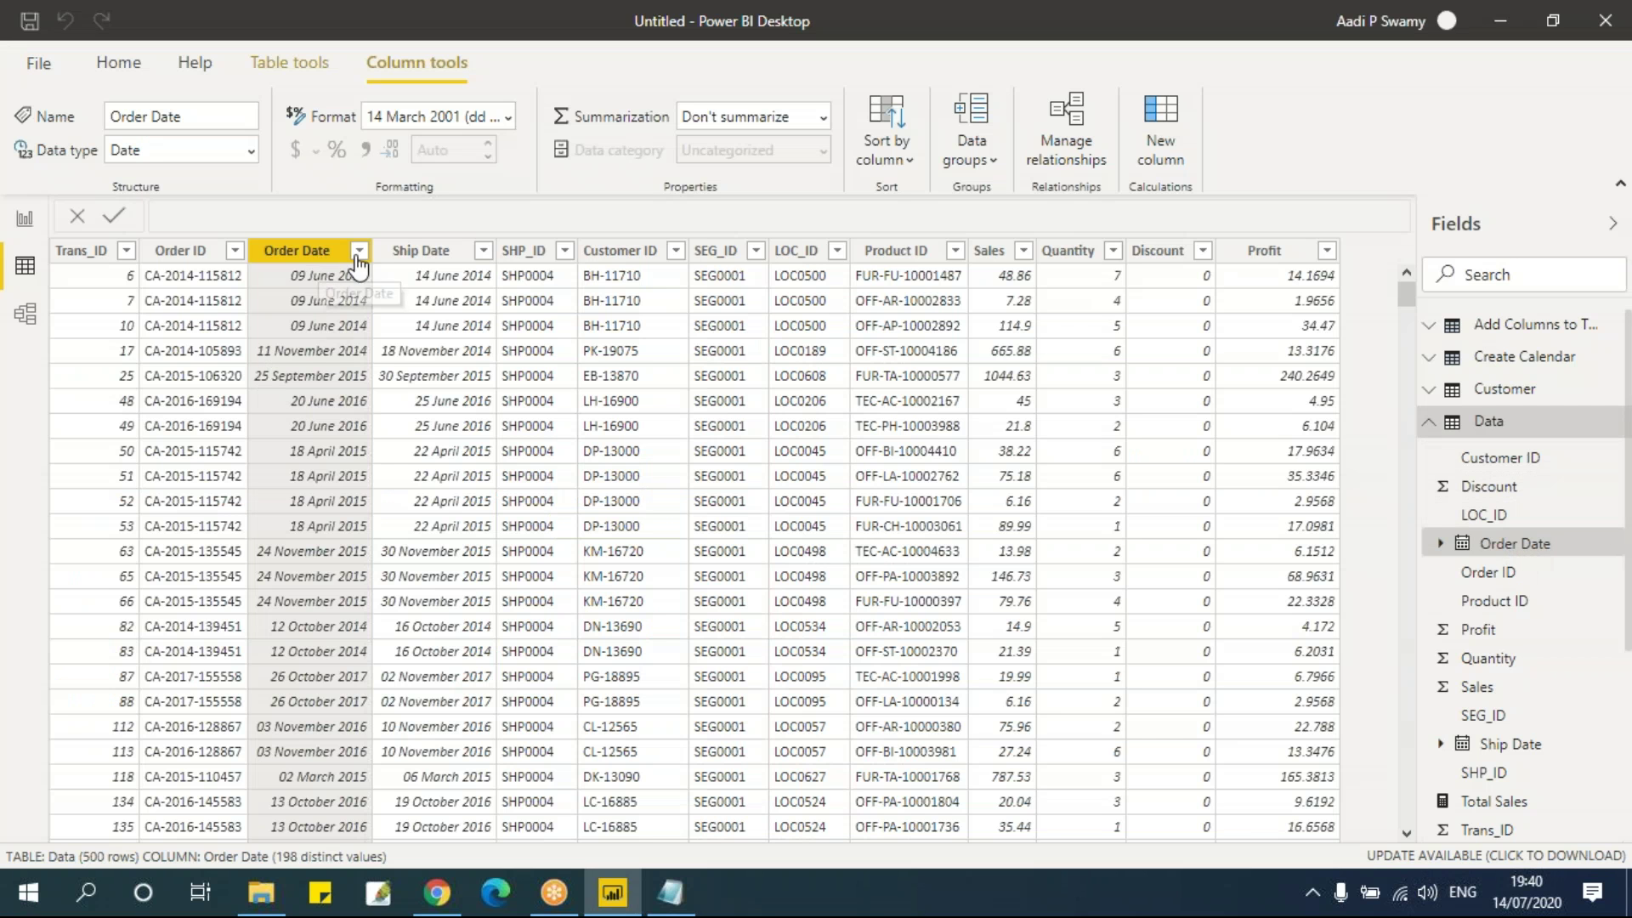
right_click(296, 263)
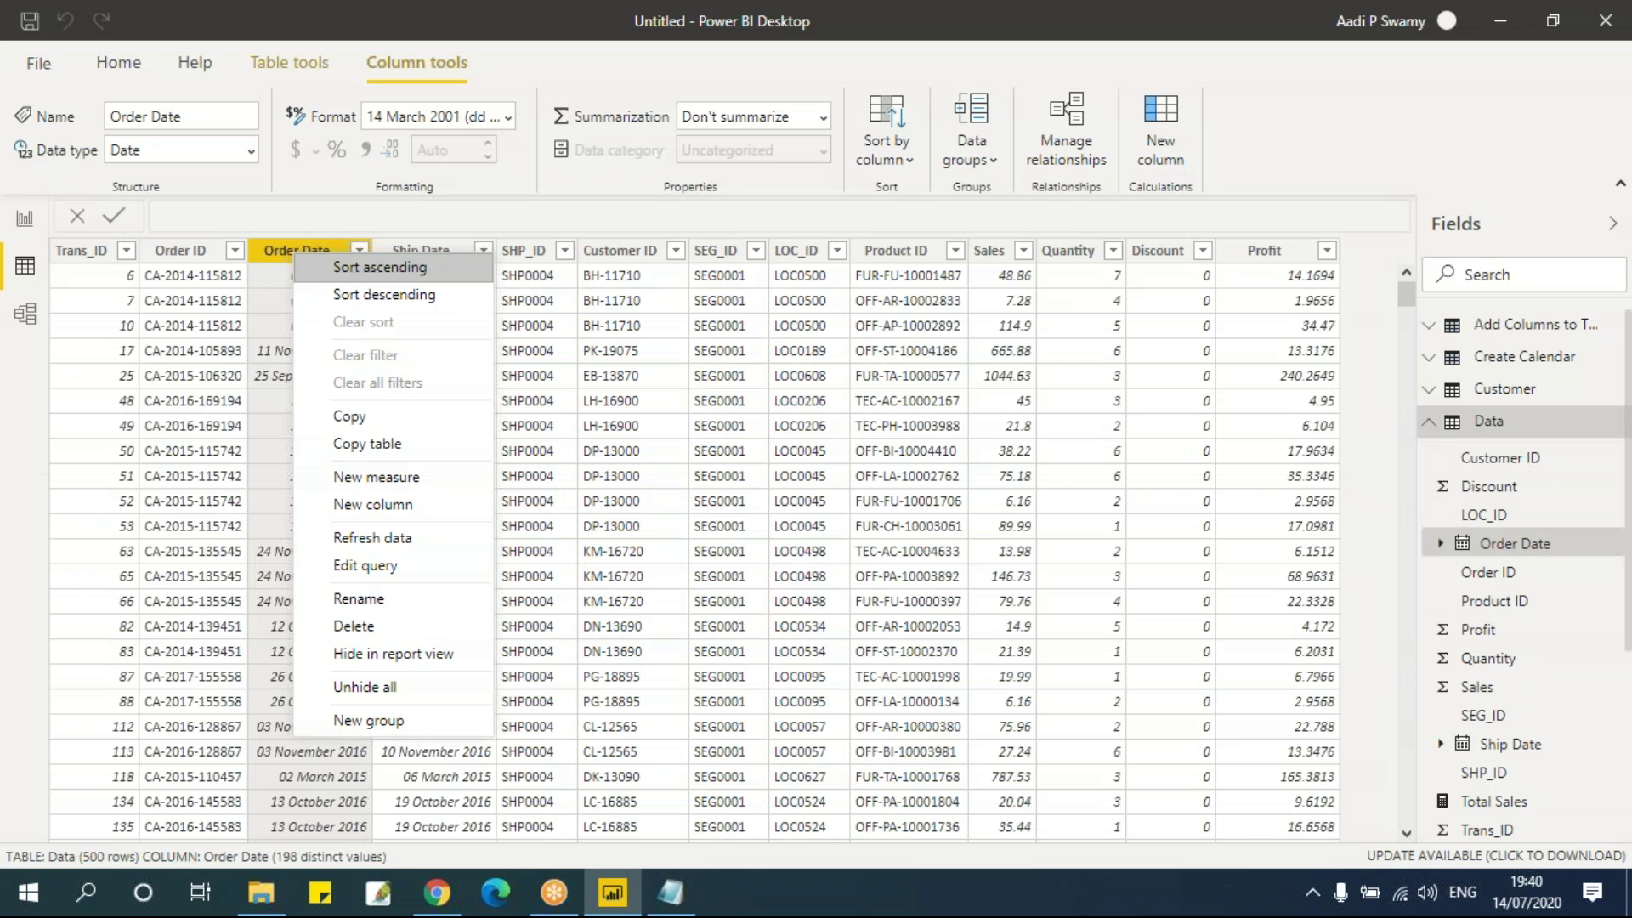
left_click(370, 274)
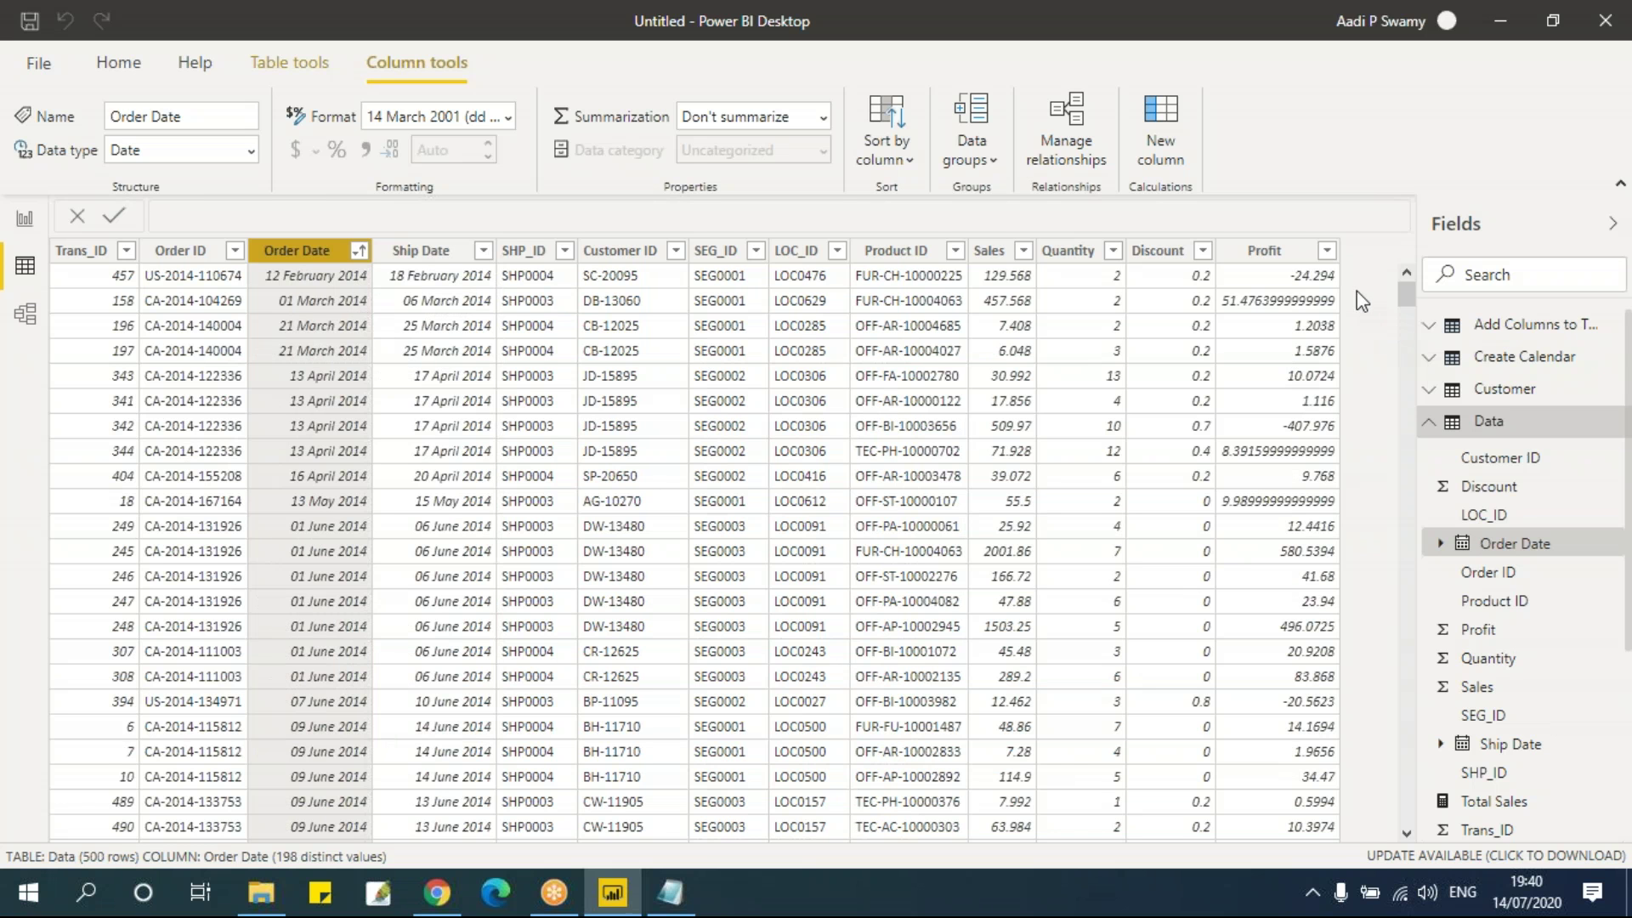
mouse_move(1406, 294)
left_mouse_down()
mouse_move(1413, 850)
mouse_move(1406, 293)
left_mouse_up()
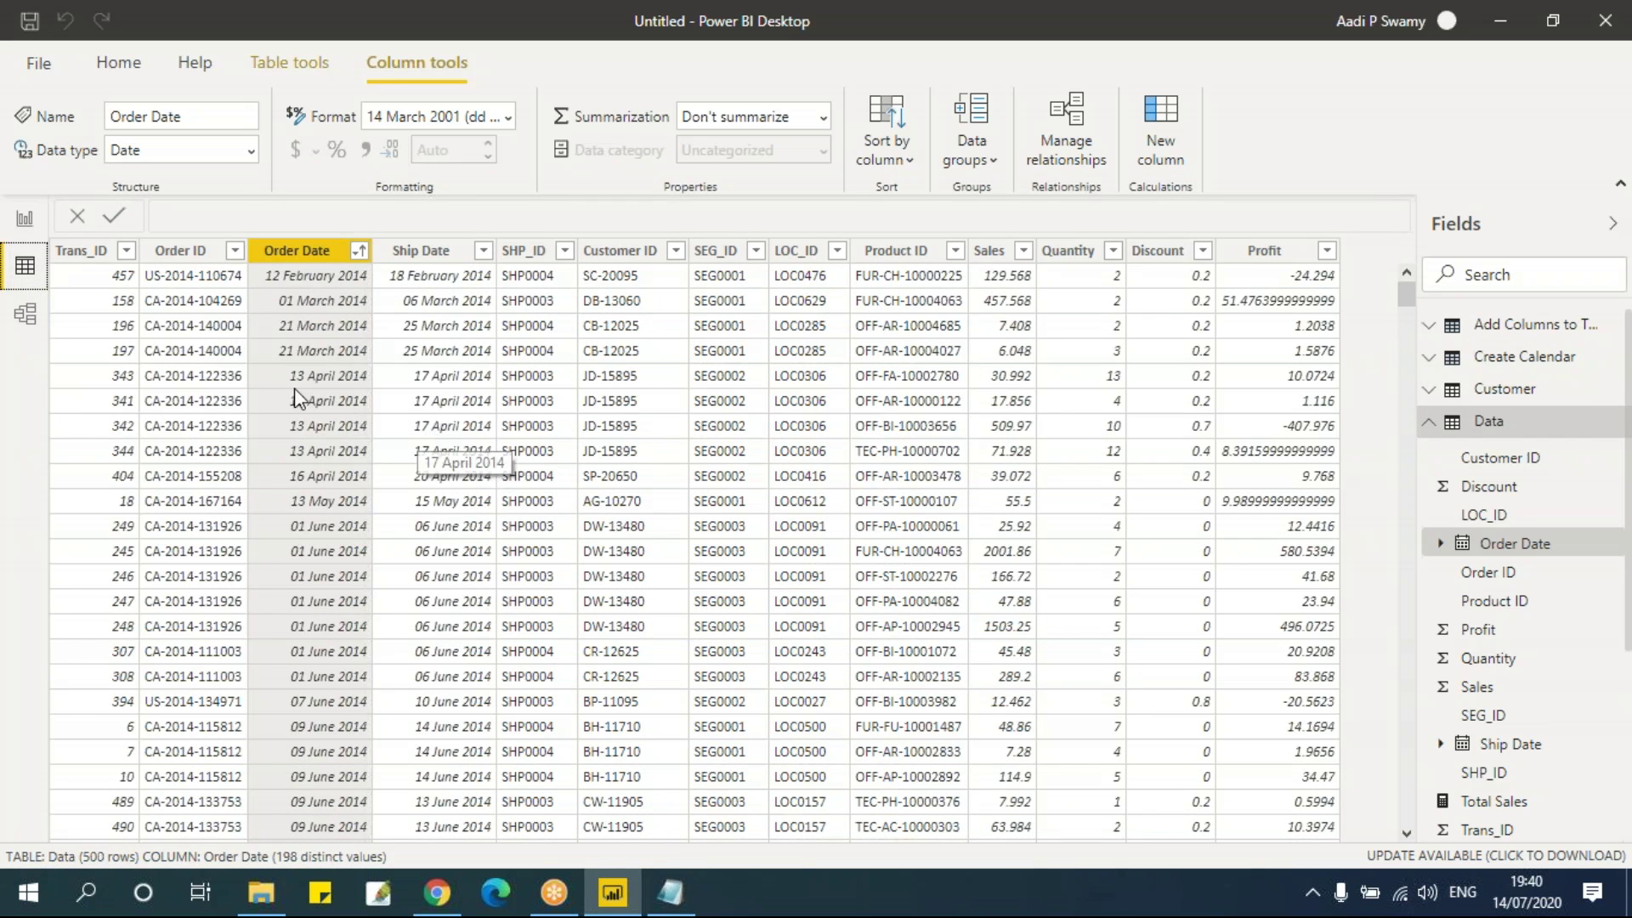
Step: Create a new calculated table and name it Get Date from Data in its formula
left_click(1429, 423)
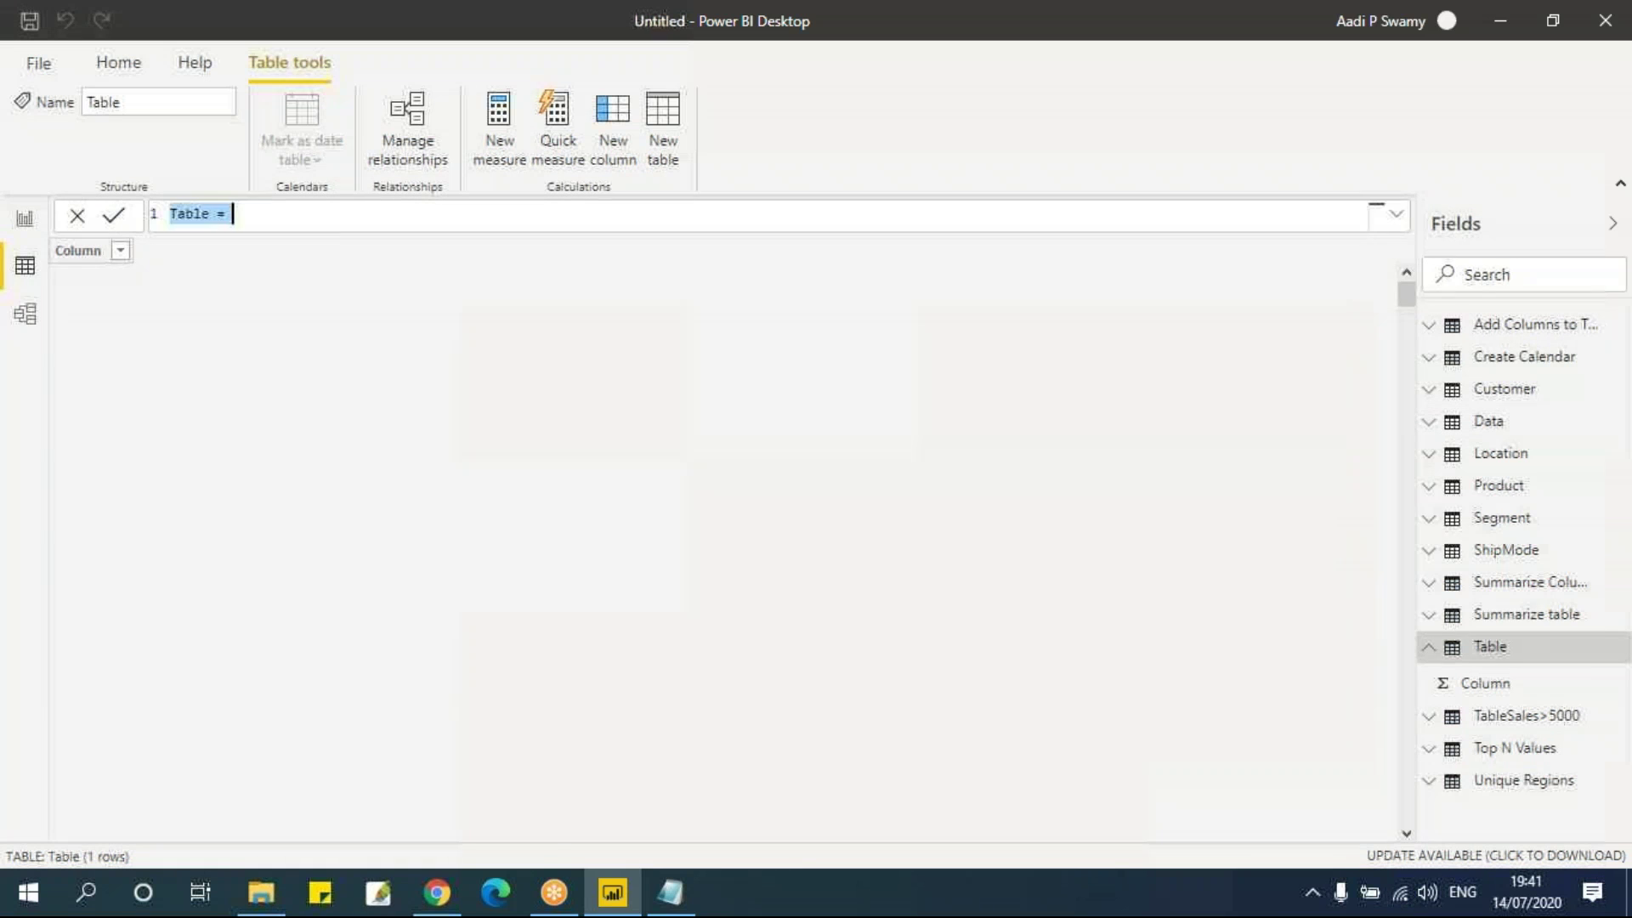
left_click(350, 220)
key("BackSpace")
key("BackSpace")
key("BackSpace")
key("BackSpace")
key("BackSpace")
key("BackSpace")
key("BackSpace")
key("BackSpace")
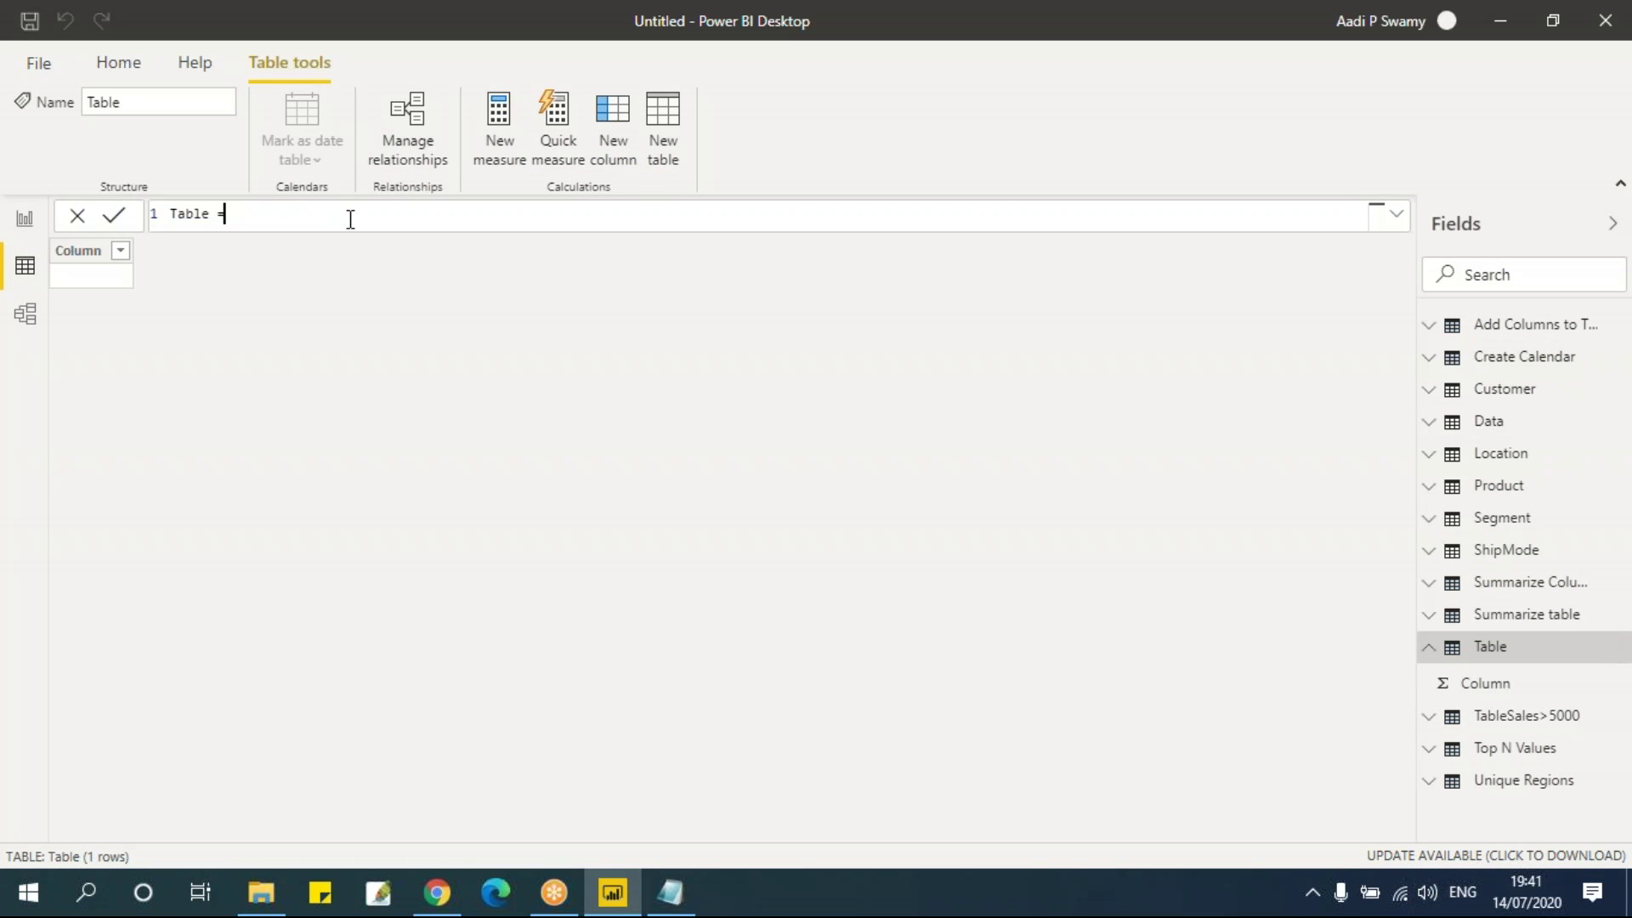
type("Get Date from Data = ")
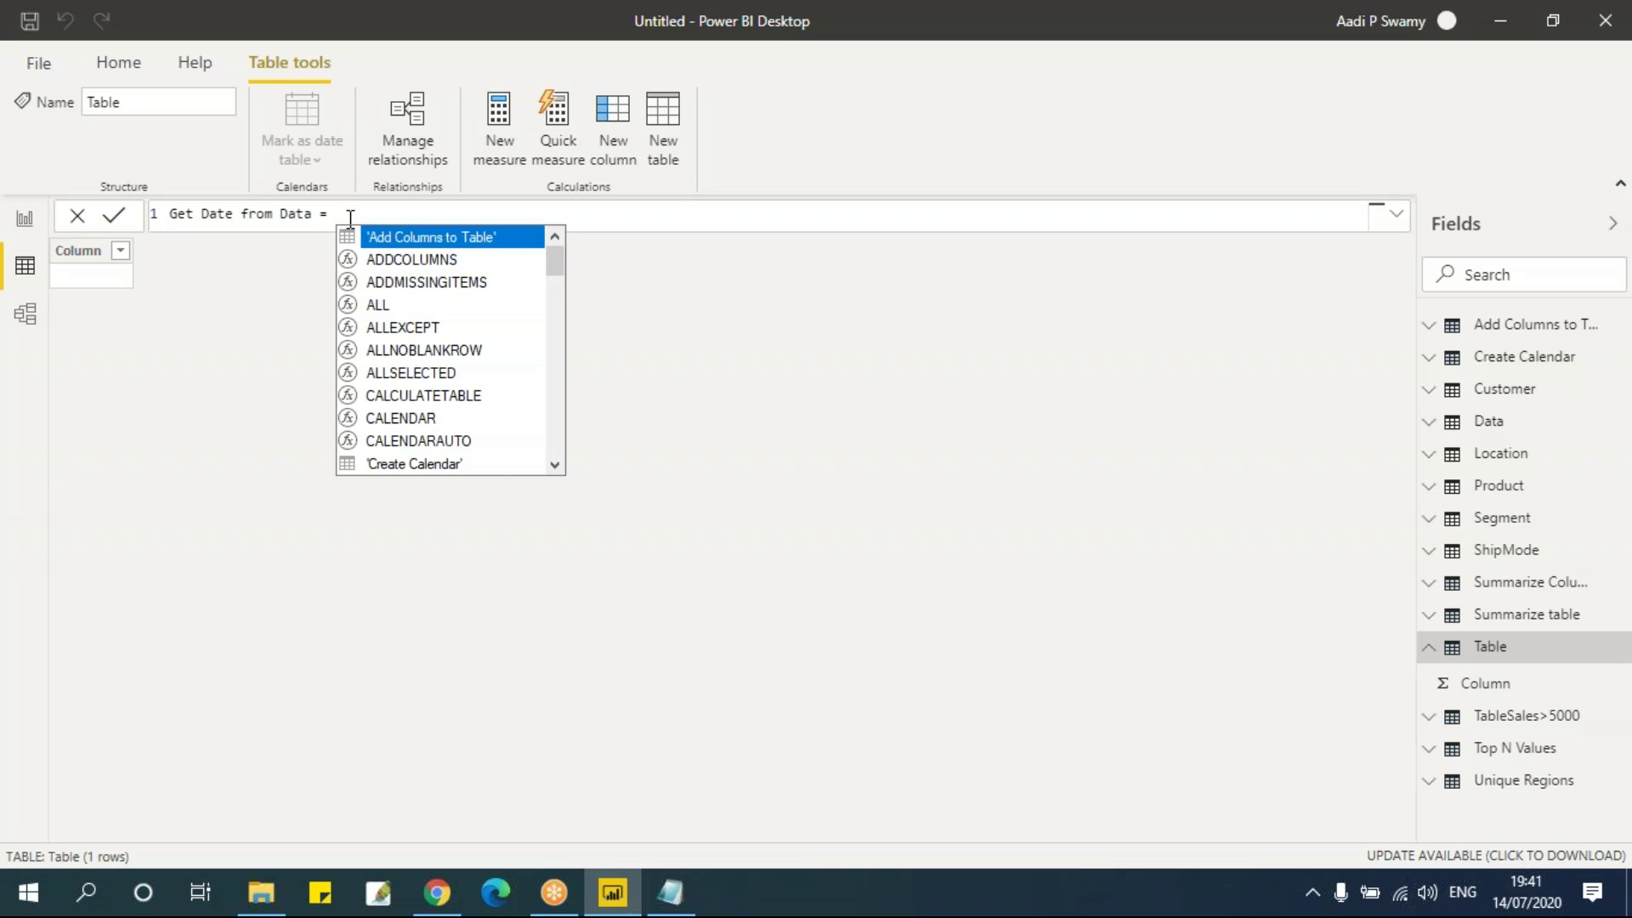
Step: Insert the DATESBETWEEN function as the expression of the Get Date from Data table
type("da")
key("Down")
key("Down")
key("Down")
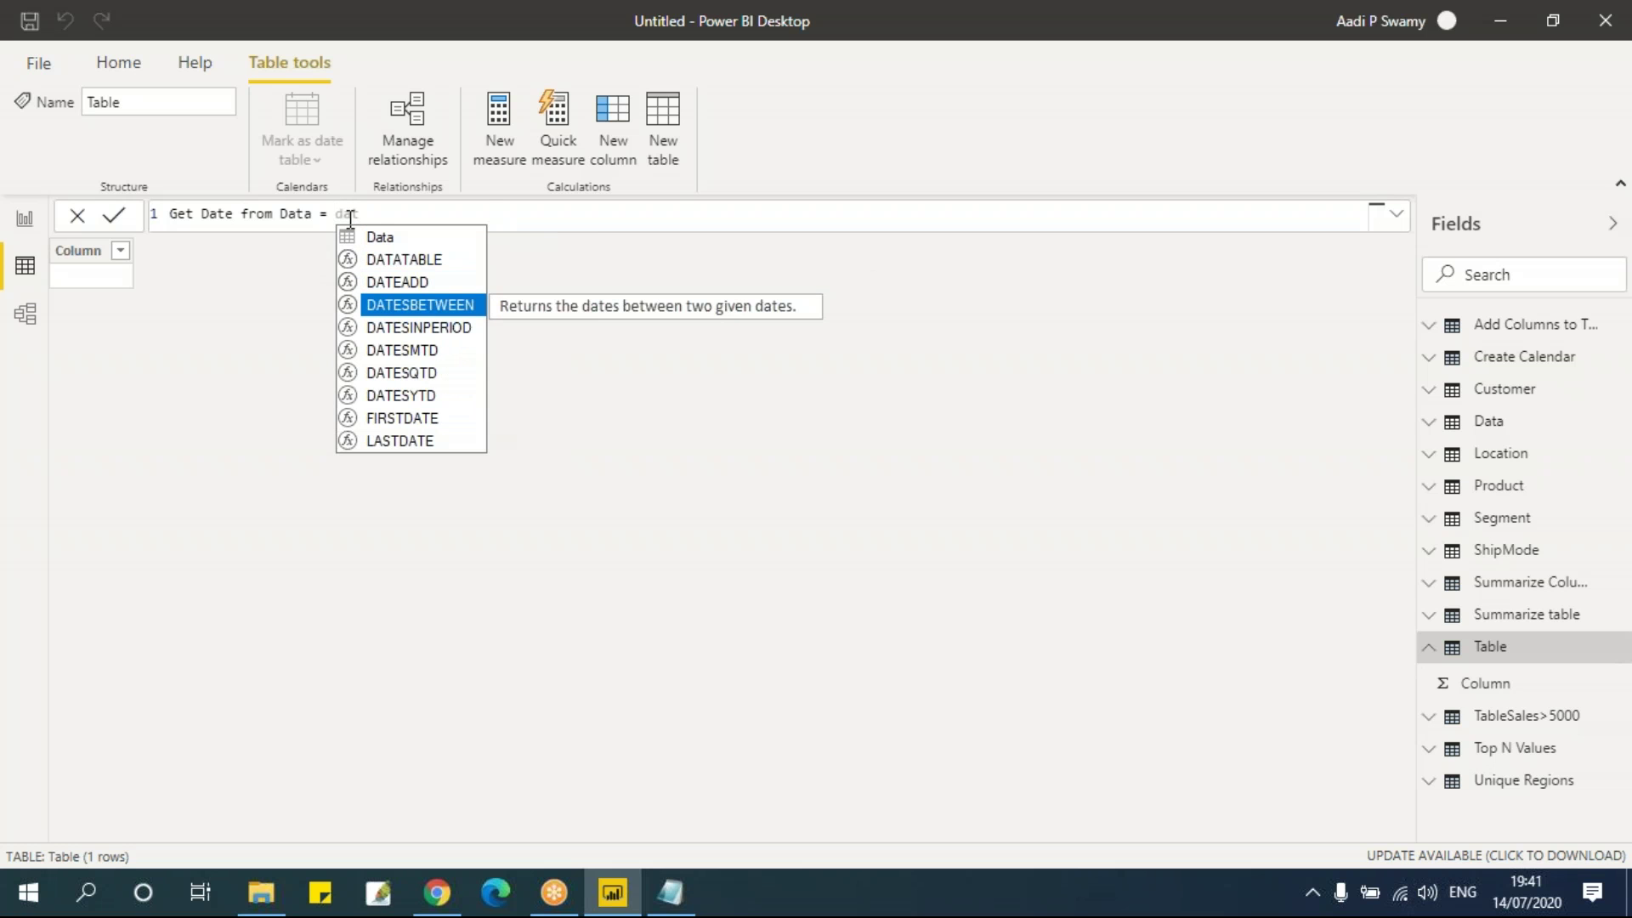
key("Tab")
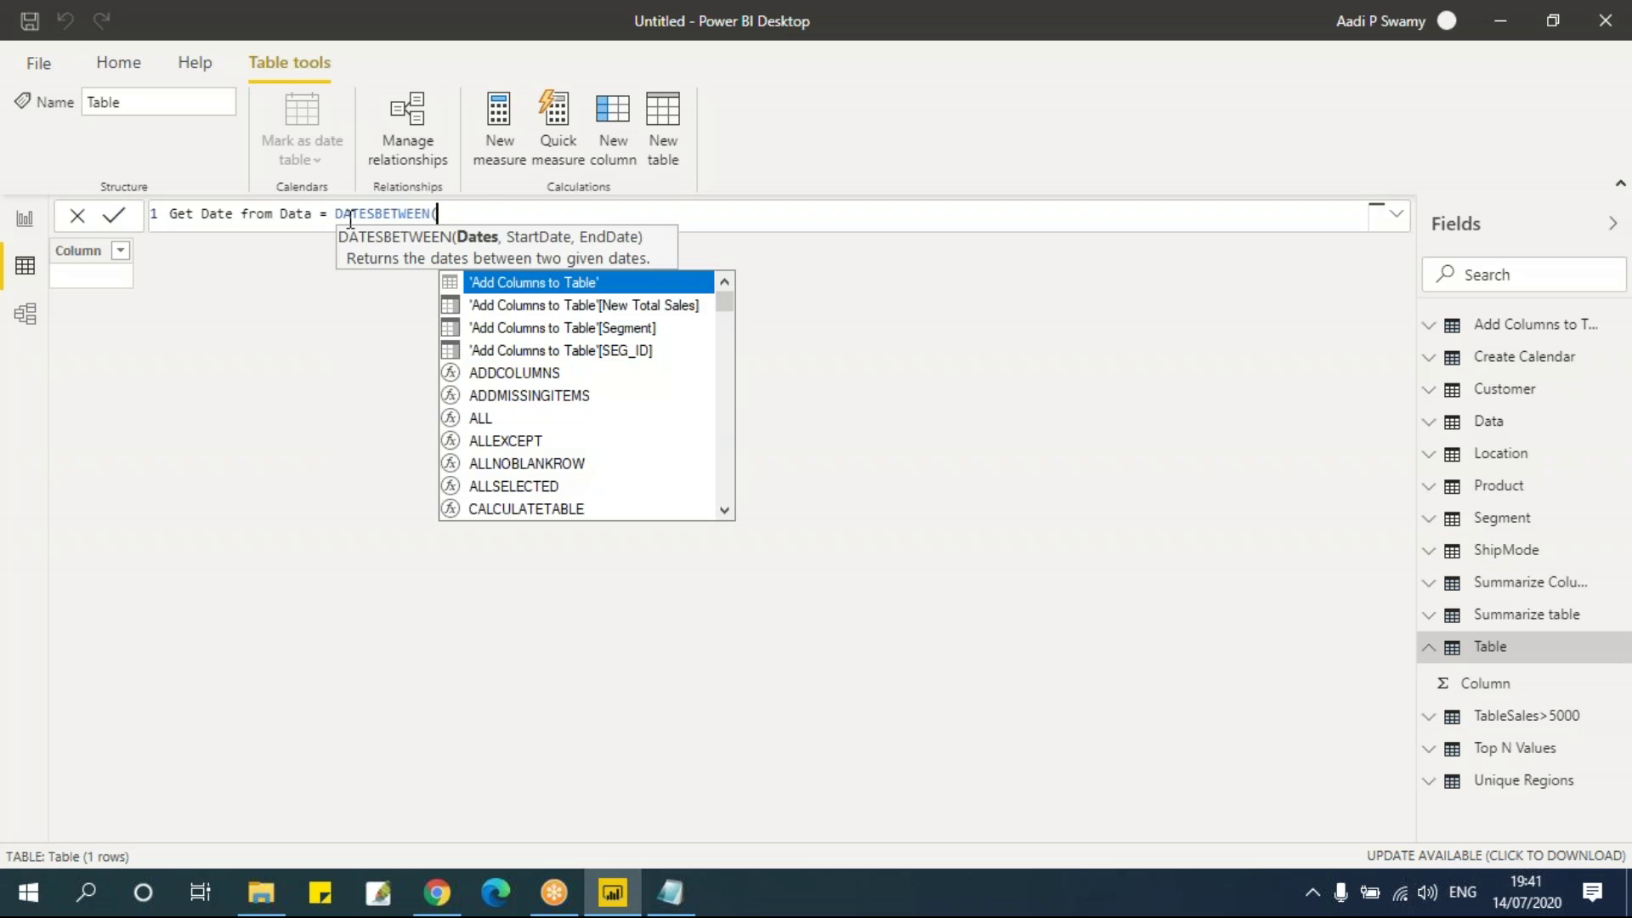
Step: Check the DATESBETWEEN arguments in the Notepad notes and enter Data[Order Date] as the Dates argument in Power BI
key("alt+Tab")
left_click(647, 426)
key("alt+Tab")
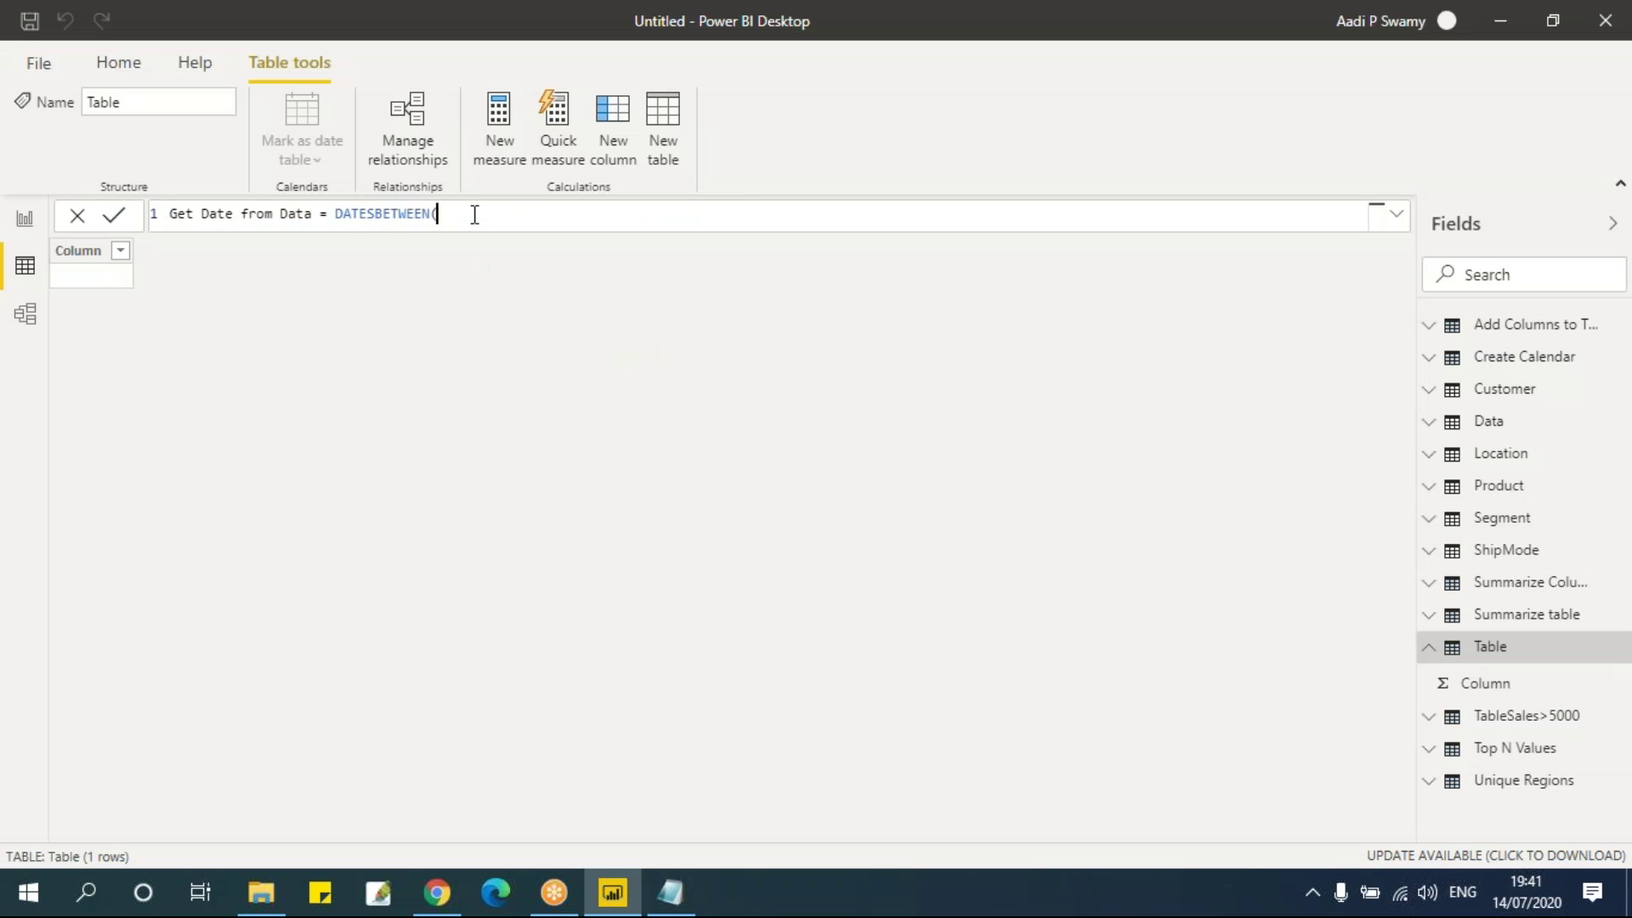
type("d")
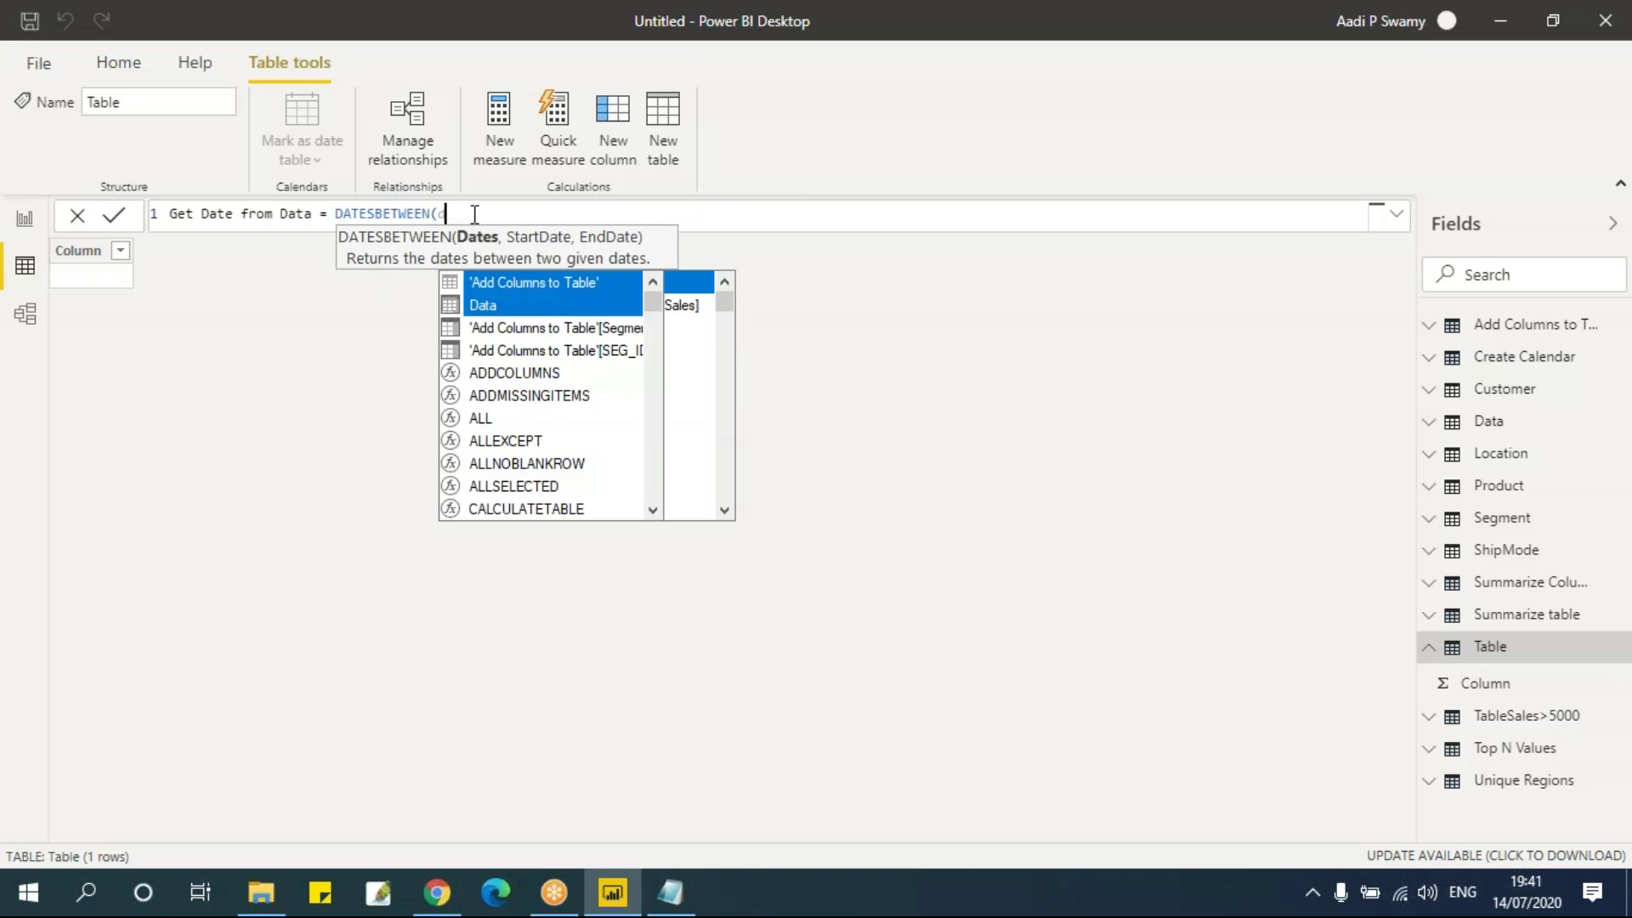
type("ate")
key("Up")
key("Up")
key("Up")
key("Down")
key("Tab")
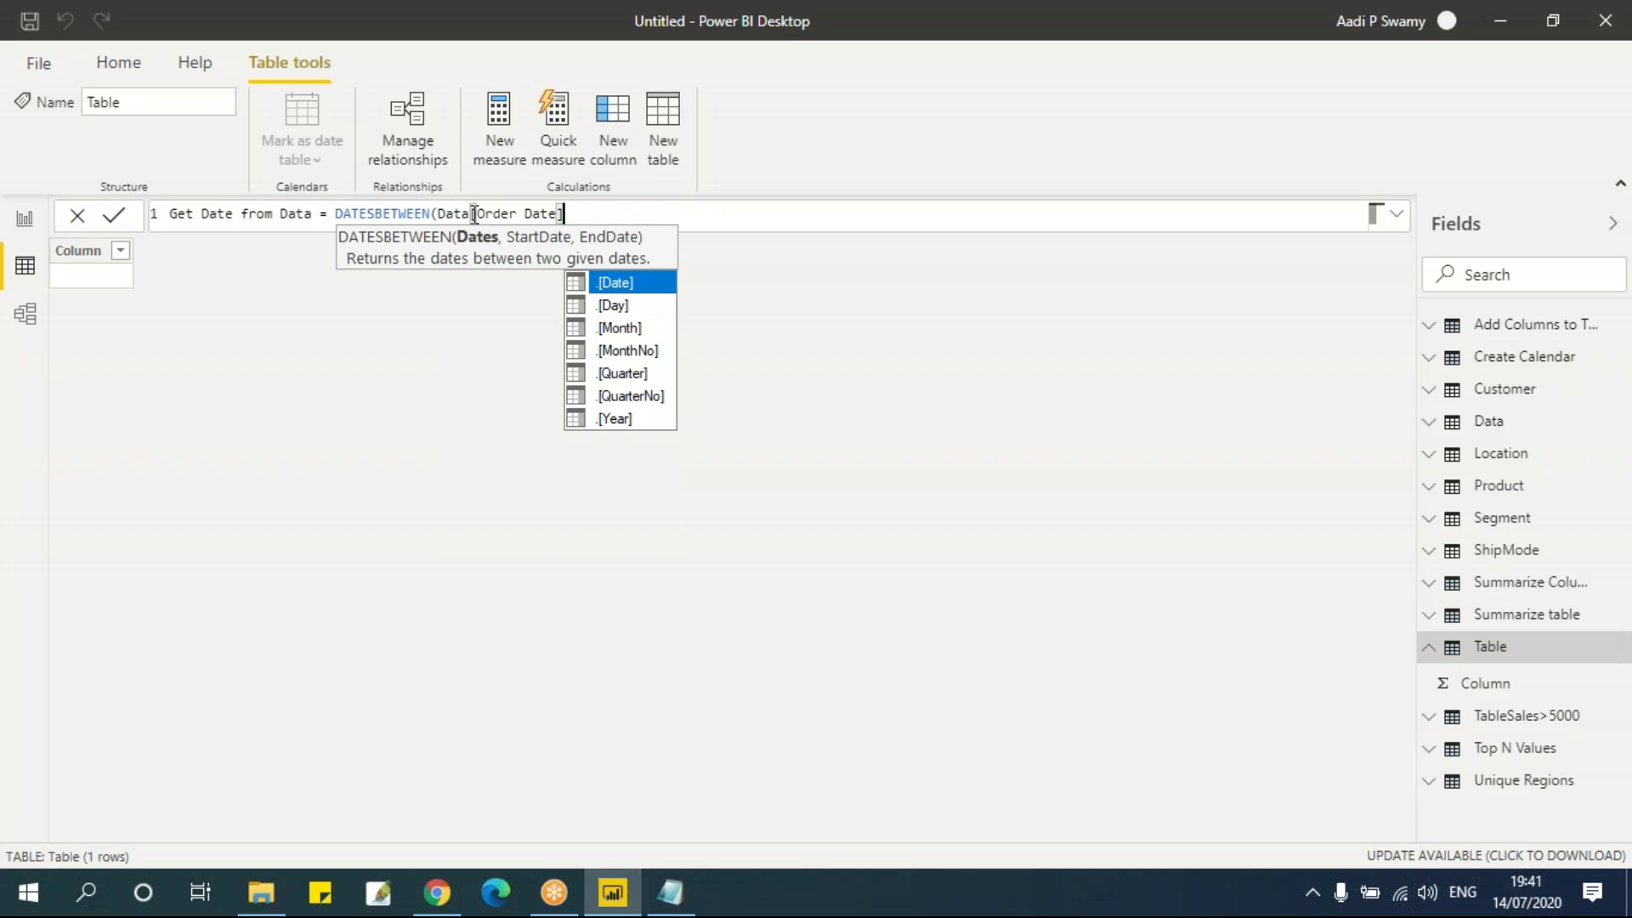
type(",")
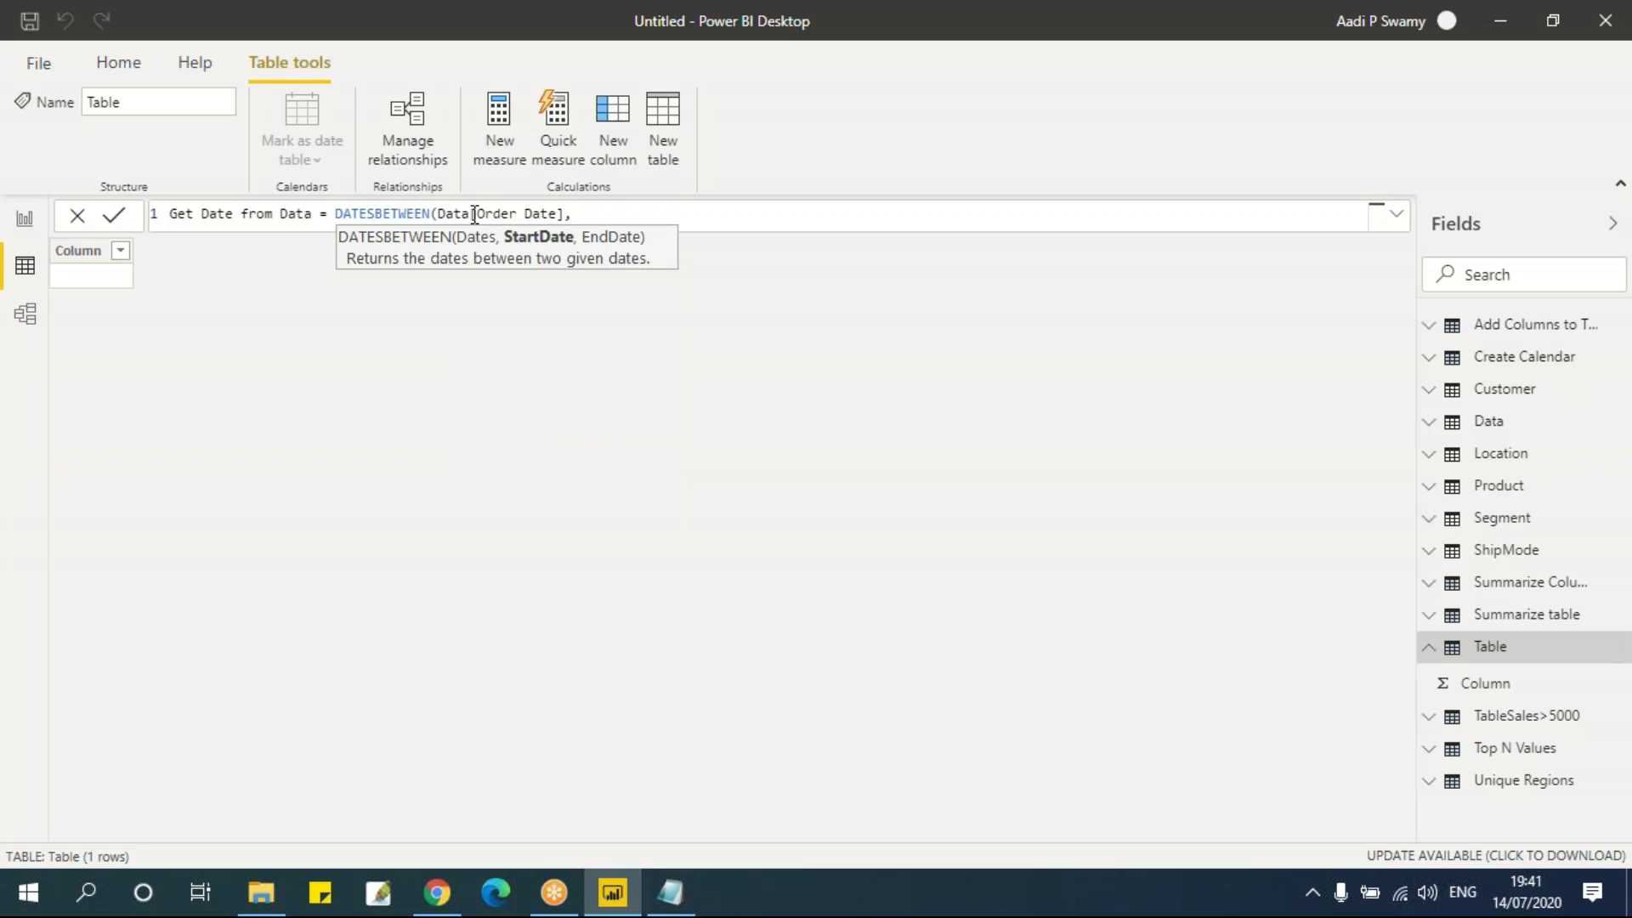
Step: Enter date(2016,1,1) as the StartDate argument of the DATESBETWEEN function
type("date")
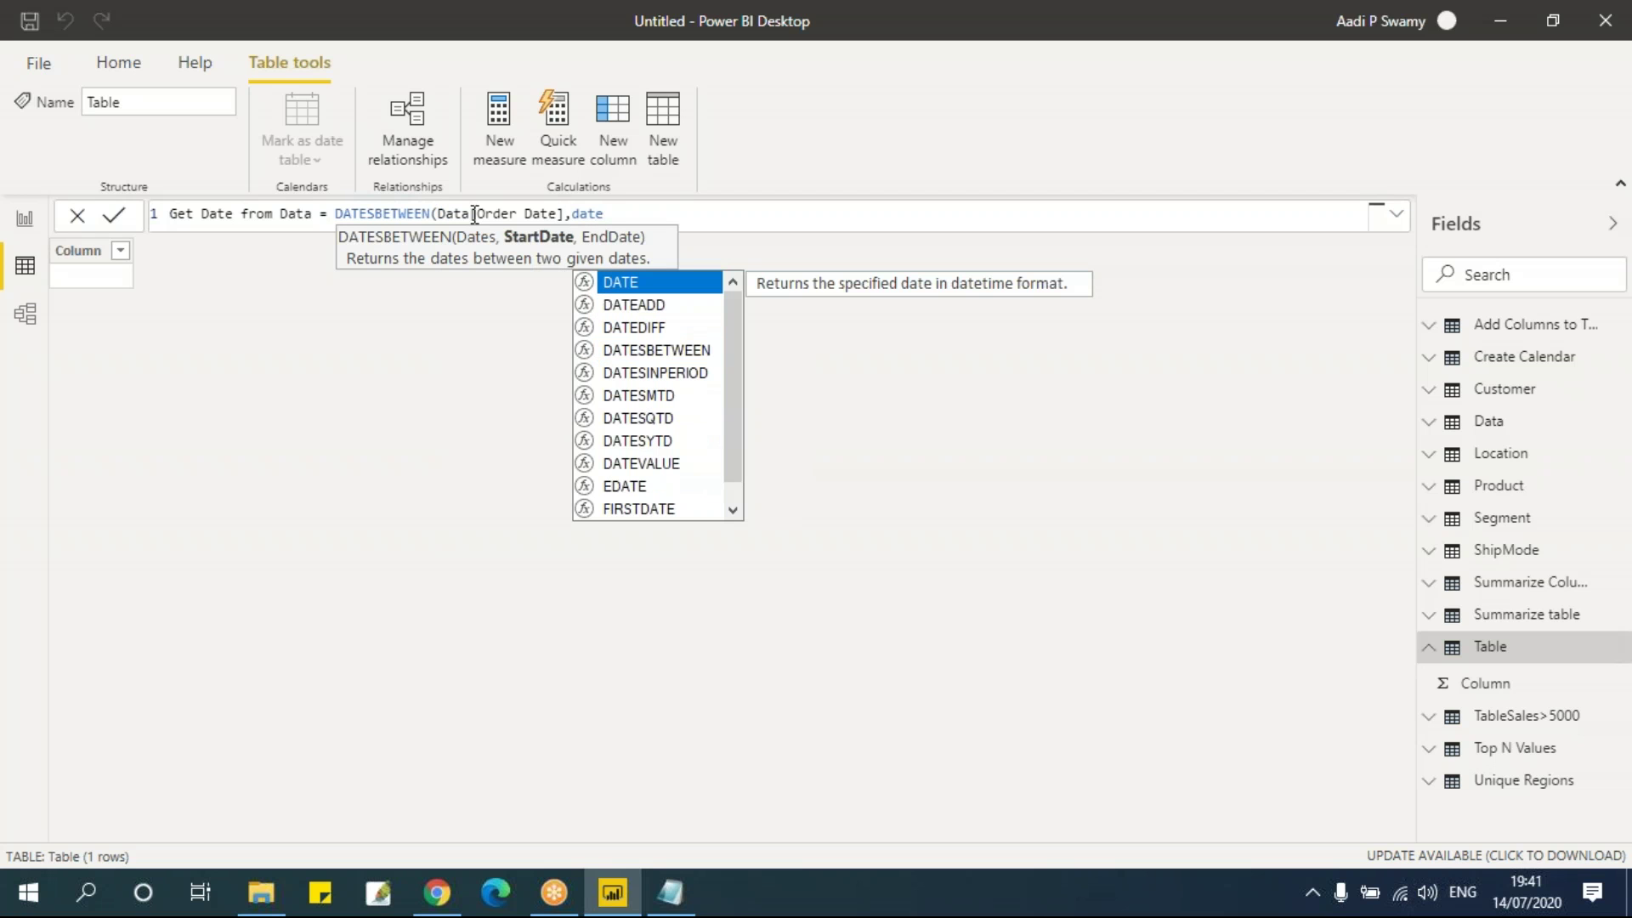
type("(2016")
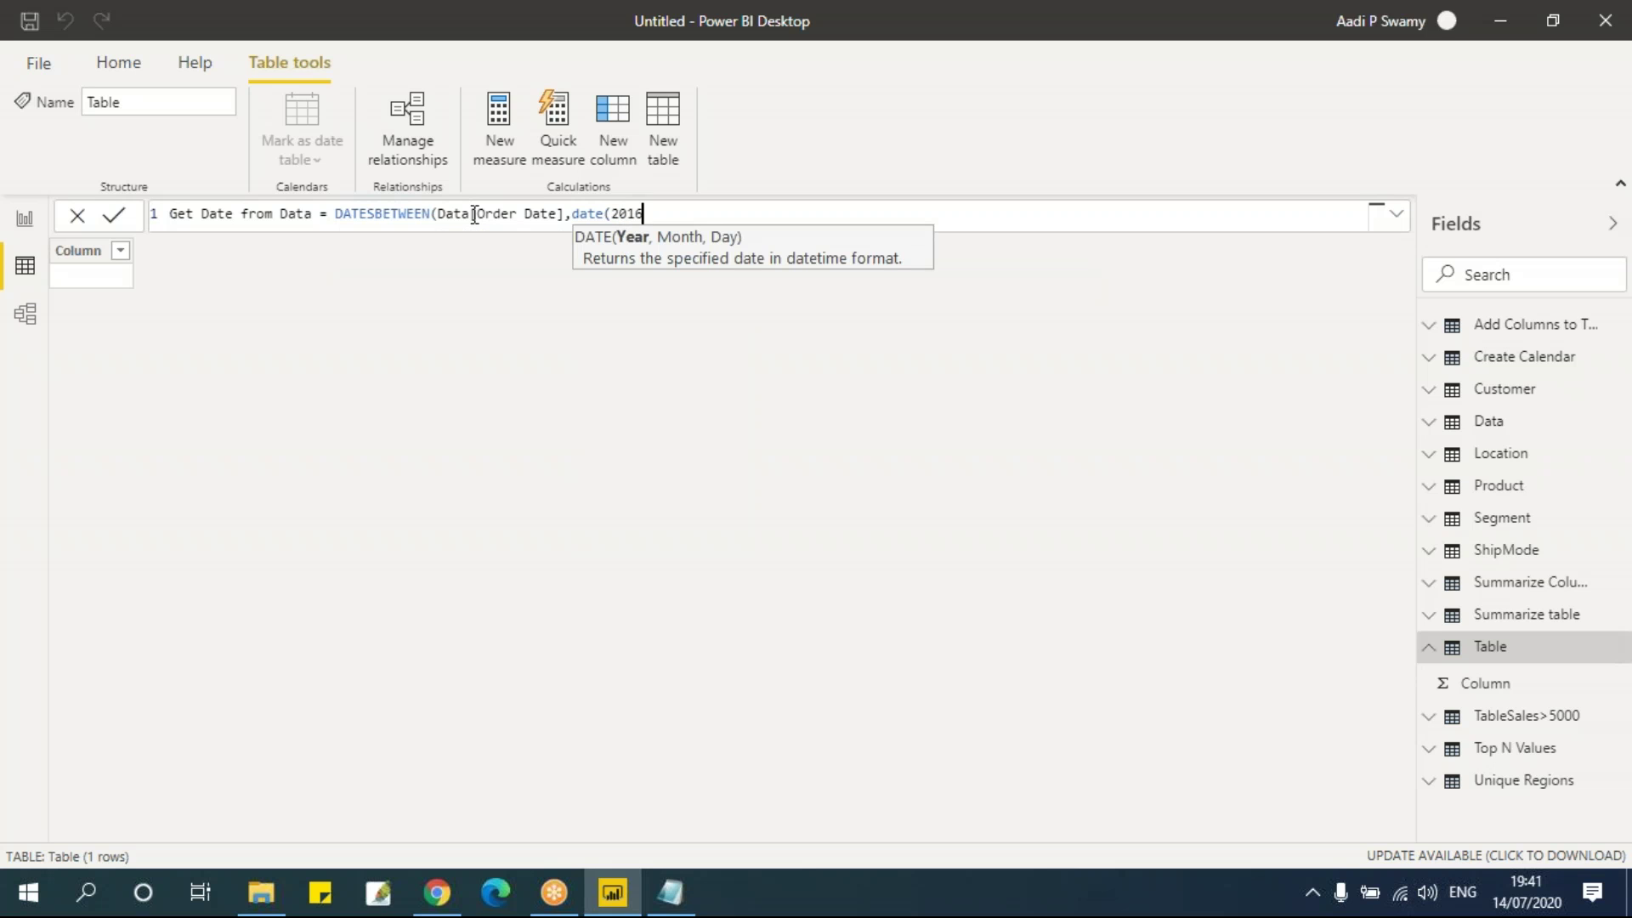
type(",1,1")
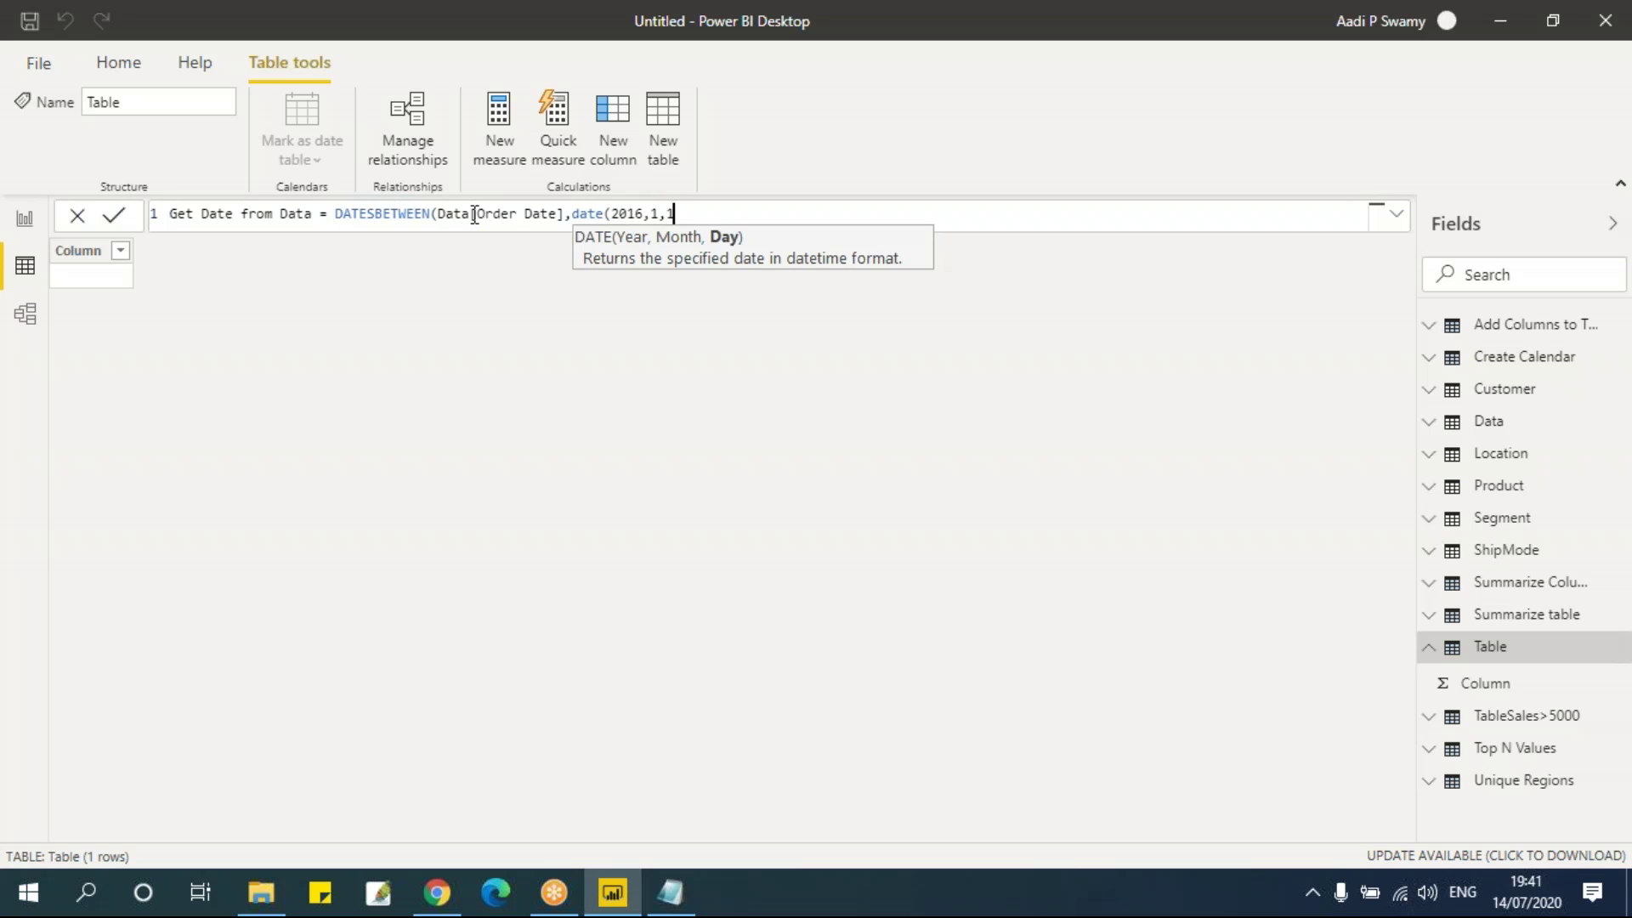
type("),")
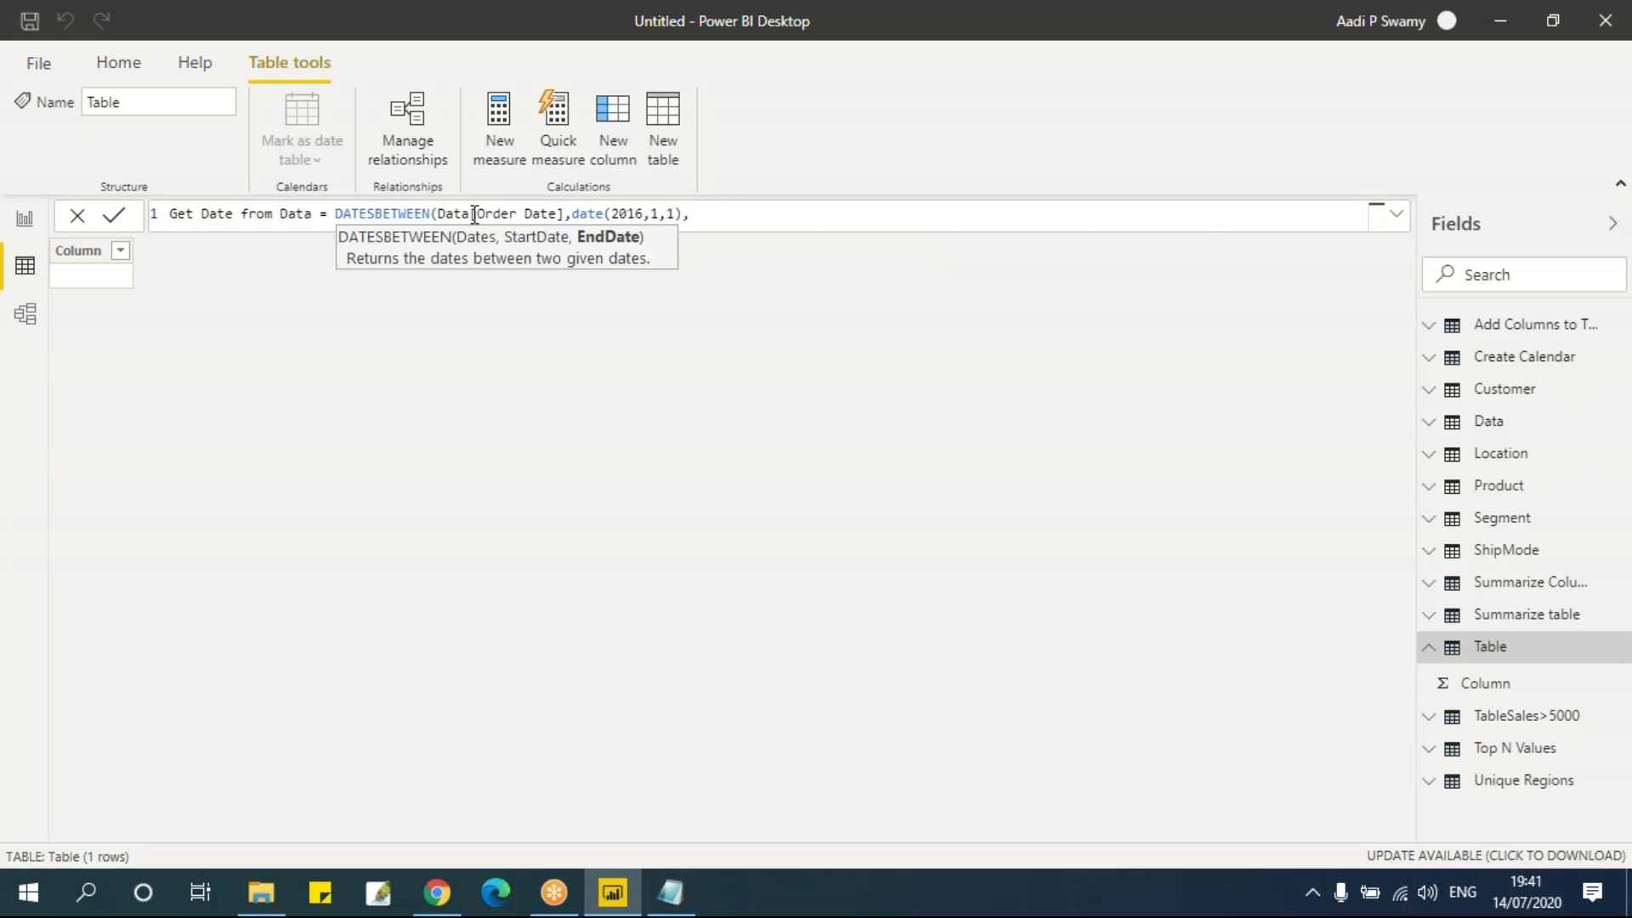
Step: Enter date(2017,31,12) as the EndDate argument, commit the formula and open the Get Date from Data table
type("date(")
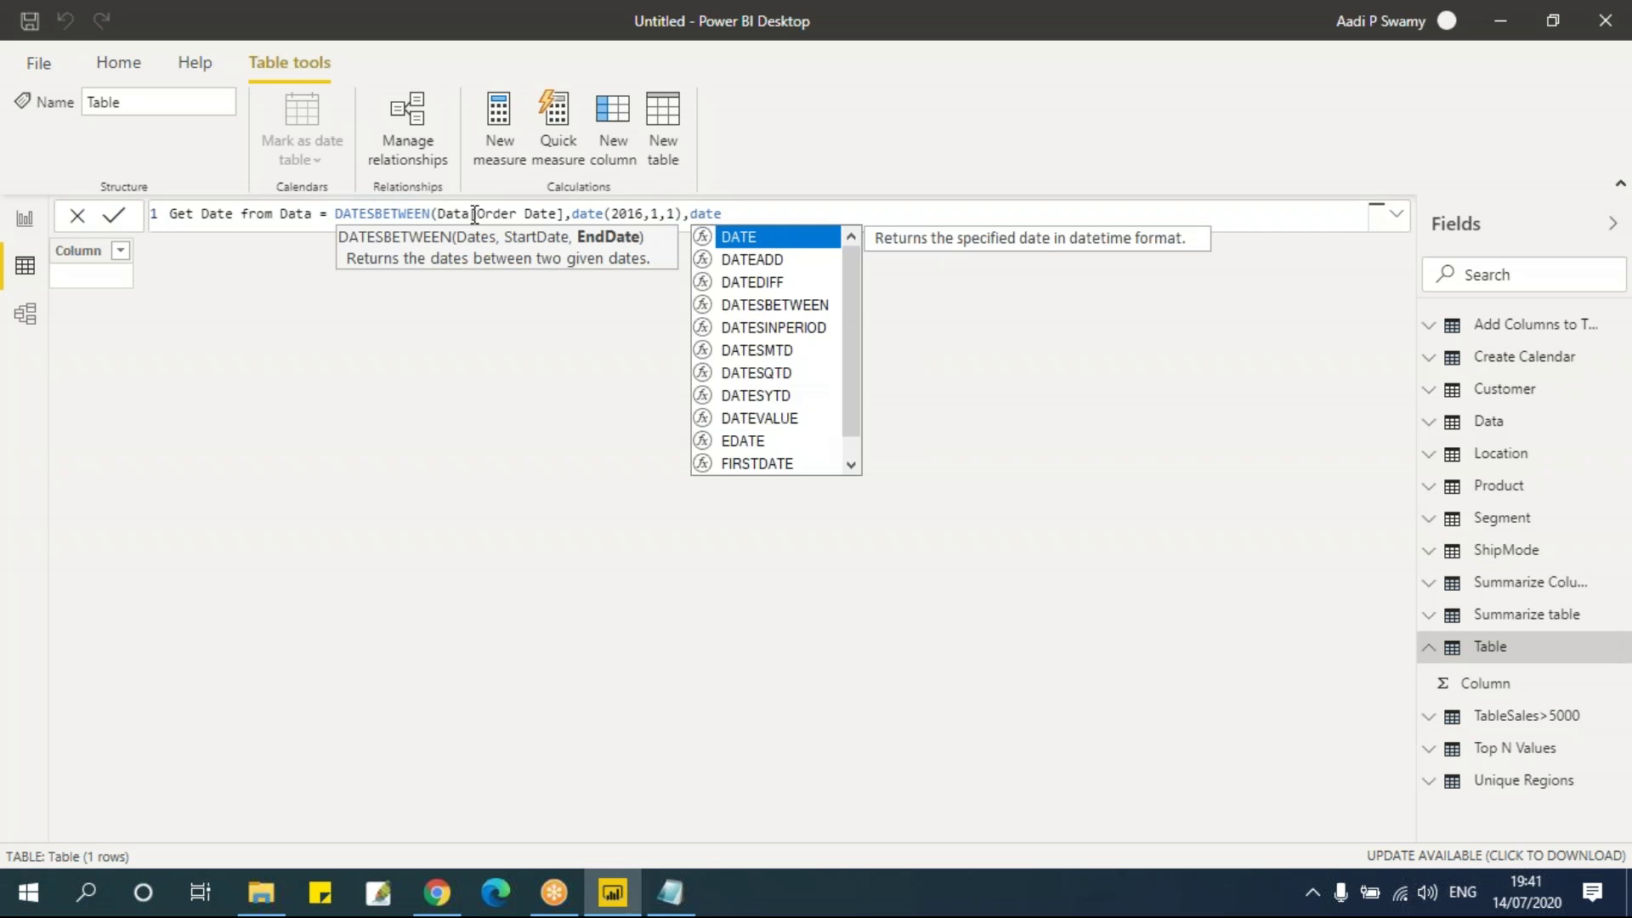
type("2017")
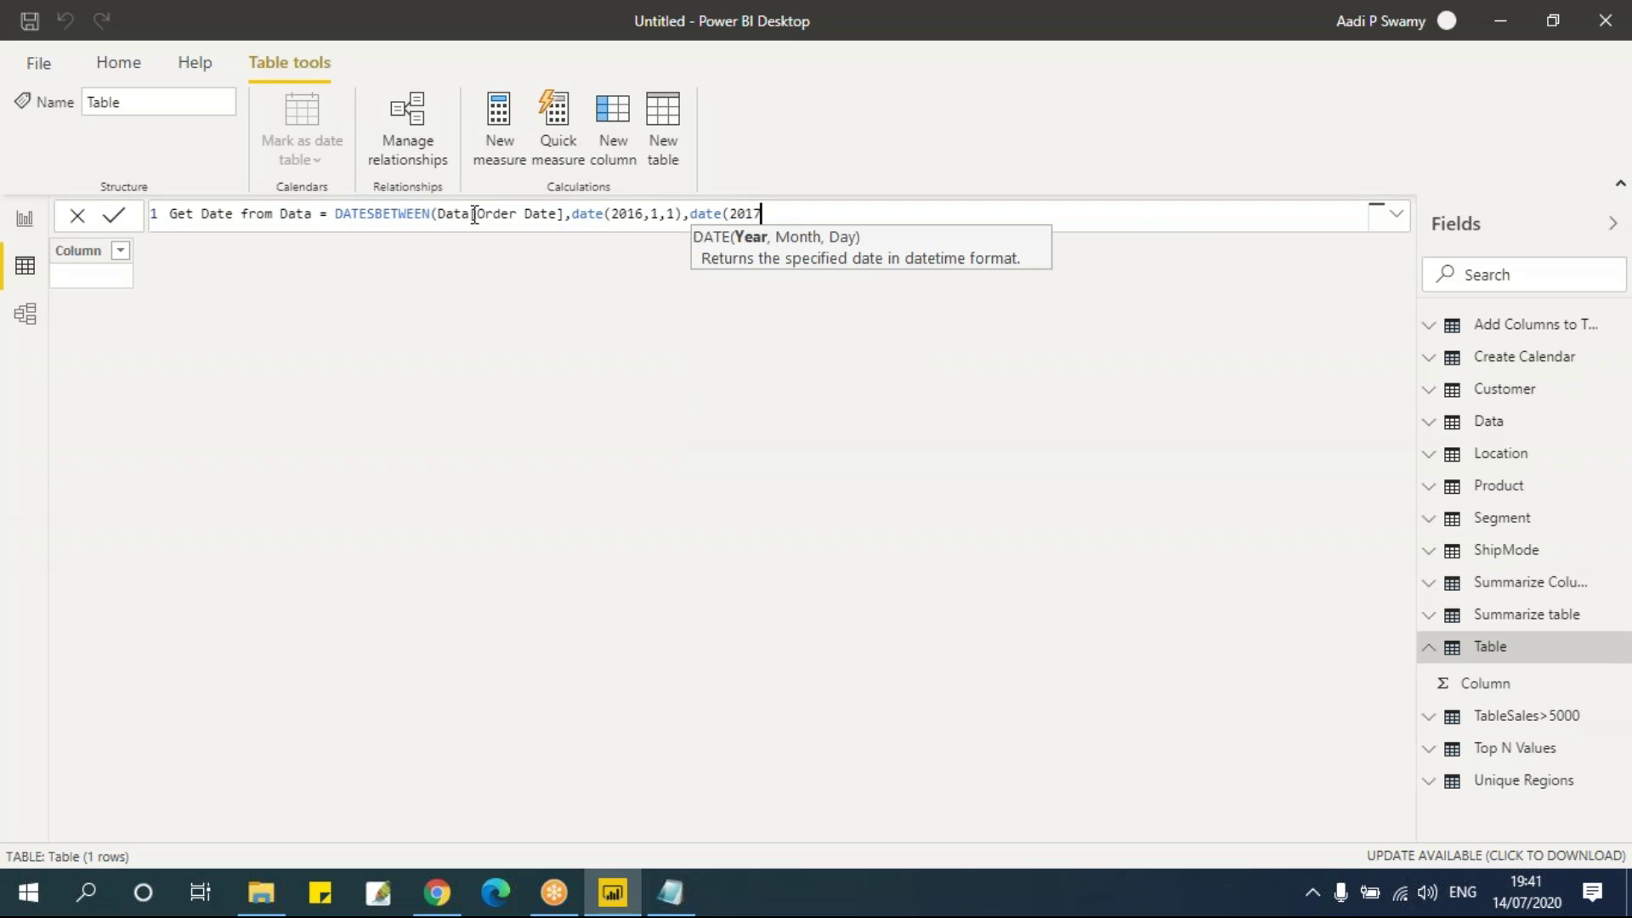
type(",31,12))")
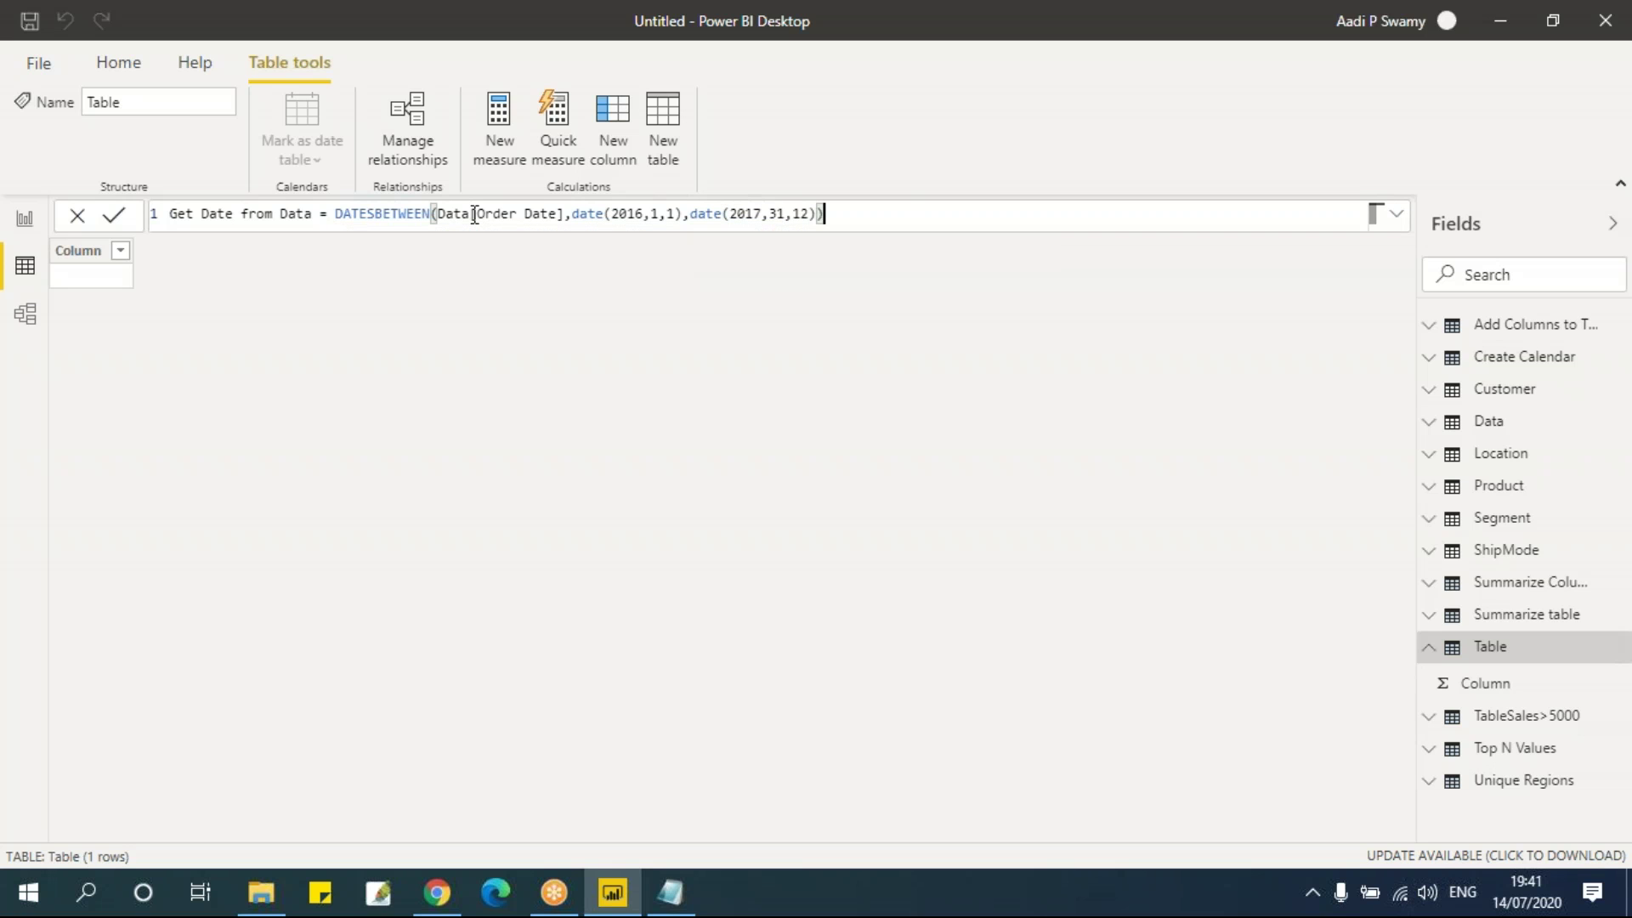
key("Return")
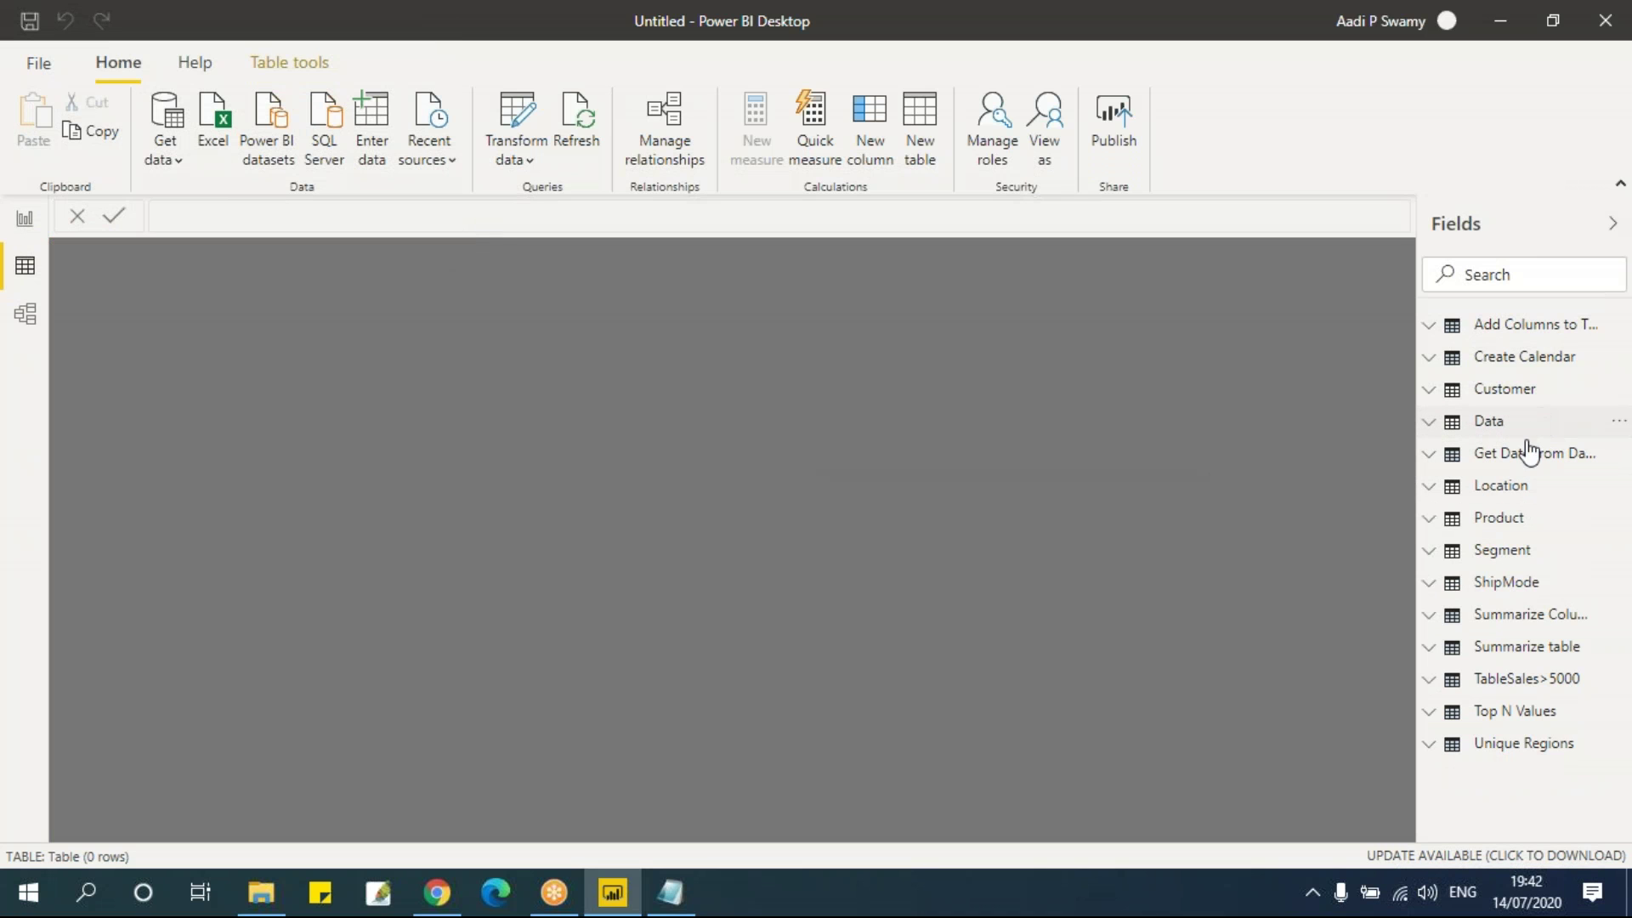
left_click(1530, 472)
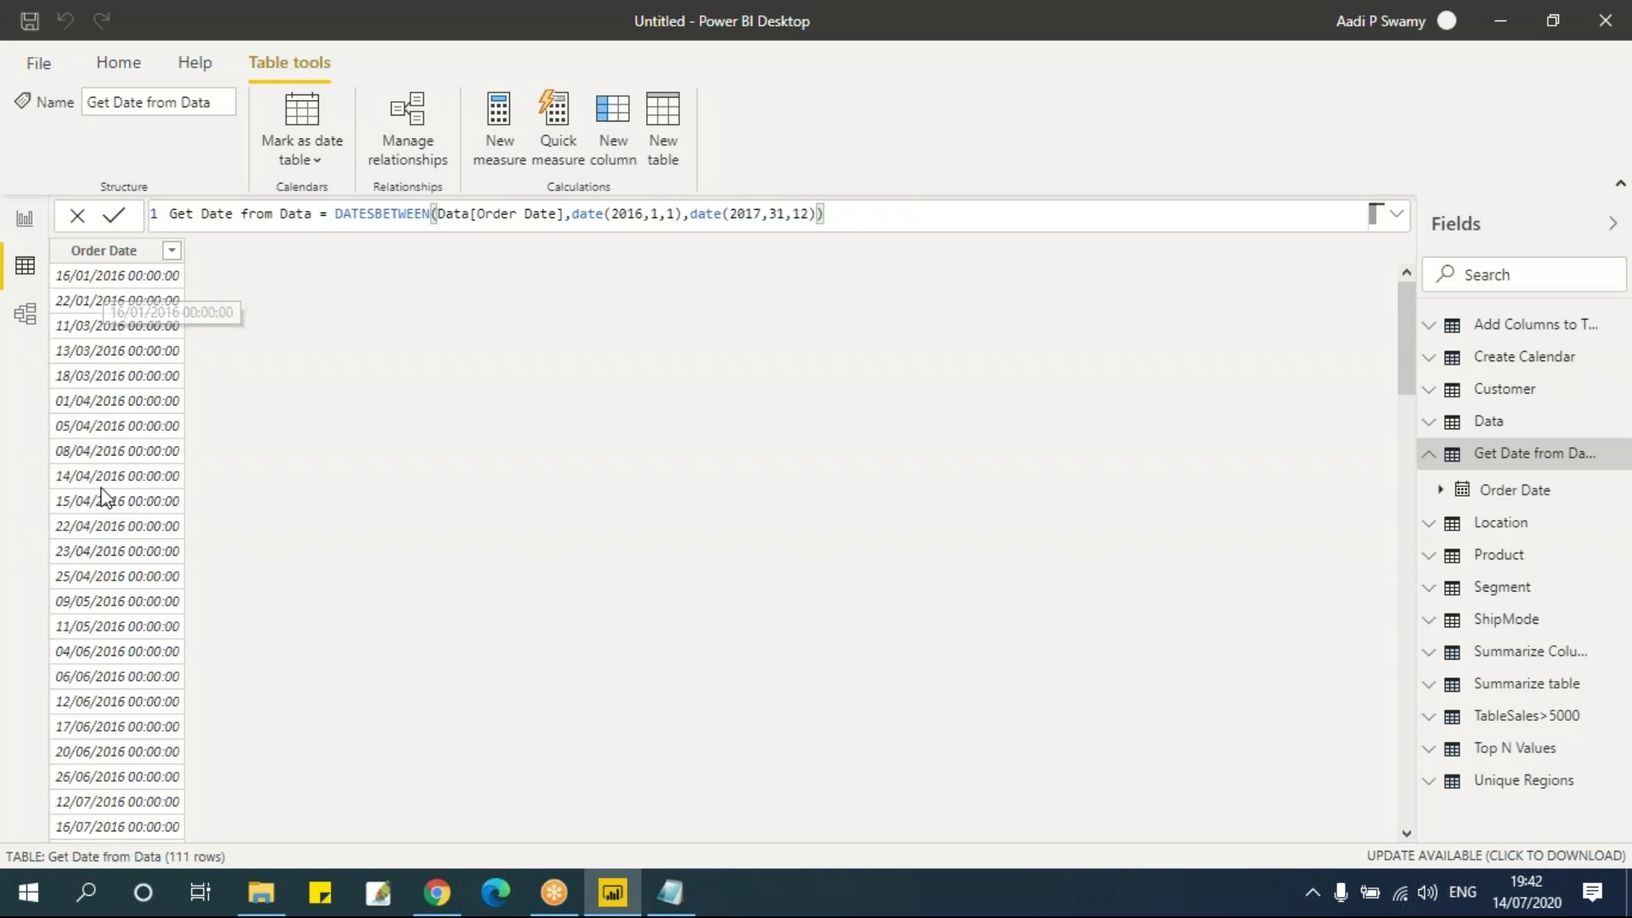
Step: Compare the Data and Create Calendar tables with Get Date from Data, and examine its DATESBETWEEN arguments
left_click(1486, 421)
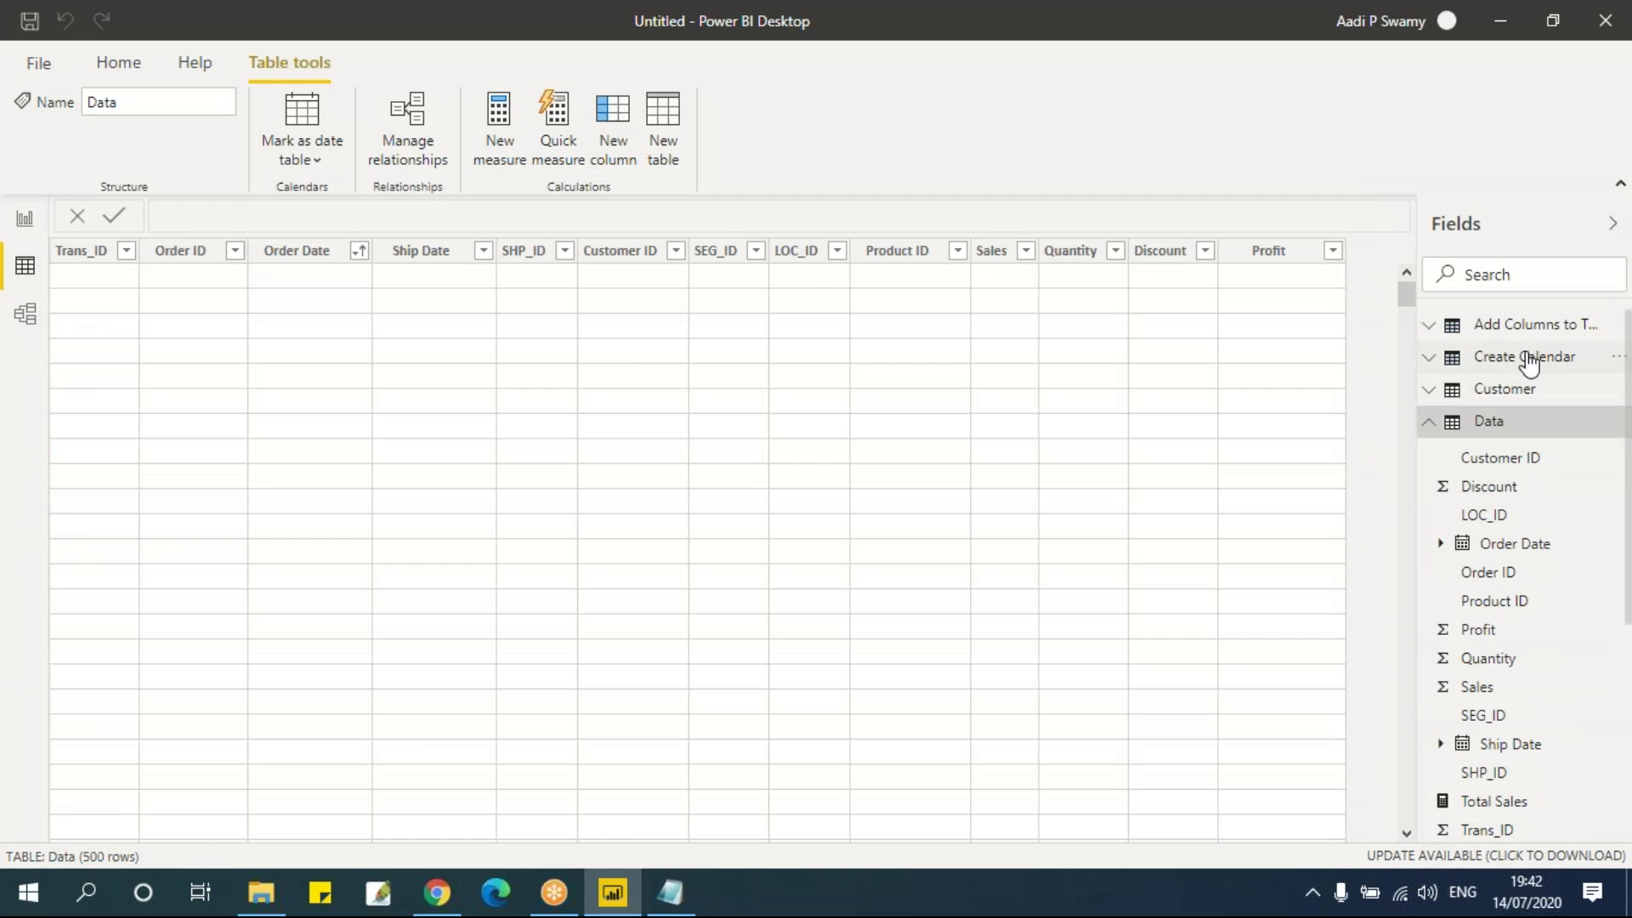
left_click(1525, 358)
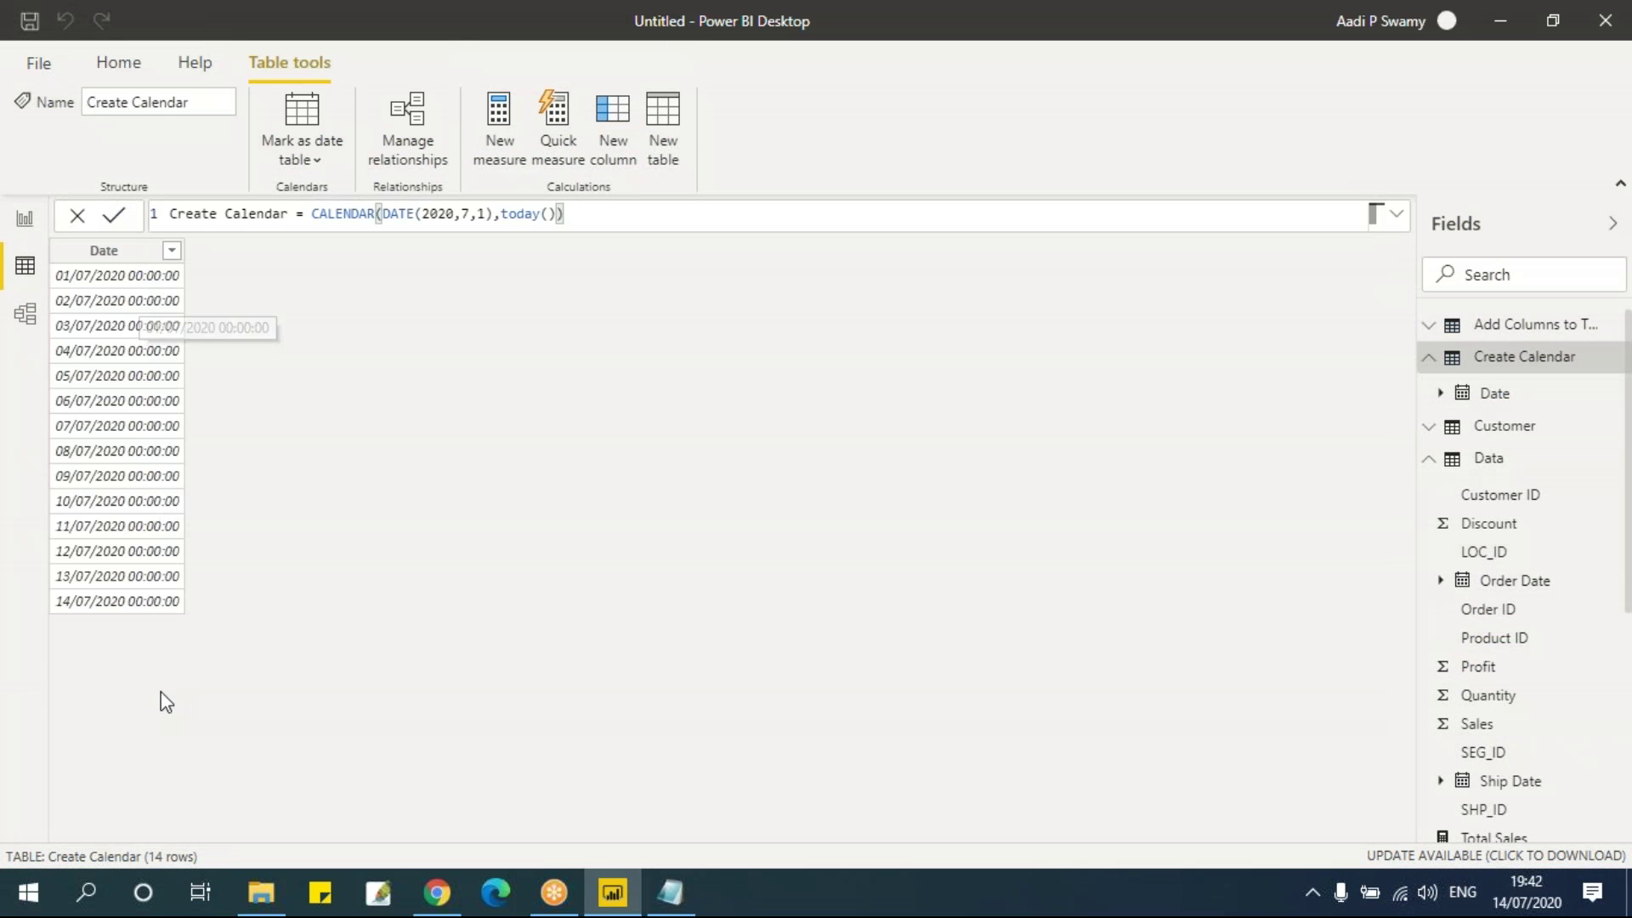
left_click(1429, 357)
left_click(1442, 425)
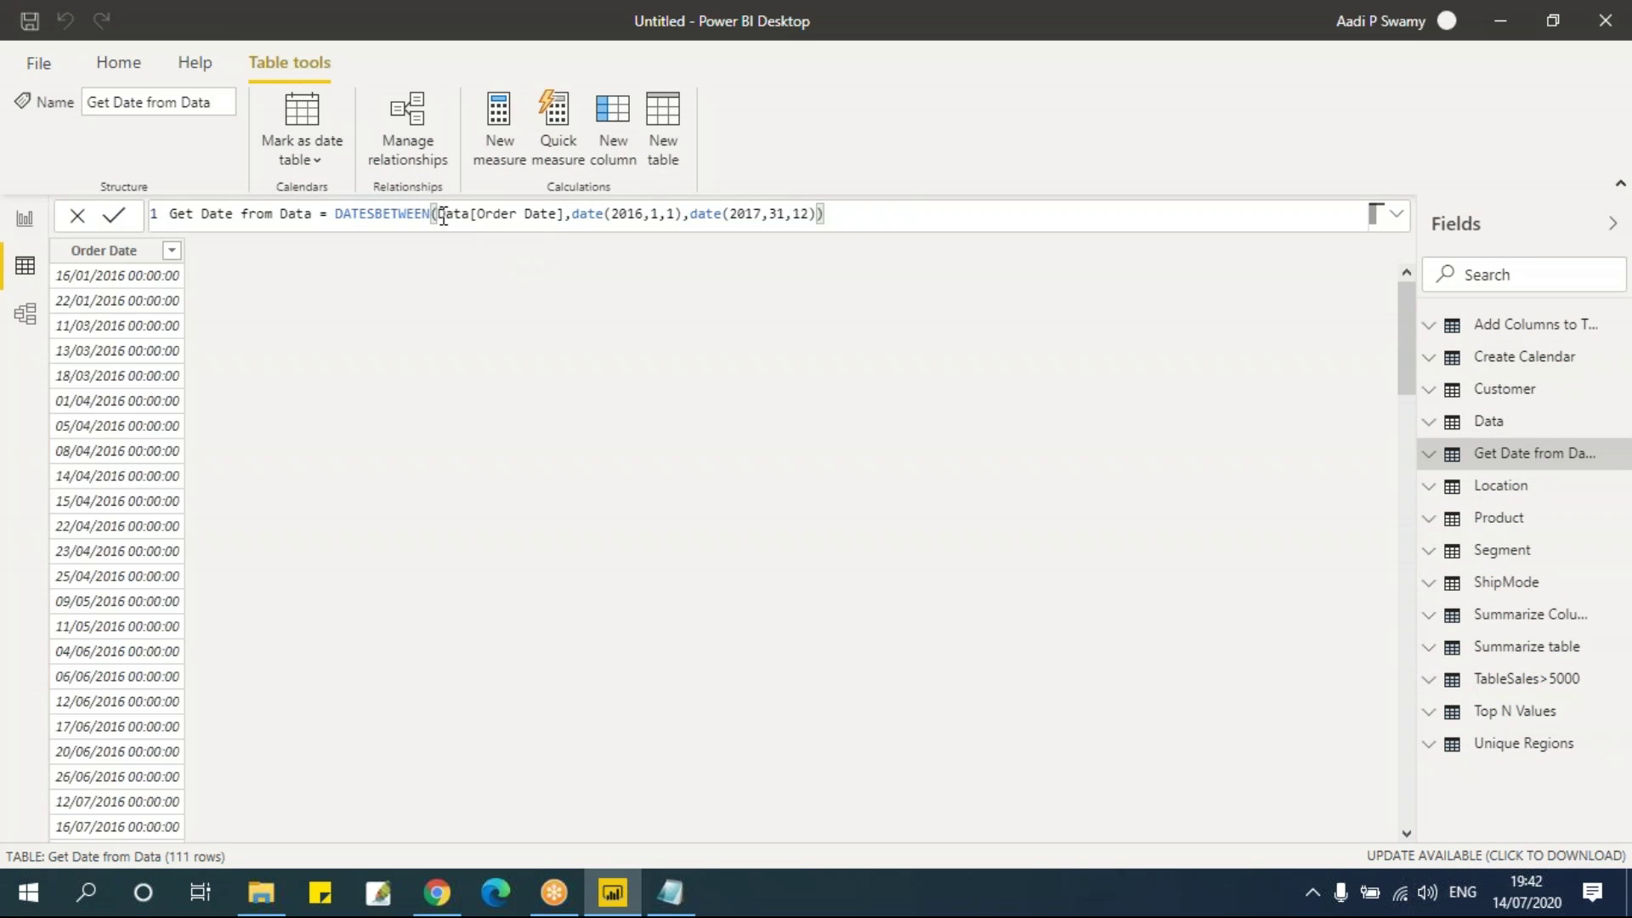
left_click_drag(436, 213, 825, 213)
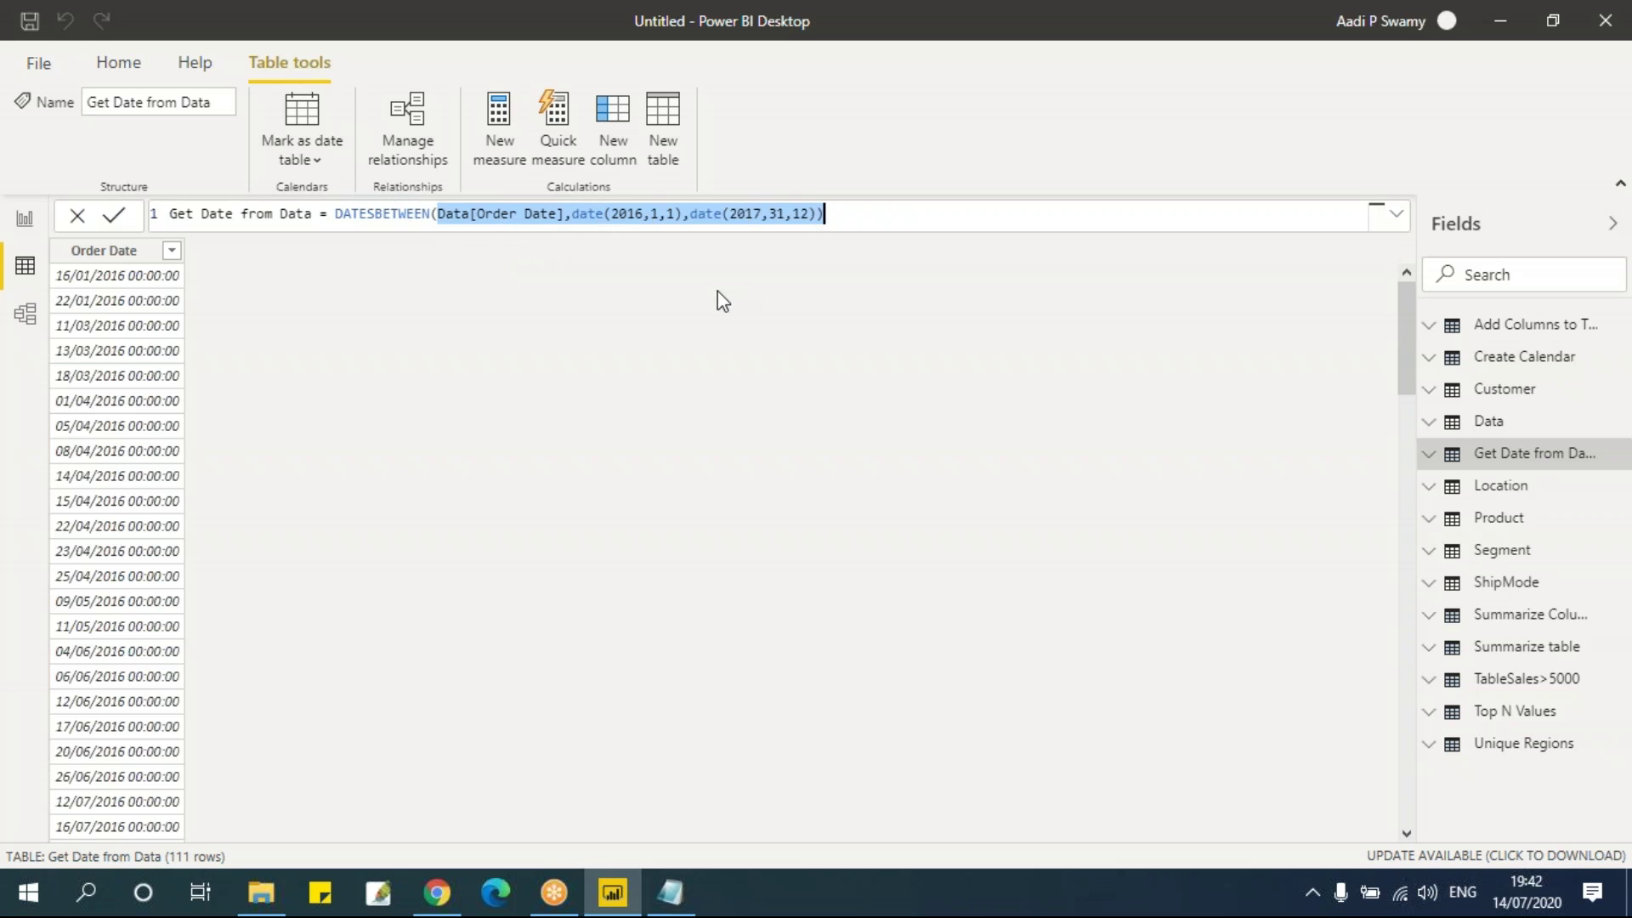
Step: Switch to the Notepad notes and compare the DATESINPERIOD formula with the DATESBETWEEN formula
key("alt+Tab")
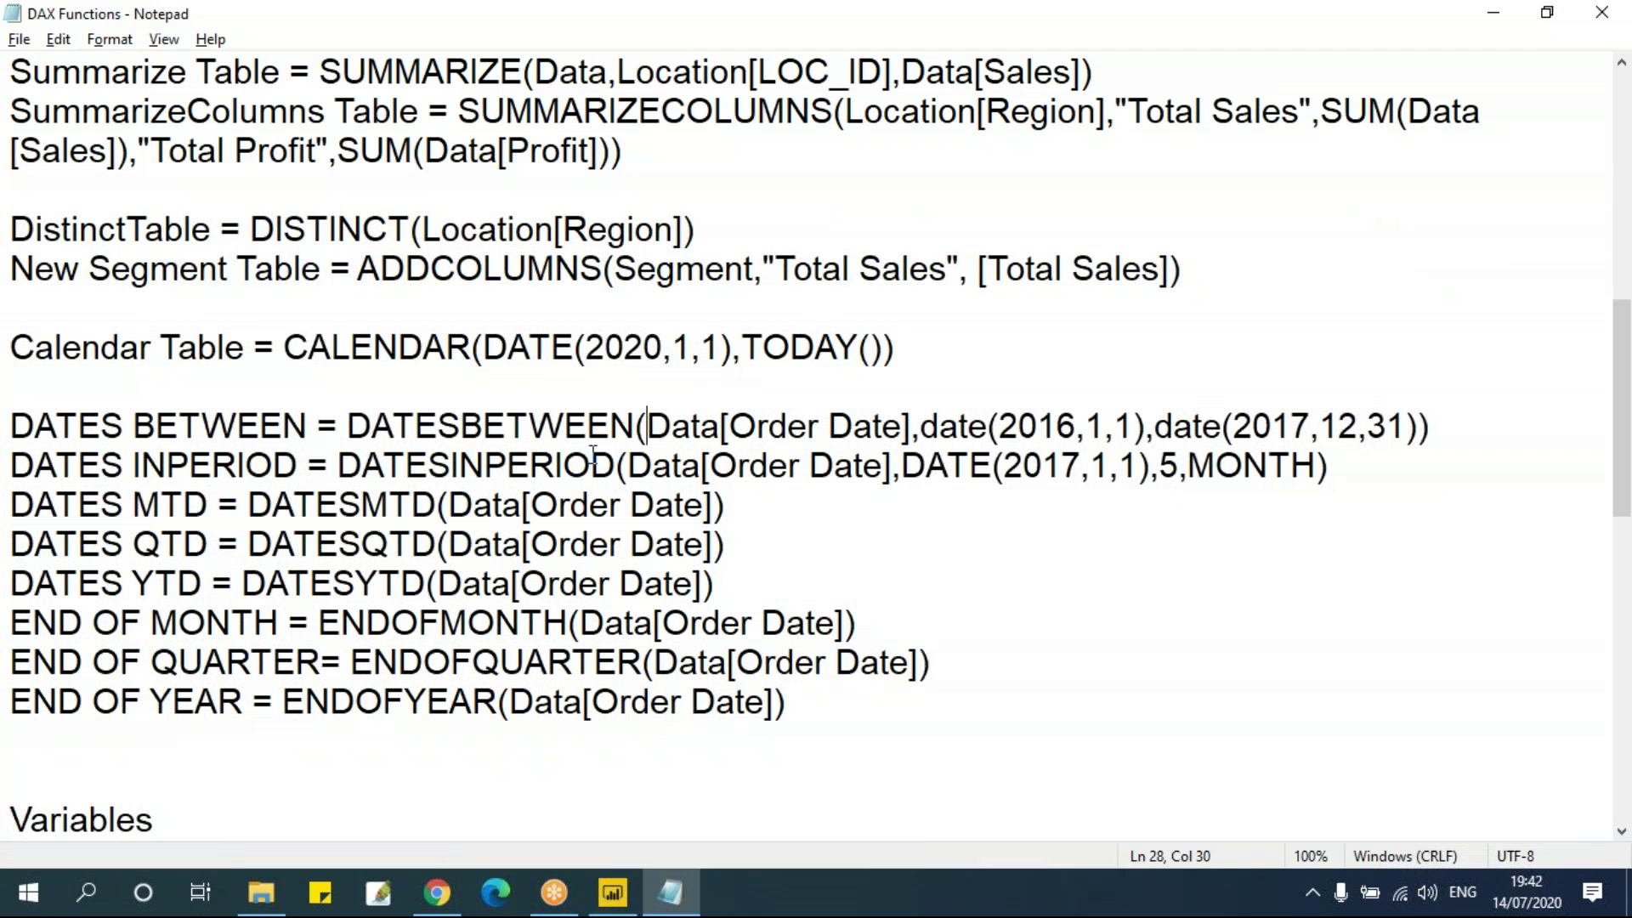
left_click_drag(338, 465, 615, 467)
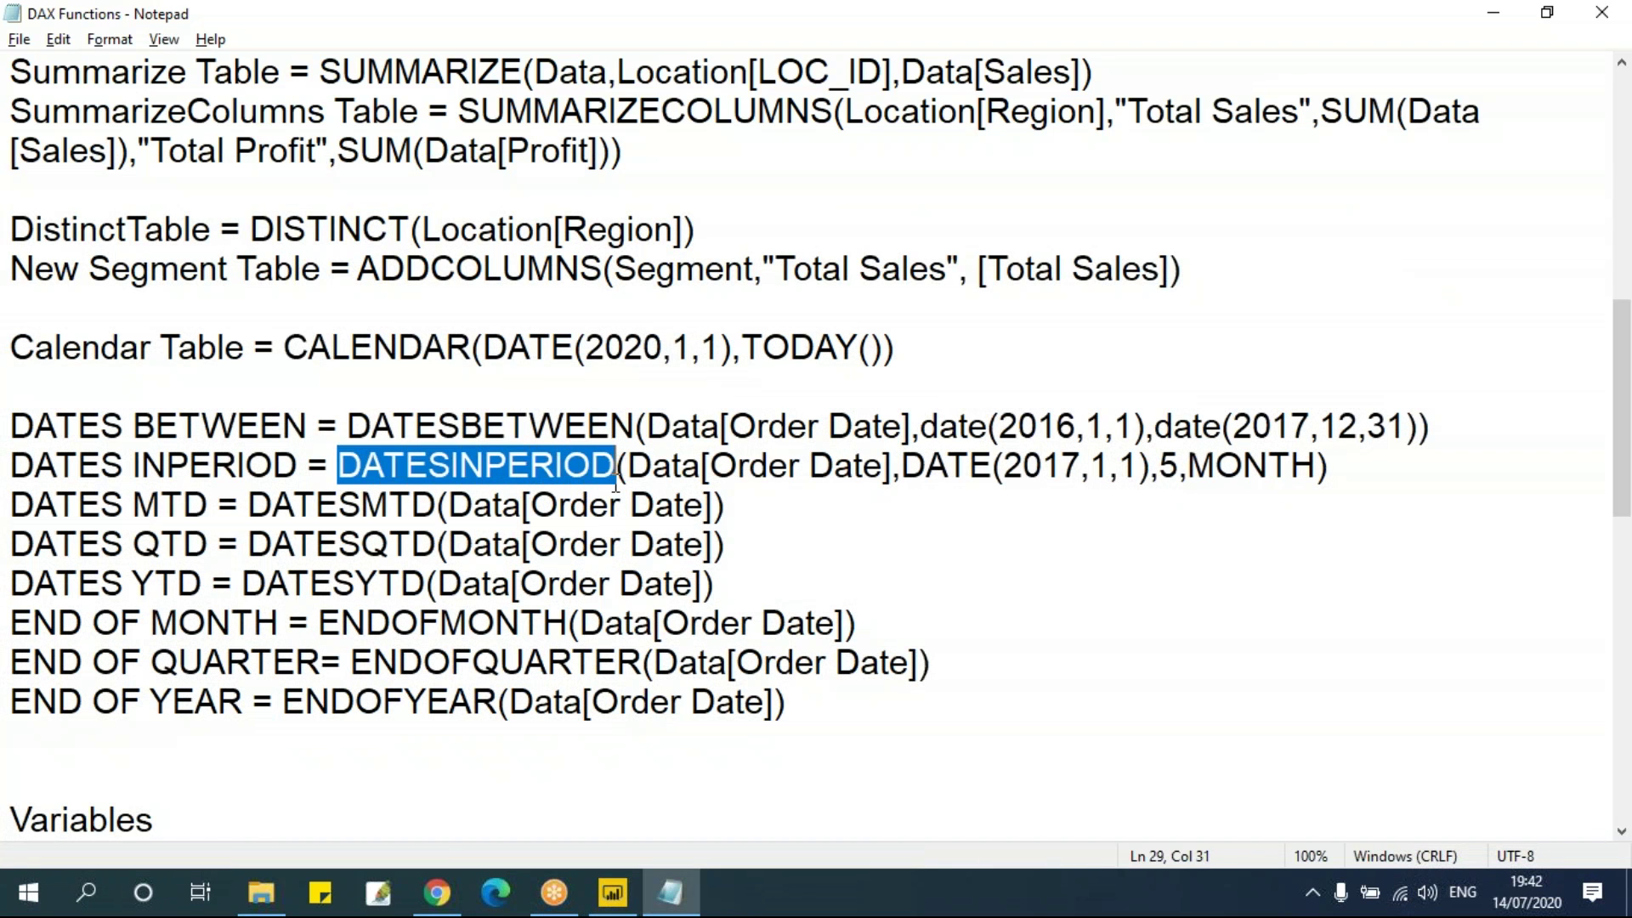
left_click(813, 490)
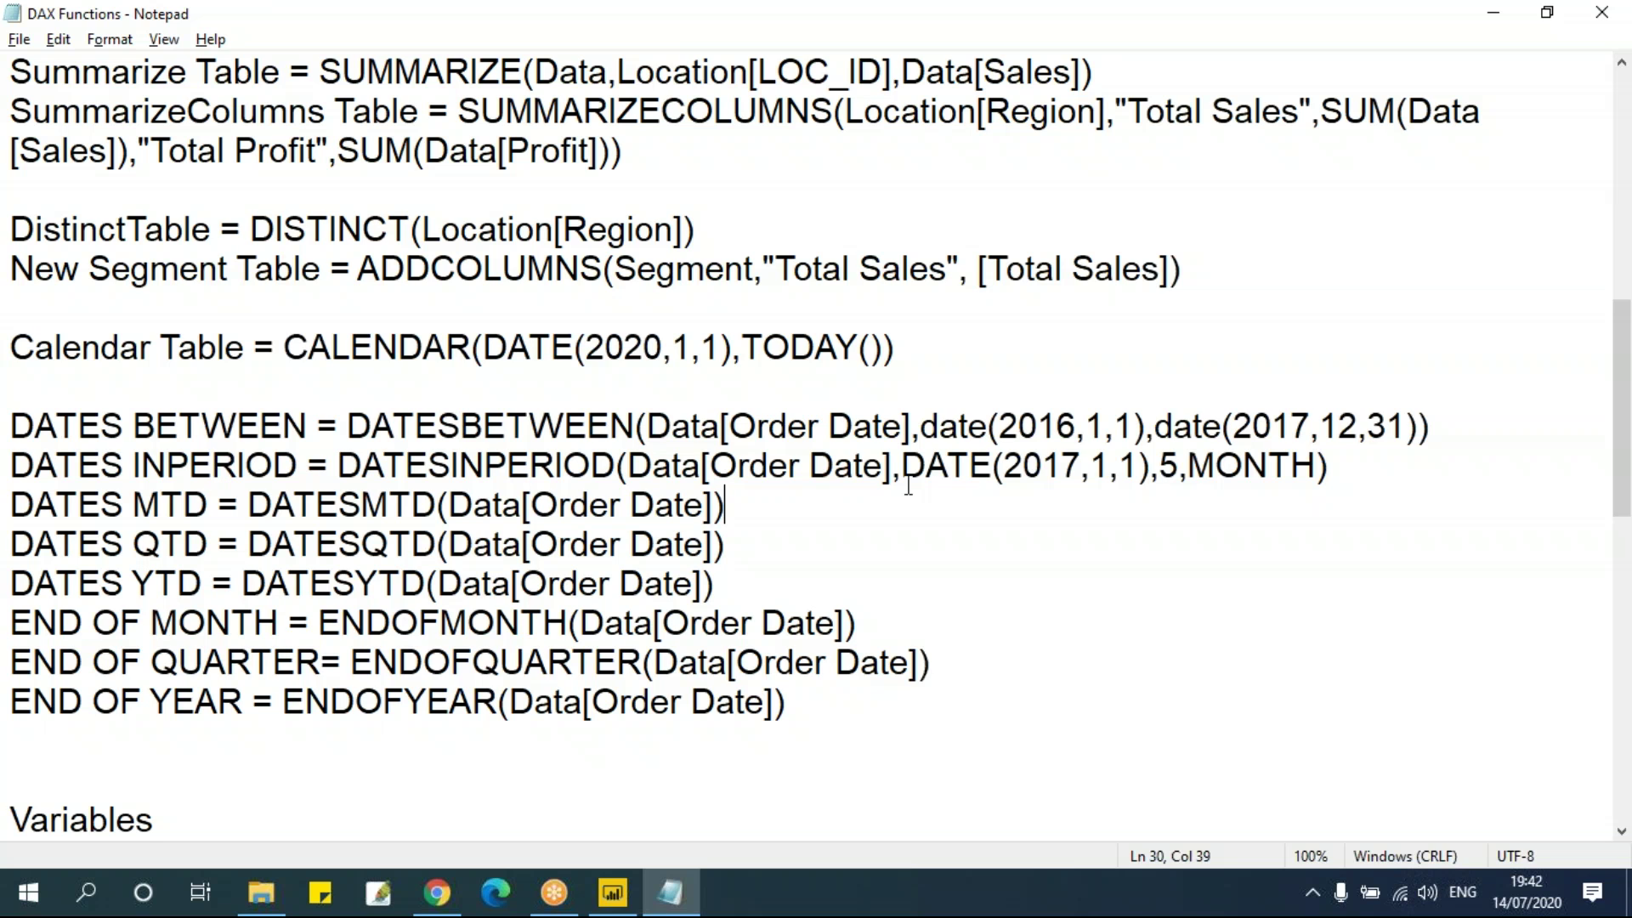
left_click(991, 425)
left_click(1190, 425)
left_click(483, 466)
Step: Switch back to Power BI, create a new calculated table and name it Date in Period in its formula
key("alt+Tab")
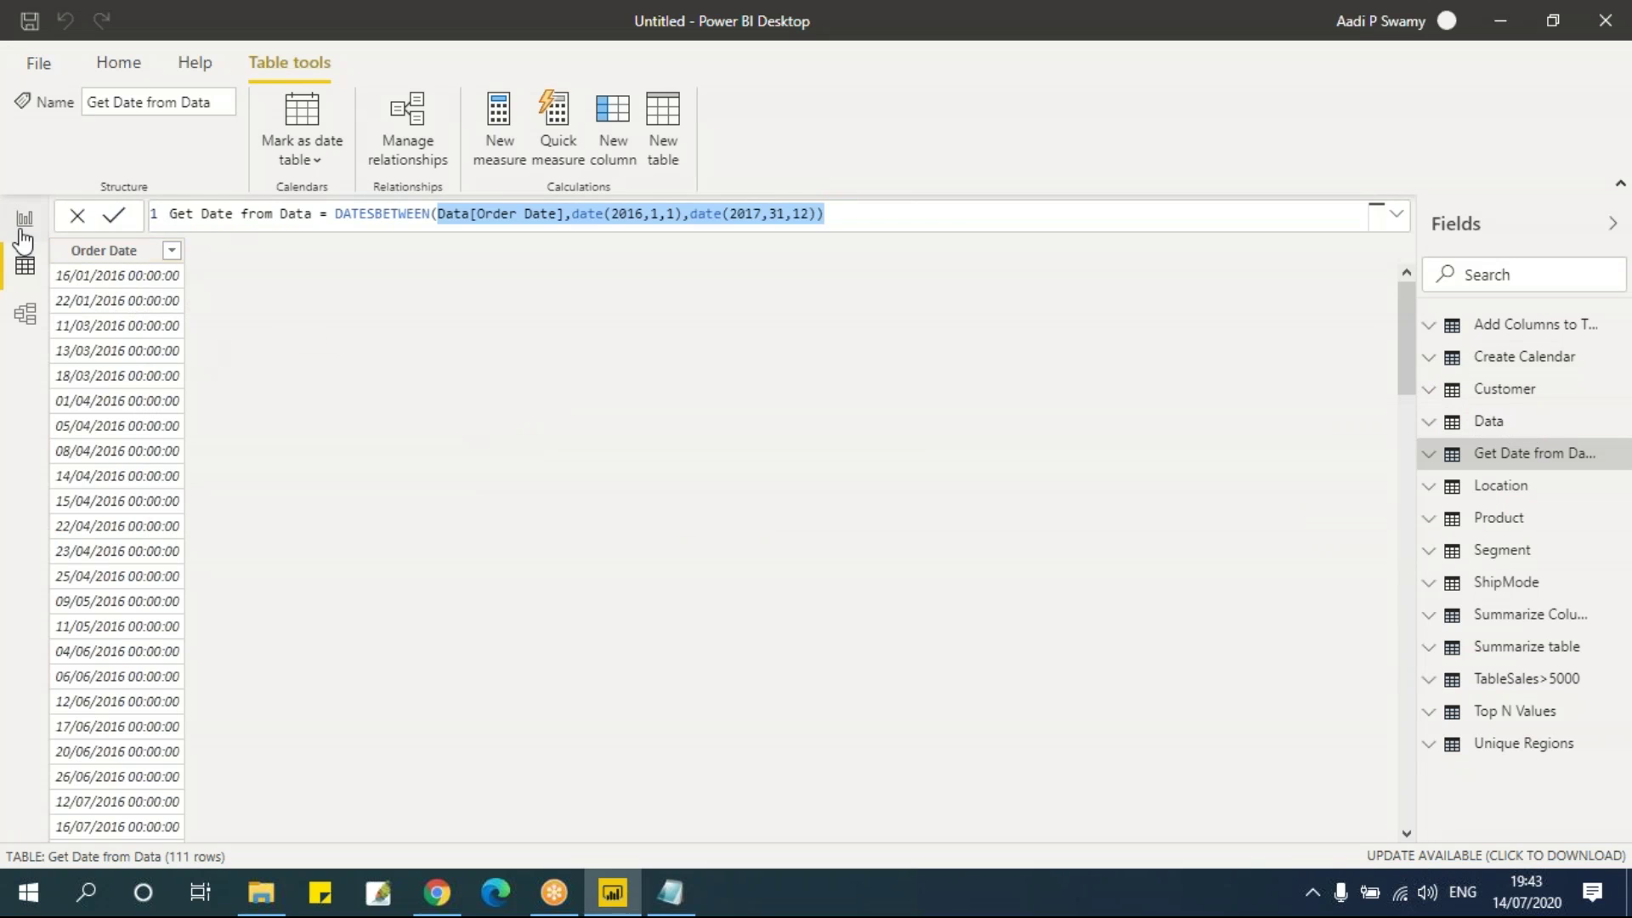
left_click(26, 270)
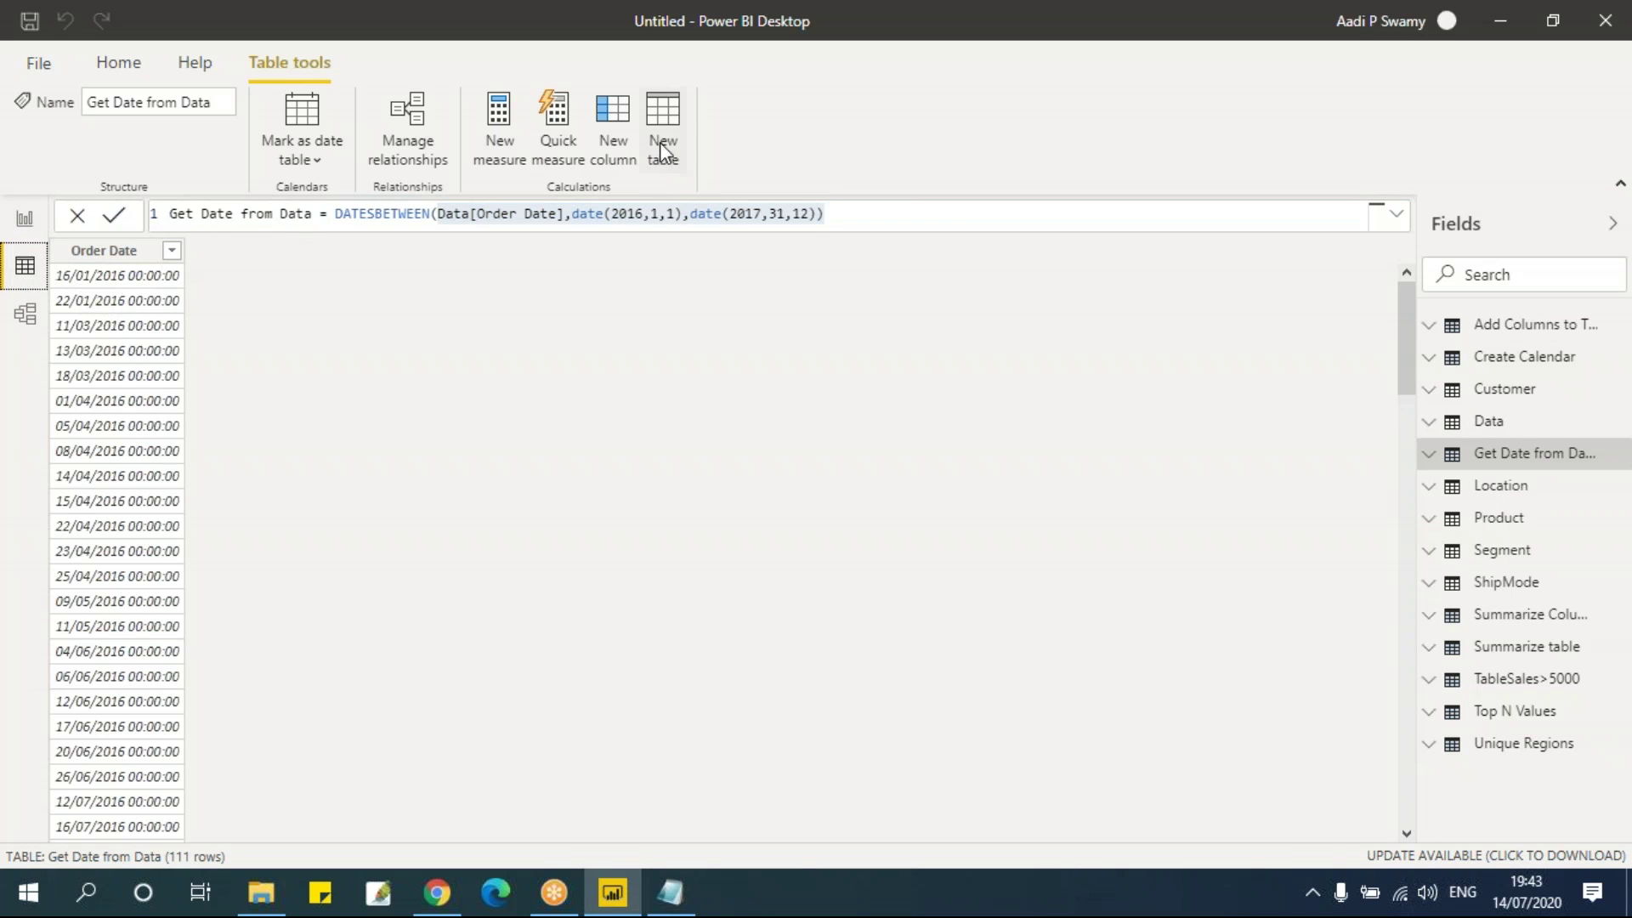
key("Return")
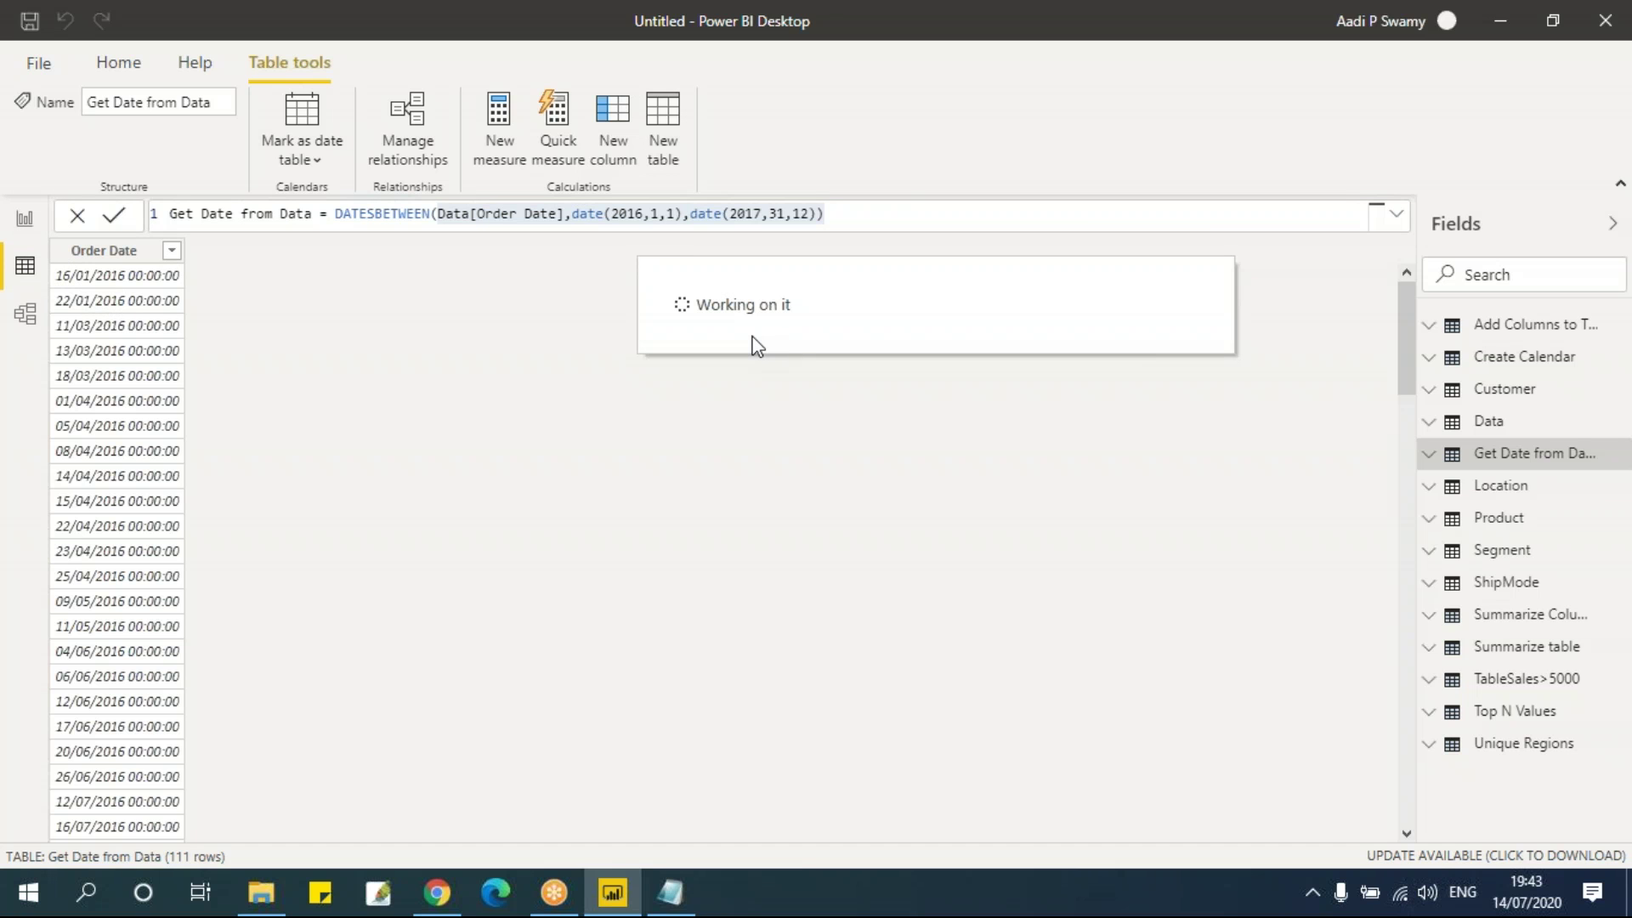
left_click(312, 220)
key("BackSpace")
key("BackSpace")
key("BackSpace")
key("BackSpace")
key("BackSpace")
key("BackSpace")
key("BackSpace")
type("Date in Peri")
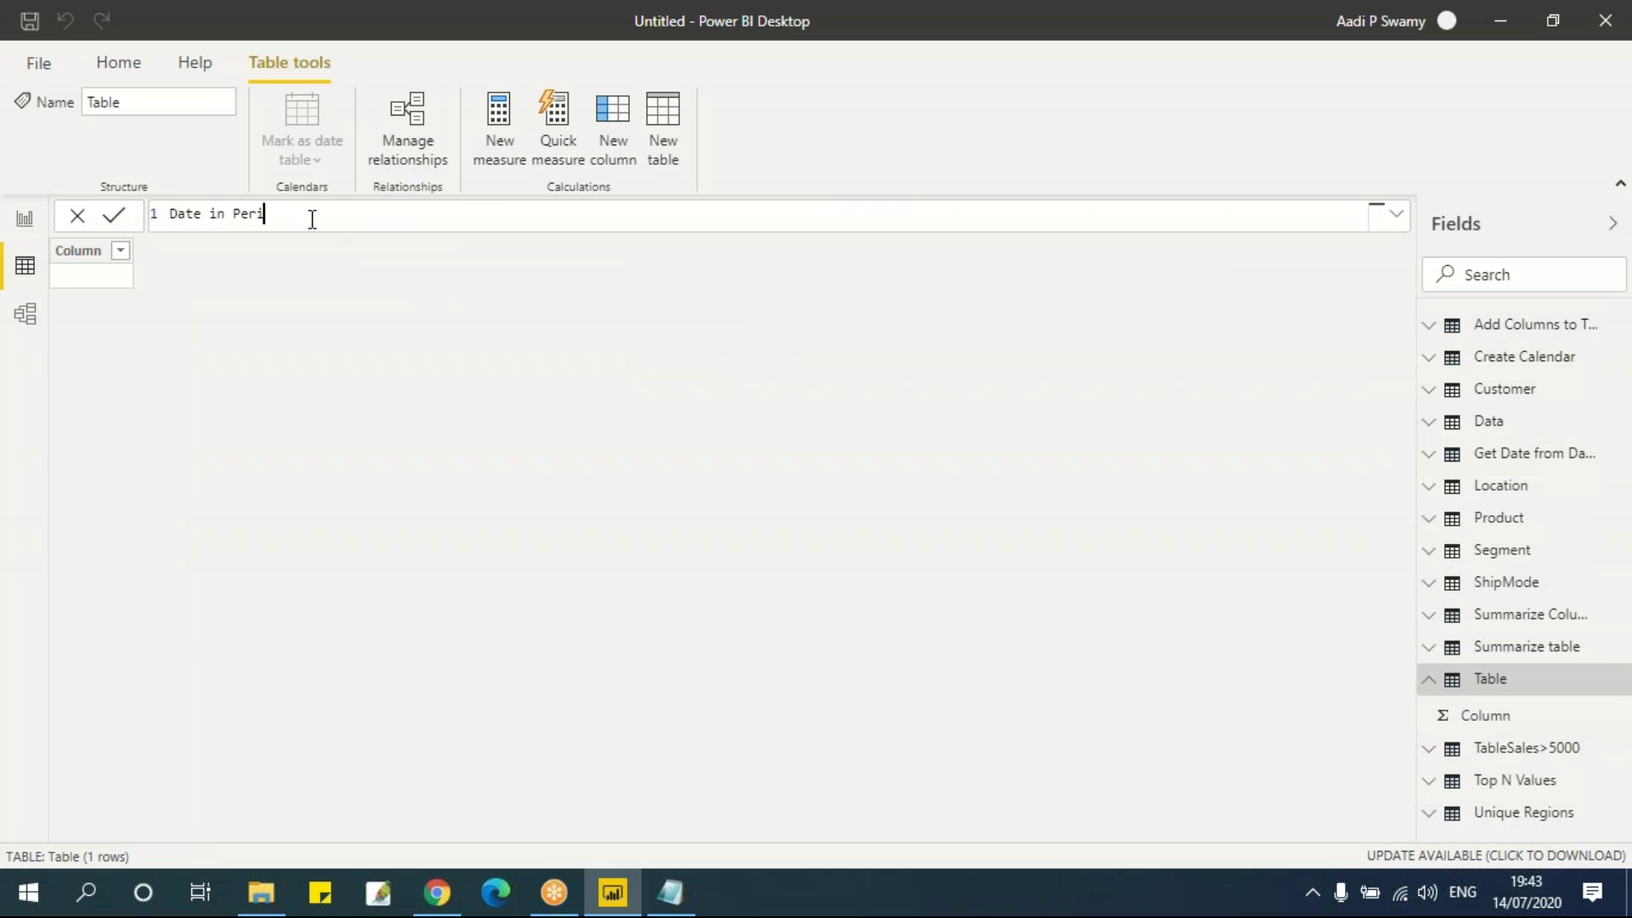
type("od = dat")
Step: Insert the DATESINPERIOD function as the expression of the Date in Period table
key("Down")
key("Down")
key("Down")
key("Down")
key("Tab")
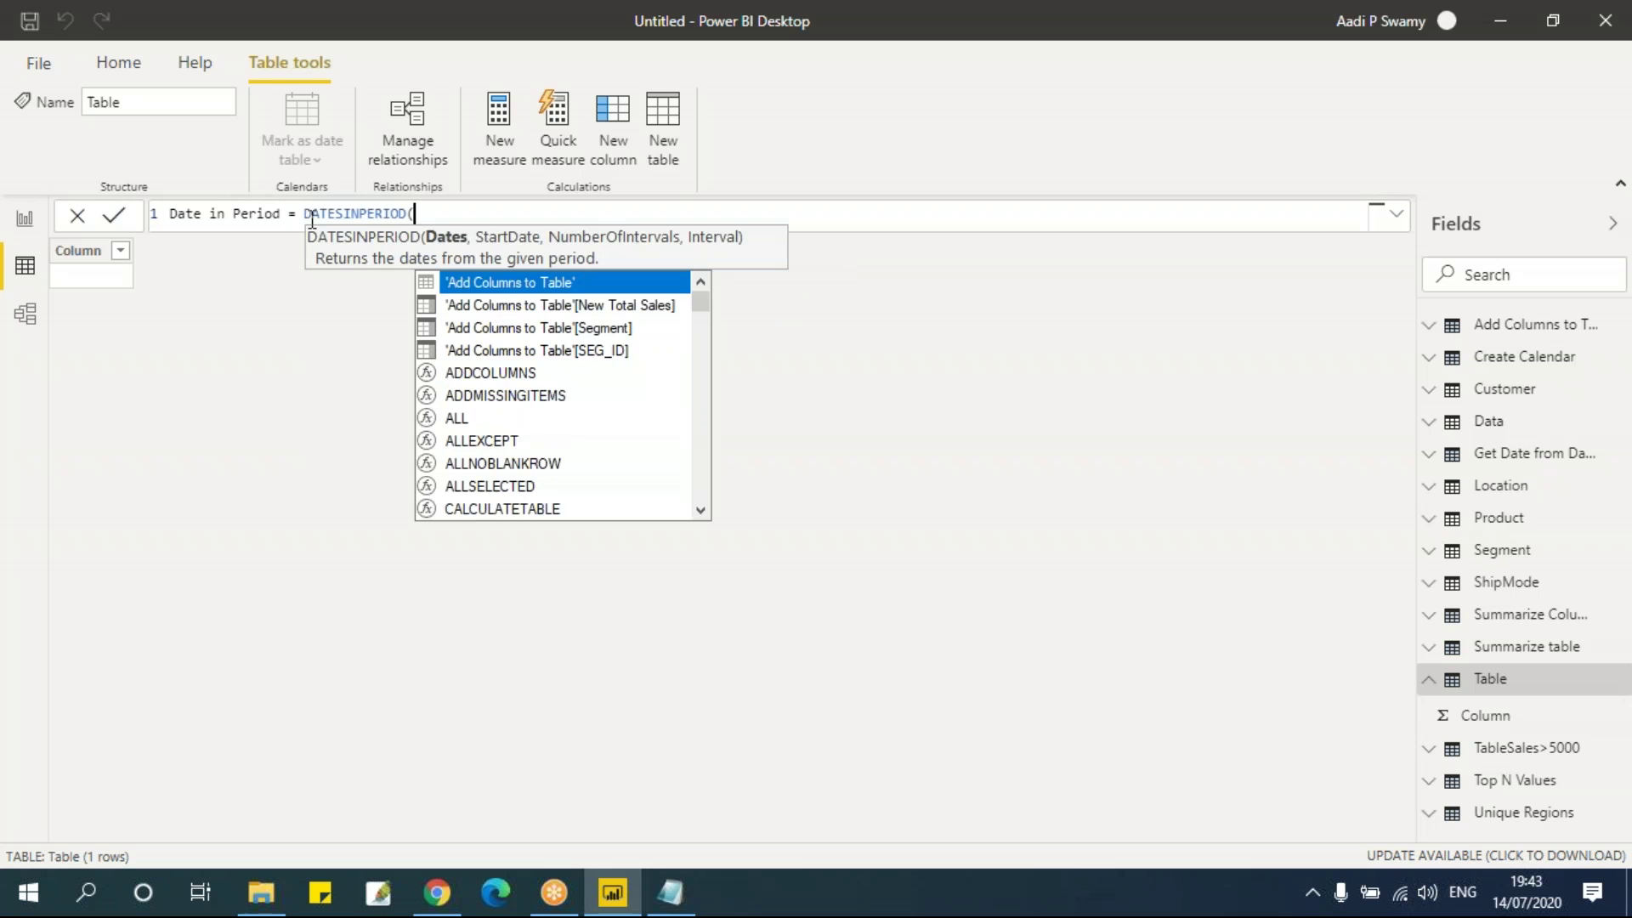
Step: Enter Data[Order Date] as the Dates argument and DATE(2017,1,1) as the StartDate of DATESINPERIOD
type("orde")
key("Tab")
type(",")
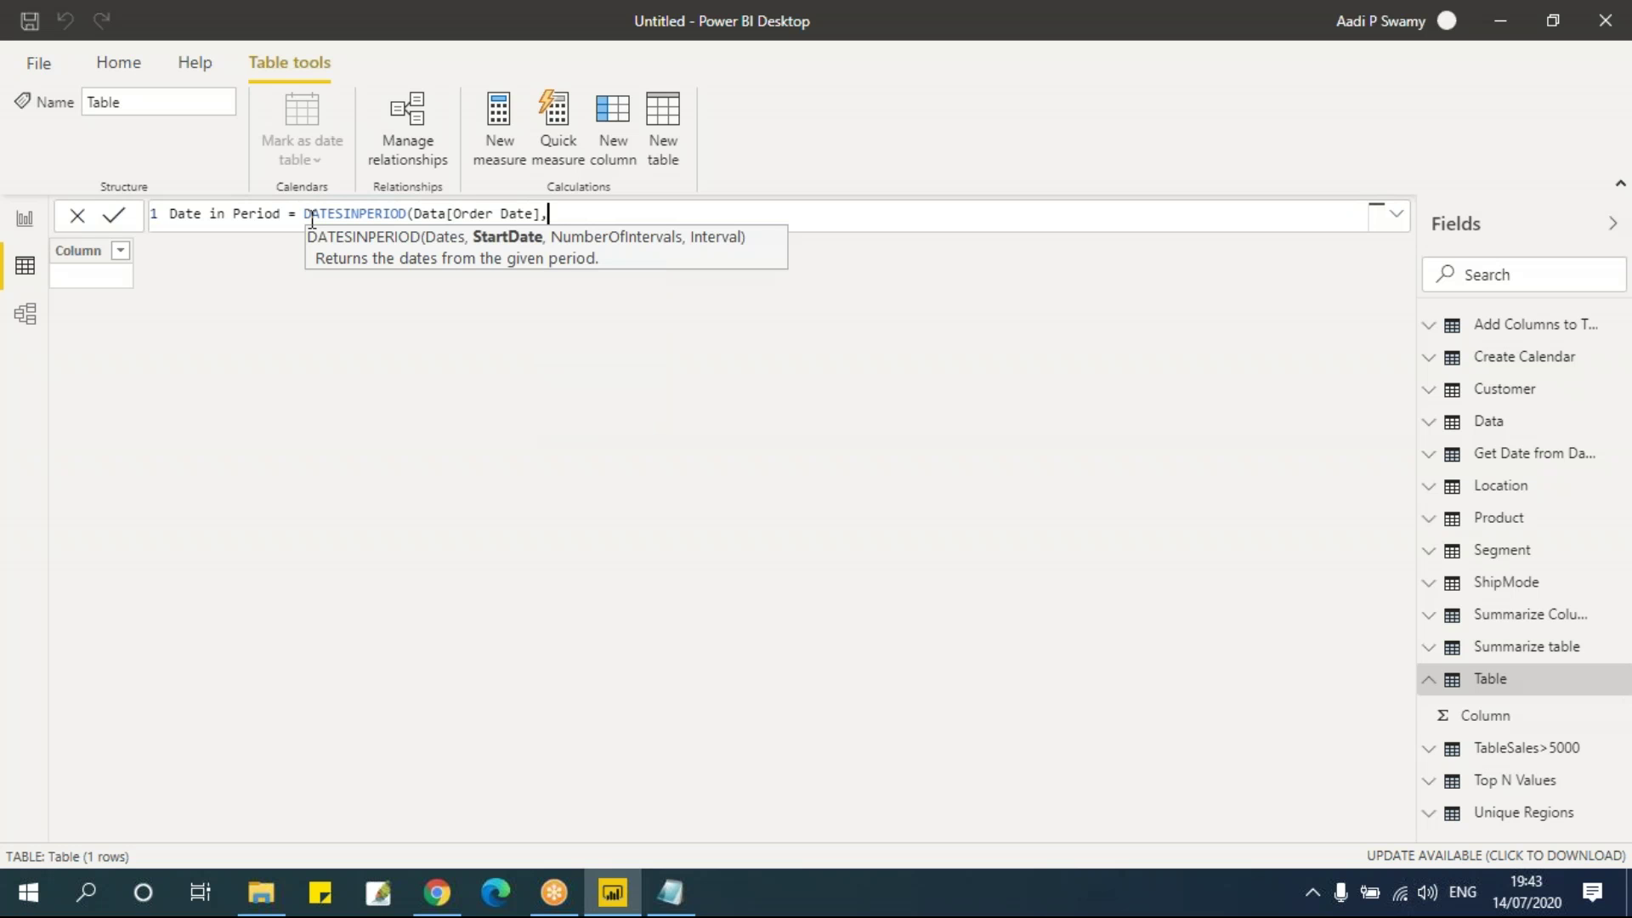
type("date")
key("Tab")
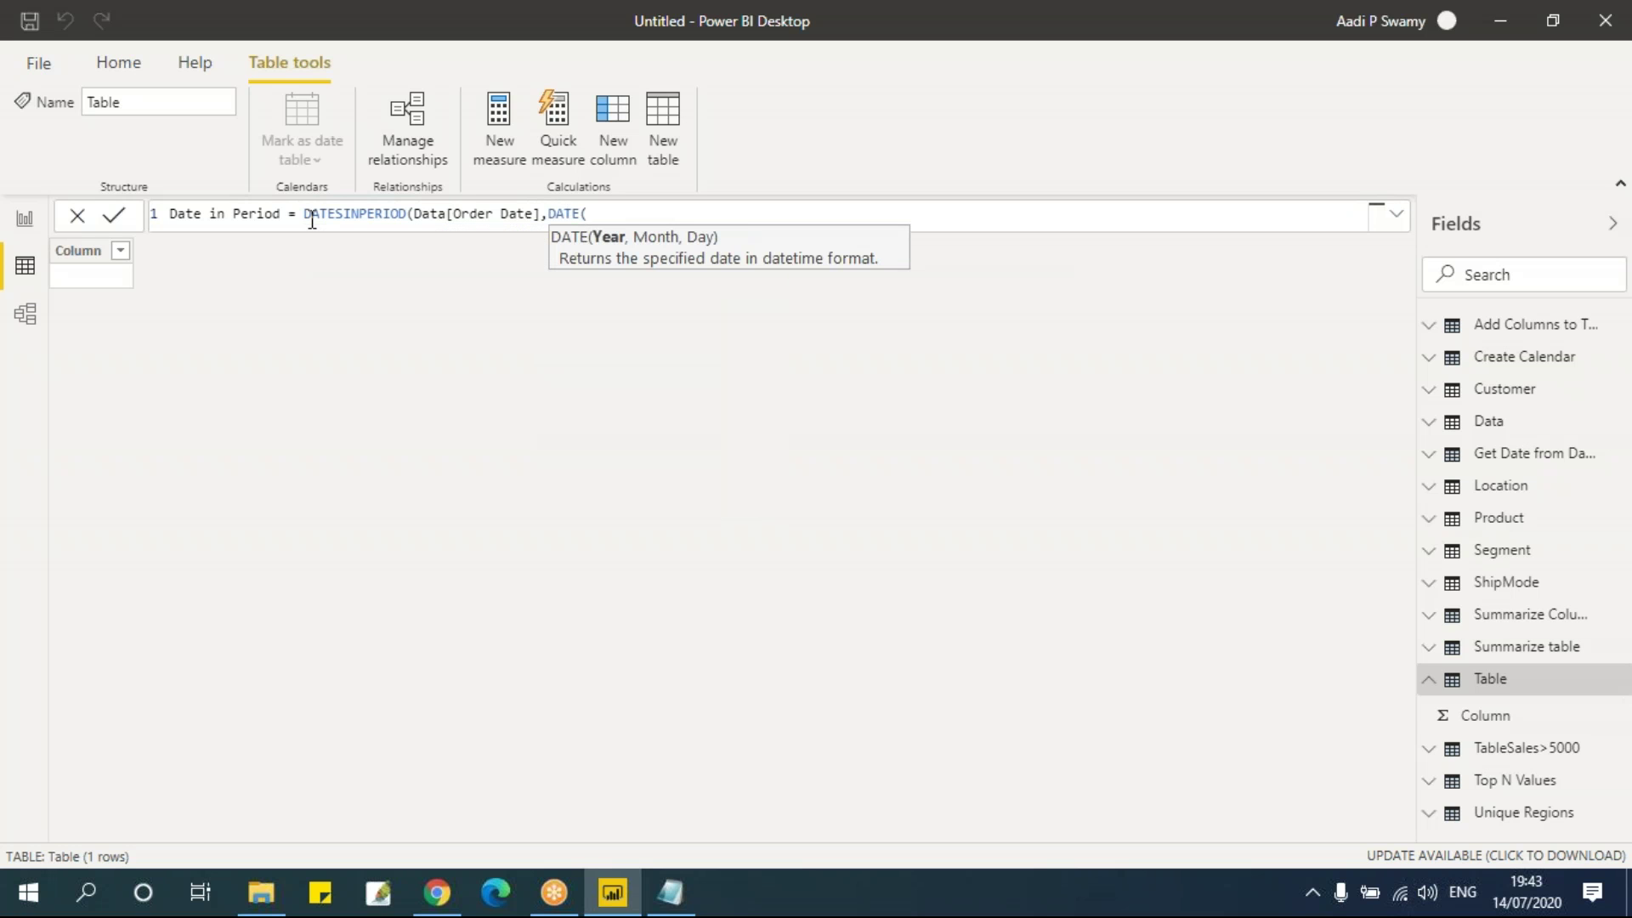
type("2017,")
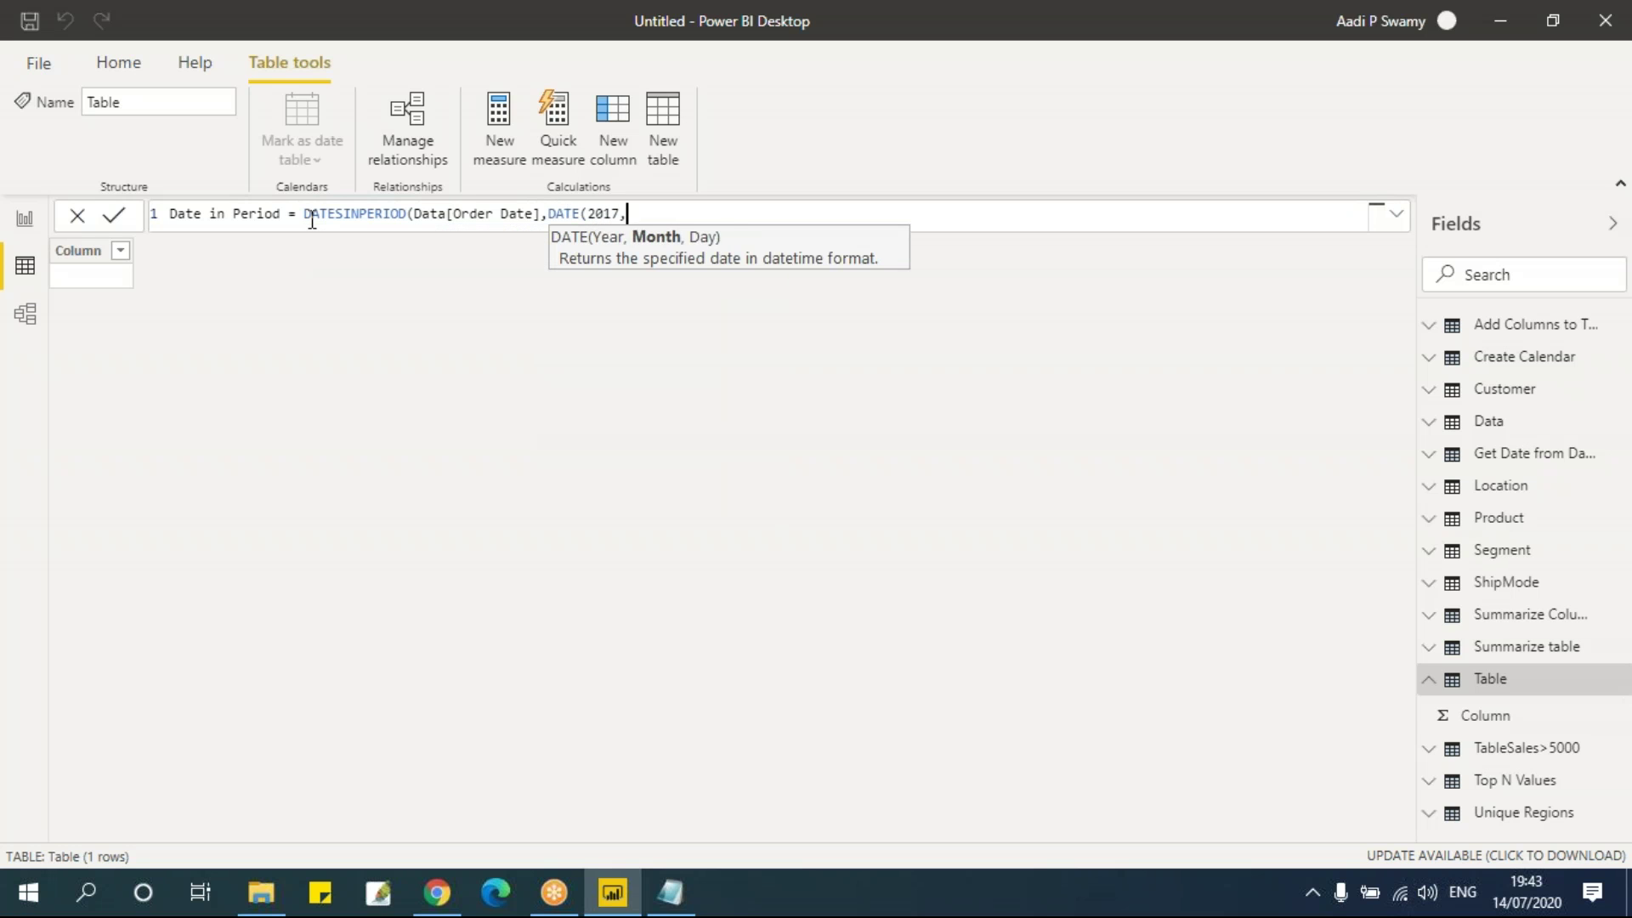
type("1,1),")
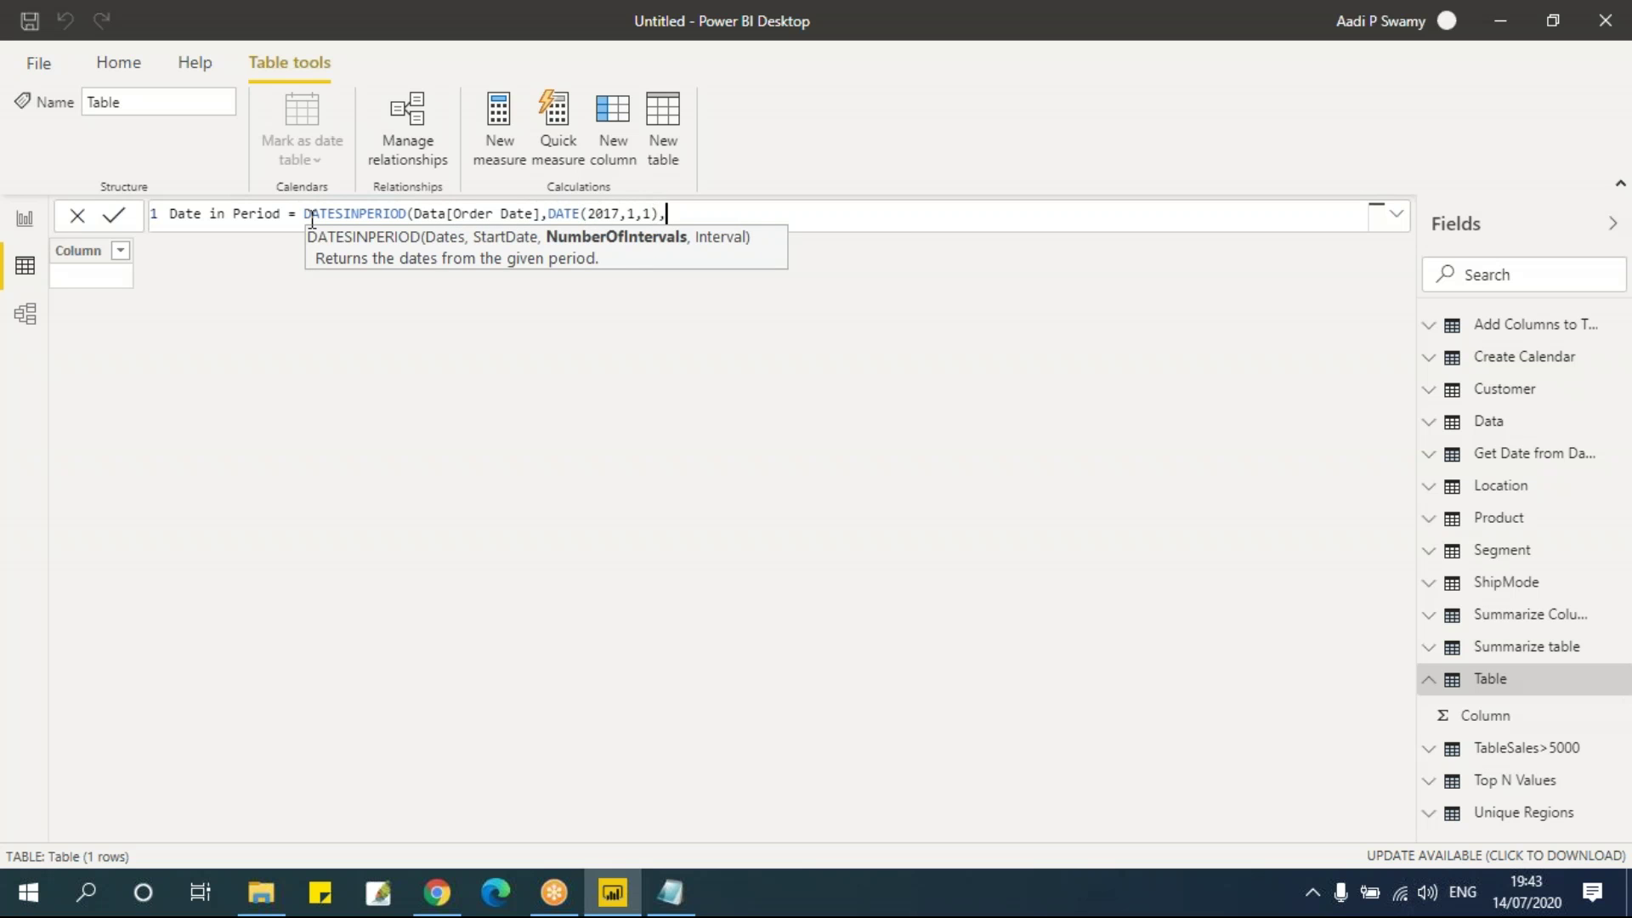
Step: Complete the DATESINPERIOD formula with 5 intervals of type MONTH, commit it and open the Date in Period table
type("5,")
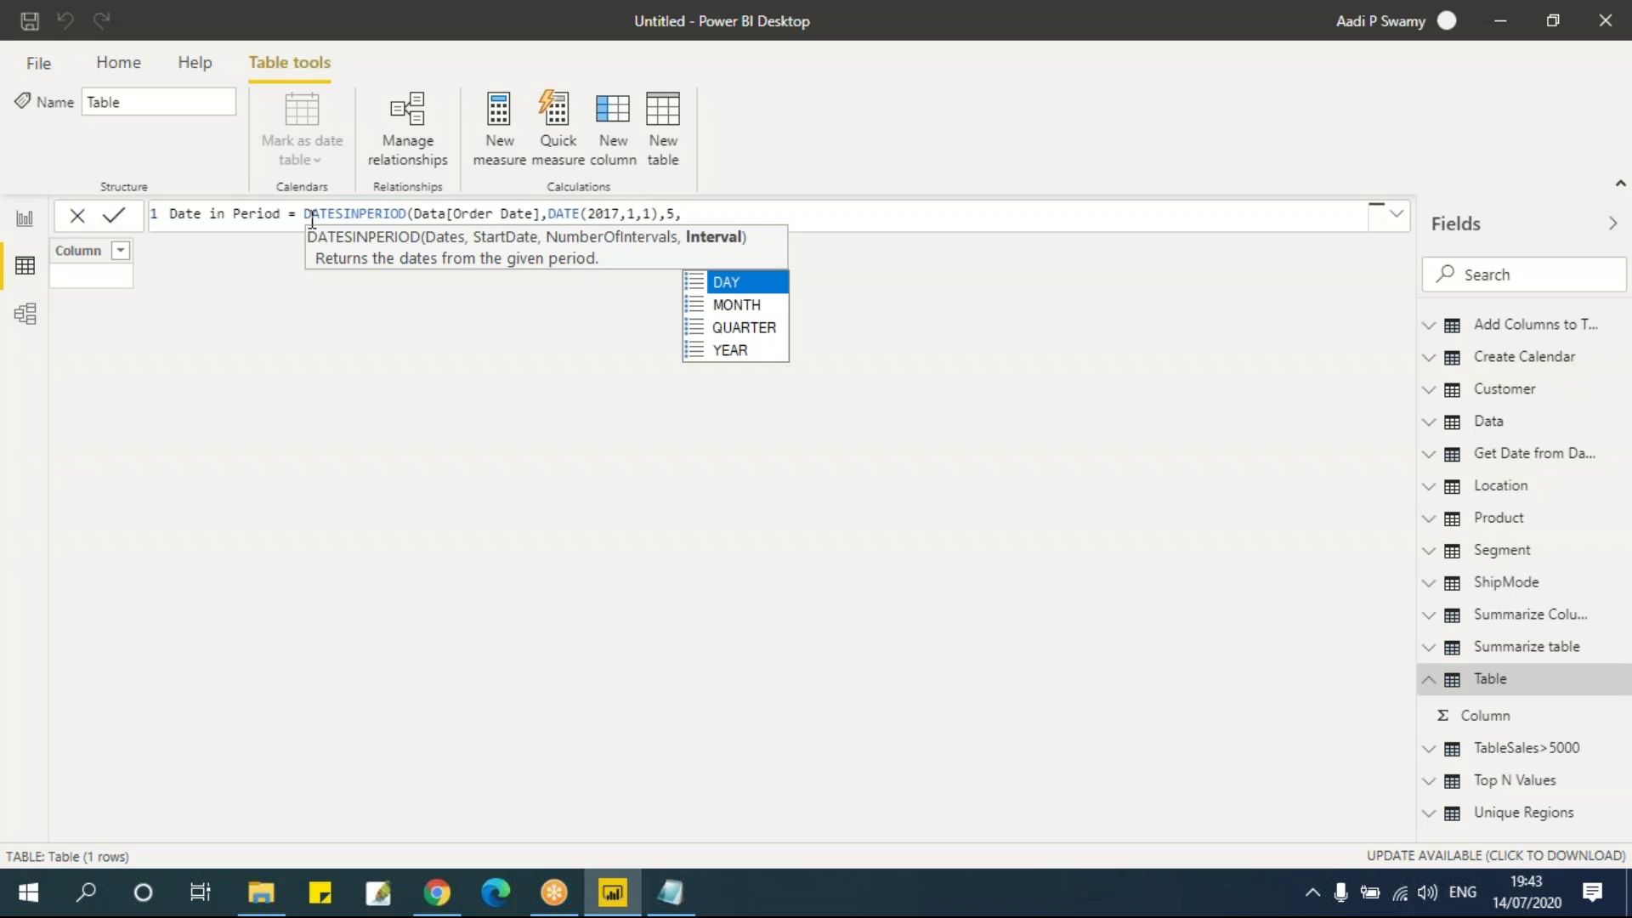
key("Down")
key("Down")
key("Down")
key("Up")
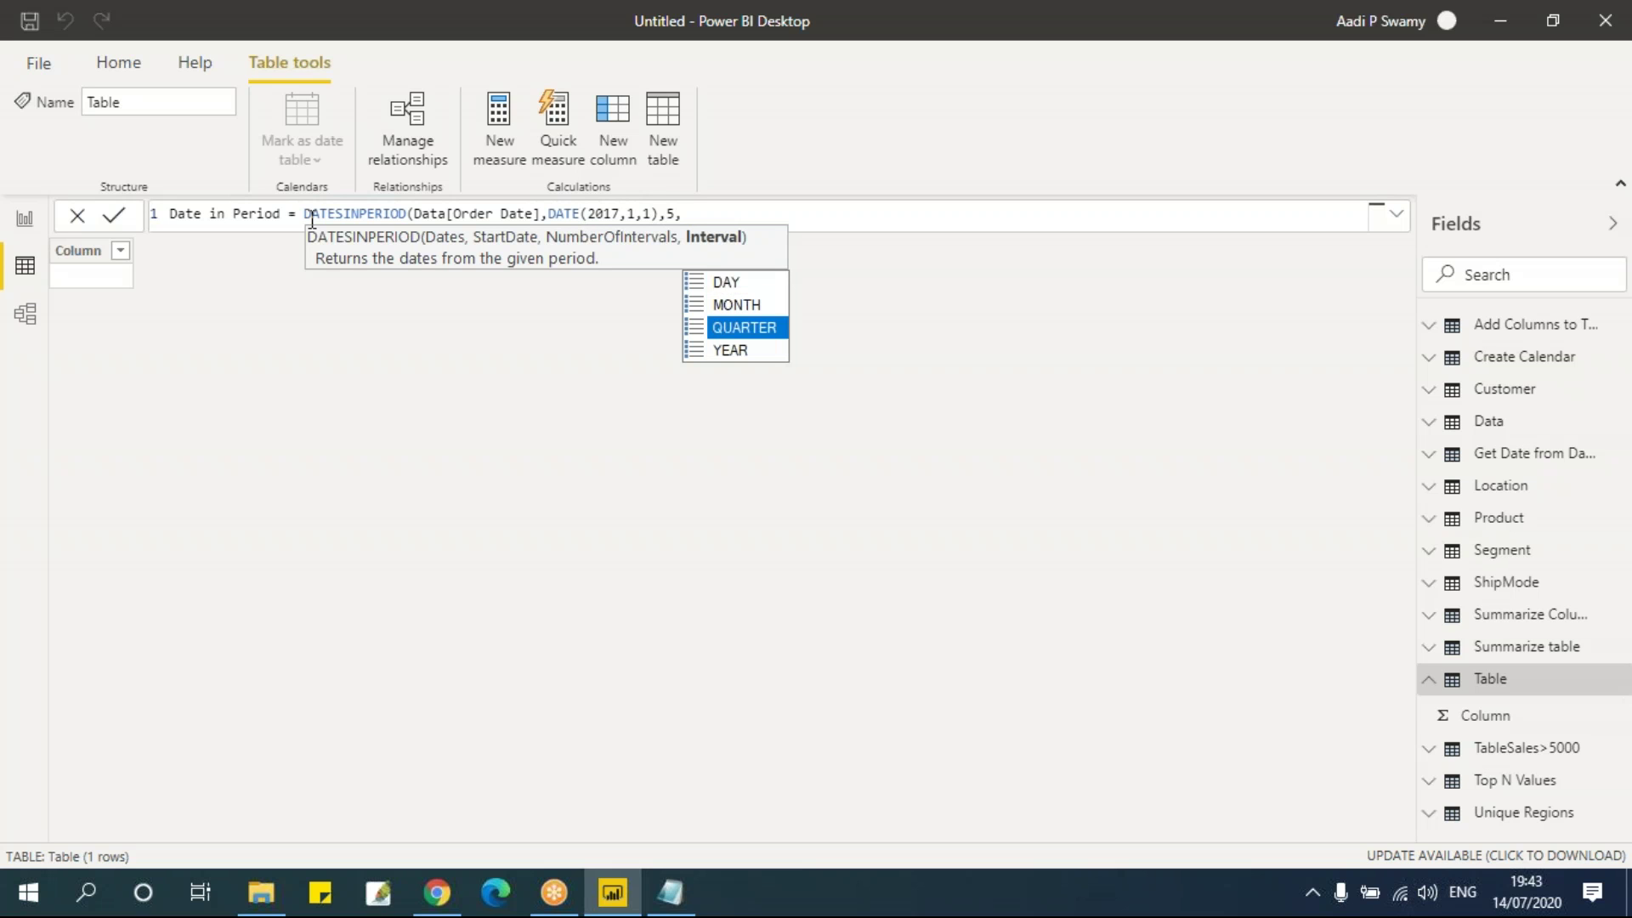
key("Up")
key("Up")
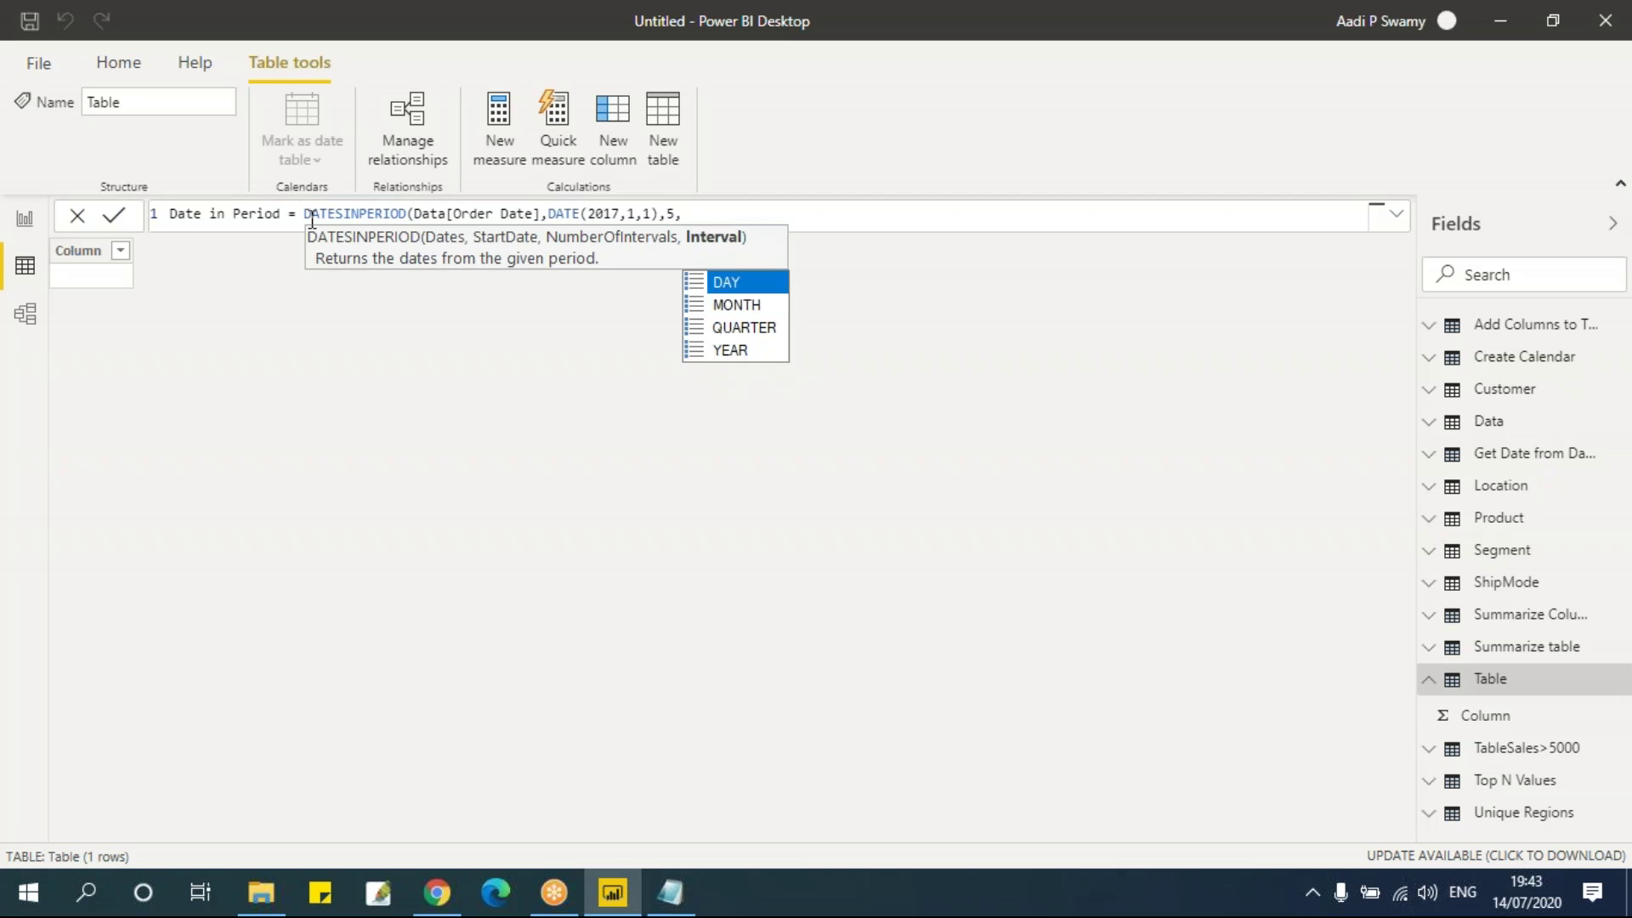
key("Down")
key("Down")
key("Down")
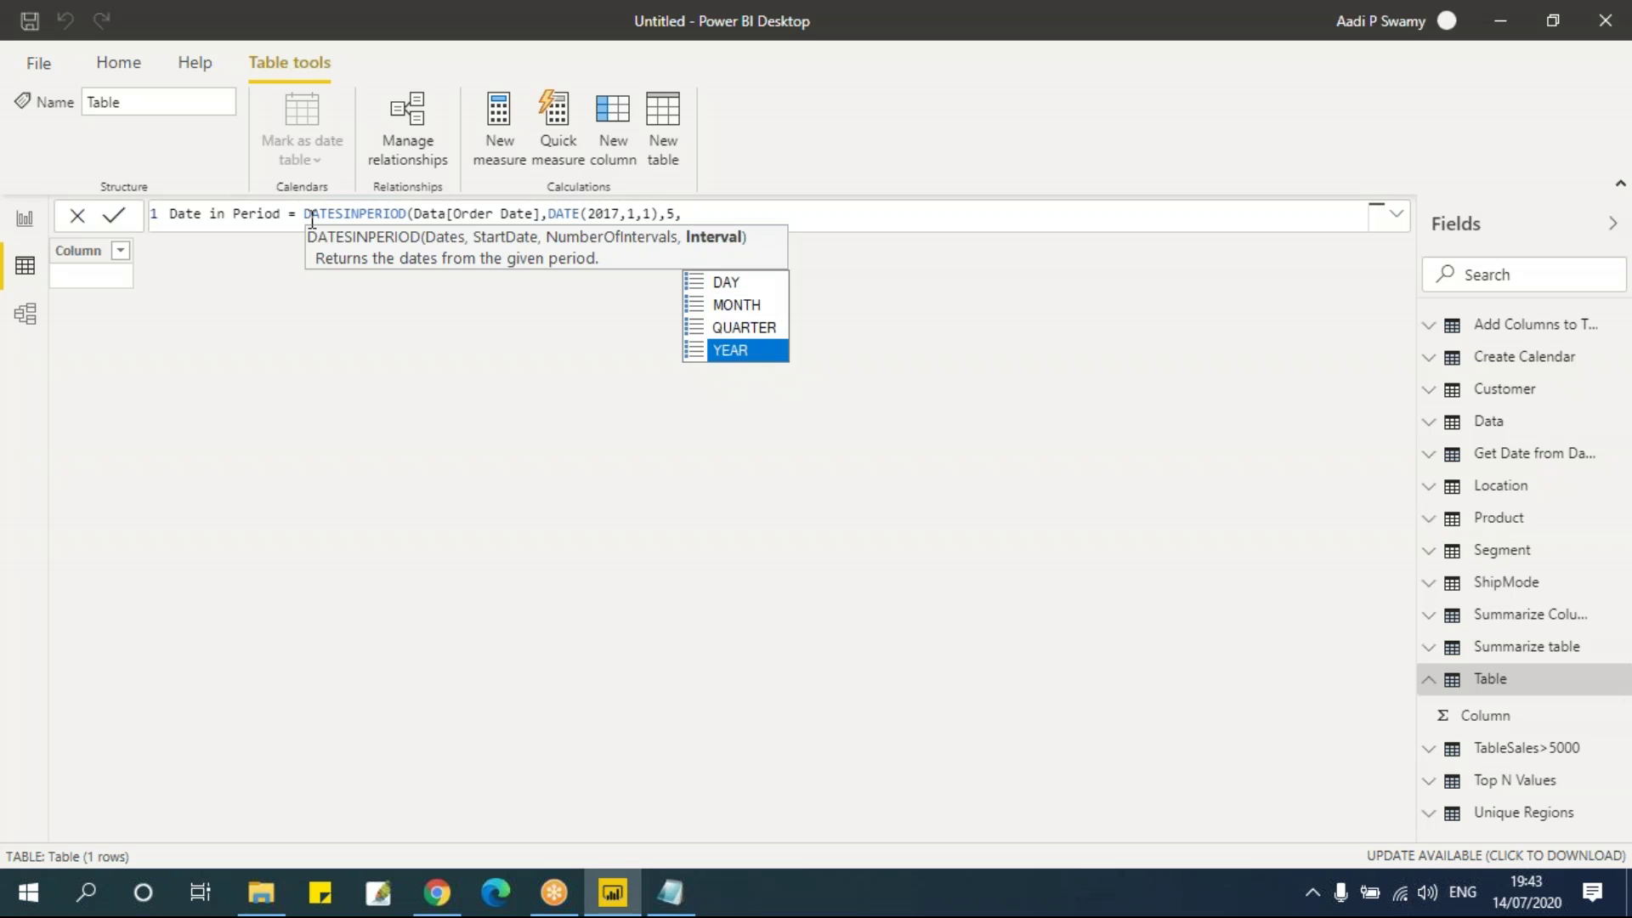
key("Up")
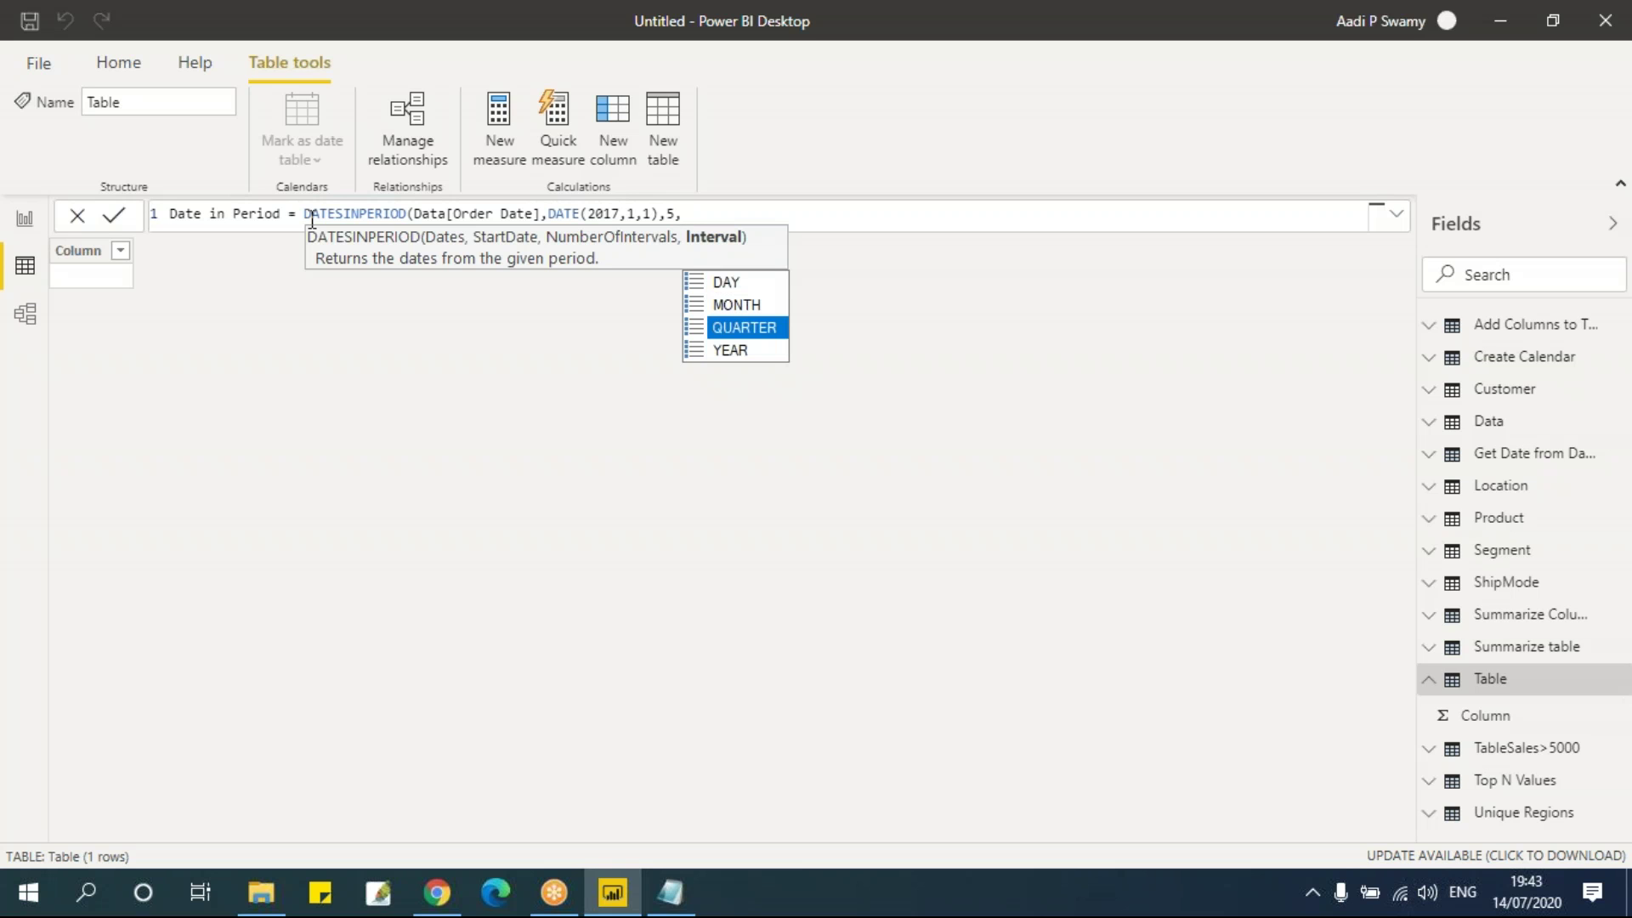
key("Up")
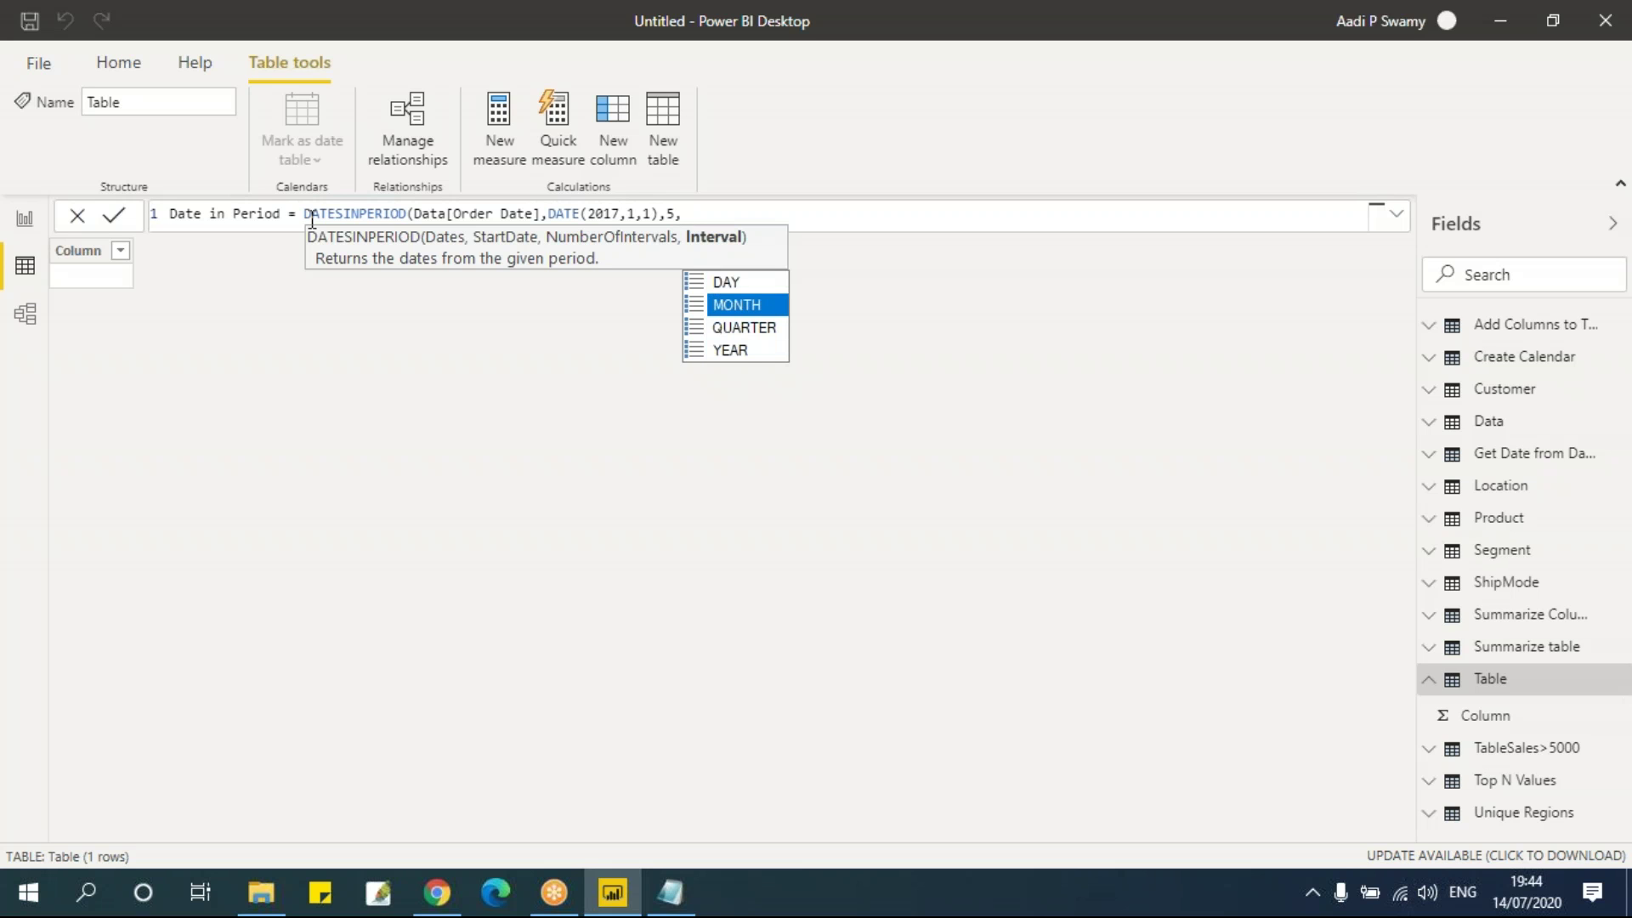
key("Tab")
type(")")
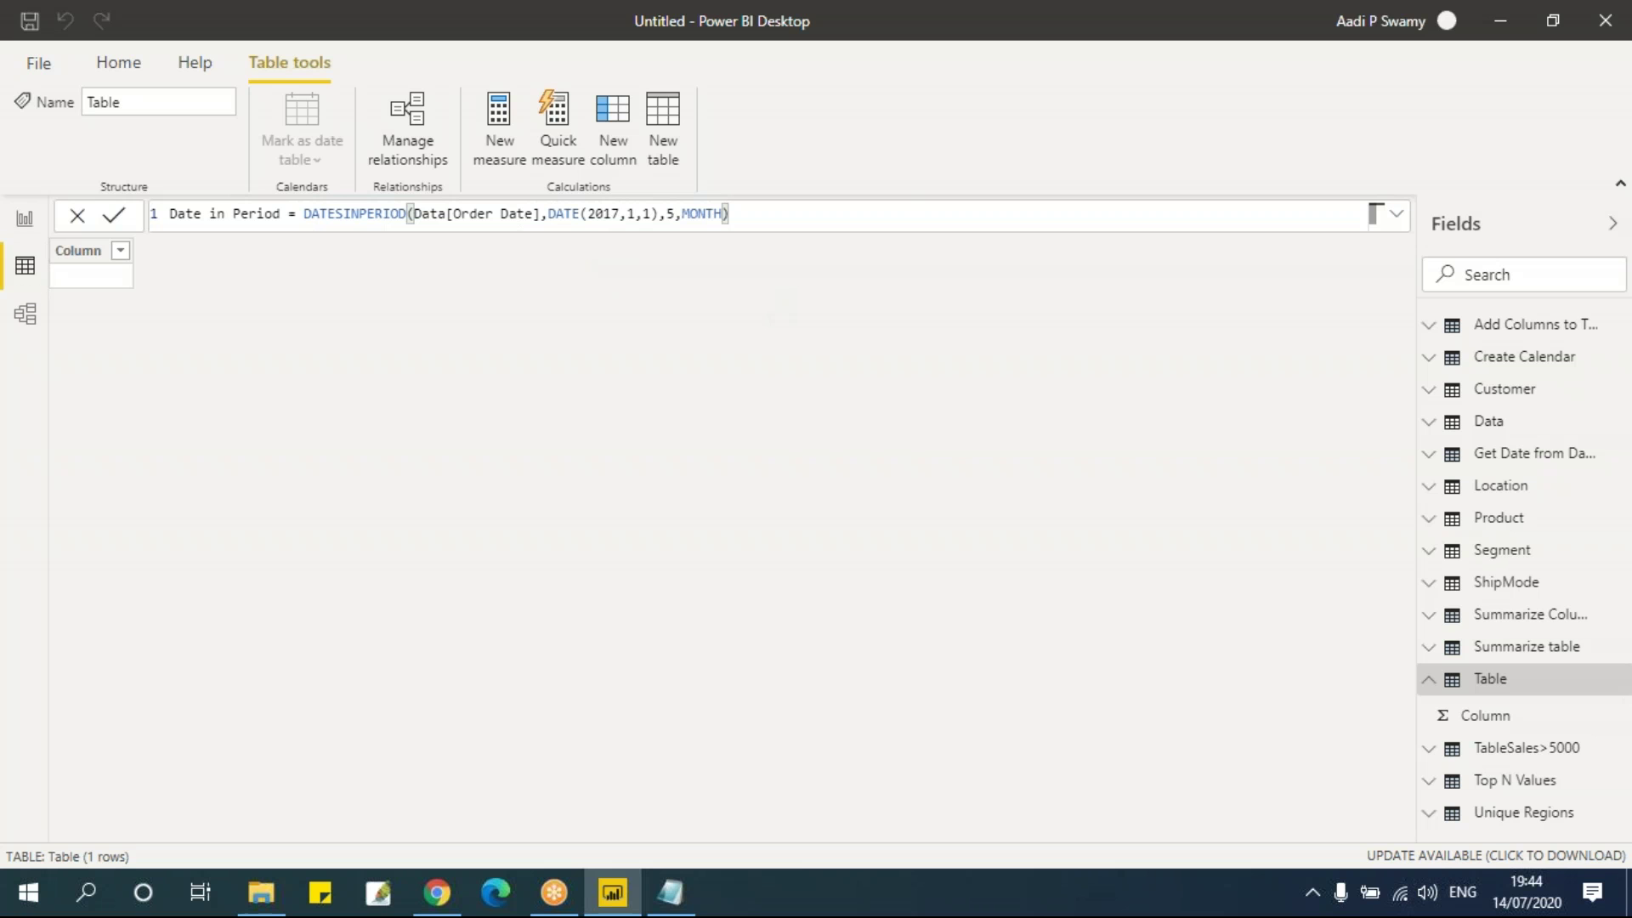
key("Return")
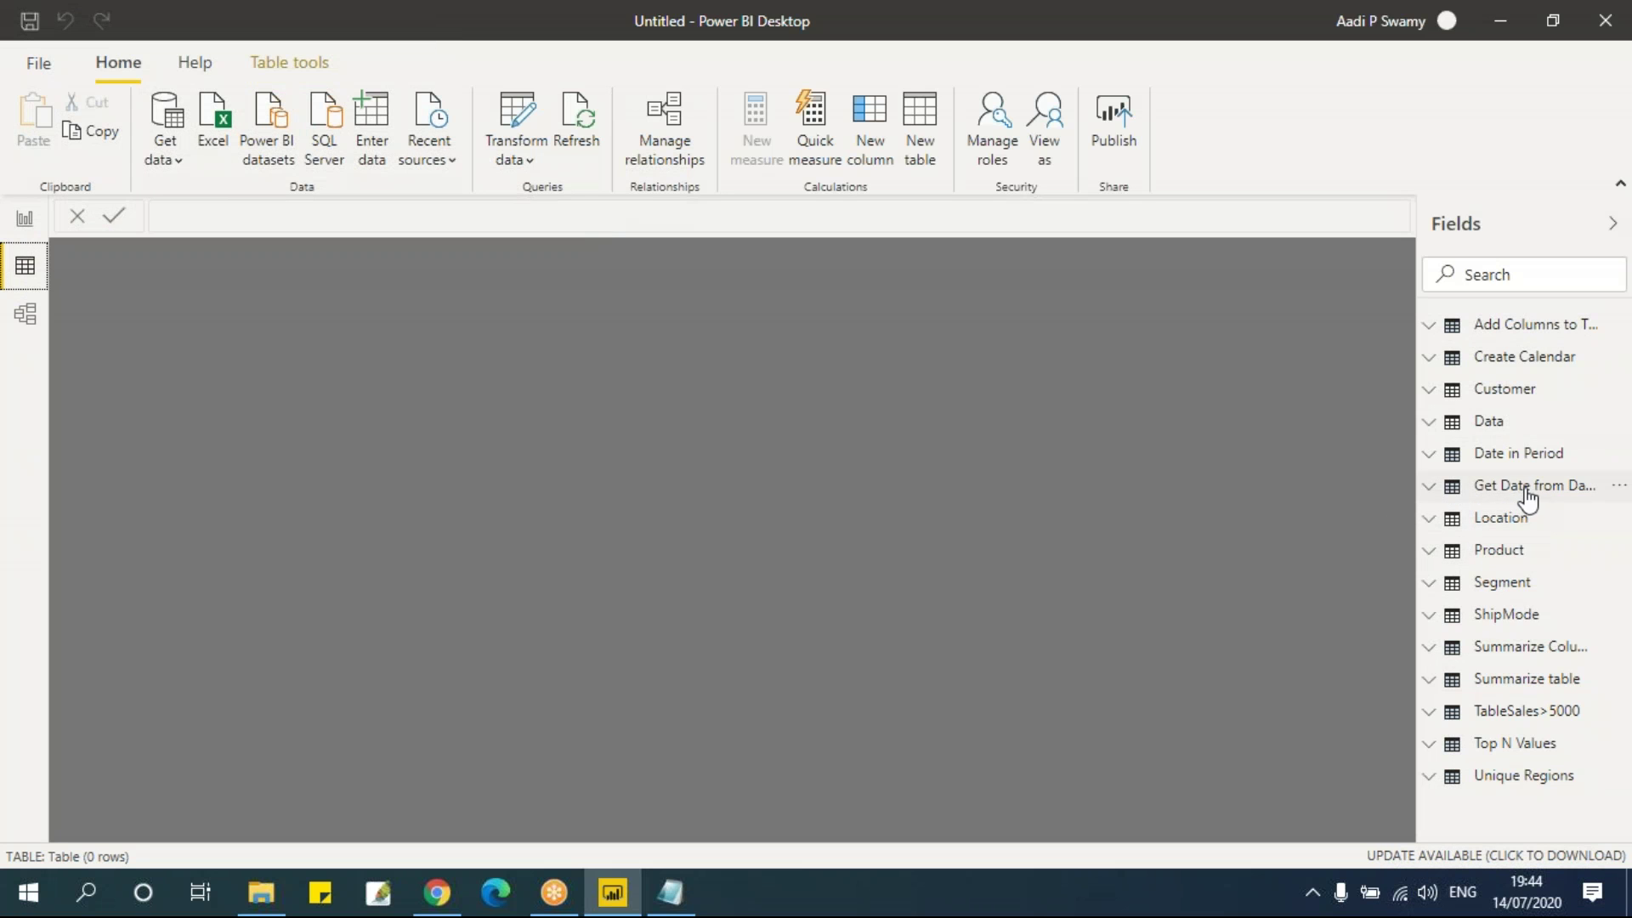
left_click(1520, 456)
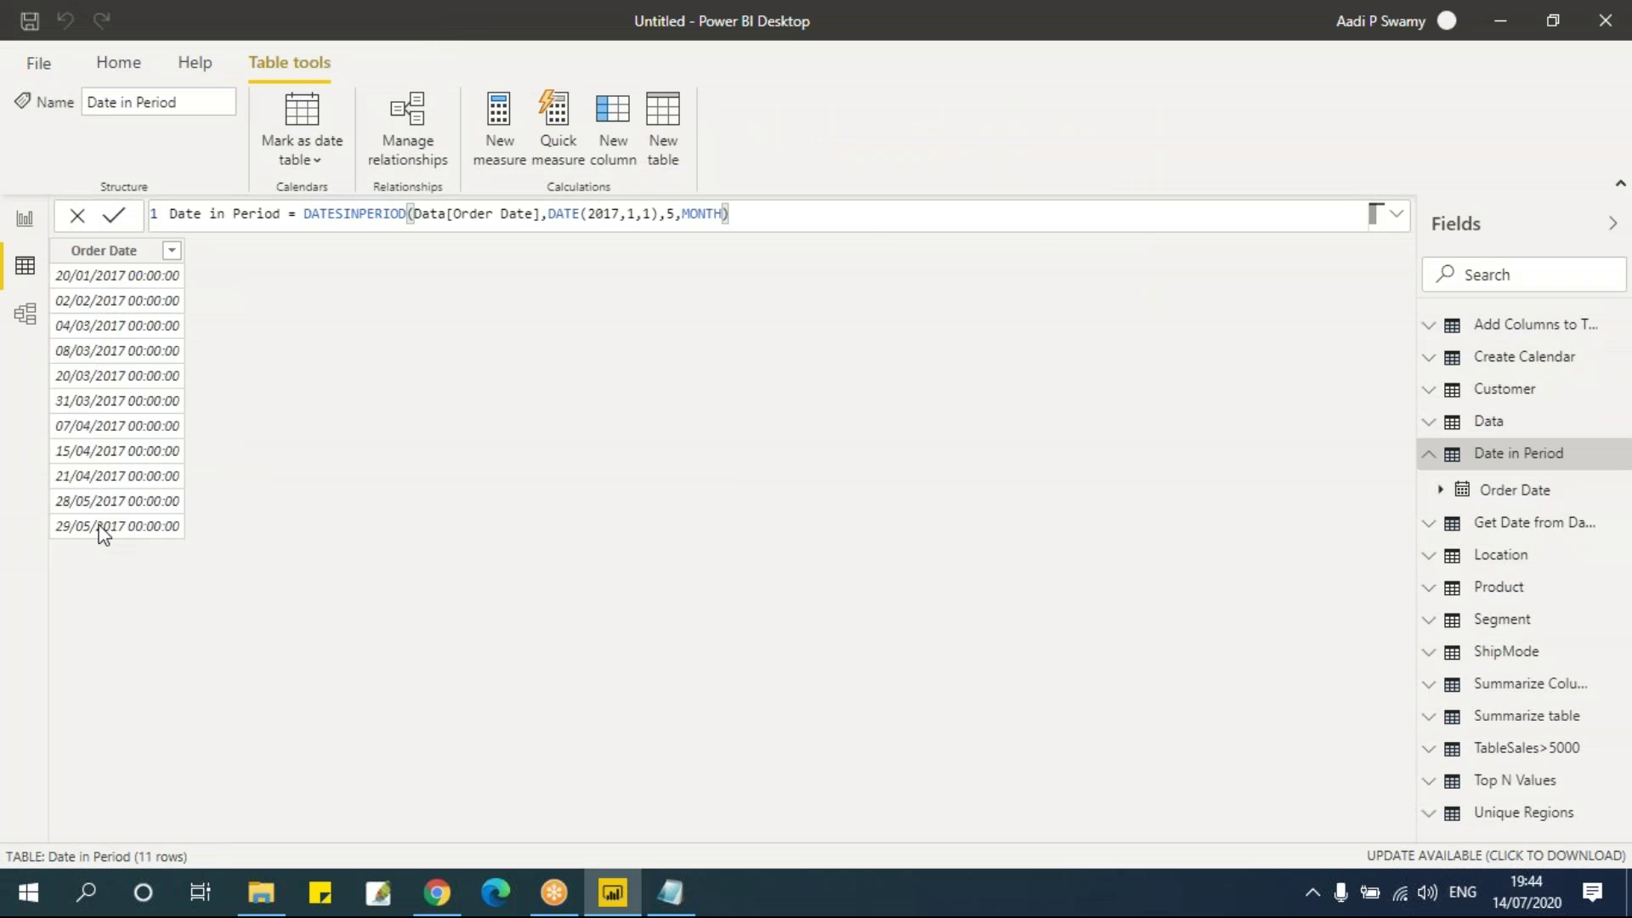
Step: Change the number of intervals in the Date in Period formula to 6 and commit it
left_click(667, 215)
key("Delete")
type("6")
key("Return")
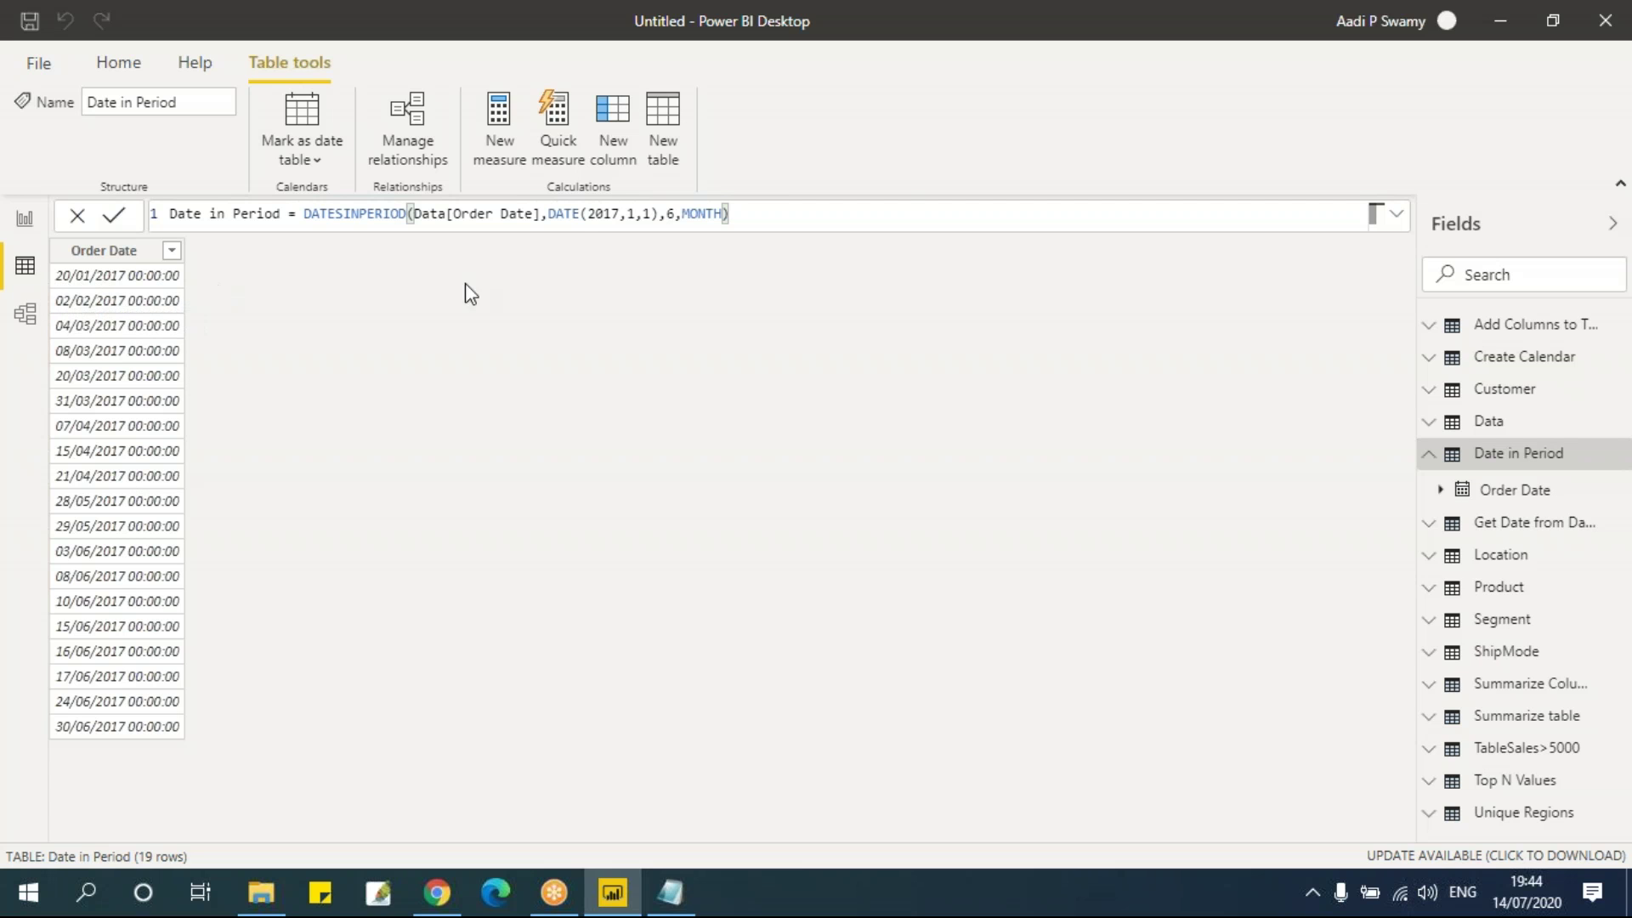
Step: Switch to the DAX Functions notes in Notepad and review the formulas from DATESMTD through ENDOFYEAR
double_click(611, 219)
left_click(613, 222)
key("alt+Tab")
left_click(491, 504)
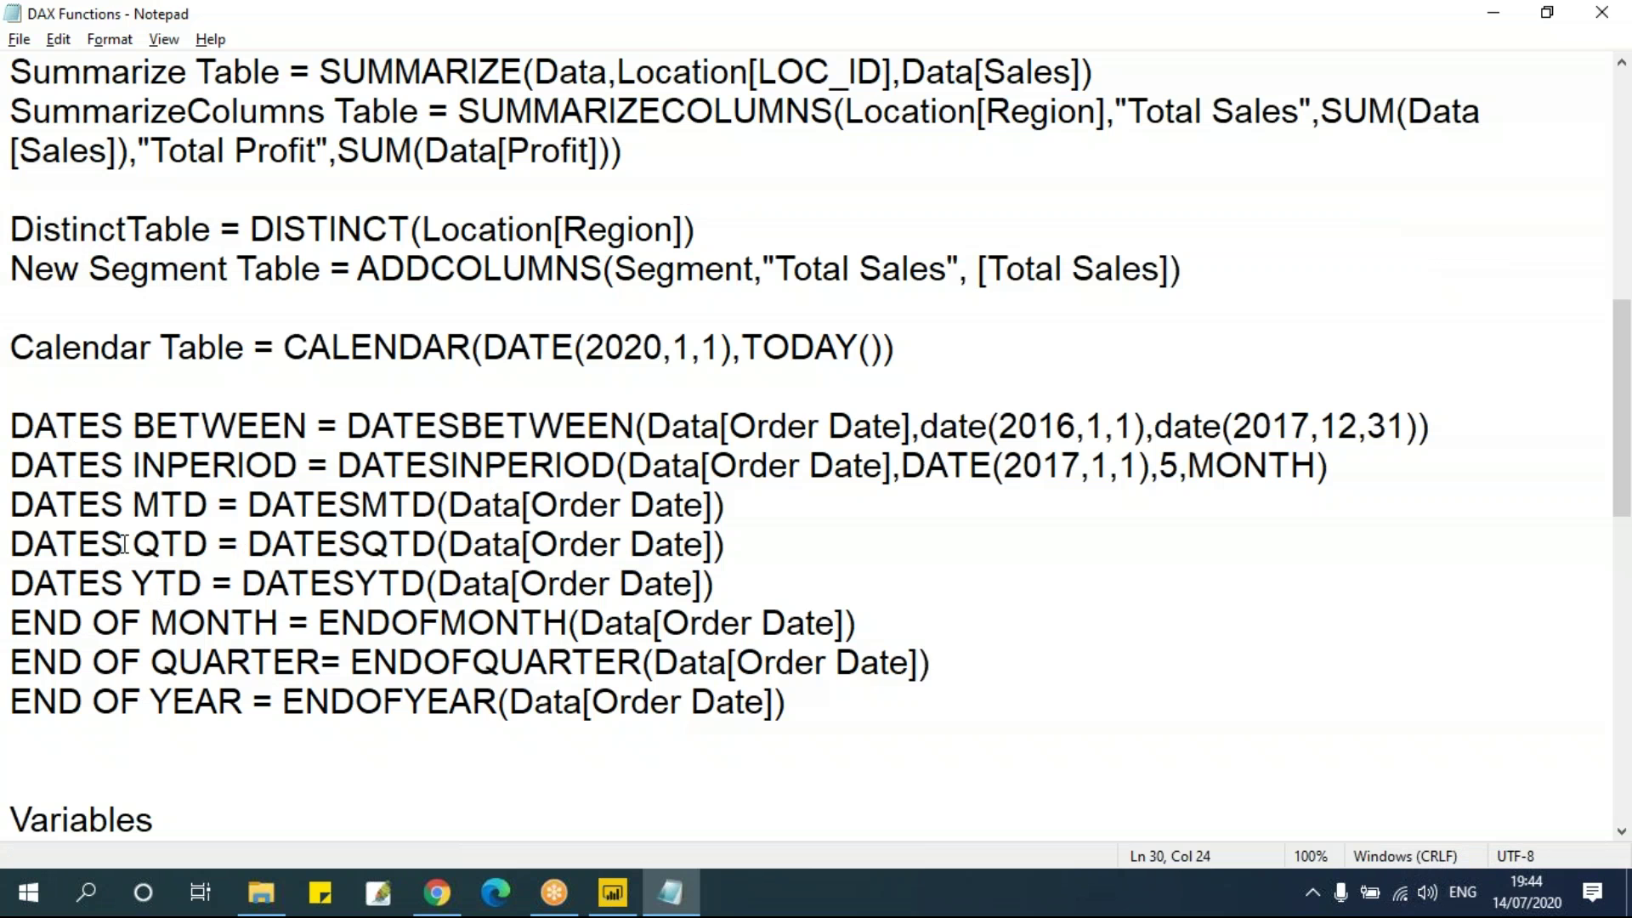
left_click_drag(11, 505, 763, 515)
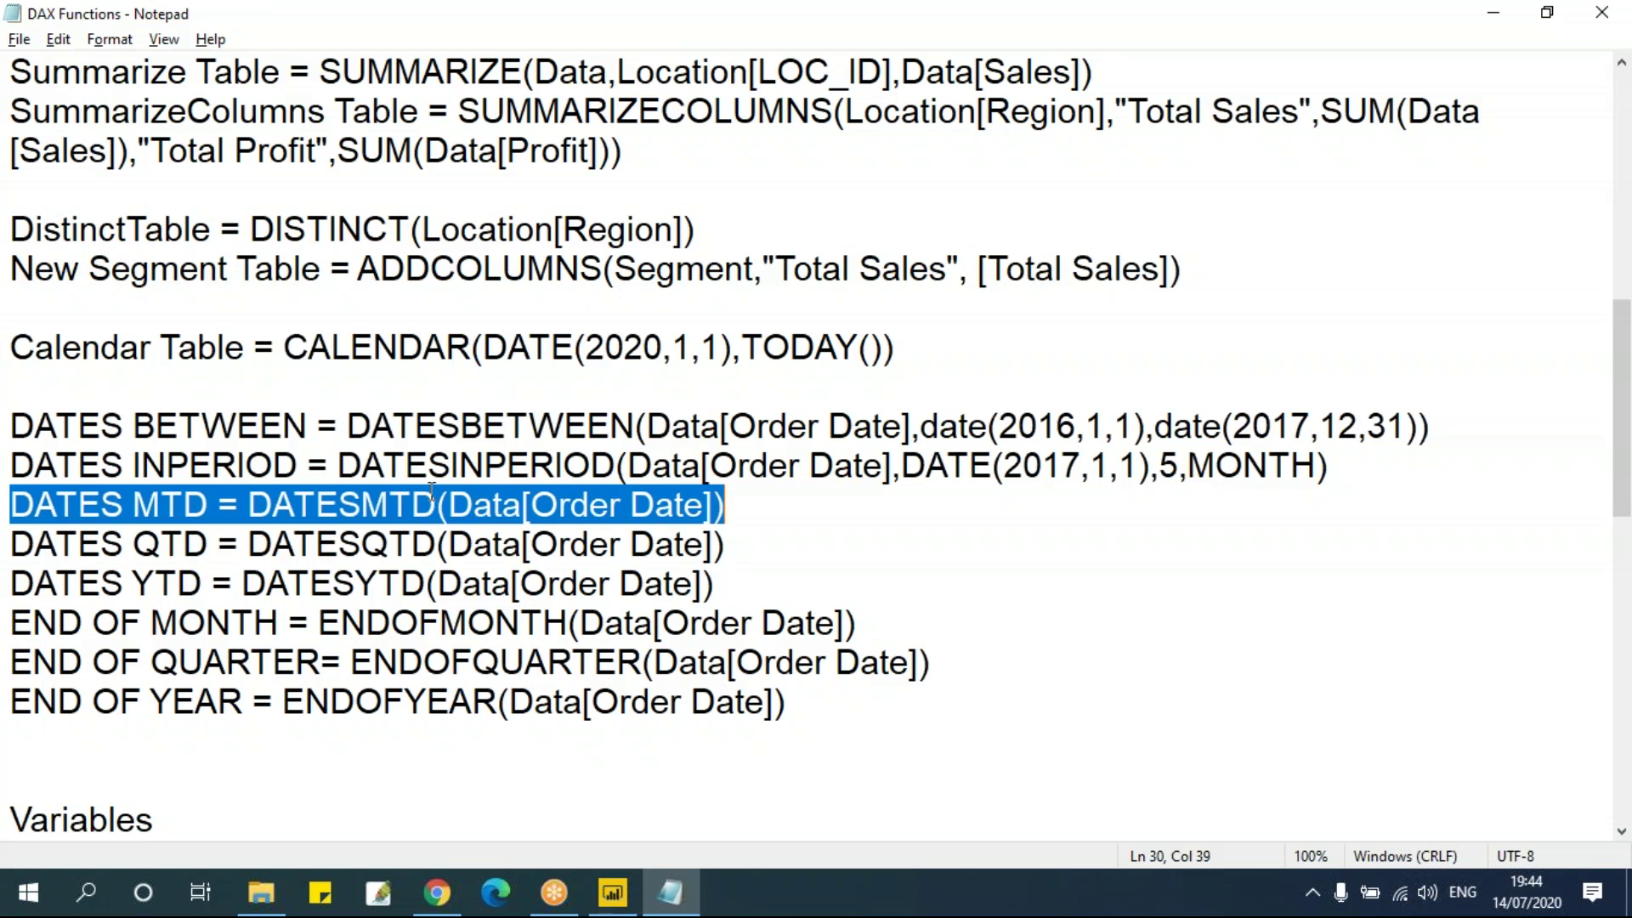
left_click(467, 611)
left_click(829, 425)
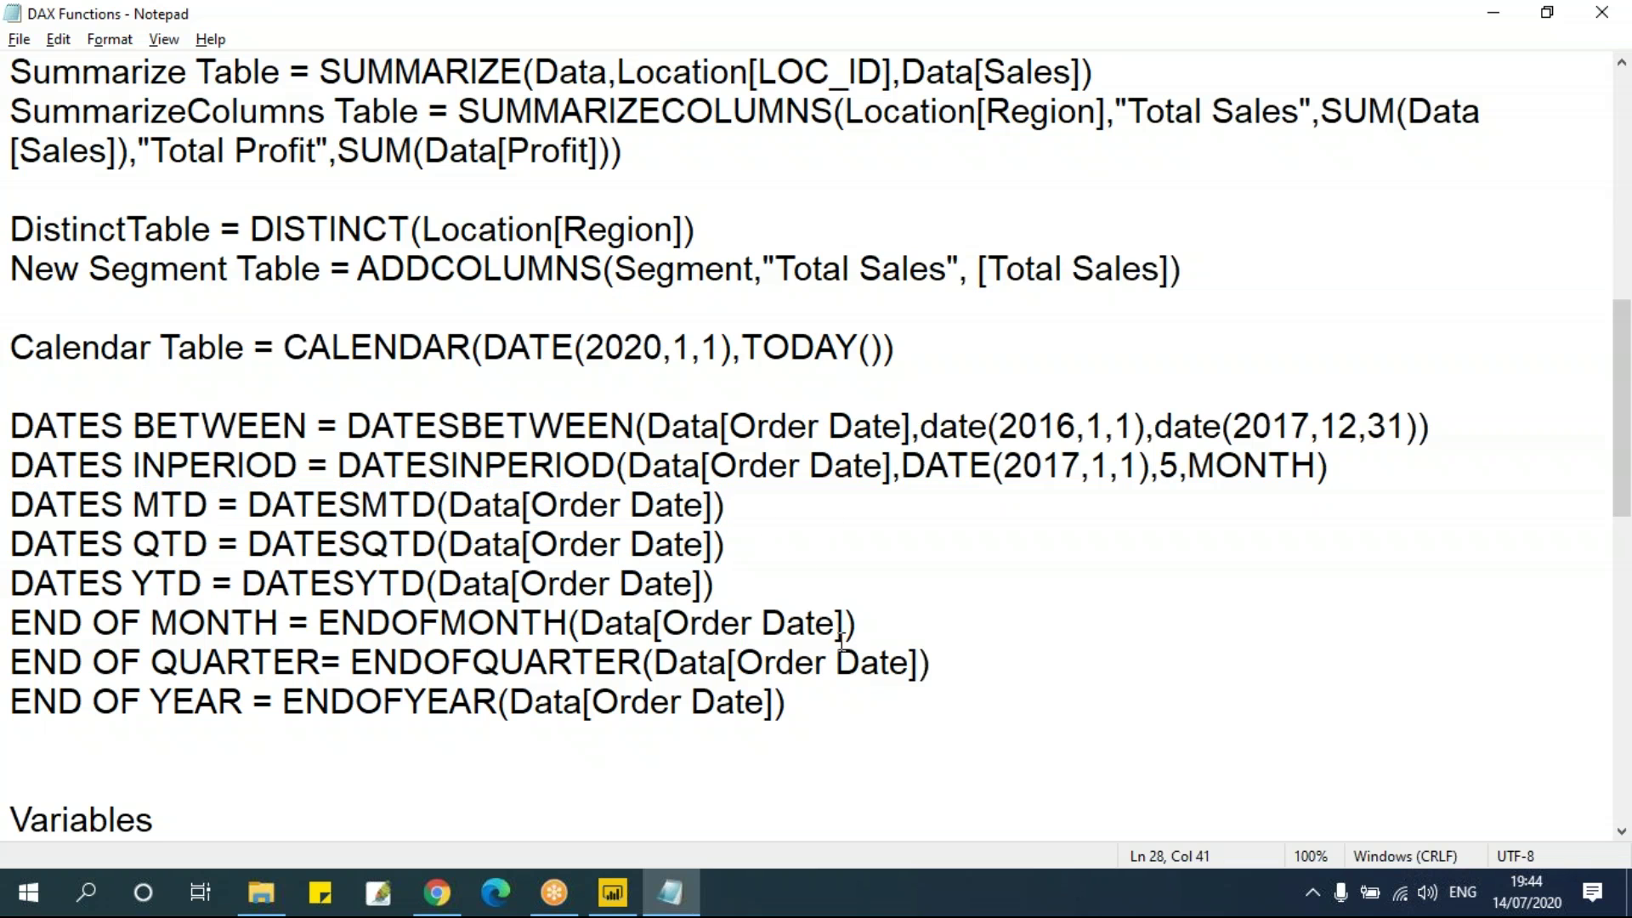
left_click_drag(842, 705, 10, 508)
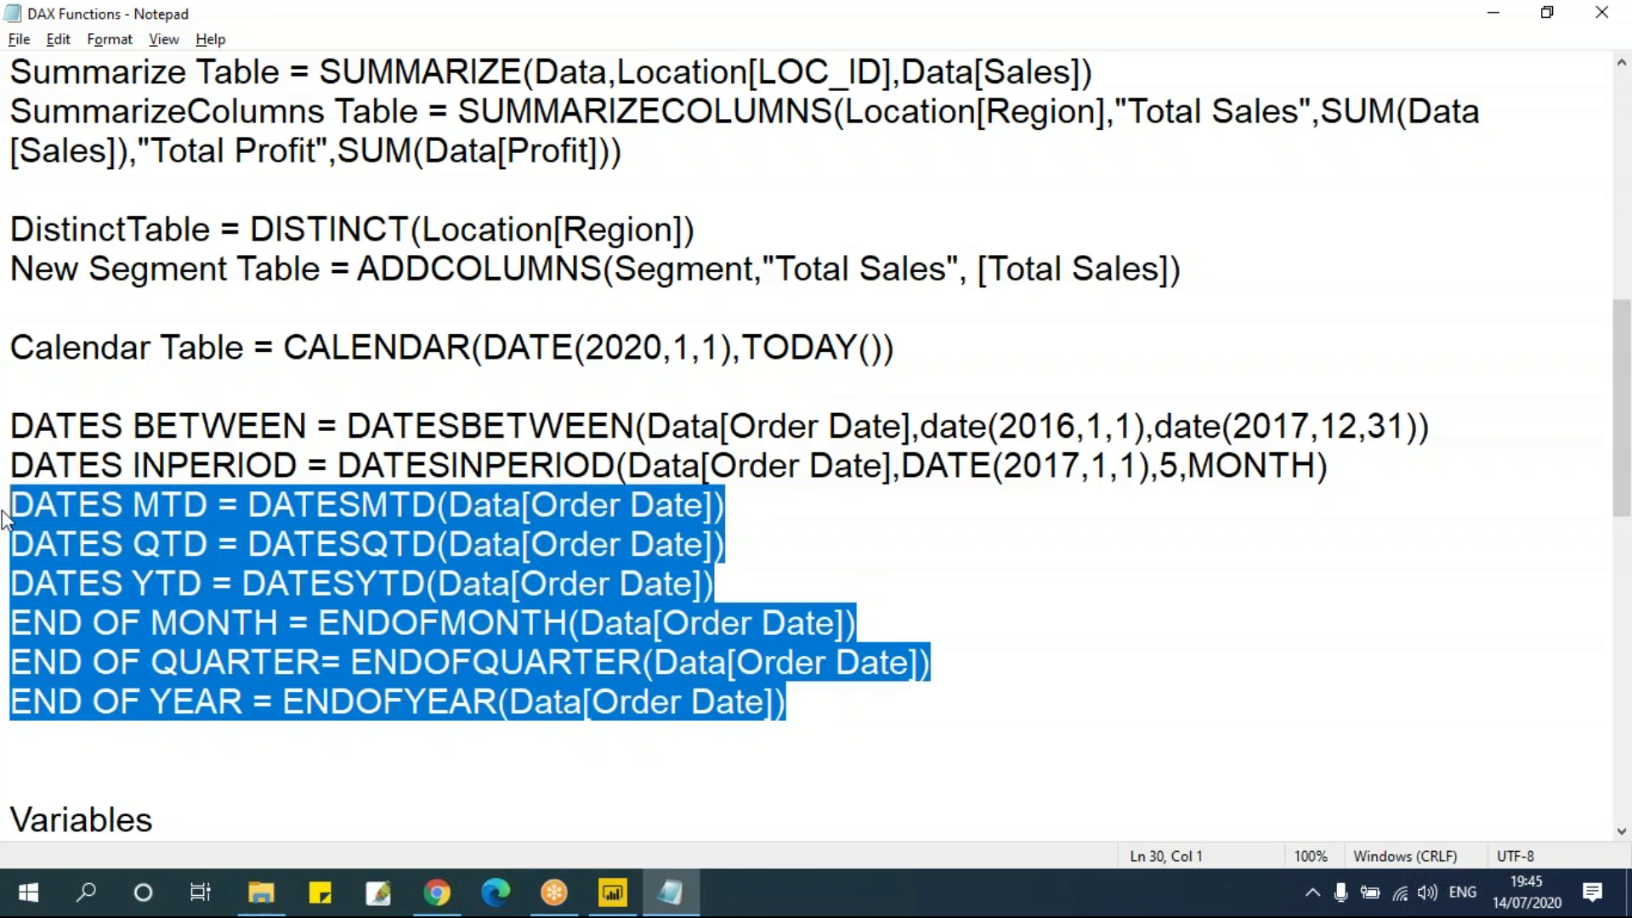
left_click(323, 425)
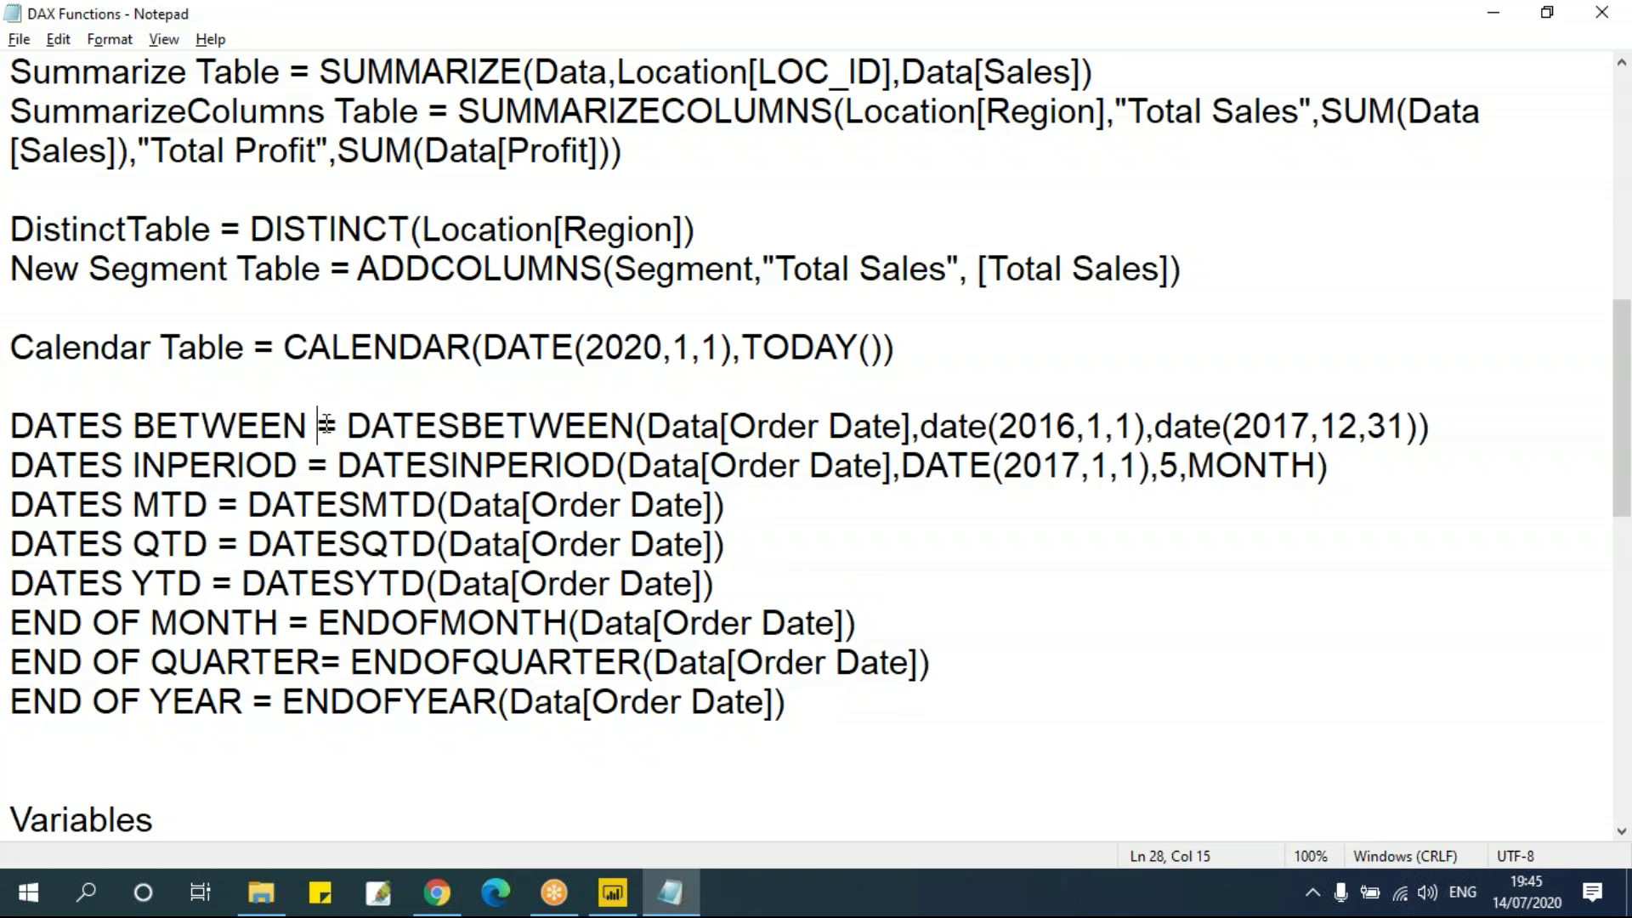
Step: Switch back to Power BI Desktop and open the Data table's rows
key("alt+Tab")
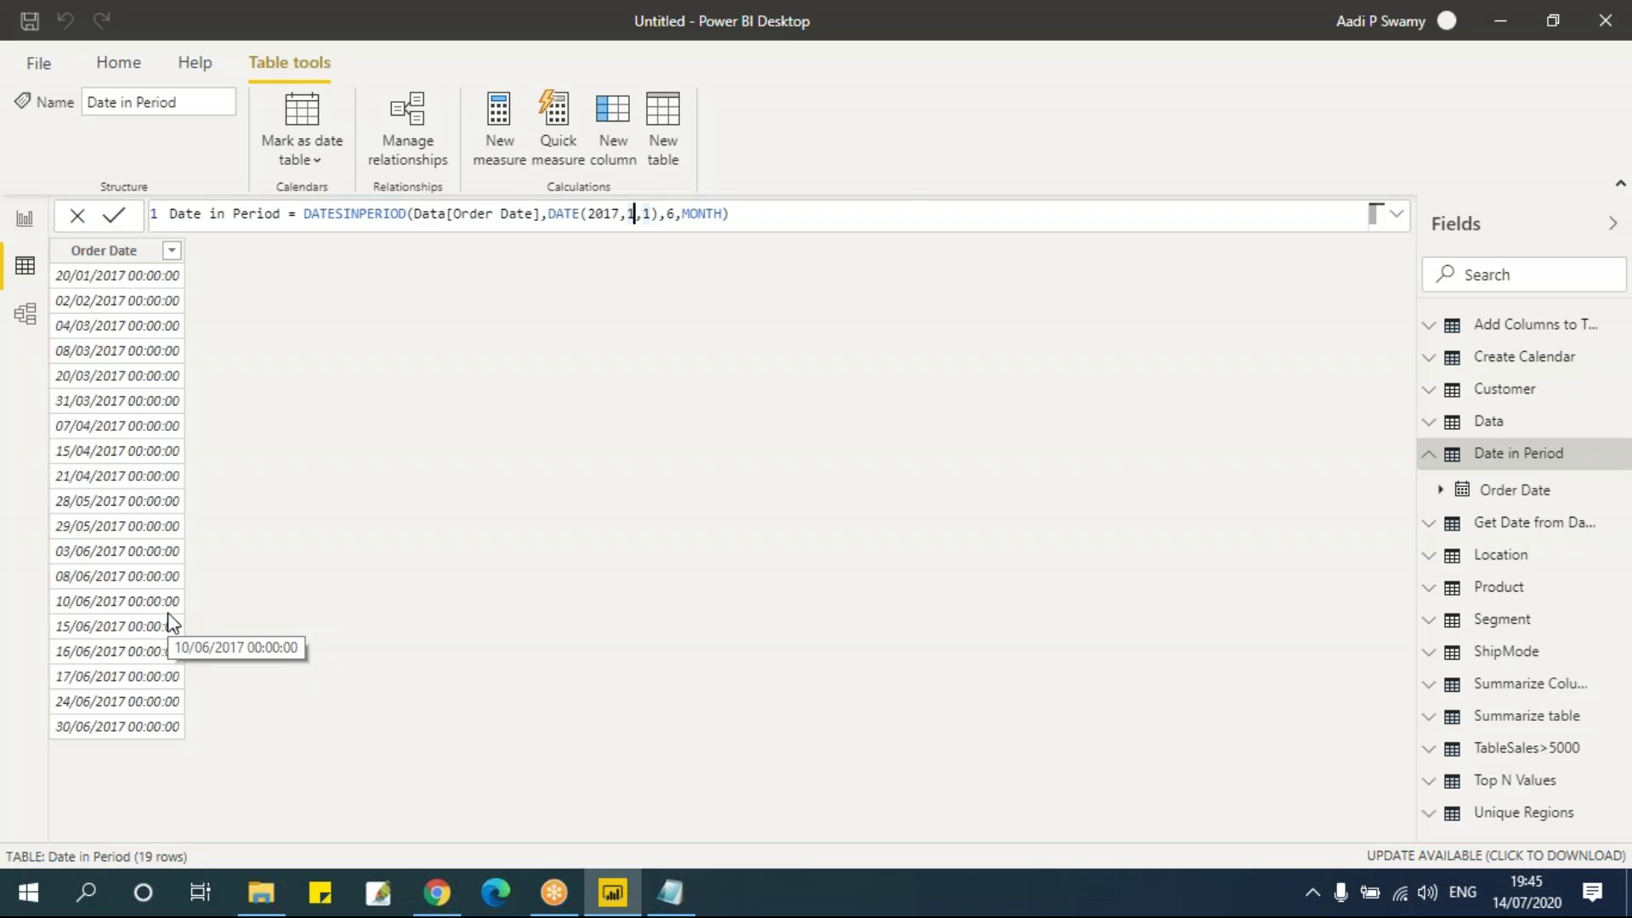
left_click(1430, 427)
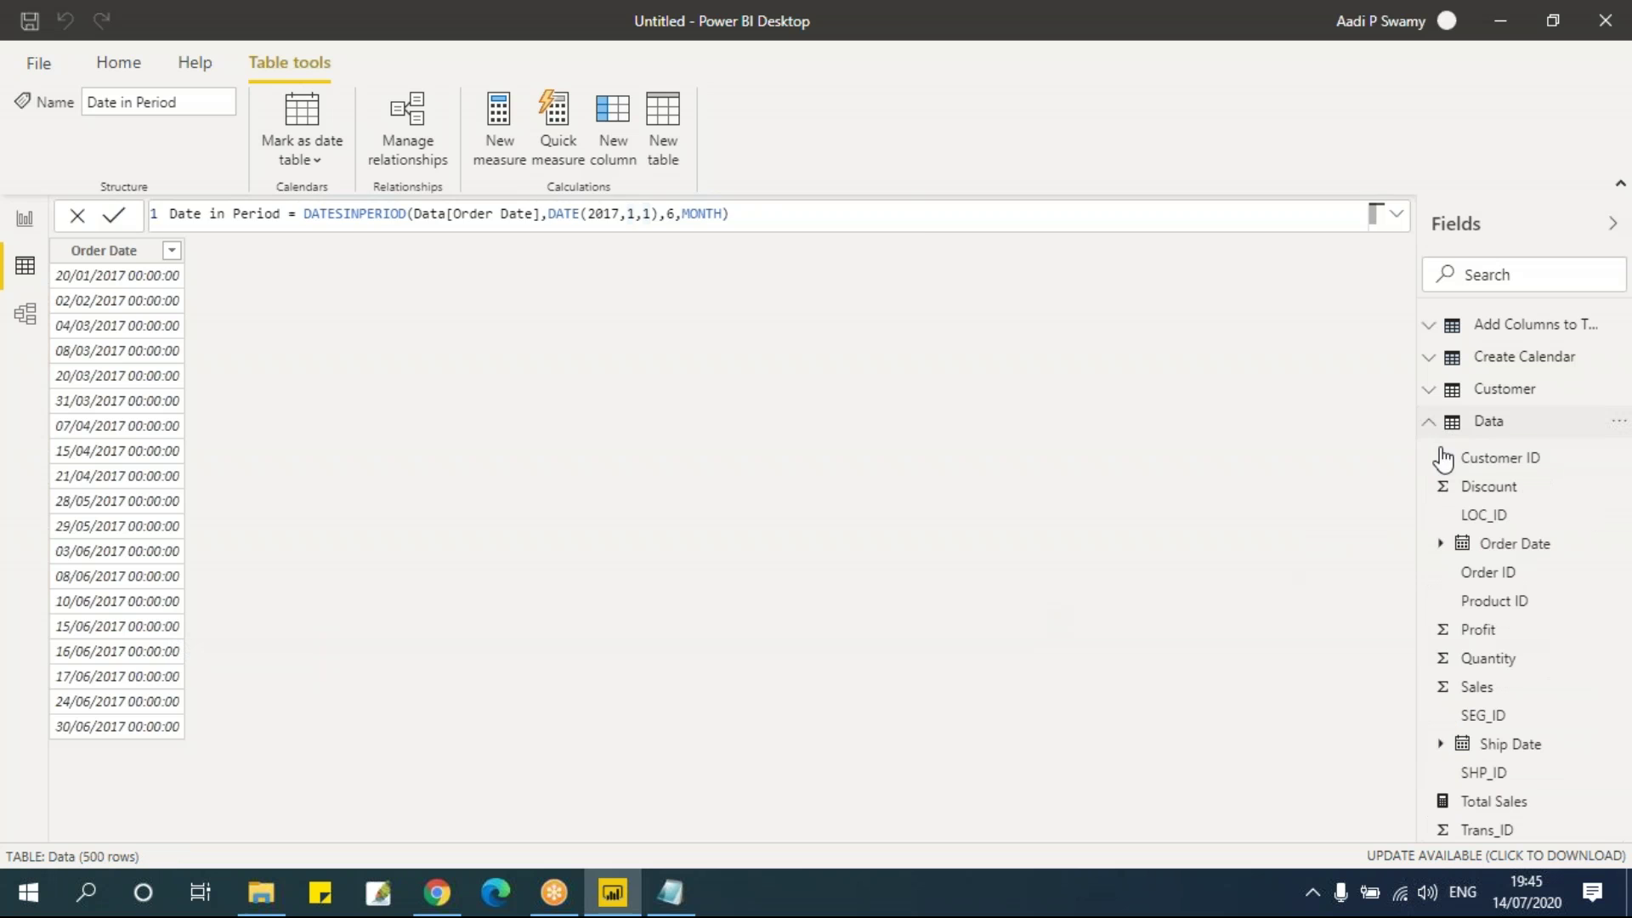
left_click(1431, 425)
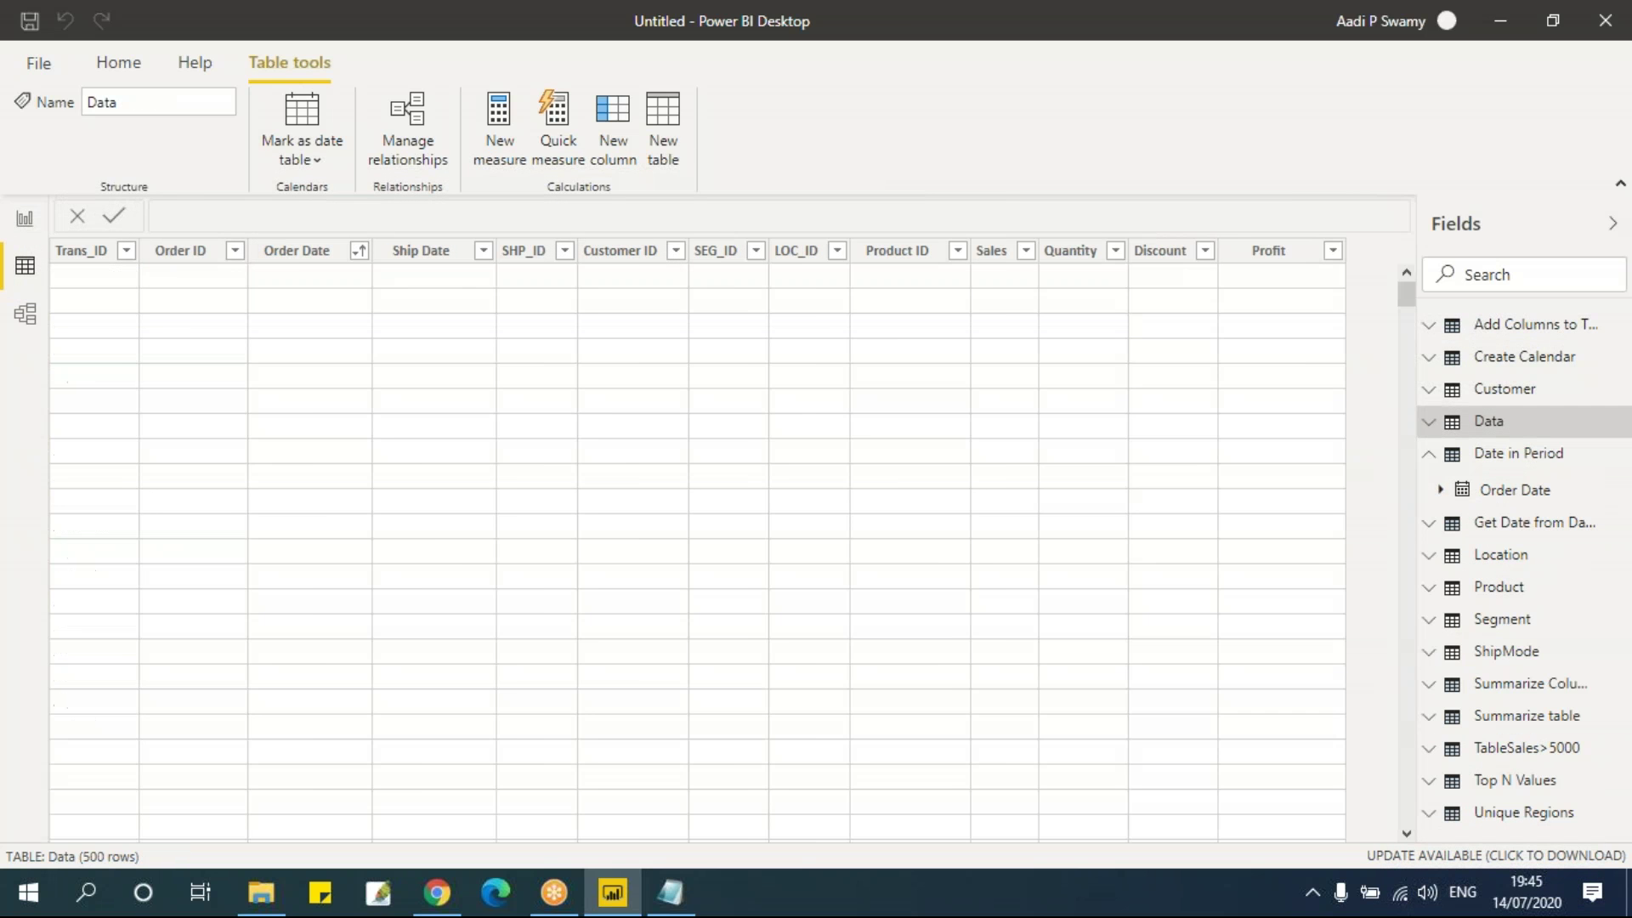
left_click(616, 419)
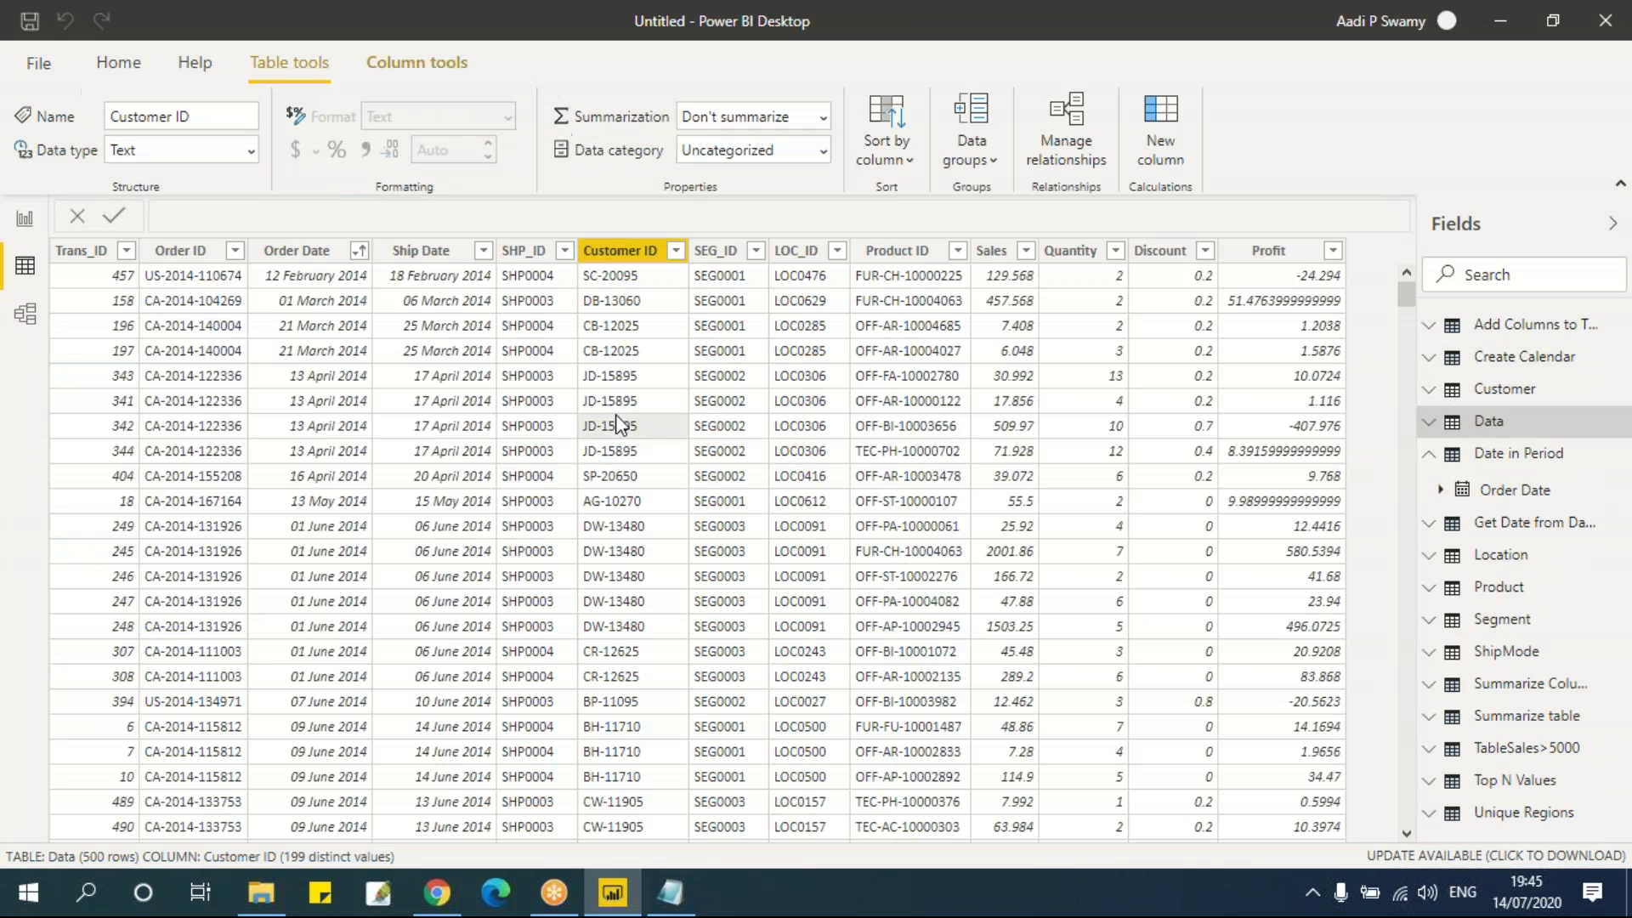
Step: Switch to the Notepad notes and examine the Variables section, focusing on the VAR declarations of WholeNumberA and WholeNumberB
key("alt+Tab")
left_click(611, 507)
scroll(611, 508, "down", 4)
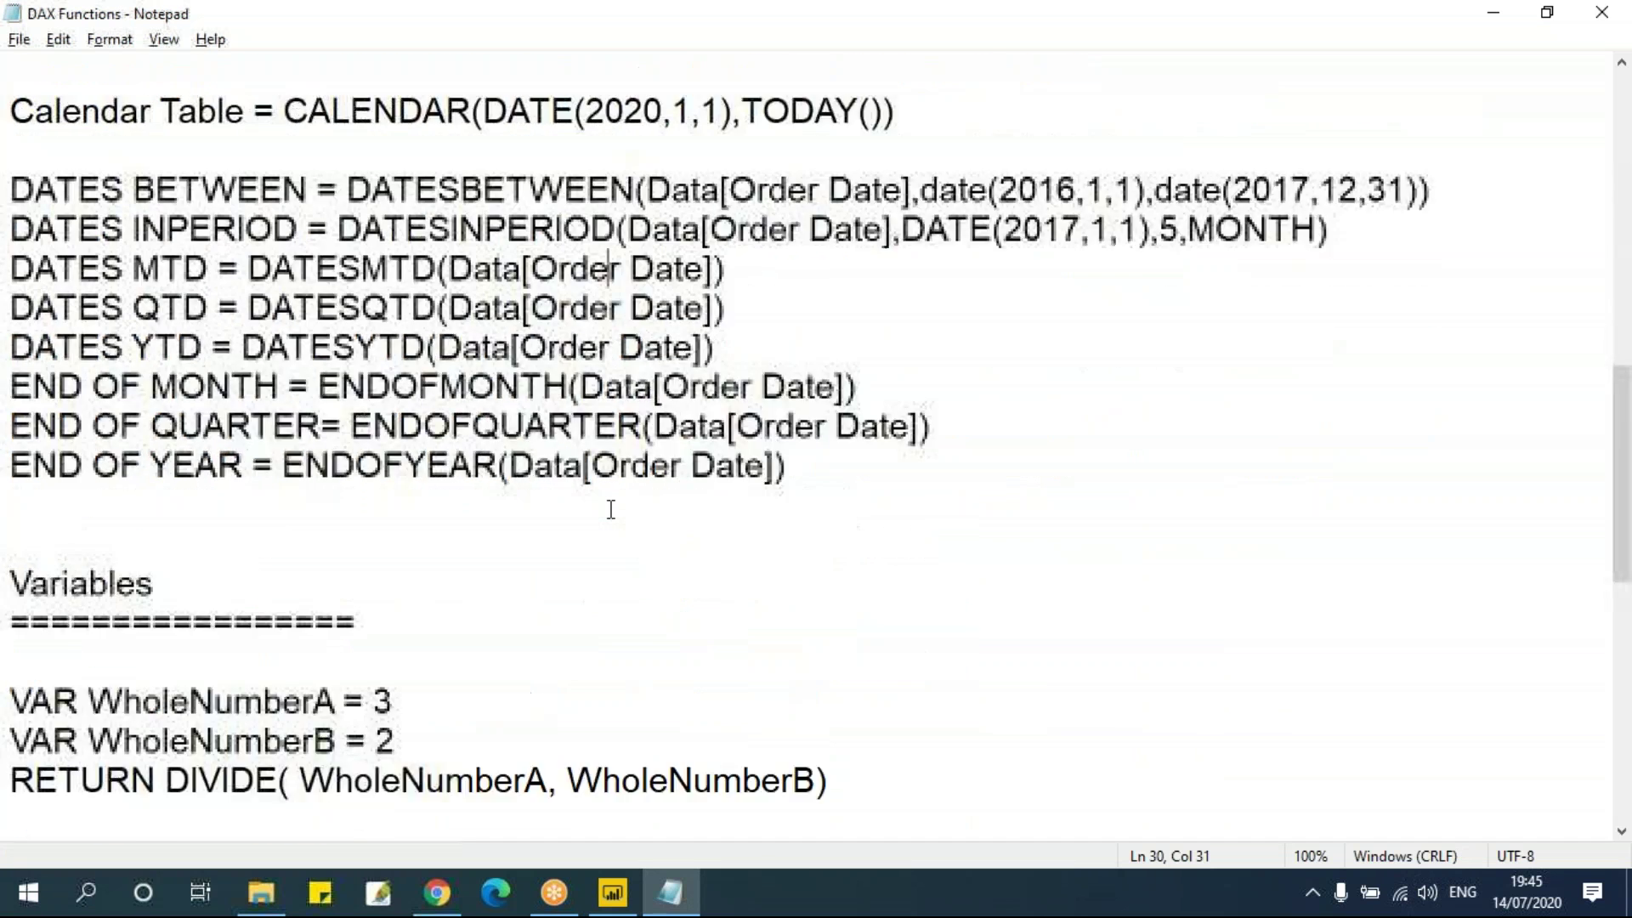
scroll(612, 508, "down", 1)
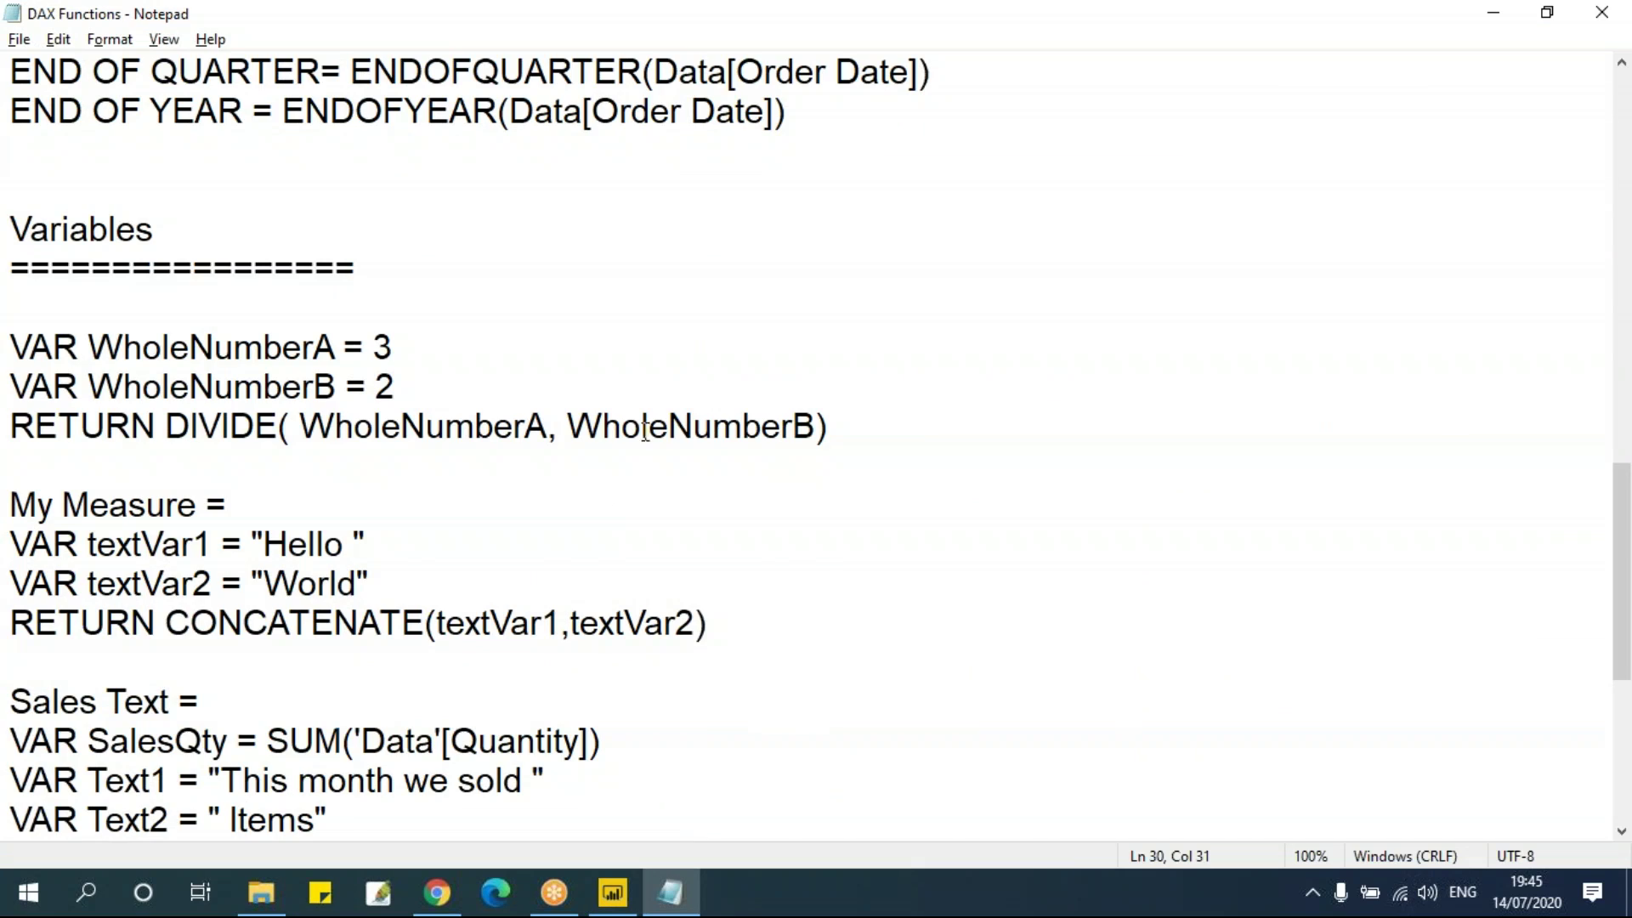
scroll(611, 509, "up", 12)
scroll(533, 416, "down", 13)
scroll(532, 429, "up", 1)
left_click(311, 339)
left_click_drag(413, 345, 10, 344)
left_click(323, 372)
left_click_drag(470, 387, 10, 344)
left_click(165, 306)
left_click_drag(80, 347, 16, 347)
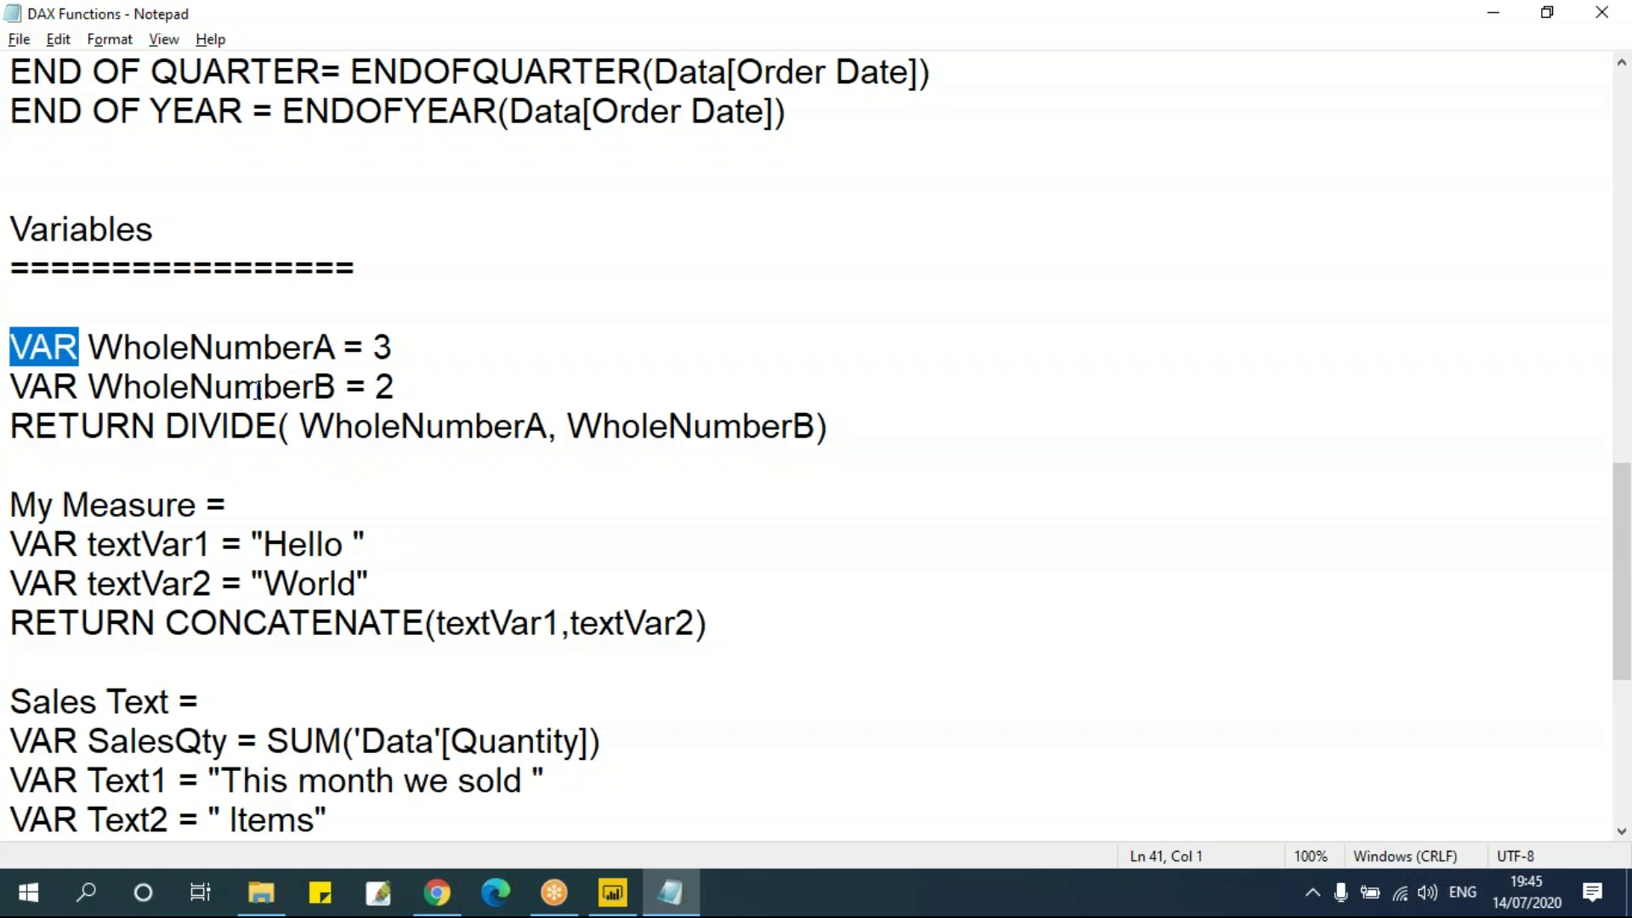
left_click_drag(363, 347, 382, 352)
key("Right")
key("ctrl+shift+Right")
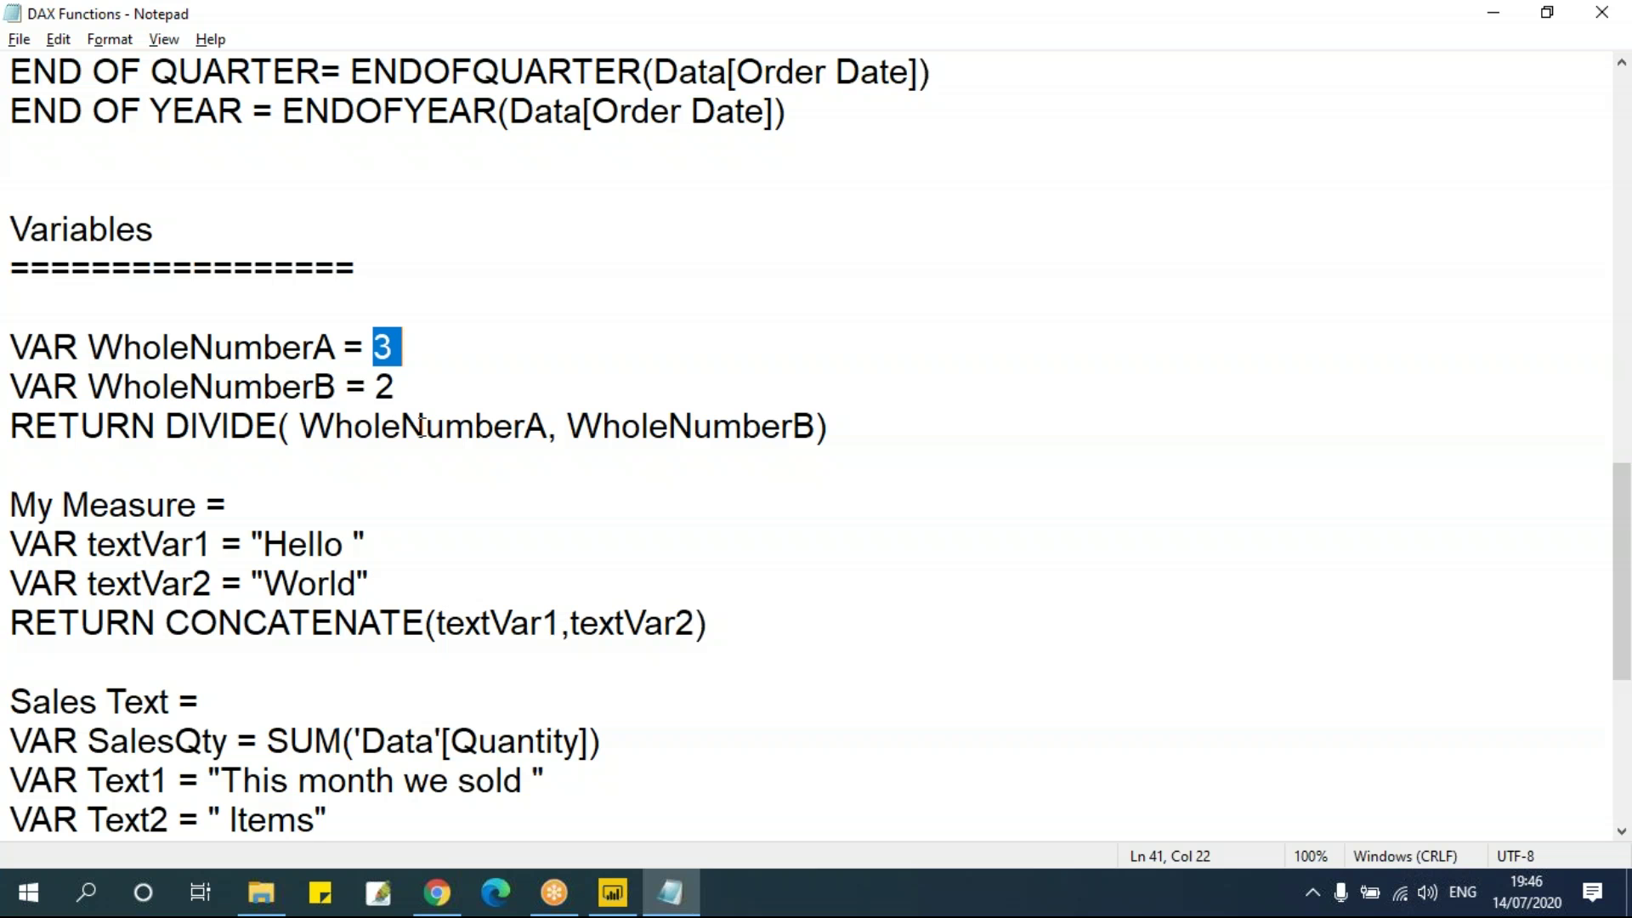
left_click(167, 355)
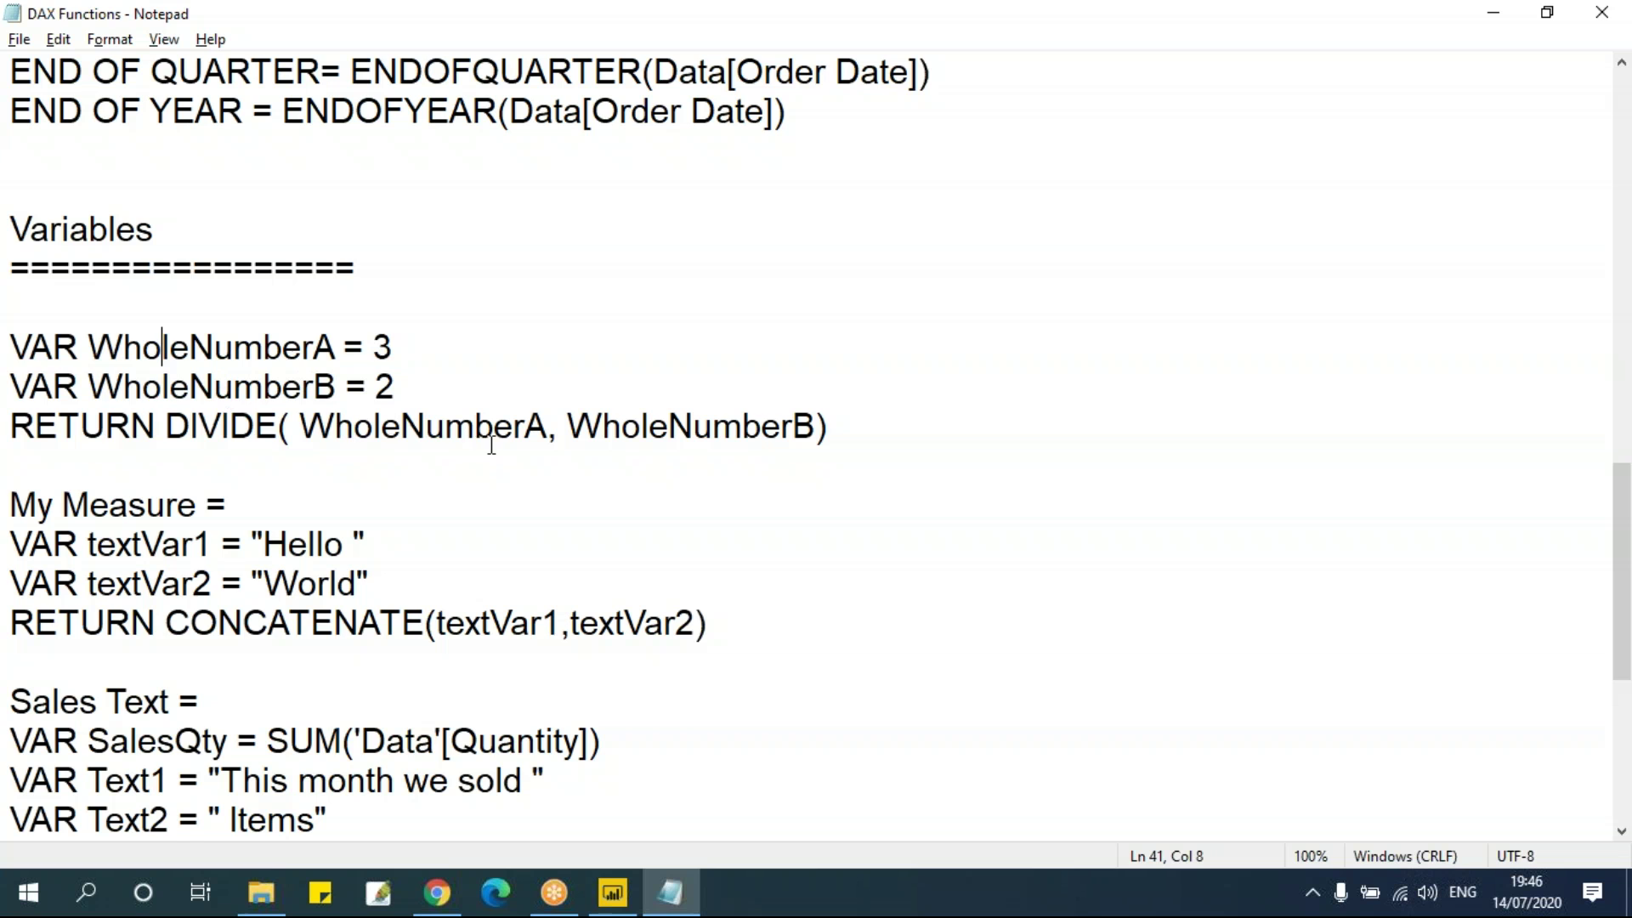
Step: Switch to Power BI Desktop and select the Data table with its fields expanded
key("alt+Tab")
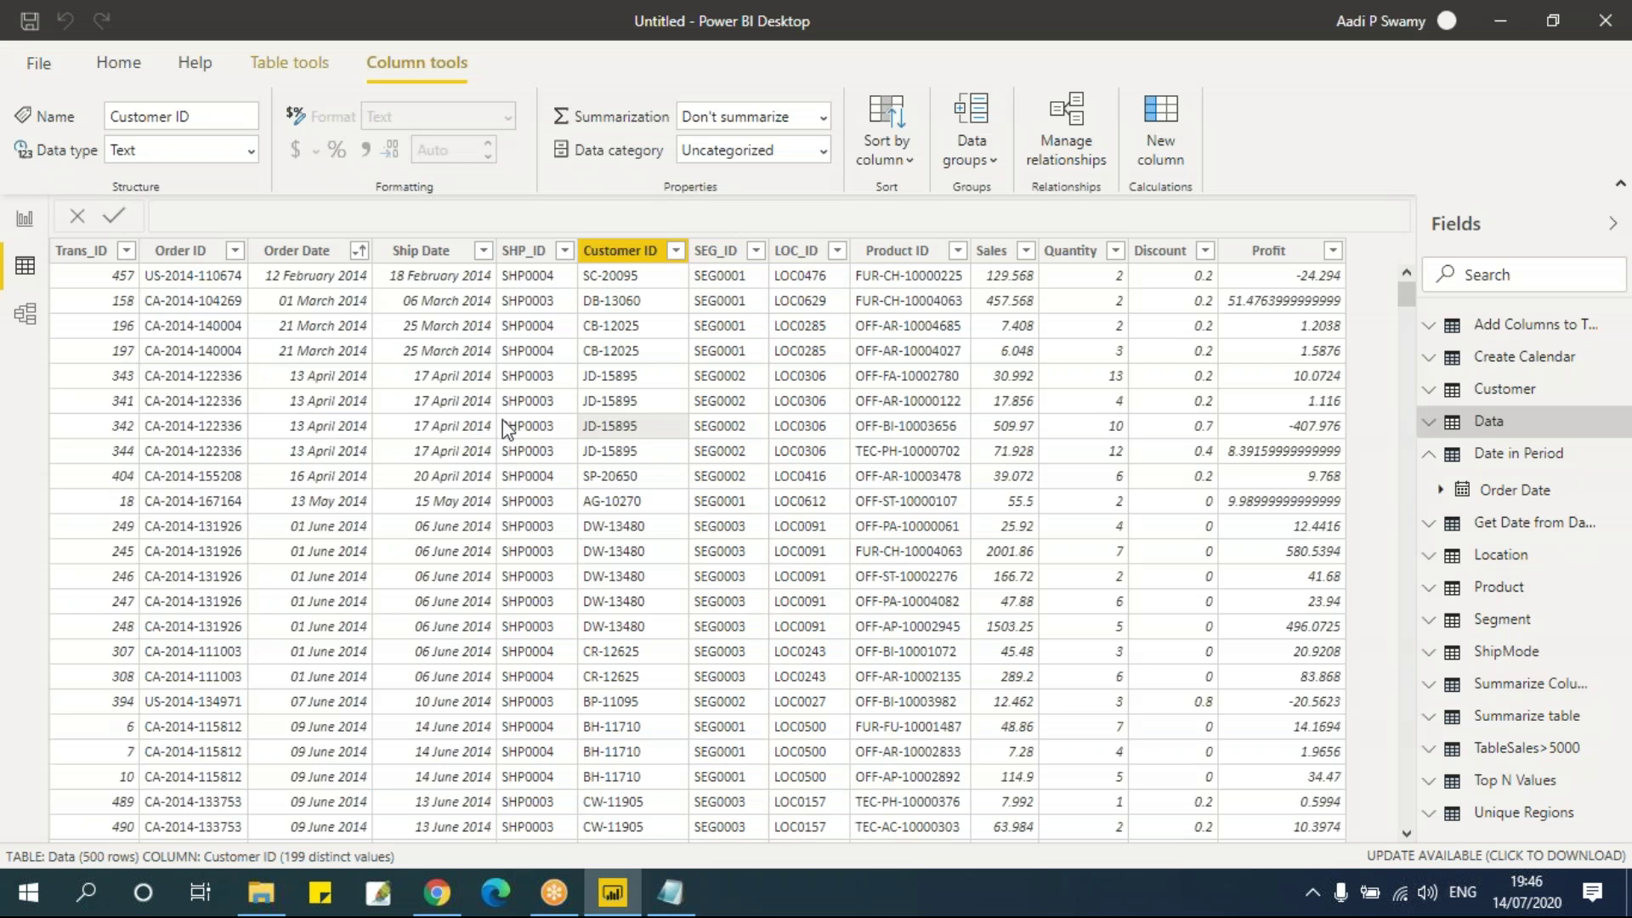
left_click(19, 277)
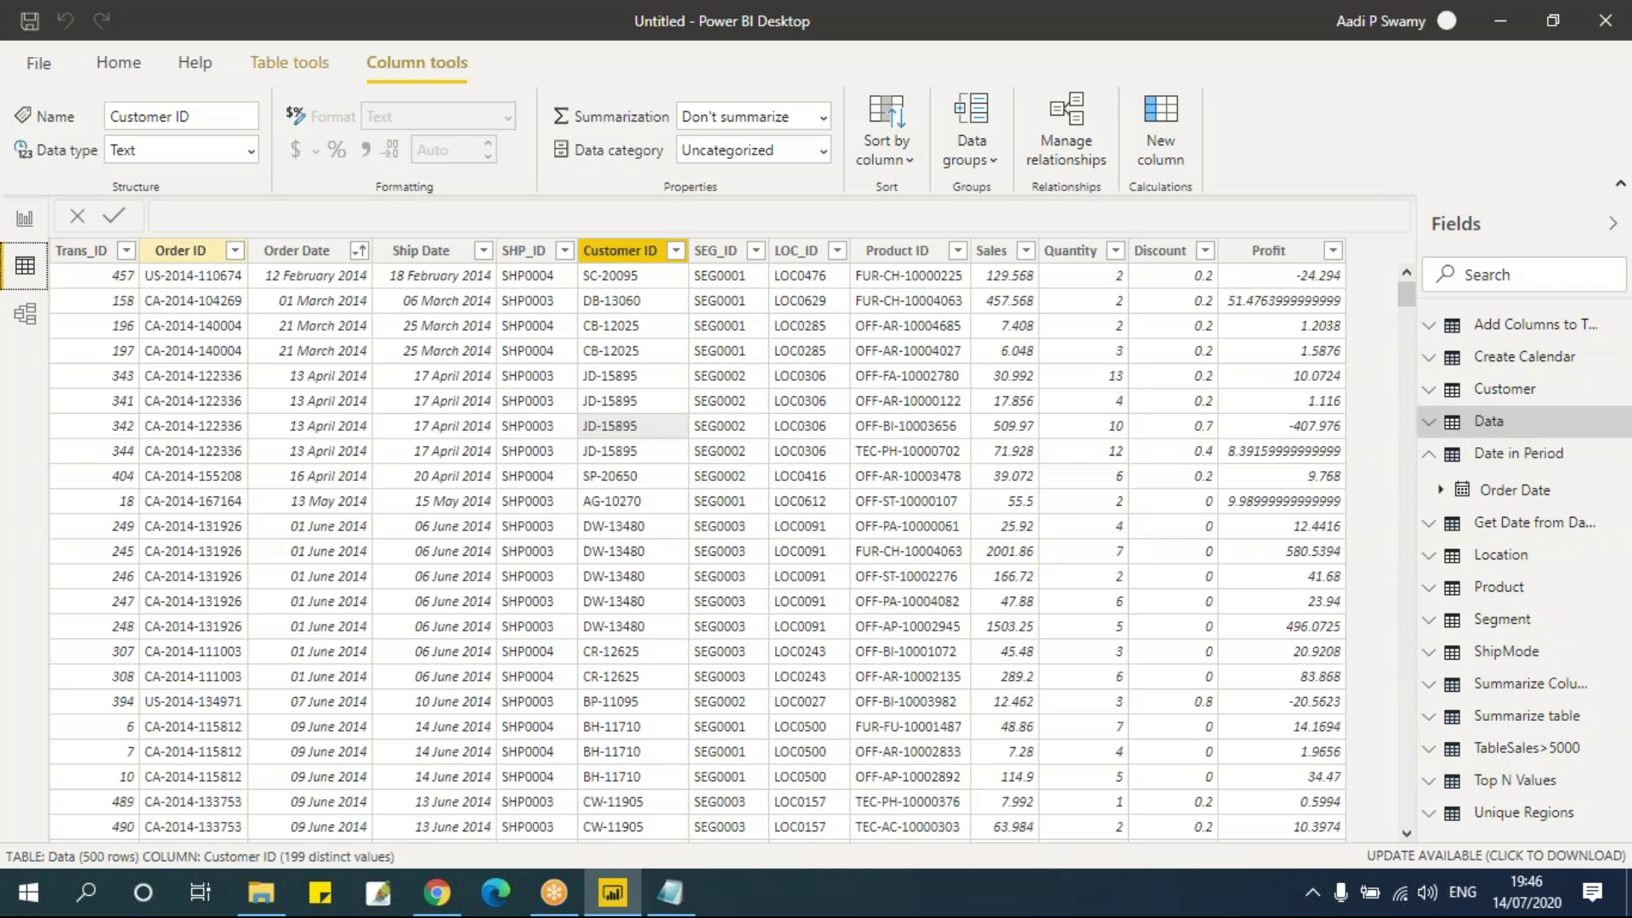
left_click(1476, 423)
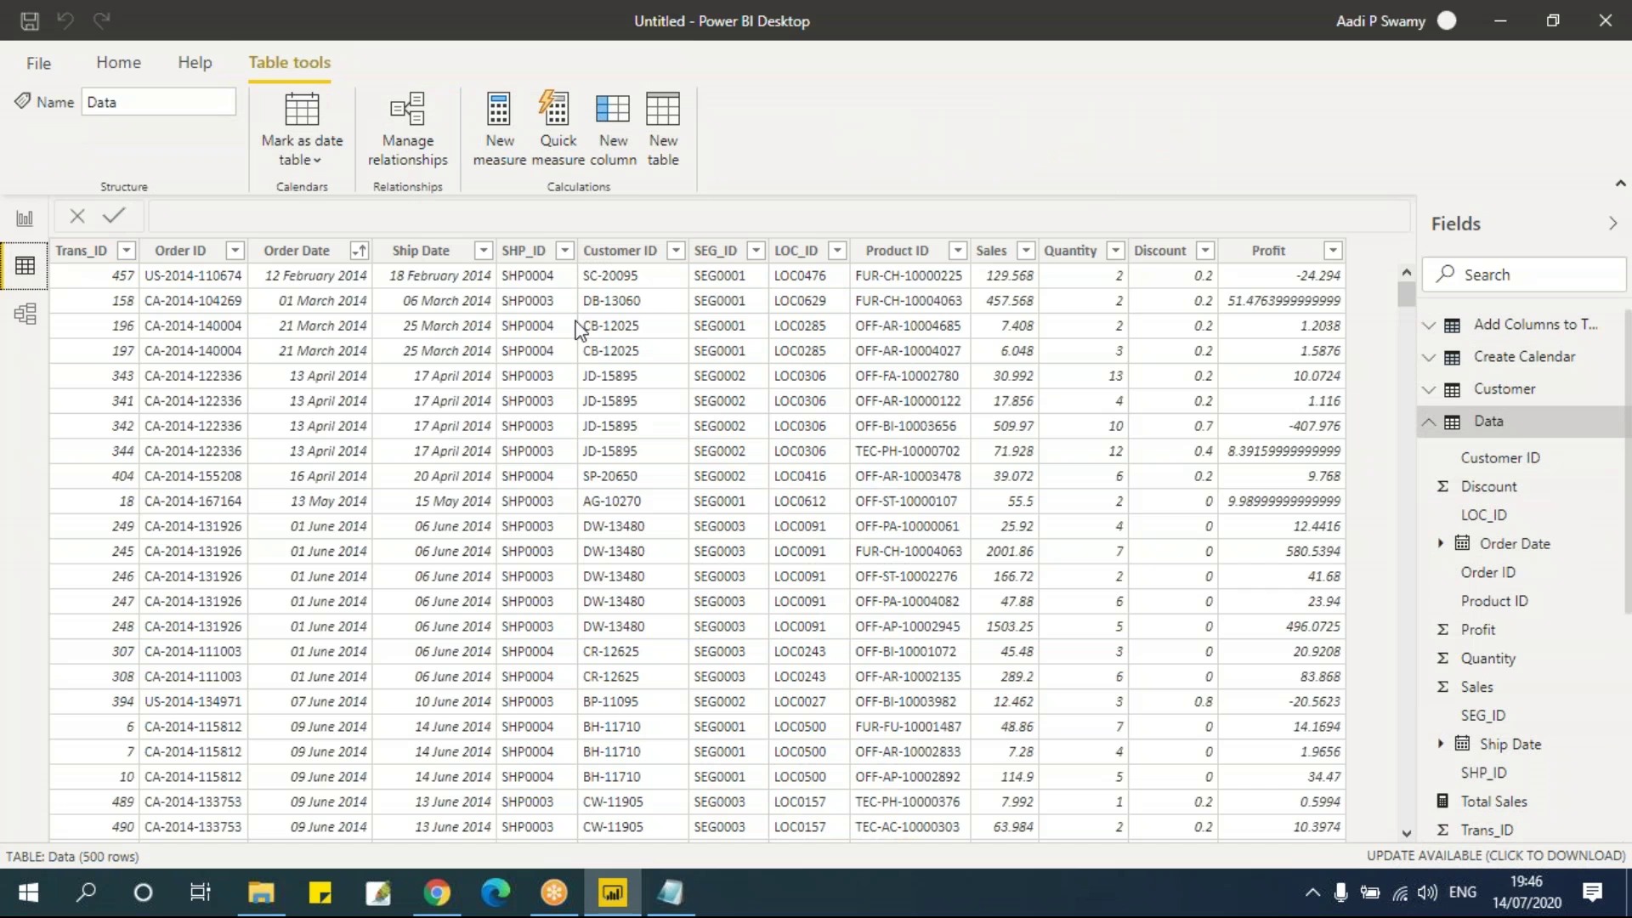
Step: Review the FILTER formula in the Notepad notes' Table section and the WholeNumberA example in the Variables section
key("alt+Tab")
left_click(486, 325)
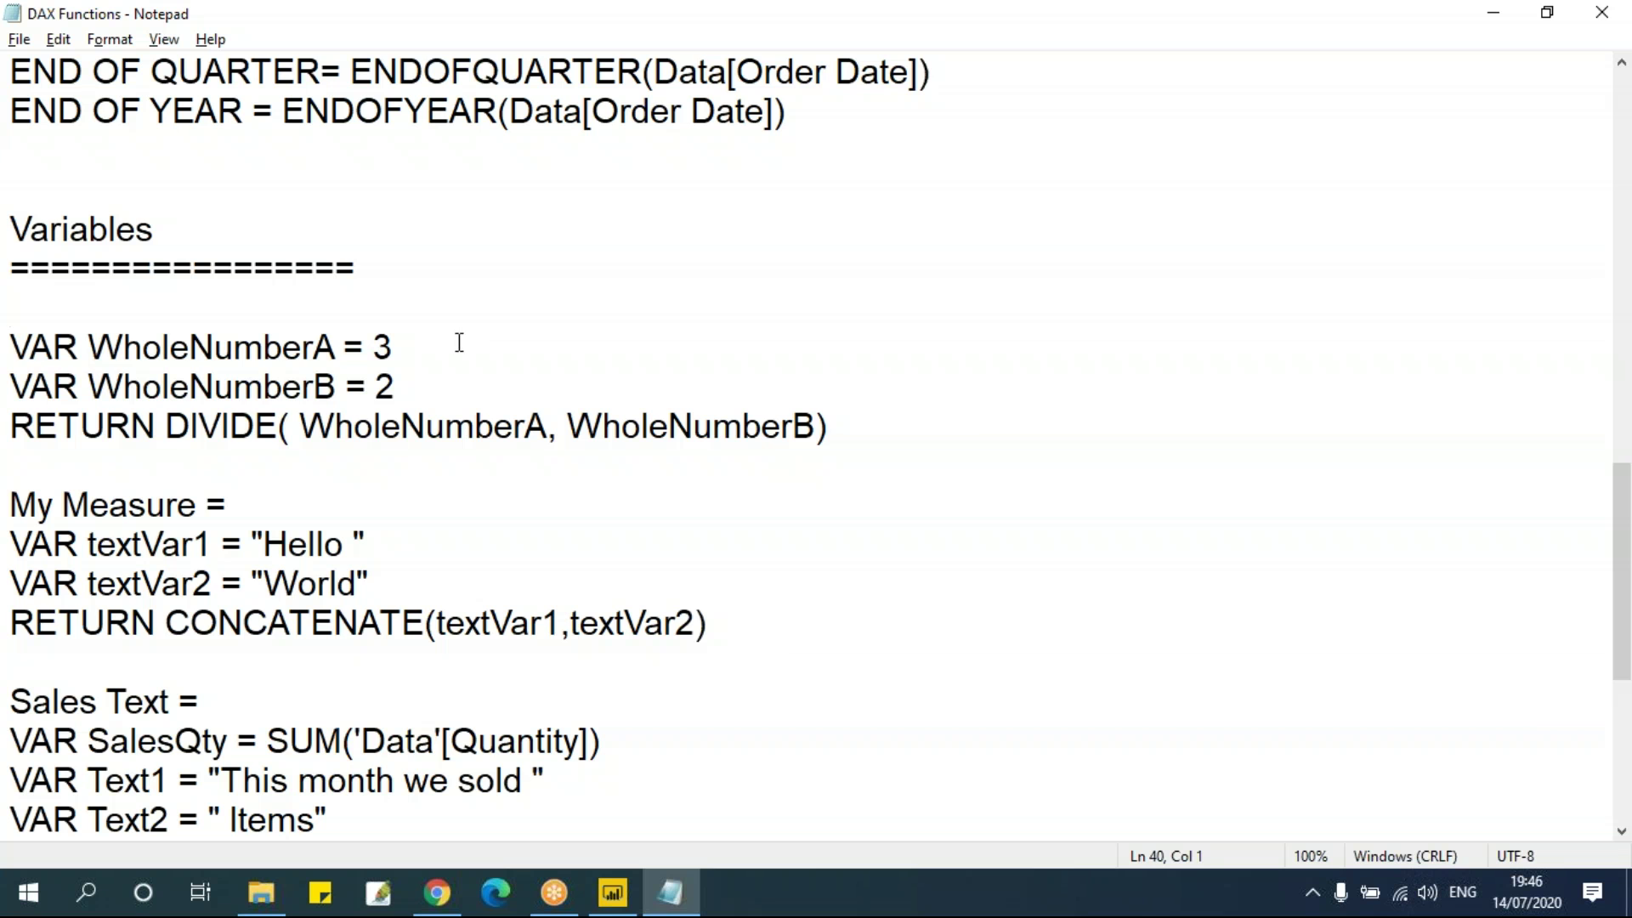
key("alt+Tab")
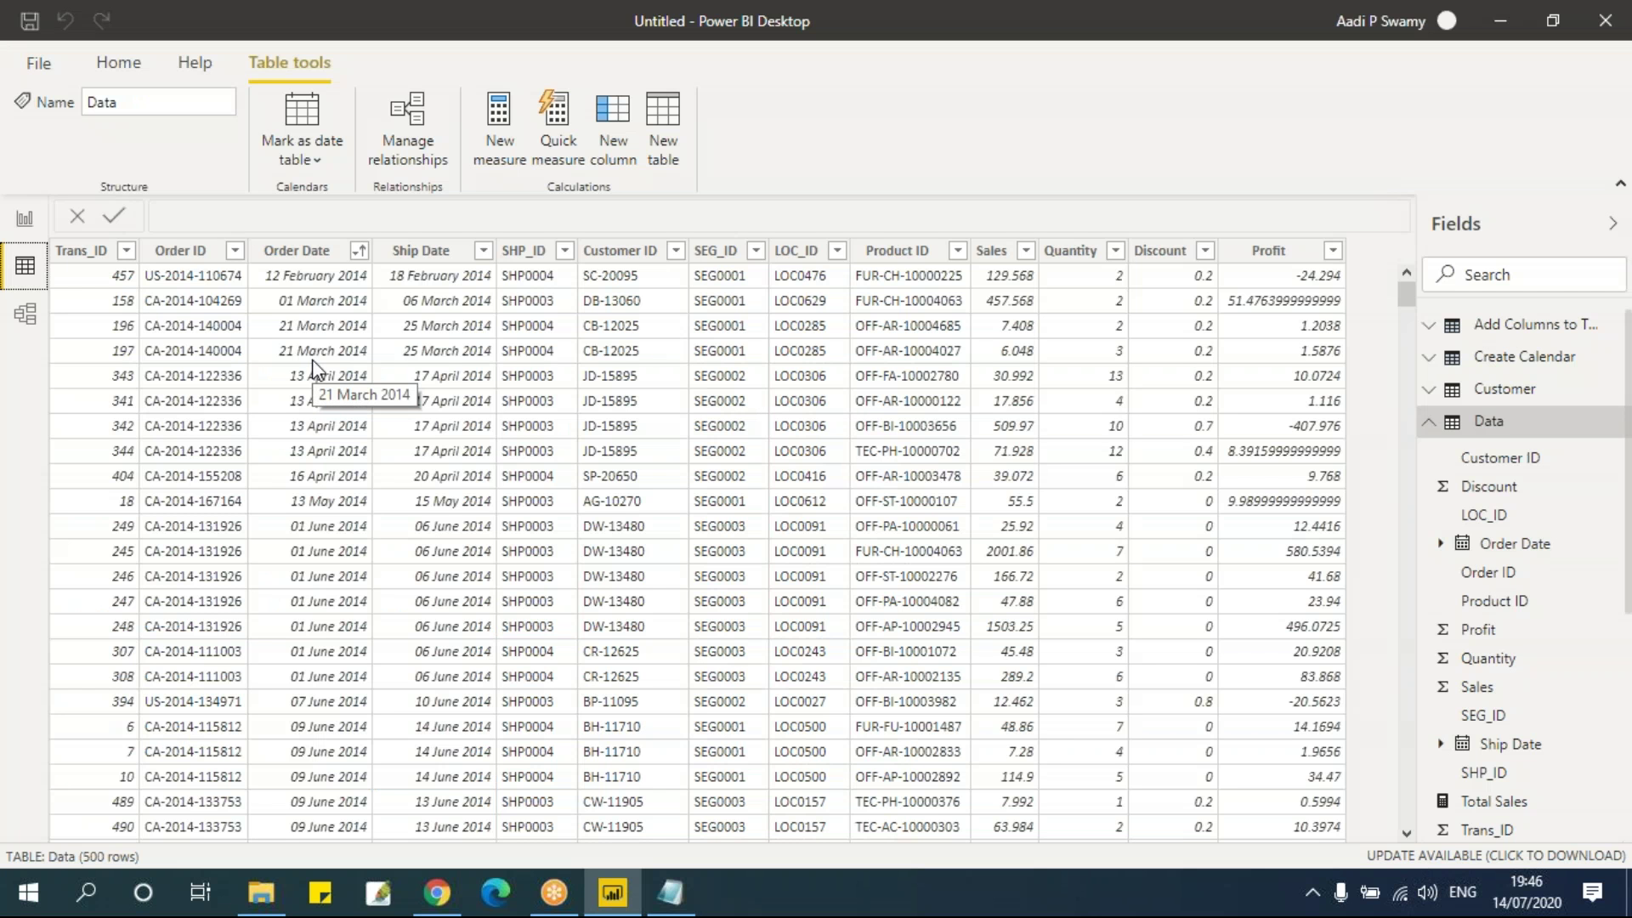
key("alt+Tab")
scroll(541, 338, "up", 12)
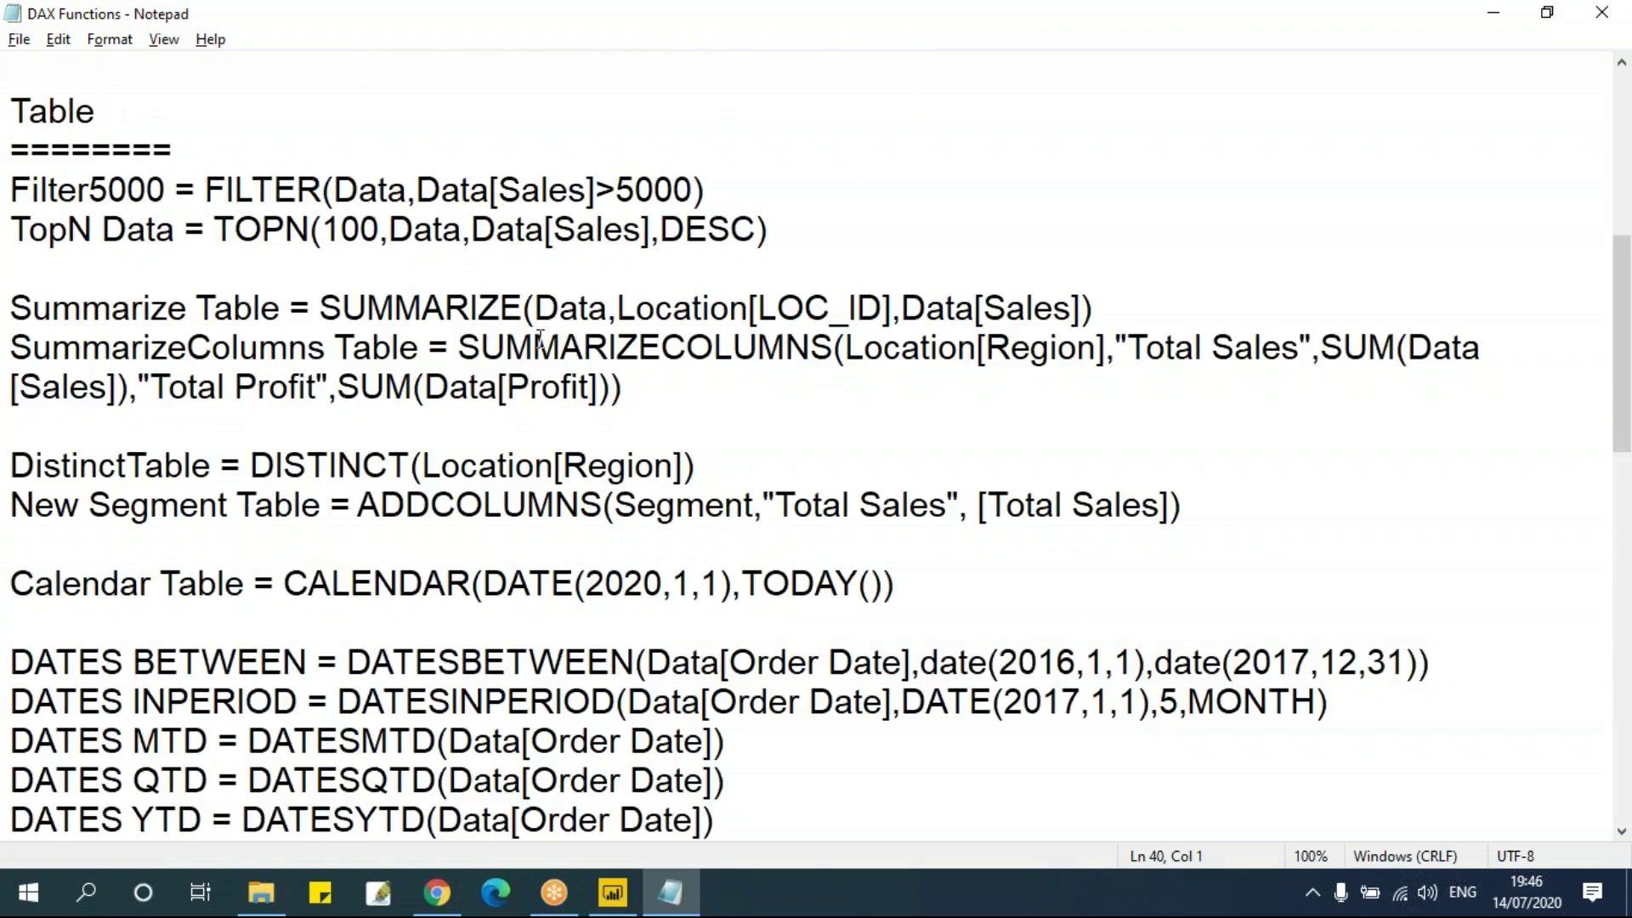
scroll(541, 338, "up", 2)
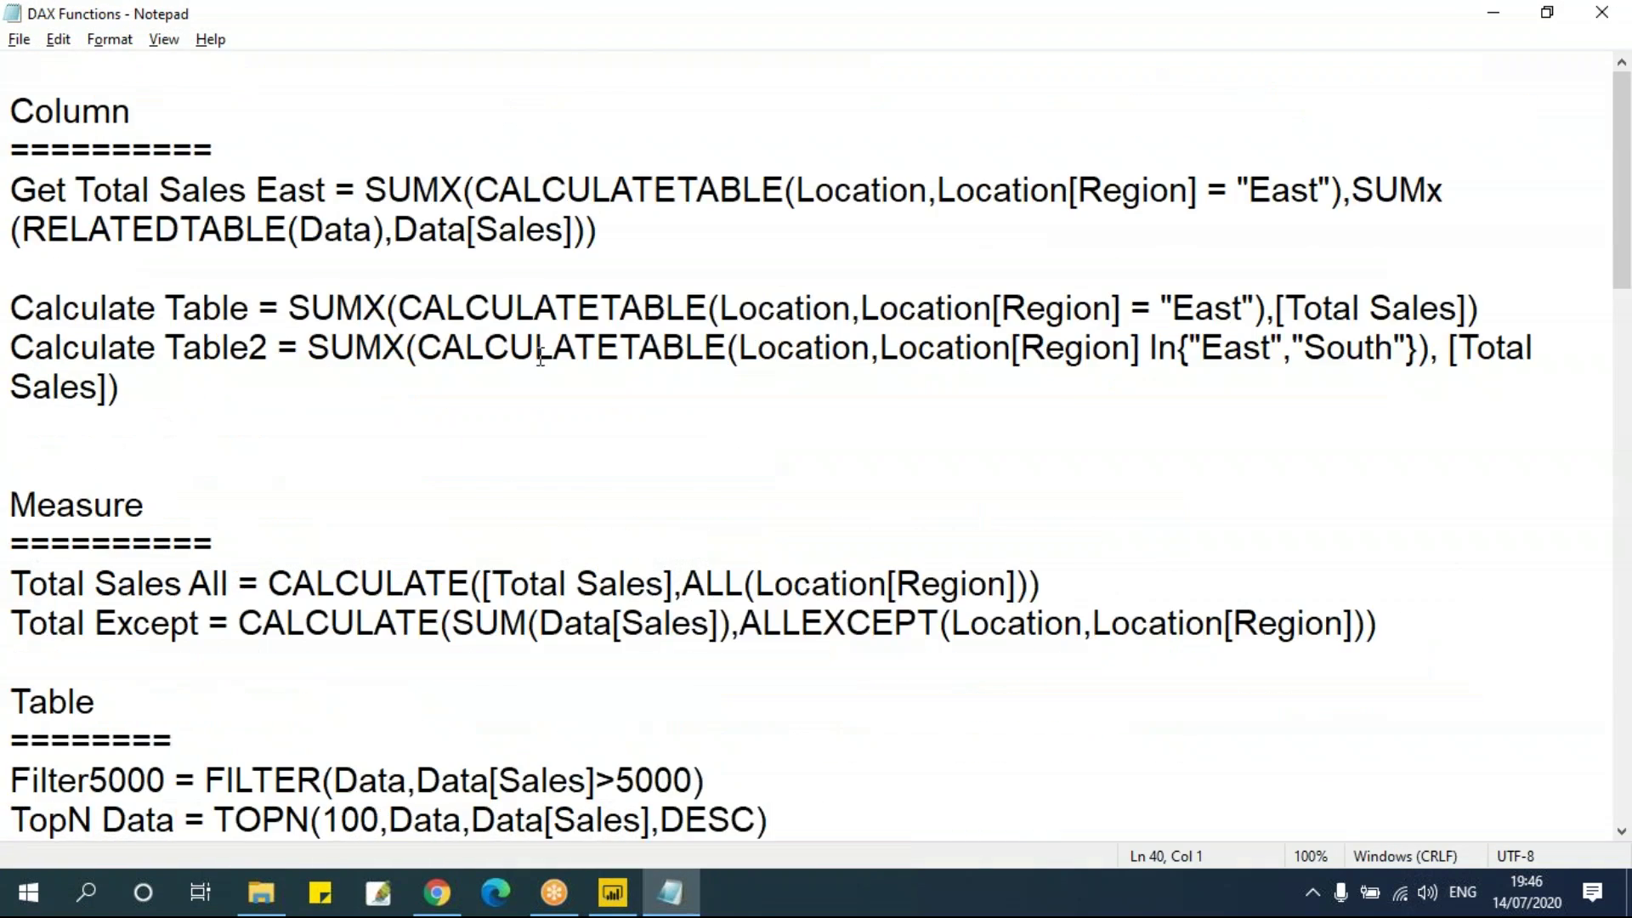
scroll(541, 357, "down", 7)
scroll(541, 366, "up", 2)
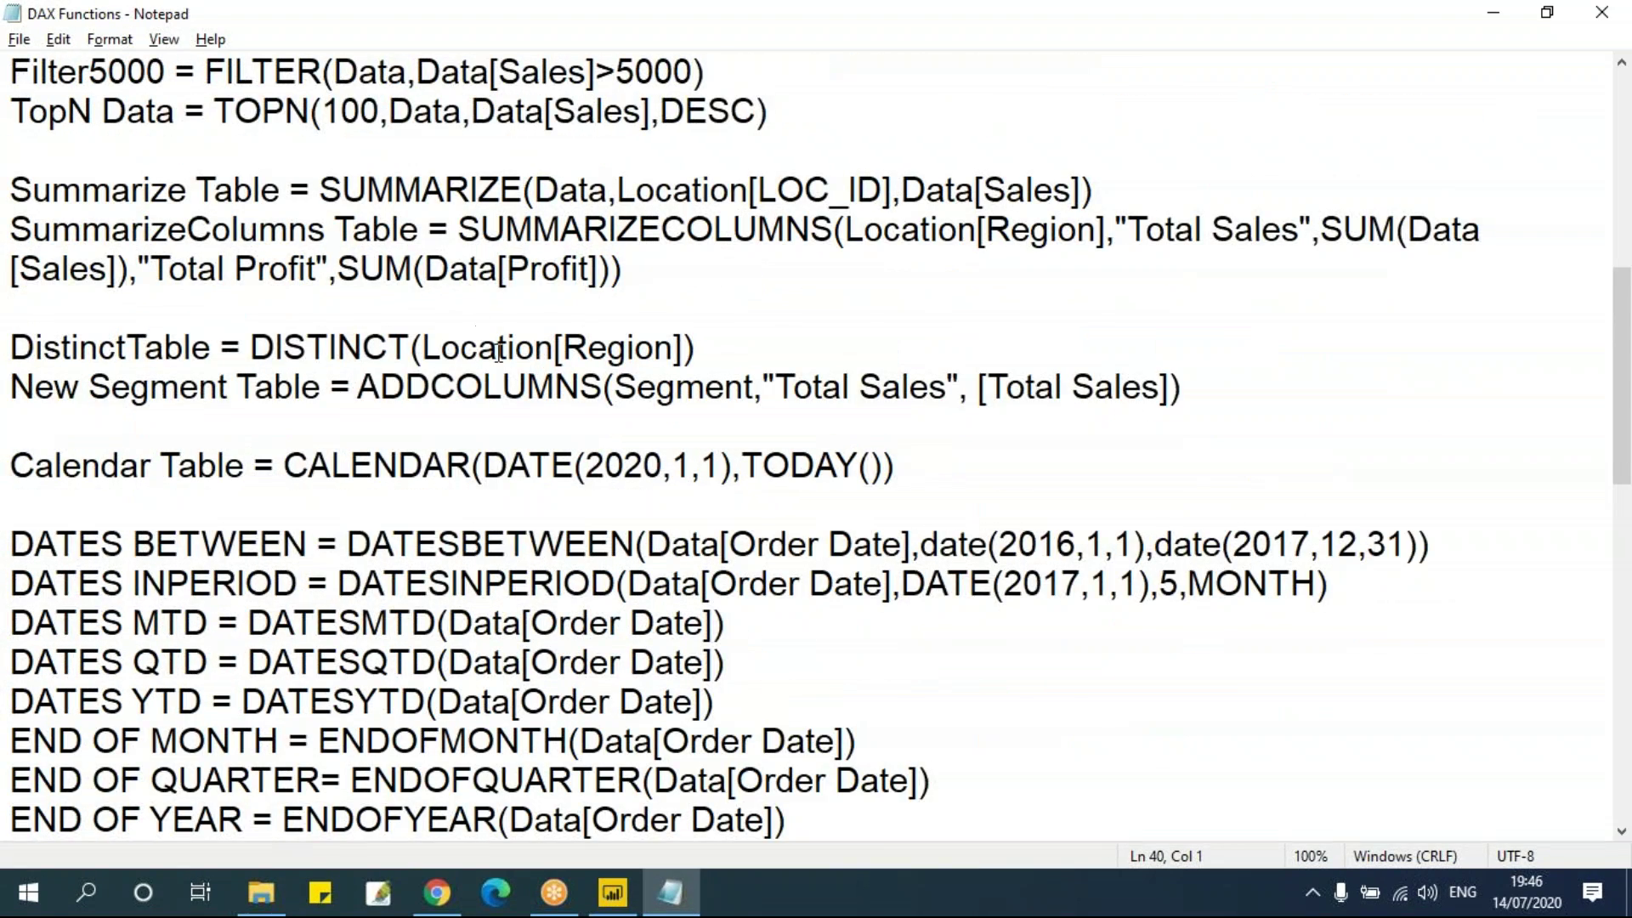
left_click_drag(216, 197, 776, 189)
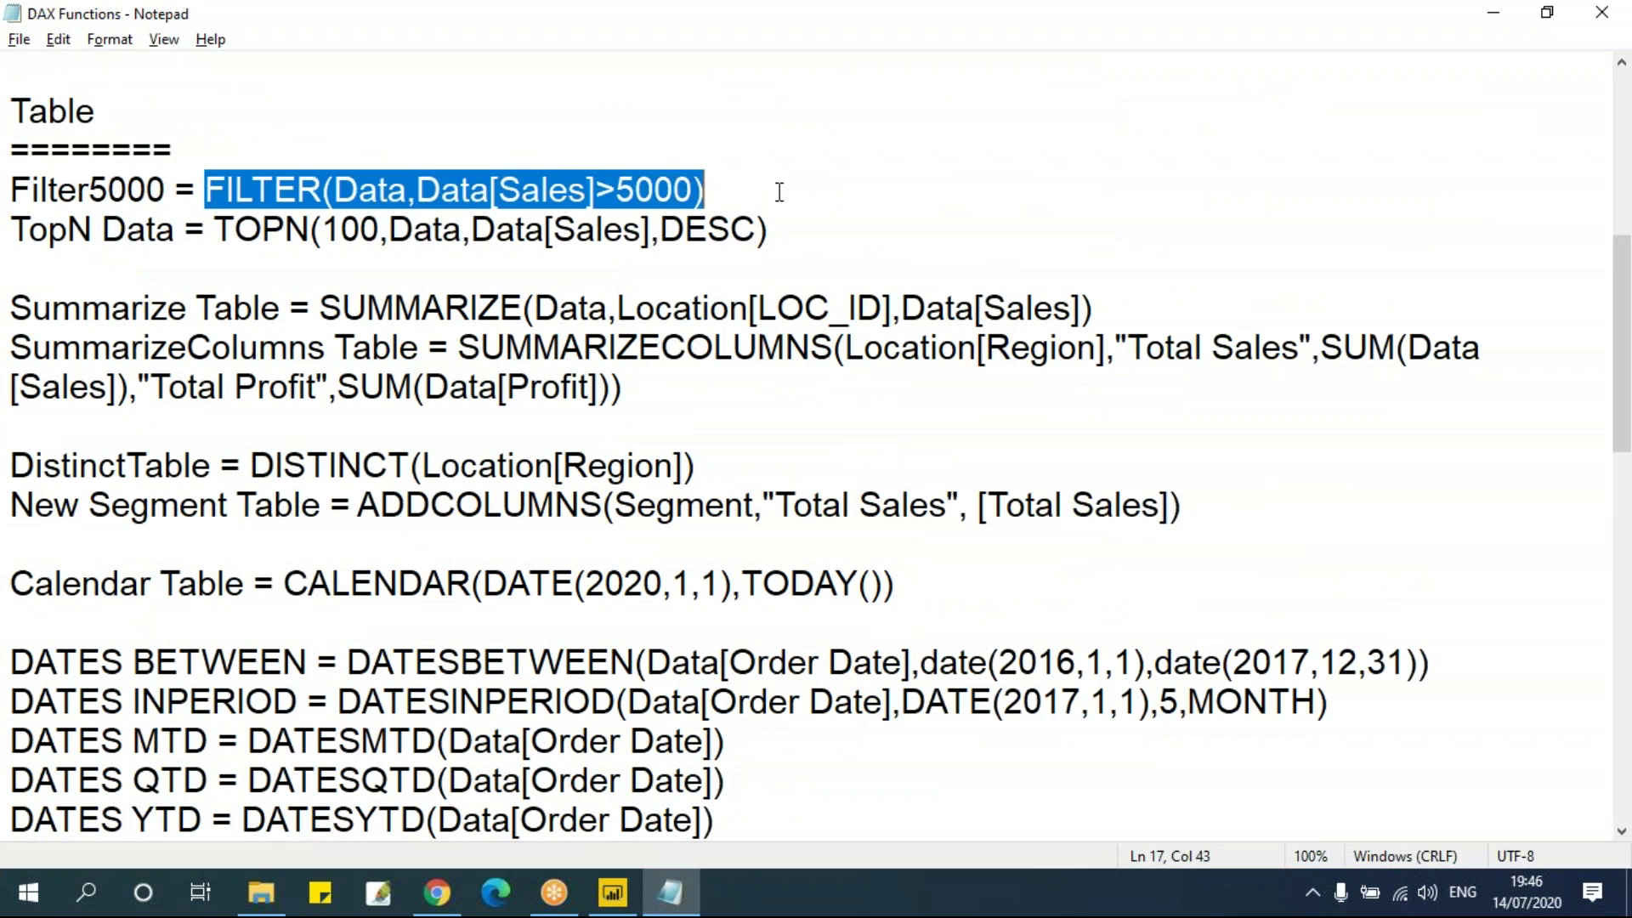
left_click(717, 185)
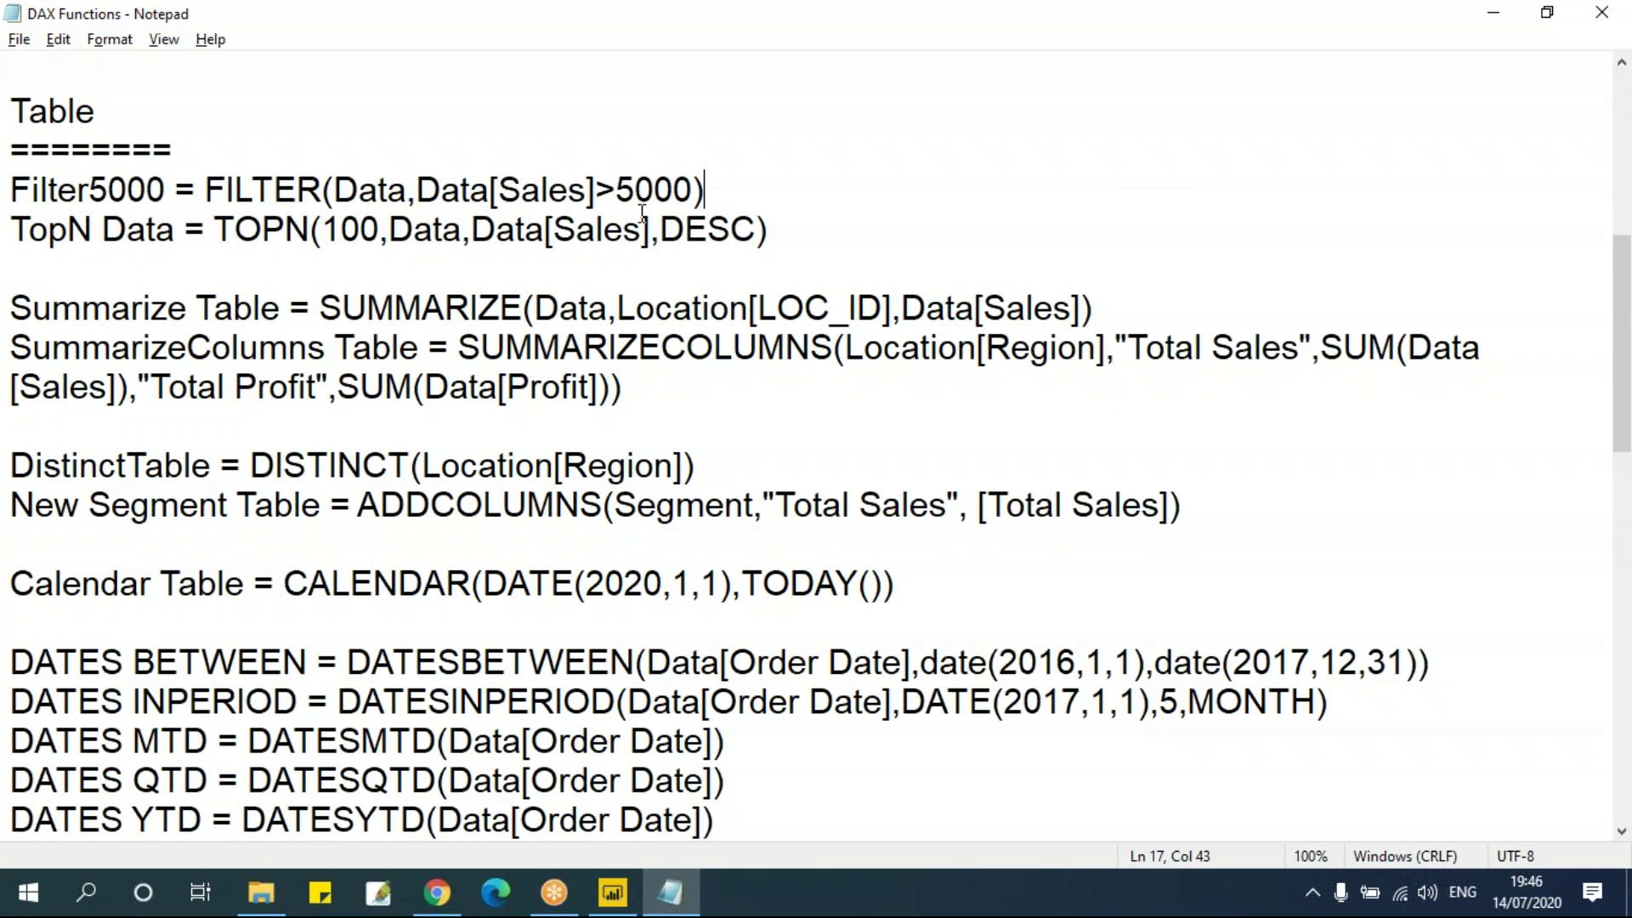
left_click_drag(204, 190, 765, 196)
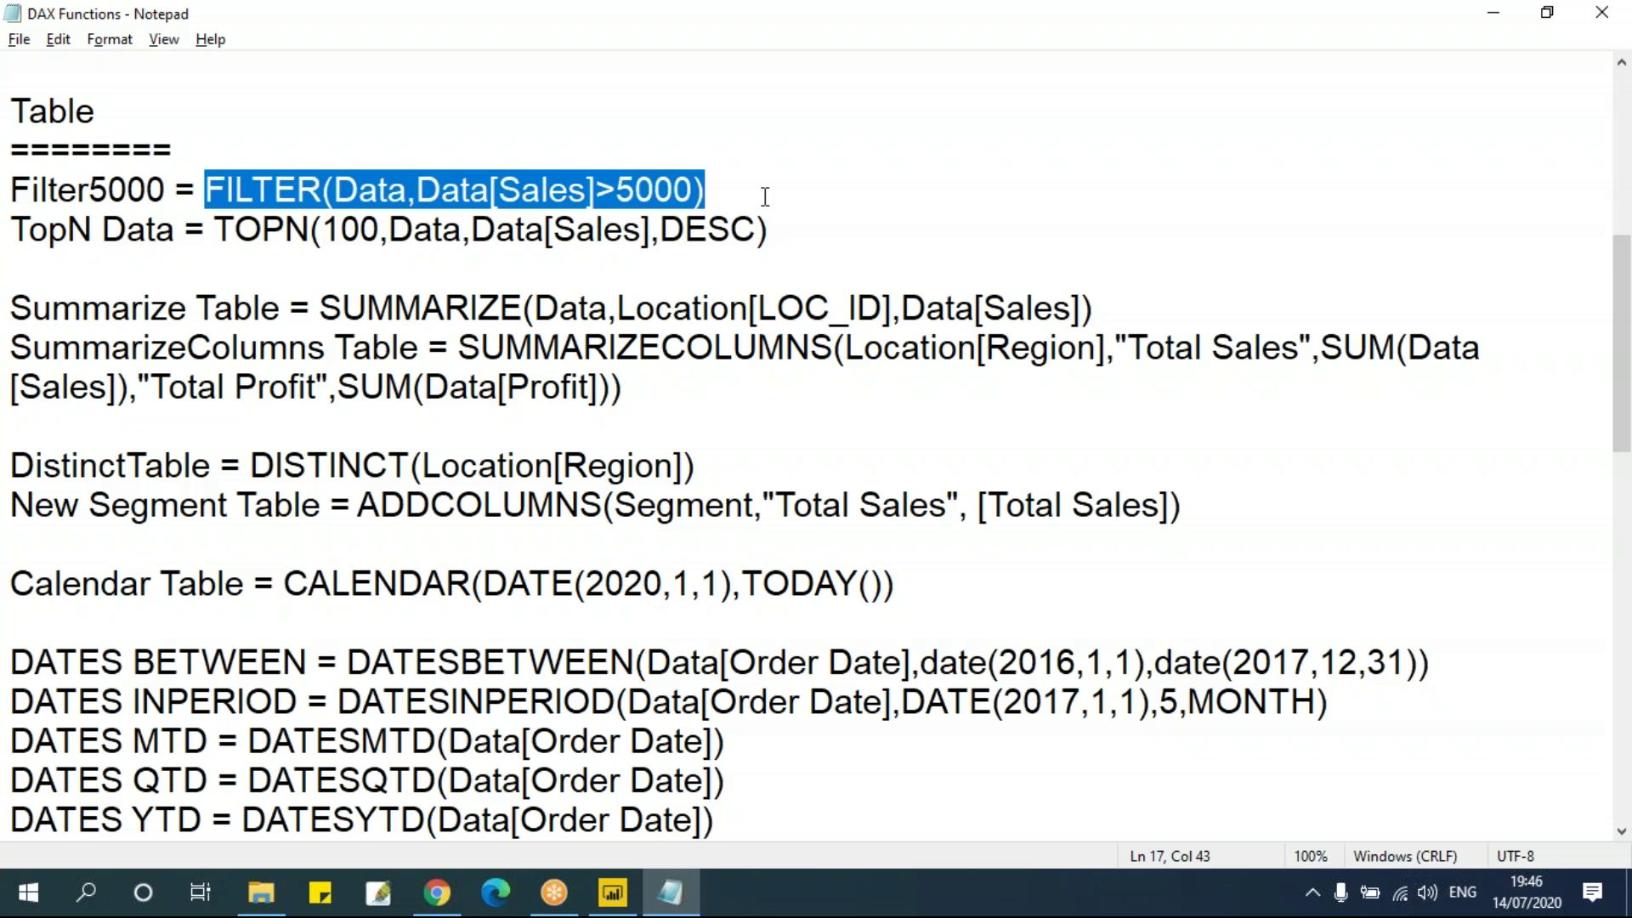
scroll(765, 510, "down", 10)
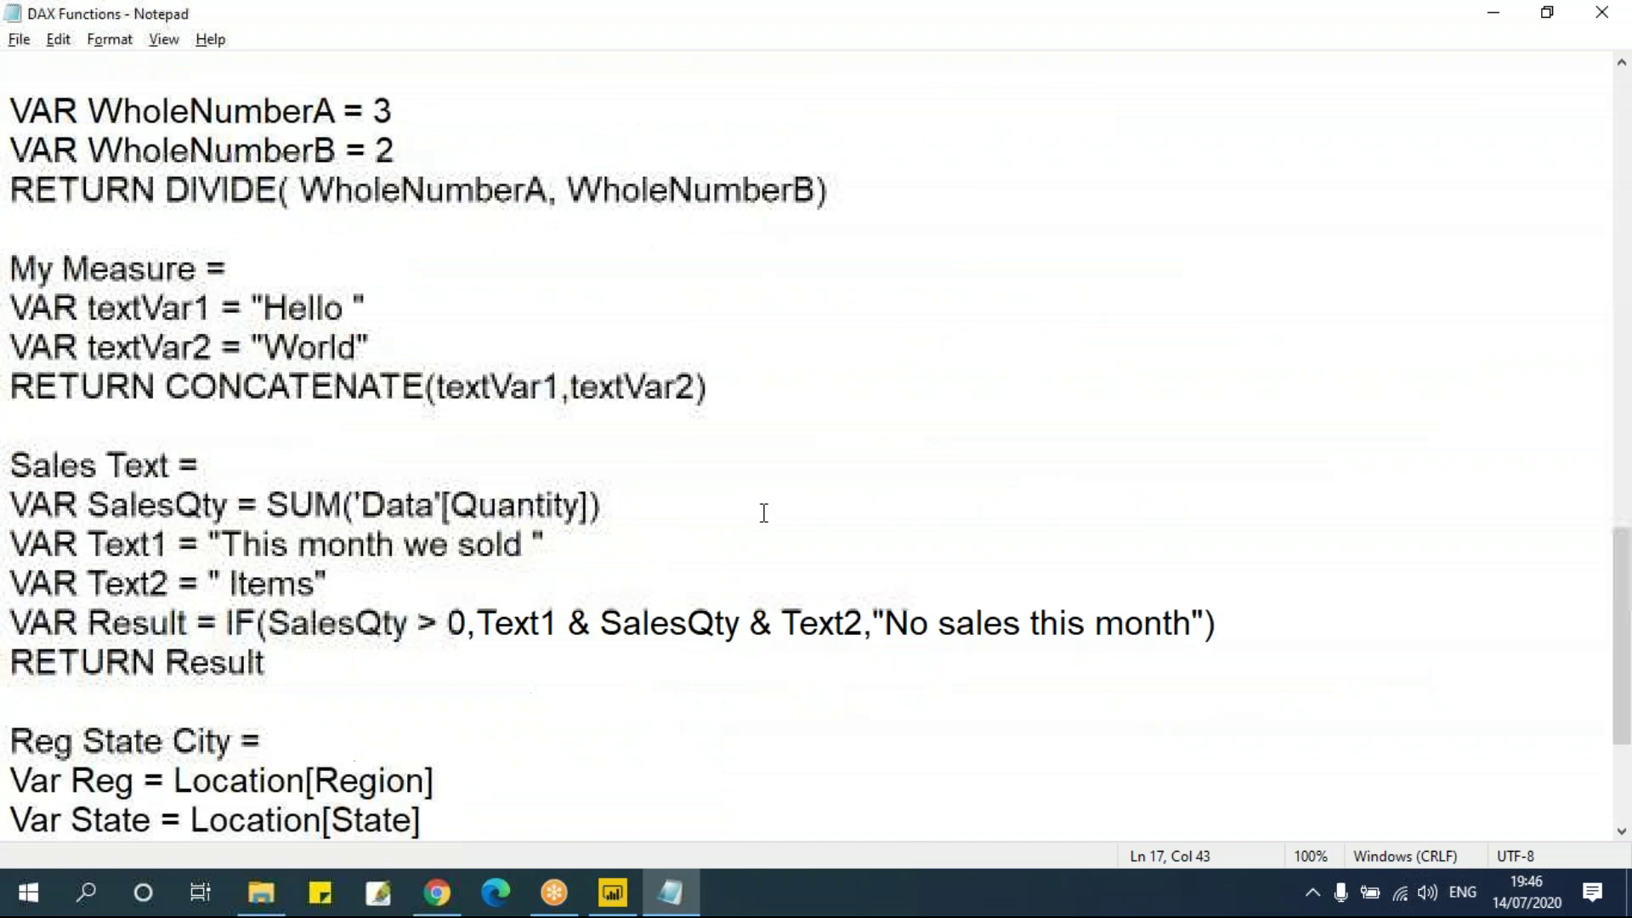
scroll(764, 513, "up", 4)
left_click(400, 306)
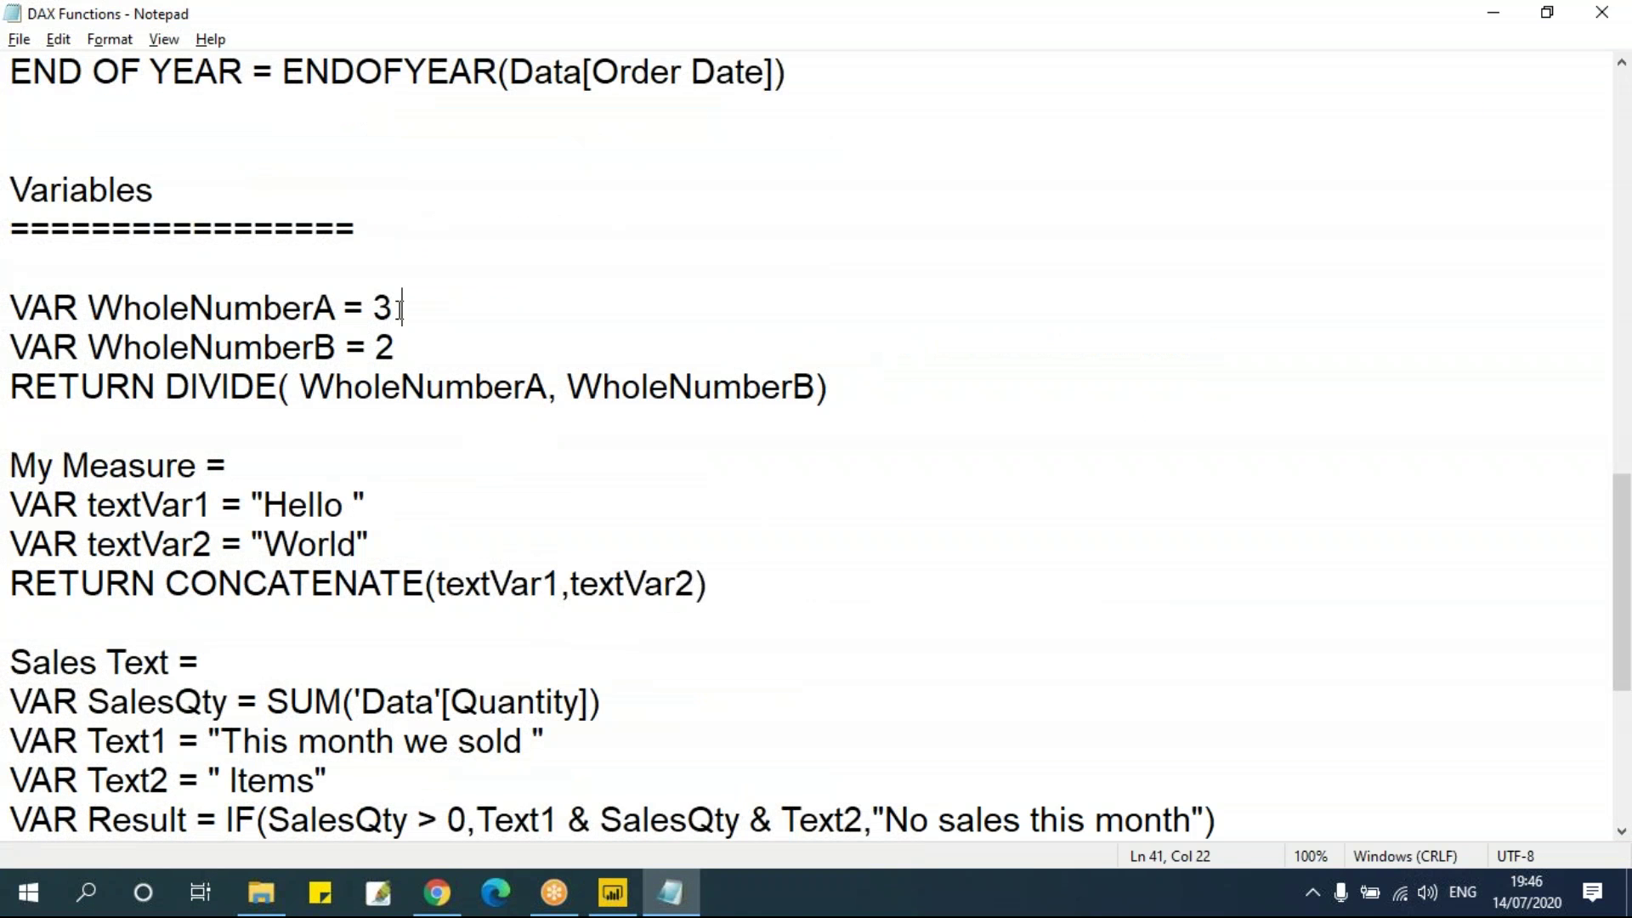
Step: In Power BI Desktop, add a calculated column to the Data table, start its formula with "Add 2 Num =" and enlarge the formula editor
key("alt+Tab")
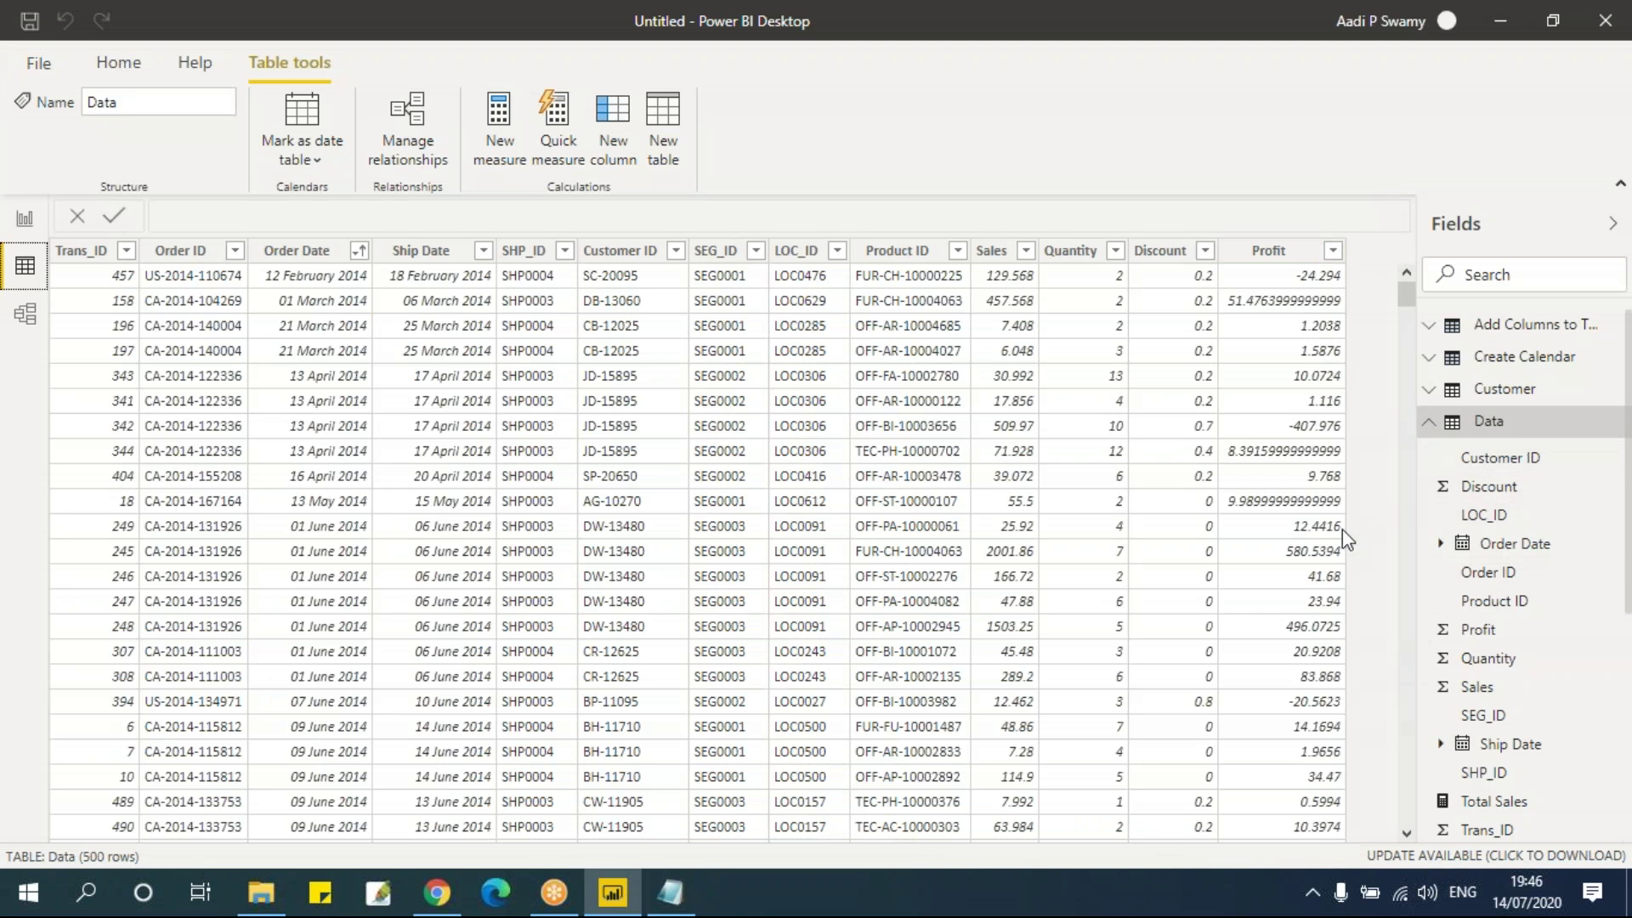
left_click(614, 160)
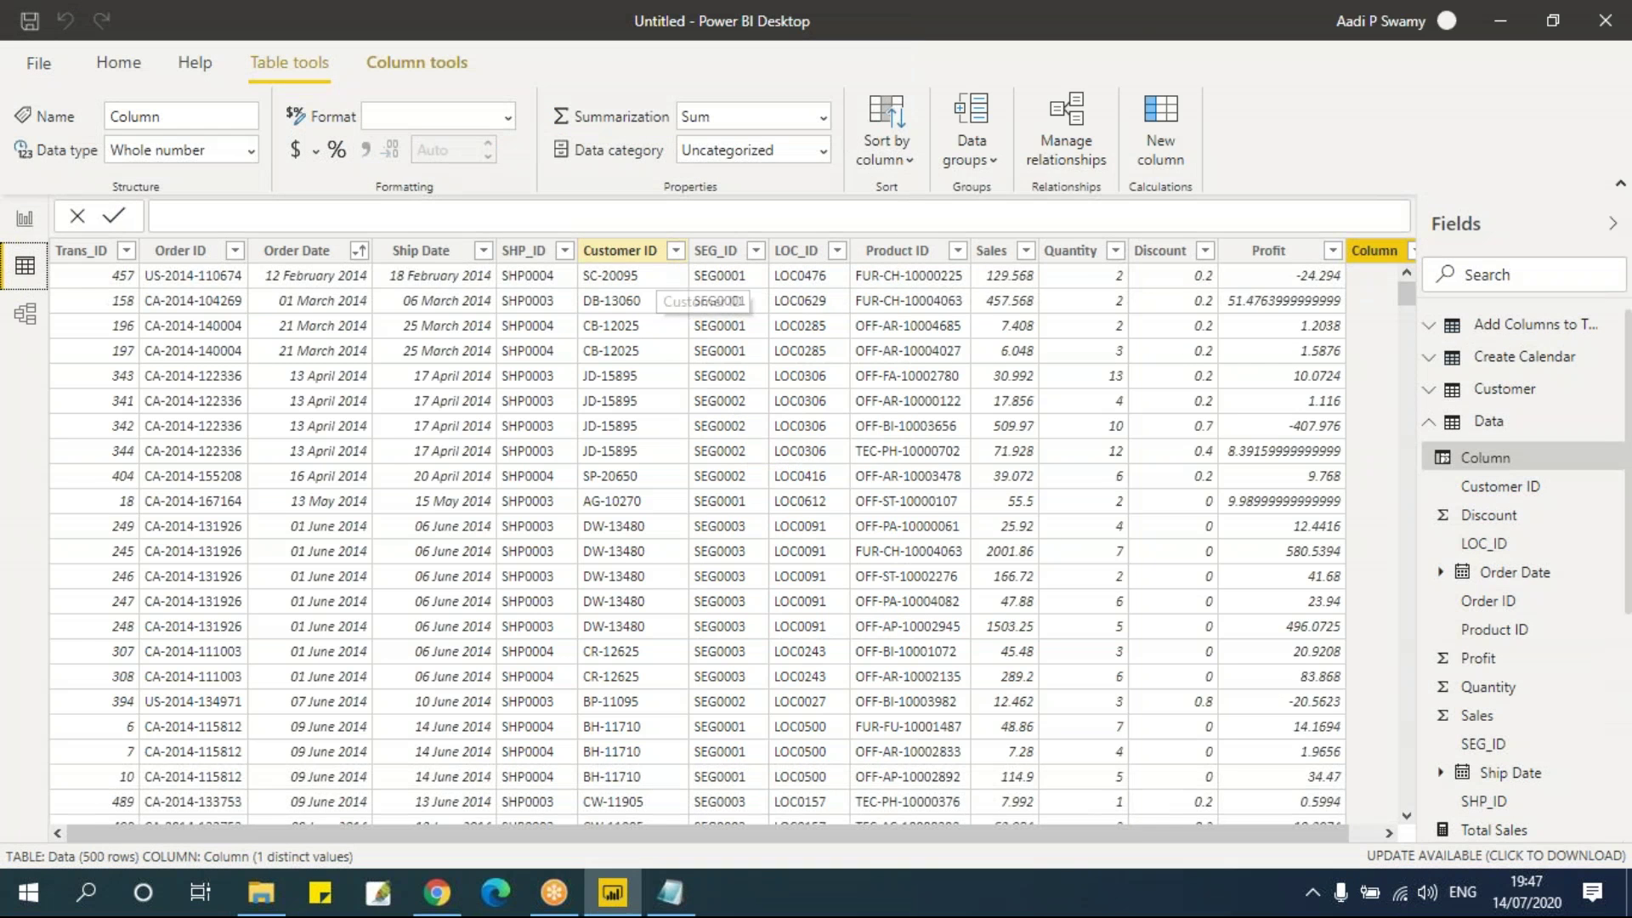
left_click(383, 214)
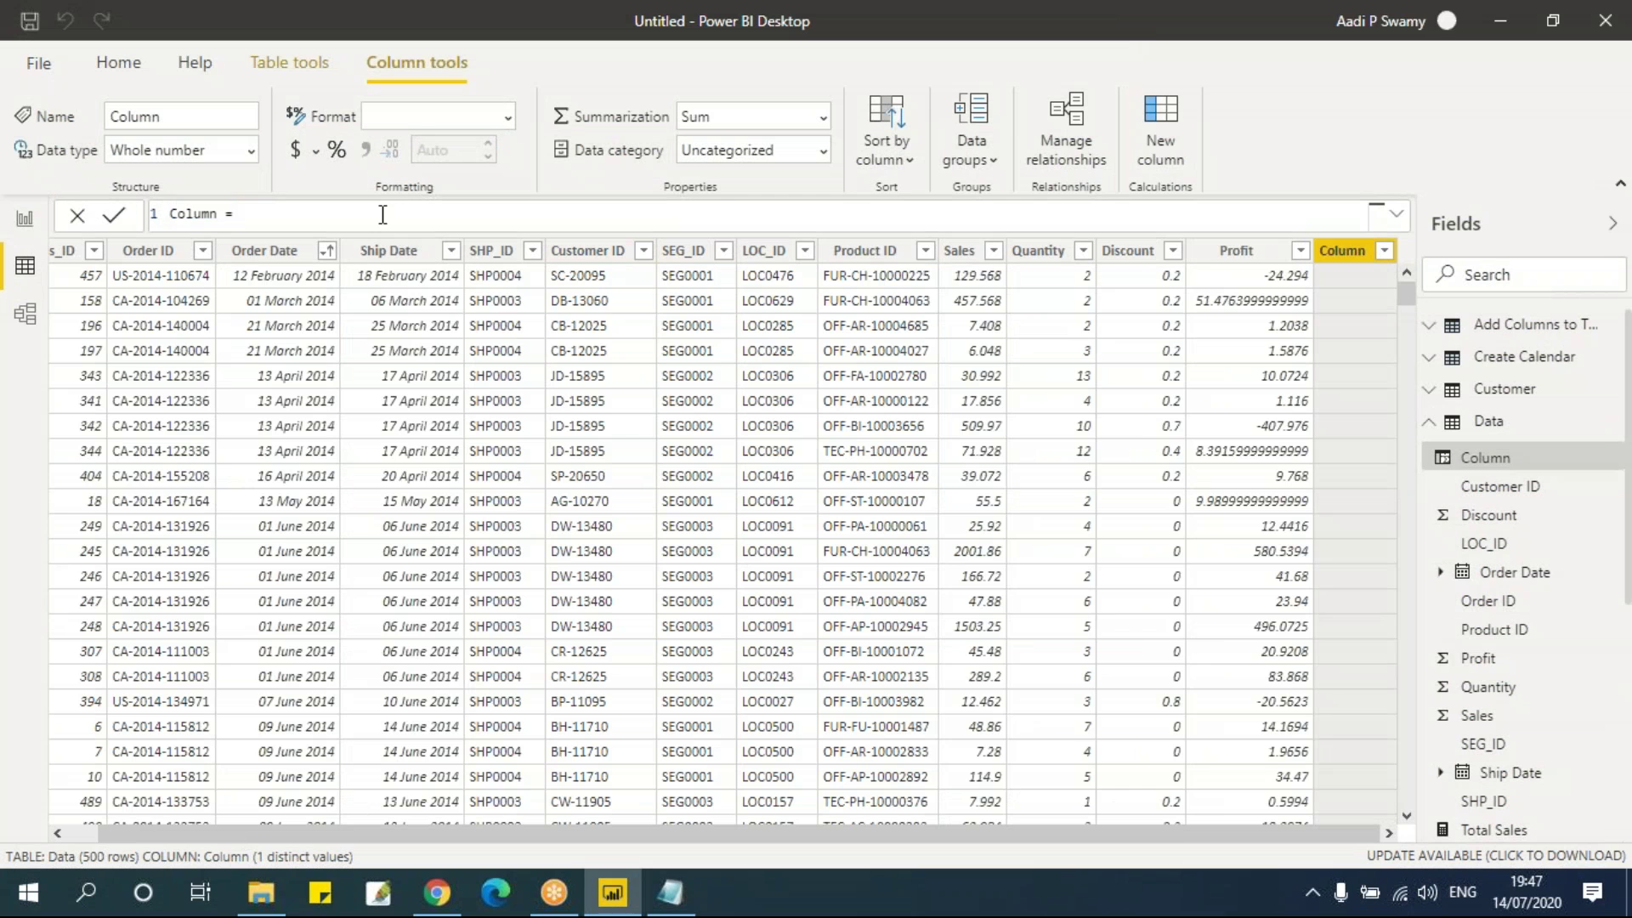
key("ctrl+a")
key("BackSpace")
type("Add 2 Num =")
left_click(1397, 215)
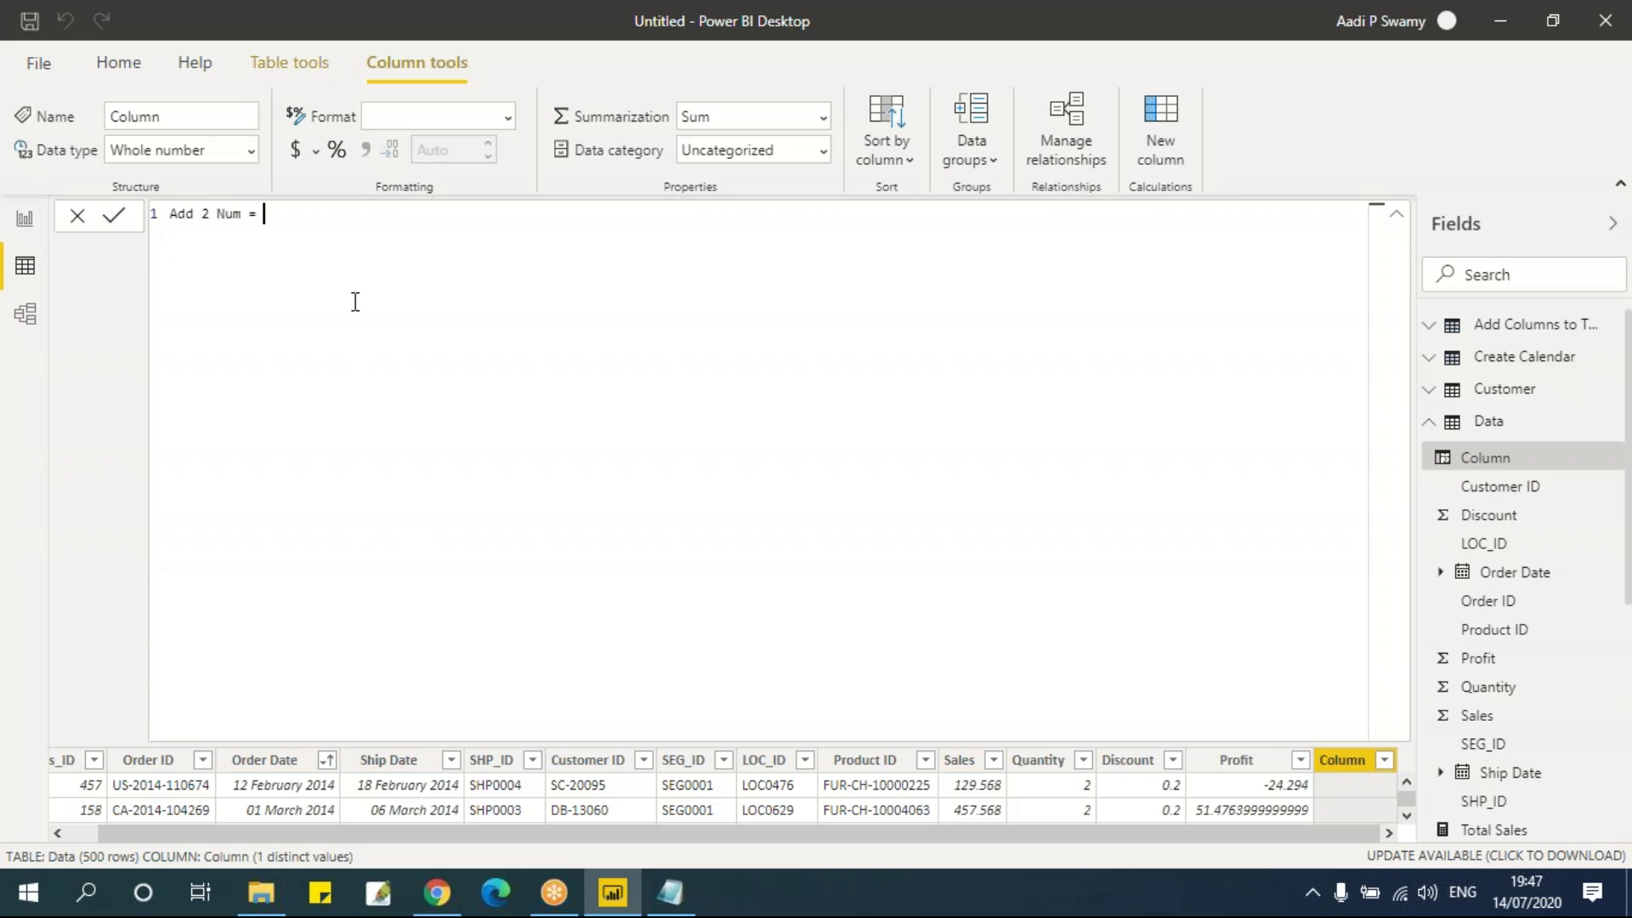
Step: Declare the variables Num1 = 100 and Num2 = 200 on separate lines of the Add 2 Num formula
key("shift+Return")
type("Var Num1 = 100")
key("shift+Return")
type("Var ")
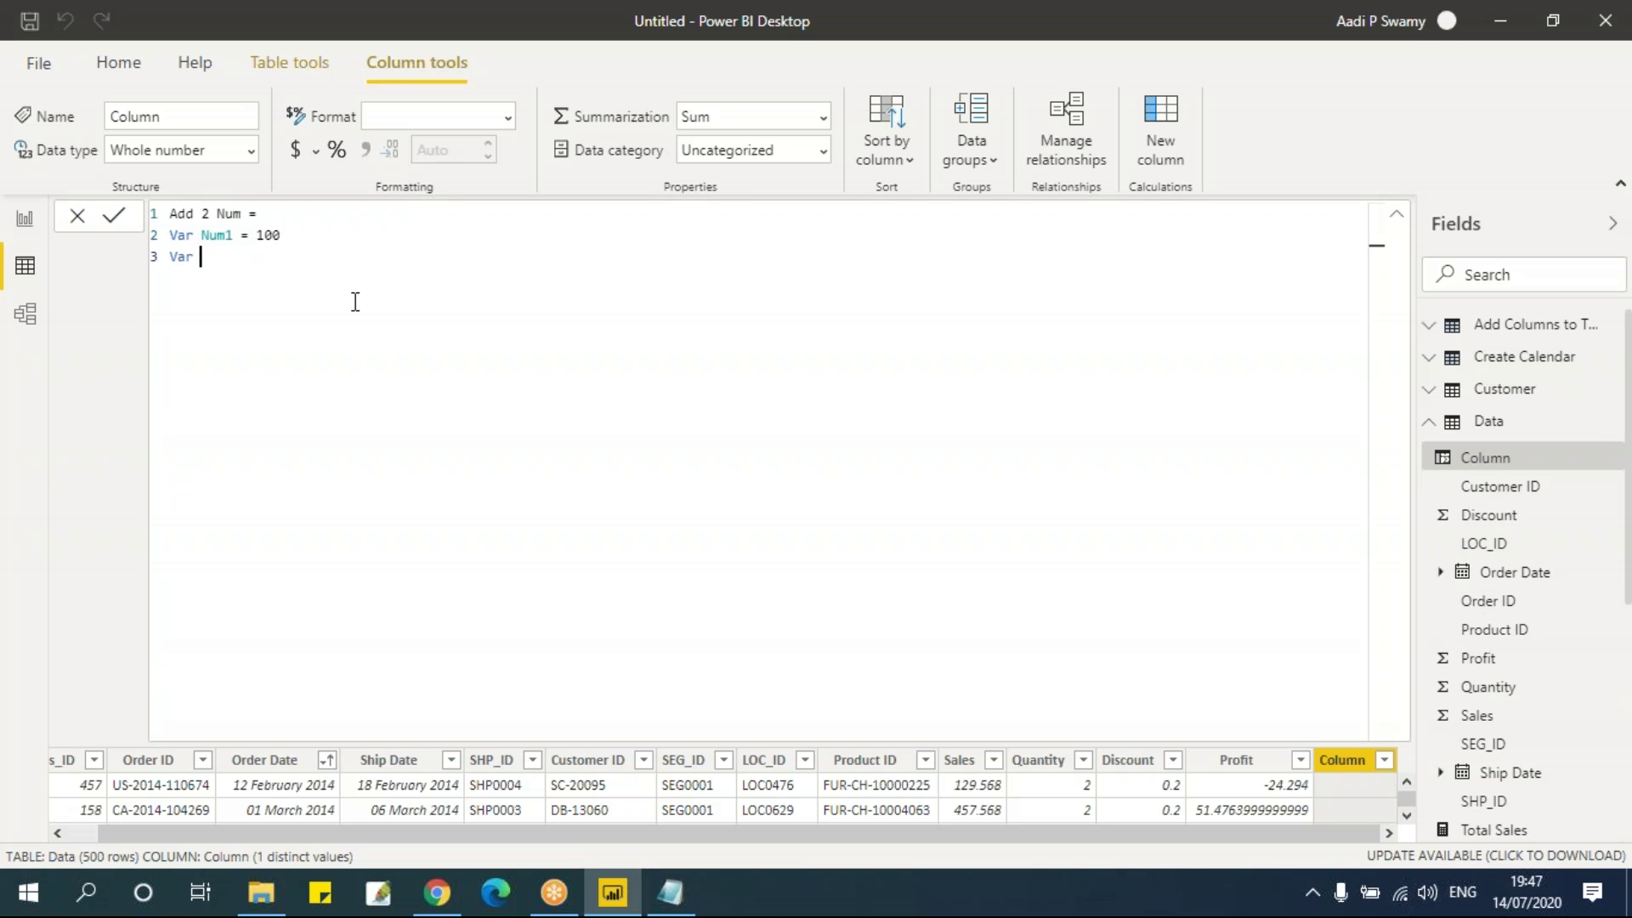
type("Num2 = 200")
key("shift+Return")
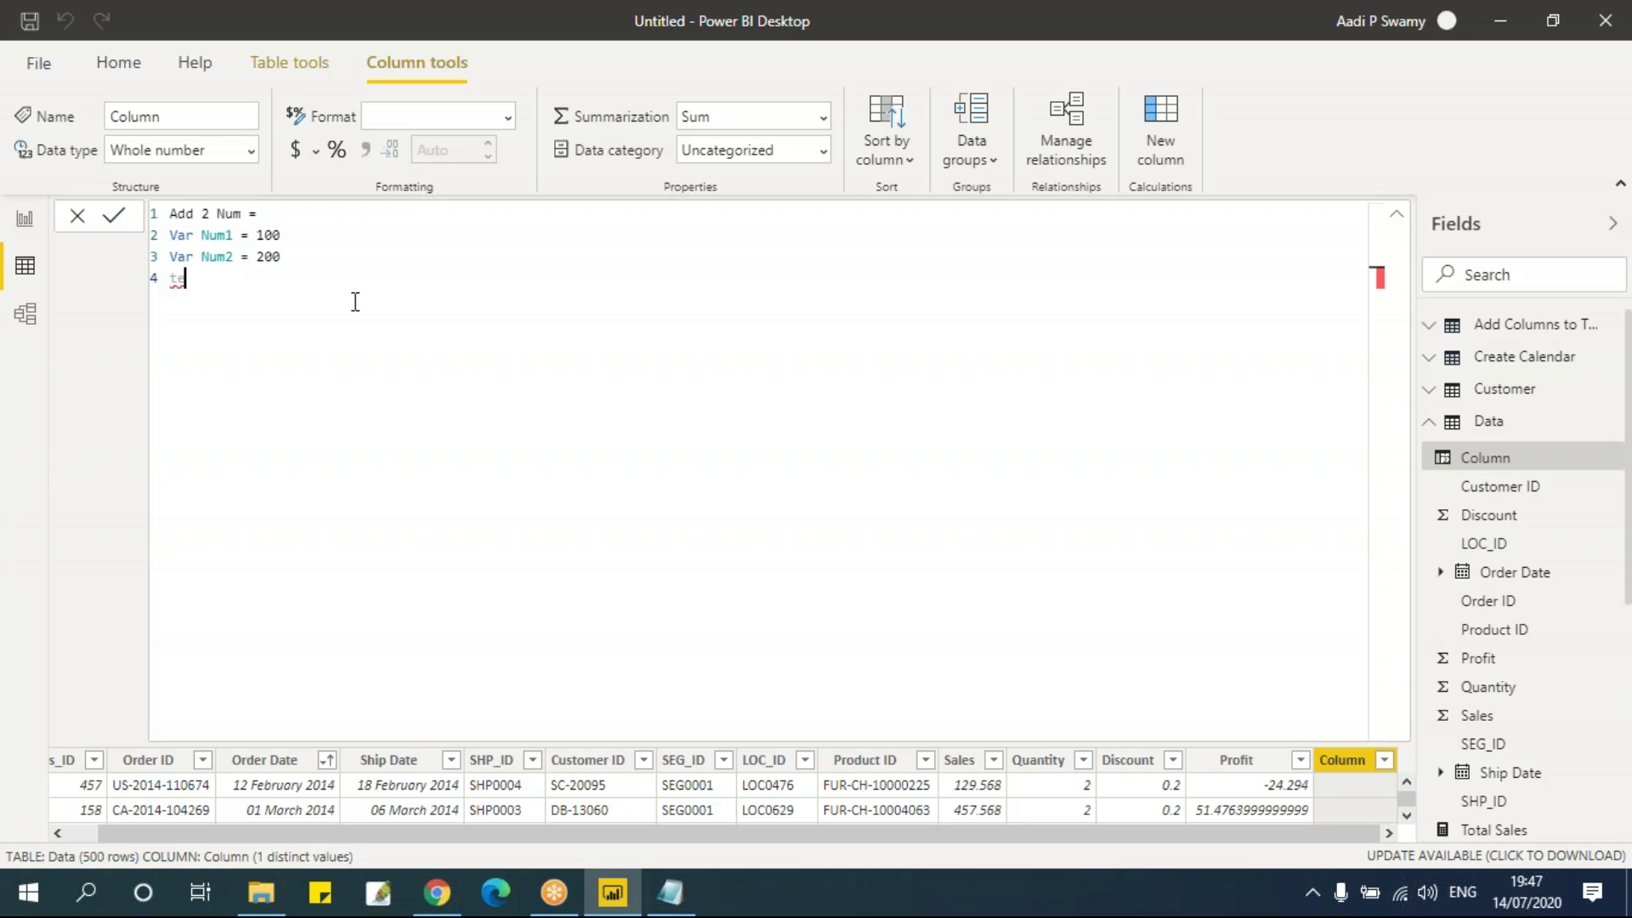
Step: Finish the Add 2 Num formula with return num1+num2, commit it and select the new column in the Data table
type("return num1")
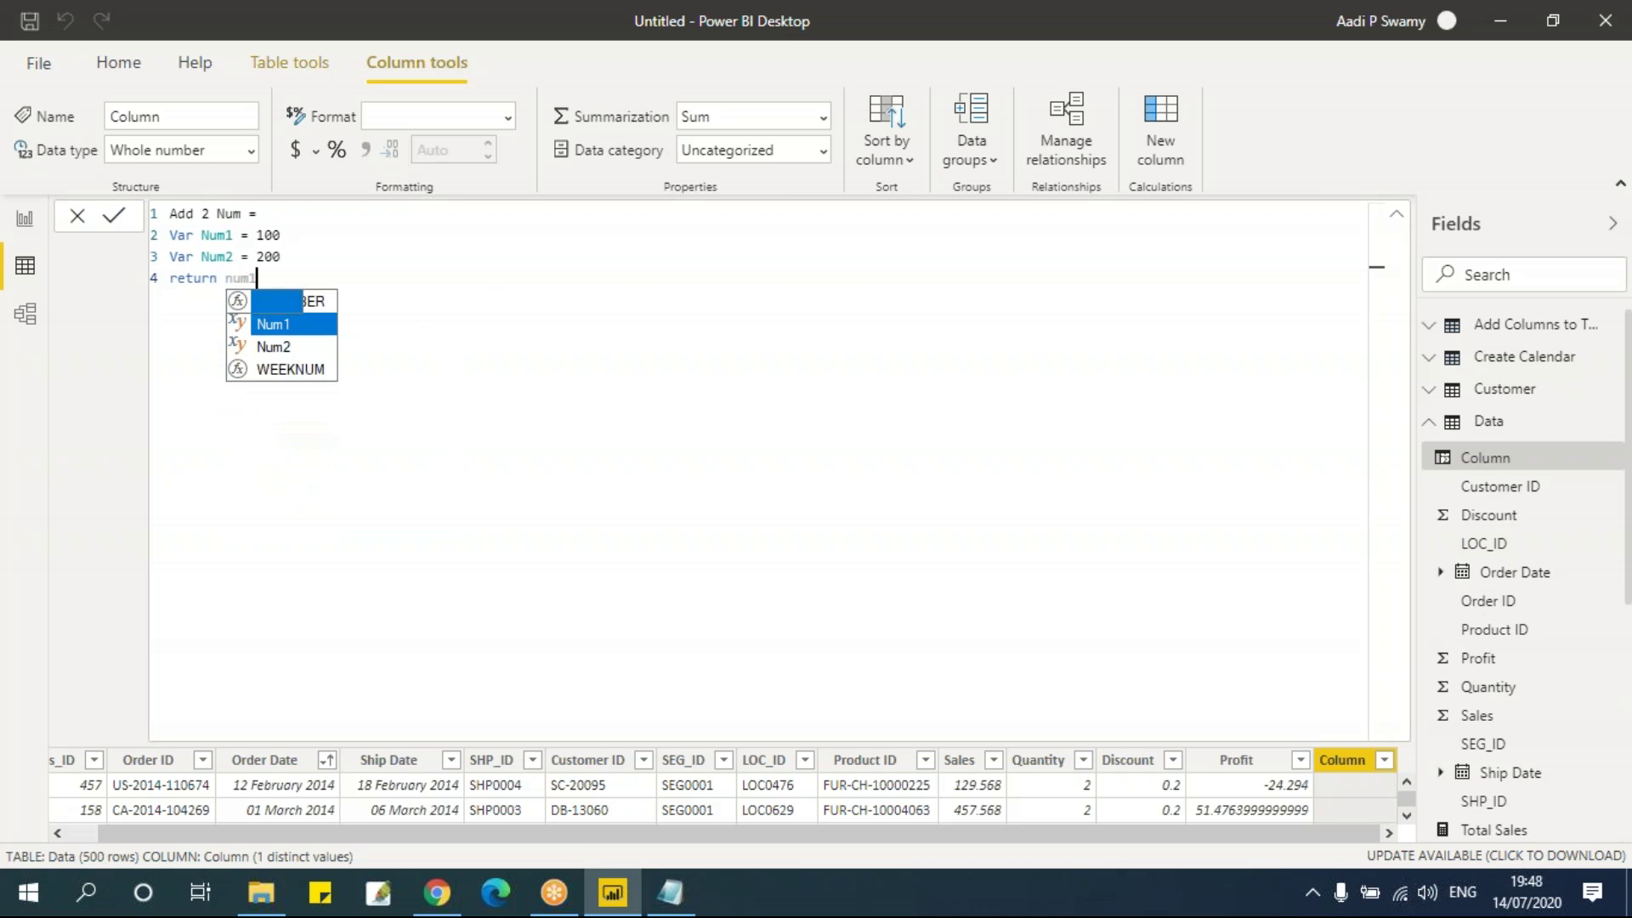
type("+num")
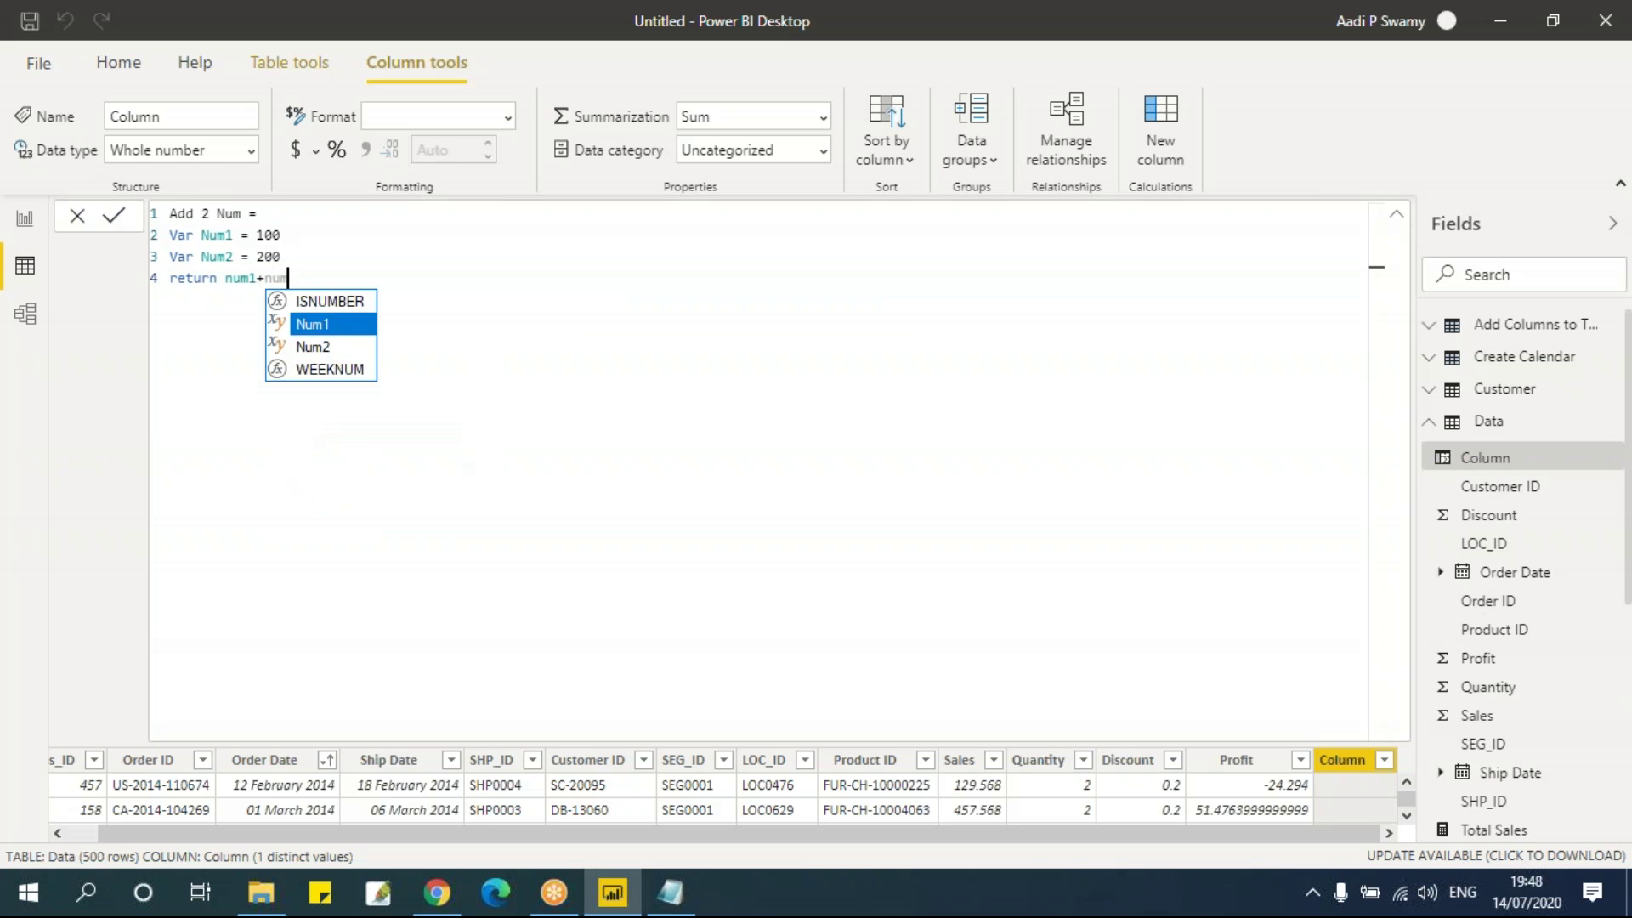
type("2")
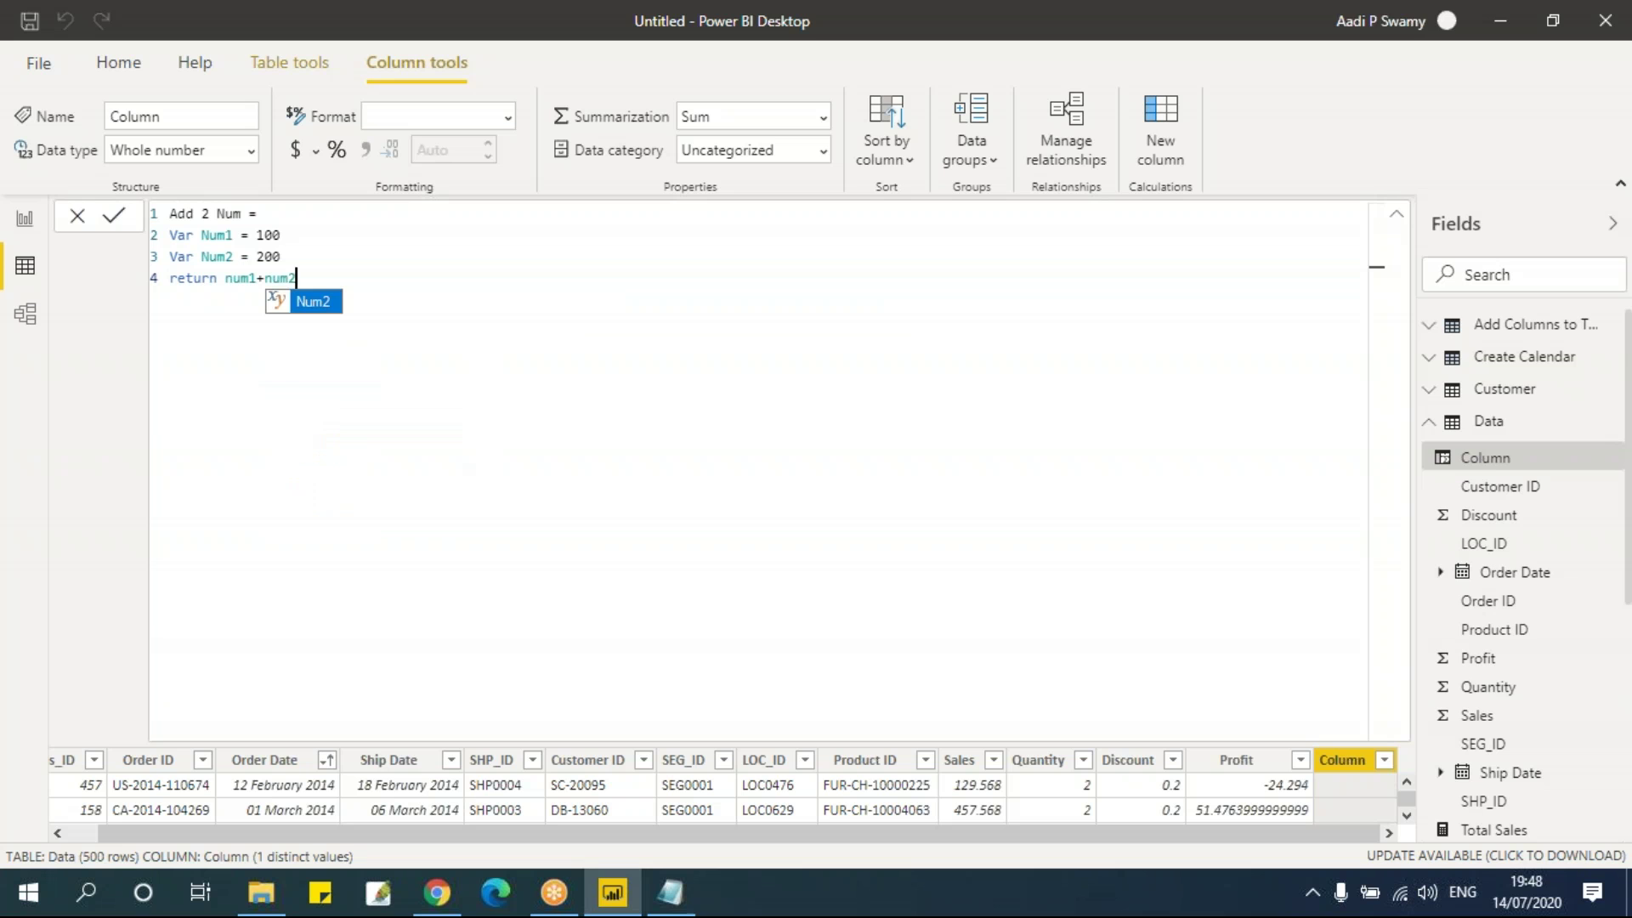
double_click(268, 256)
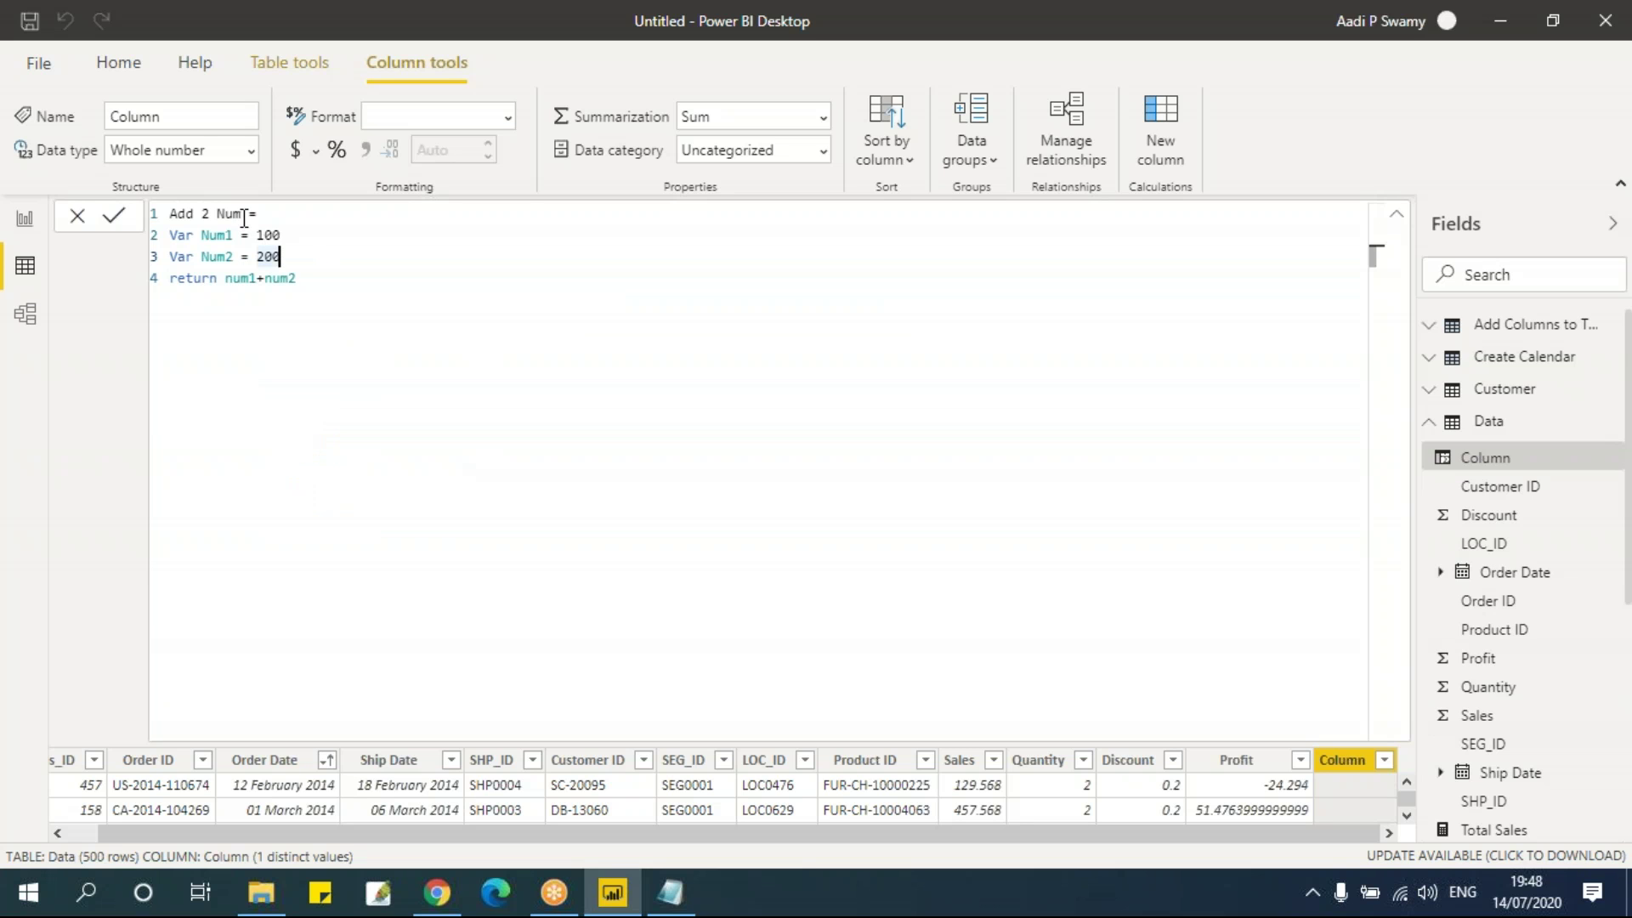
left_click_drag(244, 219, 174, 219)
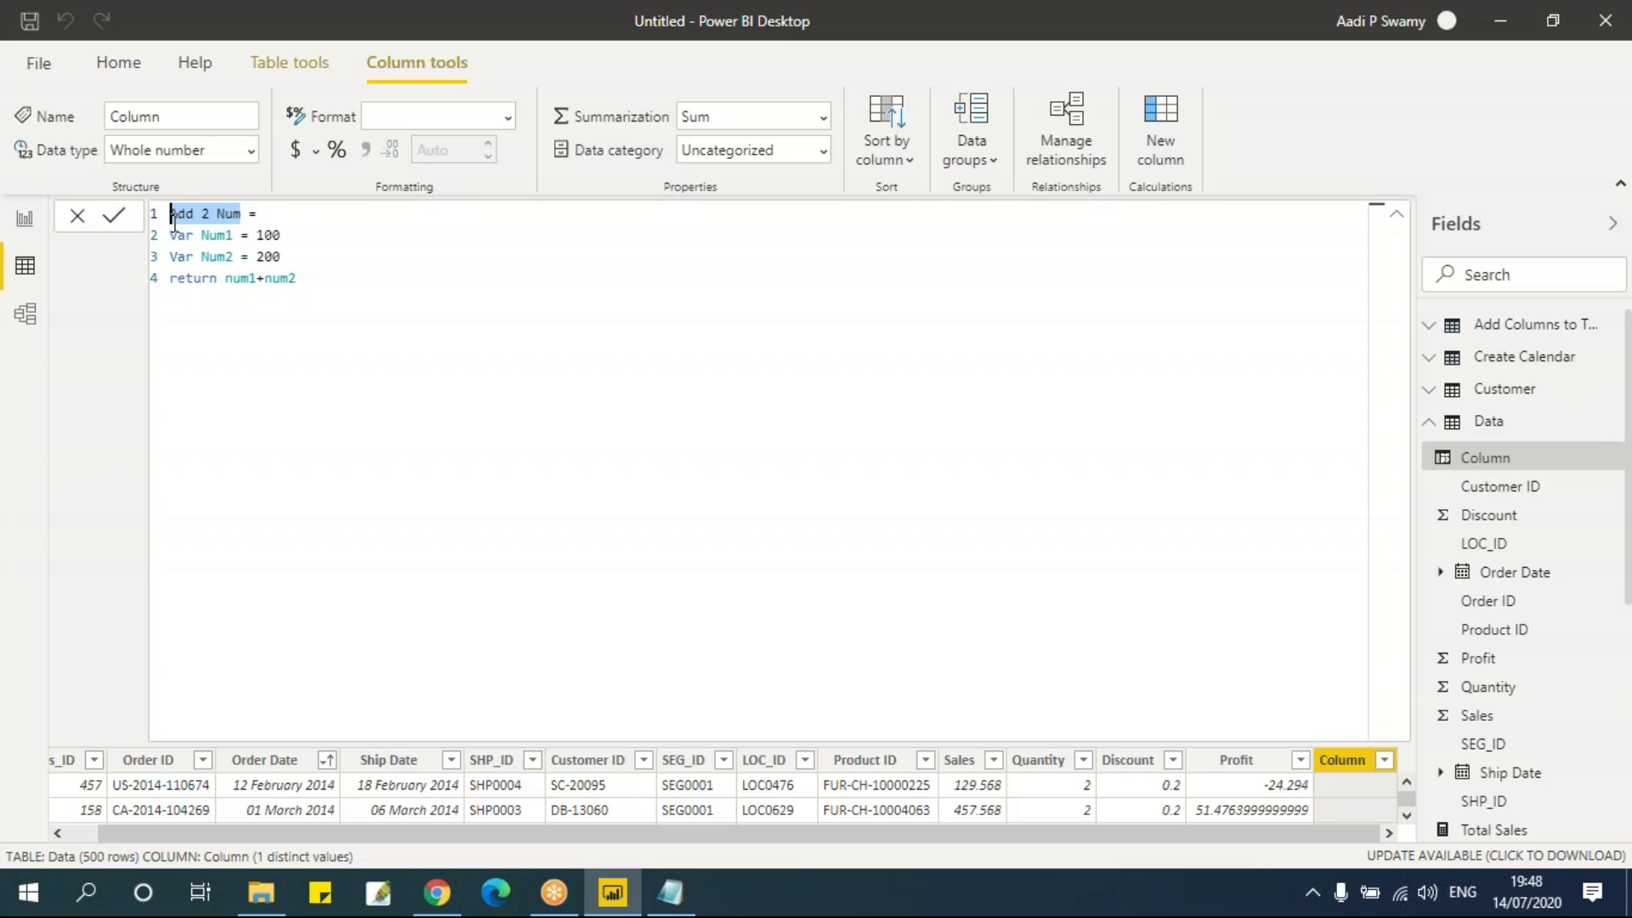
left_click(323, 281)
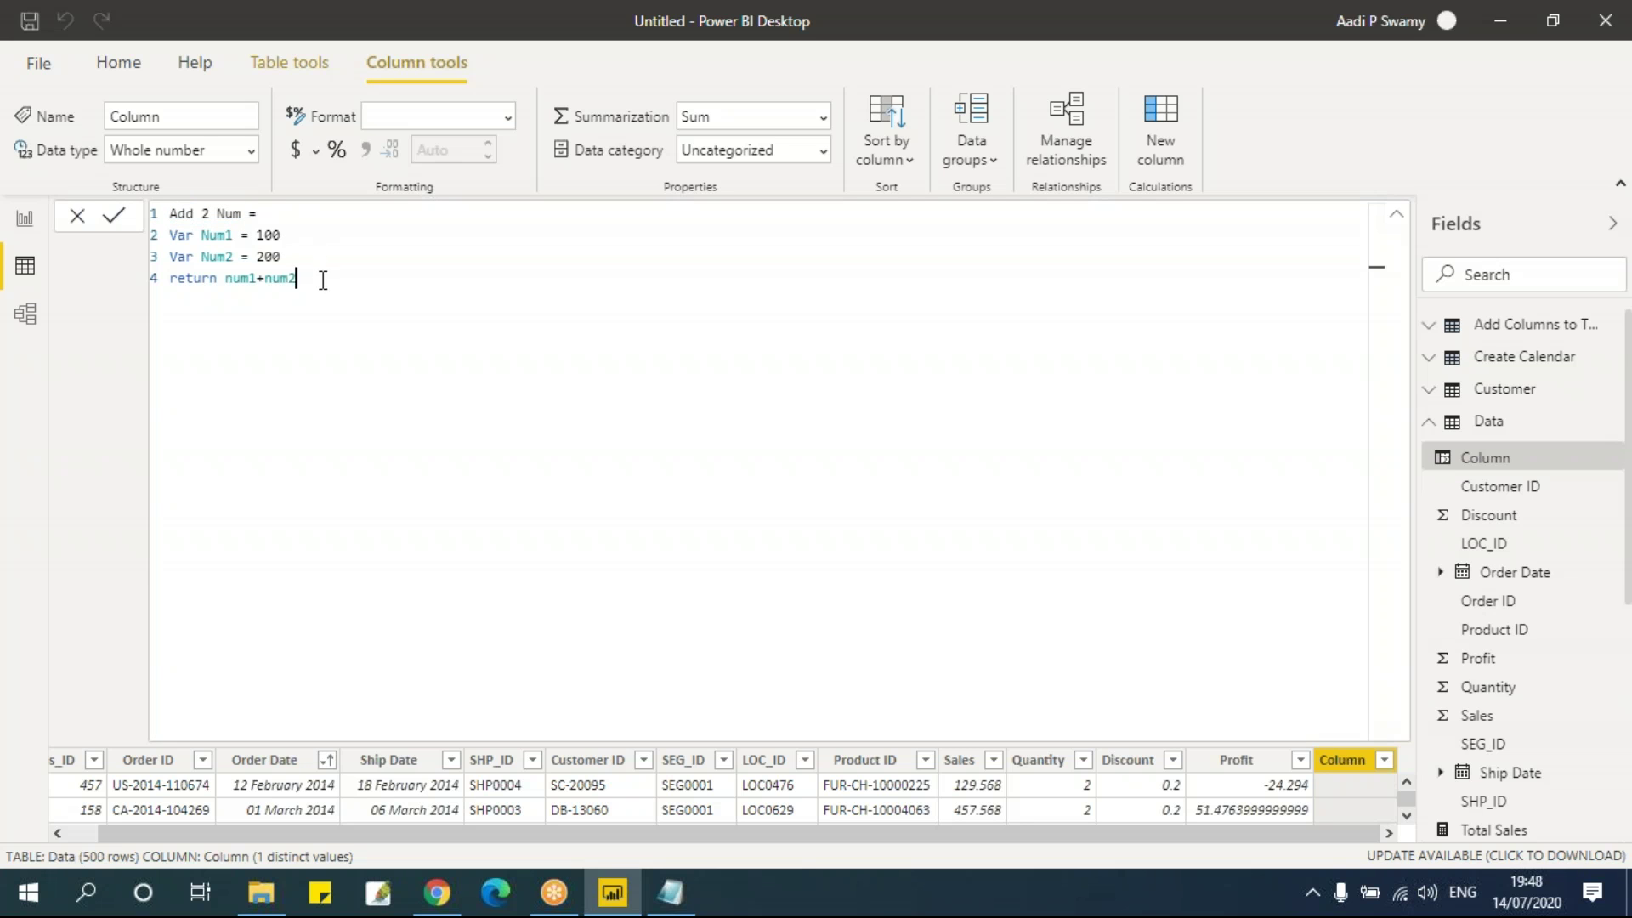
left_click_drag(257, 236, 274, 236)
left_click(359, 289)
key("Return")
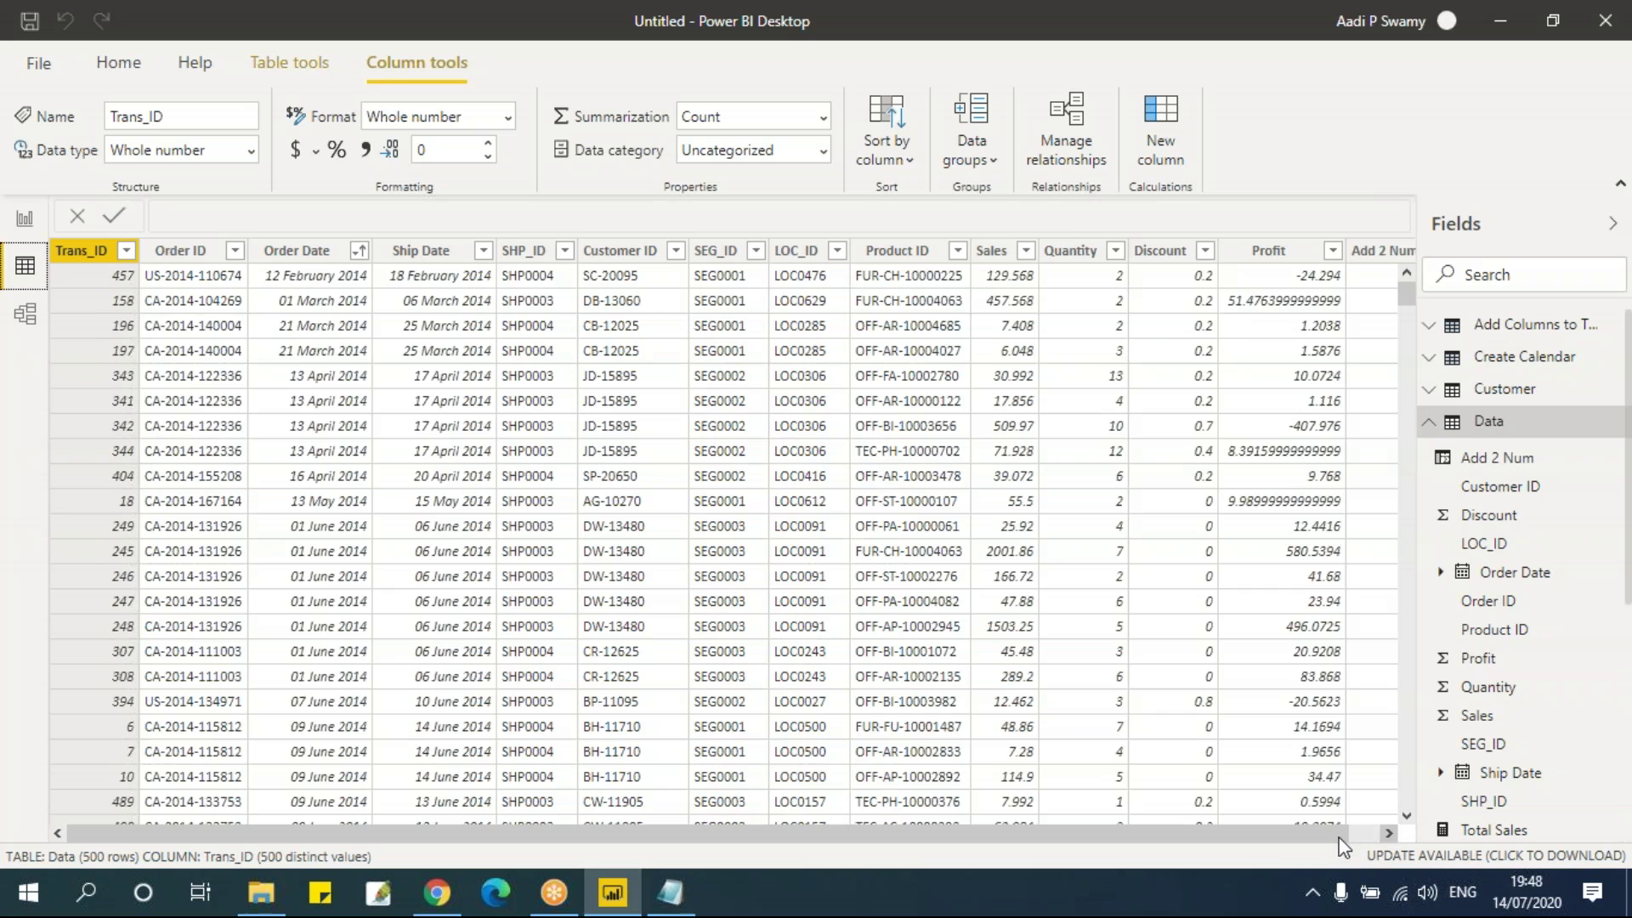
left_click(1389, 835)
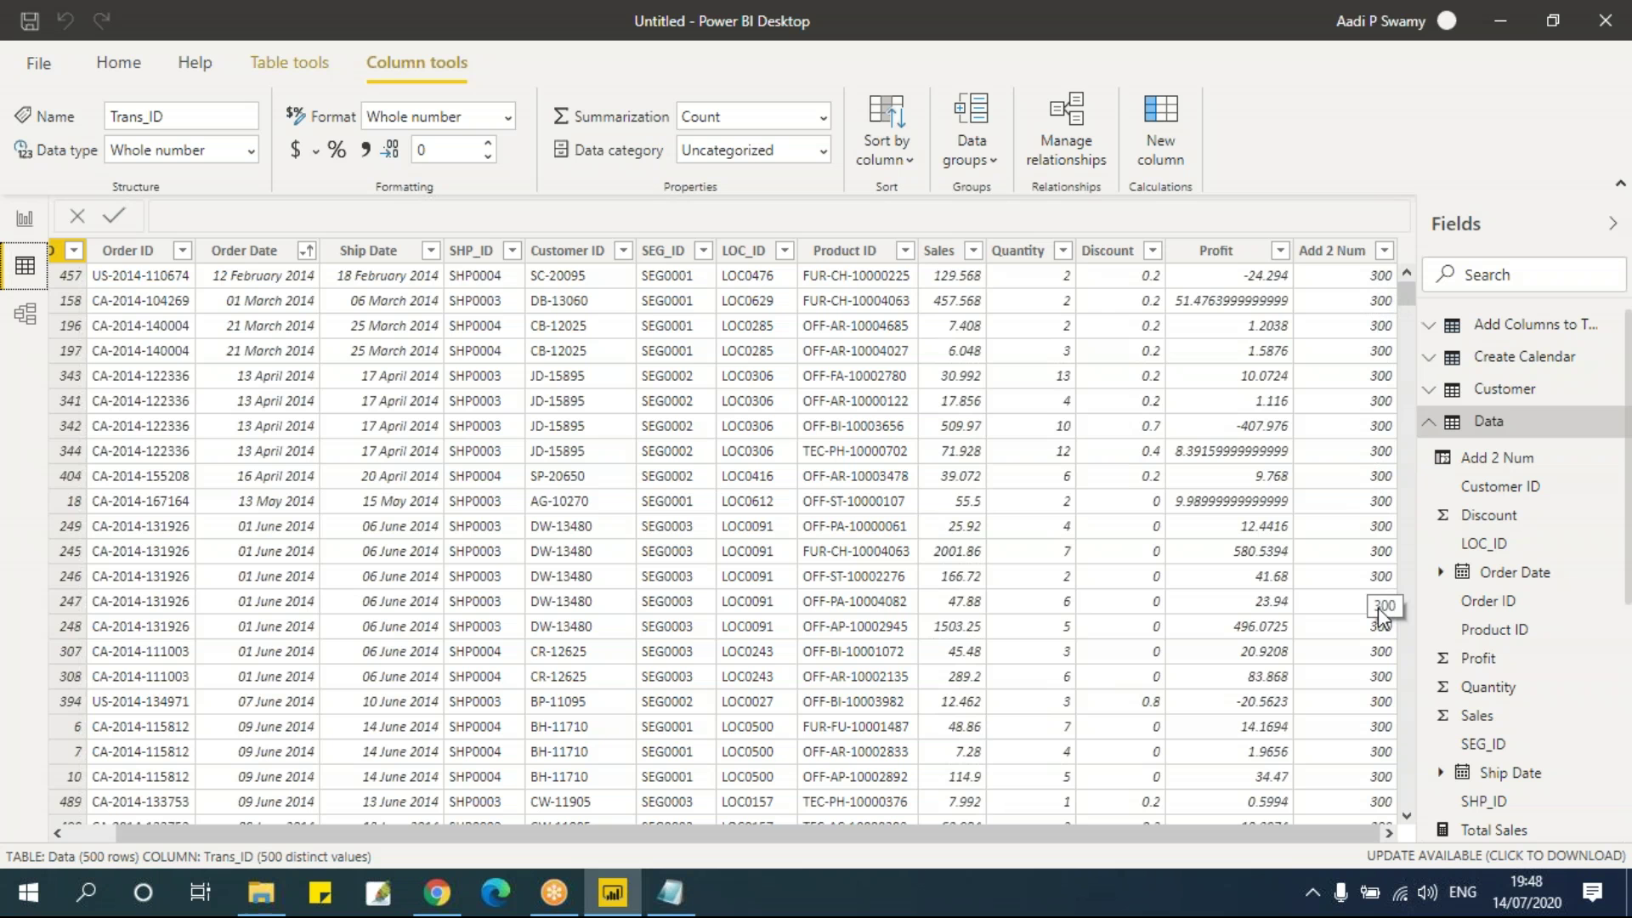
left_click(1332, 250)
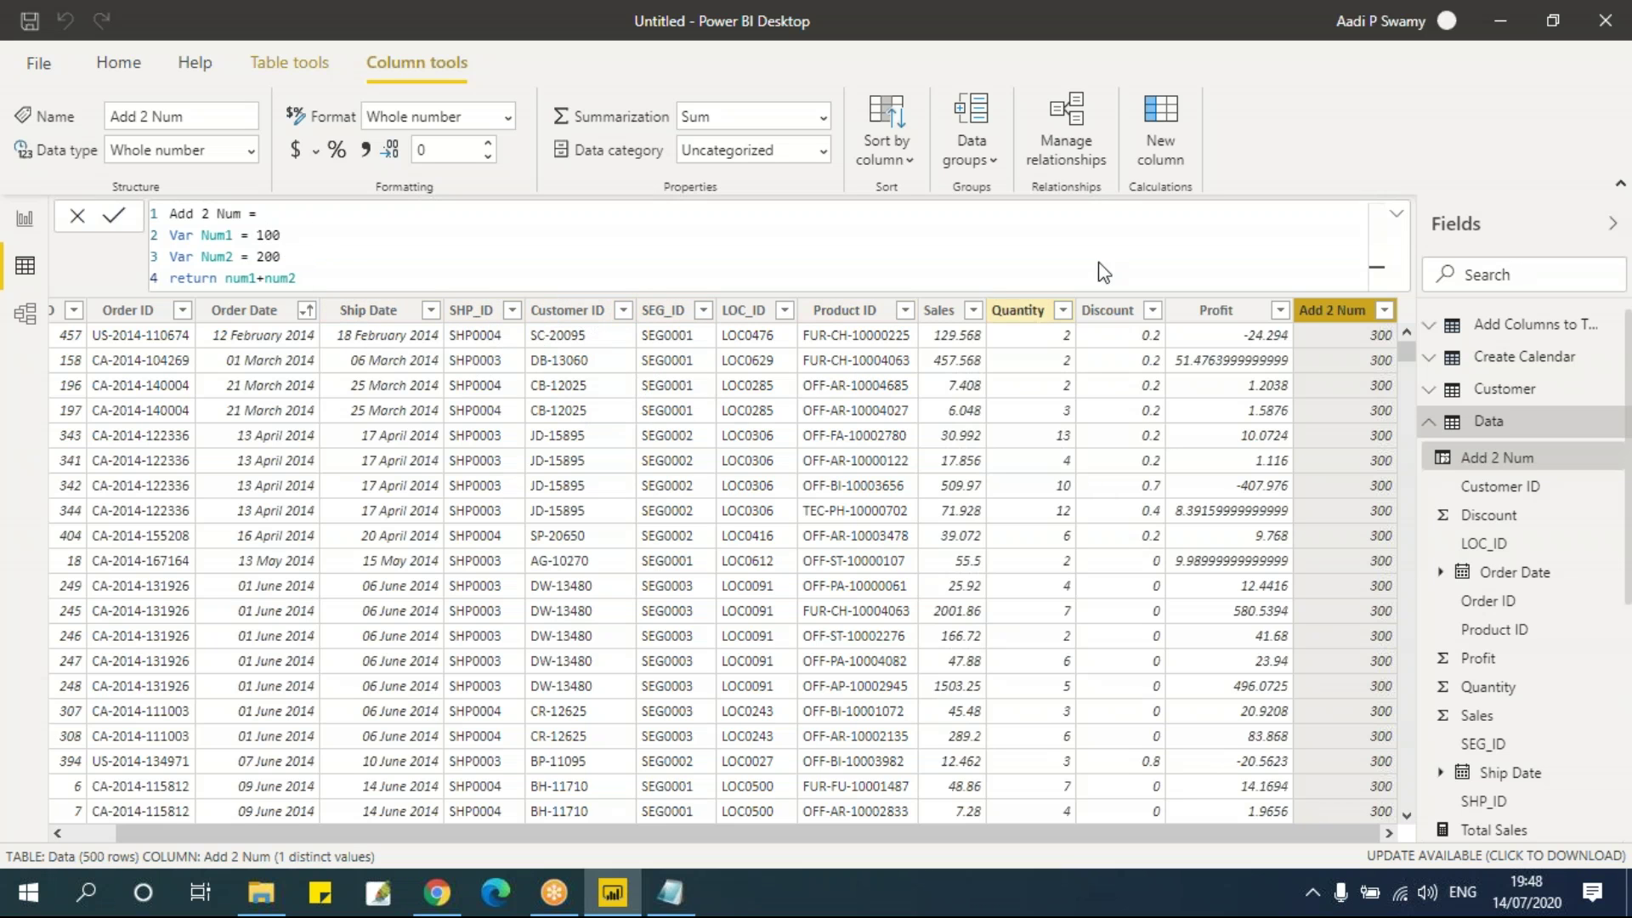
Step: Add another calculated column to the Data table and start its formula with "Get Profit Share =" in the enlarged editor
left_click(291, 64)
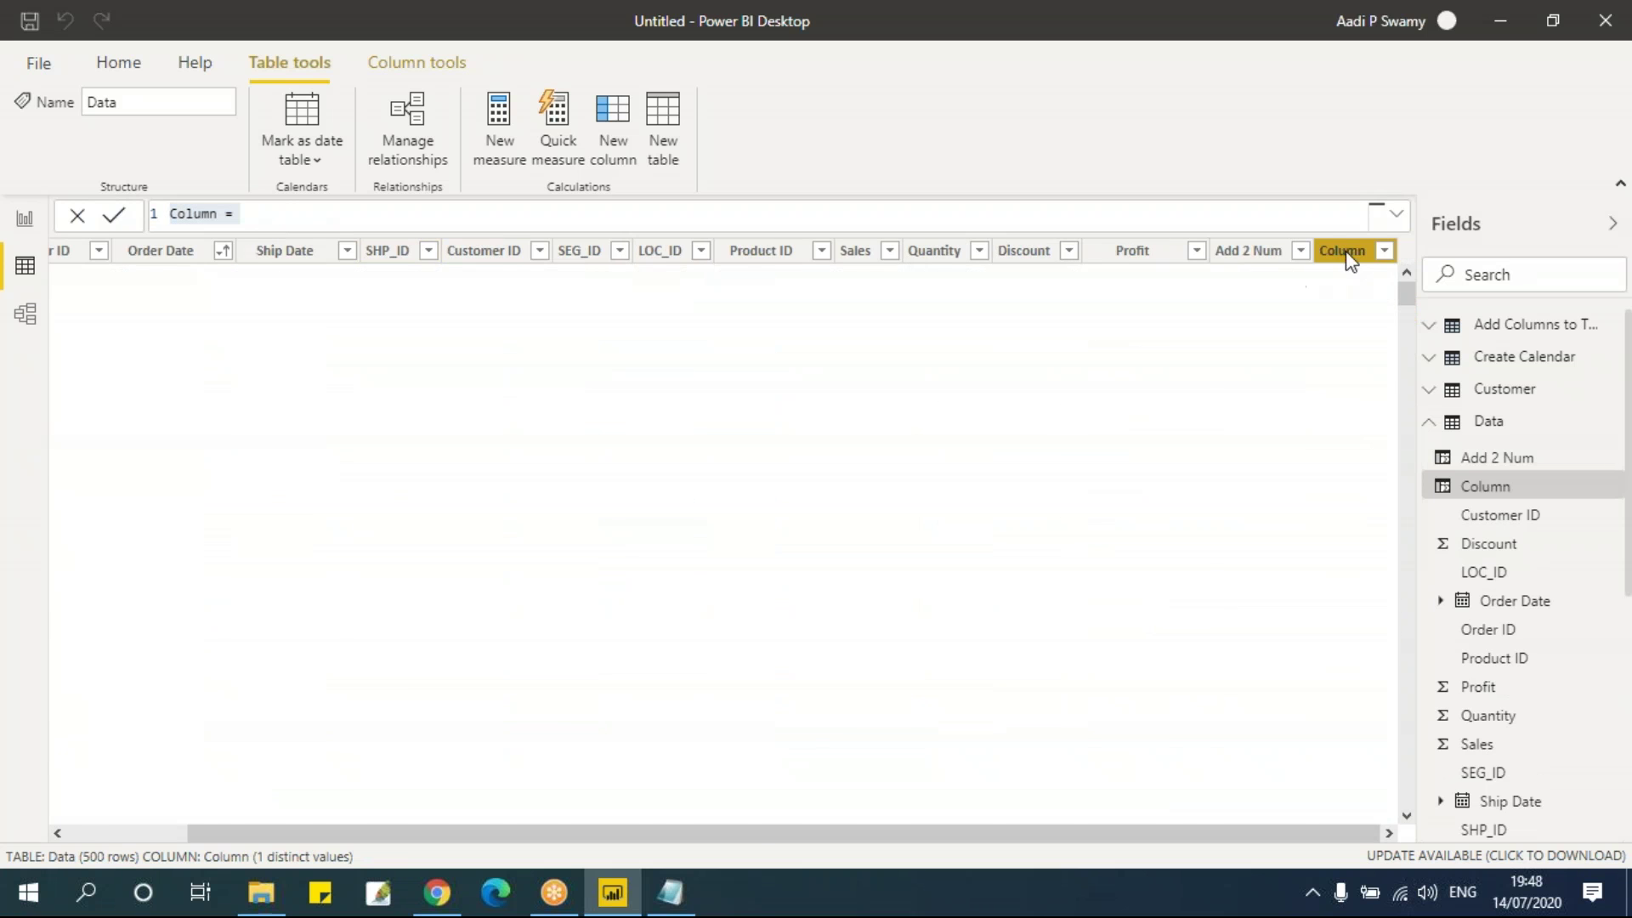
left_click(1398, 223)
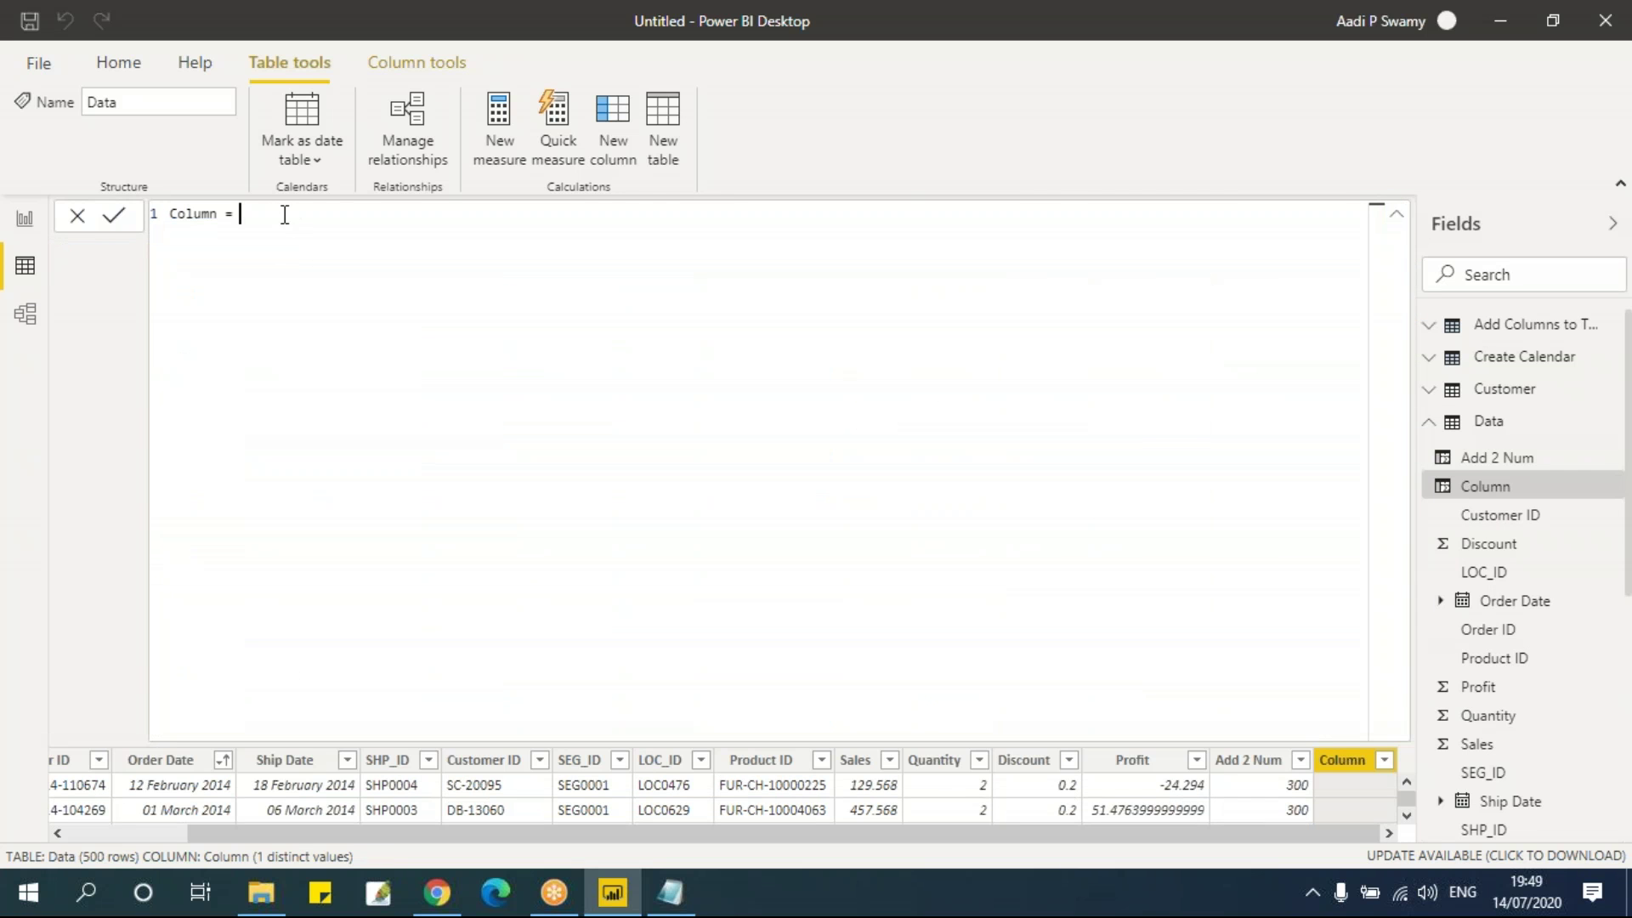
type("Get Profit Share =")
key("shift+Return")
Step: Declare the variable SalesVal = Data[Sales] on the second line of the Get Profit Share formula
type("Va")
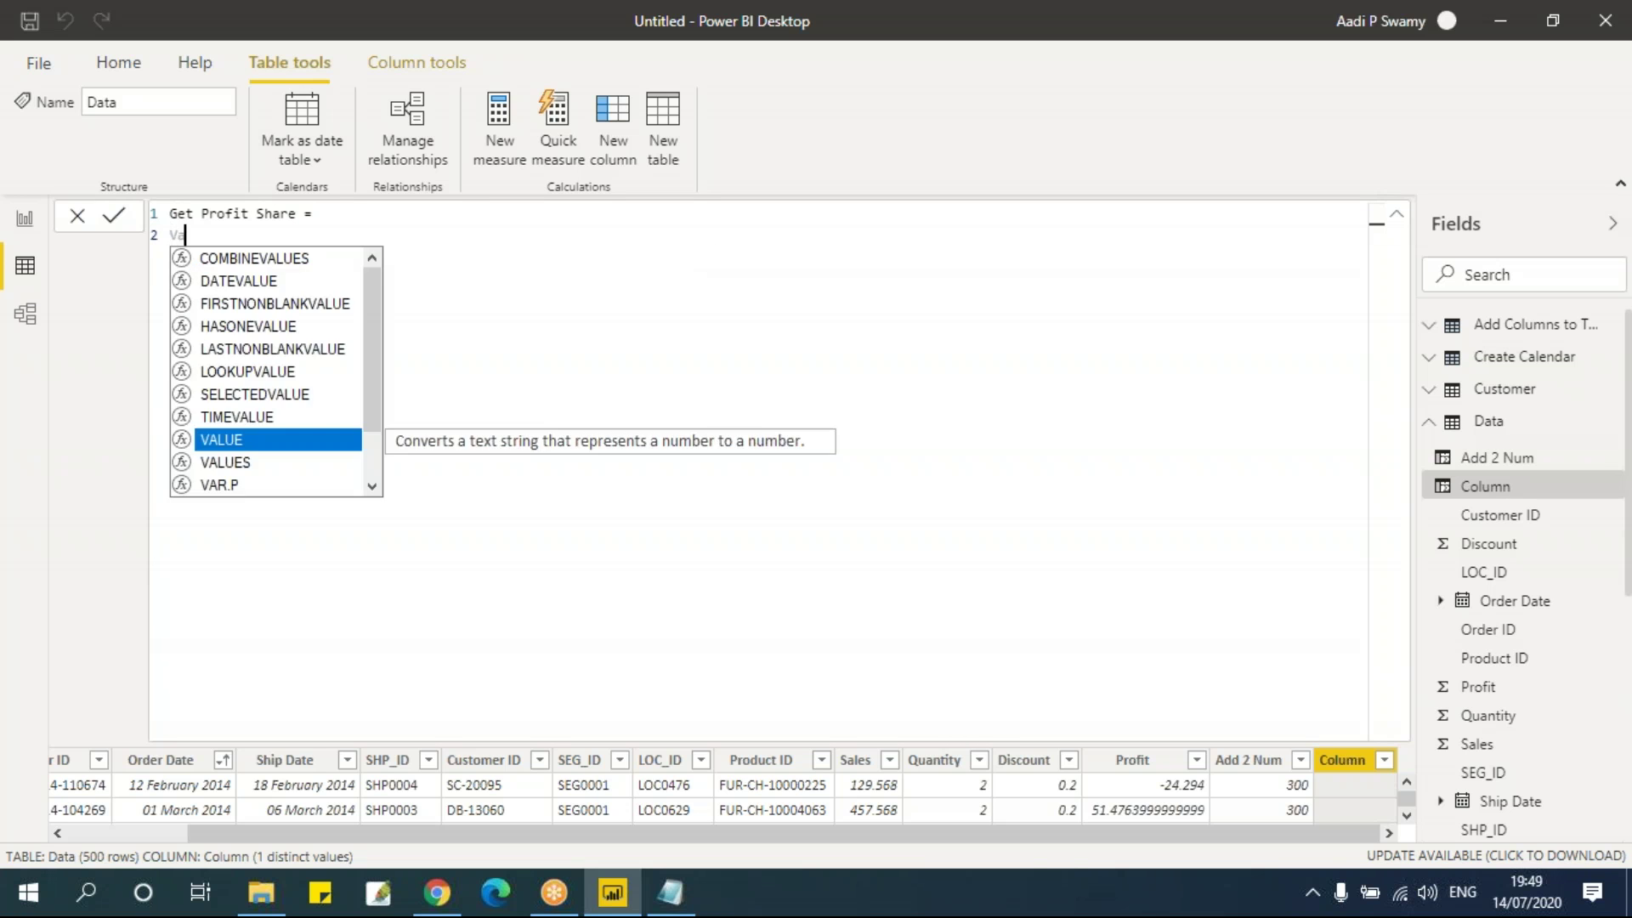
type("r Sales")
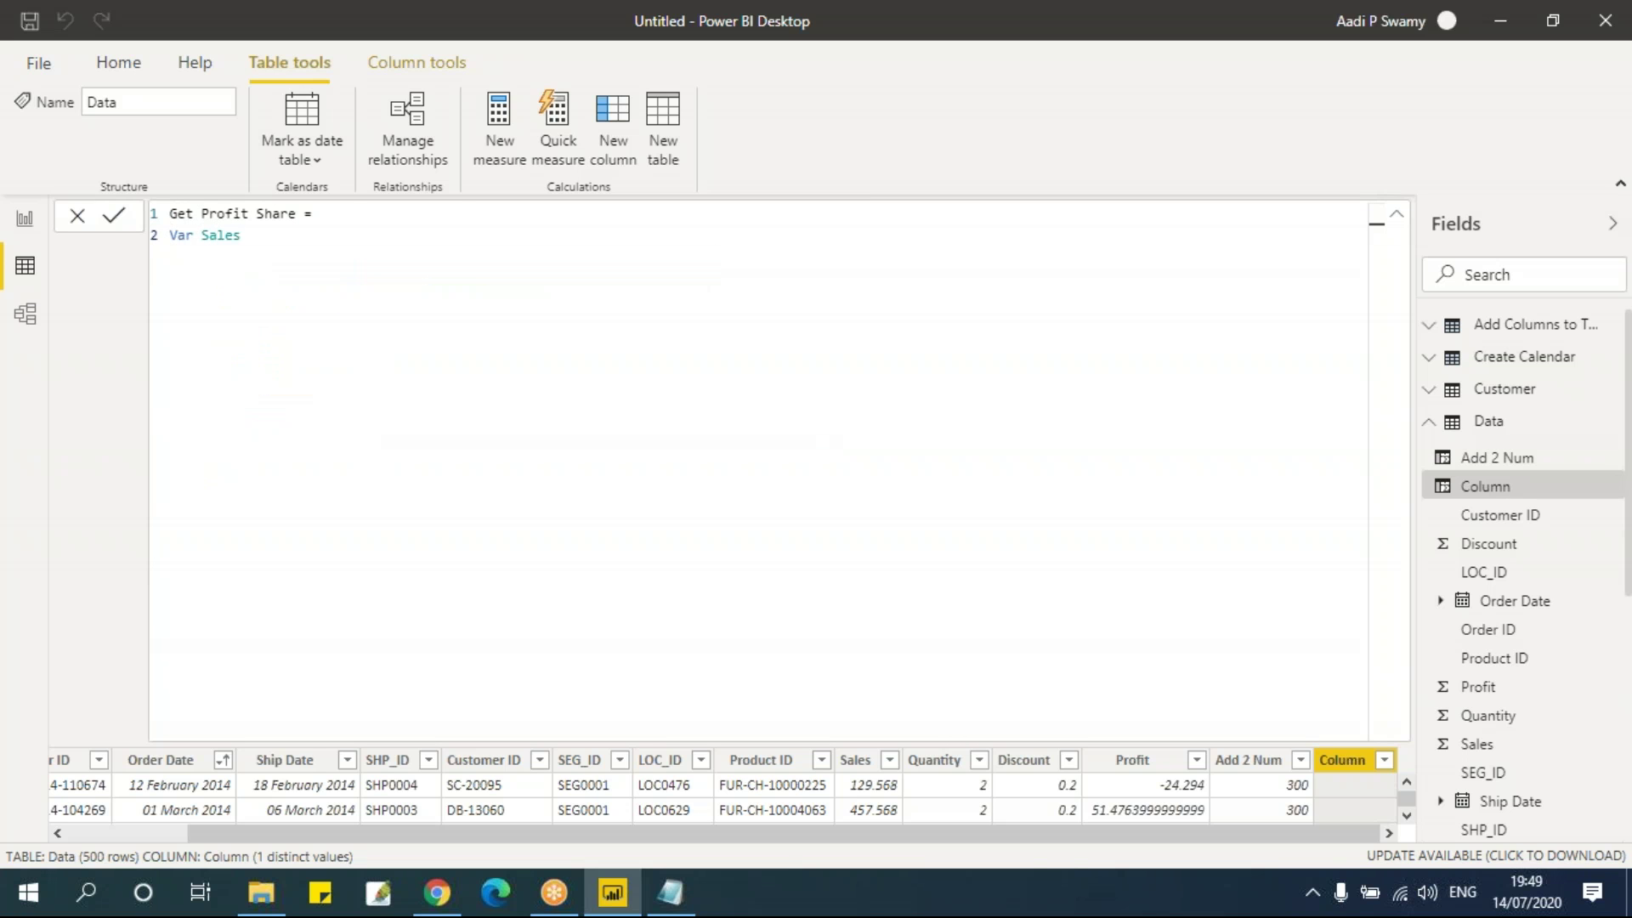
type("Val = sa")
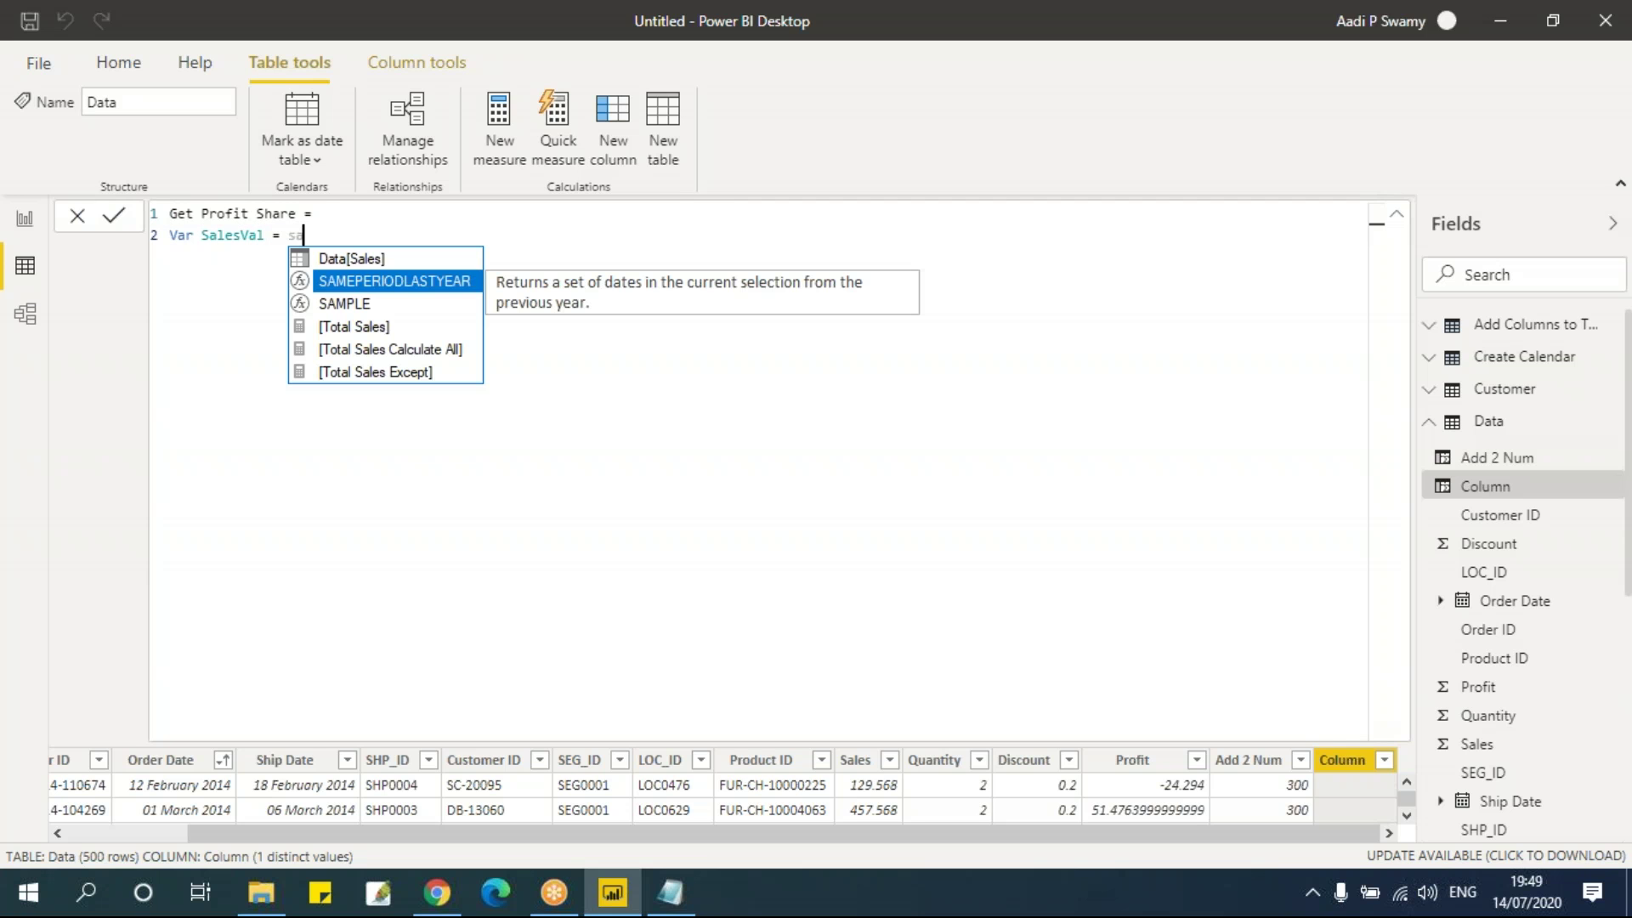
key("Down")
key("Up")
left_click(380, 258)
Step: Declare the variable ProfitVal = Data[Profit] on the third line of the Get Profit Share formula
key("shift+Return")
type("Var Profit")
key("BackSpace")
type("Va")
key("BackSpace")
key("BackSpace")
type("Val = Data[")
type("Profi")
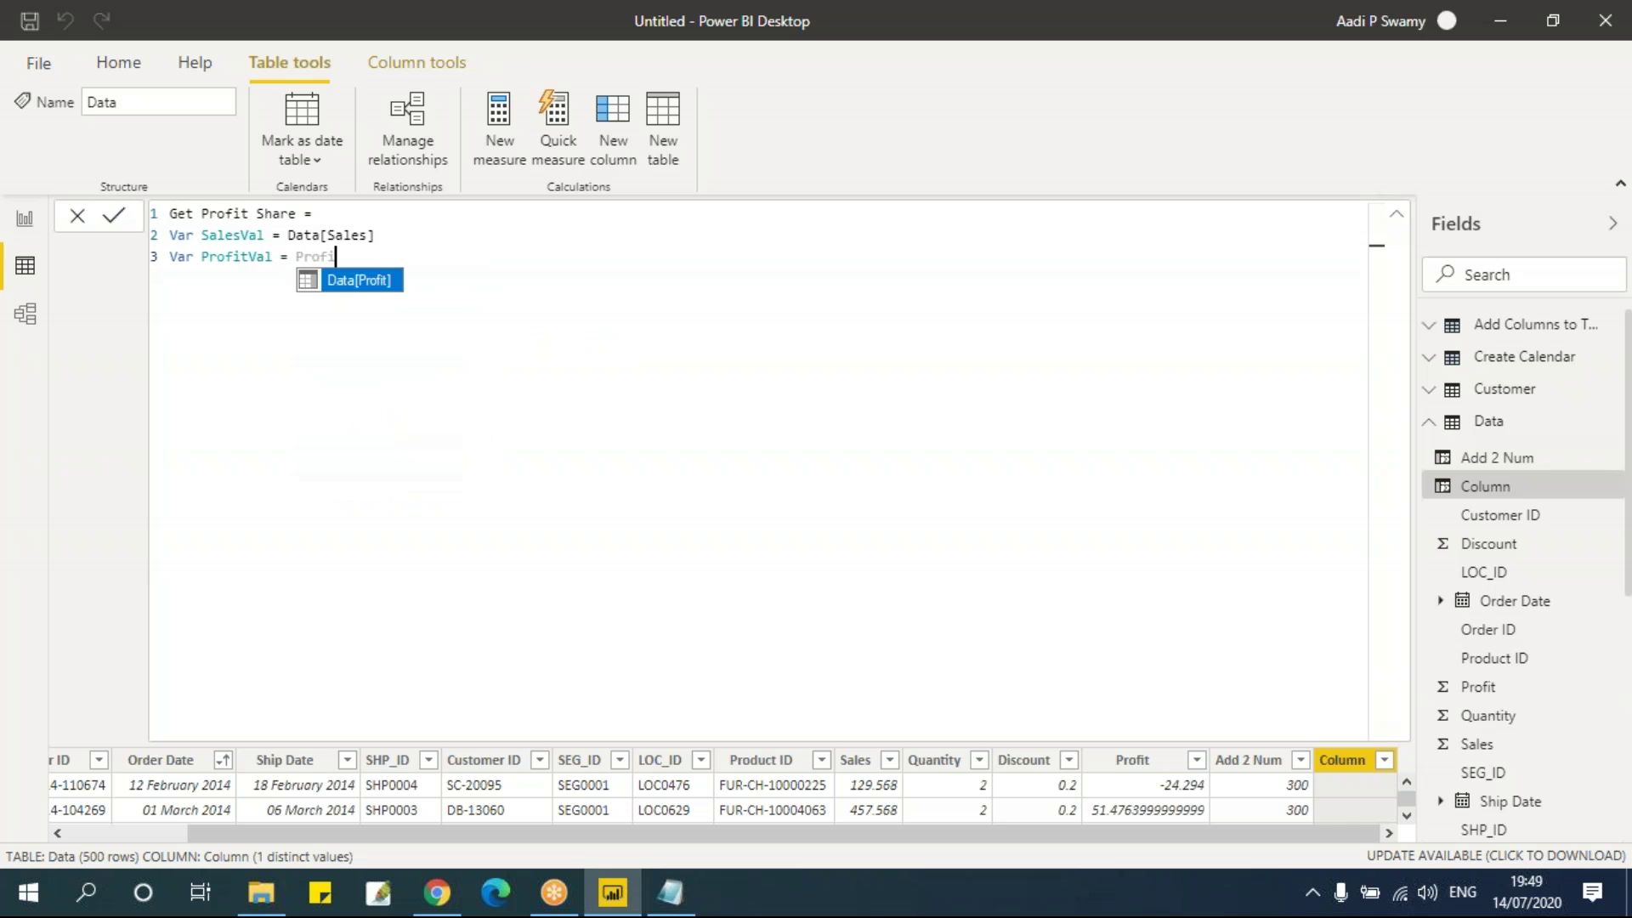
key("Tab")
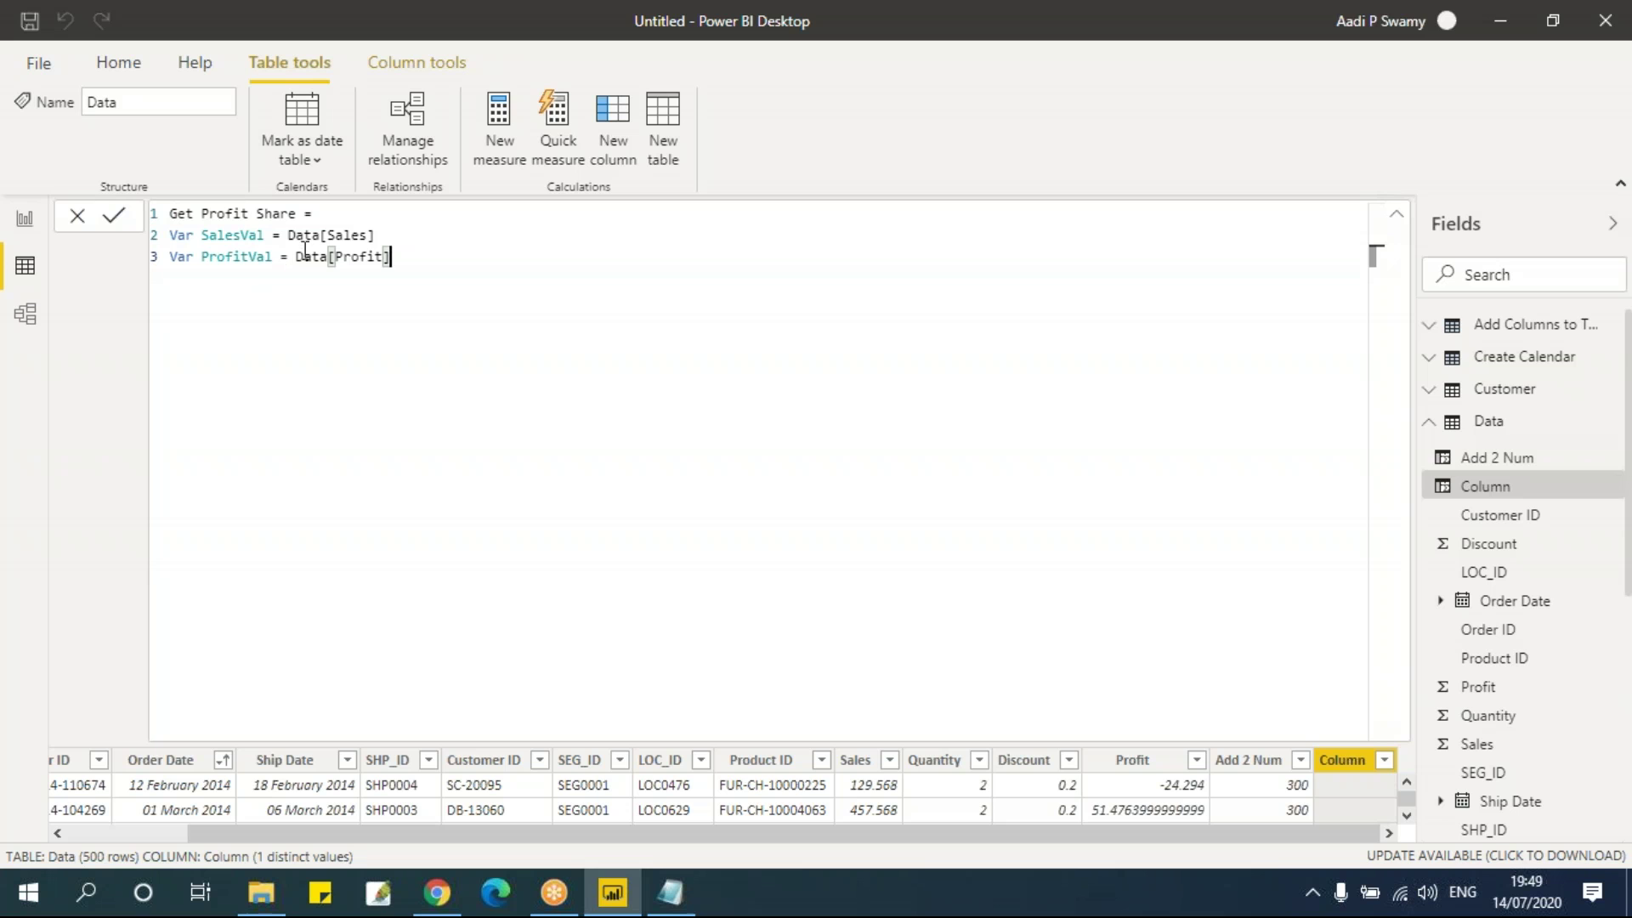
Step: Review how the SalesVal and ProfitVal variables are assigned from the Data table's columns
left_click_drag(291, 235, 329, 235)
left_click(272, 257)
left_click(358, 256)
left_click(257, 256)
left_click(232, 235)
left_click(304, 240)
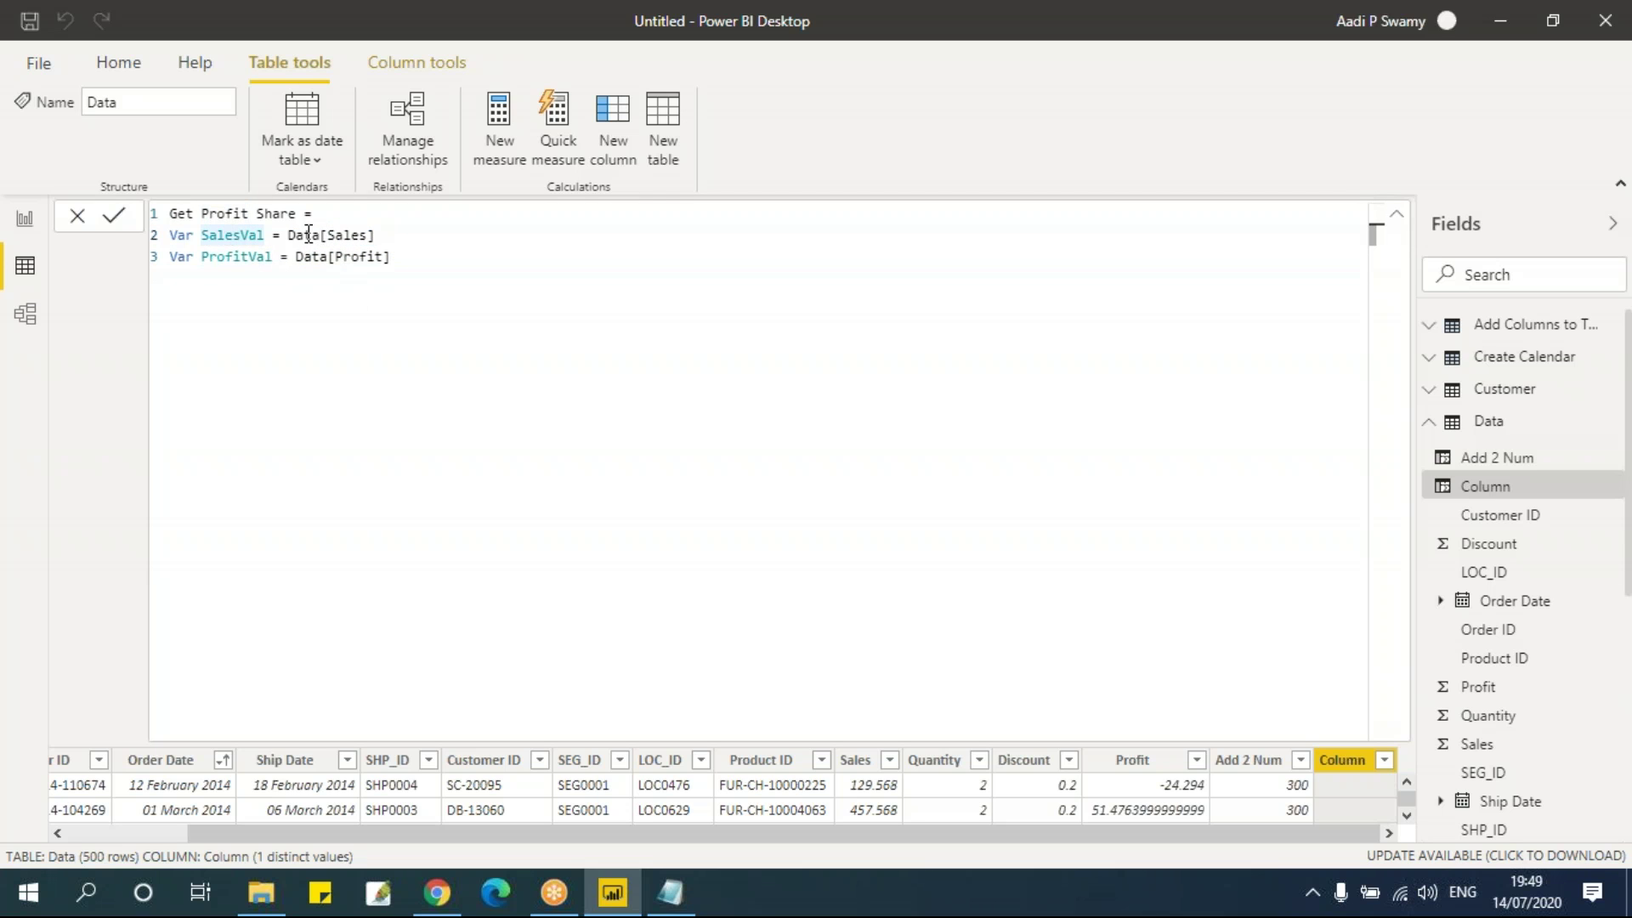
left_click(327, 256)
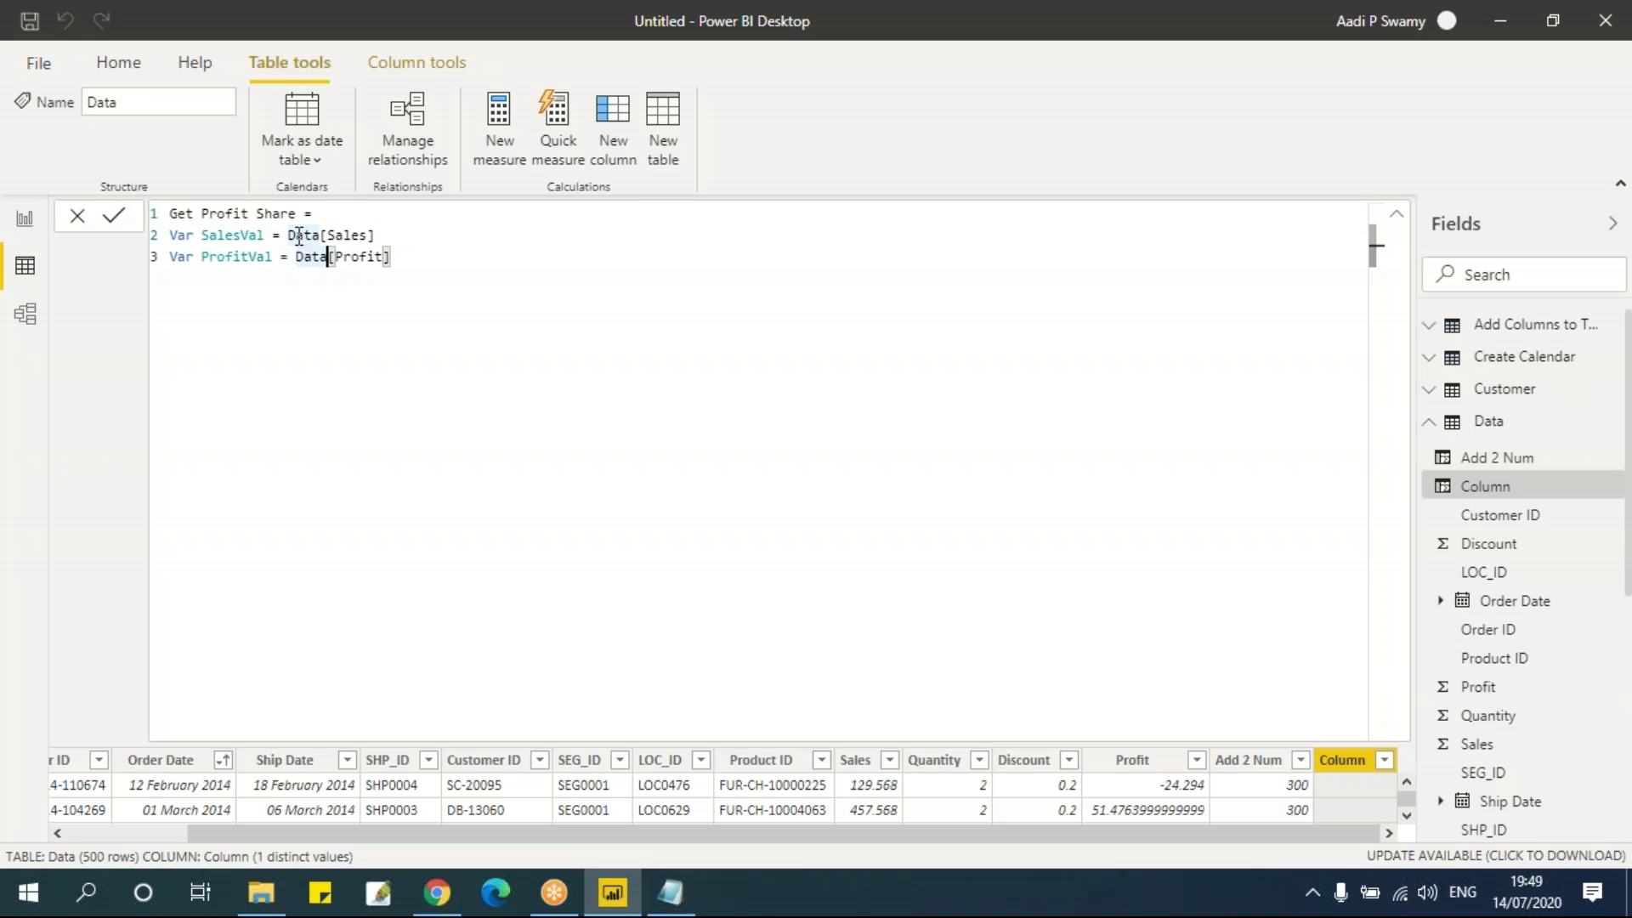
Step: Declare the variable ProfitShare = ProfitVal/SalesVal on the fourth line of the formula
left_click(510, 270)
key("Return")
type("Var")
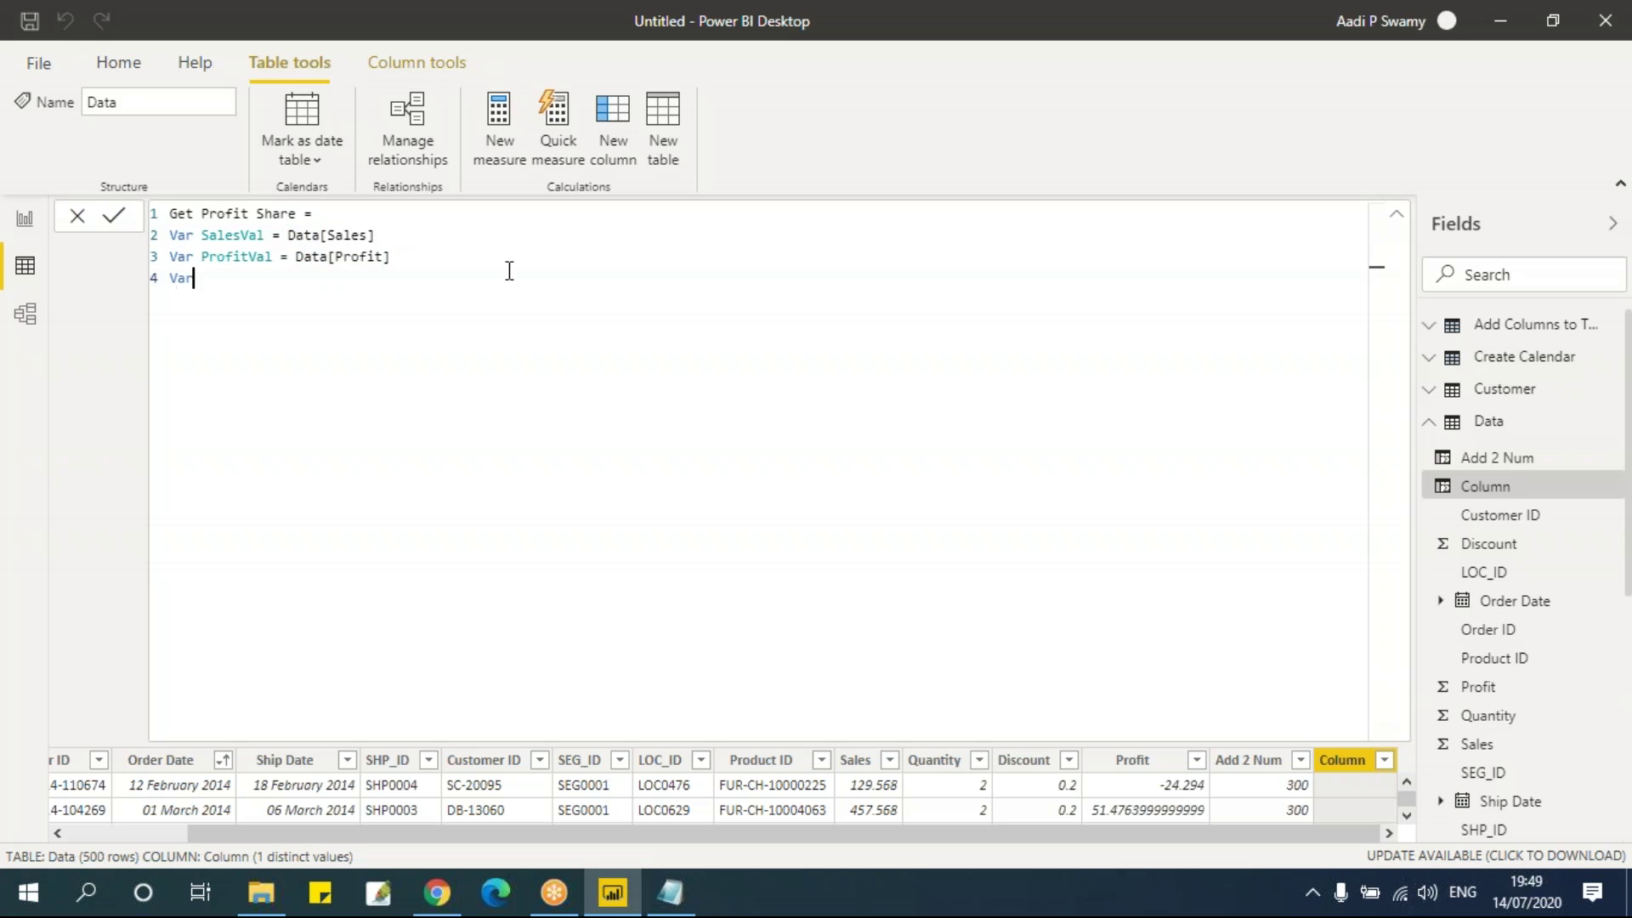
type(" ProfitShare = pro")
key("Down")
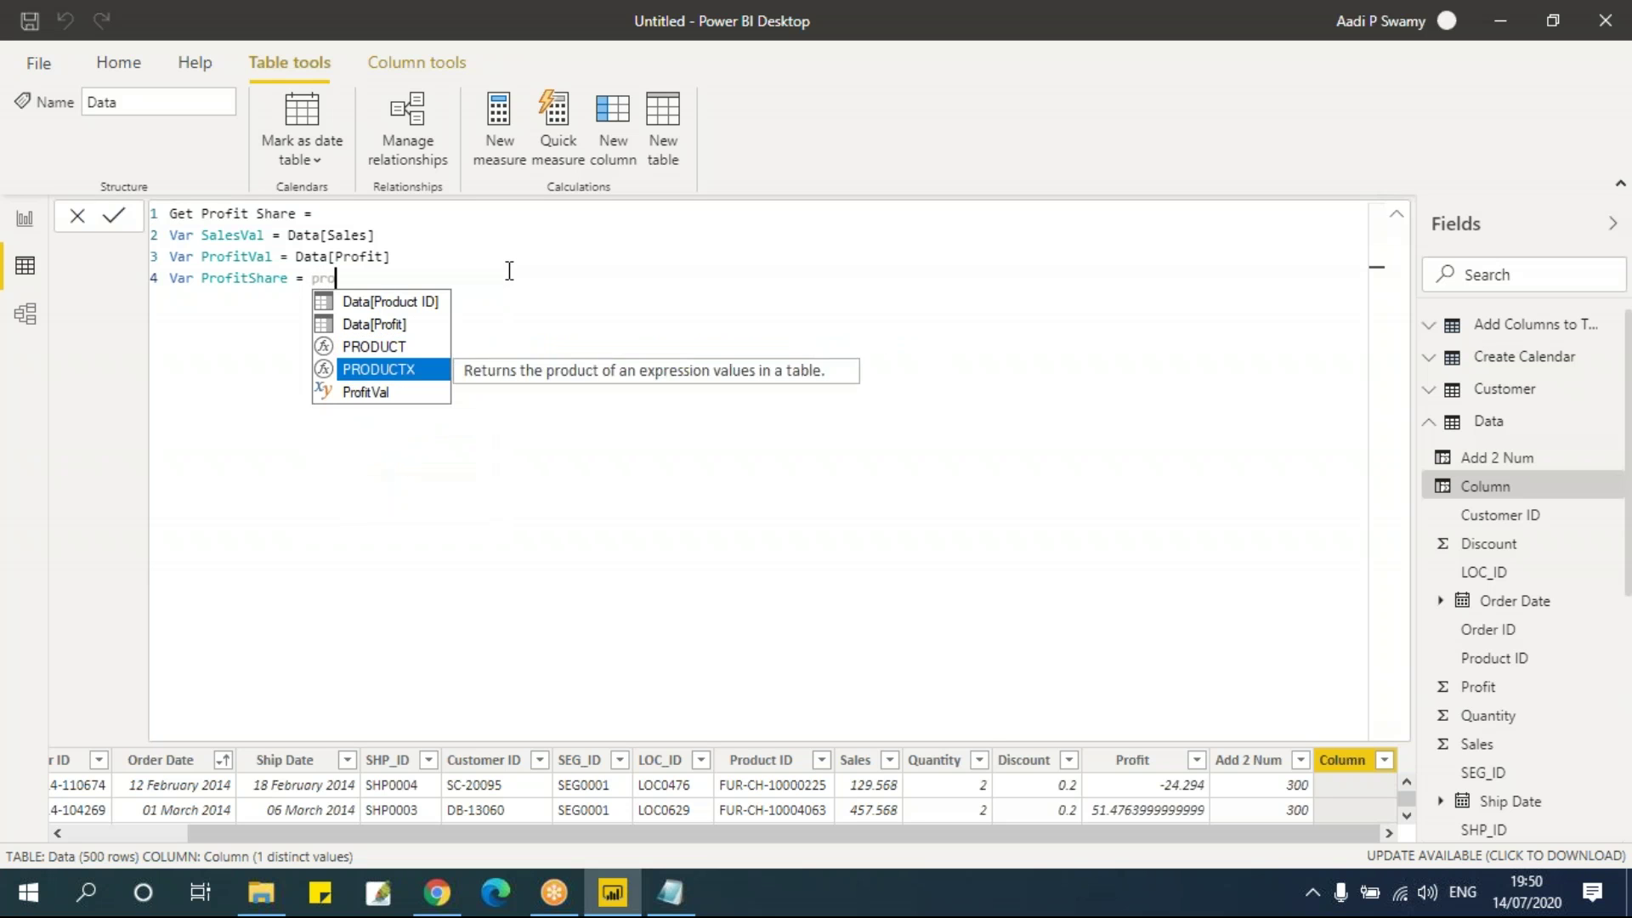
key("Down")
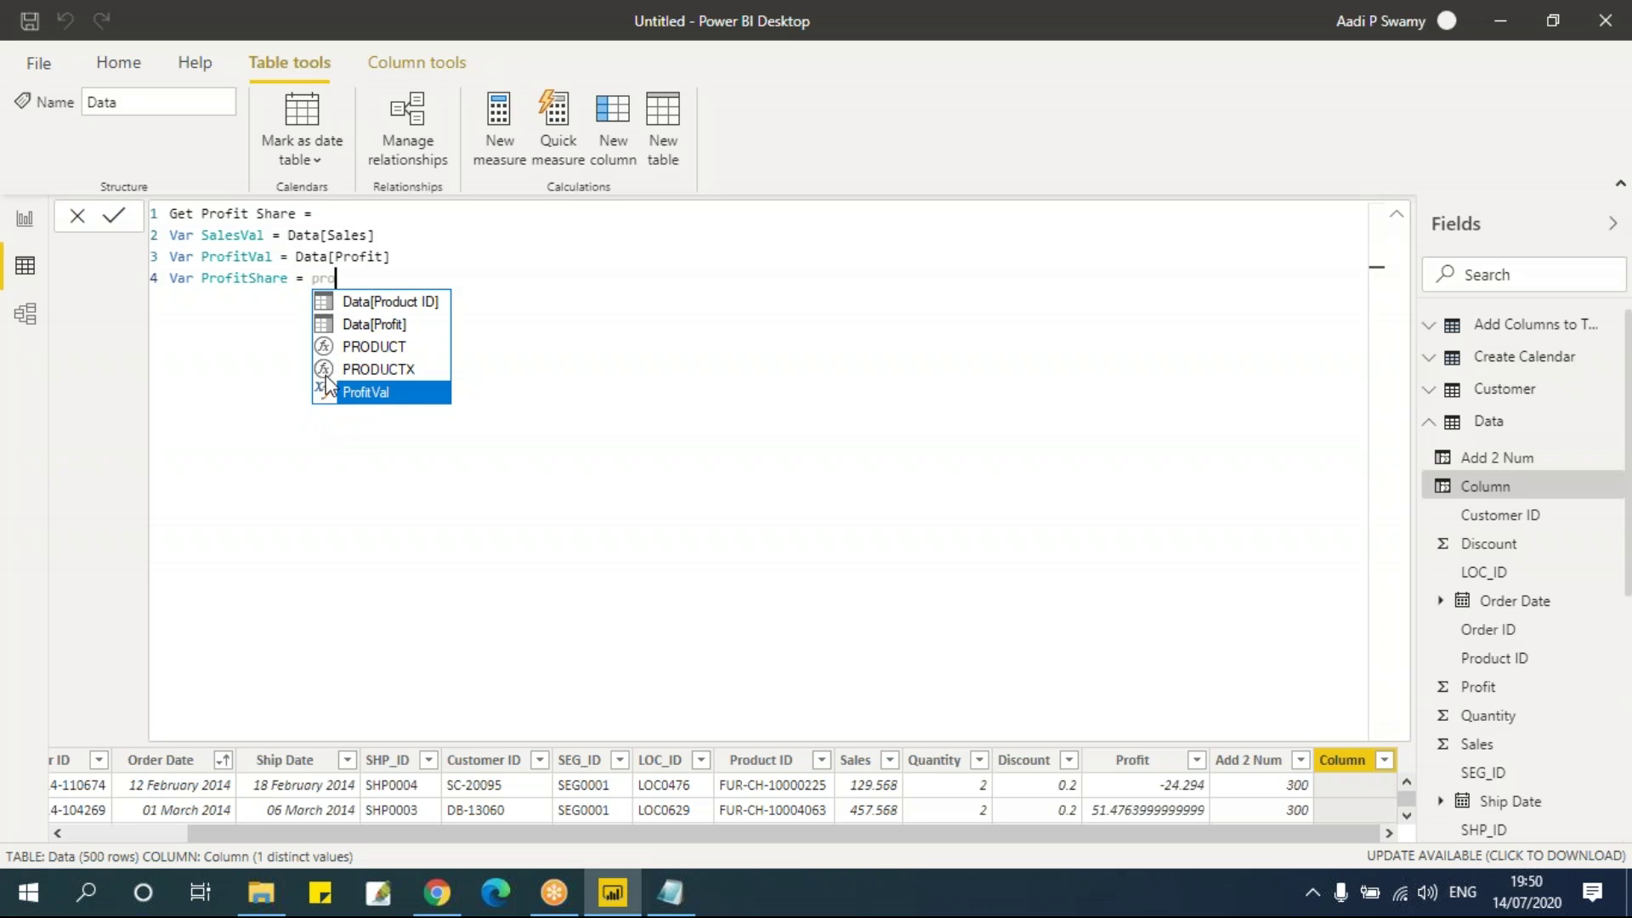
key("Tab")
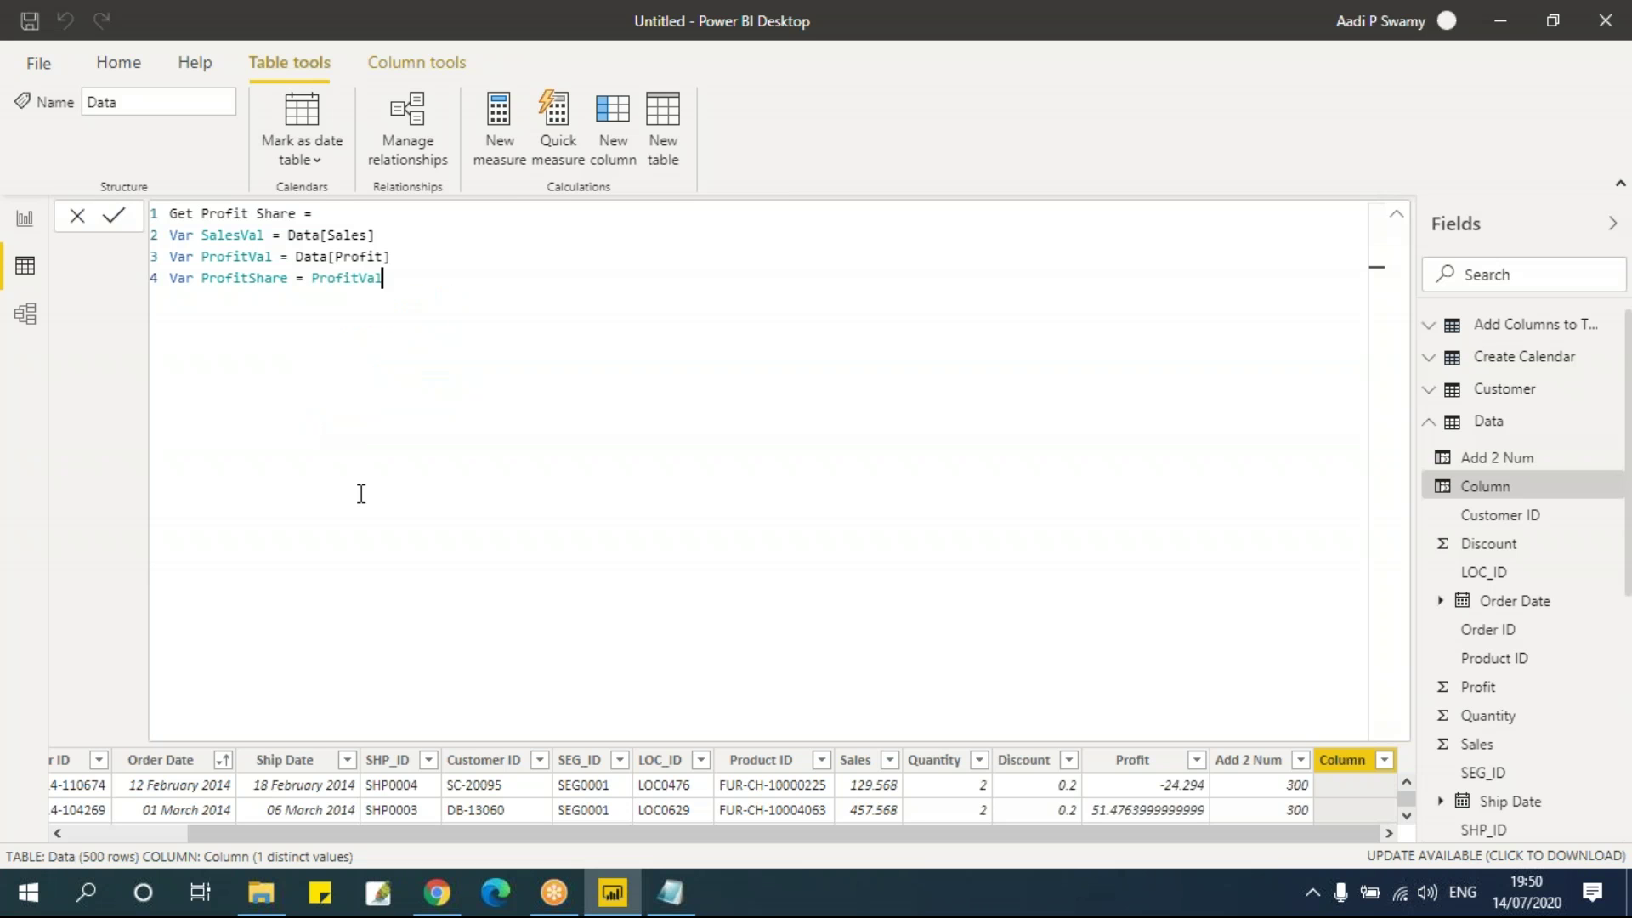
type("/sale")
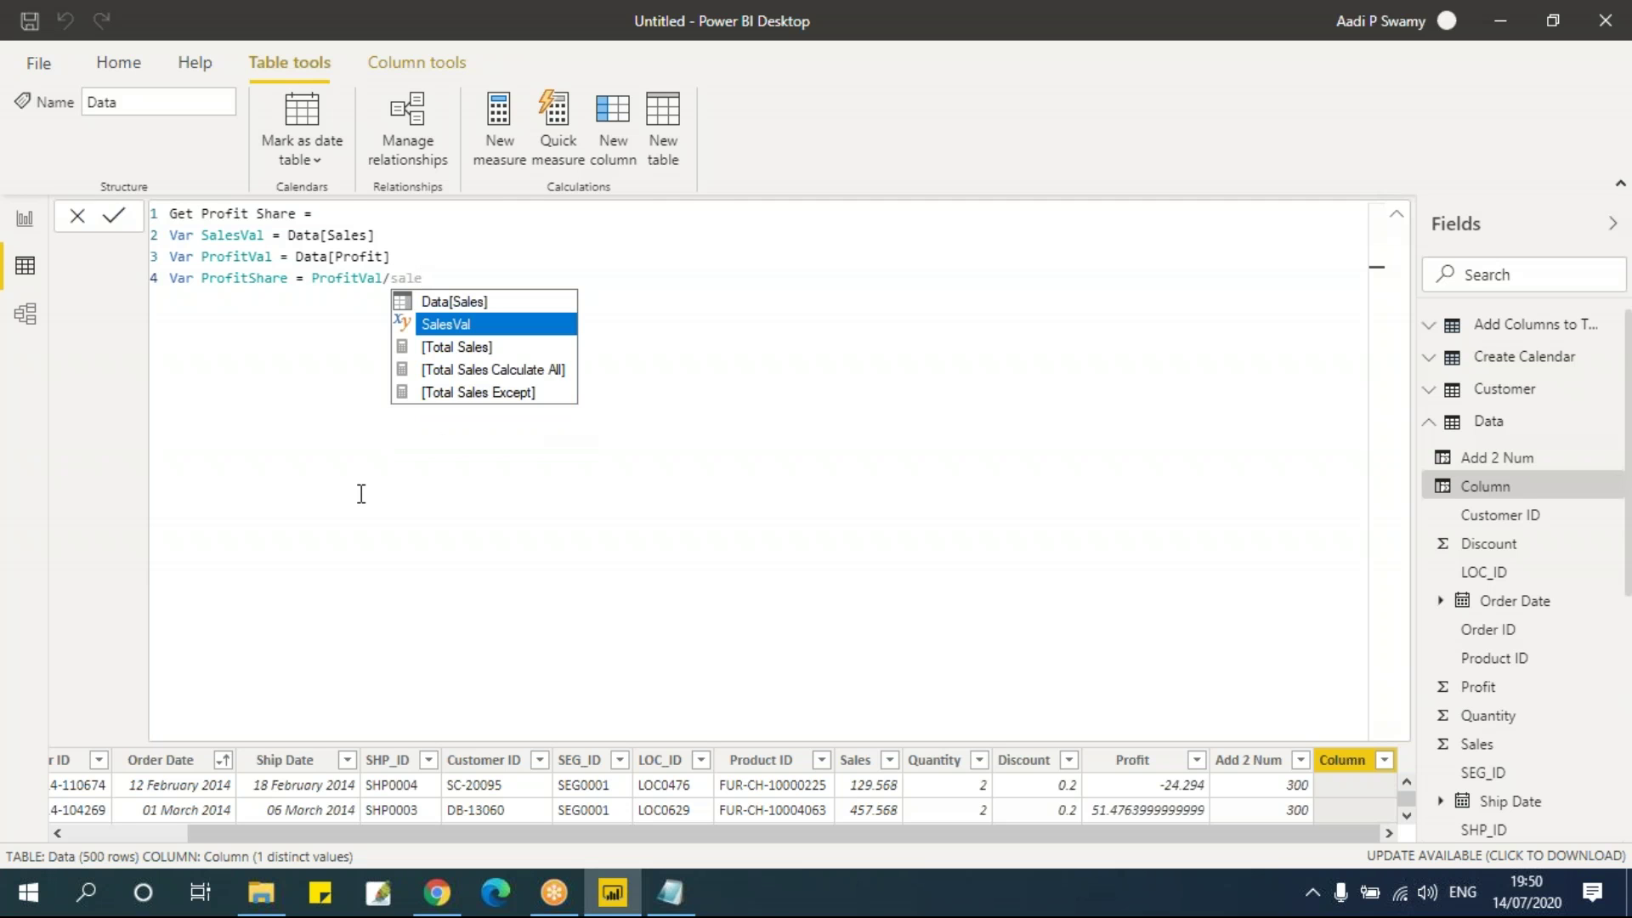
key("Tab")
Step: Check the variable declarations and end the formula with a line returning ProfitShare
double_click(305, 236)
left_click_drag(304, 237, 440, 233)
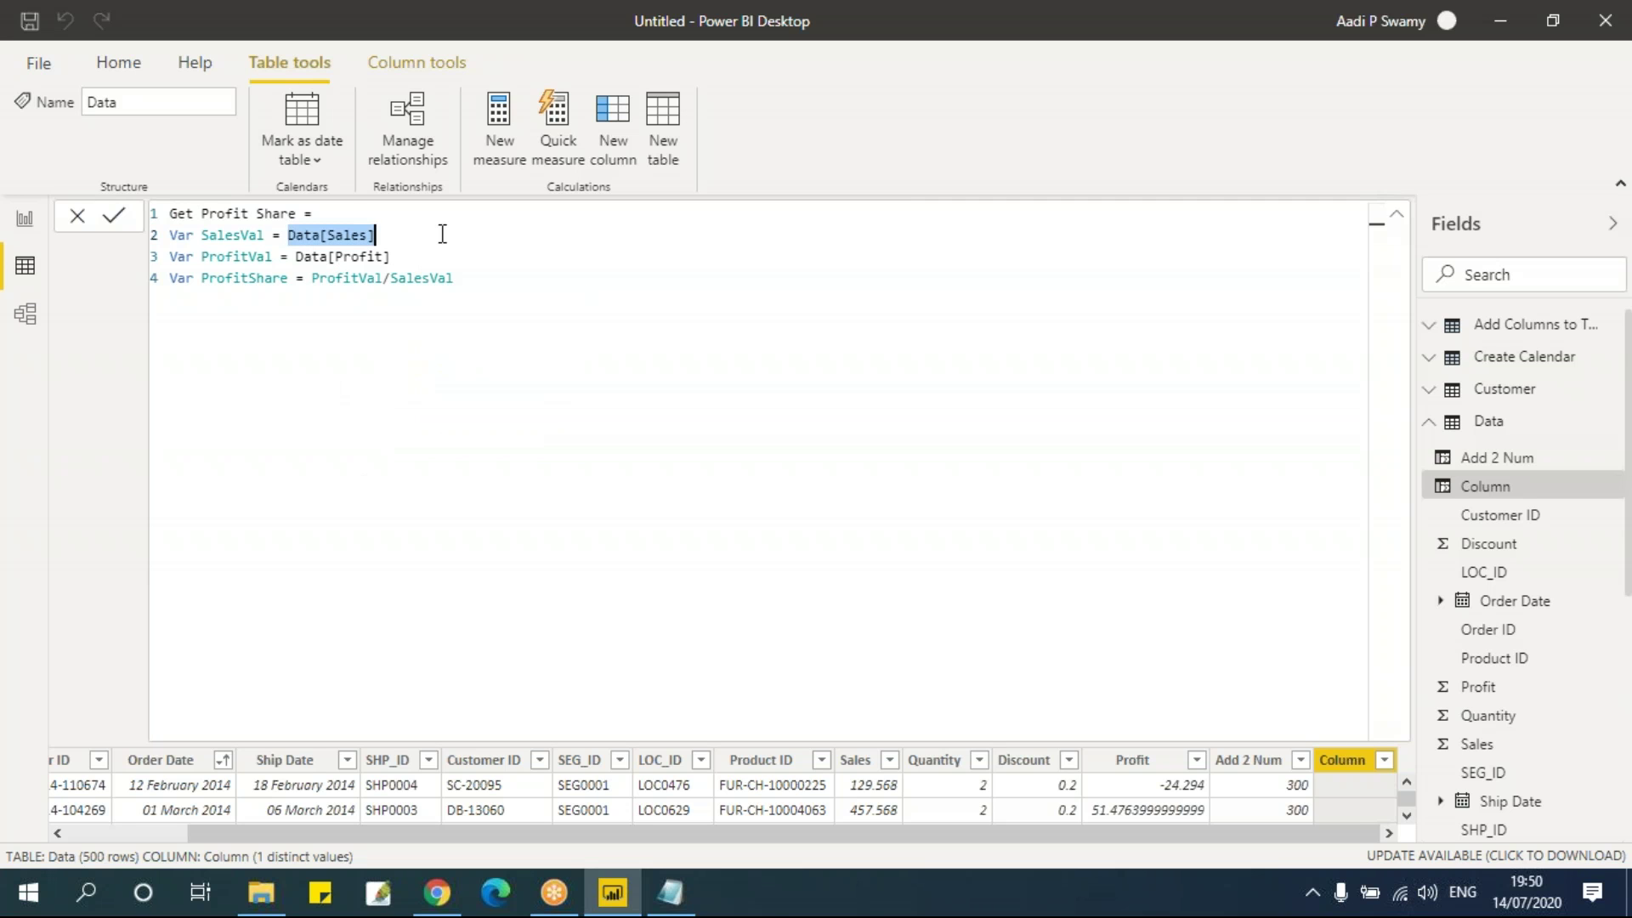
left_click(312, 280)
double_click(248, 278)
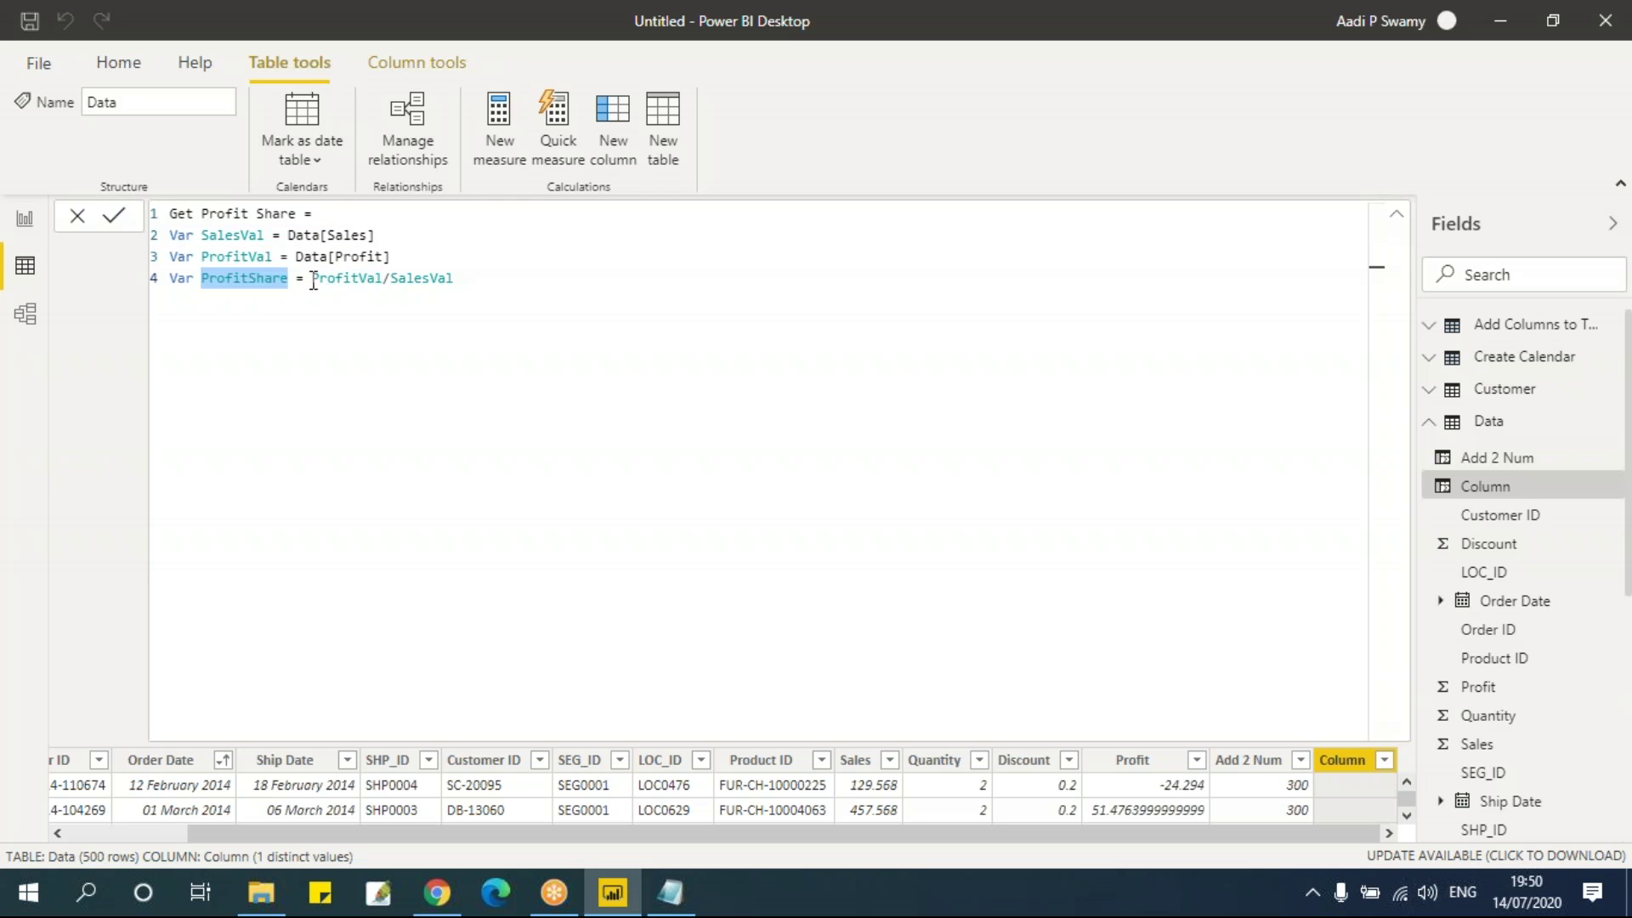
left_click_drag(312, 284, 499, 278)
left_click(522, 281)
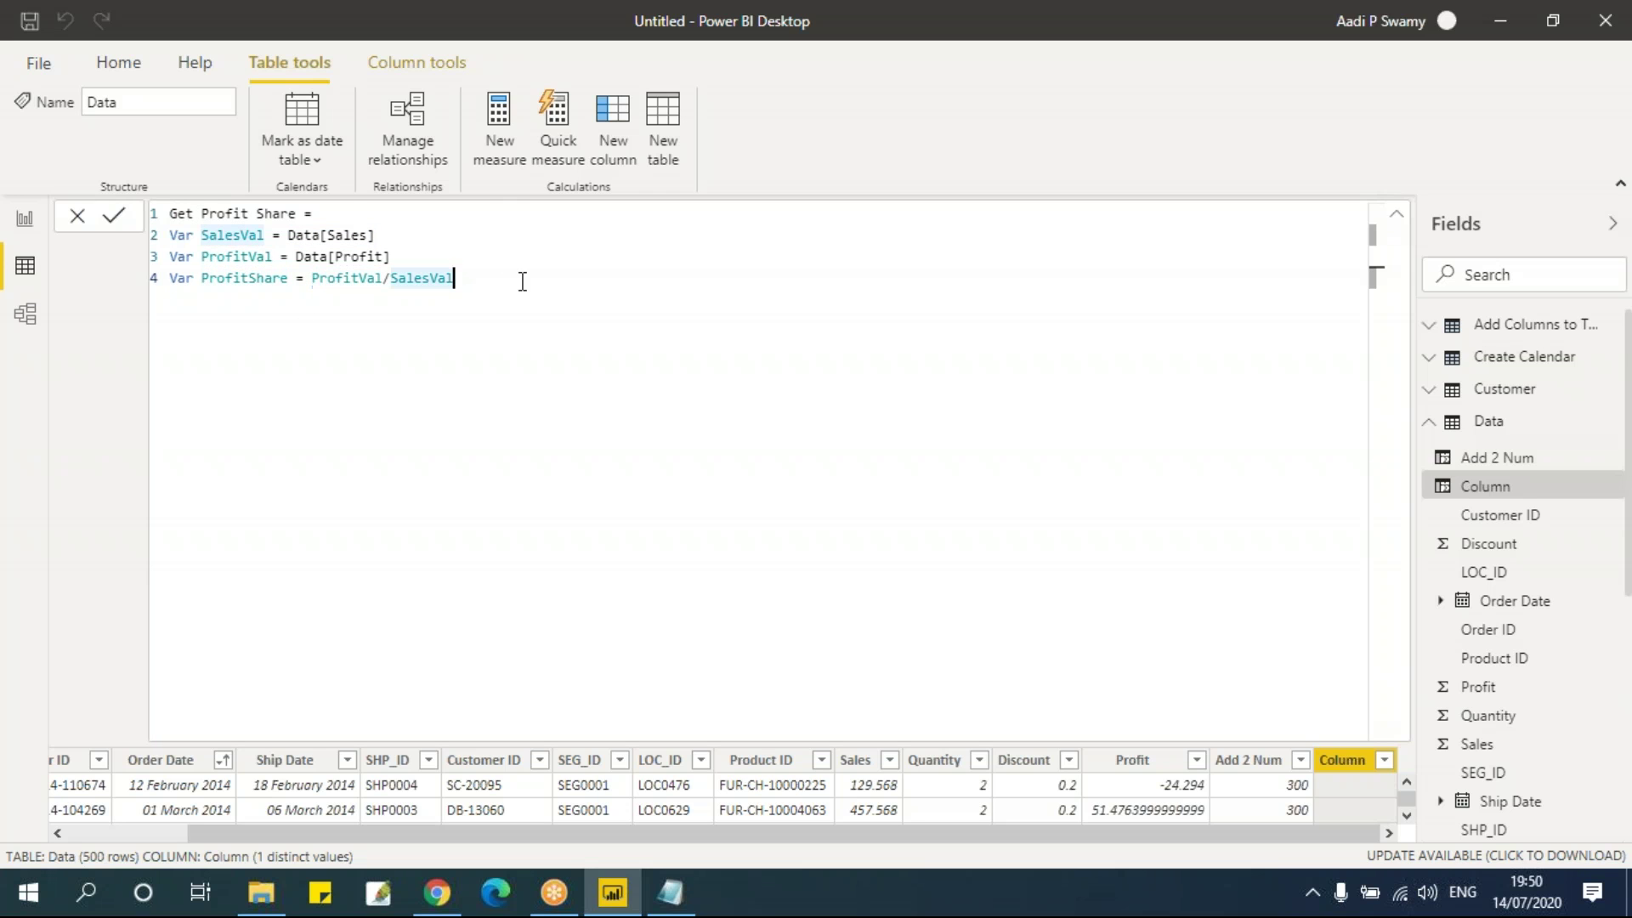
key("Return")
type("return profi")
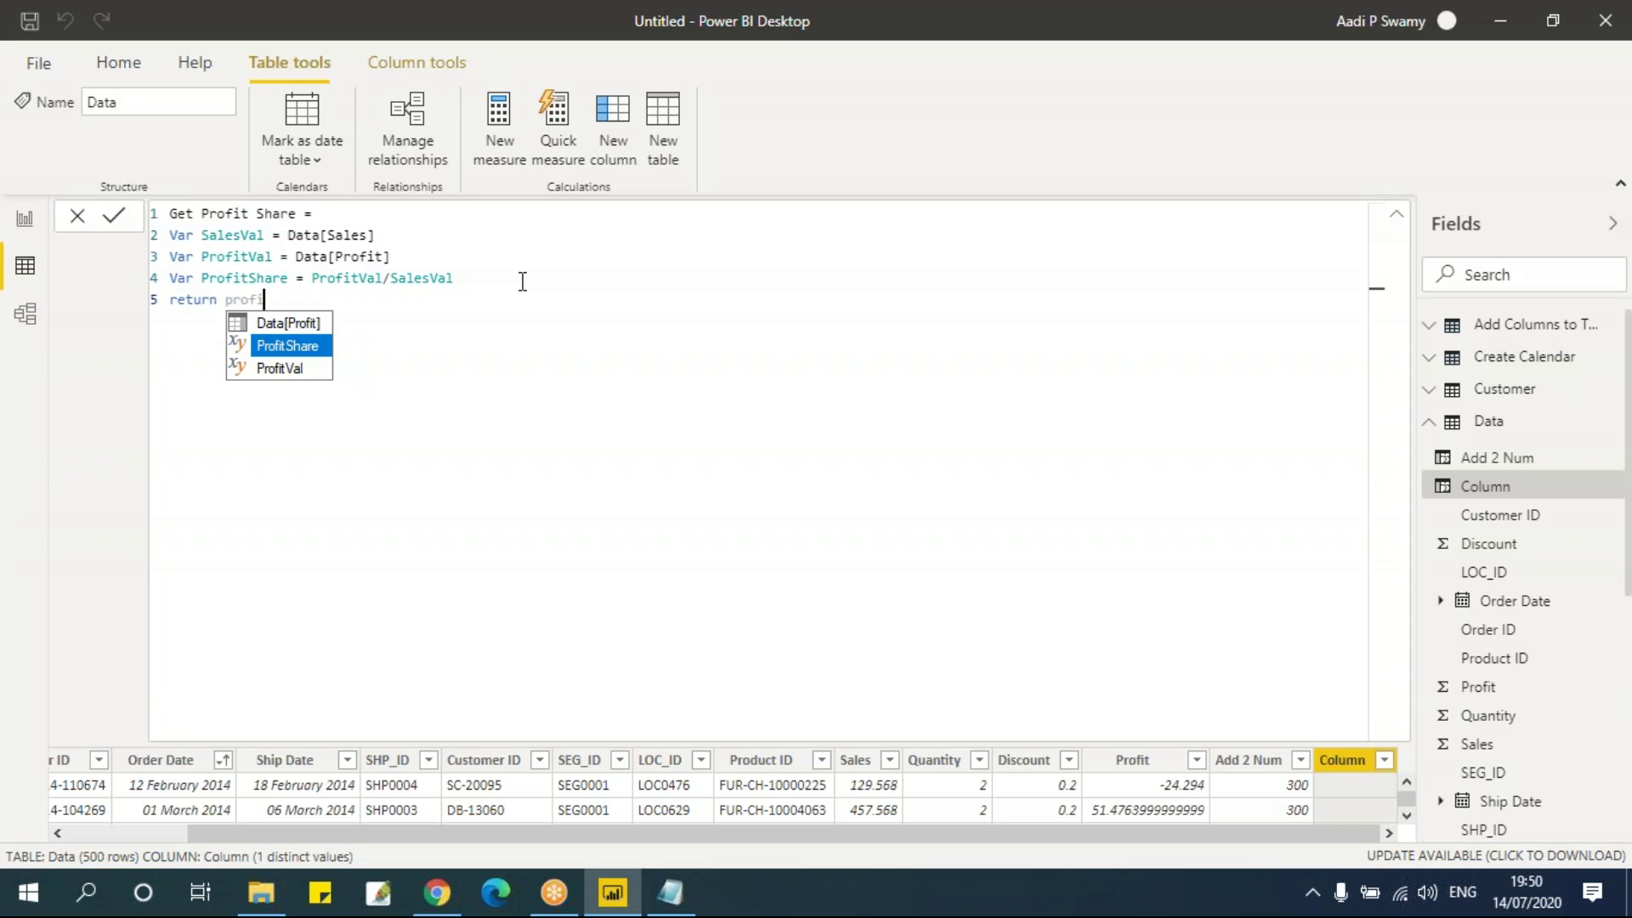
key("Tab")
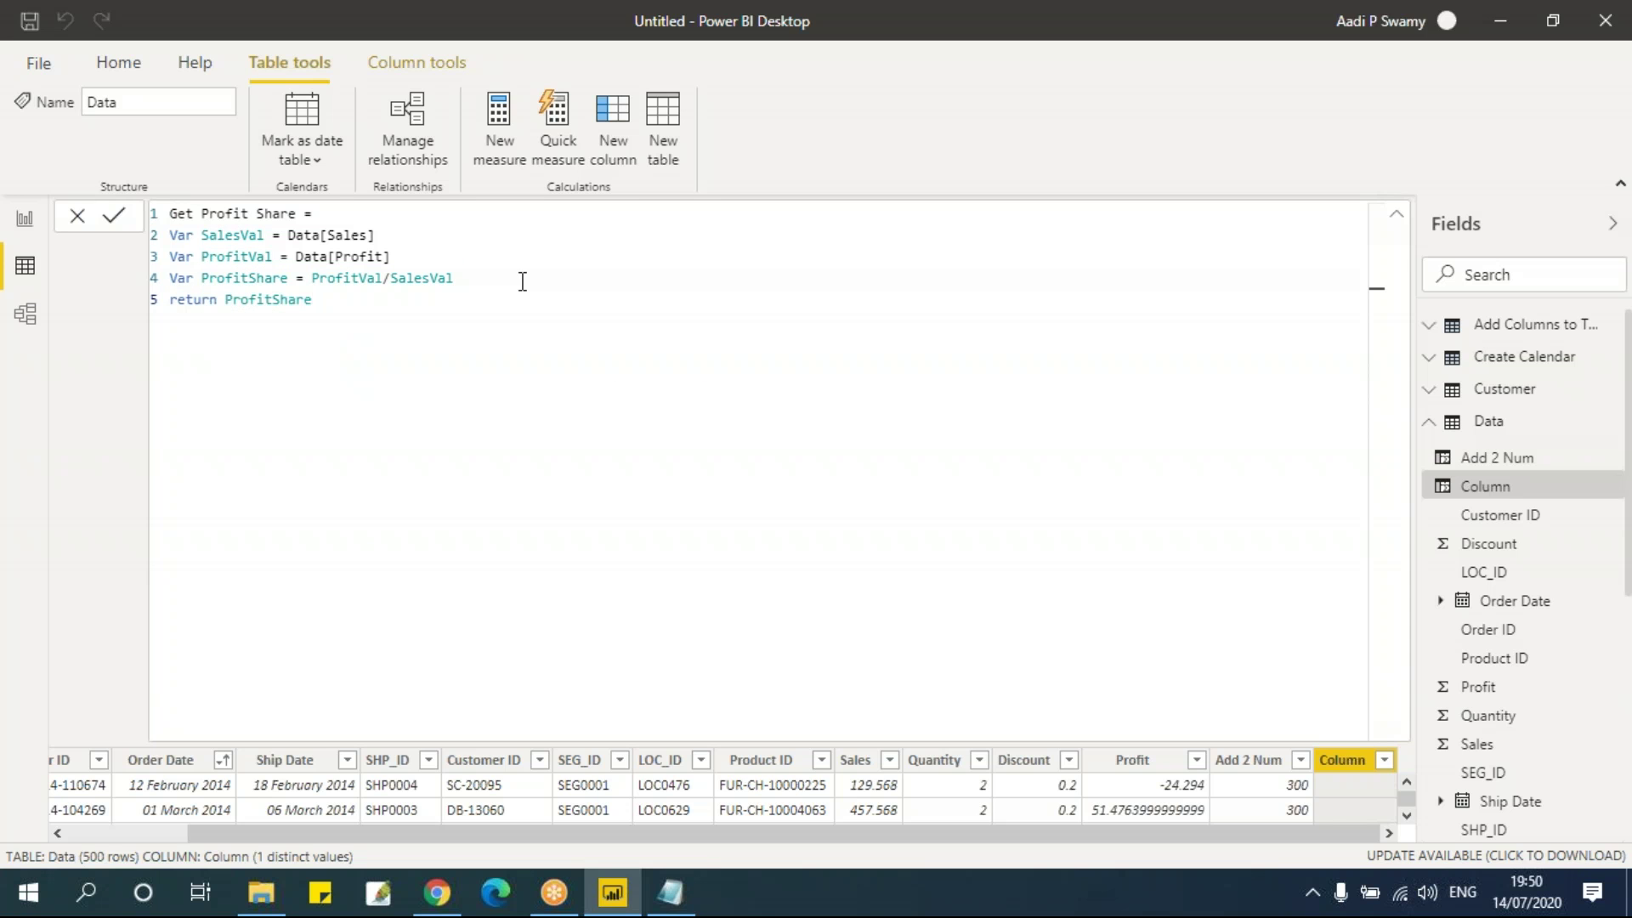
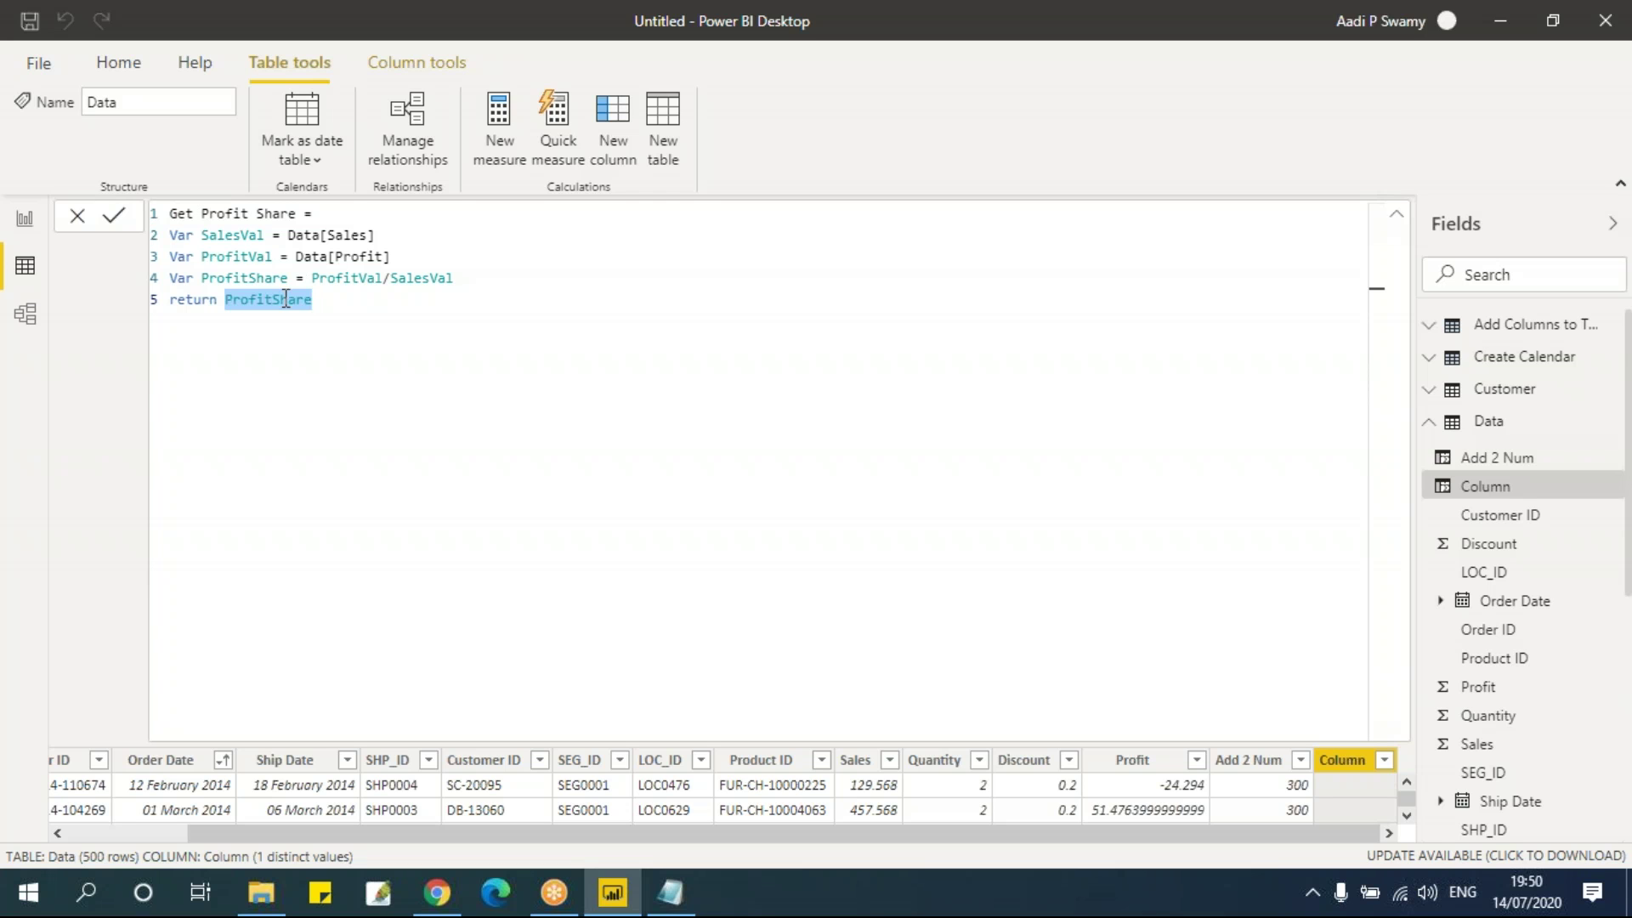
Step: Commit the Get Profit Share formula and select the resulting column in the Data table
left_click_drag(312, 278, 510, 280)
left_click(250, 278)
left_click(264, 299)
left_click(350, 299)
key("Return")
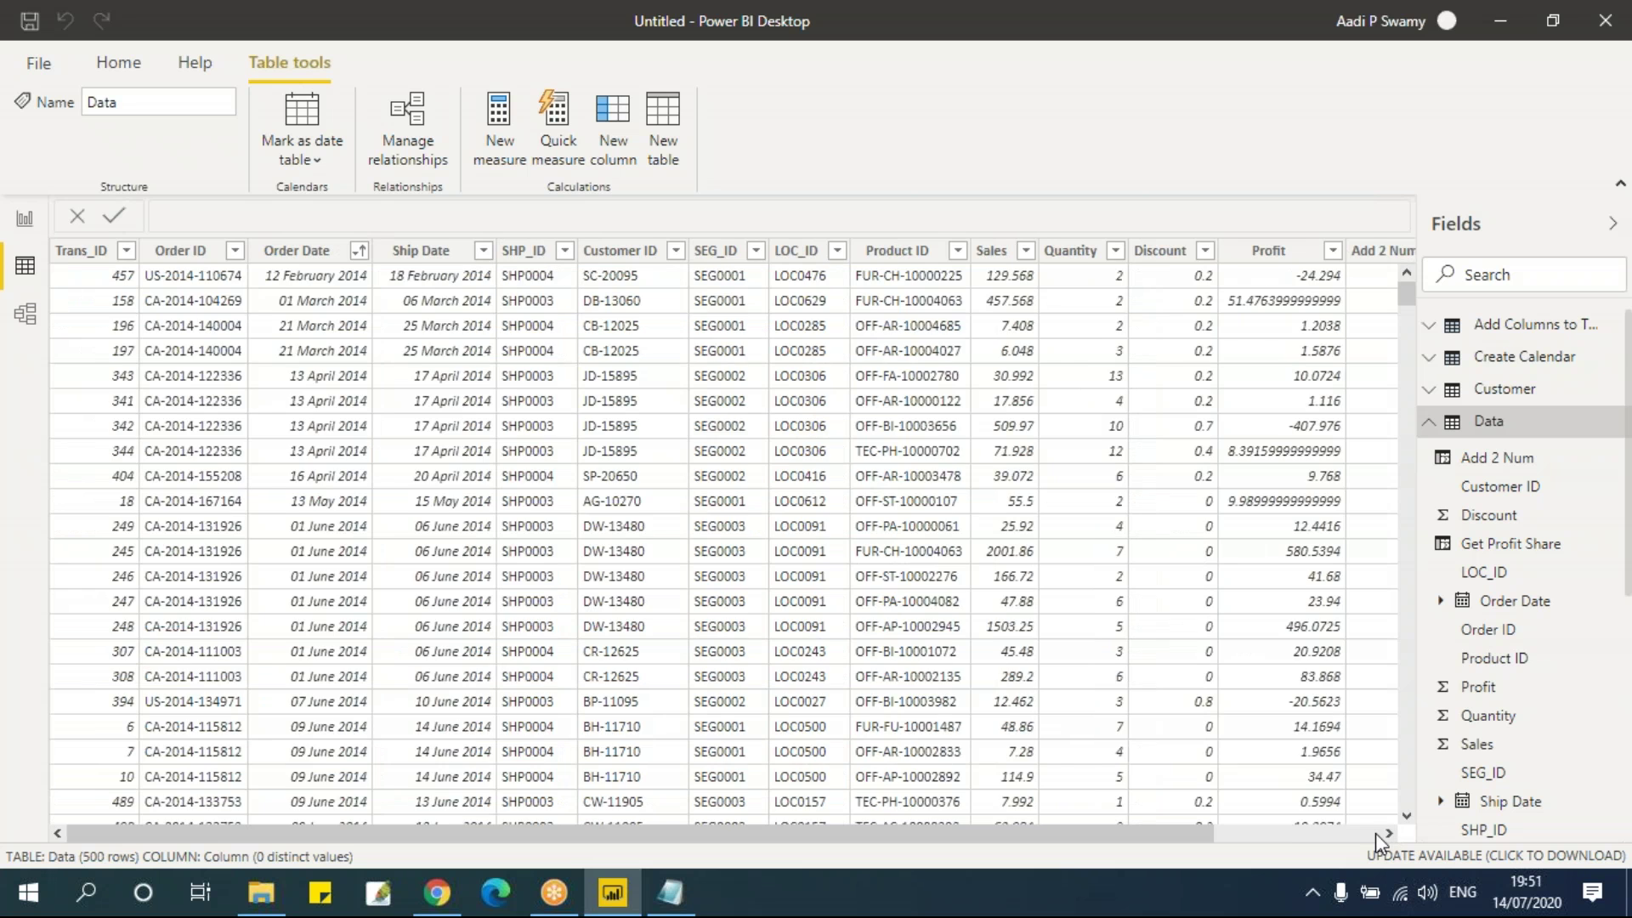
left_click(1386, 834)
left_click(1352, 253)
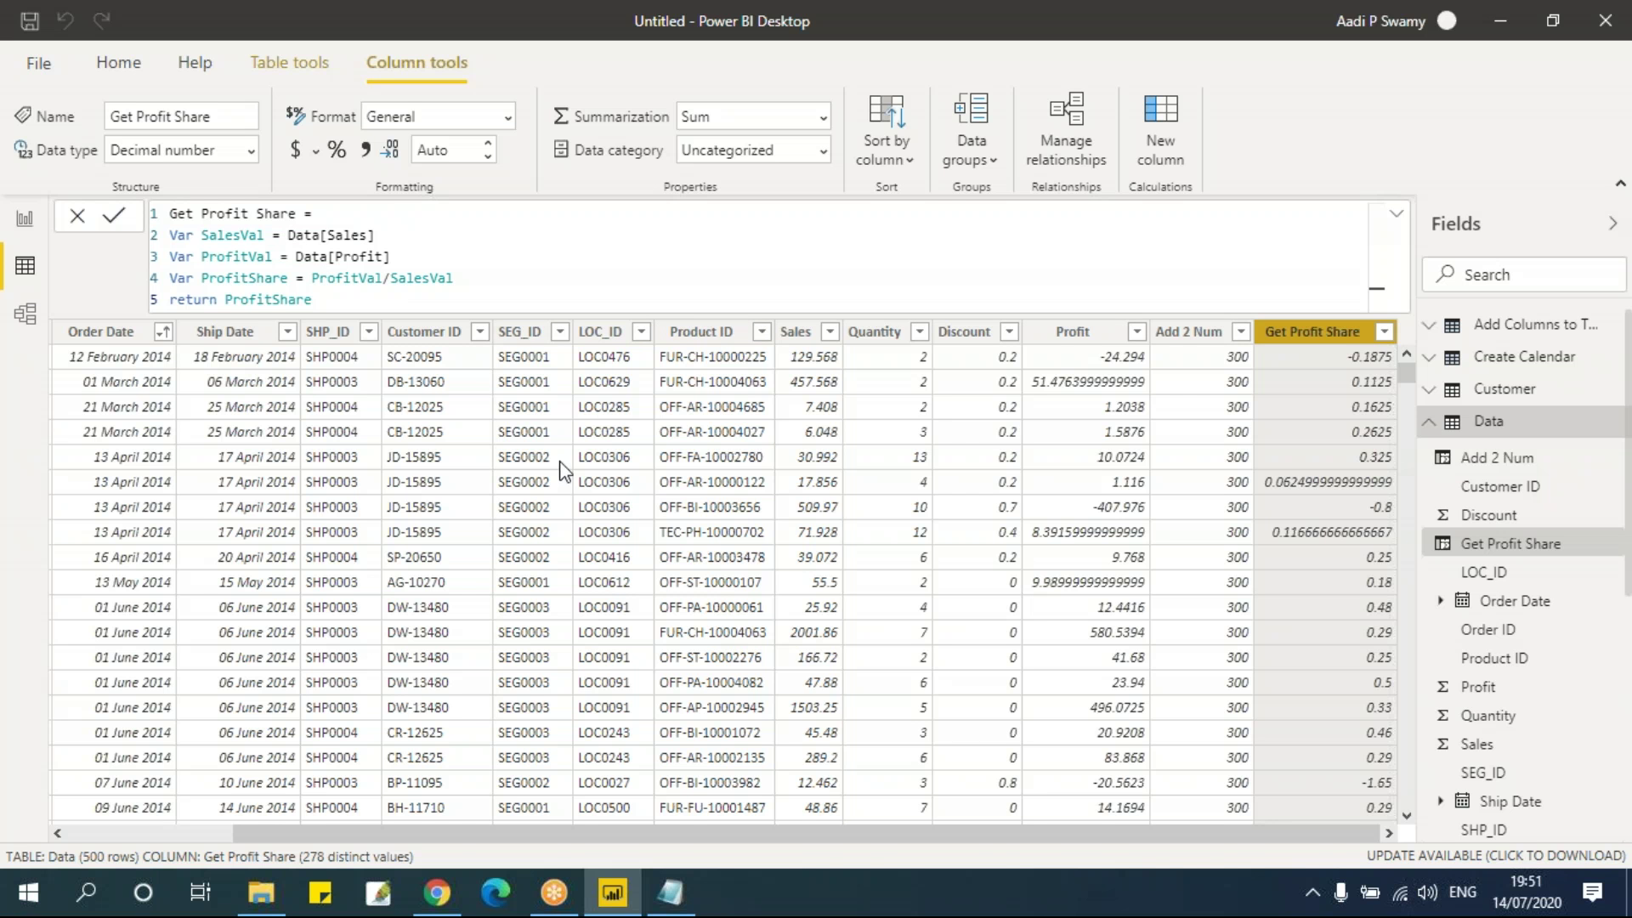
Step: Switch to the DAX Functions notes in Notepad and add a run of blank lines below the TotalRows example
key("alt+Tab")
scroll(623, 559, "down", 4)
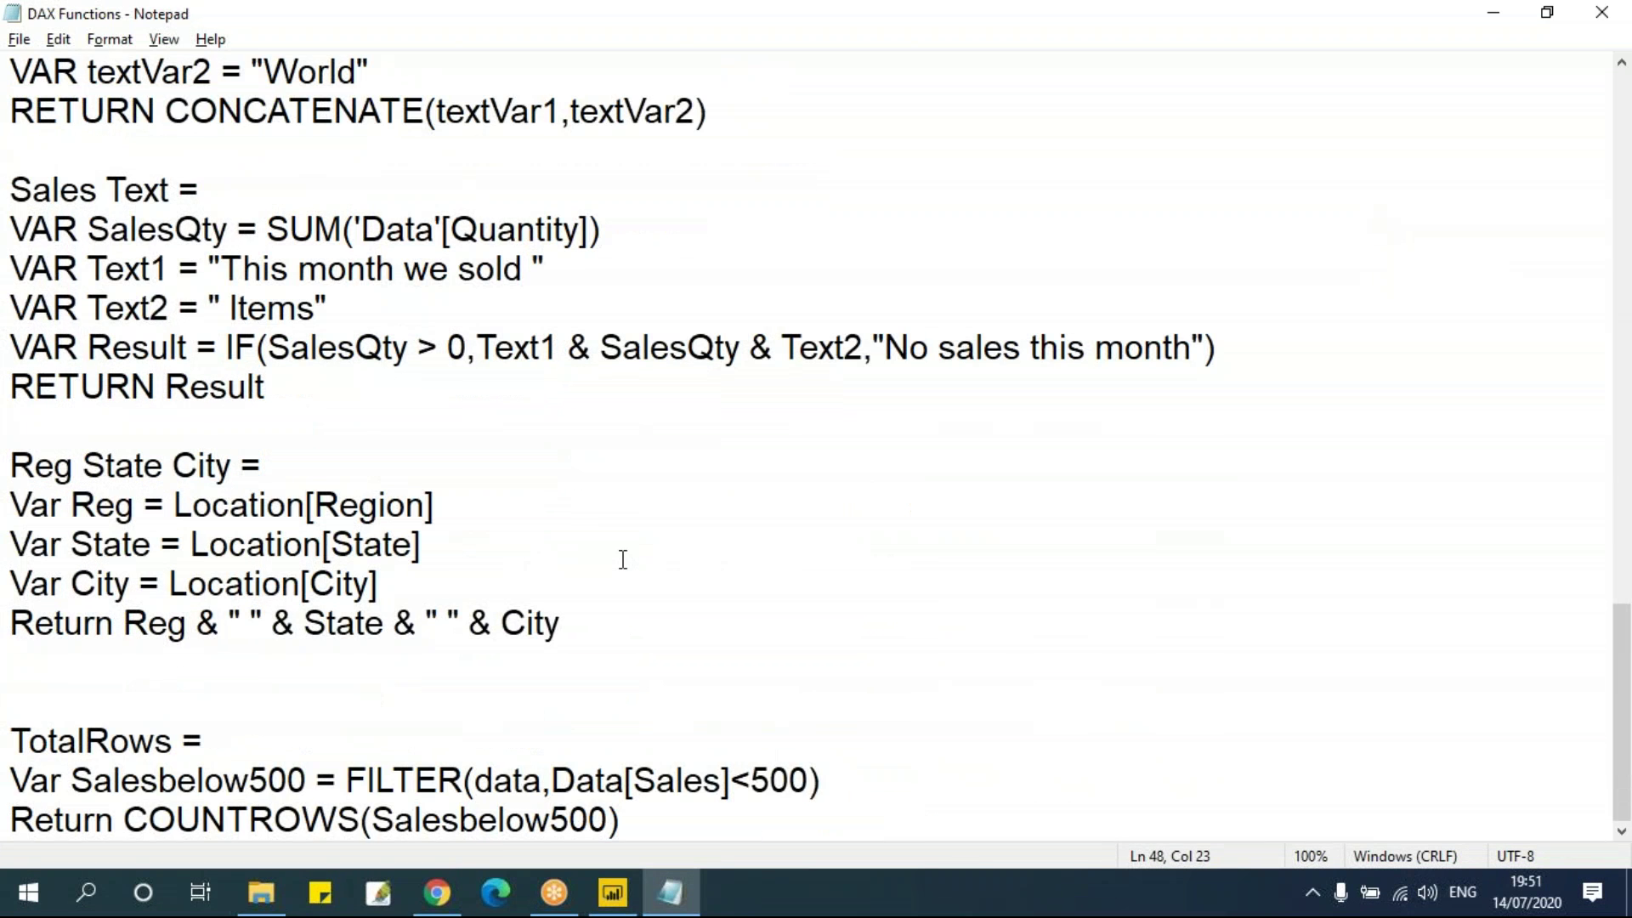
left_click(429, 724)
left_click(674, 812)
key("Return")
key("Return")
key("Return")
key("Return")
key("Return")
key("Return")
key("Return")
key("Return")
key("Return")
key("Return")
key("Return")
key("Return")
key("Return")
key("Return")
key("Return")
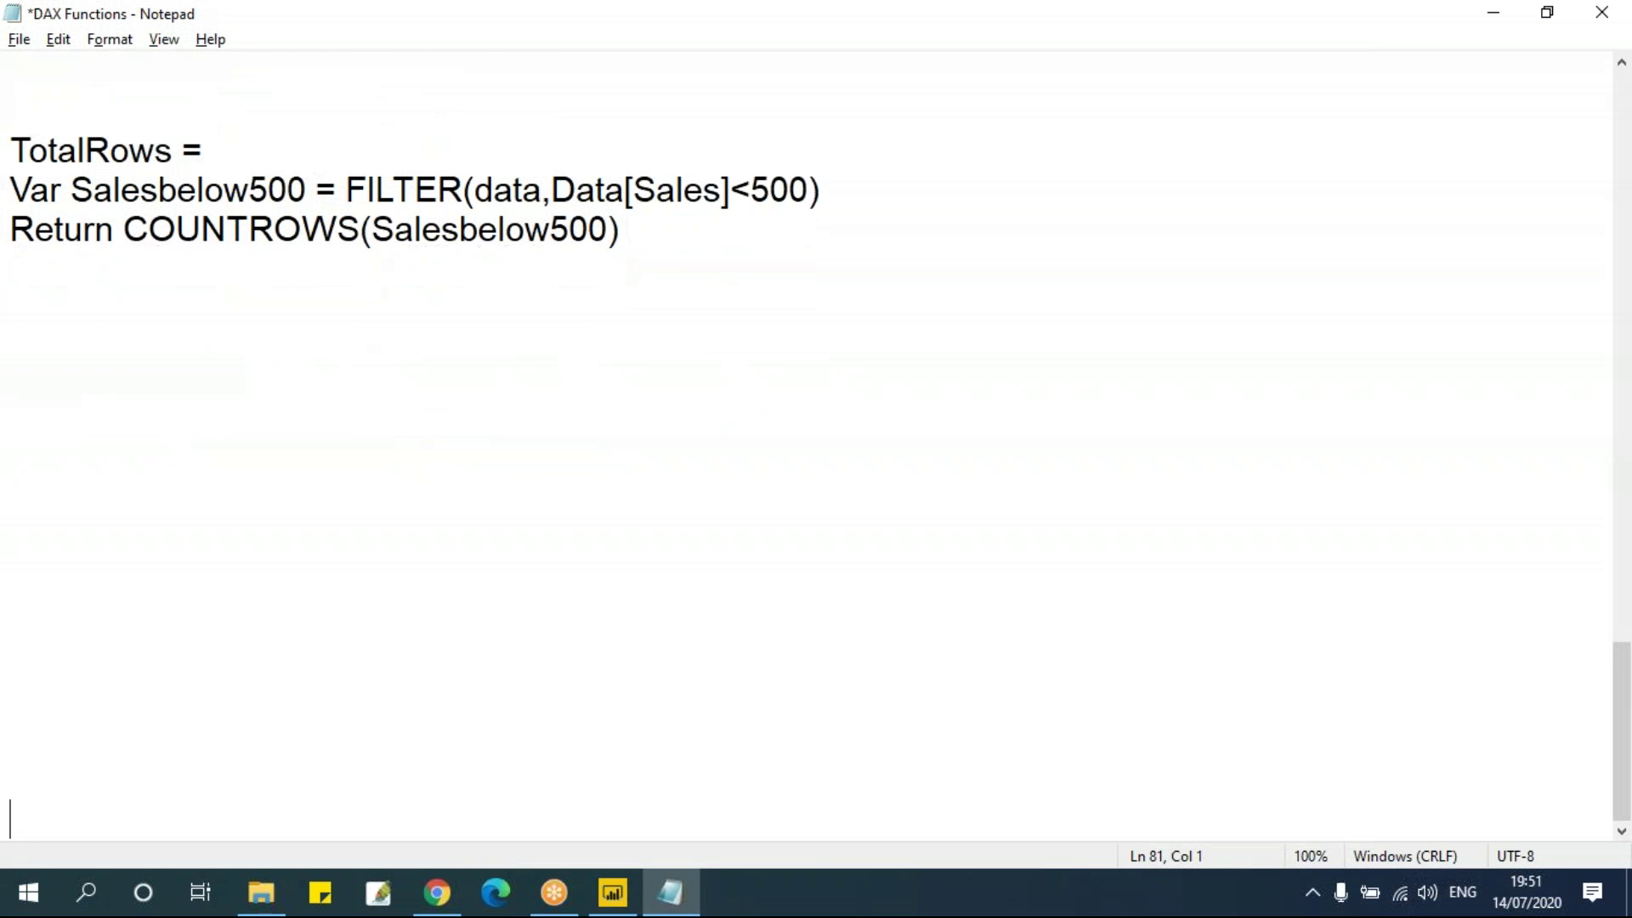
Step: Examine the FILTER expression assigned to the Salesbelow500 variable in the TotalRows example
left_click(176, 189)
left_click_drag(343, 188, 860, 189)
left_click(697, 233)
left_click_drag(346, 189, 822, 189)
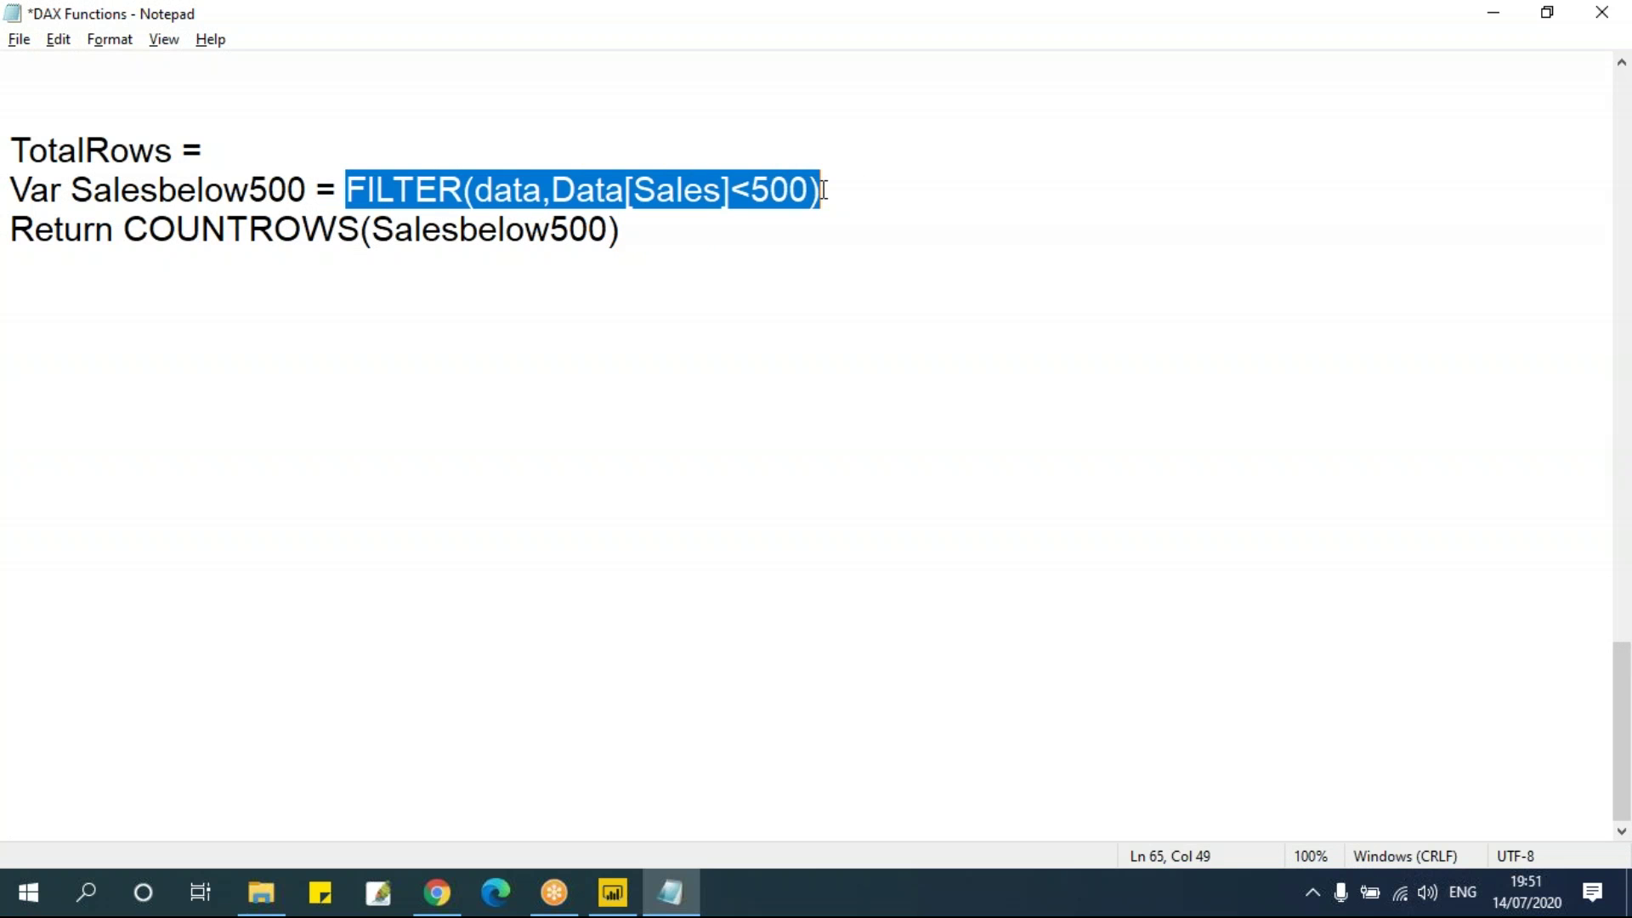
left_click(675, 197)
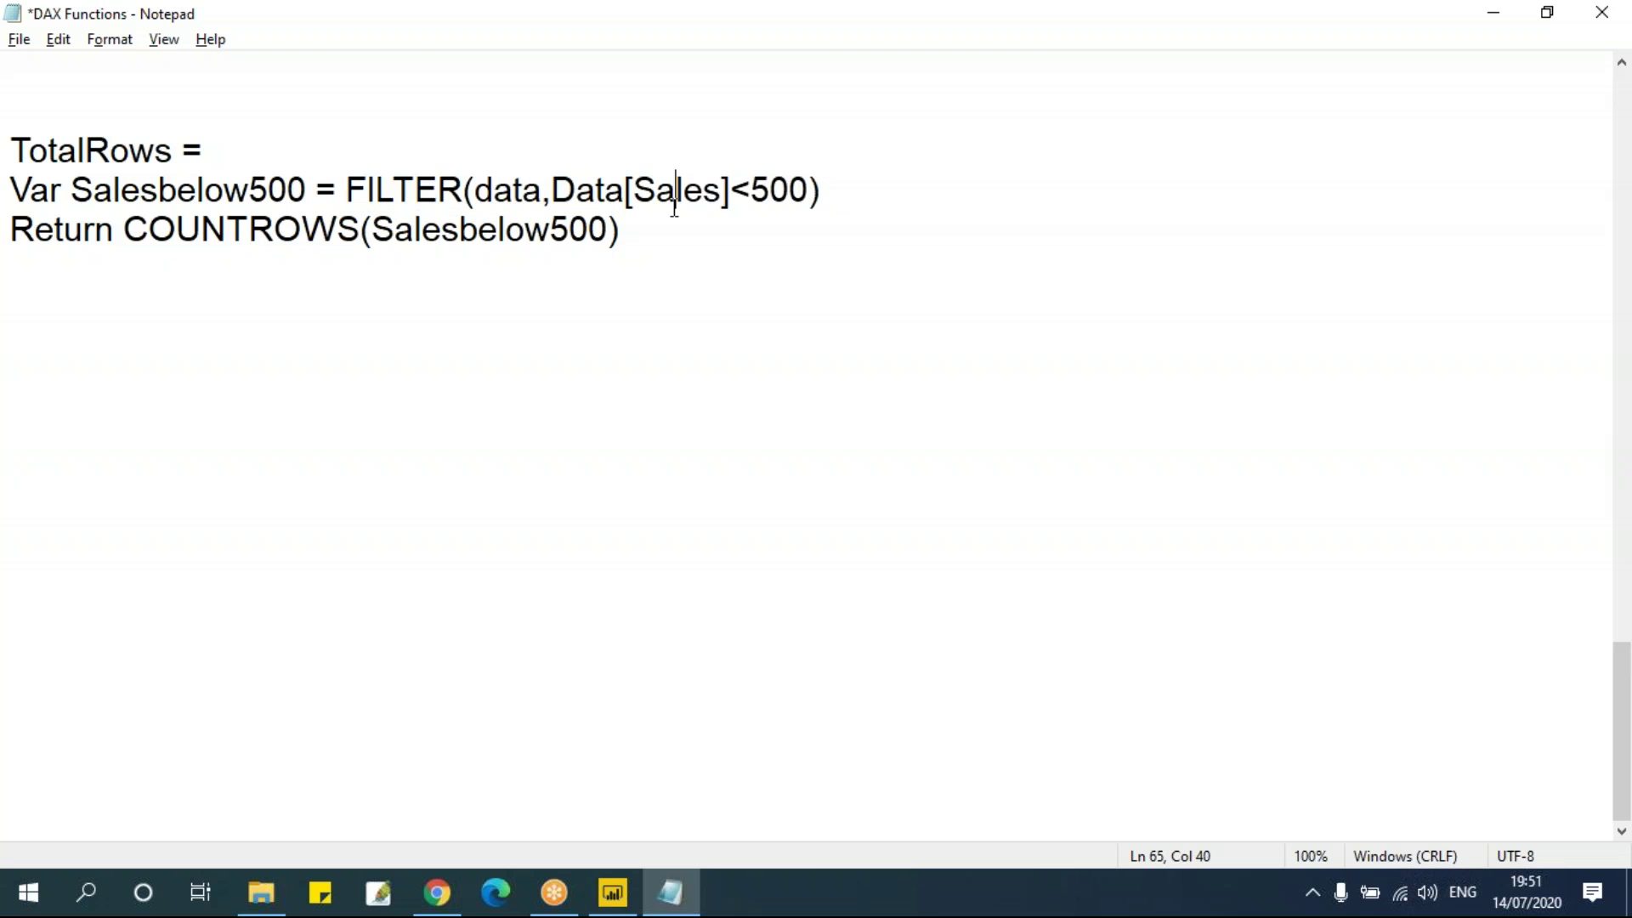
Step: Examine the COUNTROWS expression in the Return line of the TotalRows example
left_click(116, 227)
left_click_drag(116, 228, 627, 228)
left_click(459, 233)
left_click(336, 228)
Step: Copy the three-line TotalRows formula from the notes into a new calculated column of the Segment table in Power BI Desktop
left_click_drag(663, 228, 12, 132)
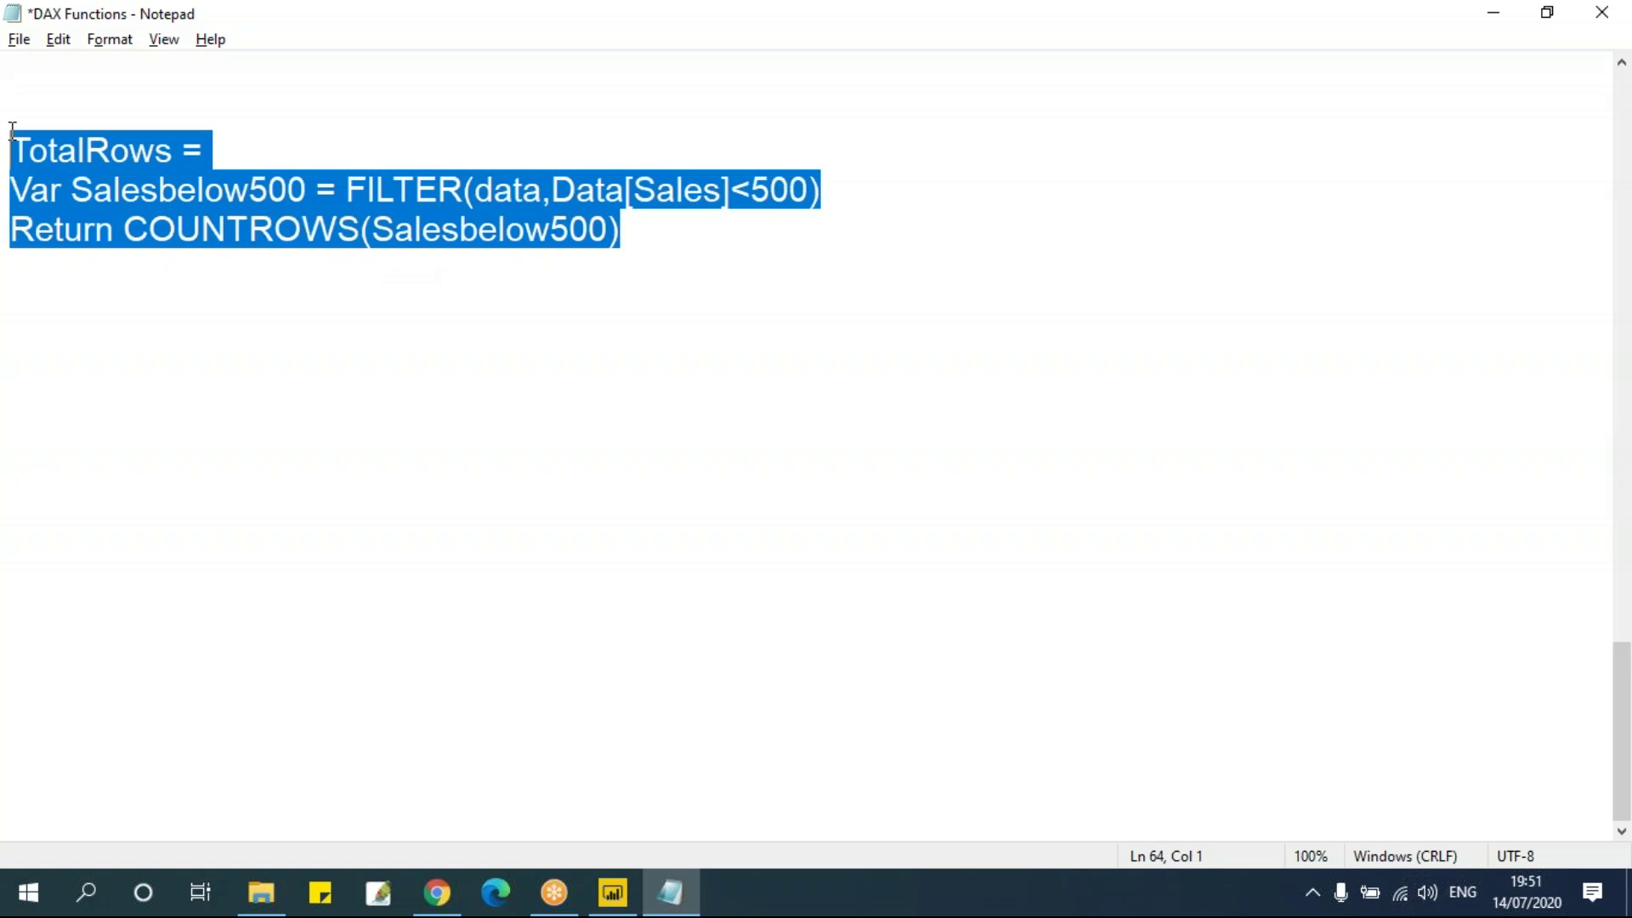
key("alt+Tab")
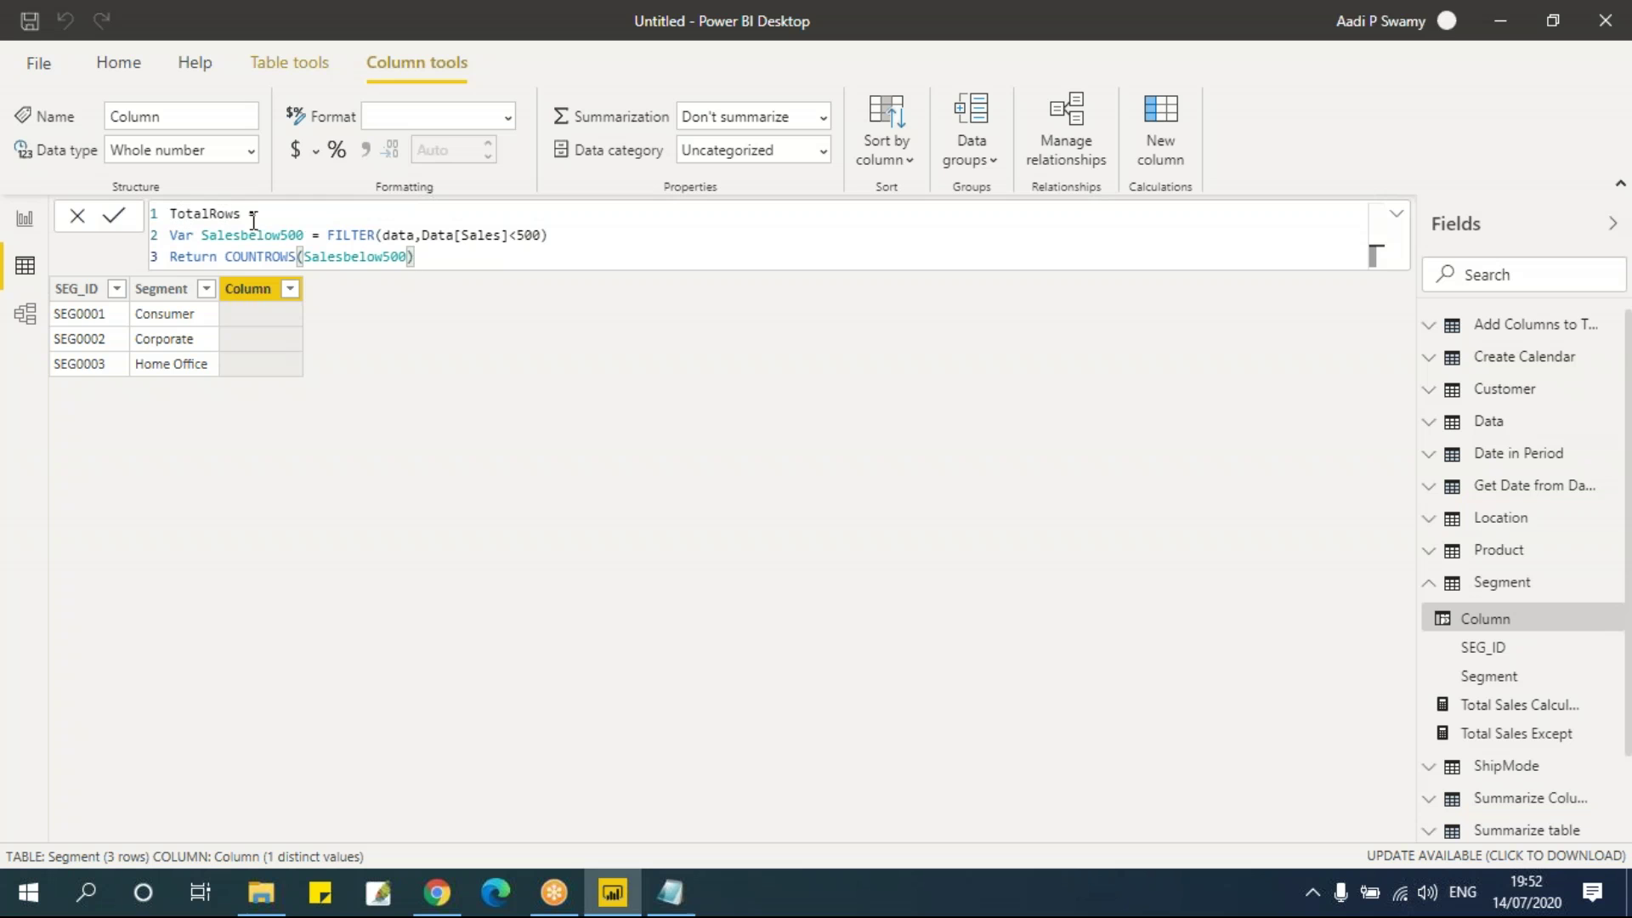
Step: Review the TotalRows formula's column name, its Salesbelow500 variable with the FILTER expression, and the COUNTROWS return
left_click_drag(240, 216, 173, 216)
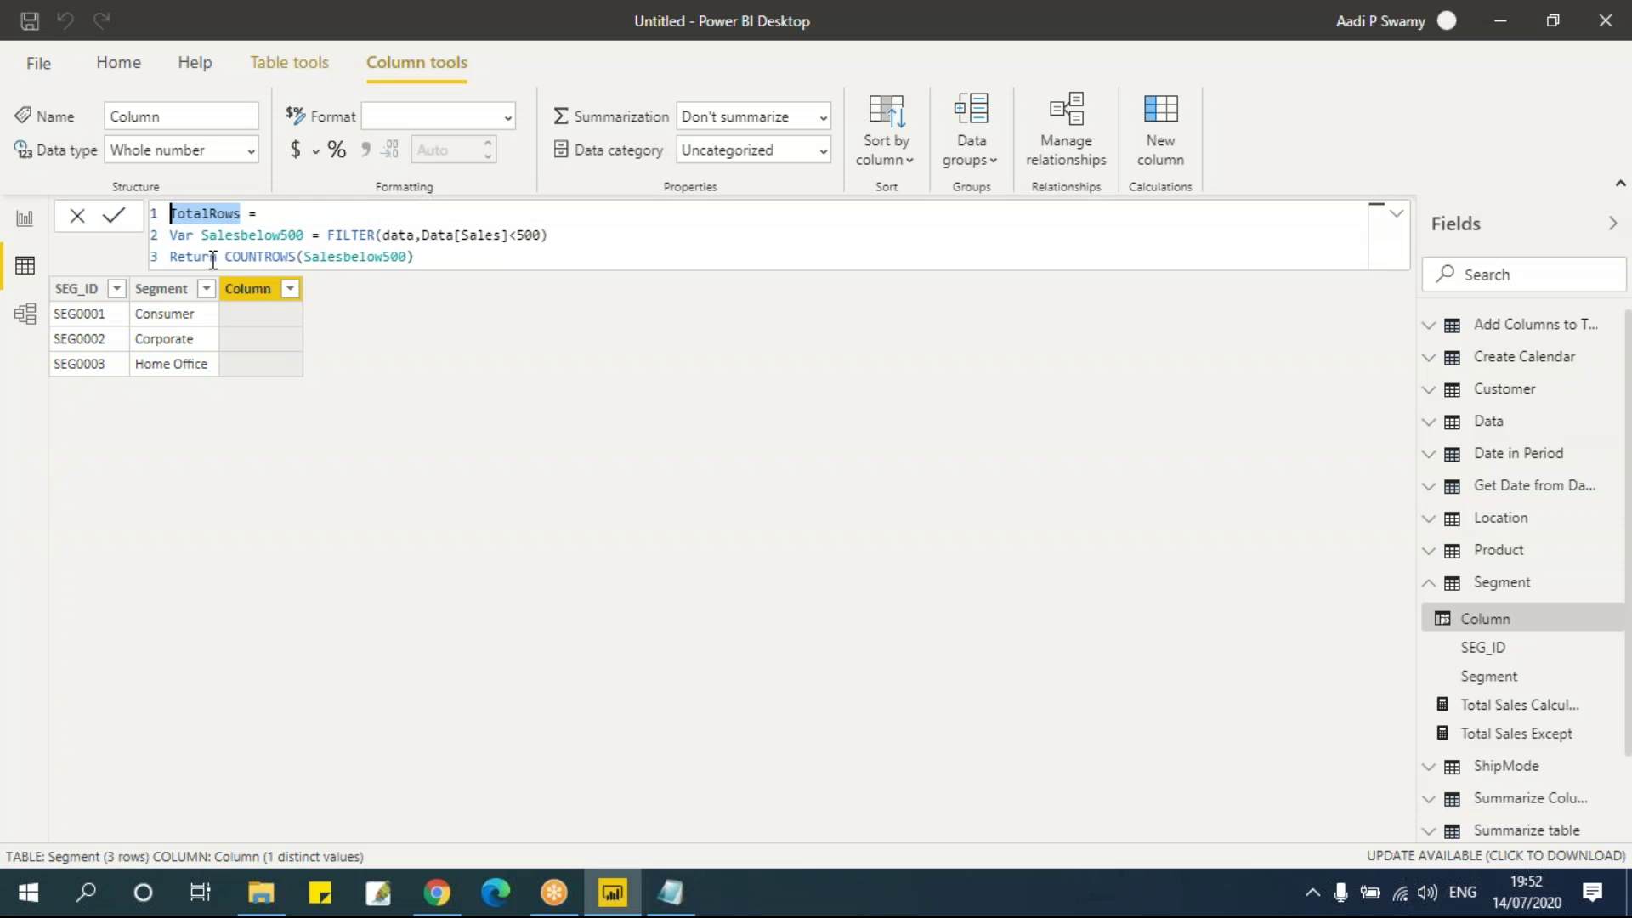
left_click_drag(203, 235, 378, 241)
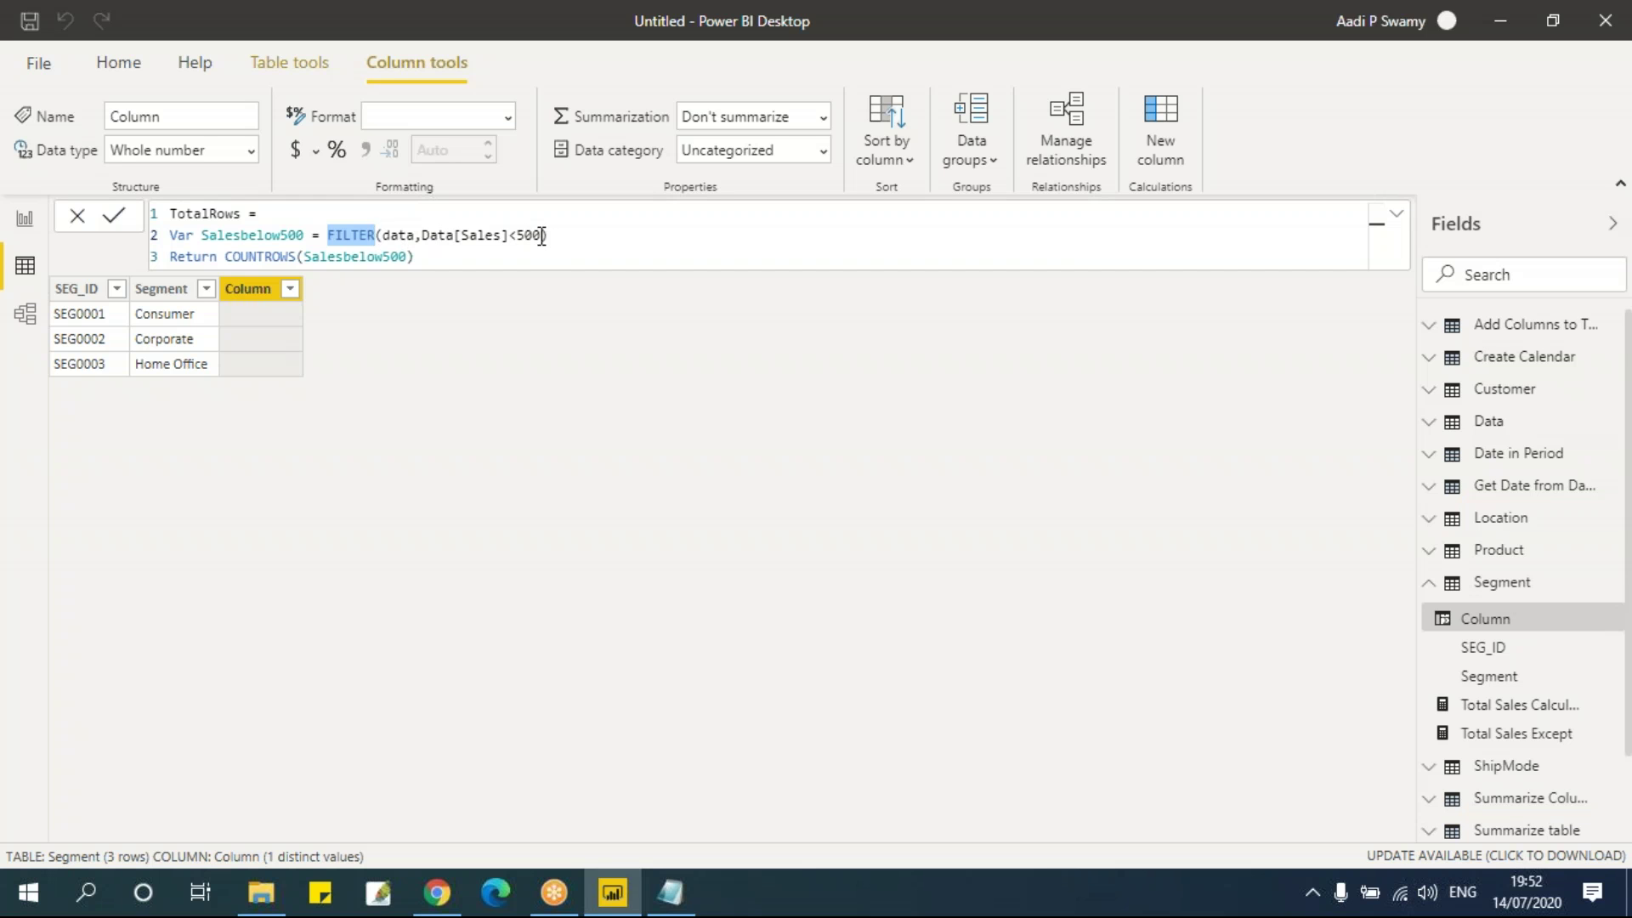
left_click(453, 256)
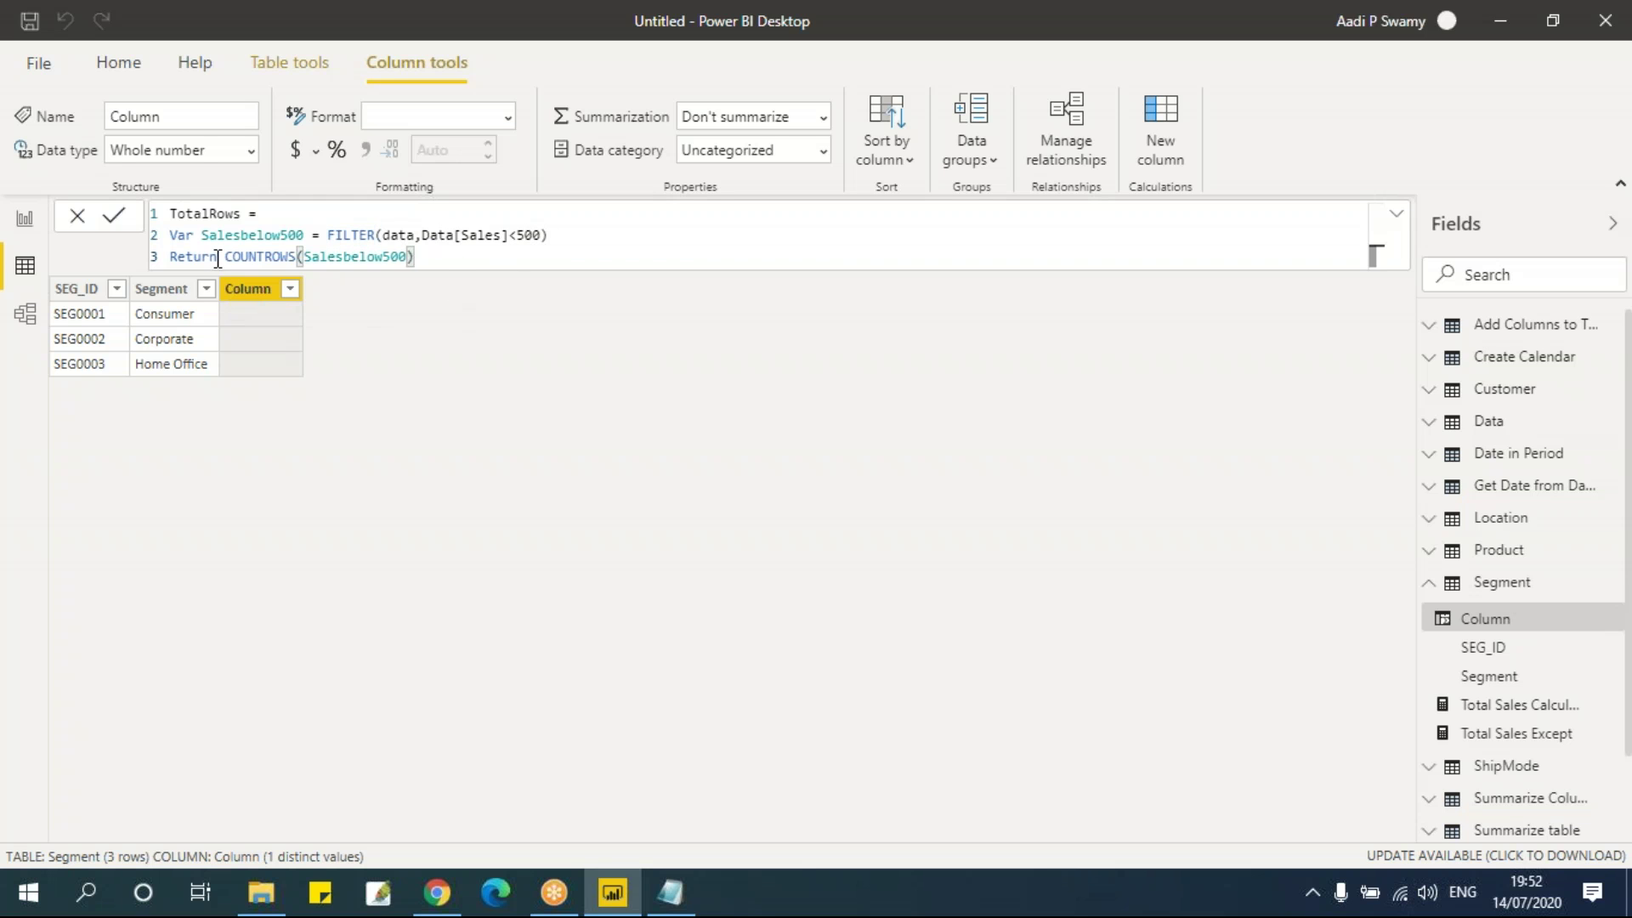
left_click_drag(226, 257, 294, 257)
double_click(263, 235)
double_click(332, 235)
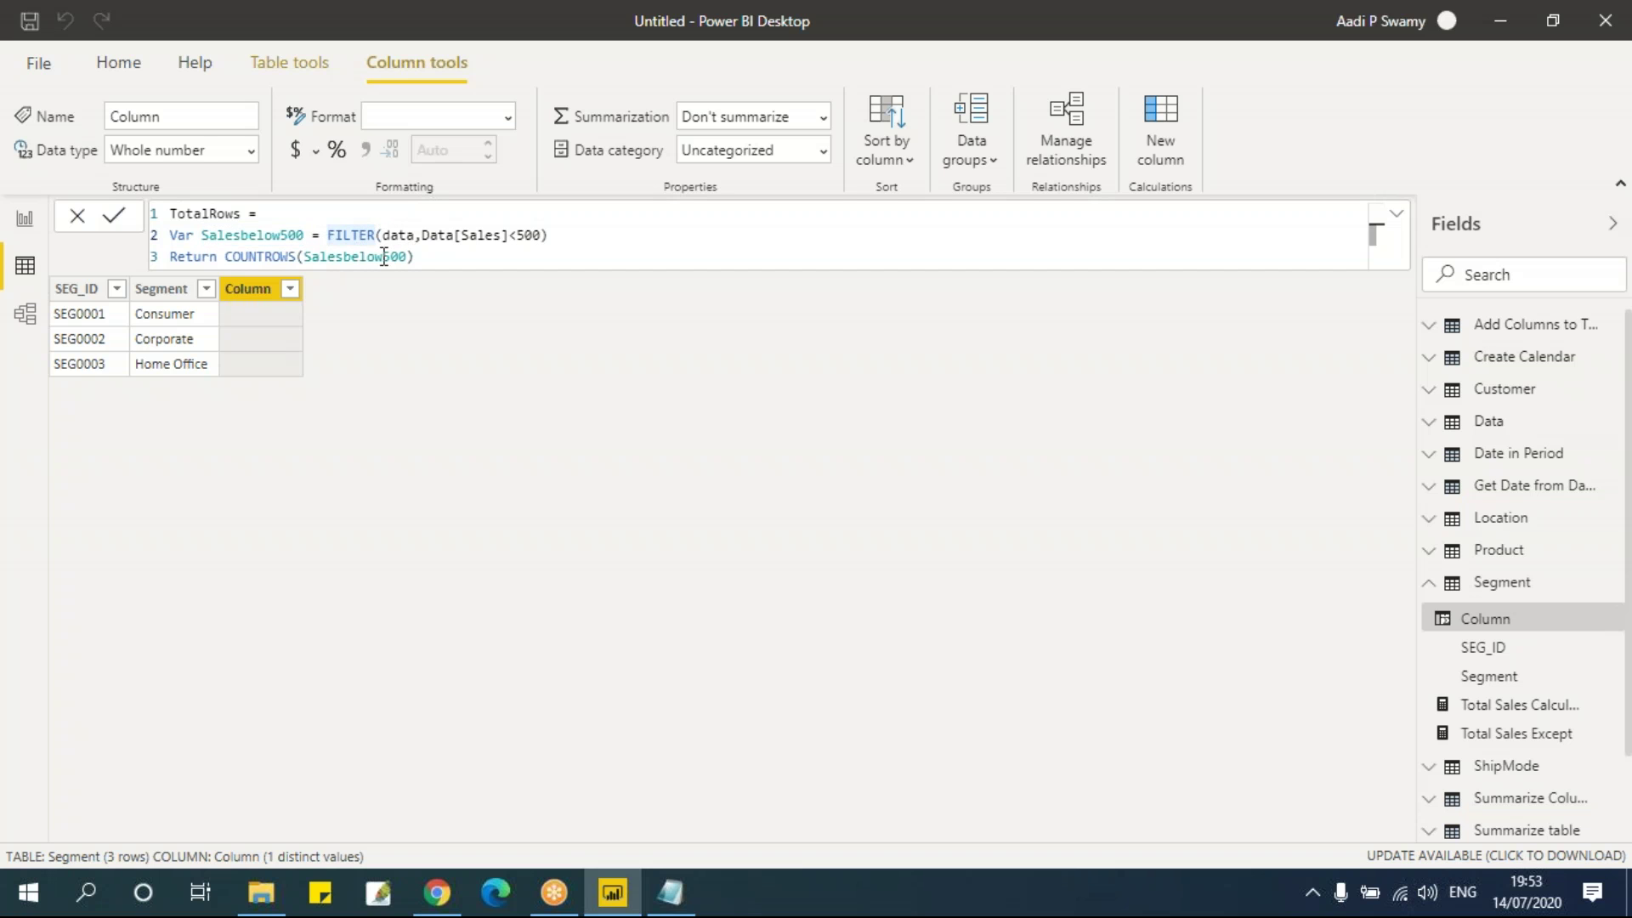
Step: Check the Salesbelow500 variable name and commit the TotalRows formula in the Segment table
double_click(212, 235)
left_click(512, 265)
key("Return")
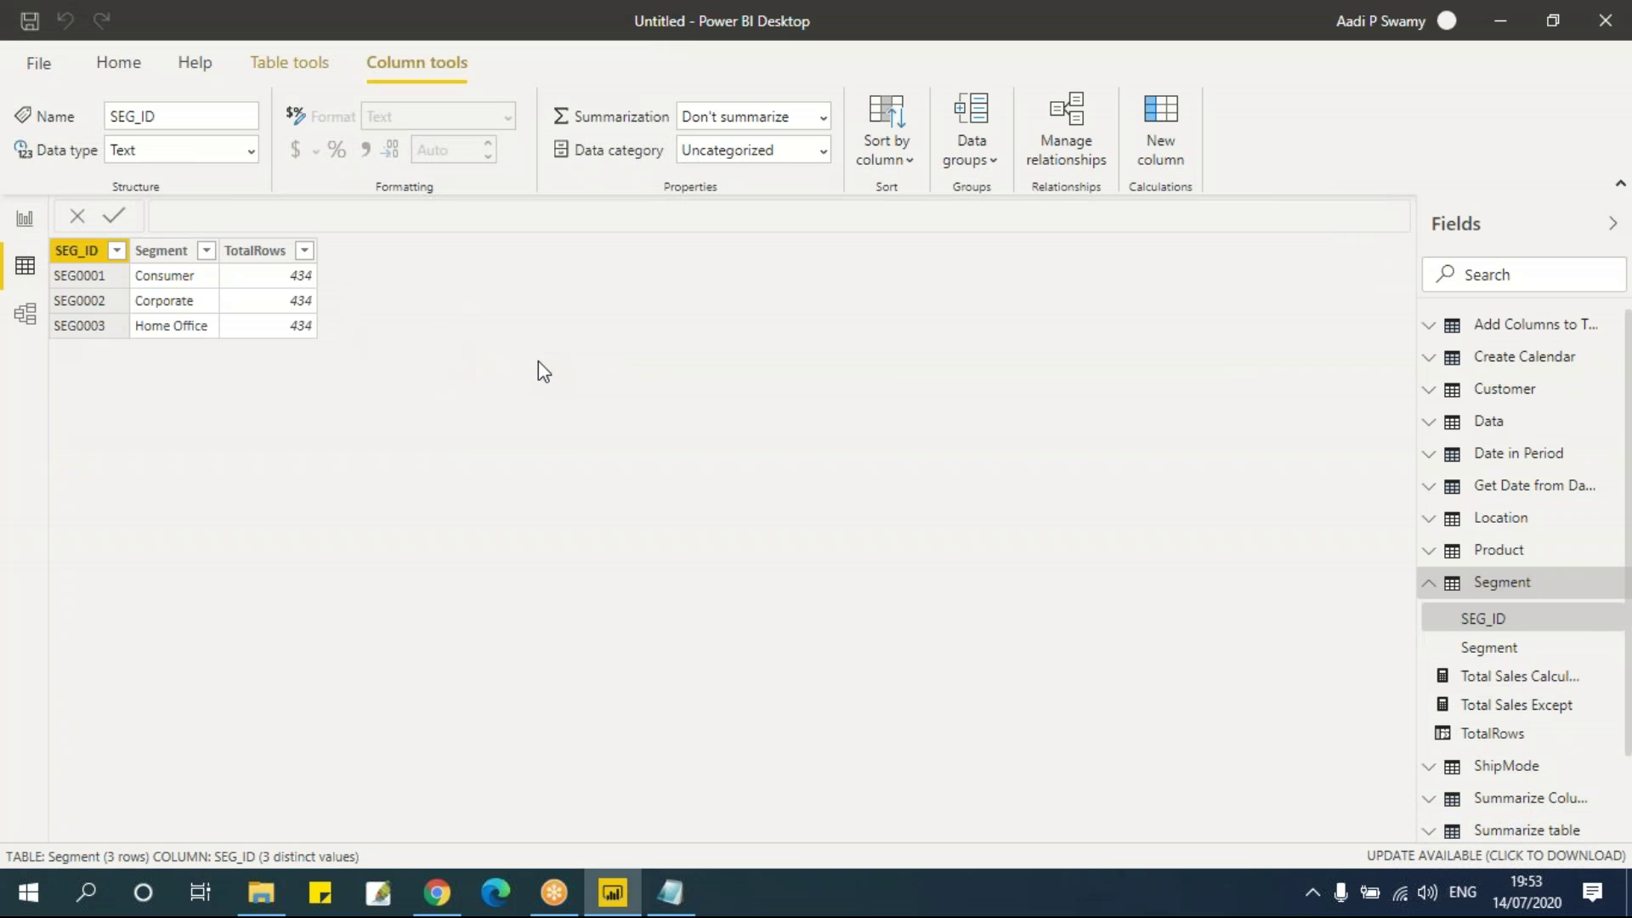
Step: Switch to the DAX Functions notes in Notepad and examine the SUMMARIZE example's Location[LOC_ID] argument in the Table section
key("alt+Tab")
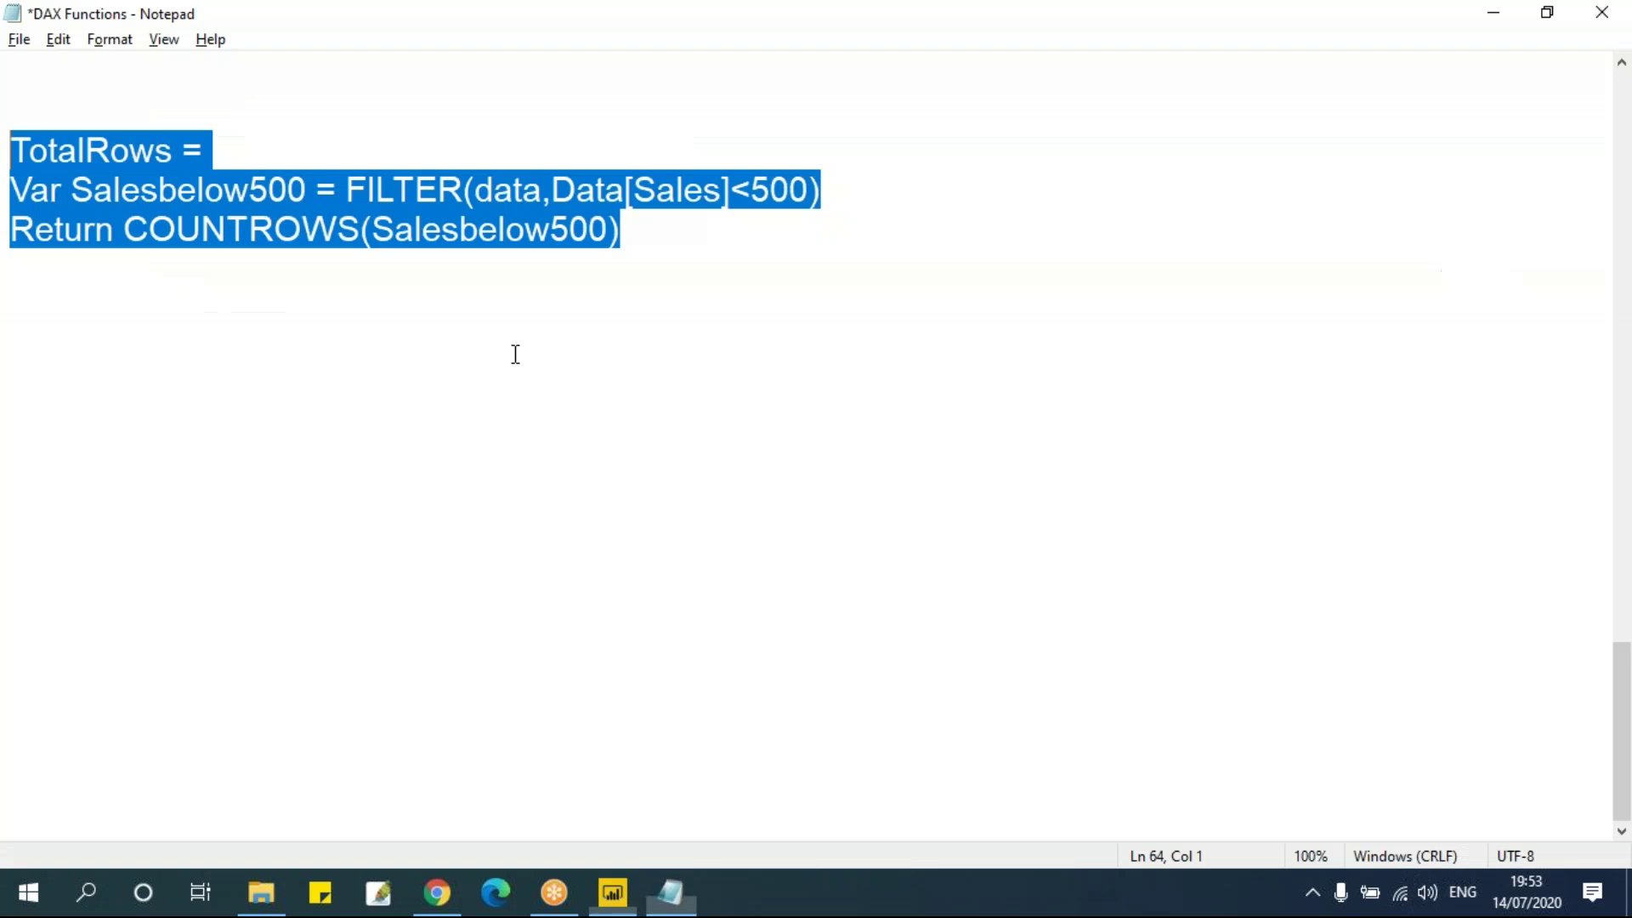
left_click(463, 313)
scroll(499, 406, "up", 4)
scroll(499, 406, "up", 12)
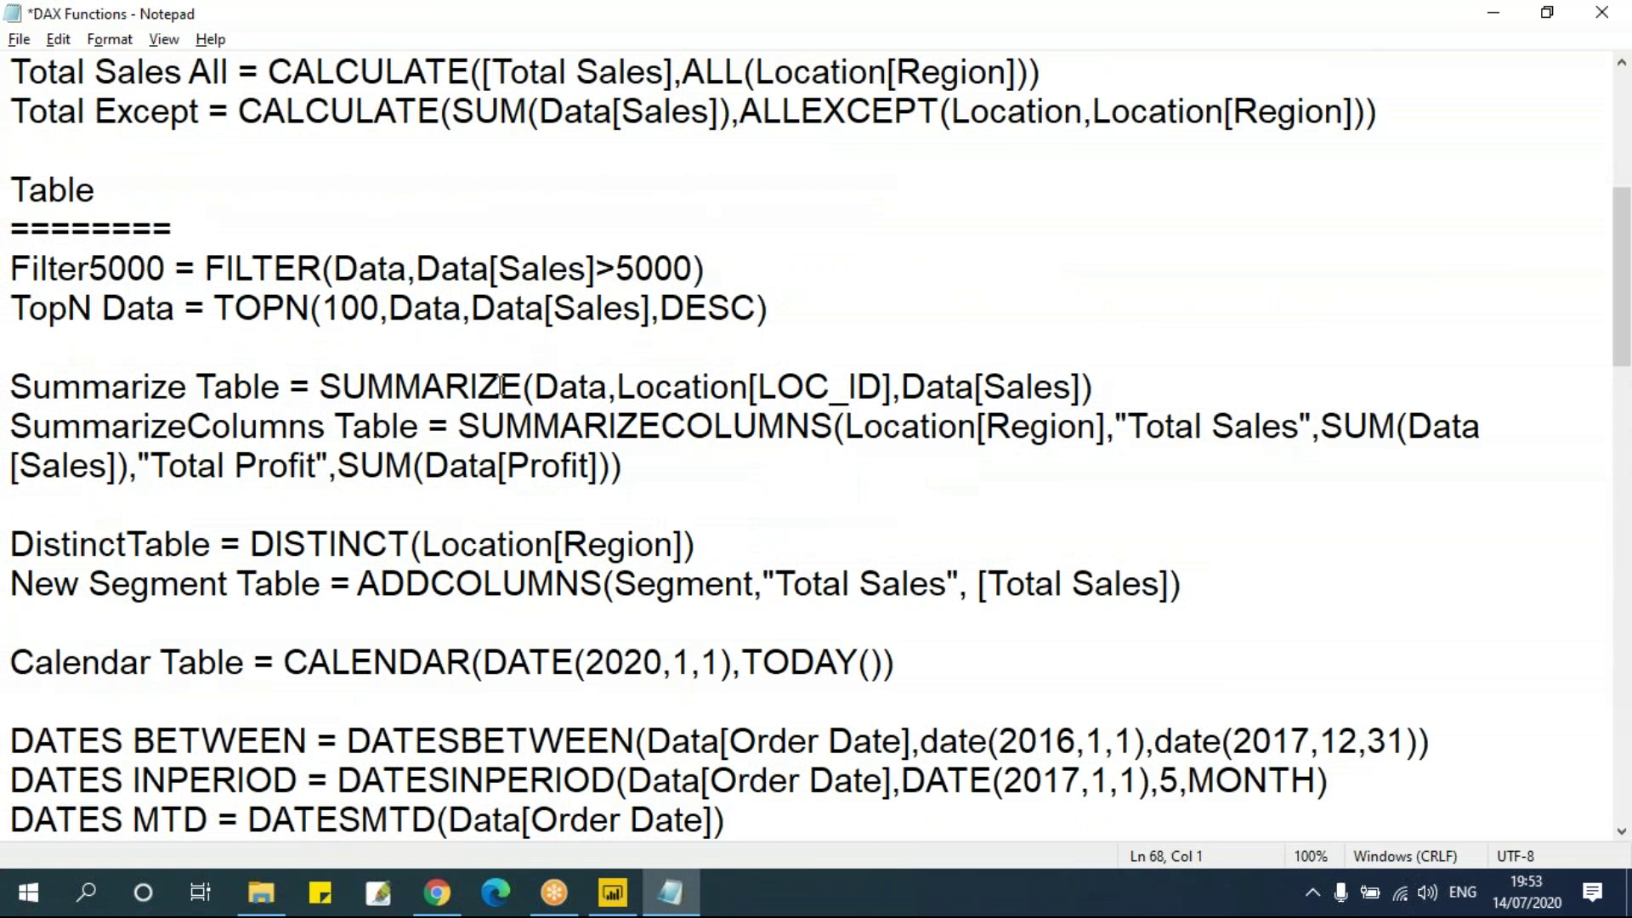
left_click_drag(534, 387, 893, 386)
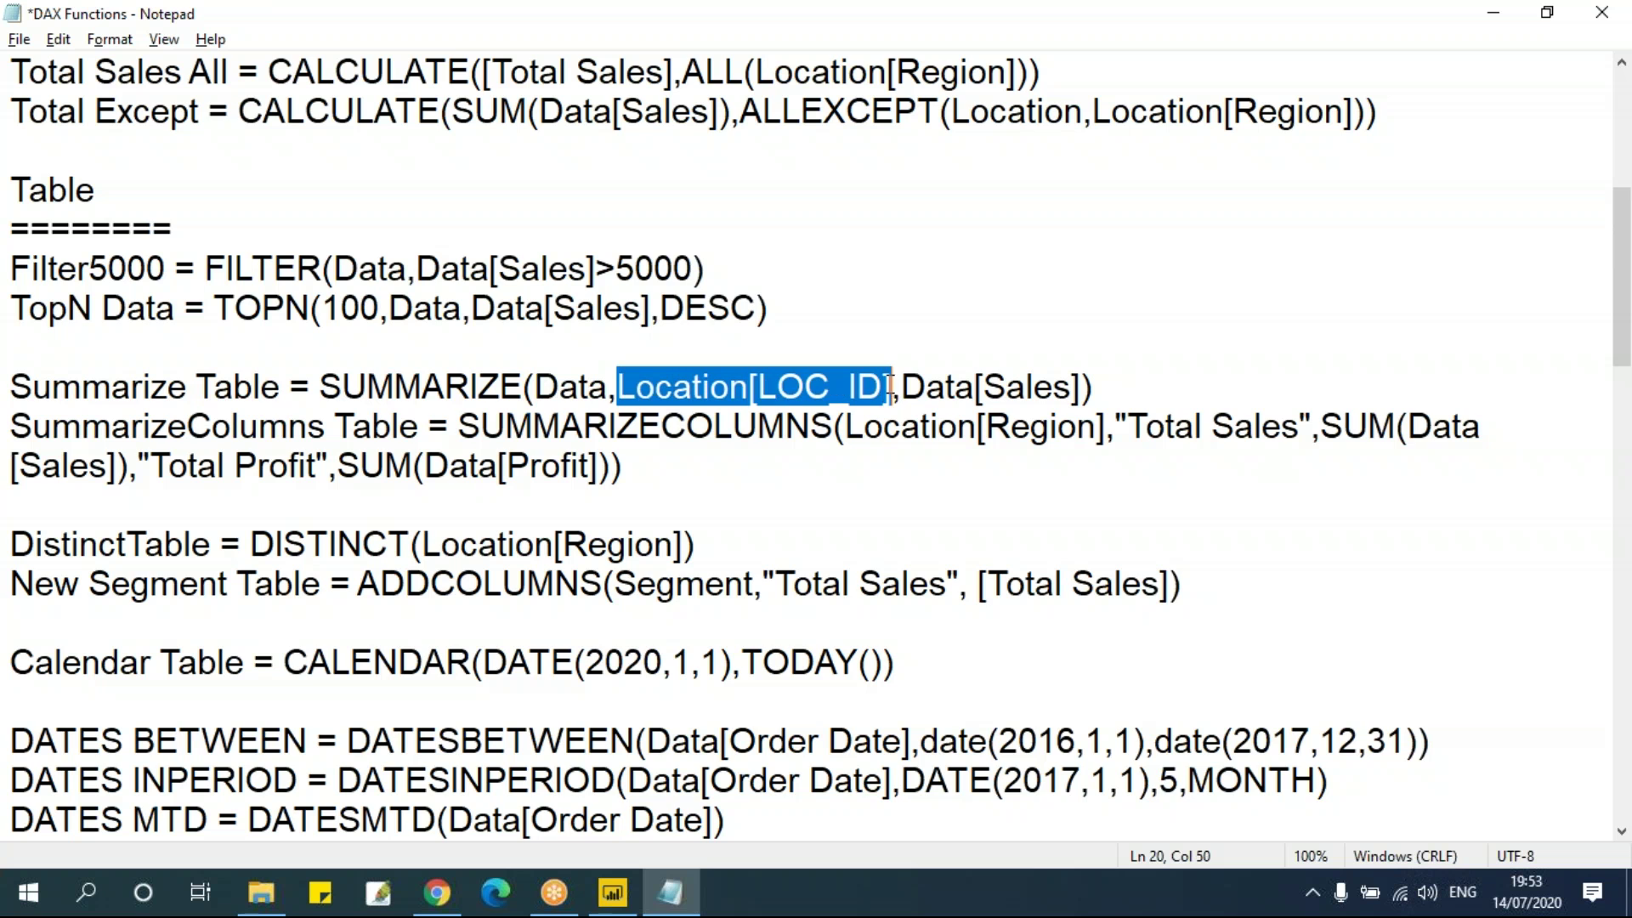
Step: Examine the WholeNumberA and WholeNumberB declarations and the RETURN DIVIDE line in the Variables section of the notes
scroll(685, 554, "down", 6)
scroll(684, 555, "down", 3)
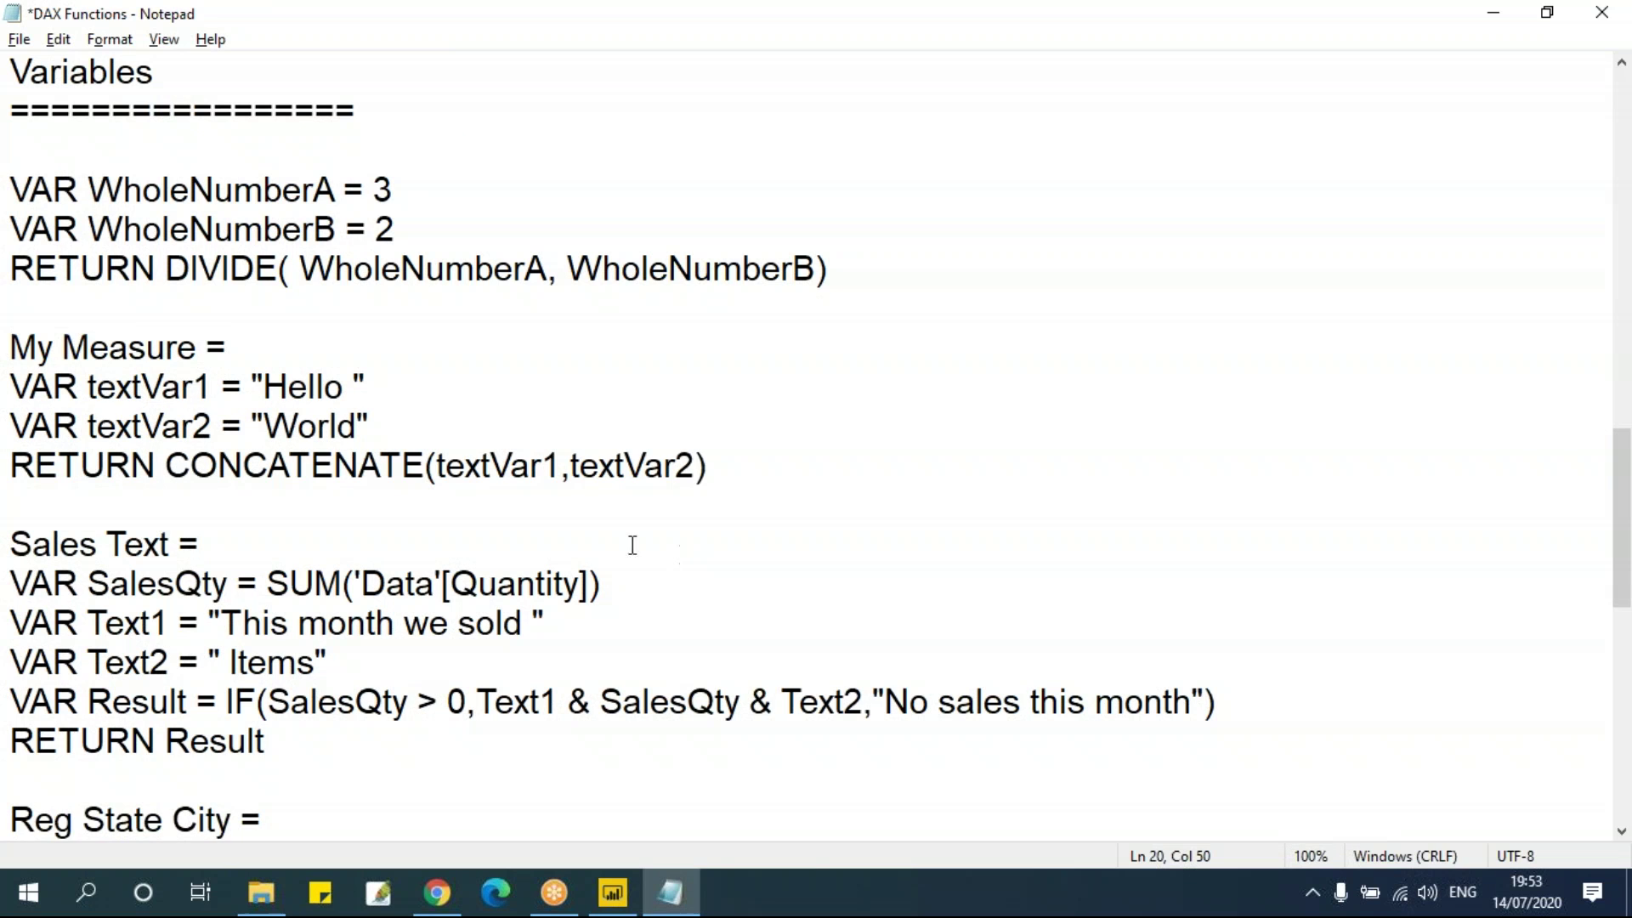
left_click_drag(88, 189, 413, 227)
left_click(156, 226)
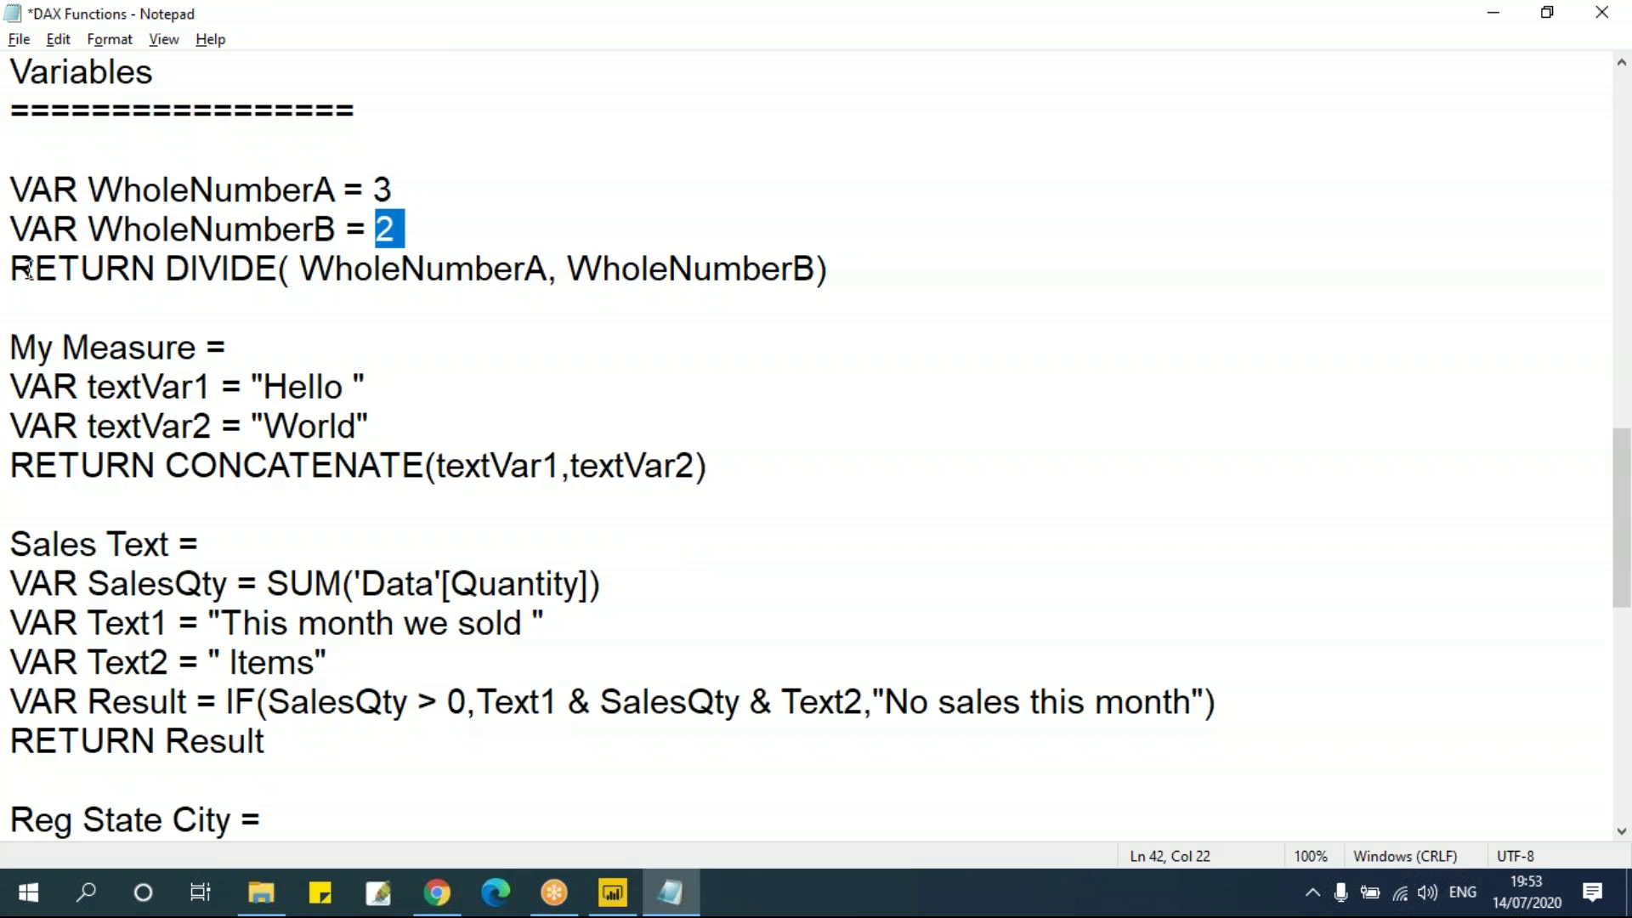
left_click_drag(10, 269, 156, 269)
scroll(334, 391, "up", 3)
scroll(332, 393, "down", 2)
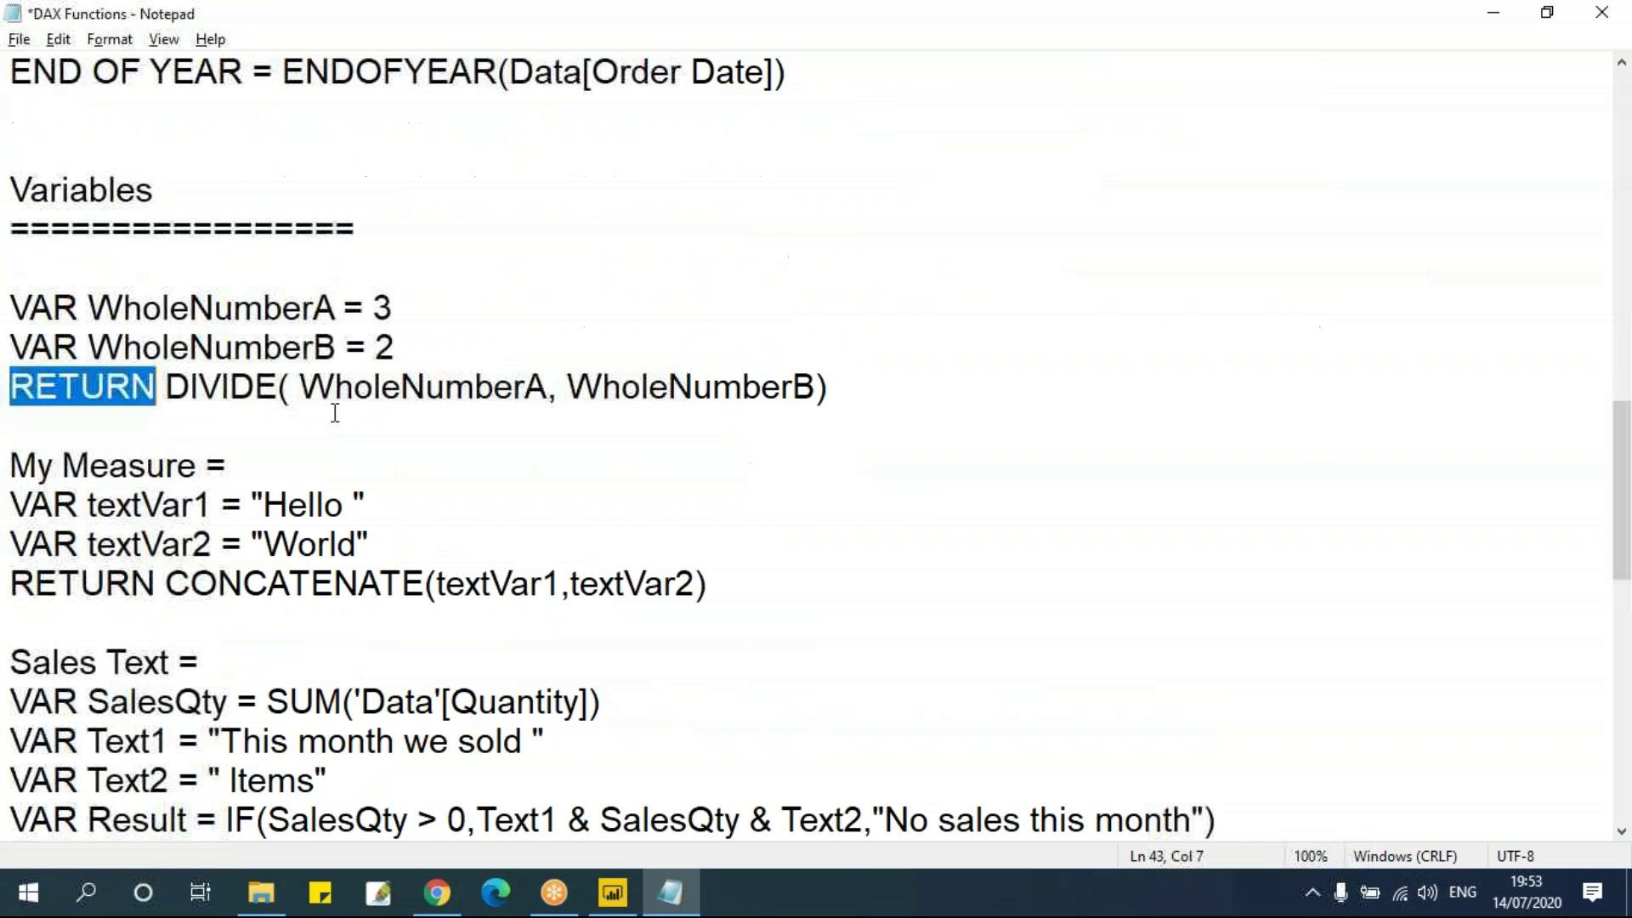